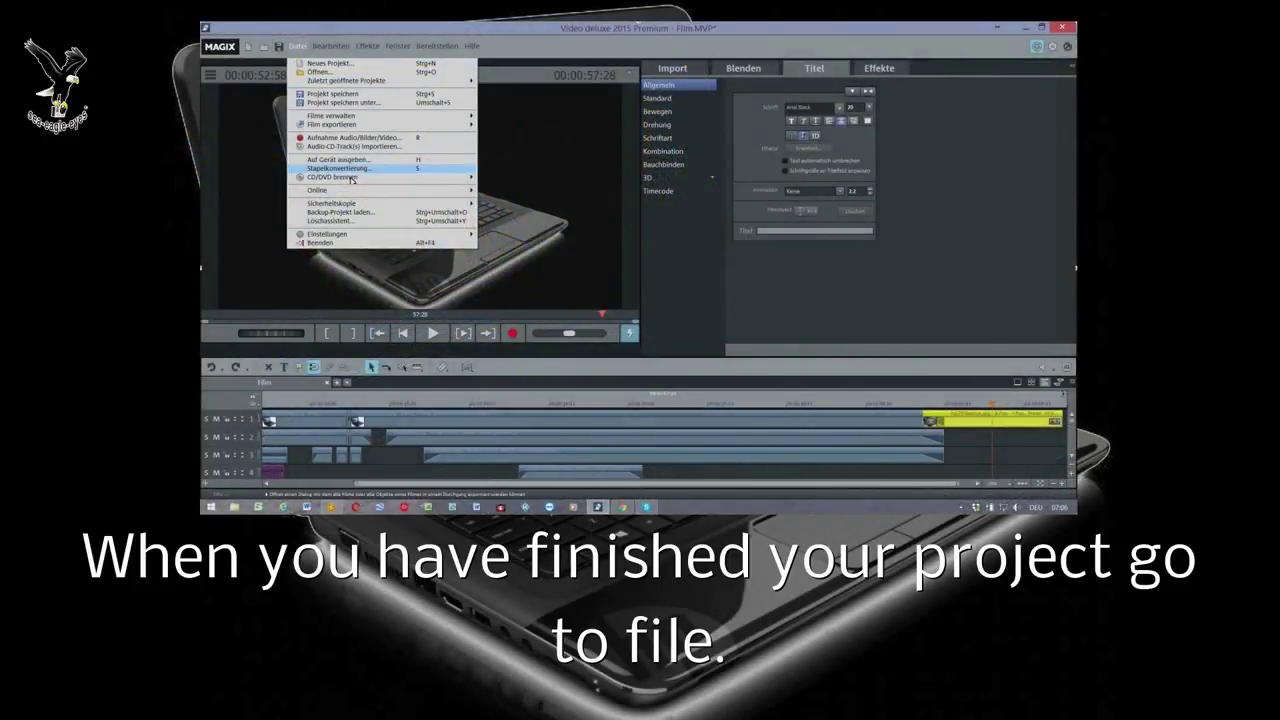
- Start a backup that copies the finished project and its media into a folder
mouse_move(366, 205)
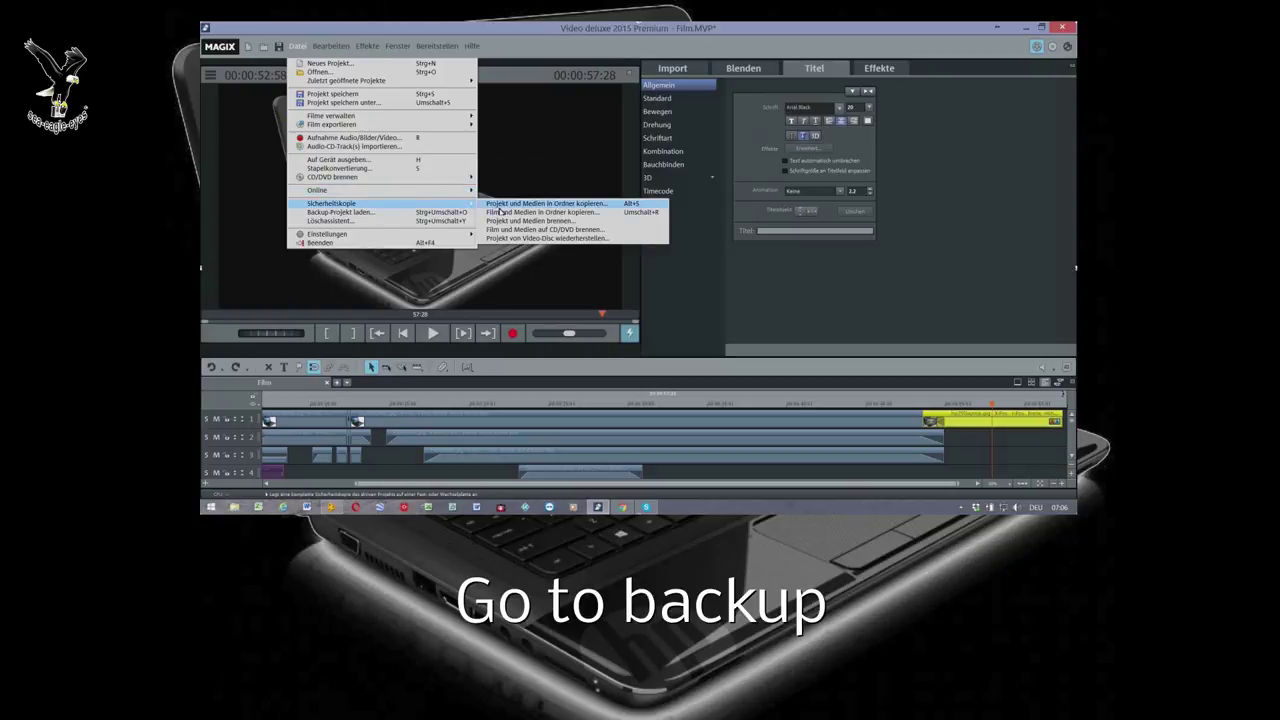
click(501, 211)
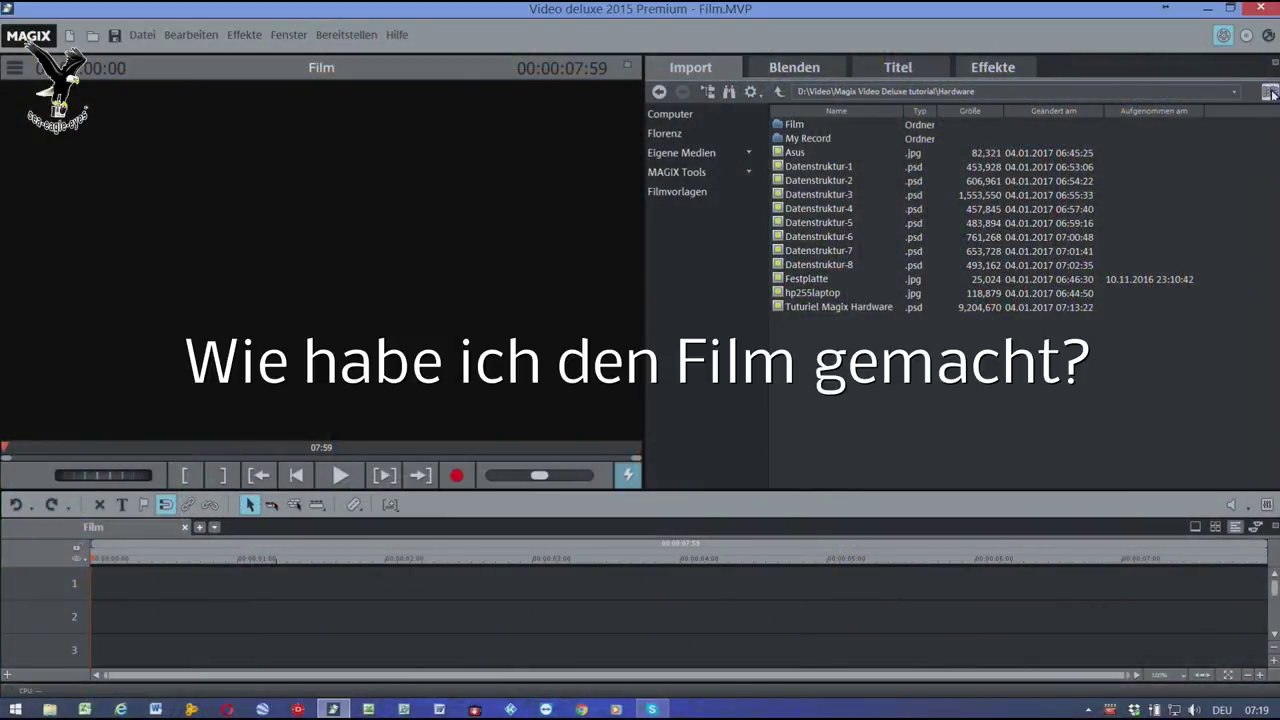
- Display the Hardware folder's media files as large icons and enlarge the thumbnails
click(1270, 92)
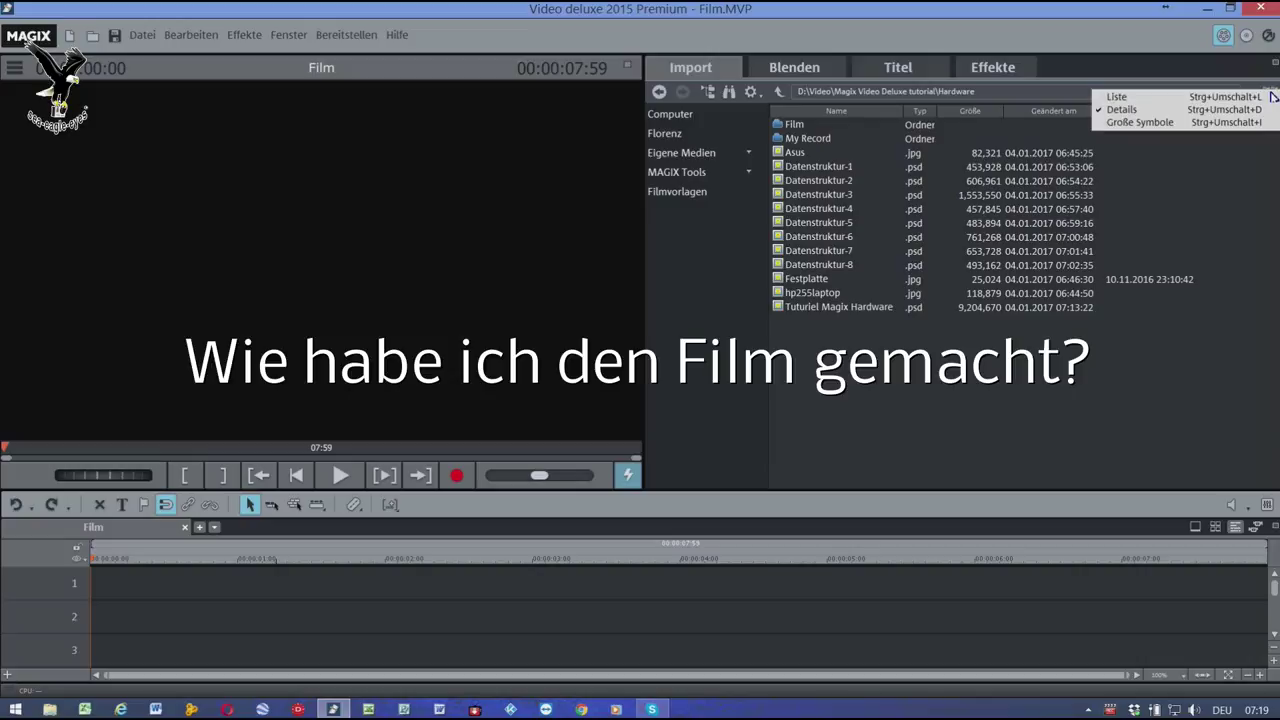
click(1168, 123)
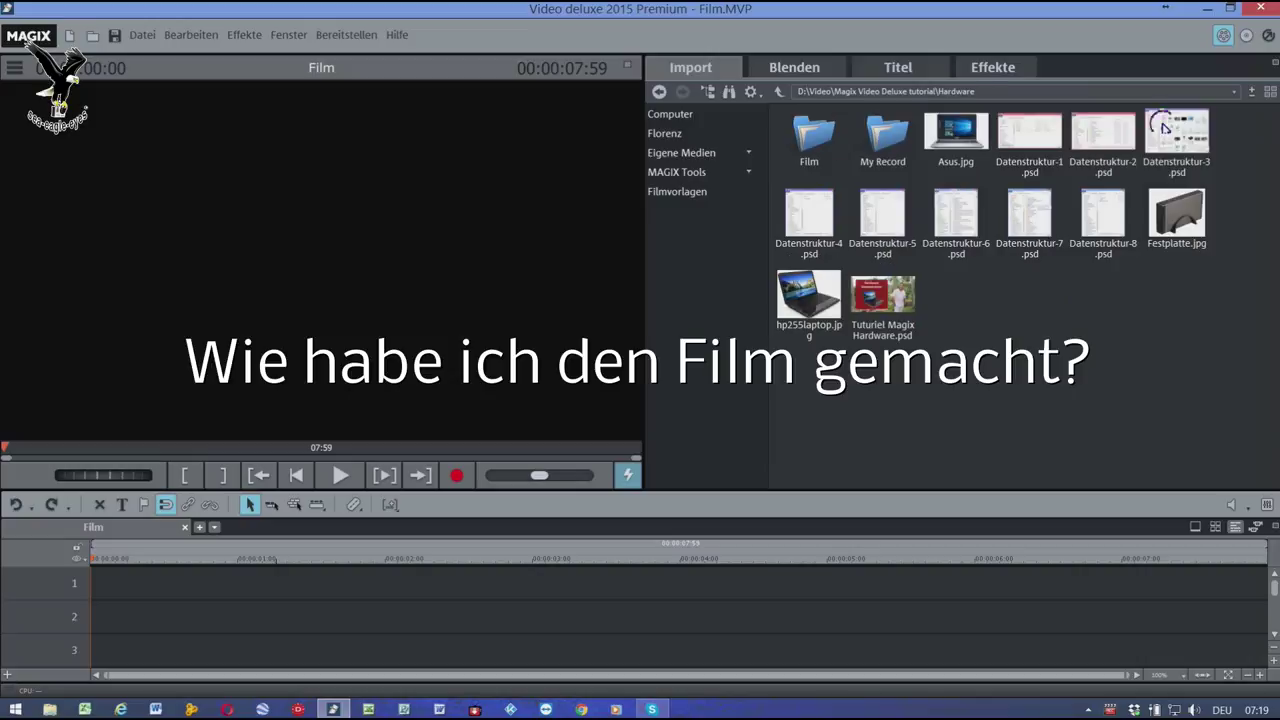
click(1254, 92)
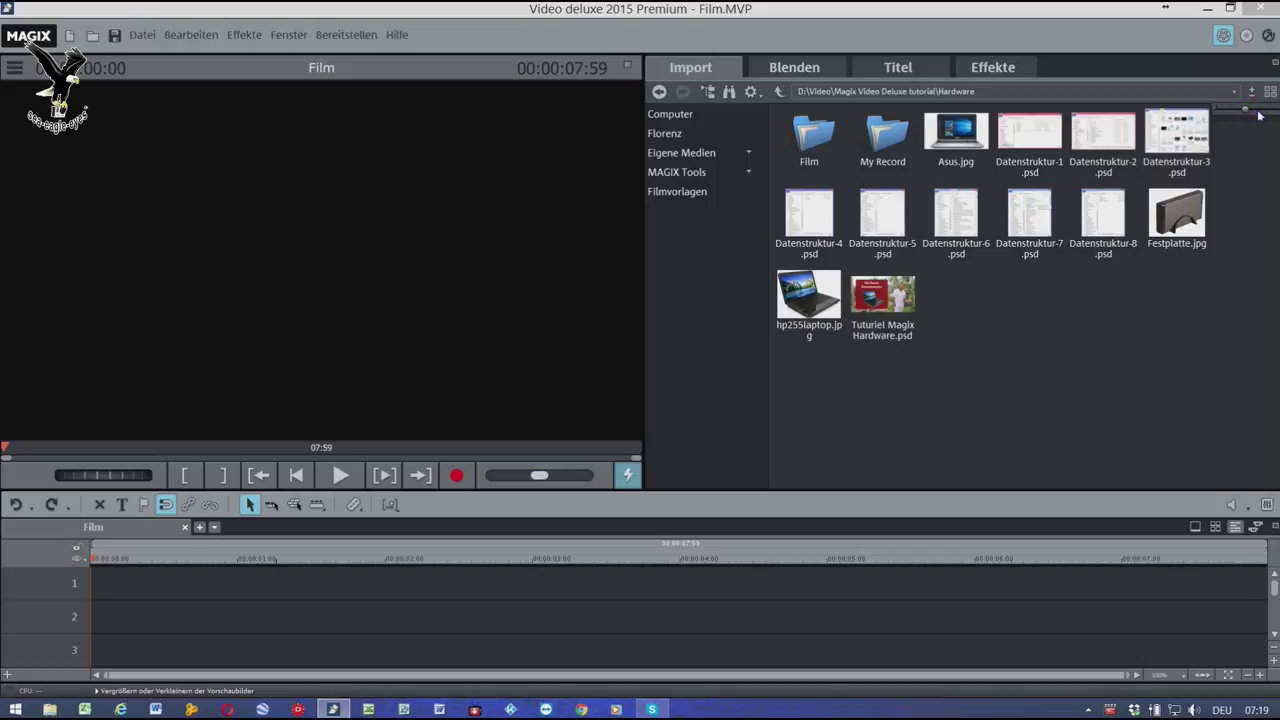
drag(1248, 115, 1258, 113)
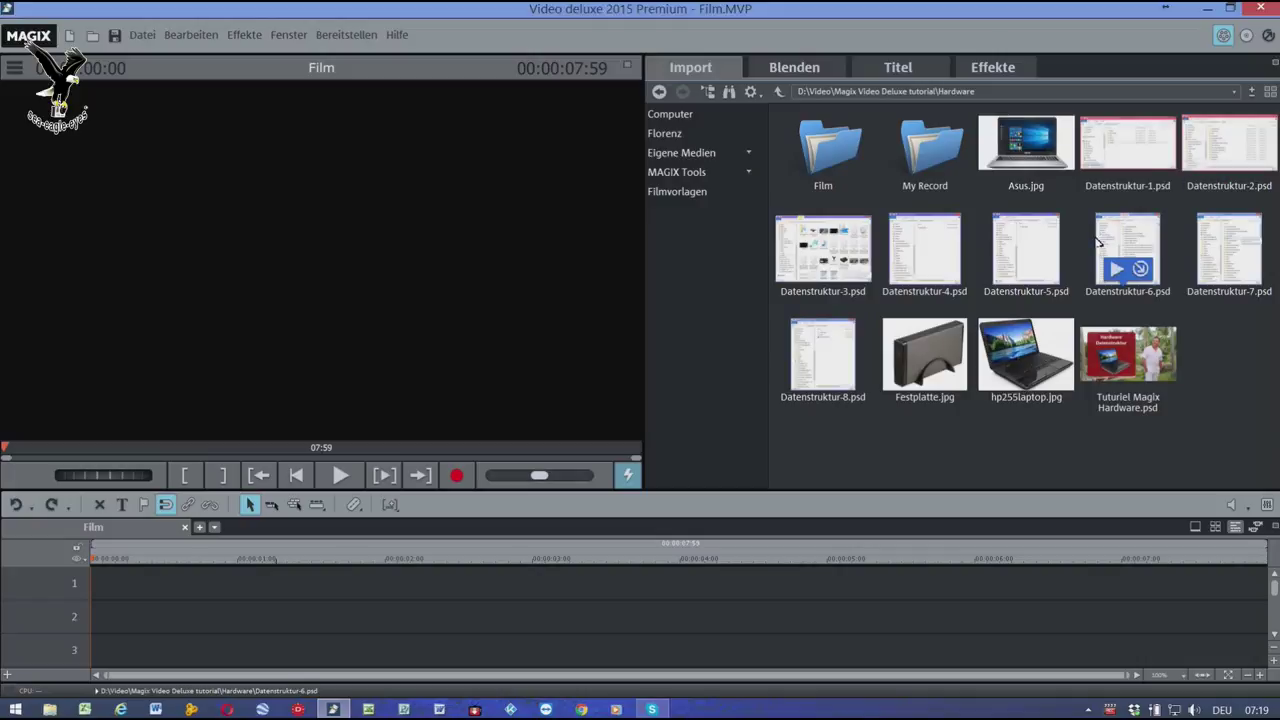
- Place Tuturiel Magix Hardware.psd at the start of track 1 and increase the track height
click(1115, 352)
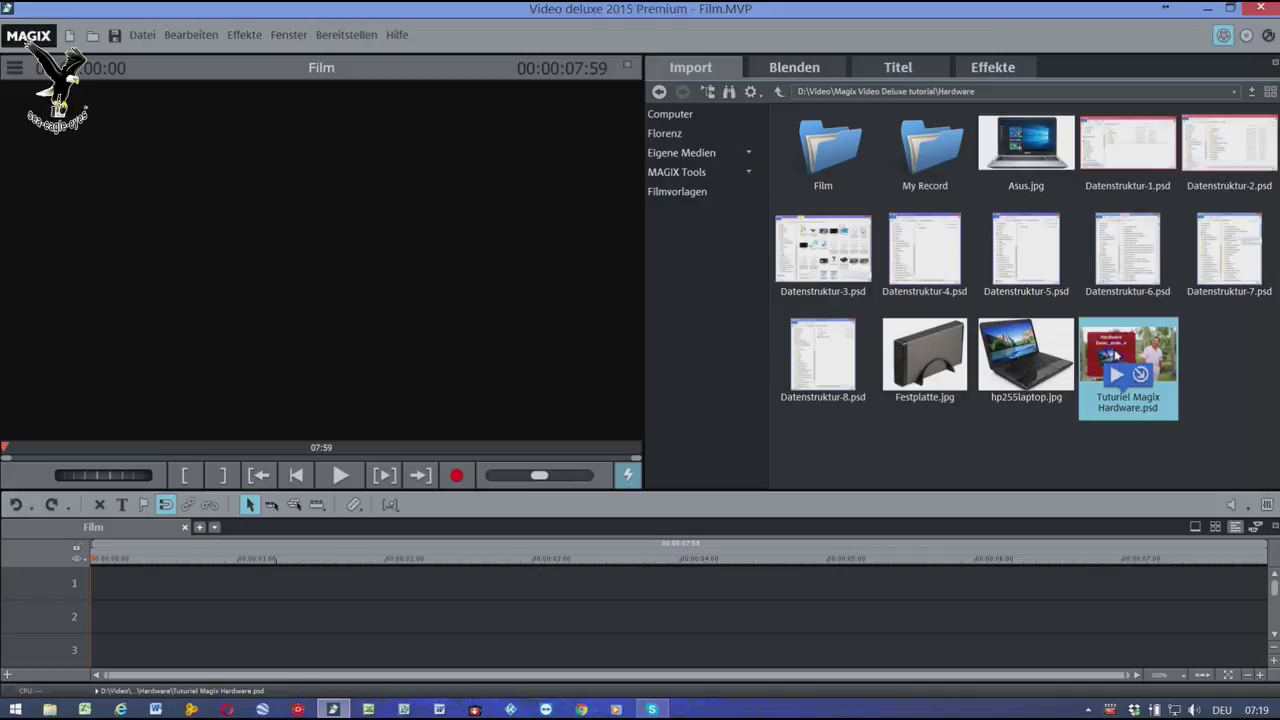
drag(416, 525, 150, 607)
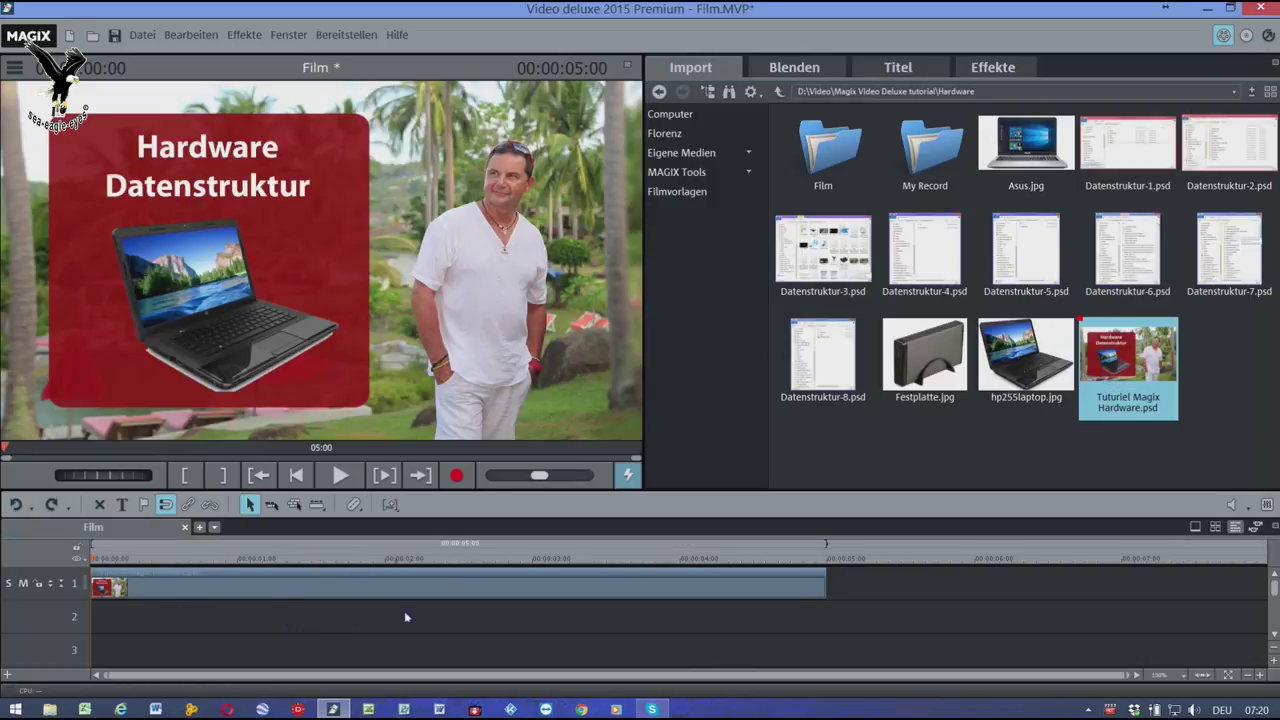
scroll(425, 604, up, 2)
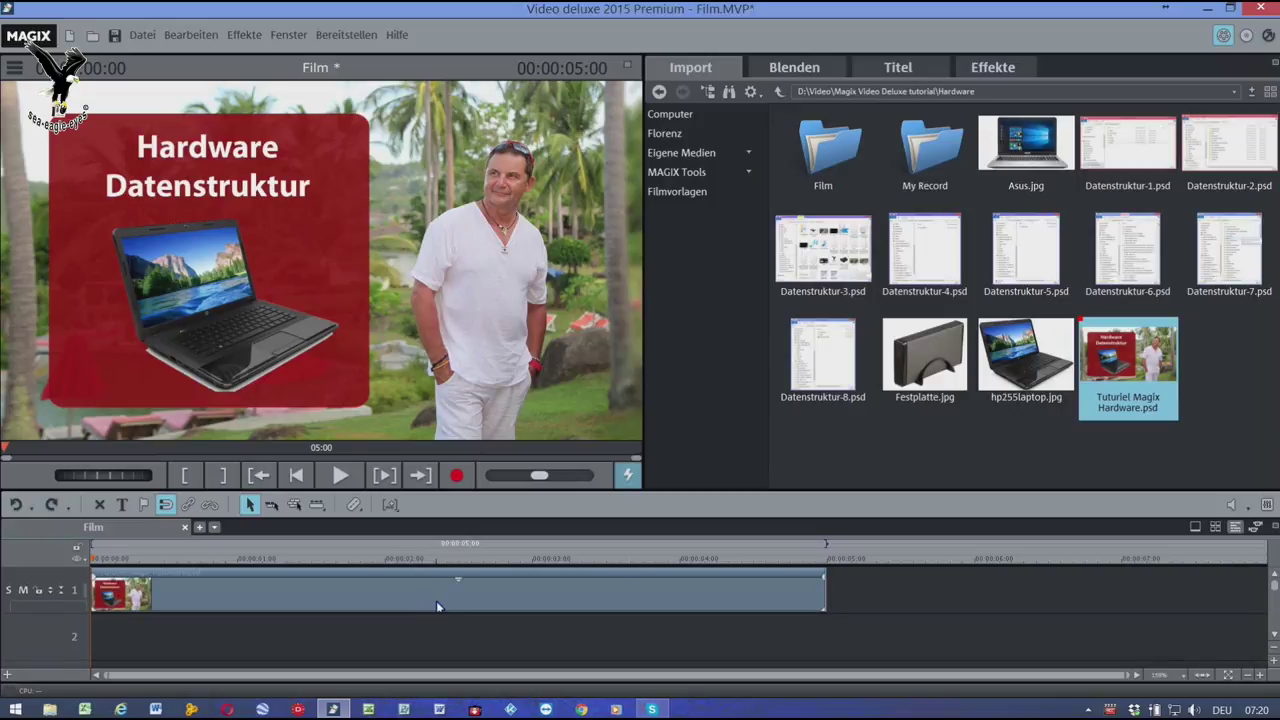
- Add hp255laptop.jpg to track 1 directly after the title image
mouse_move(1020, 350)
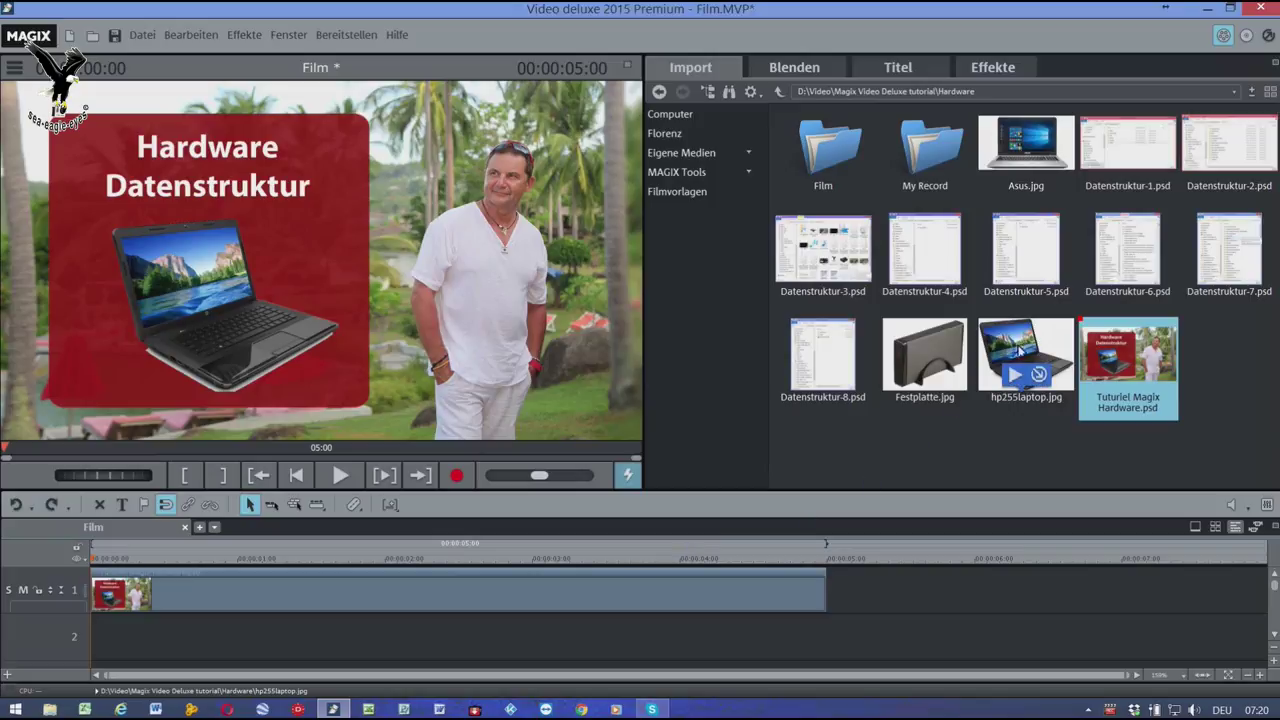
click(999, 374)
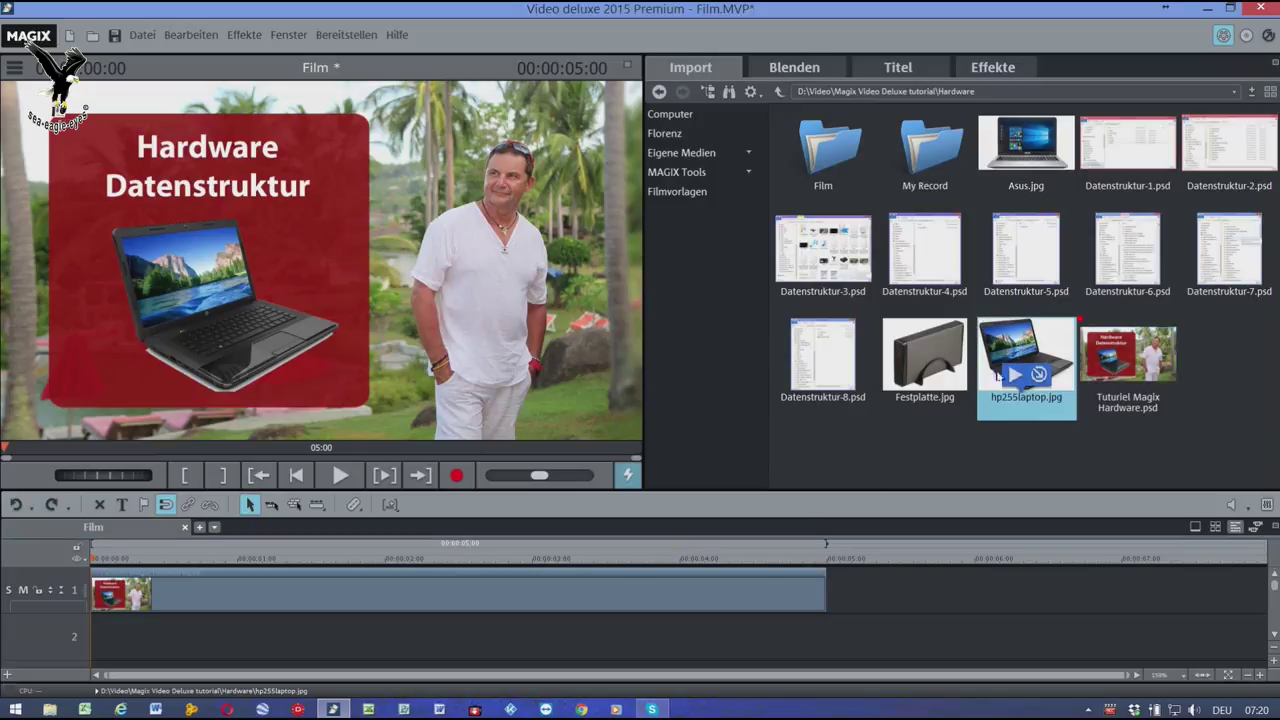
drag(898, 537, 888, 590)
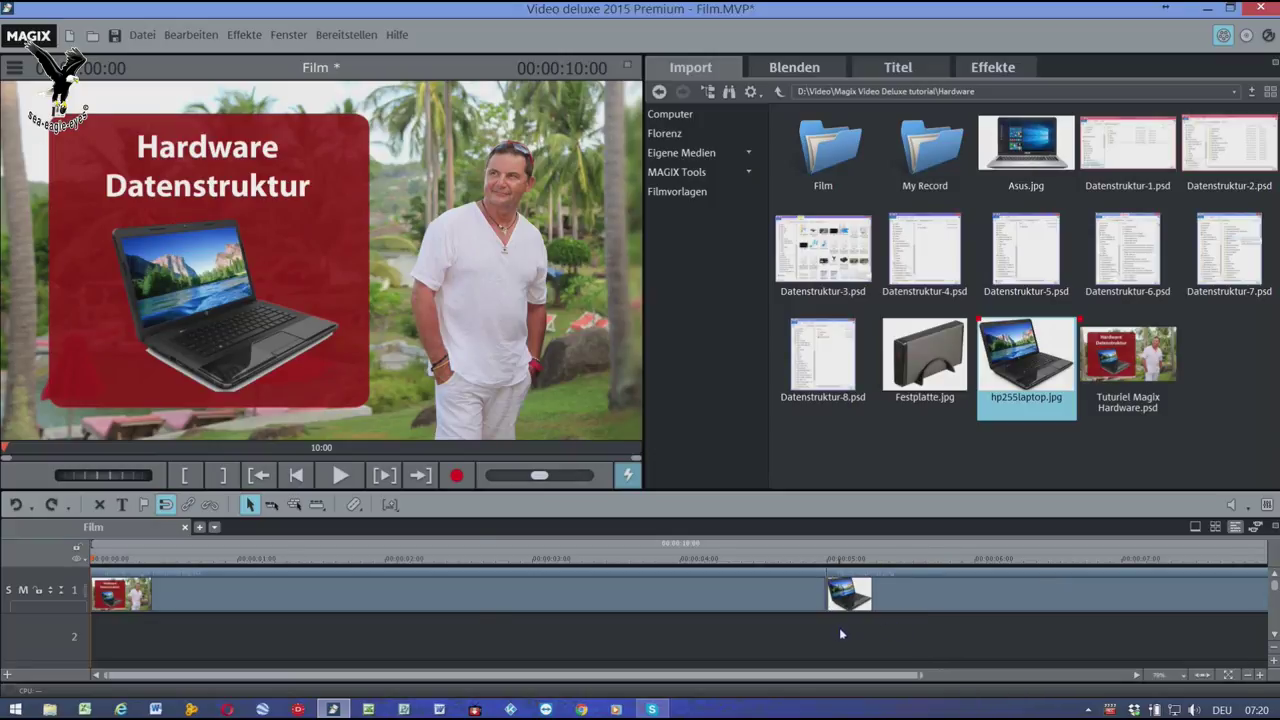
click(630, 566)
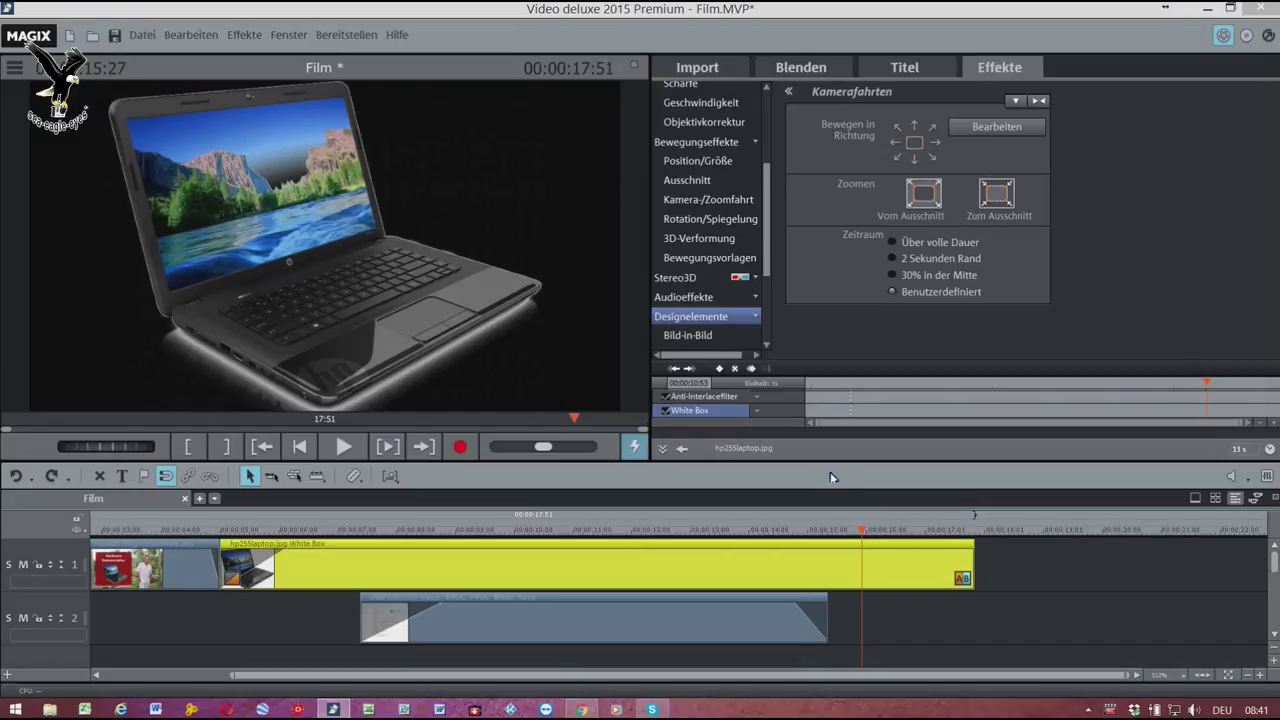
- Try the picture-in-picture template 2/1 links on the laptop clip
click(706, 340)
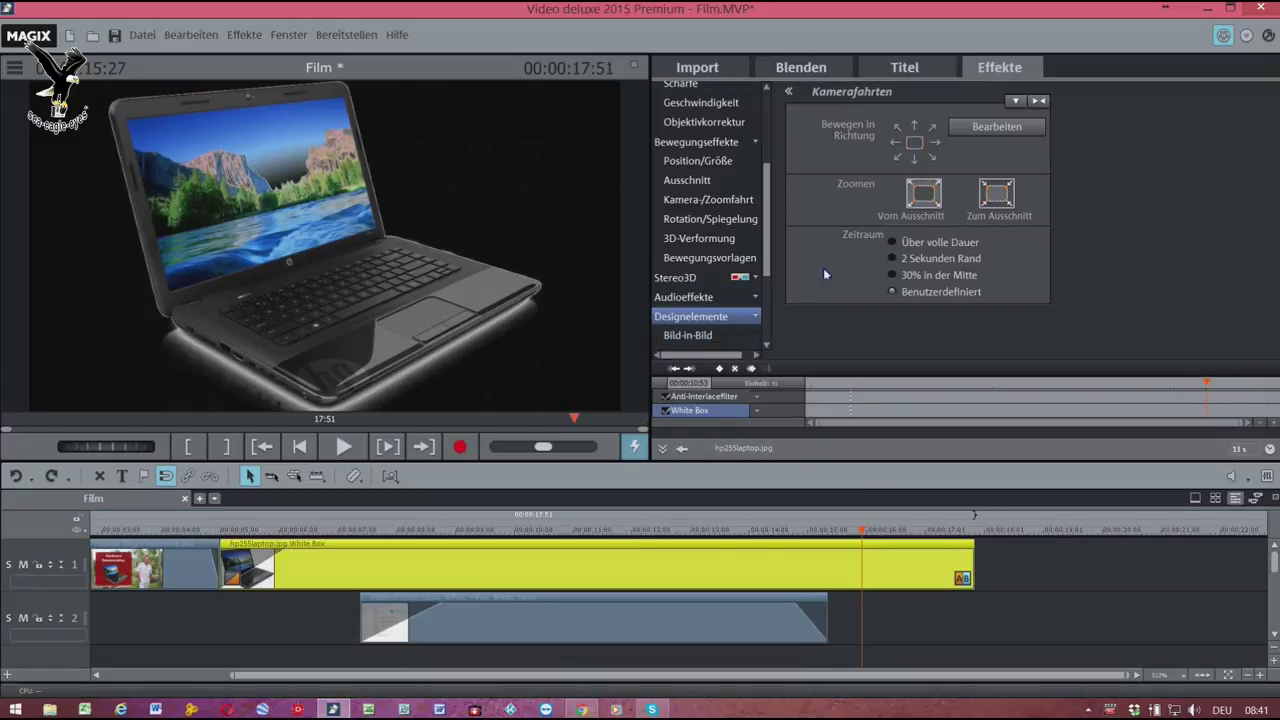
click(721, 333)
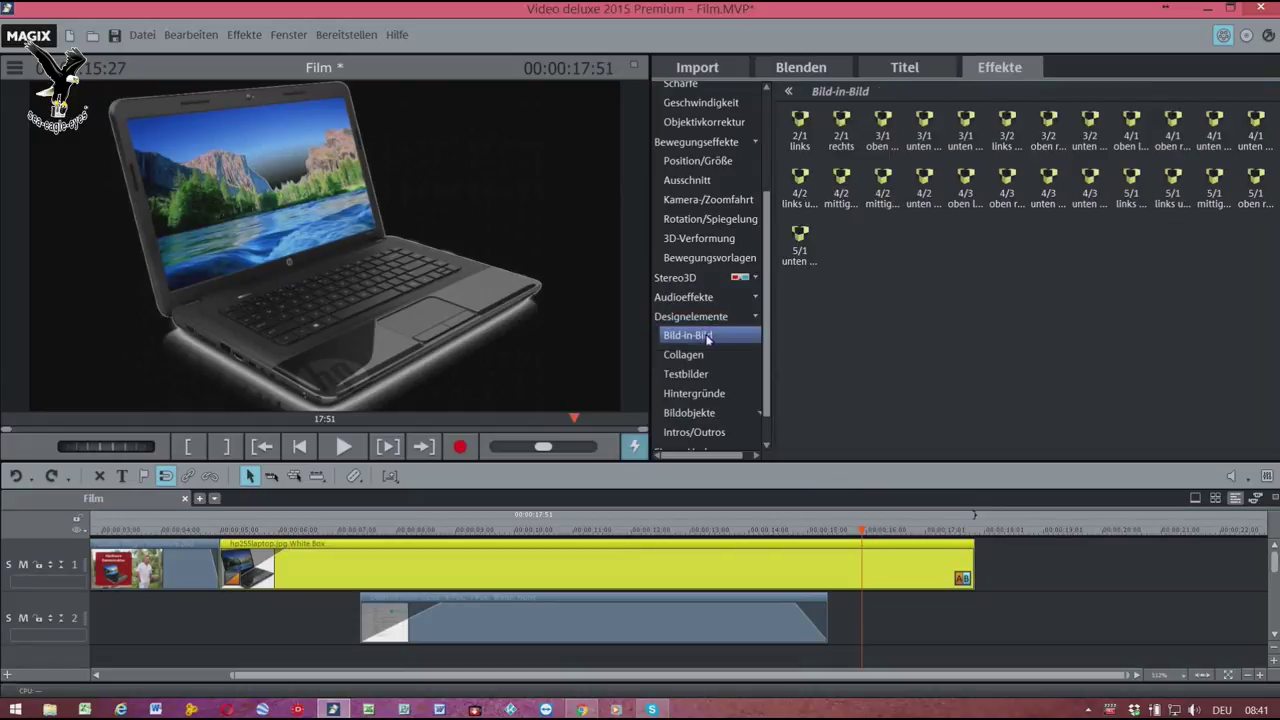
click(809, 126)
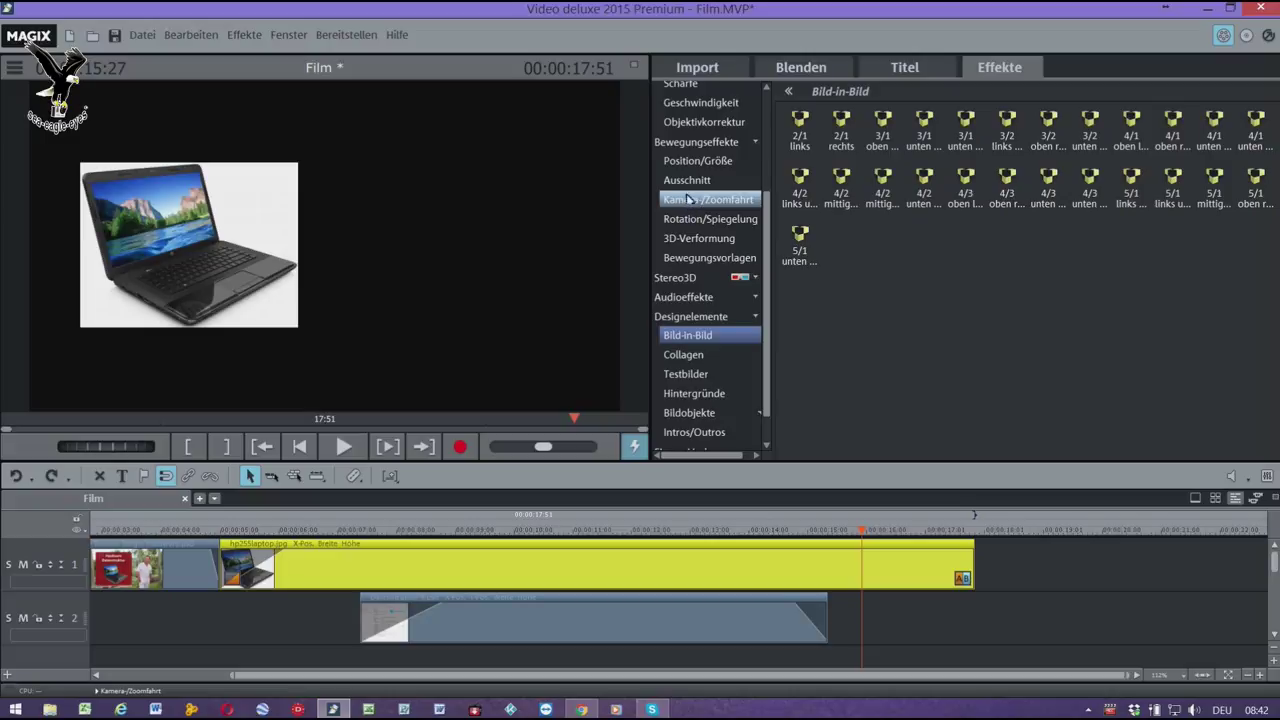
- Open the laptop clip's Position/Größe effect for editing and reset its position and size
click(695, 165)
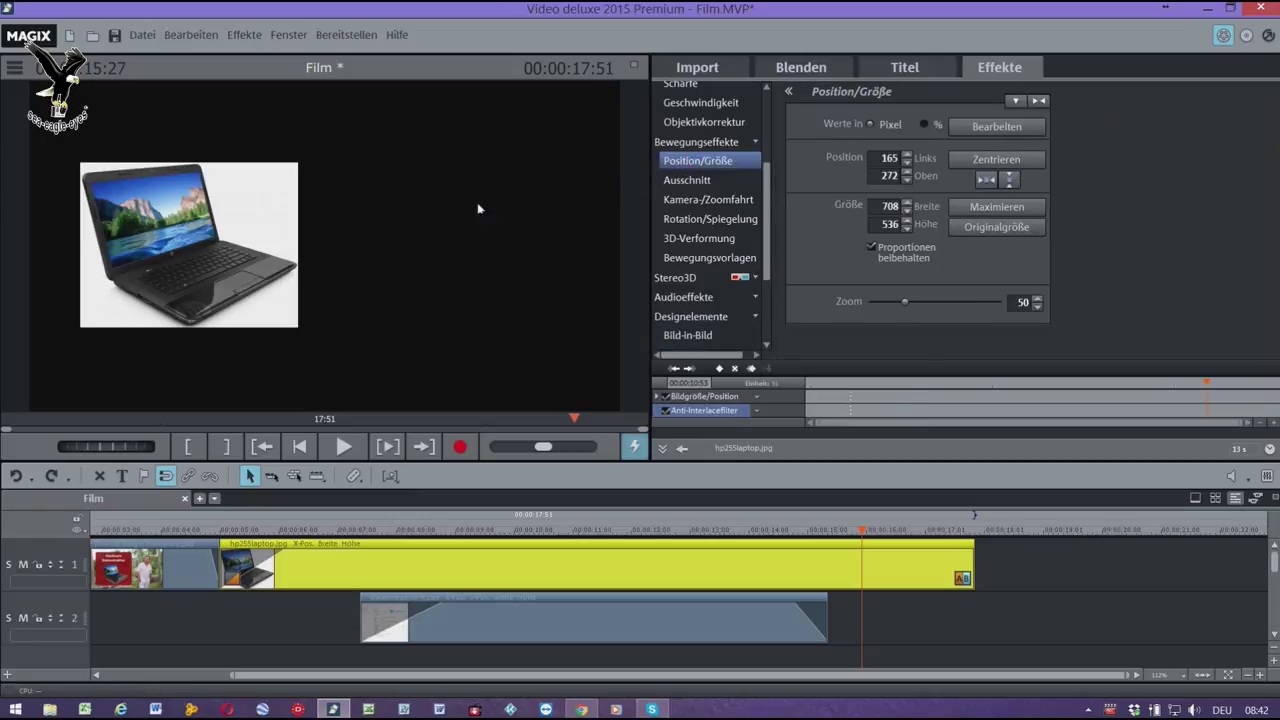
click(967, 133)
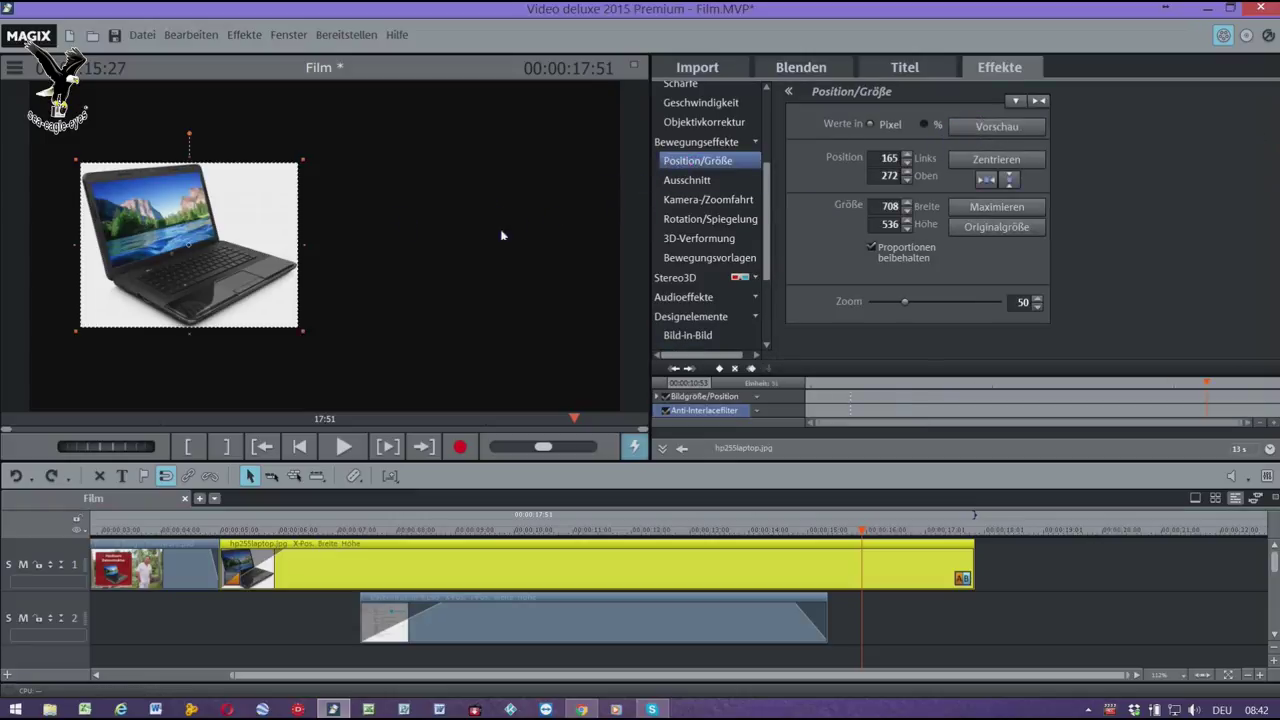
click(1040, 105)
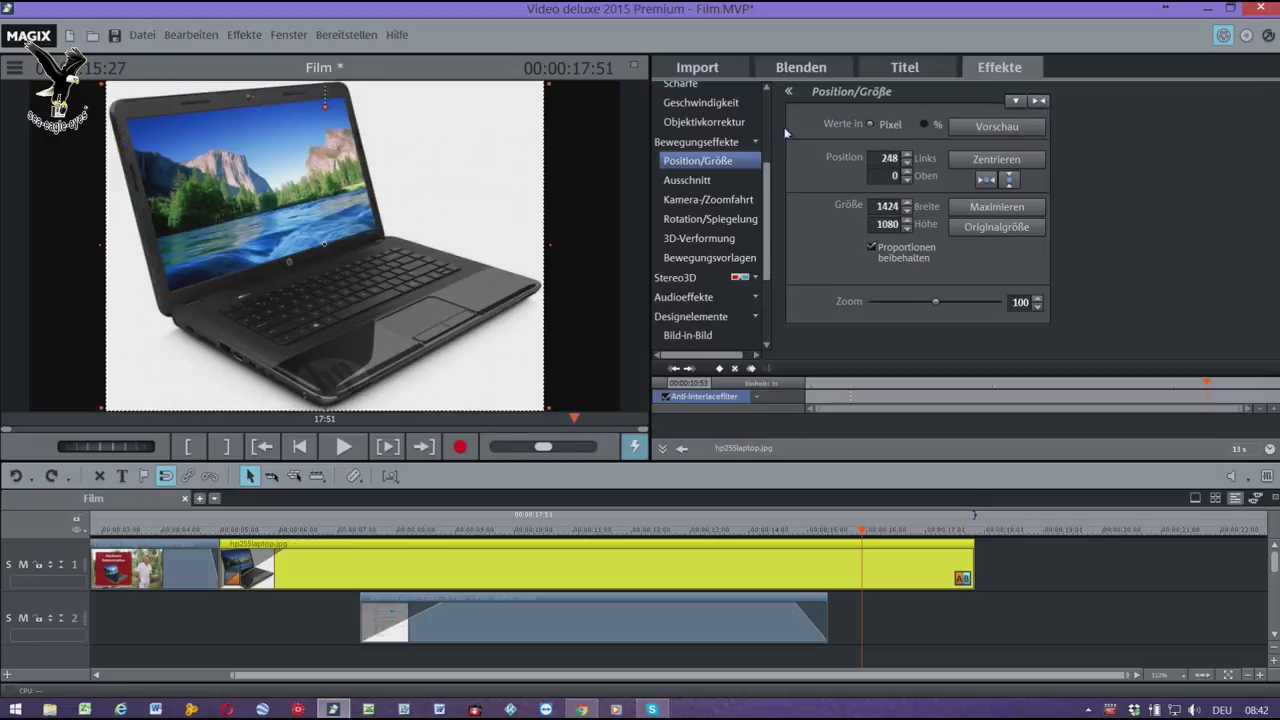
- Key out the white background of the laptop image with the Weiss Chroma Key preset
drag(770, 206, 780, 124)
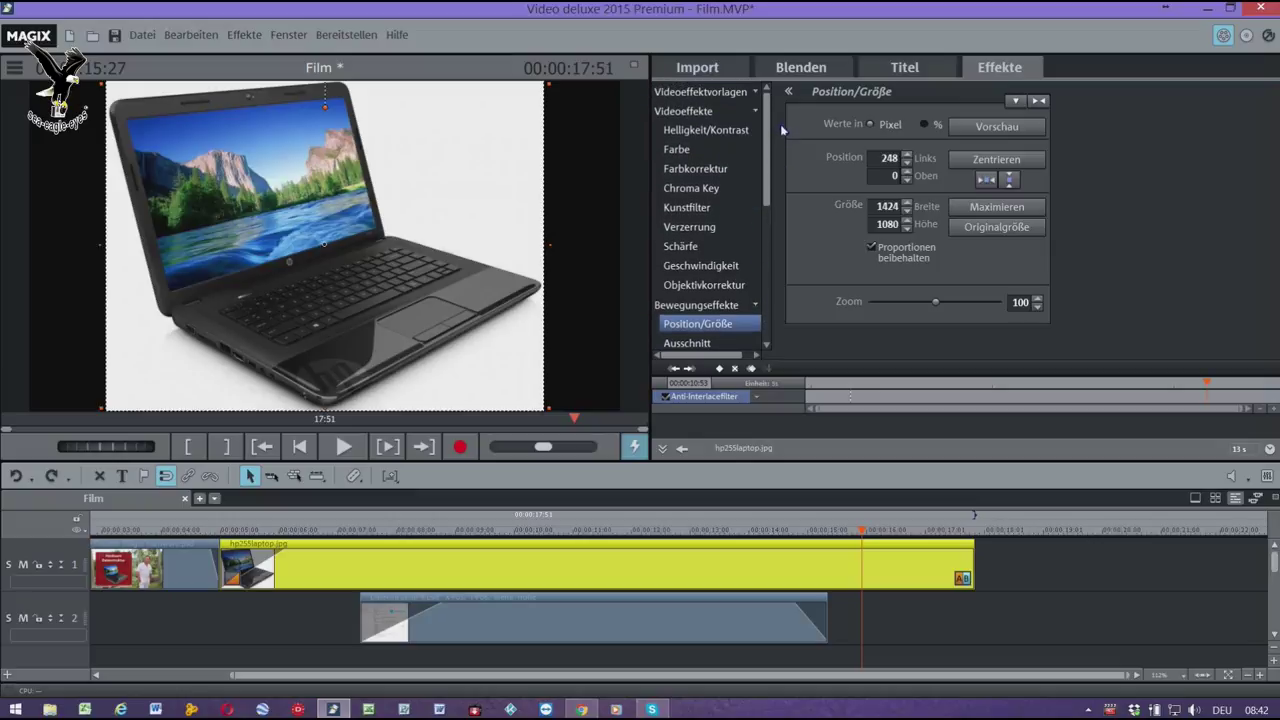
click(703, 192)
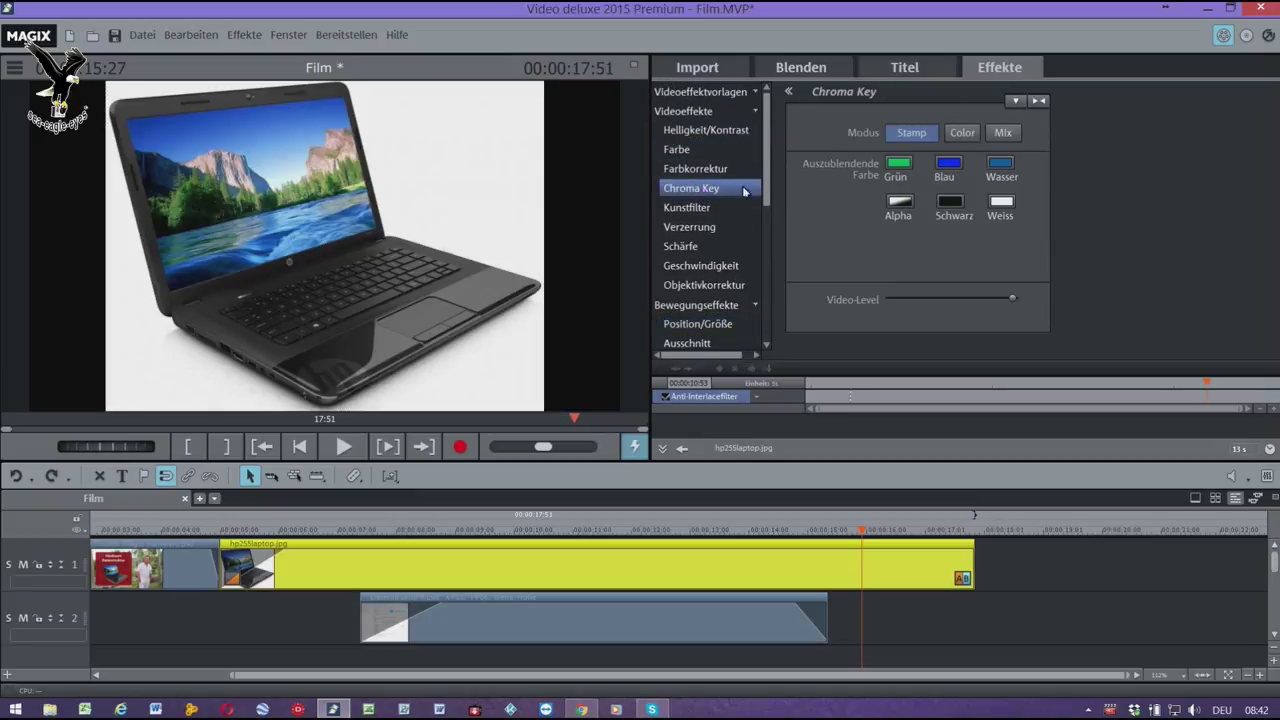
click(1002, 203)
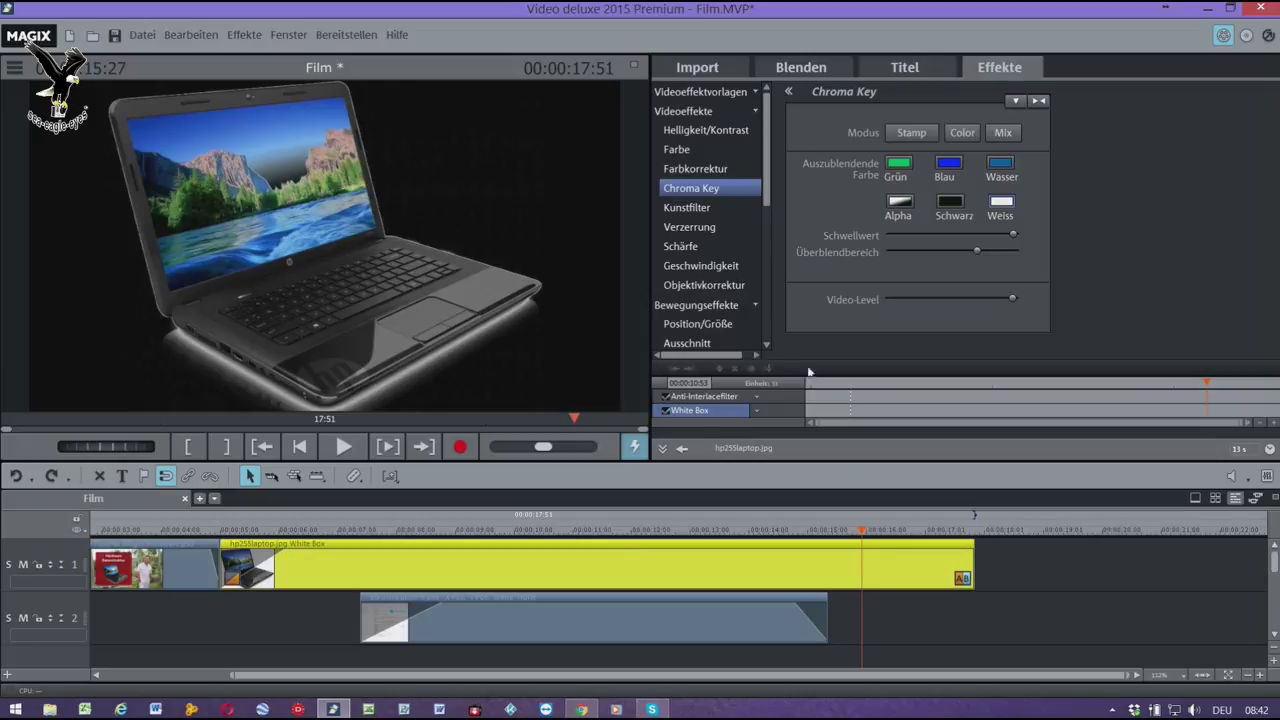
- Set Position/Größe keyframes on the laptop clip at 15:27 and at 16:36
click(718, 331)
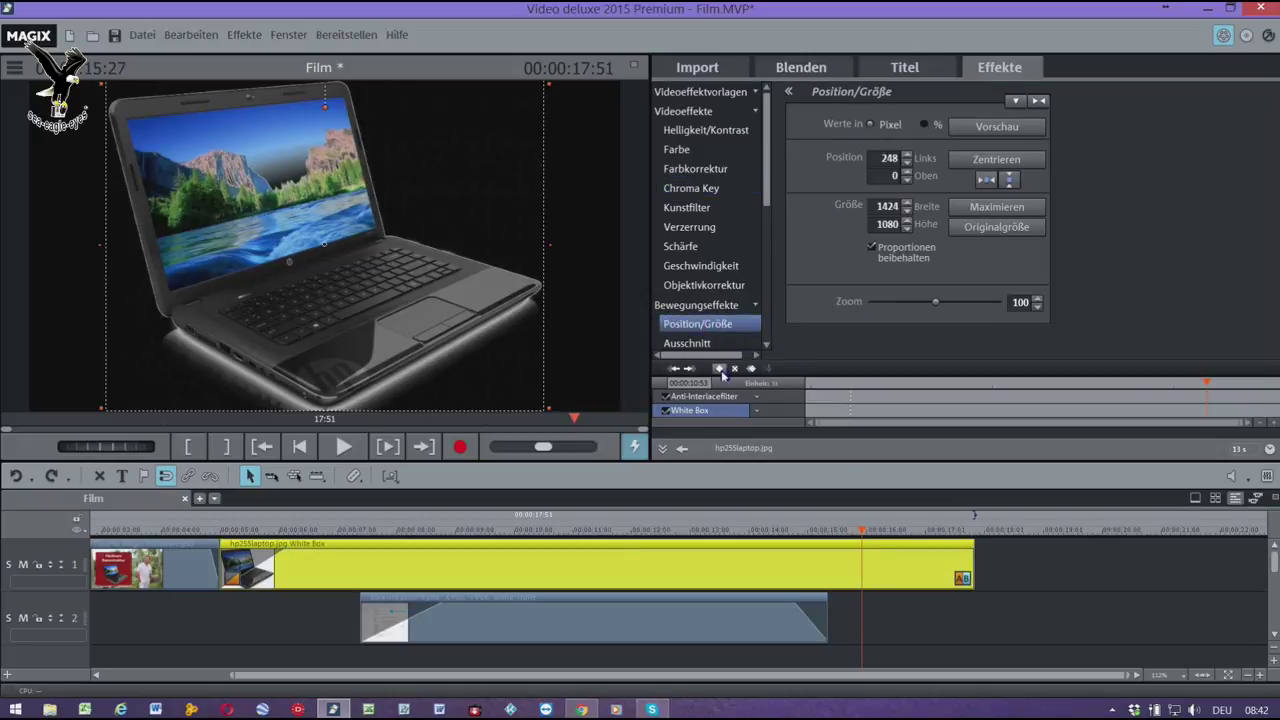
click(721, 370)
drag(864, 534, 904, 541)
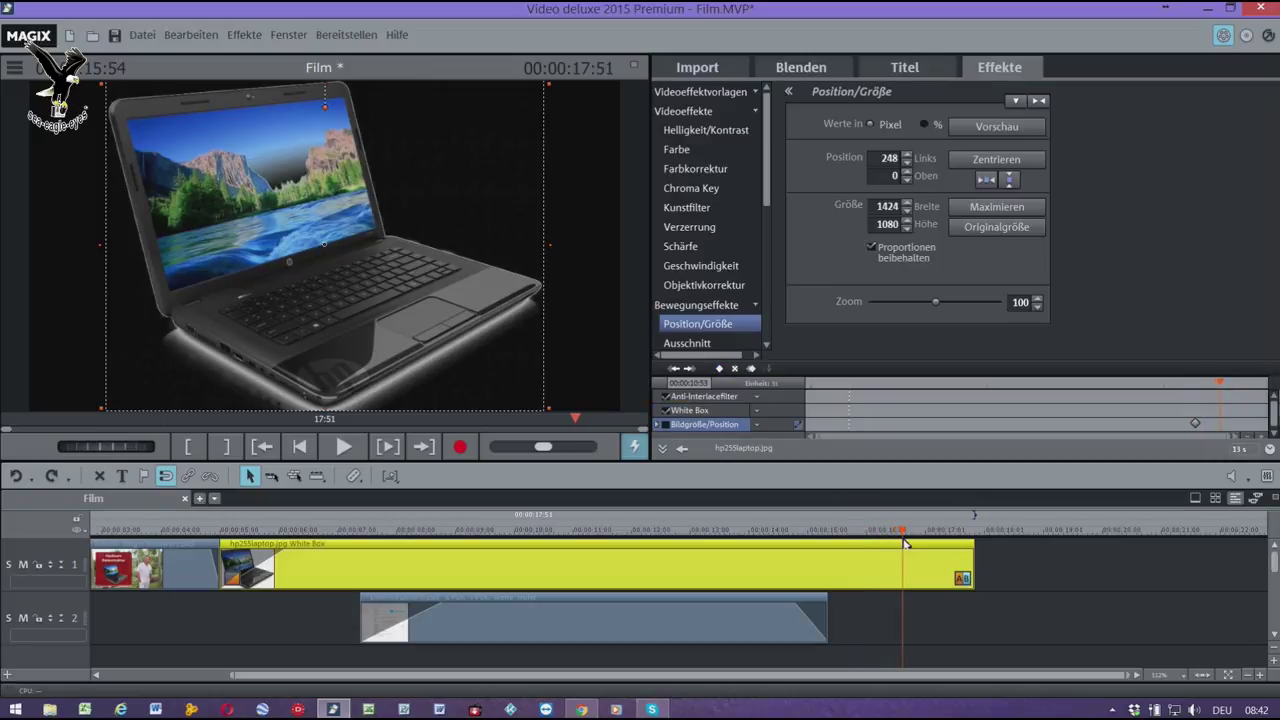
click(719, 368)
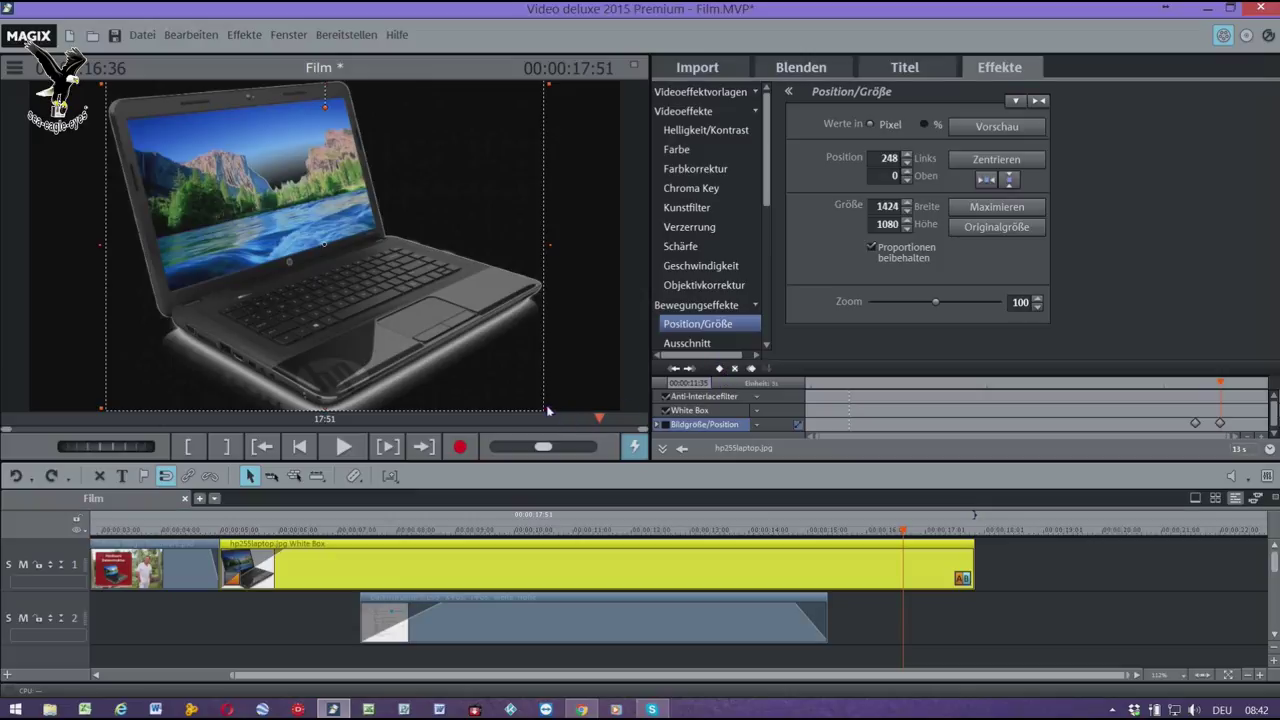
- At the second keyframe, shrink the laptop image to about 60 % and move it to about 51 px left, 155 px top
drag(549, 410, 374, 279)
drag(272, 211, 208, 261)
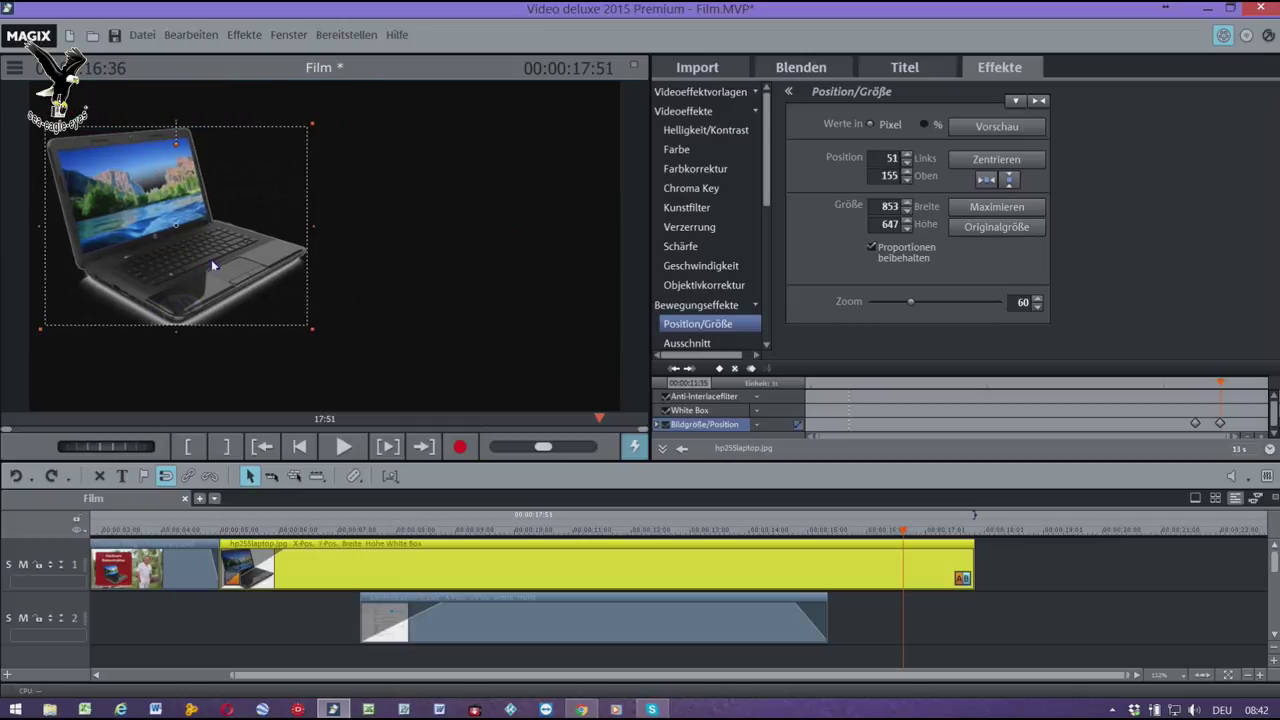
click(990, 127)
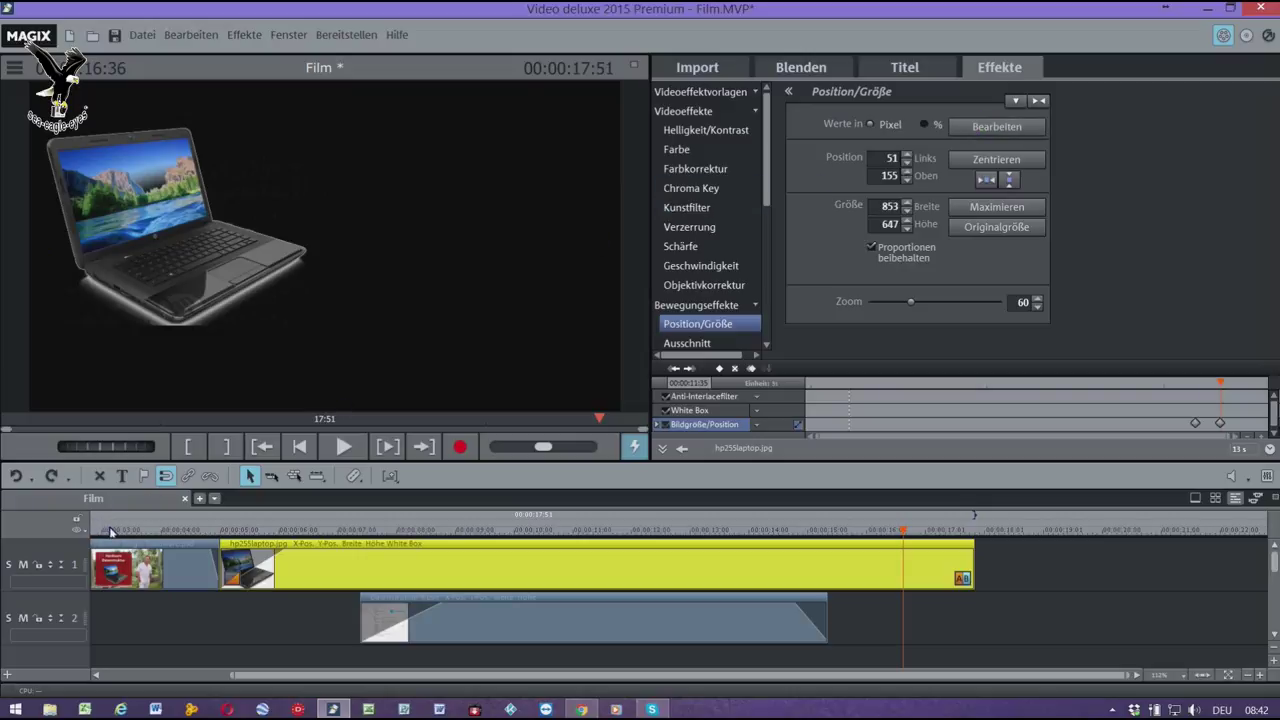
- Play the film from about 4:45 to check the laptop's shrinking movement
click(206, 530)
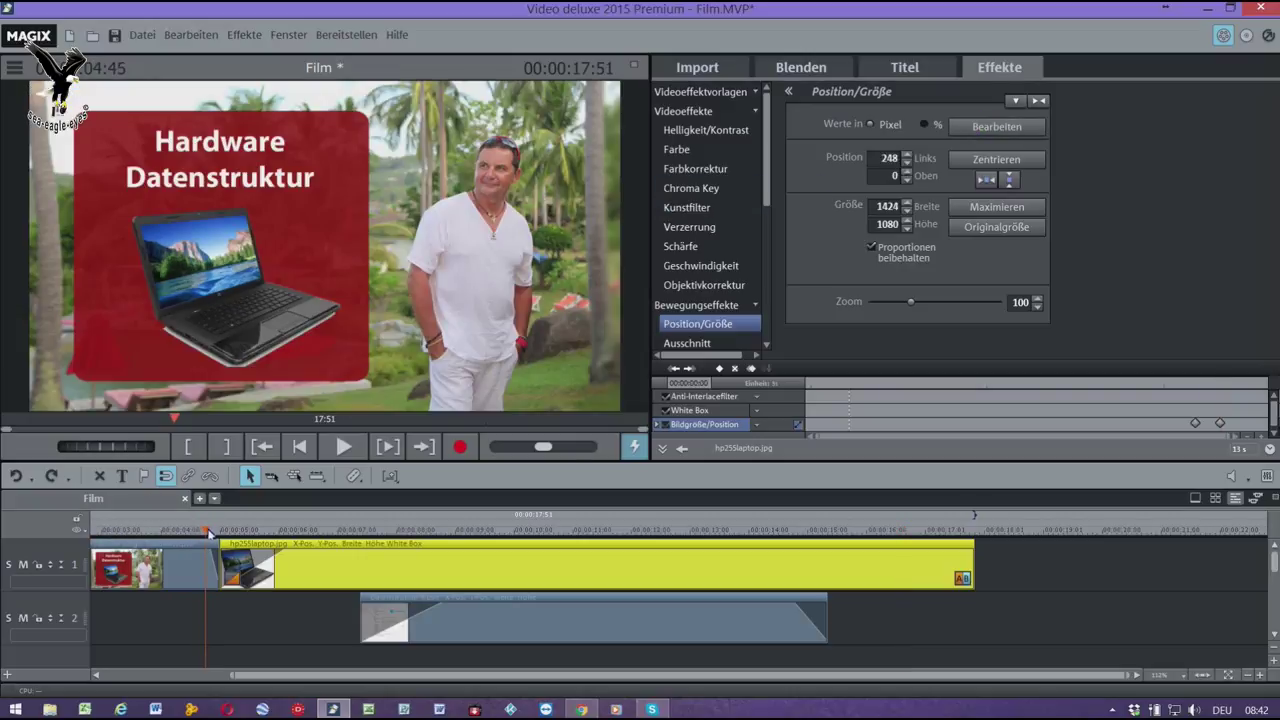
key(space)
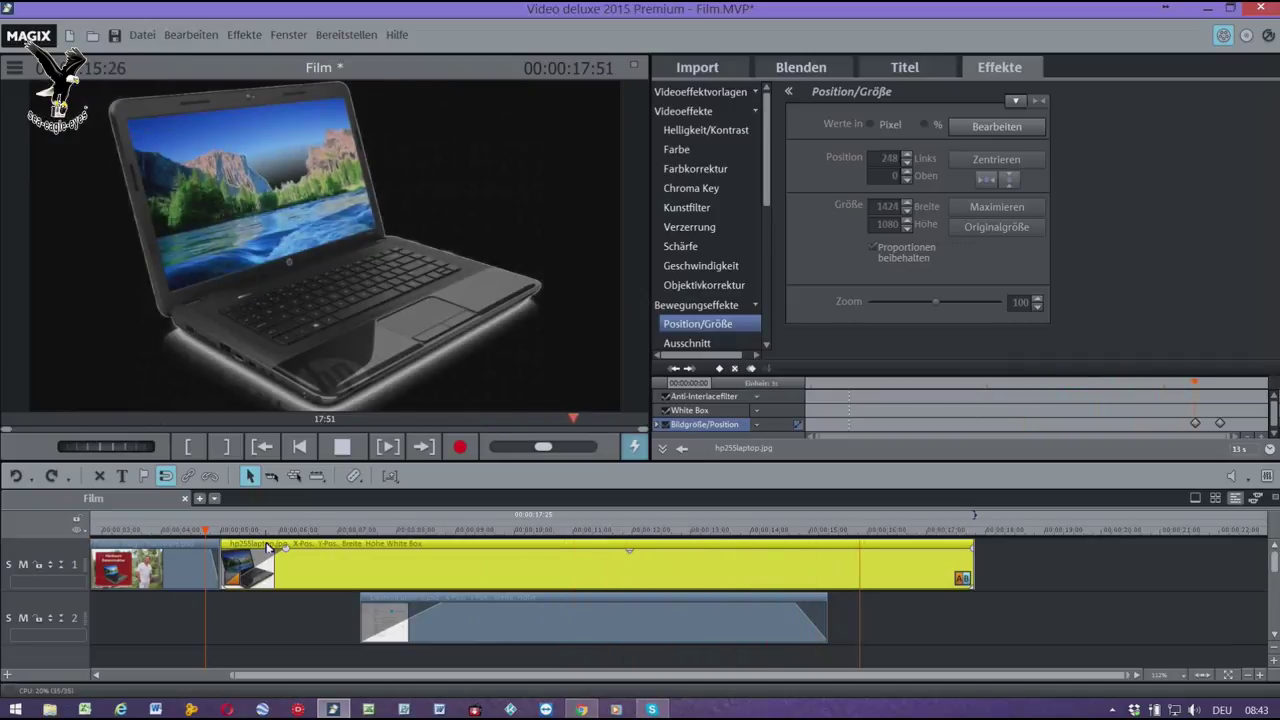
key(space)
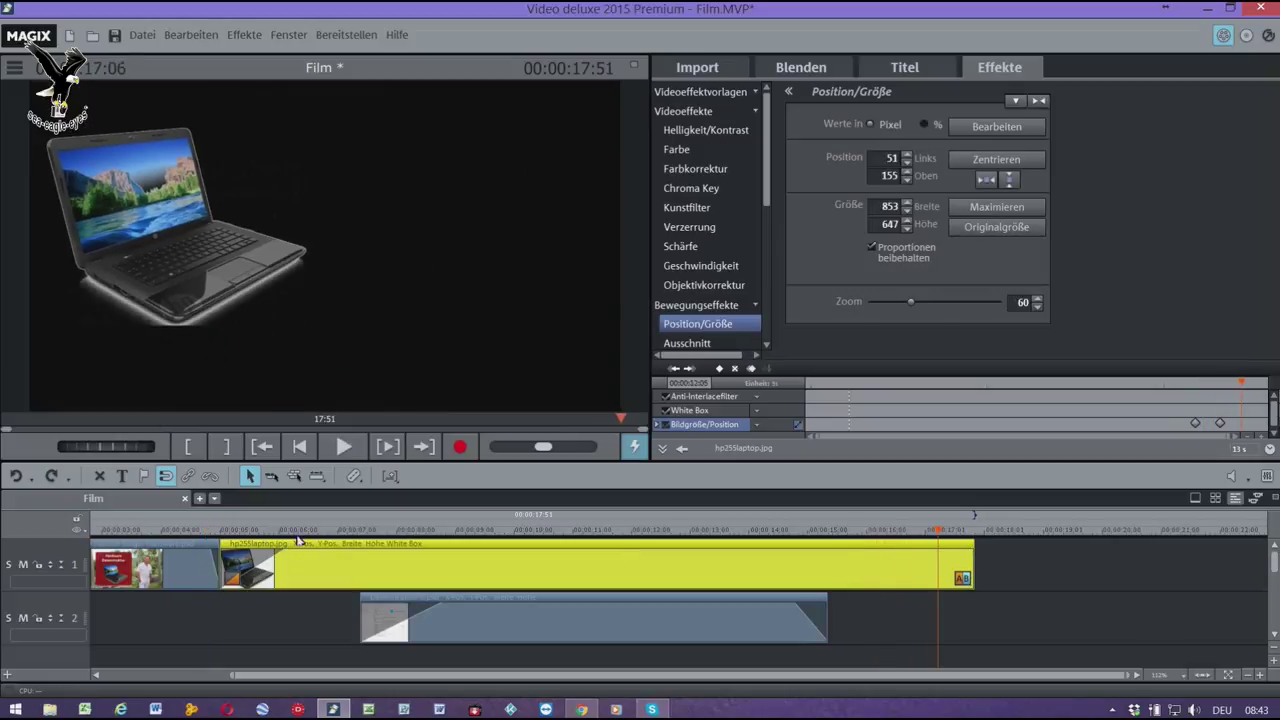
- Save the project and extend the end of the laptop clip on track 1 to about 31:02
click(115, 36)
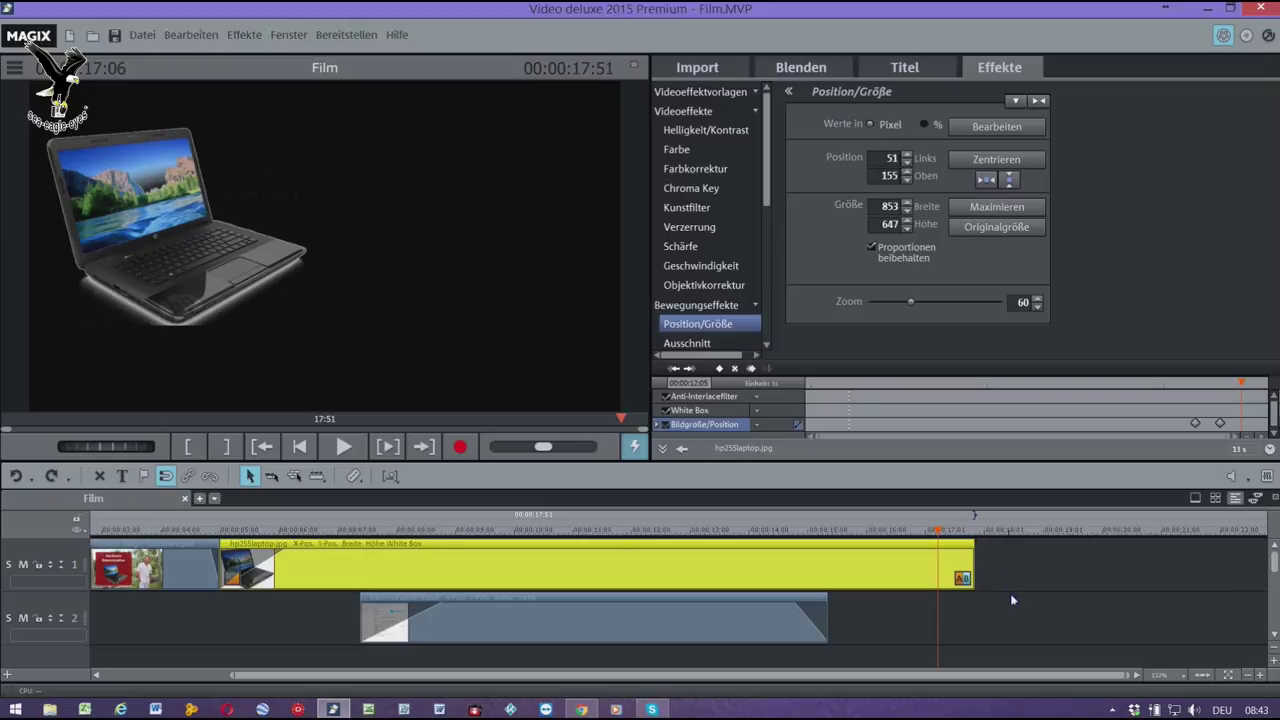
scroll(1042, 637, right, 5)
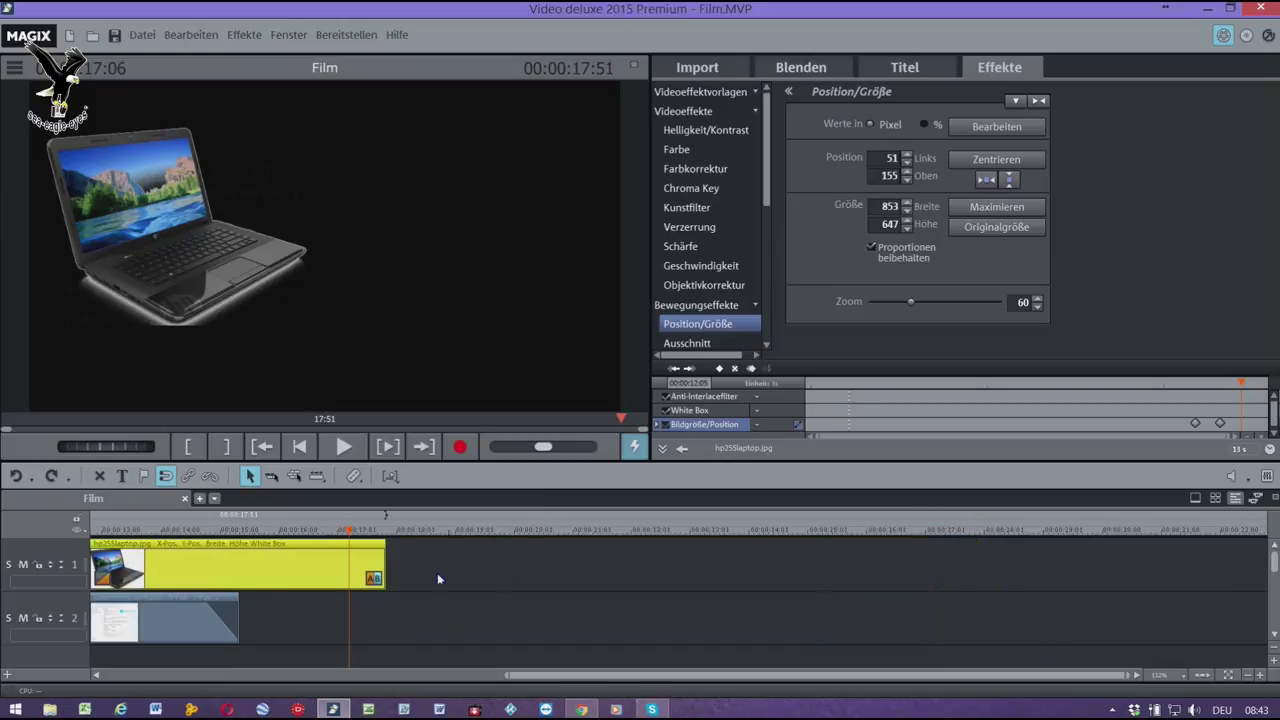
drag(390, 577, 1153, 607)
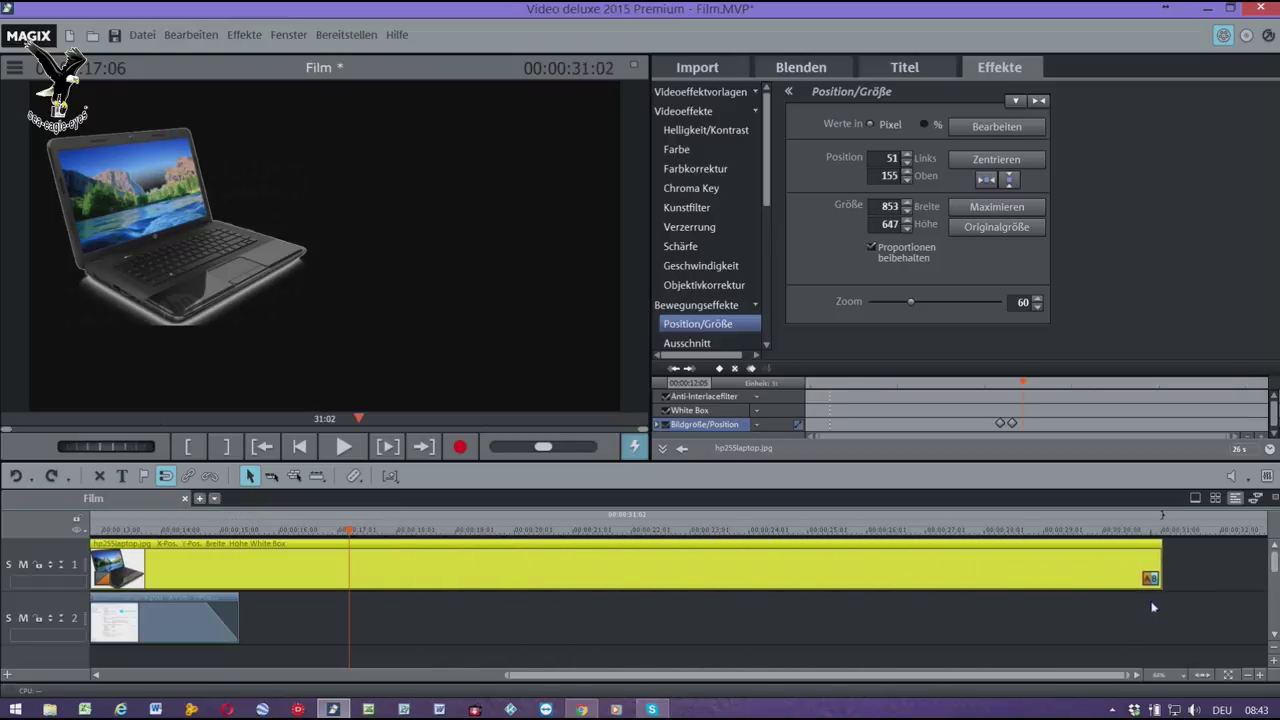
- Add Festplatte.jpg to track 2 beneath the laptop clip, starting just before the playhead
click(718, 68)
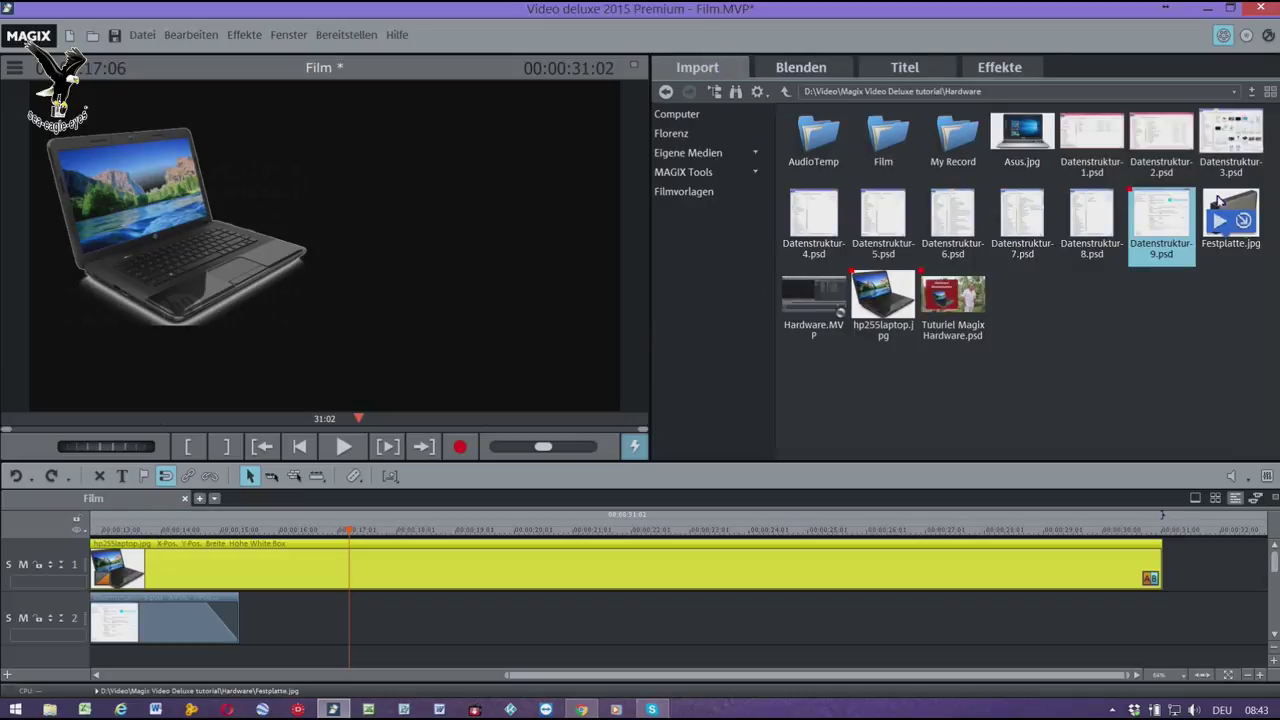
drag(1220, 200, 377, 622)
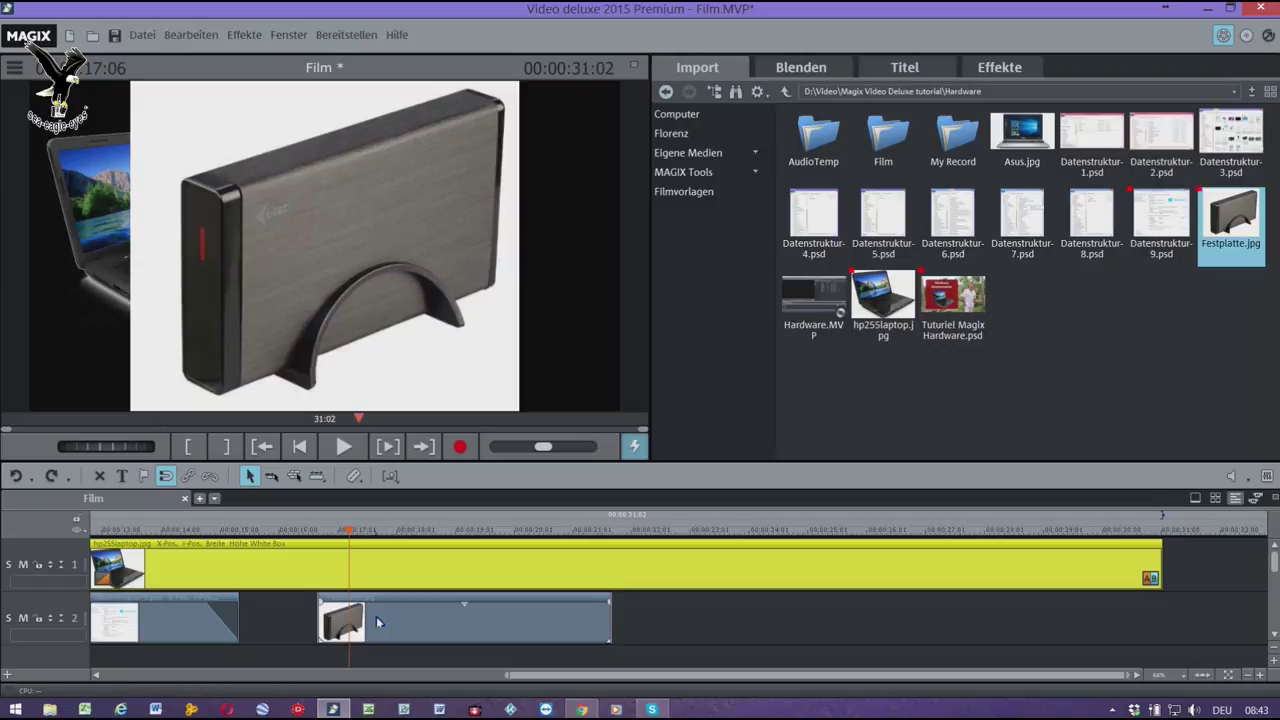
- Add a fade-in of about 0.7 seconds to the track 2 hard-drive clip and remove its white background with Chroma Key
mouse_move(321, 607)
drag(321, 607, 366, 617)
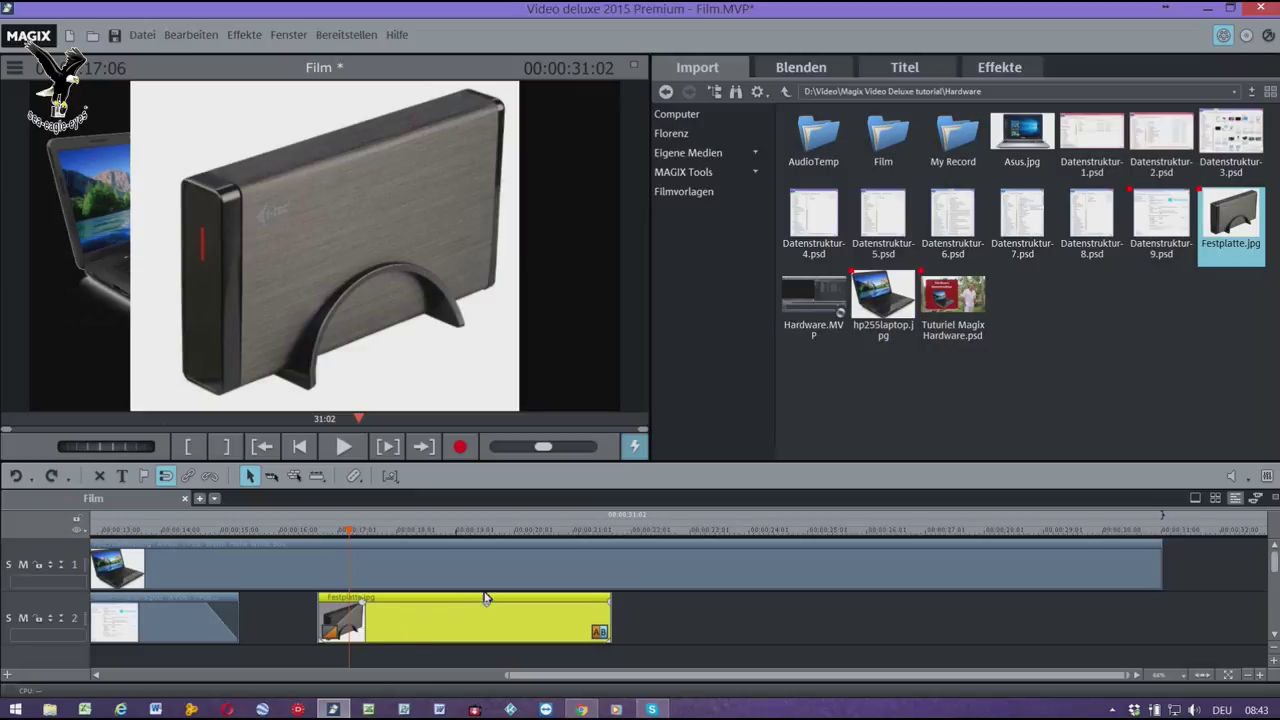
click(998, 67)
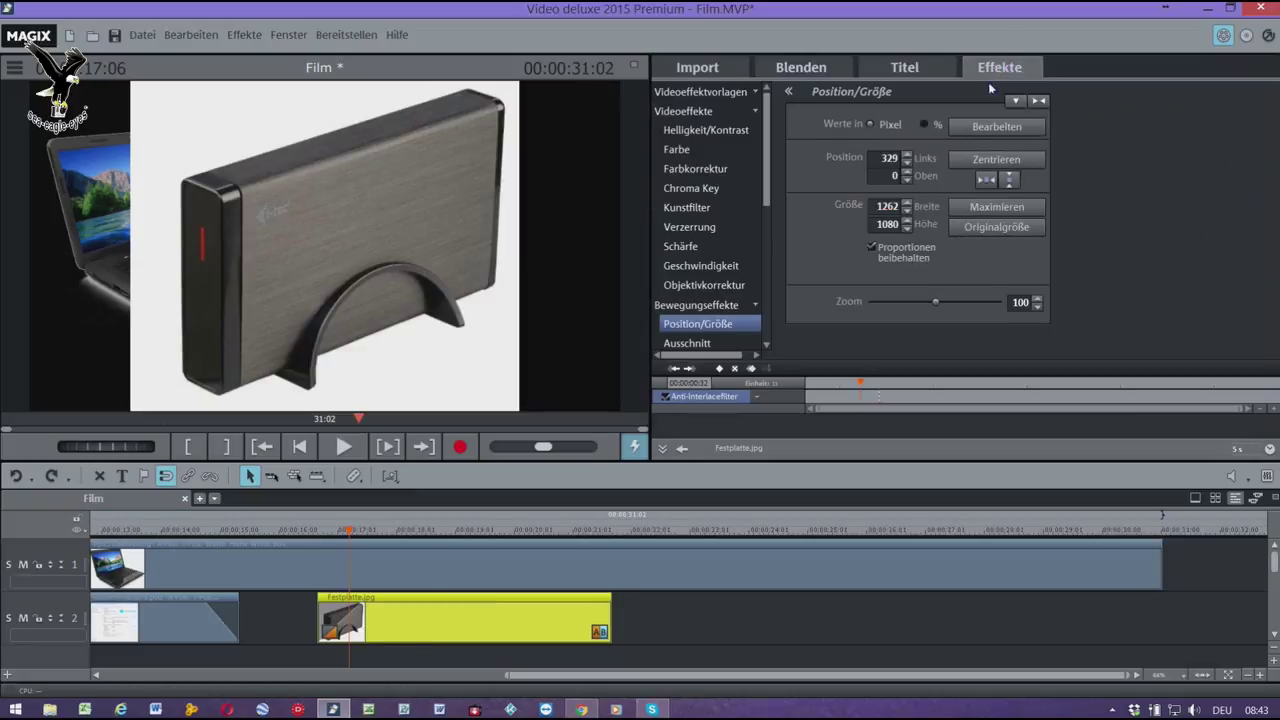
click(695, 190)
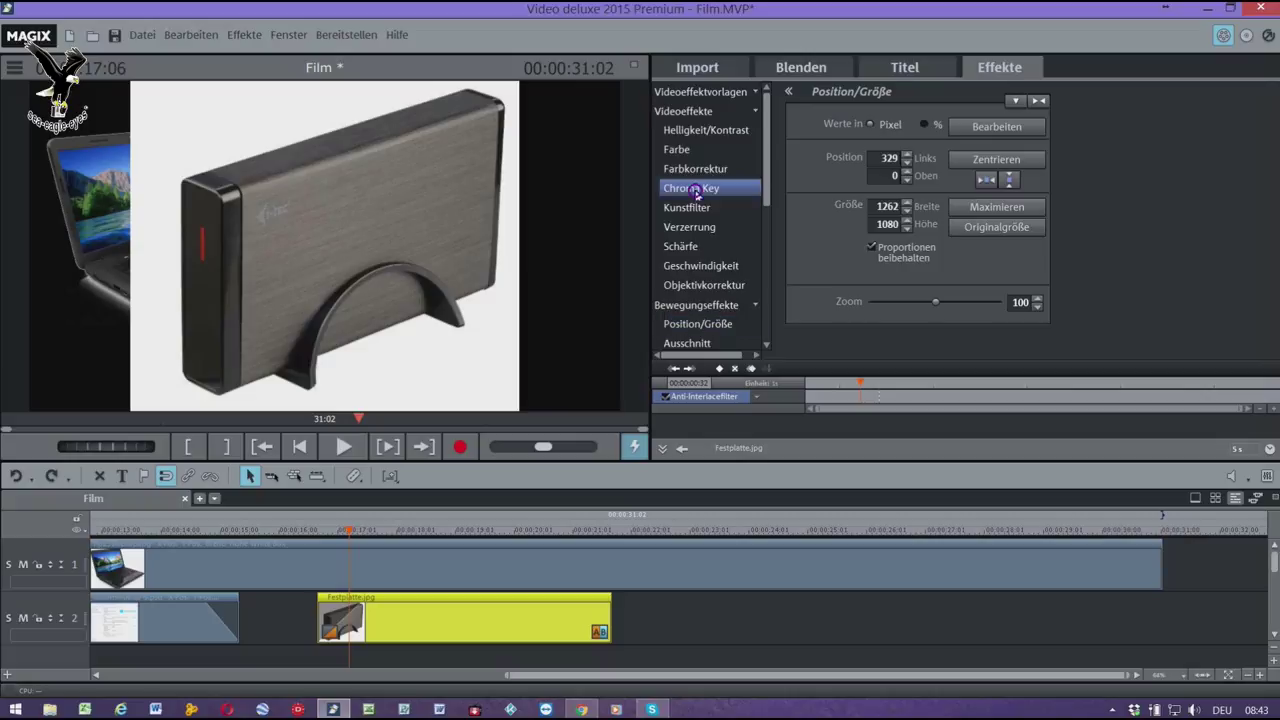
click(1001, 203)
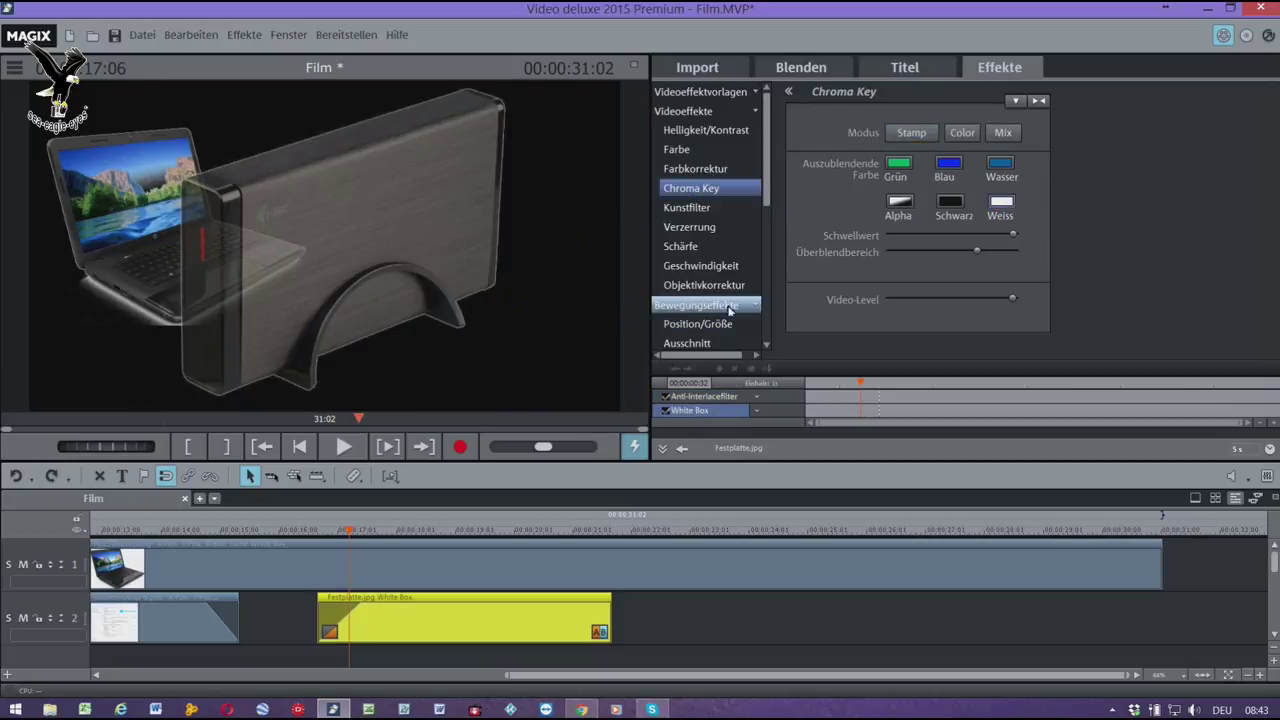
- Scale the hard-drive image to 440 px wide and place it beside the laptop at about 964 px left, 379 px top
click(697, 325)
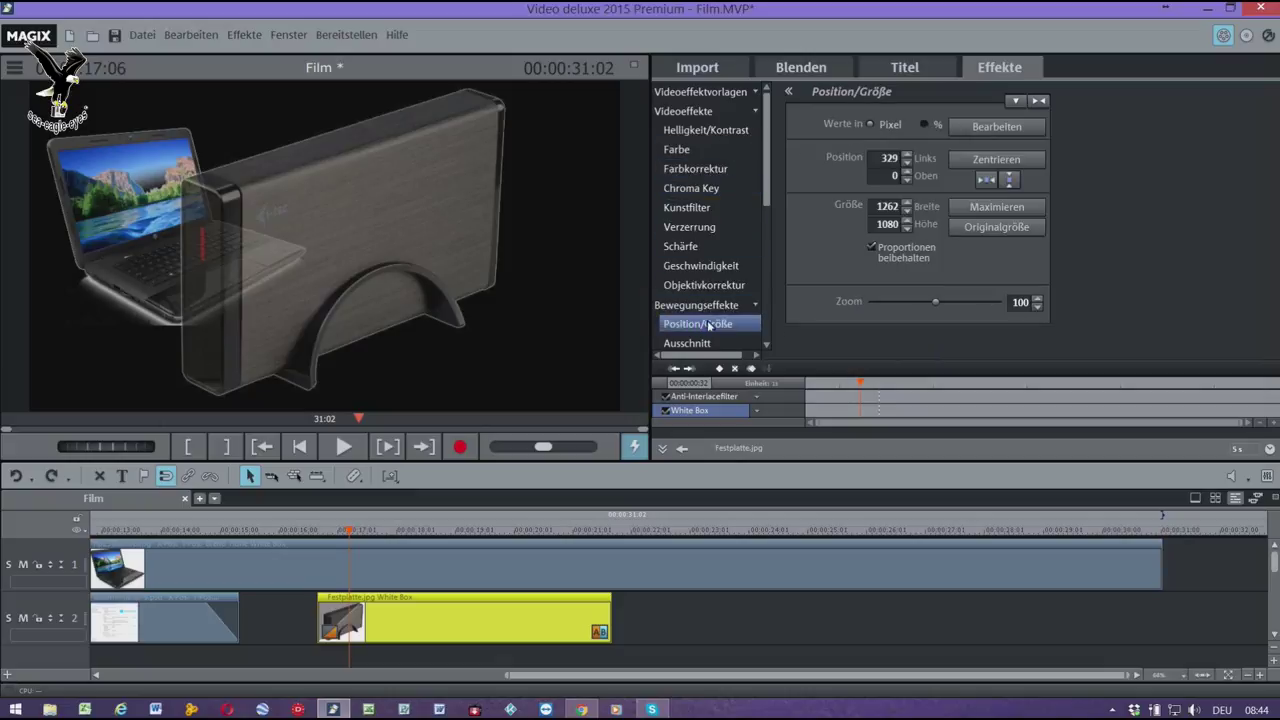
click(877, 208)
text(440)
key(Return)
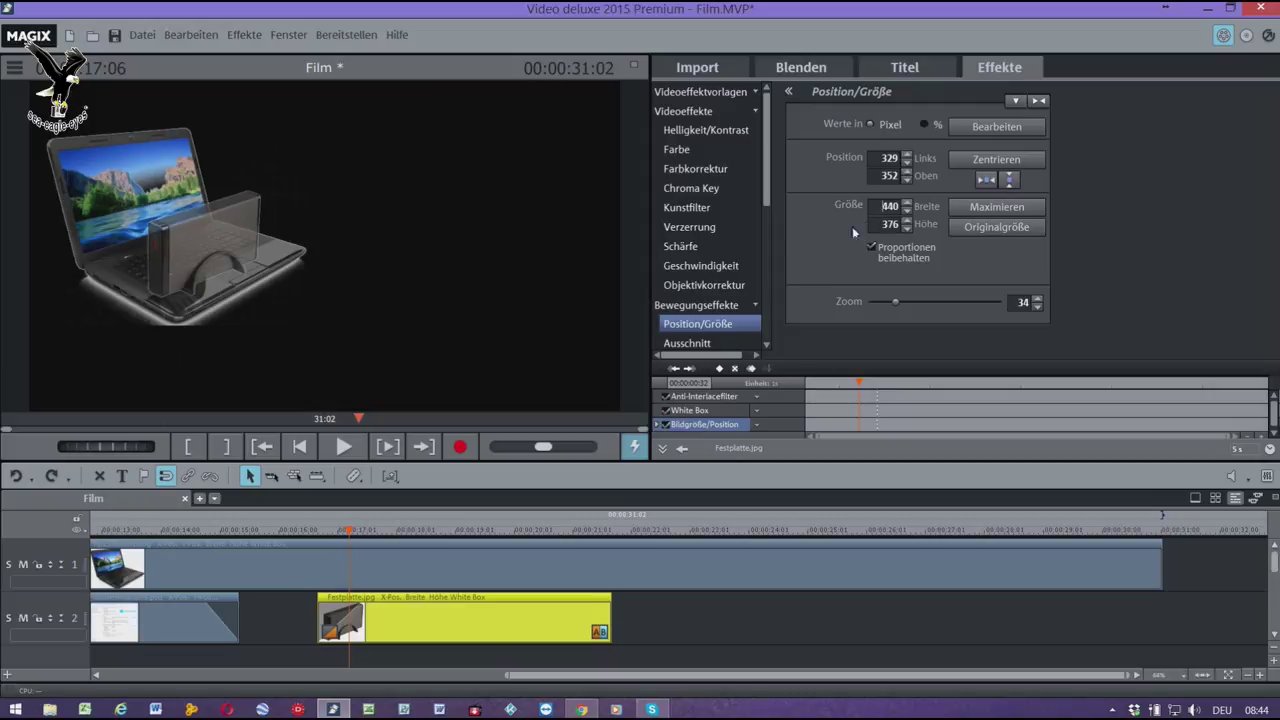
click(982, 127)
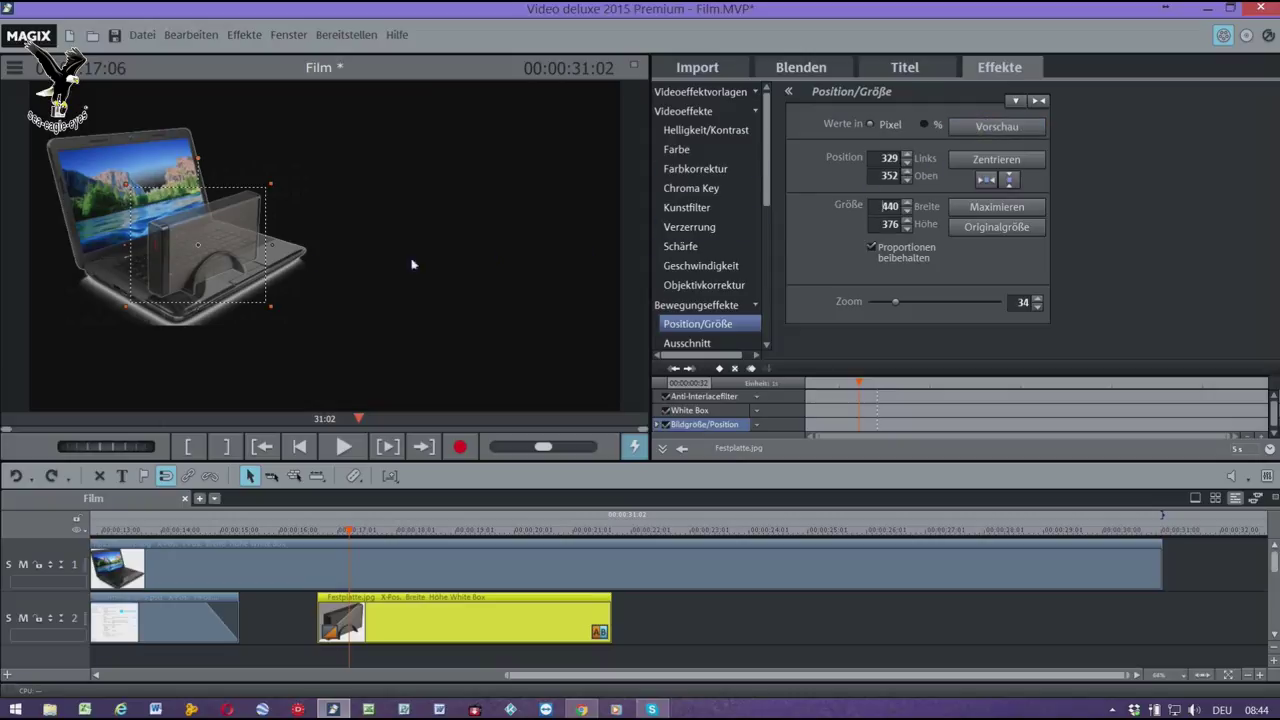
drag(201, 241, 390, 248)
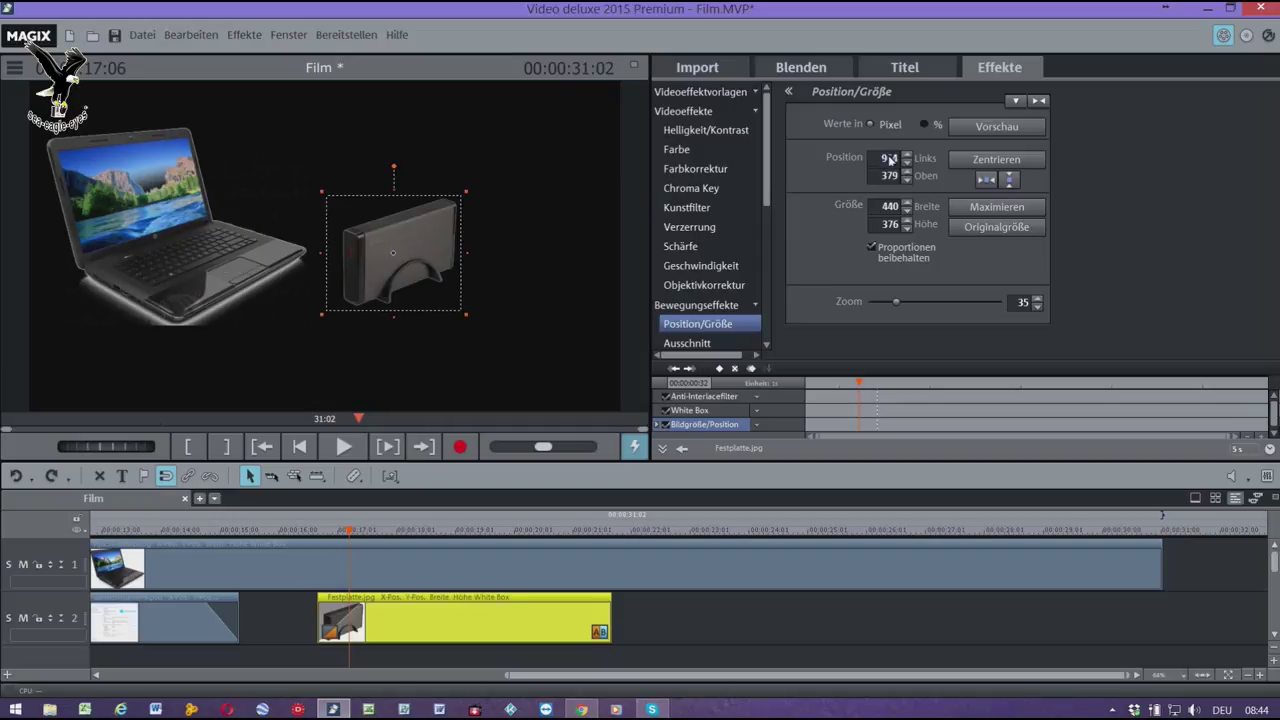
click(981, 135)
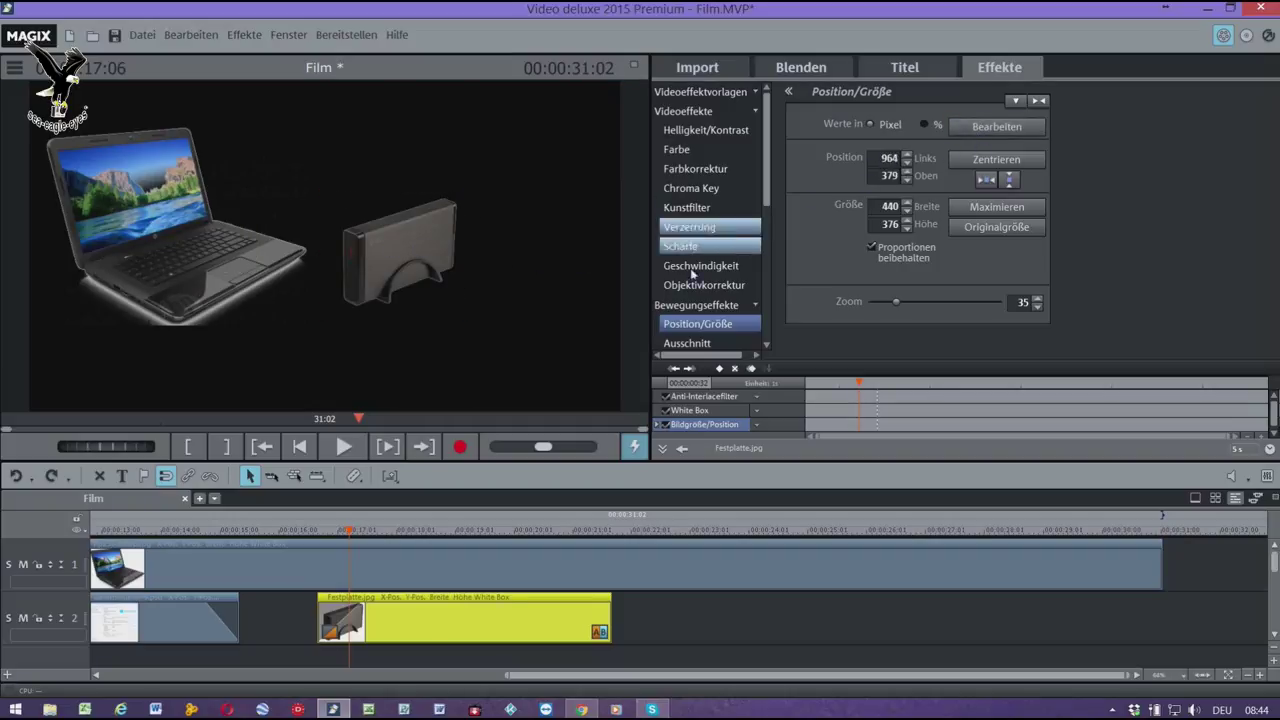
- Play the film from about 14:00 to check the laptop and hard-drive sequence
click(163, 539)
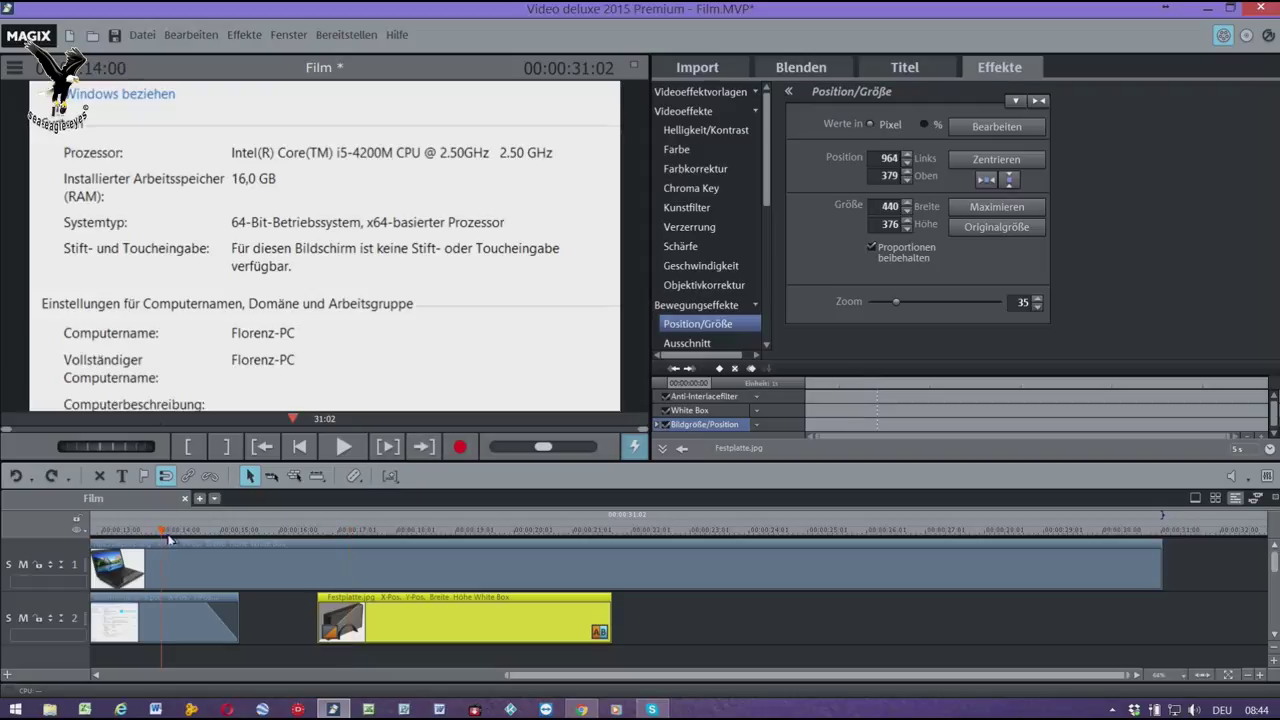
key(space)
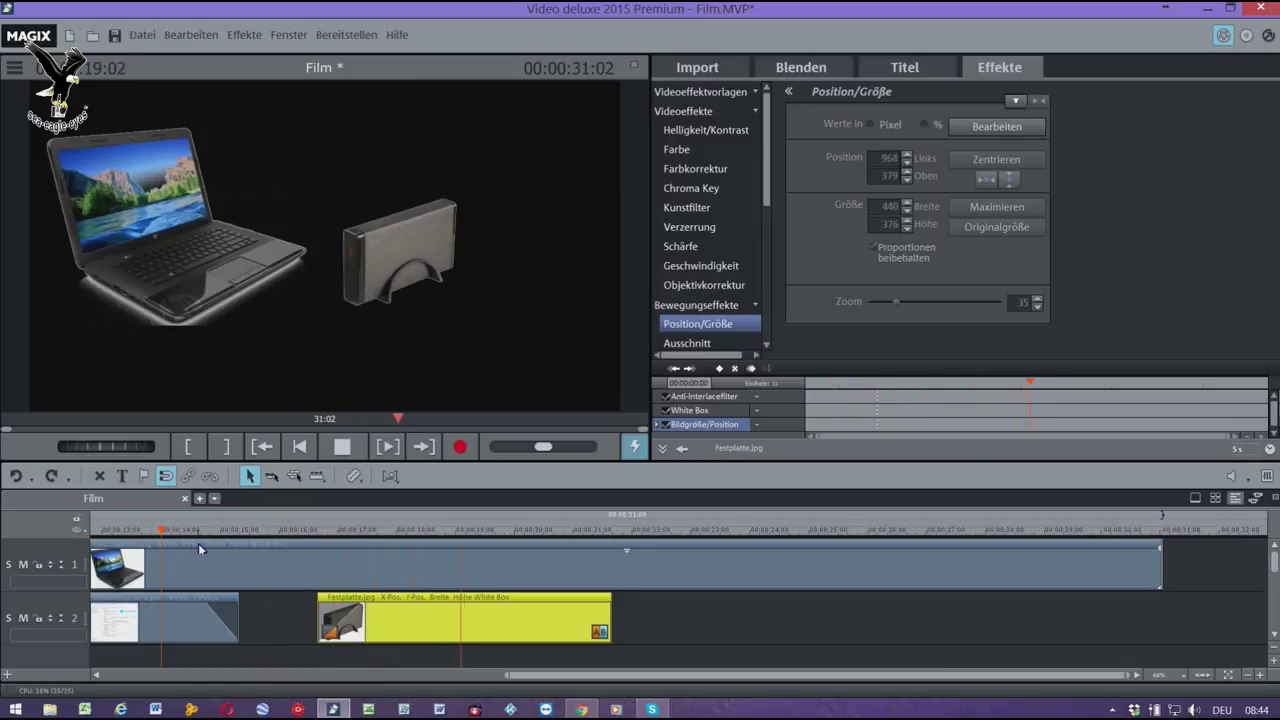
key(space)
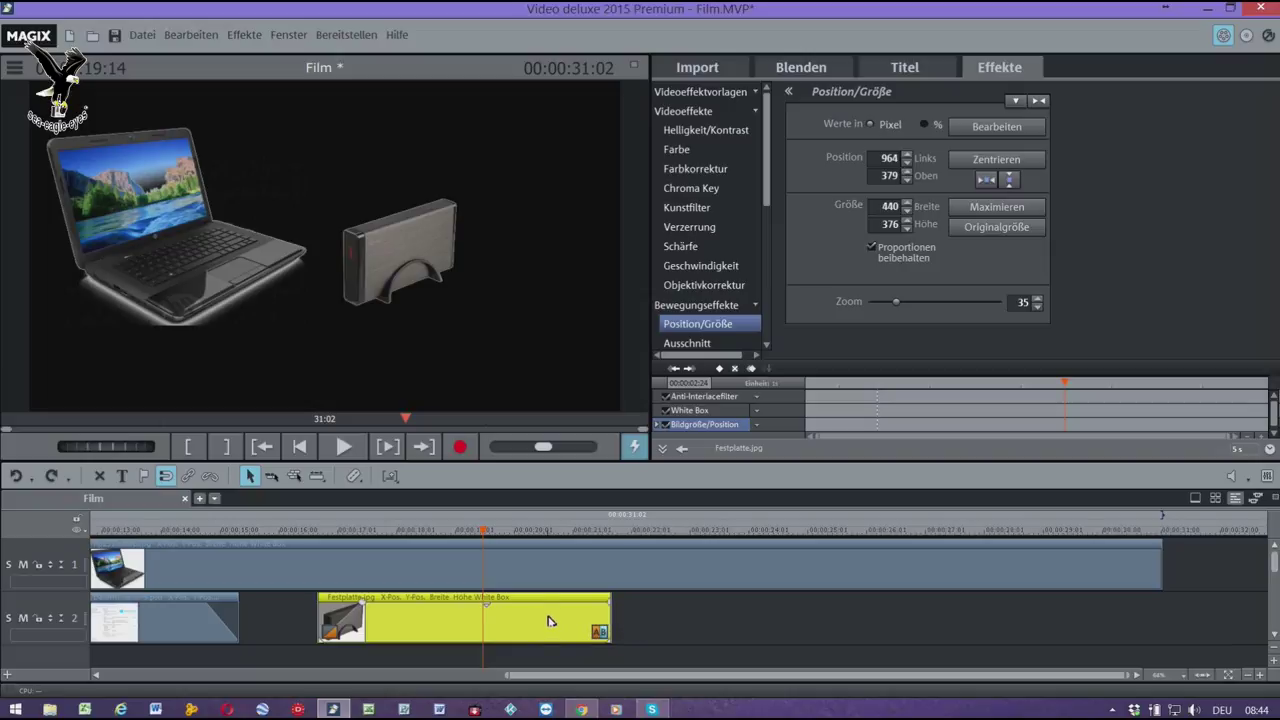
- Extend the hard-drive clip on track 2 to about 27:45 and add a second Festplatte.jpg to track 3 at about 19:00
key(ctrl+z)
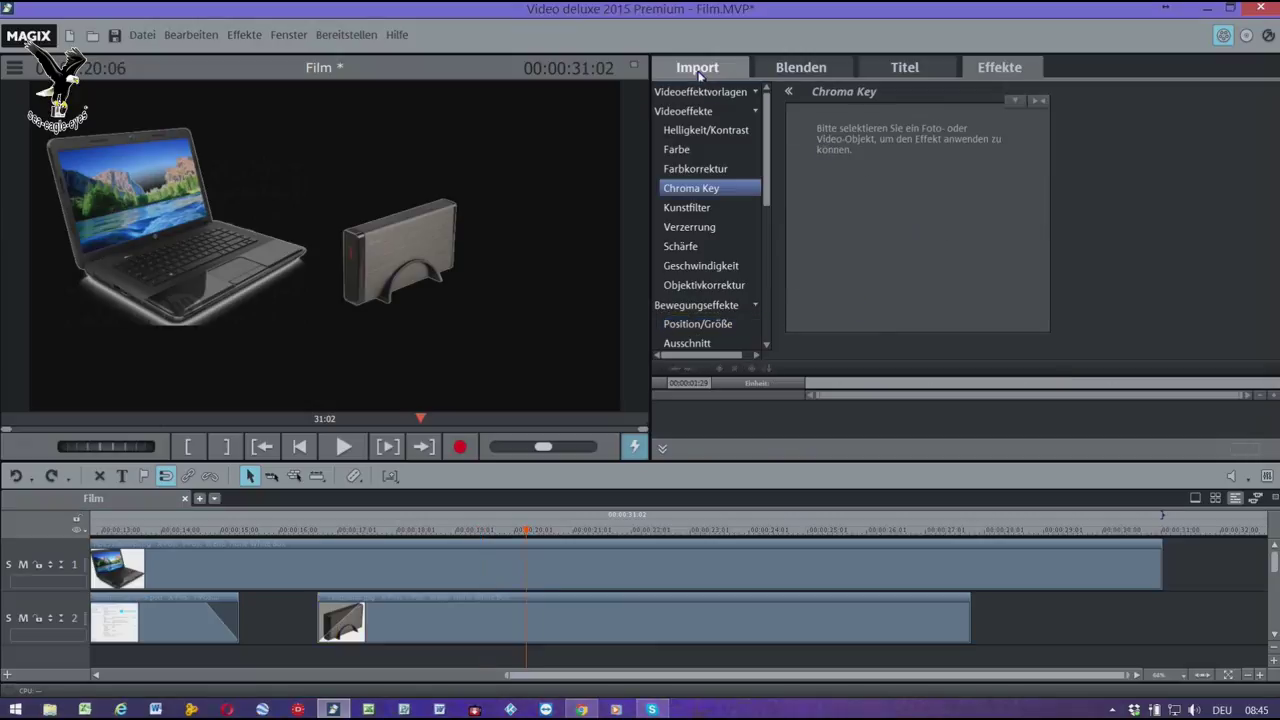
click(698, 68)
drag(1207, 217, 519, 665)
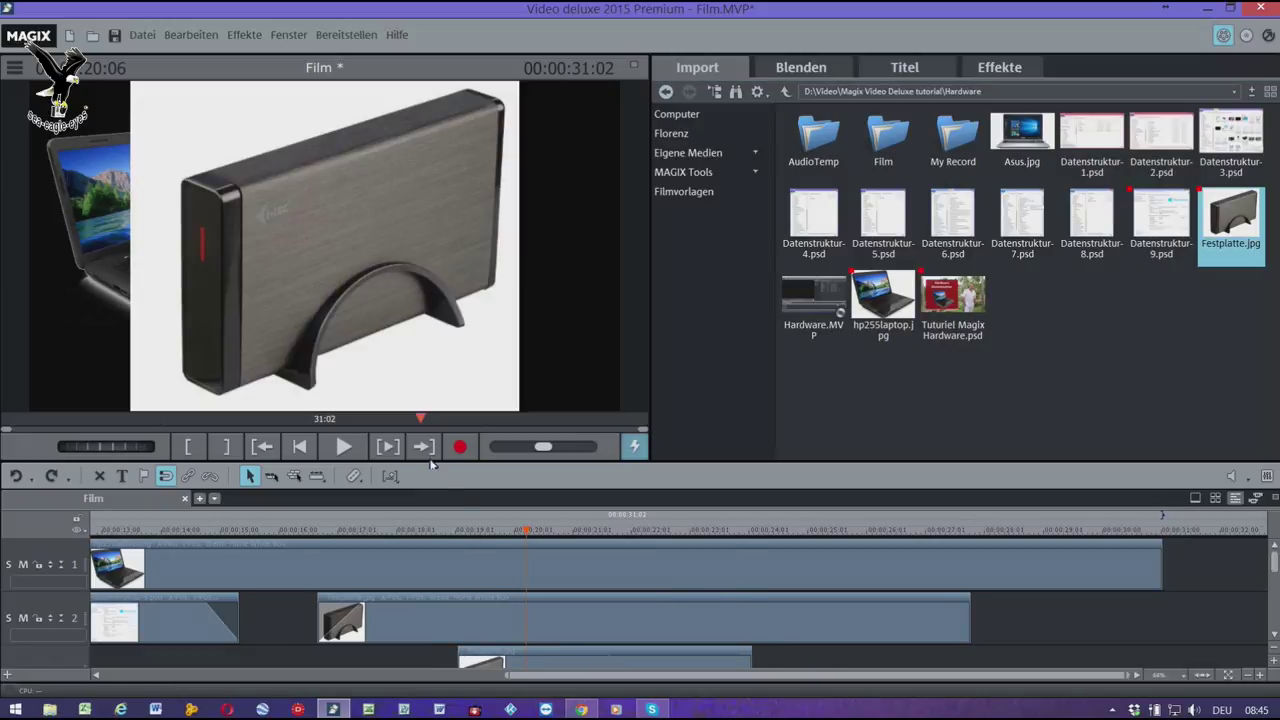
- Remove the white background of the new Festplatte.jpg clip on track 3 with Chroma Key
click(988, 70)
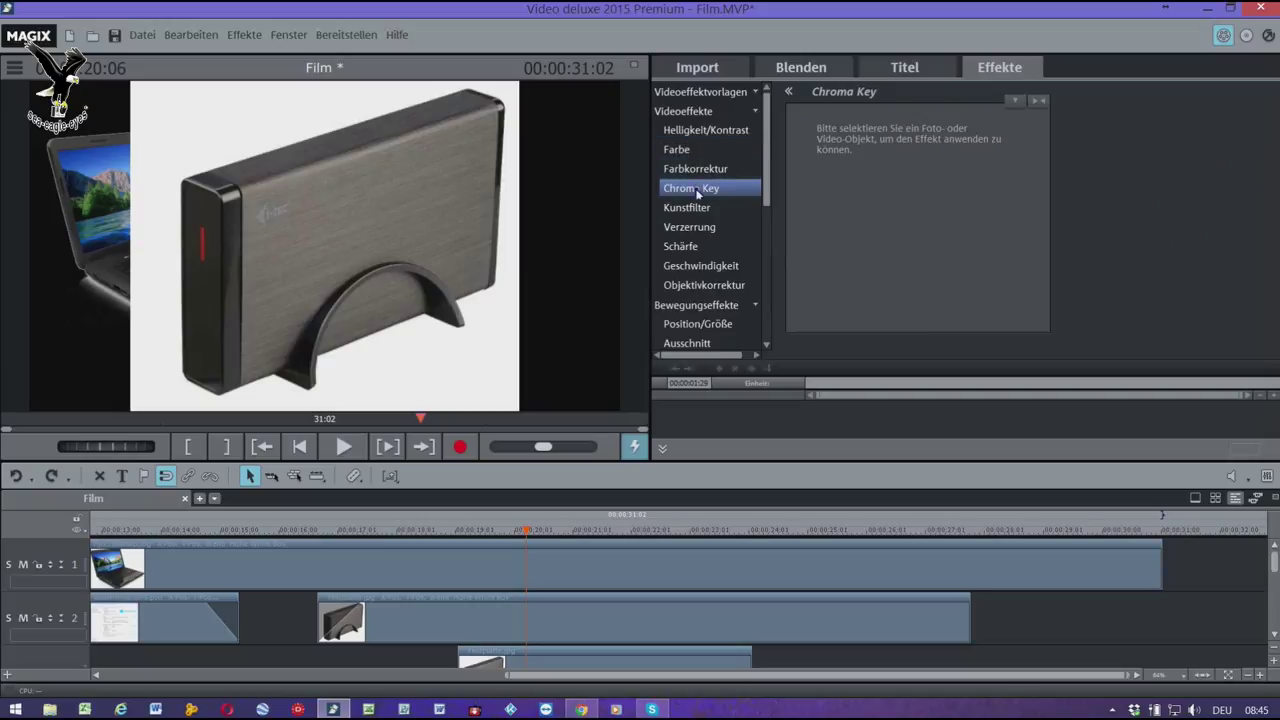
click(622, 654)
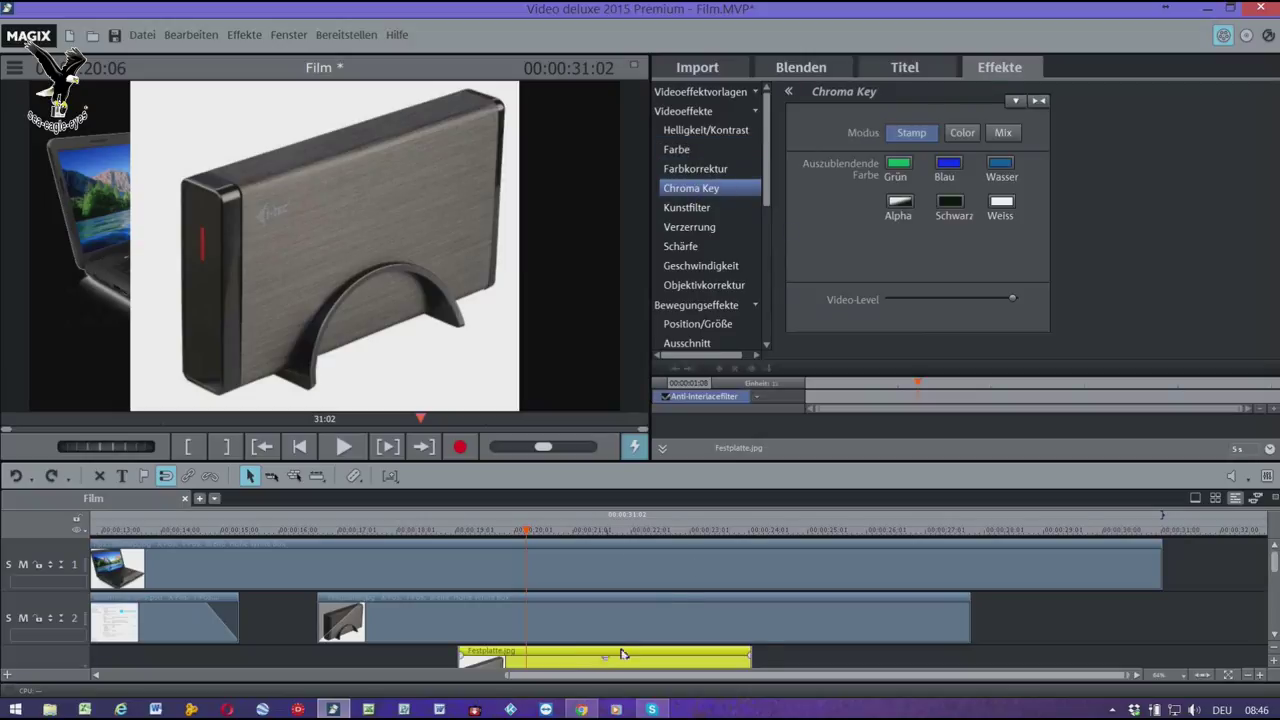
click(1001, 203)
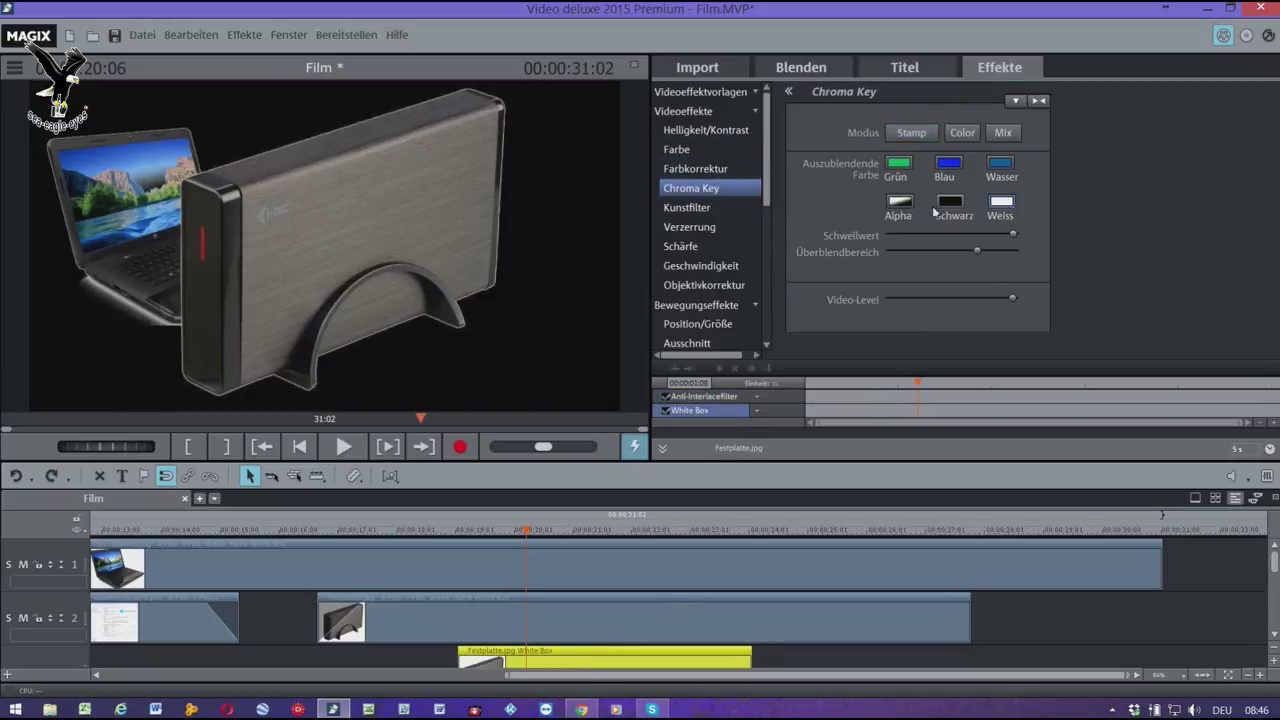
- Scale the second hard drive to 440 px wide and move it beyond the first, to about 1447 px left, 354 px top
click(688, 323)
double_click(879, 208)
text(440)
key(Return)
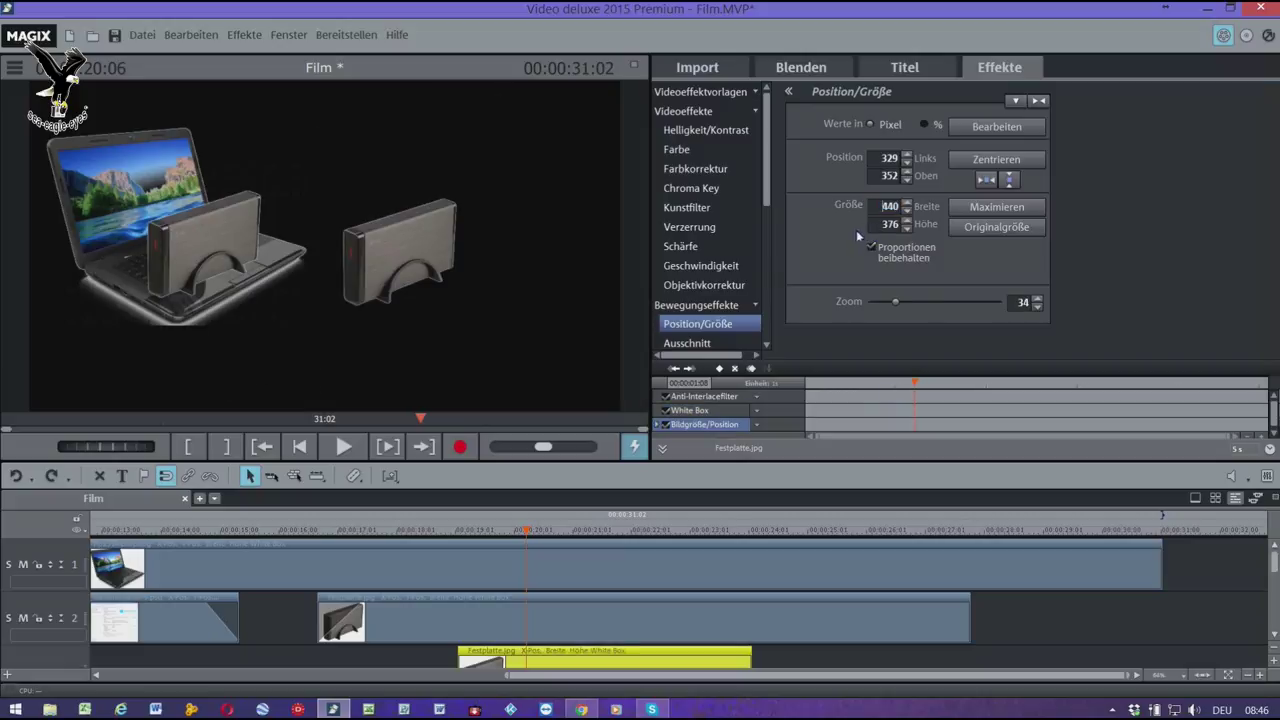
click(996, 126)
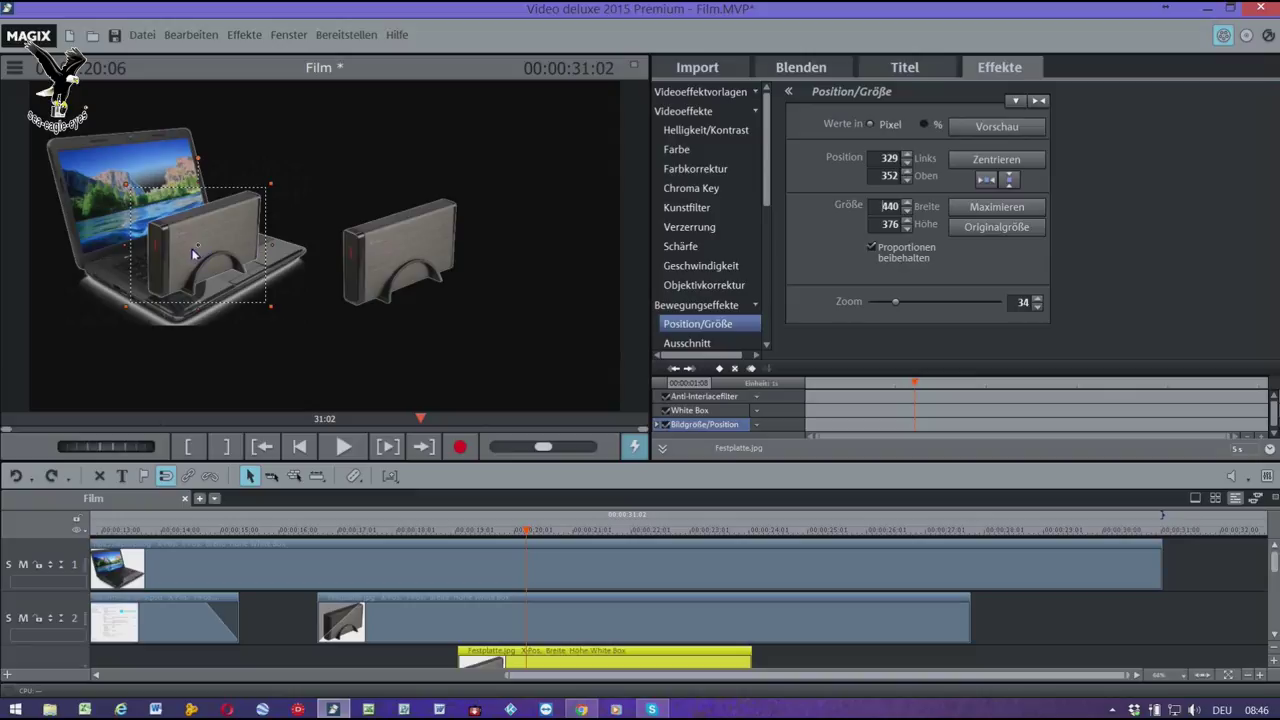
drag(178, 254, 512, 253)
- Align the two hard-drive images vertically by setting the top position of each to 380 px
click(429, 249)
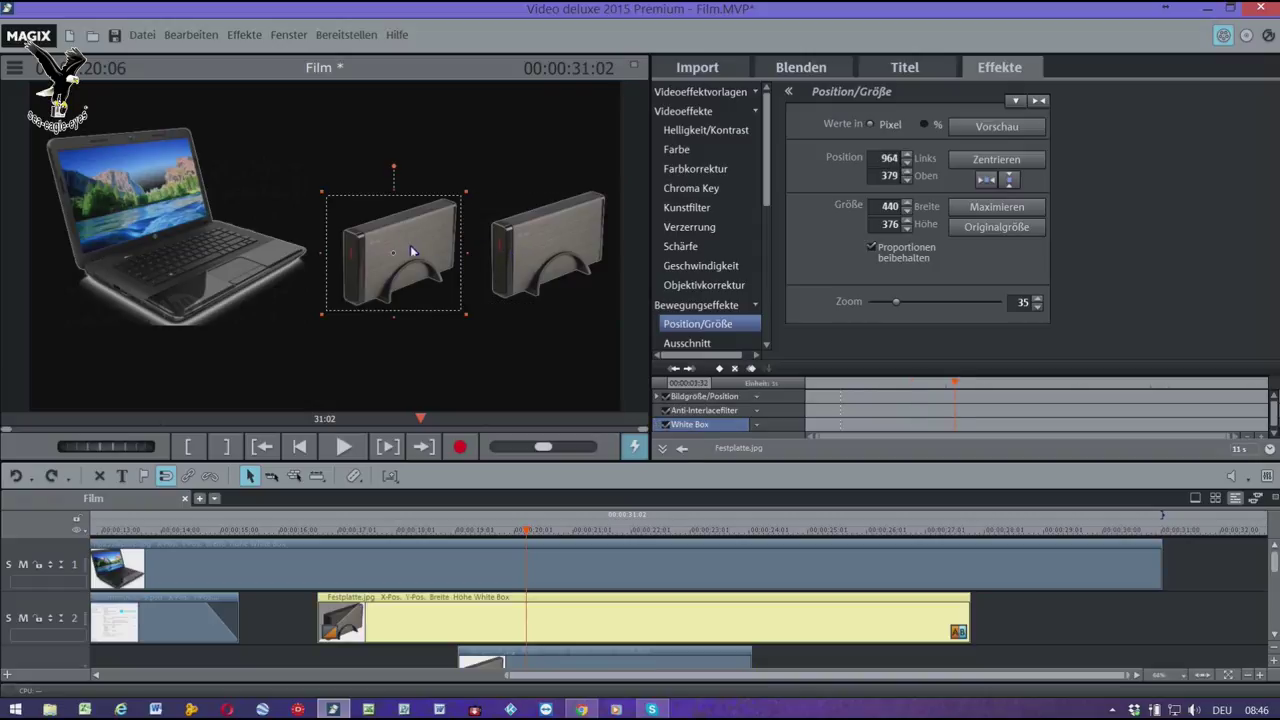
click(516, 250)
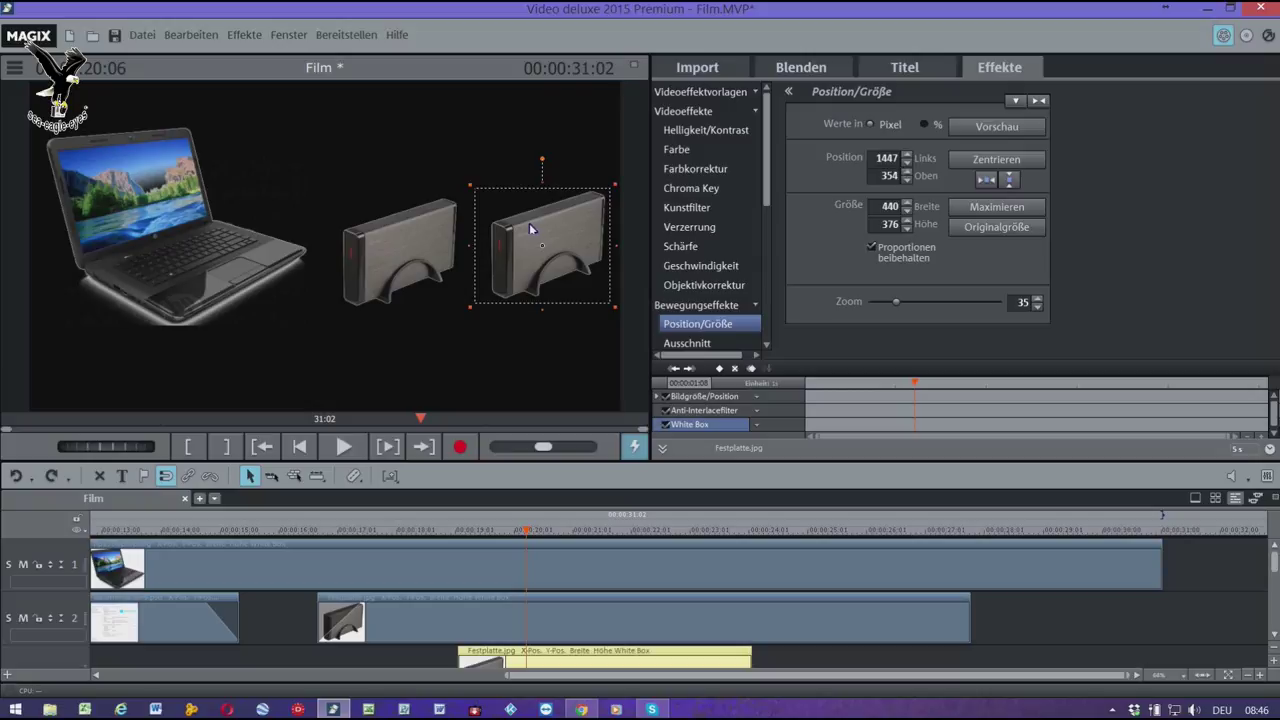
click(424, 232)
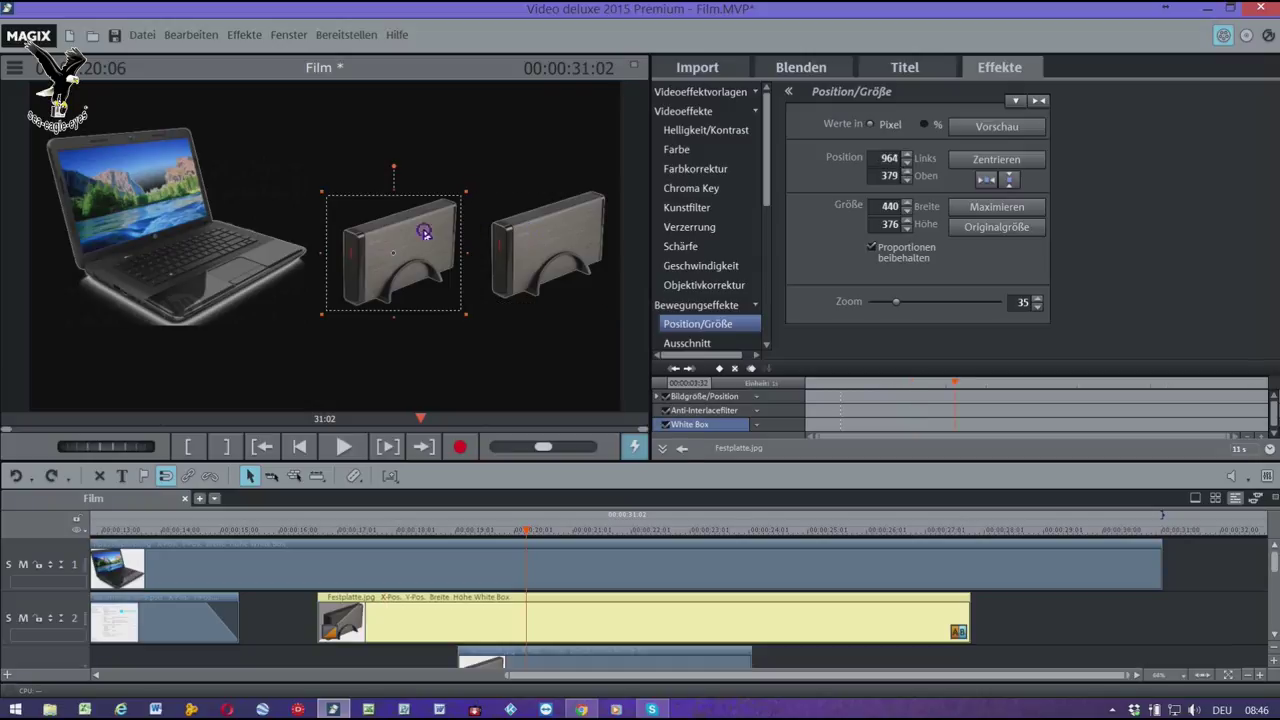
click(907, 181)
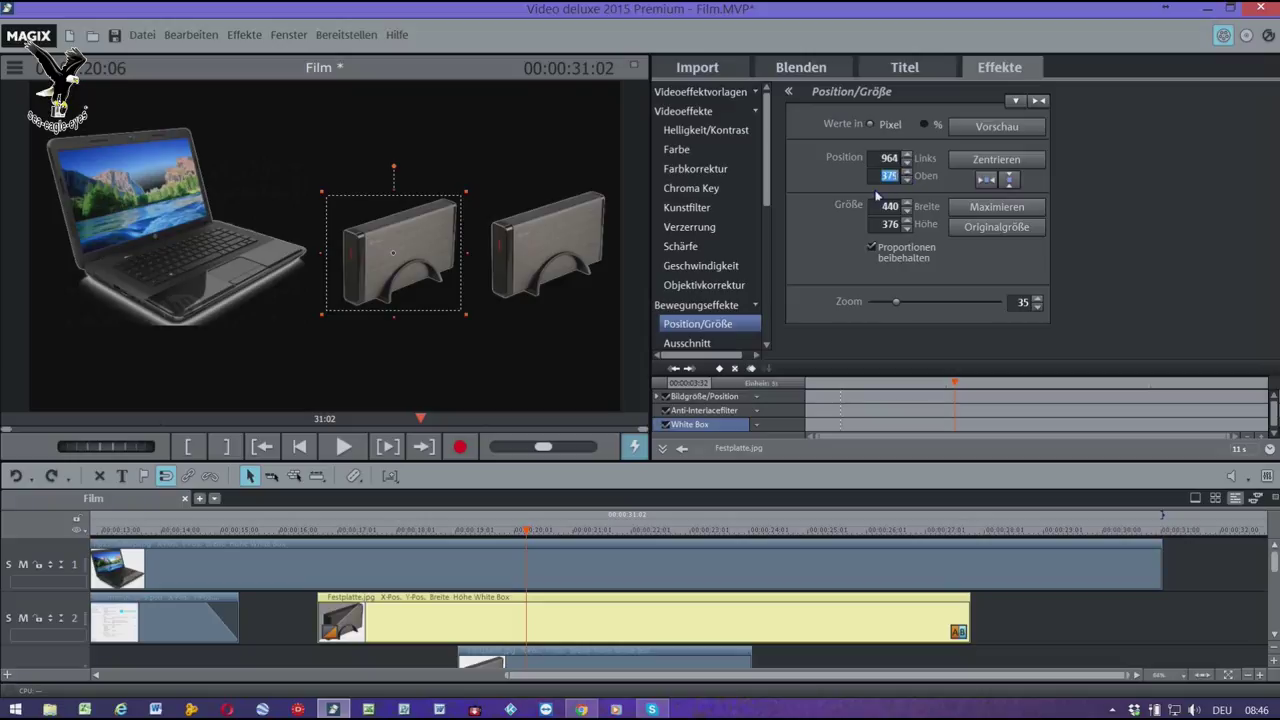
text(3)
key(Return)
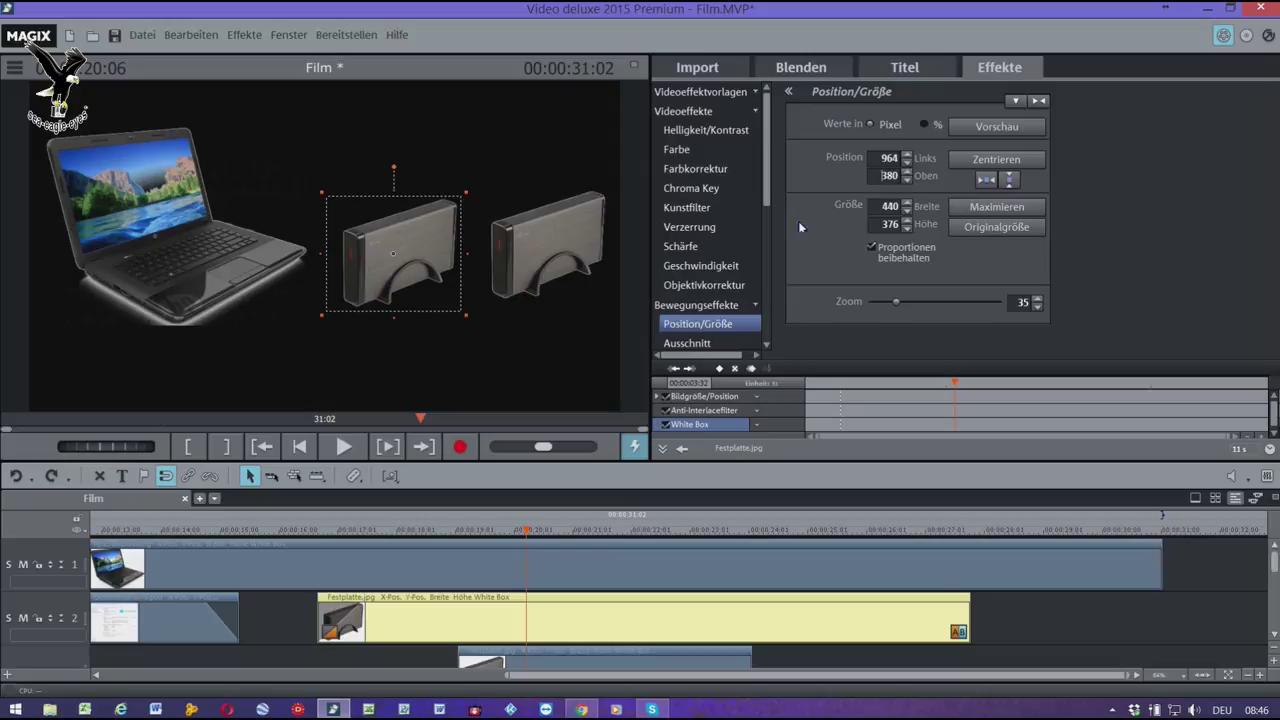
click(541, 253)
double_click(884, 181)
text(3)
key(Return)
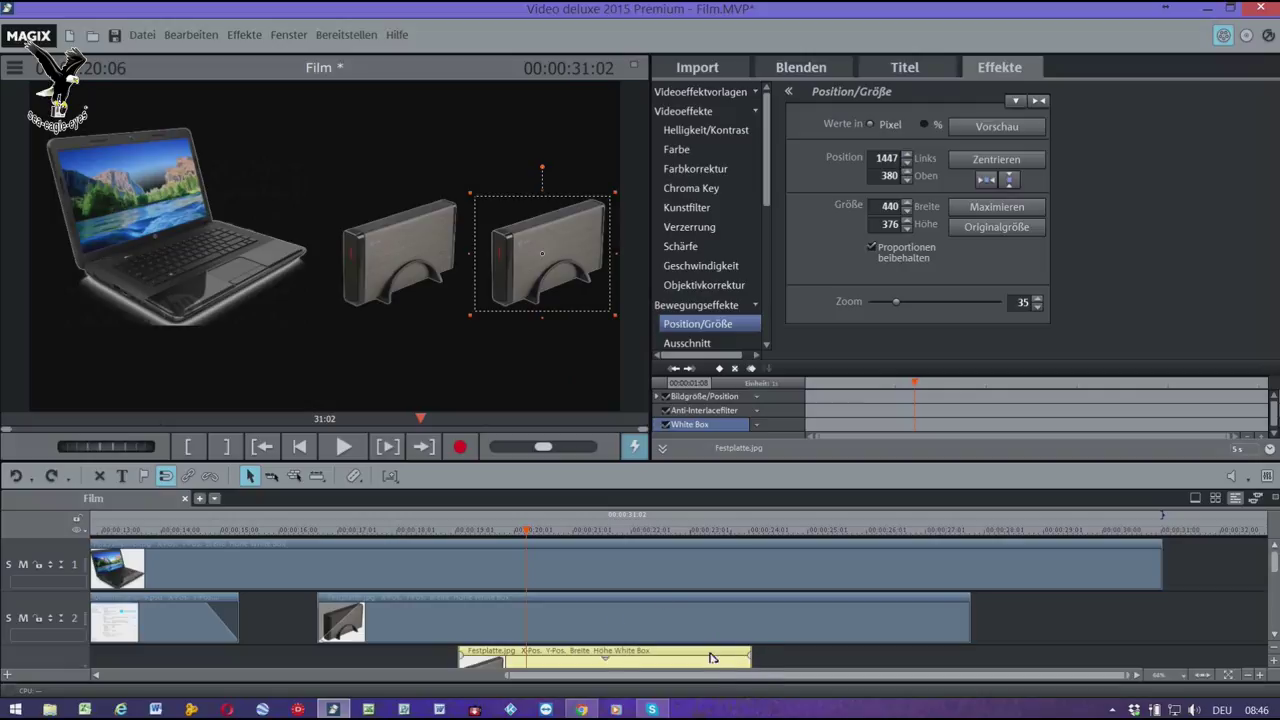
- Play the film from about 15:39 to check how the two hard drives appear
click(259, 540)
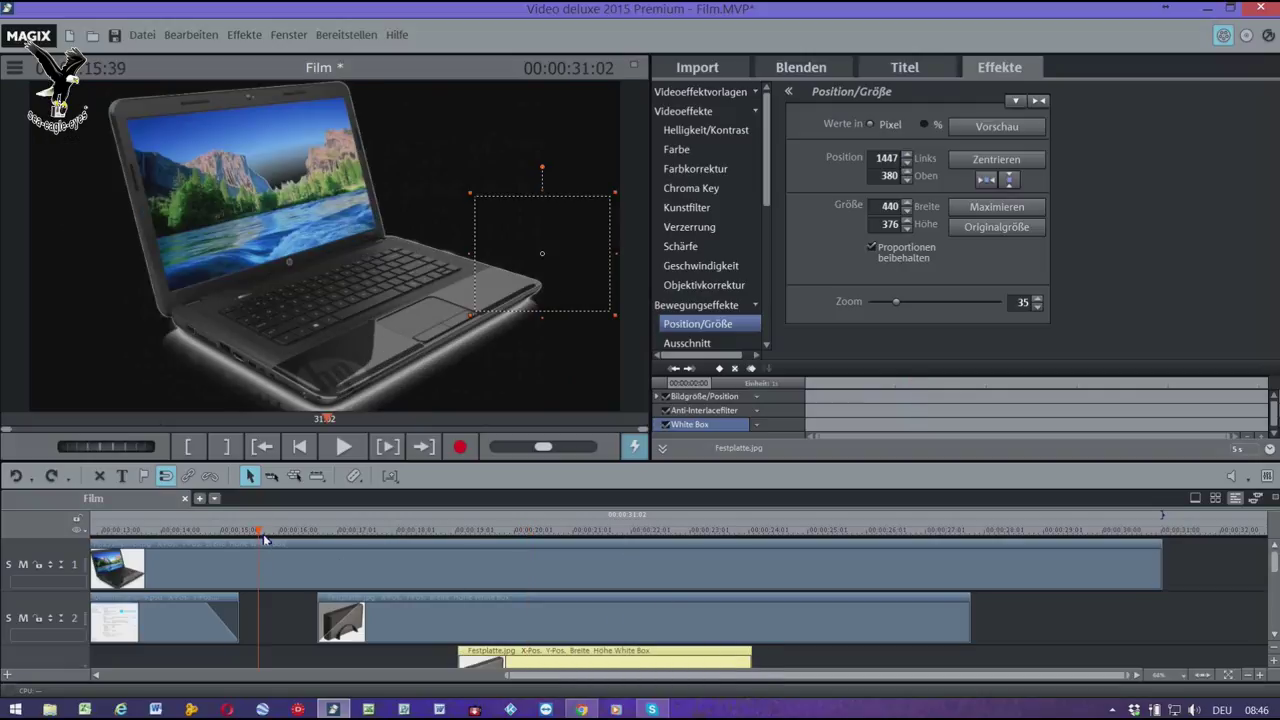
key(space)
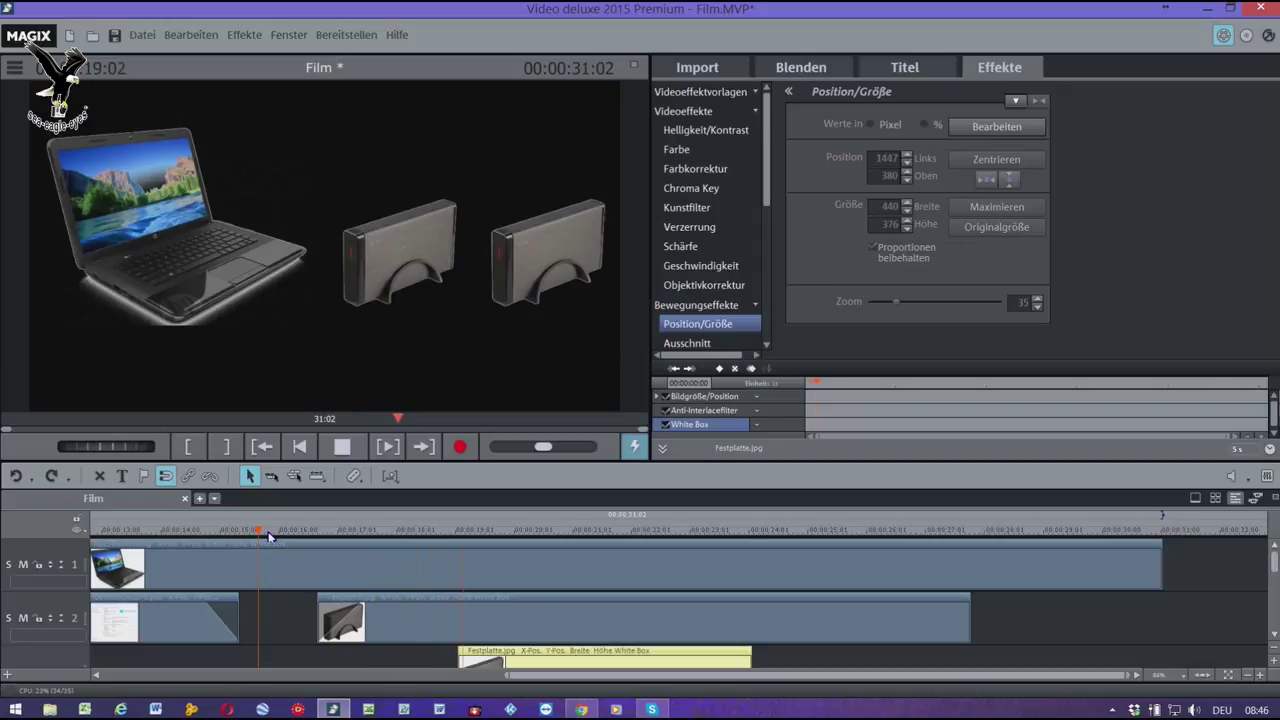
- Add a fade-in of about one second to the hard-drive clip on track 3 and preview the film
click(476, 660)
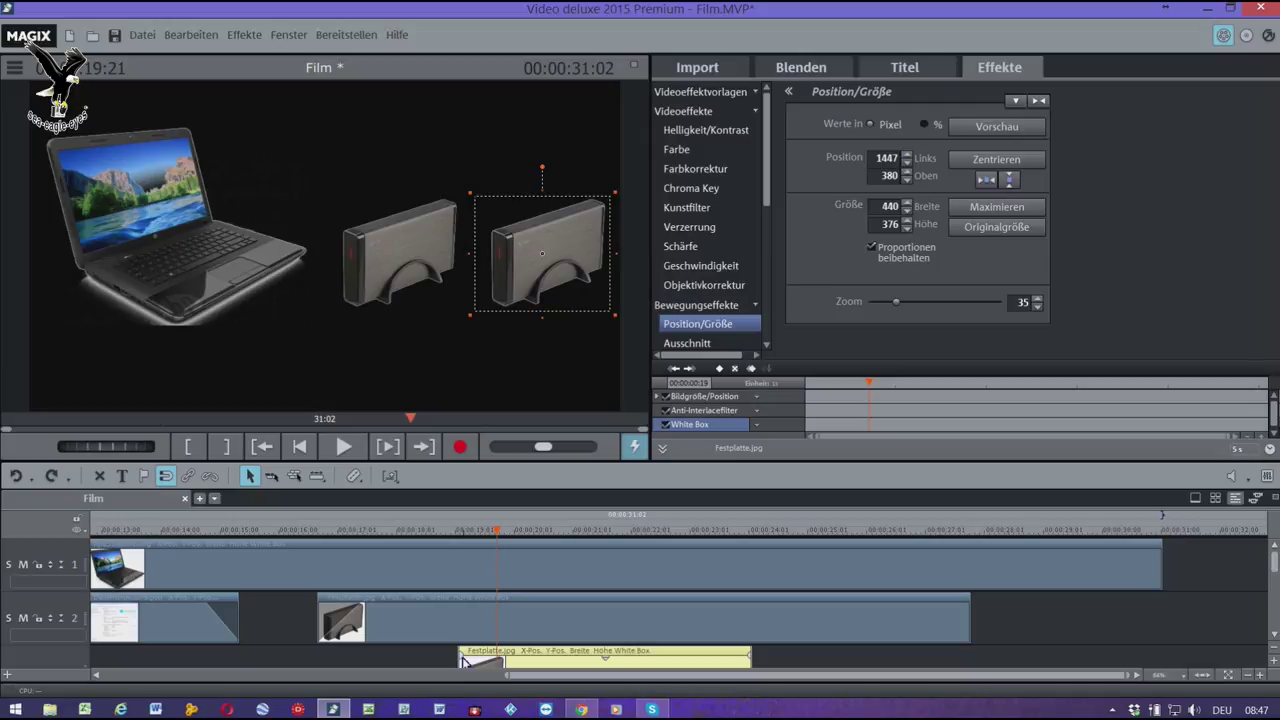
drag(461, 657, 525, 667)
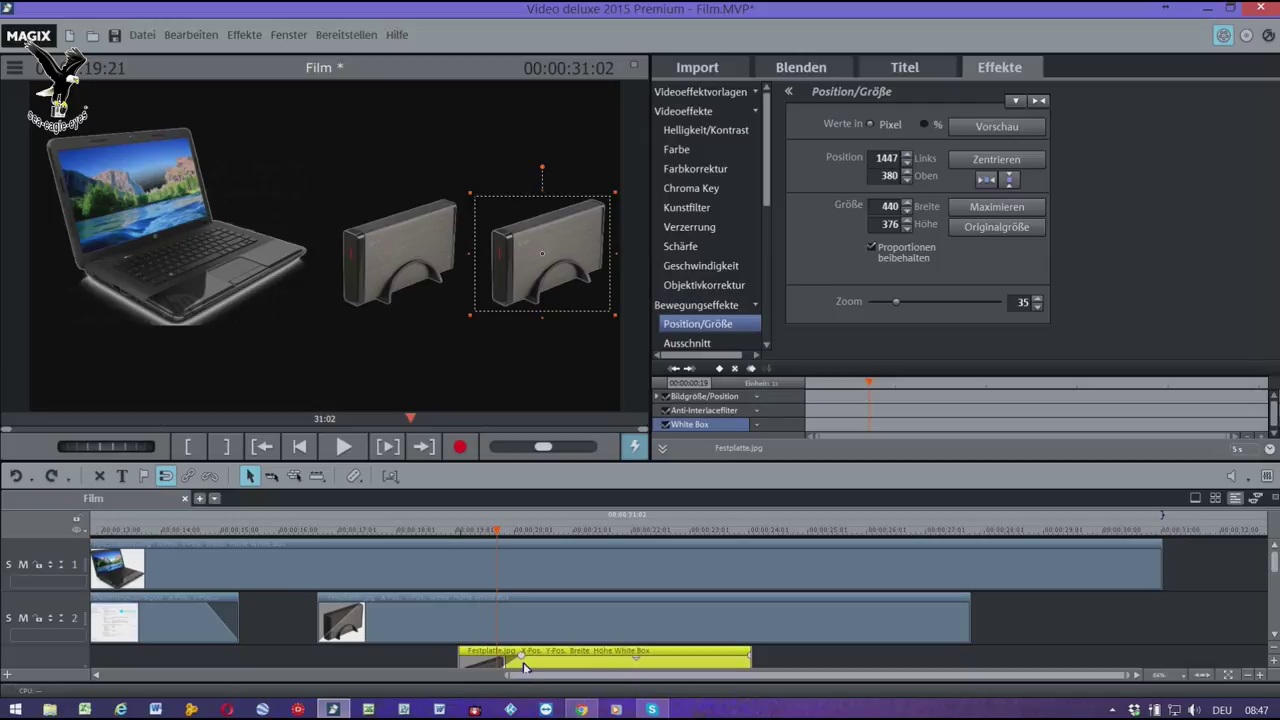
key(space)
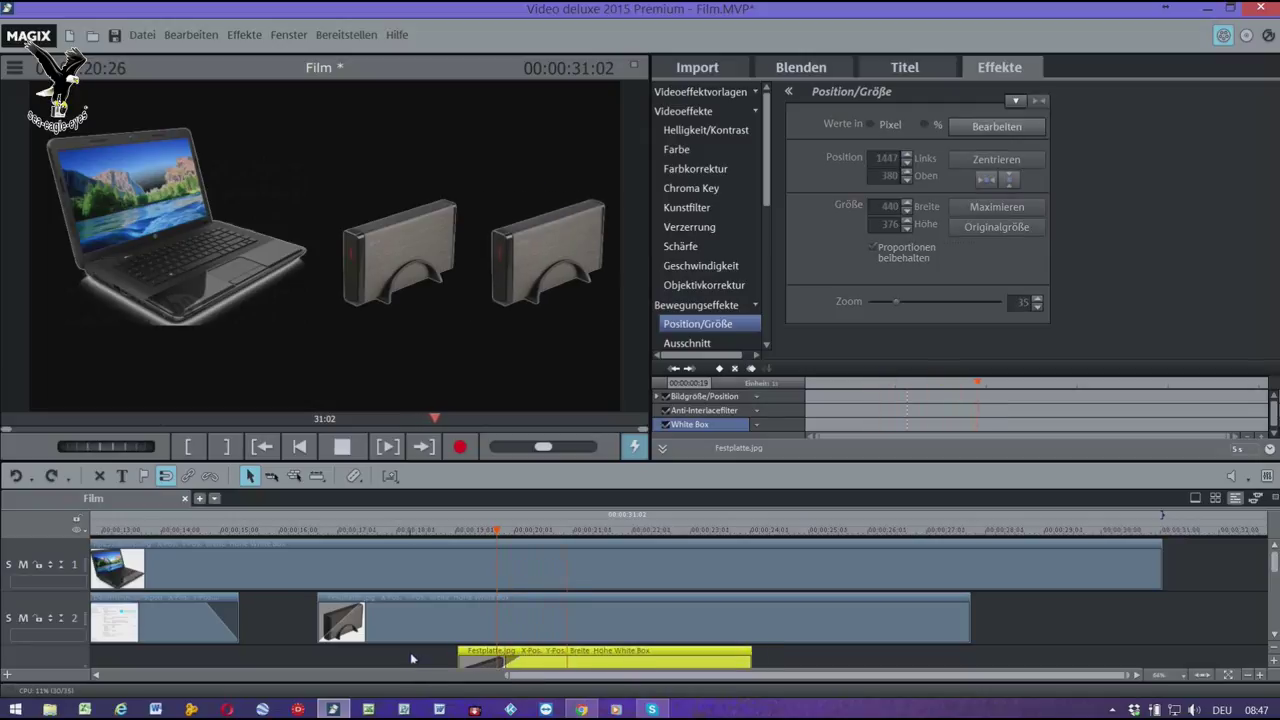
key(space)
- Add Datenstruktur-1.psd to track 4 beneath the second hard-drive clip, starting at about 21:10
click(531, 586)
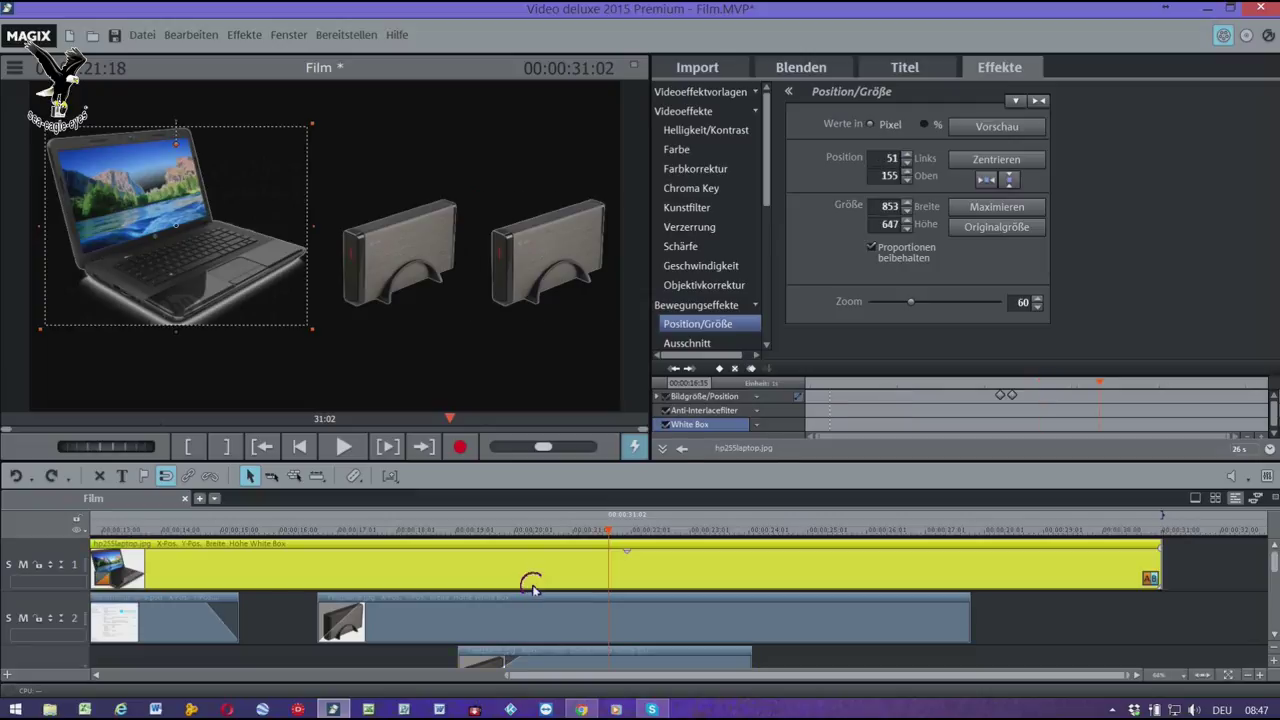
scroll(532, 589, down, 3)
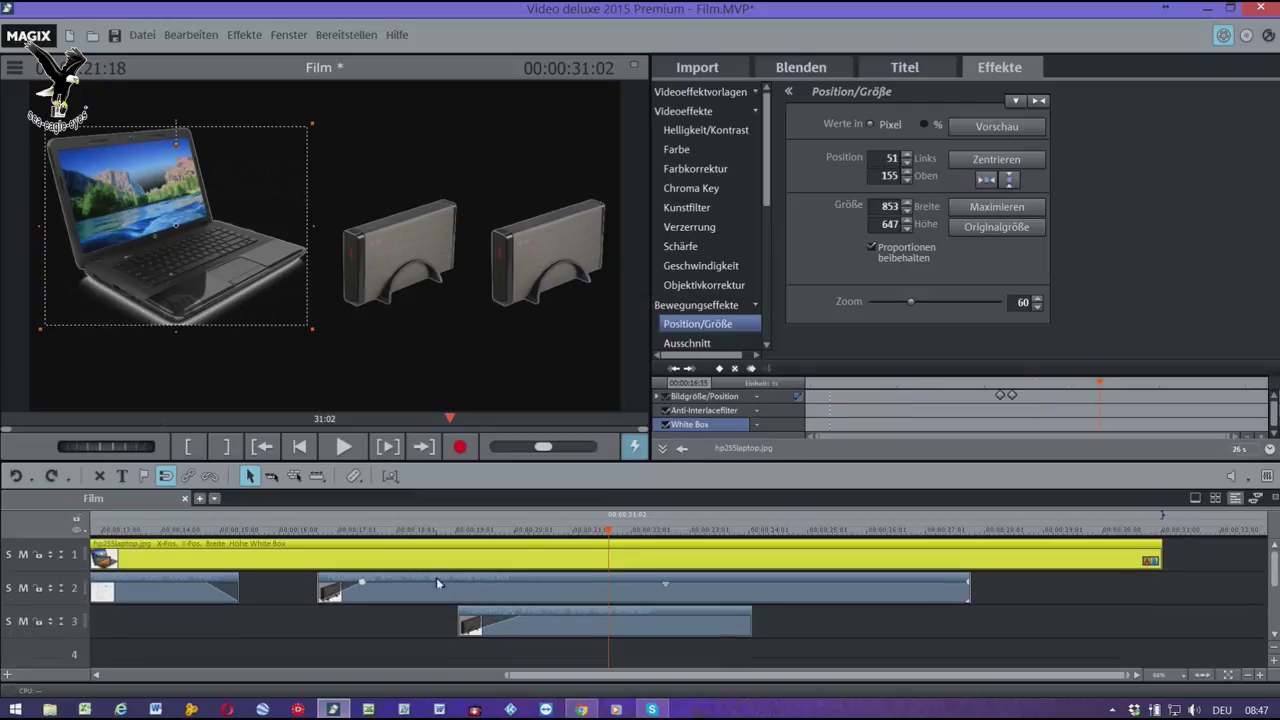
click(335, 632)
click(717, 66)
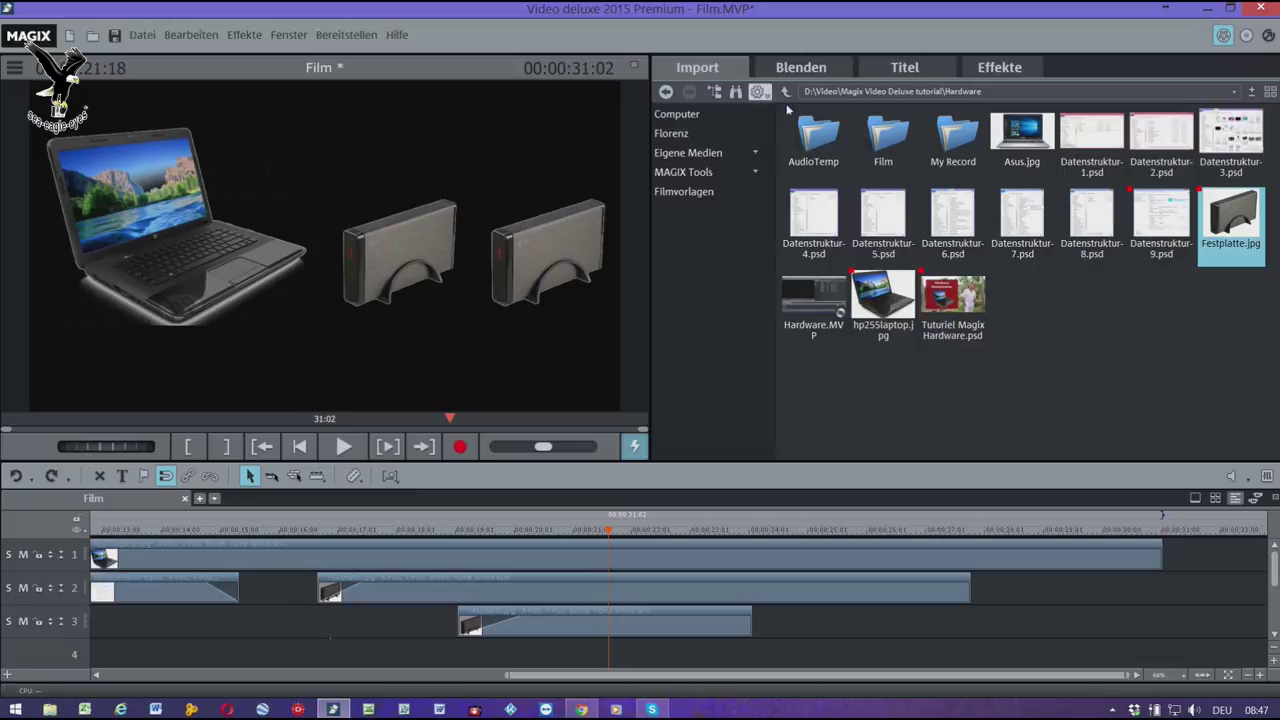
mouse_move(1078, 140)
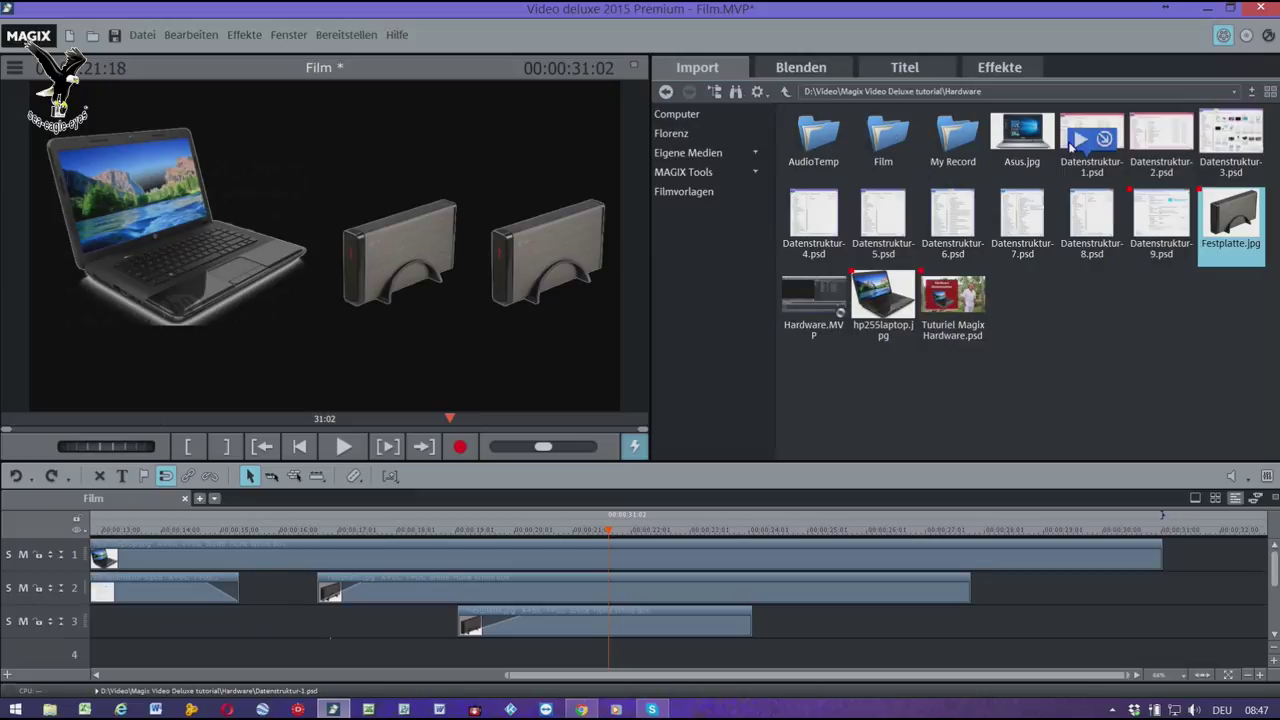
drag(1087, 139, 645, 670)
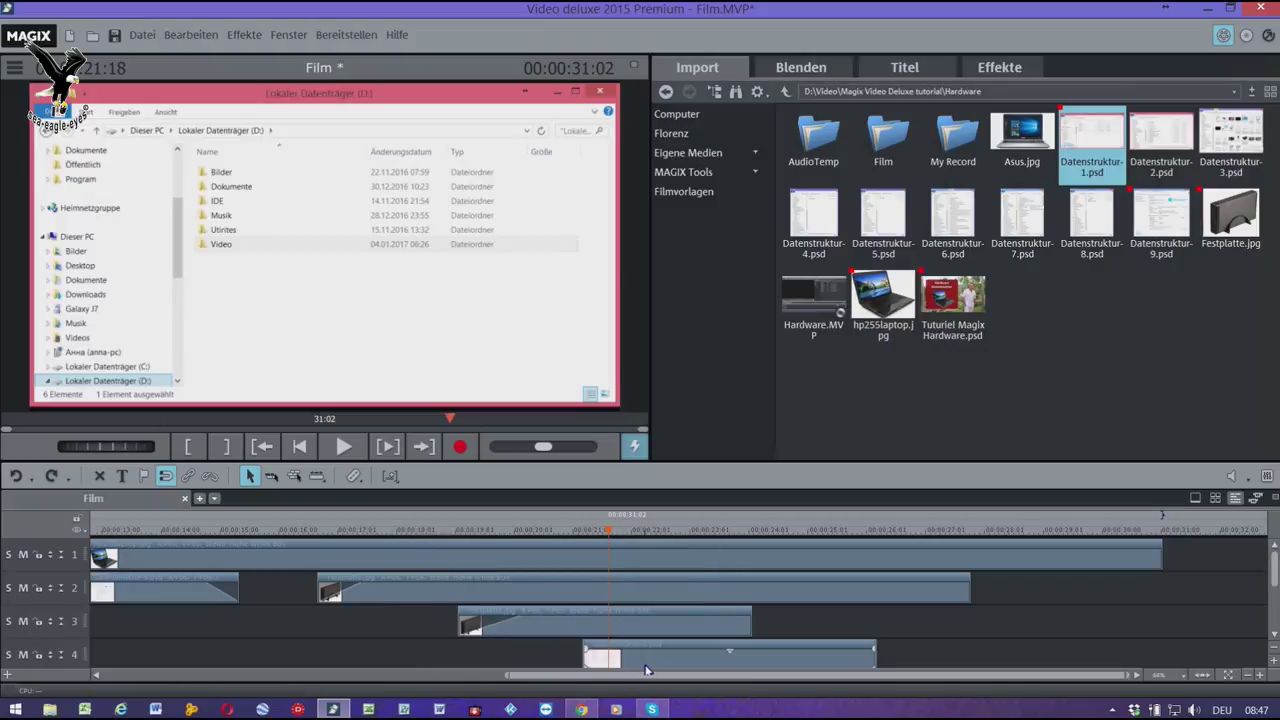
- Shrink the Datenstruktur-1.psd image freehand to about 708 × 388 px and place it over the laptop at about 59 px left, 75 px top
click(647, 667)
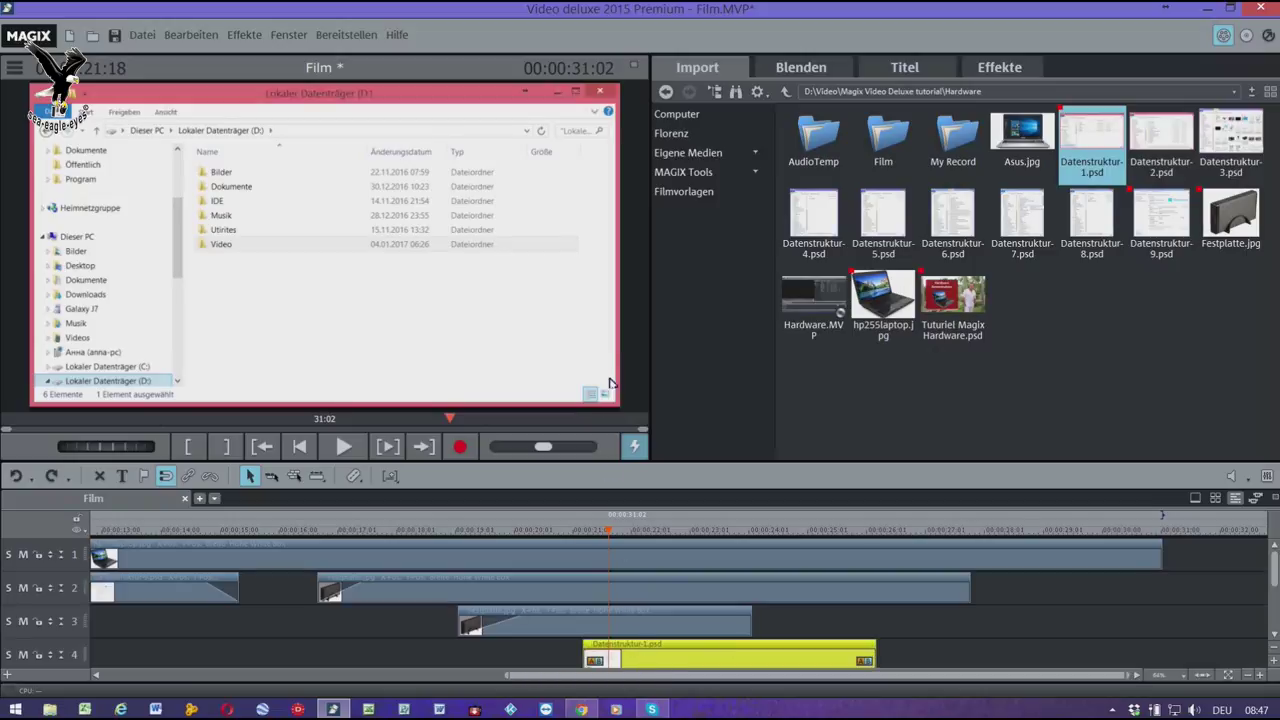
click(1000, 67)
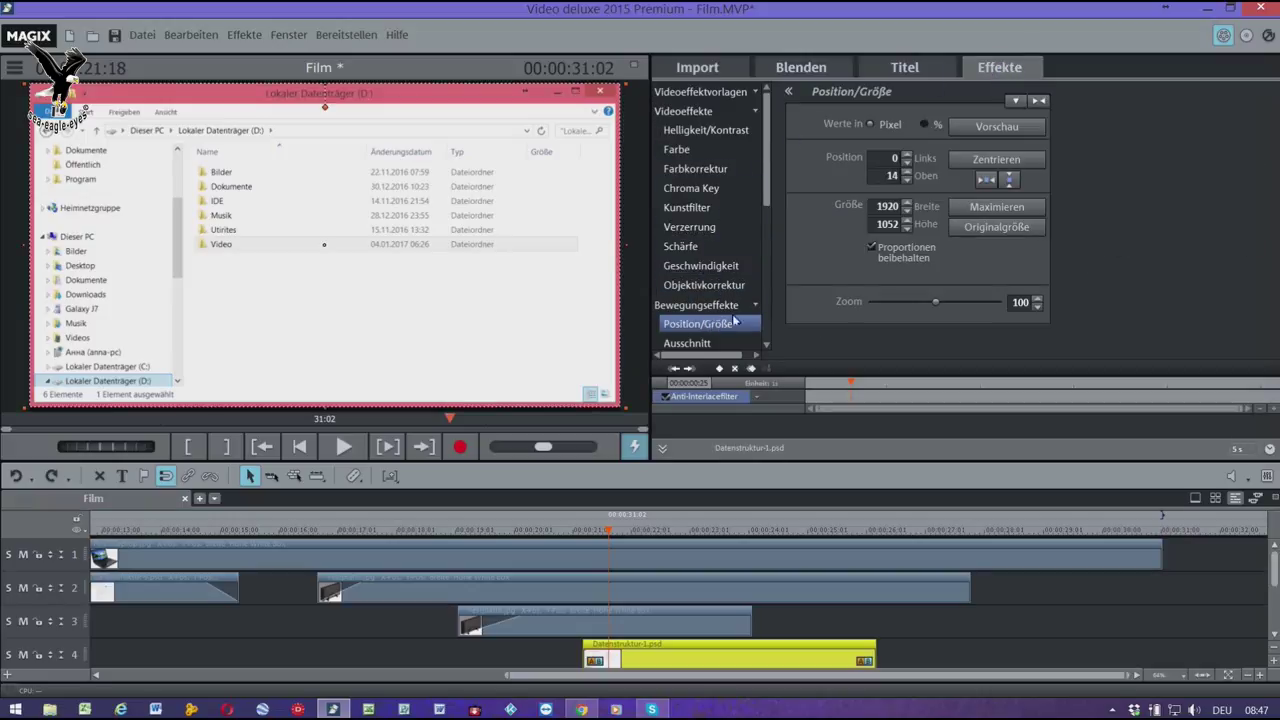
click(981, 131)
click(981, 129)
drag(628, 418, 364, 247)
mouse_move(200, 198)
mouse_down()
mouse_move(177, 194)
mouse_move(189, 251)
mouse_move(180, 318)
mouse_move(203, 255)
mouse_move(183, 209)
mouse_up()
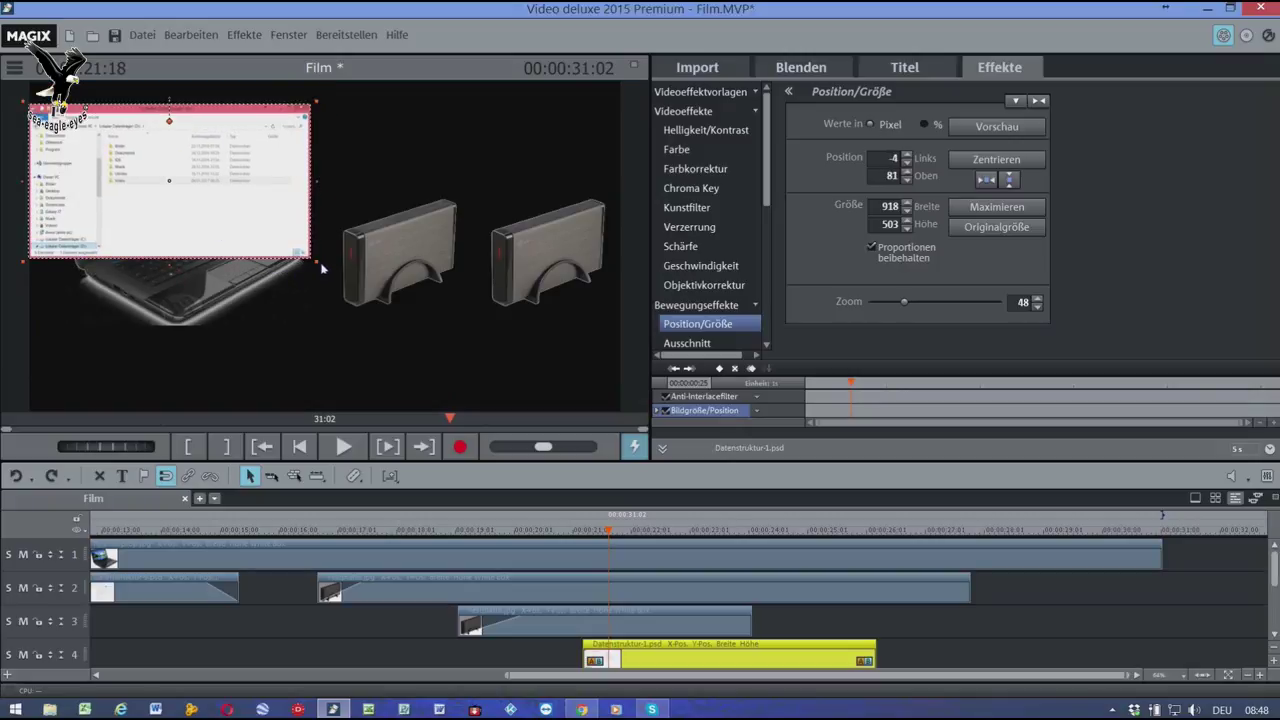
drag(318, 267, 252, 230)
drag(186, 205, 203, 203)
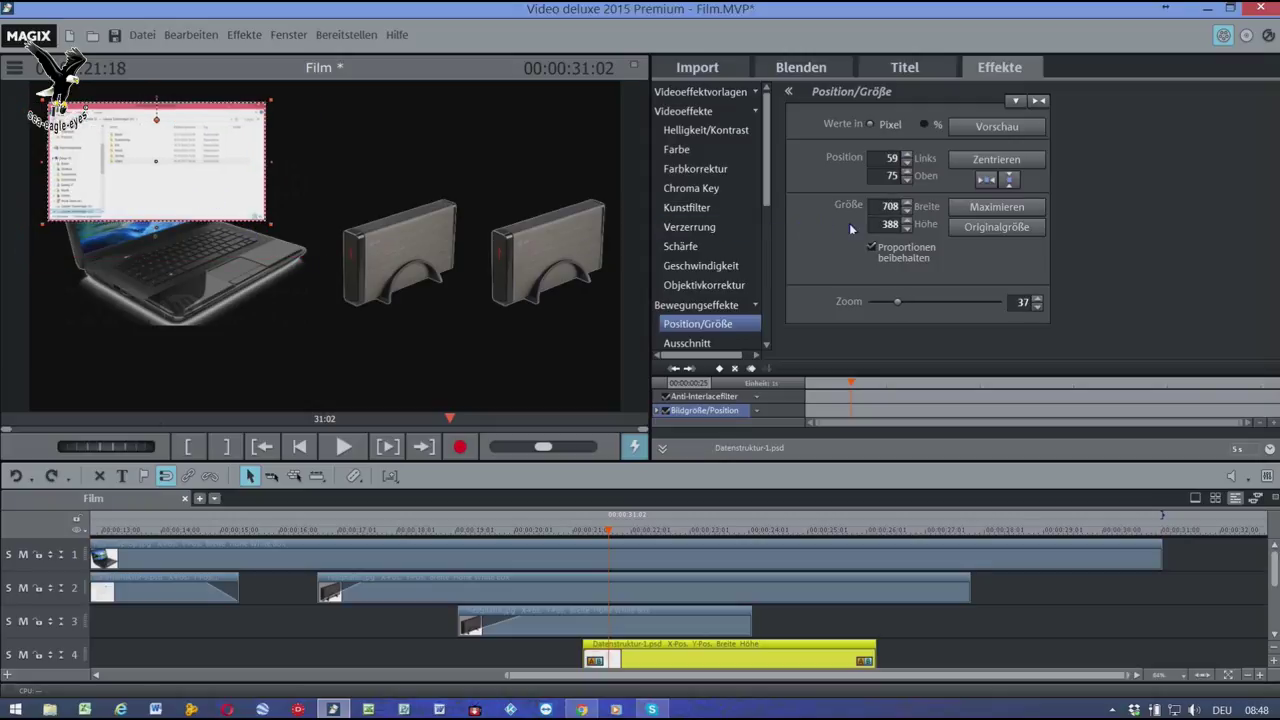
- Set the Datenstruktur-1.psd image's width to 700 px and move it to about 43 px left, 41 px top
double_click(888, 207)
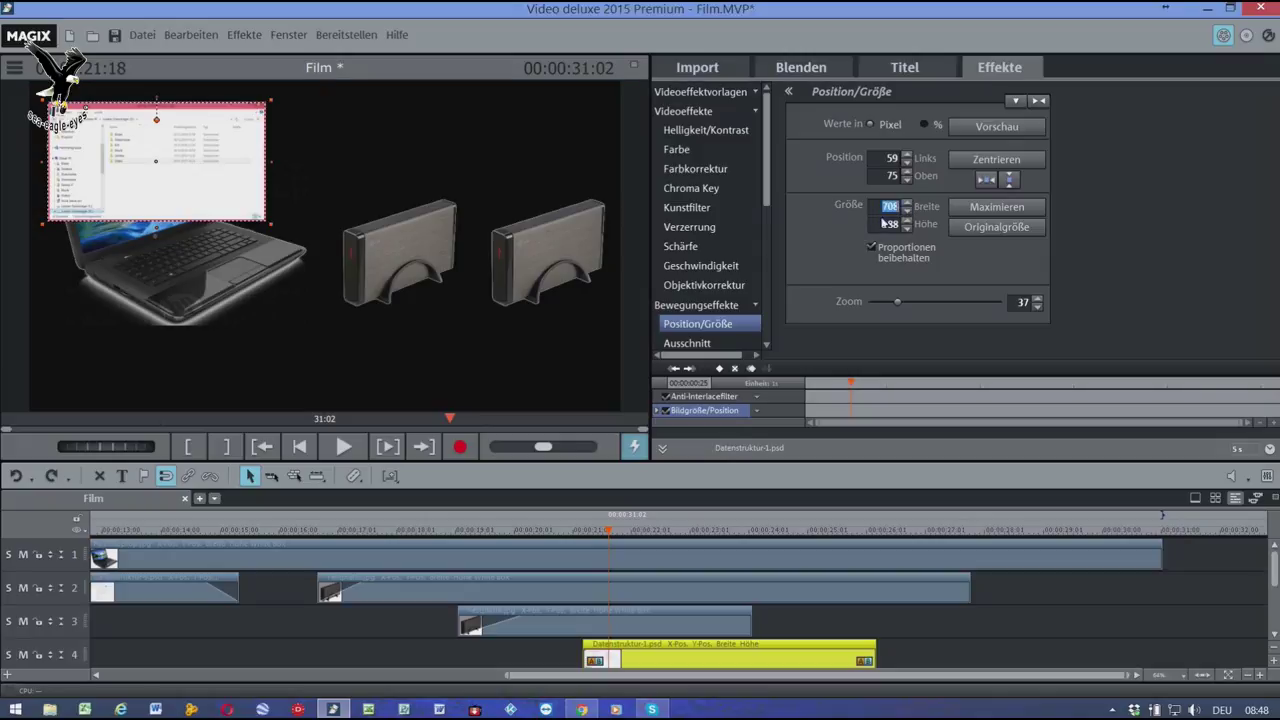
text(700)
key(Return)
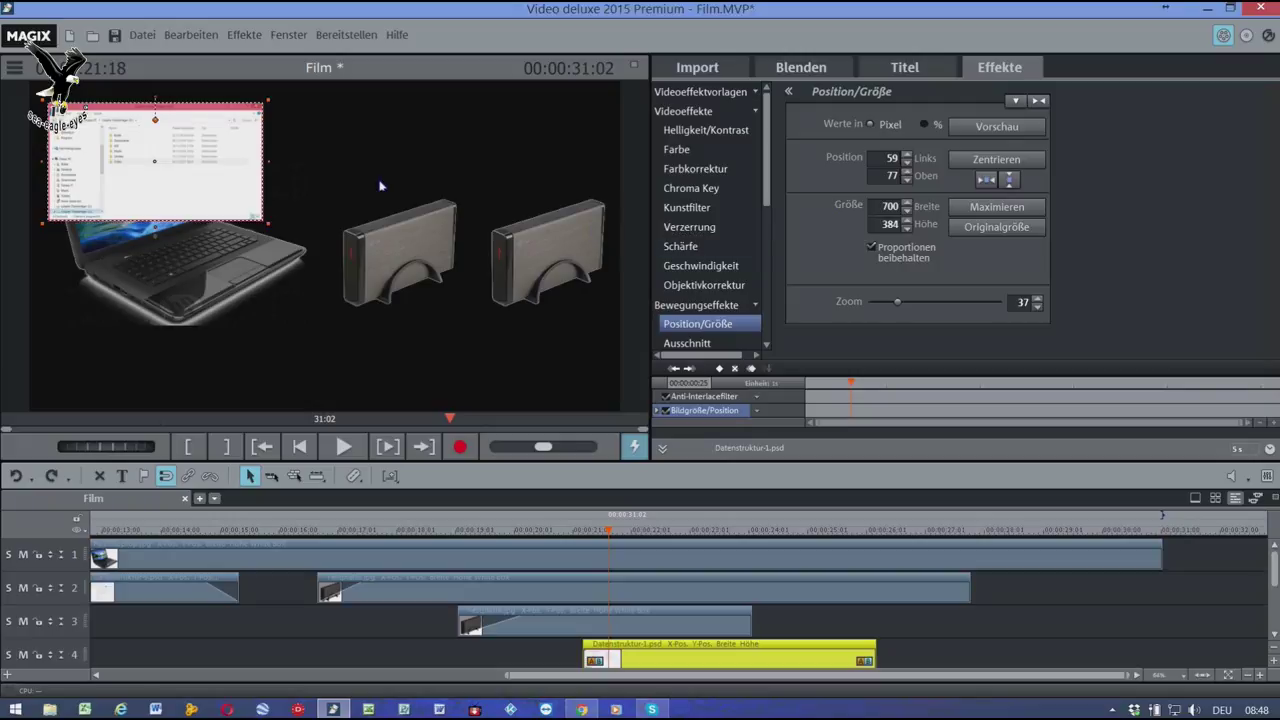
drag(128, 178, 117, 172)
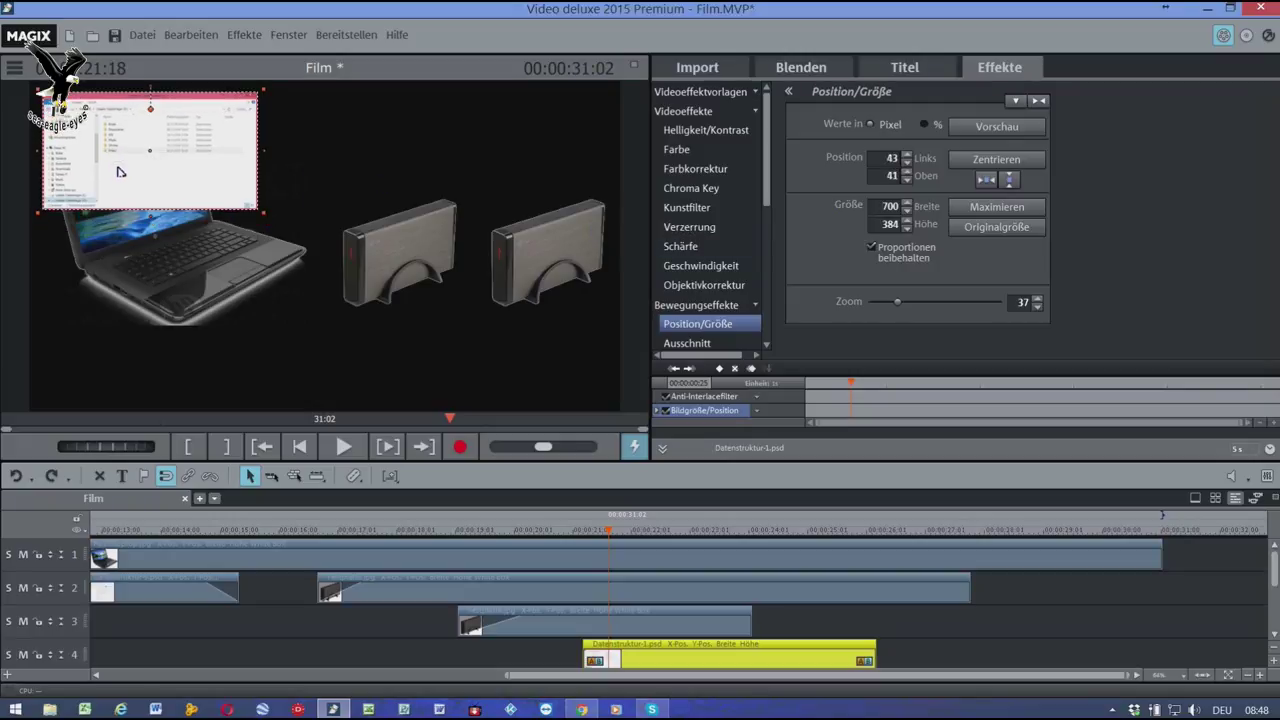
- Enlarge the timeline area and add Datenstruktur-2.psd to track 5, starting about 1.5 seconds after the Datenstruktur-1.psd clip
click(694, 72)
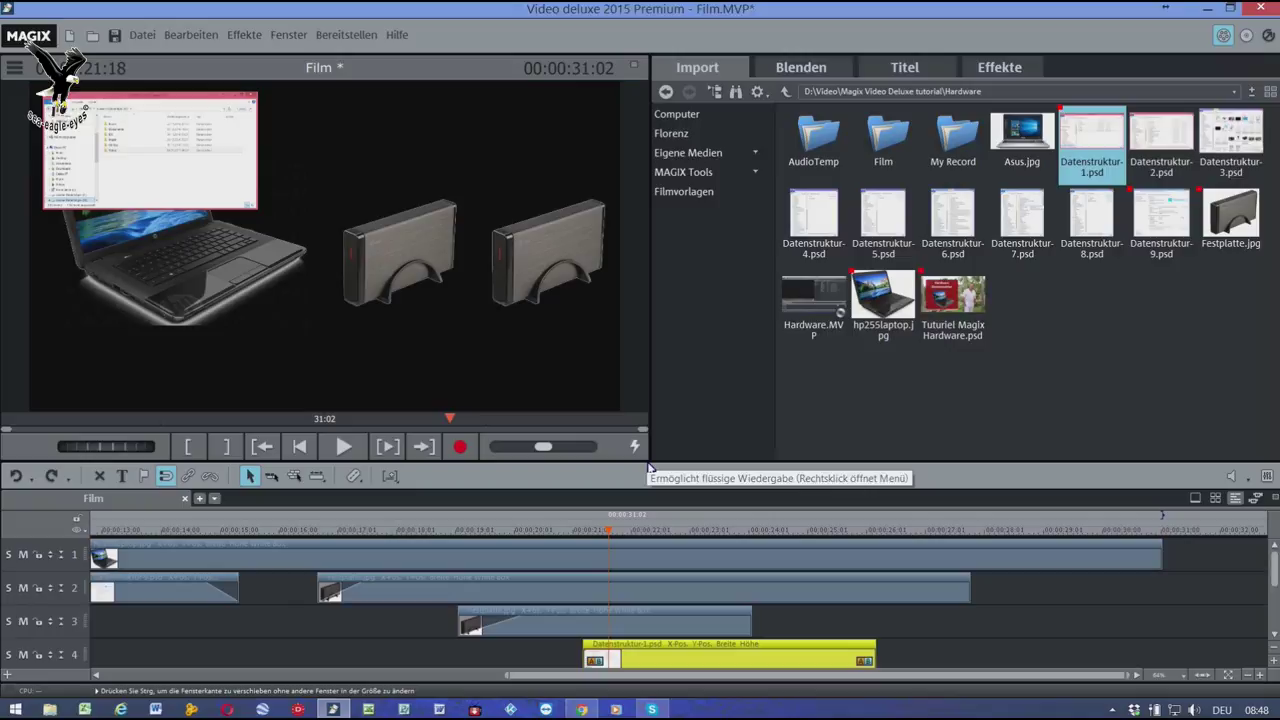
drag(646, 466, 630, 390)
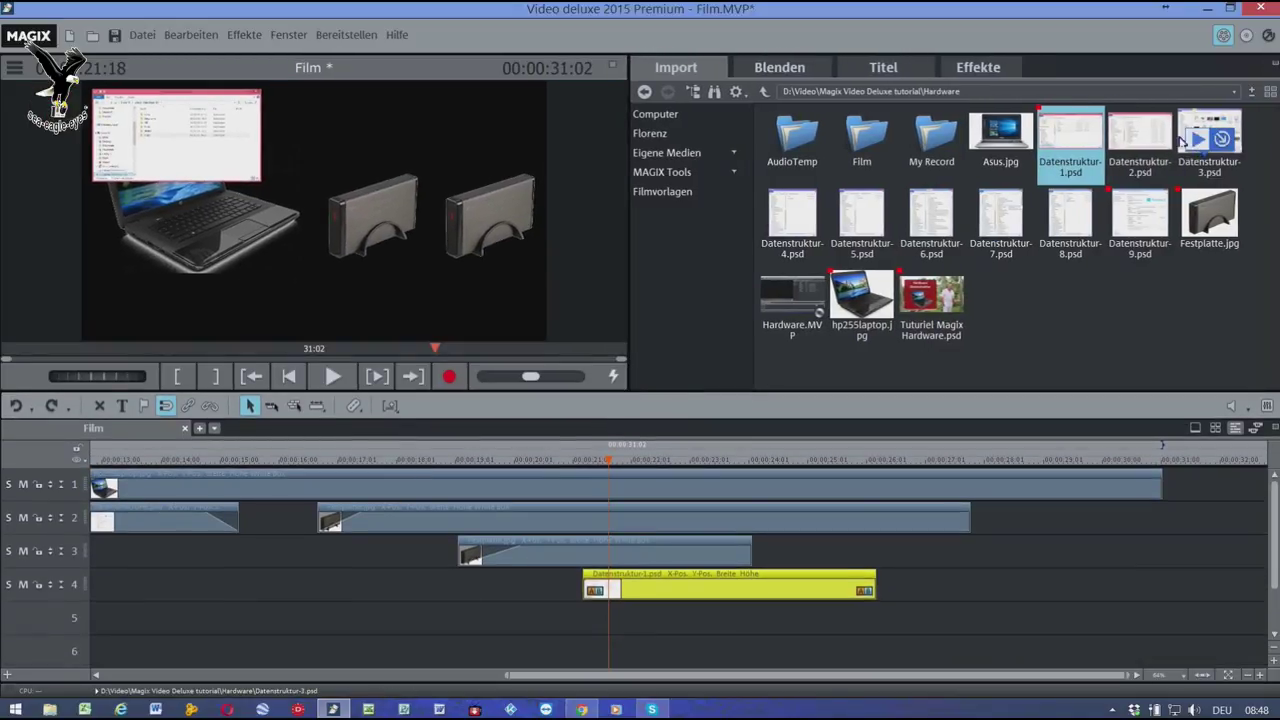
click(1146, 130)
drag(1146, 130, 732, 623)
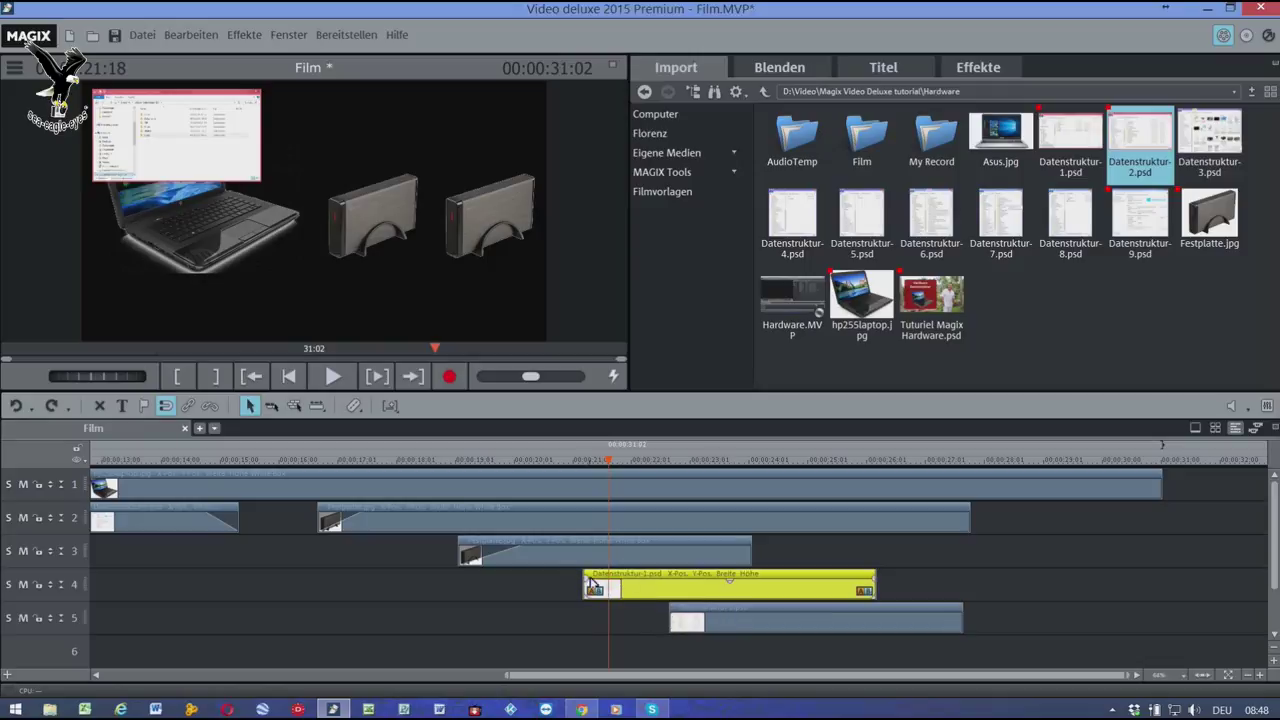
- Add a fade-in of about half a second to the Datenstruktur-1.psd clip and play the film from about 19 seconds
drag(594, 588, 621, 591)
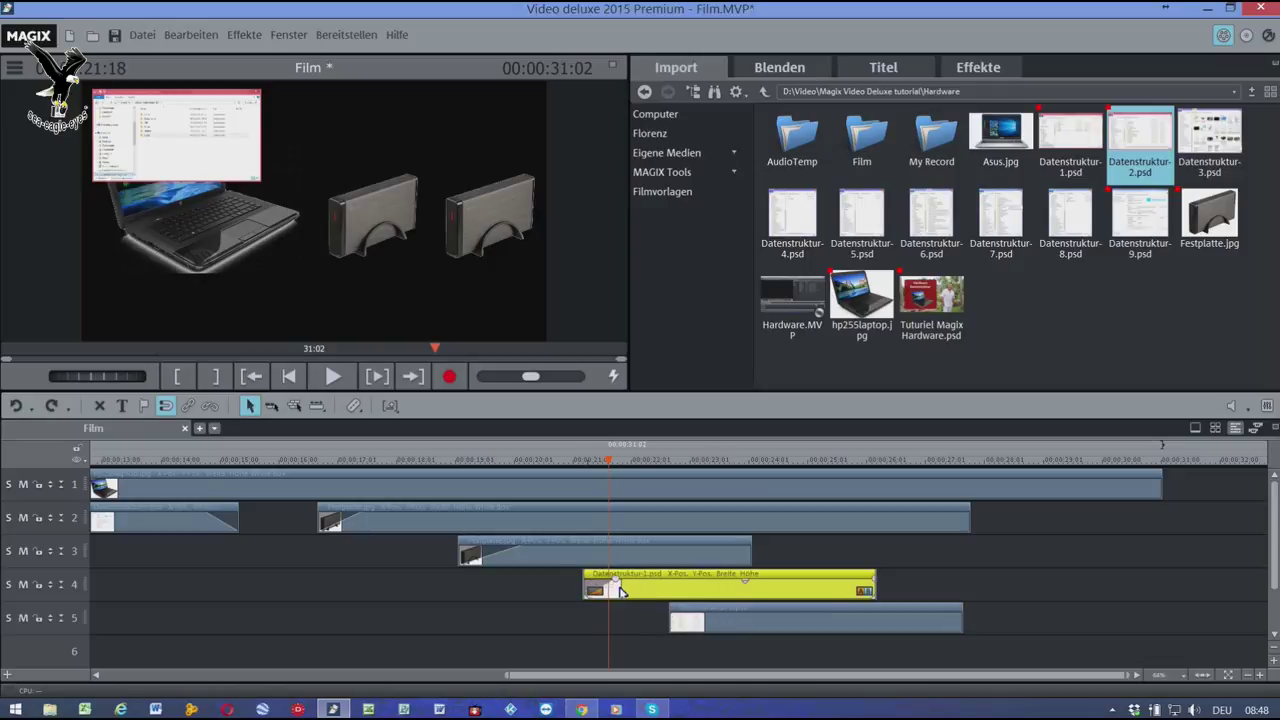
click(472, 462)
key(space)
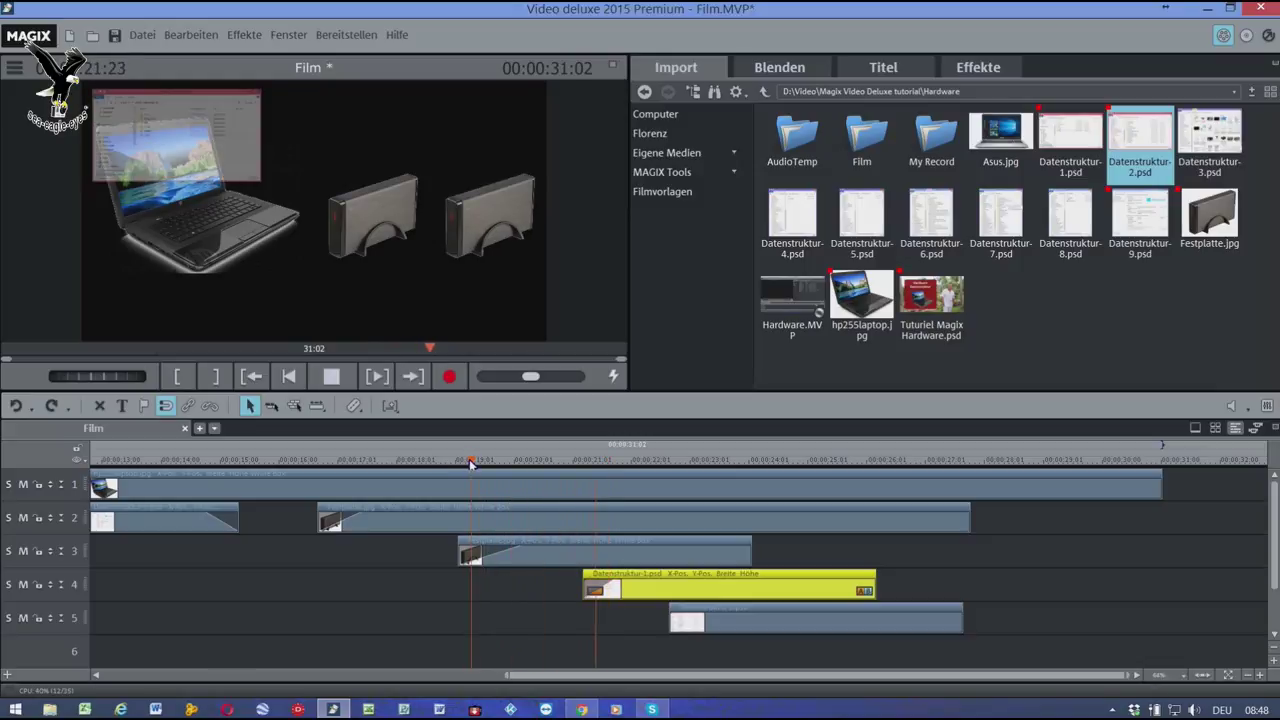
key(space)
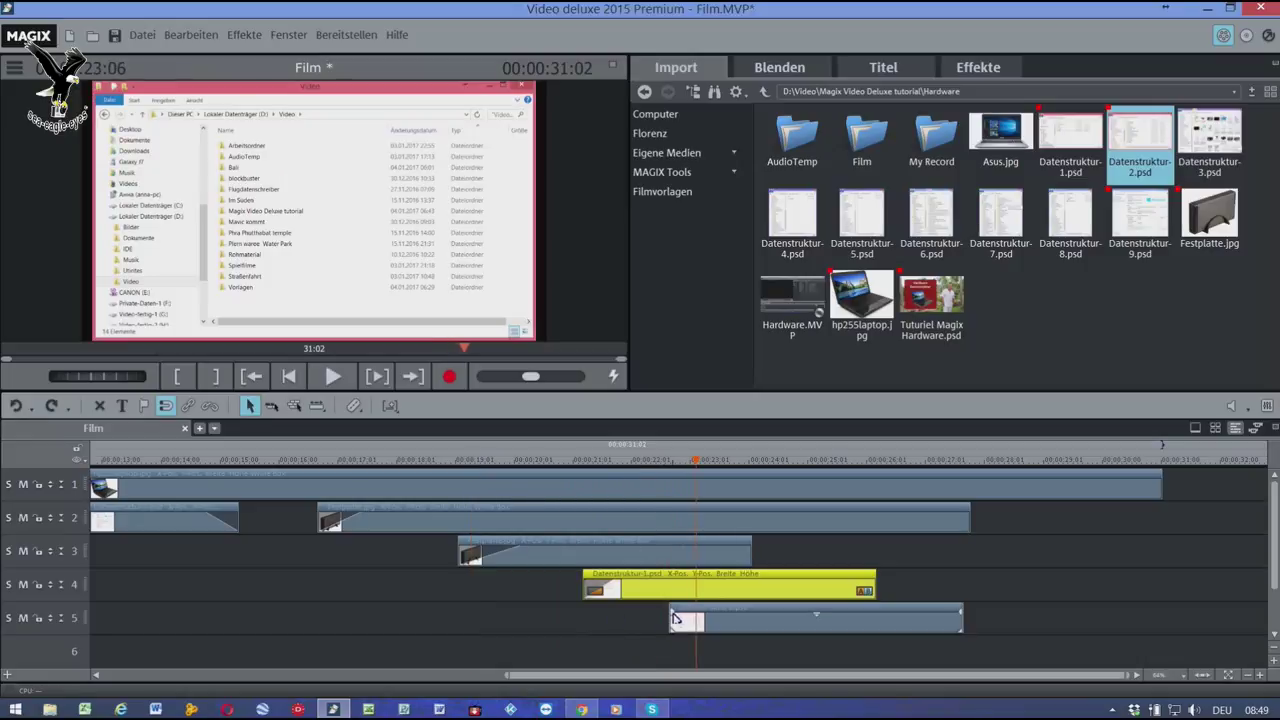
- Fade in the Datenstruktur-2.psd clip over about half a second and scale its image to 700 px wide at about 168 px left, 267 px top
click(675, 618)
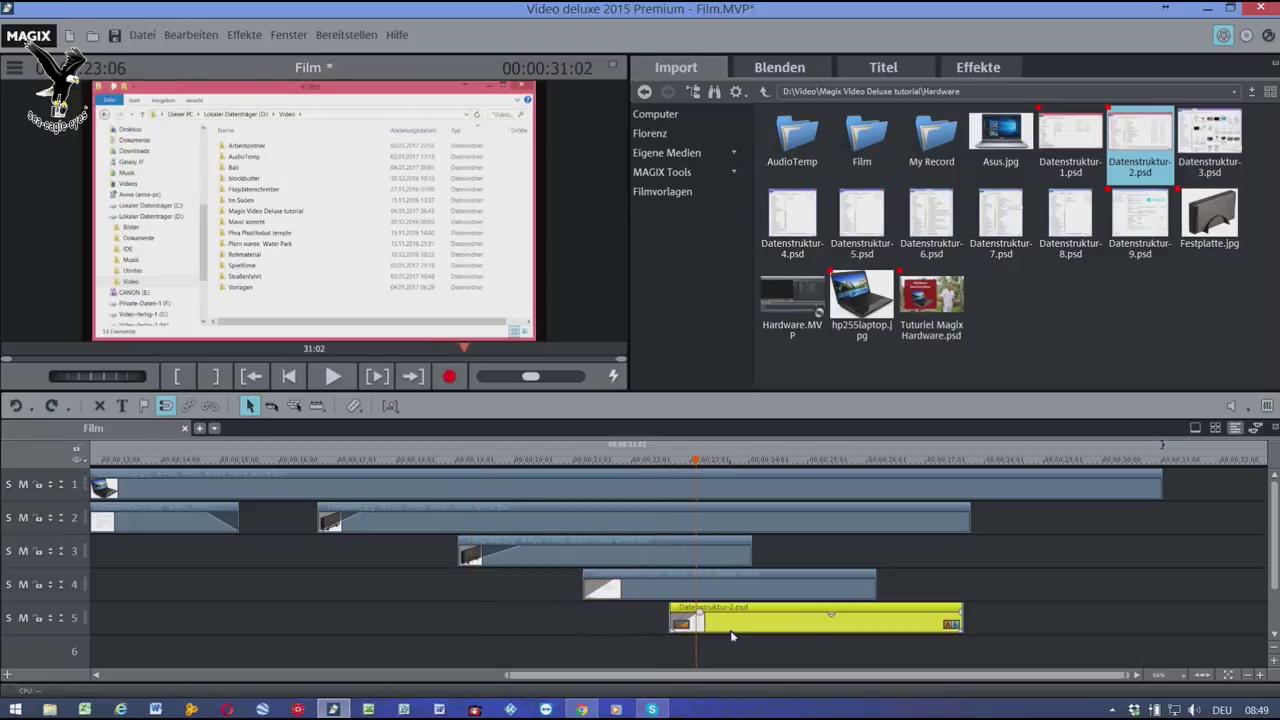
click(1001, 67)
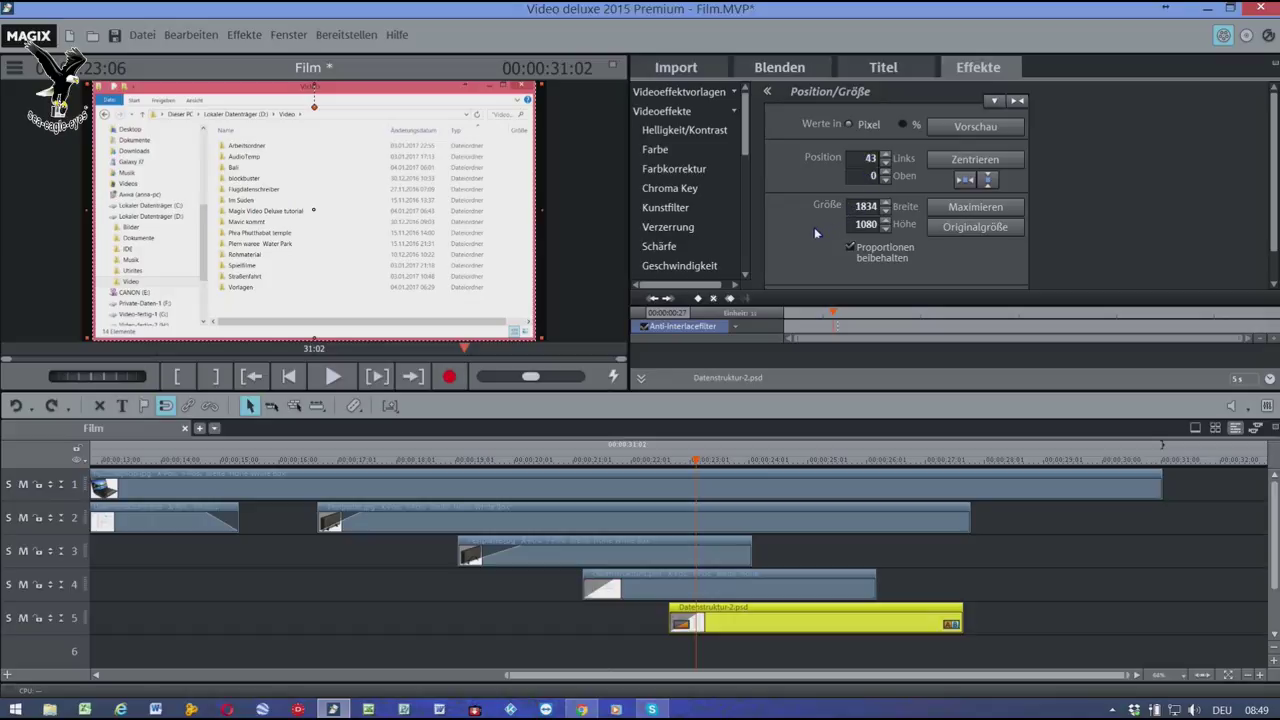
double_click(860, 207)
text(700)
key(Return)
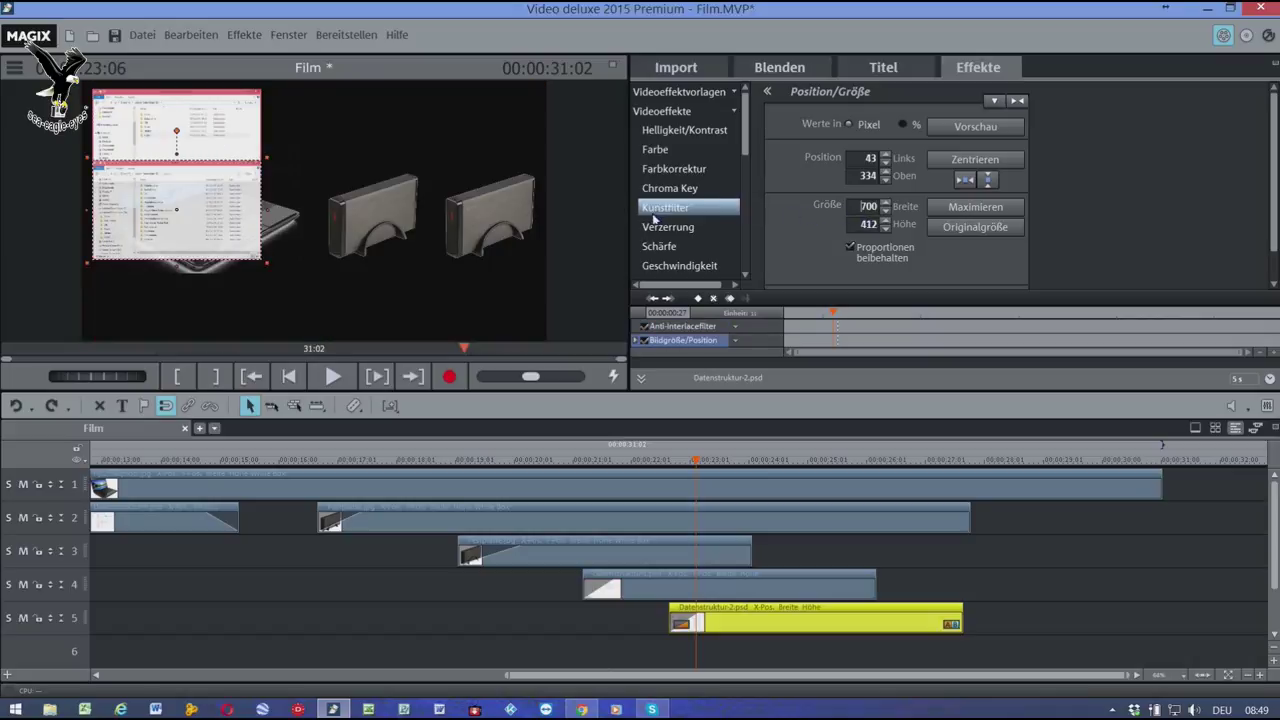
drag(130, 215, 165, 200)
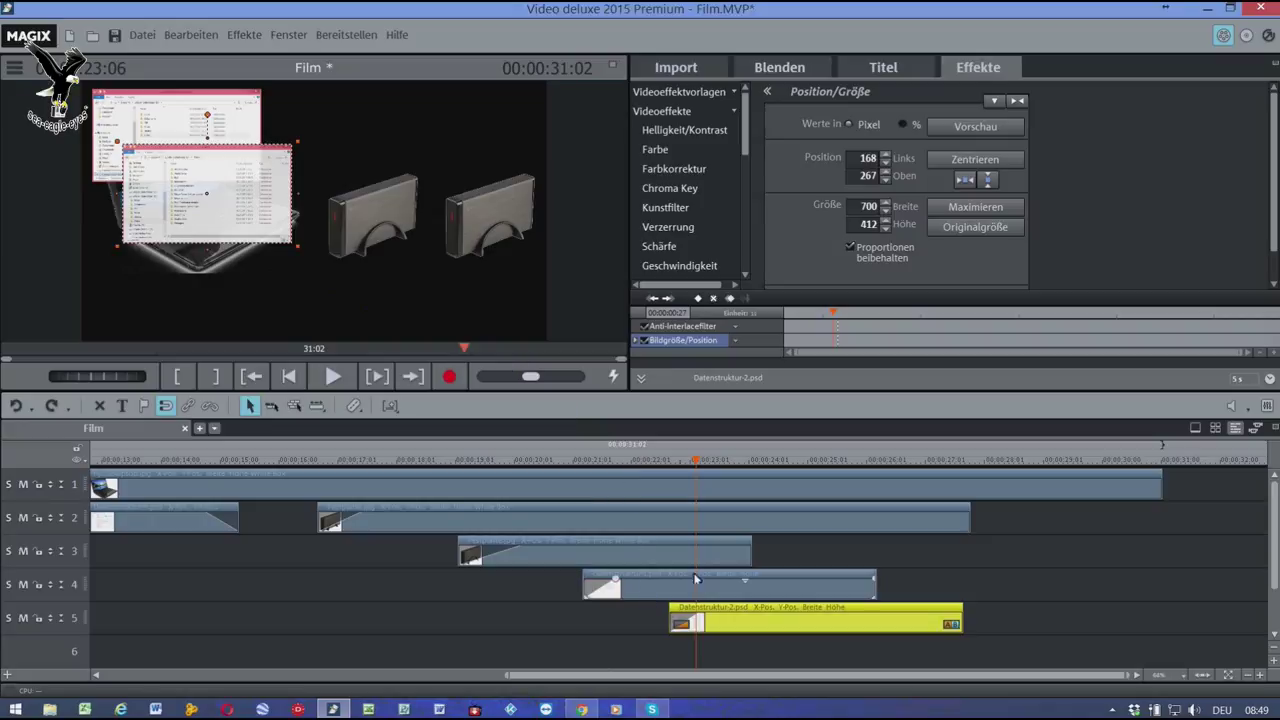
- Add Datenstruktur-3.psd to track 6 about 1.3 seconds after the Datenstruktur-2.psd clip starts, with a fade-in of about half a second
click(687, 68)
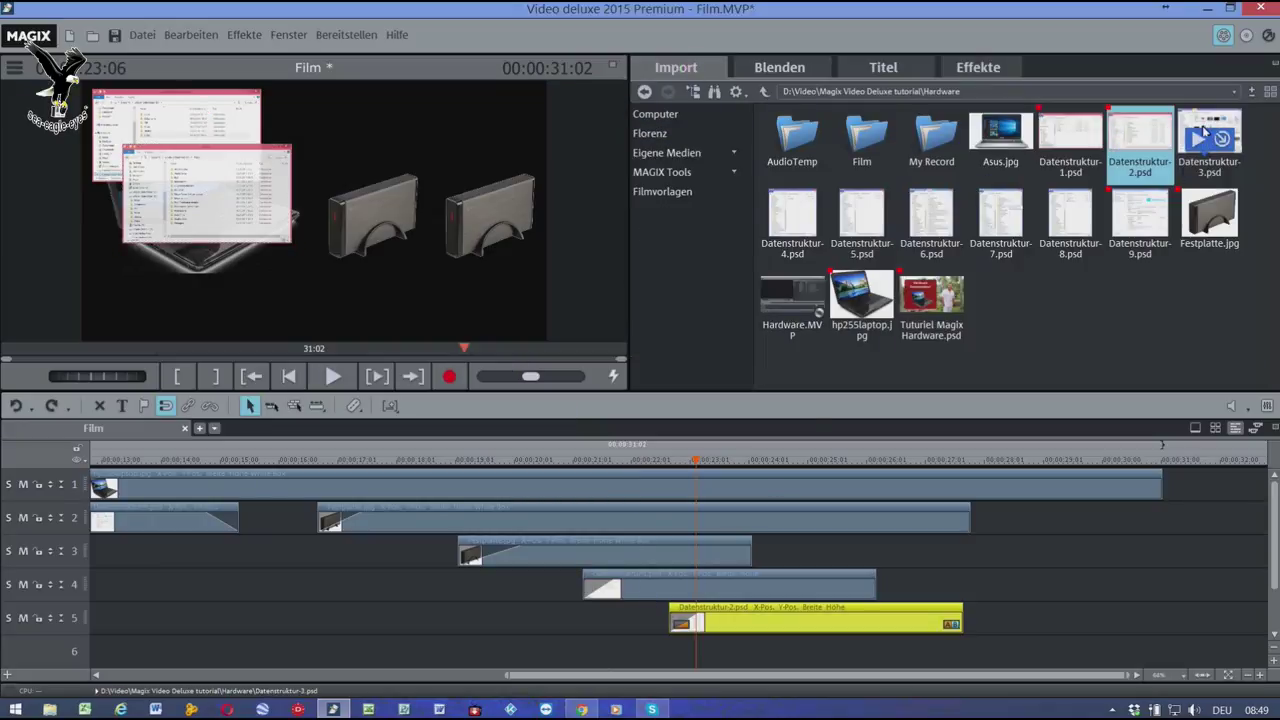
drag(1188, 145, 801, 657)
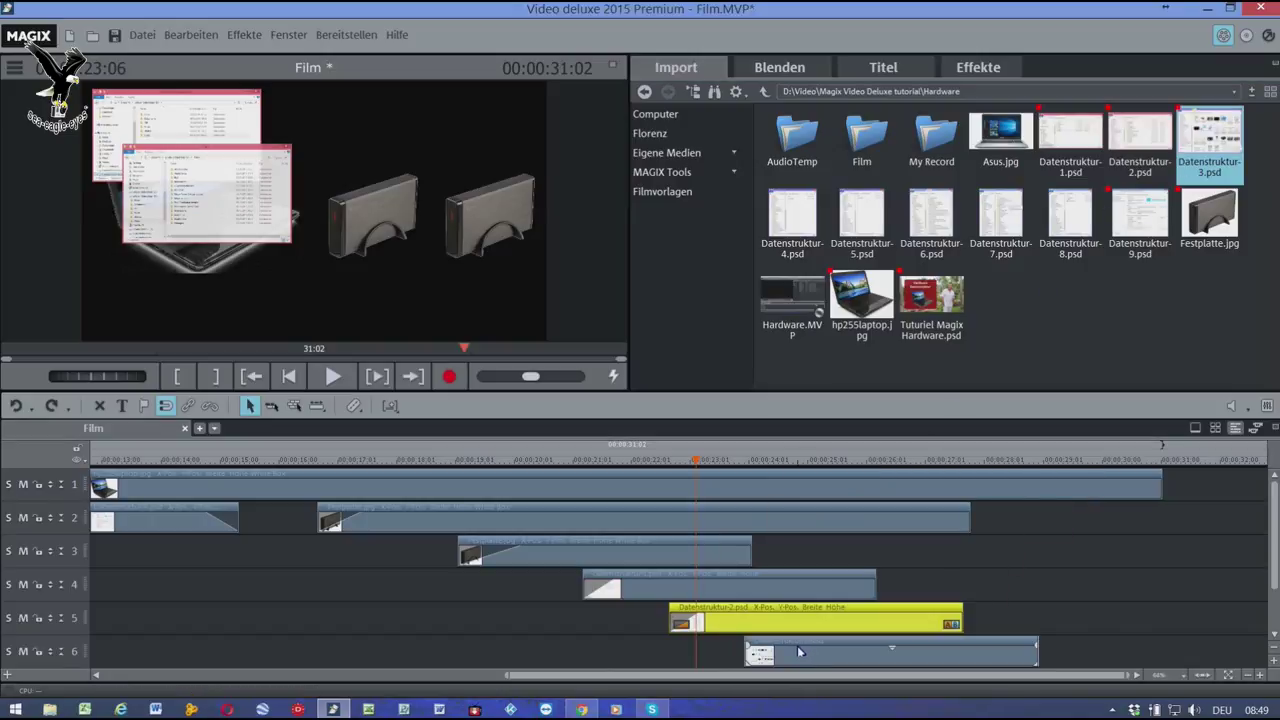
click(749, 652)
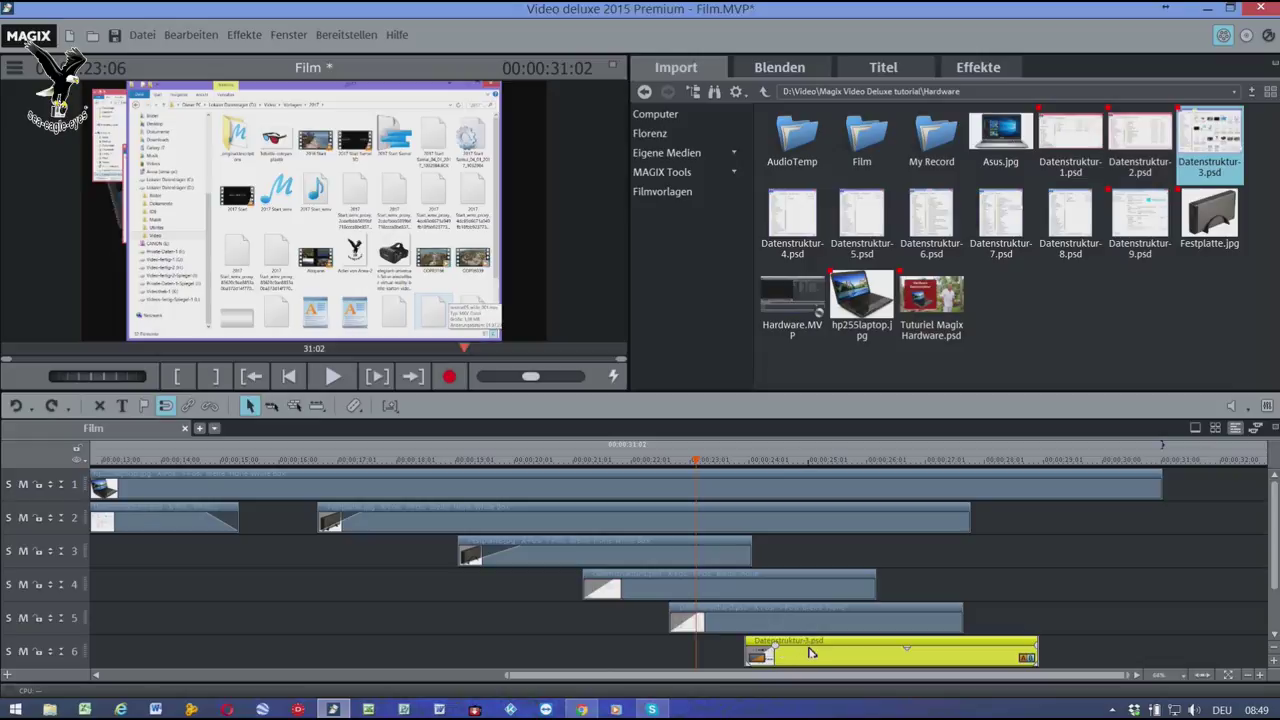
- Set the Datenstruktur-3.psd image's width to 700 px and move it to about 249 px left, 447 px top
click(978, 67)
double_click(859, 209)
text(1700)
key(Return)
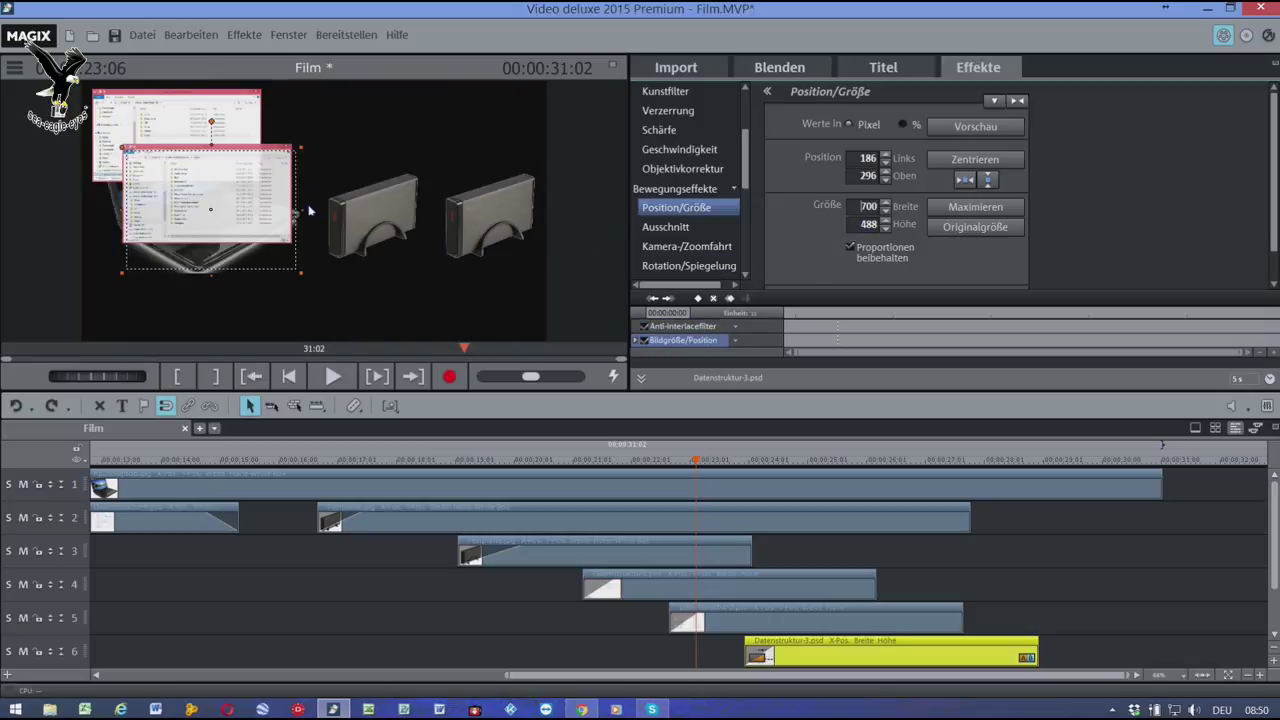
drag(180, 208, 195, 244)
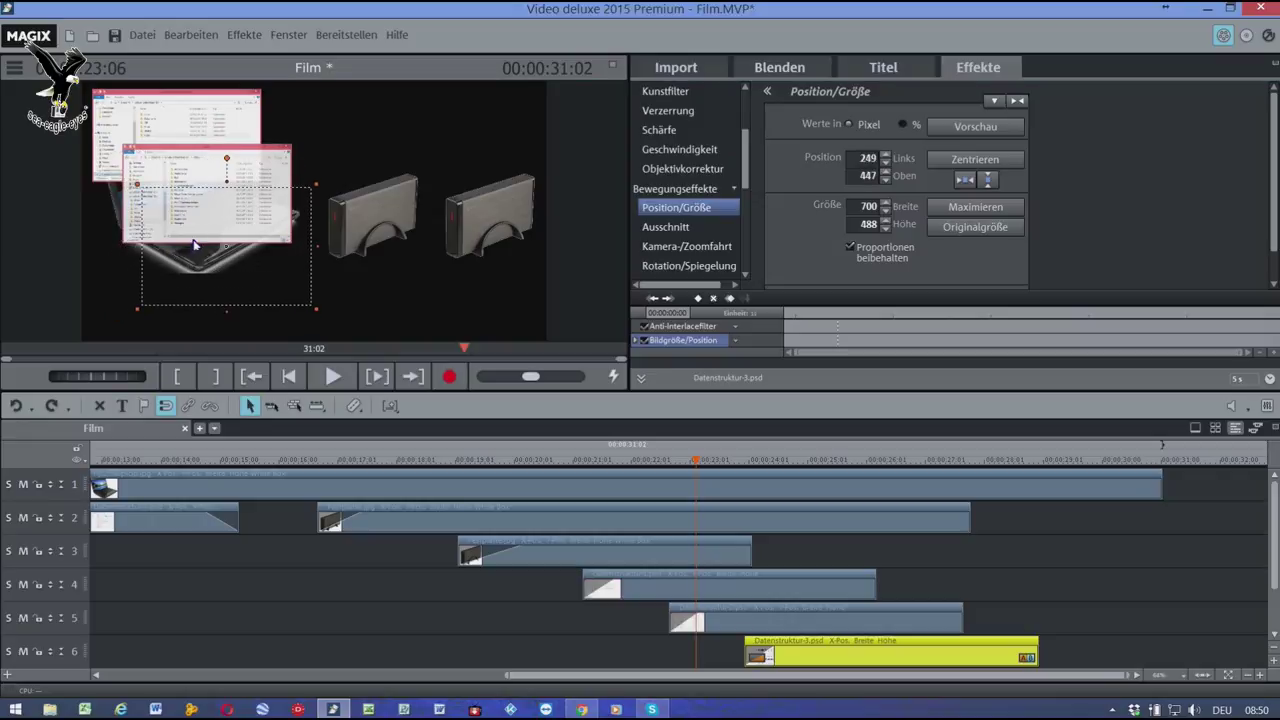
- Shift the Datenstruktur-2.psd image to about 86 px left, 244 px top and the Datenstruktur-3.psd image to about 158 px left, 448 px top
click(722, 618)
drag(185, 193, 167, 187)
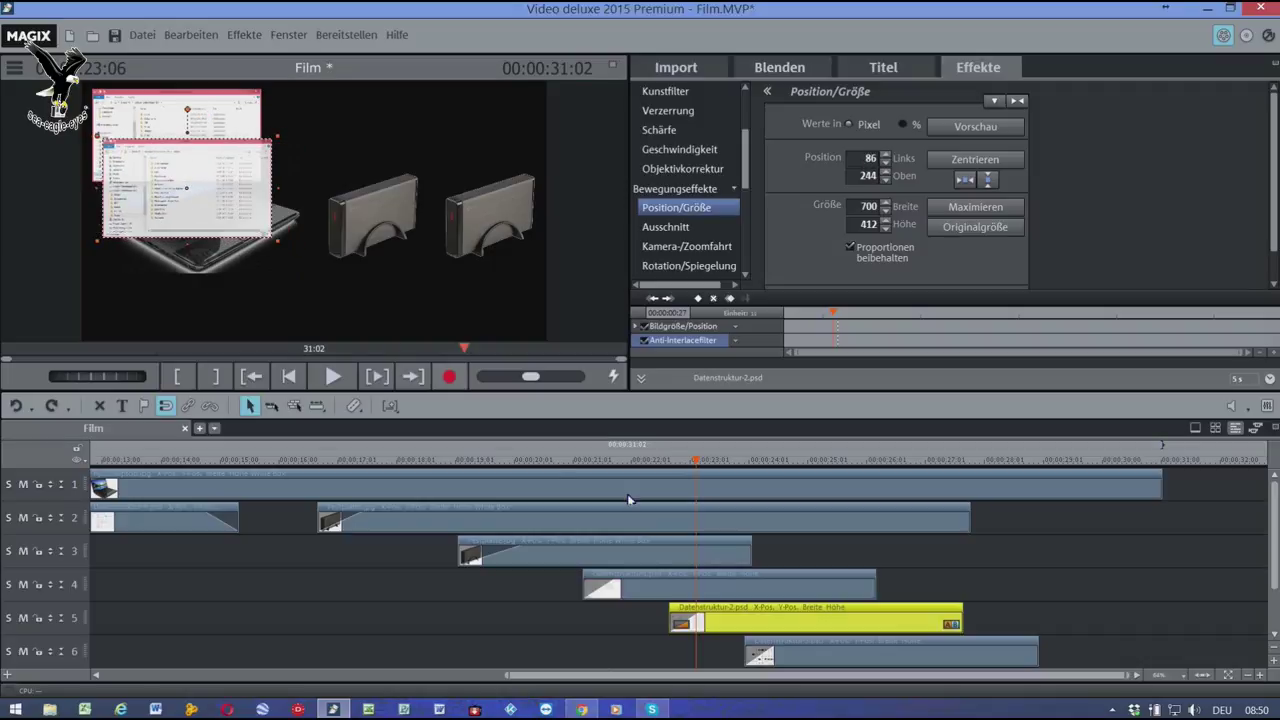
click(823, 663)
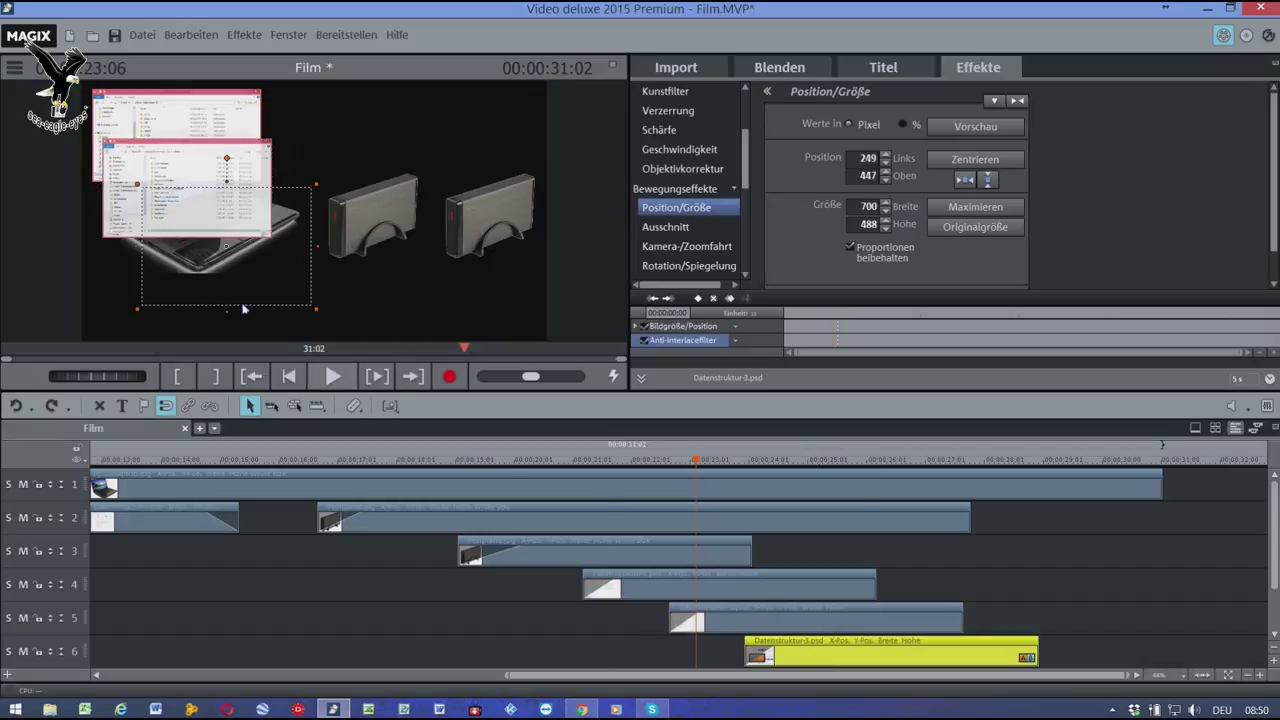
drag(184, 252, 177, 258)
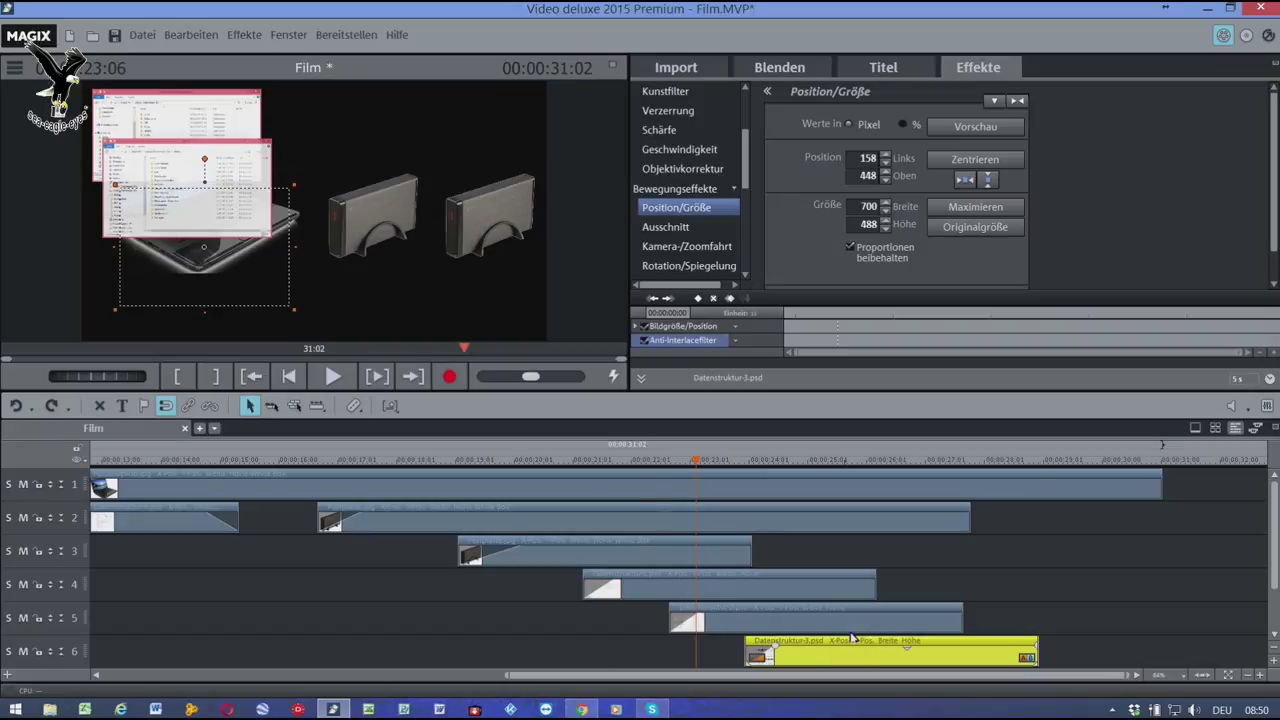
- Compare the position and size values of the three data structure clips and play the film from about 16:16
click(957, 131)
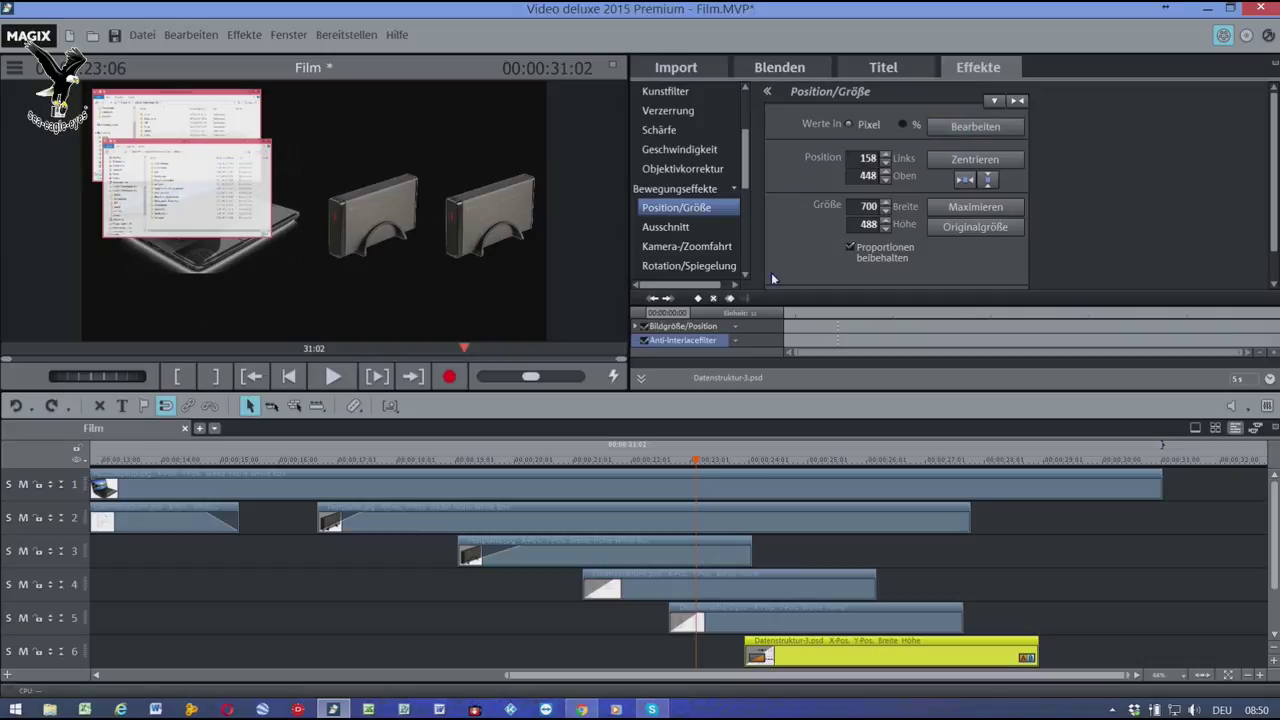
click(652, 590)
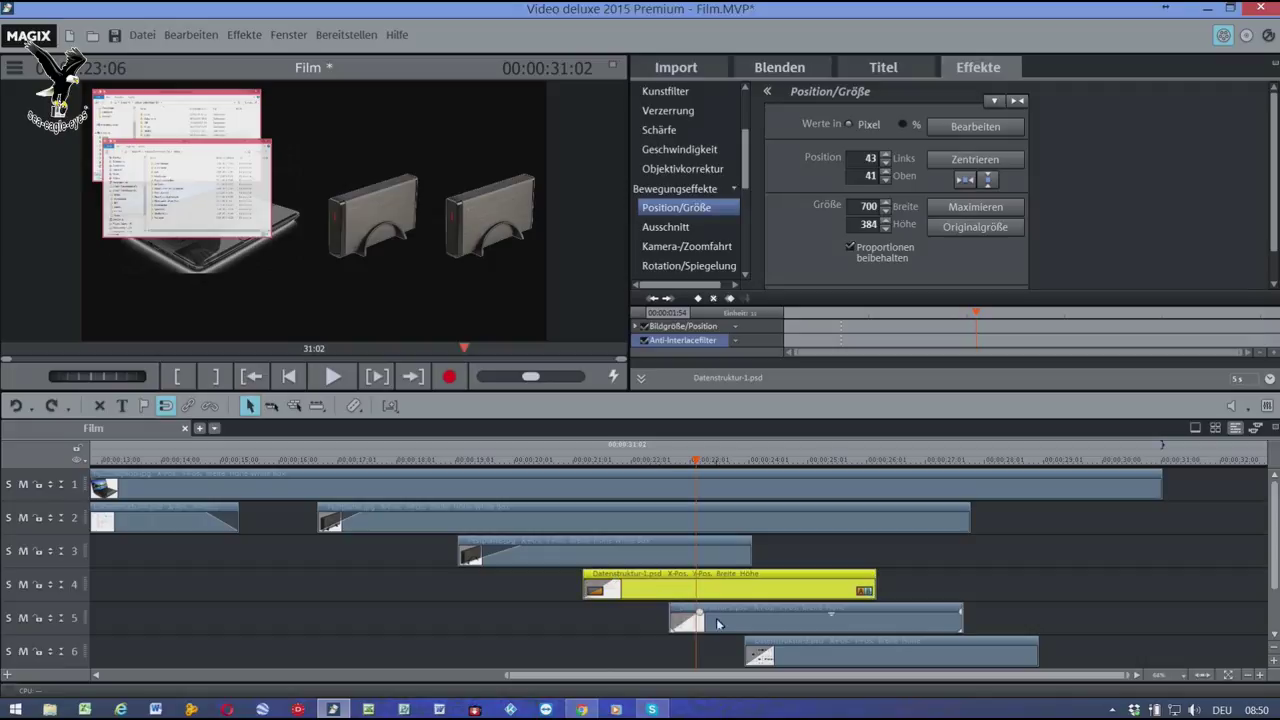
click(718, 624)
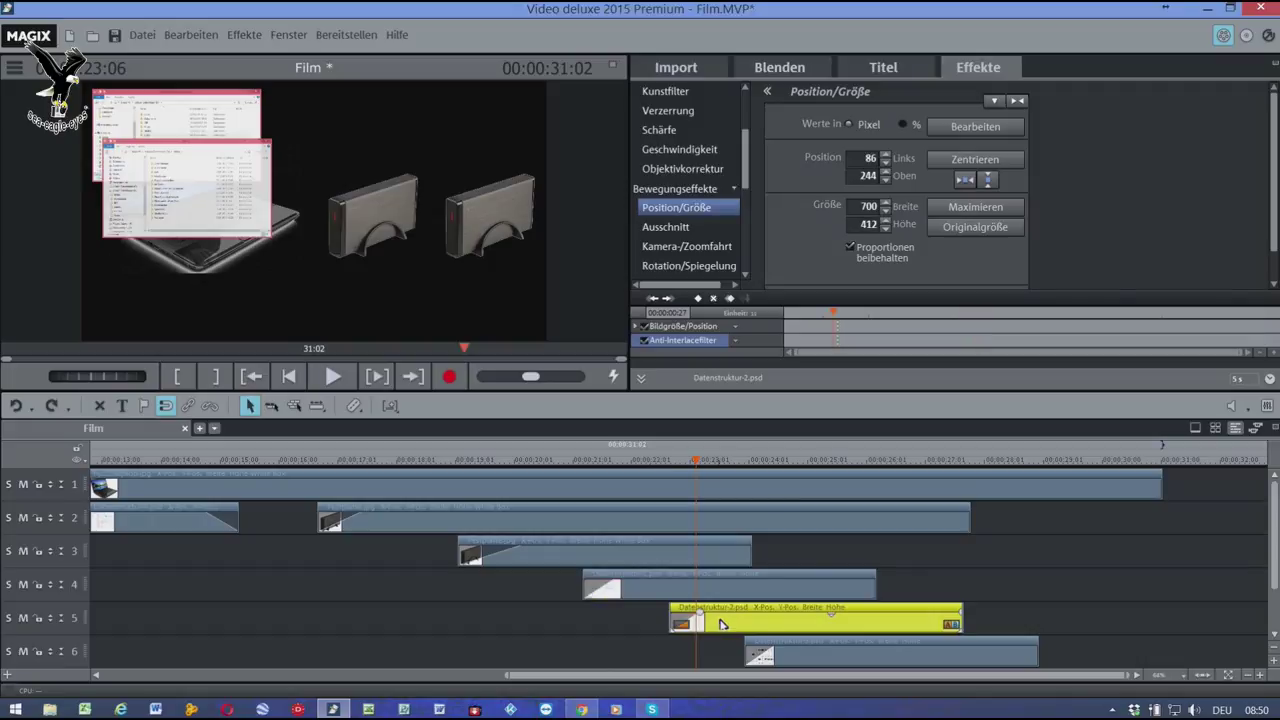
click(797, 660)
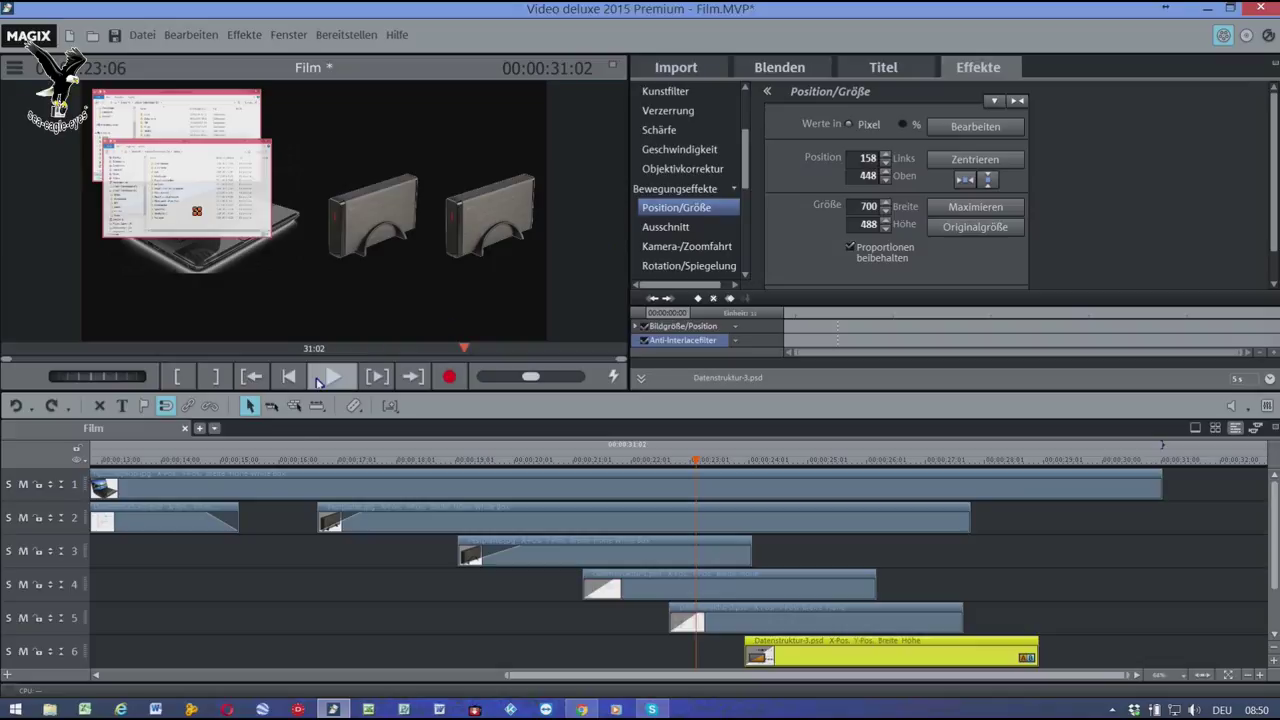
click(296, 463)
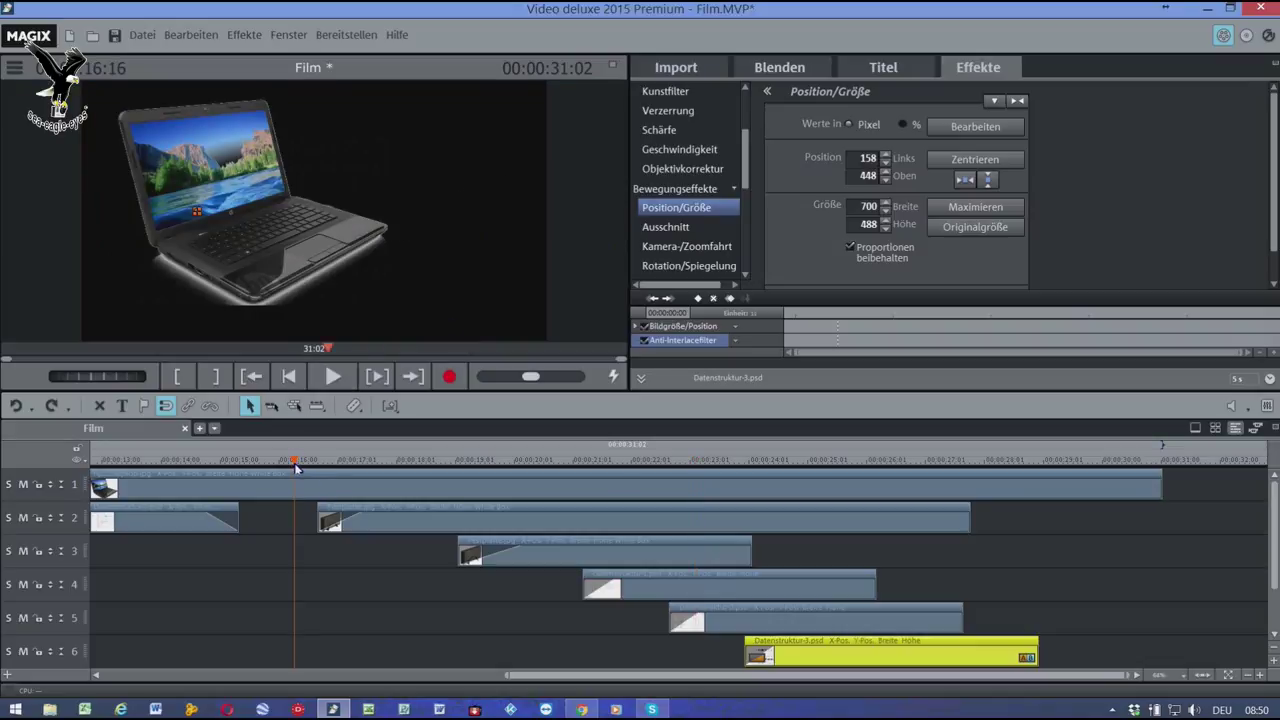
key(space)
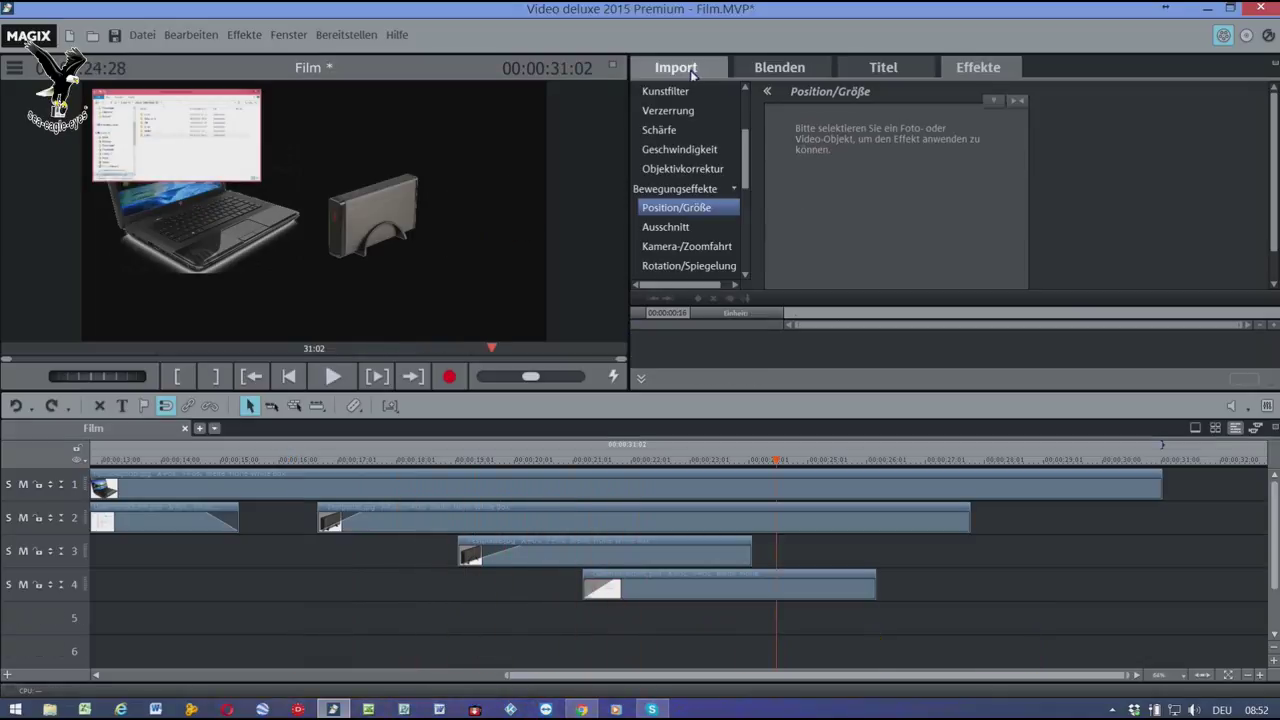
- Add Datenstruktur-2.psd to track 5 at about 23:30 and Datenstruktur-3.psd to track 6 at about 25:50
click(690, 74)
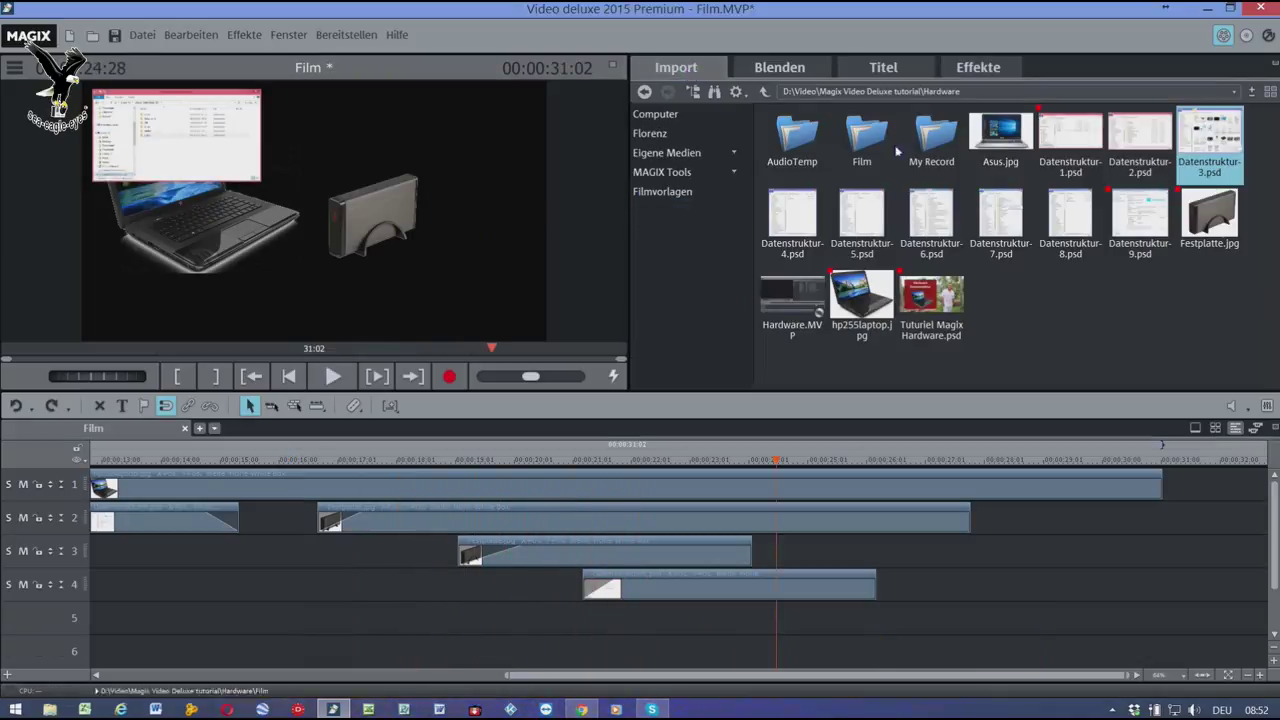
click(1140, 140)
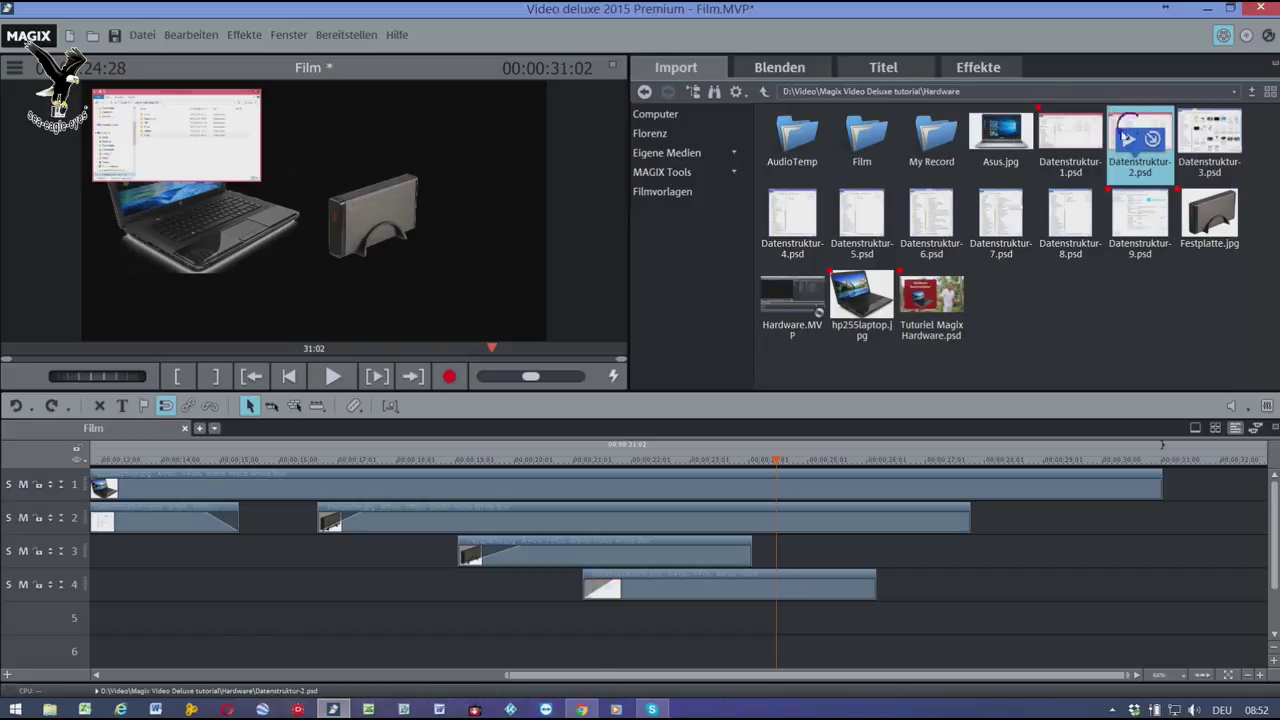
drag(879, 430, 785, 616)
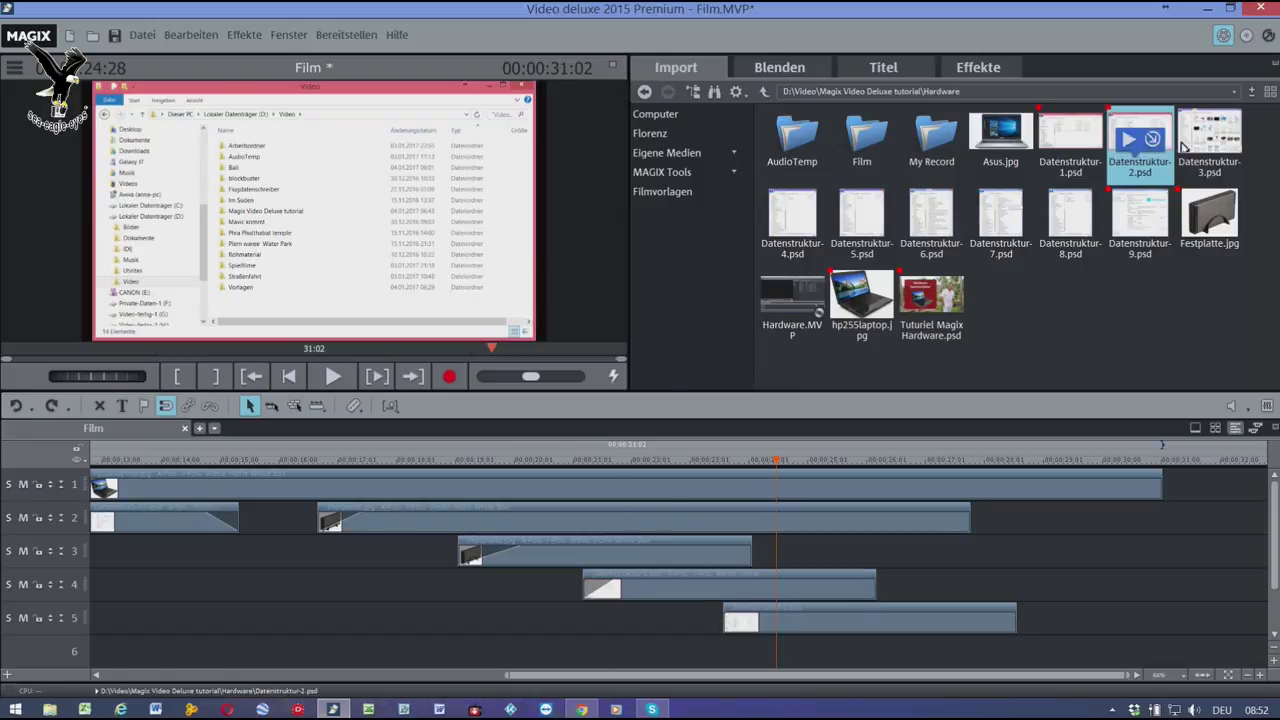
mouse_move(1203, 133)
drag(1203, 133, 918, 654)
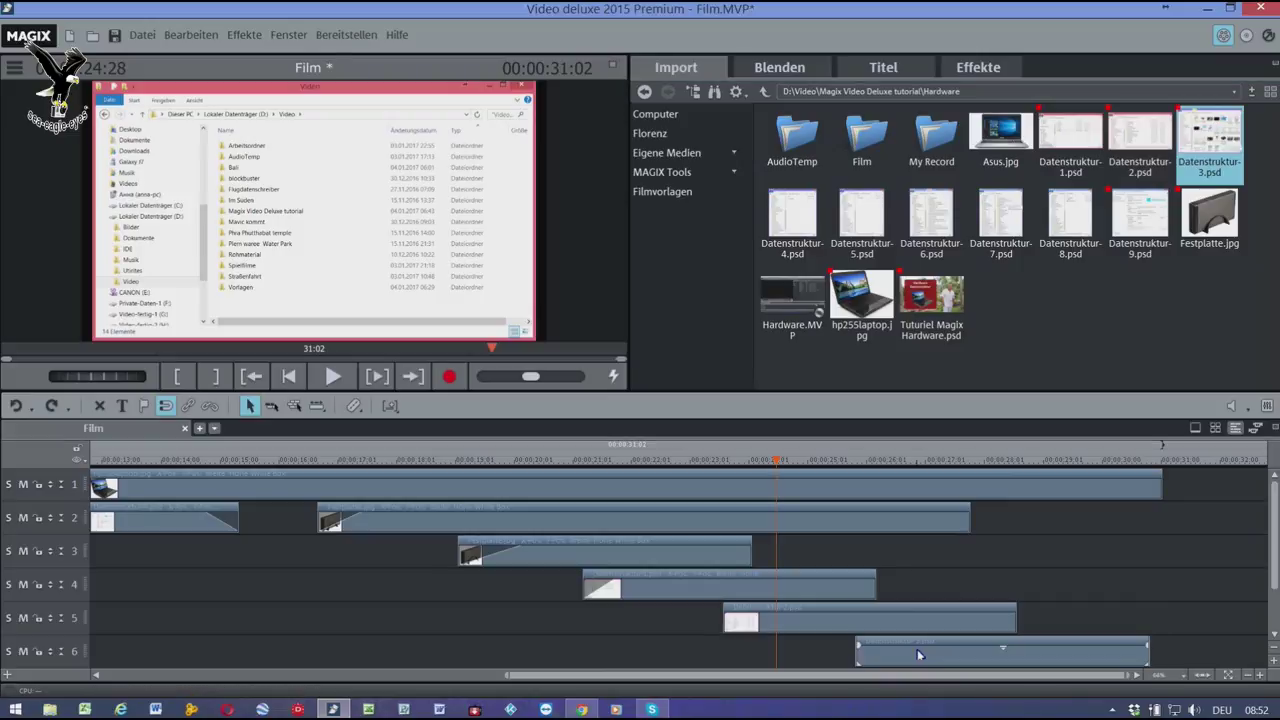
- Set the Datenstruktur-2.psd image's width to 700 px and move it to about 85 px left, 251 px top
click(770, 600)
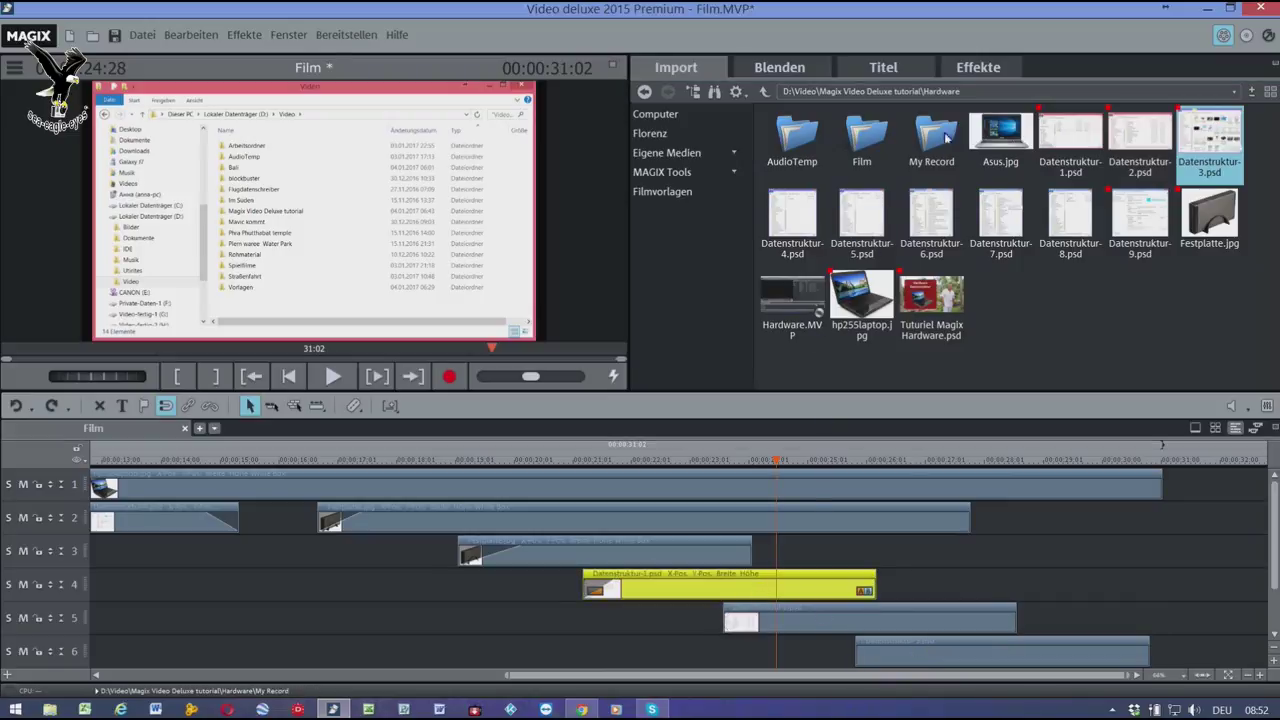
click(965, 68)
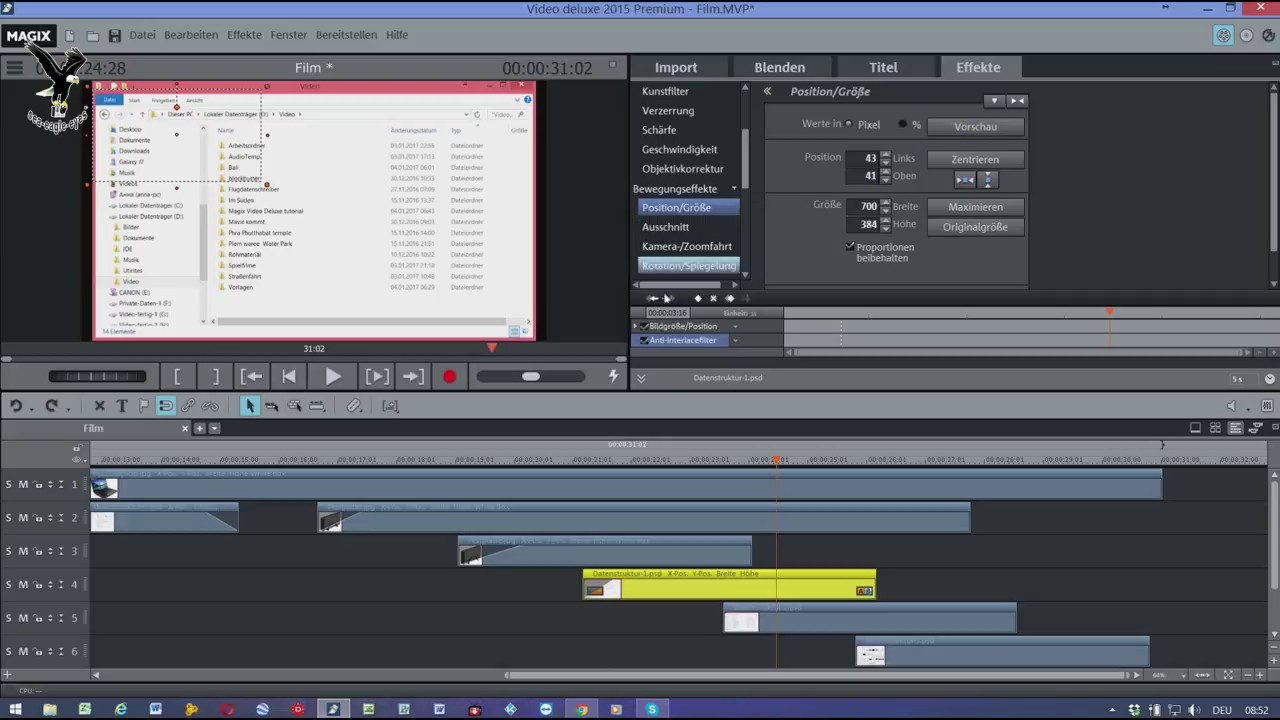
click(784, 631)
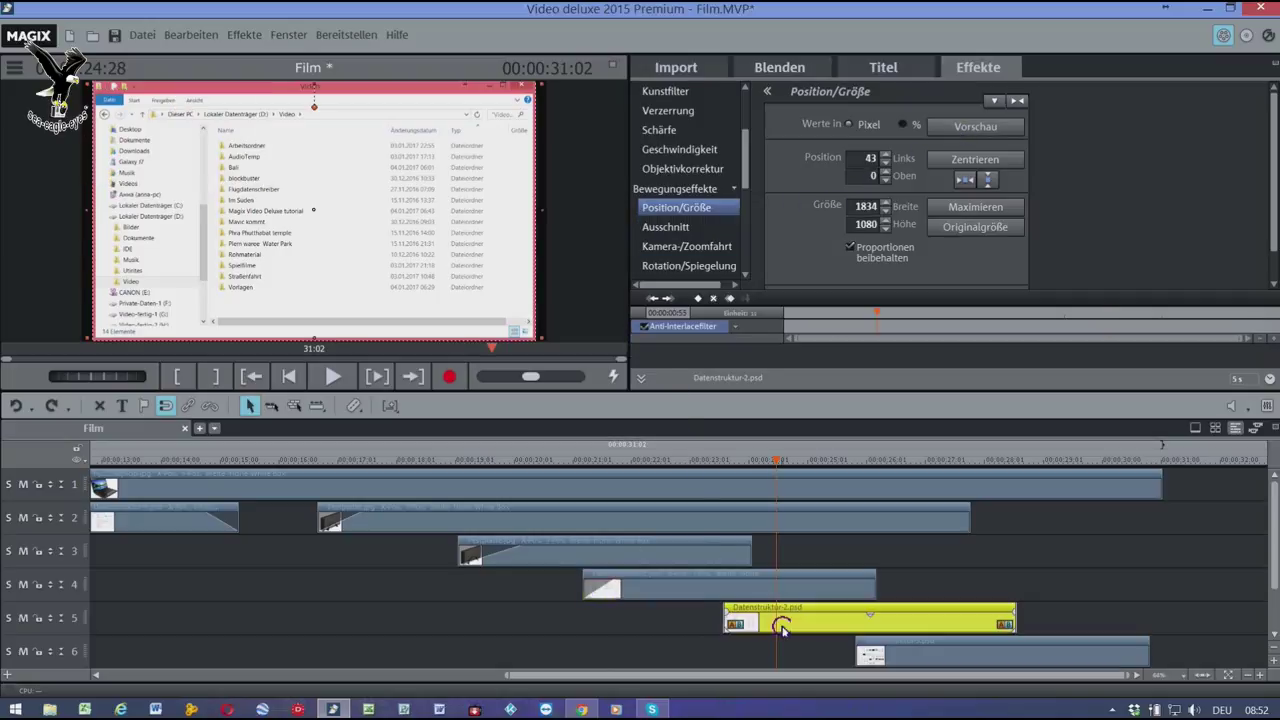
double_click(860, 208)
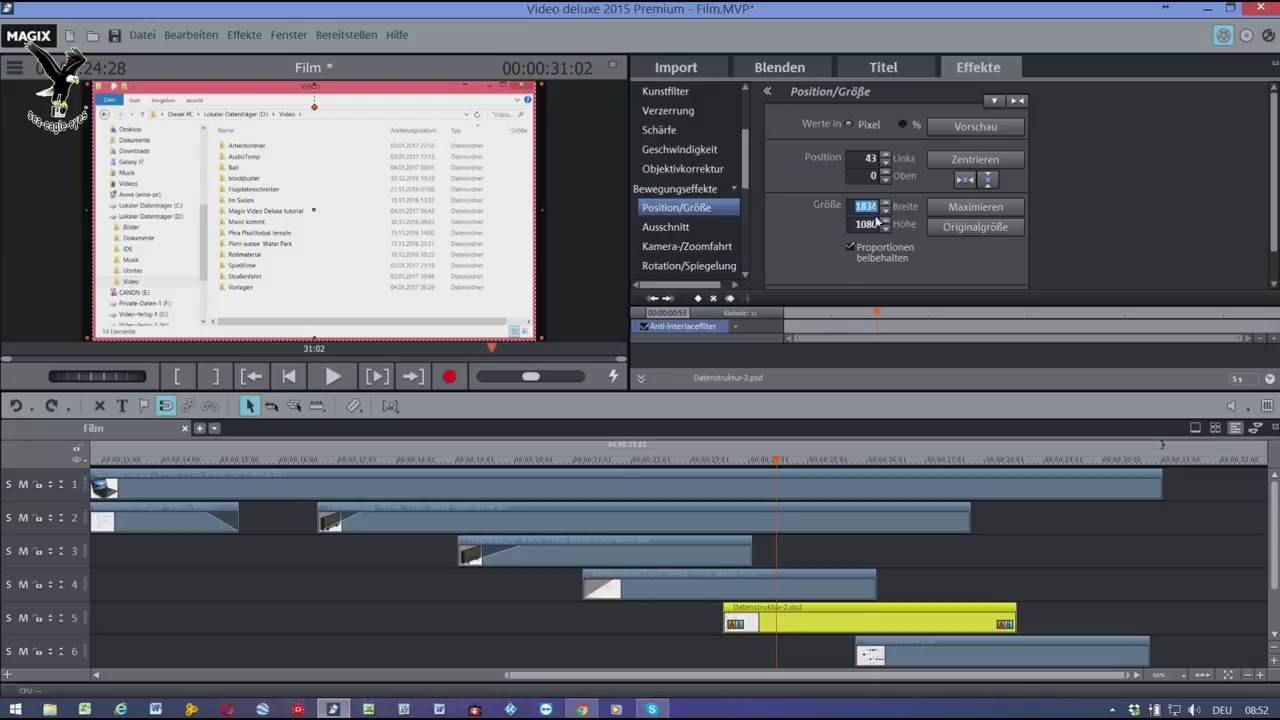
text(700)
key(Return)
- Set the Datenstruktur-3.psd image's width to 700 px and move it to about 131 px left, 584 px top
click(916, 657)
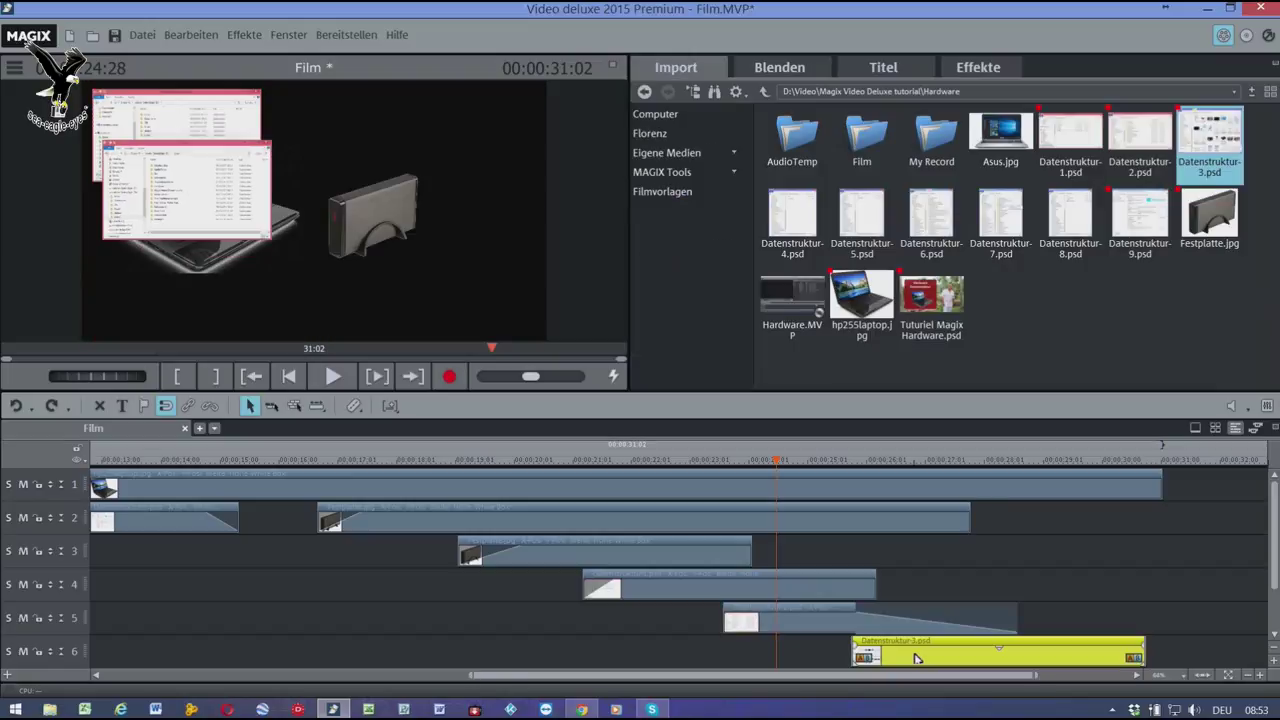
click(963, 466)
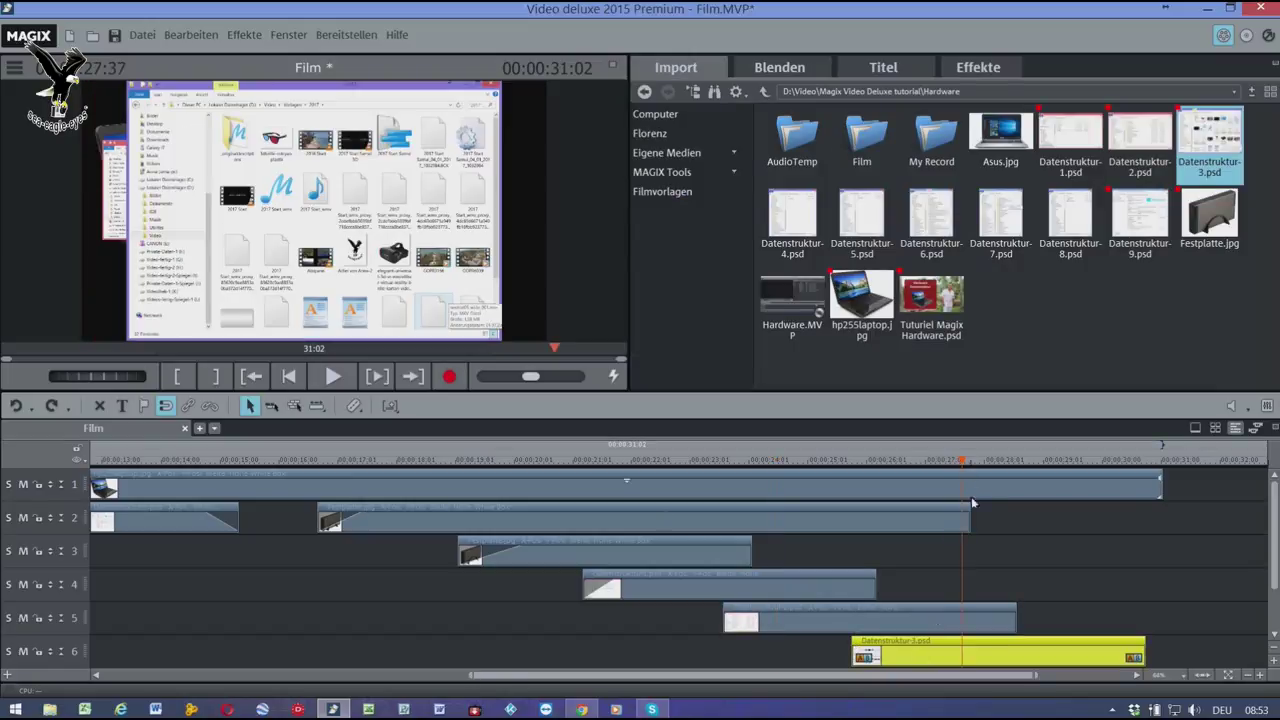
click(978, 67)
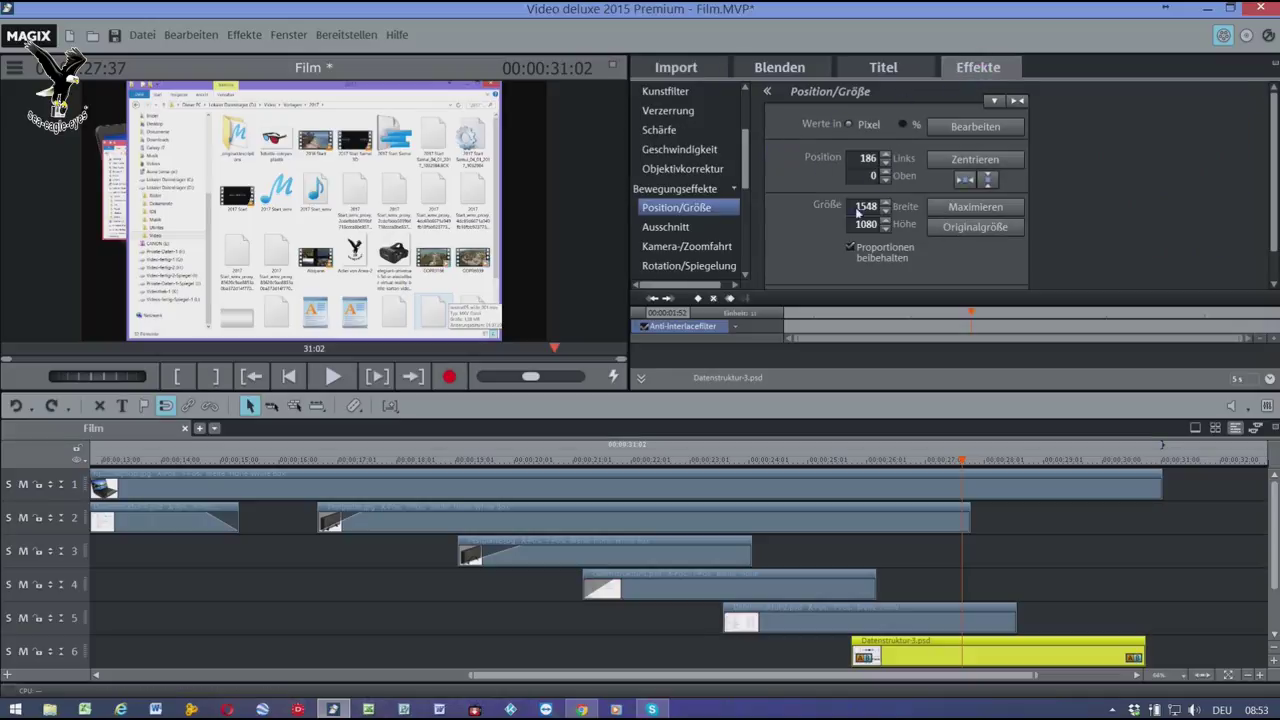
double_click(862, 208)
text(700)
key(Return)
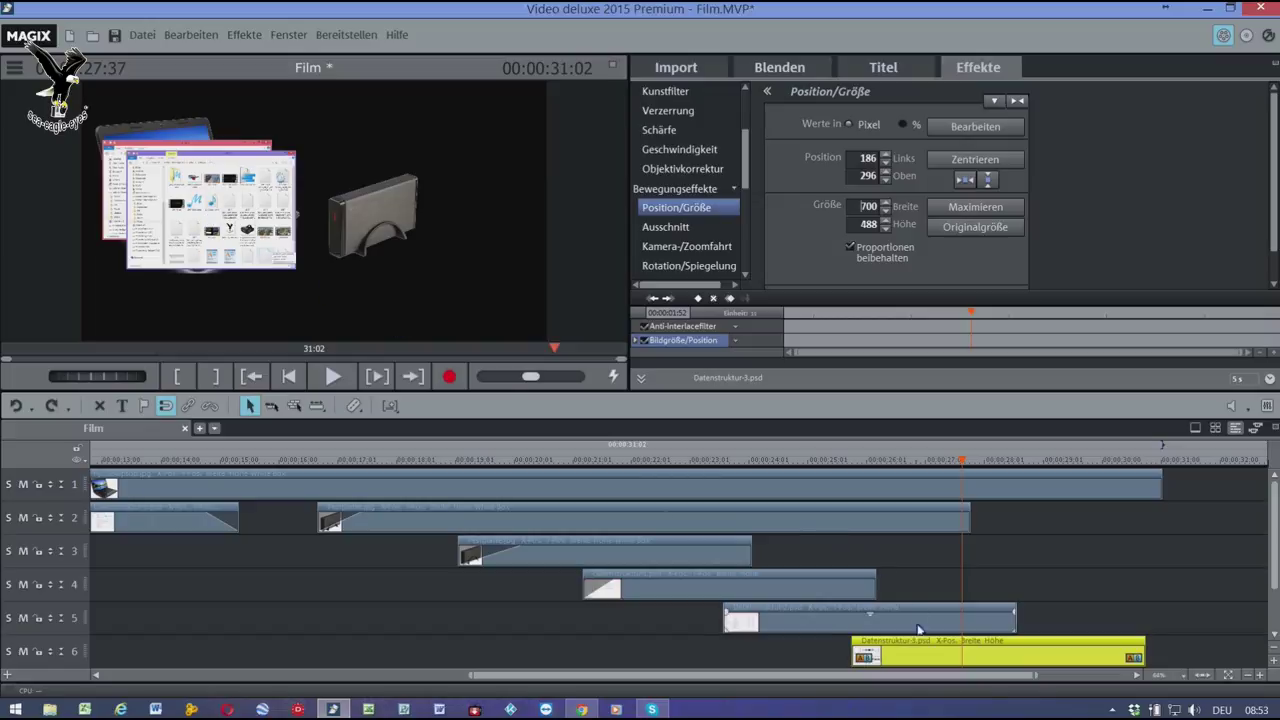
click(960, 126)
drag(255, 224, 235, 290)
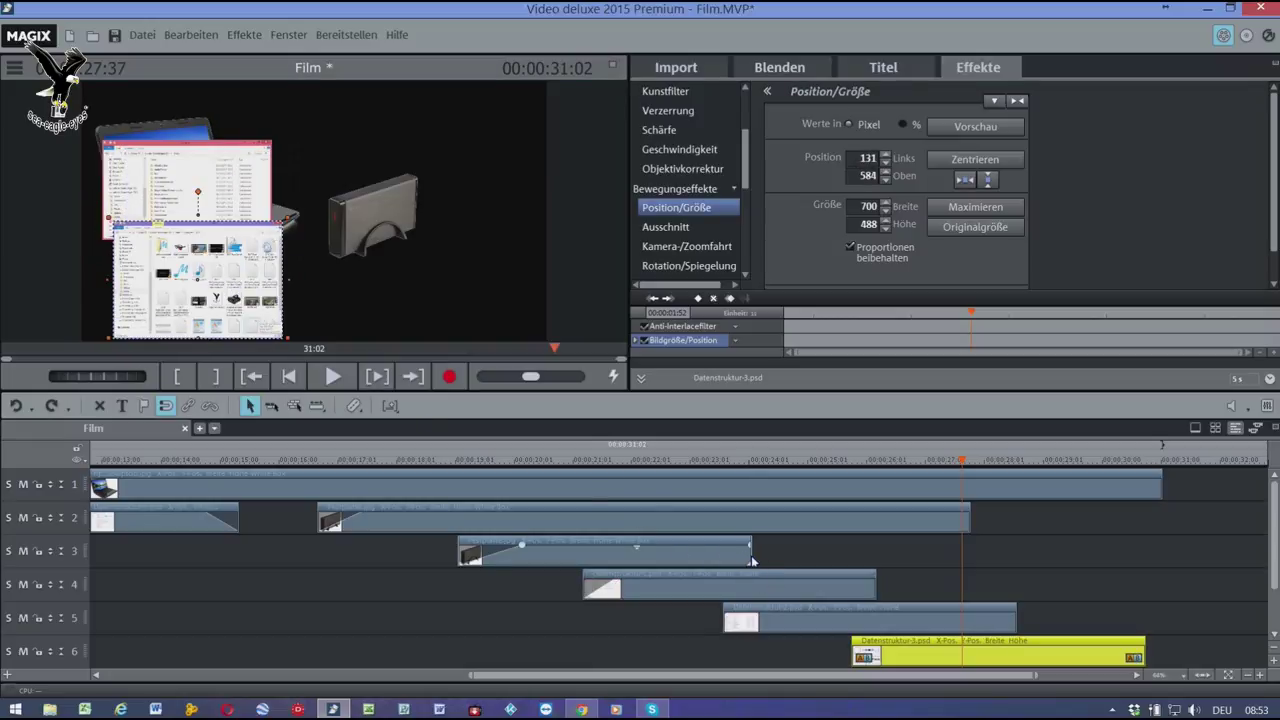
- Extend the clips on tracks 3, 4 and 5 to 31:23 and the Festplatte.jpg clip on track 2 to the end of Datenstruktur-3.psd
drag(752, 560, 1182, 584)
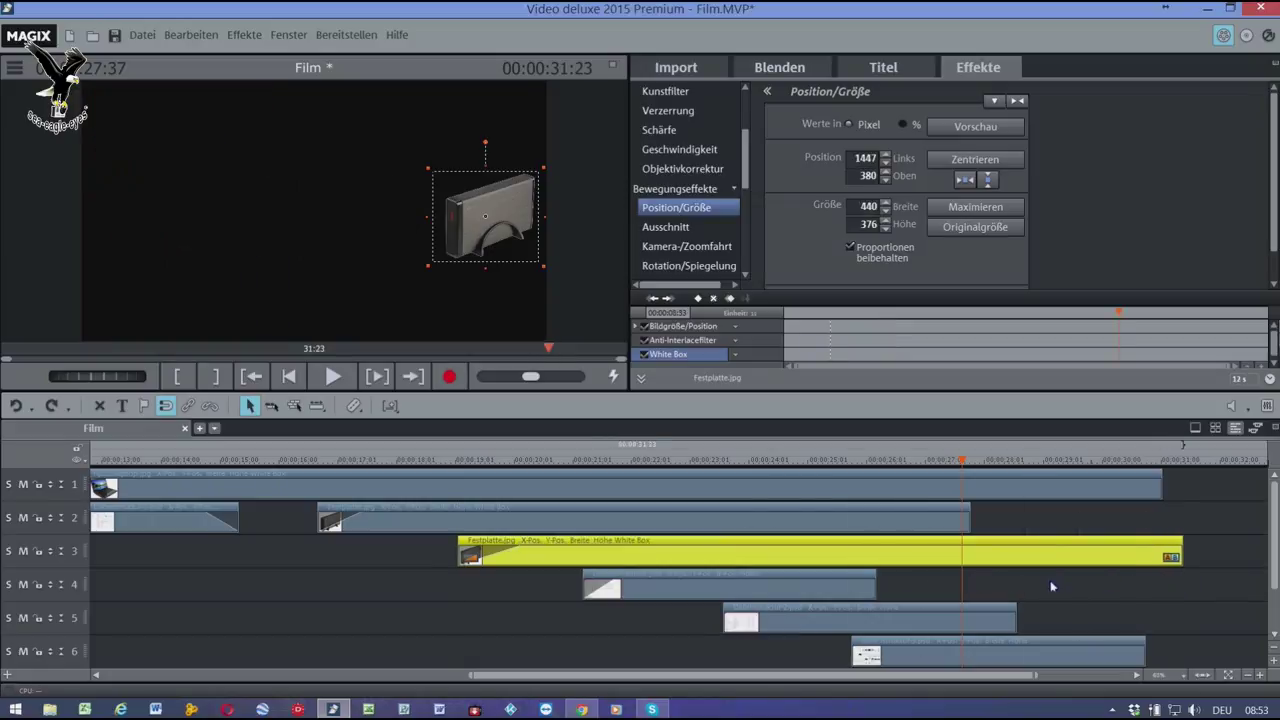
drag(877, 595, 1181, 600)
drag(1018, 624, 1182, 628)
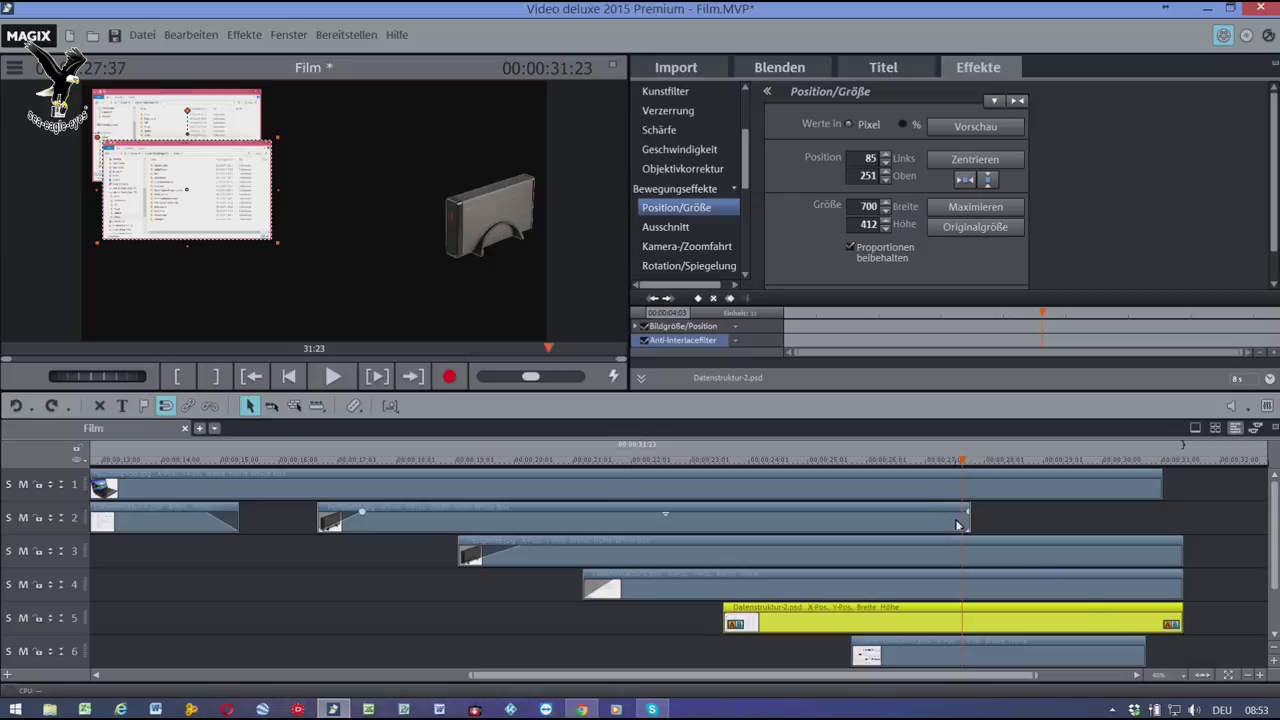
drag(1045, 533, 1150, 538)
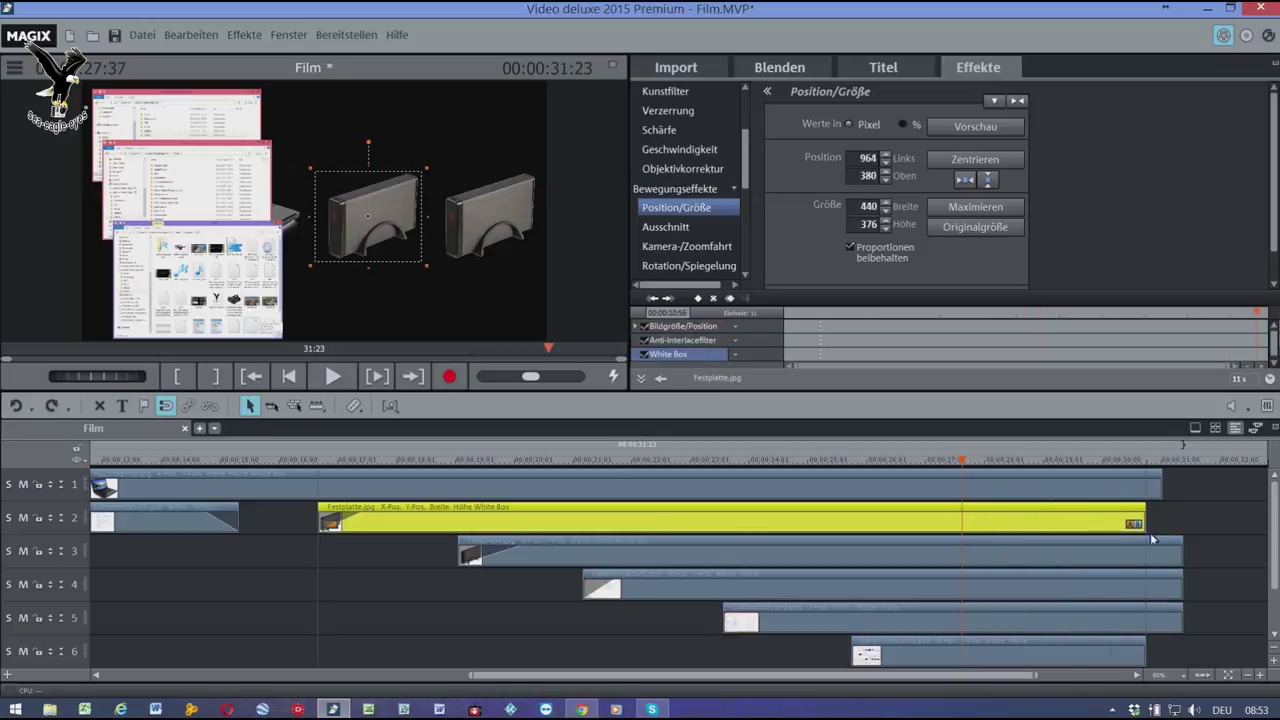
- Move the Datenstruktur-3.psd image to about 173 px left, 432 px top and shorten Datenstruktur-1.psd to about 29:00 with a fade-out
click(735, 595)
click(870, 652)
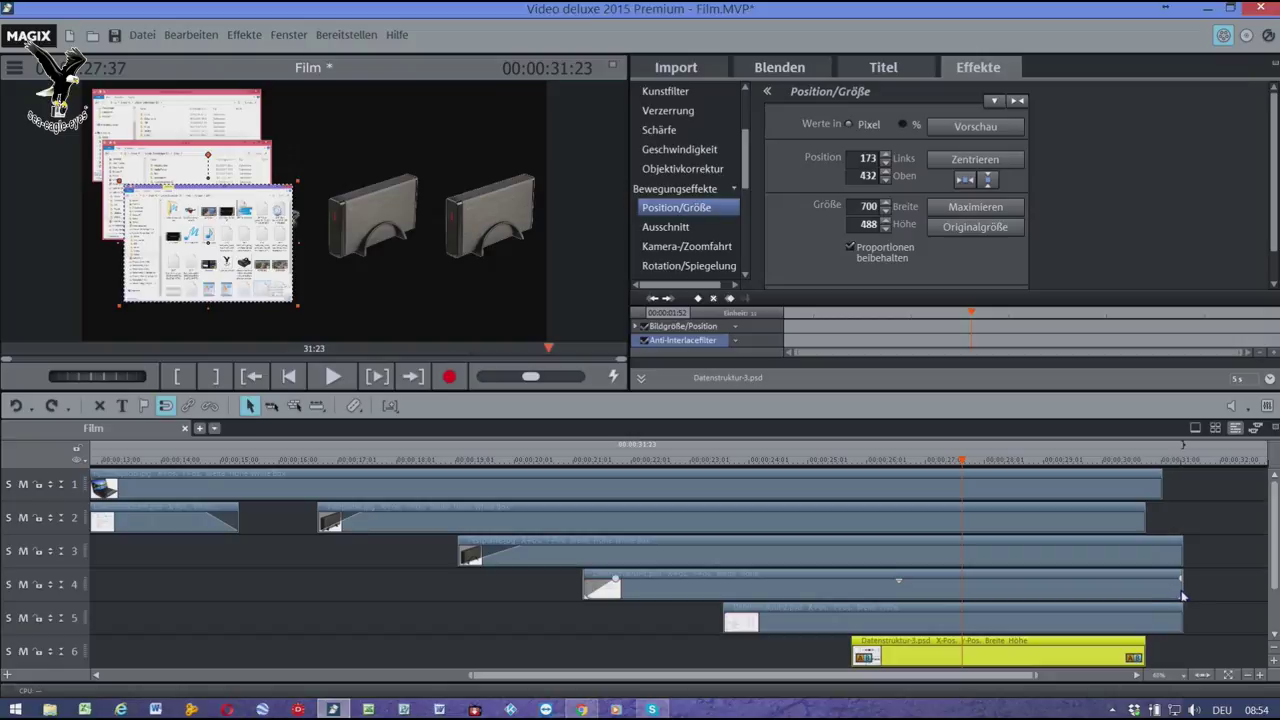
drag(1183, 597, 989, 580)
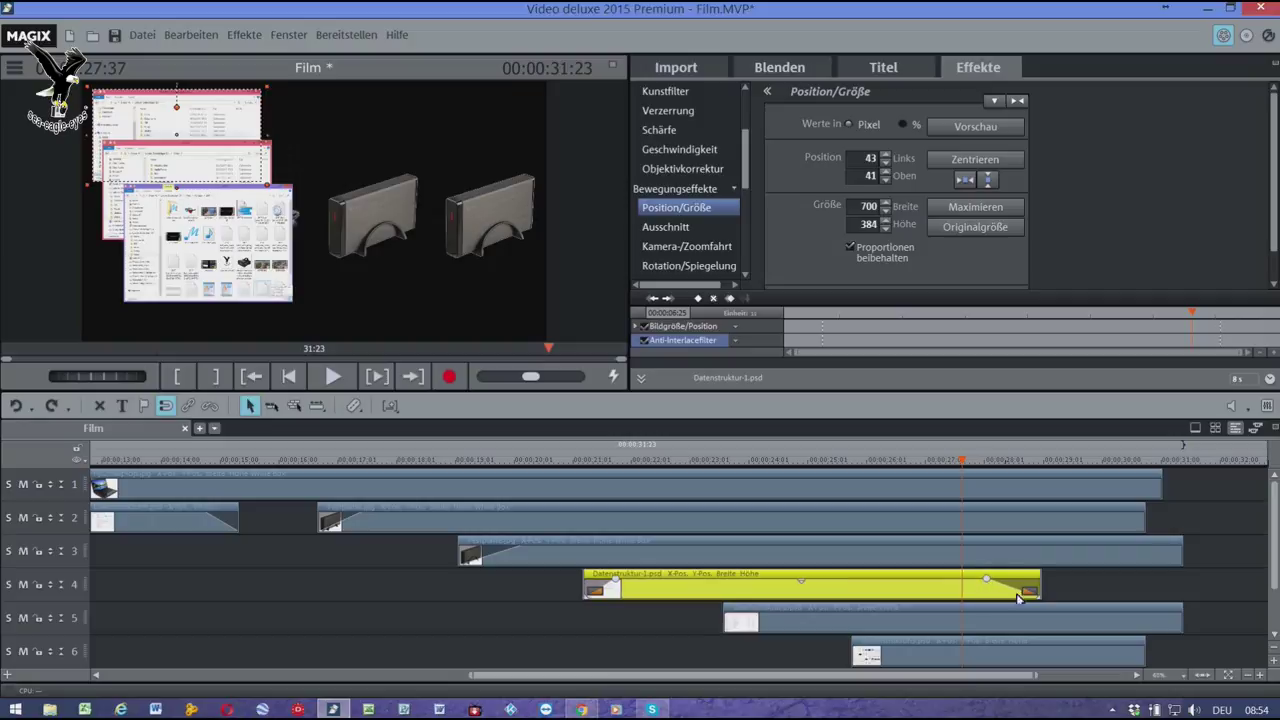
- Extend Datenstruktur-3.psd to 32:44 and shorten Datenstruktur-2.psd to the end of track 2's hard drive clip with a fade-out
drag(1146, 664, 1262, 672)
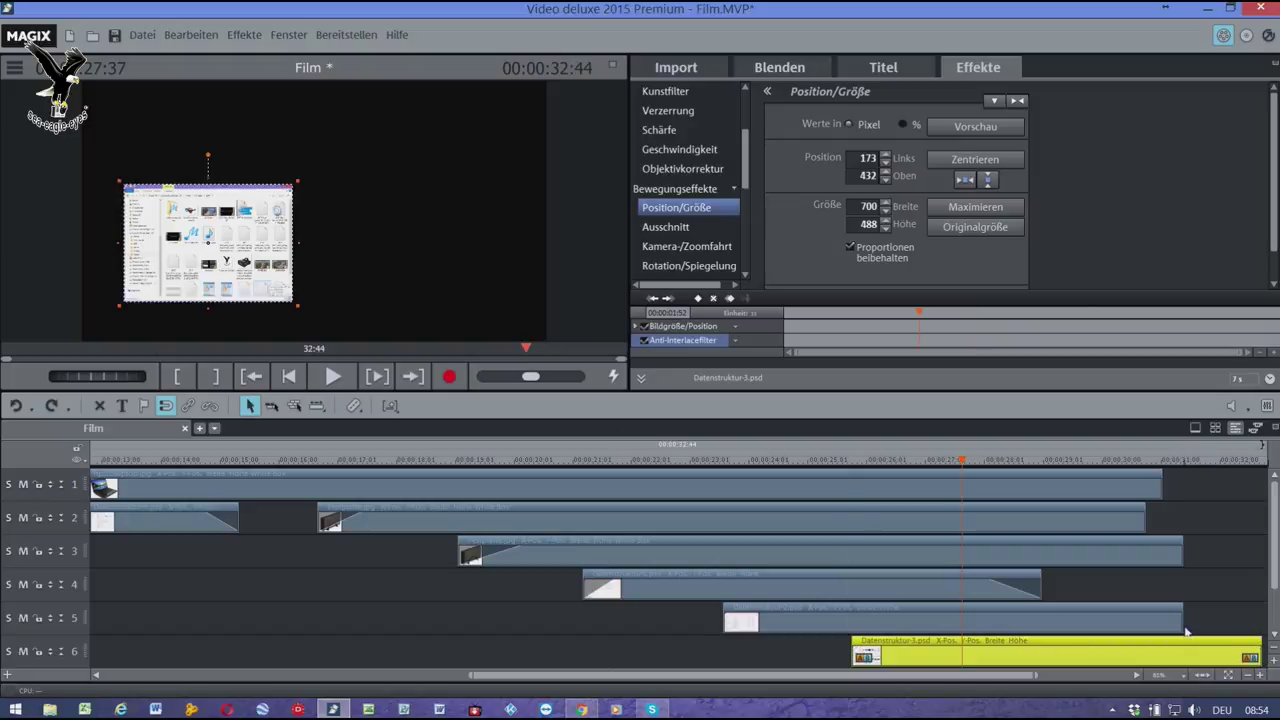
drag(1184, 626, 1147, 630)
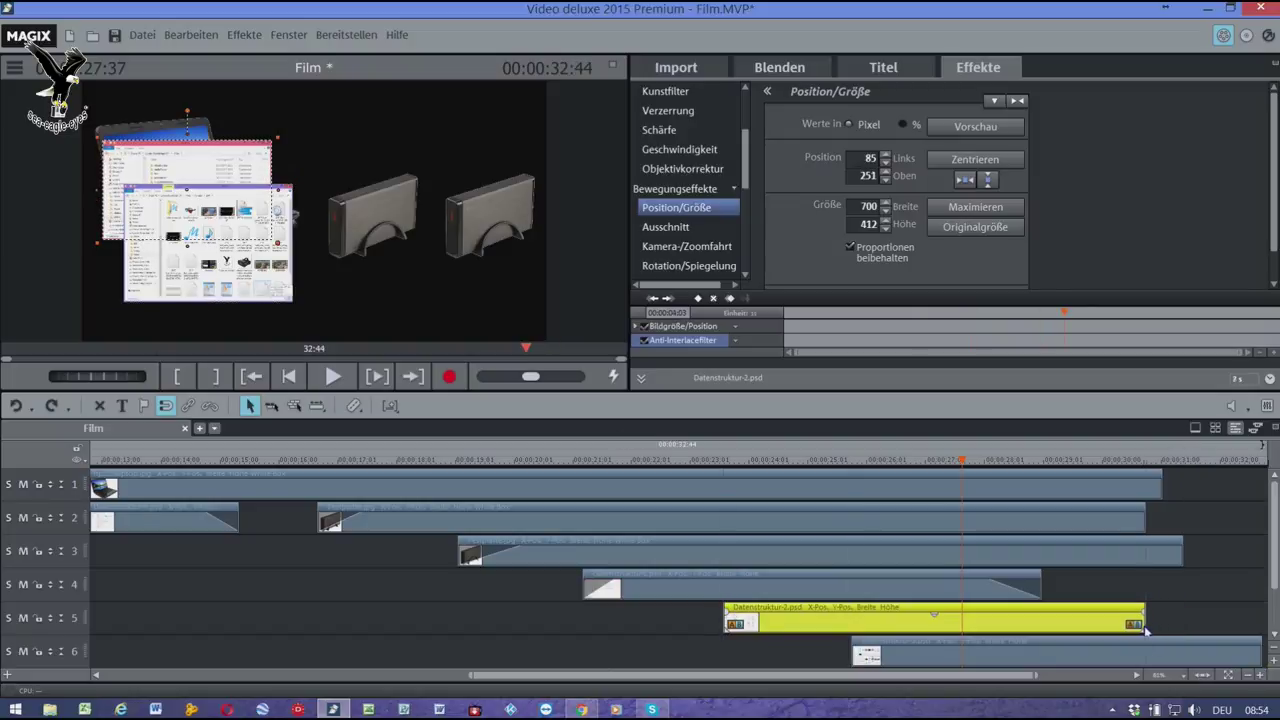
drag(1146, 618, 1099, 612)
- Play the film from about 22:21 and give the Datenstruktur-2.psd and Datenstruktur-3.psd clips short fade-ins
click(652, 461)
key(space)
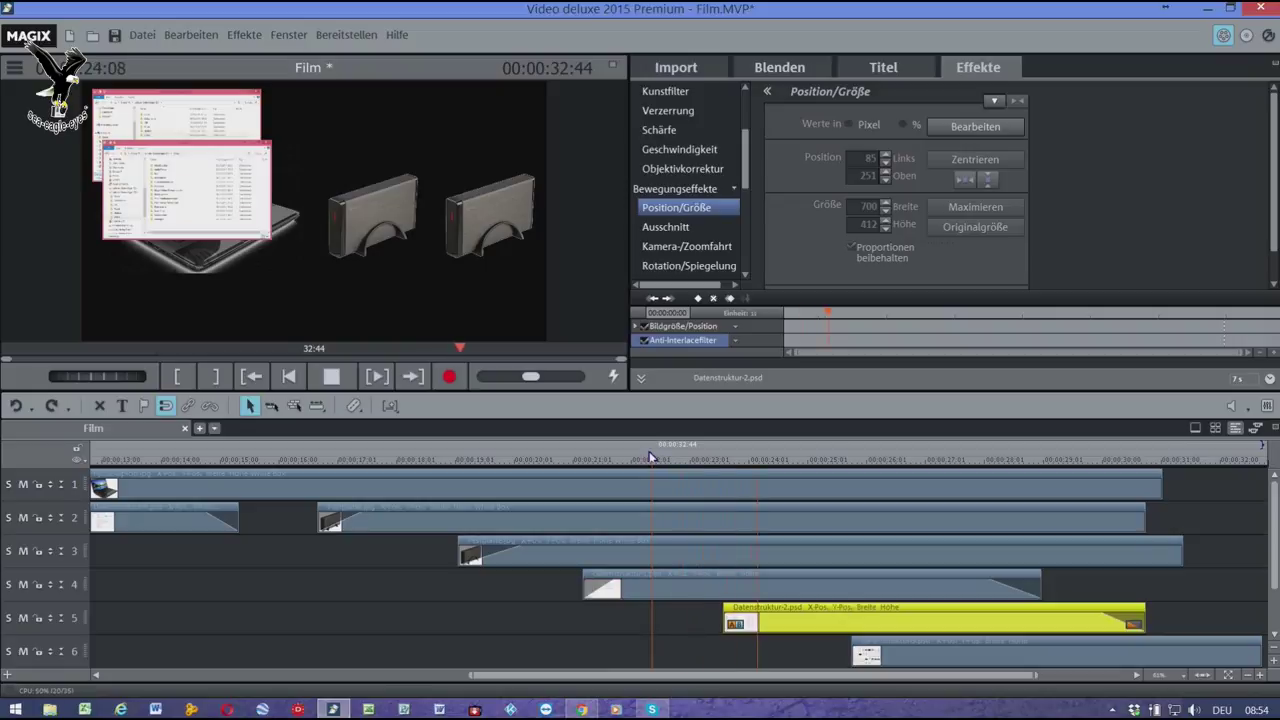
key(space)
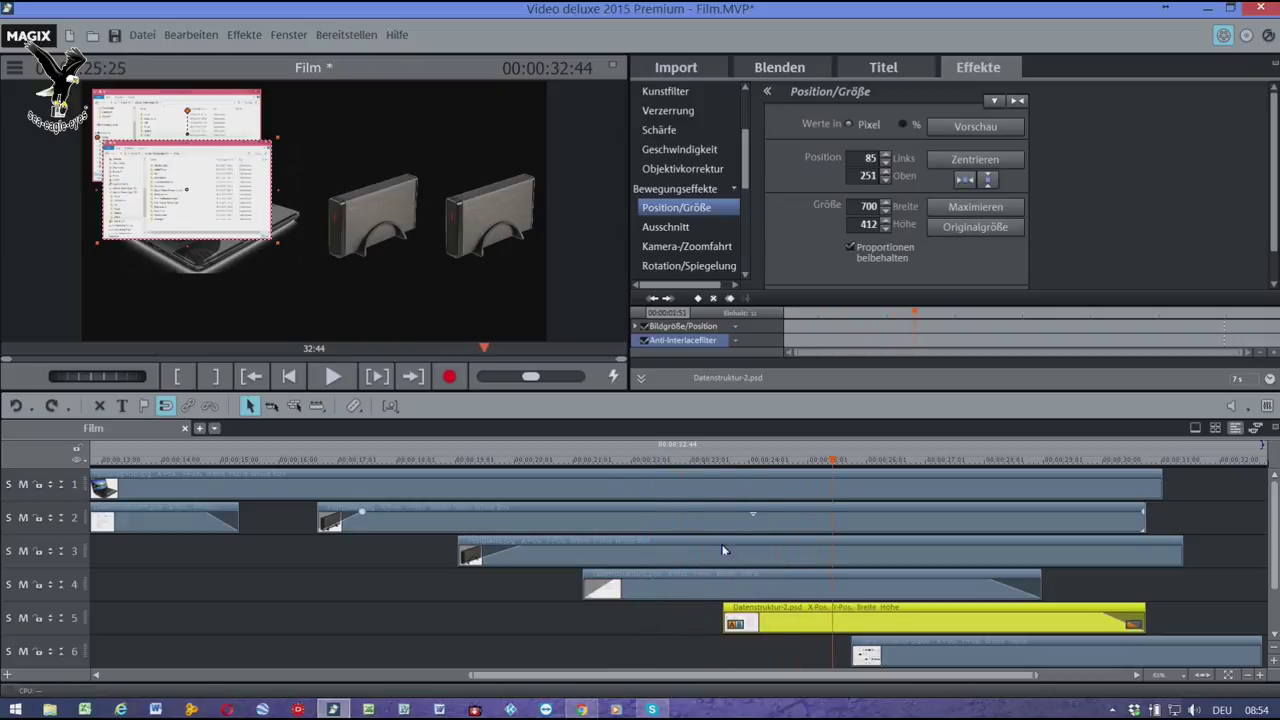
drag(727, 617, 758, 622)
click(857, 655)
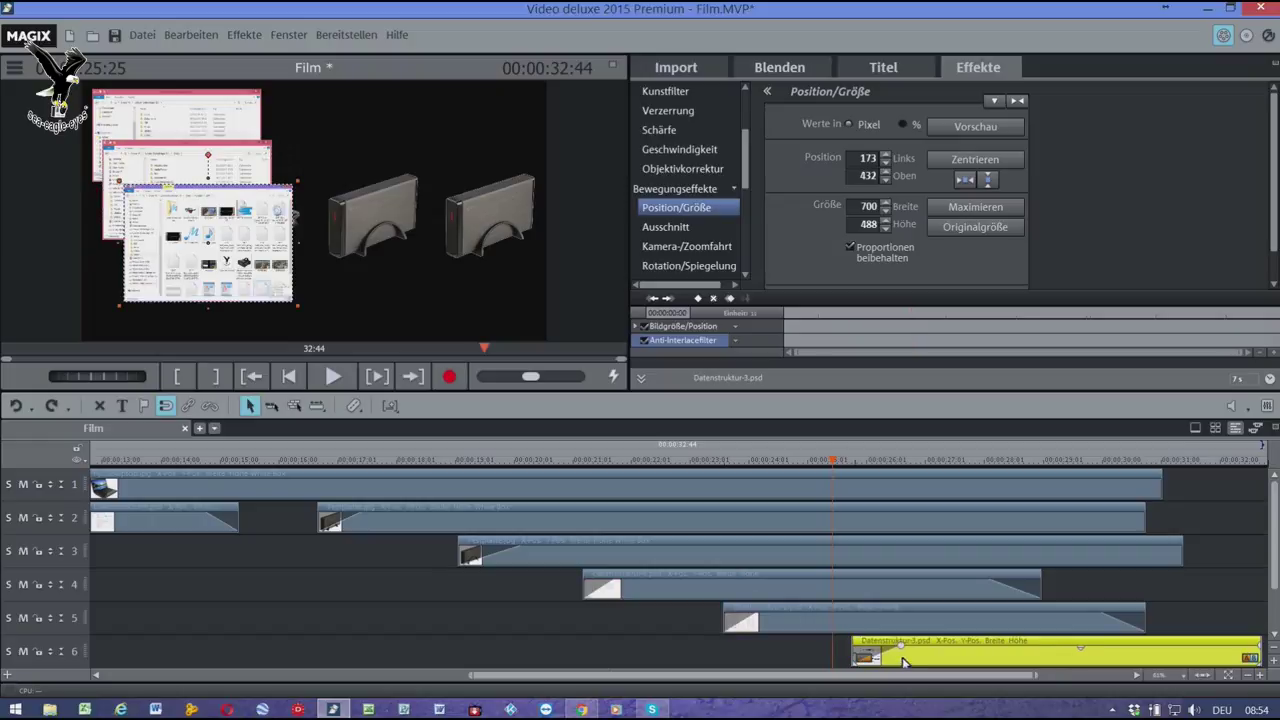
- Play the film from about 21:50 to 29:21 to check the fades of the data structure clips
click(623, 464)
key(space)
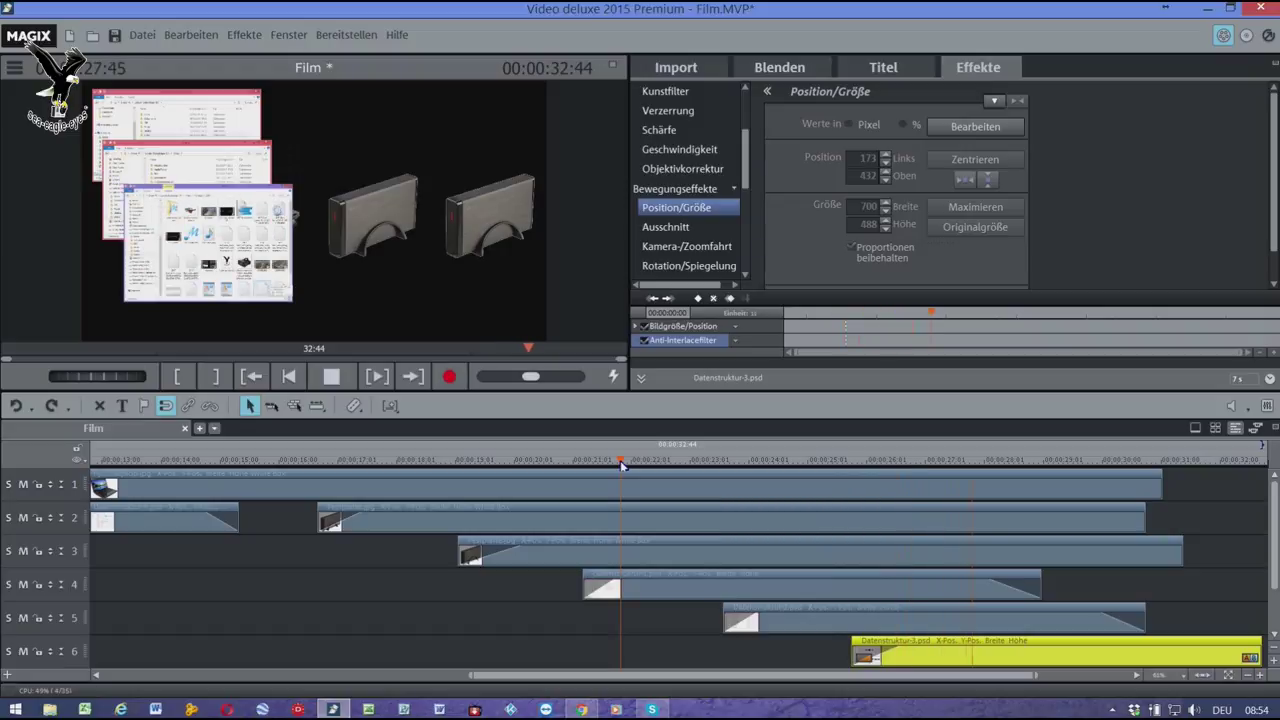
key(space)
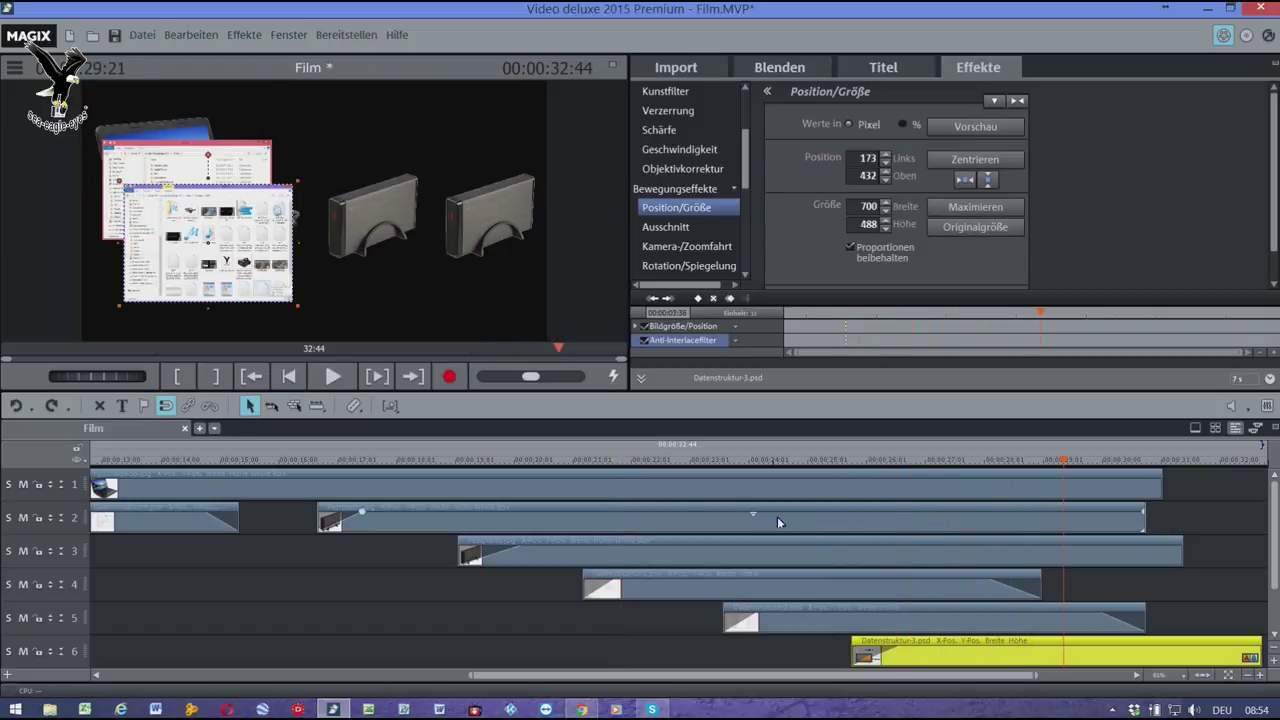
- Select the Datenstruktur-2.psd and Datenstruktur-3.psd clips together and set a size/position keyframe at 29:21
click(1045, 633)
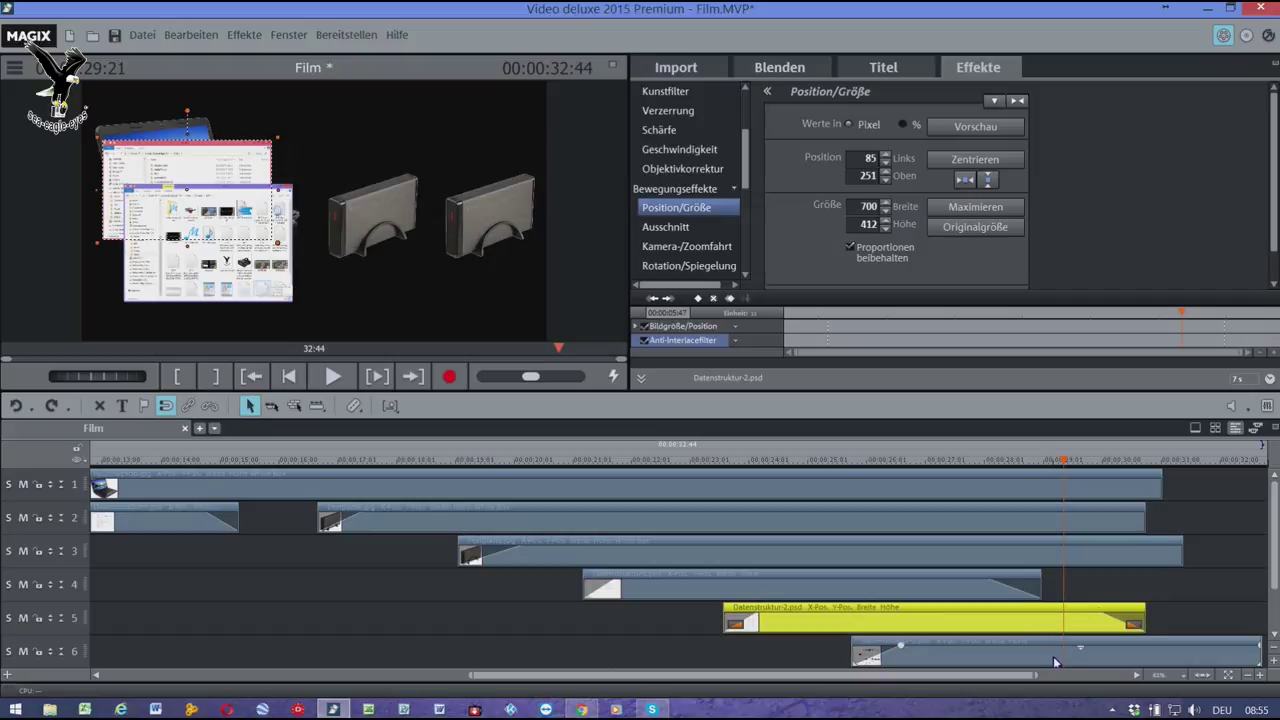
click(1055, 662)
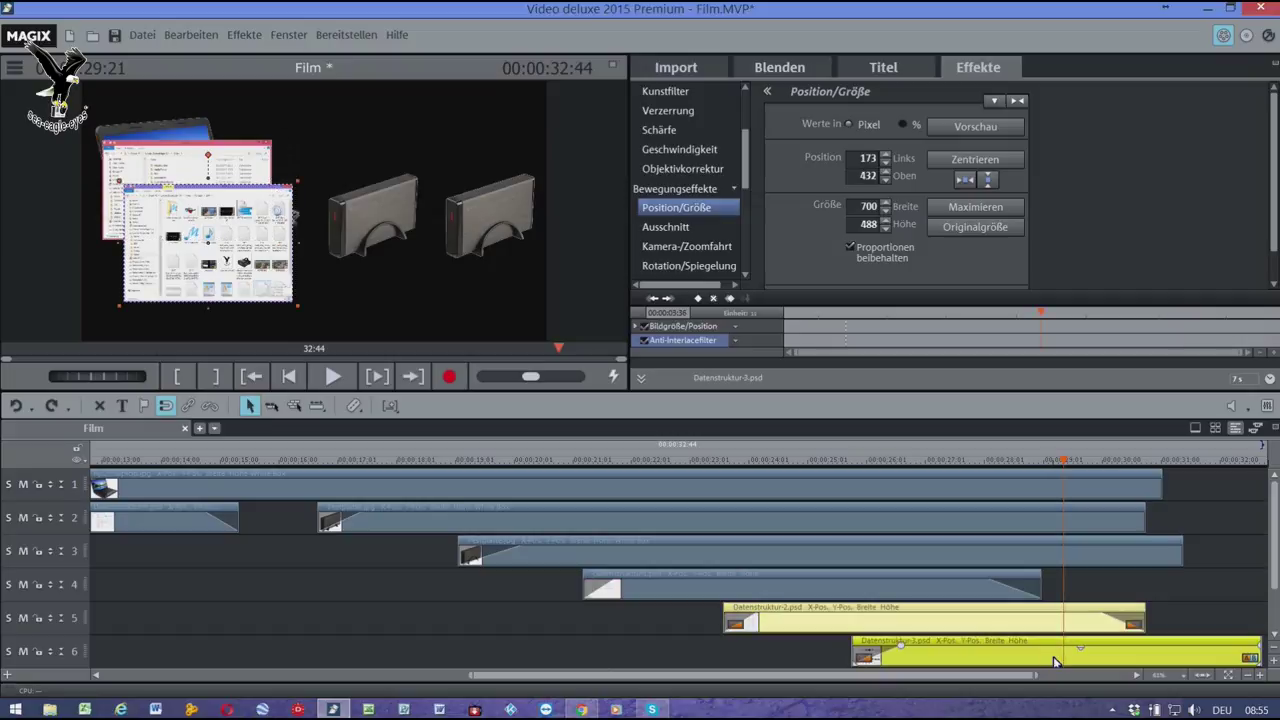
click(700, 300)
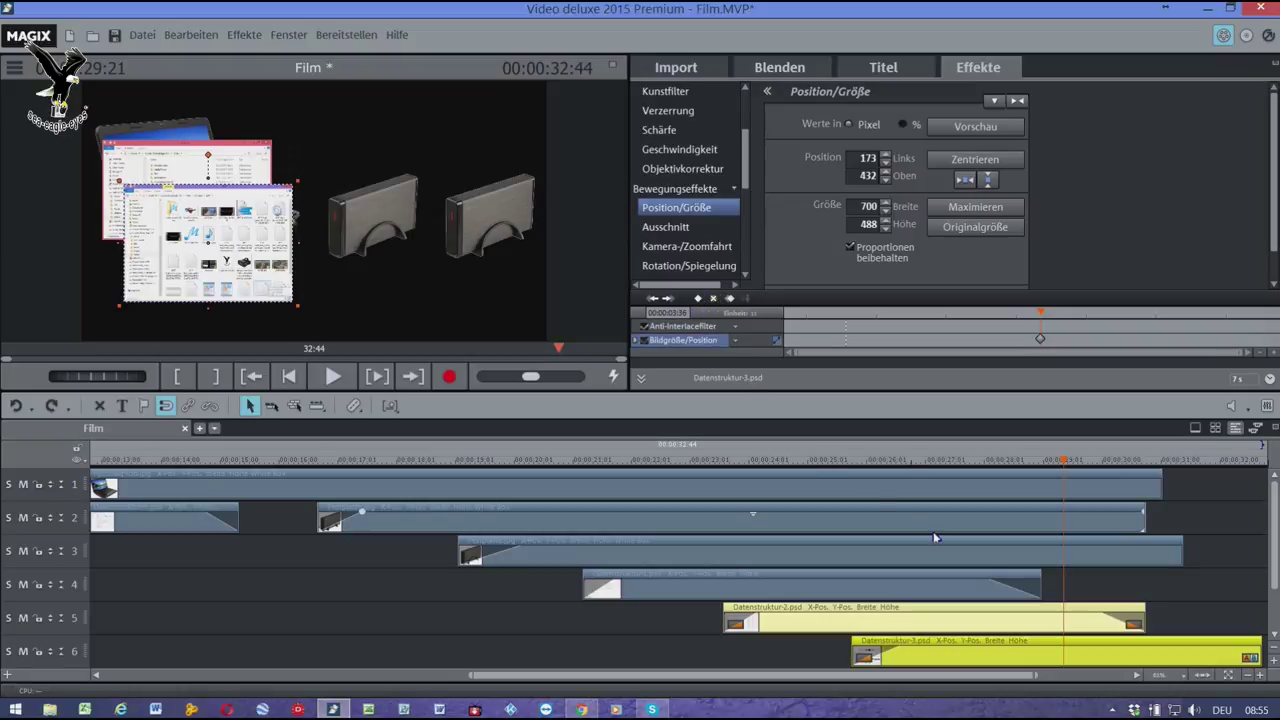
- Add a size/position keyframe to Datenstruktur-2.psd at 29:21 and move its image to about 103 px left, 83 px top
click(1053, 626)
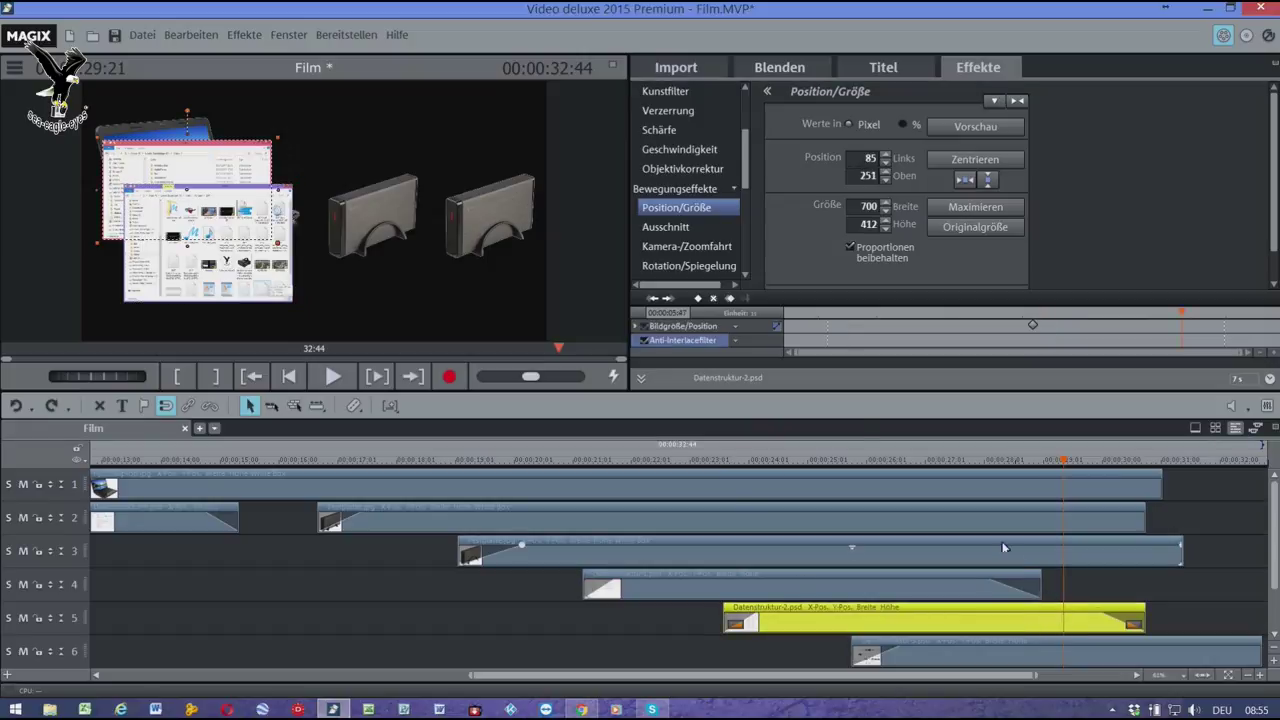
click(698, 299)
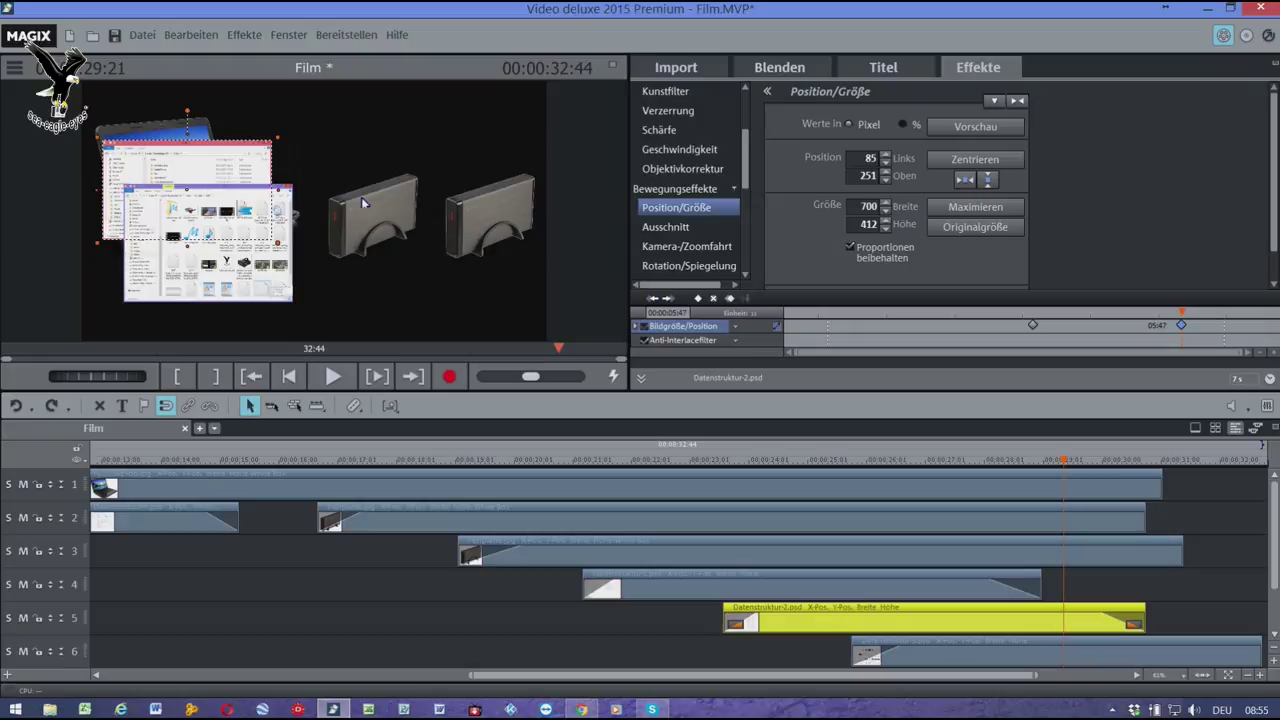
drag(183, 170, 187, 133)
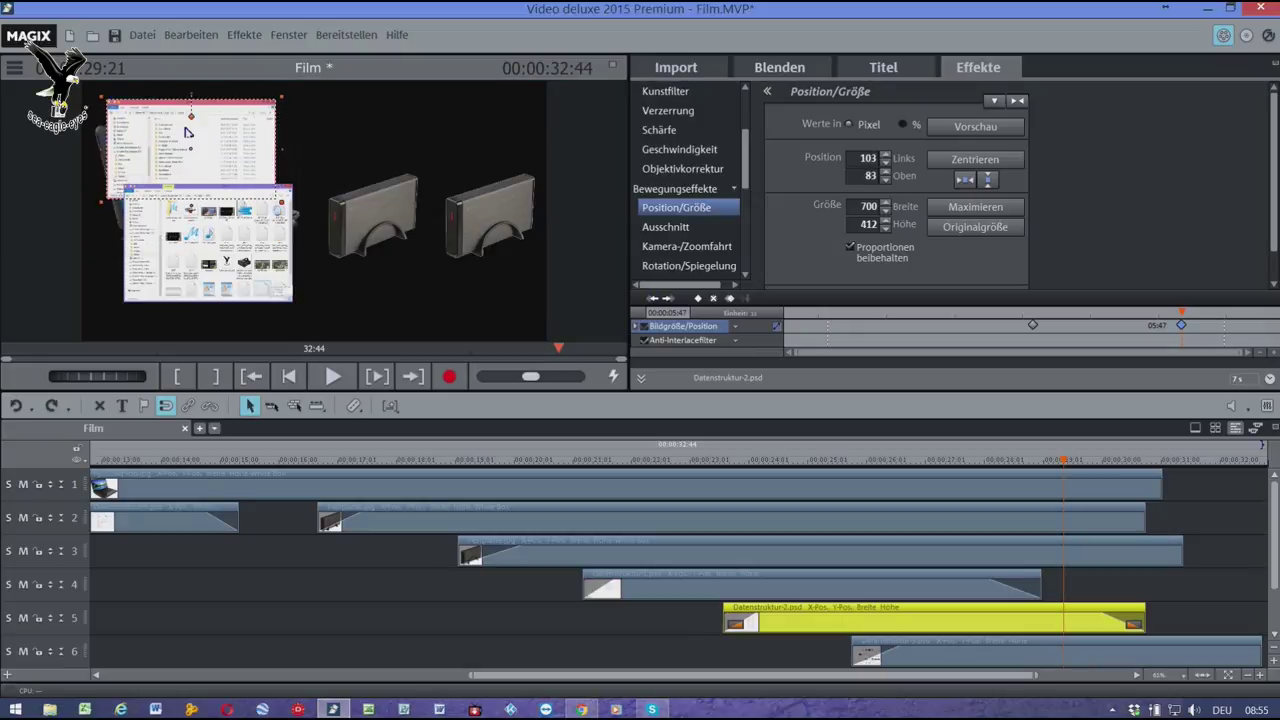
- Move the Datenstruktur-3.psd image at 29:21 to about 186 px left, 230 px top and play the film from about 23:34
click(1029, 656)
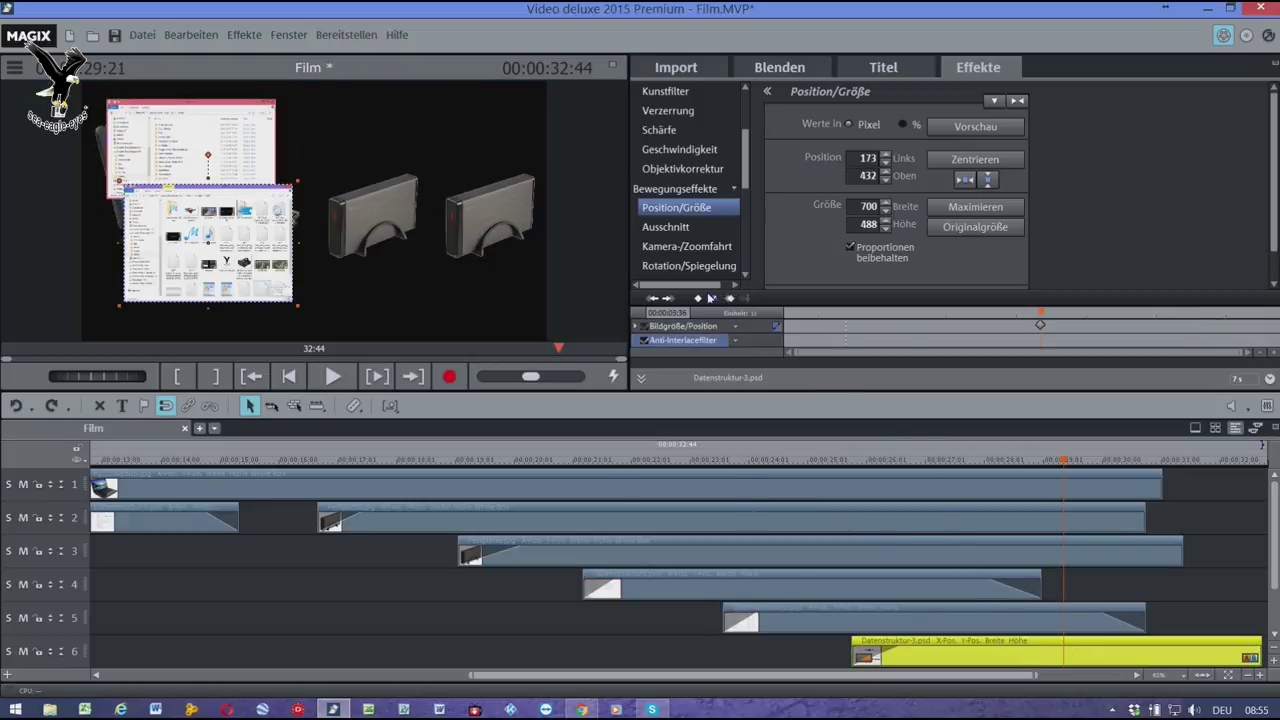
drag(240, 262, 230, 212)
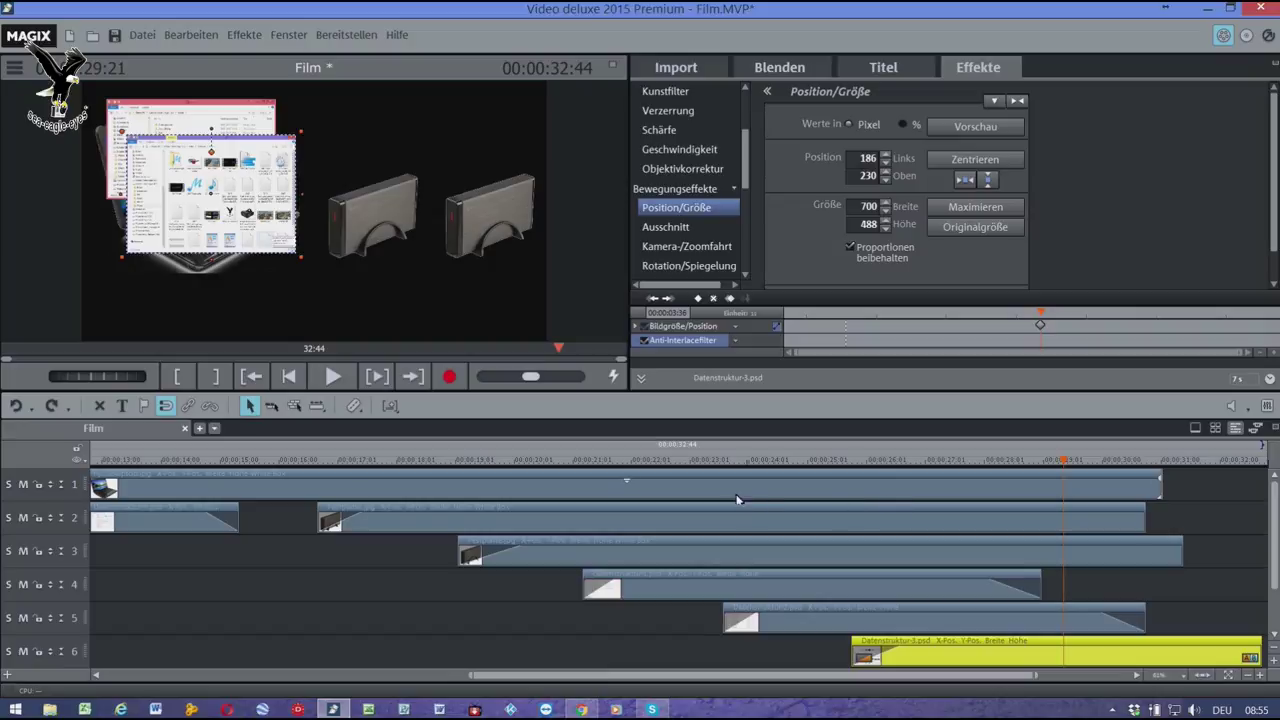
click(720, 462)
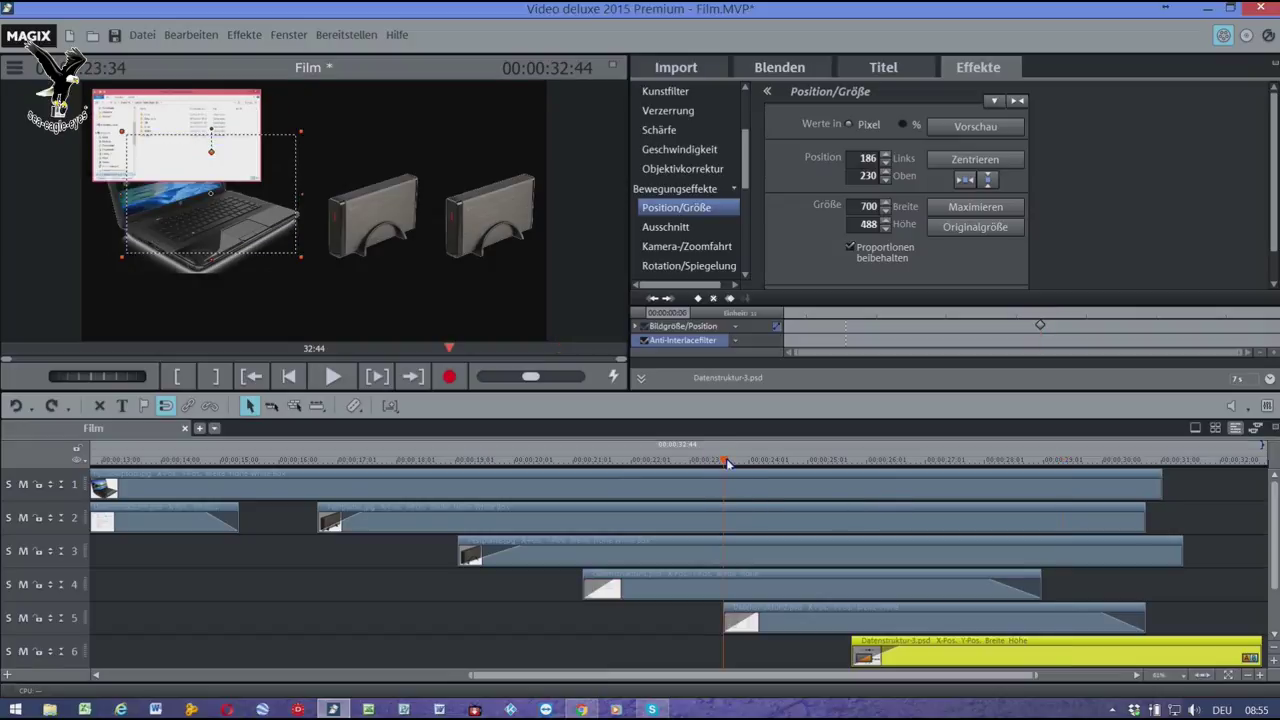
key(space)
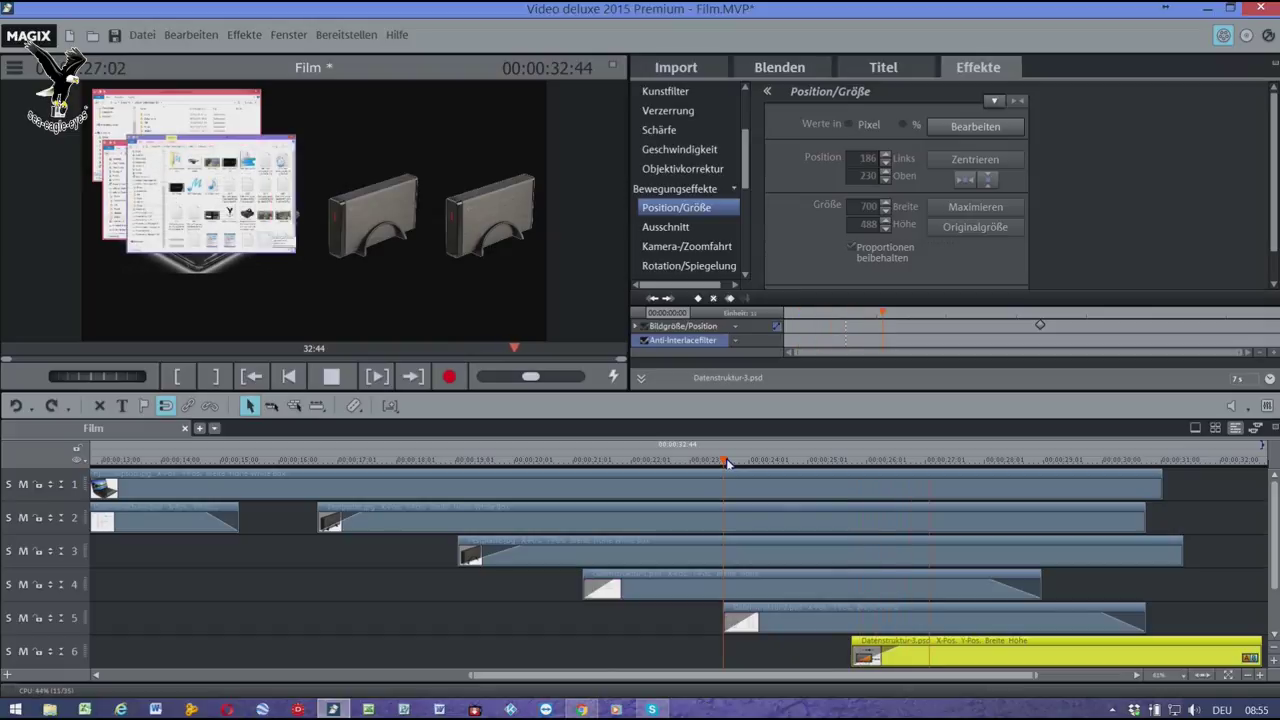
- Move the Datenstruktur-3.psd image at 27:14 to about 222 px left, 416 px top and play the film from about 22:21
click(992, 655)
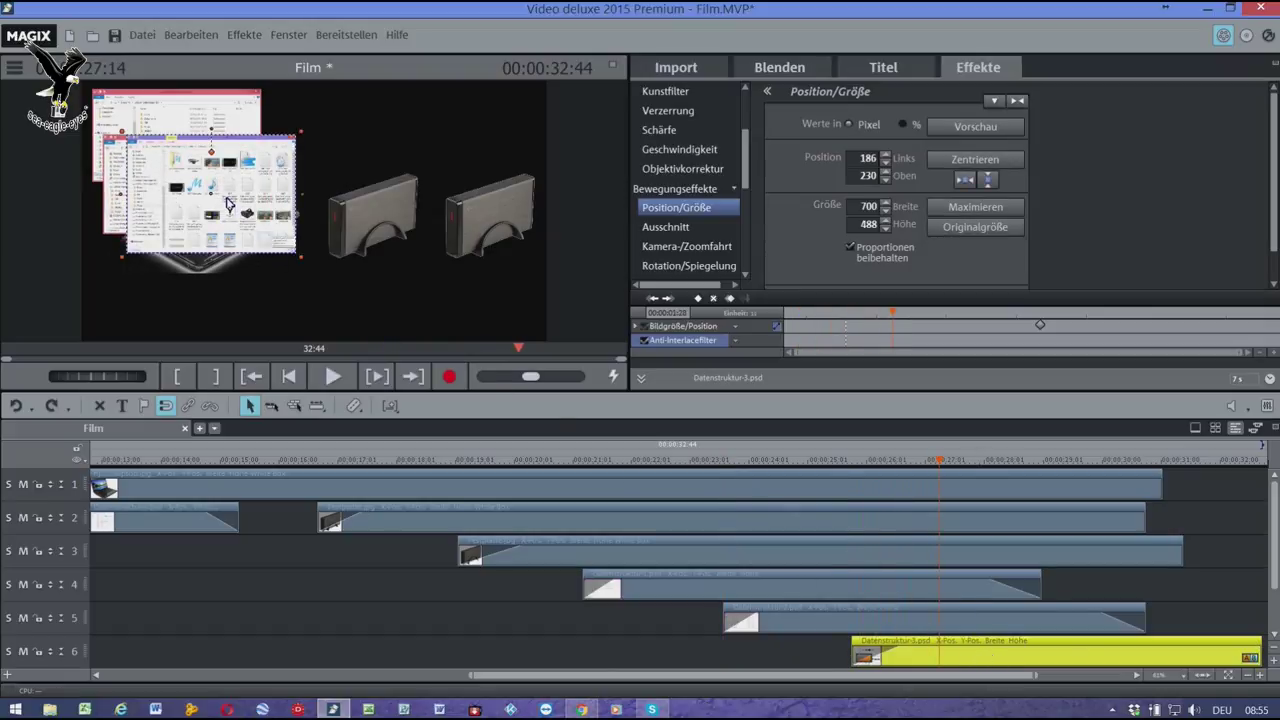
drag(228, 203, 237, 244)
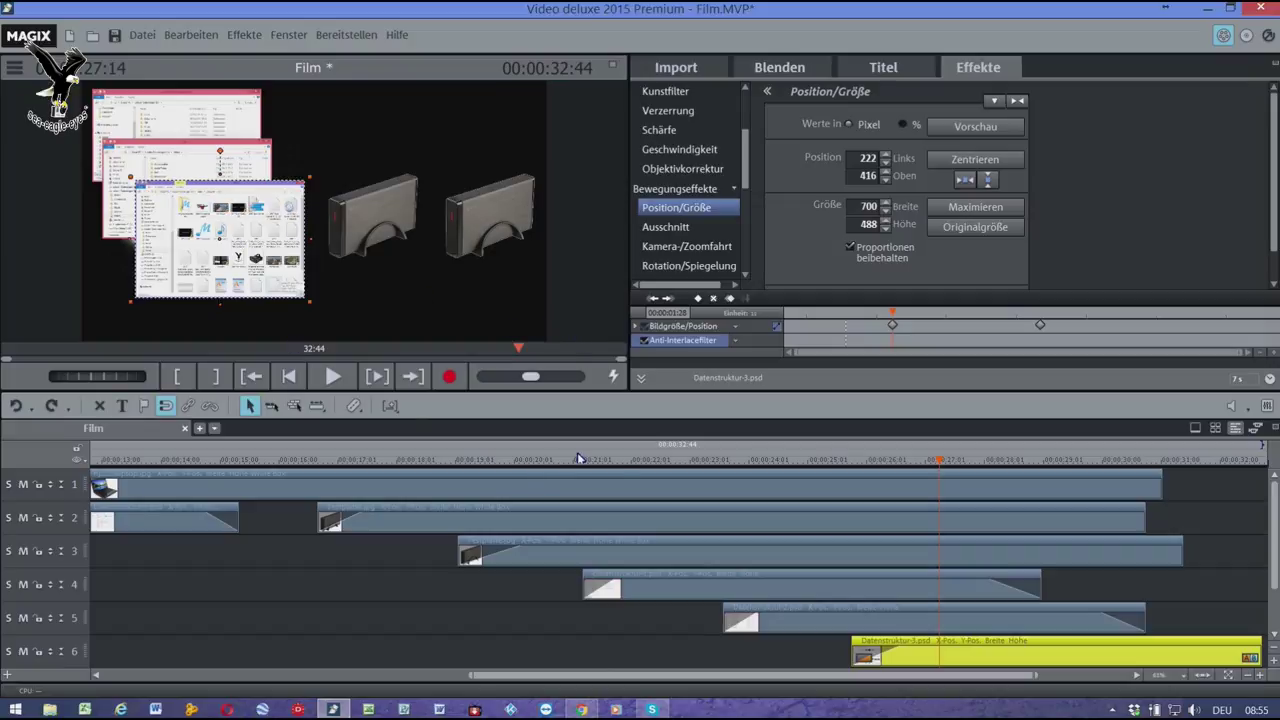
click(652, 465)
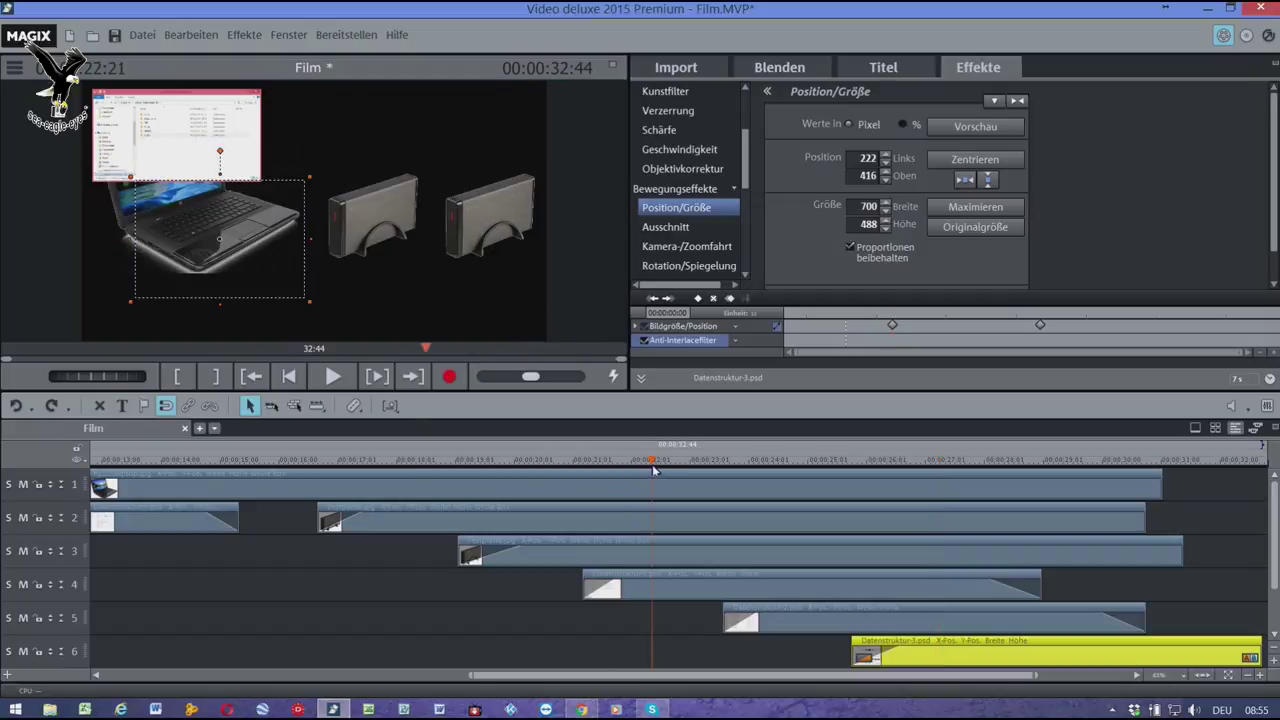
key(space)
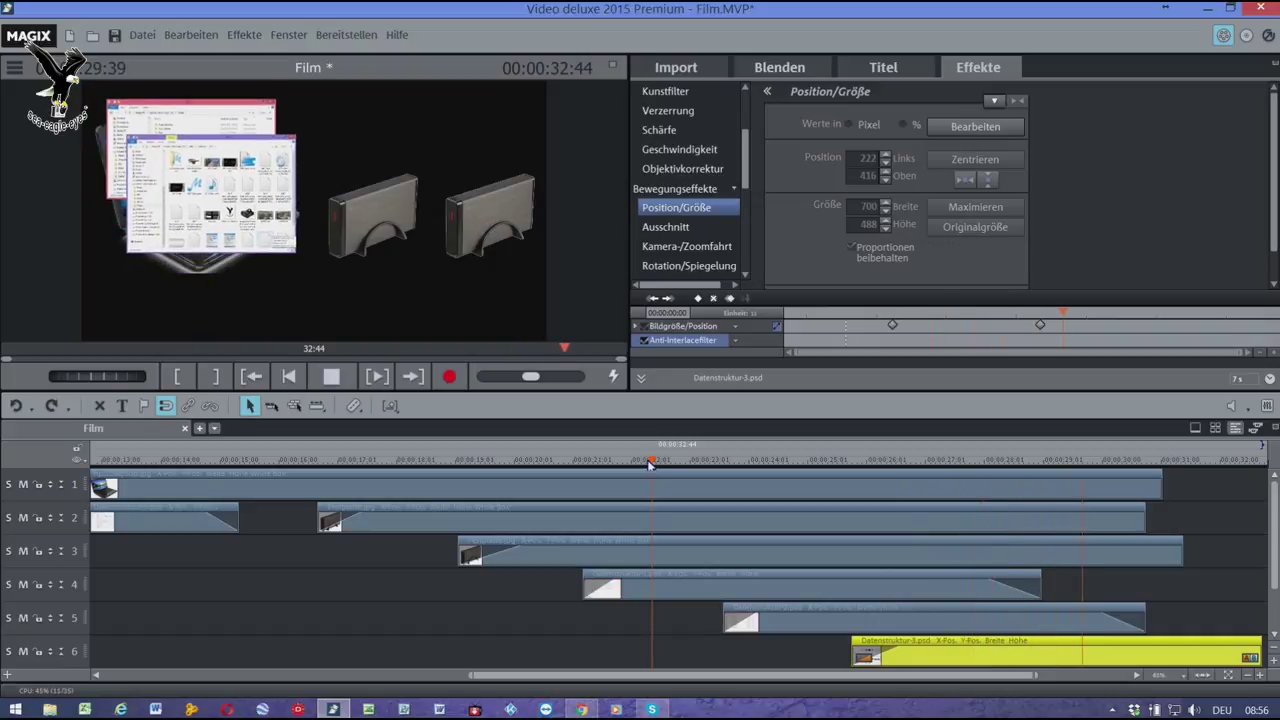
- Play the film on to 30:48 and add a size/position keyframe to Datenstruktur-3.psd there
key(space)
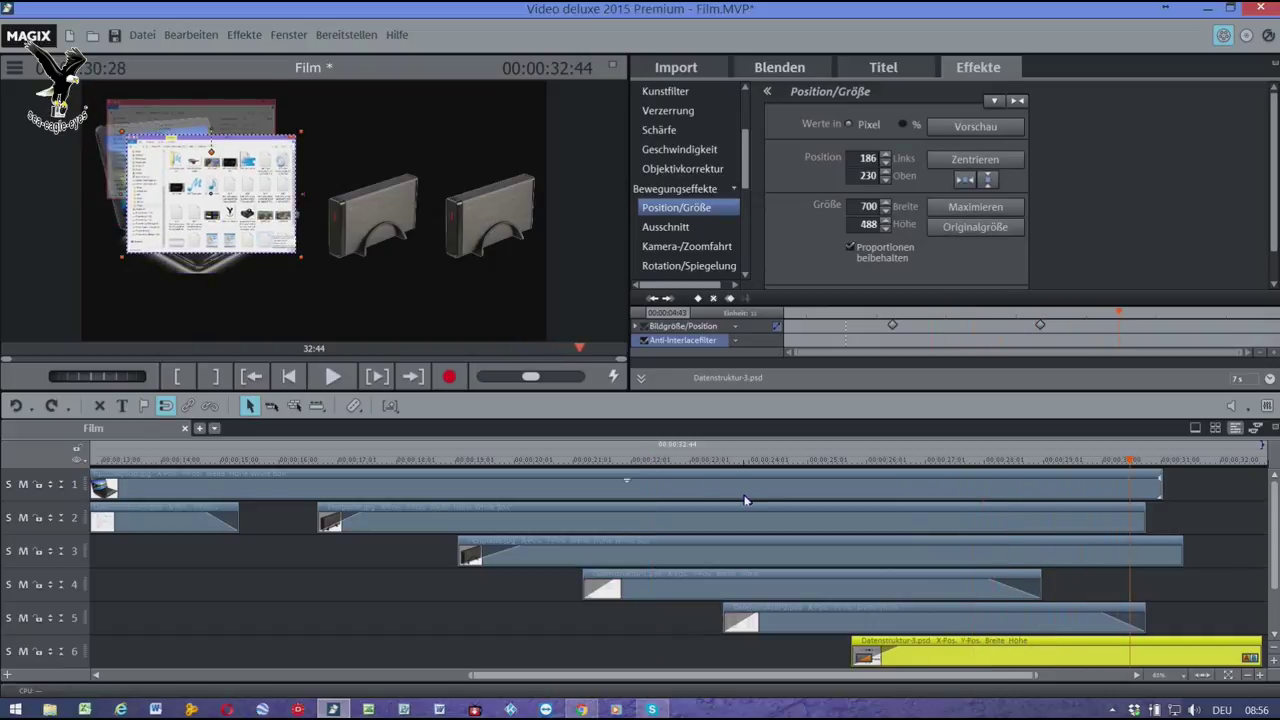
key(space)
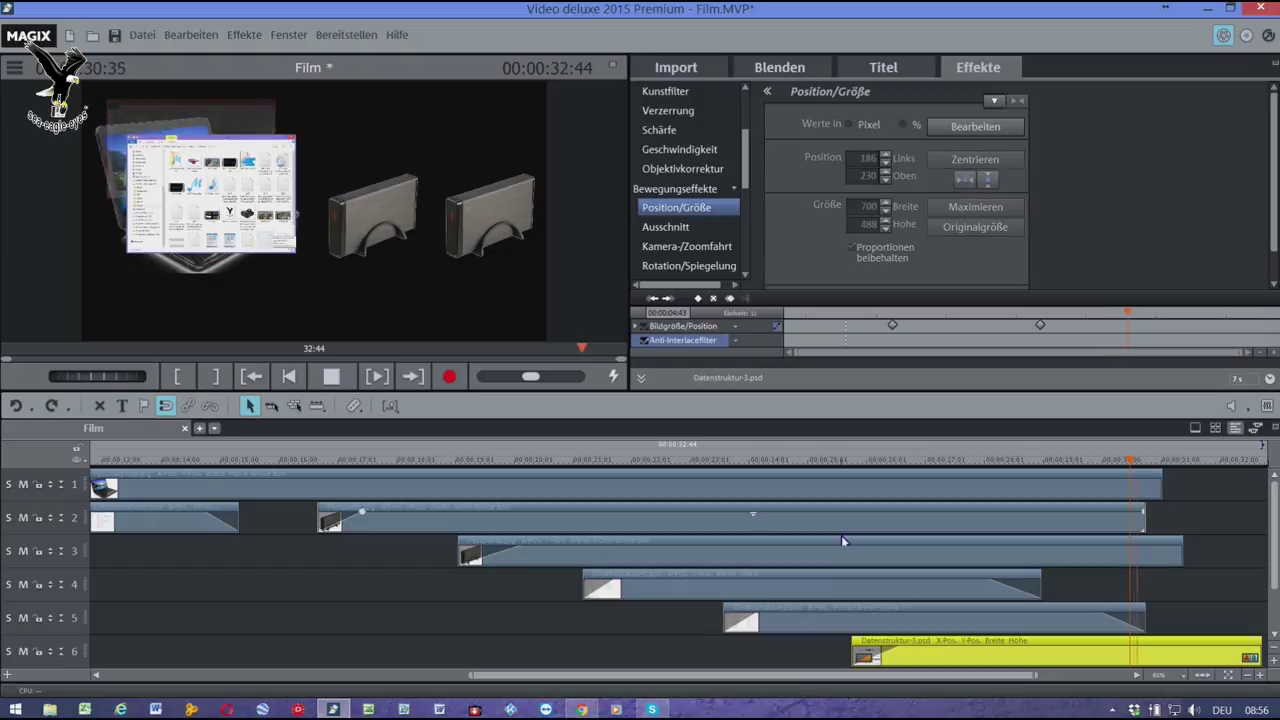
key(space)
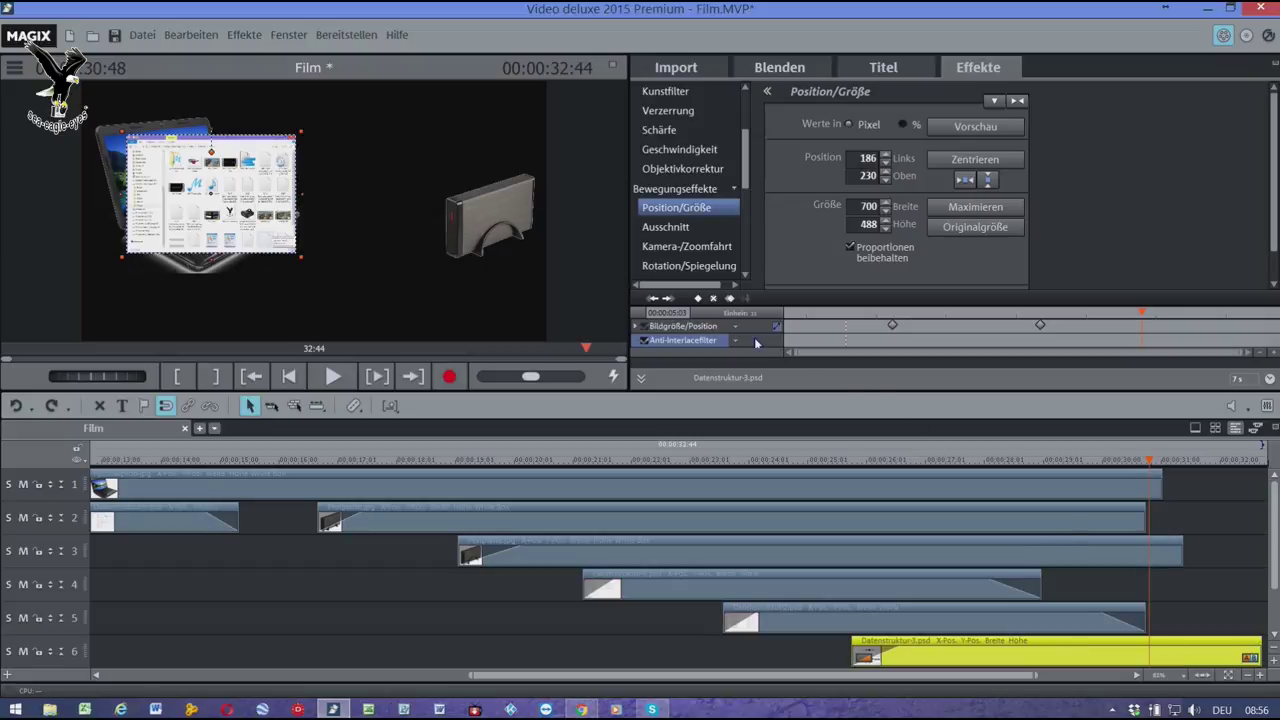
click(698, 298)
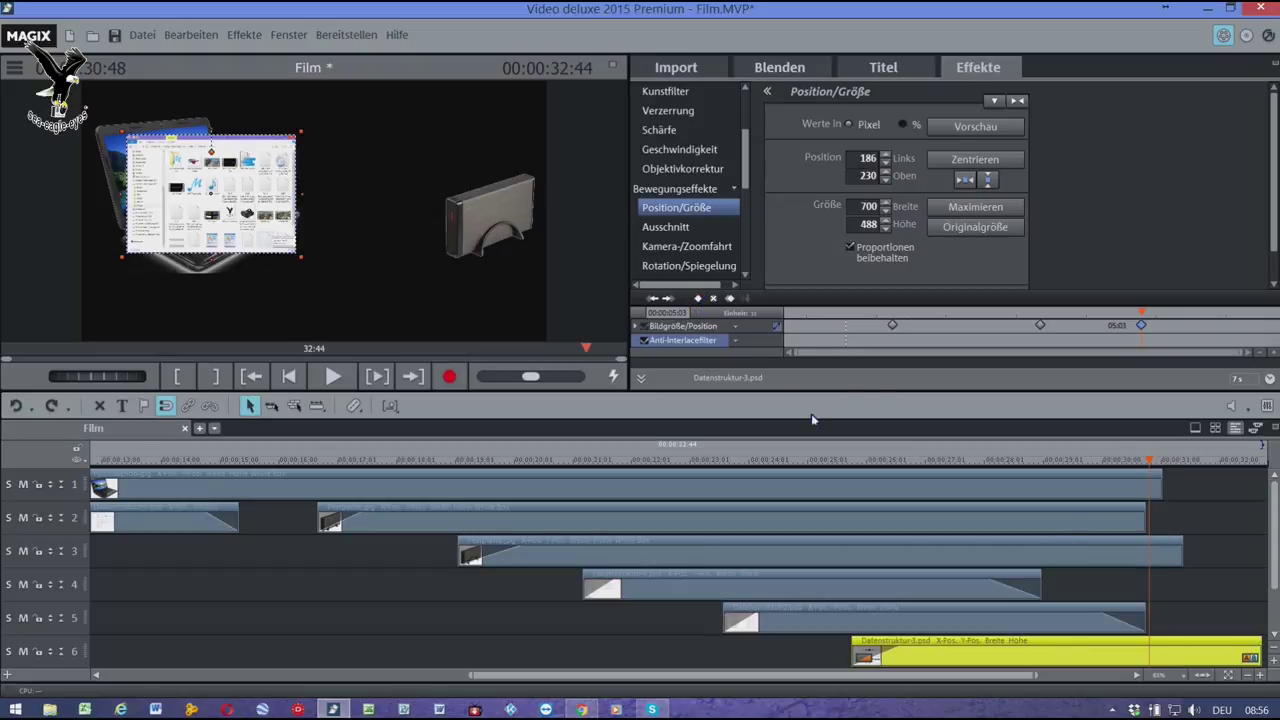
- Lengthen the laptop clip and both hard drive clips on tracks 1 to 3 to 35:46 and play the film from about 31:40
key(space)
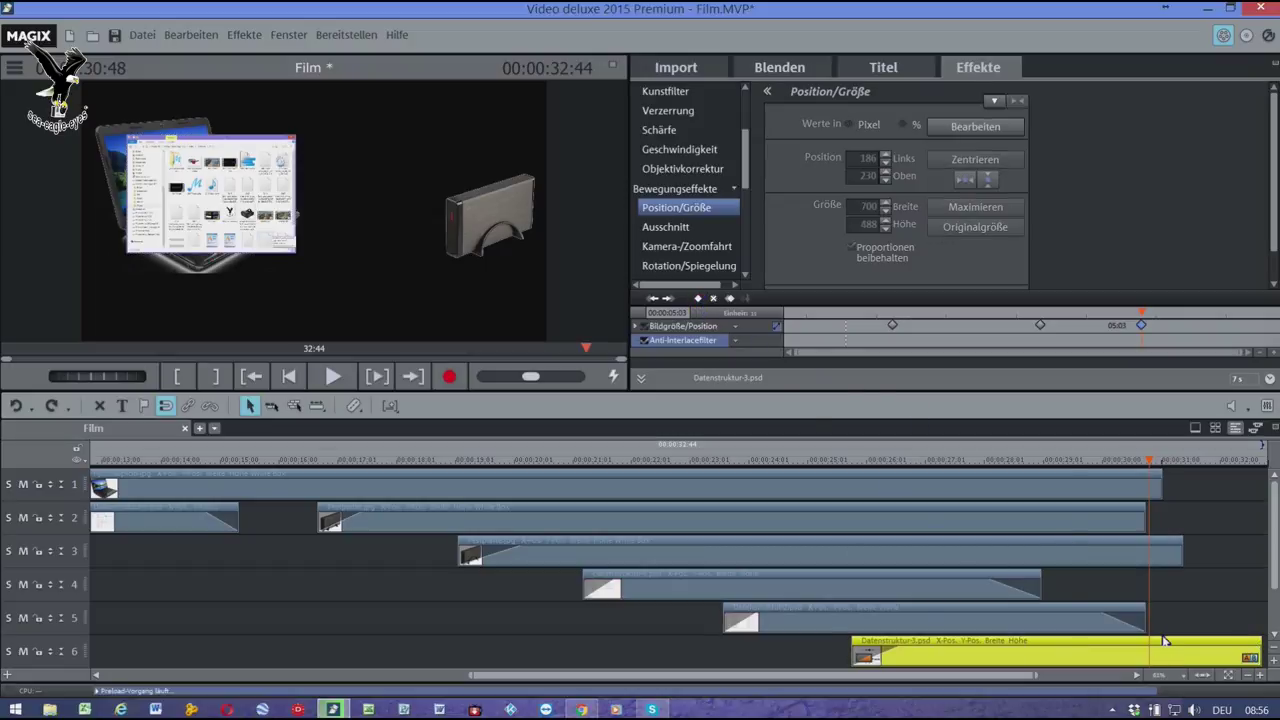
key(space)
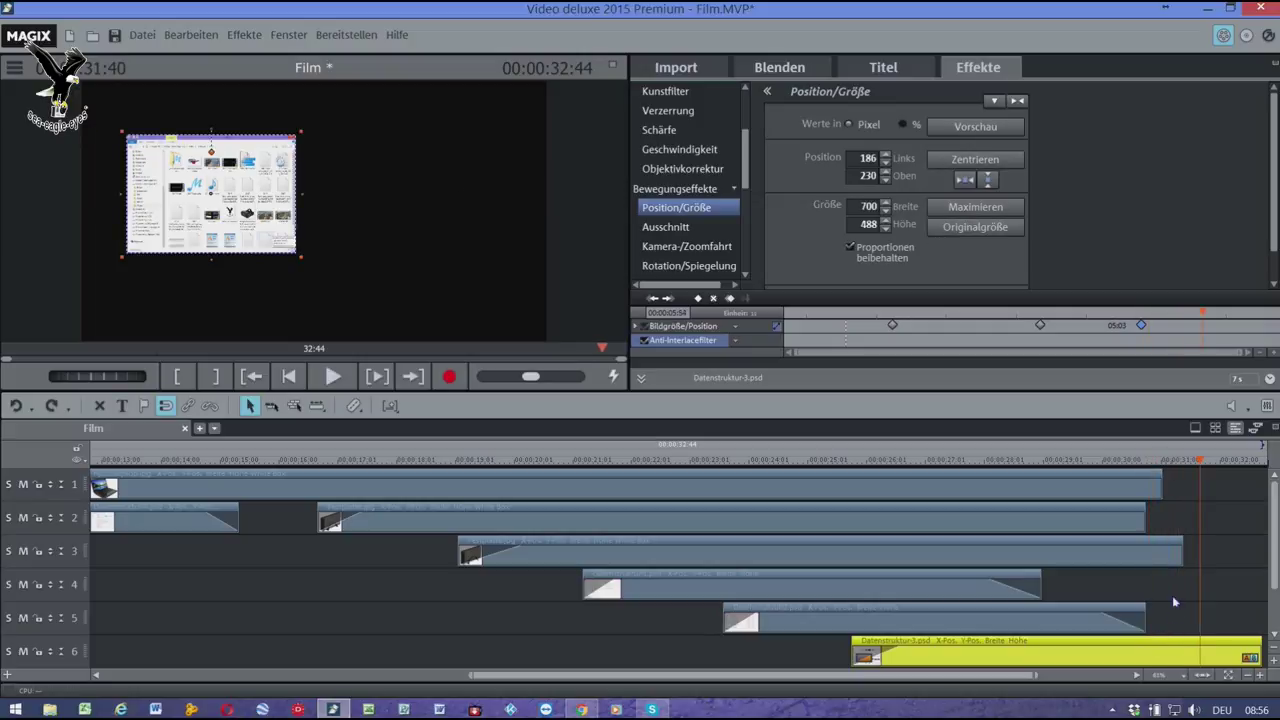
drag(996, 681, 1091, 681)
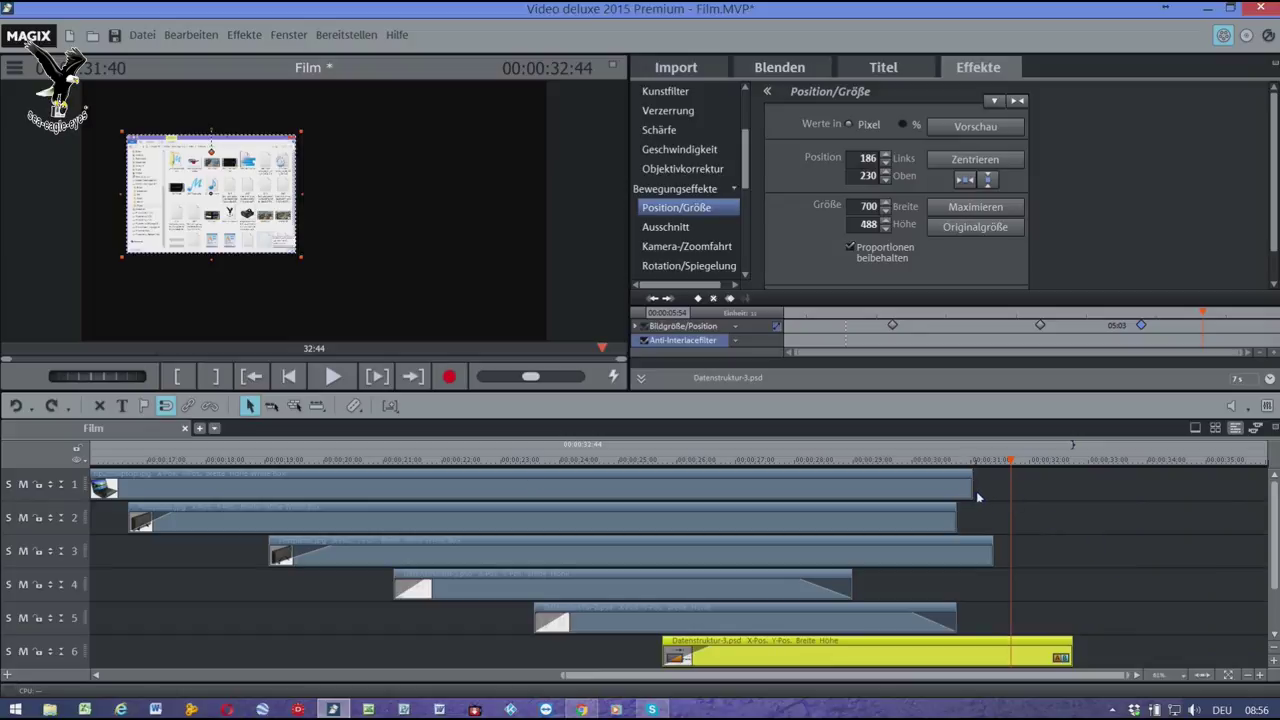
key(ctrl+z)
key(space)
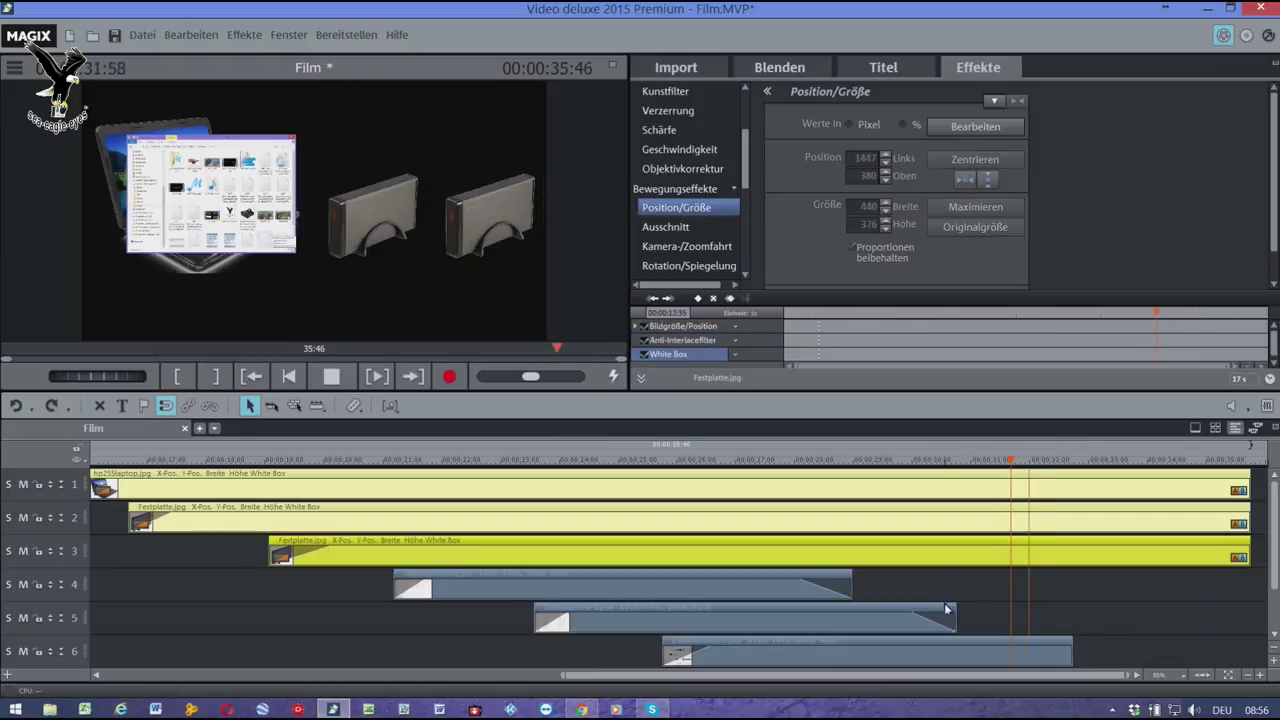
key(space)
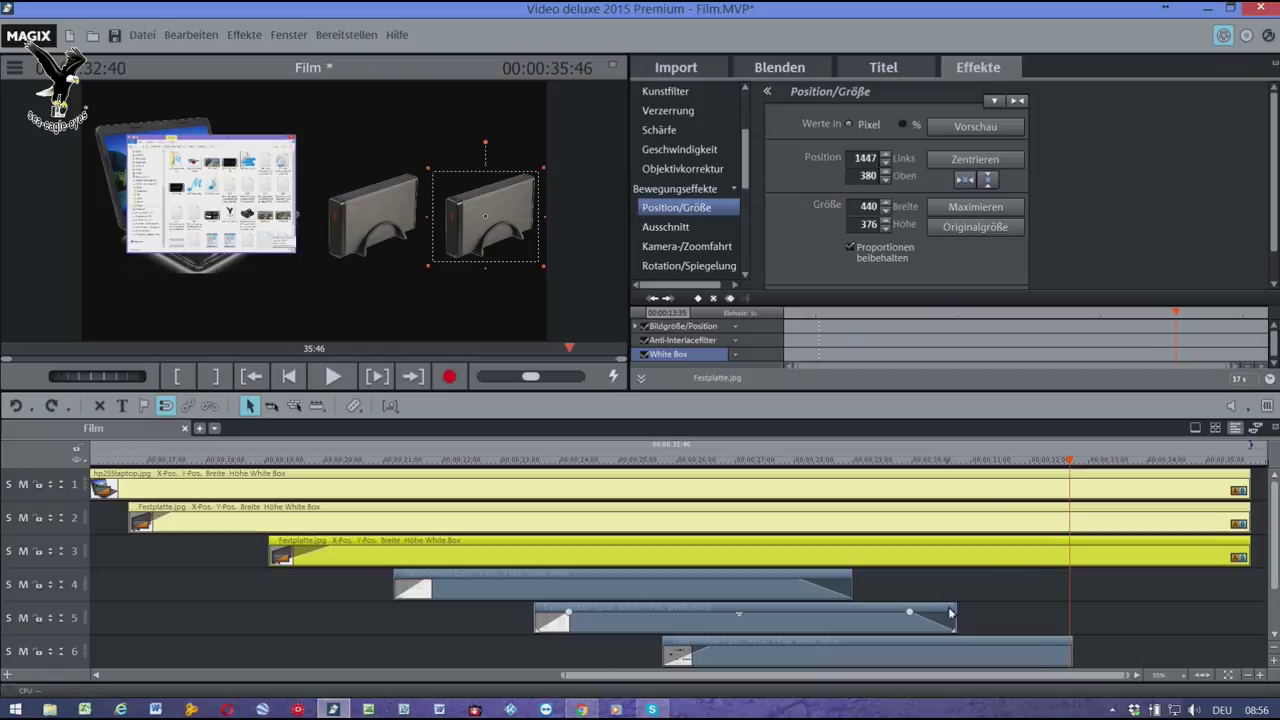
- Add a size/position keyframe to Datenstruktur-3.psd at 31:50 and lengthen its clip to about 10 s
click(1002, 655)
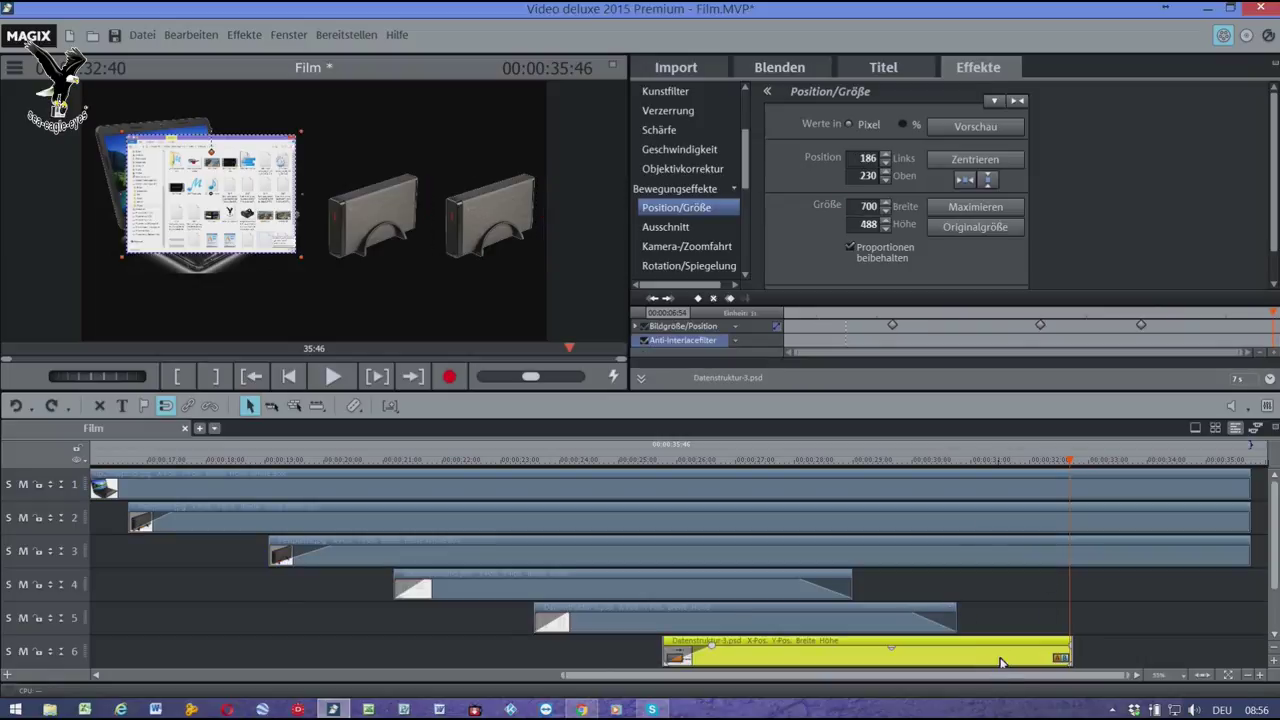
click(1140, 326)
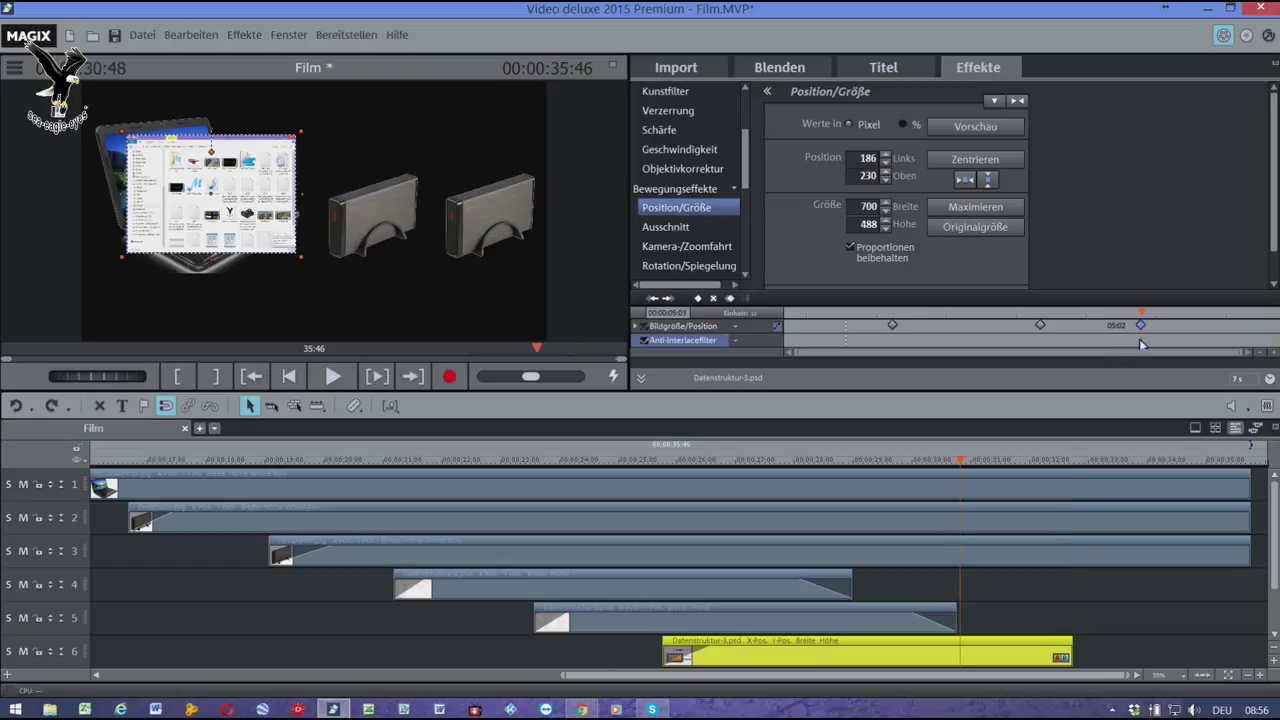
drag(1145, 316, 1215, 316)
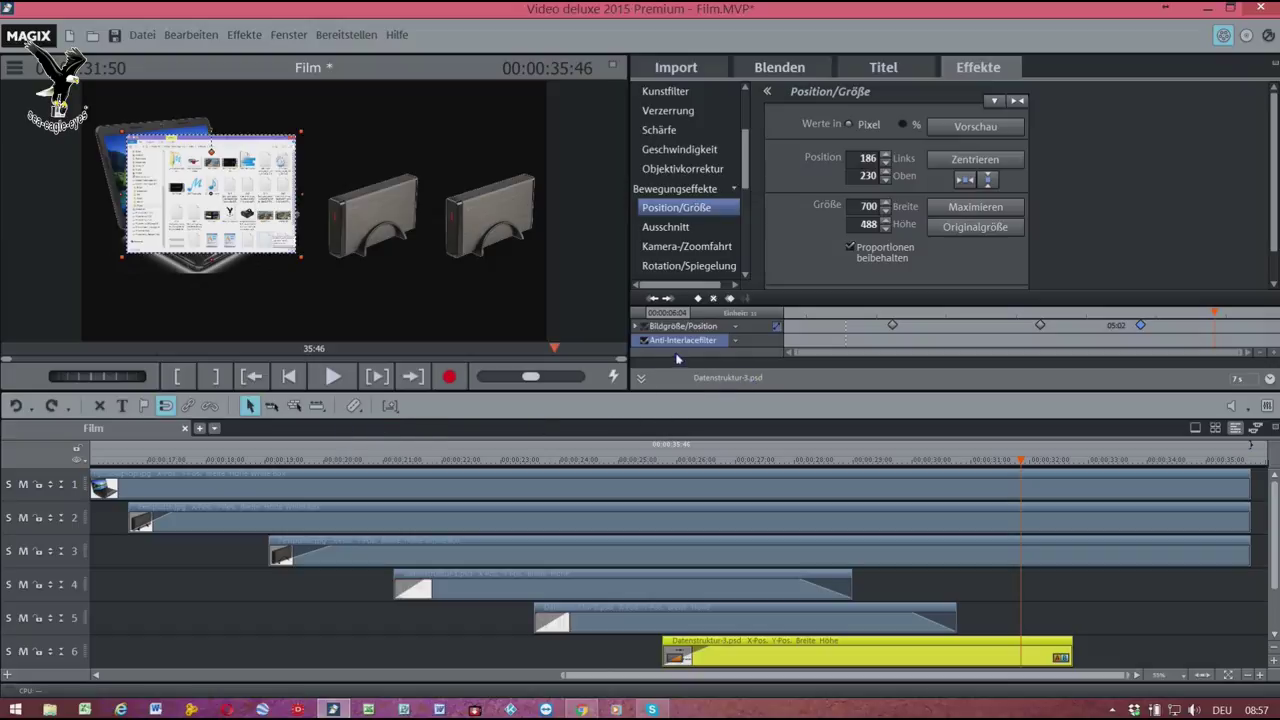
click(698, 299)
drag(1074, 662, 1229, 672)
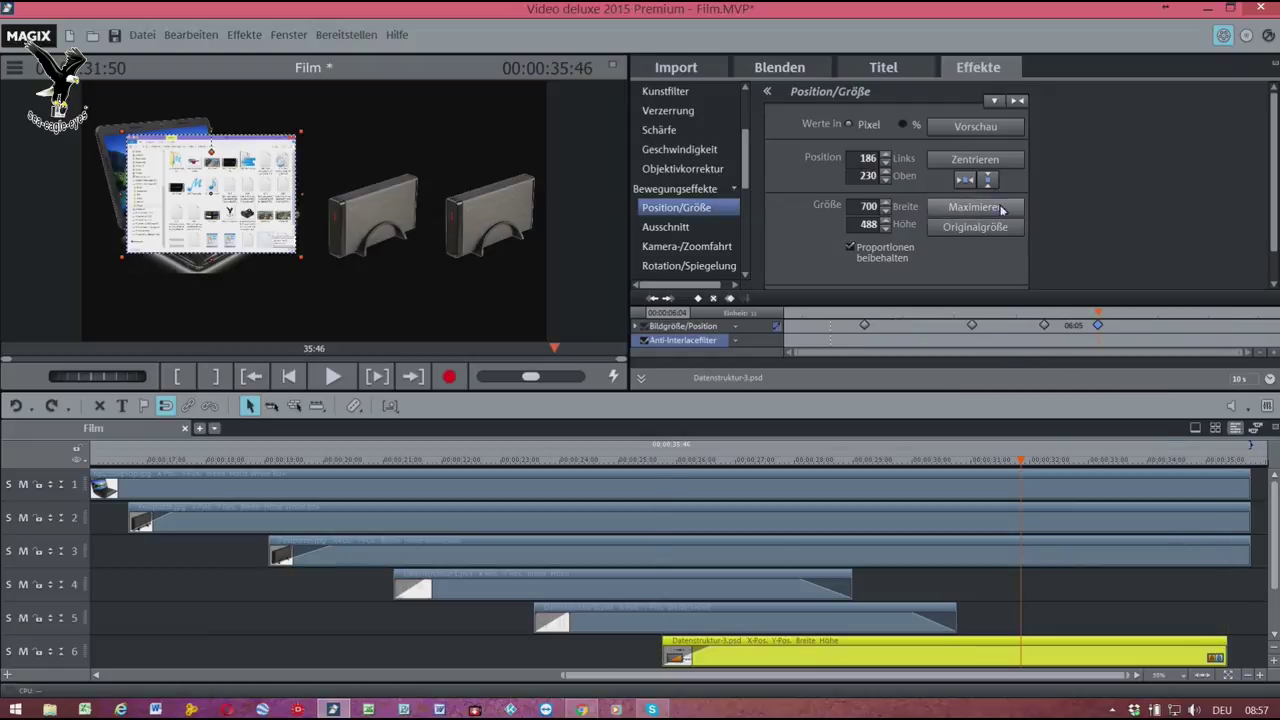
- Move the Datenstruktur-3.psd image at 31:50 to about 91 px left, 73 px top and play the film from about 19:04
drag(230, 200, 210, 163)
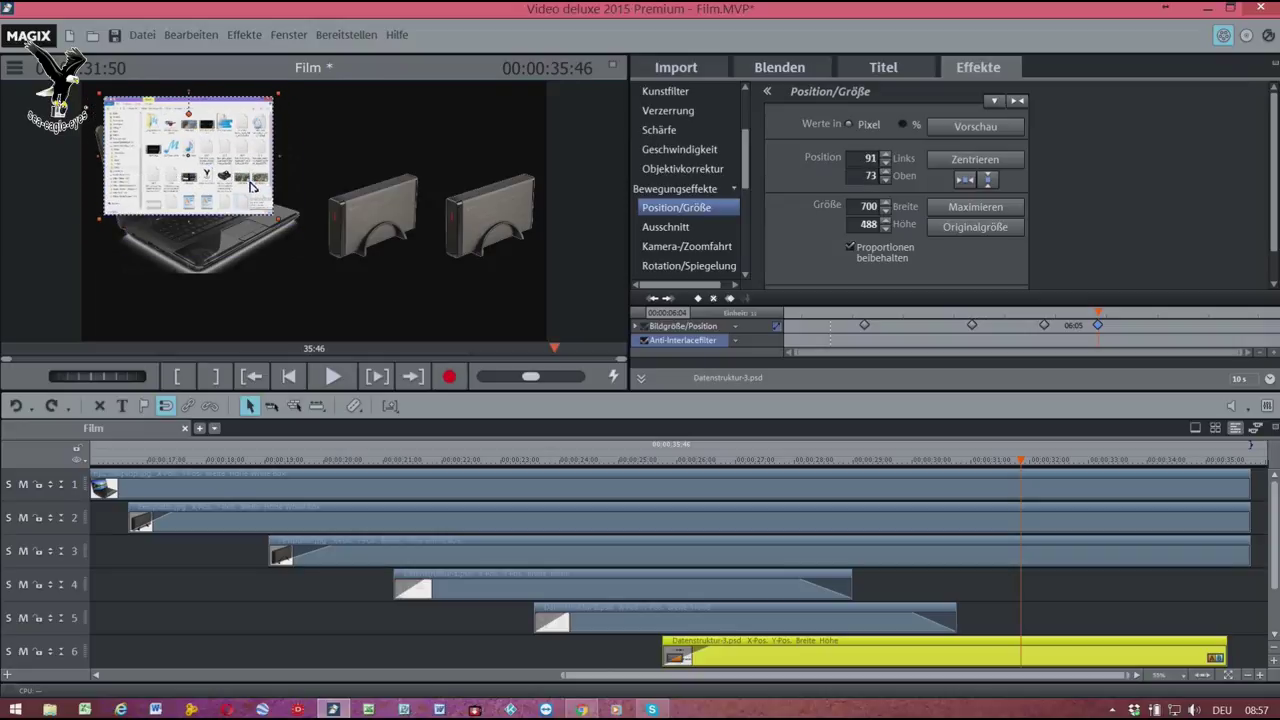
click(953, 131)
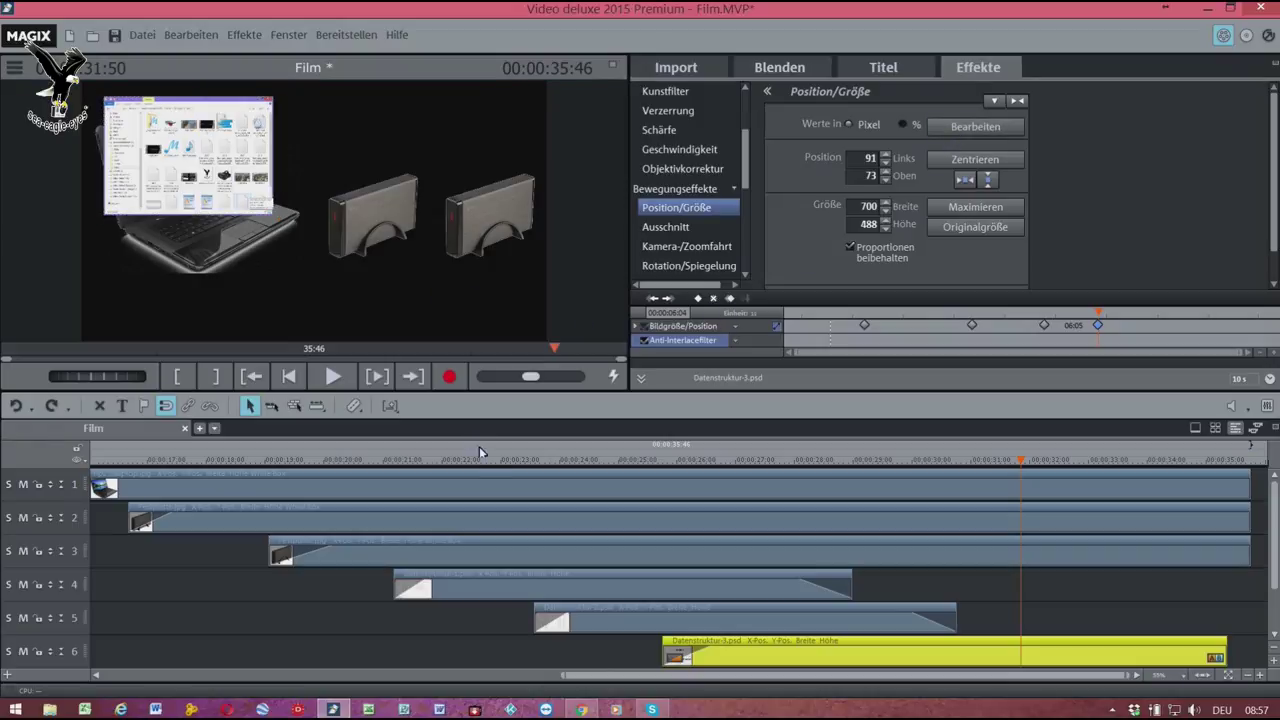
click(270, 461)
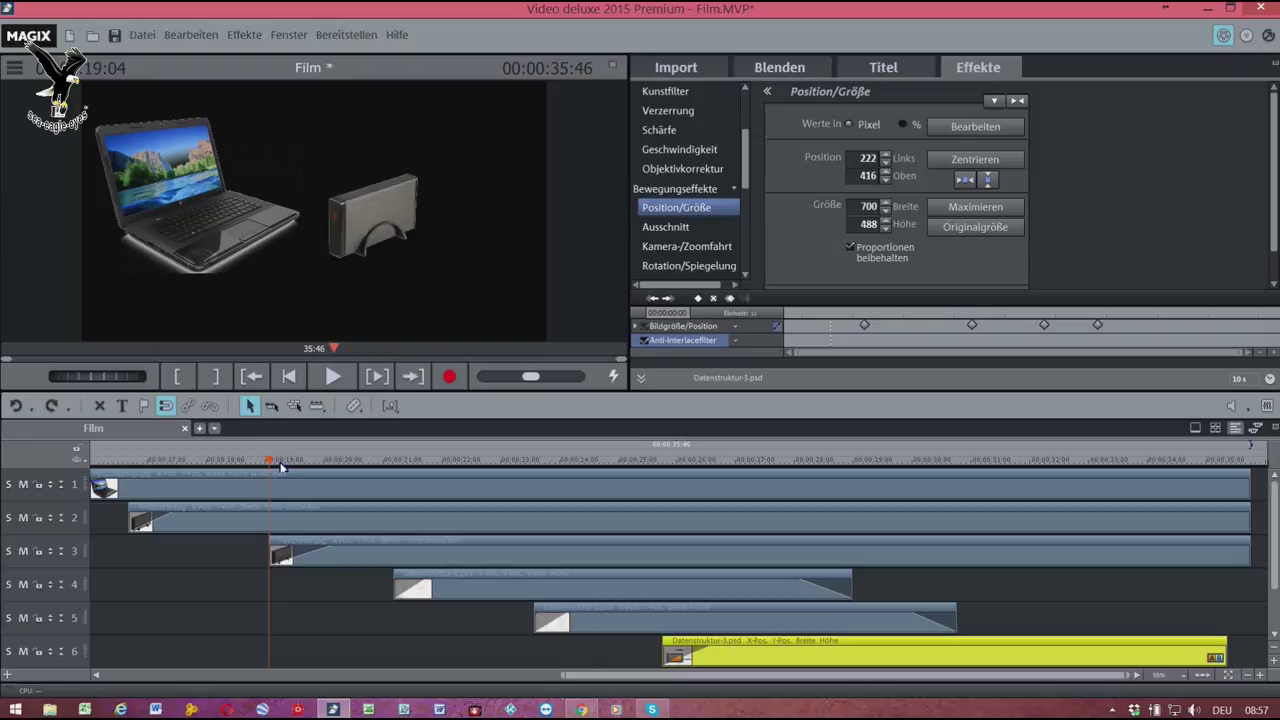
key(space)
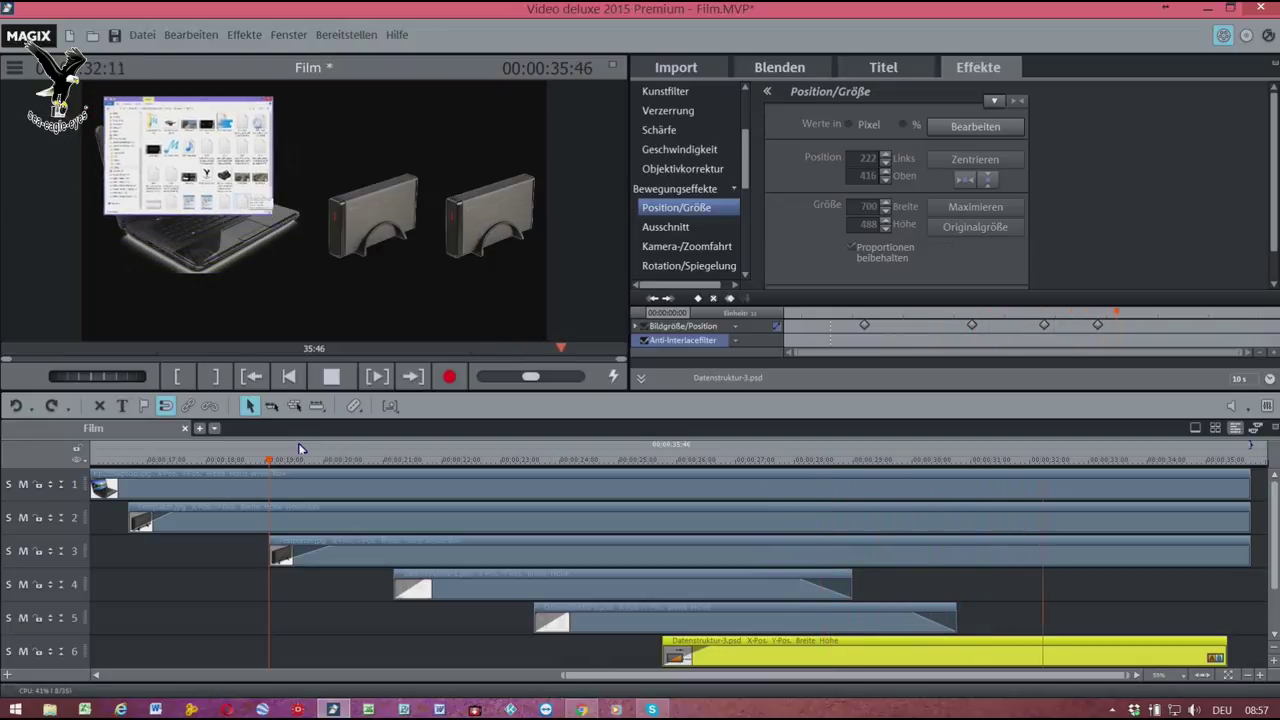
key(space)
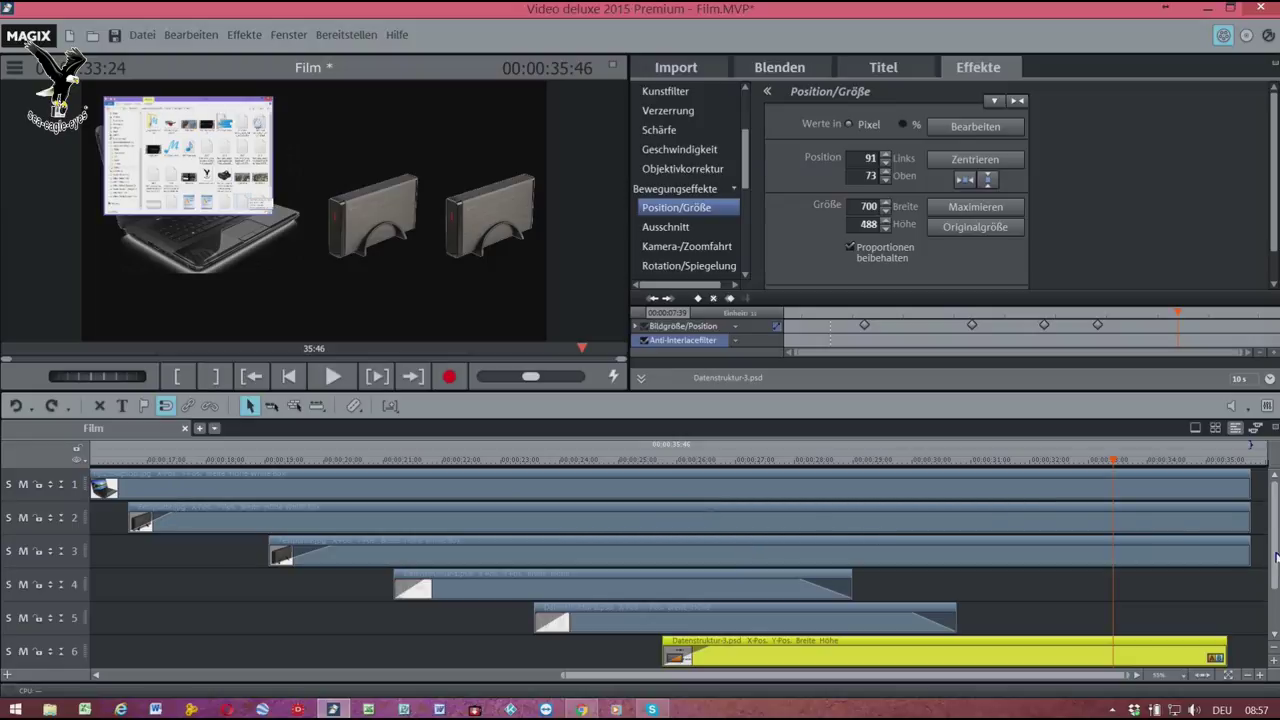
- Insert Datenstruktur-4.psd from the Hardware folder on track 7 at about 33:17 and select its clip
scroll(1276, 556, down, 2)
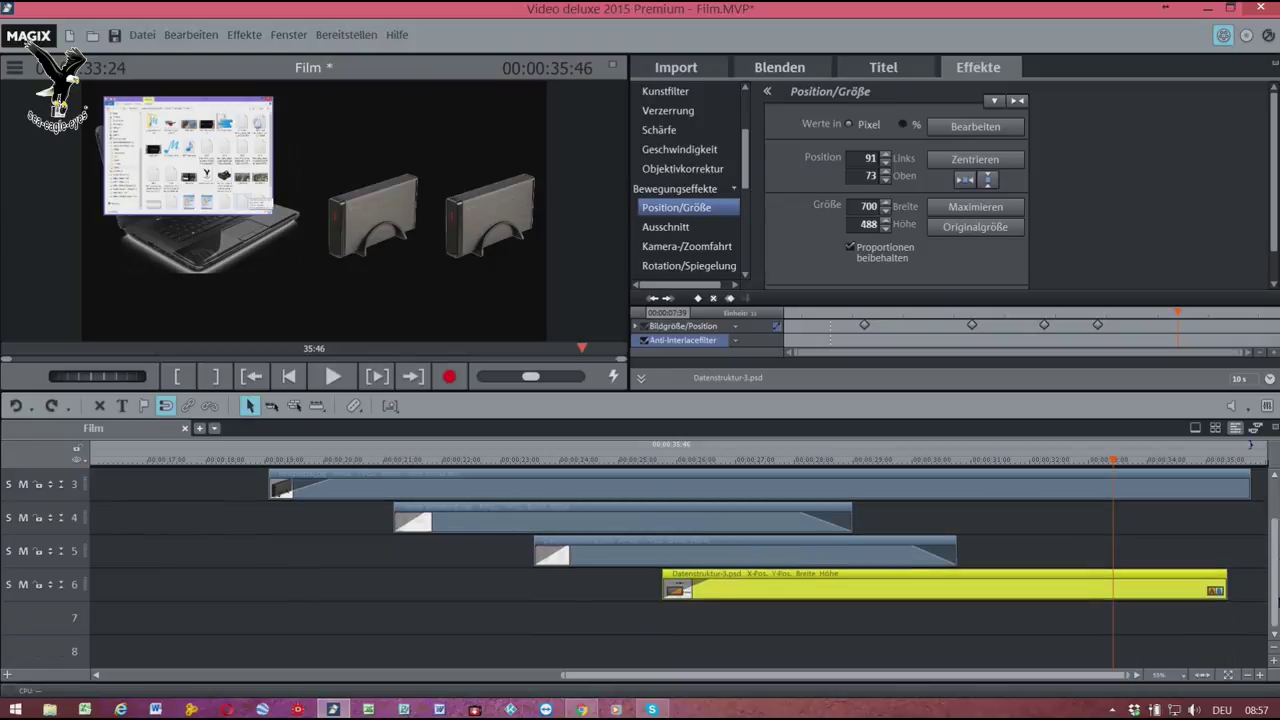
click(674, 78)
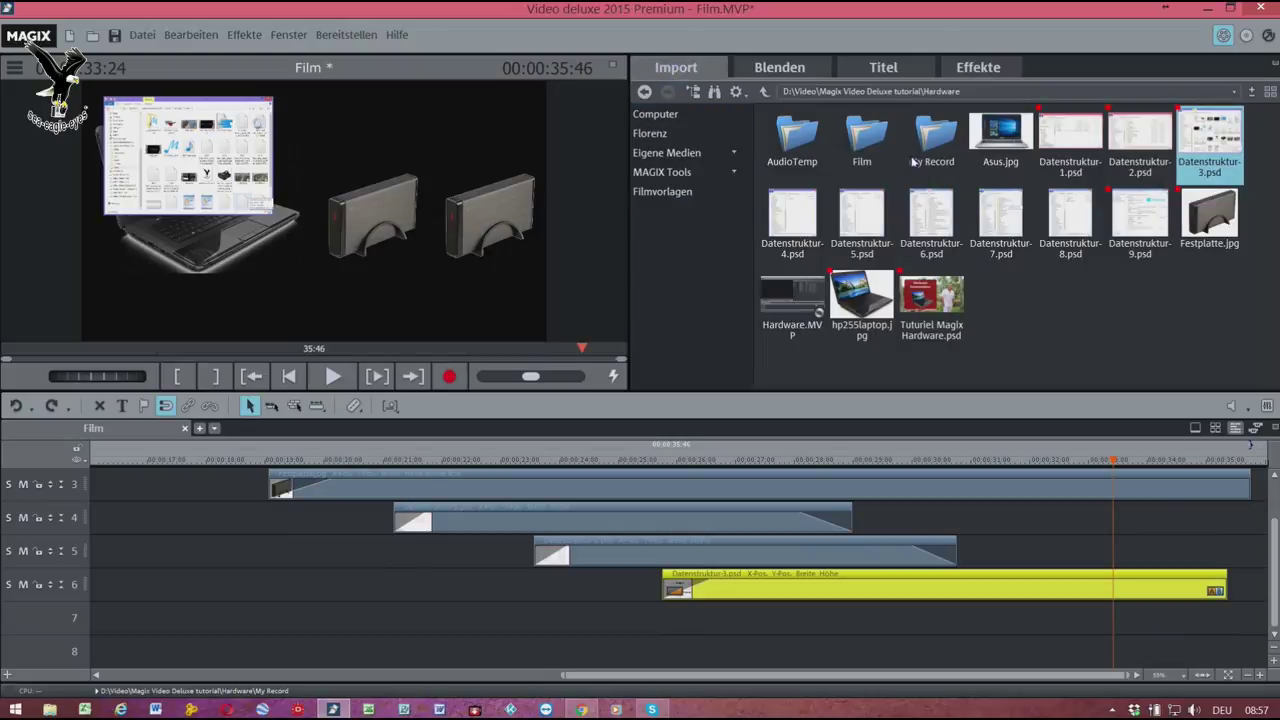
mouse_move(781, 220)
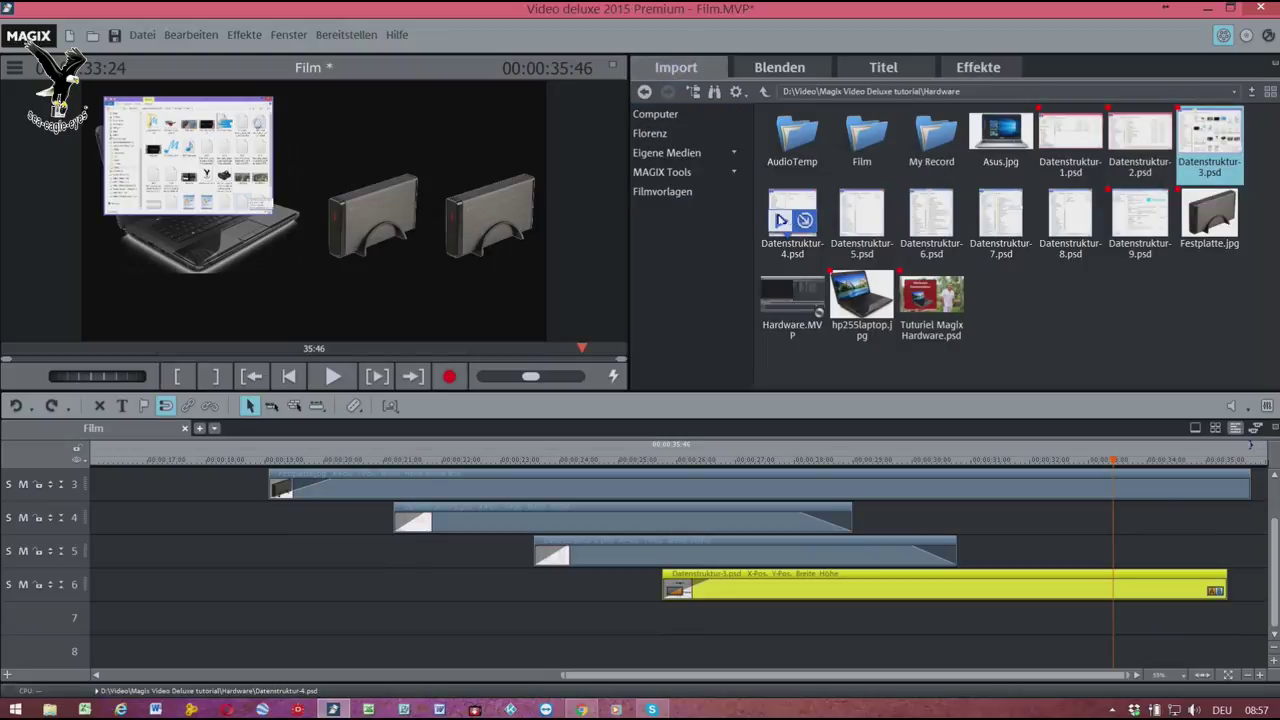
click(781, 220)
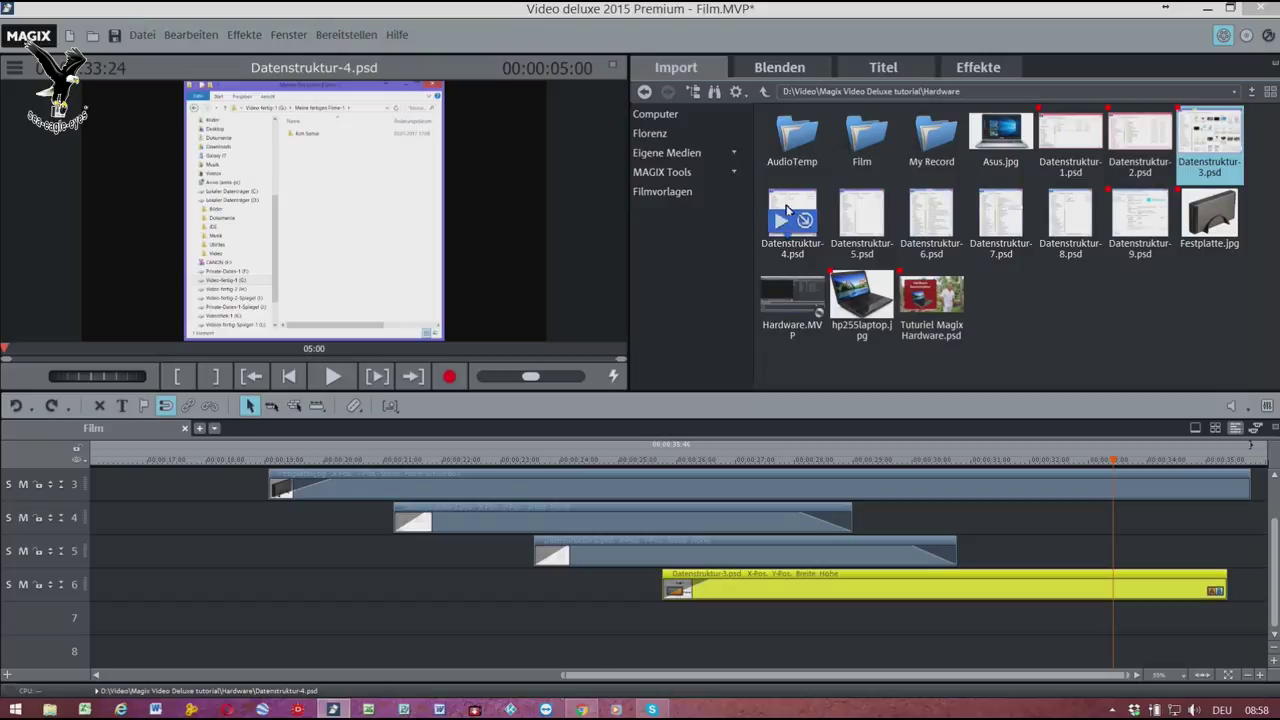
drag(810, 227, 1168, 634)
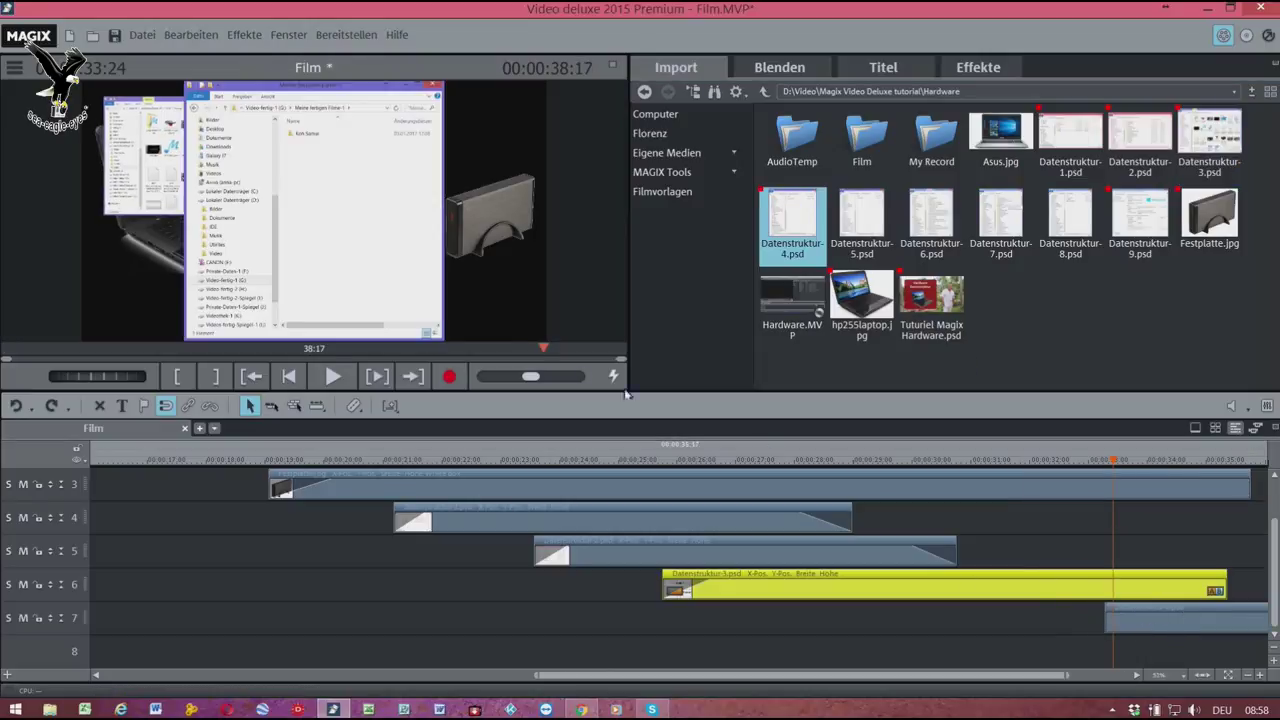
click(1187, 632)
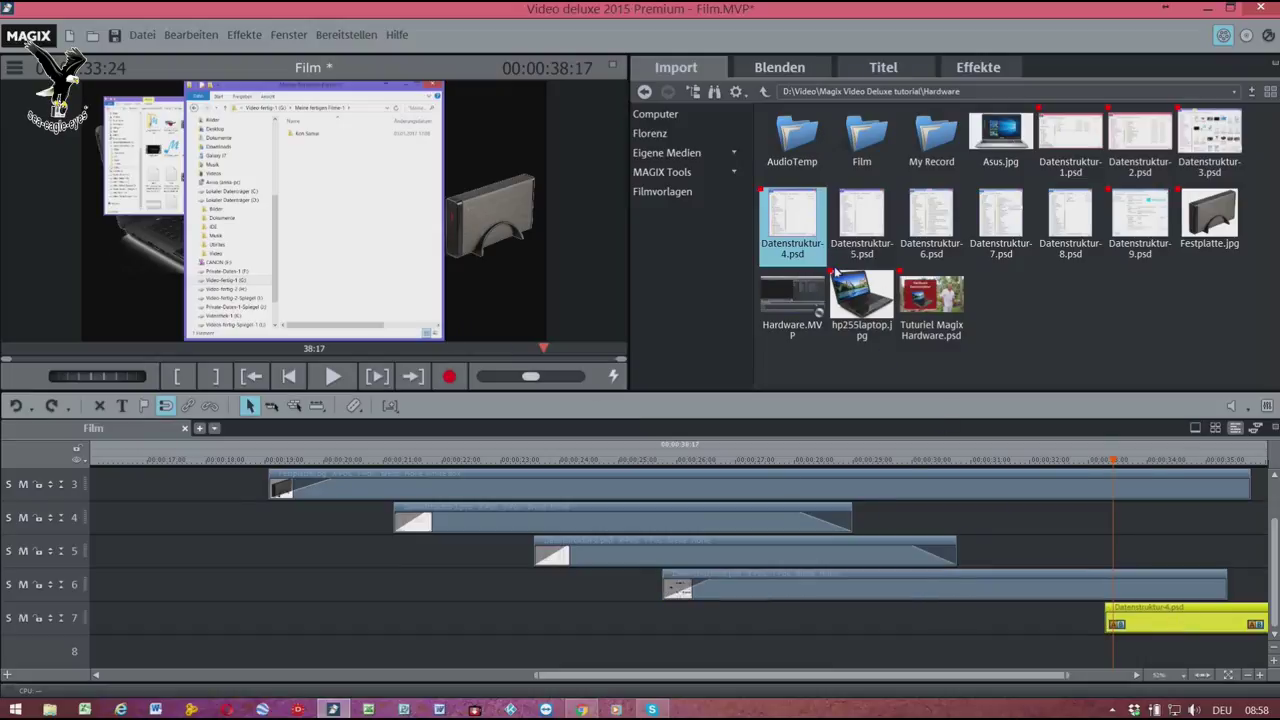
- Scale the Datenstruktur-4.psd image to 700 px wide and move it to about 722 px left, 147 px top
click(965, 69)
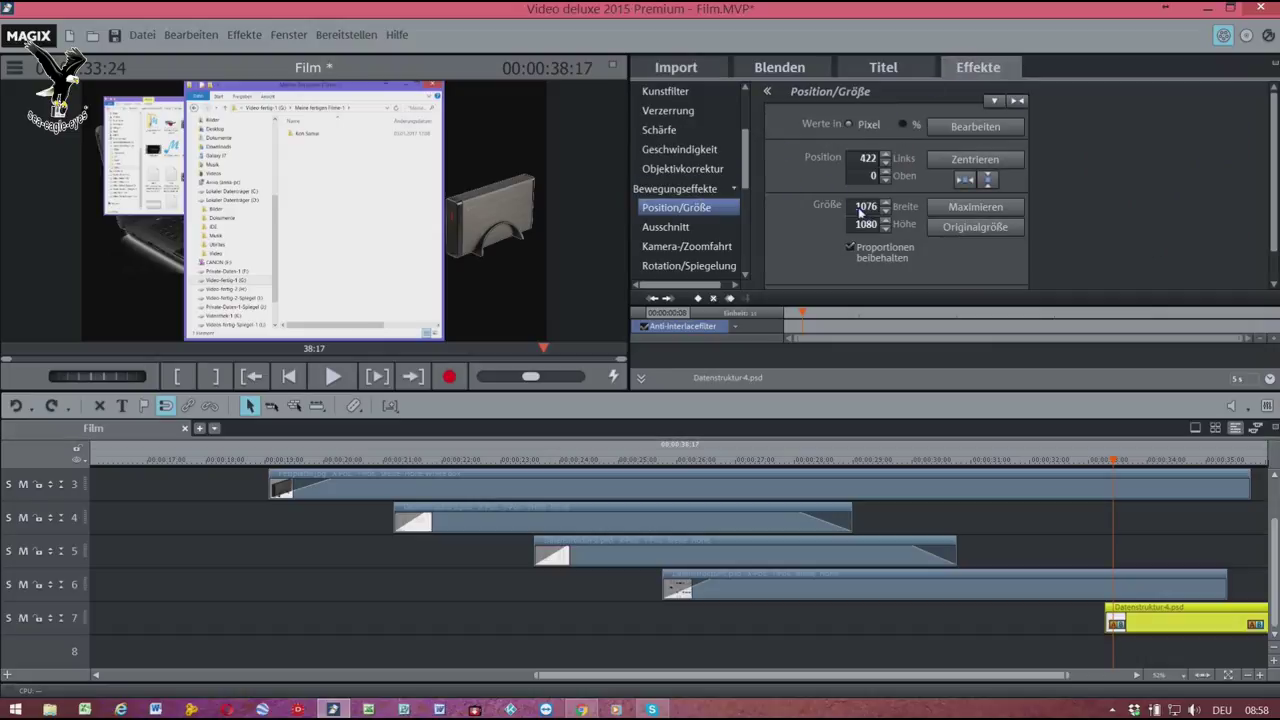
click(885, 211)
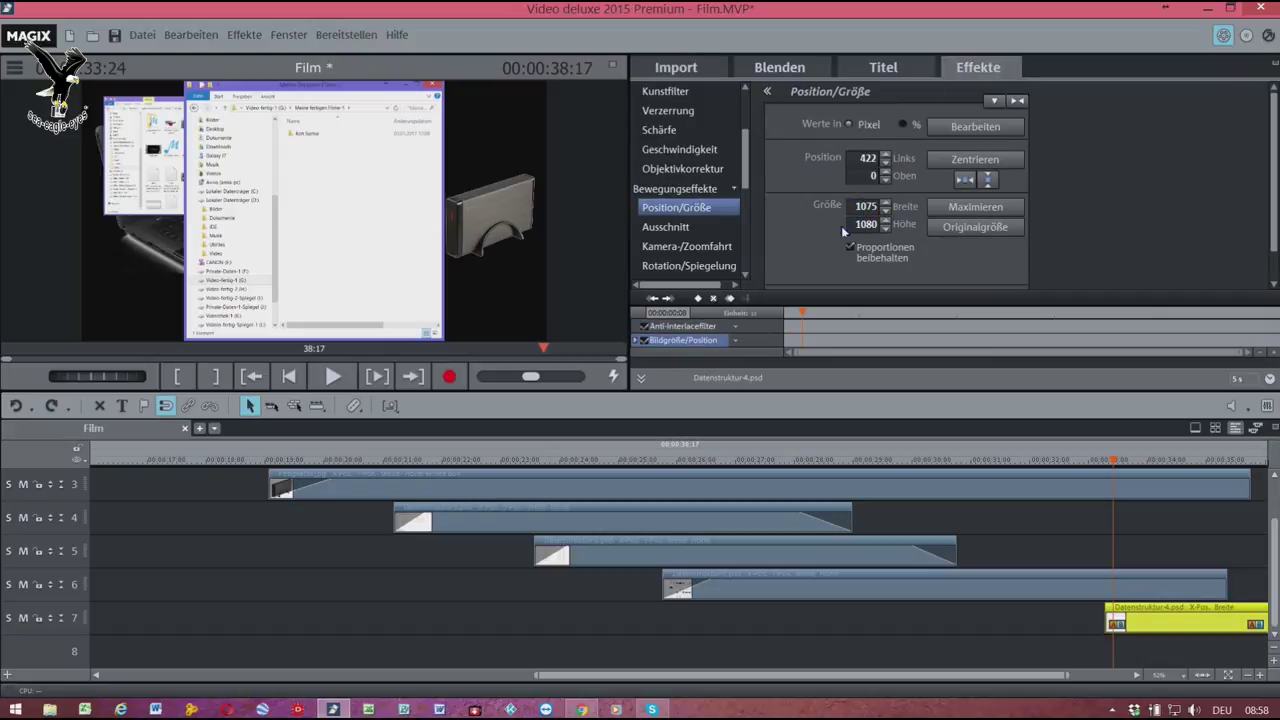
text(700)
key(Return)
click(960, 127)
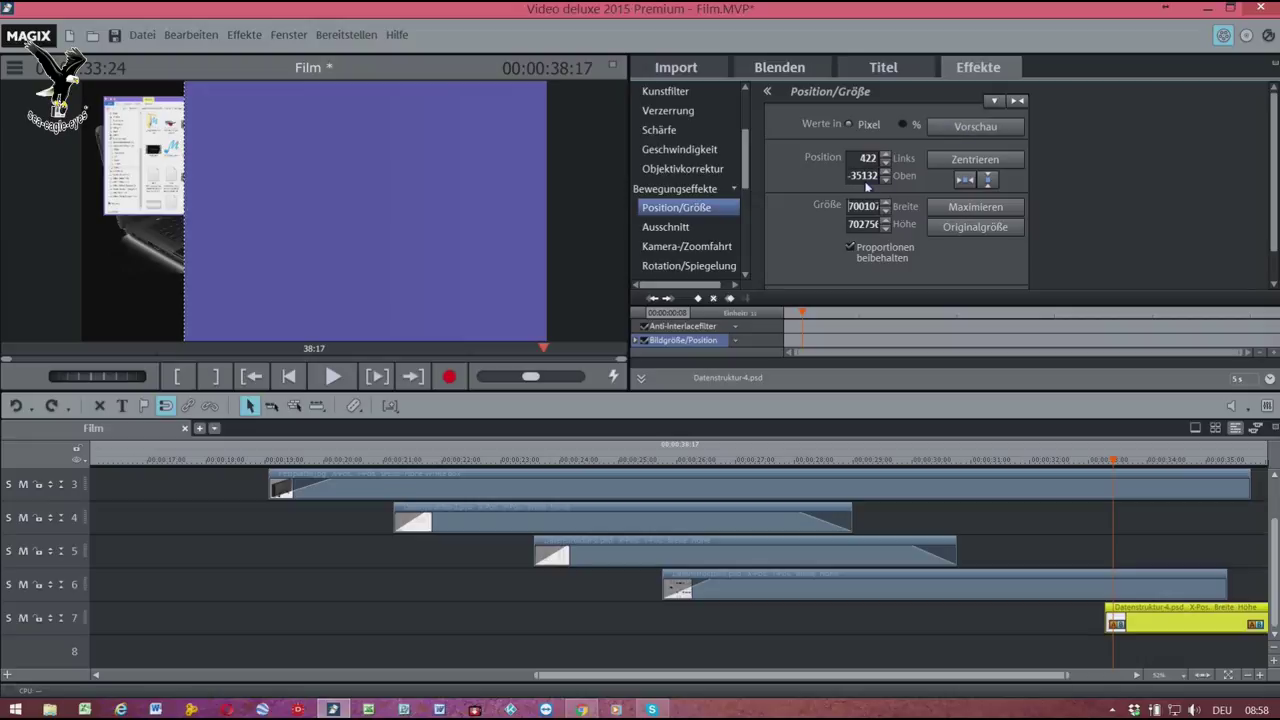
key(BackSpace)
text(700)
key(Return)
drag(280, 240, 352, 228)
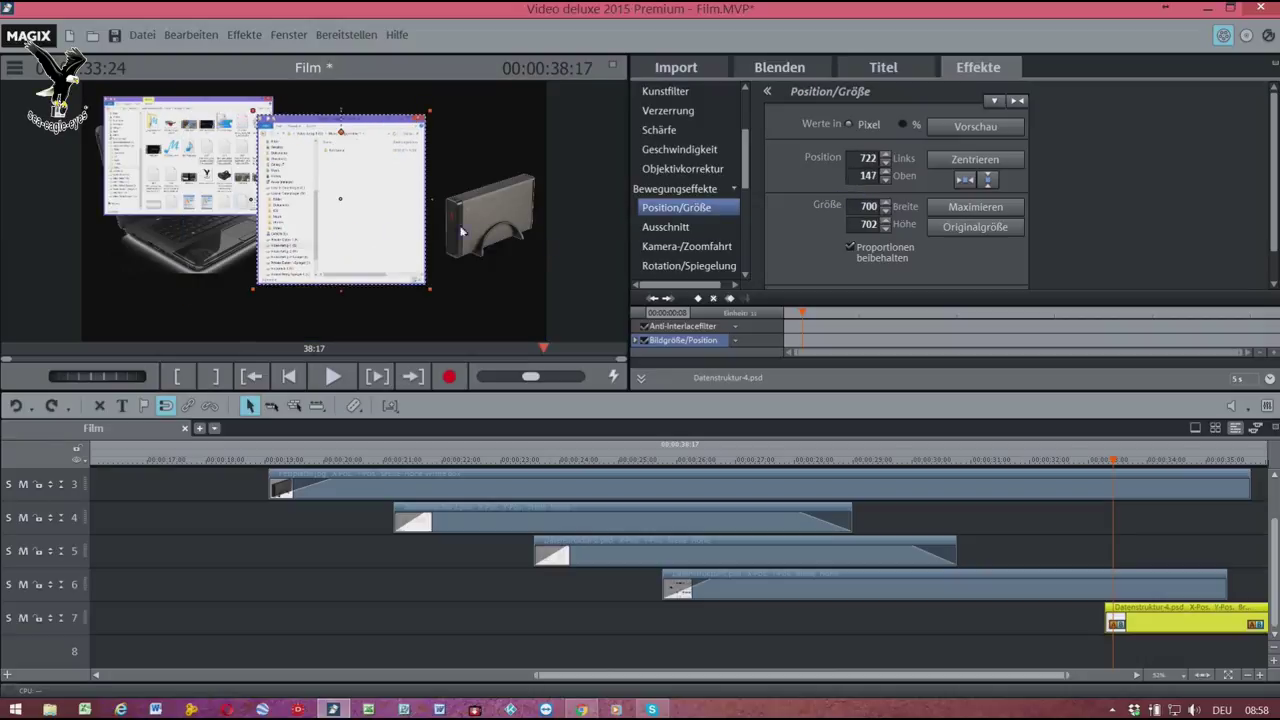
- Set the Datenstruktur-4.psd image's width to 500 px and move it to about 880 px left, 480 px top
double_click(858, 214)
text(500)
key(Return)
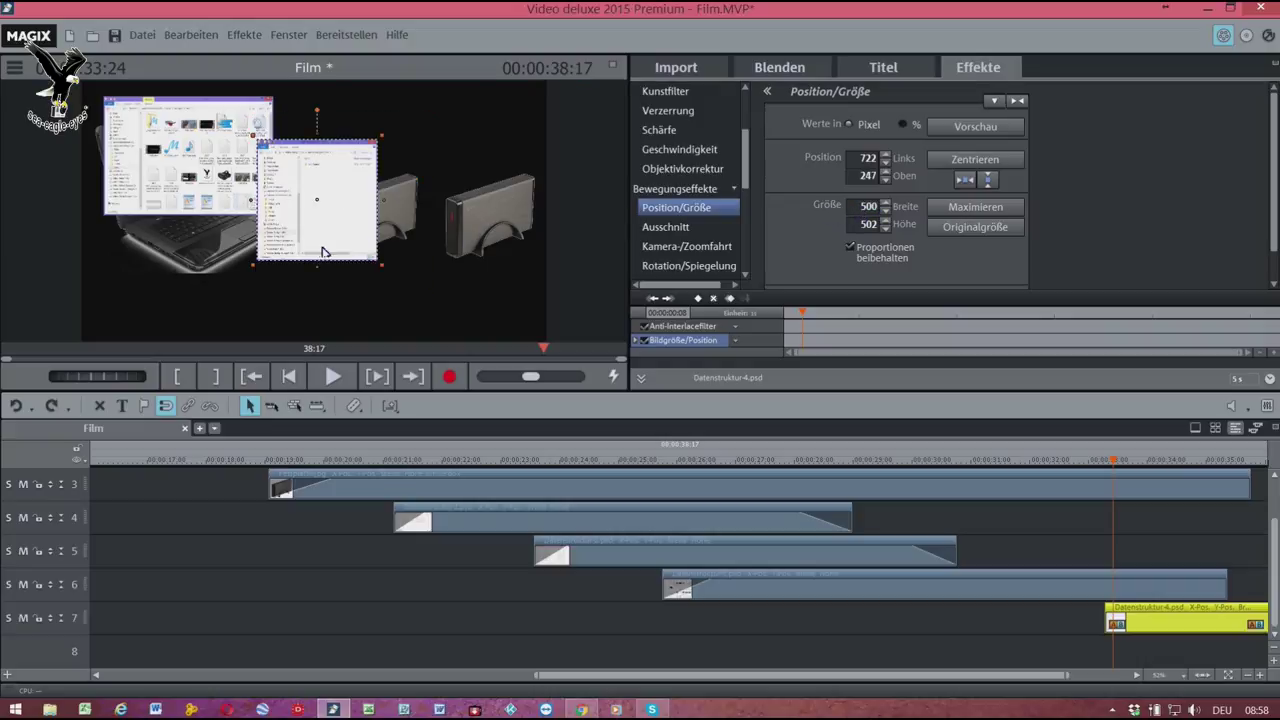
drag(329, 261, 361, 309)
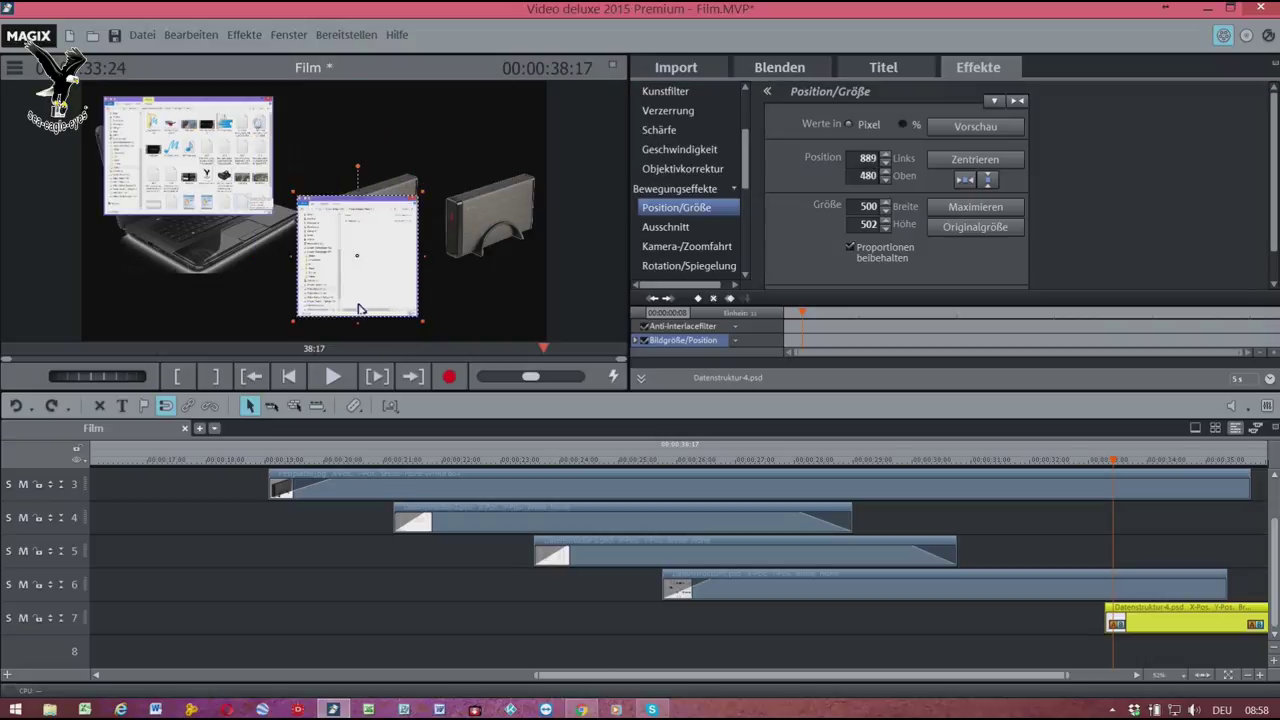
drag(359, 308, 356, 309)
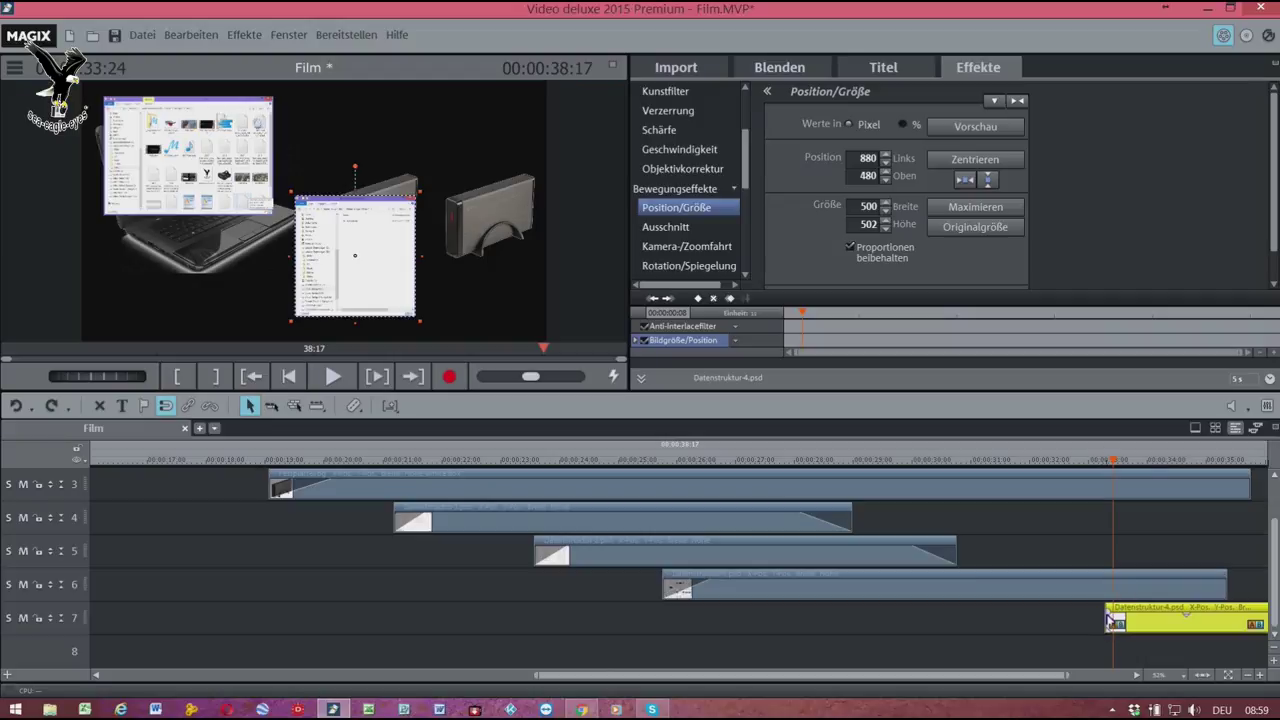
- Add a short fade-in to the Datenstruktur-4.psd clip and play the film from about 27:08
drag(1110, 620, 1150, 611)
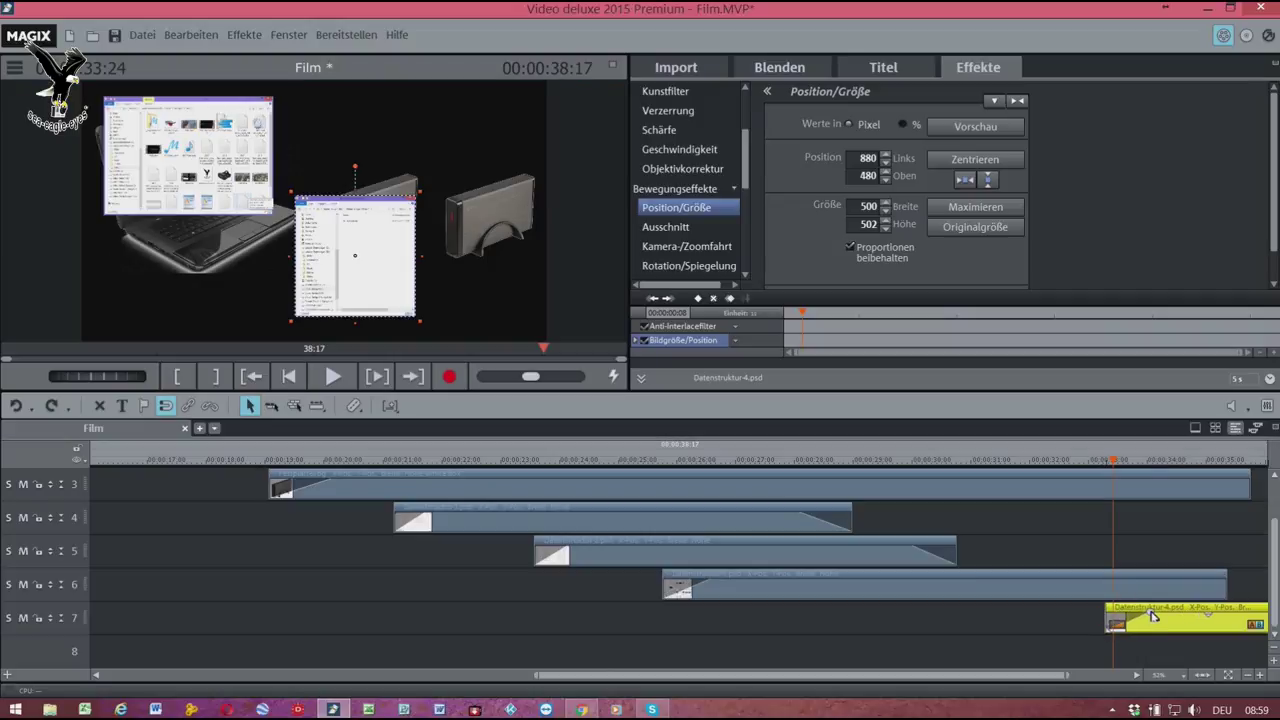
click(744, 472)
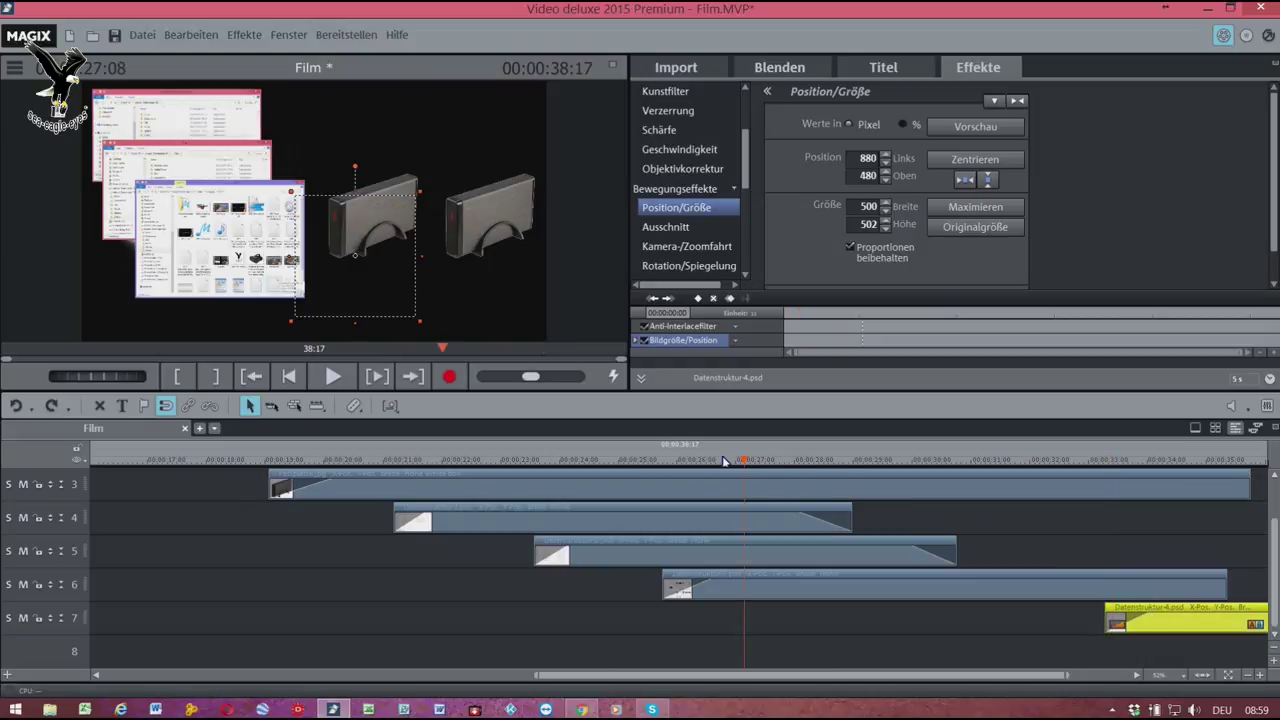
key(space)
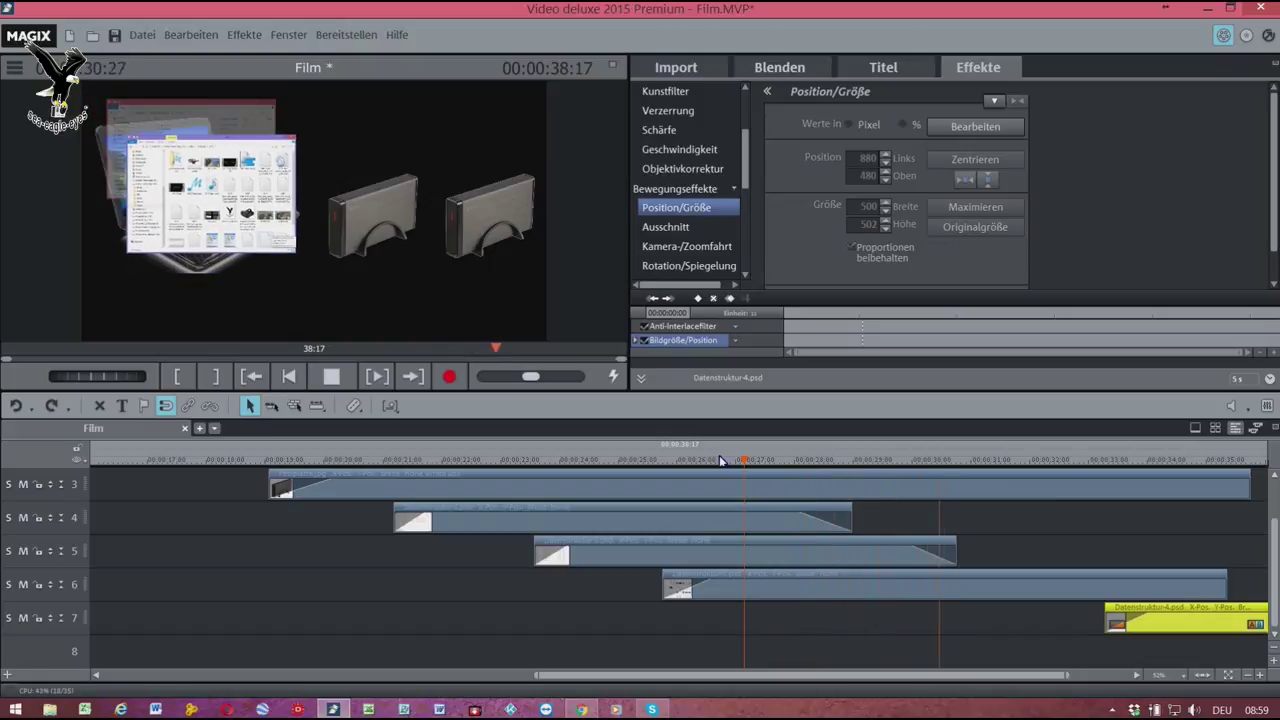
key(space)
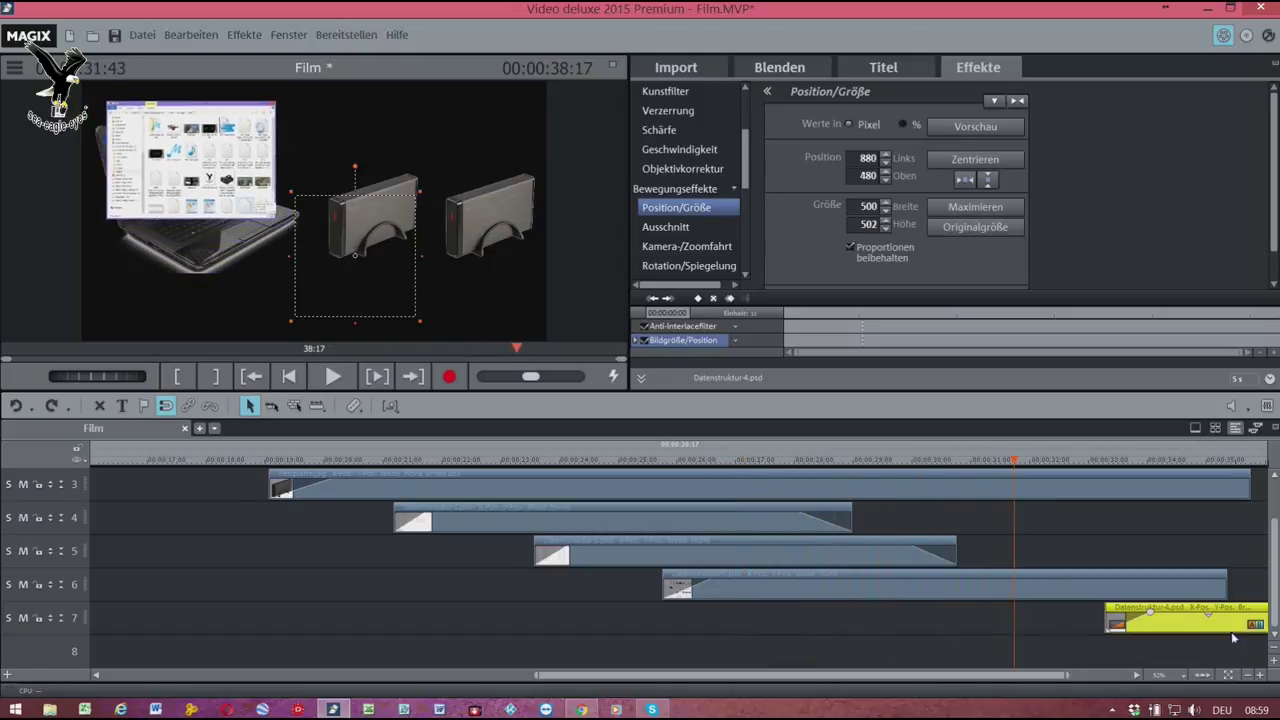
- Move the Datenstruktur-4.psd clip earlier, play the film to check its entry, and place it on track 8 starting at about 31:26
drag(1171, 626, 1068, 620)
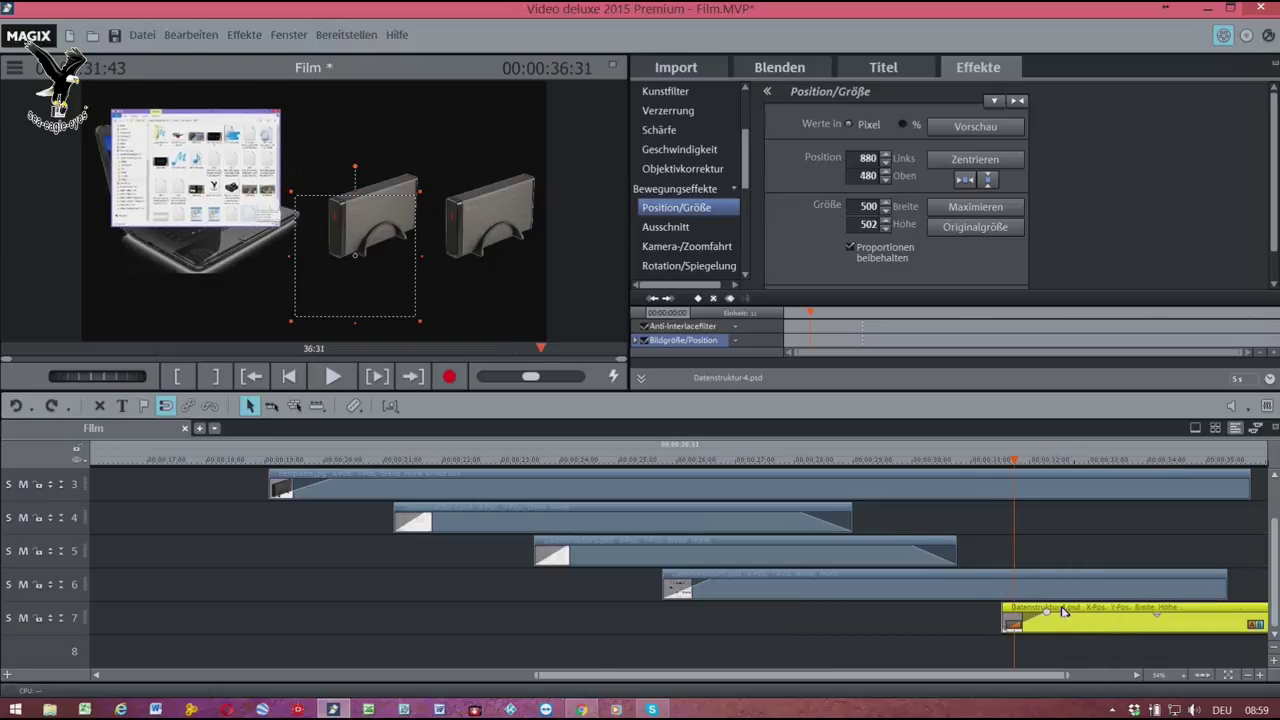
click(829, 461)
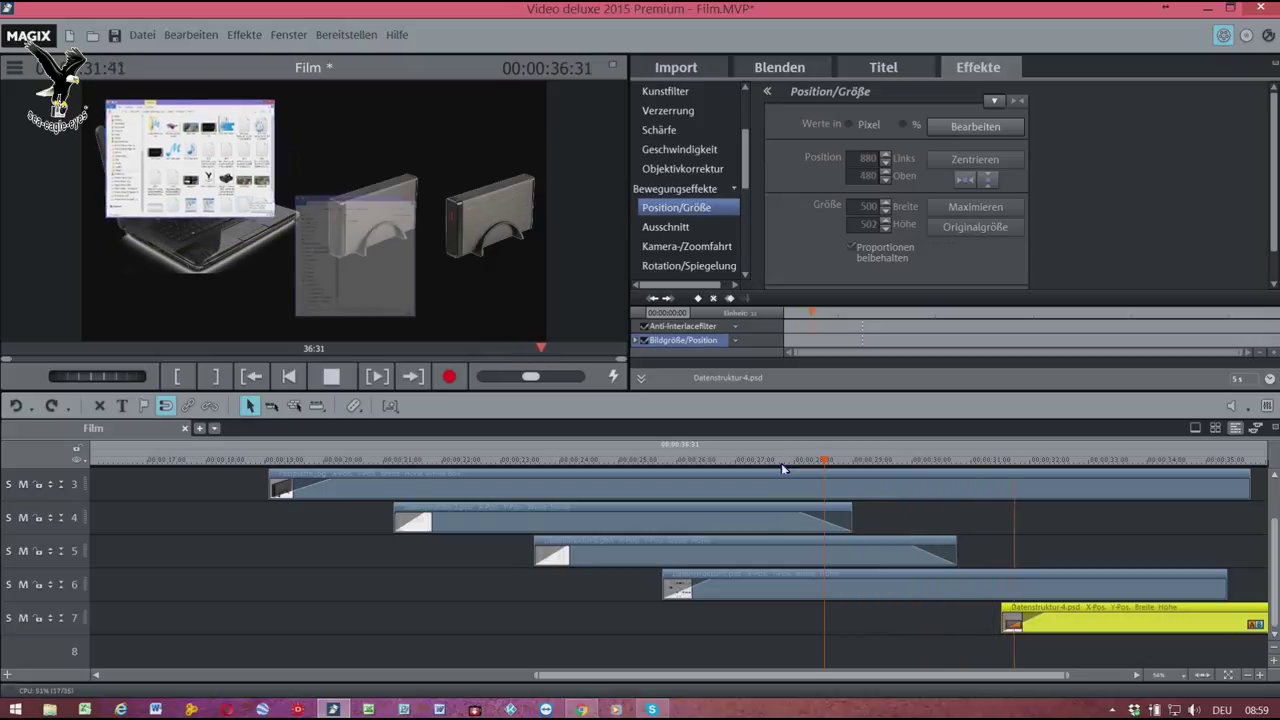
key(space)
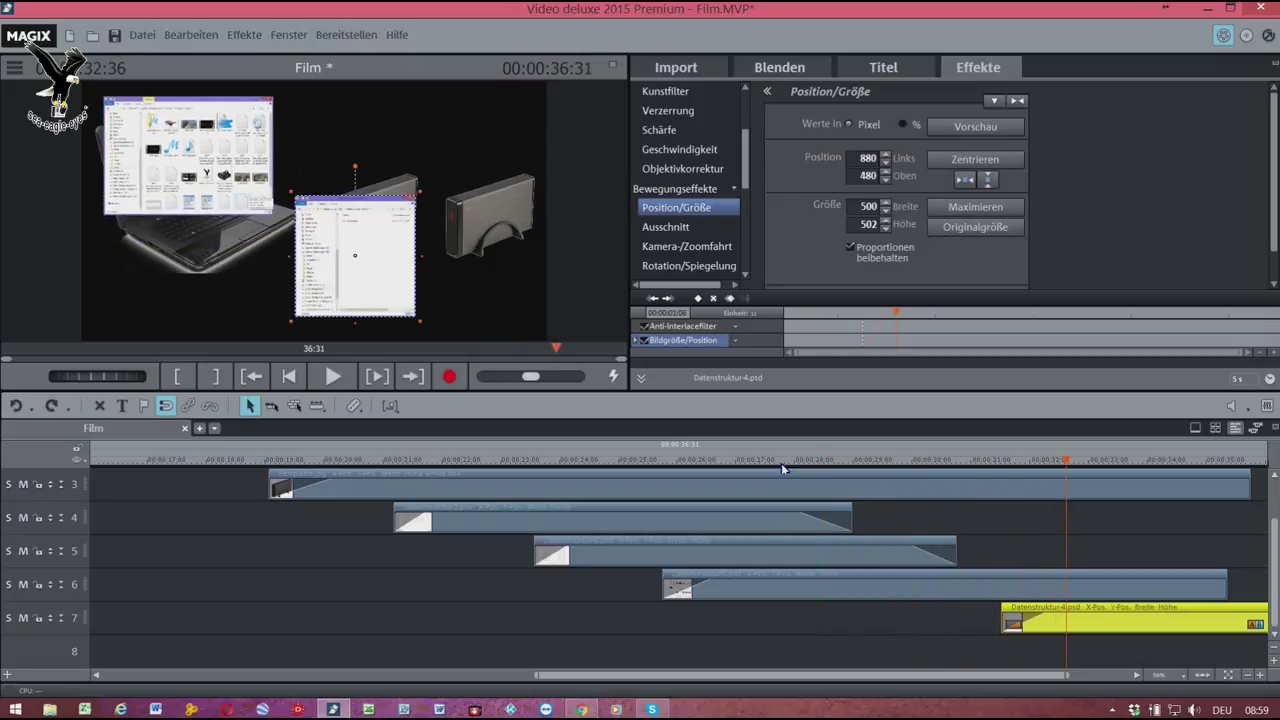
drag(1122, 629, 1116, 646)
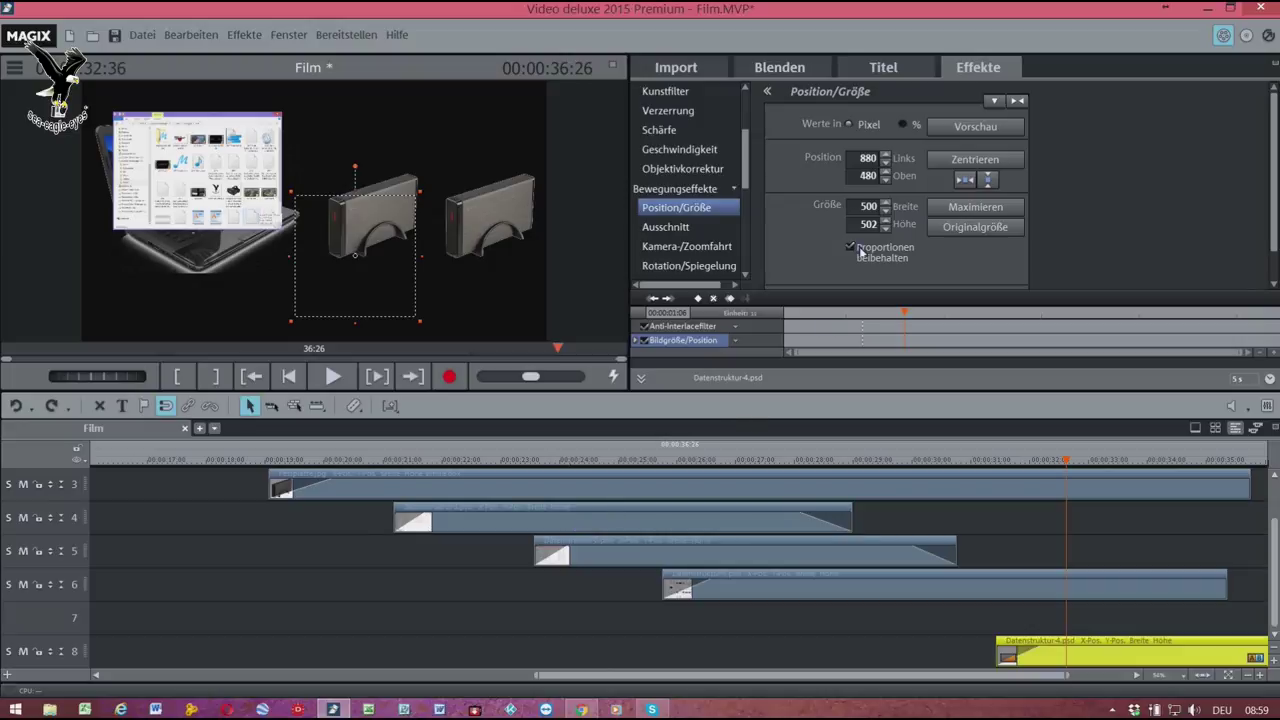
- Preview Datenstruktur-1.psd and Datenstruktur-2.psd, insert Datenstruktur-2.psd on track 7 at about 30:17, and give the clip a short fade-in
click(666, 72)
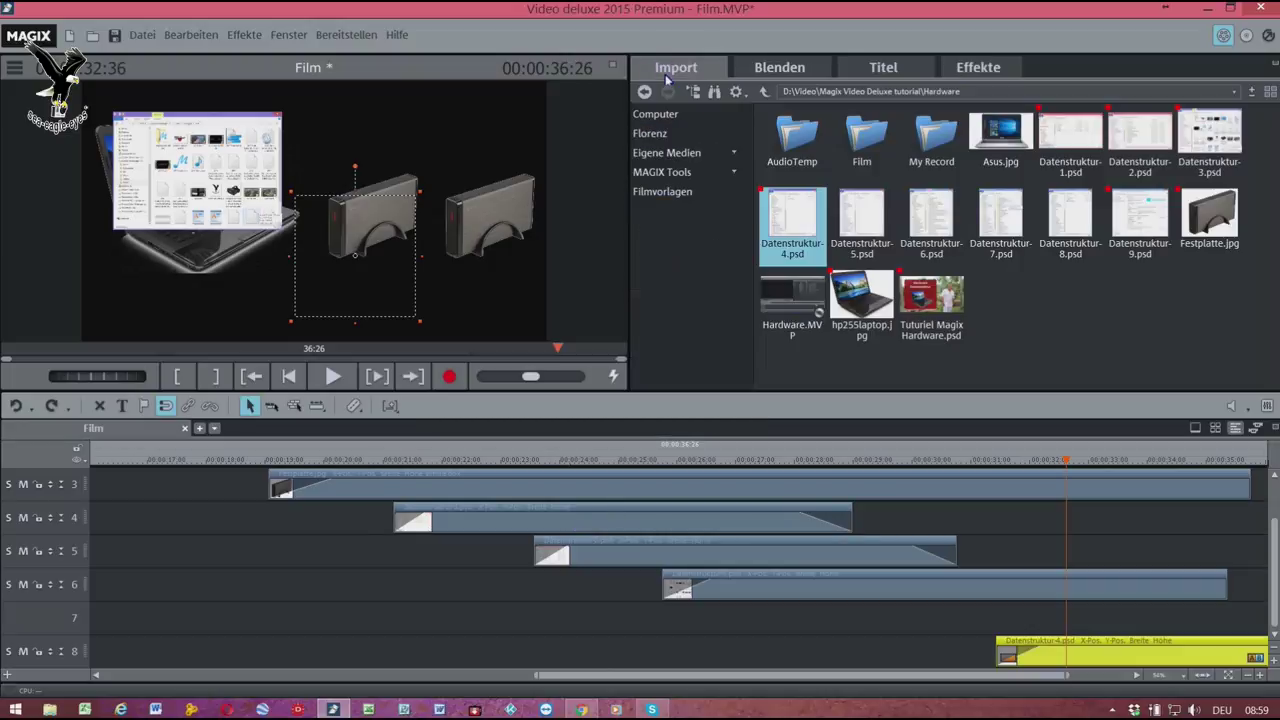
mouse_move(1064, 146)
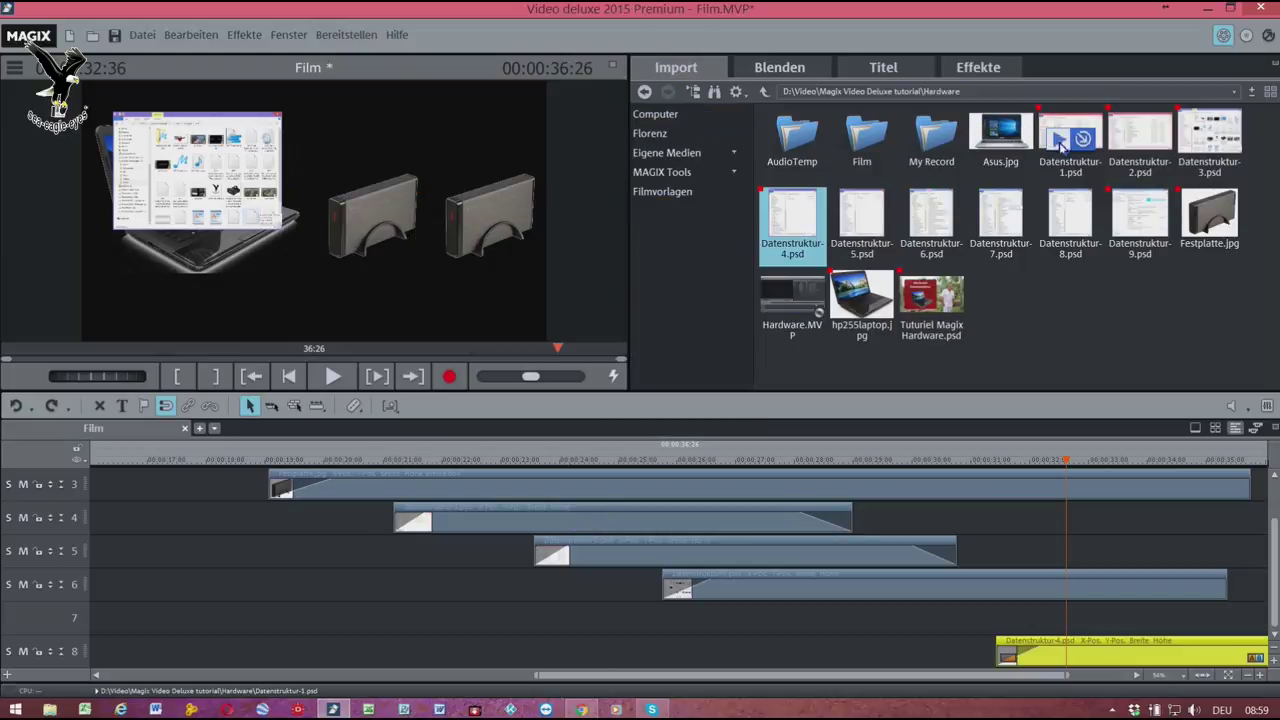
click(1062, 144)
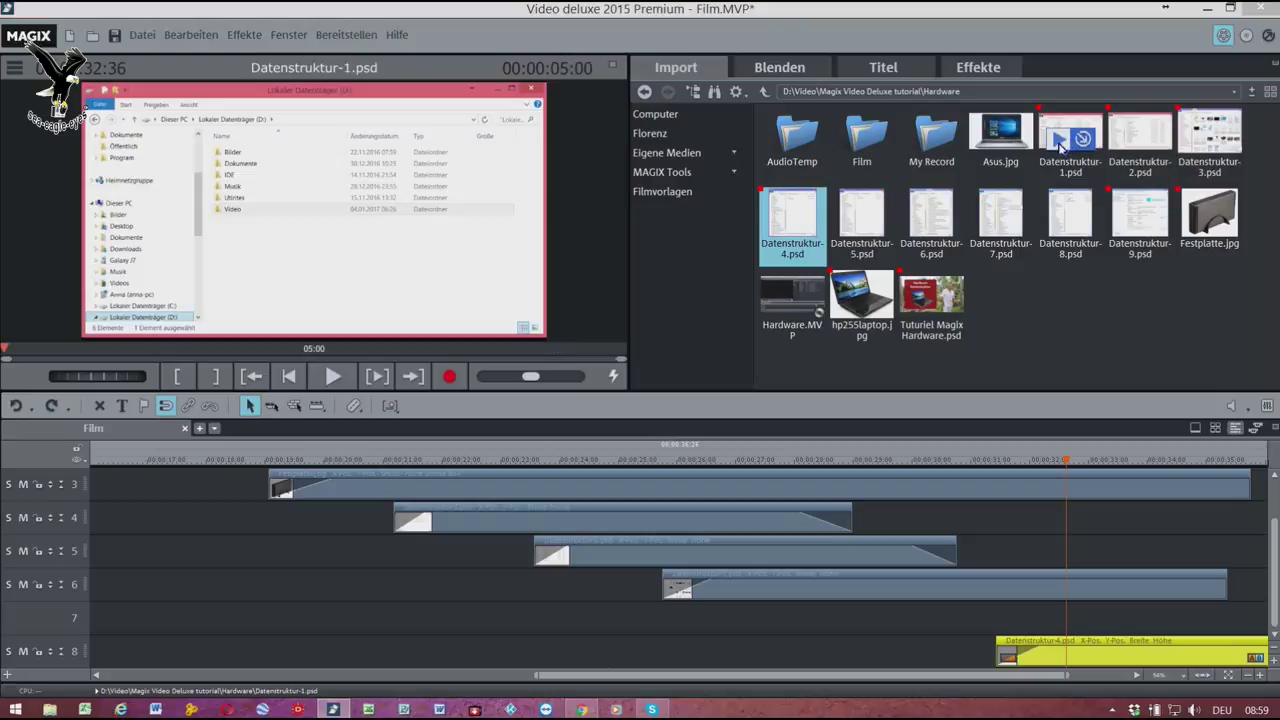
mouse_move(1126, 146)
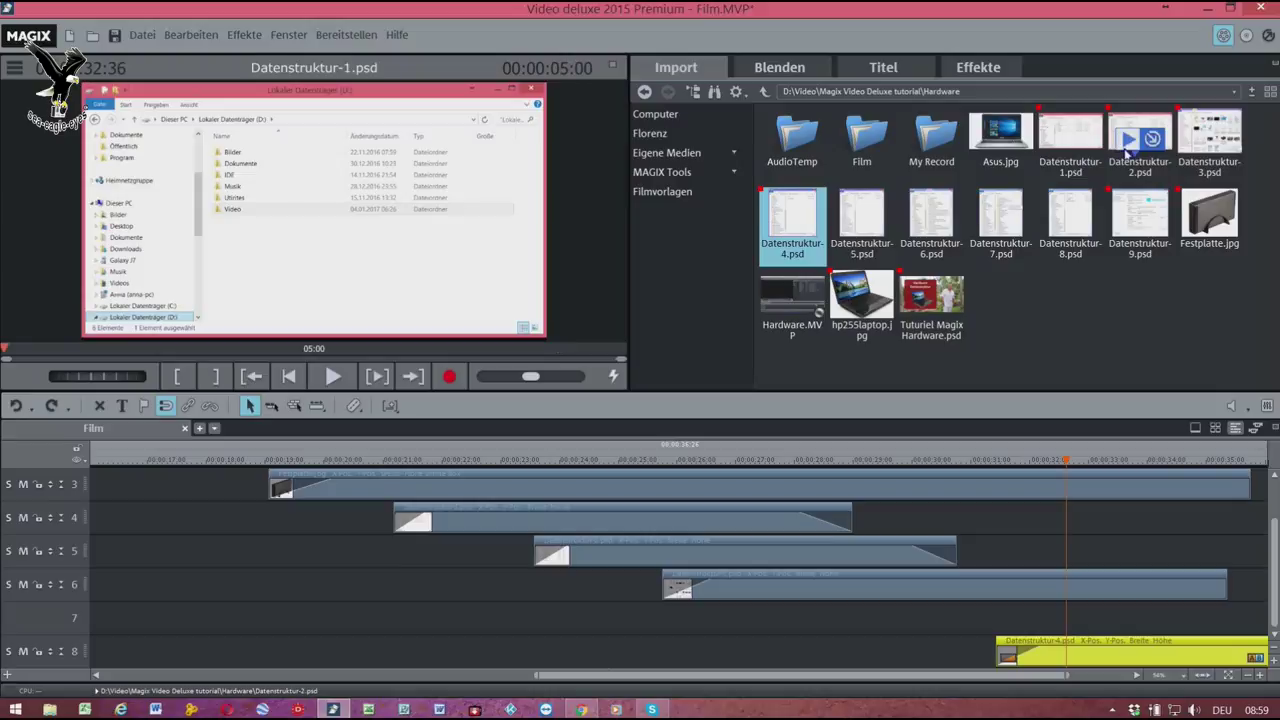
click(1127, 146)
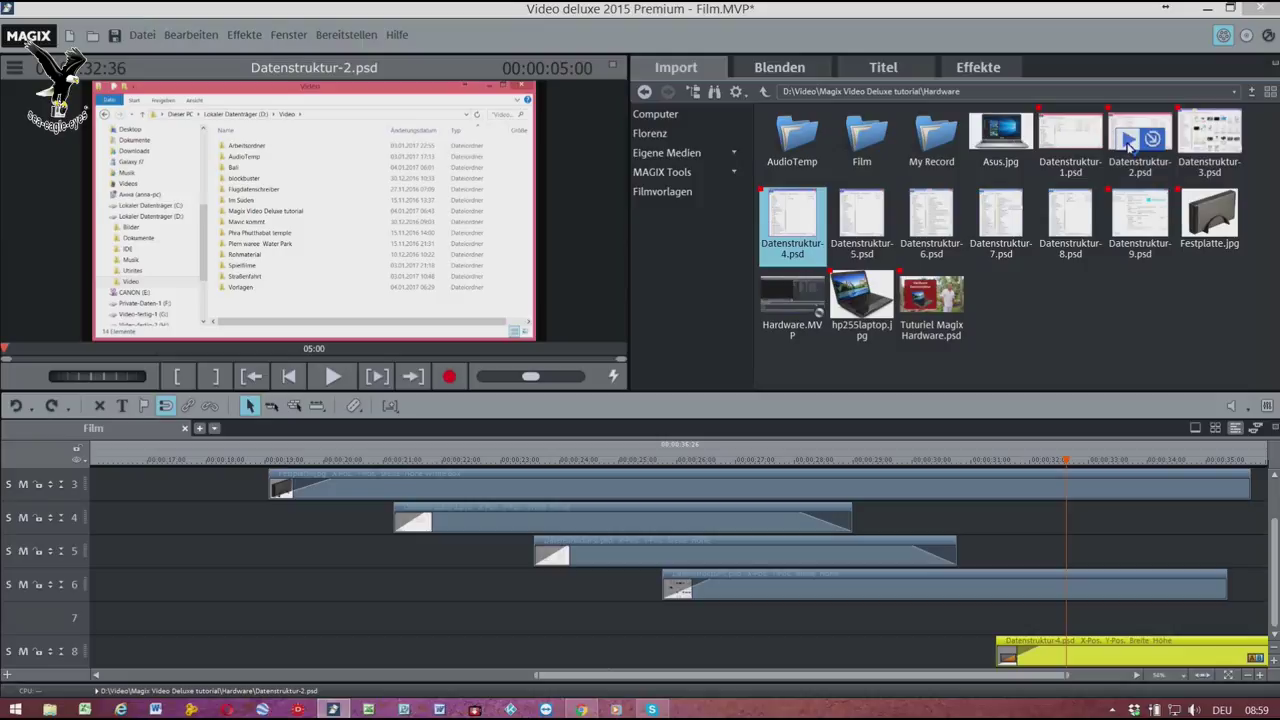
click(1123, 129)
drag(1123, 128, 990, 616)
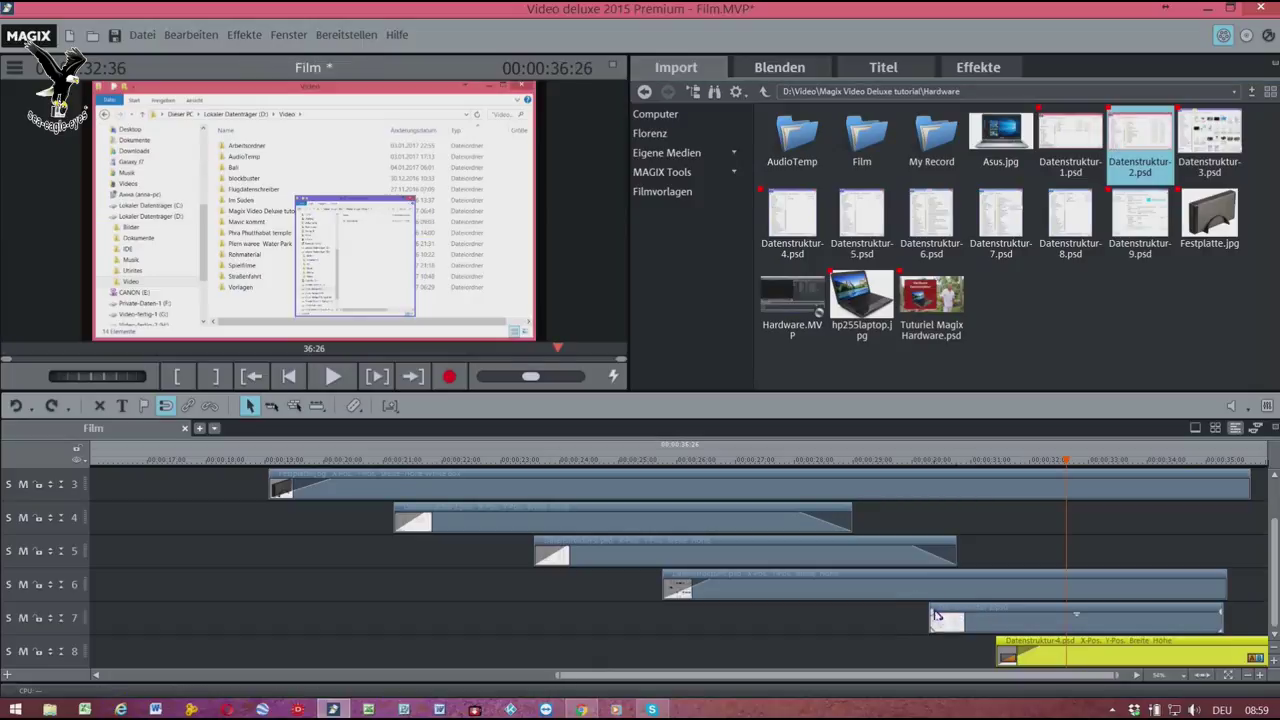
click(935, 620)
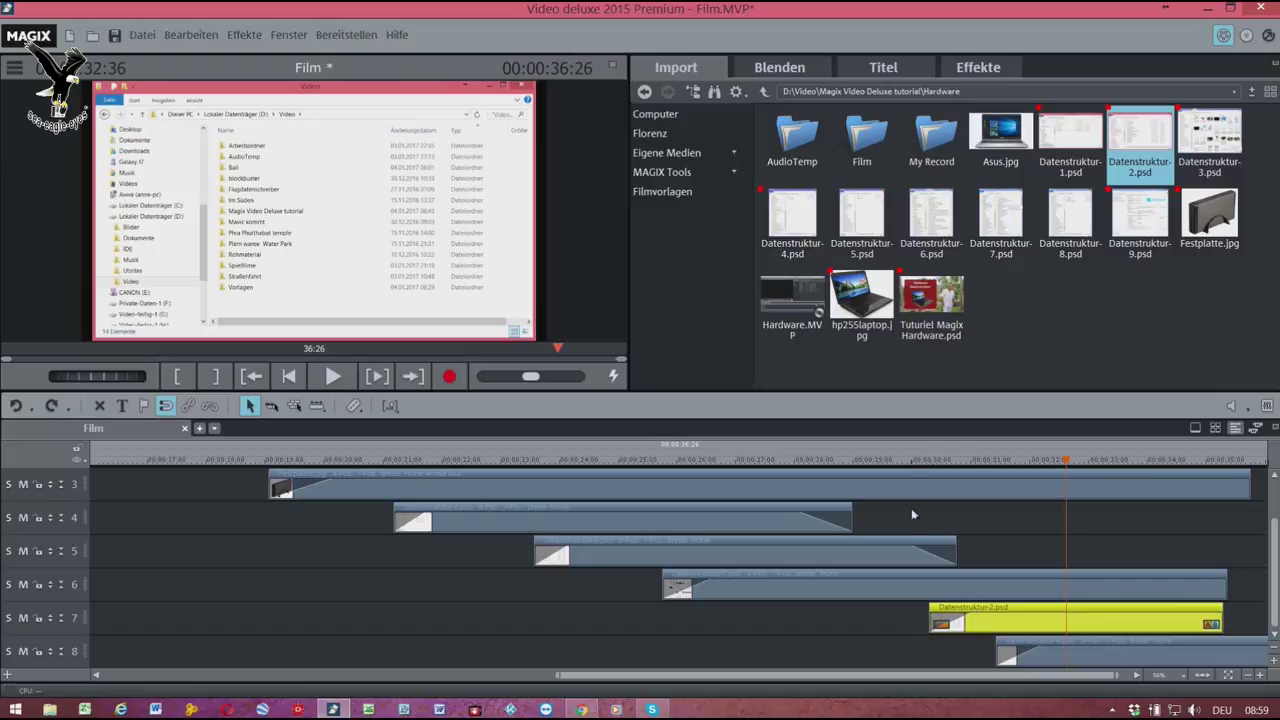
- Play the start of the Datenstruktur-2.psd clip, scale its image to 700 px wide, and move it to about 73 px left, 626 px top
click(911, 462)
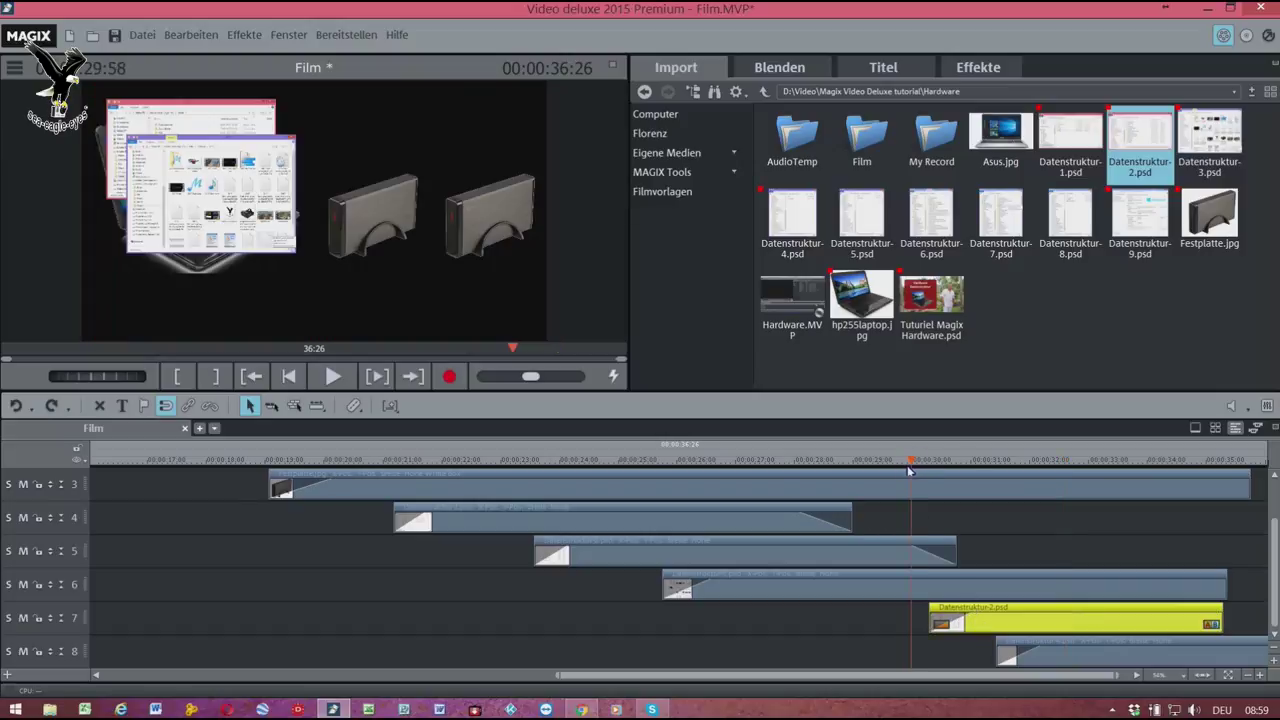
key(space)
key(space)
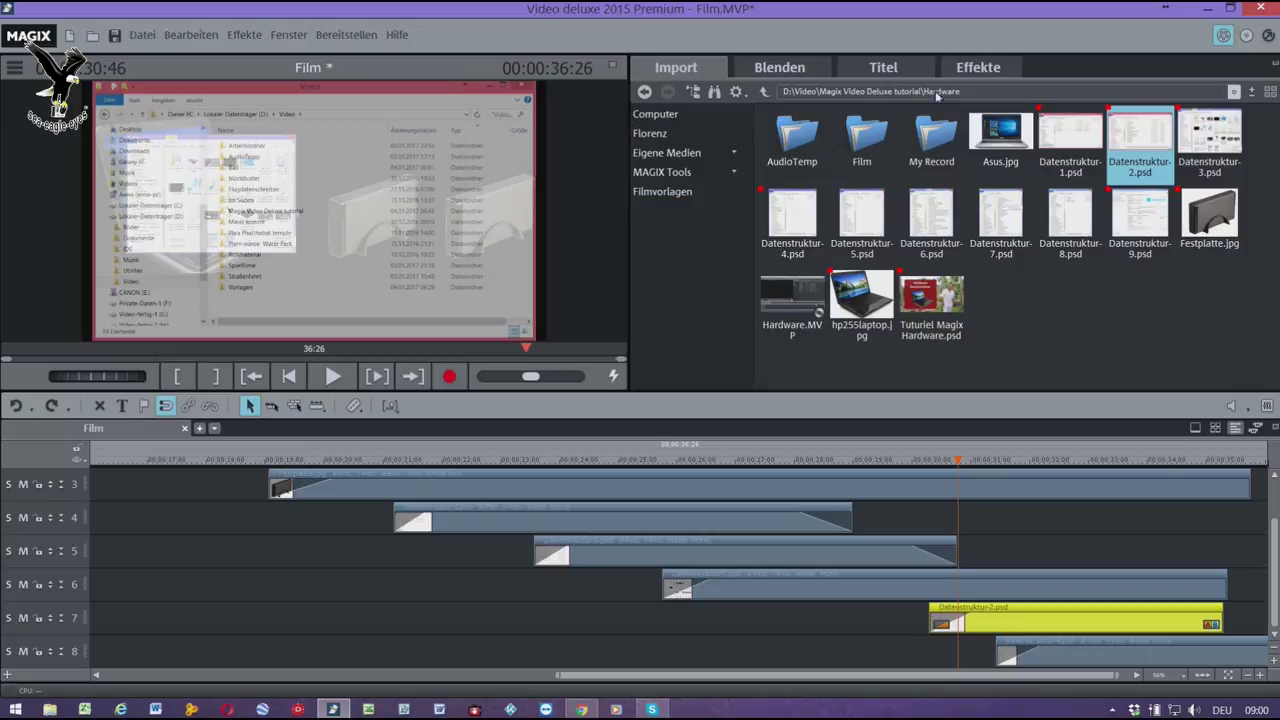
click(977, 68)
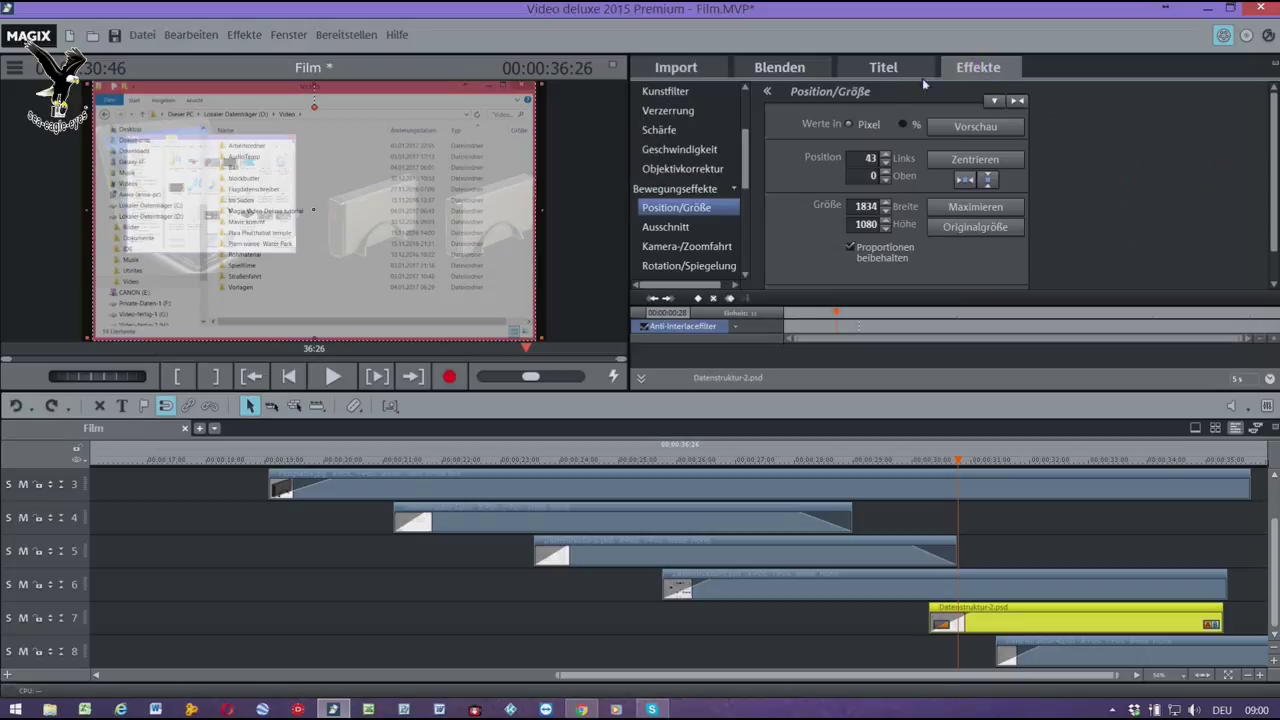
double_click(864, 208)
text(700)
key(Return)
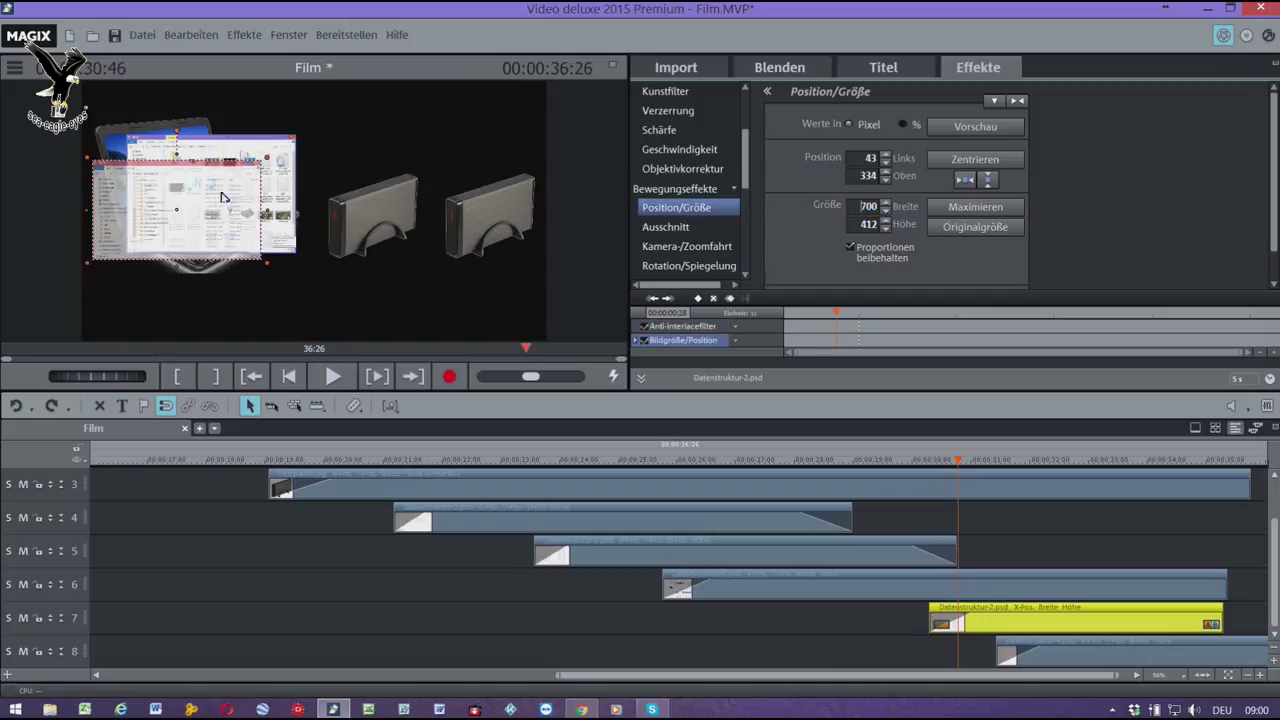
drag(178, 209, 187, 281)
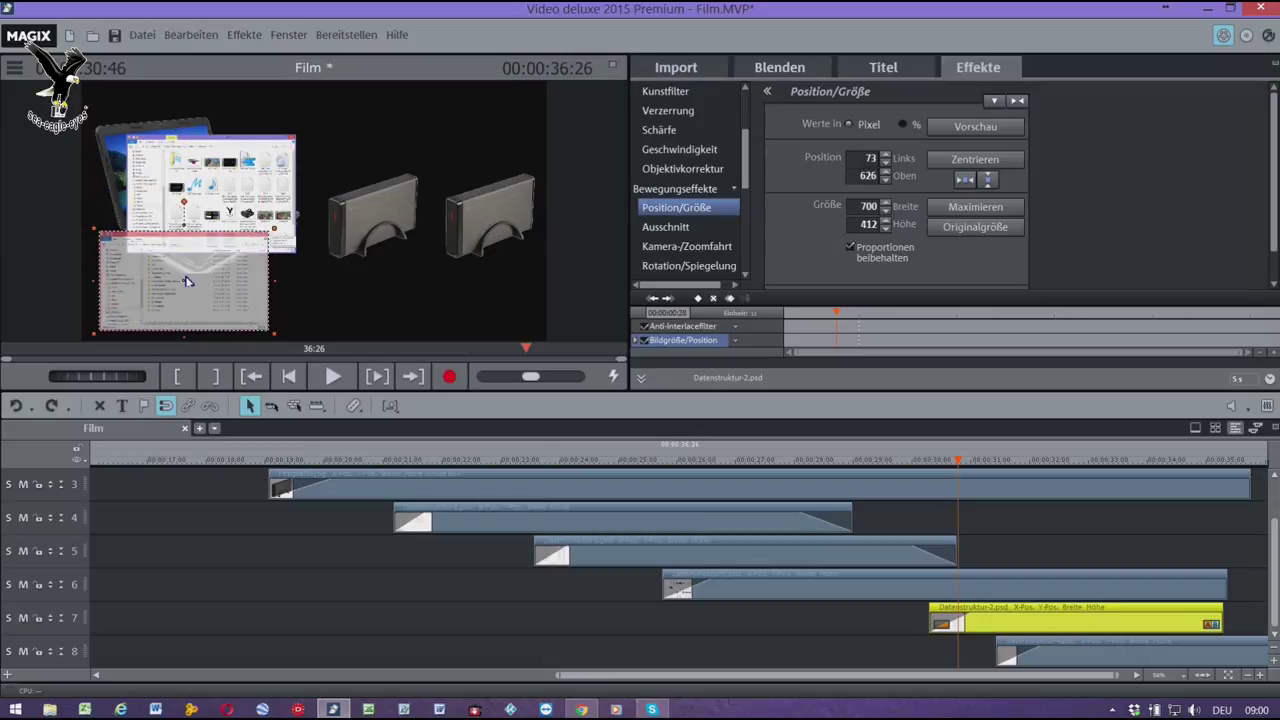
- Shorten the Datenstruktur-3.psd clip on track 6 to about 6 s from its end and play the film from about 27:51
click(806, 588)
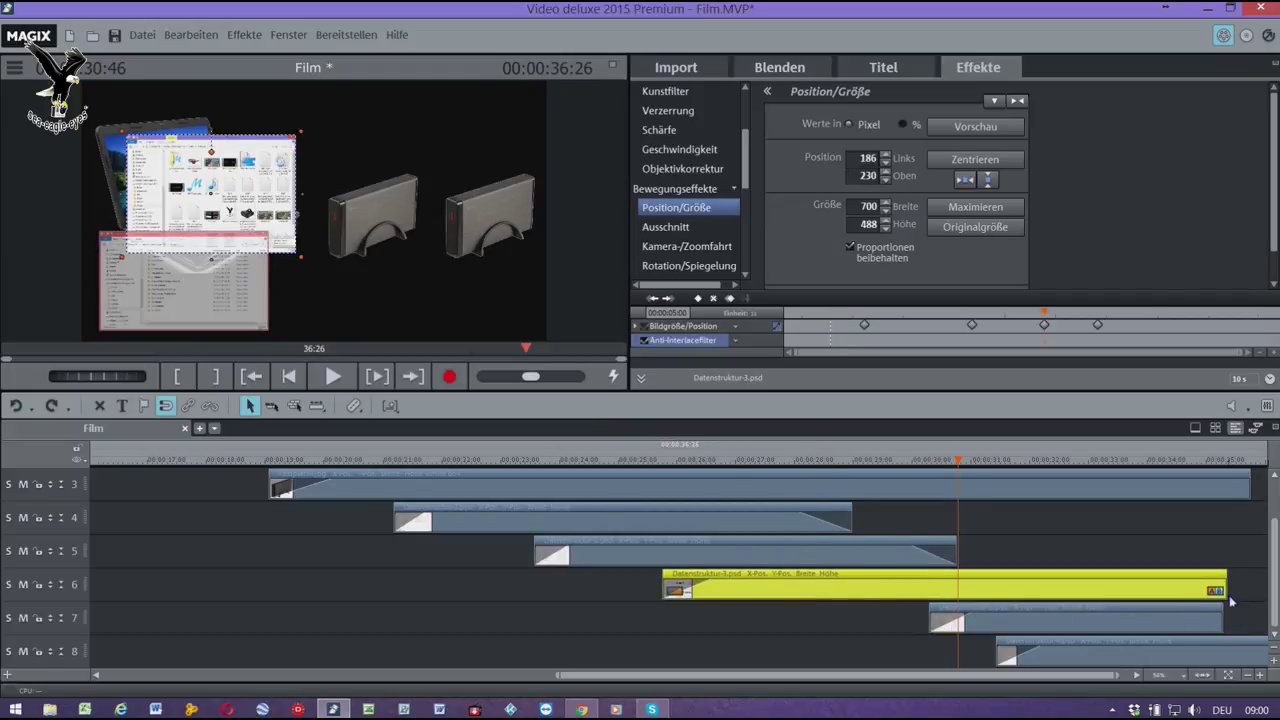
drag(1226, 592, 1040, 594)
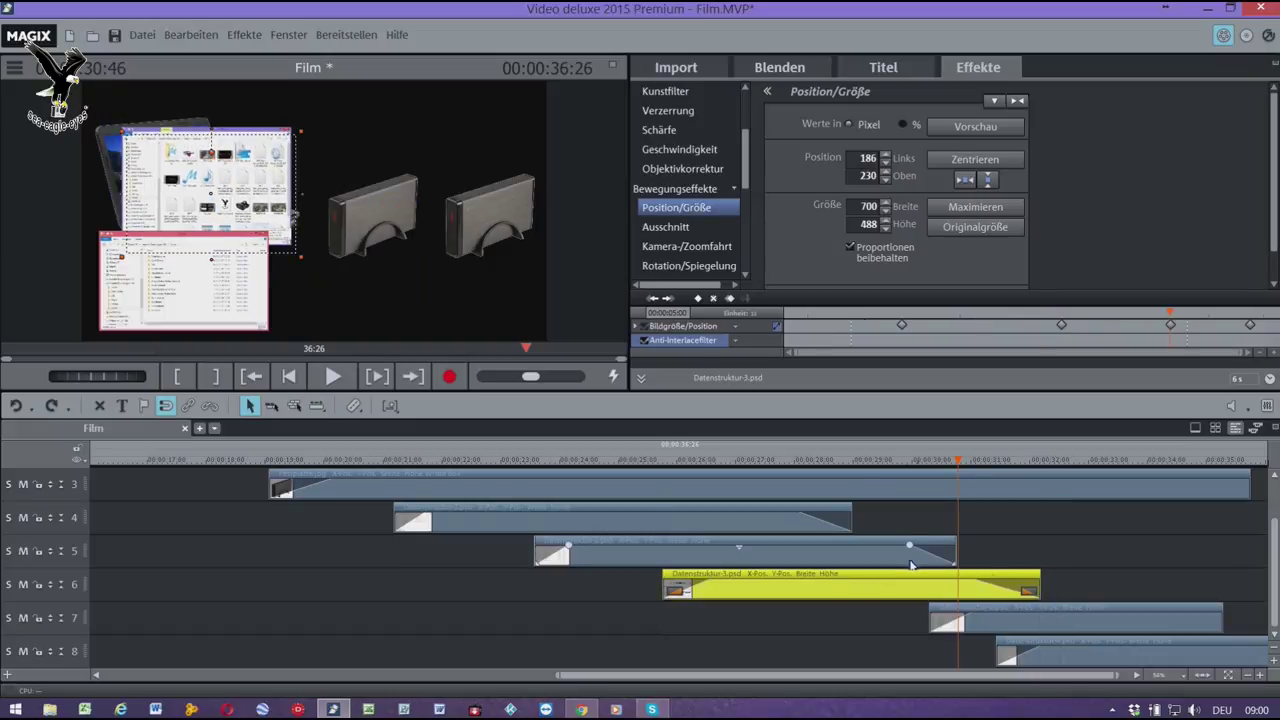
click(786, 463)
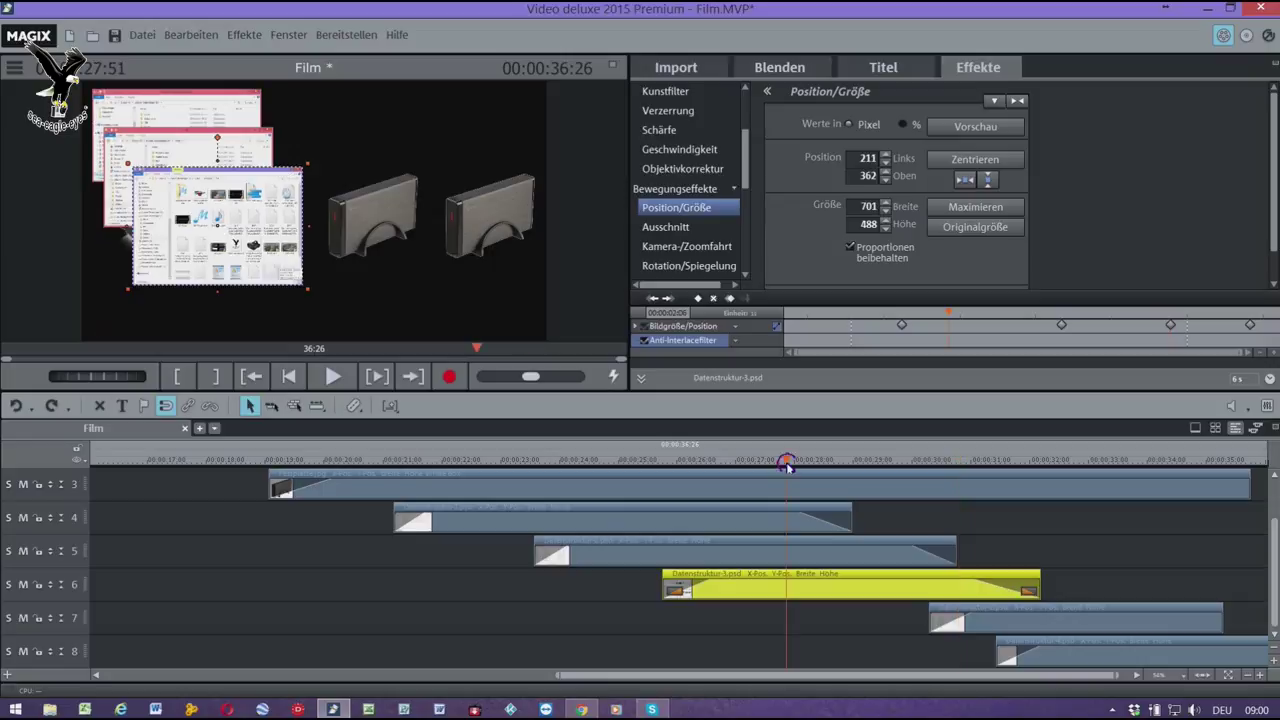
key(space)
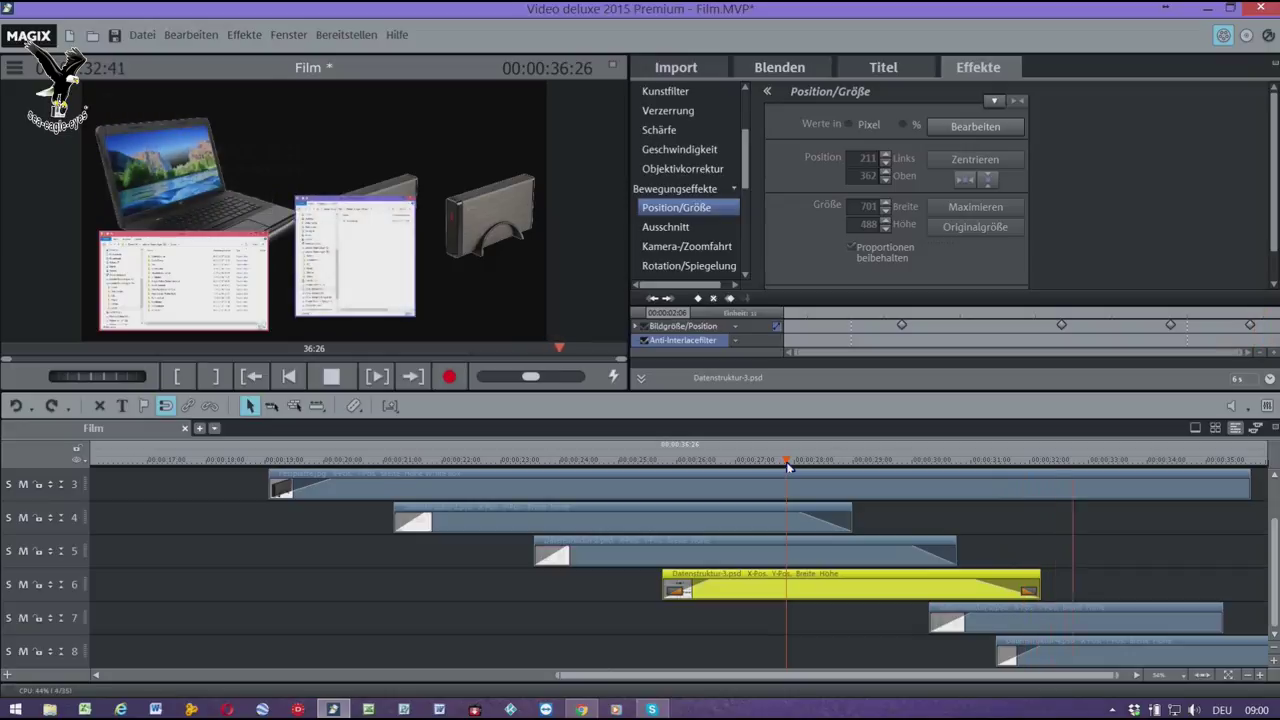
key(space)
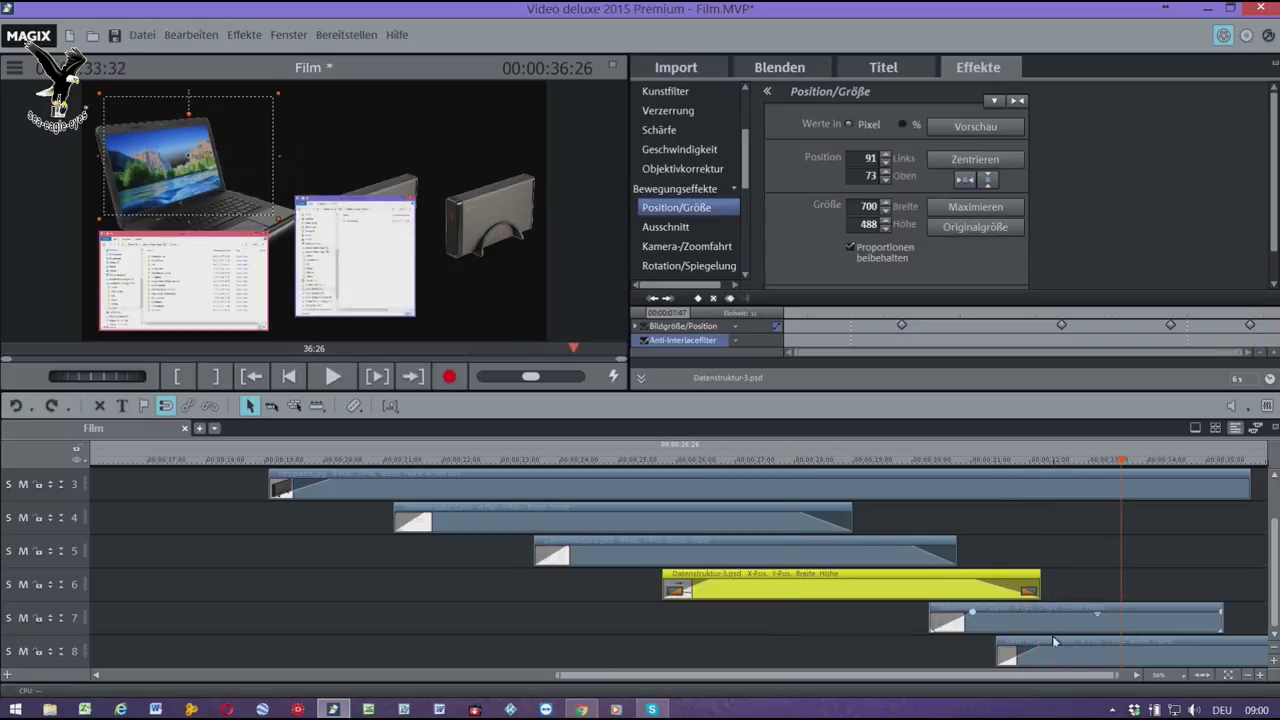
- Move the Datenstruktur-4.psd image straight down to about 880 px left, 533 px top
scroll(1040, 681, right, 5)
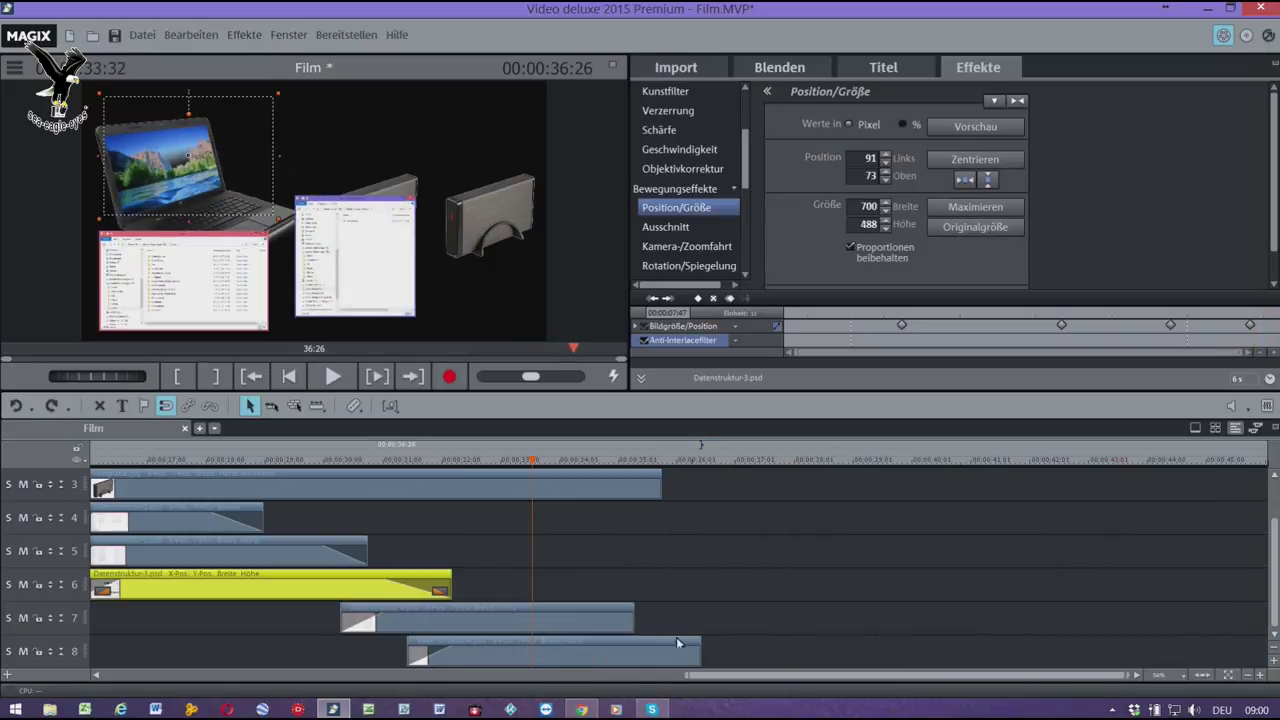
click(556, 664)
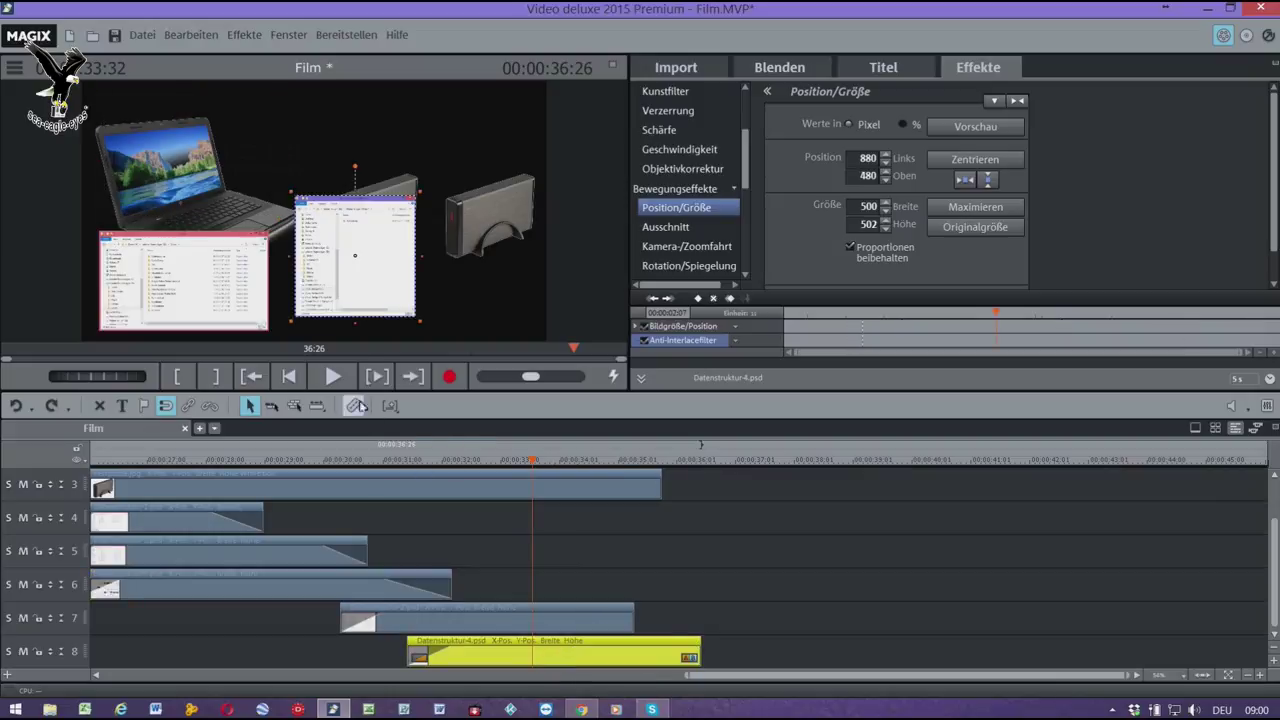
drag(371, 300, 372, 313)
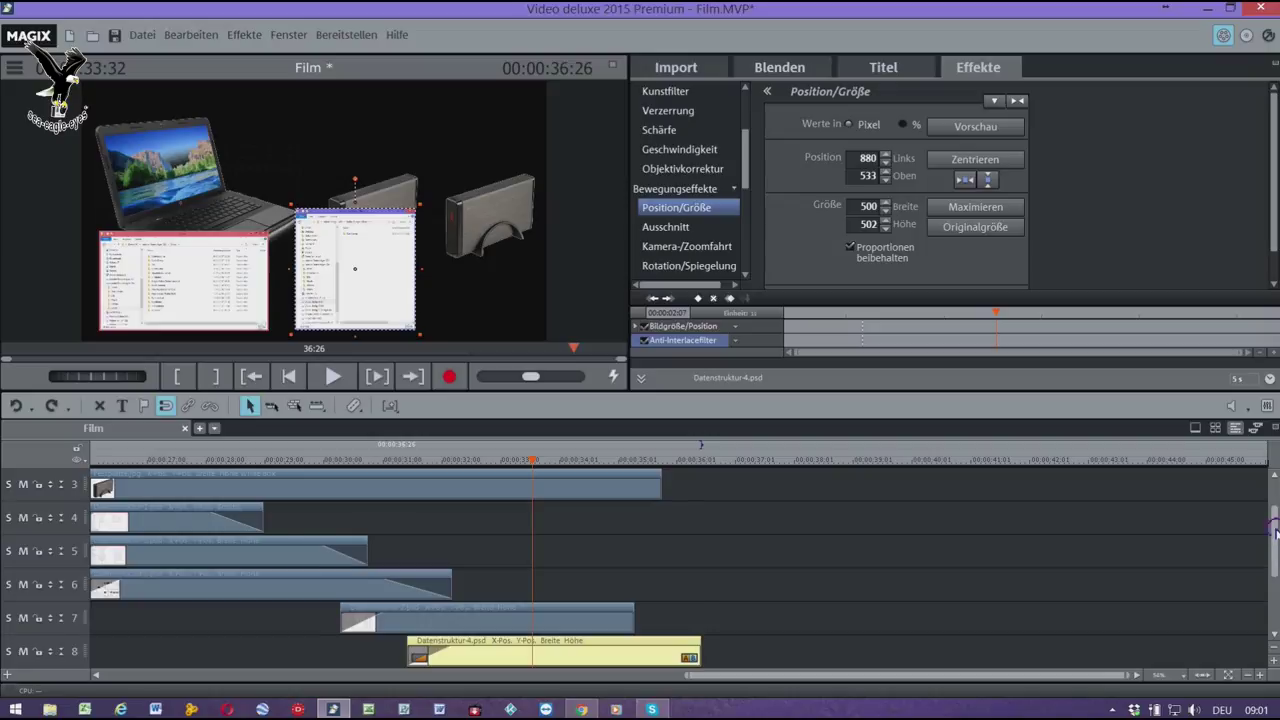
- Preview Datenstruktur-4.psd and Datenstruktur-5.psd, insert Datenstruktur-5.psd on track 9 at about 33:20, and select its clip
drag(1274, 528, 1274, 556)
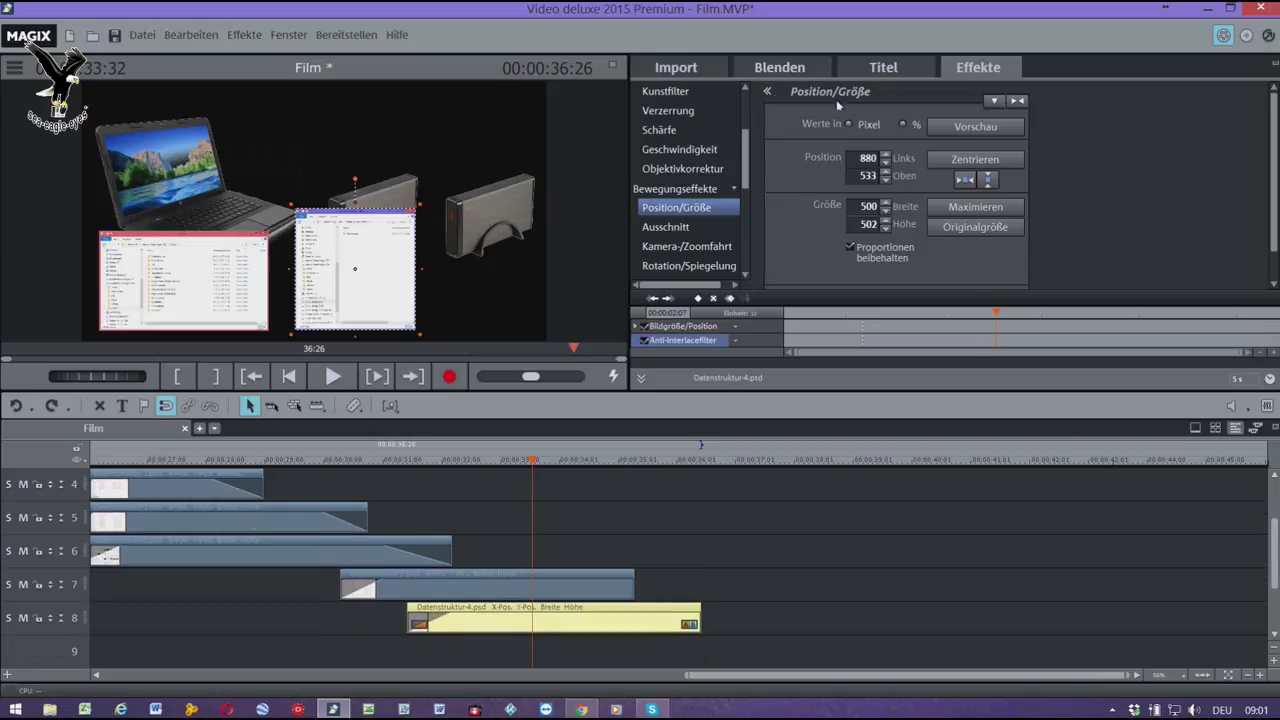
click(676, 67)
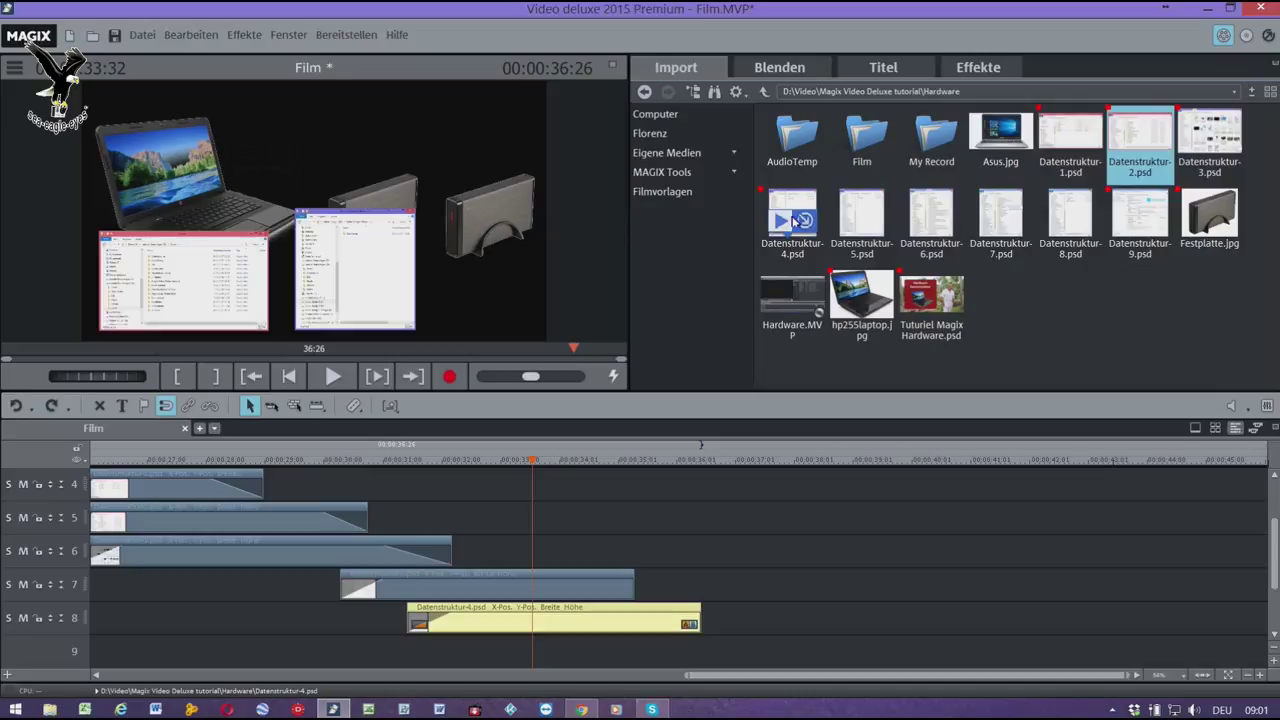
click(785, 222)
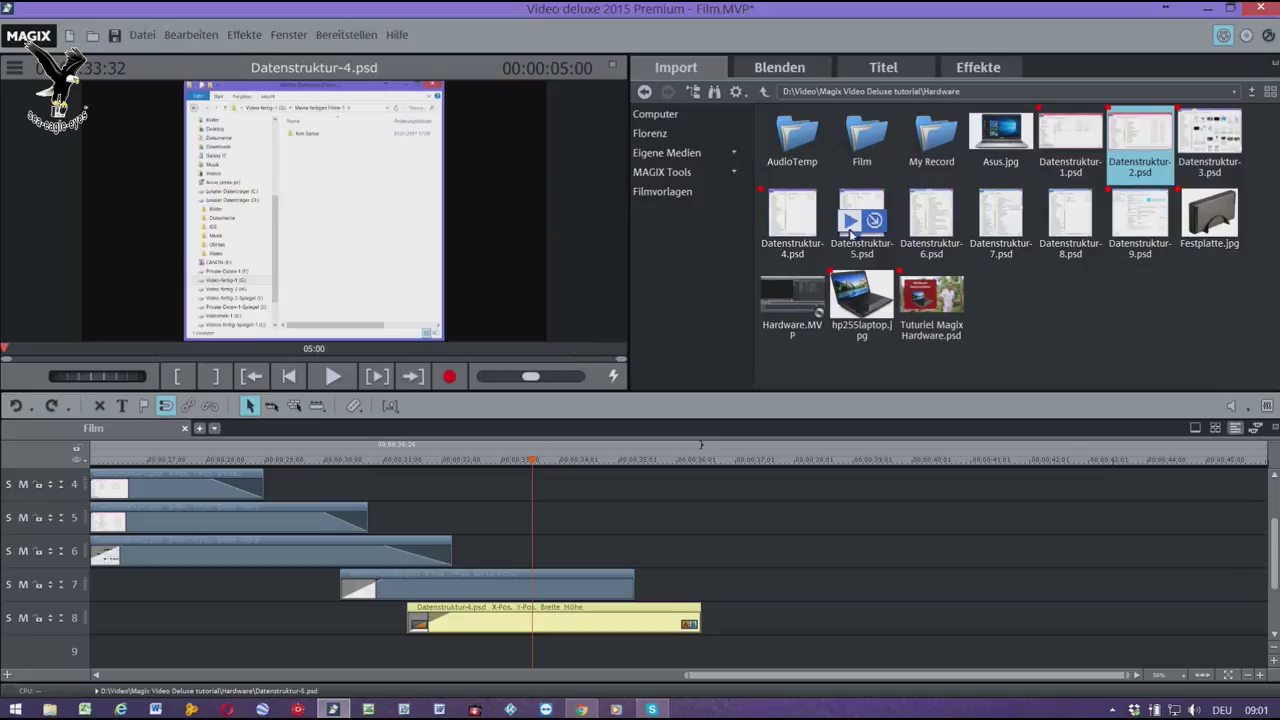
click(849, 224)
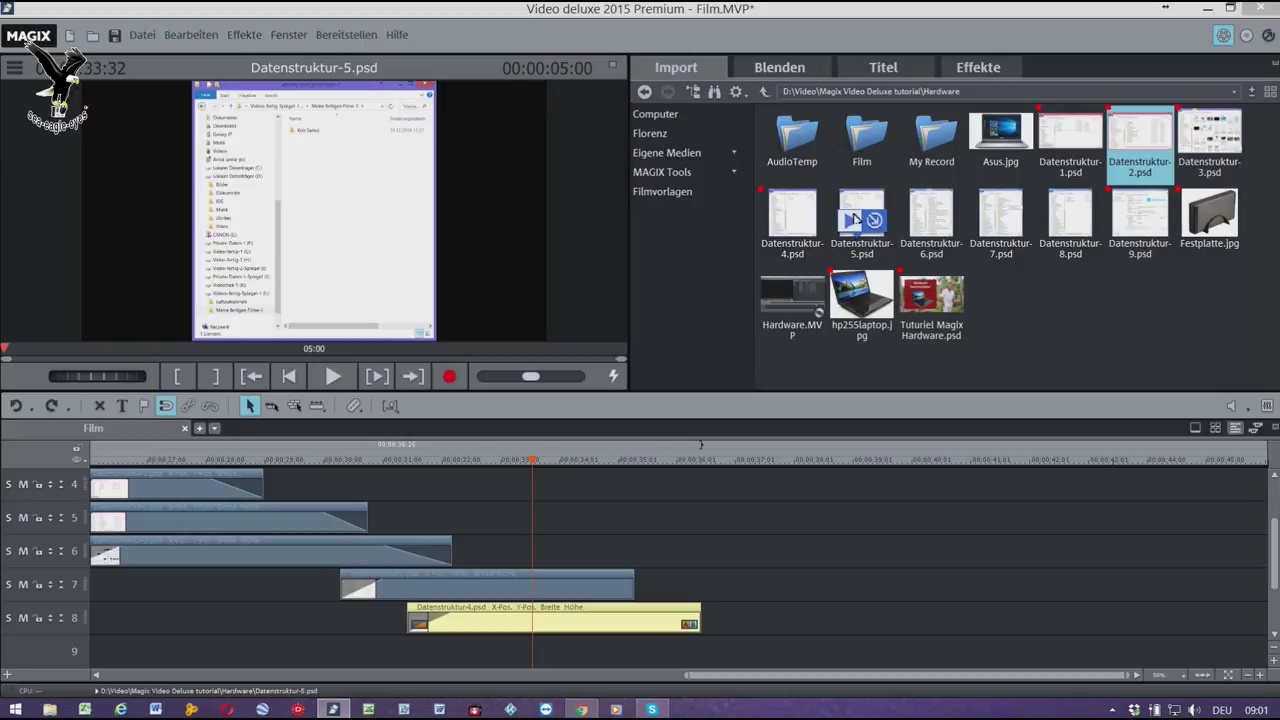
click(860, 212)
drag(795, 354, 585, 658)
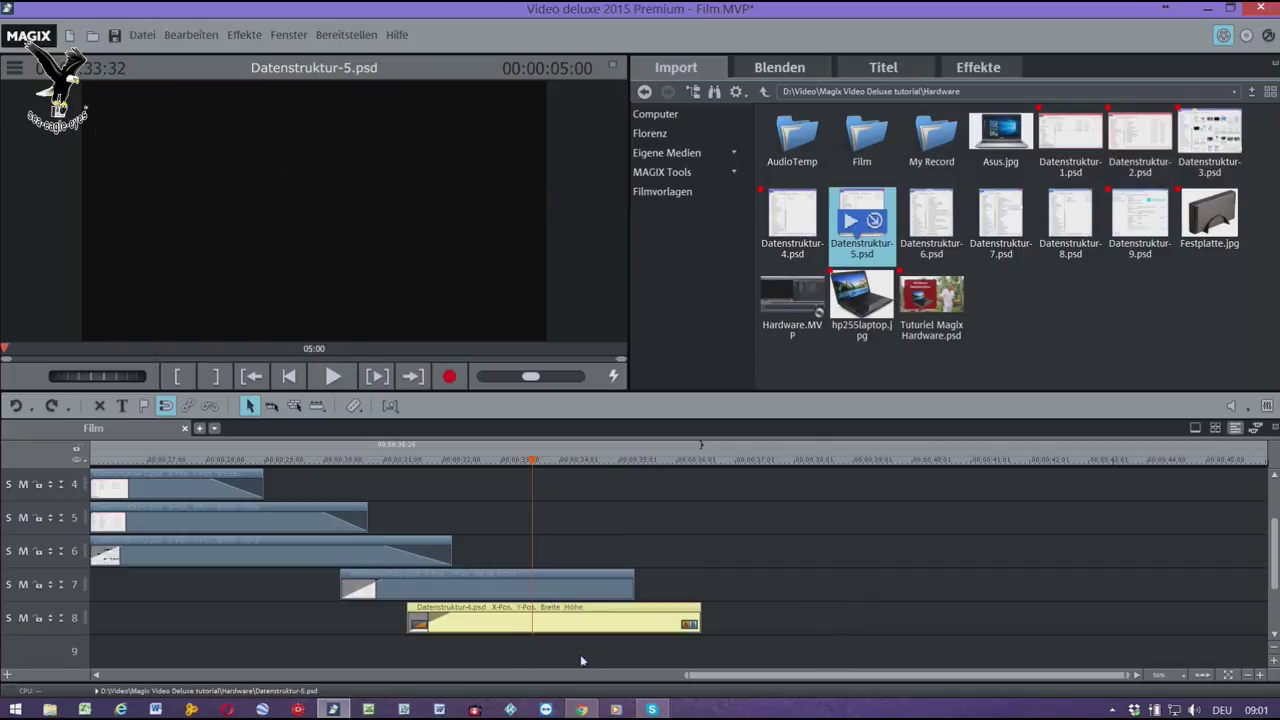
click(590, 657)
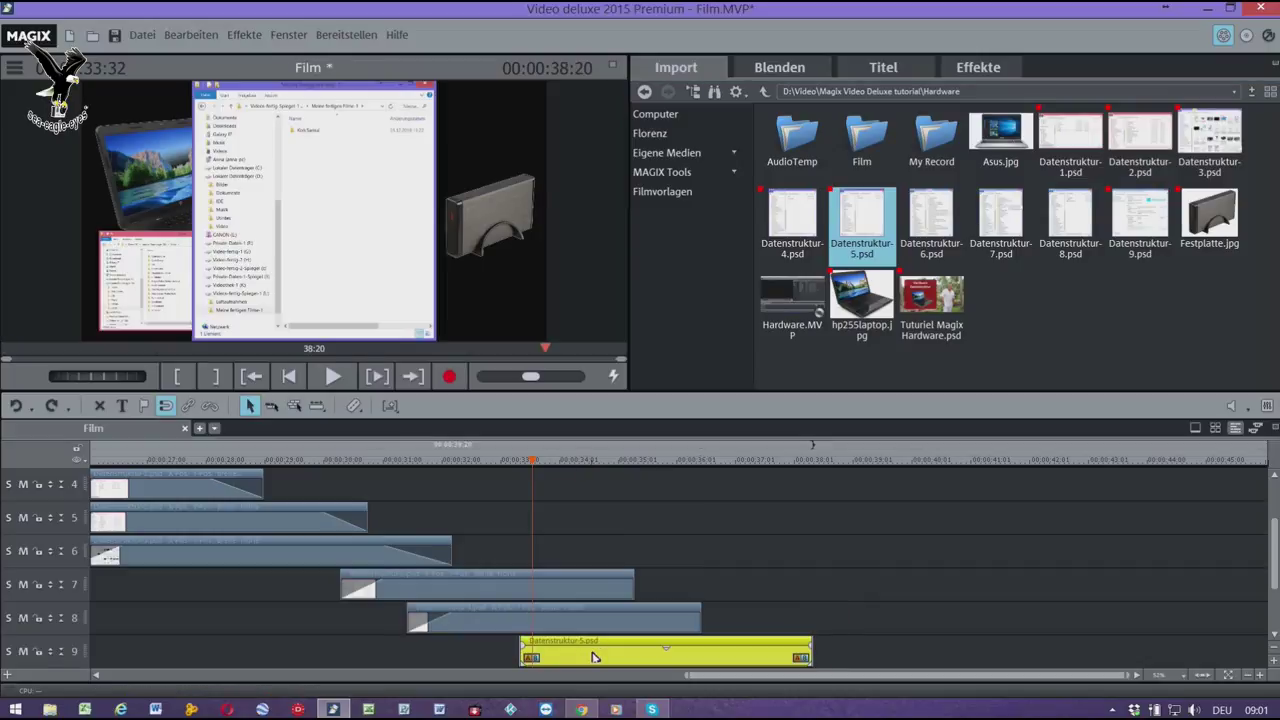
- Scale the Datenstruktur-5.psd image to 500 px wide and move it to about 1392 px left, 522 px top, over the second hard drive
click(978, 67)
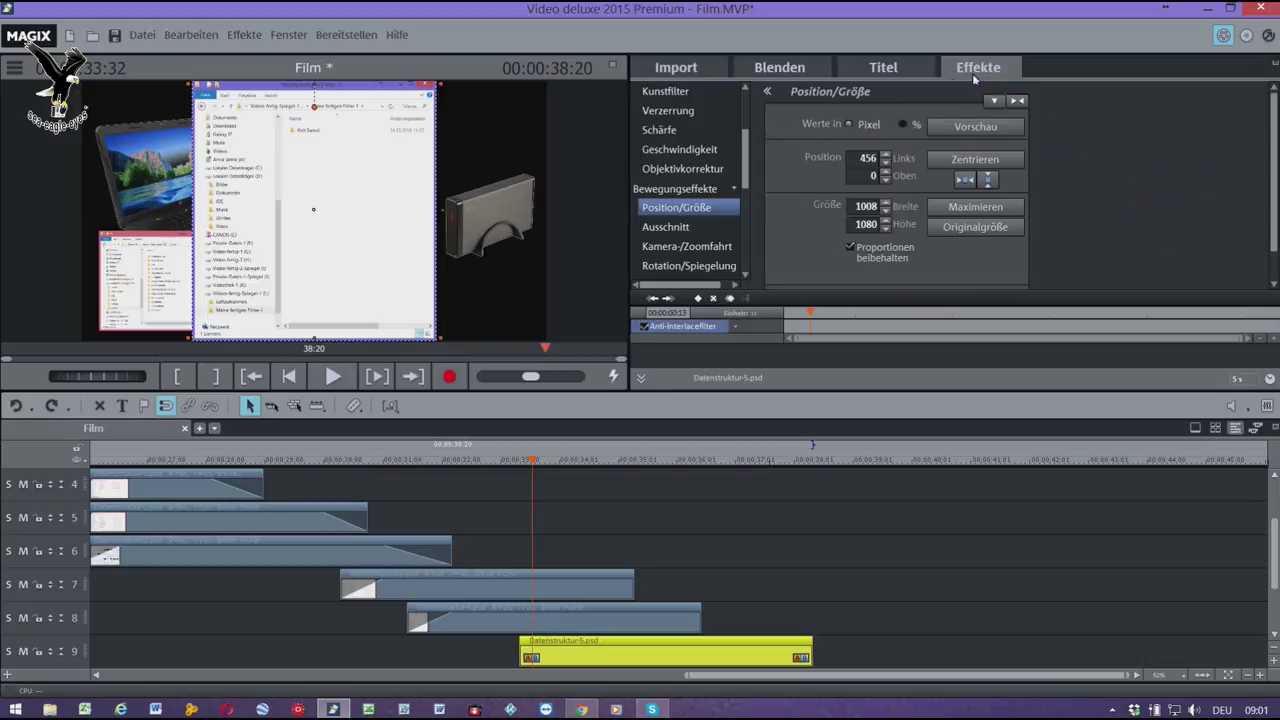
double_click(856, 207)
text(500)
key(Return)
drag(251, 200, 474, 262)
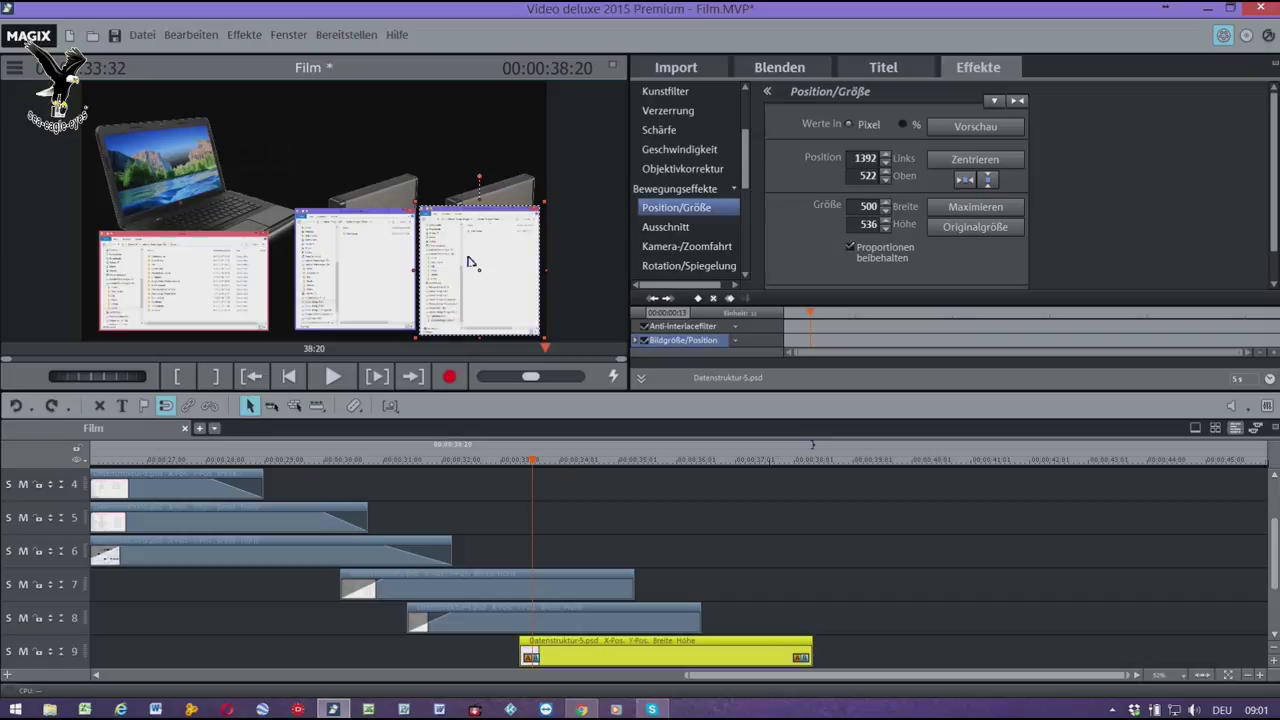
- Set the Datenstruktur-5.psd image's width to 450 px and select the Datenstruktur-4.psd image beside it
double_click(864, 207)
text(450)
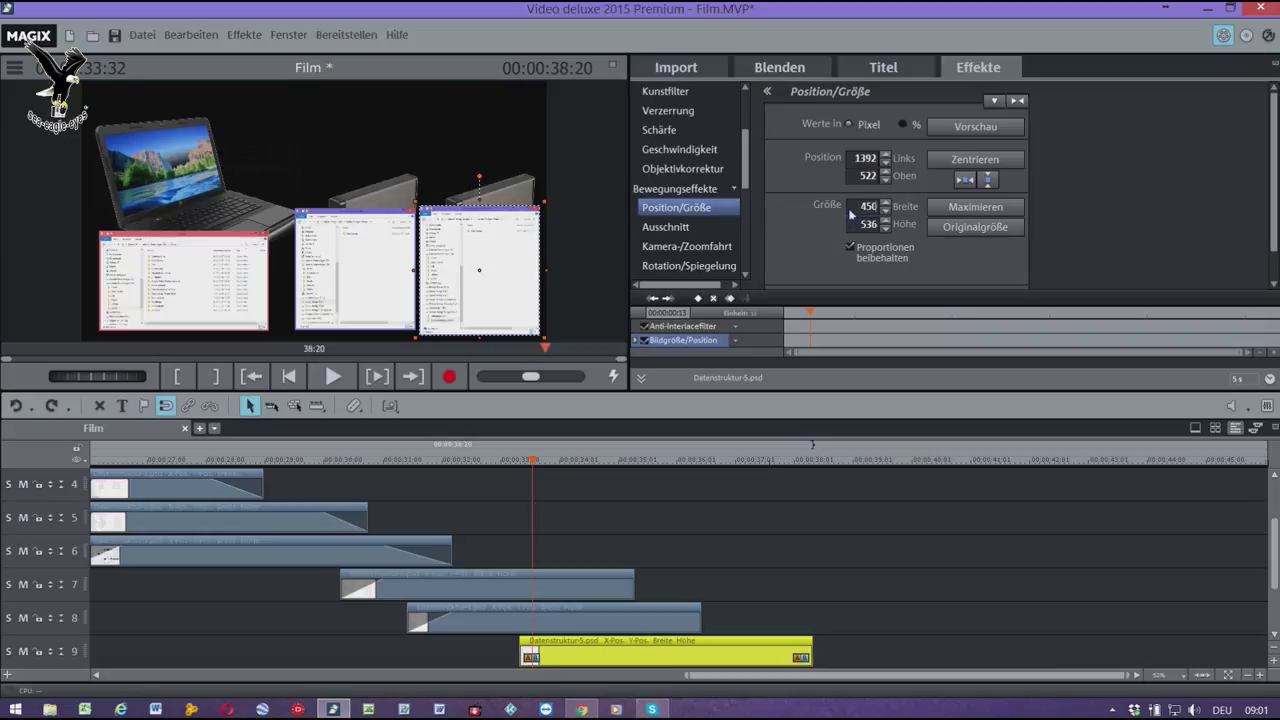
key(Return)
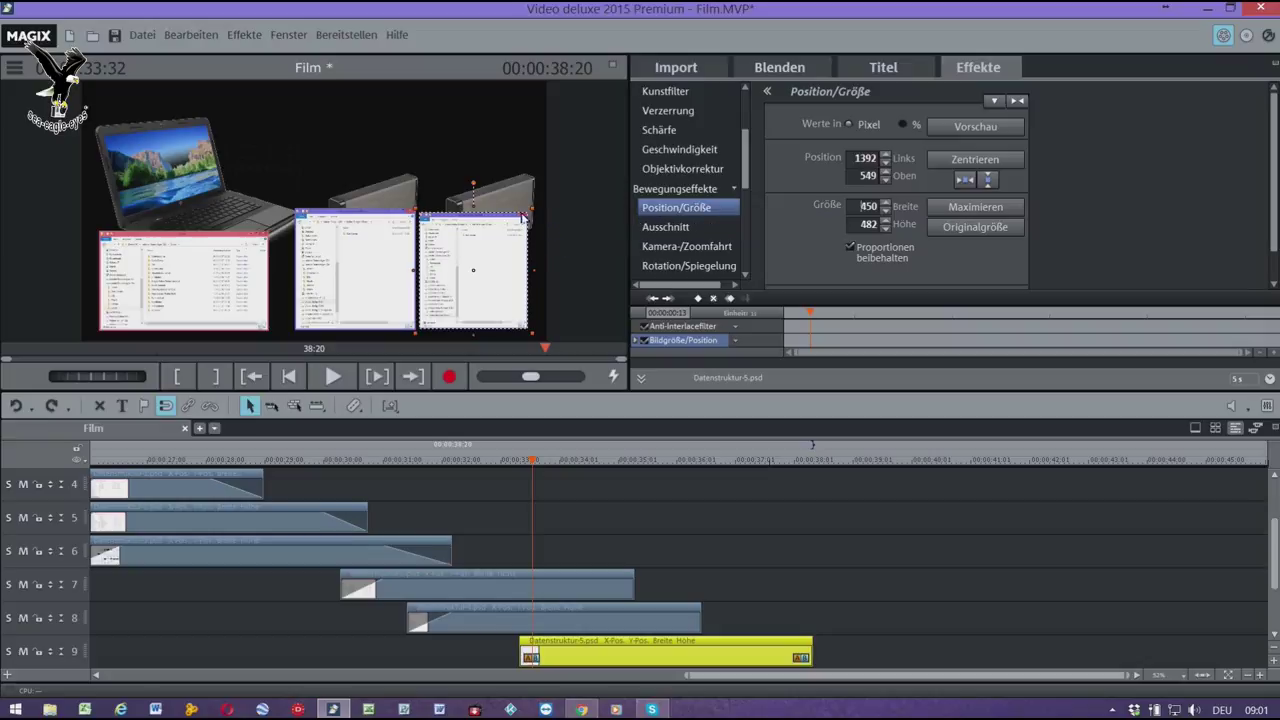
click(340, 262)
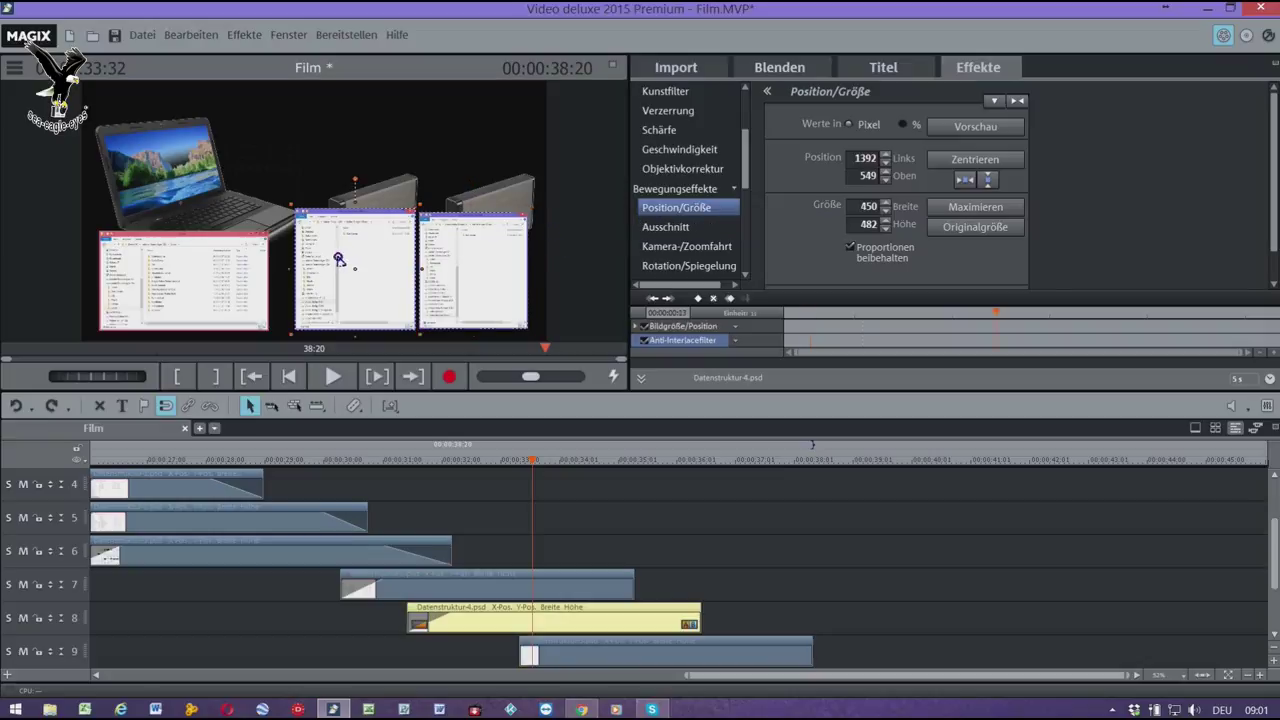
- Scale the Datenstruktur-4.psd image to 461 px wide, and the Datenstruktur-5.psd image to 296 px wide at 1526 px left, 705 px top
drag(422, 210, 408, 217)
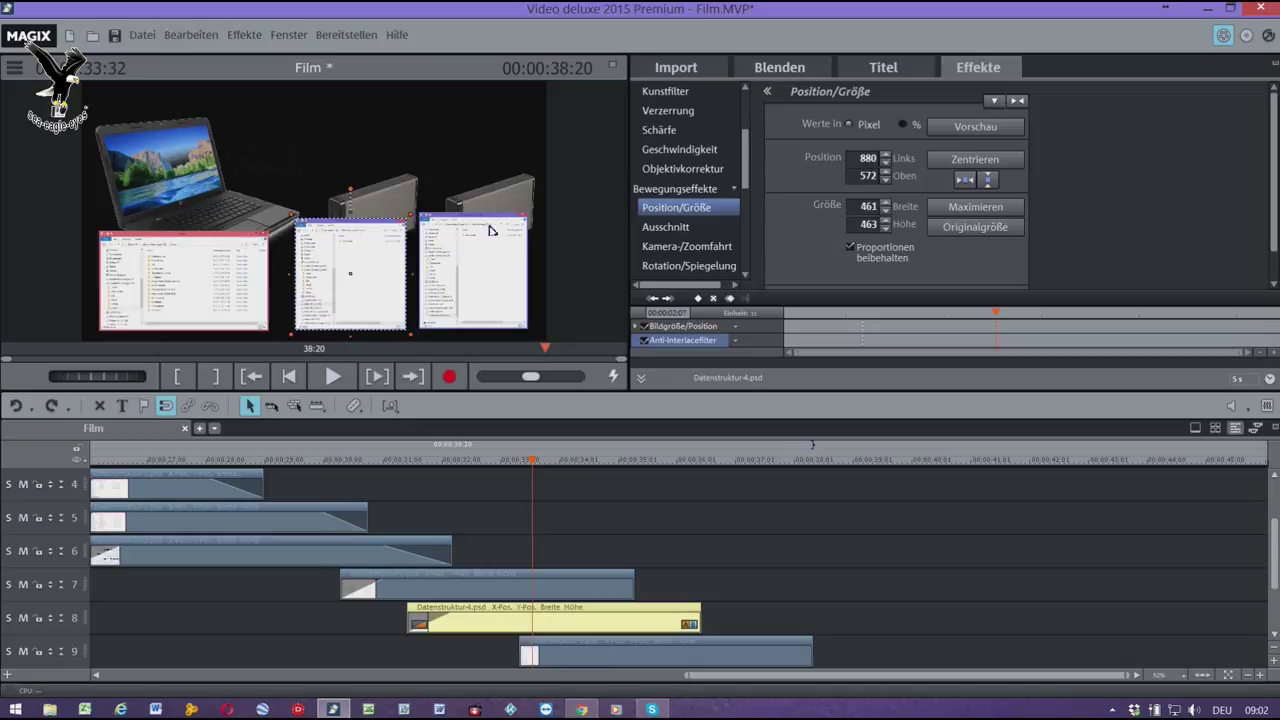
click(524, 220)
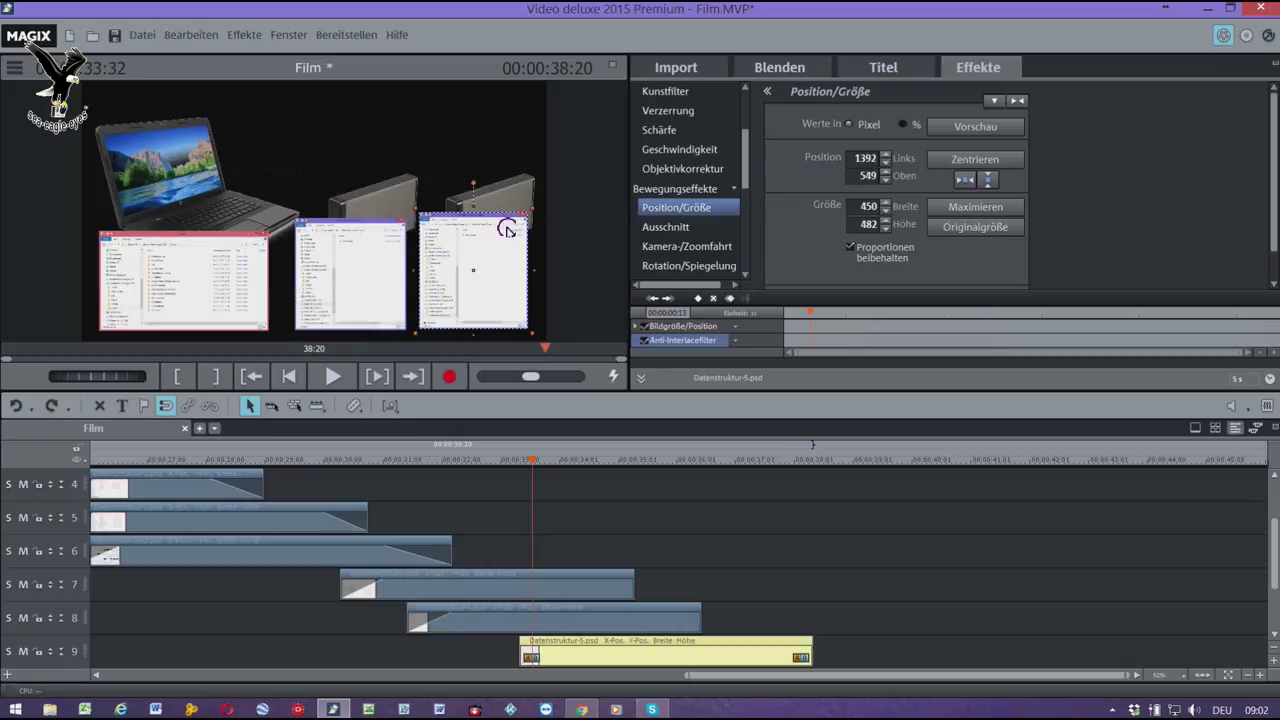
drag(534, 214, 472, 243)
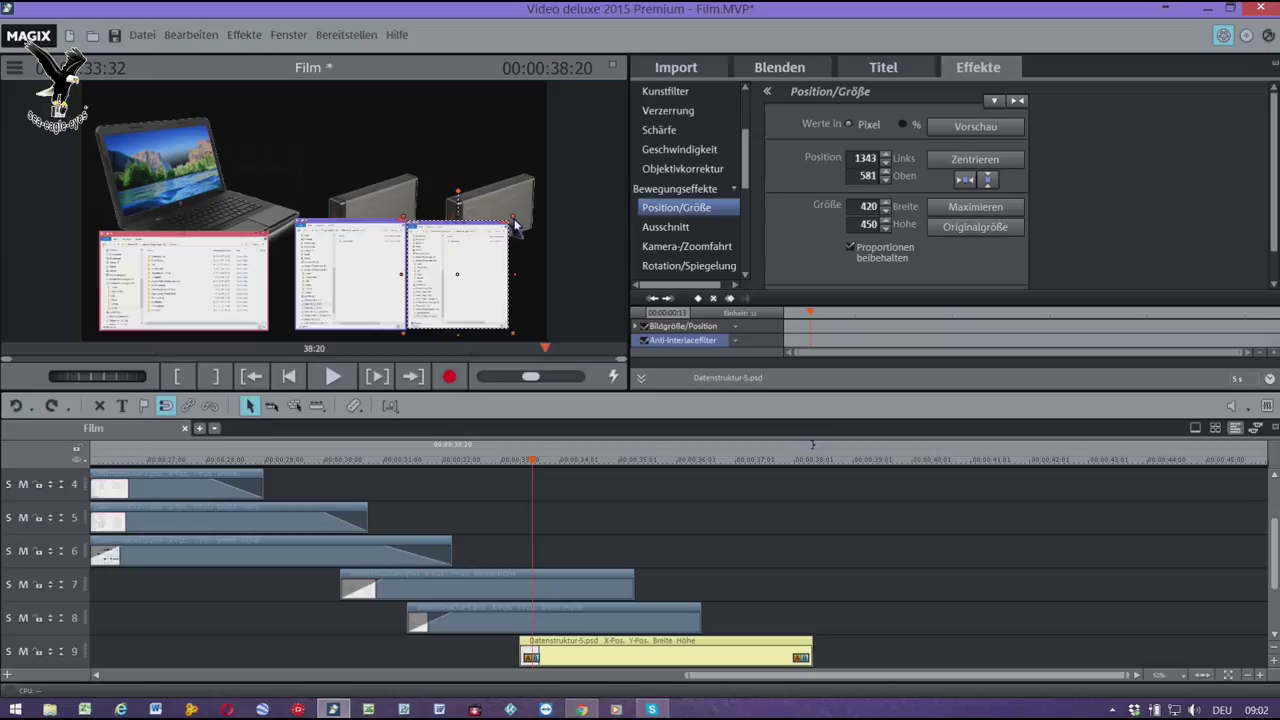
drag(514, 222, 487, 284)
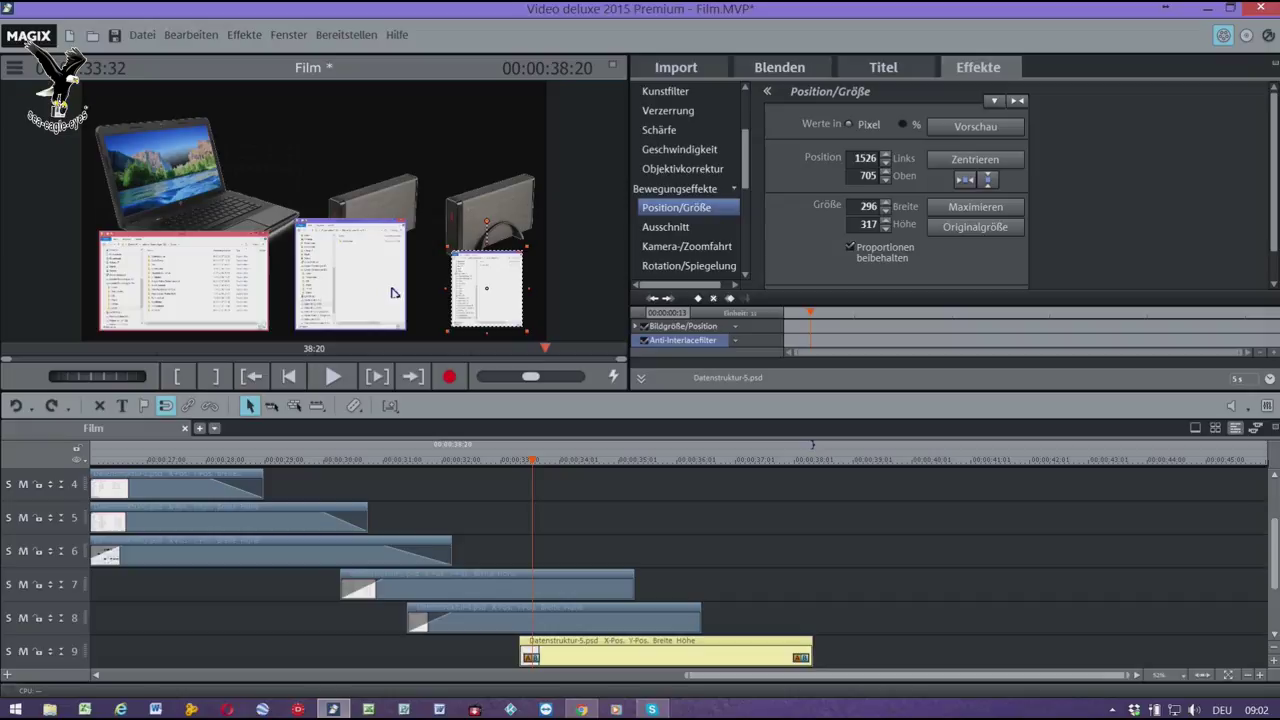
- Play the film from about 28 seconds and extend the Datenstruktur-3.psd clip on track 6 to just before 33 seconds
click(226, 462)
key(space)
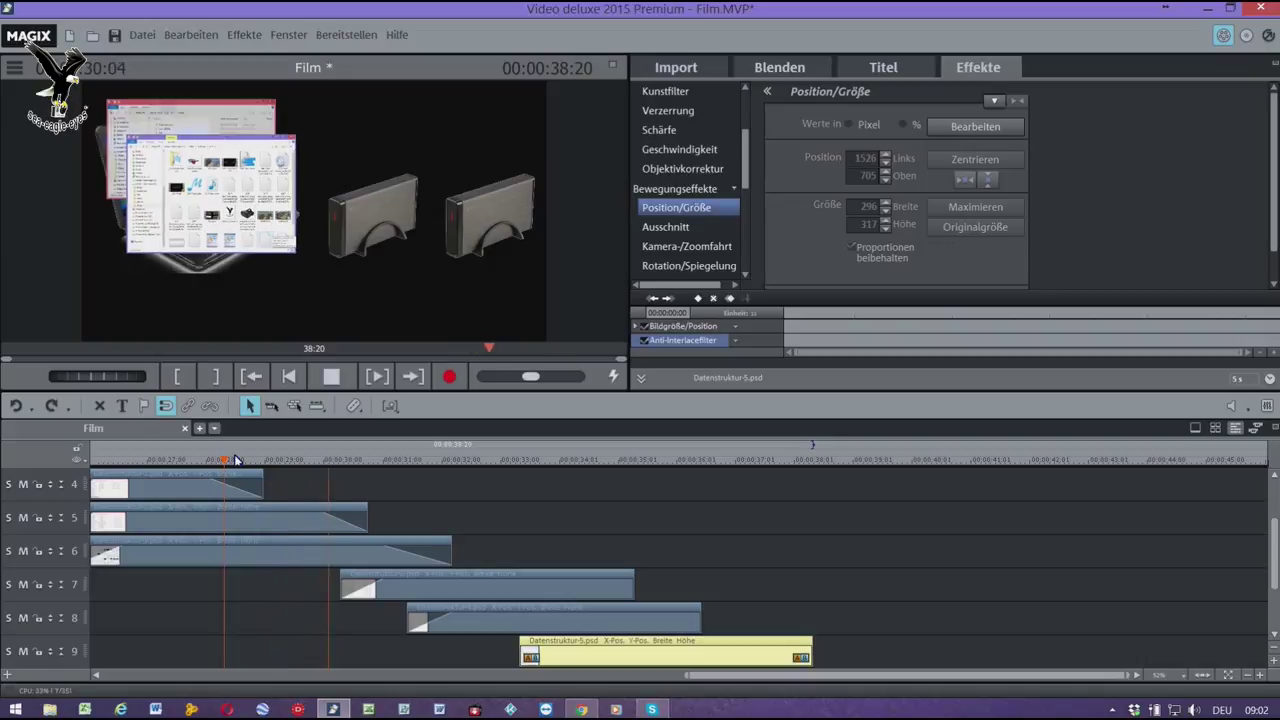
key(space)
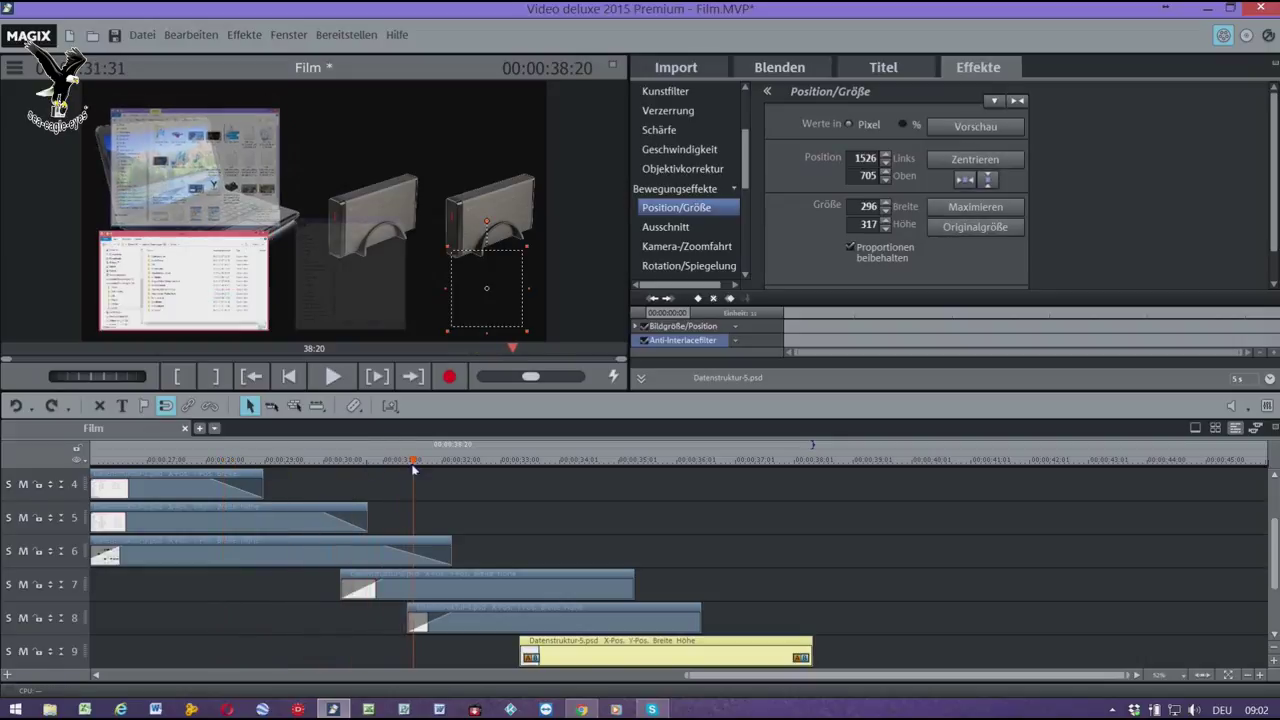
mouse_move(414, 467)
mouse_down()
mouse_move(331, 462)
mouse_move(390, 466)
mouse_up()
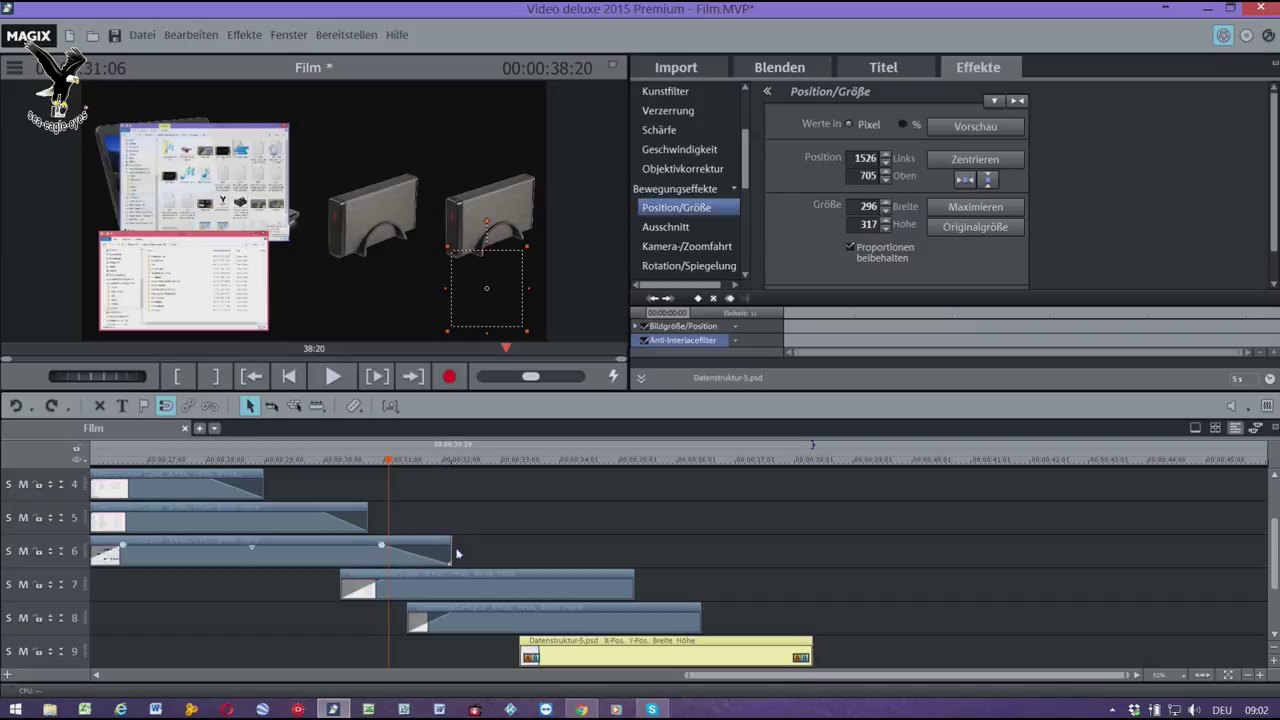
drag(452, 560, 495, 558)
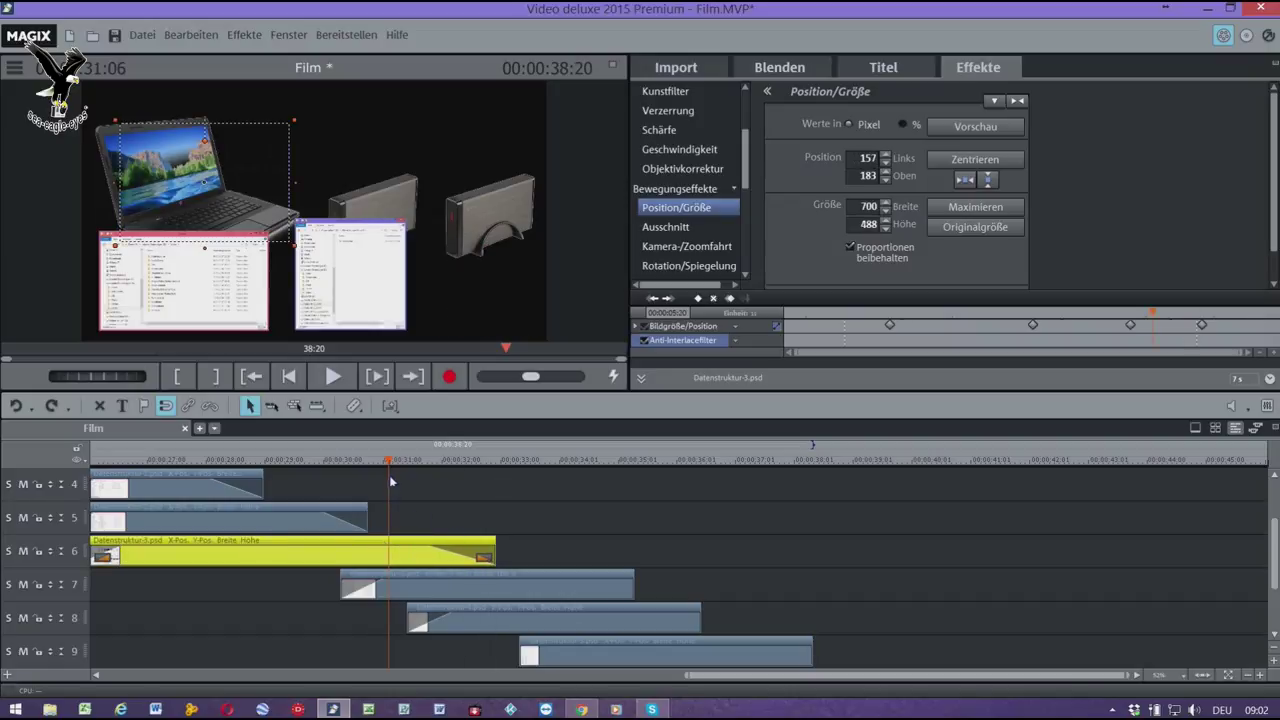
drag(390, 466, 505, 509)
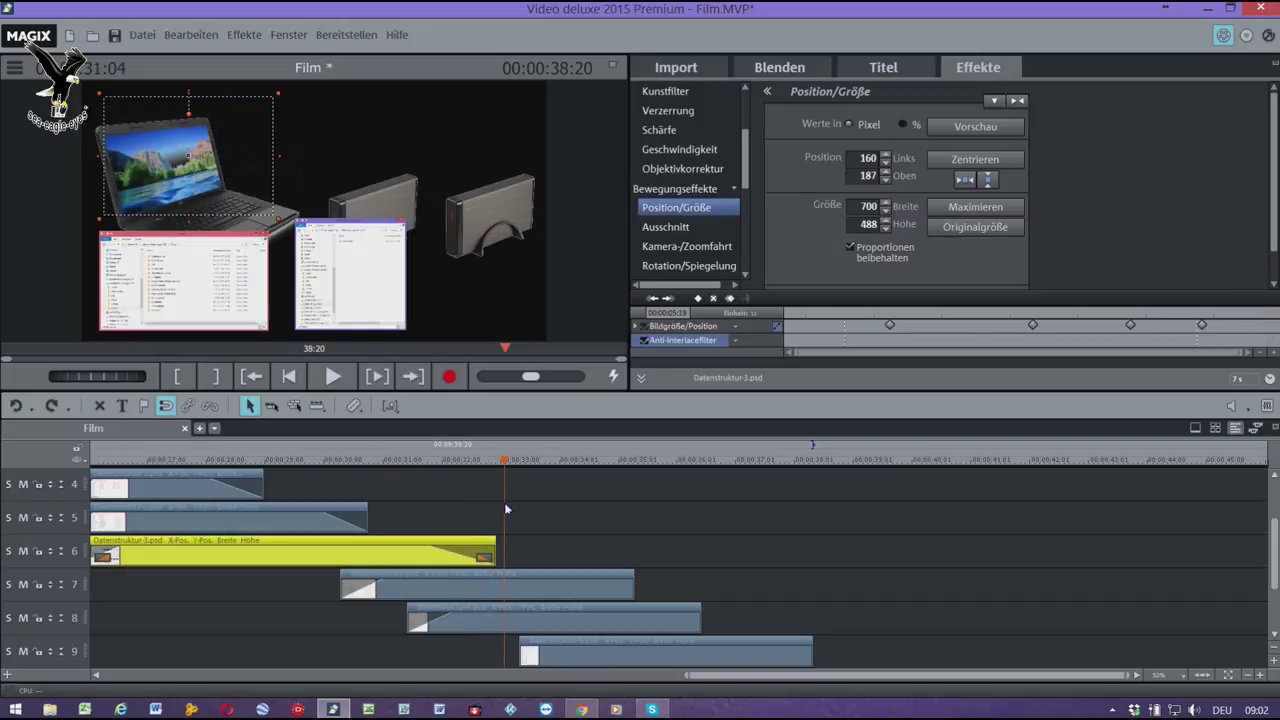
- Switch the position and size effect to preview mode and add a short fade-in to the Datenstruktur-5.psd clip on track 9
click(972, 128)
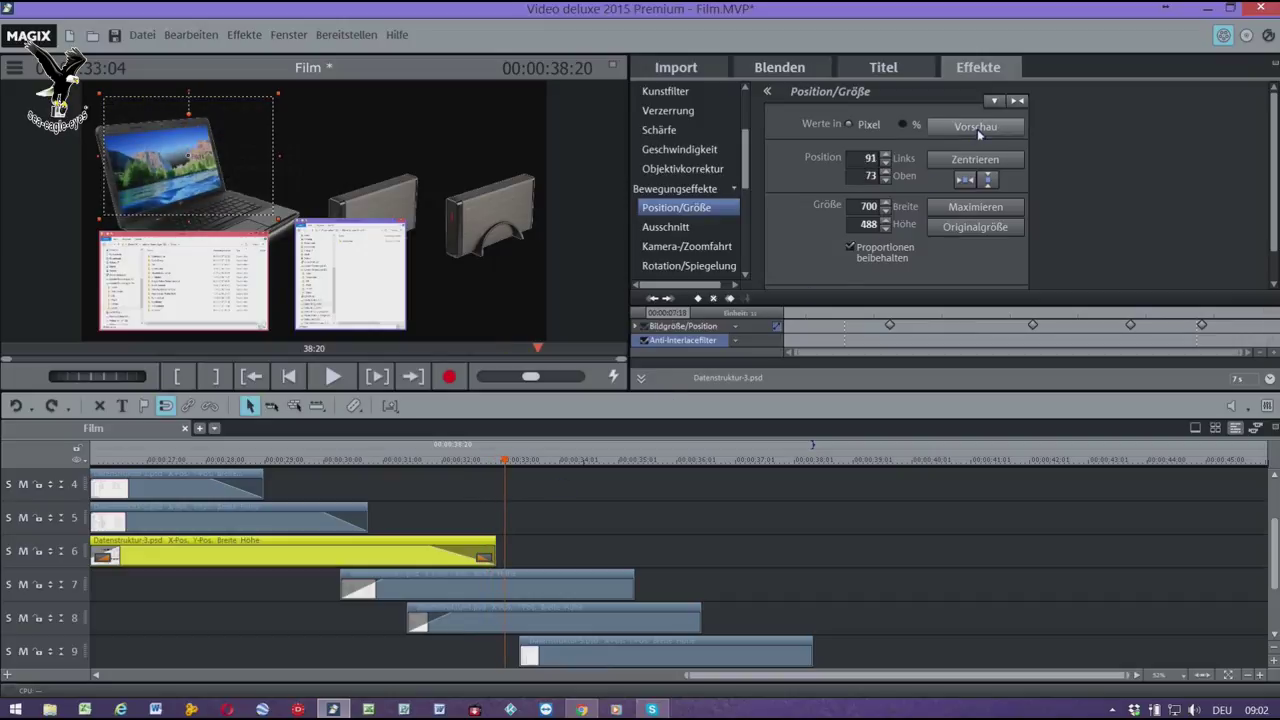
drag(505, 461, 528, 463)
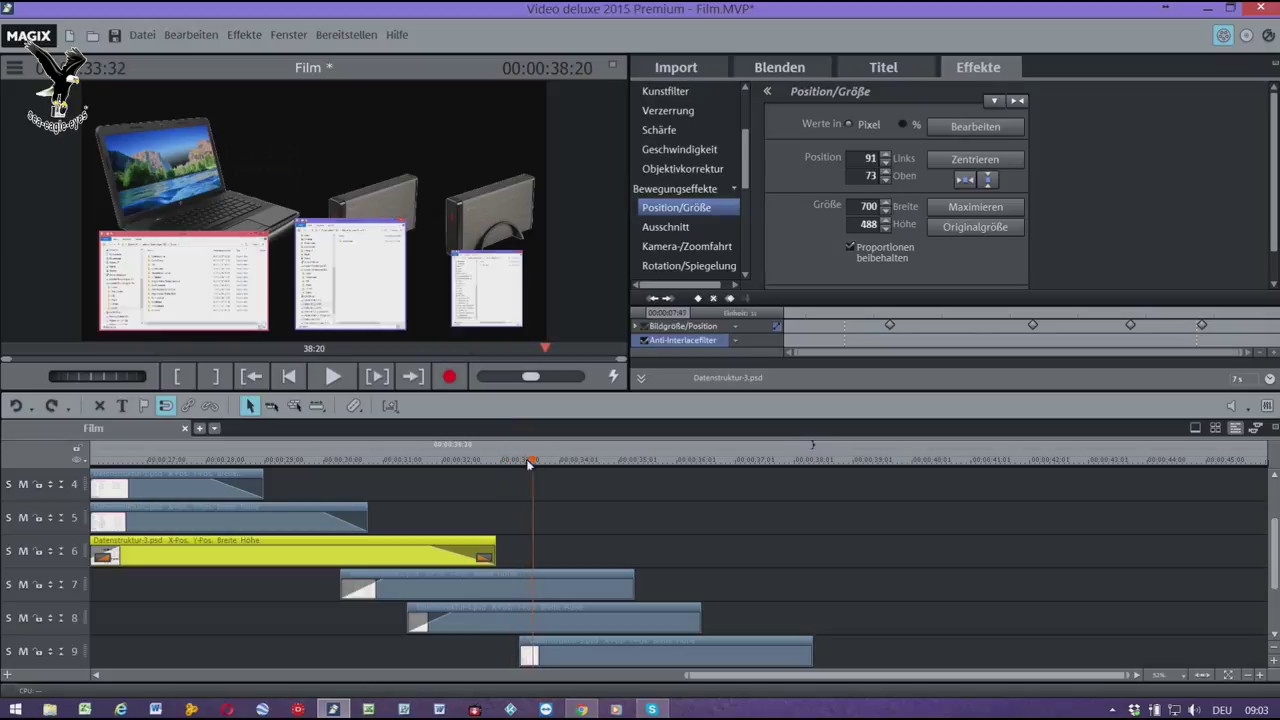
click(528, 655)
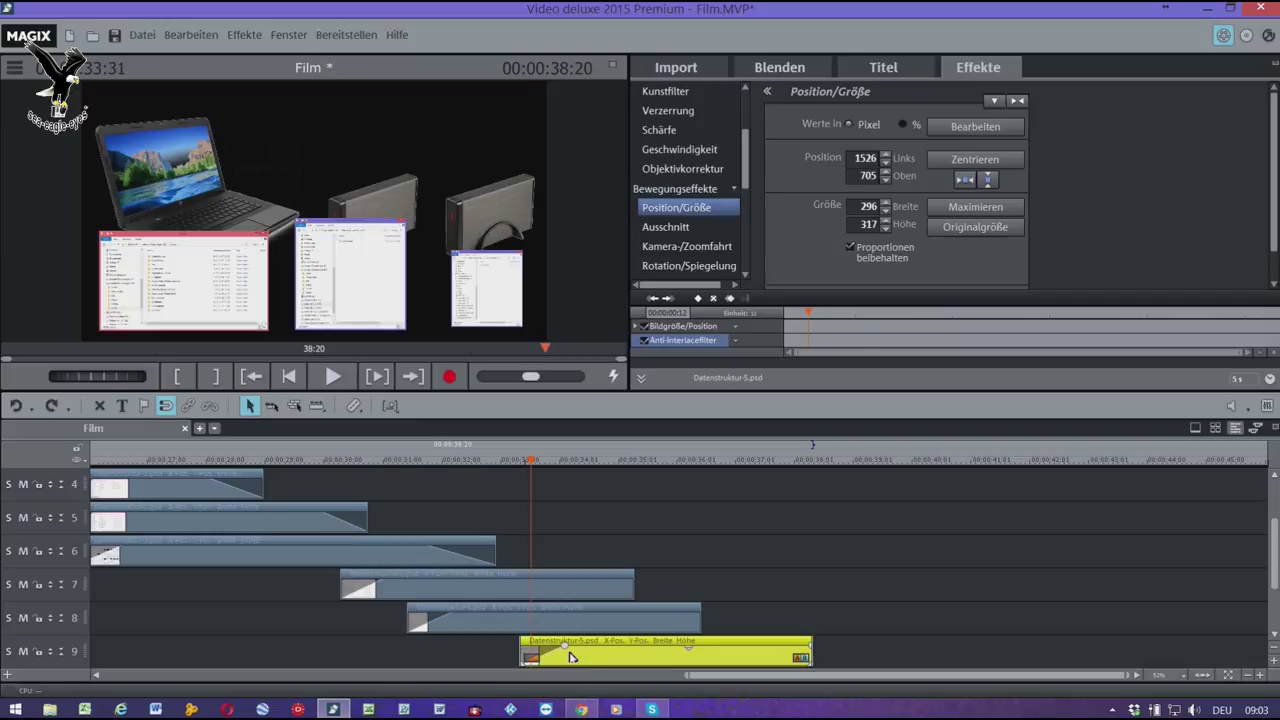
- Select the laptop clip and both hard drive clips on tracks 1 to 3 and extend them together to 42:38
drag(535, 460, 662, 490)
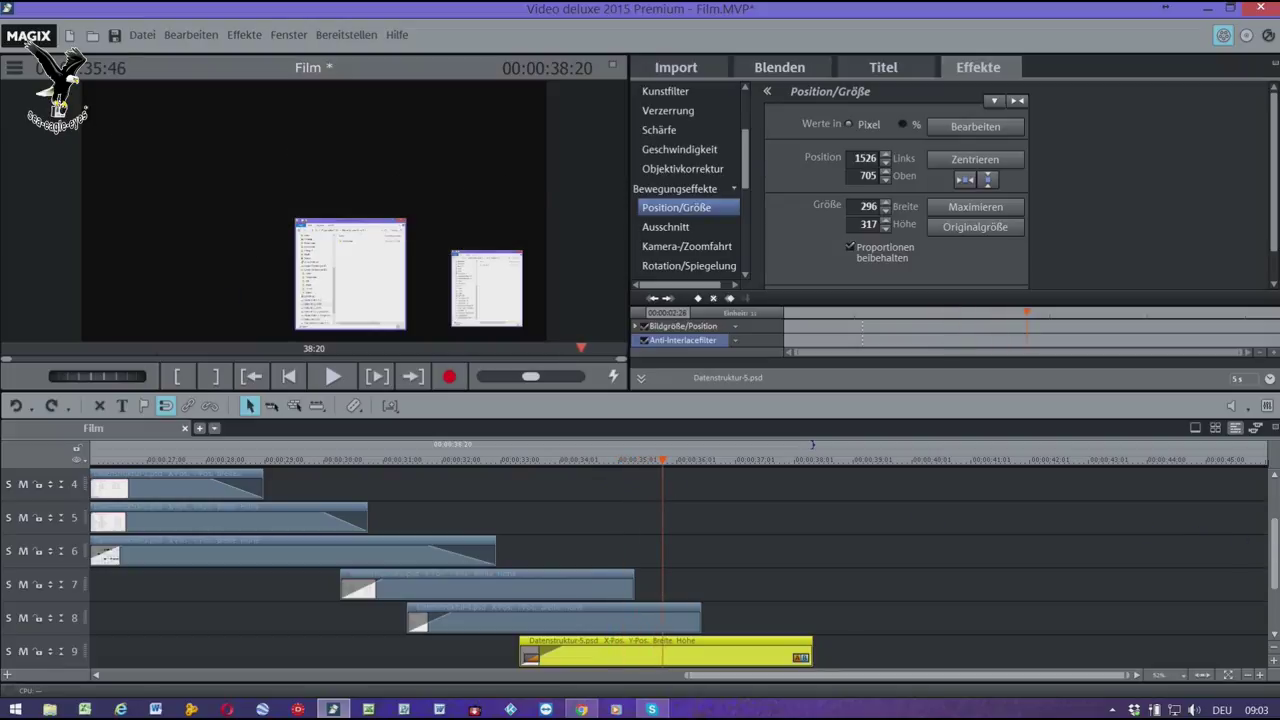
drag(1277, 548, 1277, 503)
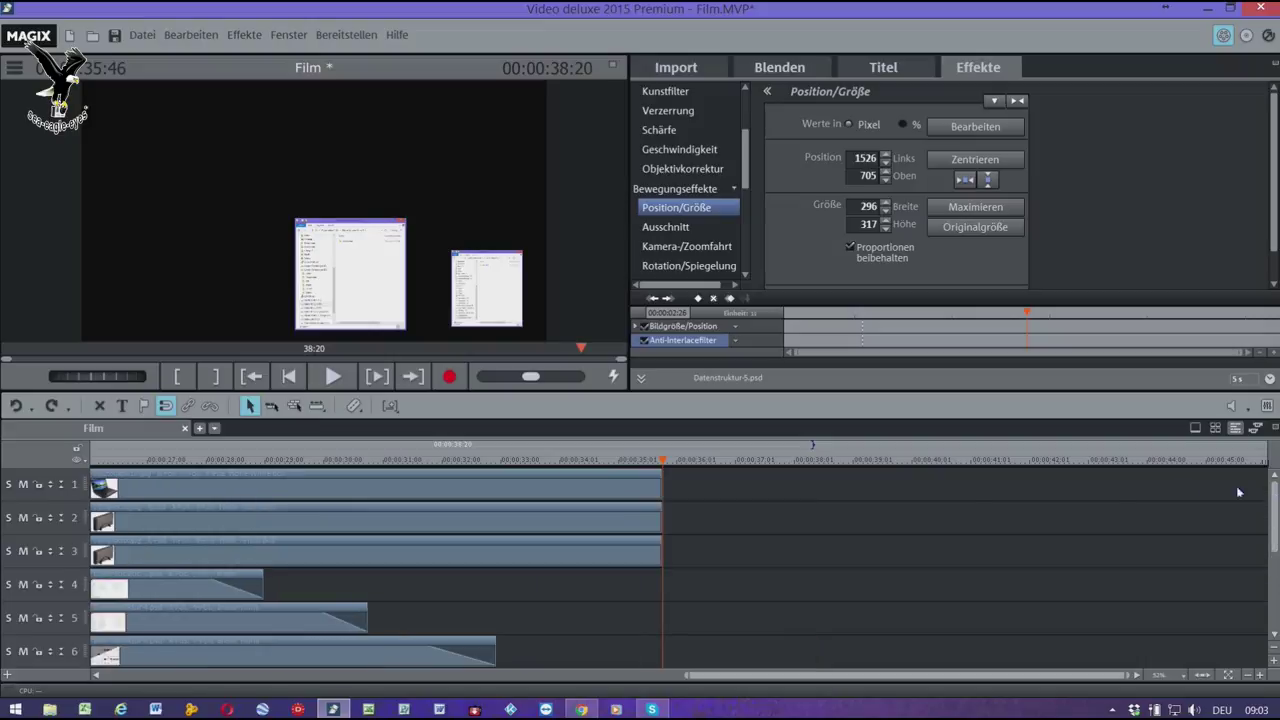
drag(687, 488, 724, 561)
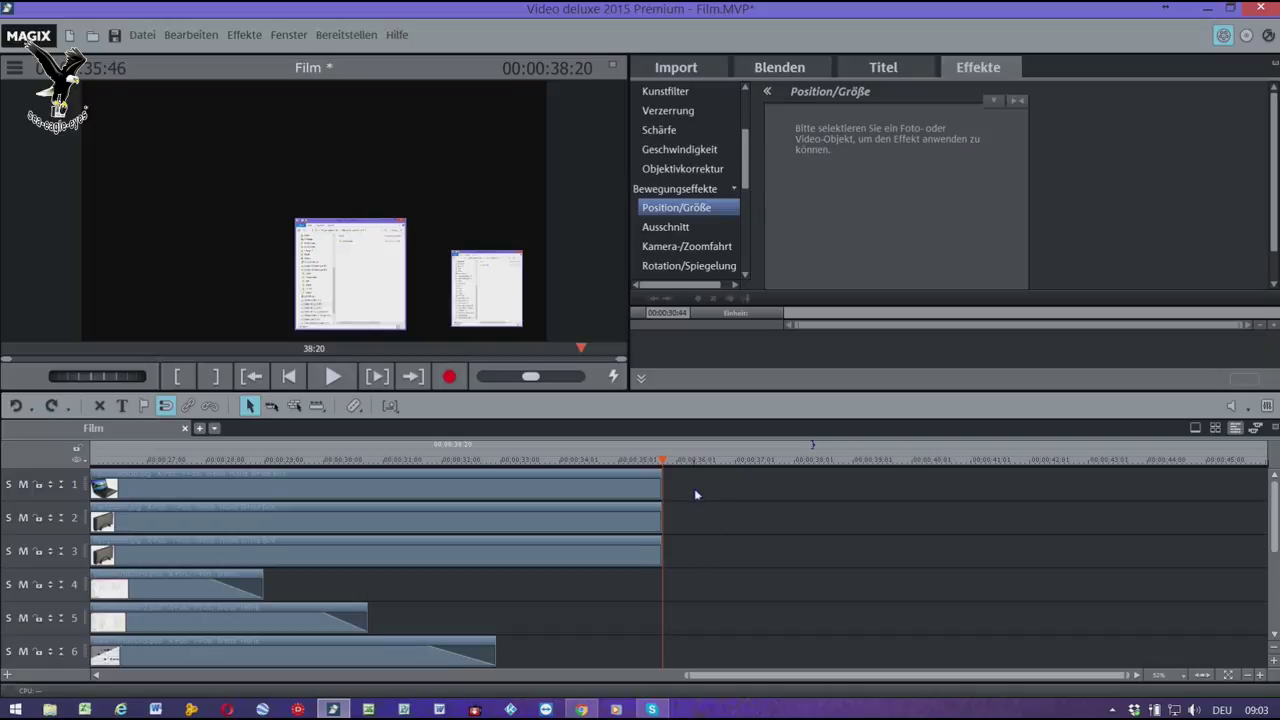
drag(675, 502, 647, 569)
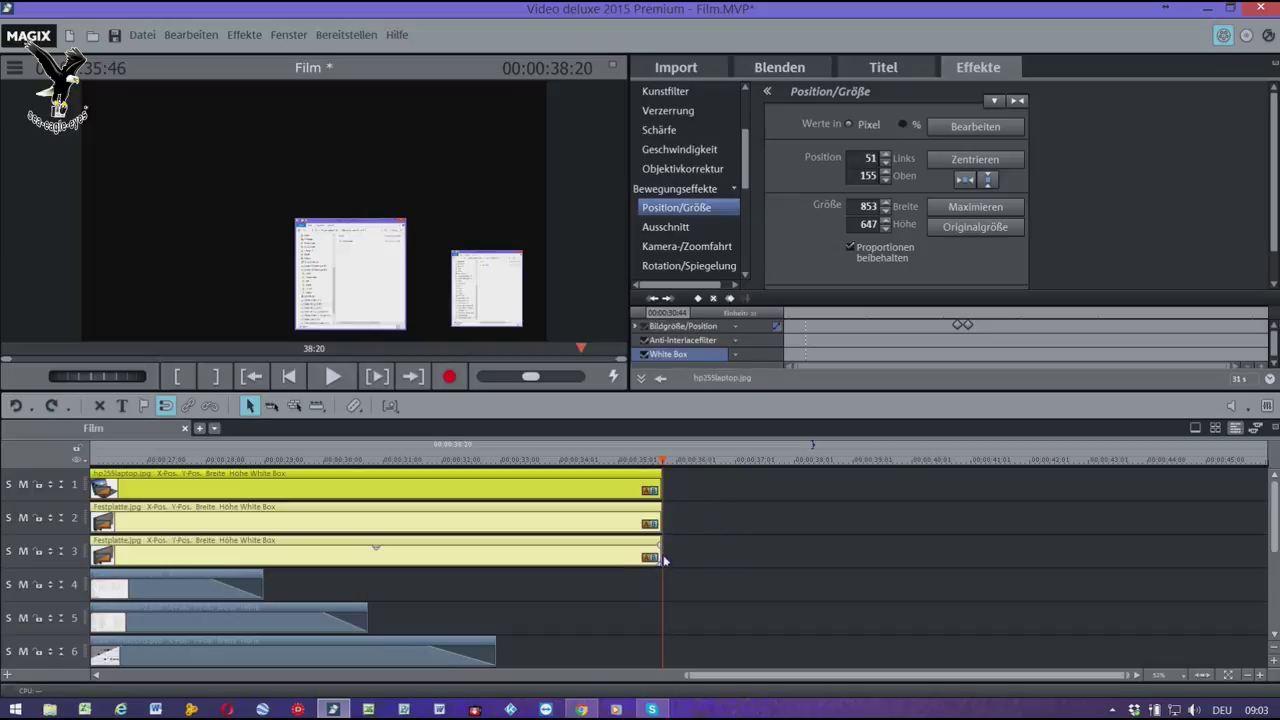
drag(666, 559, 1065, 565)
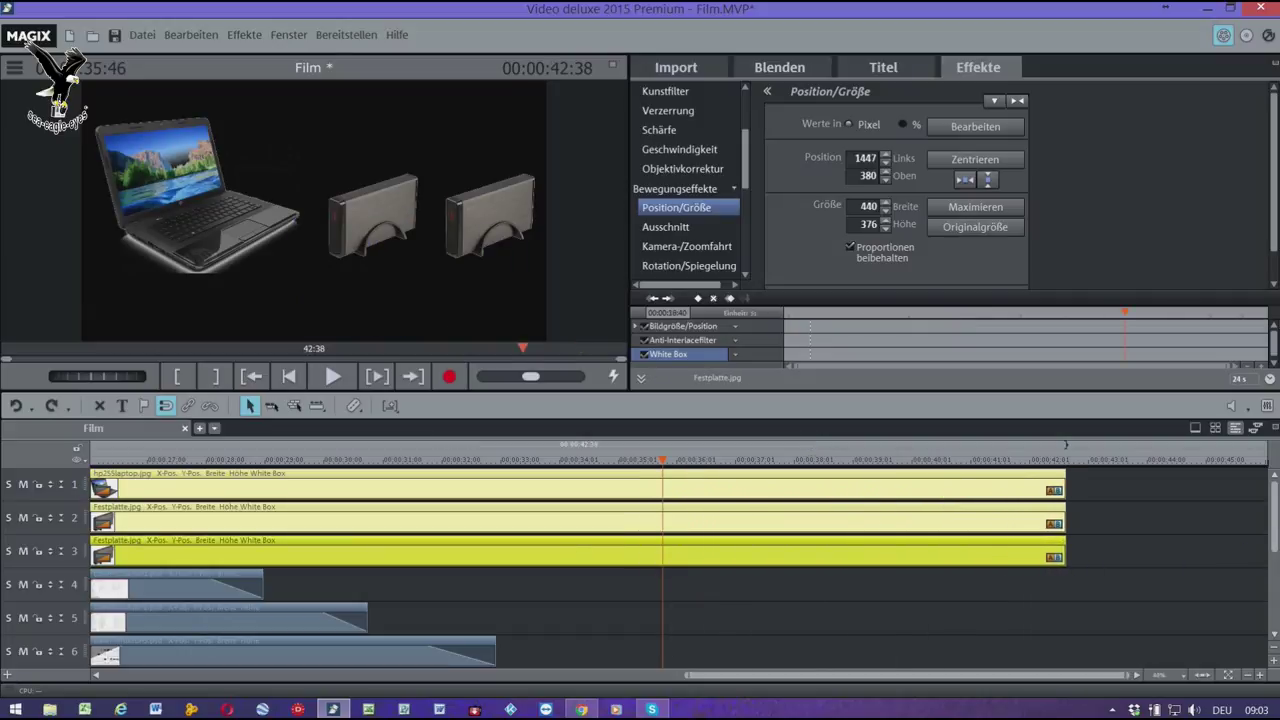
- Extend the Datenstruktur-2.psd, Datenstruktur-4.psd and Datenstruktur-5.psd clips on tracks 7 to 9 to the same end at about 41:40
drag(1277, 527, 1277, 578)
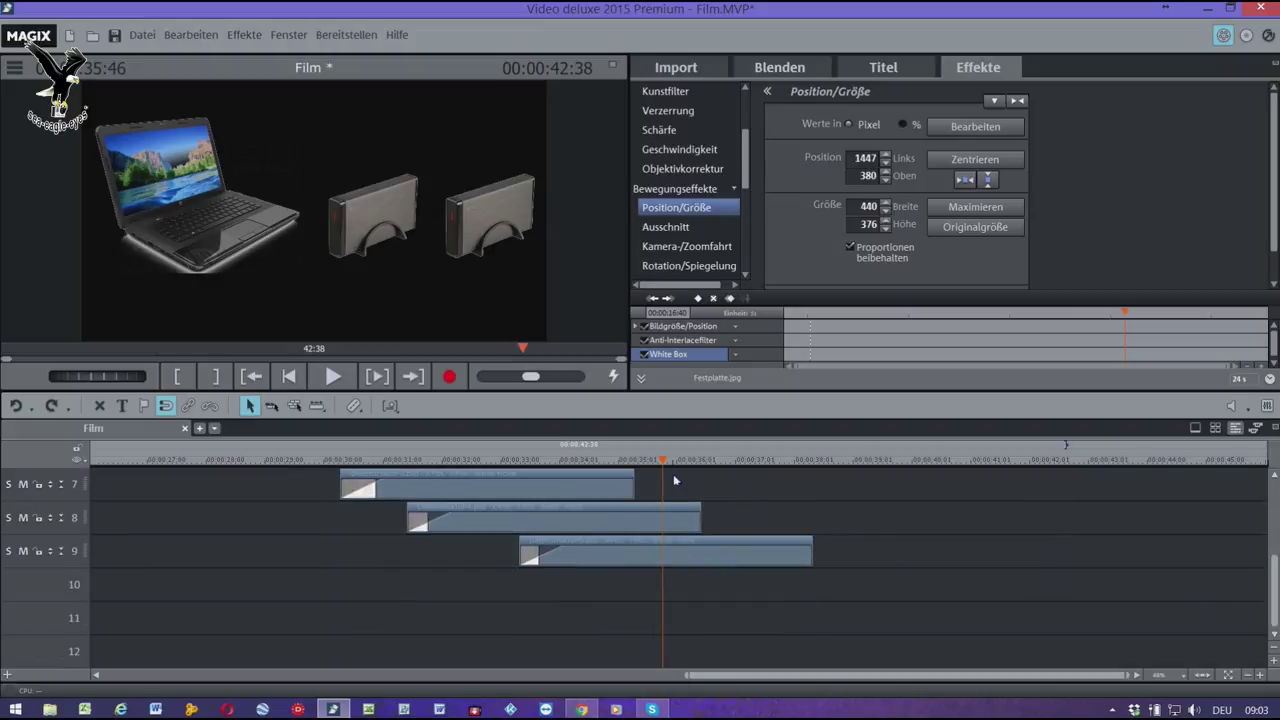
drag(666, 464, 605, 462)
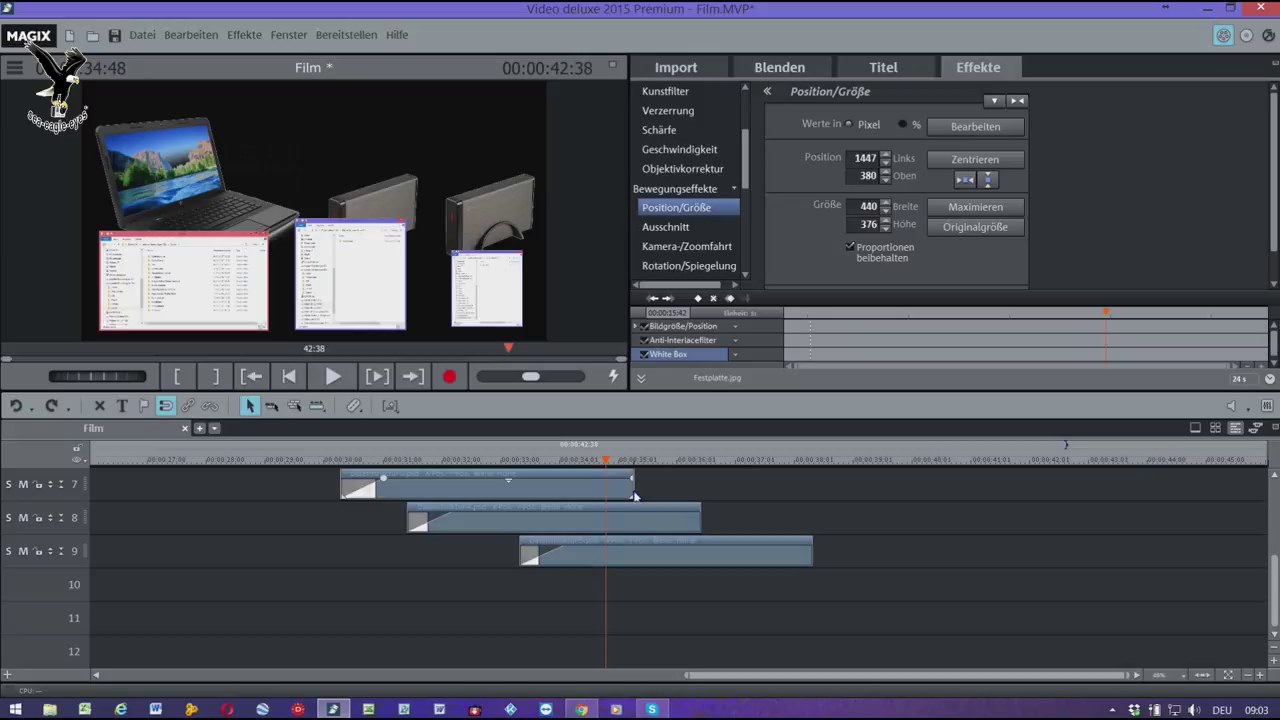
drag(633, 493, 1011, 495)
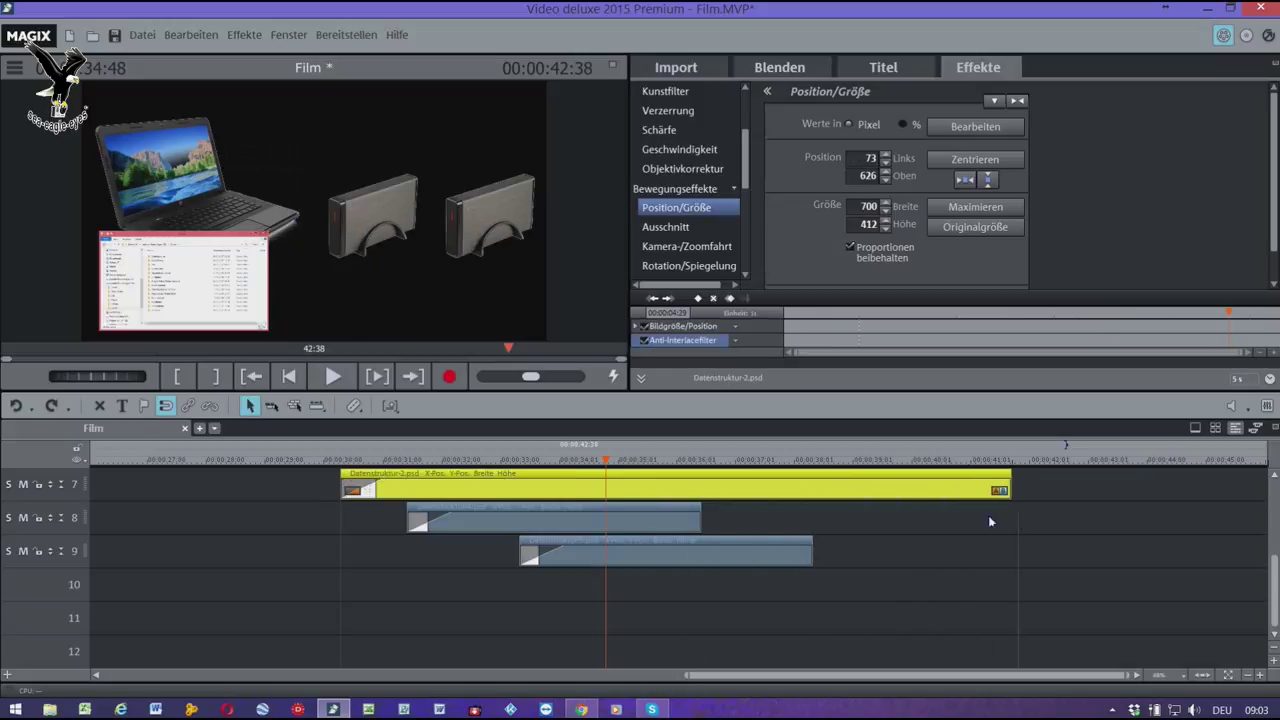
click(703, 522)
drag(703, 522, 919, 538)
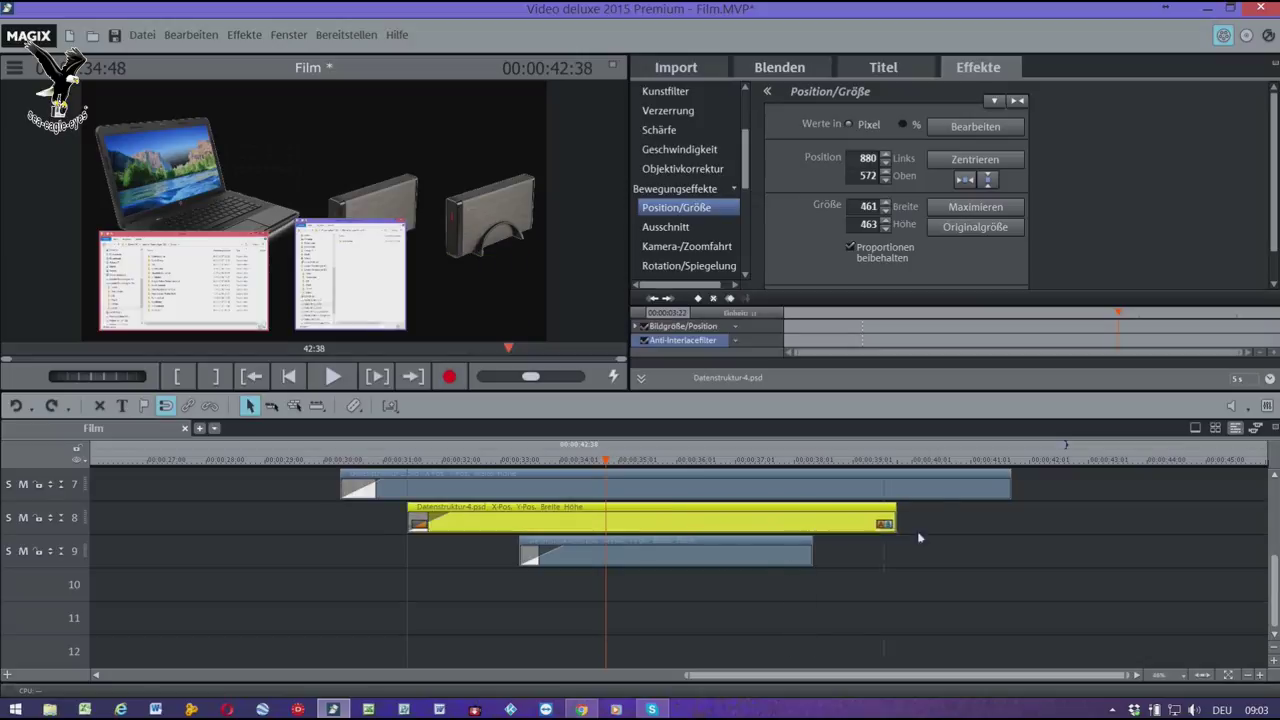
drag(1006, 532, 1011, 529)
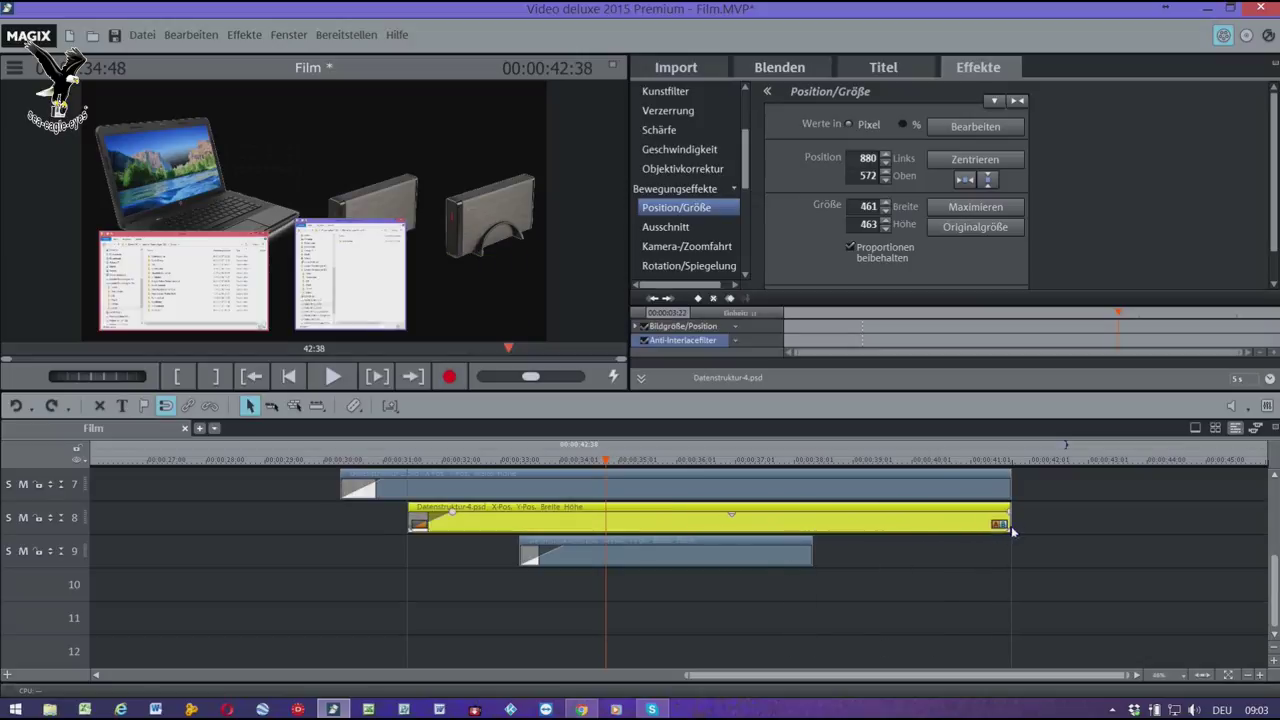
click(810, 558)
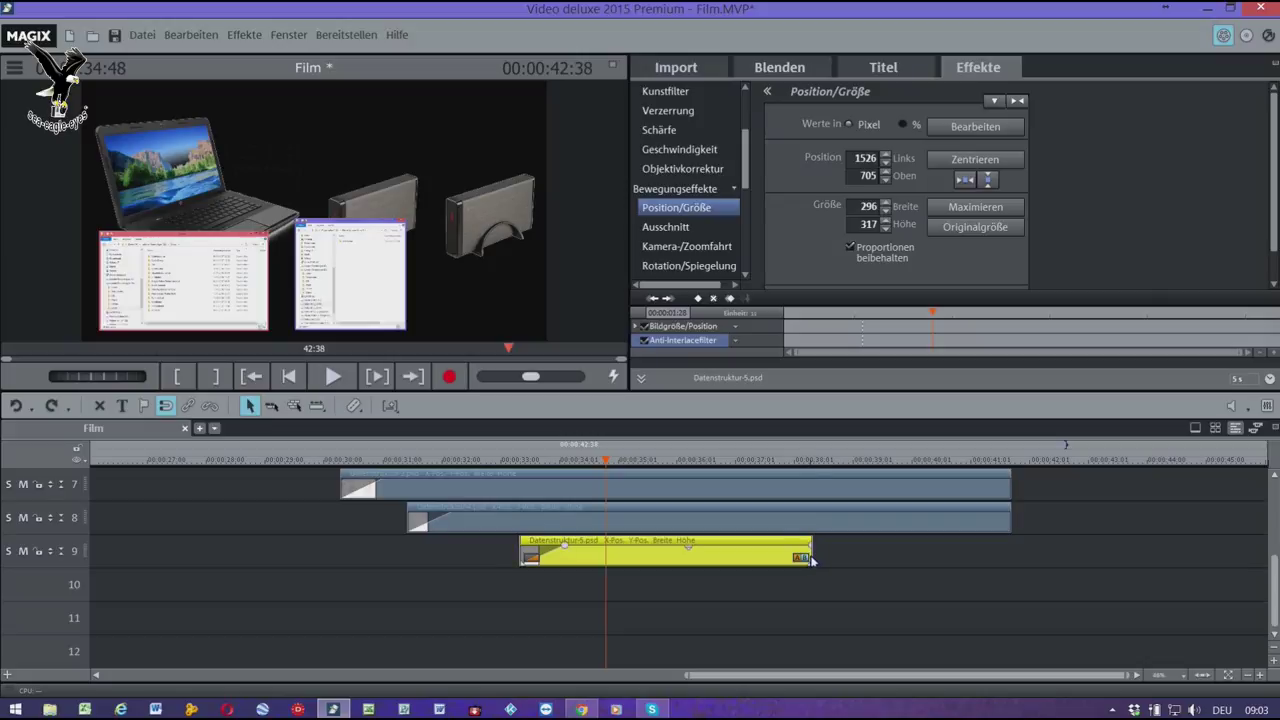
click(809, 558)
click(803, 572)
drag(813, 562, 1009, 583)
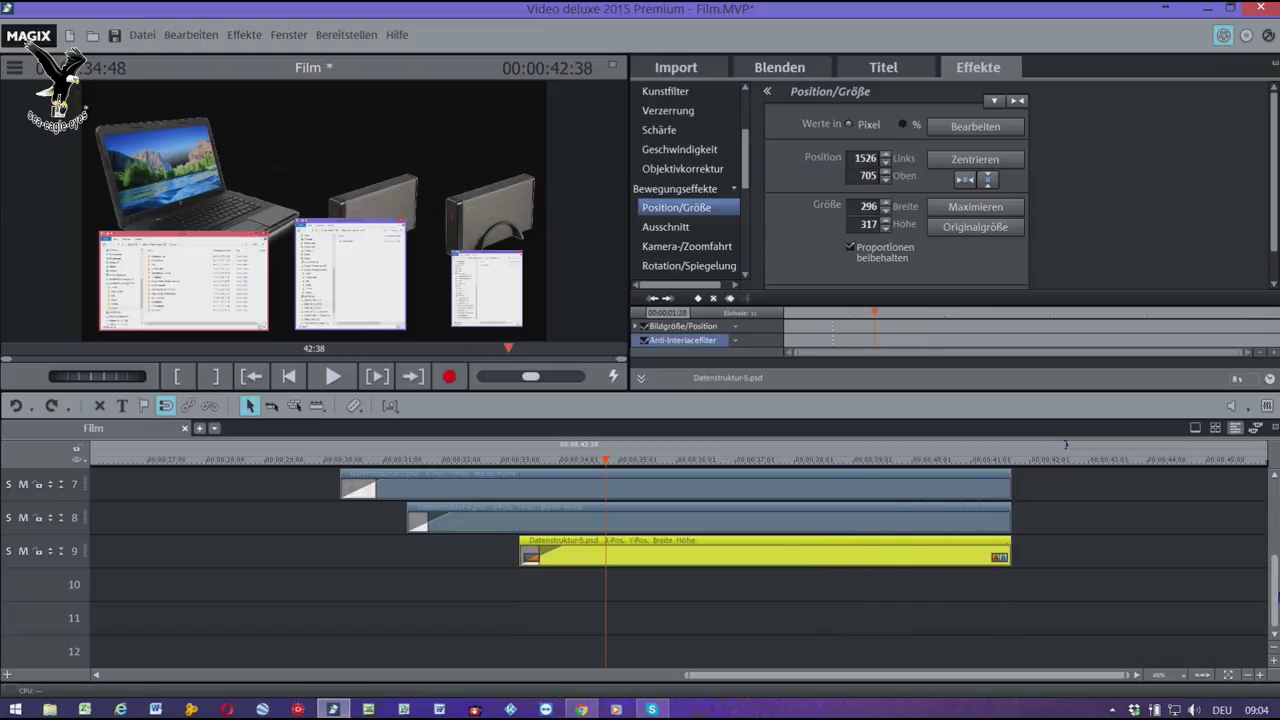
- Return to the film's start, add a fade-in to the Tuturiel Magix Hardware.psd title clip on track 1, and play it back
drag(1275, 588, 1275, 540)
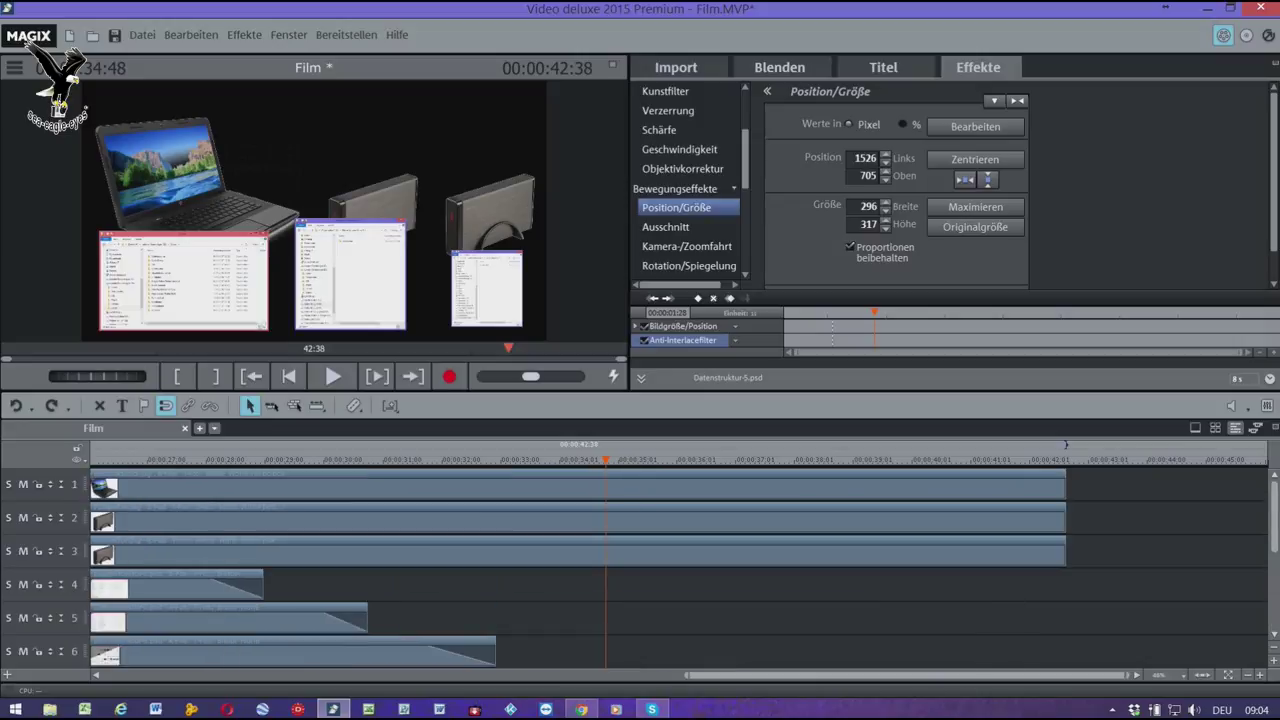
click(288, 376)
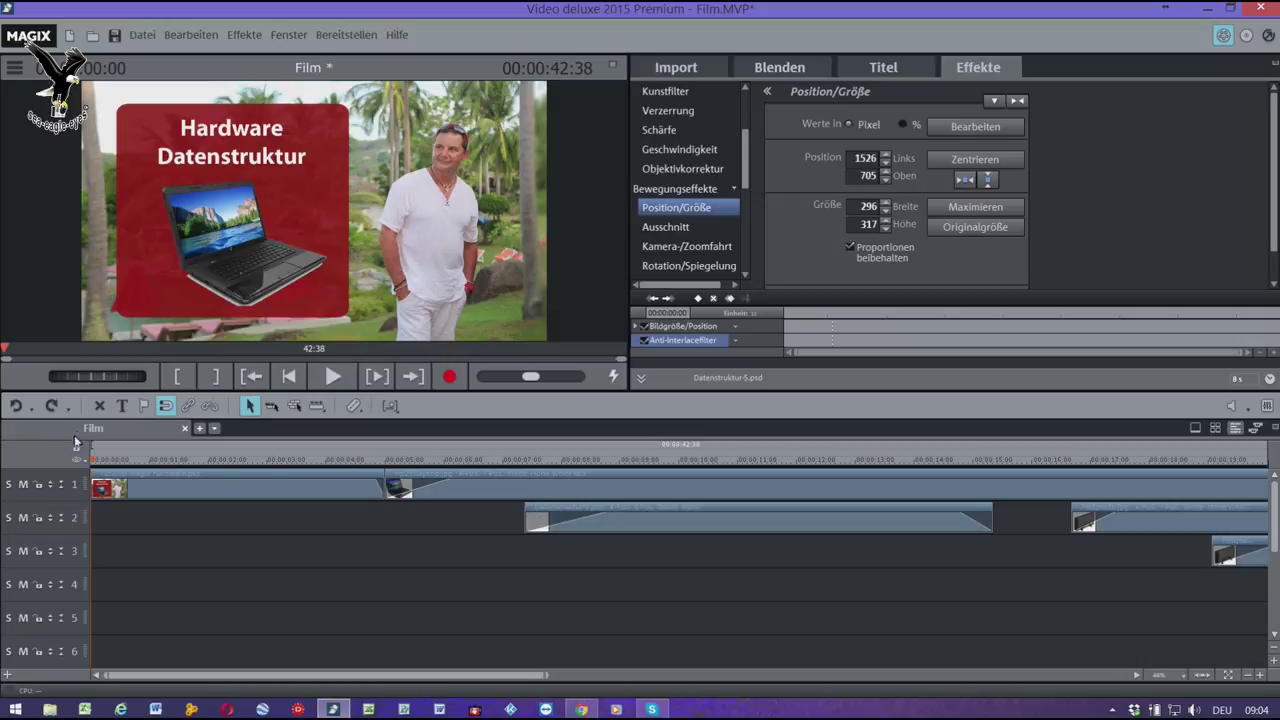
click(128, 493)
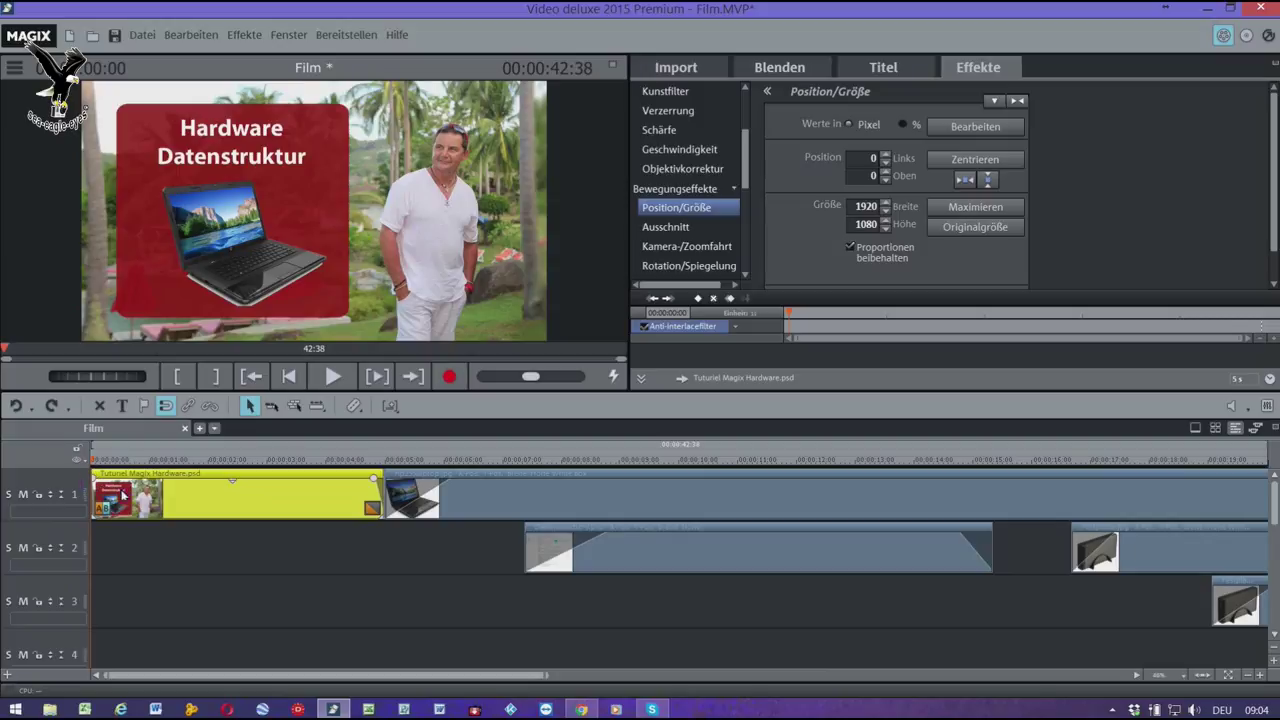
drag(133, 493, 134, 494)
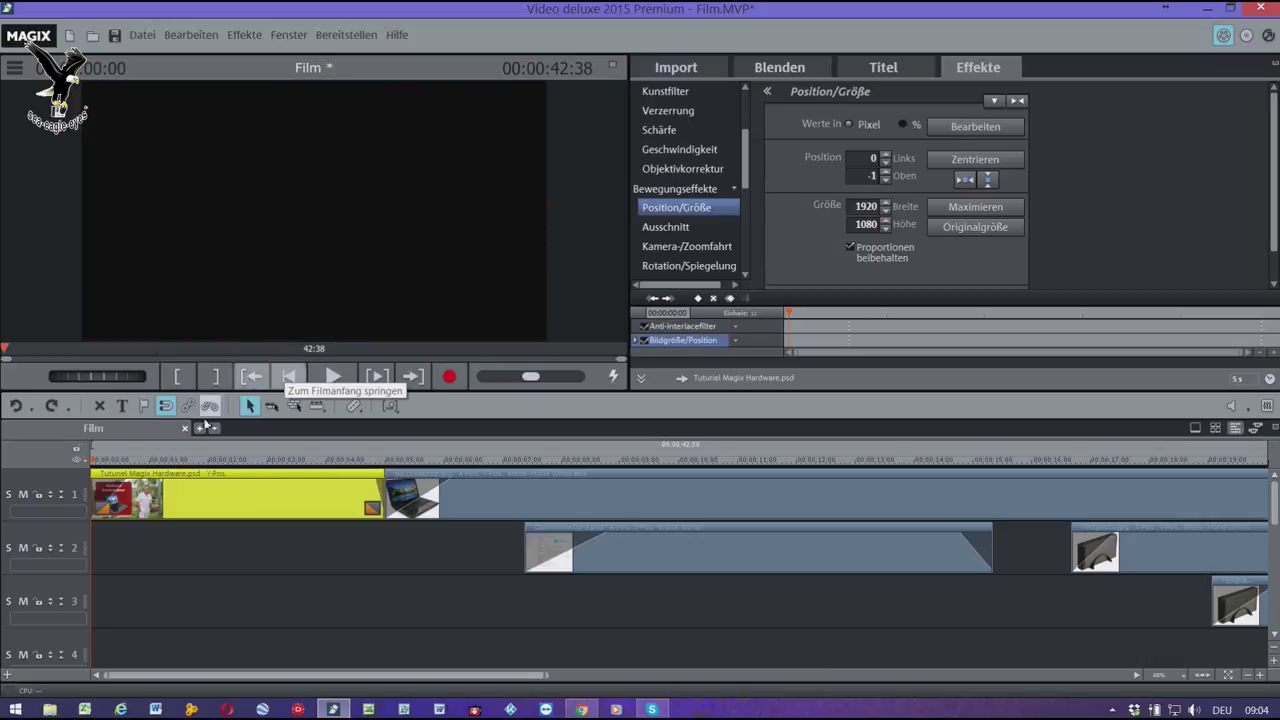
key(space)
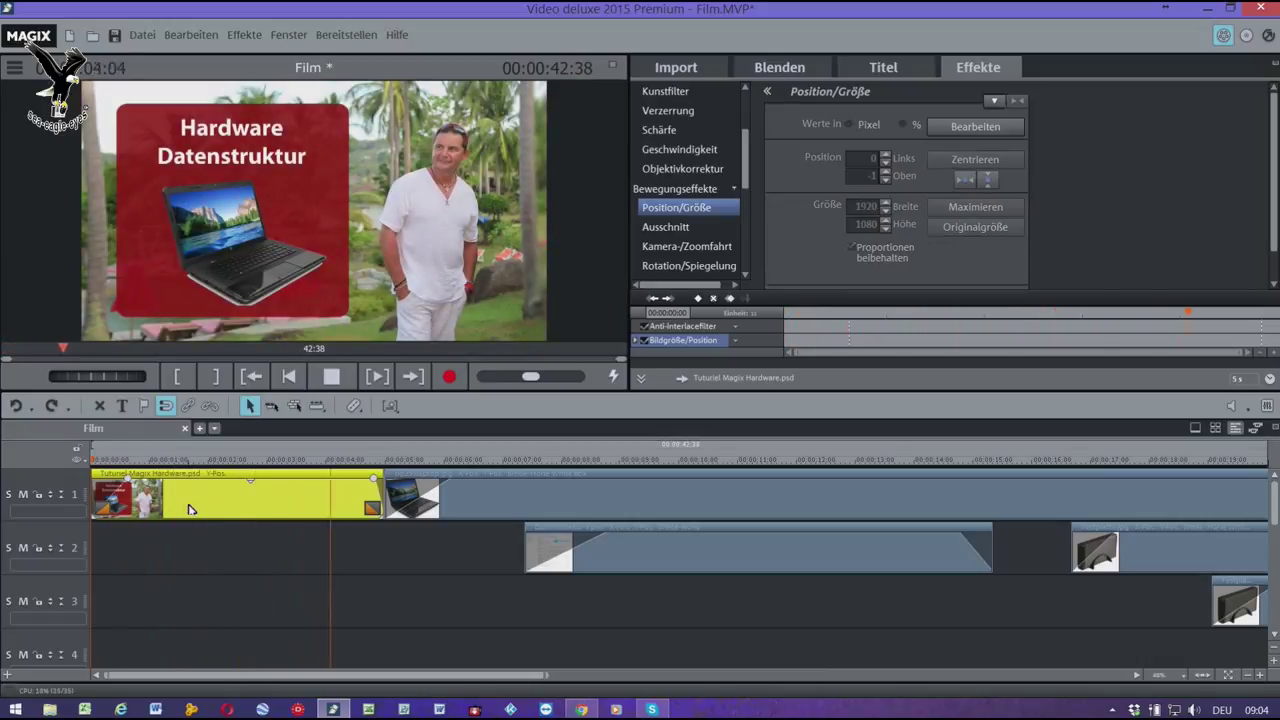
key(space)
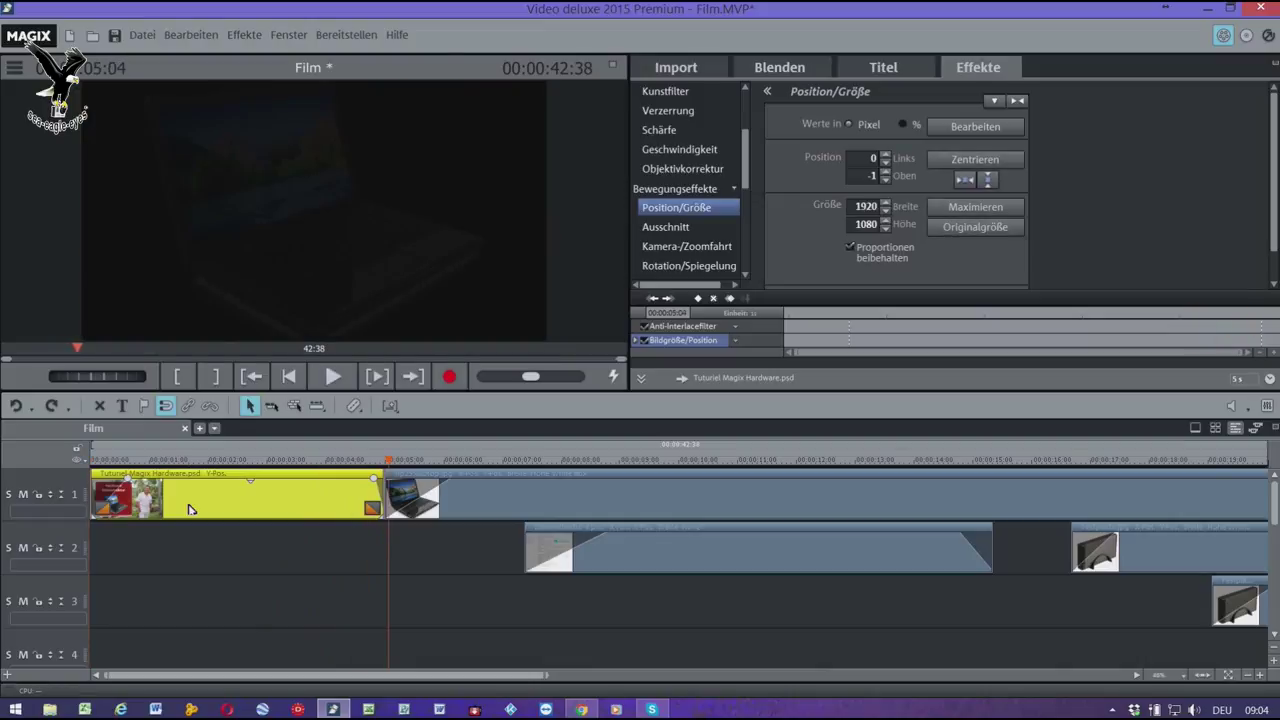
- Set the display duration of the Tuturiel Magix Hardware.psd title image to 00:03:31 and review the film's playback
right_click(296, 502)
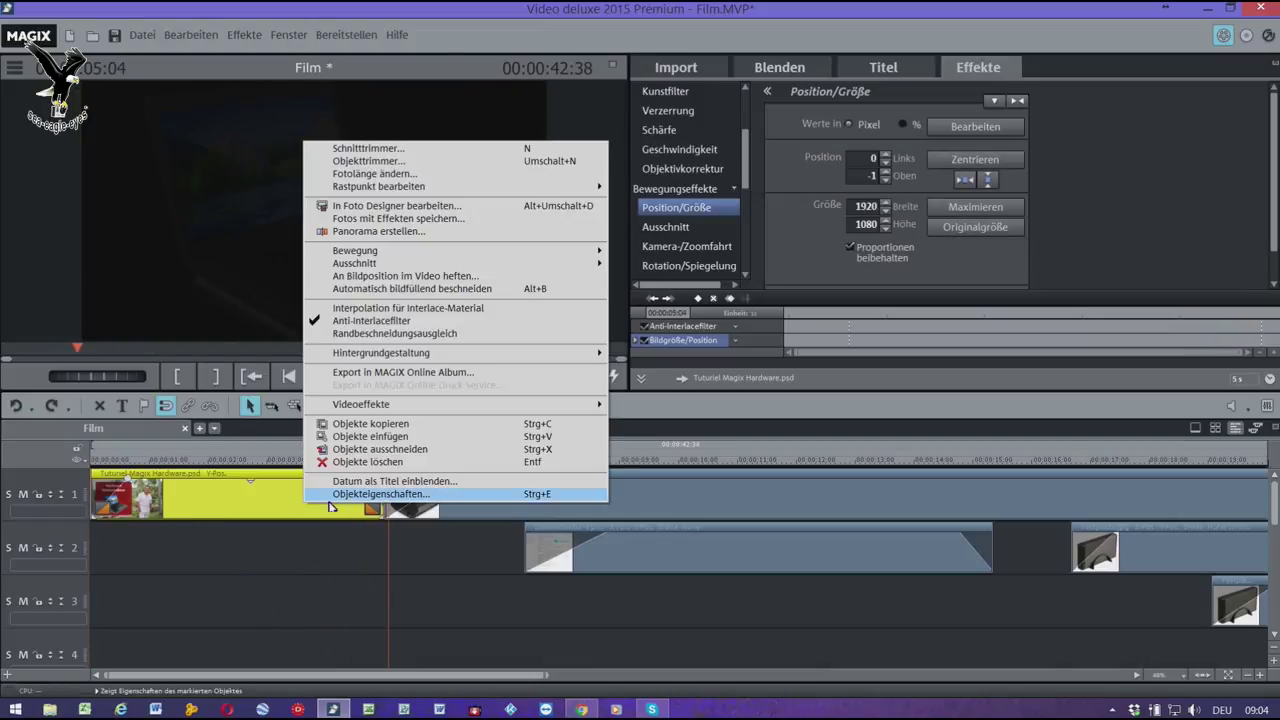
click(374, 175)
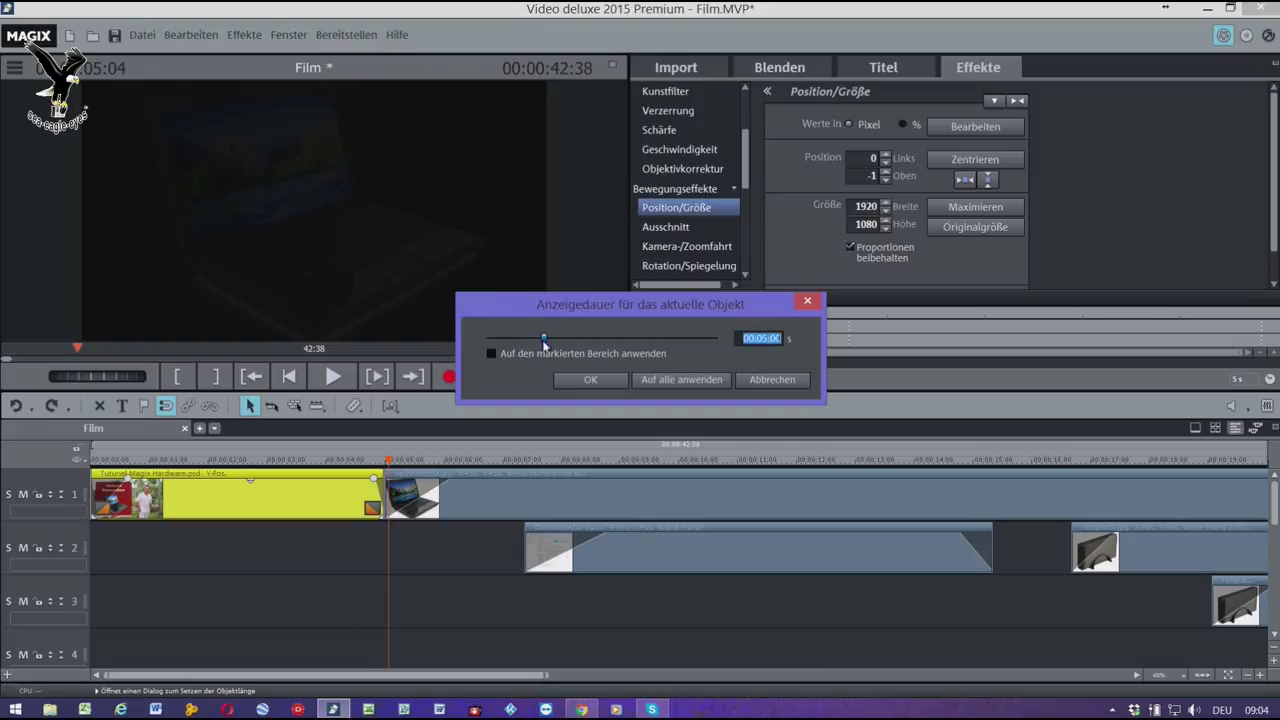
drag(545, 341, 535, 343)
click(591, 383)
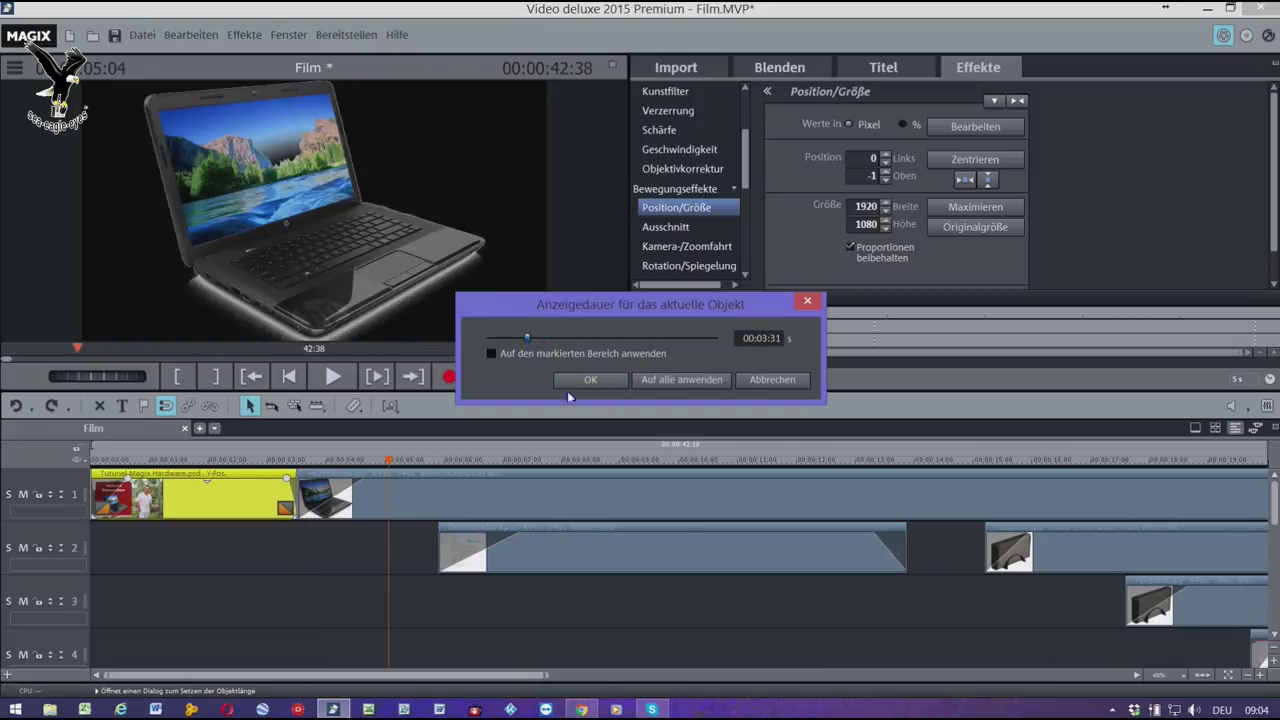
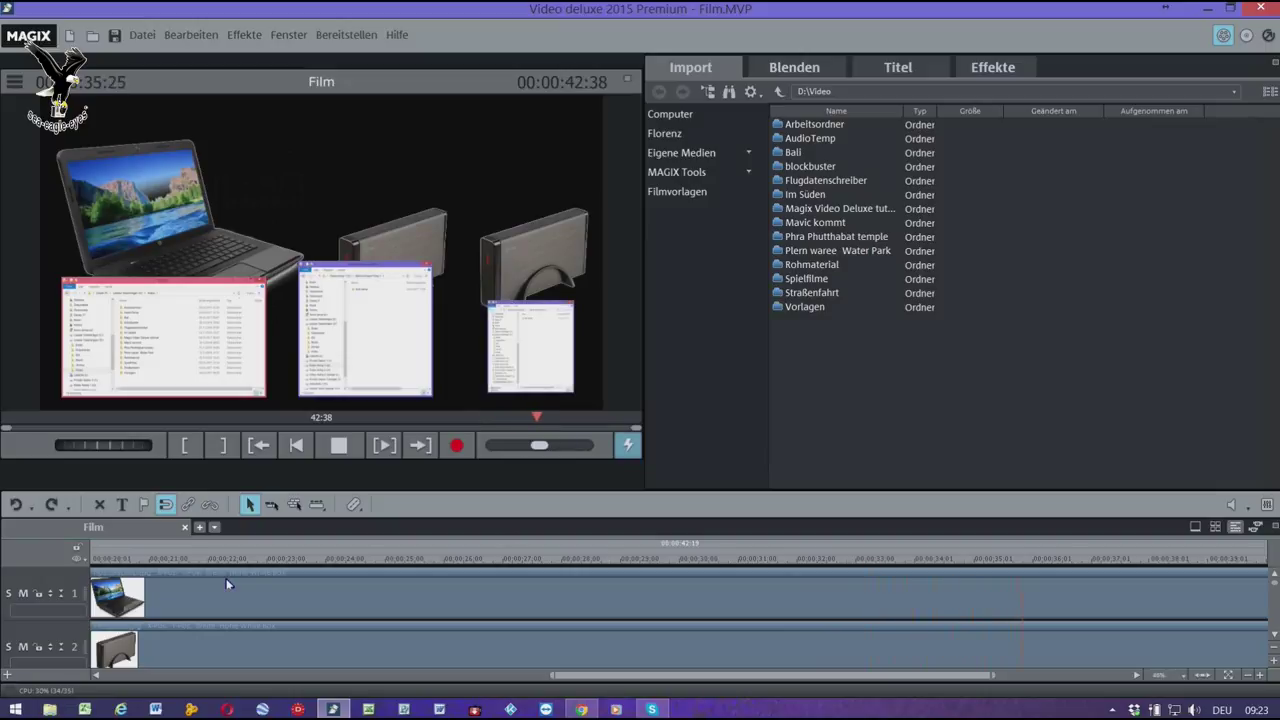
key(space)
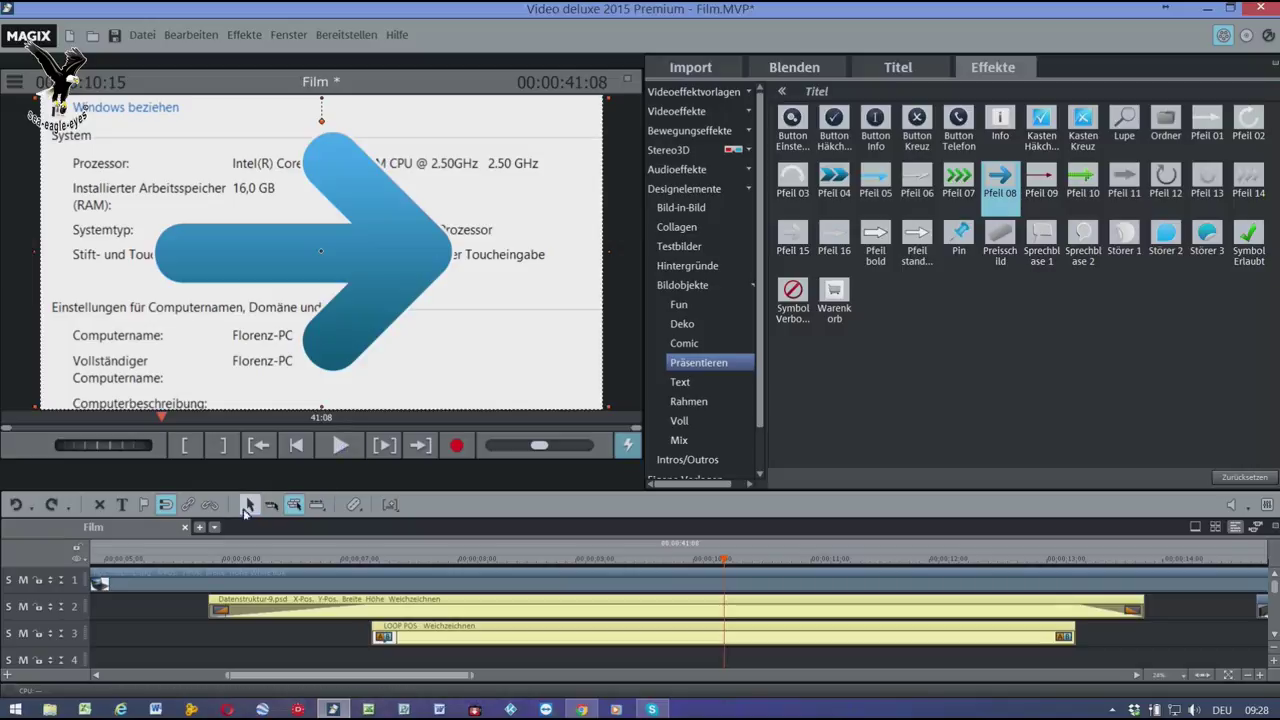
- Trim the start of the arrow clip on track 3 to about 10 seconds and scale the arrow to 965 × 543 pixels
click(268, 528)
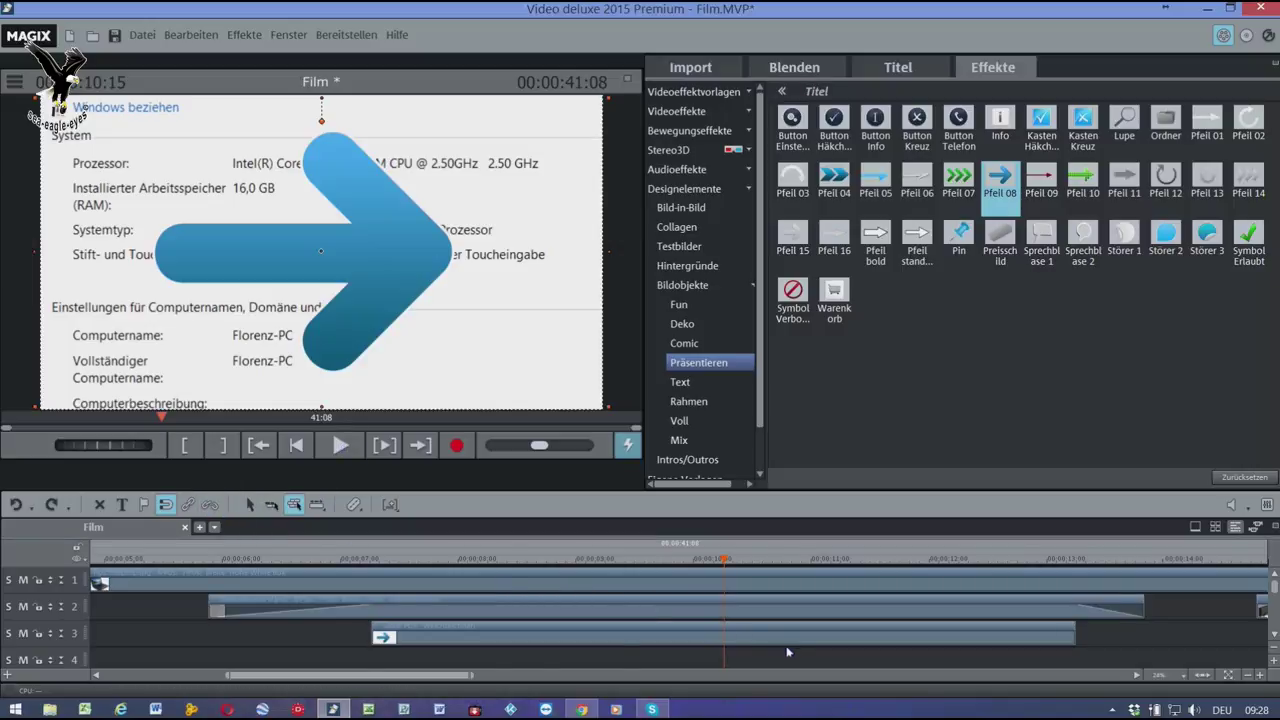
drag(374, 645, 712, 645)
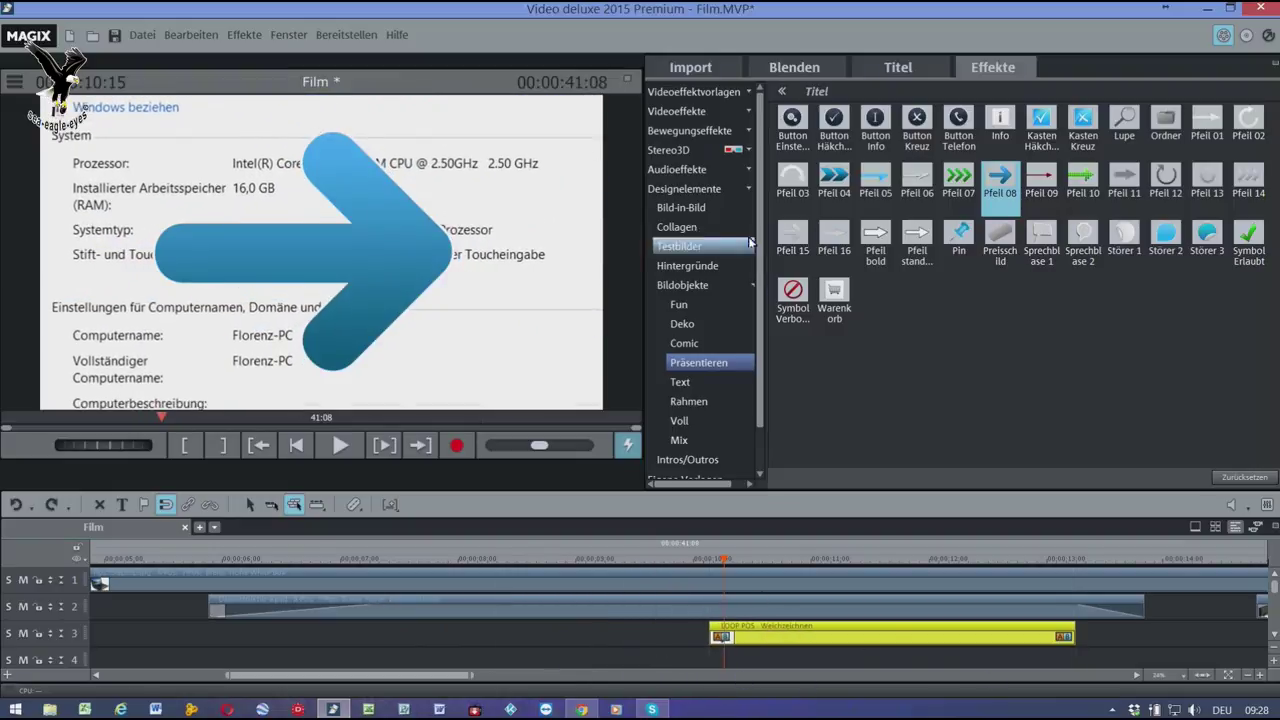
click(708, 131)
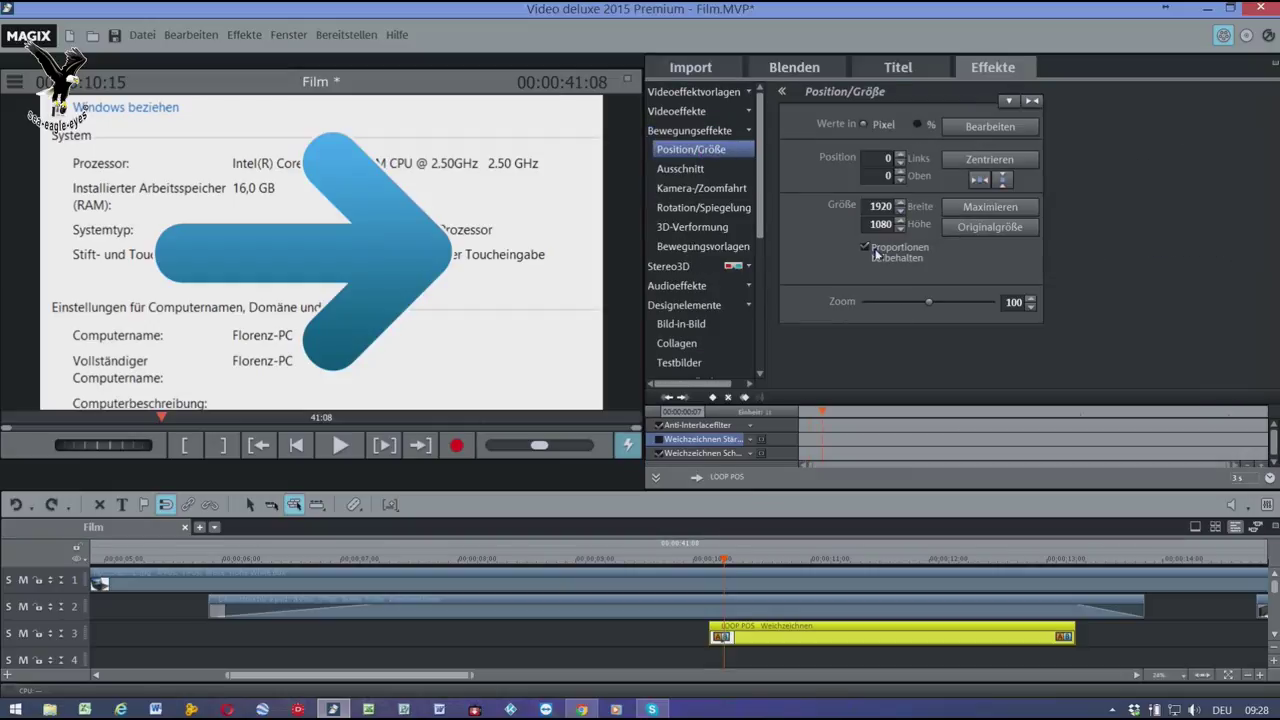
click(996, 127)
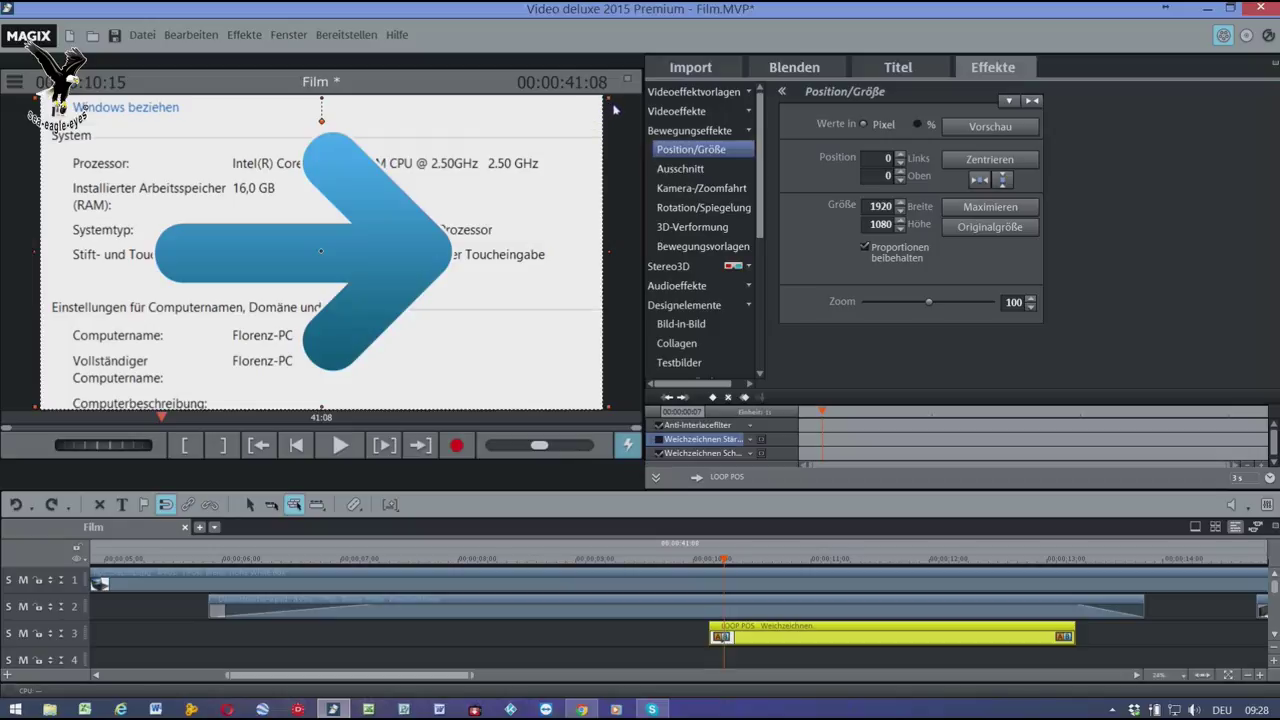
drag(610, 105, 329, 249)
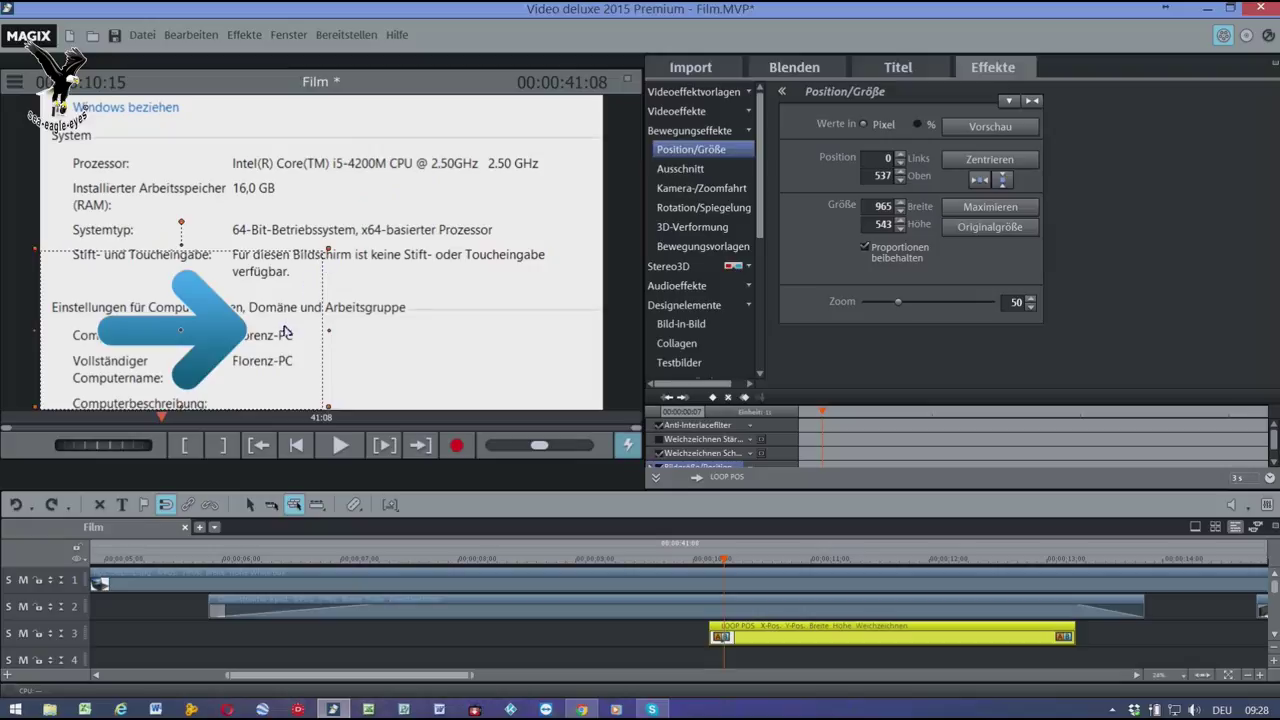
- Rotate the arrow so it points up at the installed RAM entry and place it at 562 pixels left, 305 pixels top
drag(285, 335, 465, 263)
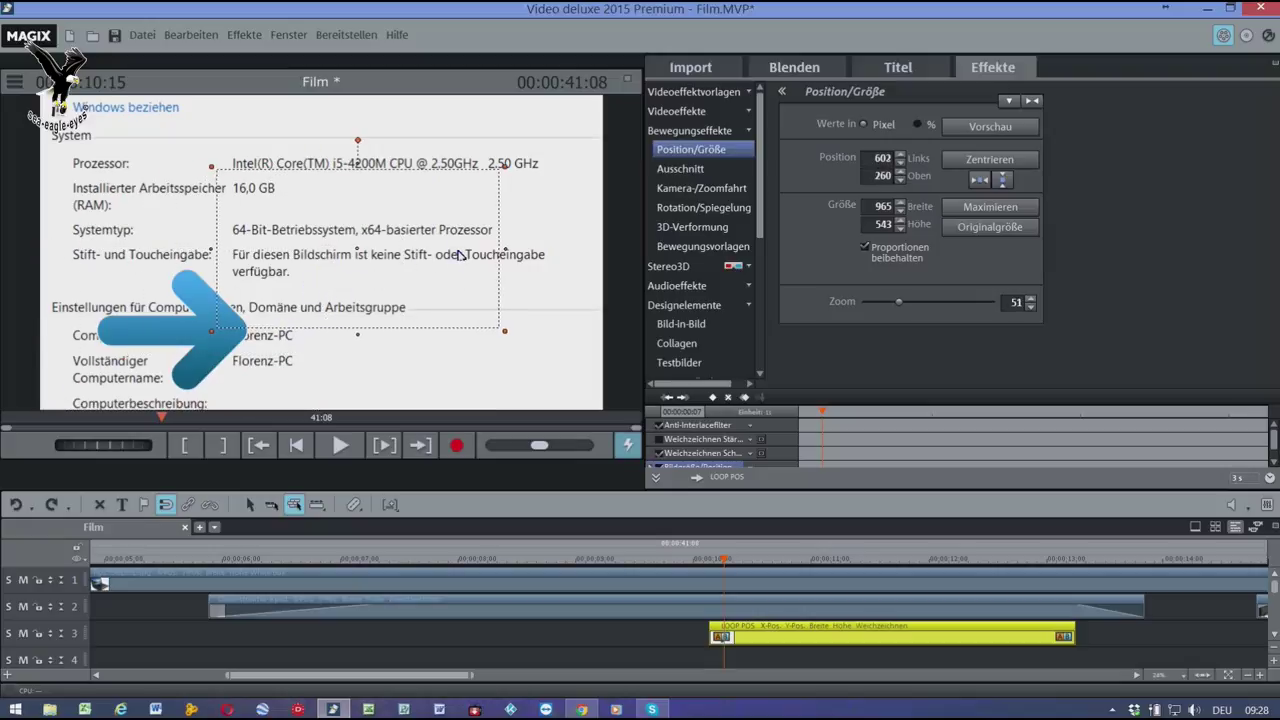
drag(362, 146, 287, 284)
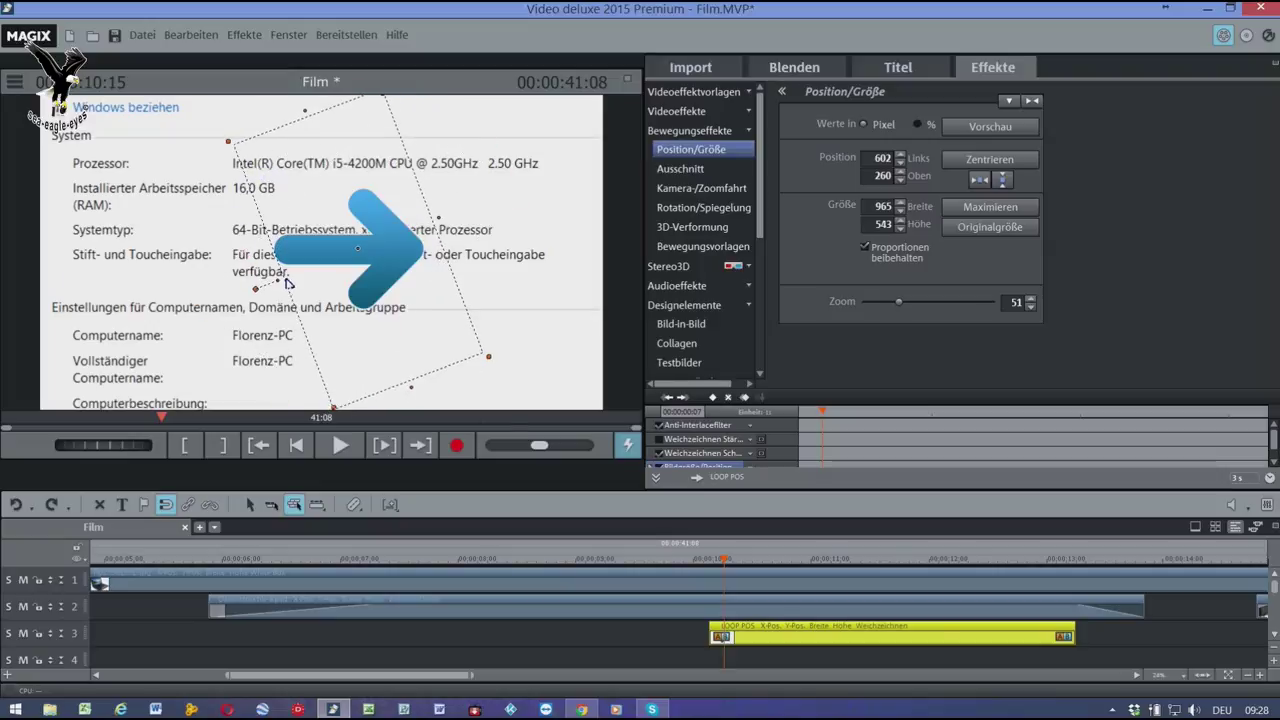
mouse_move(362, 261)
mouse_down()
mouse_move(340, 287)
mouse_move(354, 273)
mouse_up()
- Add a short fade-in to the arrow clip on track 3 and play that passage back without the object editing frame
click(759, 637)
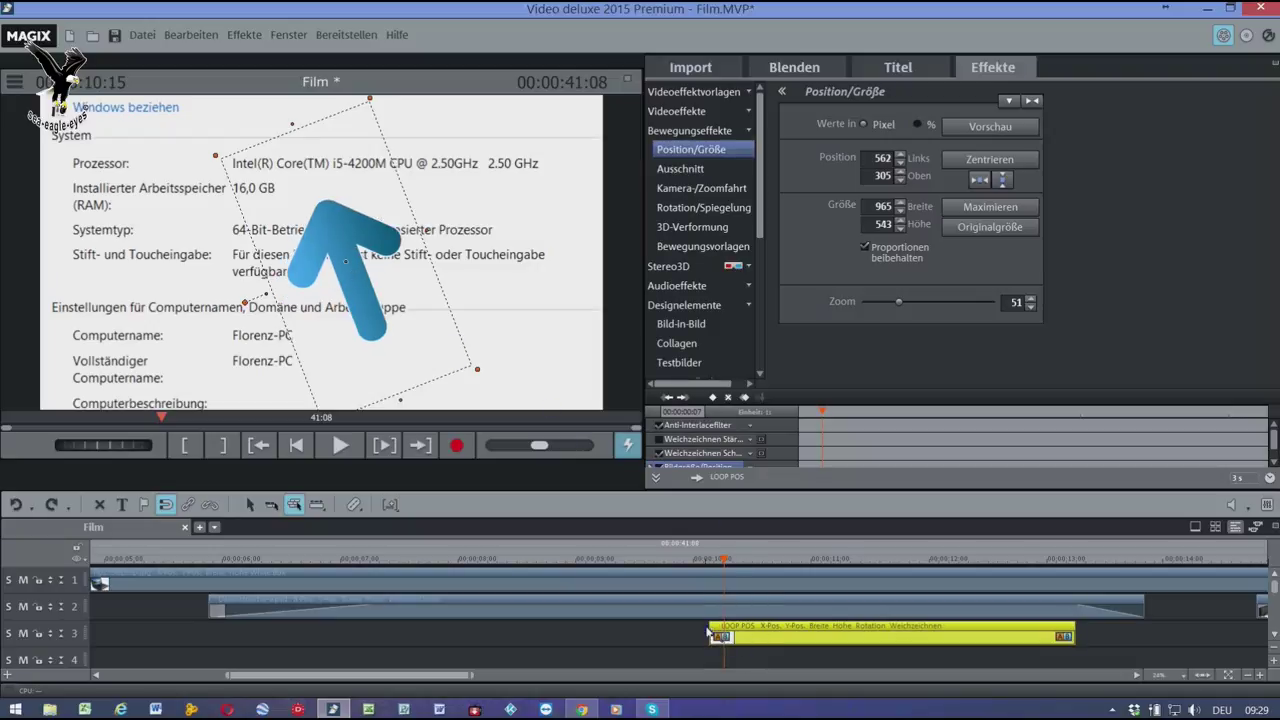
click(791, 613)
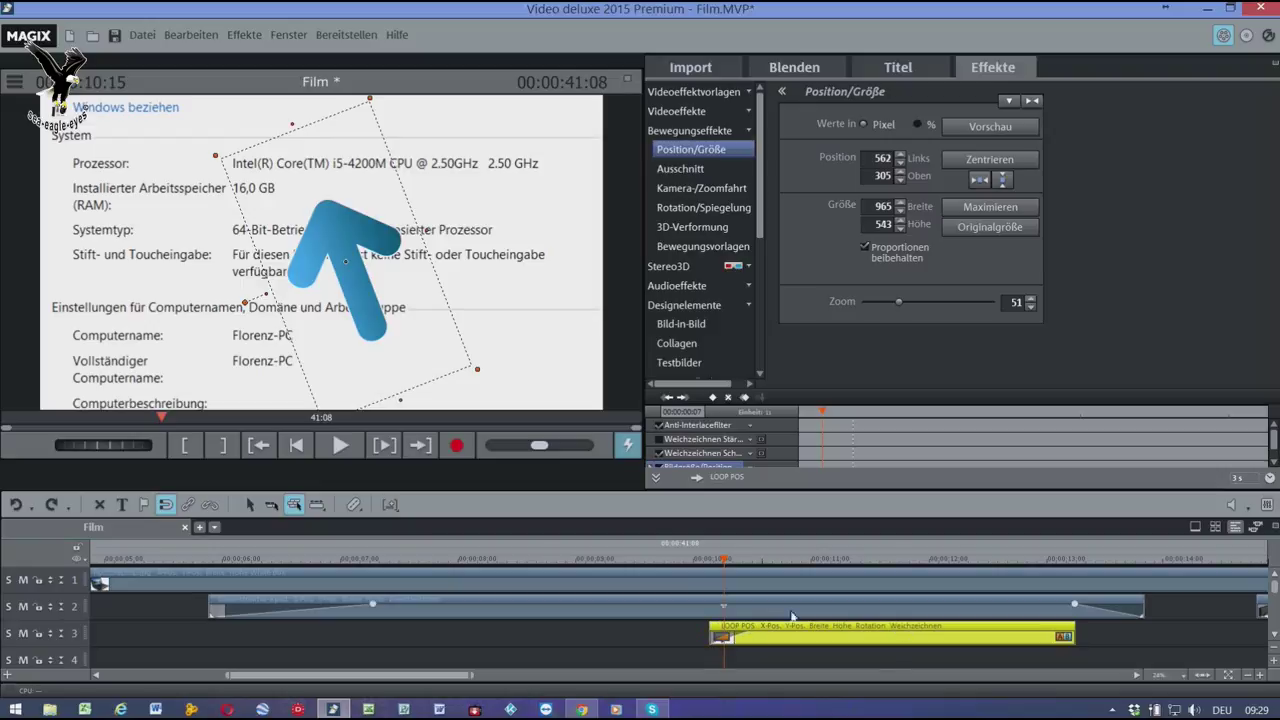
click(666, 565)
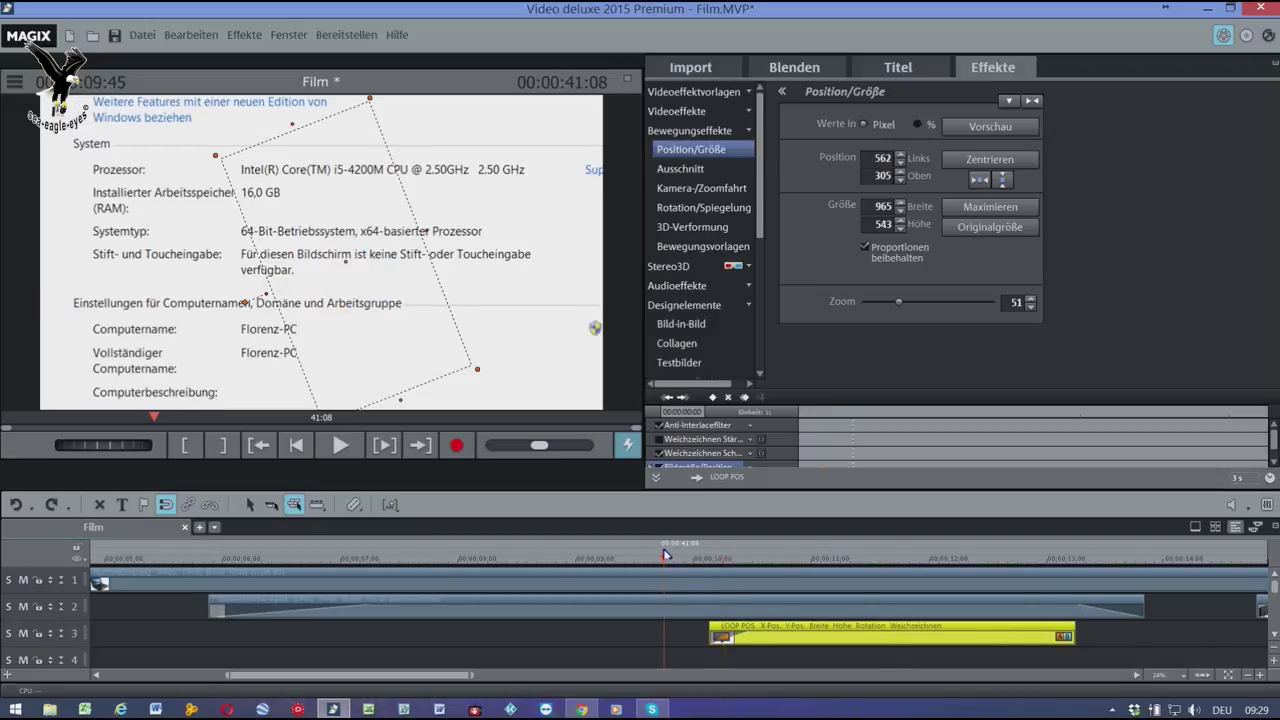
key(space)
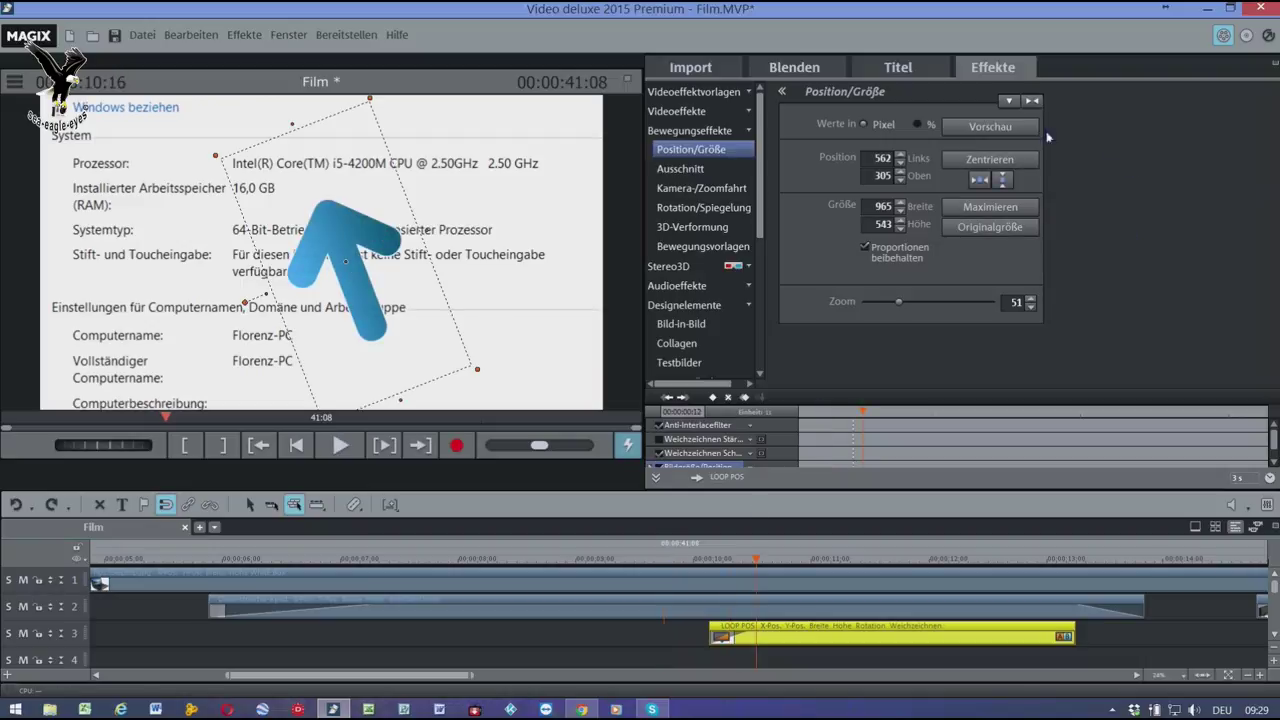
click(990, 126)
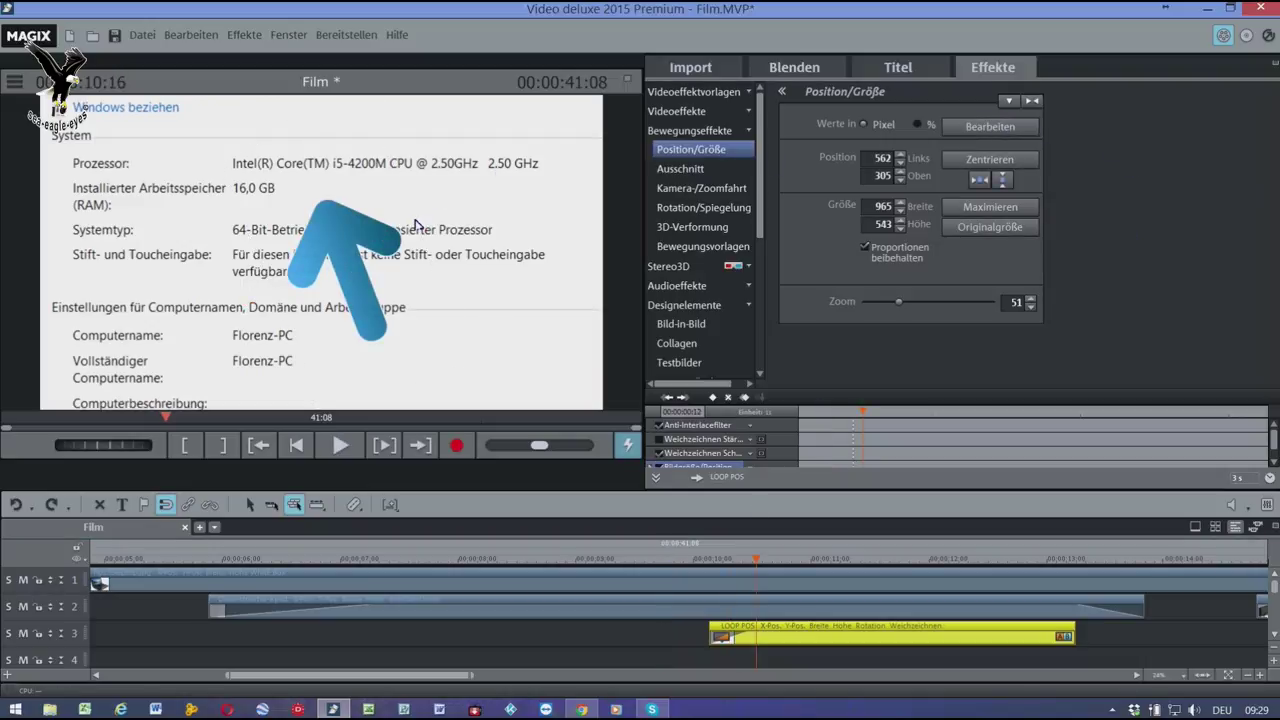
key(space)
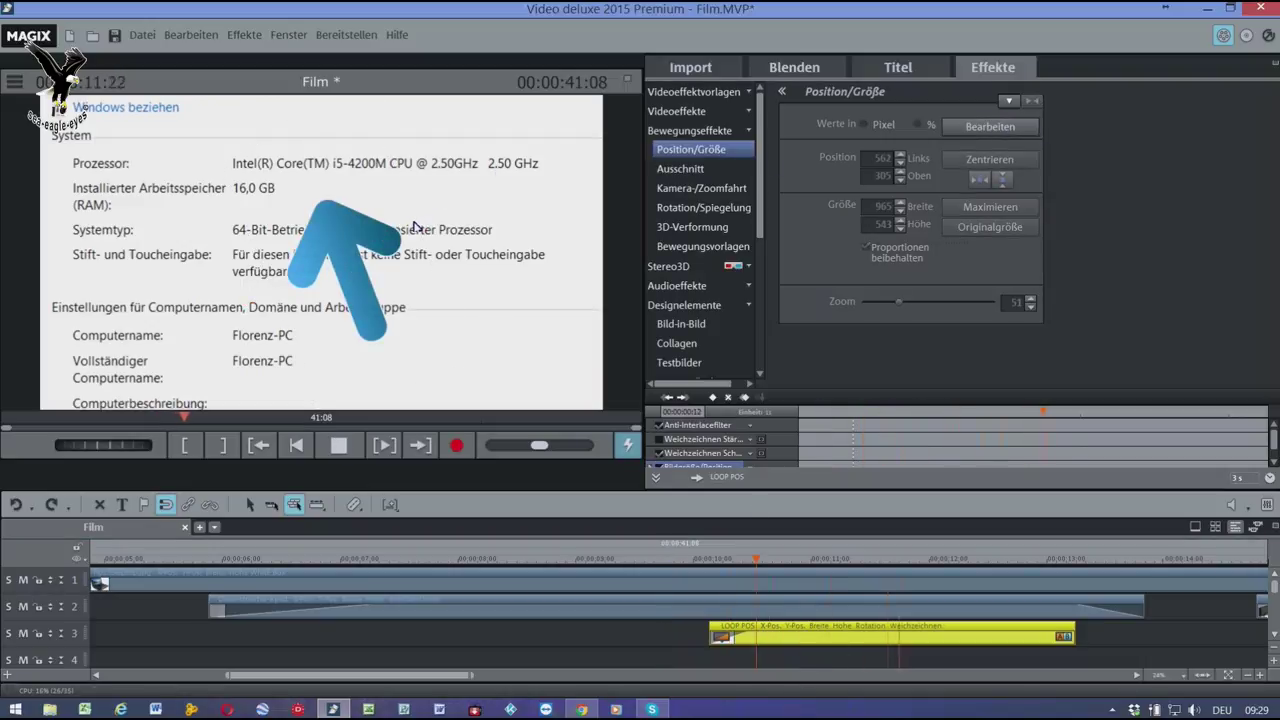
key(space)
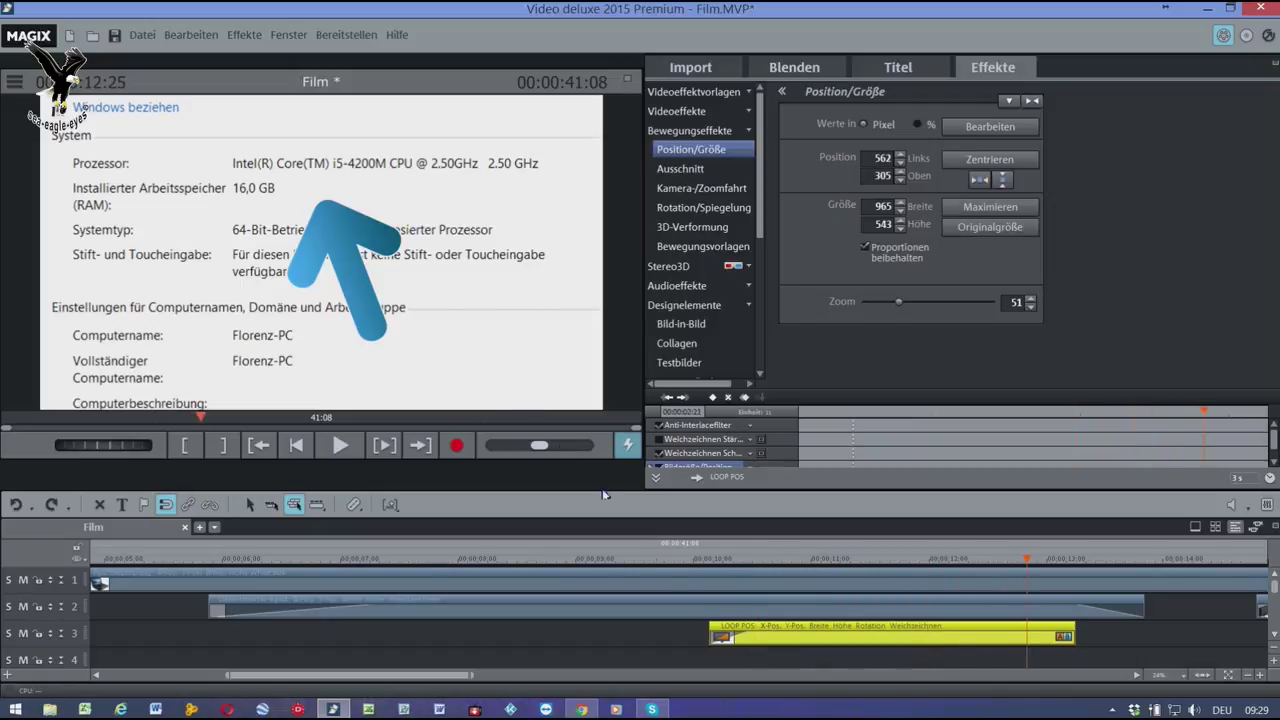
click(781, 566)
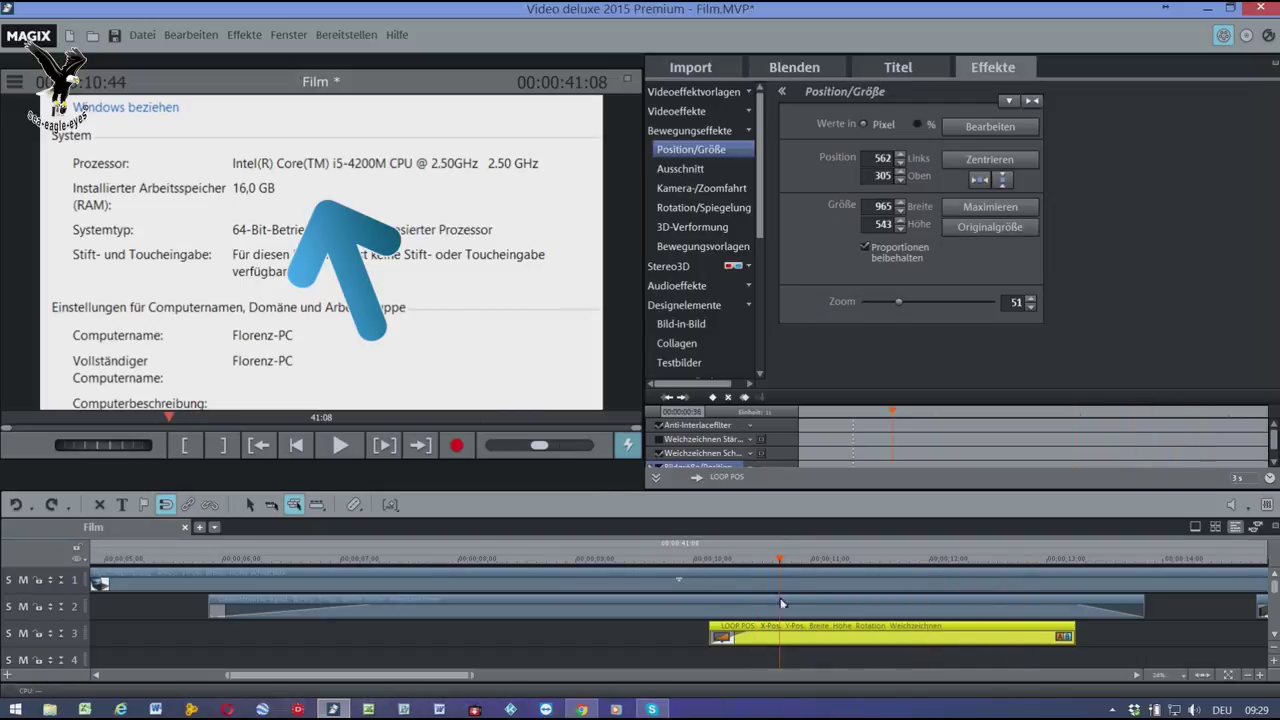
click(676, 560)
key(space)
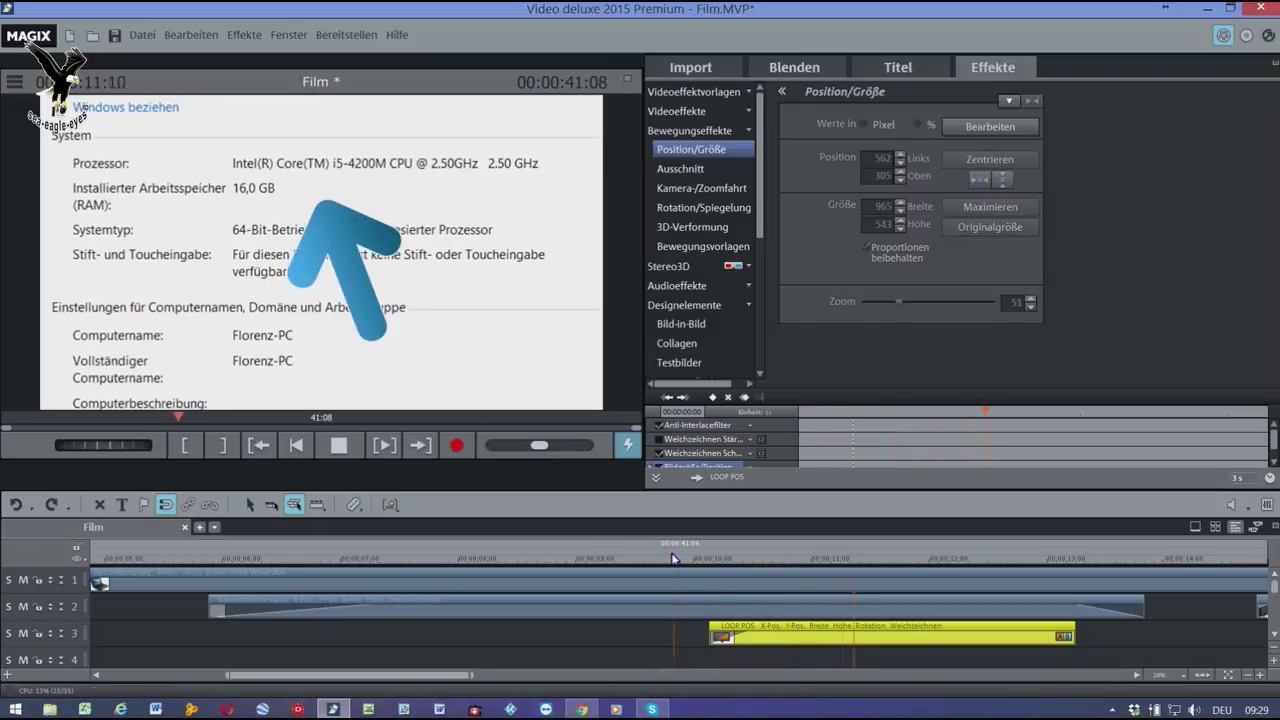
key(space)
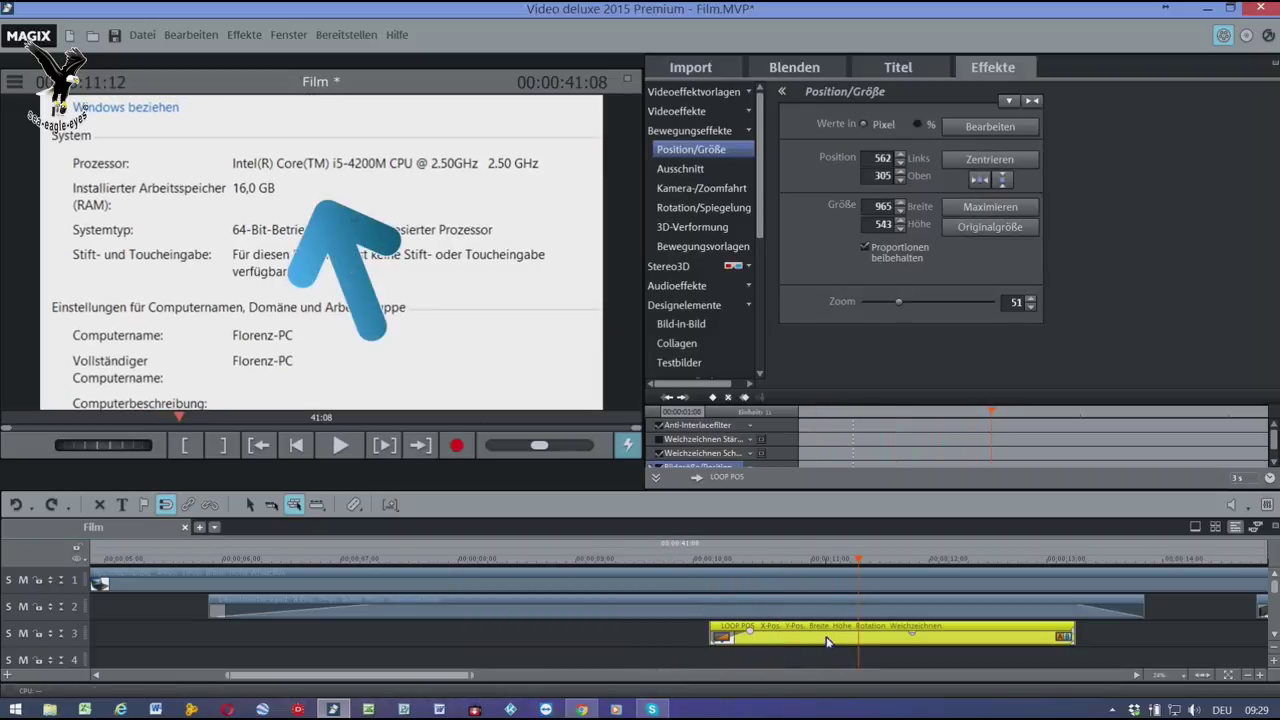
- Split the arrow clip on track 3 at 11:12 and 11:39 and delete the piece in between
key(t)
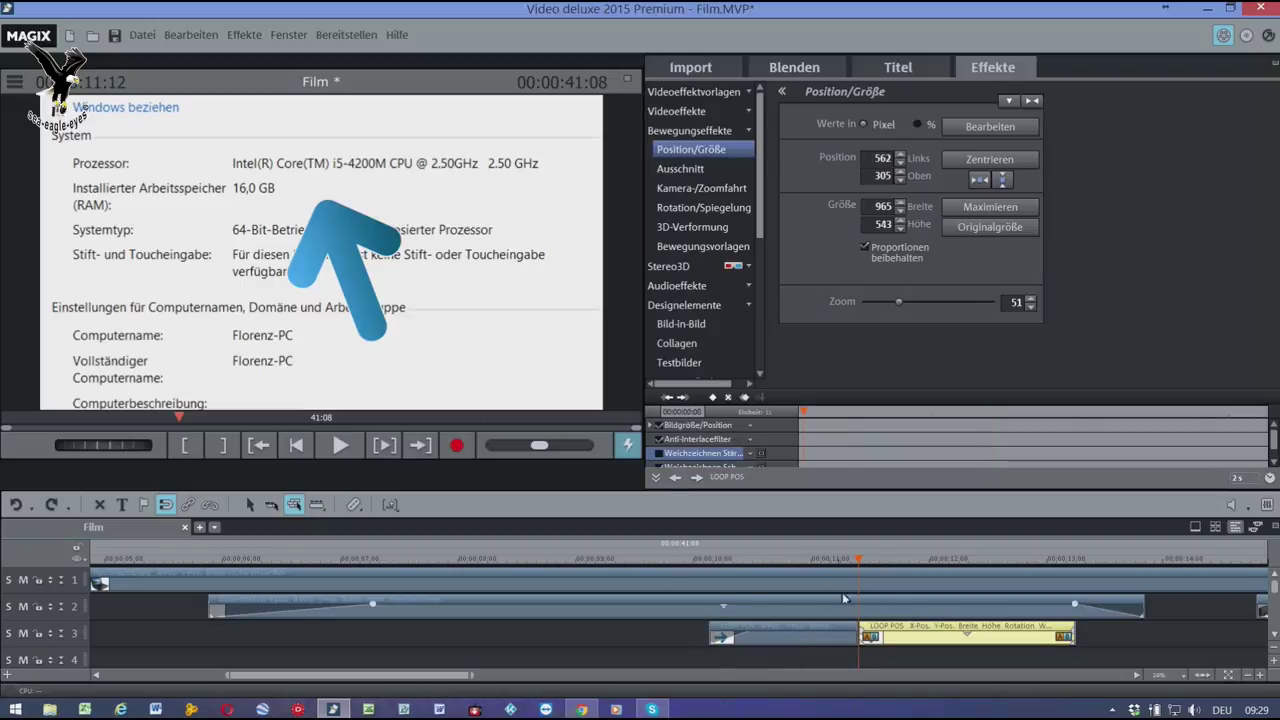
drag(858, 562, 890, 571)
key(t)
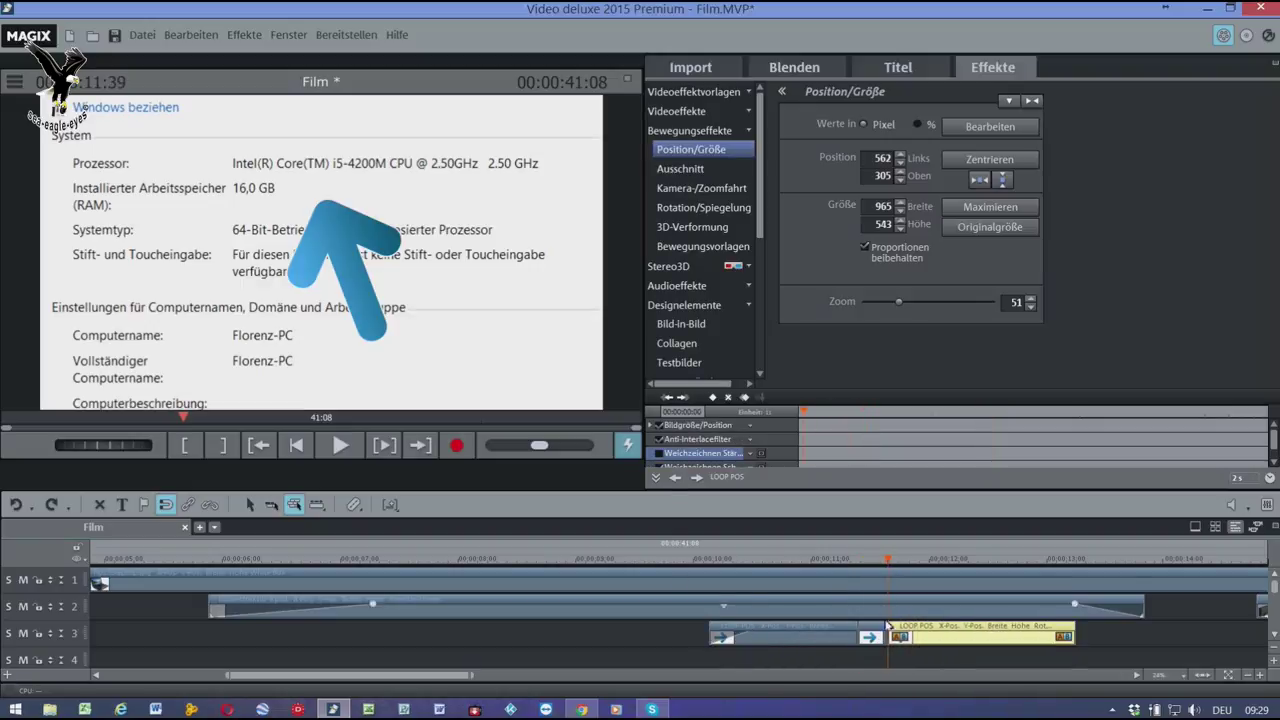
click(878, 630)
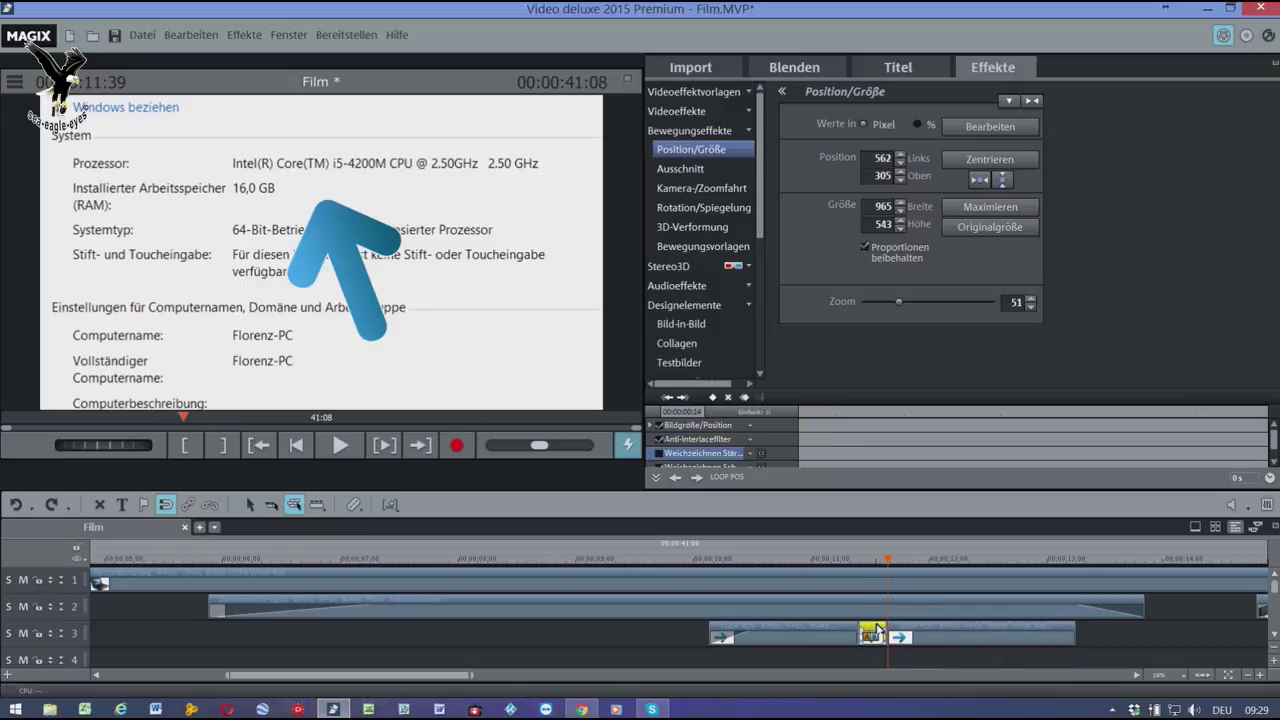
key(Delete)
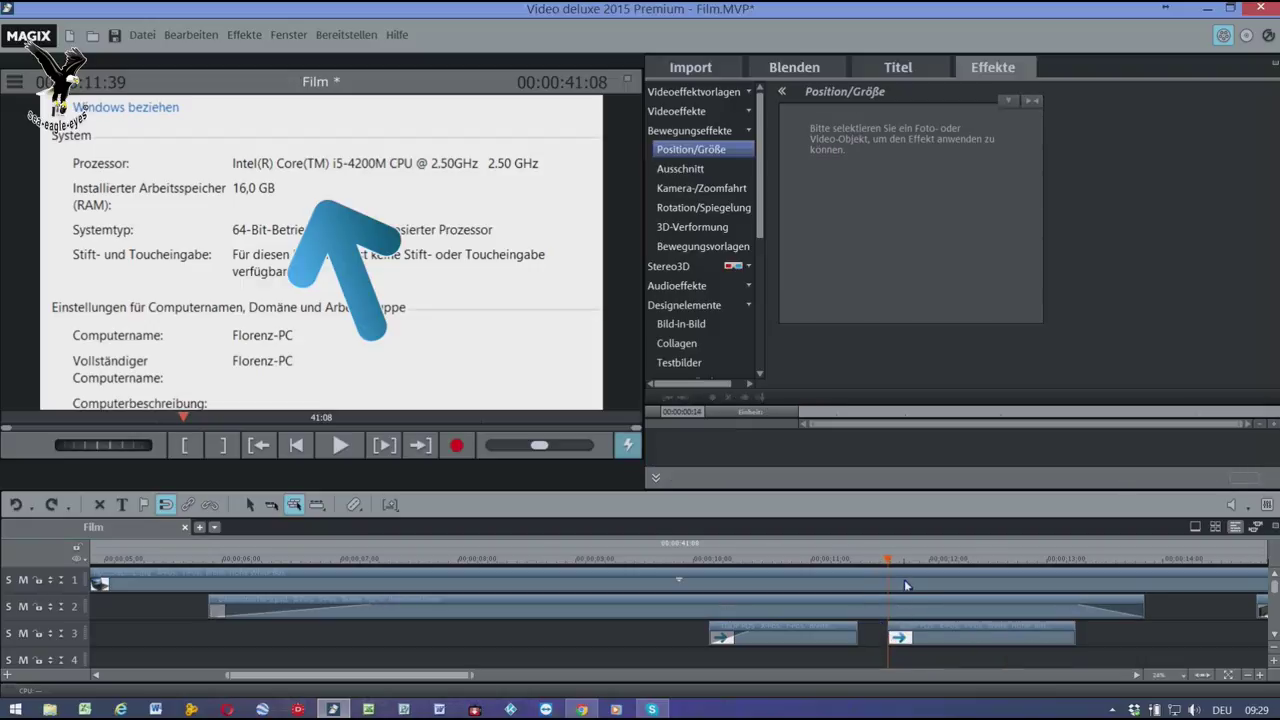
- Split the clips at 12:21 and 12:32 and delete the short arrow piece in between on track 3
drag(886, 563, 971, 577)
key(t)
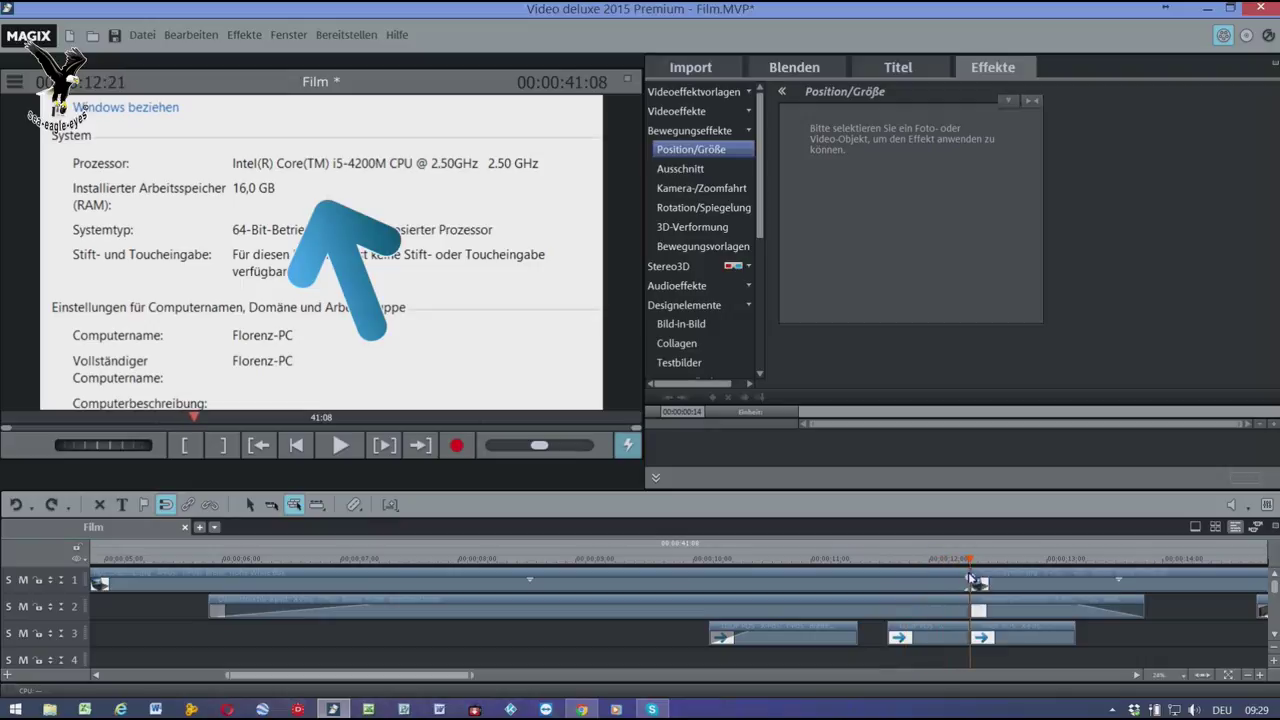
drag(972, 563, 993, 572)
key(t)
click(983, 636)
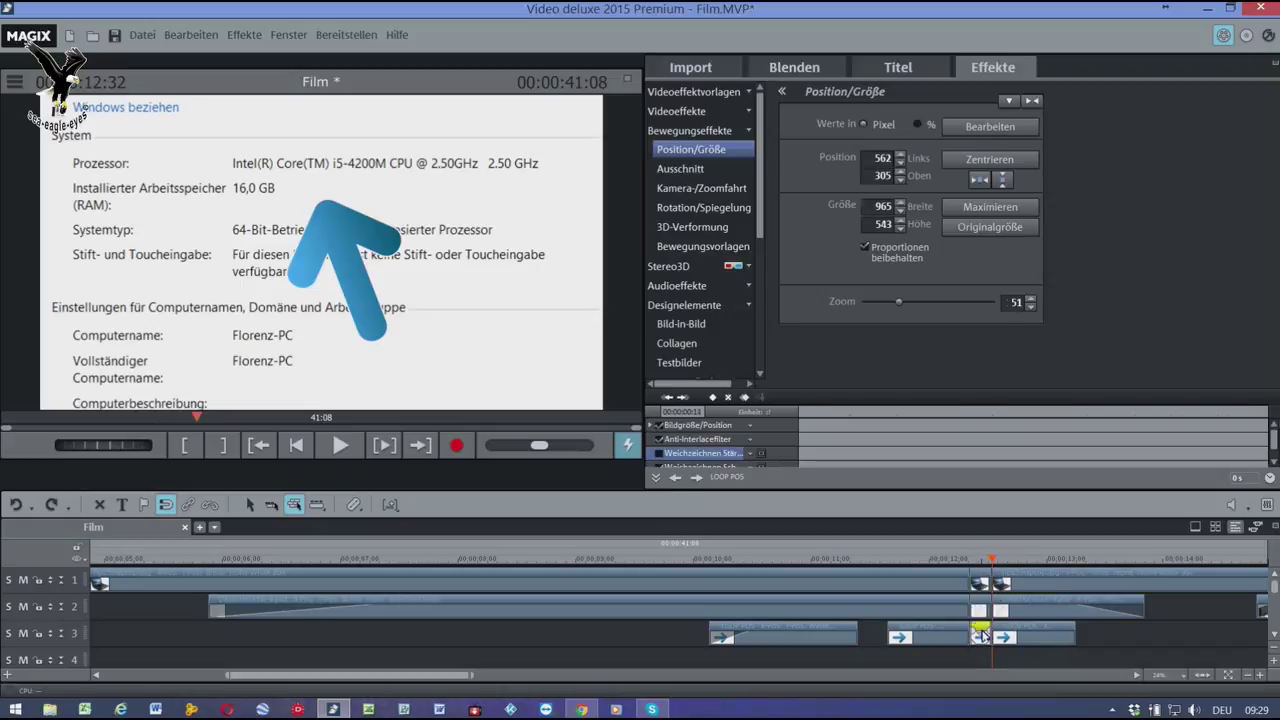
key(Delete)
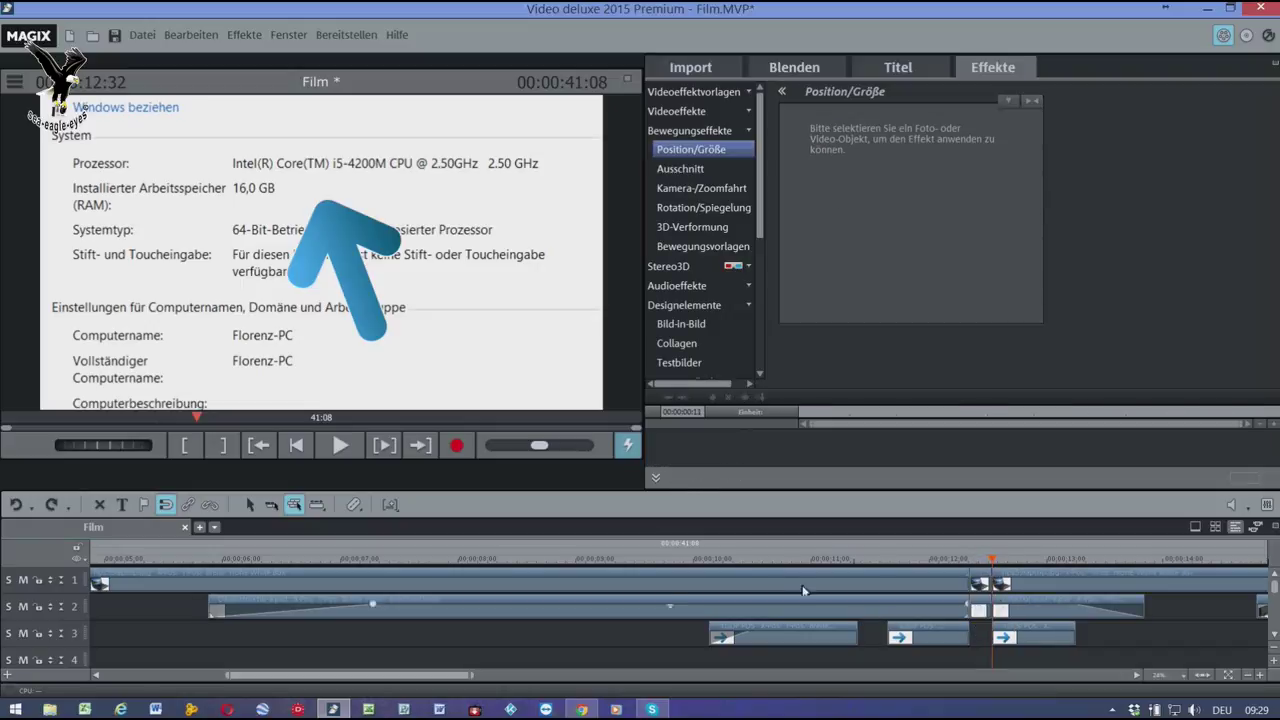
- Play back the blinking arrow passage and the following laptop and hard drive scene, with the whole film shown in the timeline
double_click(627, 565)
key(space)
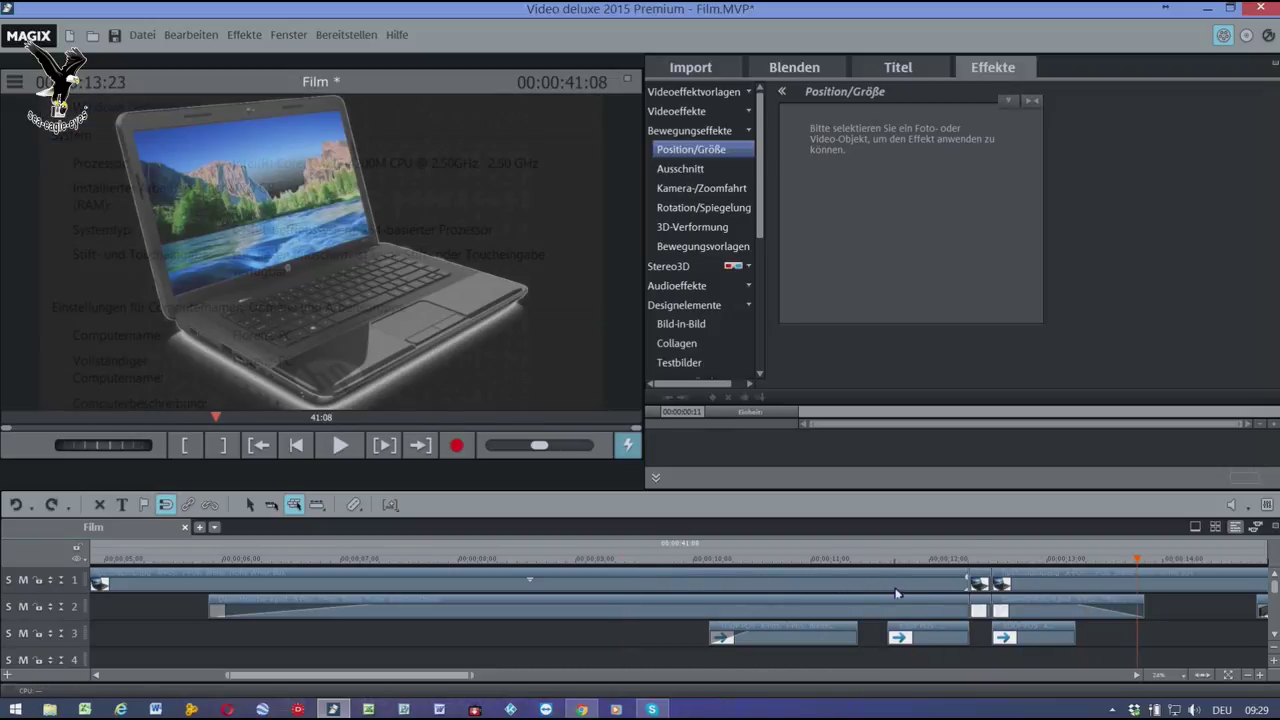
click(1202, 676)
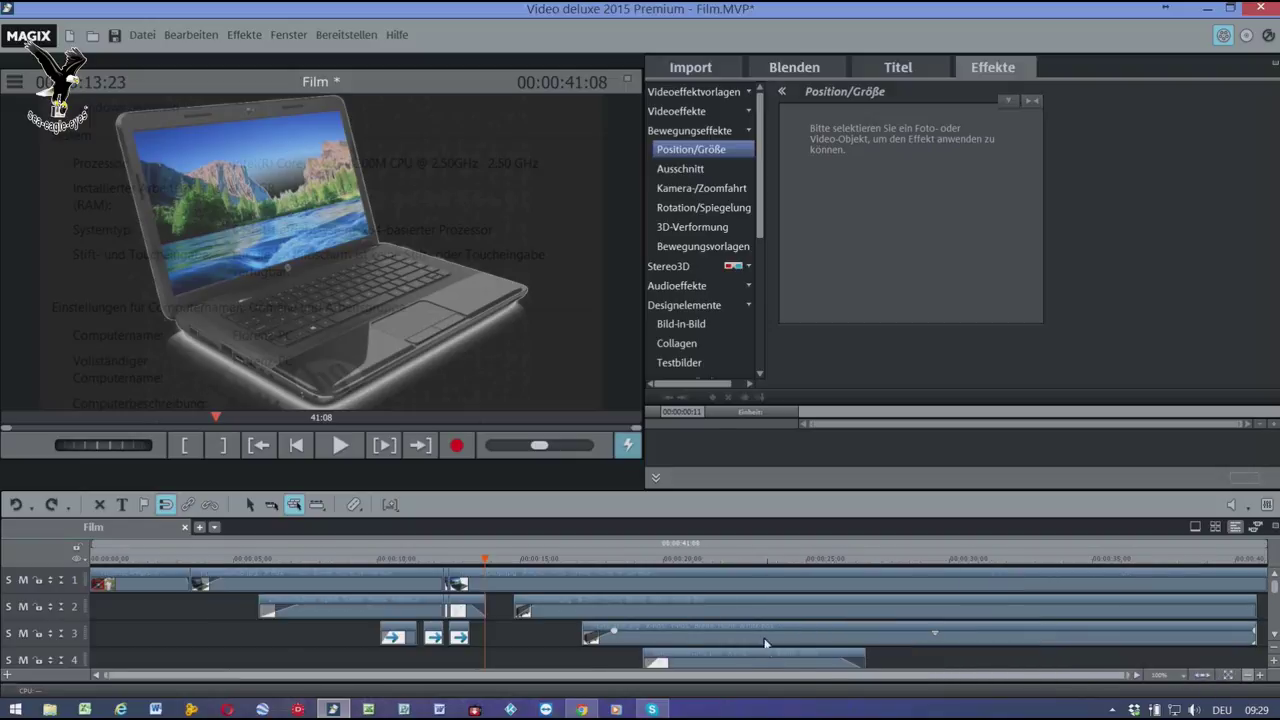
key(space)
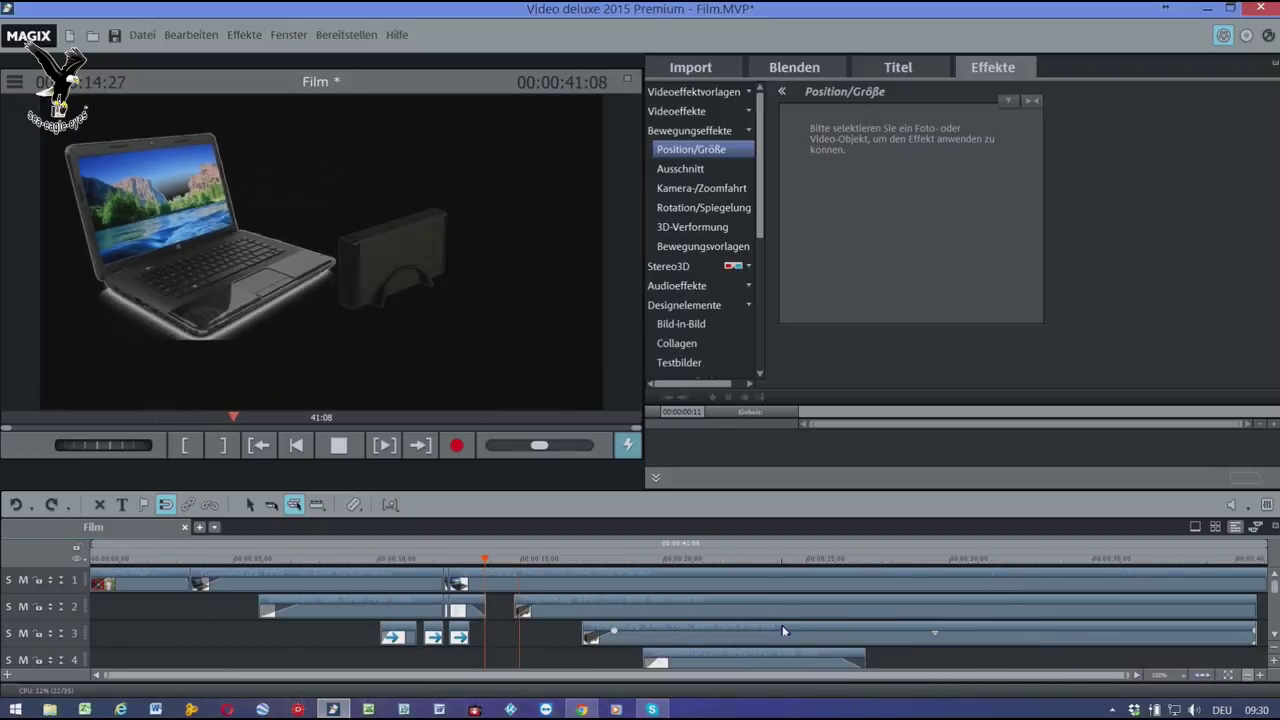
key(space)
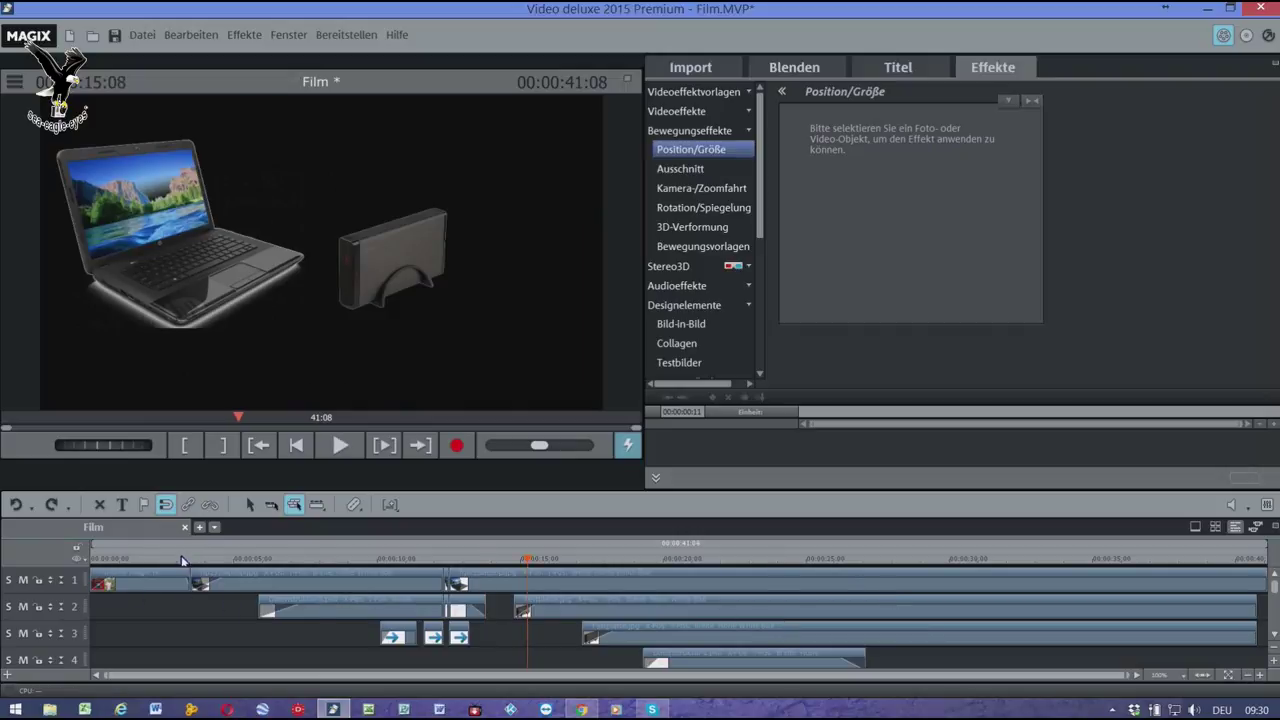
click(183, 558)
key(space)
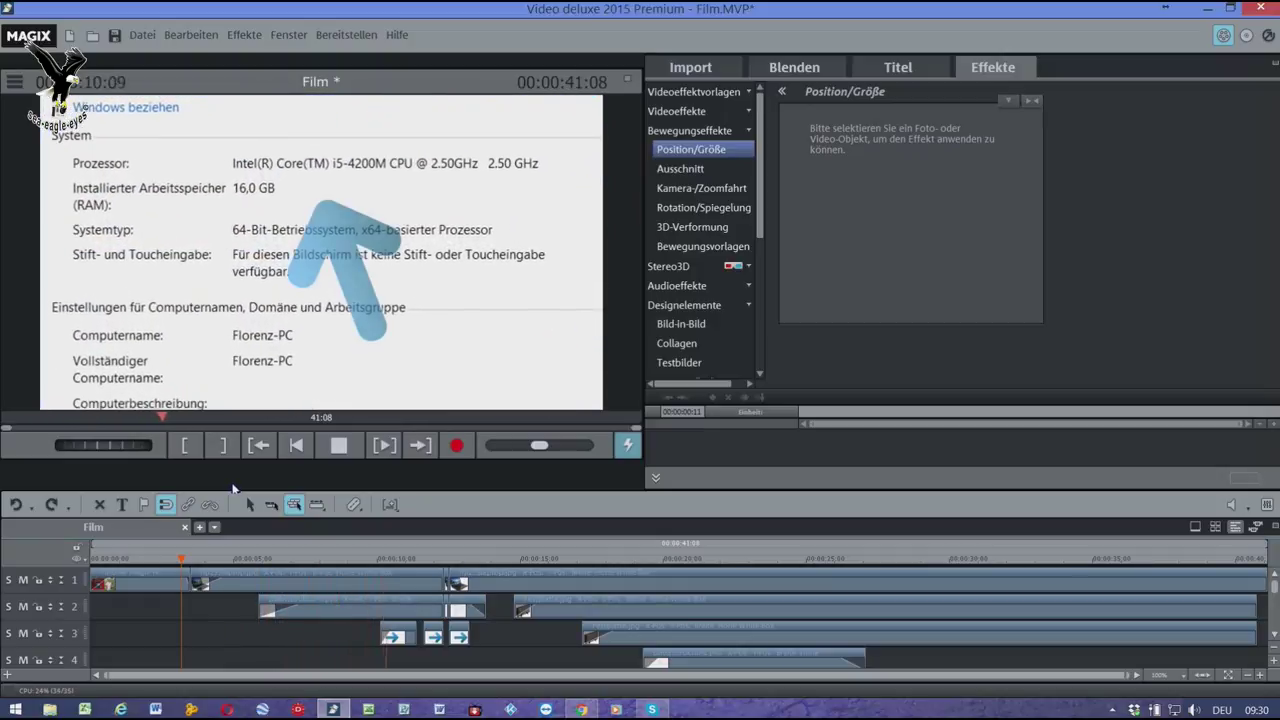
key(space)
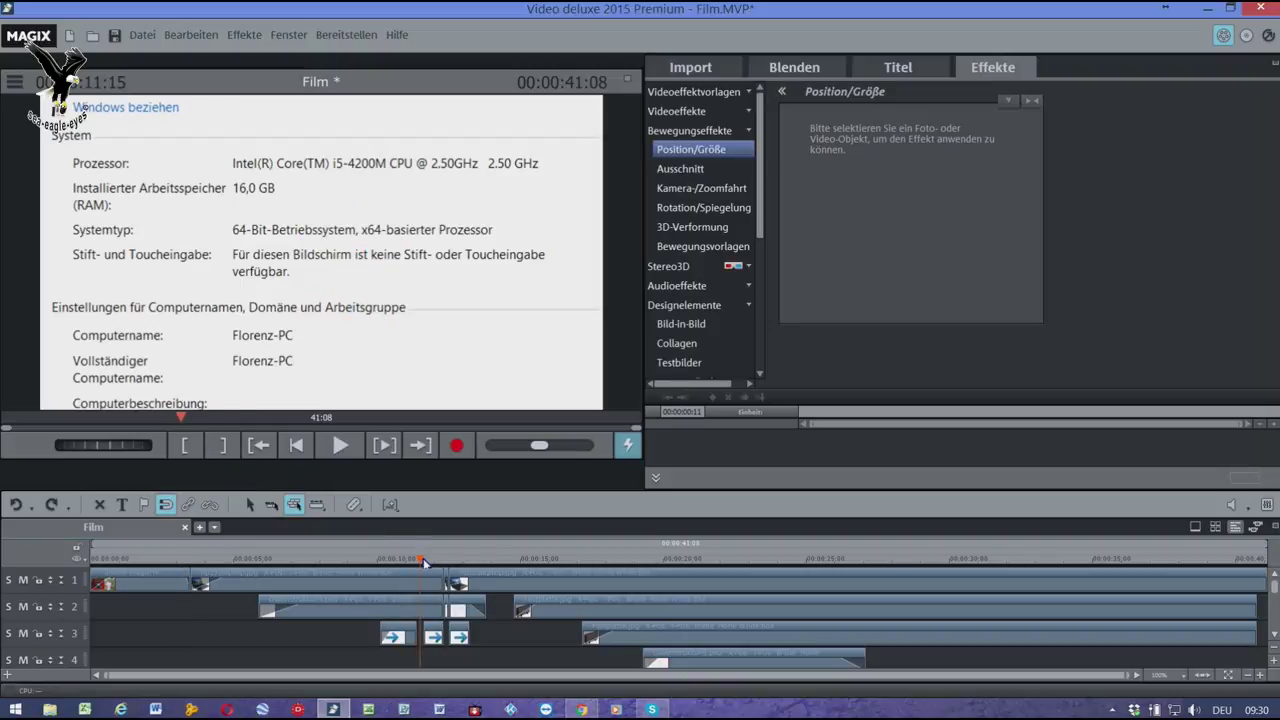
- Insert the standard title "Text erscheint" at 6:57 on tracks 3 and 4 with the text "Minimalvoraussetzungen"
drag(422, 561, 292, 556)
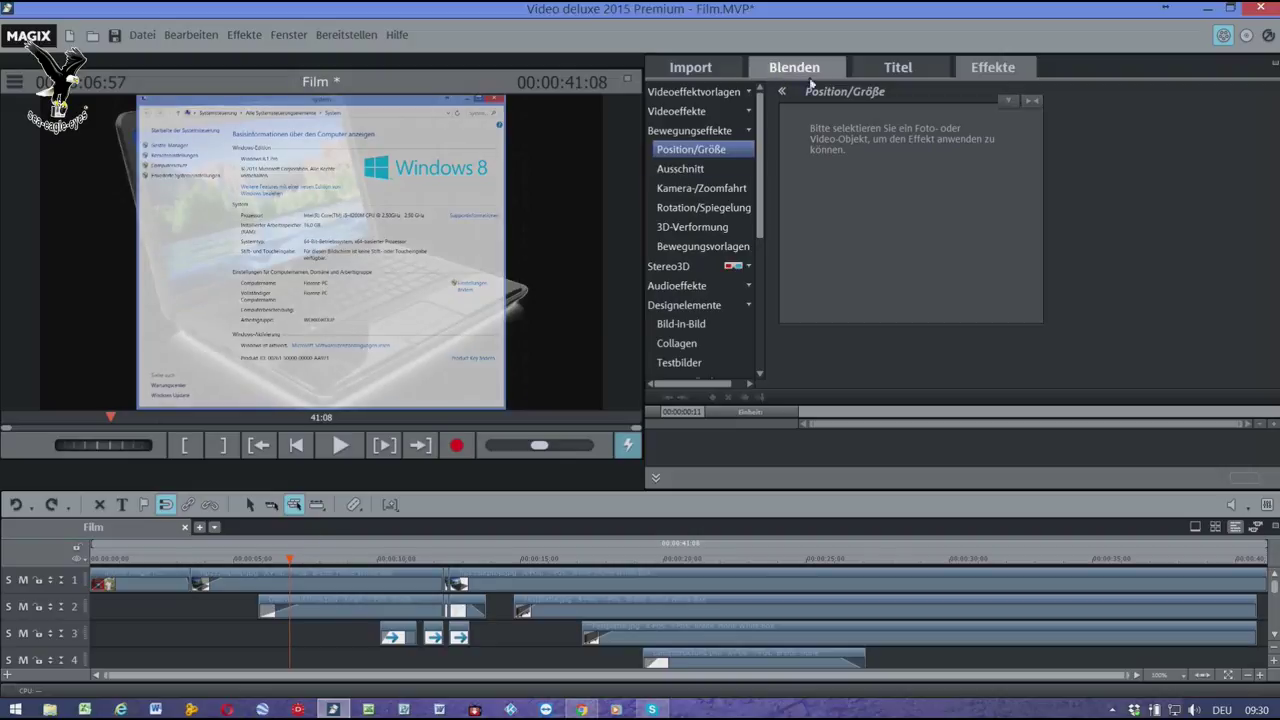
click(888, 76)
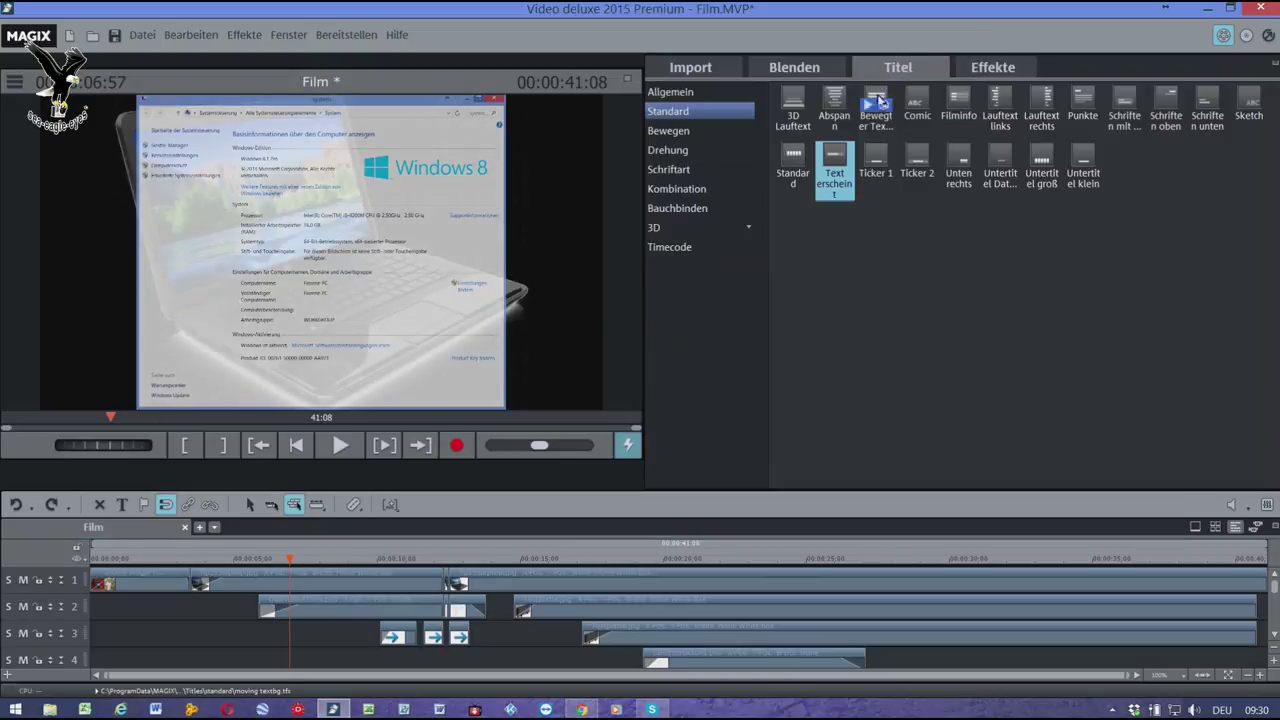
drag(388, 571, 305, 641)
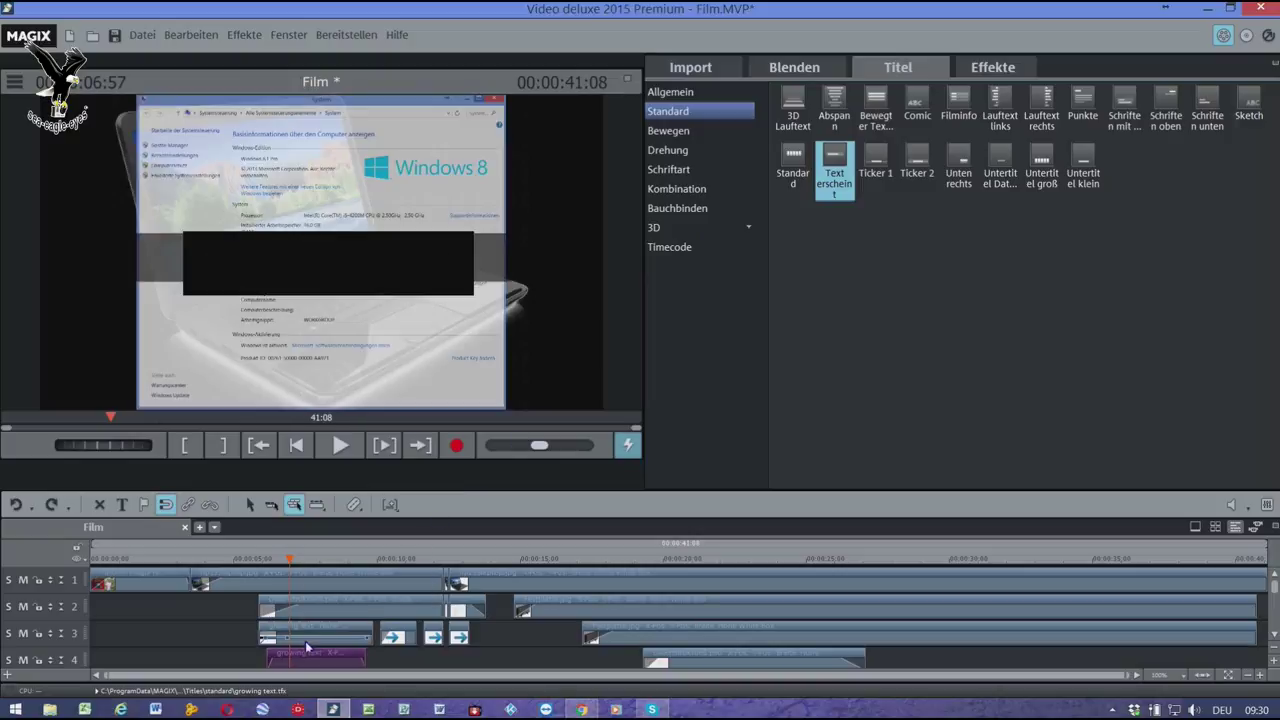
click(739, 368)
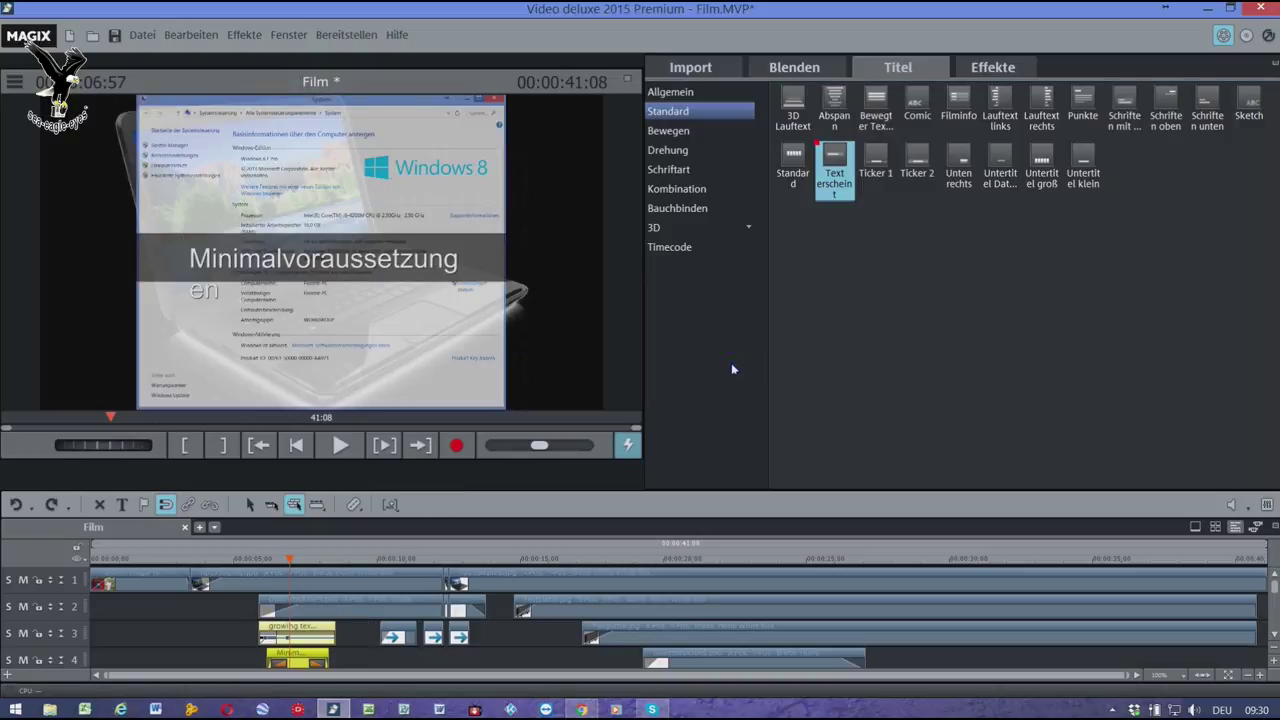
- Play back the film up to the new title and shift the title's growing text clip on track 3 slightly earlier
click(200, 559)
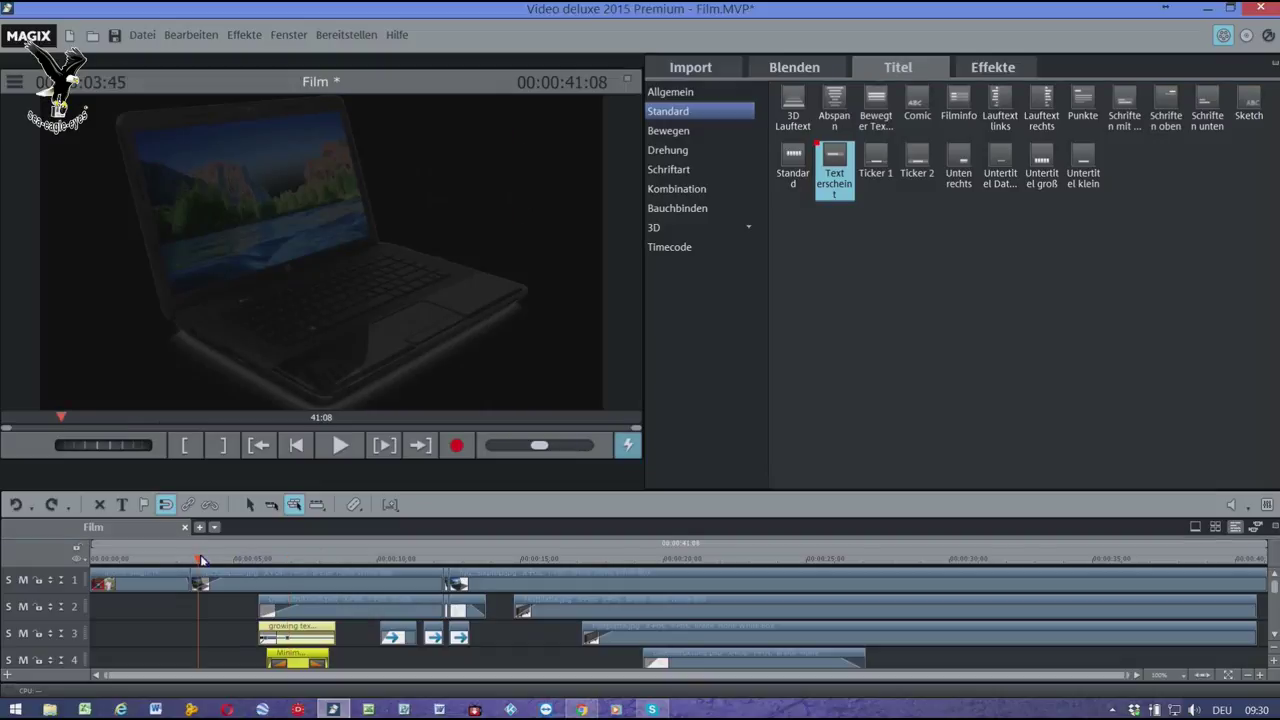
key(space)
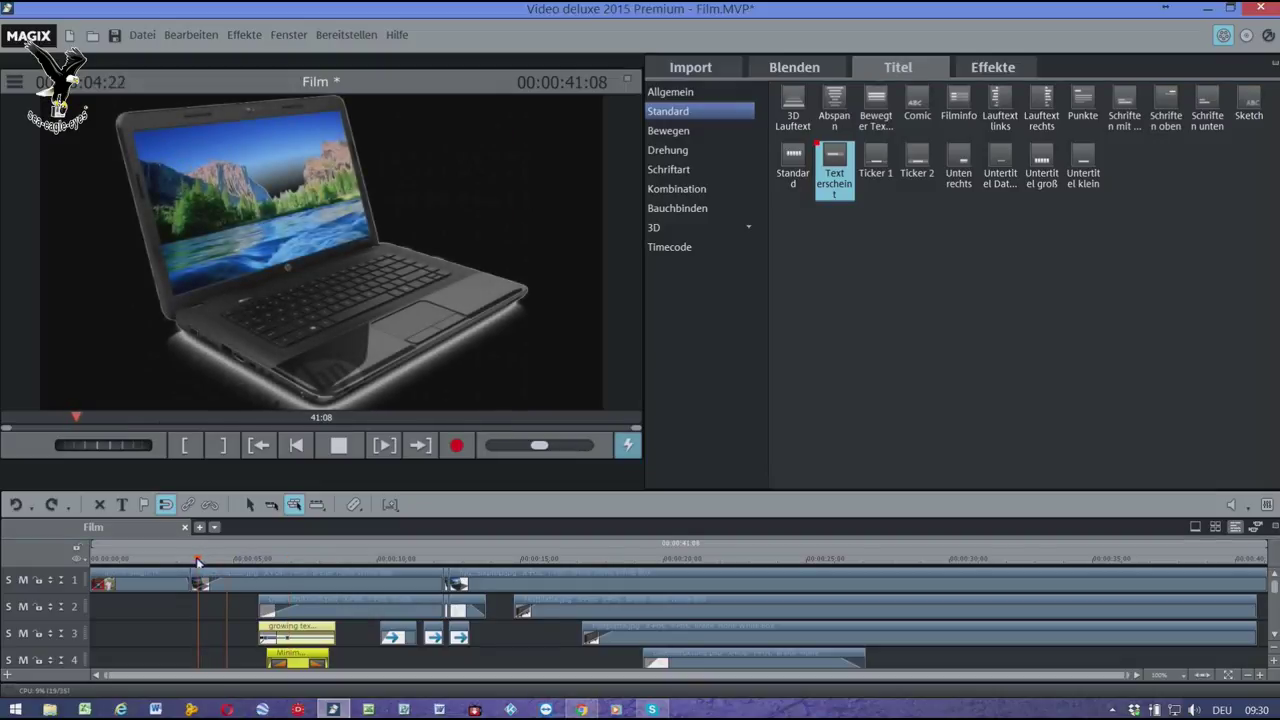
key(space)
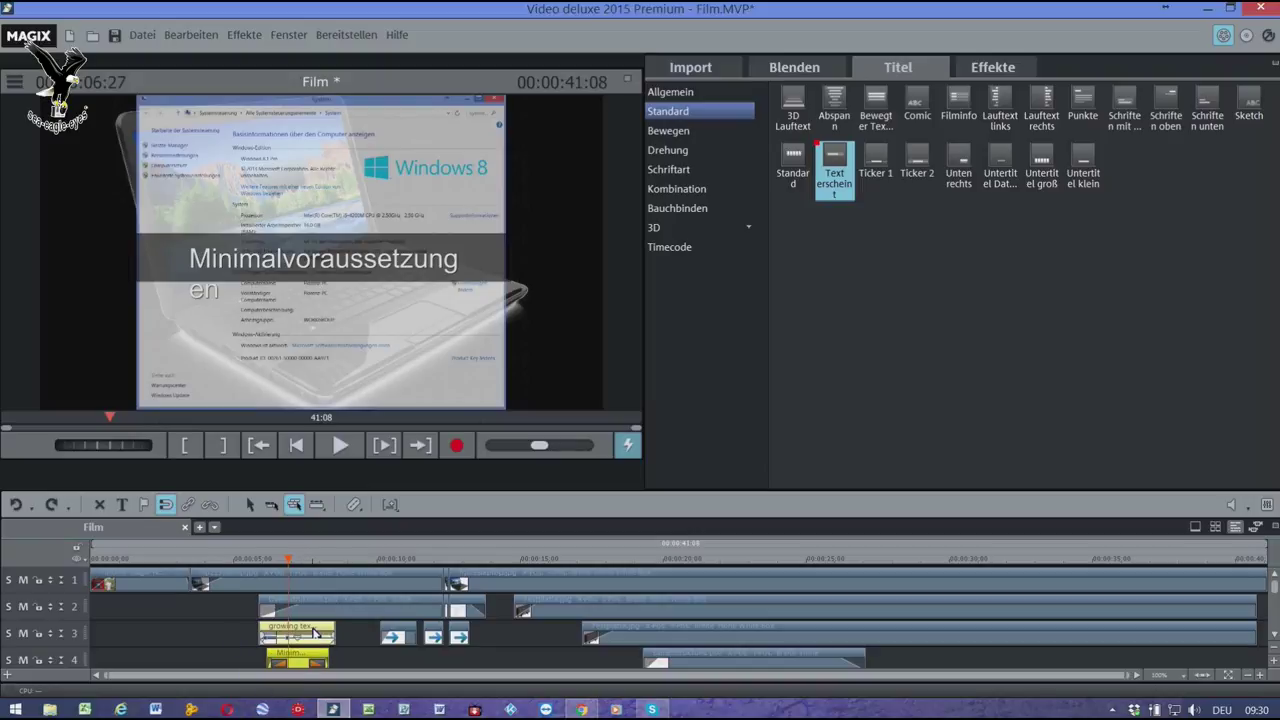
drag(315, 632, 312, 636)
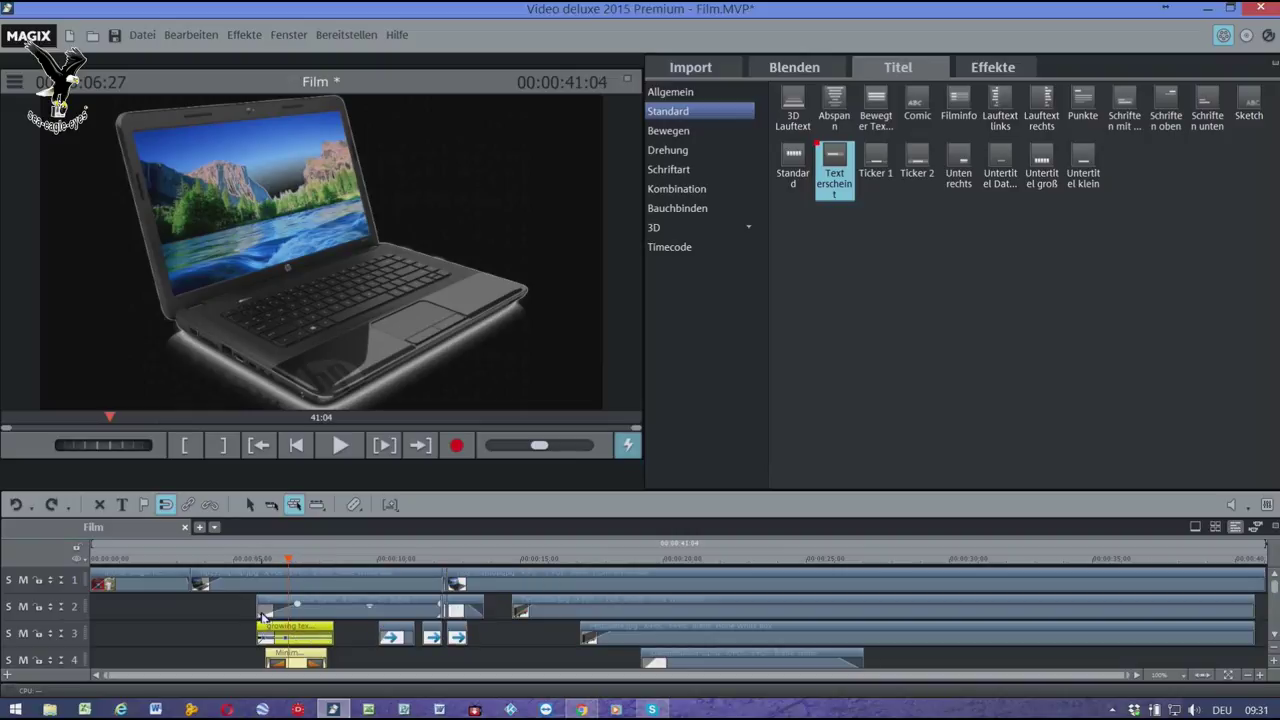
- Switch to single-object mouse mode and undo the last two timeline edits
click(249, 504)
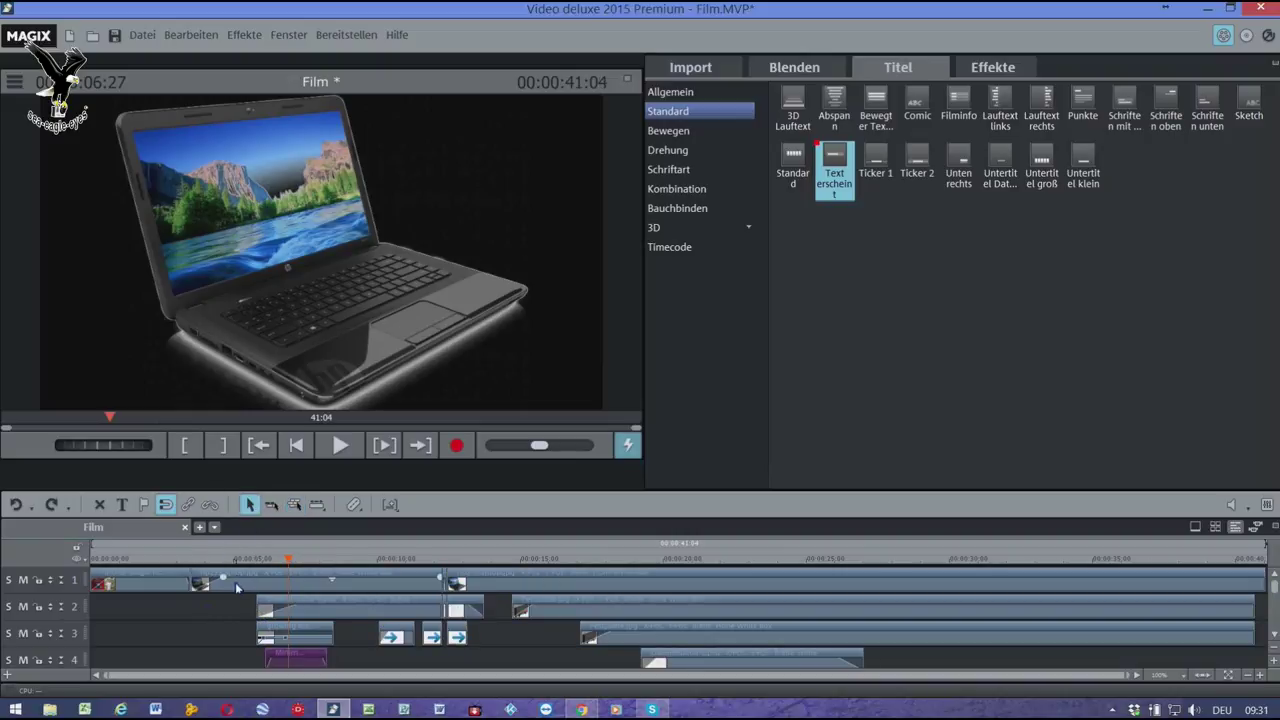
click(16, 505)
click(16, 505)
- Add a Standard title to track 4 and enter "Externe Festplatte" as its text
click(795, 160)
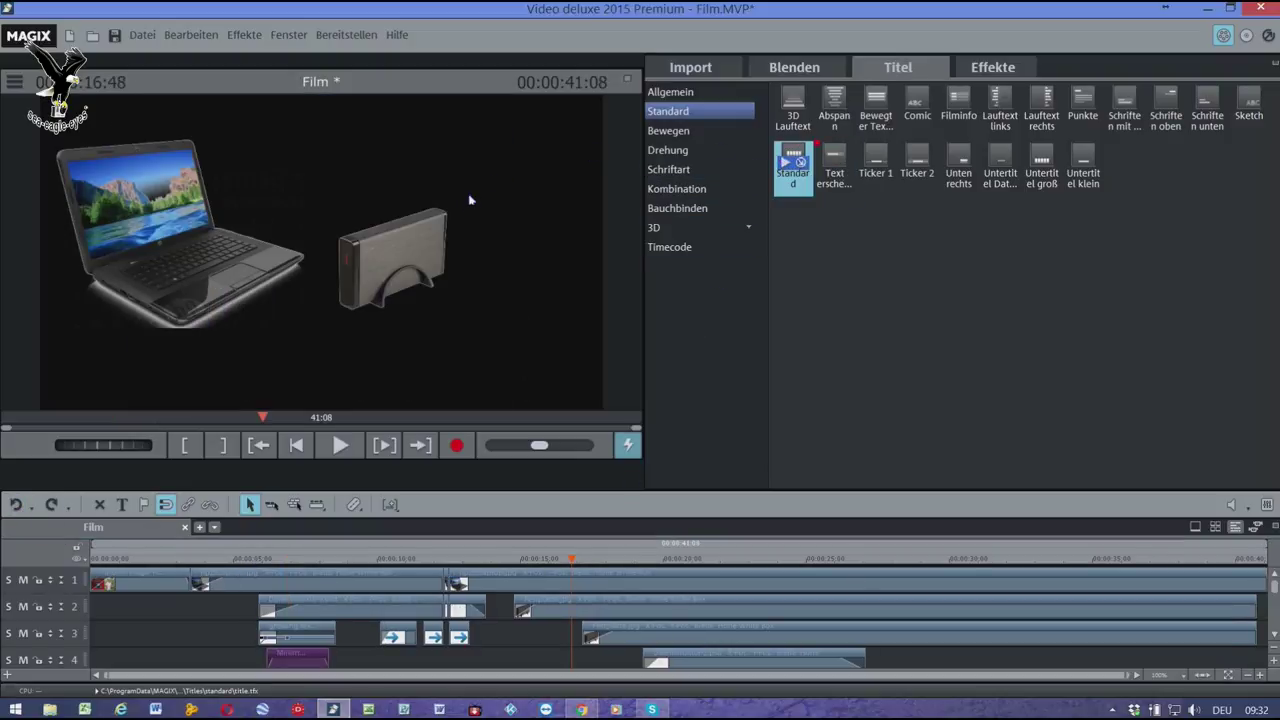
drag(493, 308, 538, 673)
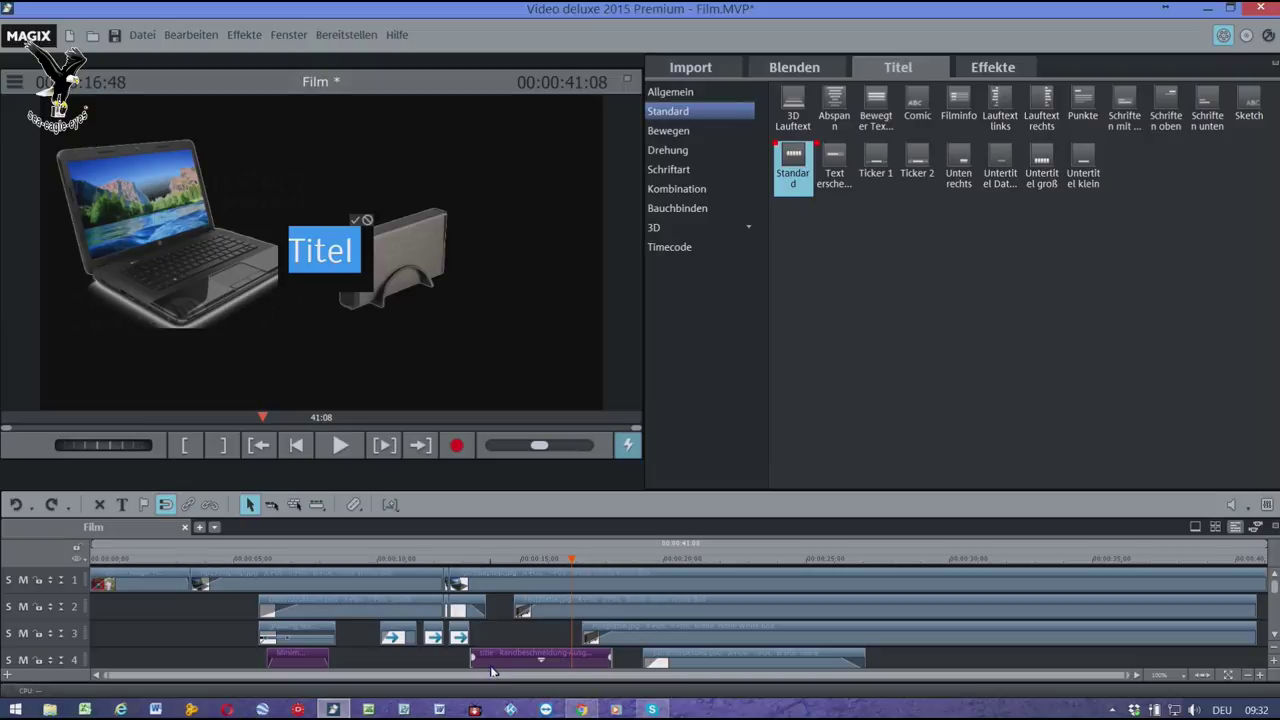
text(Externe)
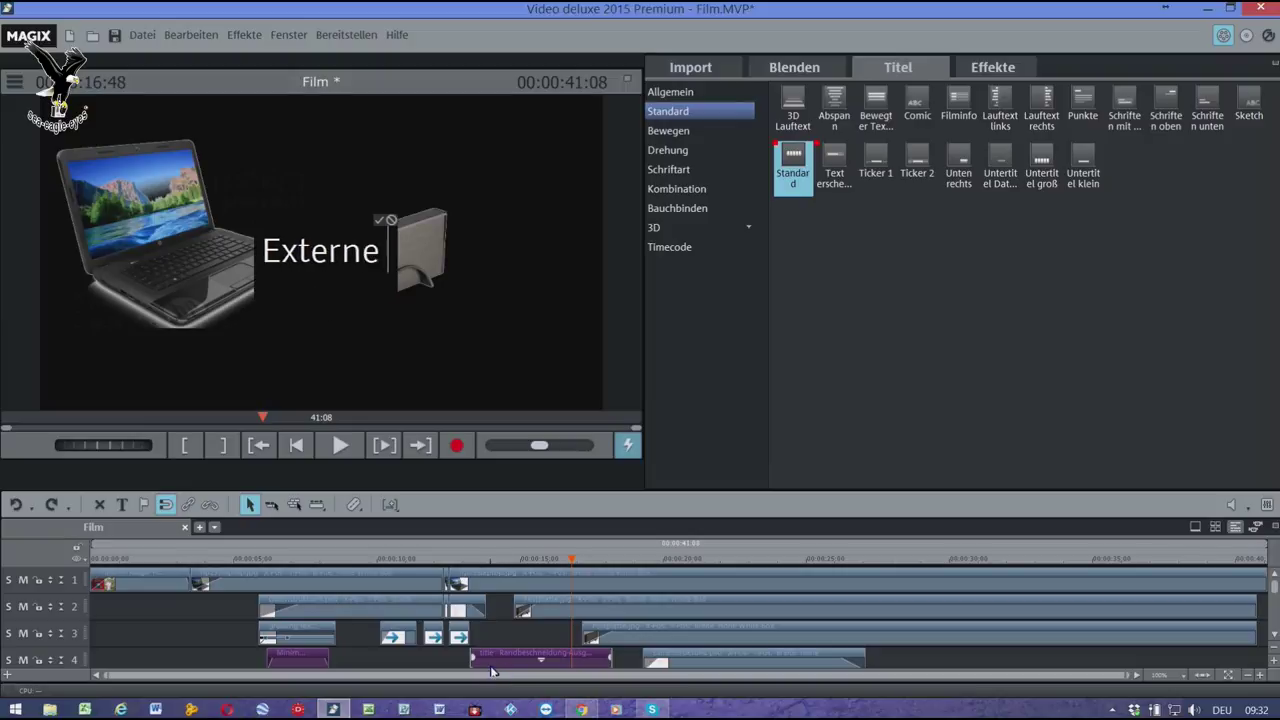
key(Return)
text(Fest)
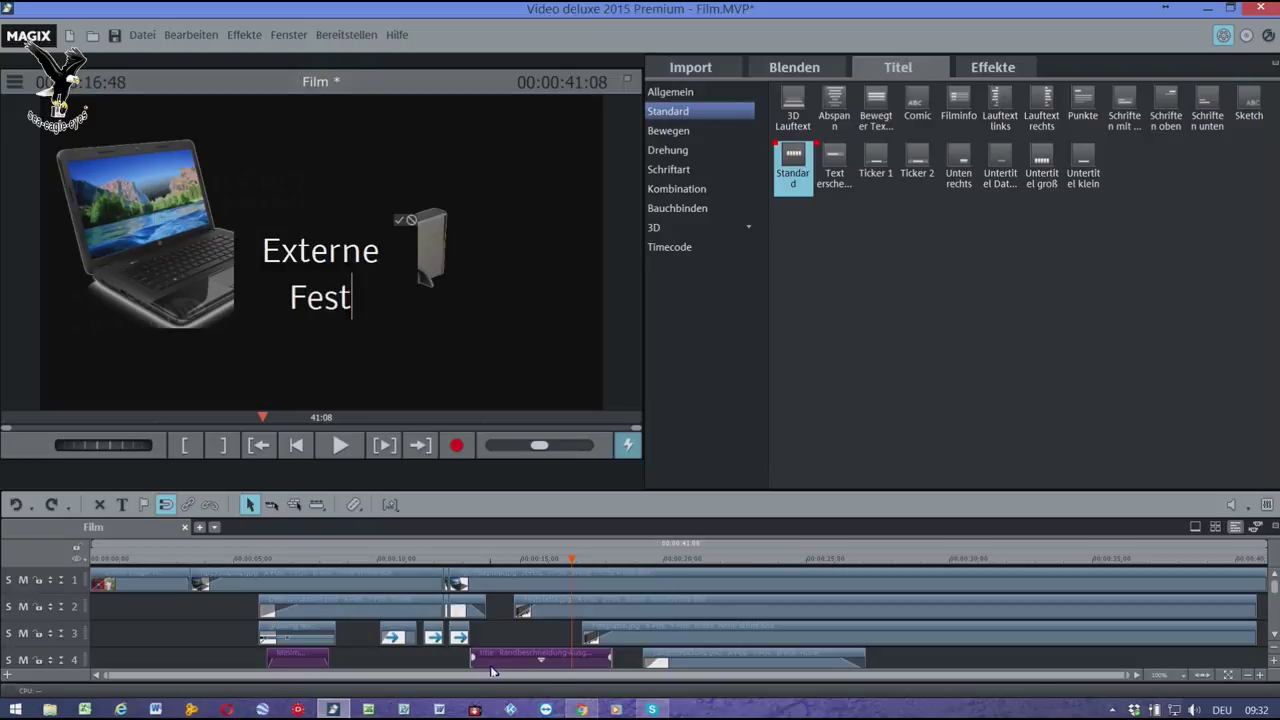
text(pla)
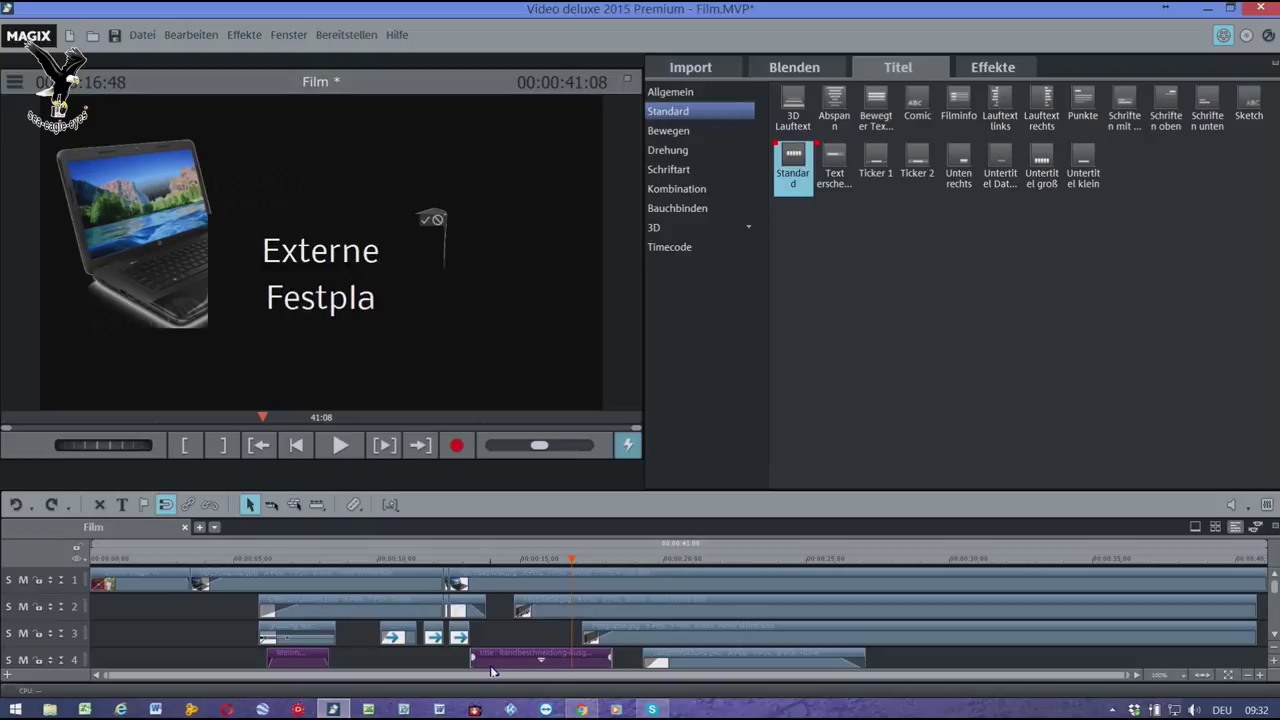
text(tte)
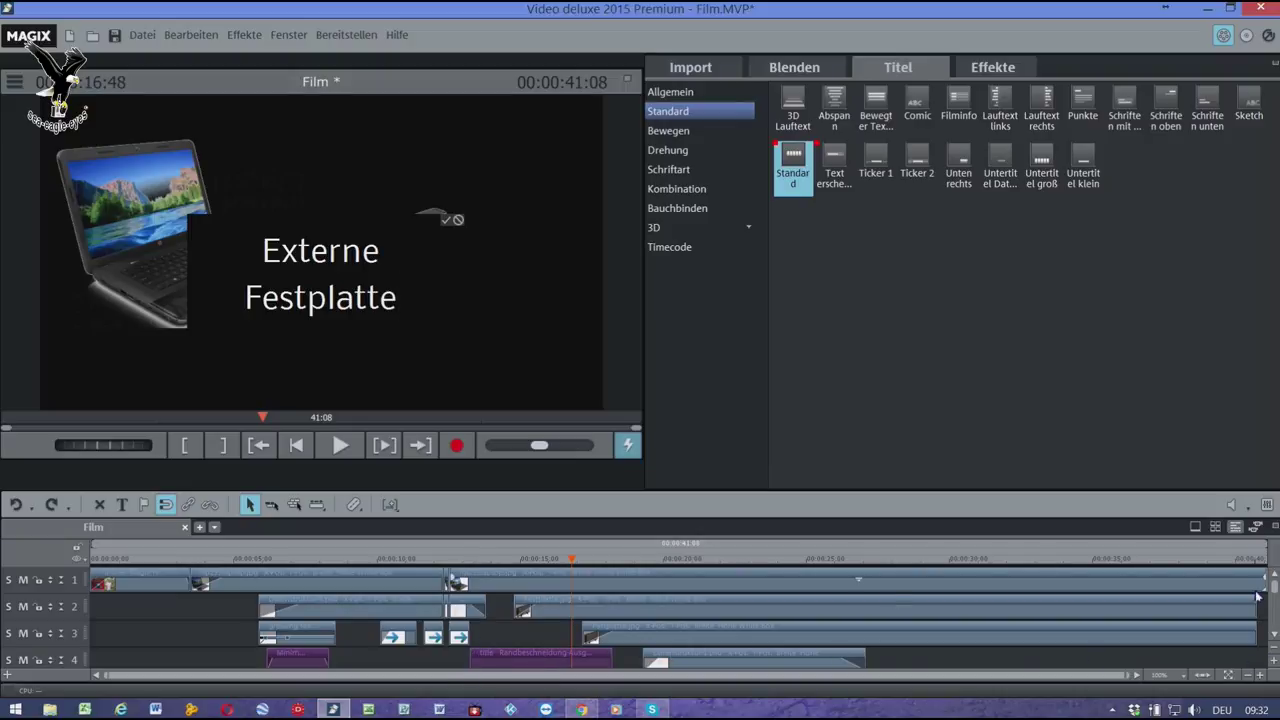
- Shorten the "Externe Festplatte" title from its start and move its text above the external drive in the picture
drag(1276, 594, 1276, 601)
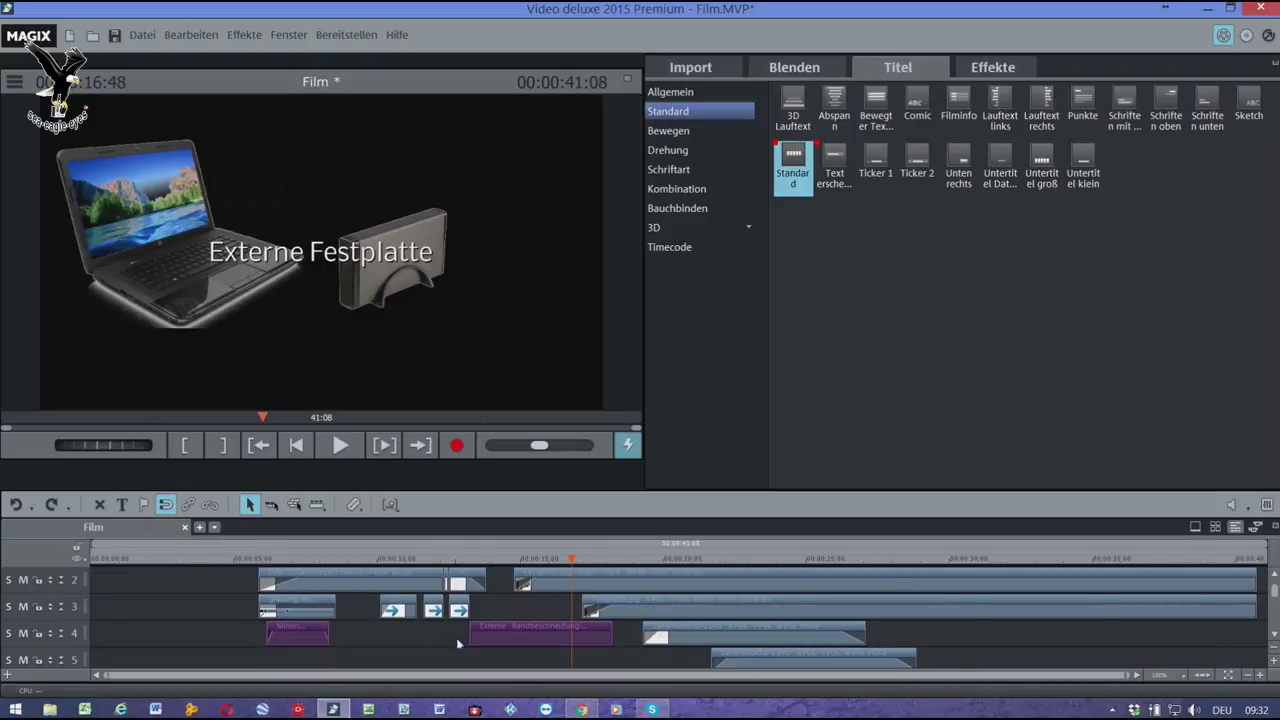
drag(475, 637, 543, 639)
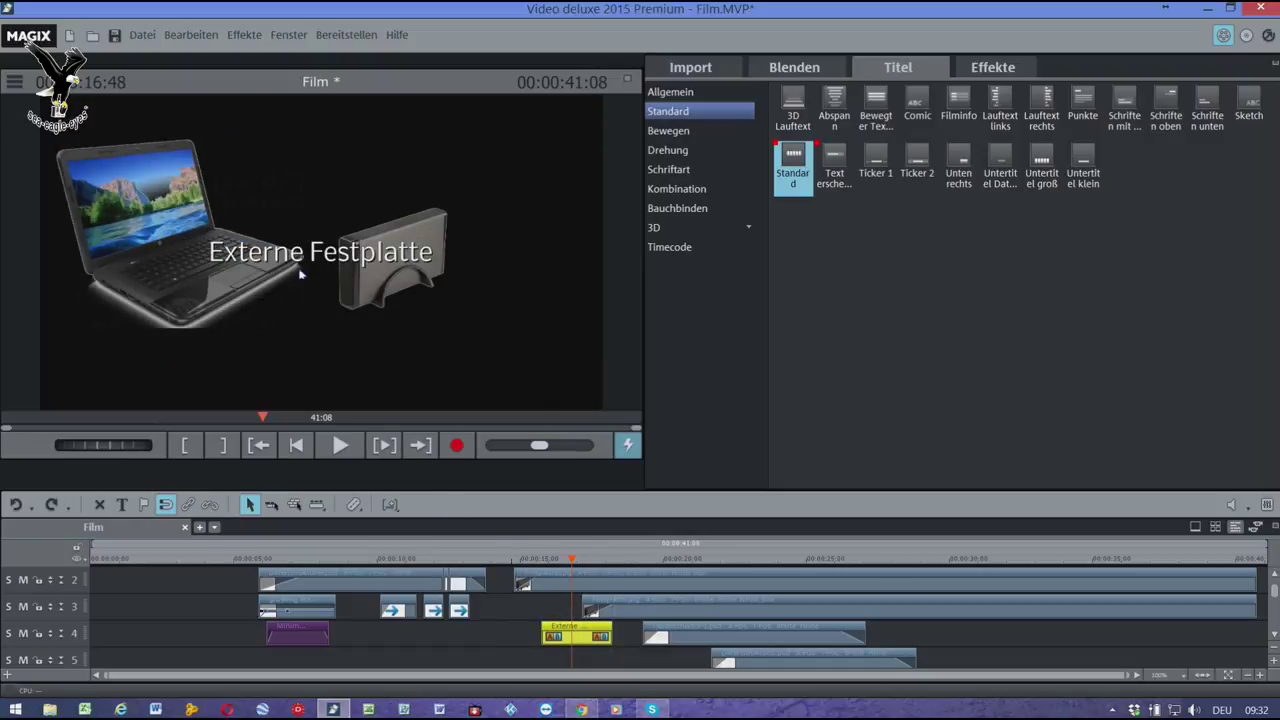
double_click(309, 259)
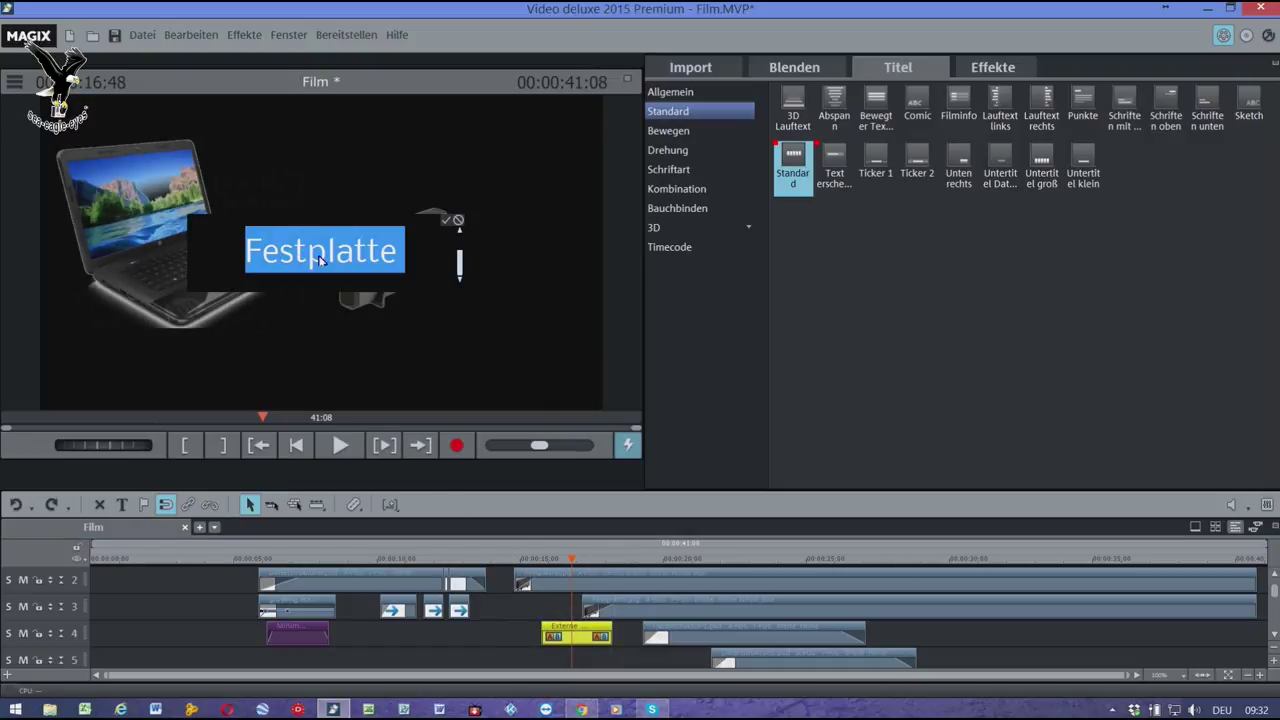
click(522, 270)
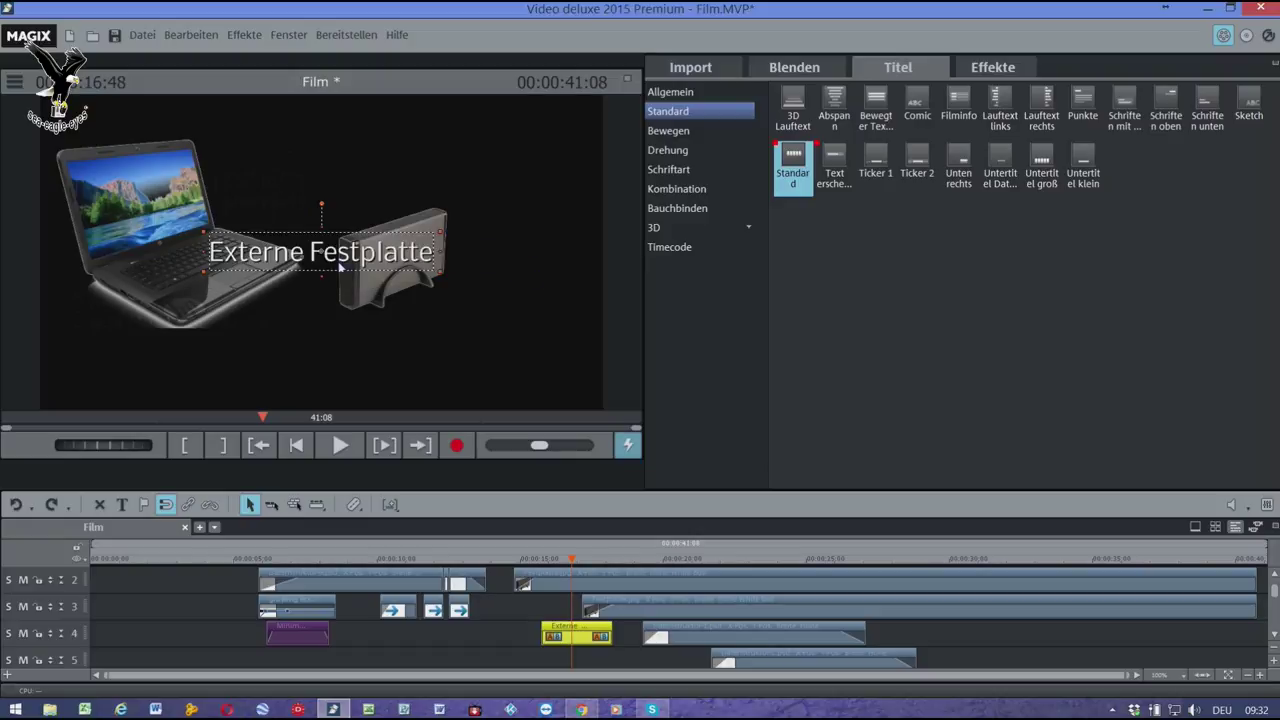
drag(340, 267, 401, 146)
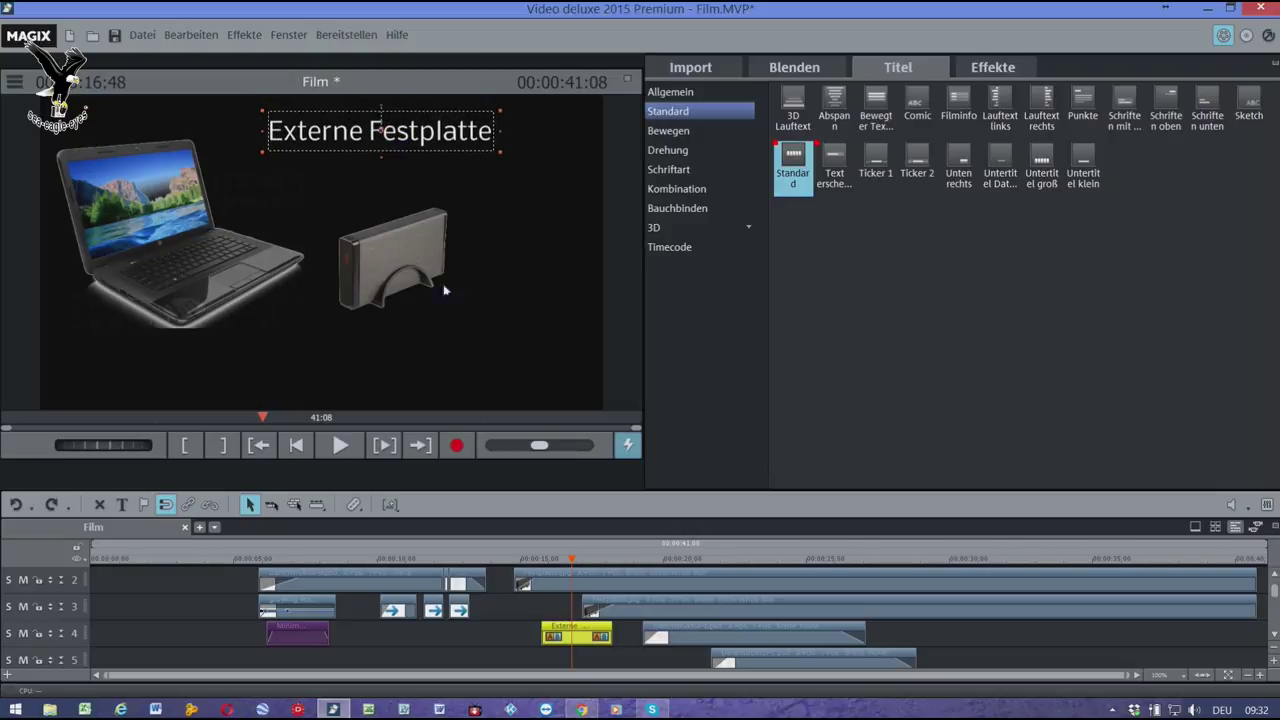
click(508, 650)
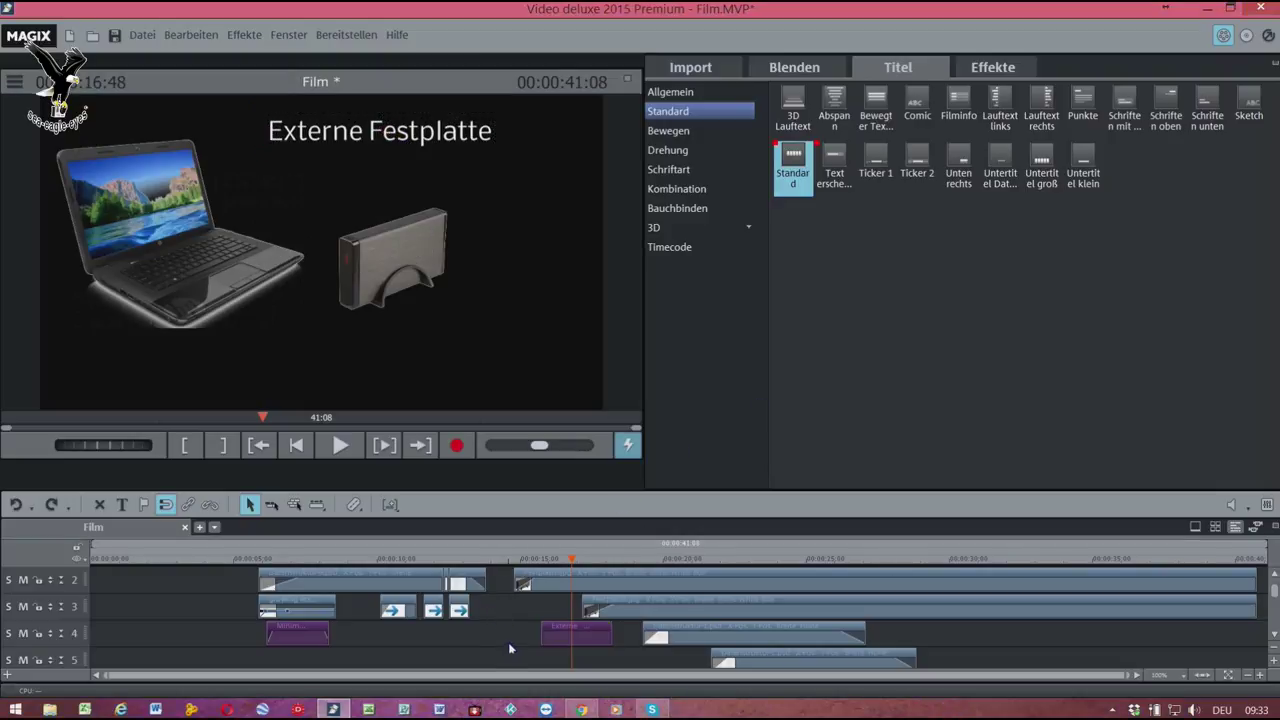
- Play back the section around the "Externe Festplatte" title to check its timing
click(505, 563)
key(space)
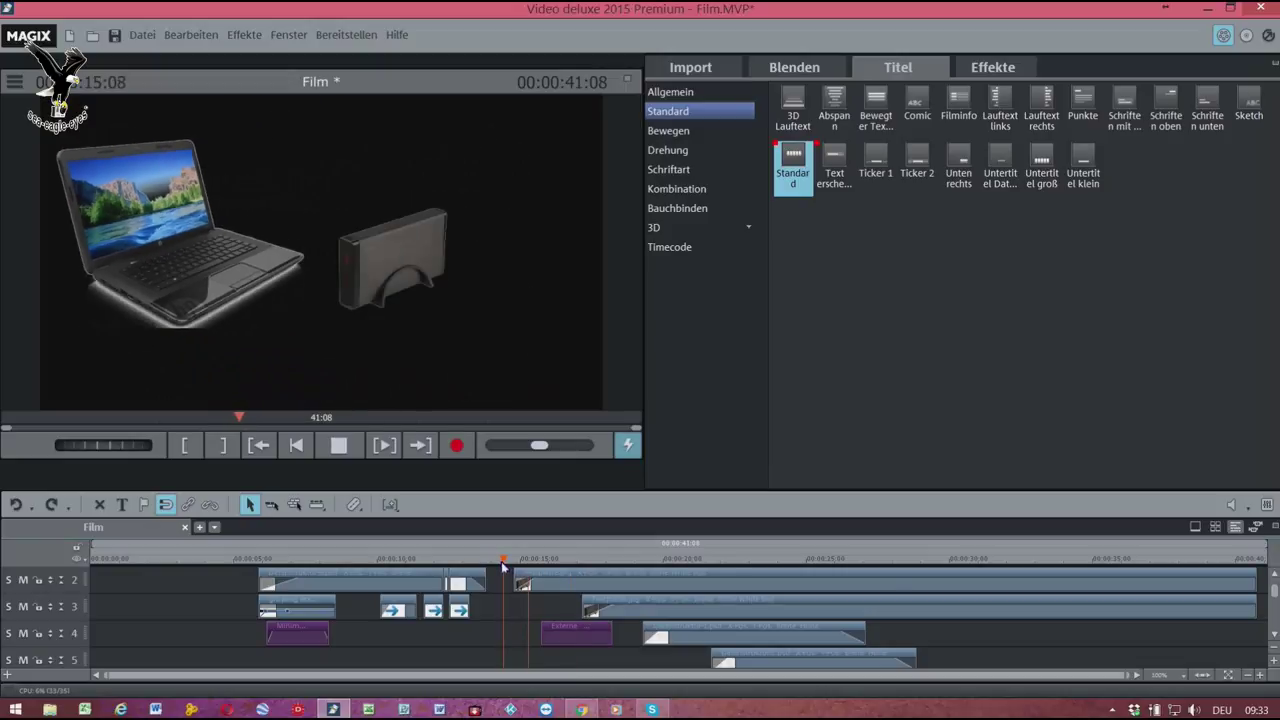
key(space)
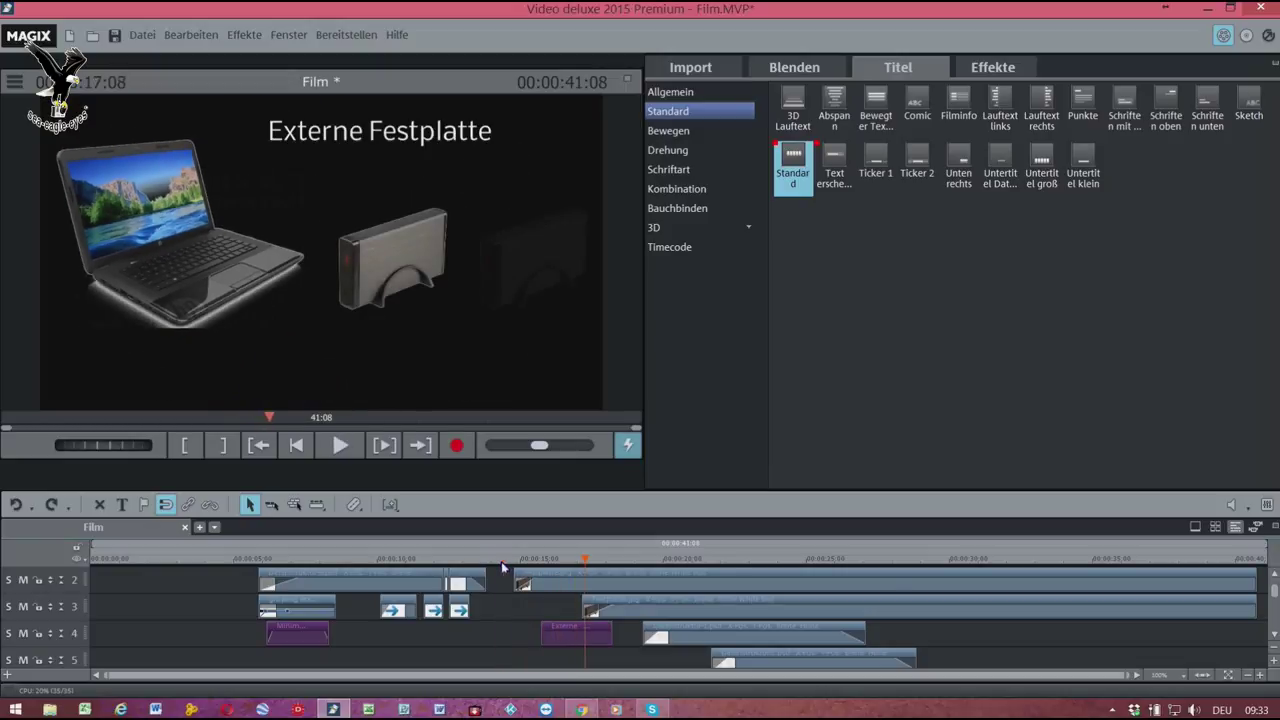
- Move the "Externe Festplatte" title down to track 10 and play back the passage leading into it
mouse_move(577, 630)
mouse_down()
mouse_move(579, 487)
mouse_move(571, 649)
mouse_up()
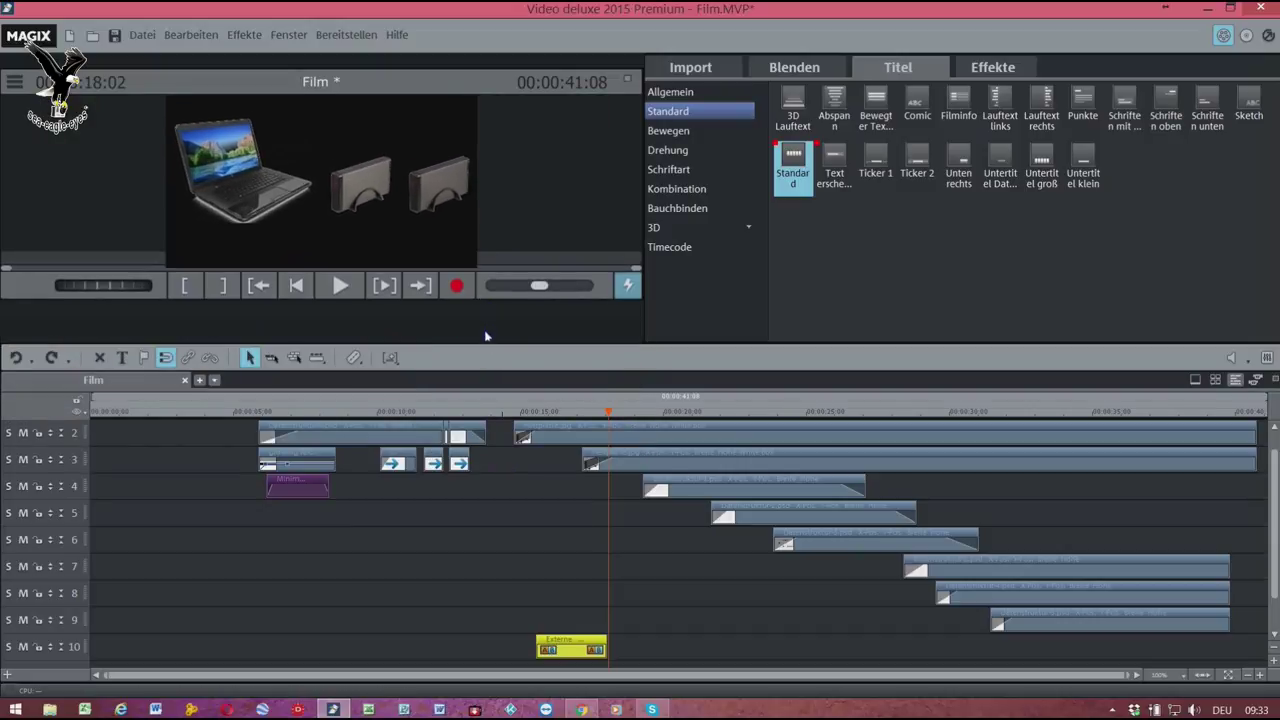
click(463, 414)
key(space)
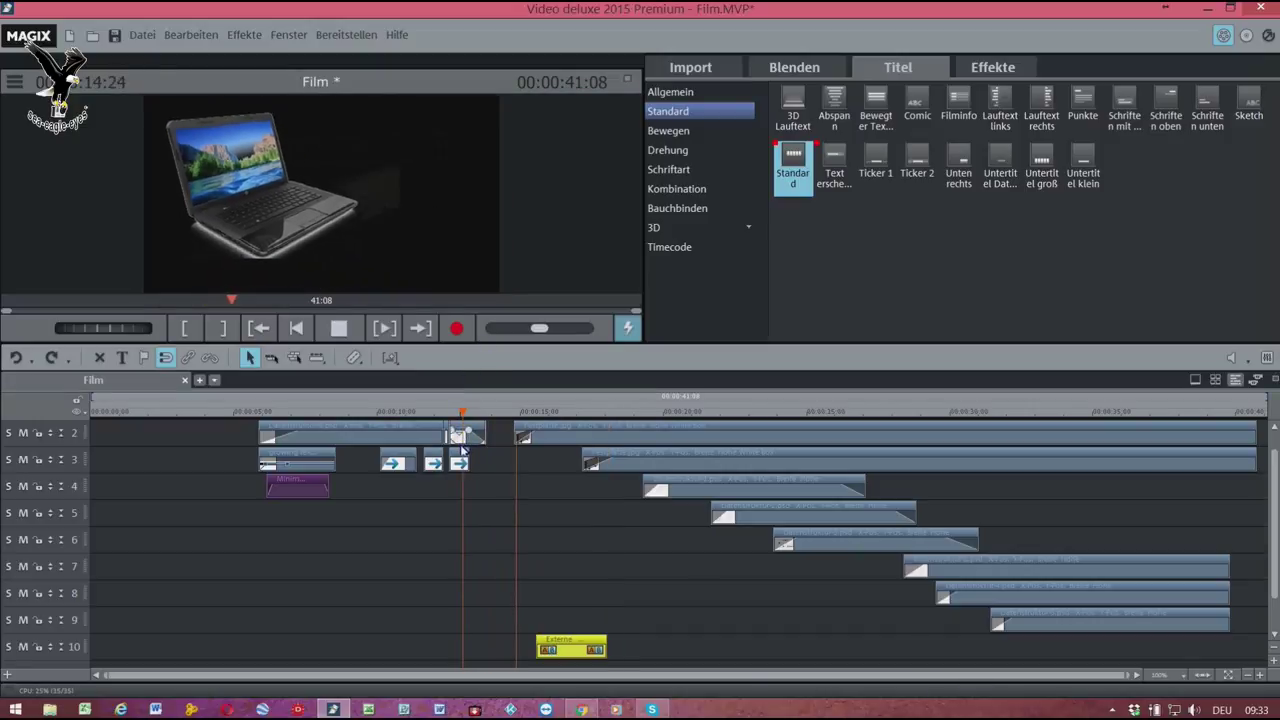
key(space)
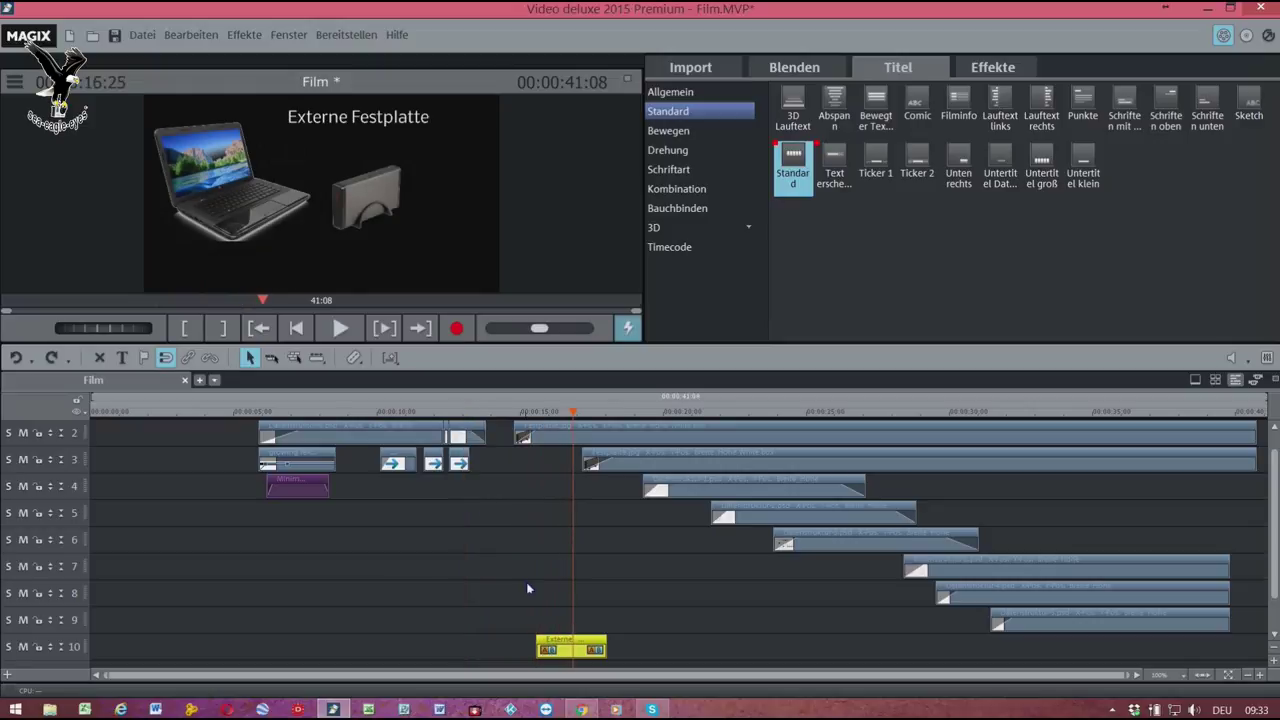
- Give the "Externe Festplatte" title a short fade-in at its start and play it back
click(540, 650)
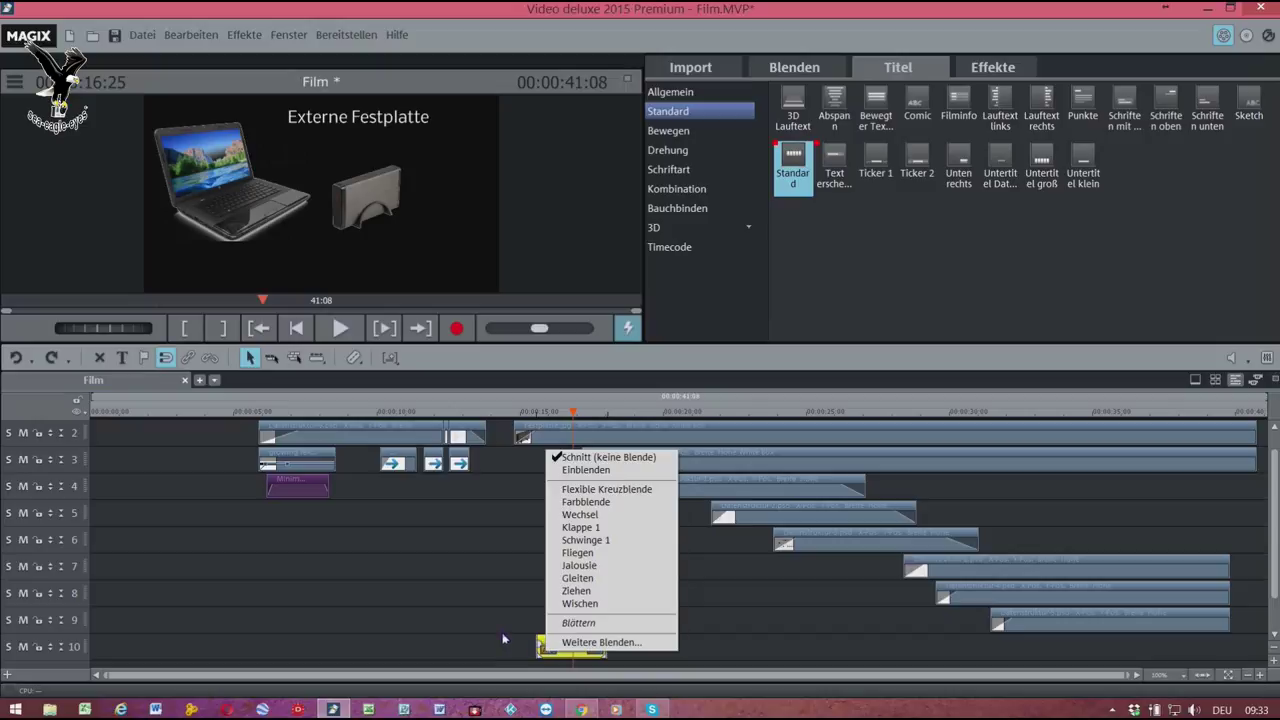
click(504, 638)
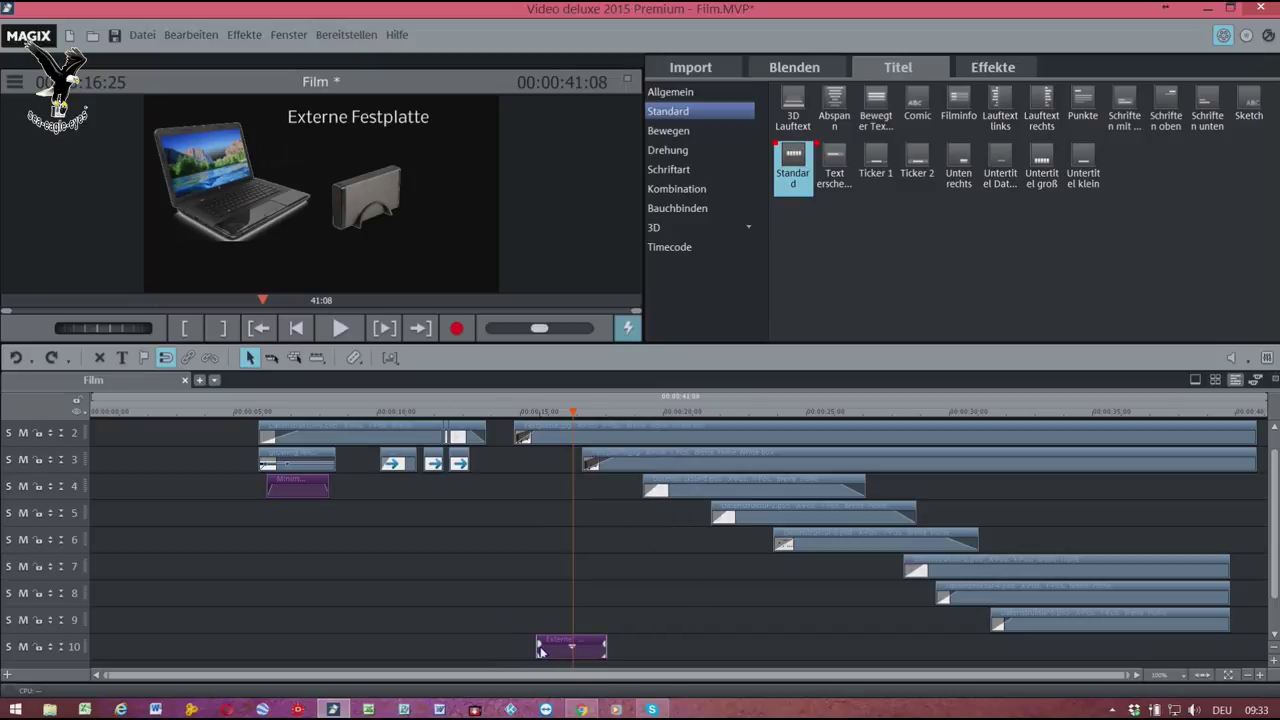
click(555, 650)
key(space)
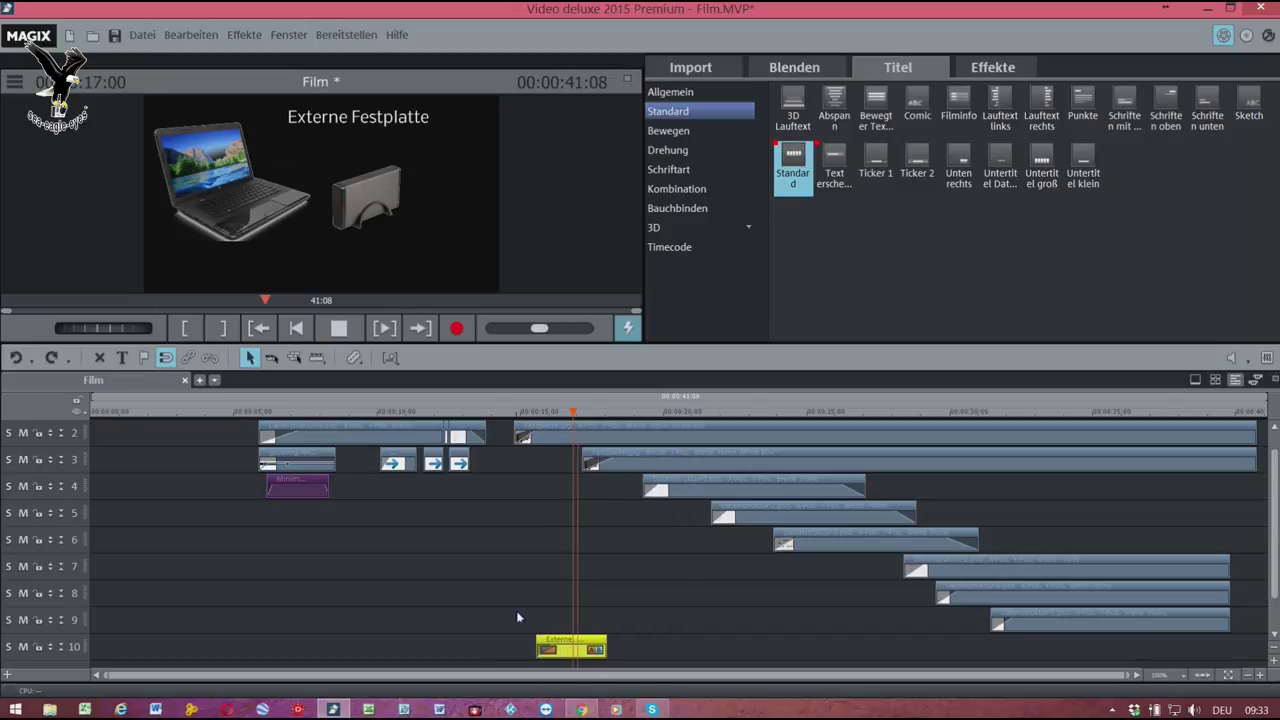
key(space)
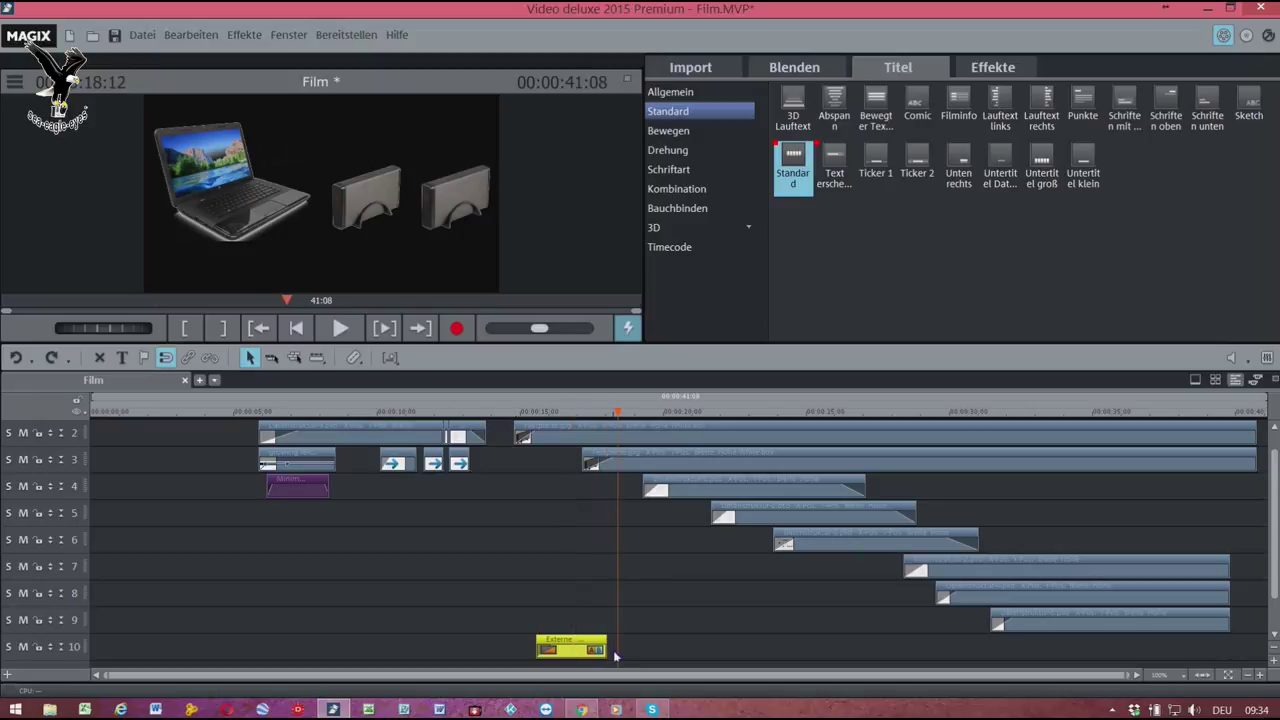
- Extend the "Externe Festplatte" title's end to the start of the clip on track 6 and check the sequence
drag(606, 650, 776, 660)
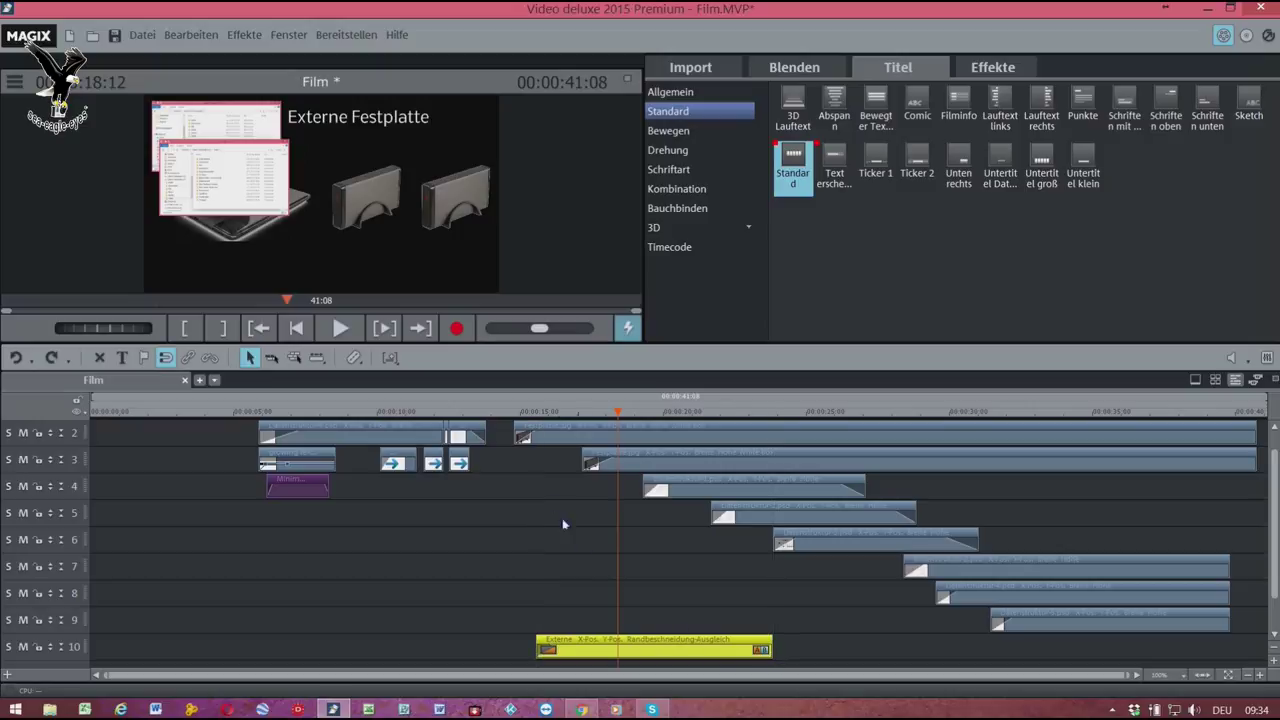
drag(566, 420, 582, 418)
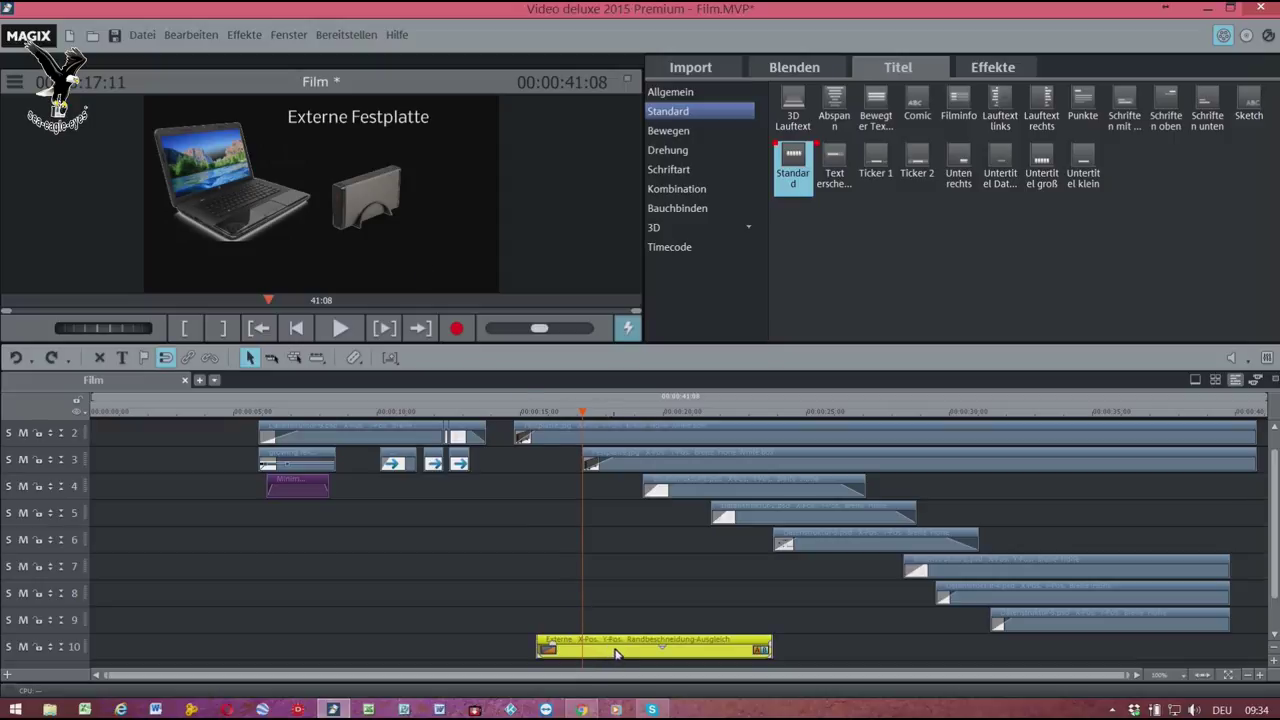
click(795, 648)
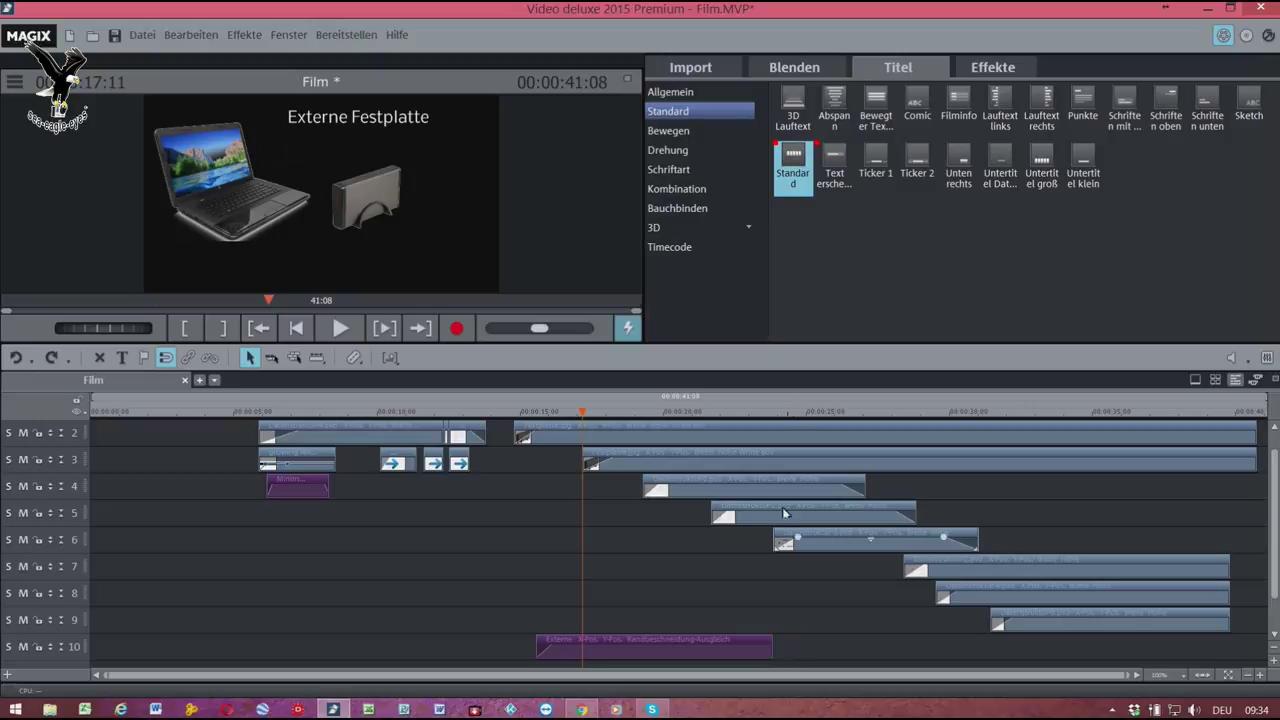
key(space)
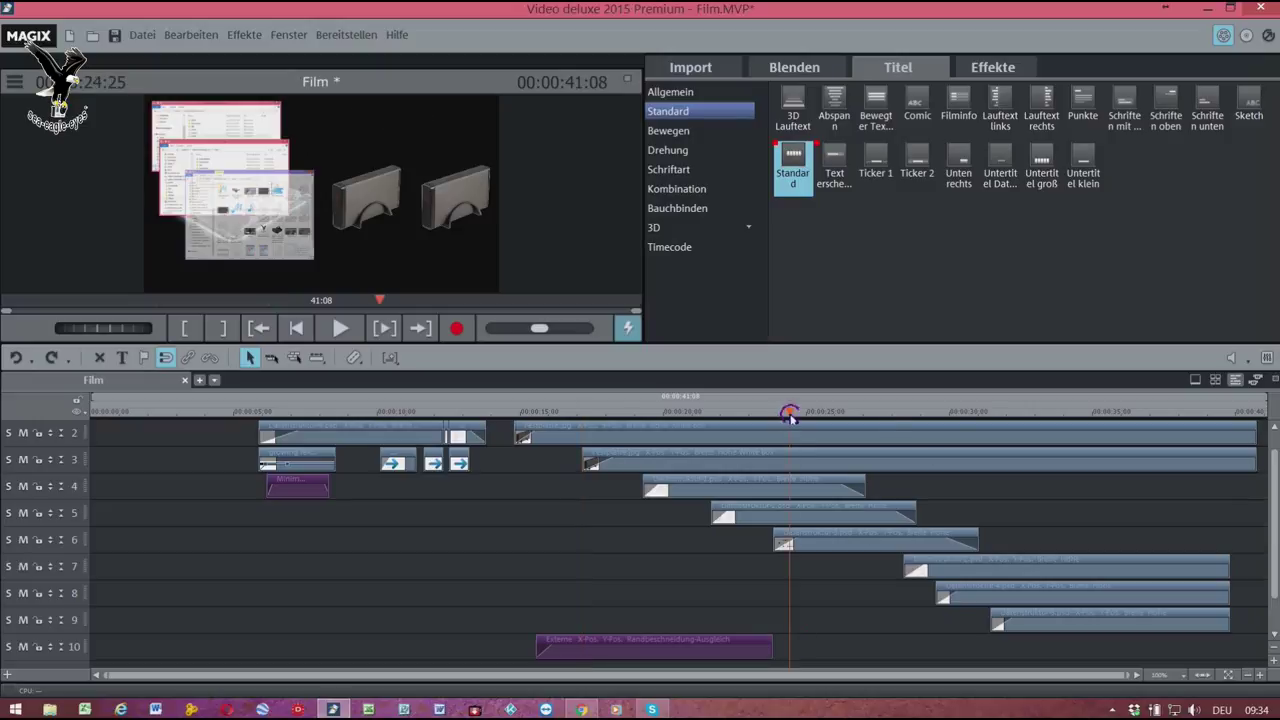
- Add a Standard title on track 11 at 18:28 with the text "Spiegel der externen Festplatte"
scroll(545, 440, down, 2)
drag(545, 440, 692, 623)
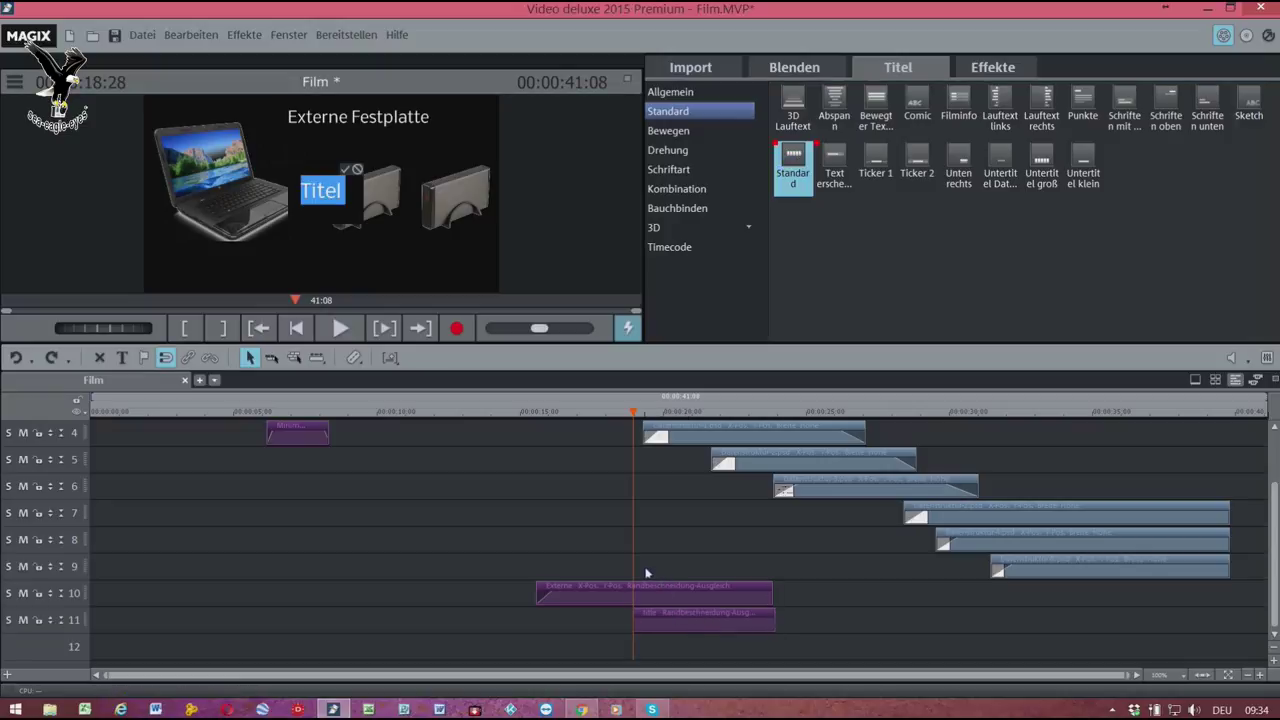
text(S)
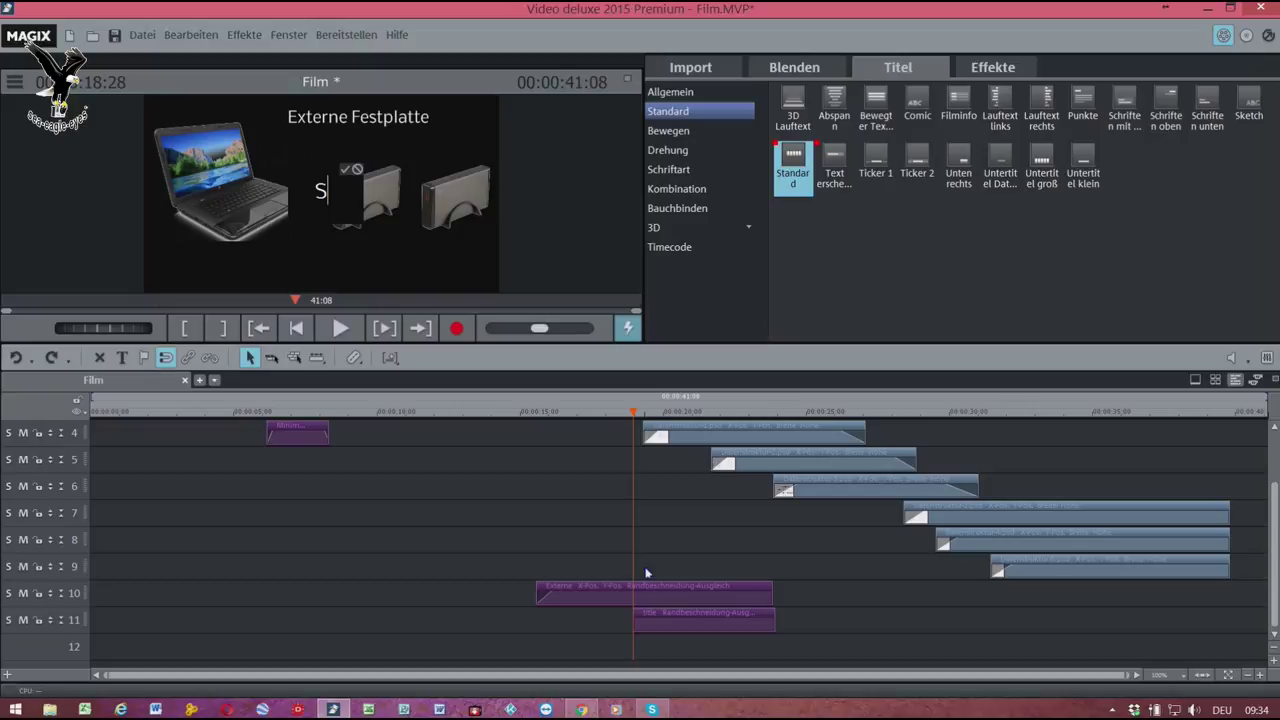
text(piegel der )
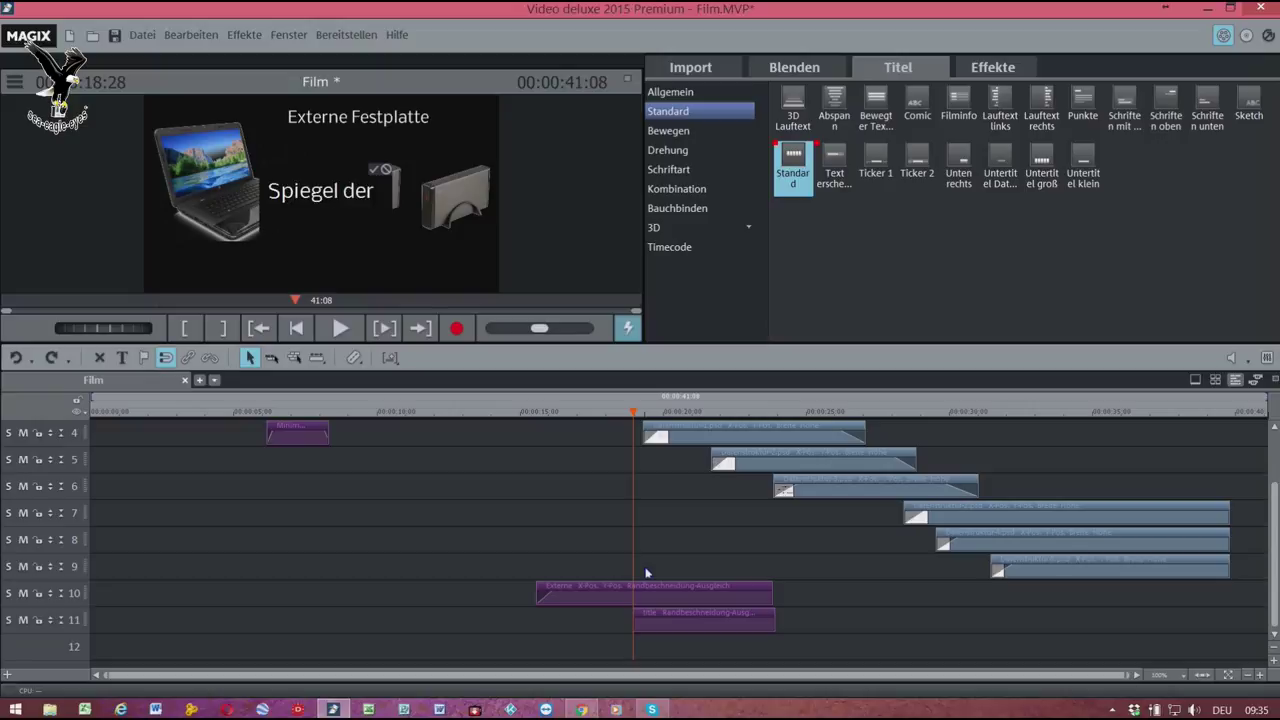
text(externen)
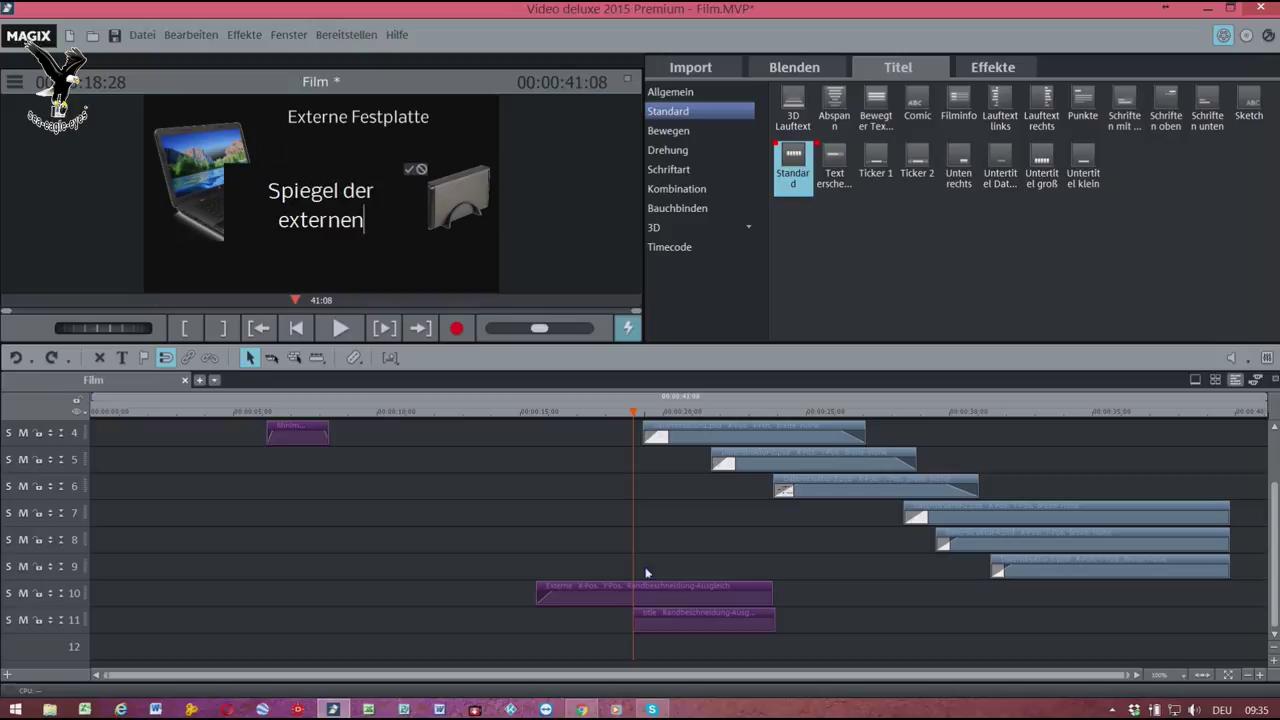
text( Festplatte)
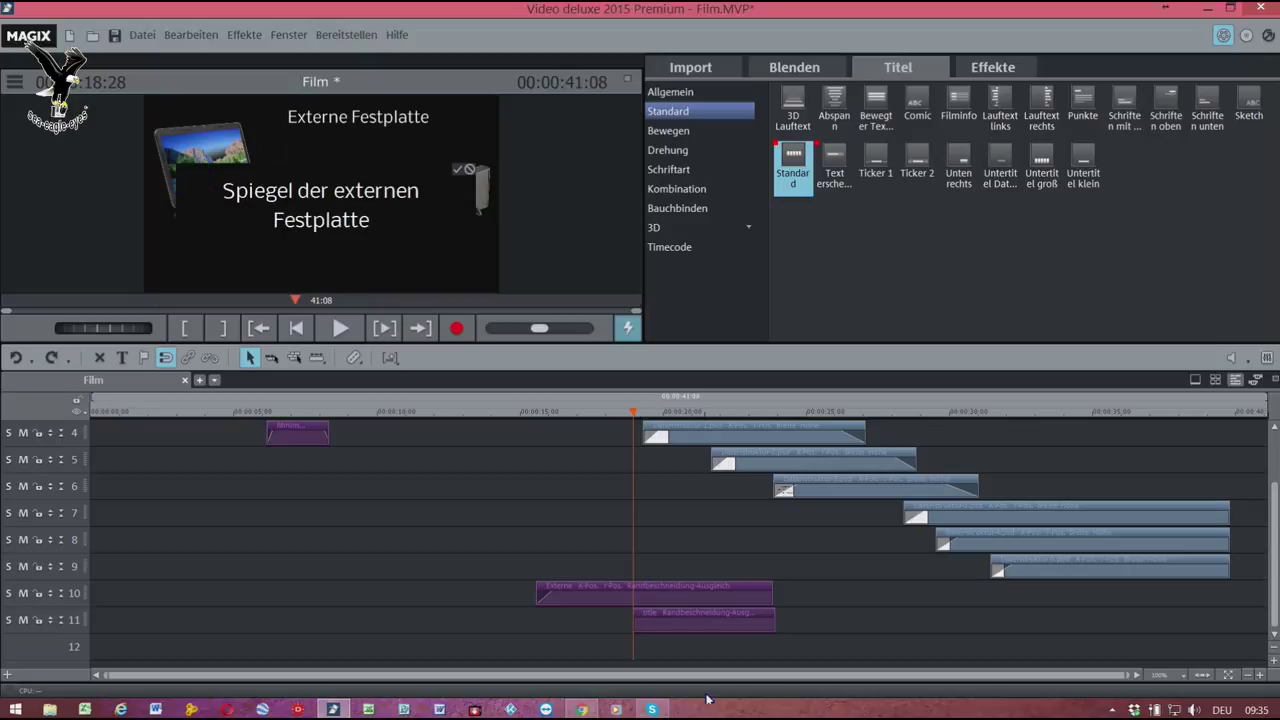
- Set the font size of the "Spiegel der externen Festplatte" title to 15
drag(373, 223, 225, 205)
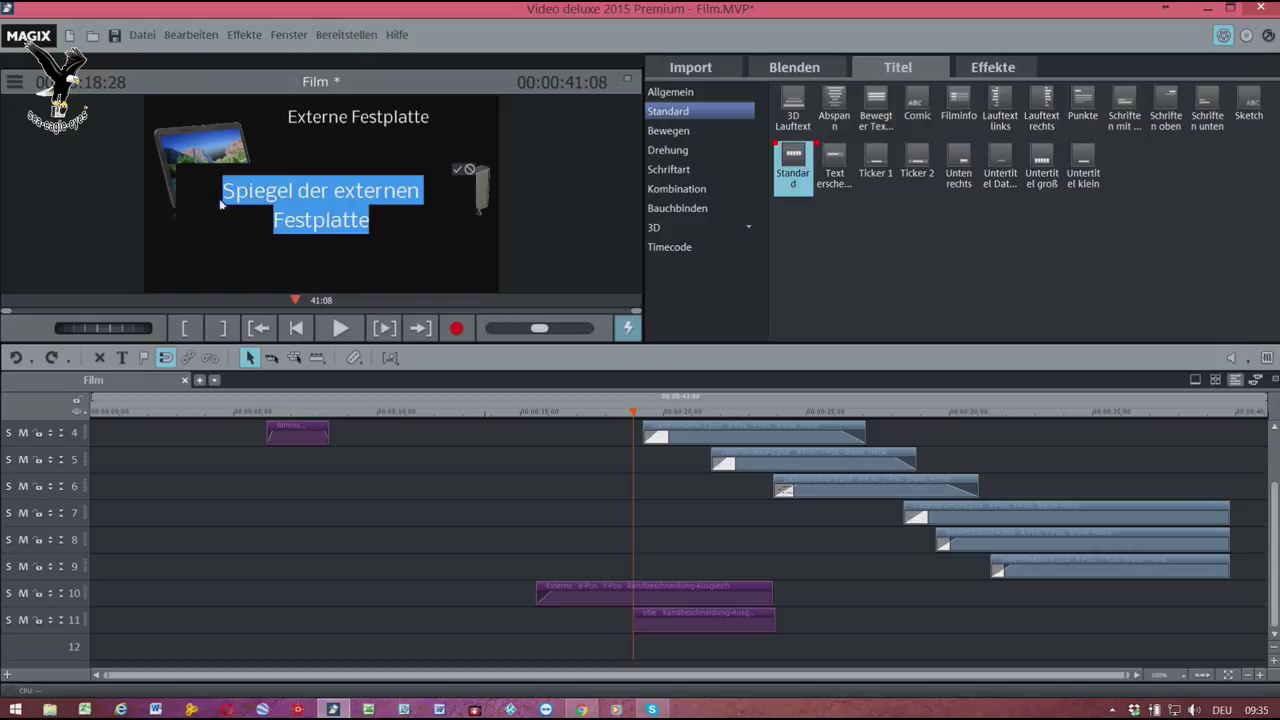
click(665, 93)
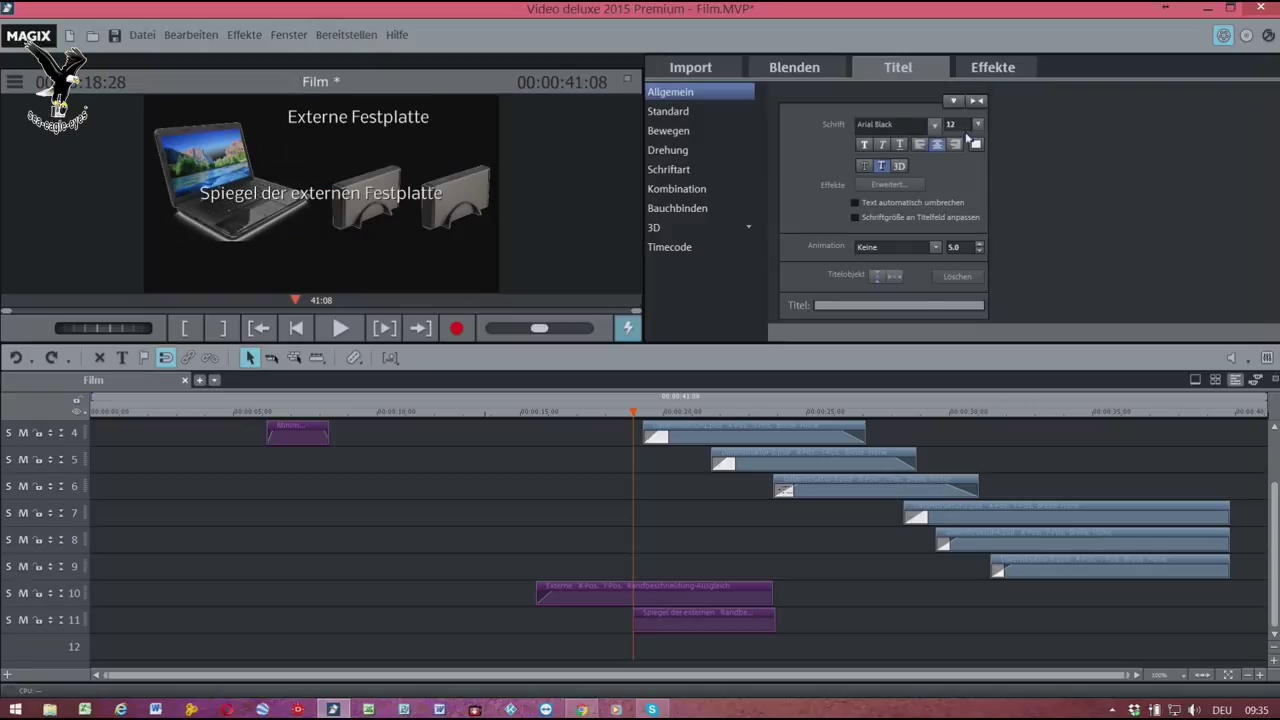
double_click(950, 125)
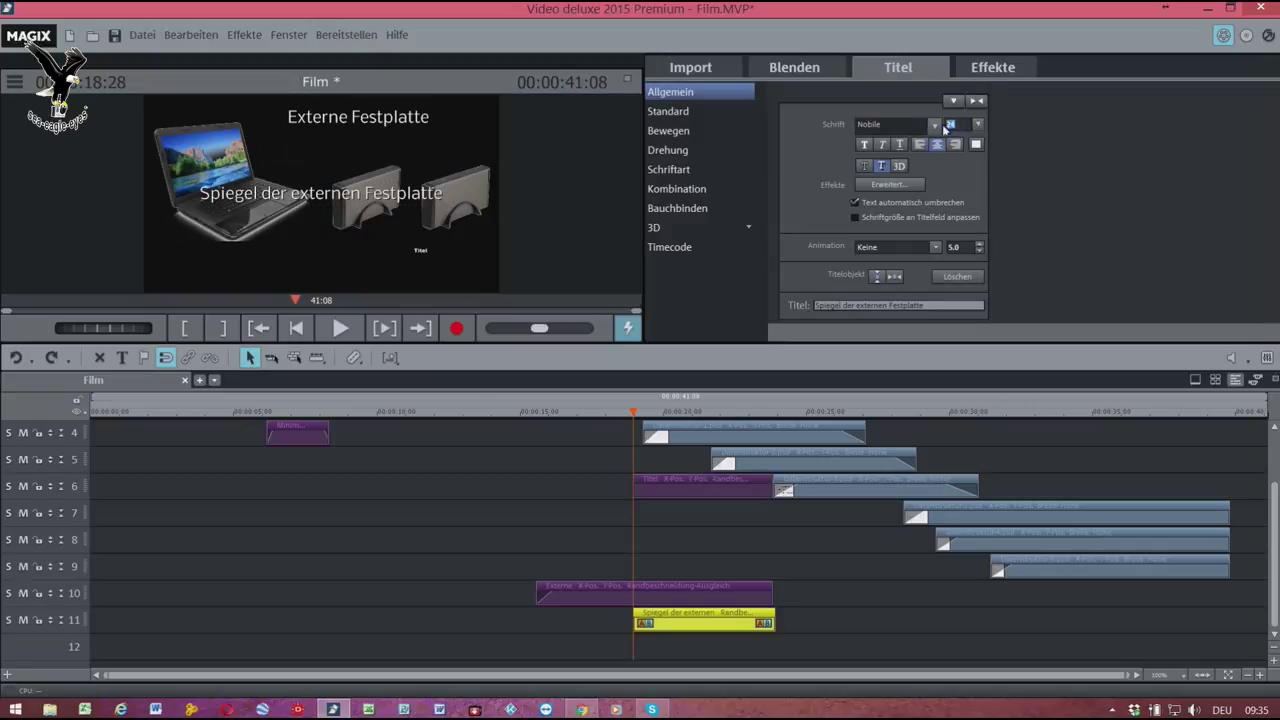
text(15)
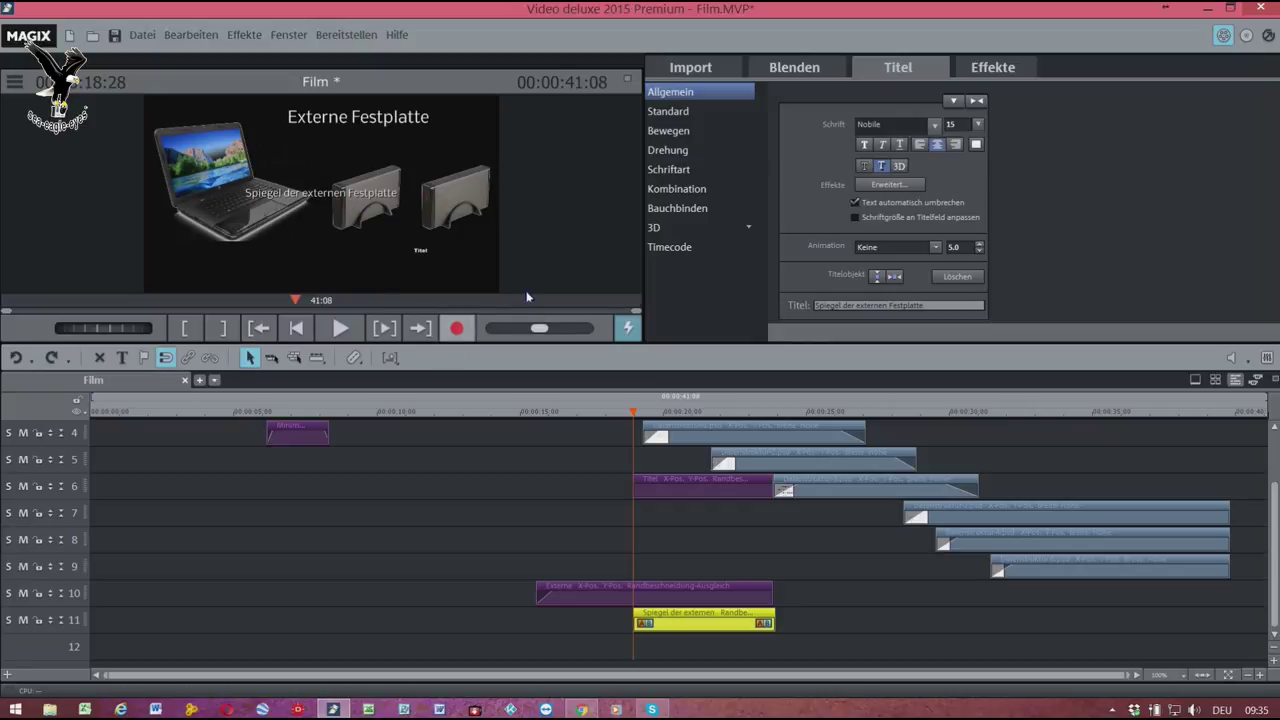
- Move the "Spiegel der externen Festplatte" title above the second external drive and narrow its text box to wrap onto three lines
click(316, 195)
drag(316, 195, 400, 143)
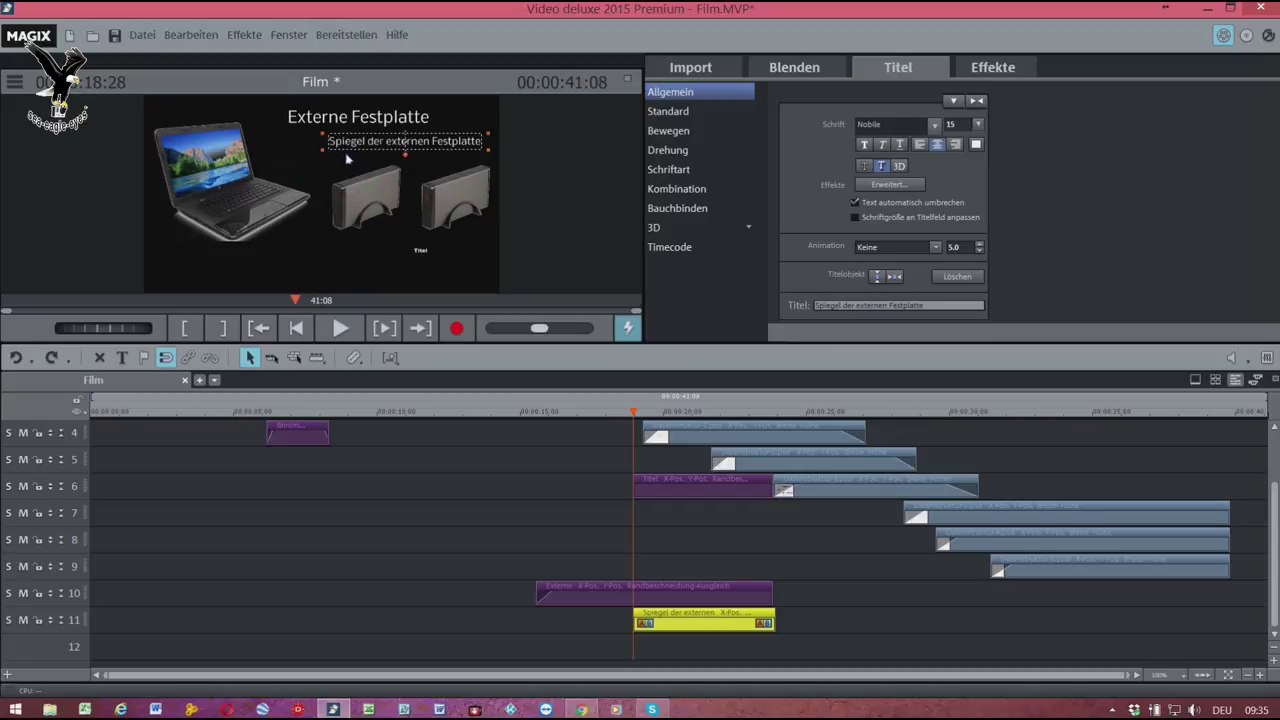
drag(326, 155, 458, 141)
- Narrow the "Externe Festplatte" title's text box to wrap onto two lines and set its font size to 20
click(591, 590)
click(583, 601)
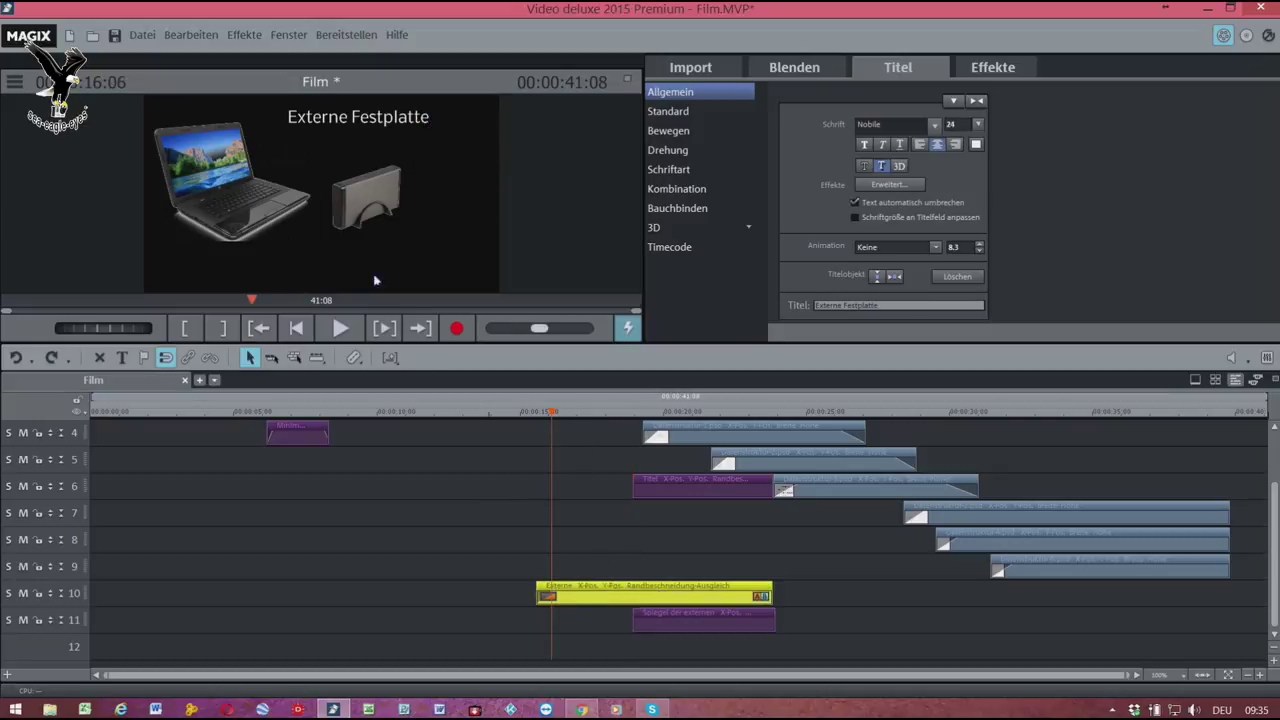
click(354, 126)
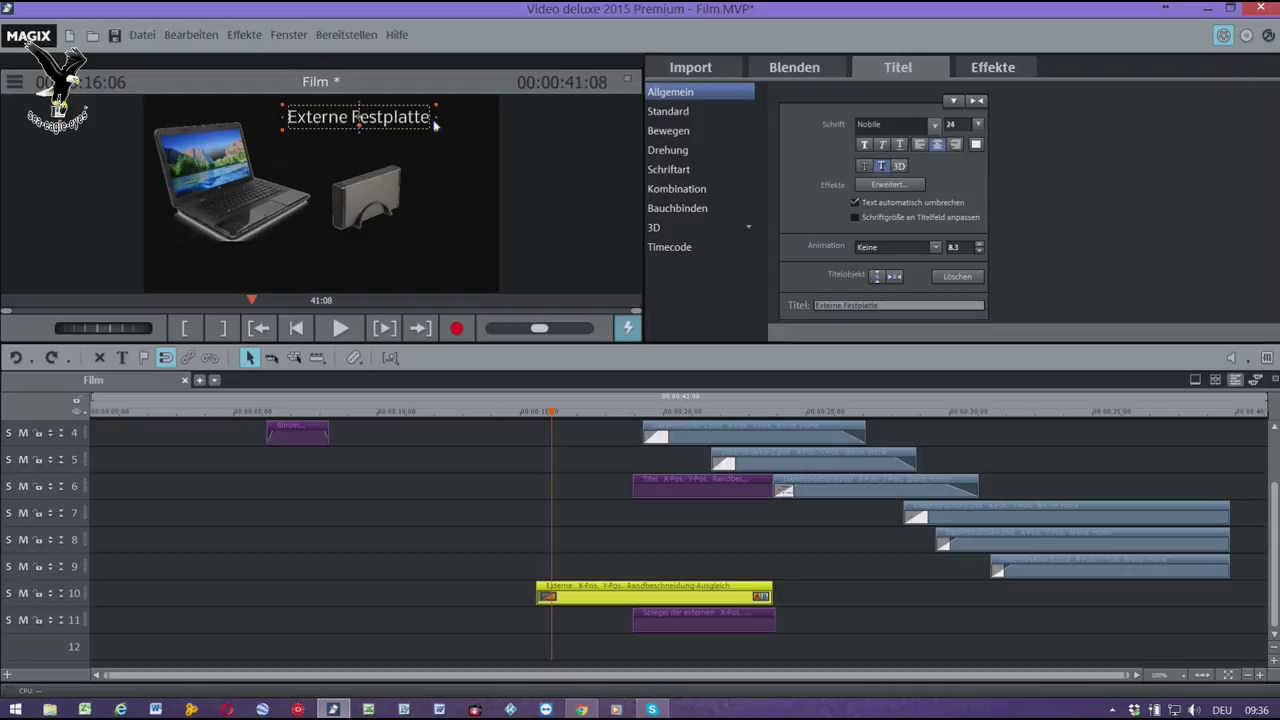
drag(440, 124, 320, 140)
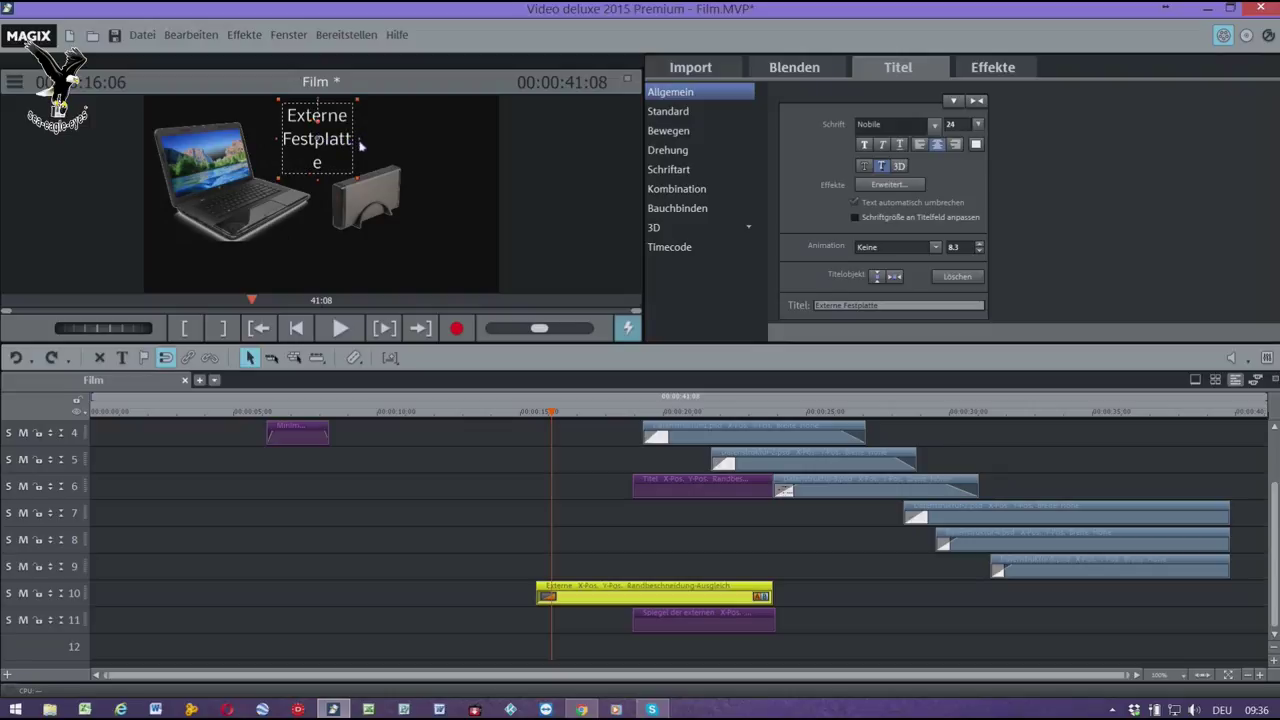
drag(366, 137, 355, 148)
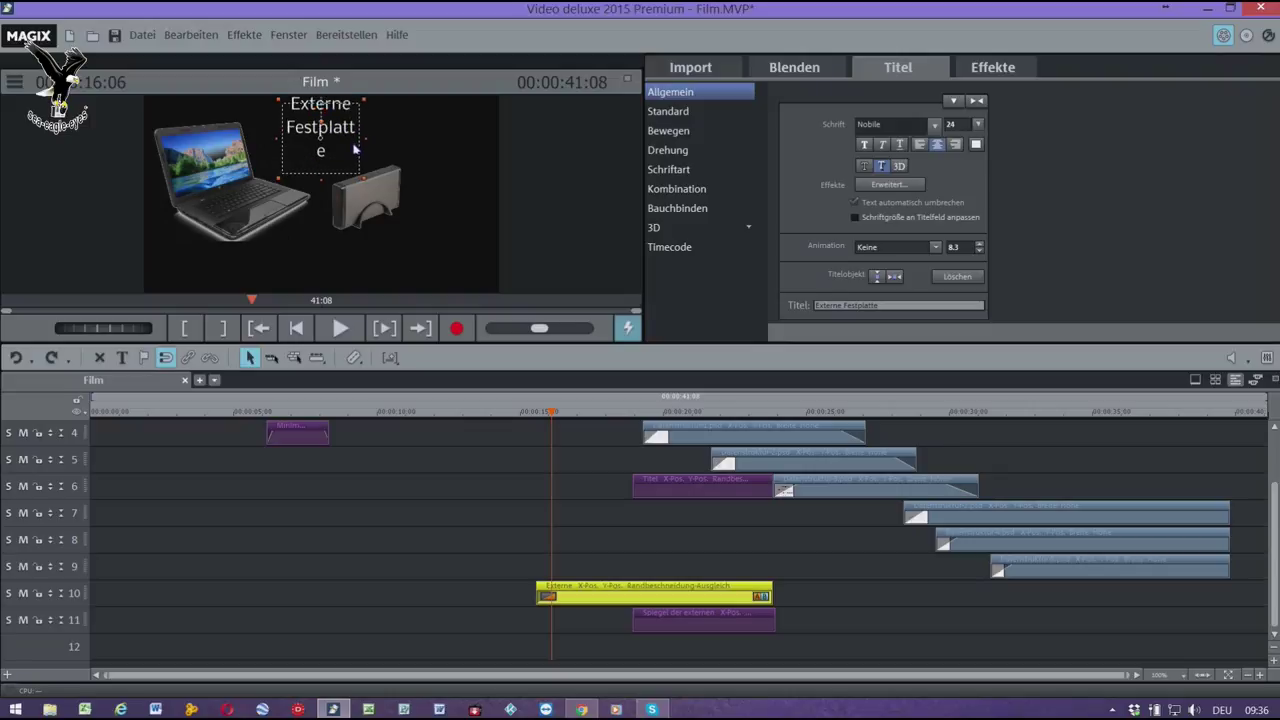
click(956, 128)
double_click(956, 128)
text(20)
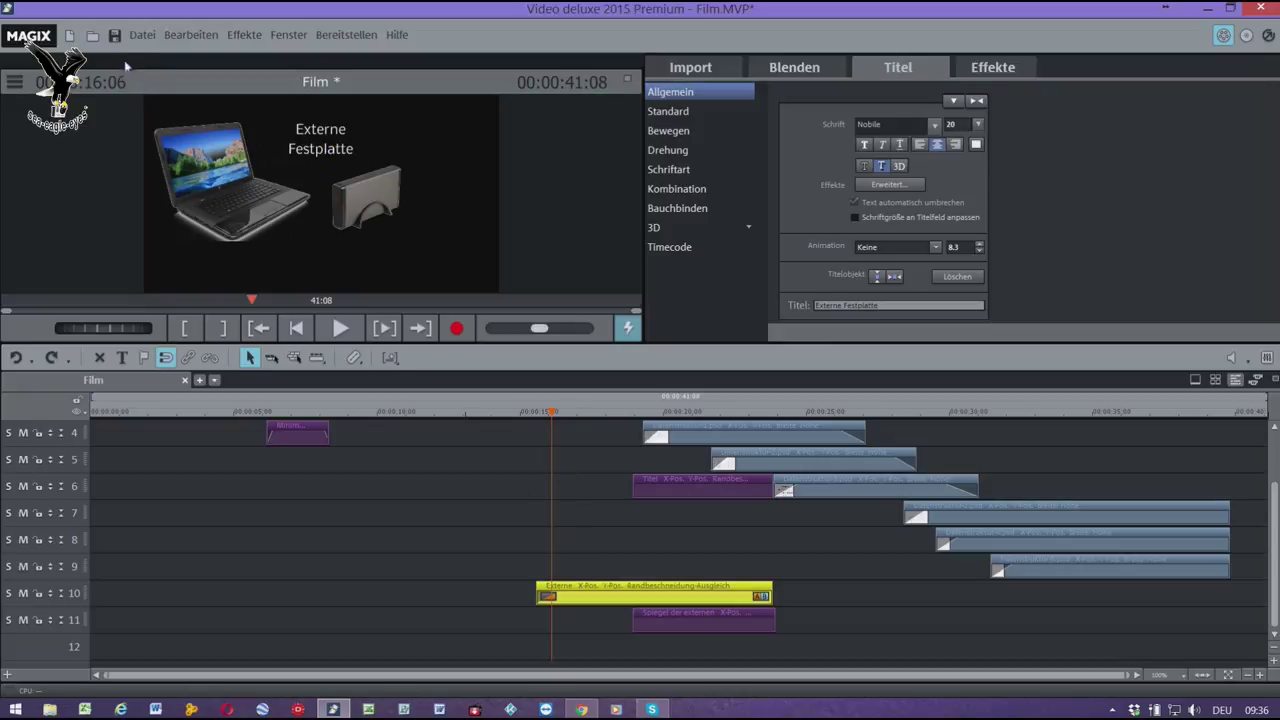
- Save the project and move the "Externe Festplatte" title directly above the first external drive
click(116, 40)
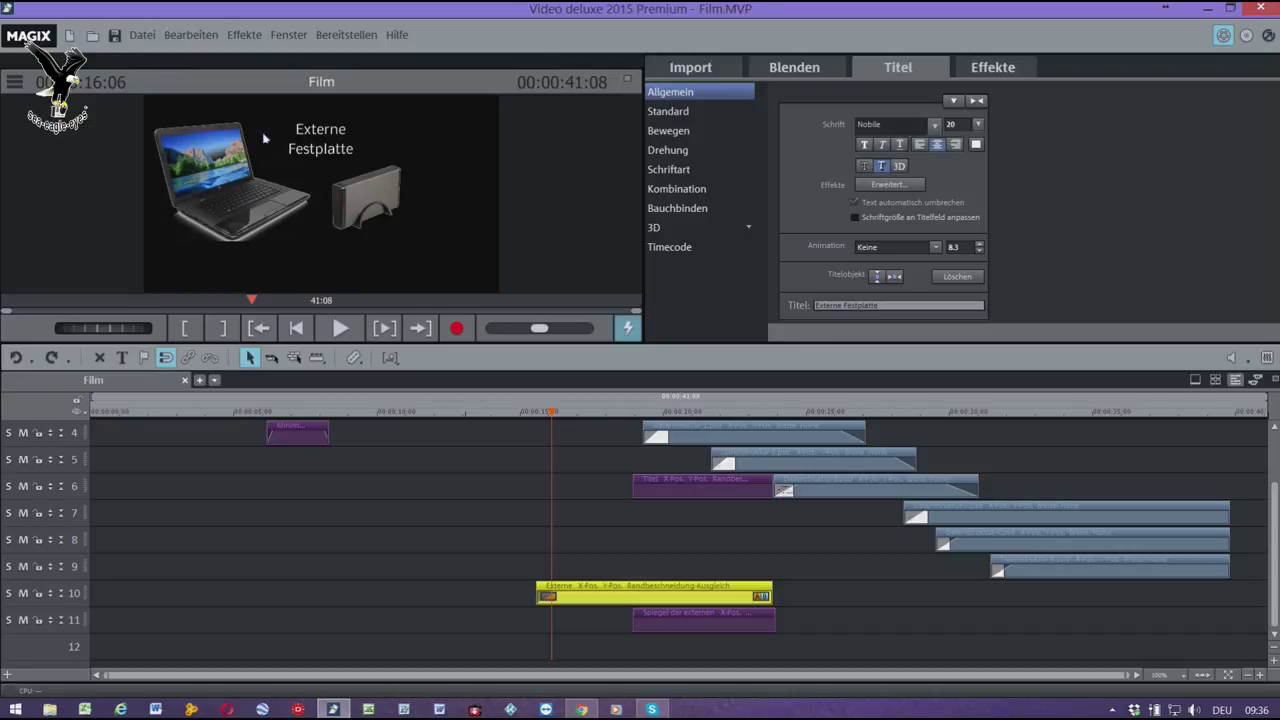
click(312, 148)
drag(313, 147, 357, 128)
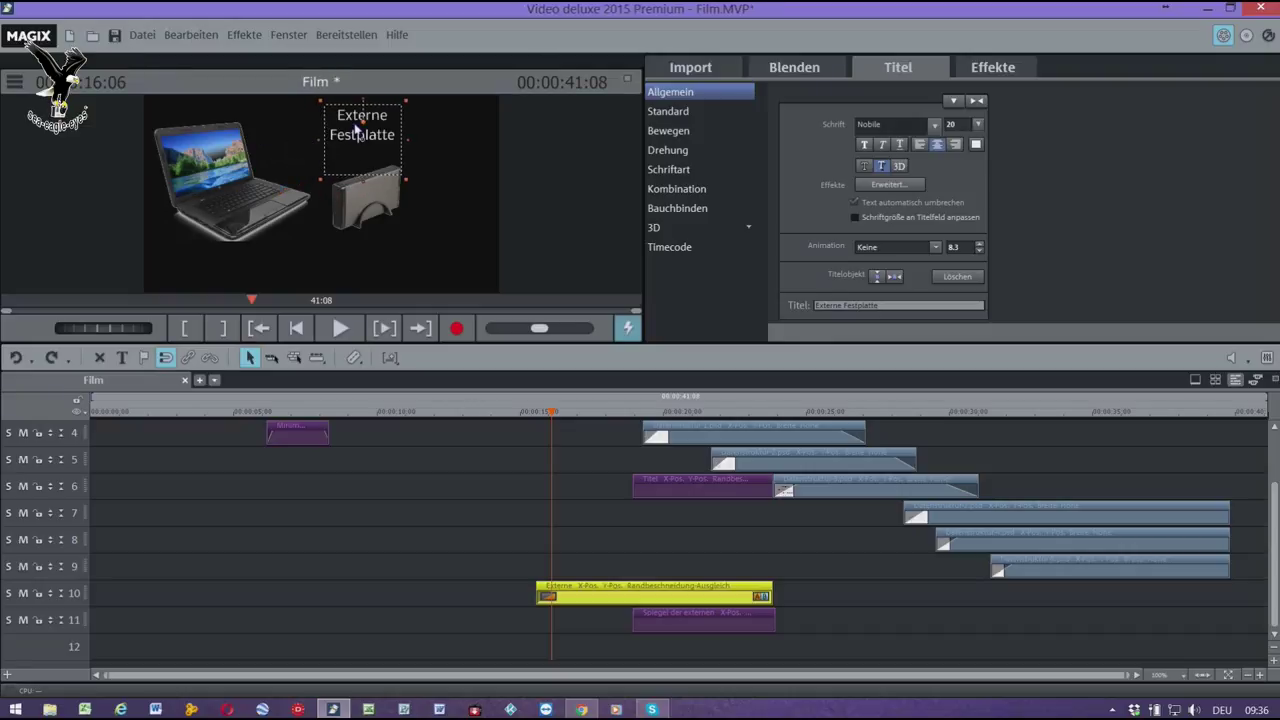
- Give the "Spiegel der externen Festplatte" title a short fade-in and move it up level with the "Externe Festplatte" title
click(637, 620)
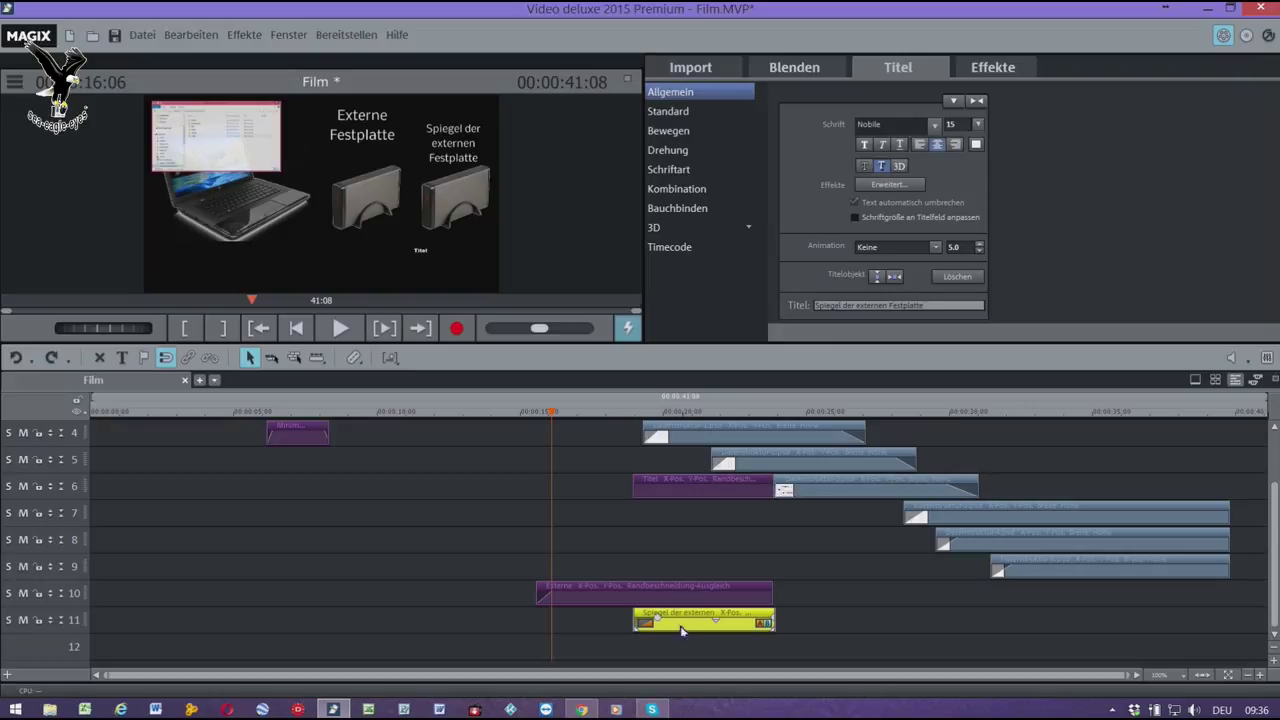
click(668, 411)
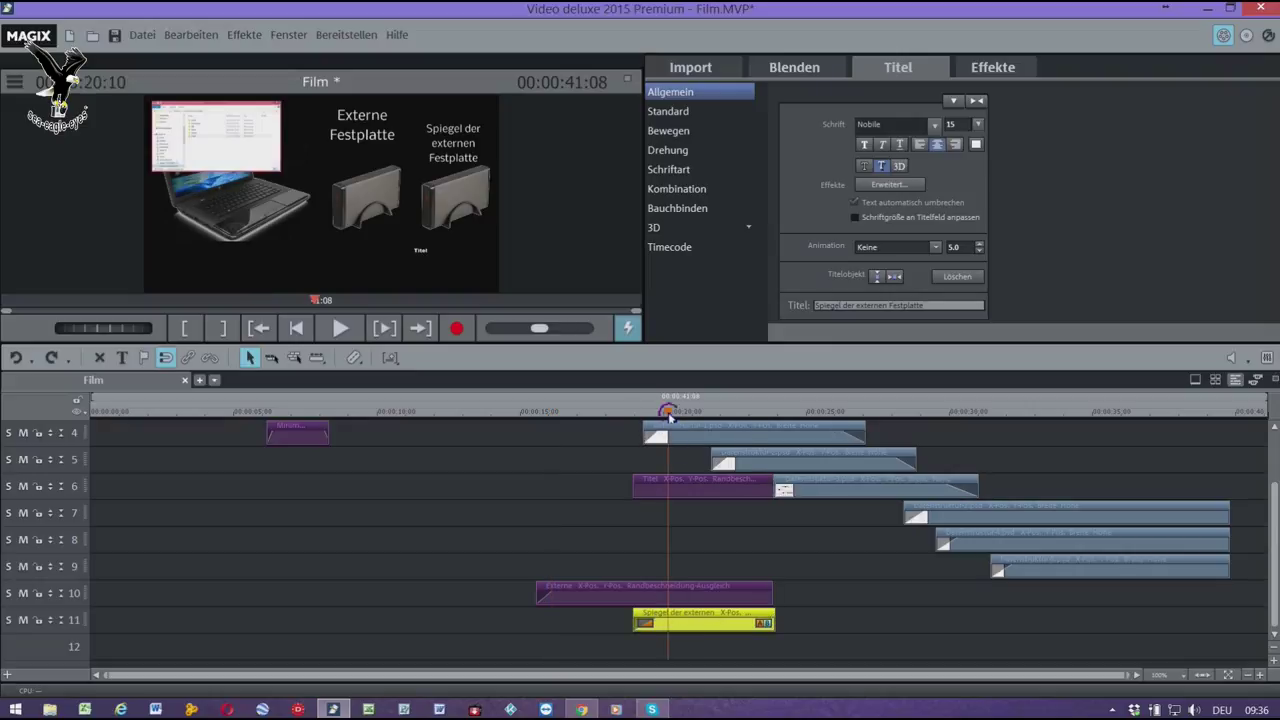
click(450, 148)
drag(452, 148, 455, 137)
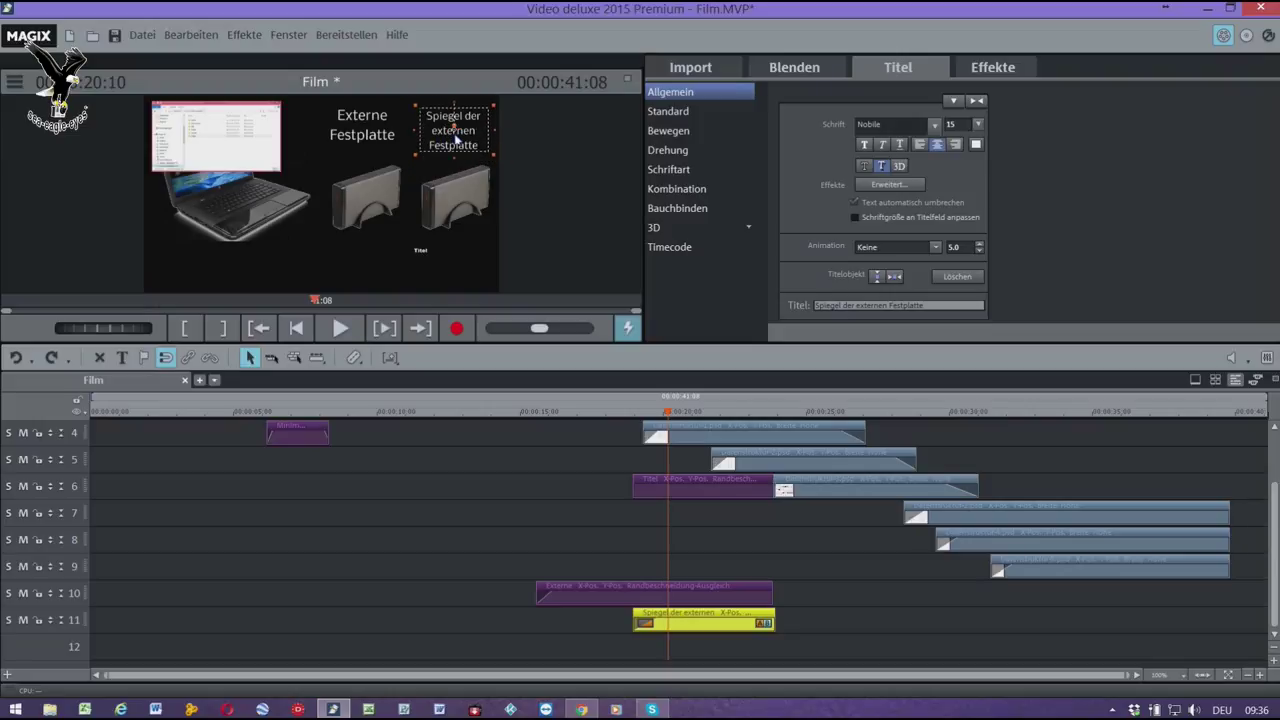
- Play back the sequence with both drive titles and delete the leftover "Titel" placeholder from track 6
click(453, 260)
click(414, 415)
key(space)
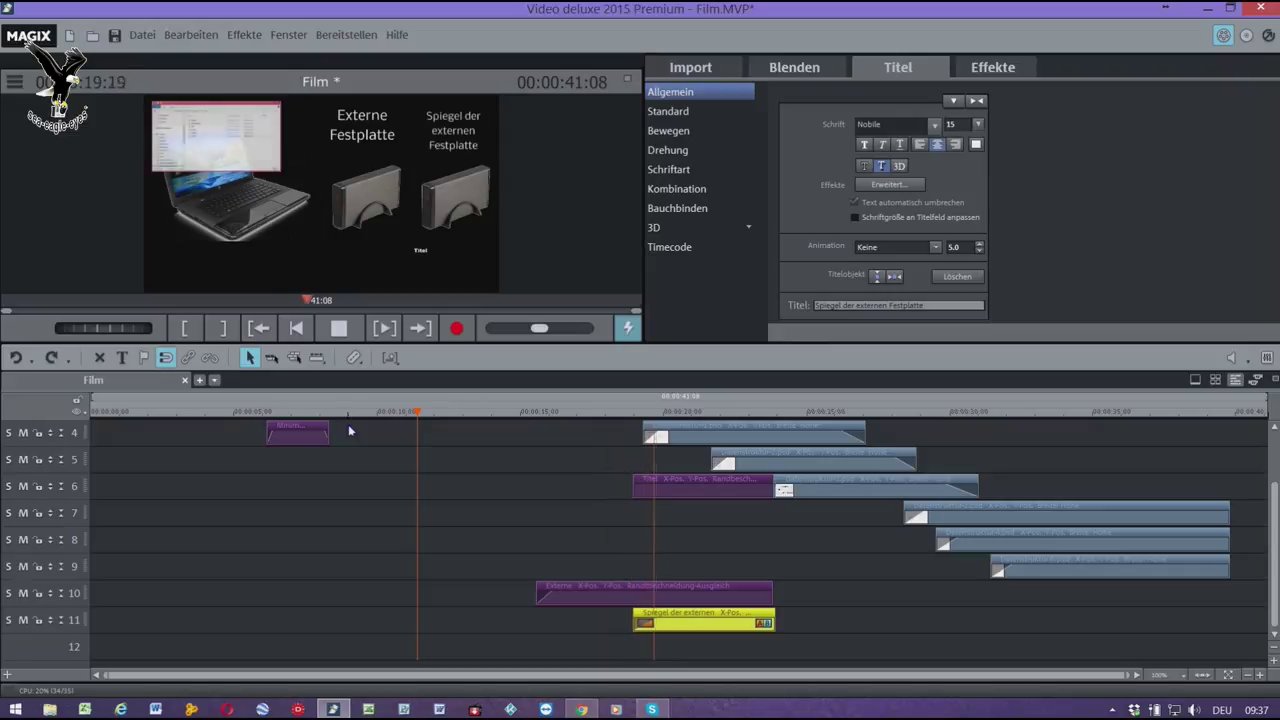
key(space)
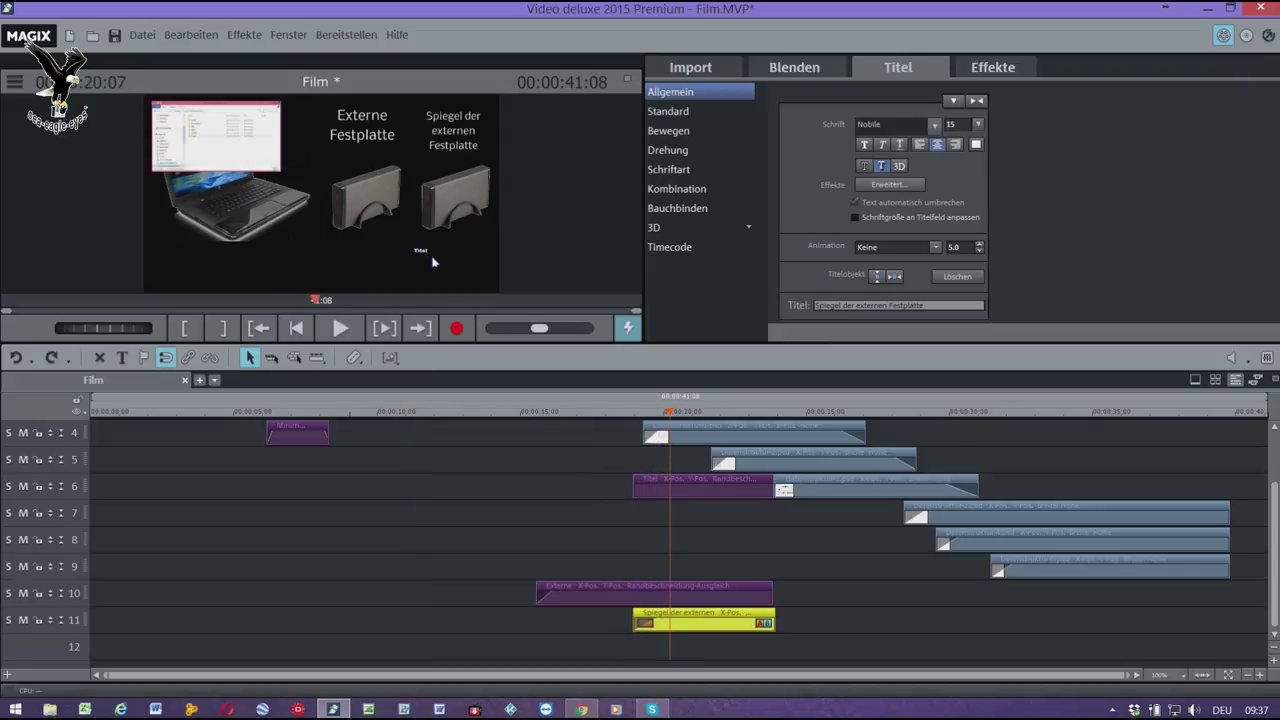
click(424, 254)
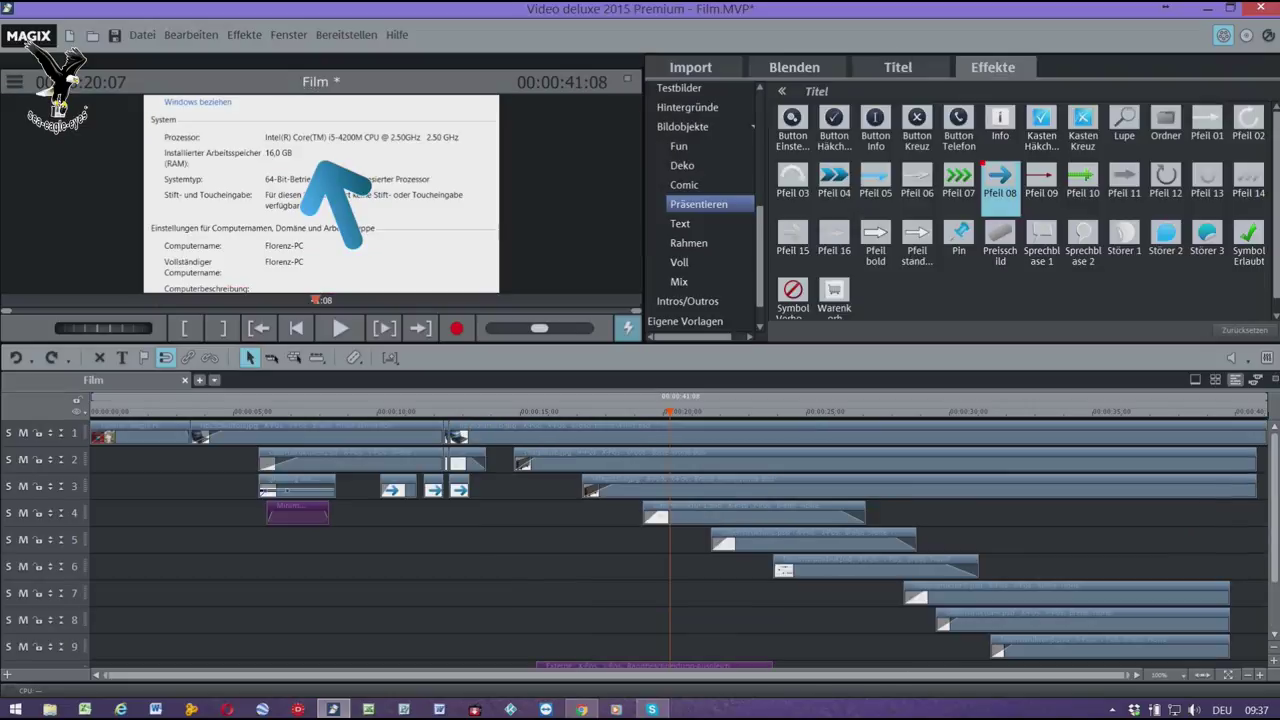
- Insert a copy of the blue arrow clip at 14:17 and move it to track 12 beneath the "Spiegel der externen Festplatte" title
scroll(1198, 508, up, 3)
click(501, 420)
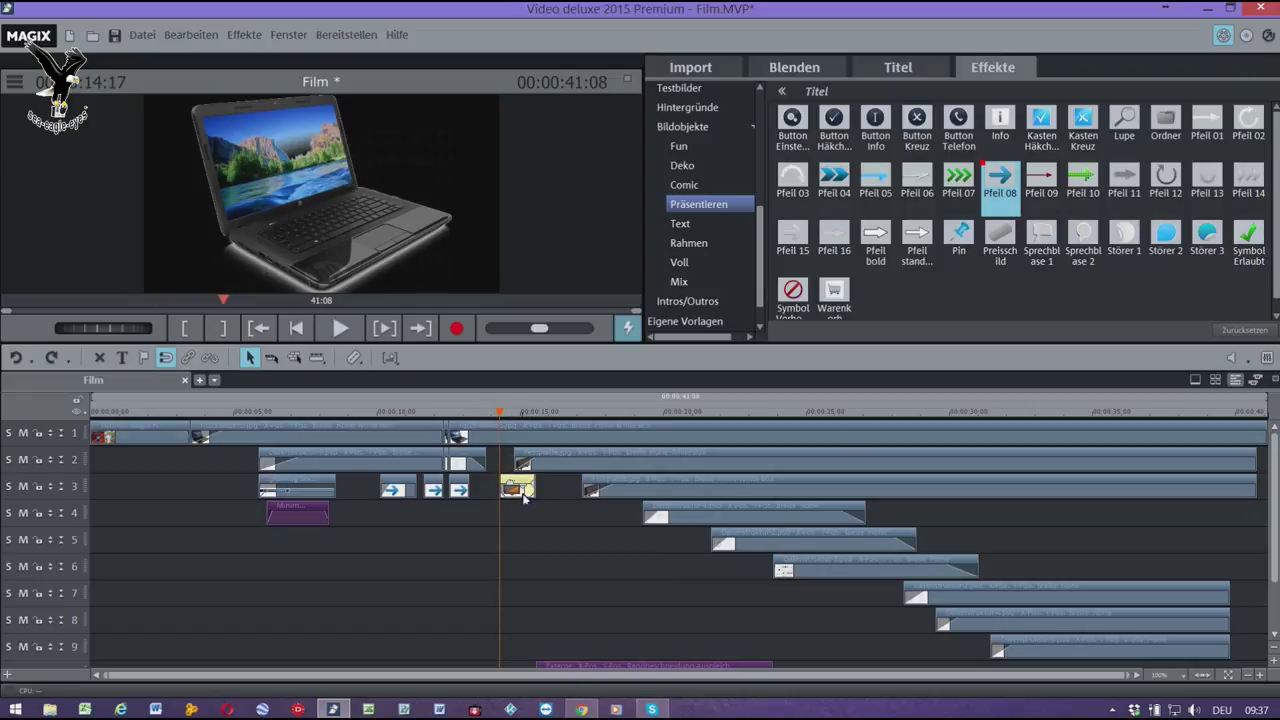
drag(522, 487, 497, 650)
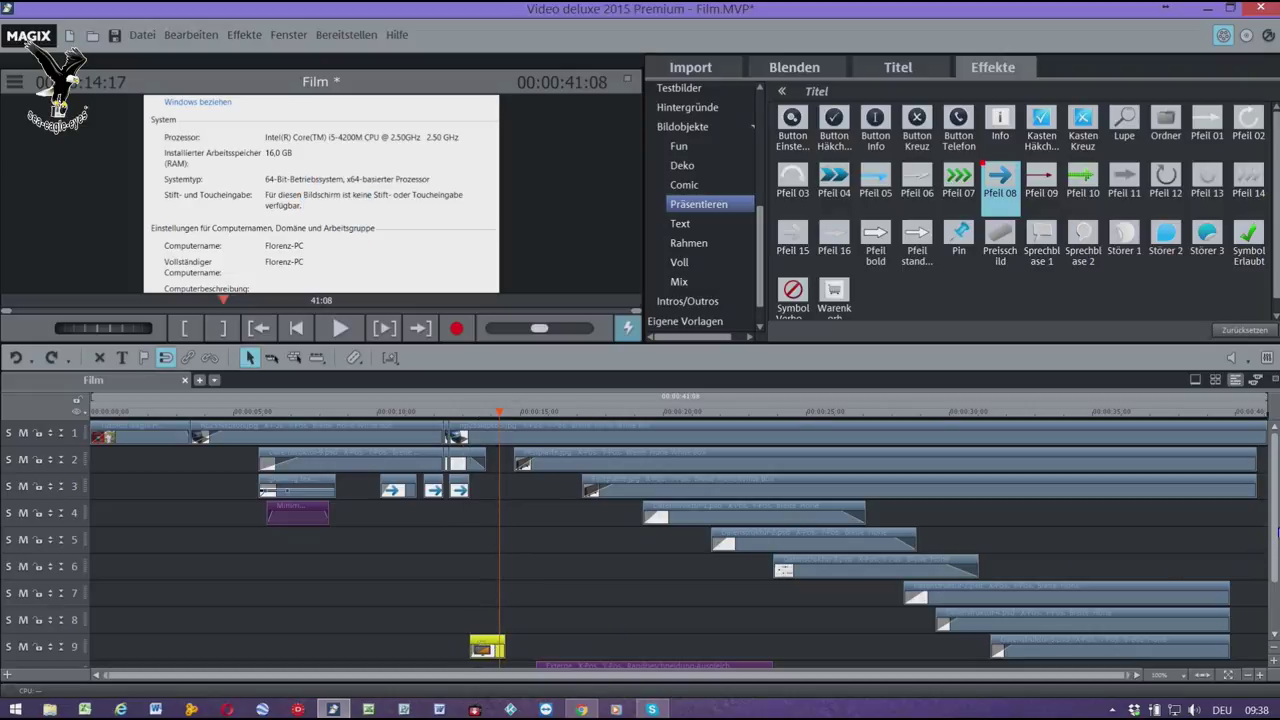
drag(1276, 545, 1276, 607)
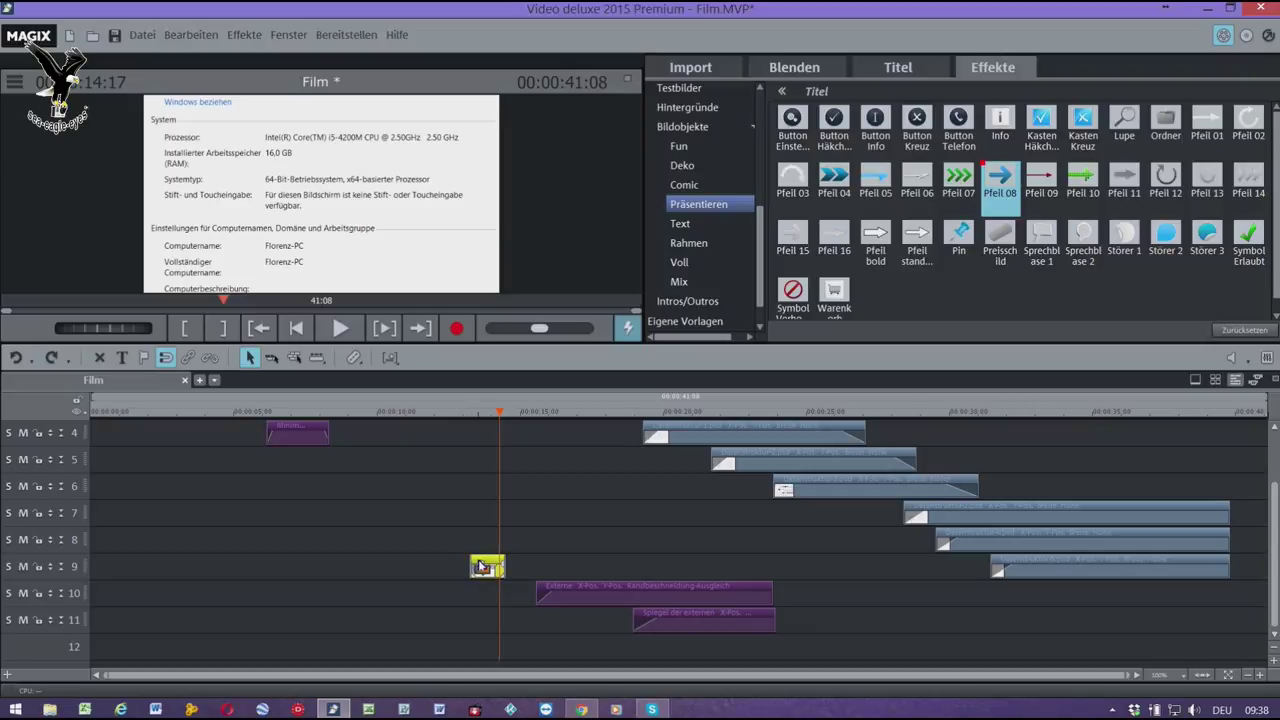
drag(481, 567, 692, 661)
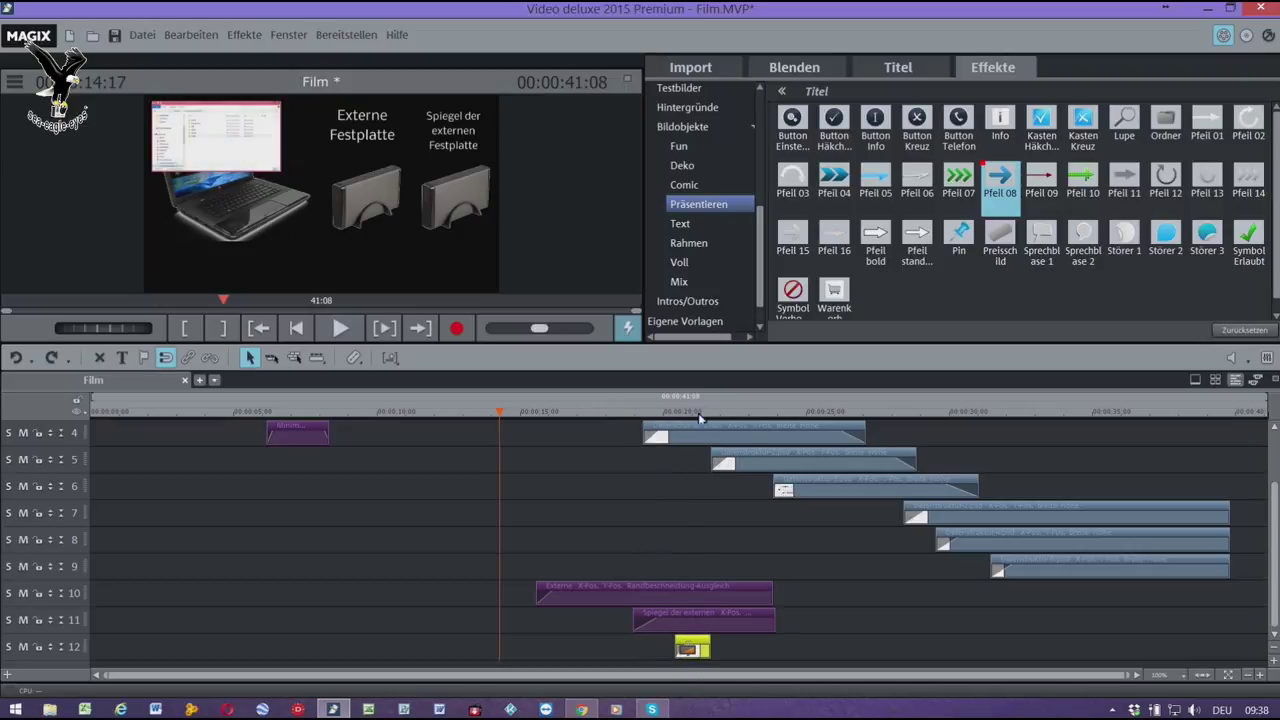
- Place the playhead at 20:38 and rotate the arrow in Position/Größe until it points almost horizontally to the right
click(681, 414)
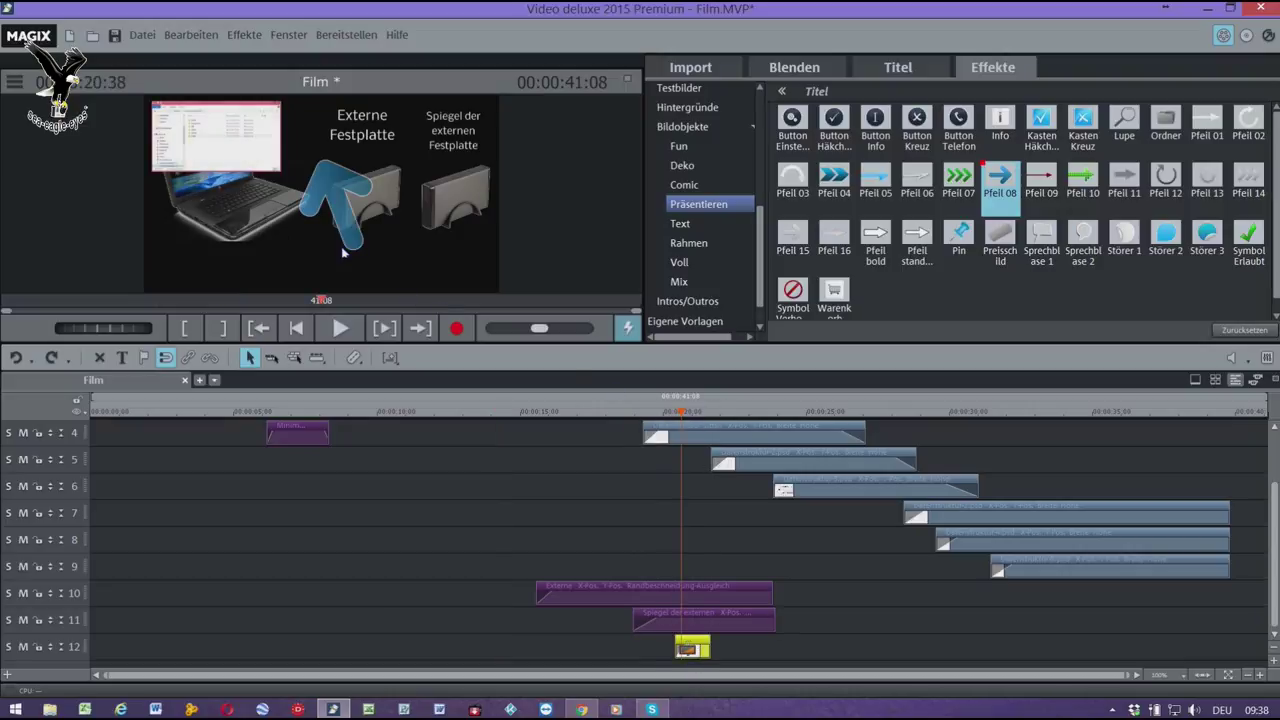
double_click(325, 194)
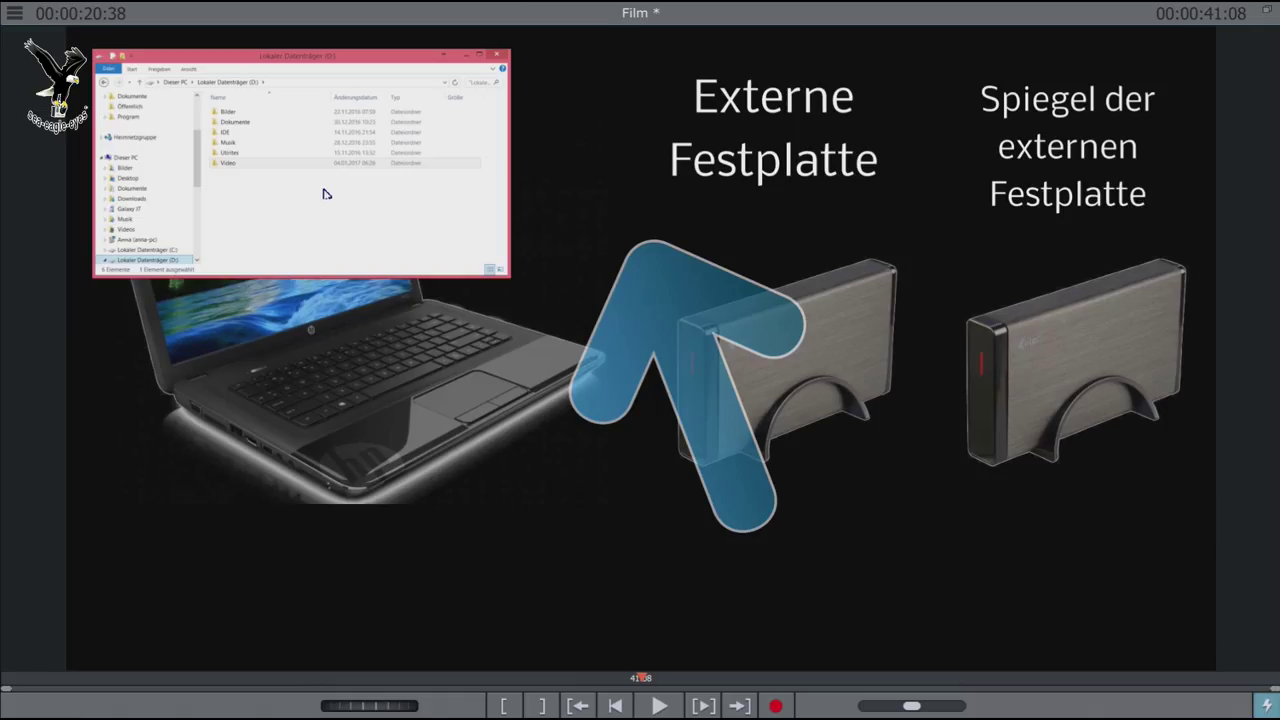
double_click(323, 195)
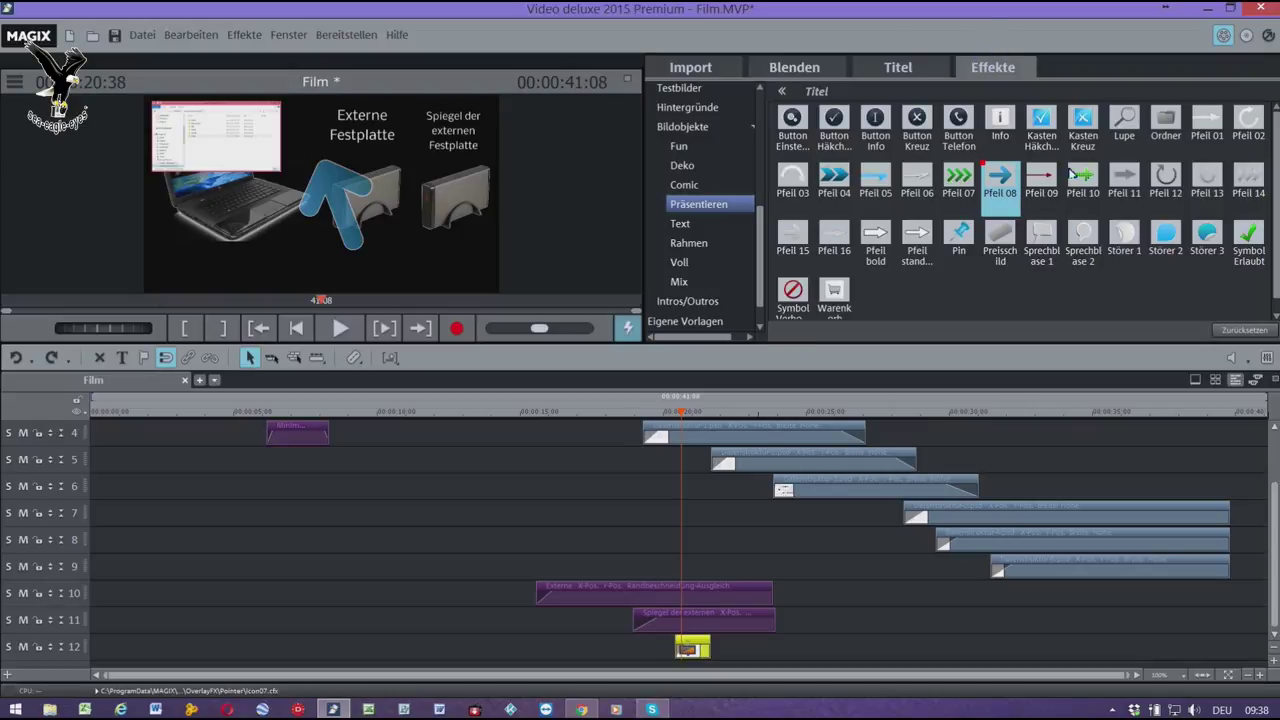
drag(767, 226, 777, 118)
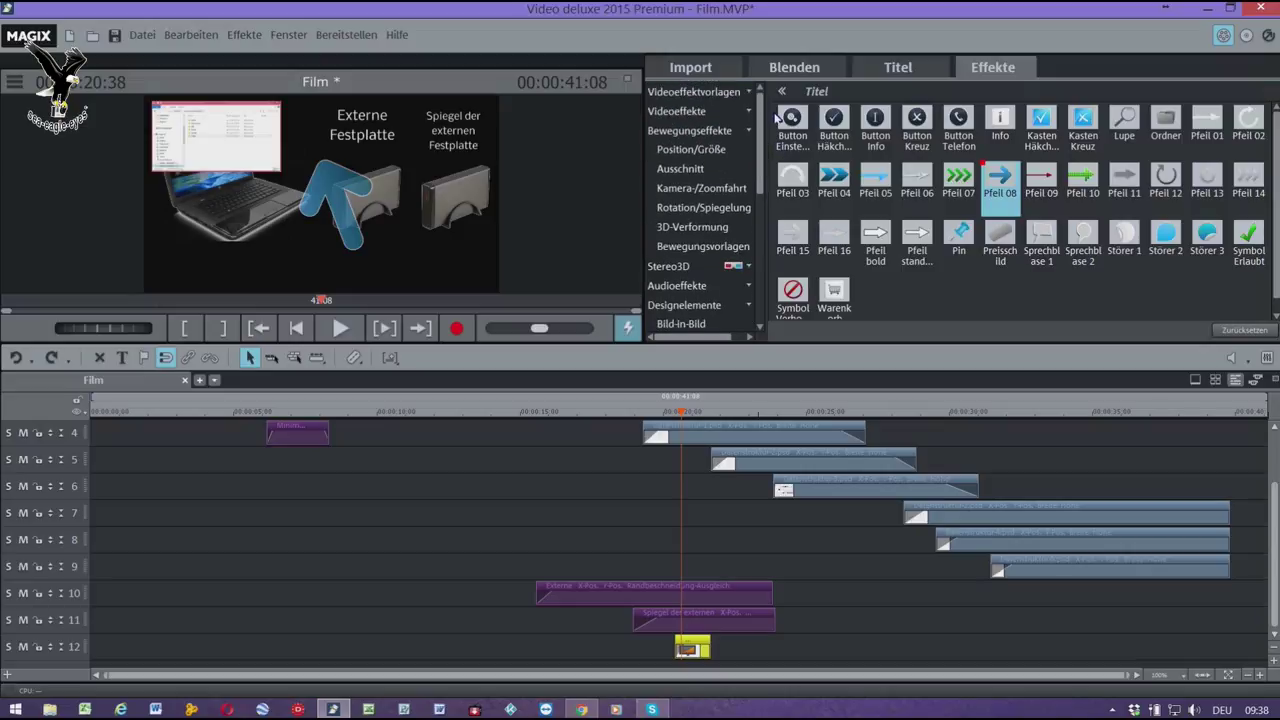
click(692, 148)
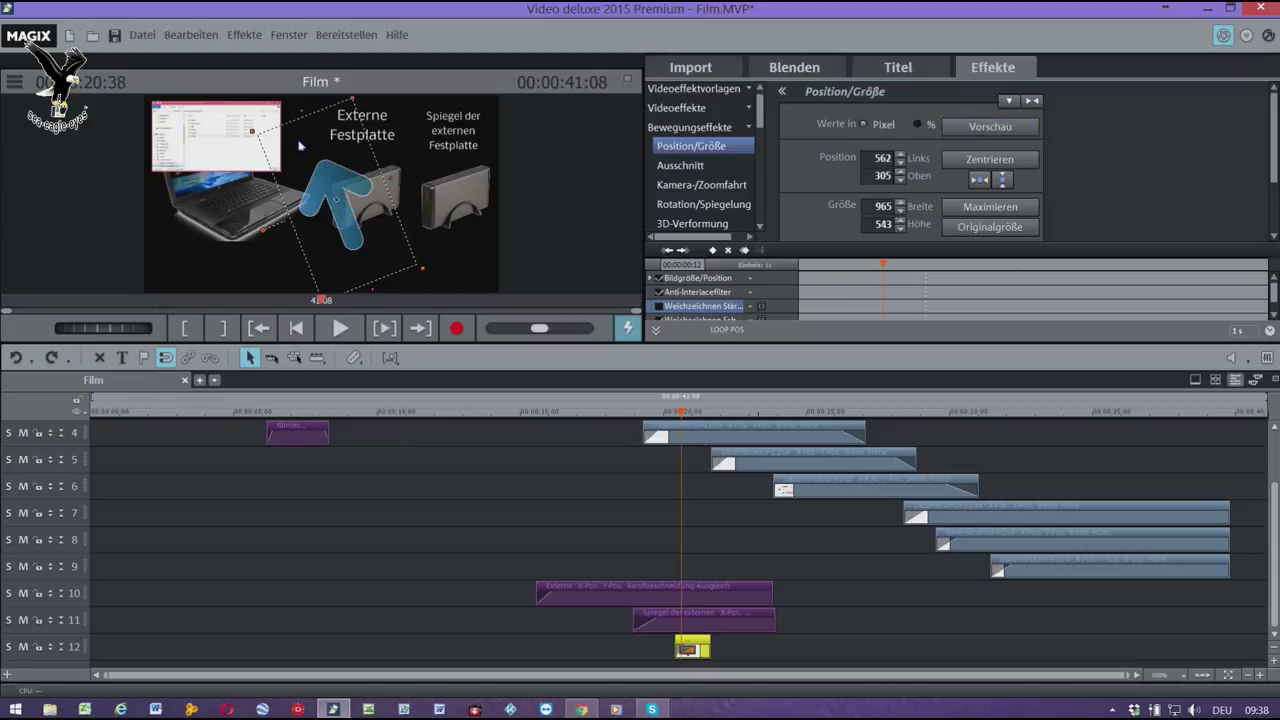
drag(265, 232, 346, 114)
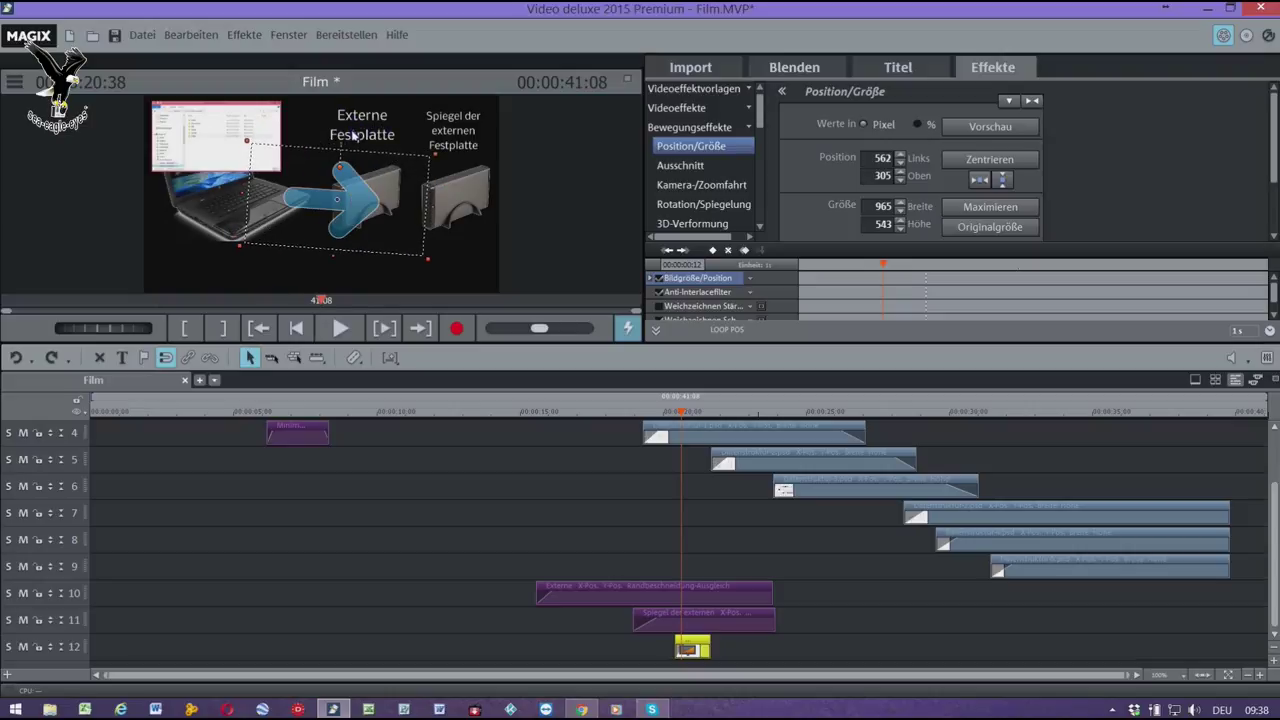
- Reset the arrow's size and position, then shrink it to about 472 × 266 pixels at about 1035, 743 below the two drives
click(1032, 102)
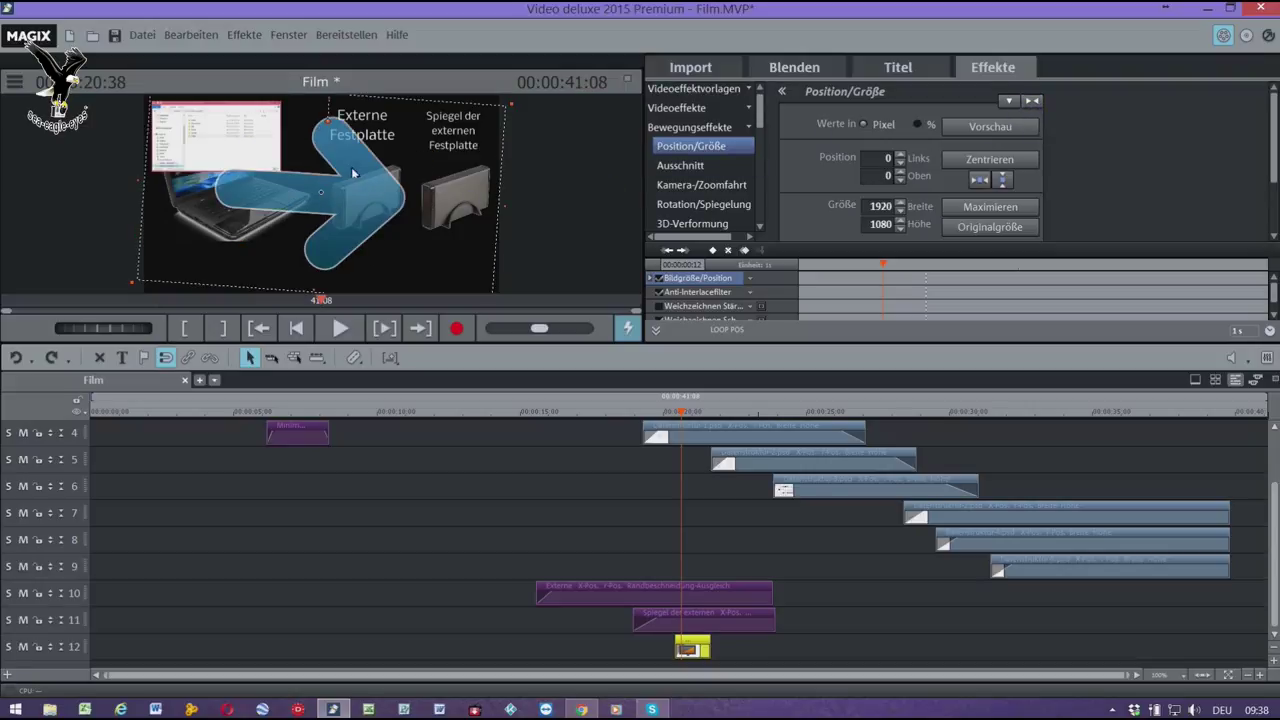
drag(514, 110, 407, 256)
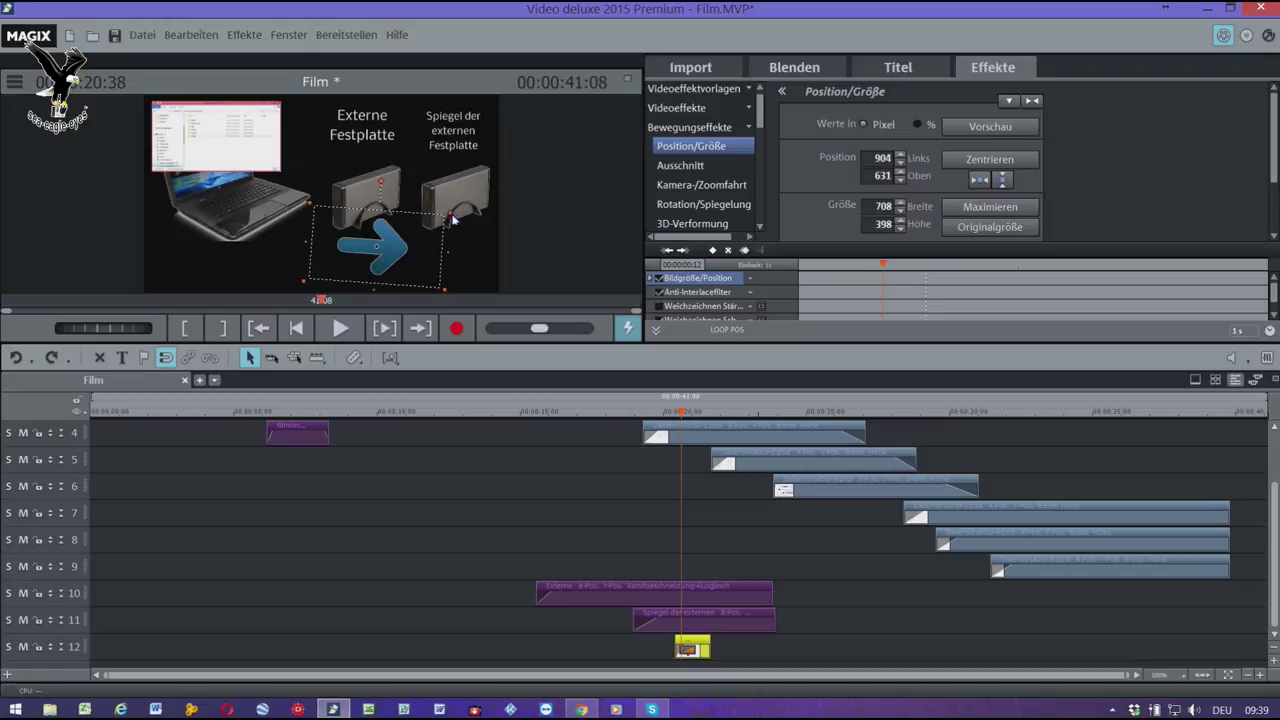
drag(453, 220, 385, 260)
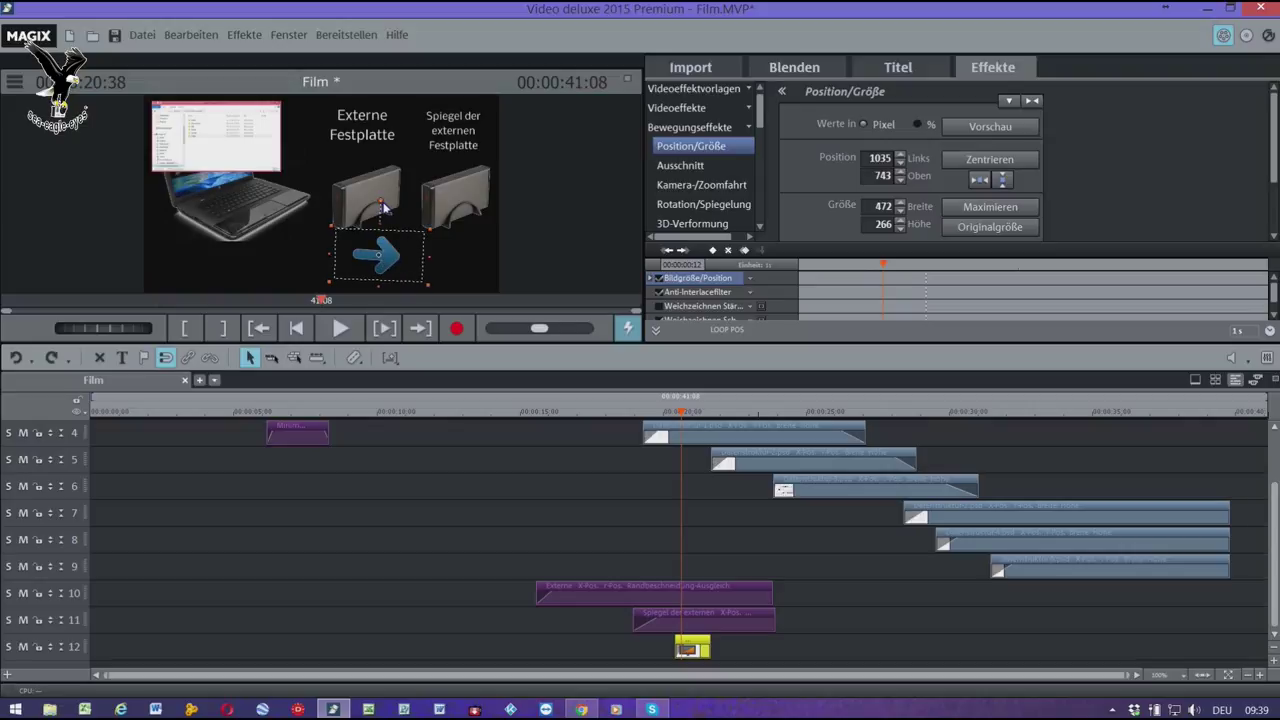
drag(382, 207, 383, 207)
- Preview the arrow without its editing frame and play back the sequence from 20:38
click(1009, 127)
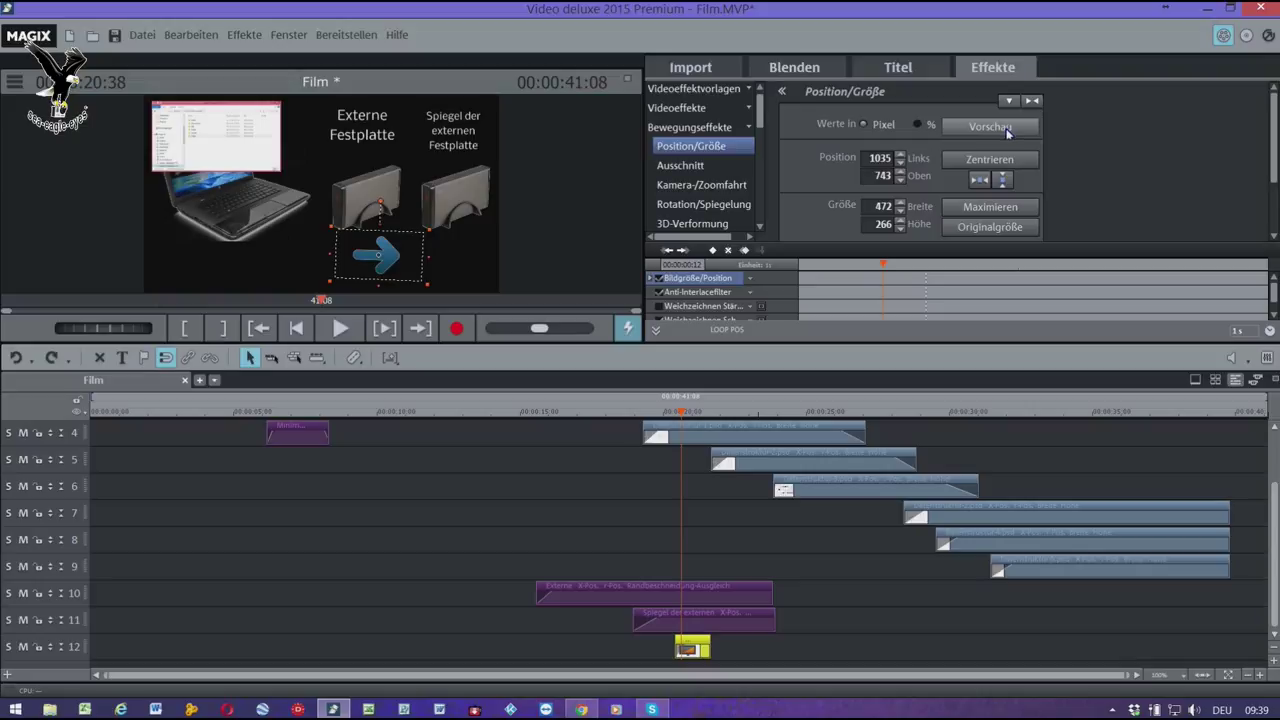
click(1005, 127)
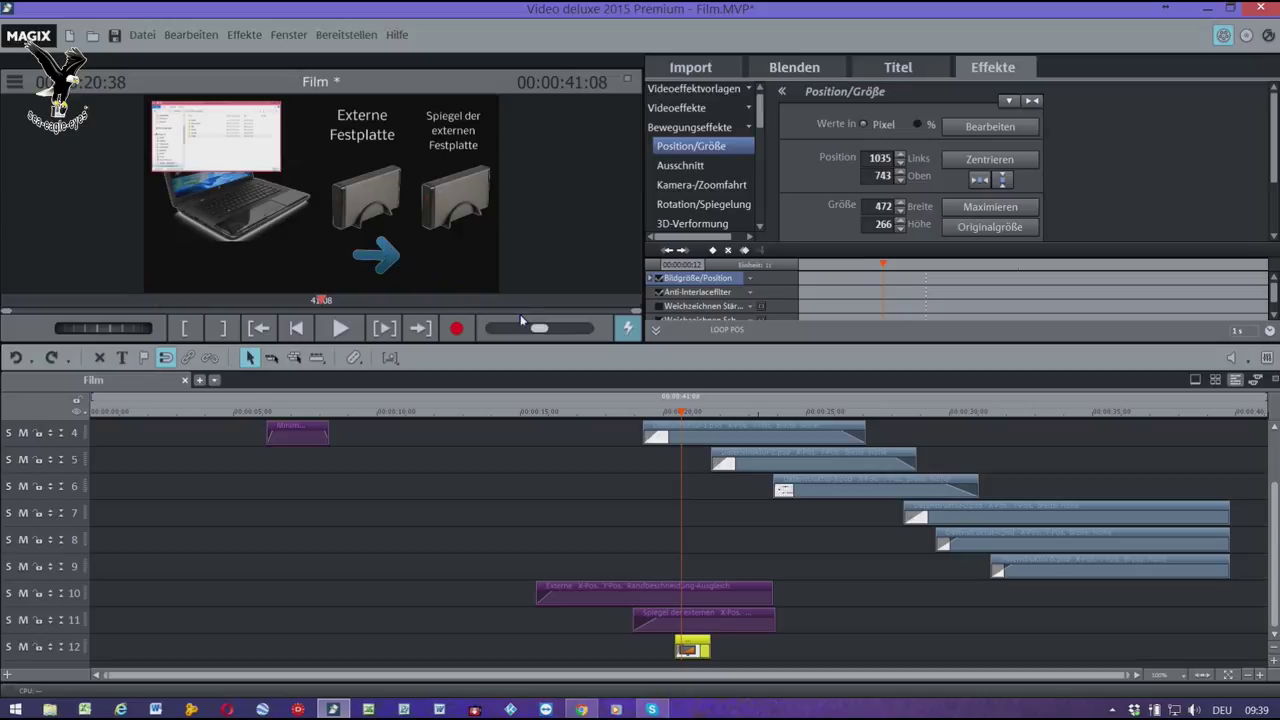
key(space)
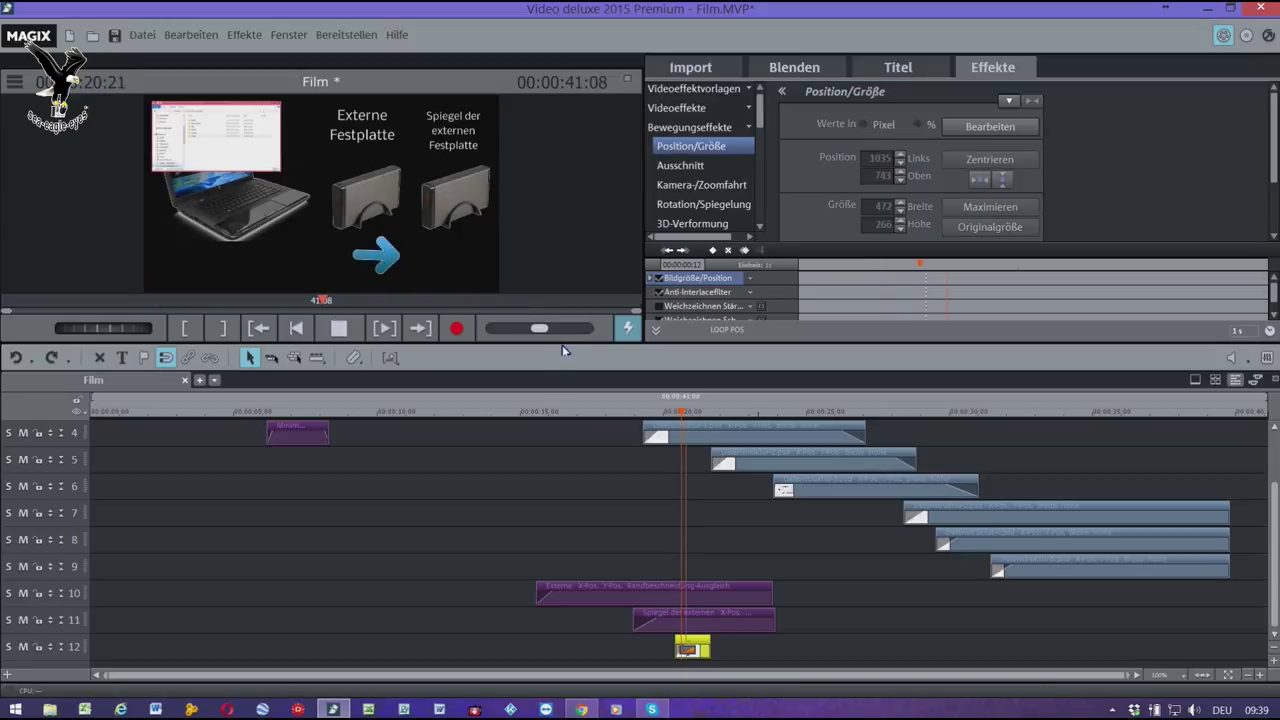
key(space)
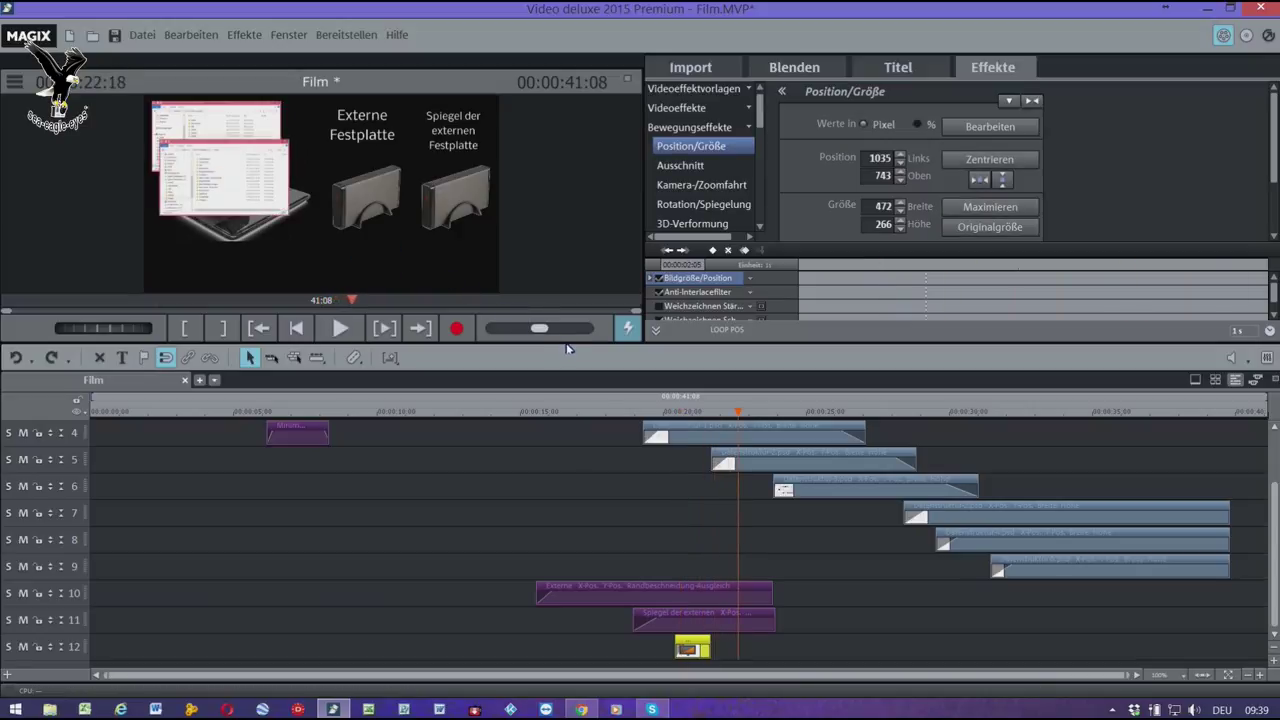
key(space)
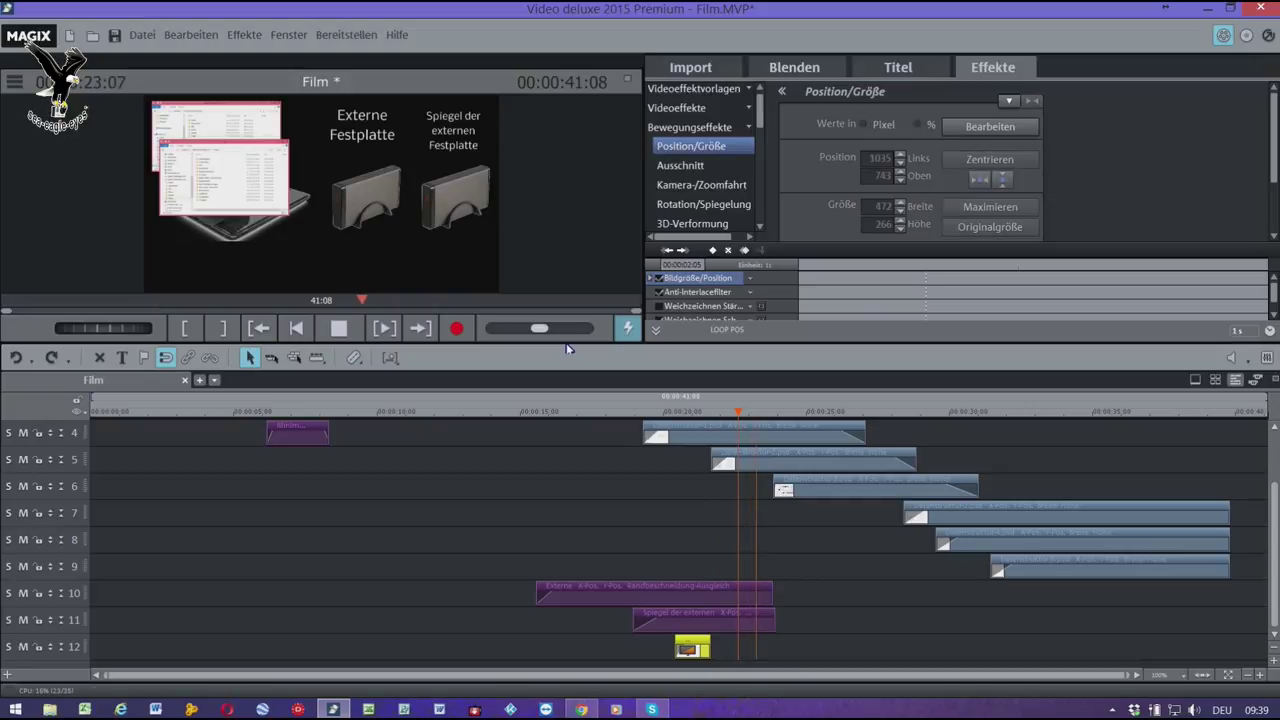
key(space)
- Play back the section around the blue arrow clip on track 12, starting from 20:02
click(552, 412)
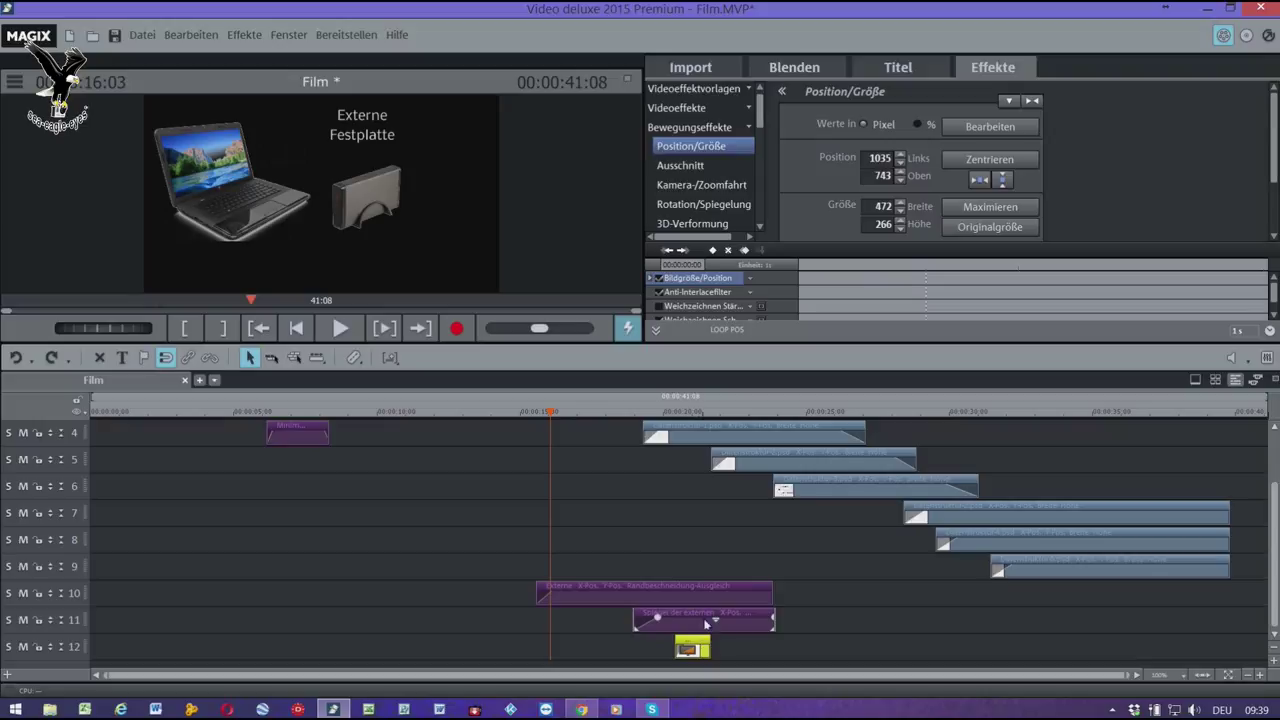
click(683, 412)
click(673, 430)
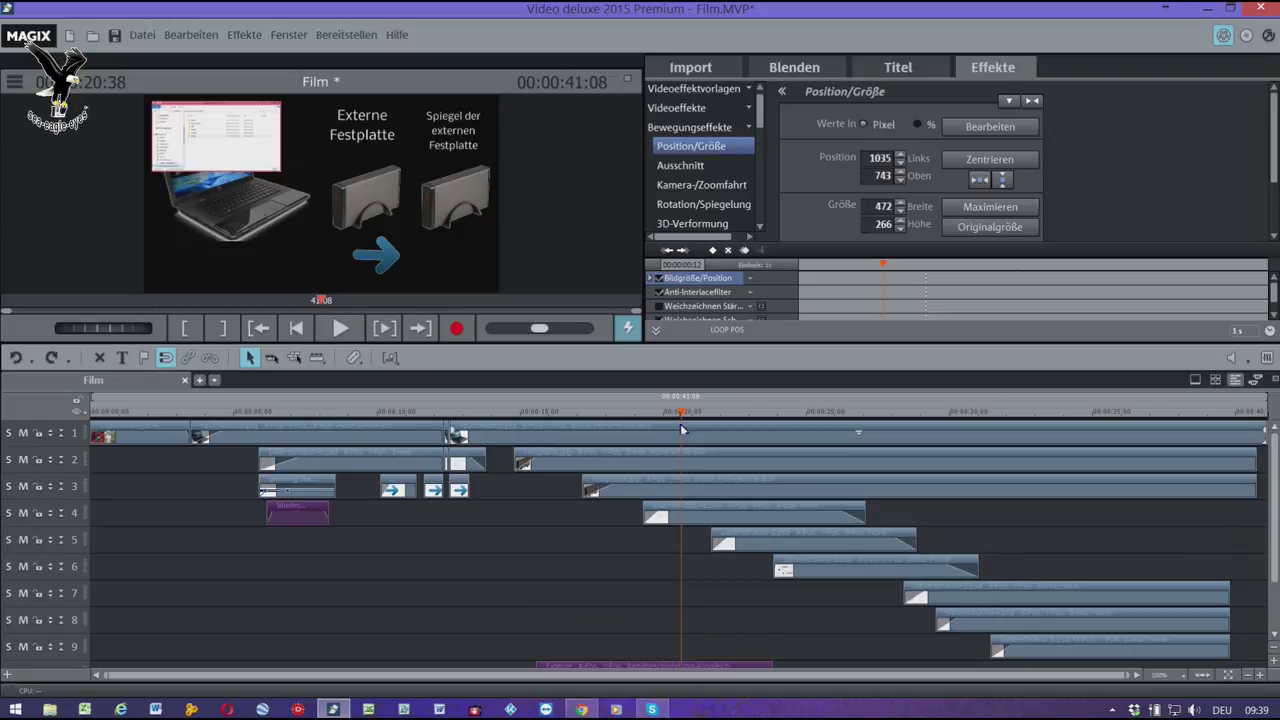
scroll(681, 429, up, 3)
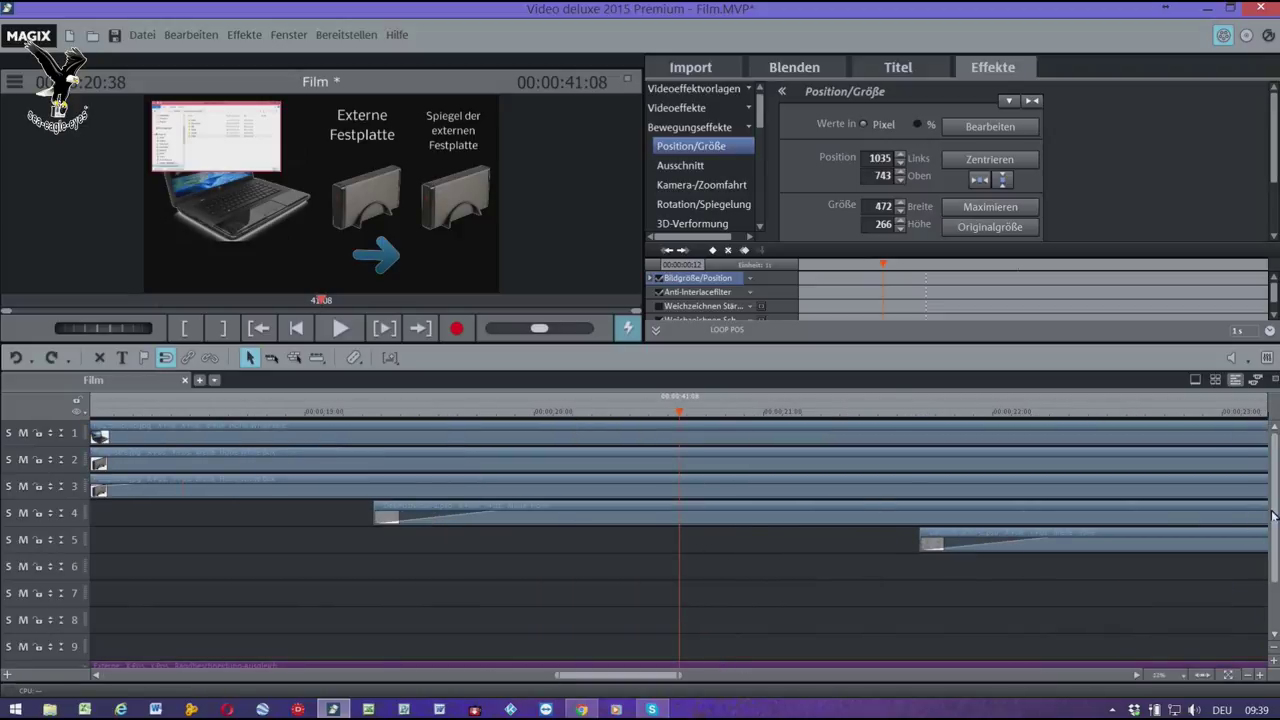
scroll(1275, 510, down, 3)
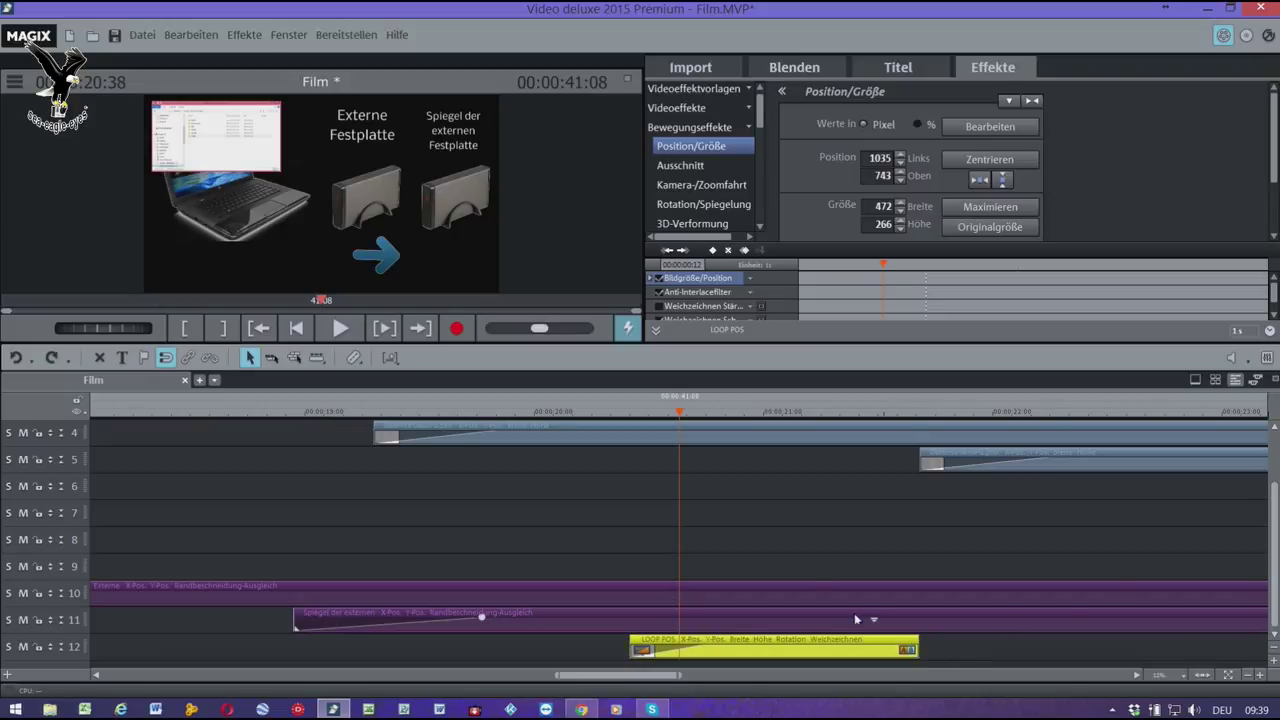
click(543, 417)
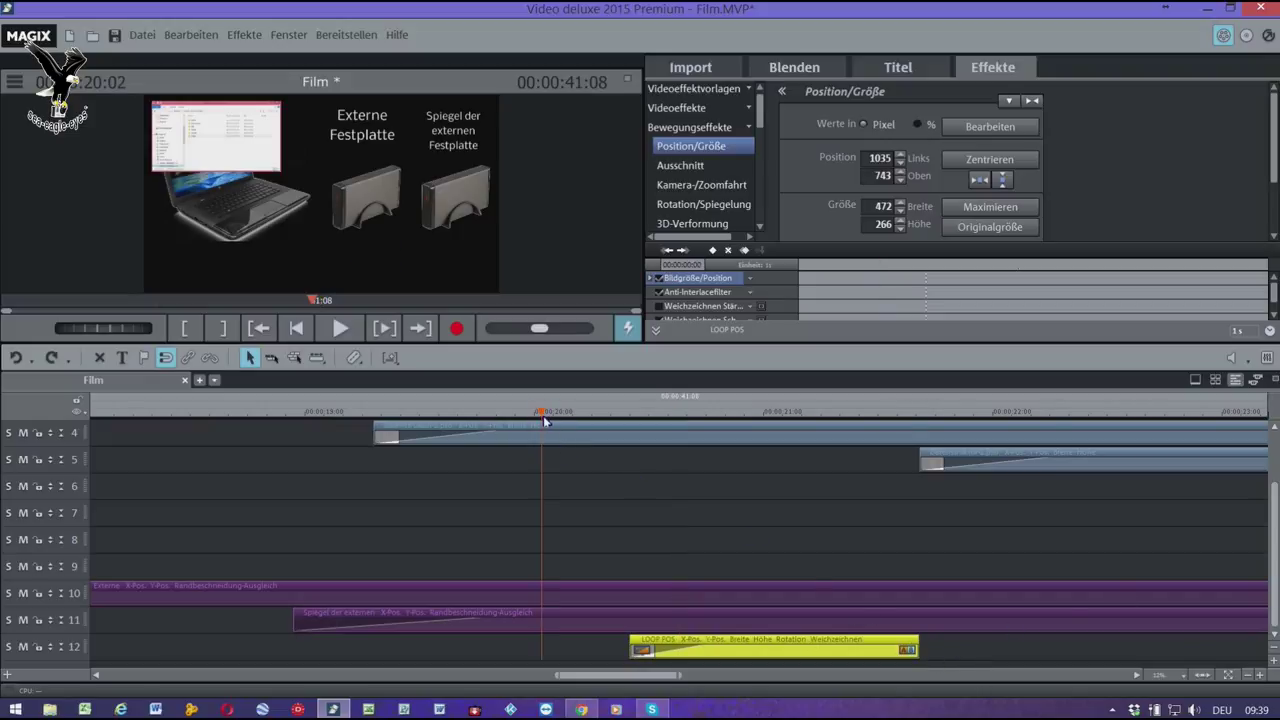
key(space)
key(space)
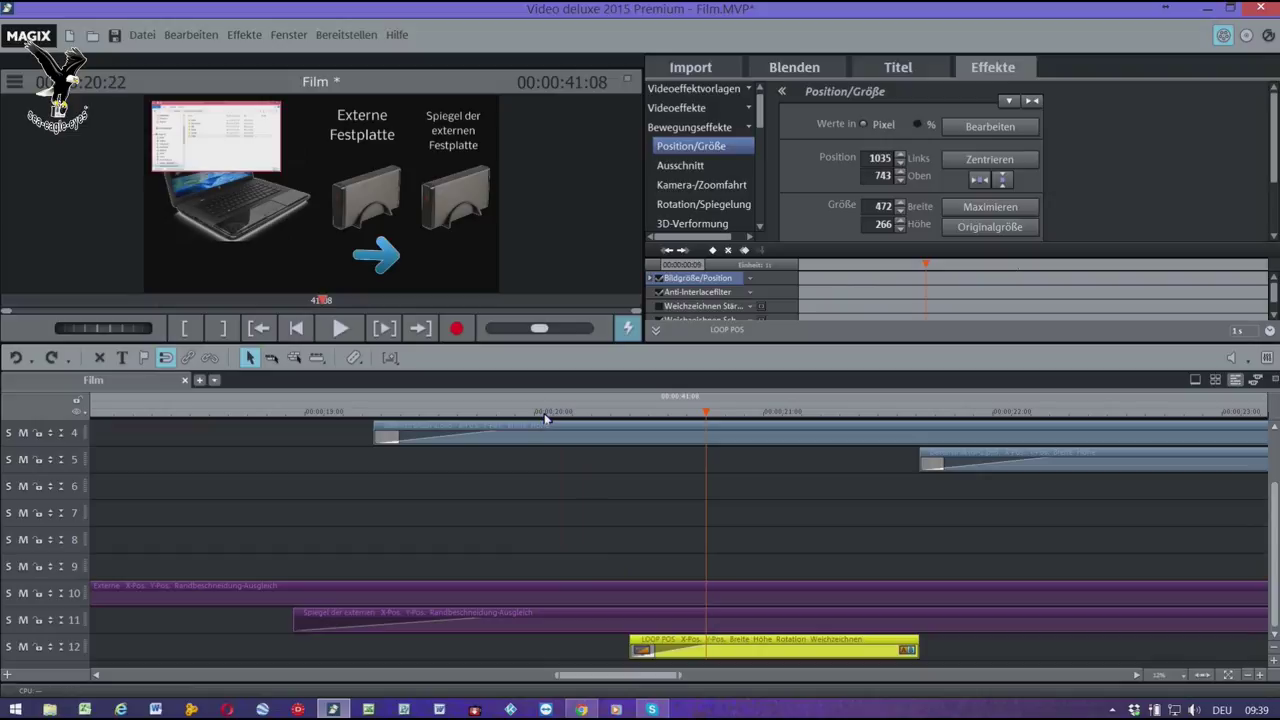
key(space)
key(space)
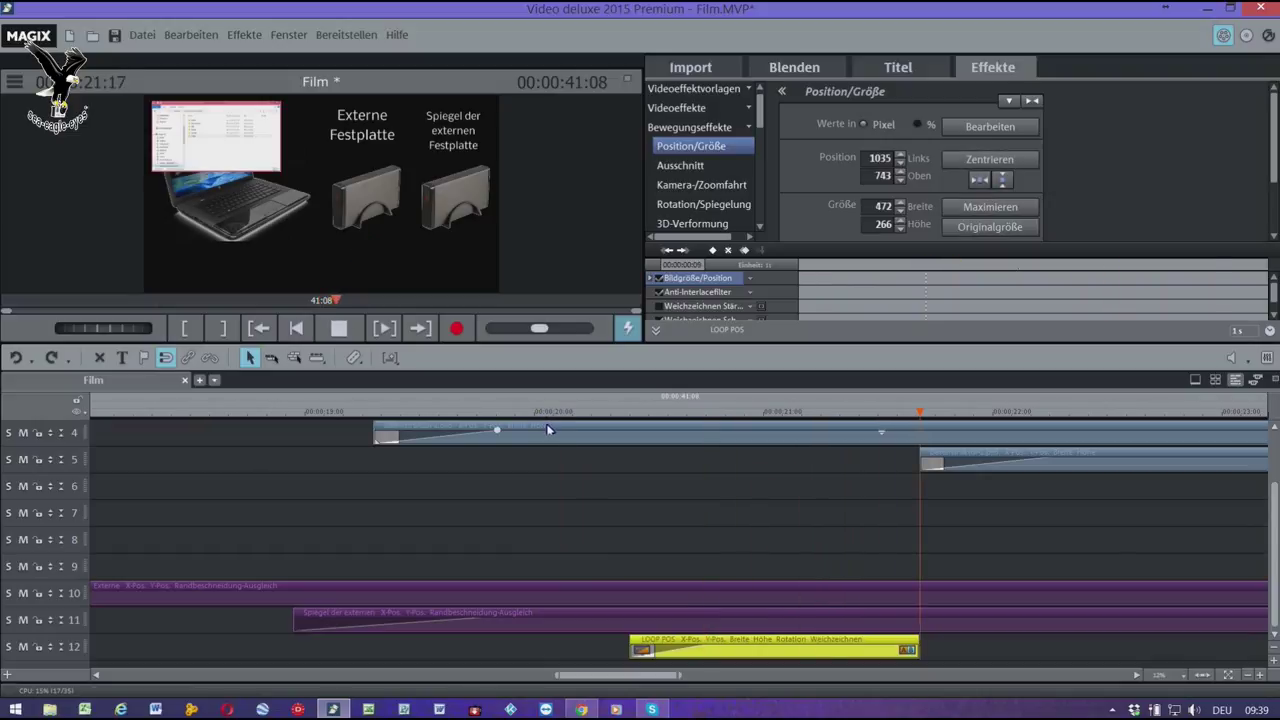
- Play back the sequence from 18:19 to check the timing of the mirror drive title and the first folder window
click(151, 413)
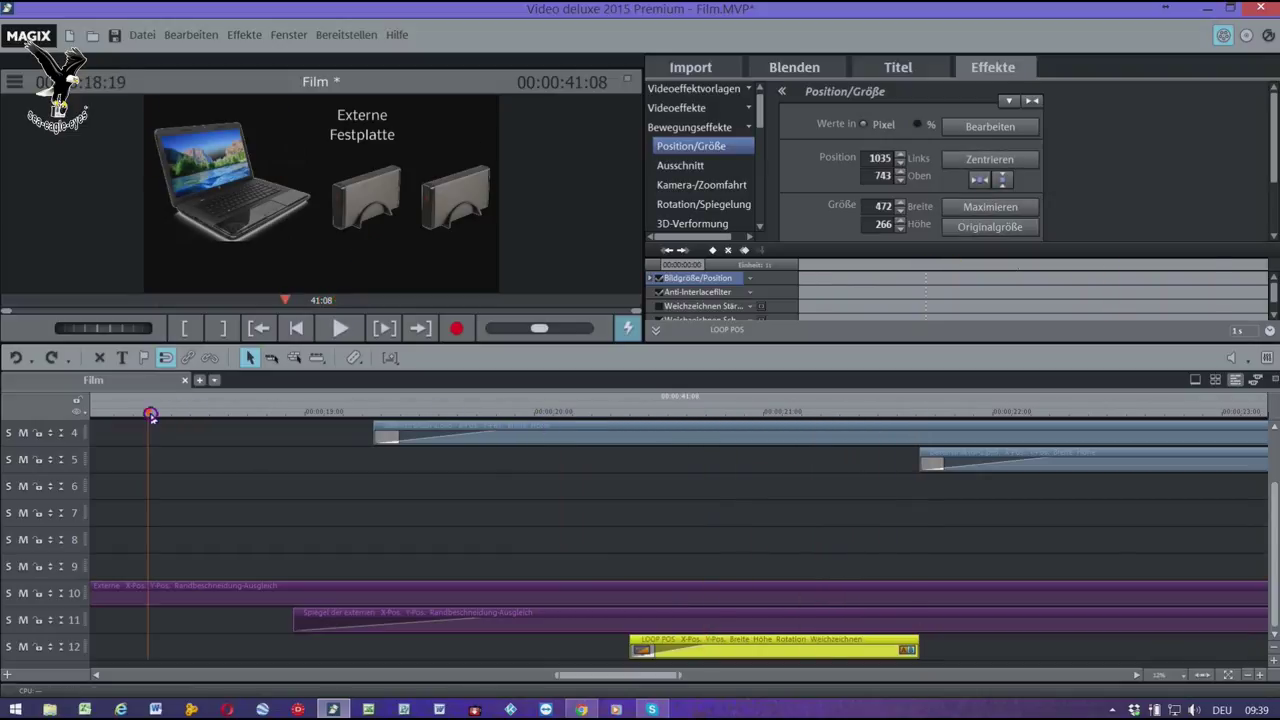
key(space)
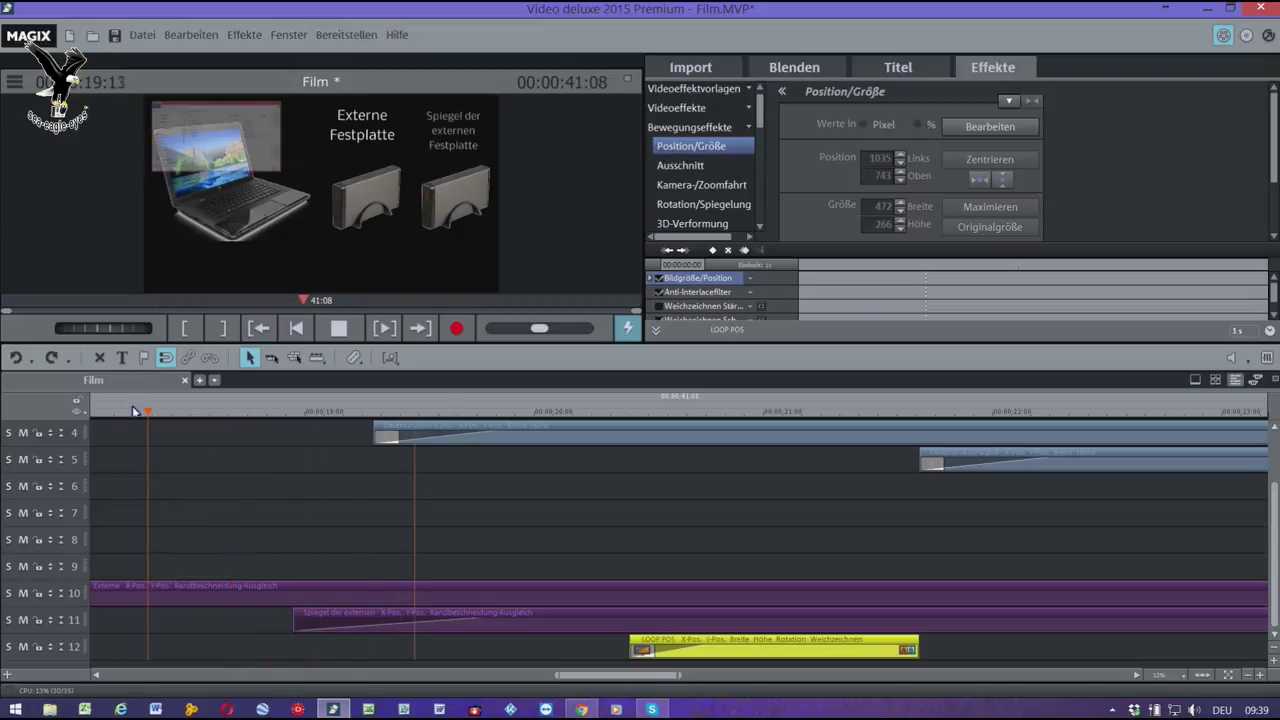
key(space)
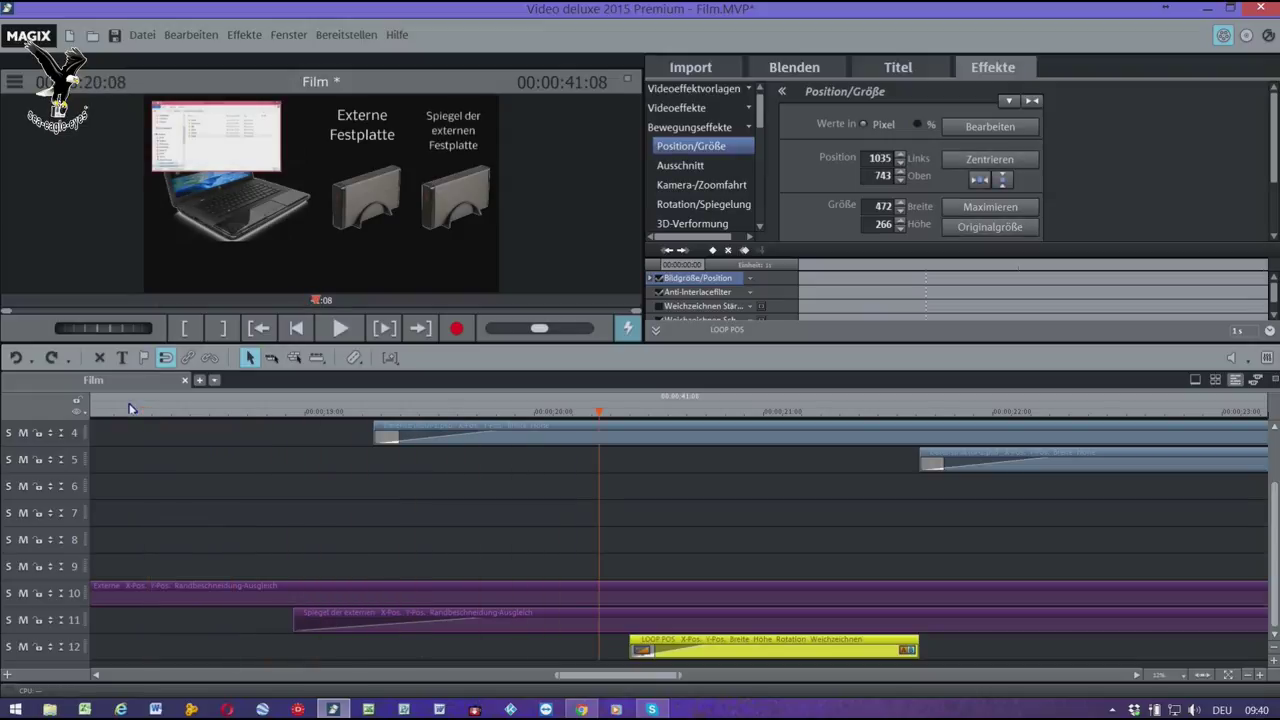
- Select the six Datenstruktur clips on tracks 4 to 9 and shift them together so the first starts at 23:09
click(1208, 678)
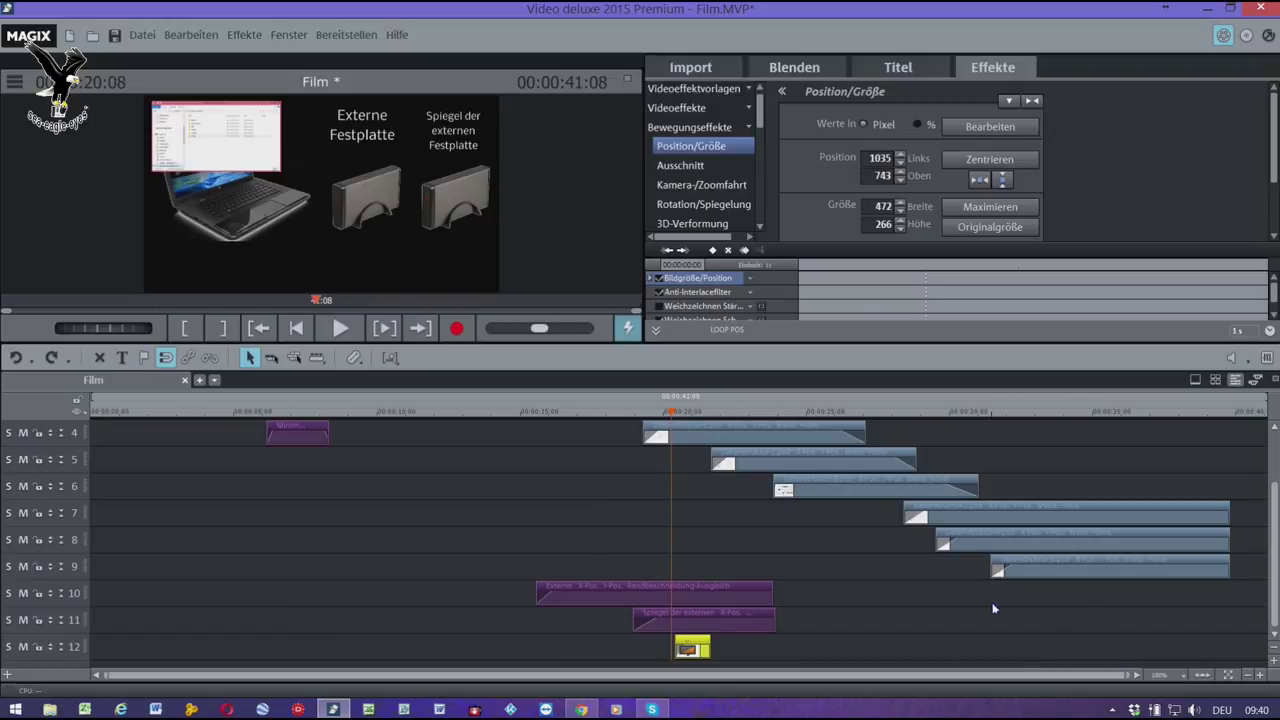
scroll(993, 608, up, 3)
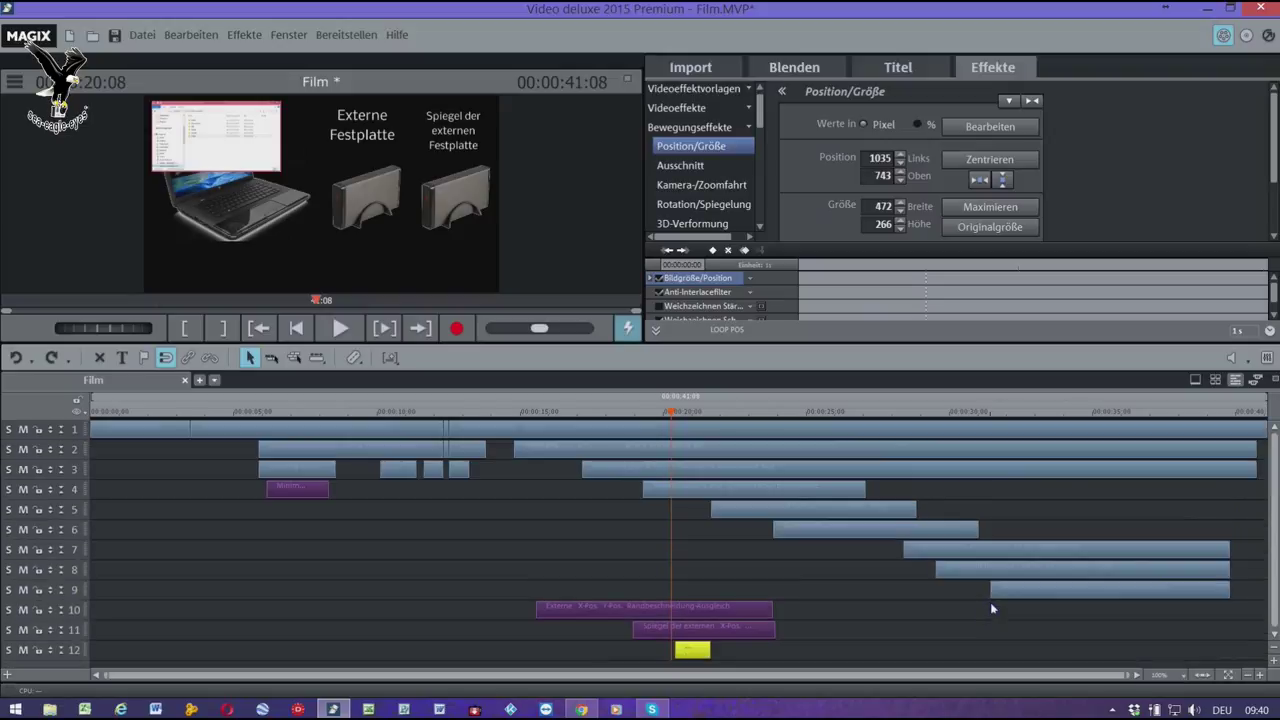
scroll(993, 608, up, 2)
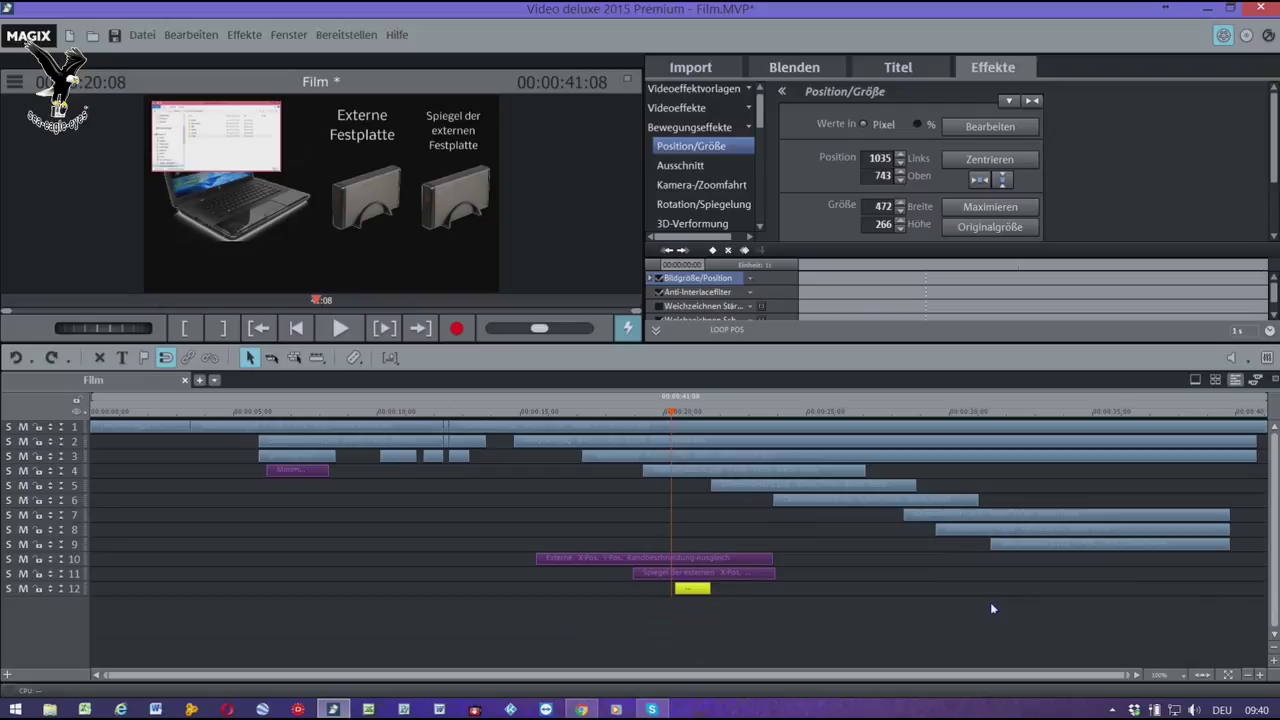
scroll(992, 608, down, 1)
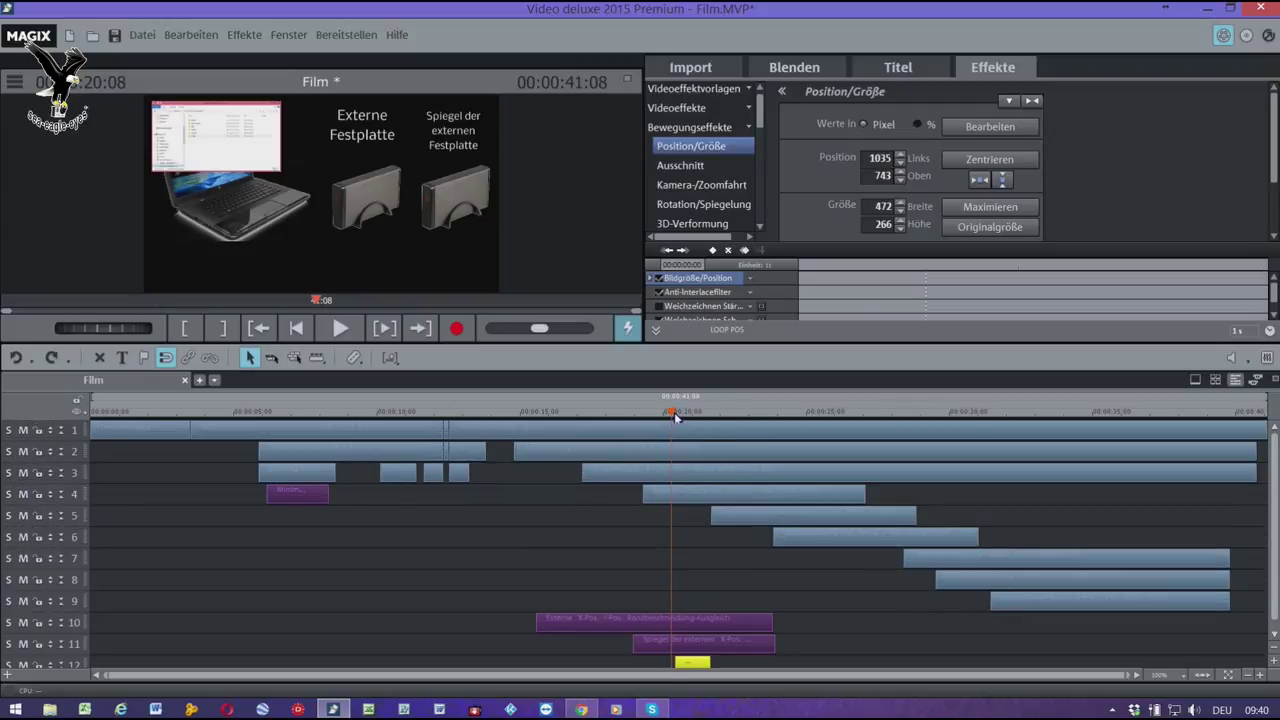
drag(675, 416, 651, 435)
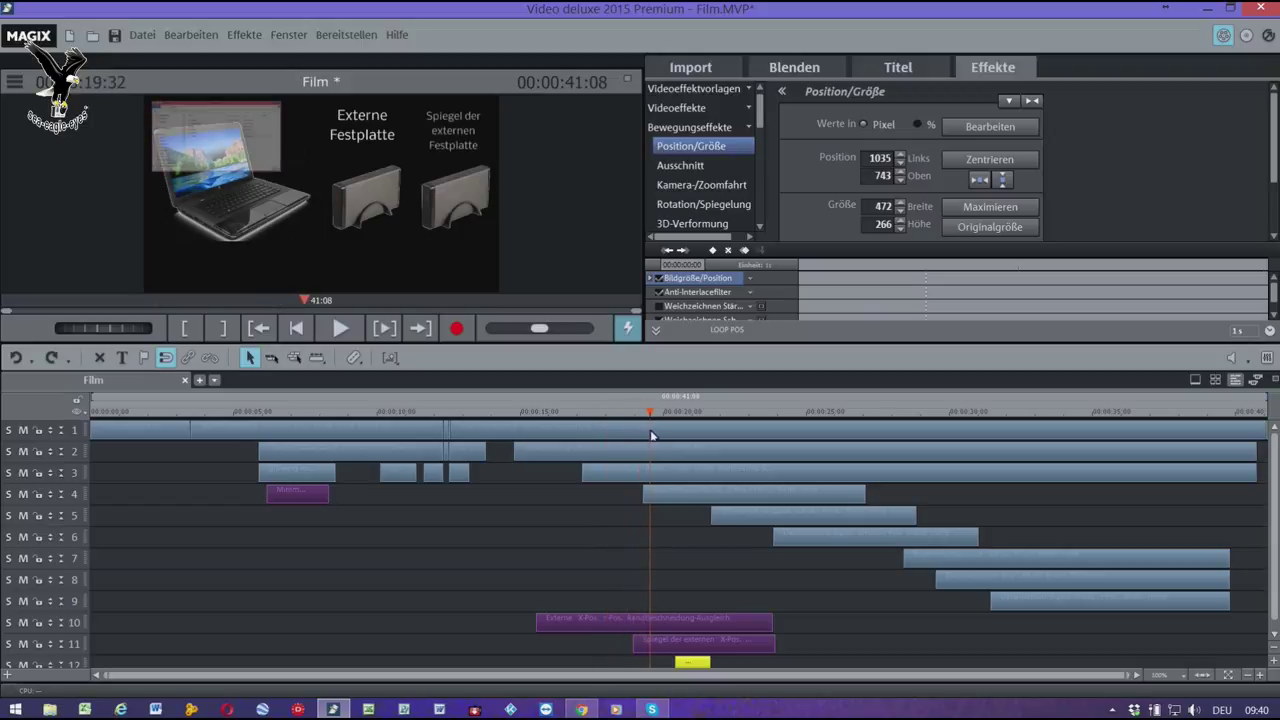
drag(701, 602, 1156, 512)
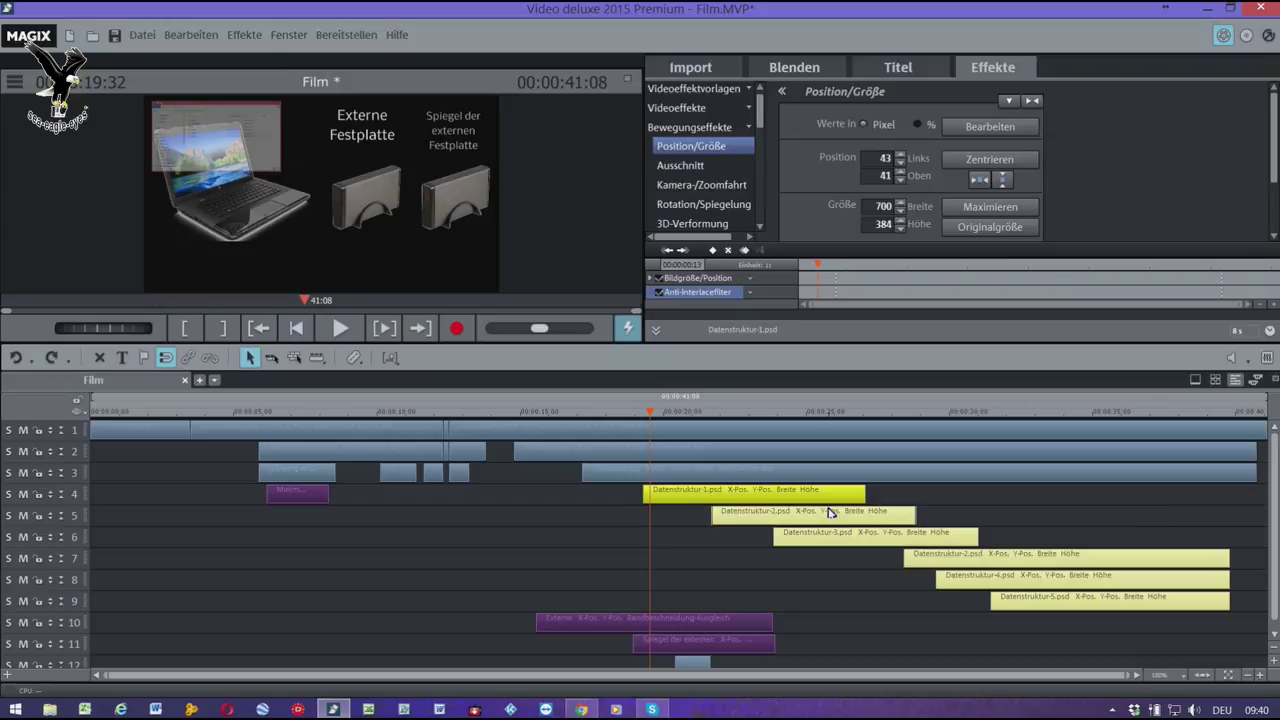
drag(848, 507, 960, 491)
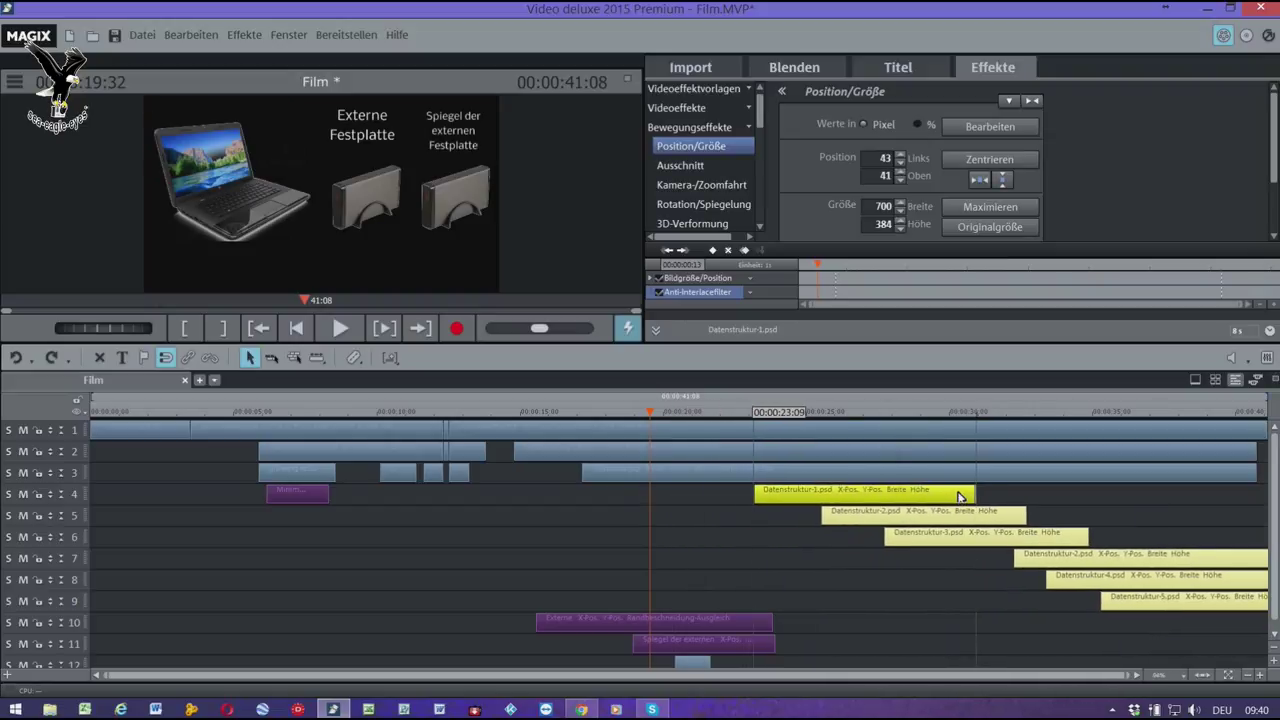
- Extend the arrow clip past 22:28, then trim it and both drive titles to end at 22:28
click(502, 412)
key(space)
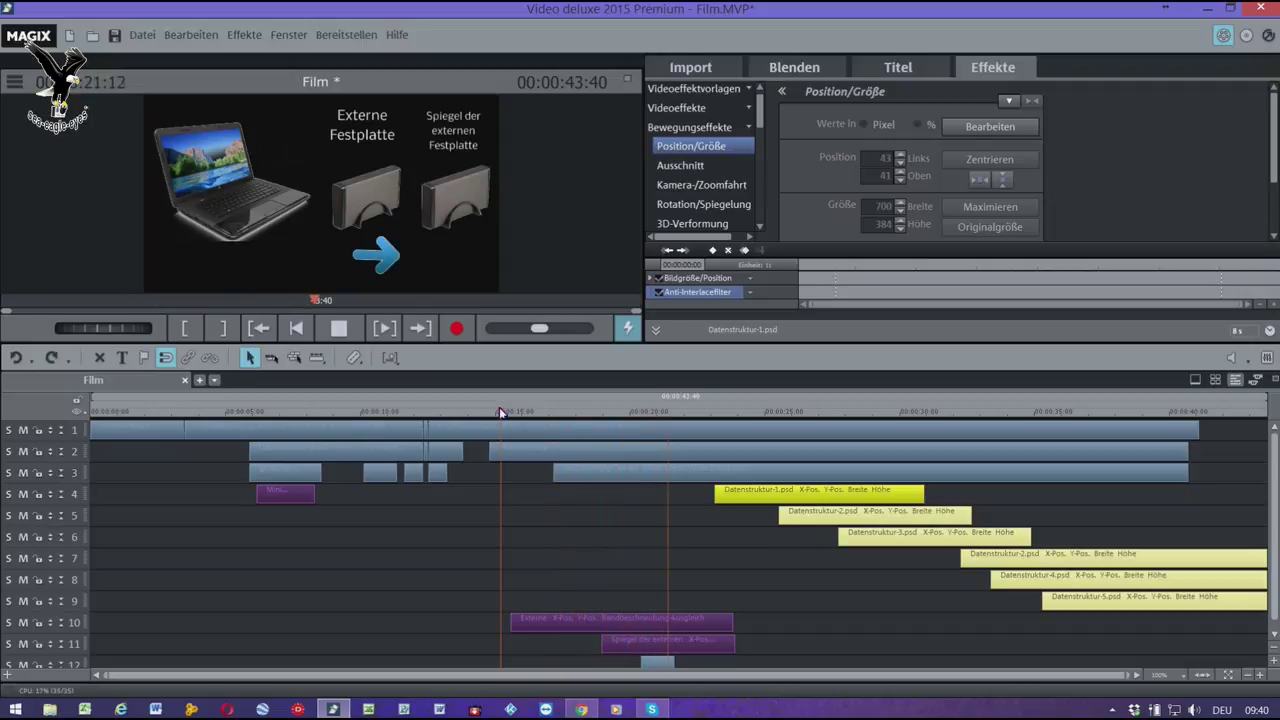
key(space)
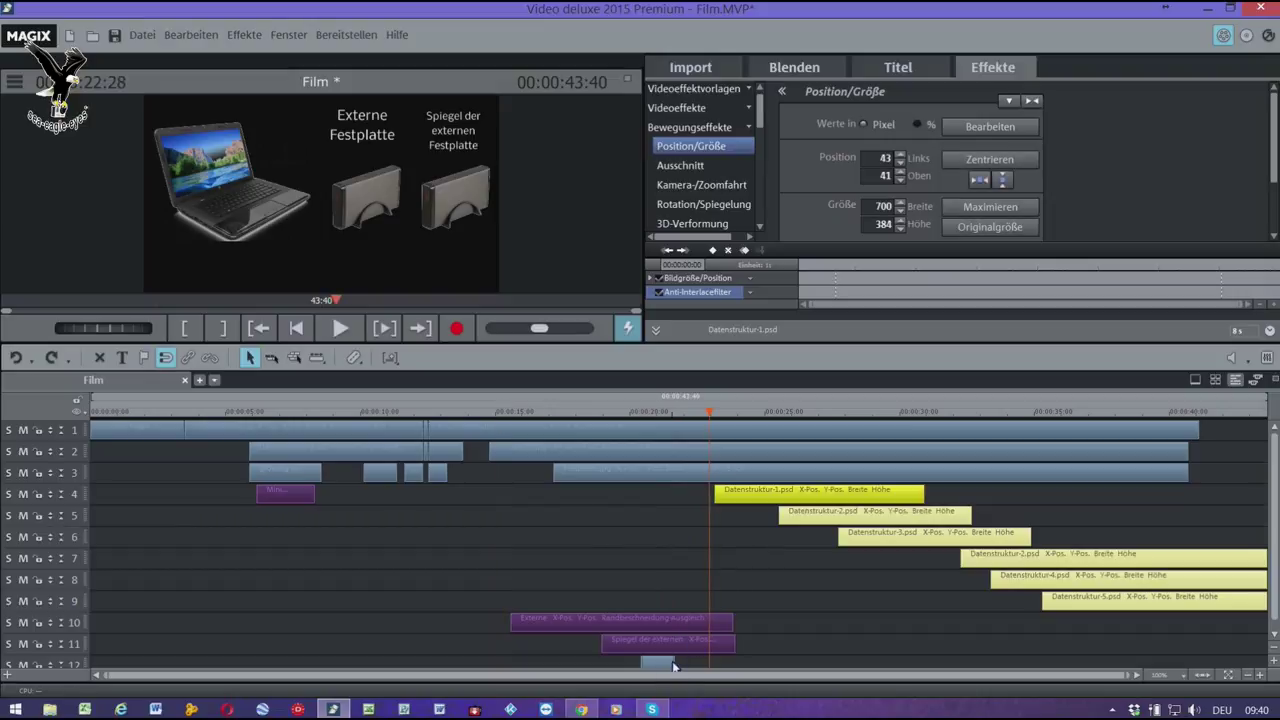
drag(674, 666, 726, 668)
drag(745, 608, 722, 667)
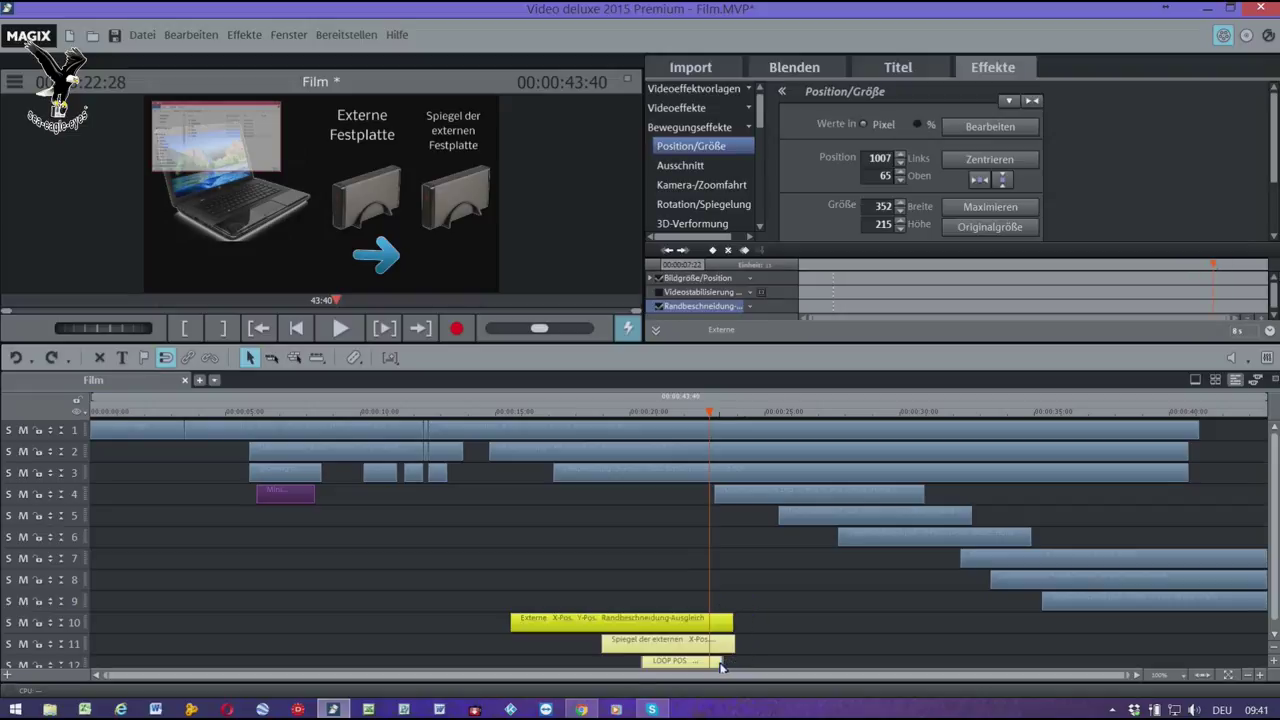
key(u)
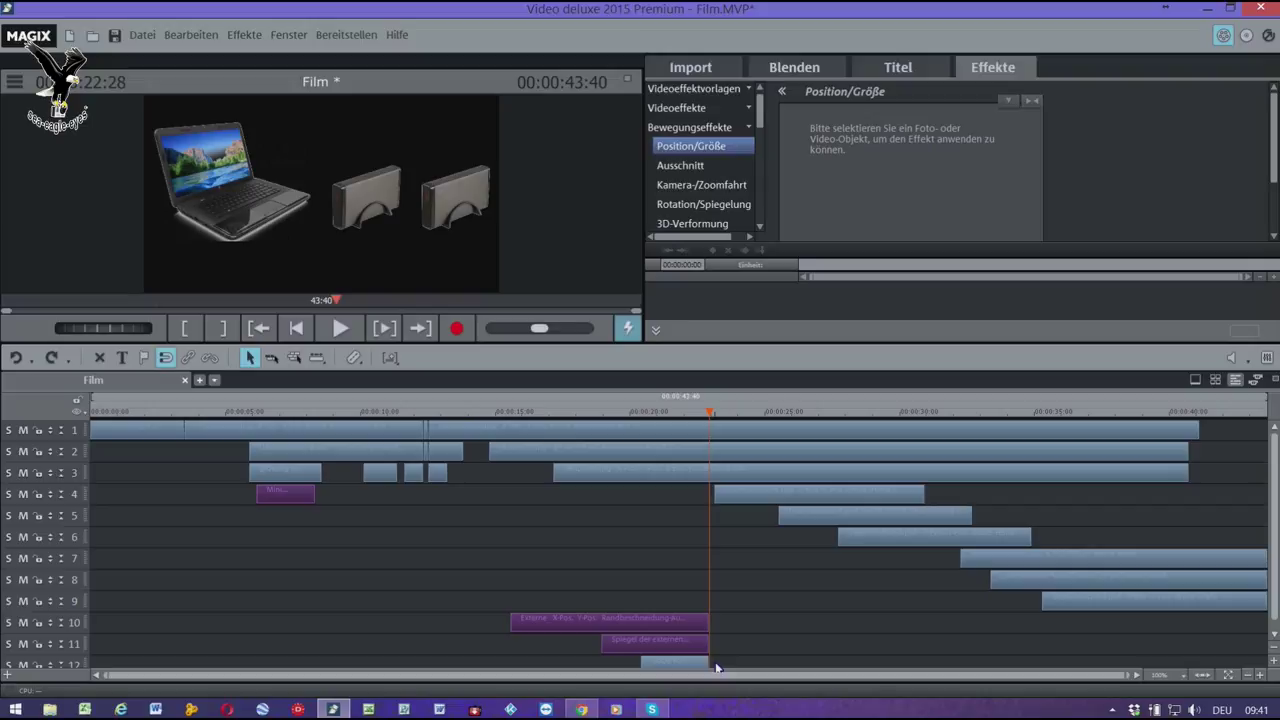
- Play back the sequence from 13:15 to about 28:19 to check the shifted clips
click(452, 412)
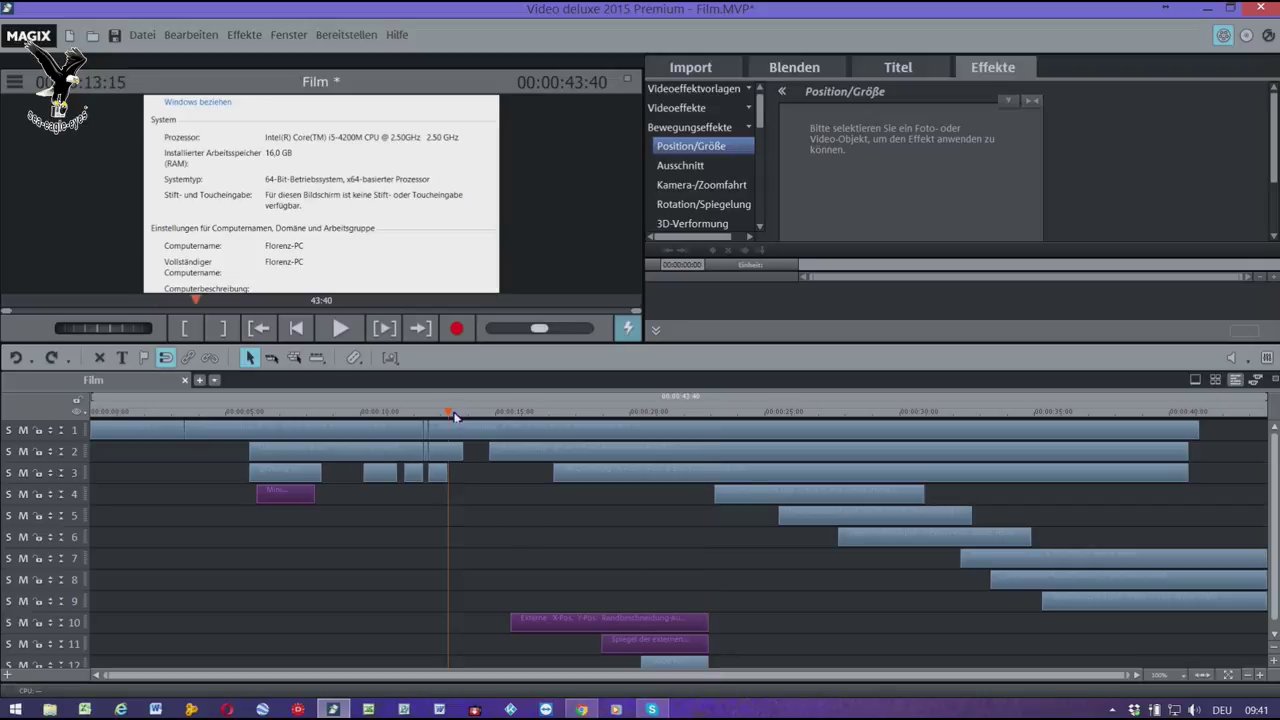
key(space)
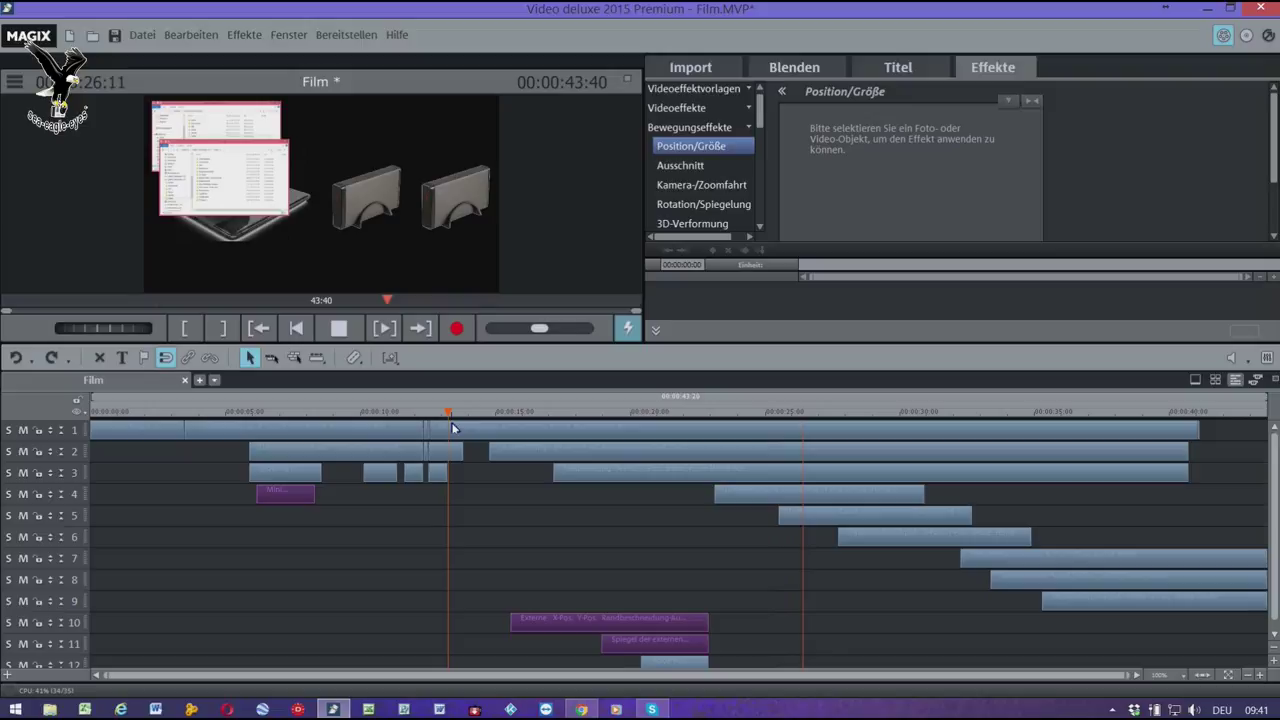
key(space)
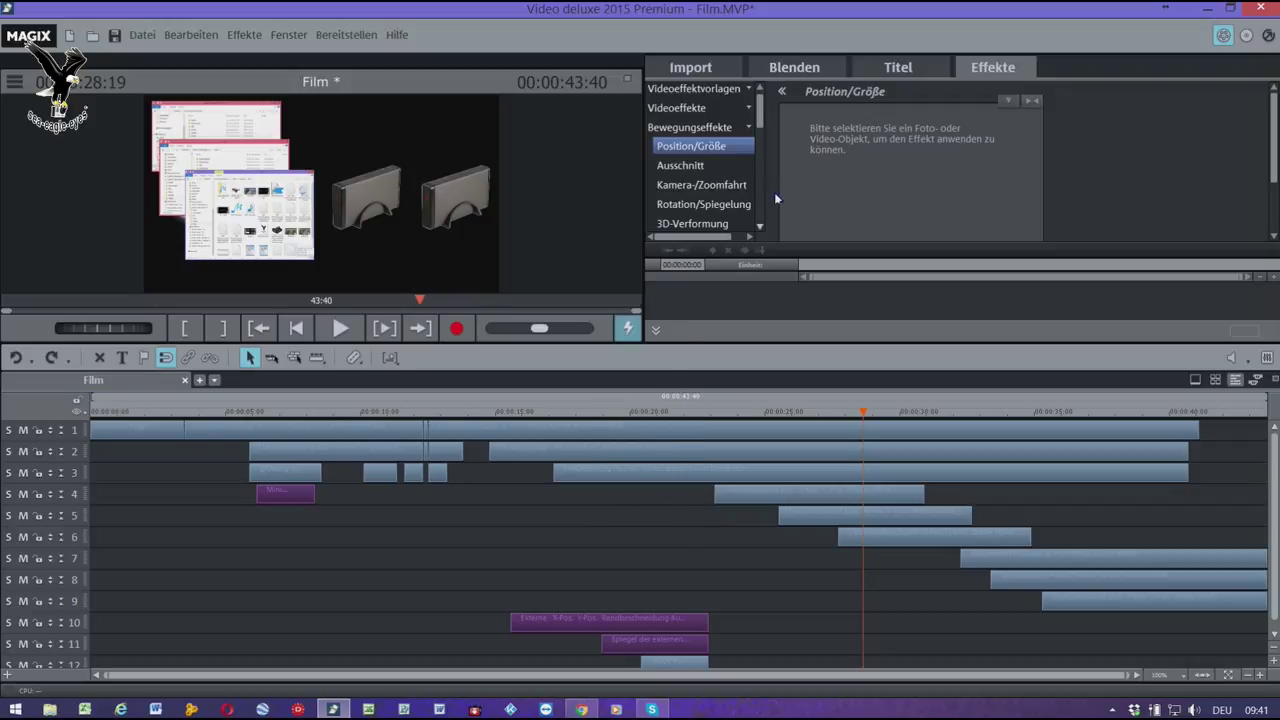
- Insert a Standard title with the text "Video" at 20:42 on track 7
click(900, 70)
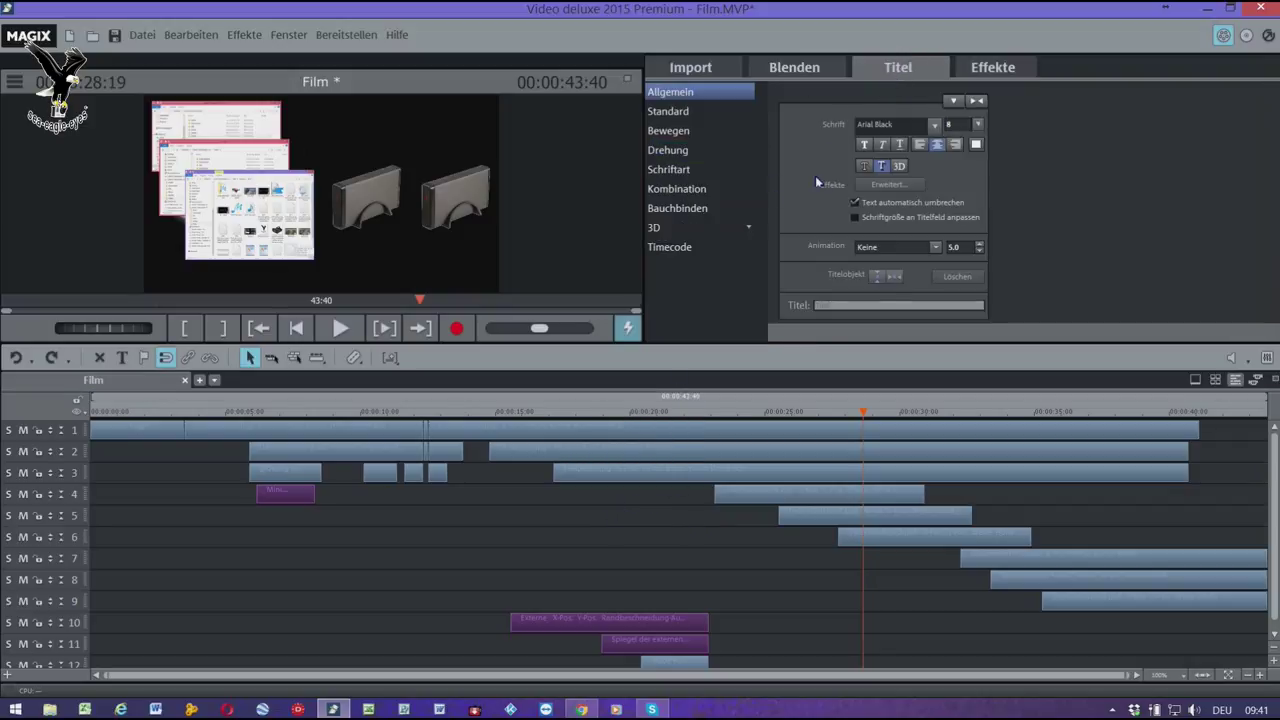
click(684, 114)
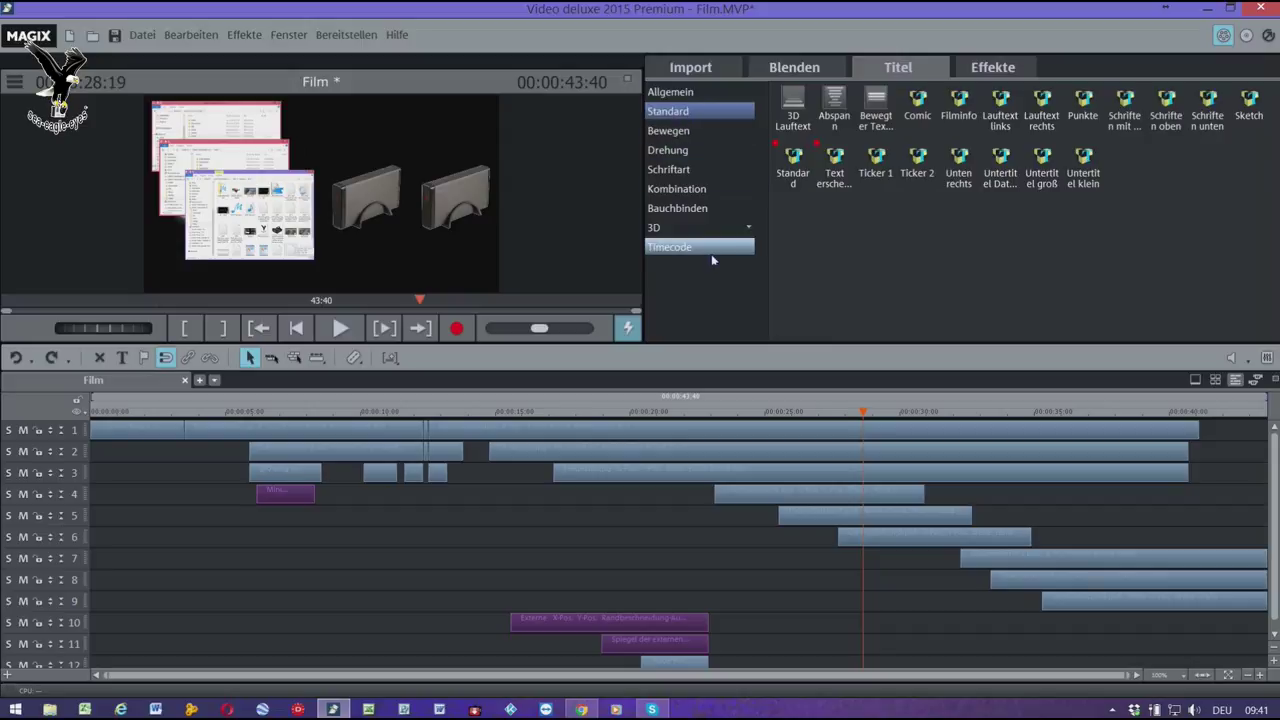
click(793, 160)
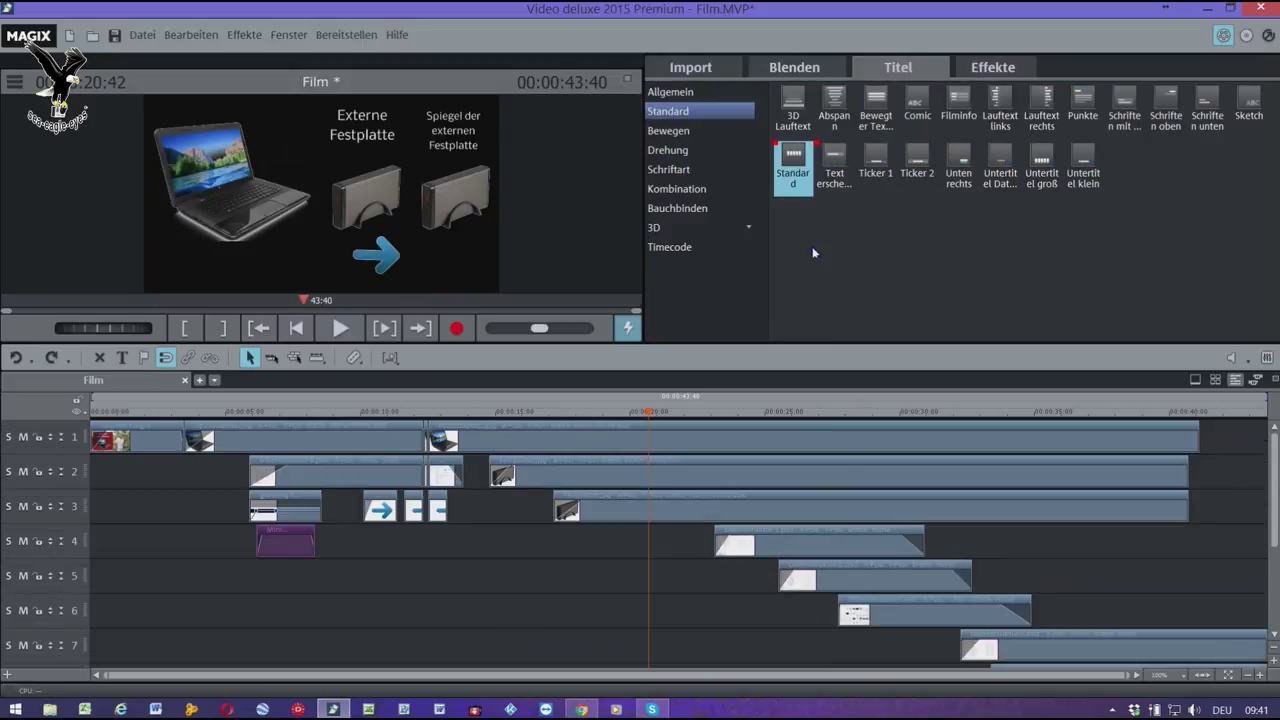
mouse_move(800, 160)
drag(800, 160, 711, 645)
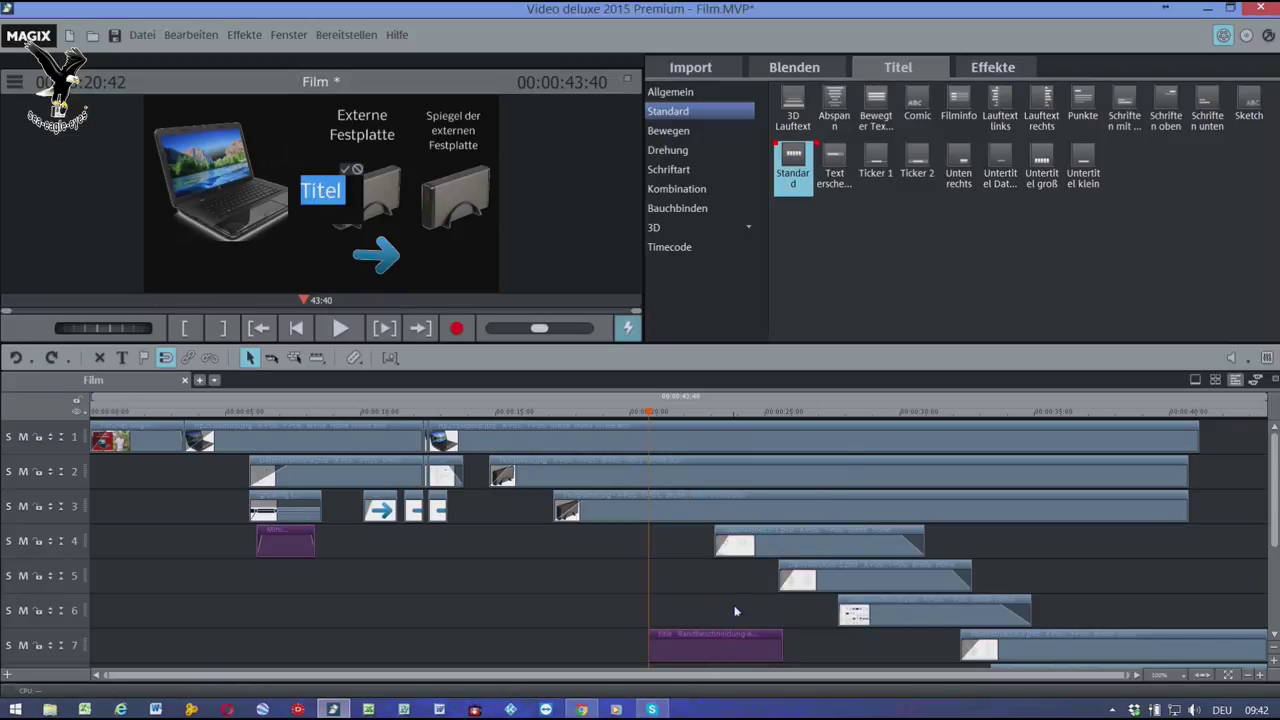
text(Video)
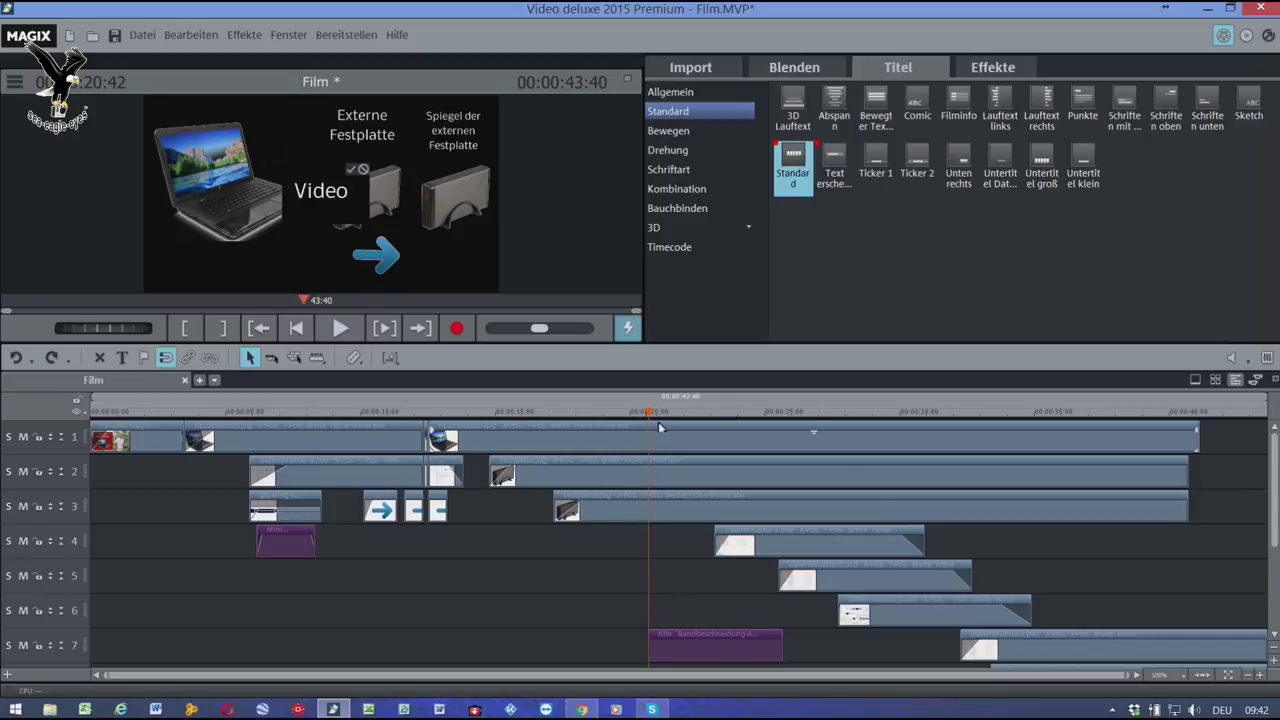
click(699, 296)
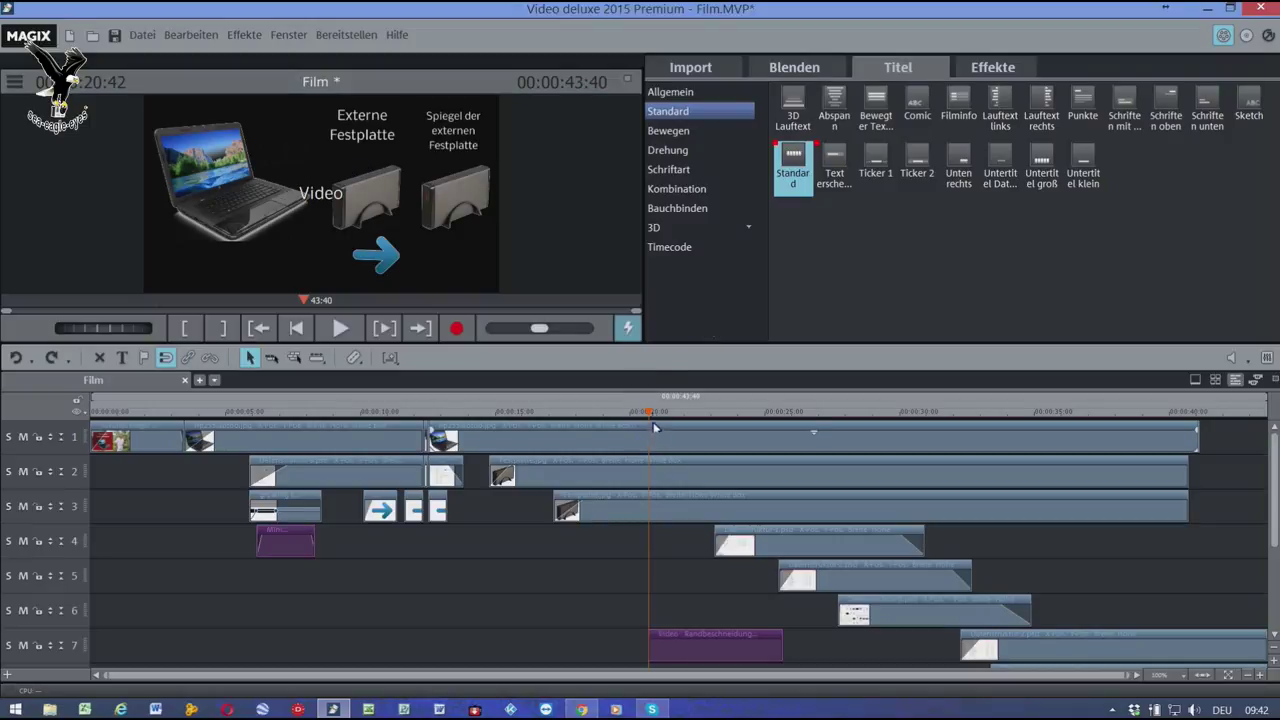
- Move the "Video" title to track 5 so it starts at 23:52, and preview it from 23:09
drag(653, 420, 734, 432)
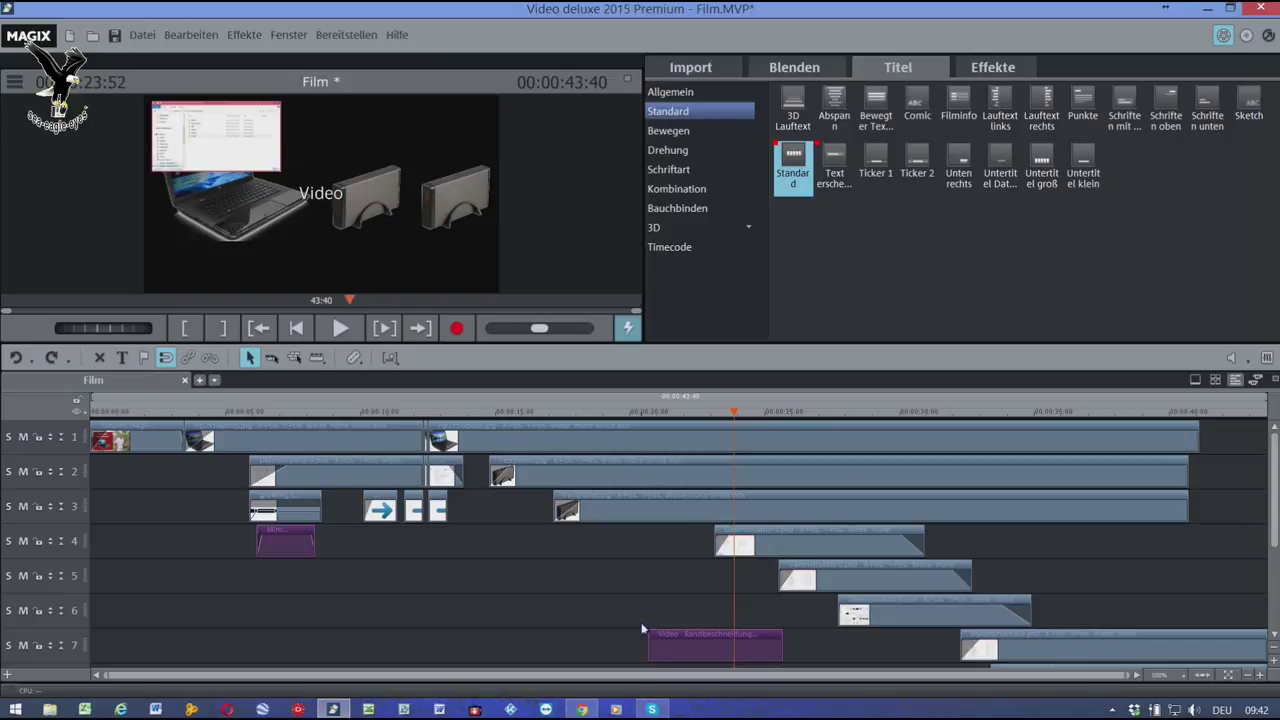
drag(651, 655, 763, 582)
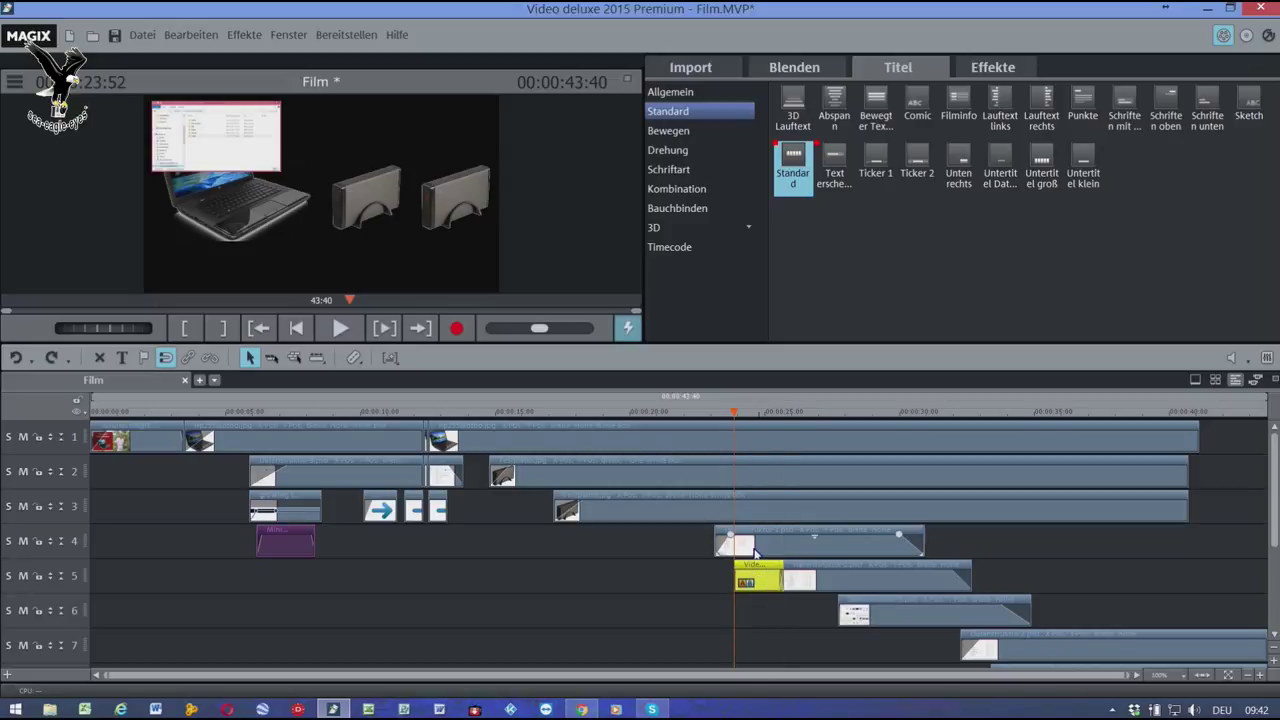
click(715, 418)
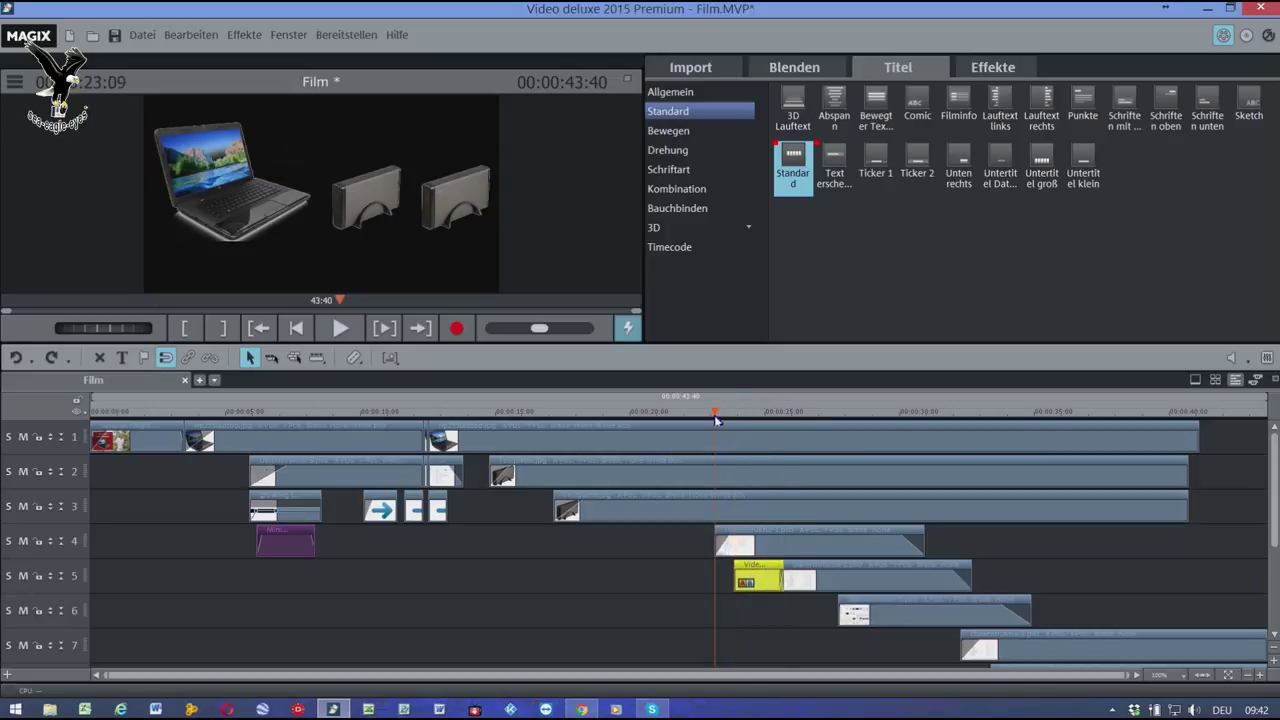
key(space)
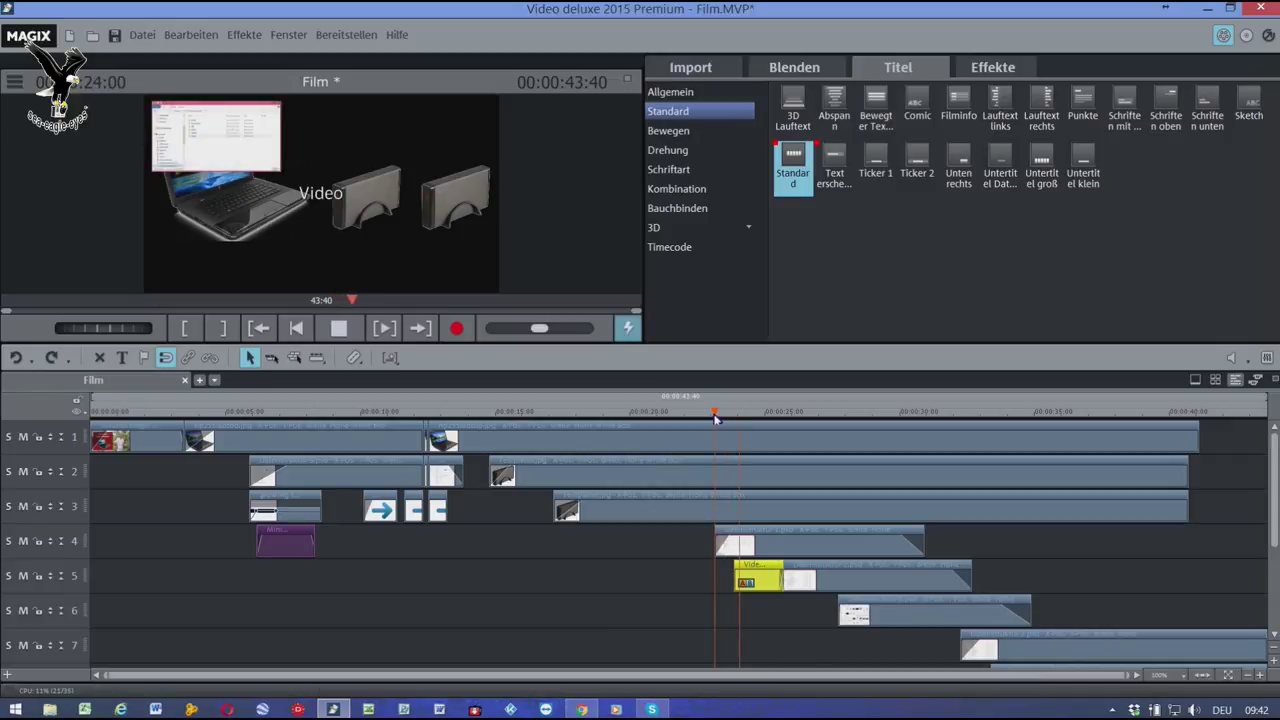
key(space)
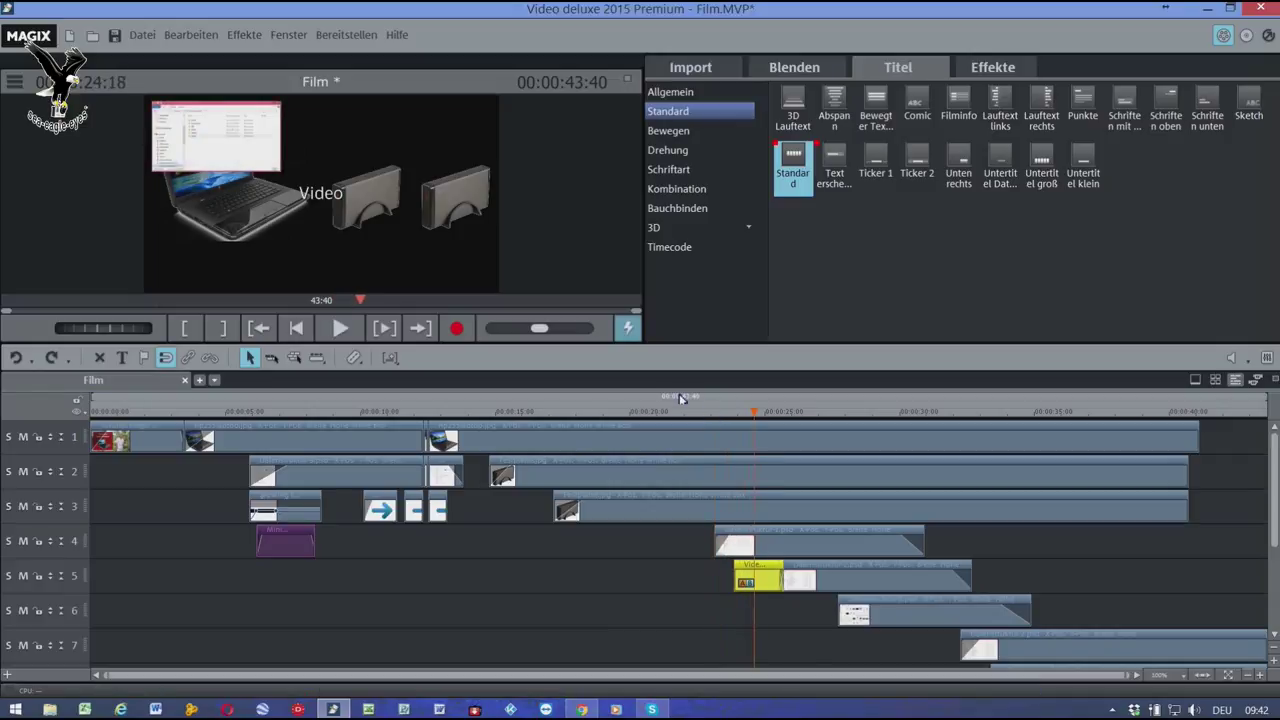
- Move the "Video" title onto the upper folder window and change its text colour to black
click(327, 201)
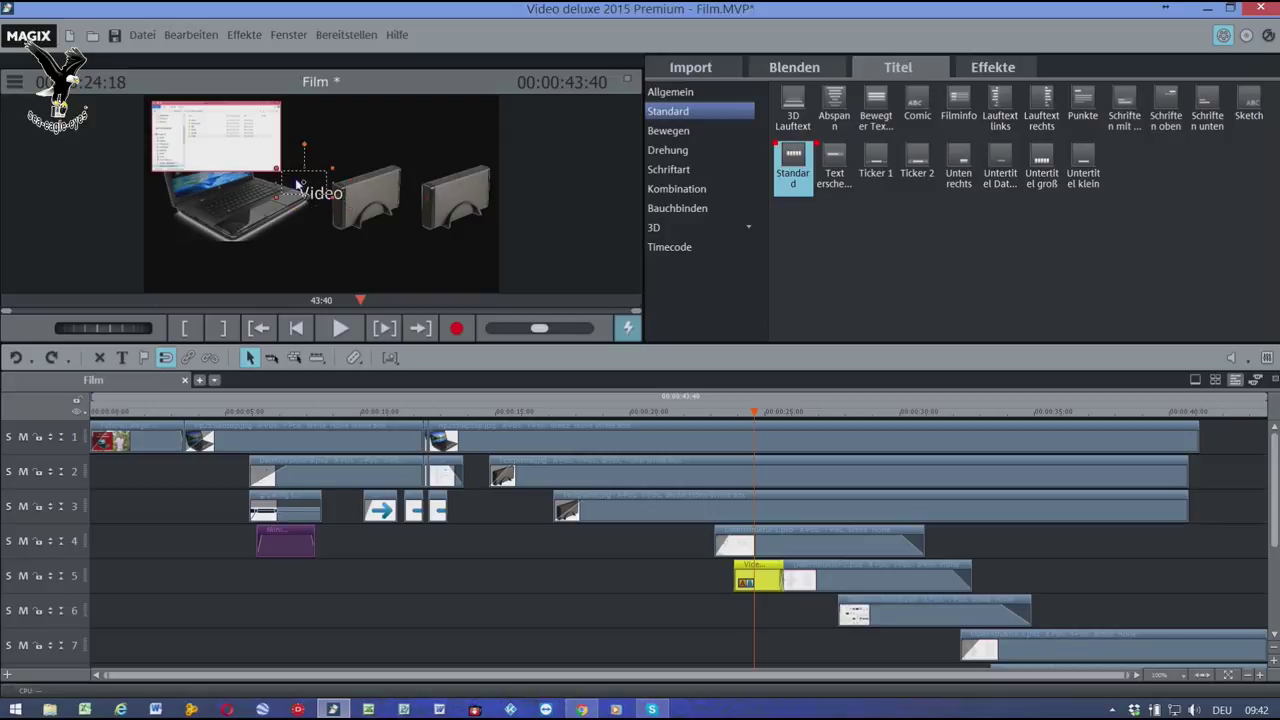
click(219, 155)
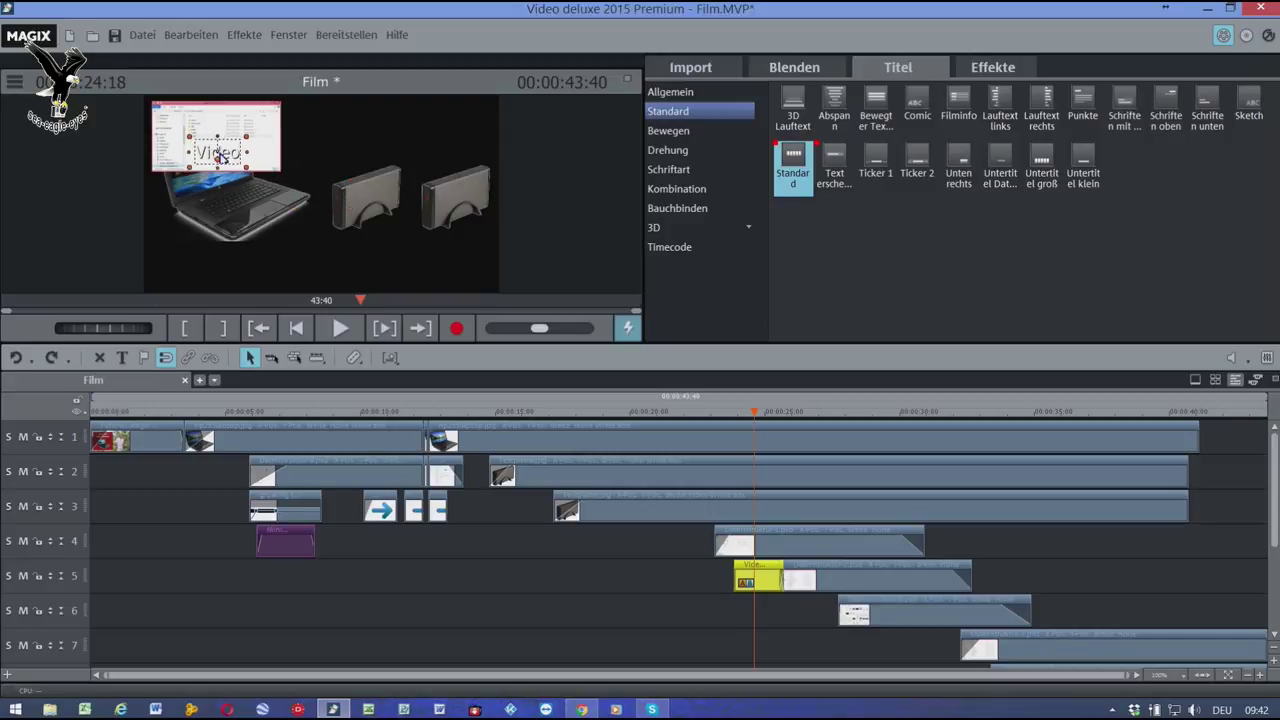
click(695, 91)
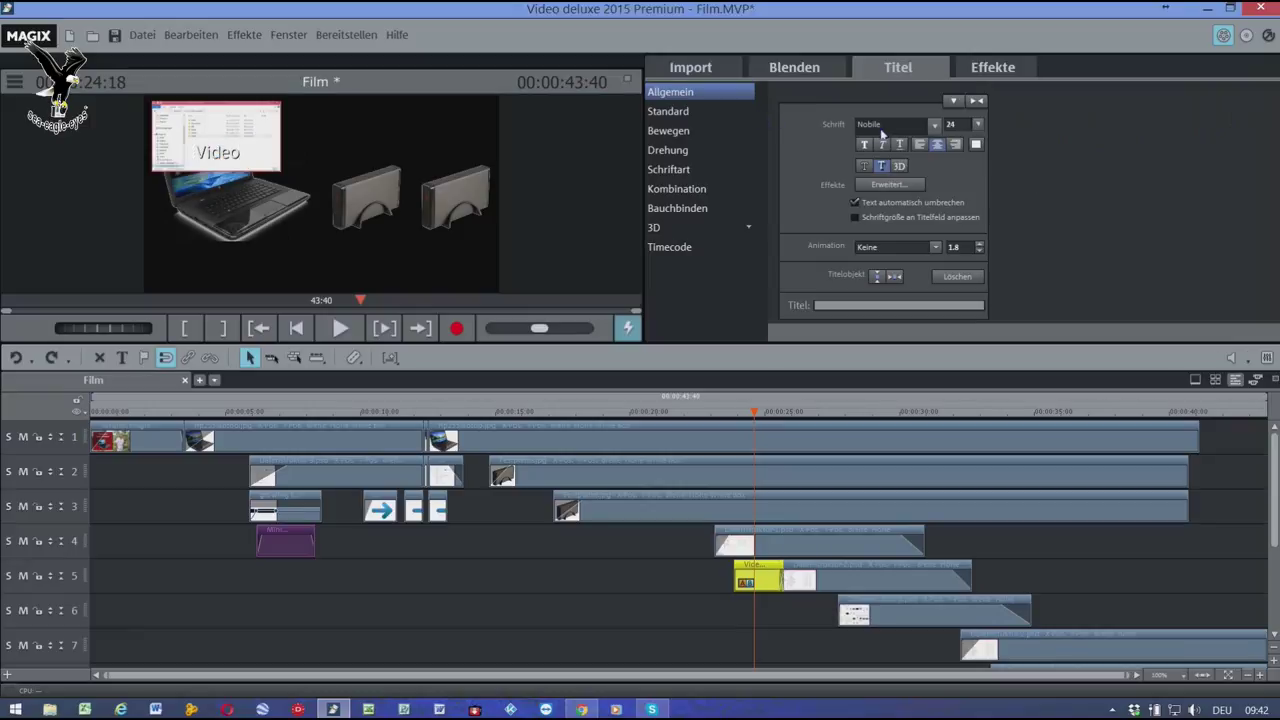
click(977, 145)
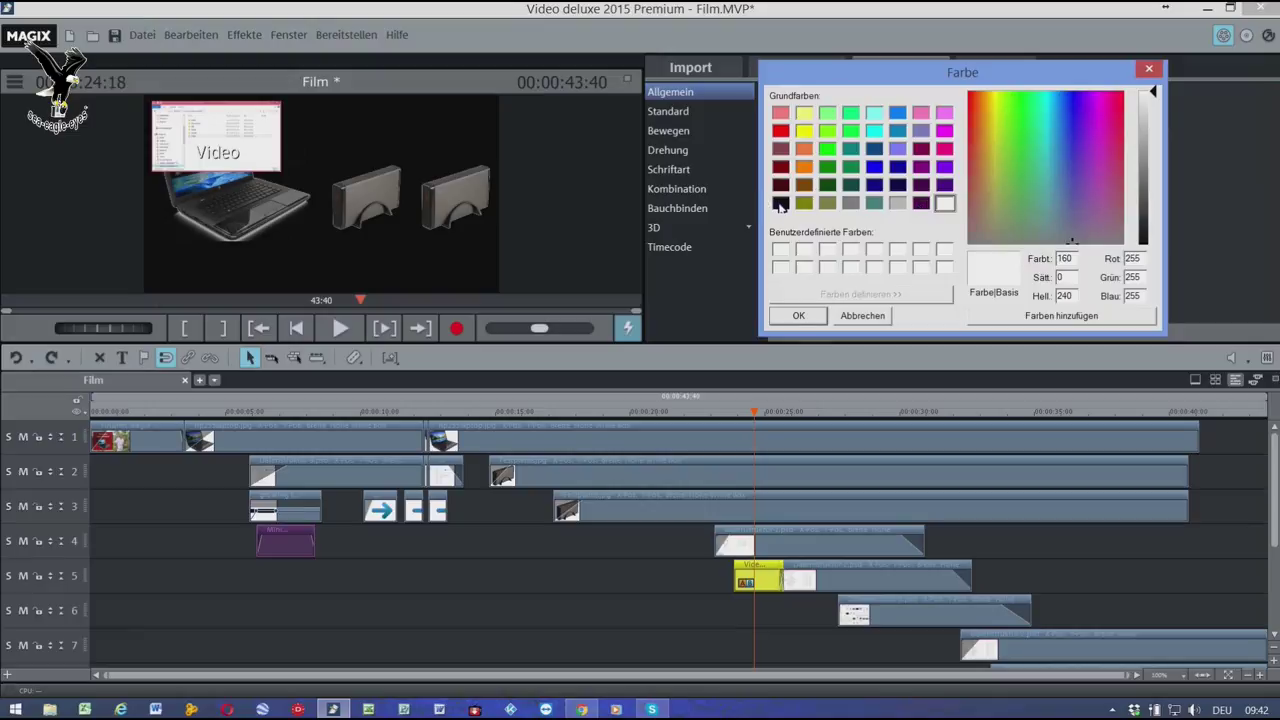
click(781, 204)
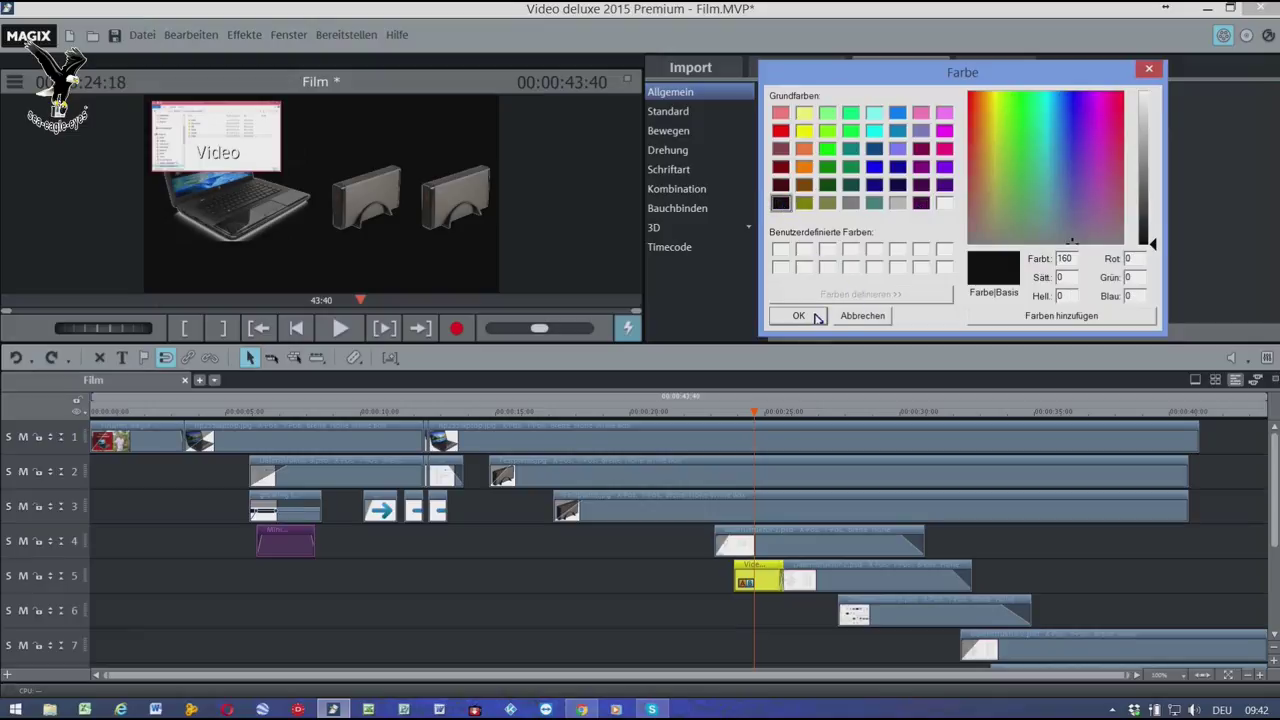
click(785, 317)
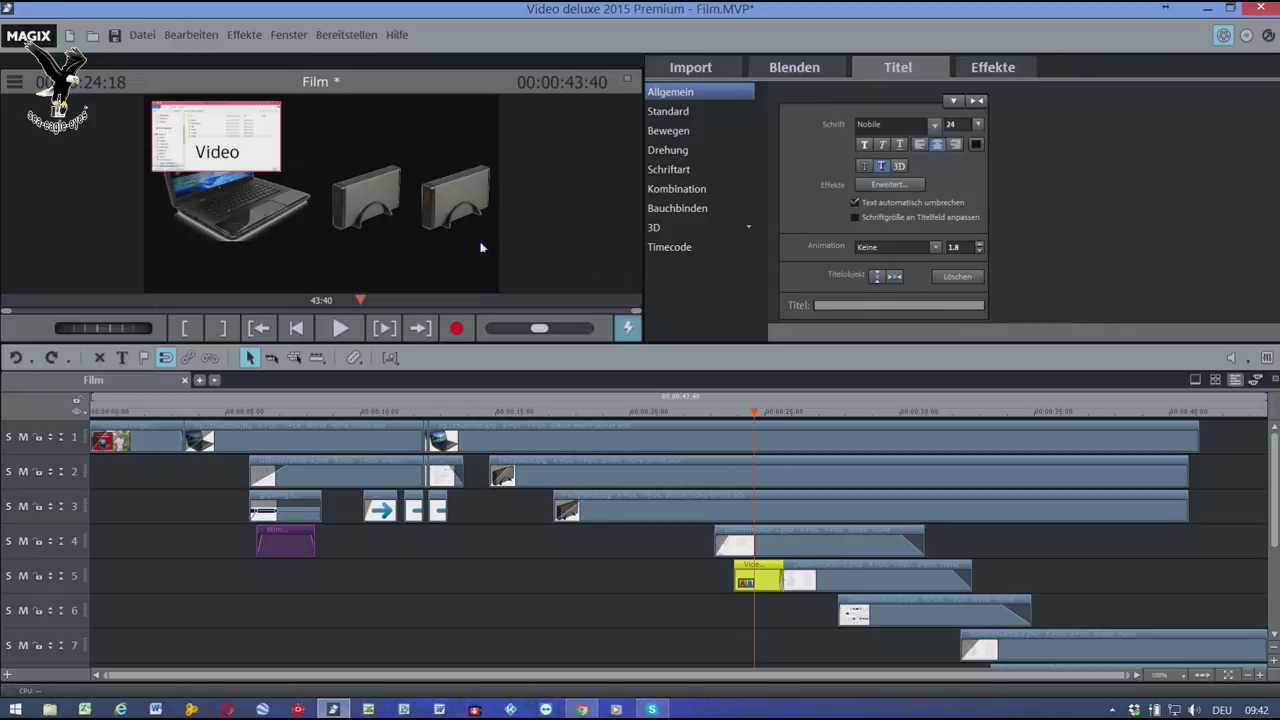
- Set the "Video" title's animation to "Von links nach rechts", shorten its clip to 1.4 seconds, and preview it
click(489, 251)
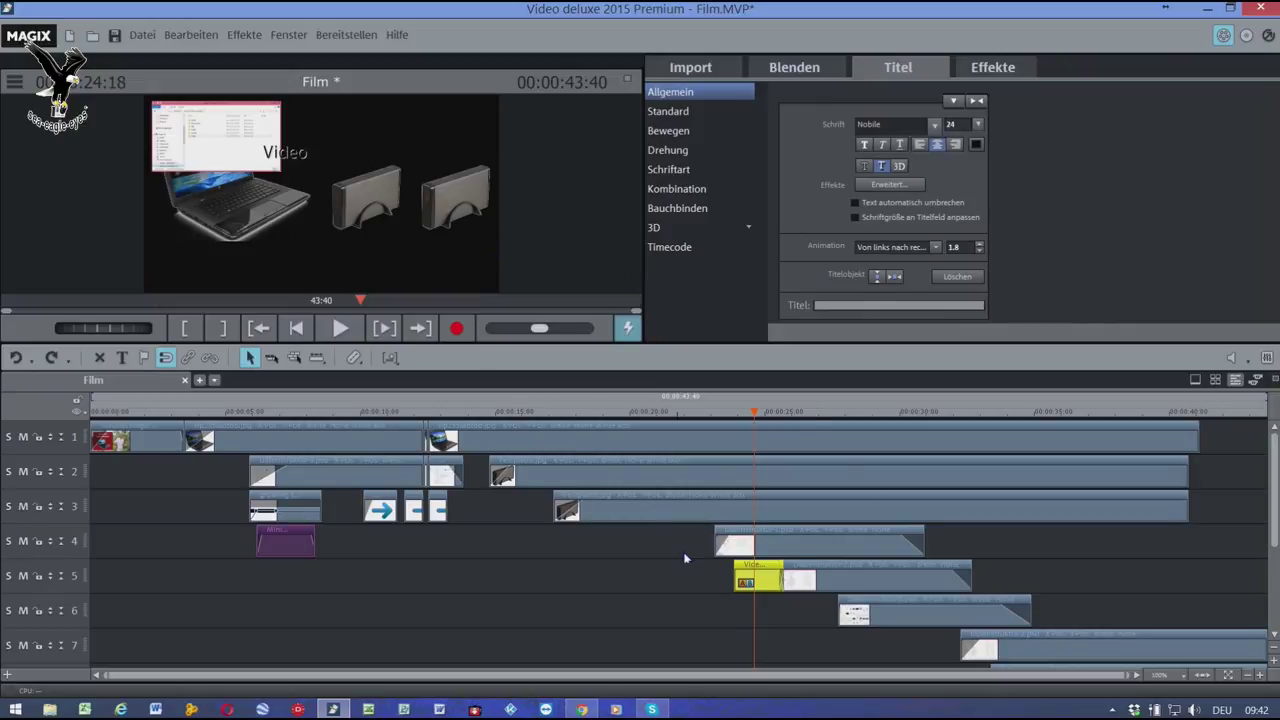
drag(737, 583, 768, 584)
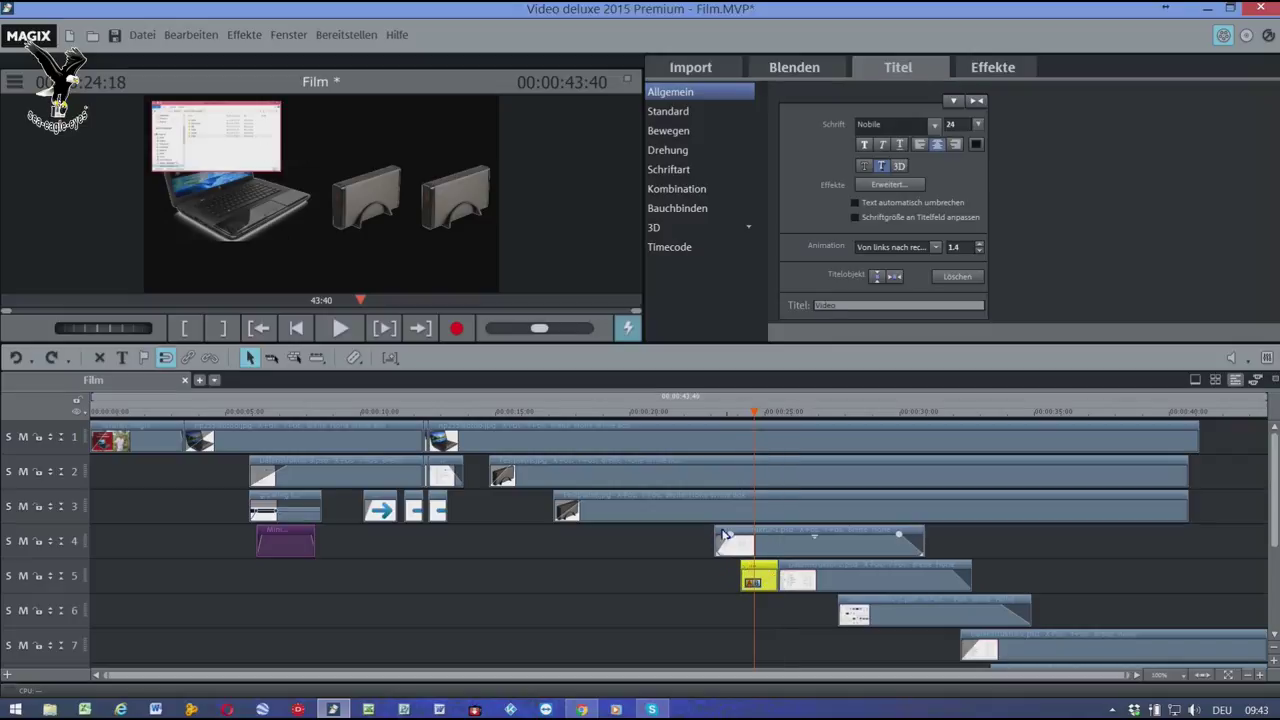
double_click(717, 414)
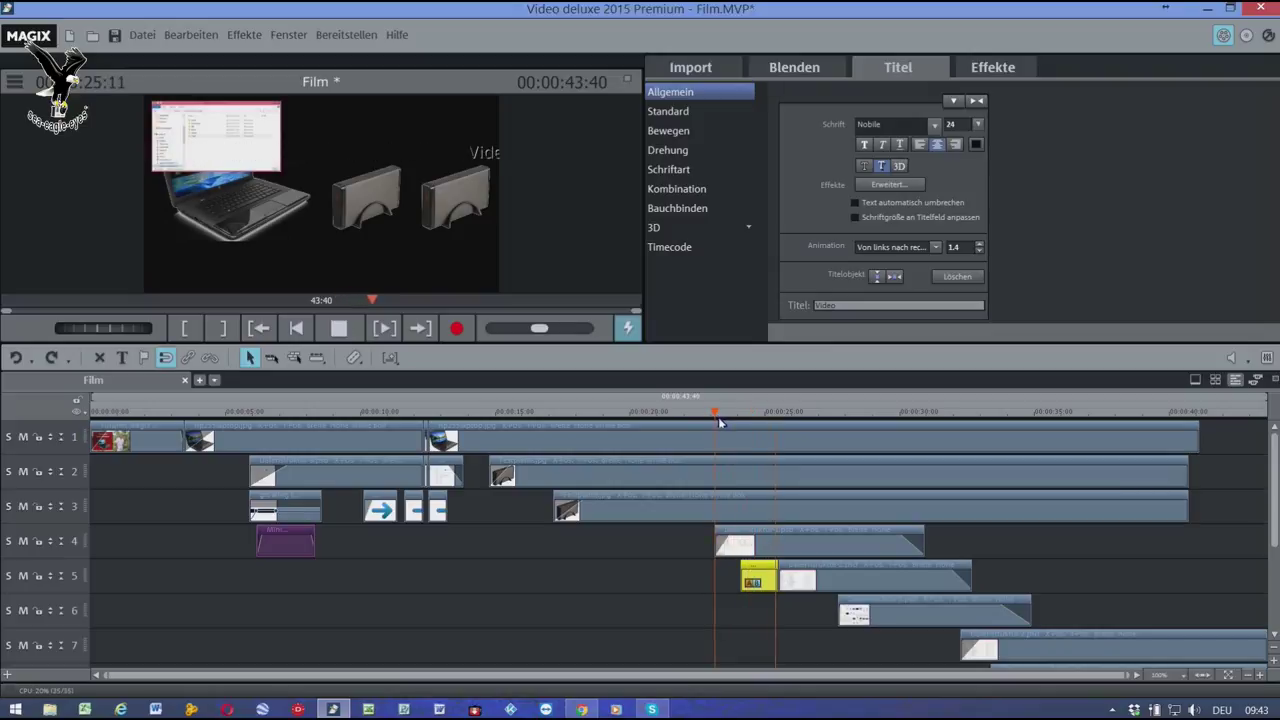
key(space)
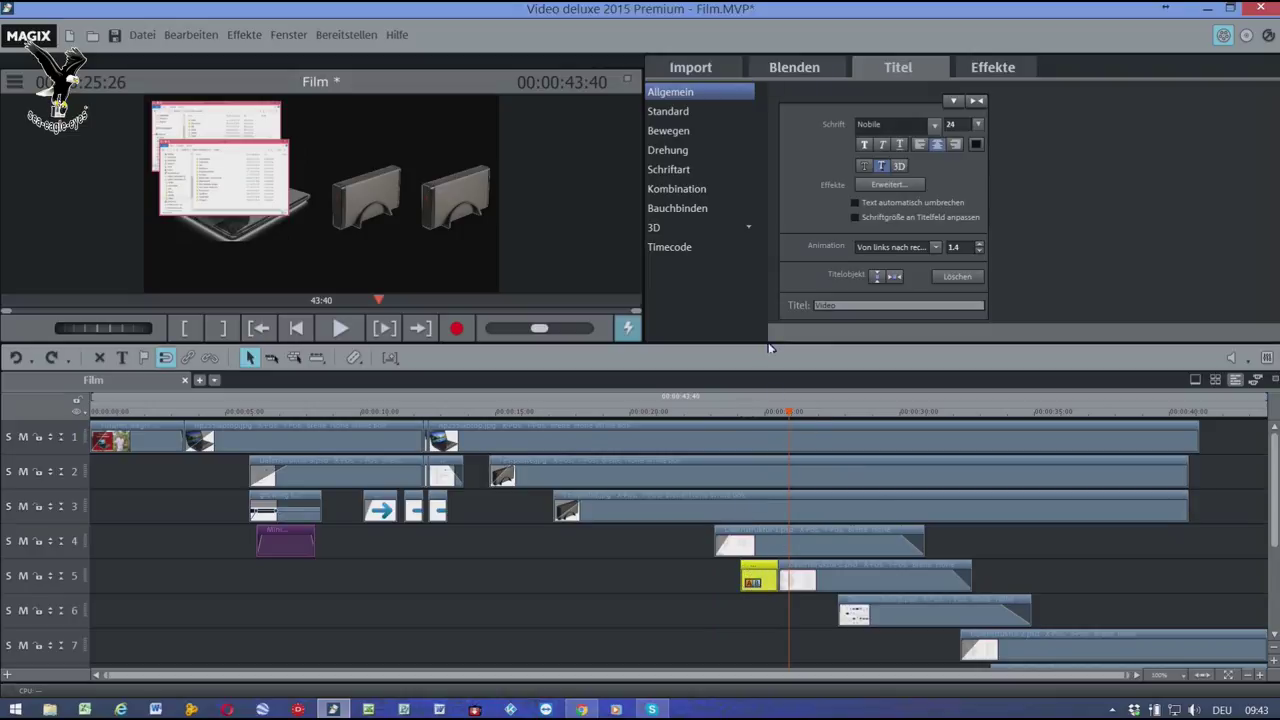
- Set the "Video" title's animation to "Keine" and play back the section where the first folder window fades in
click(705, 118)
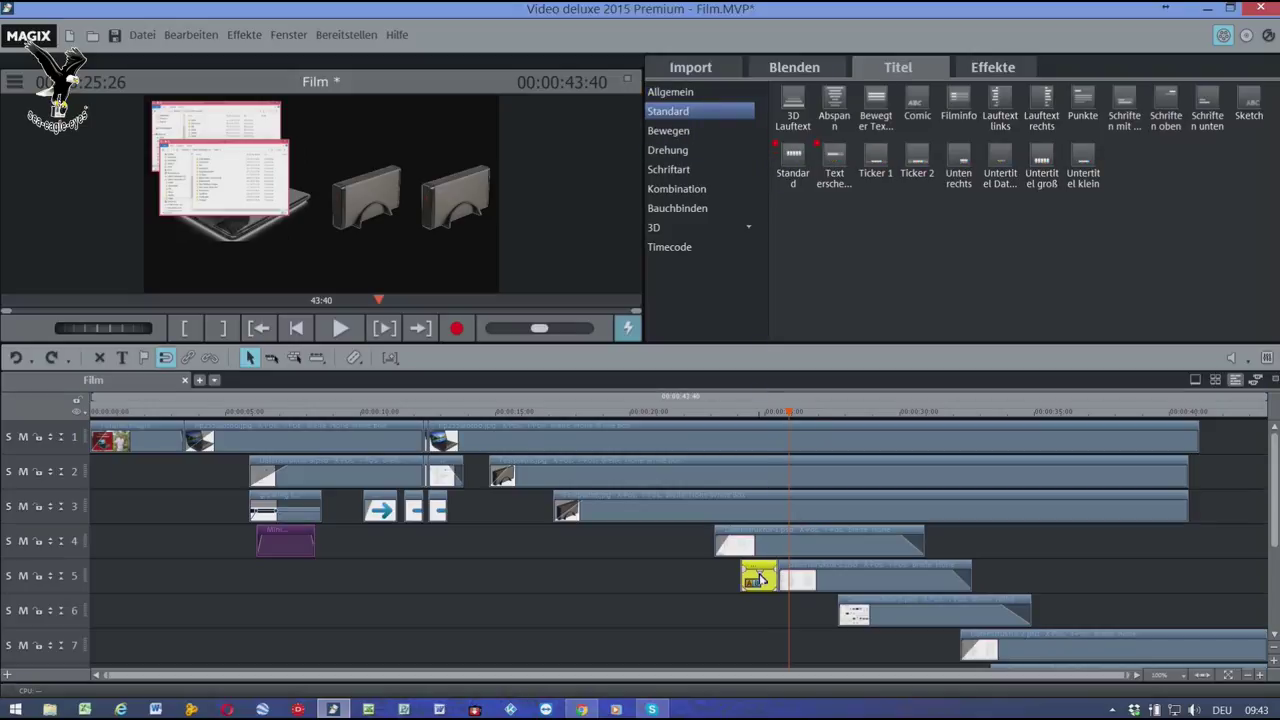
click(702, 94)
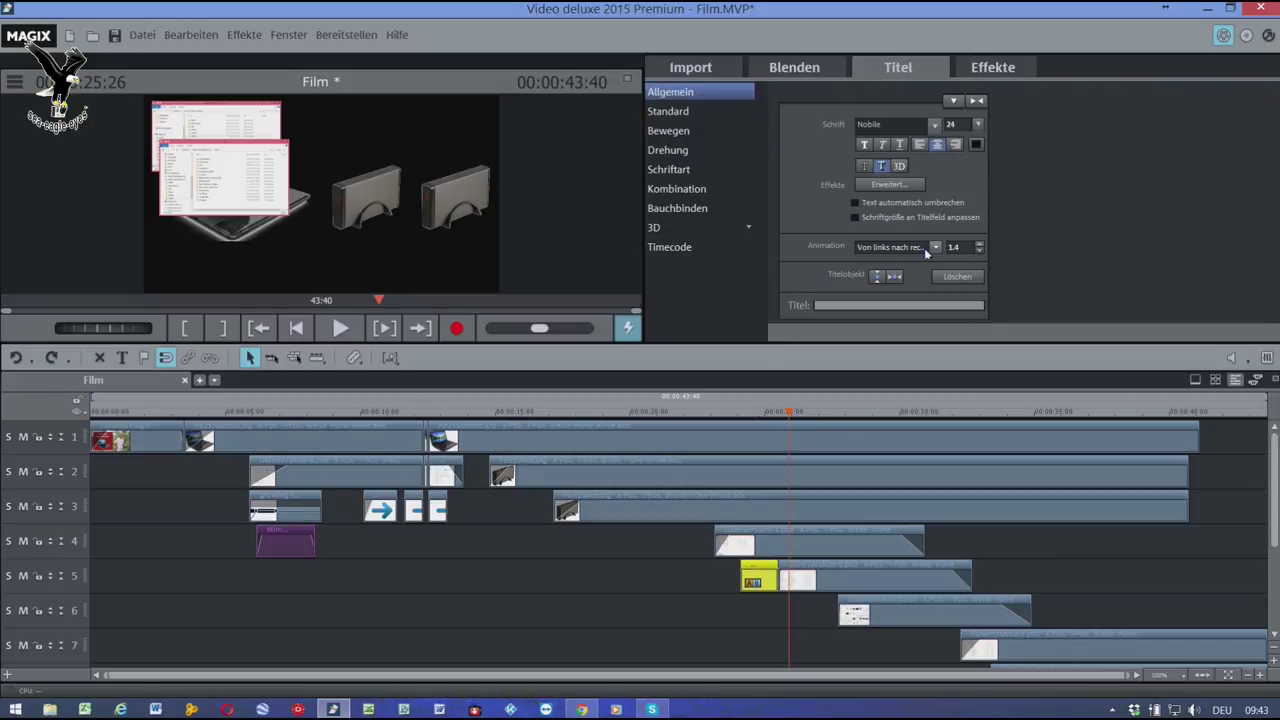
click(935, 248)
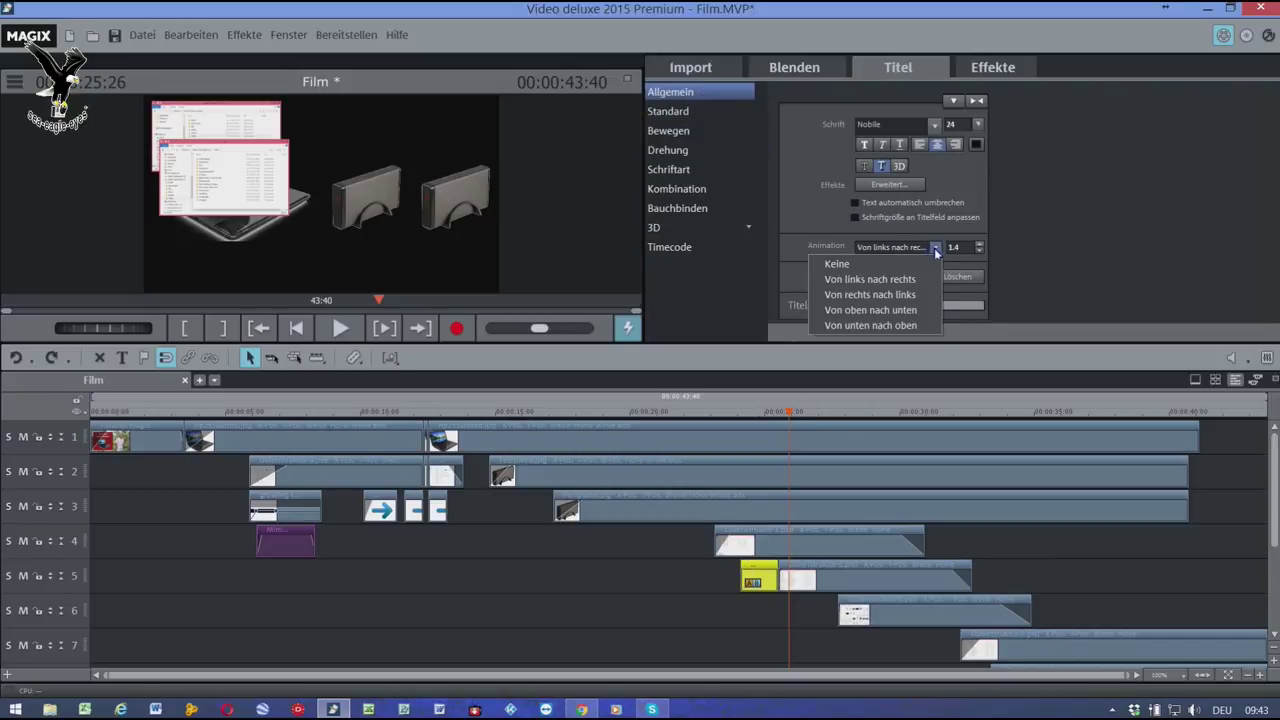
click(870, 264)
click(764, 440)
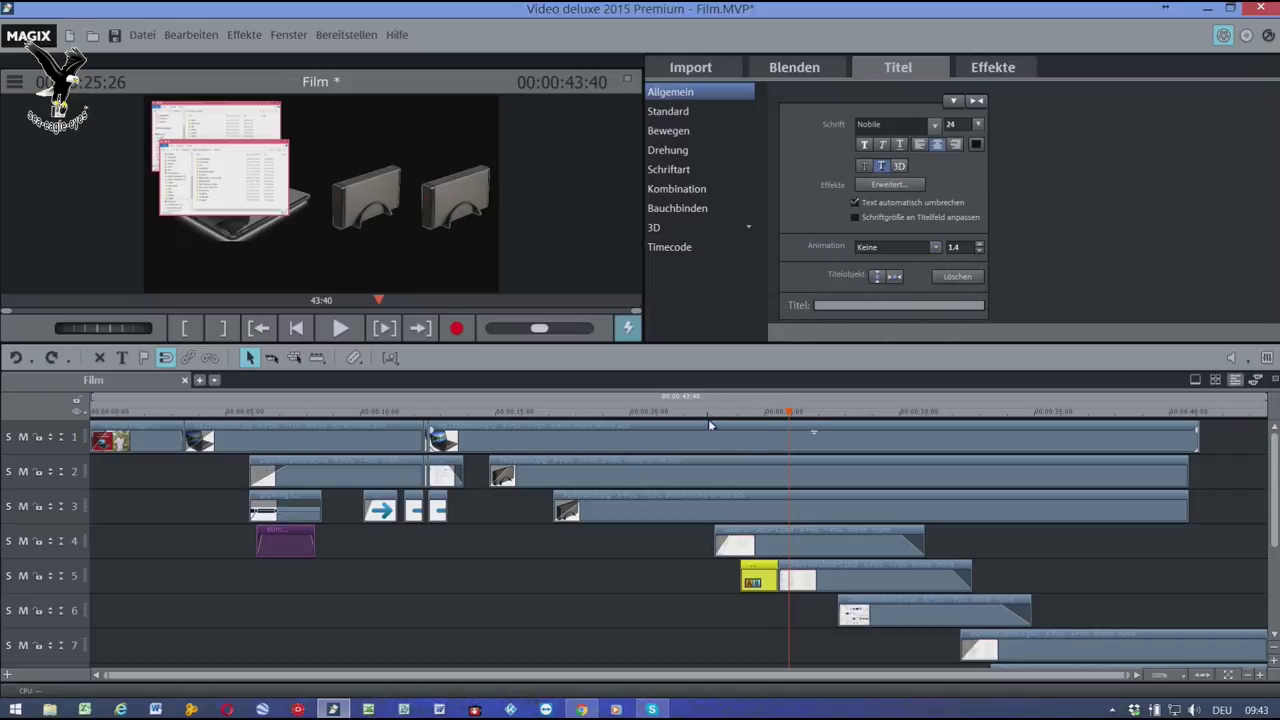
click(714, 414)
key(space)
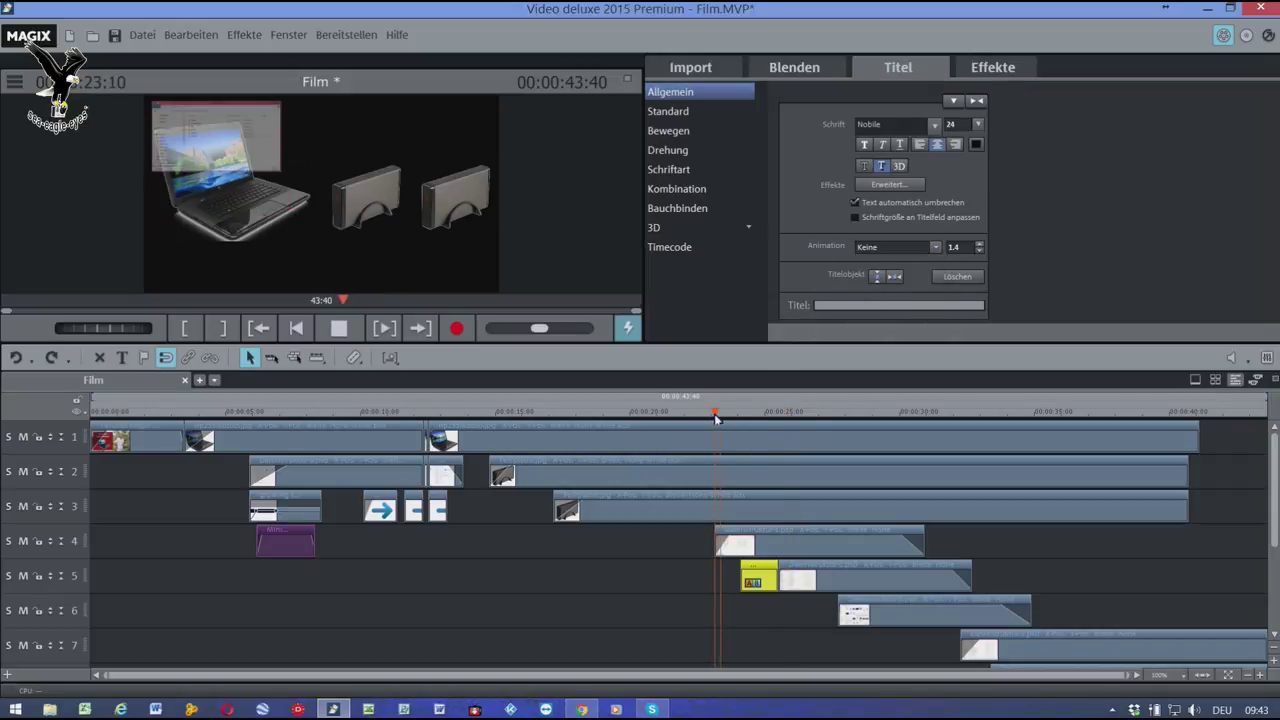
key(space)
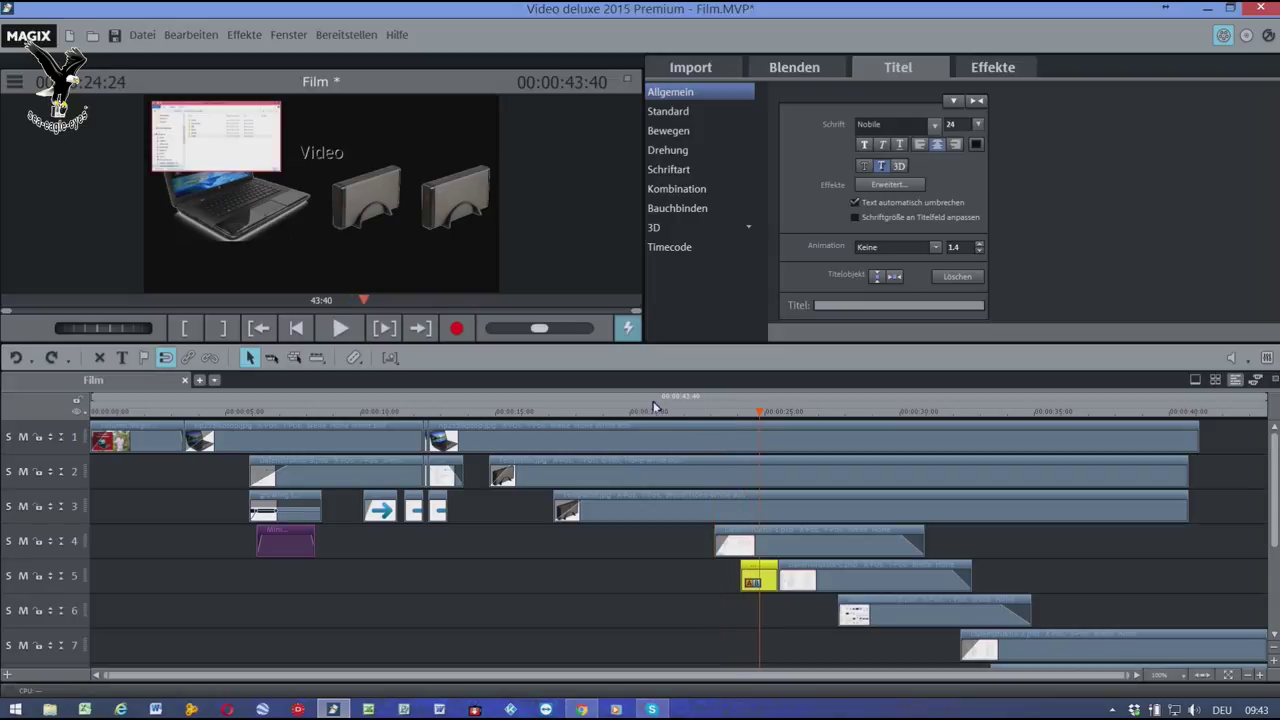
- Move the "Video" title back onto the first folder window, near its upper edge, and play back the sequence to 26:19
click(331, 157)
drag(333, 158, 246, 138)
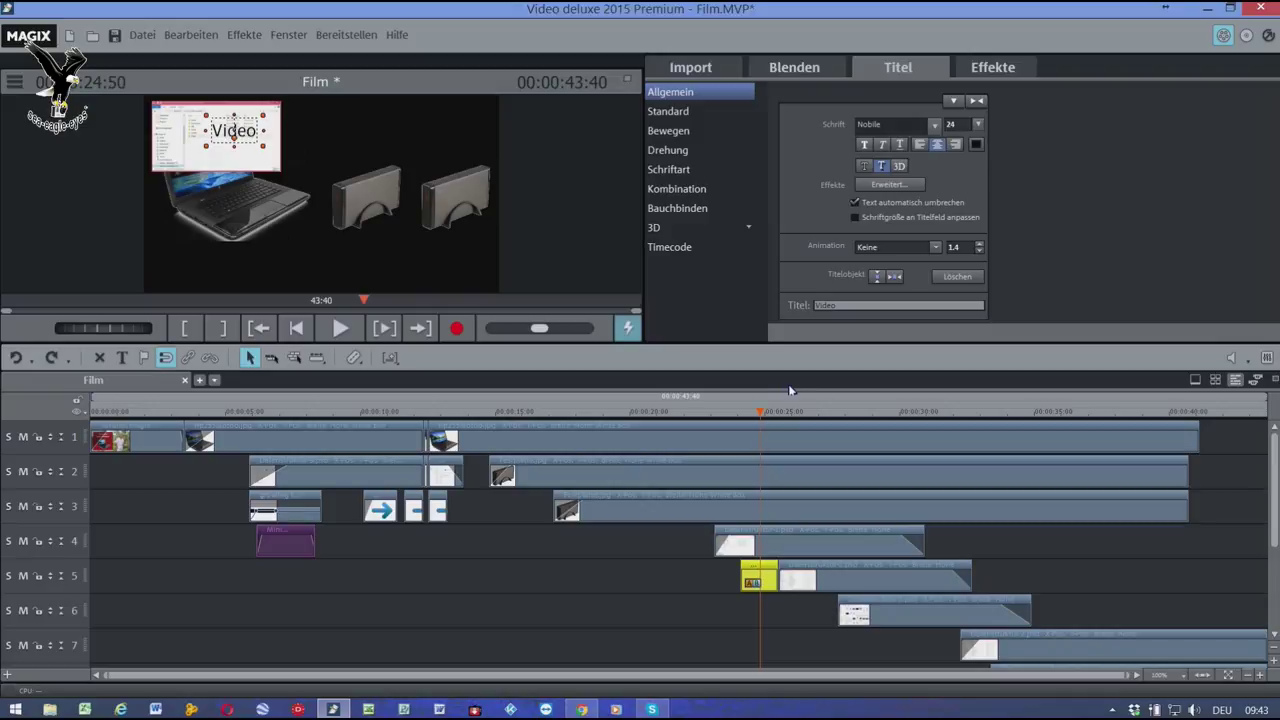
click(735, 279)
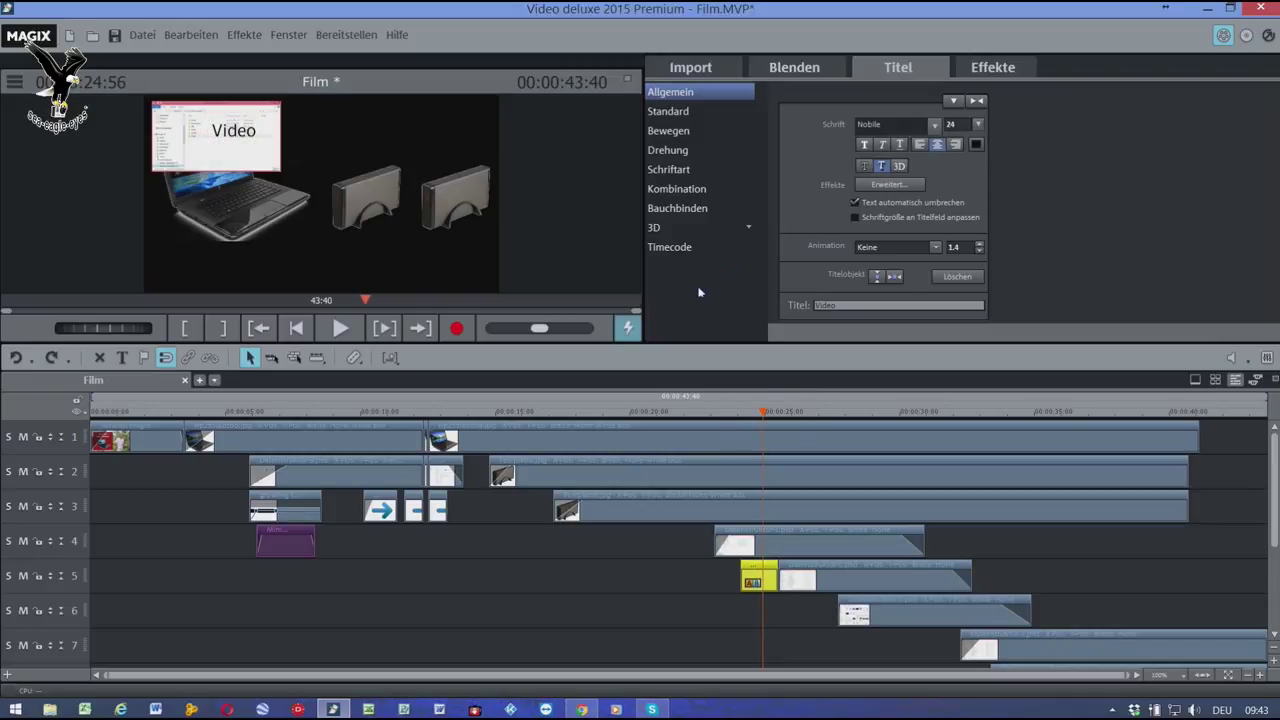
click(676, 413)
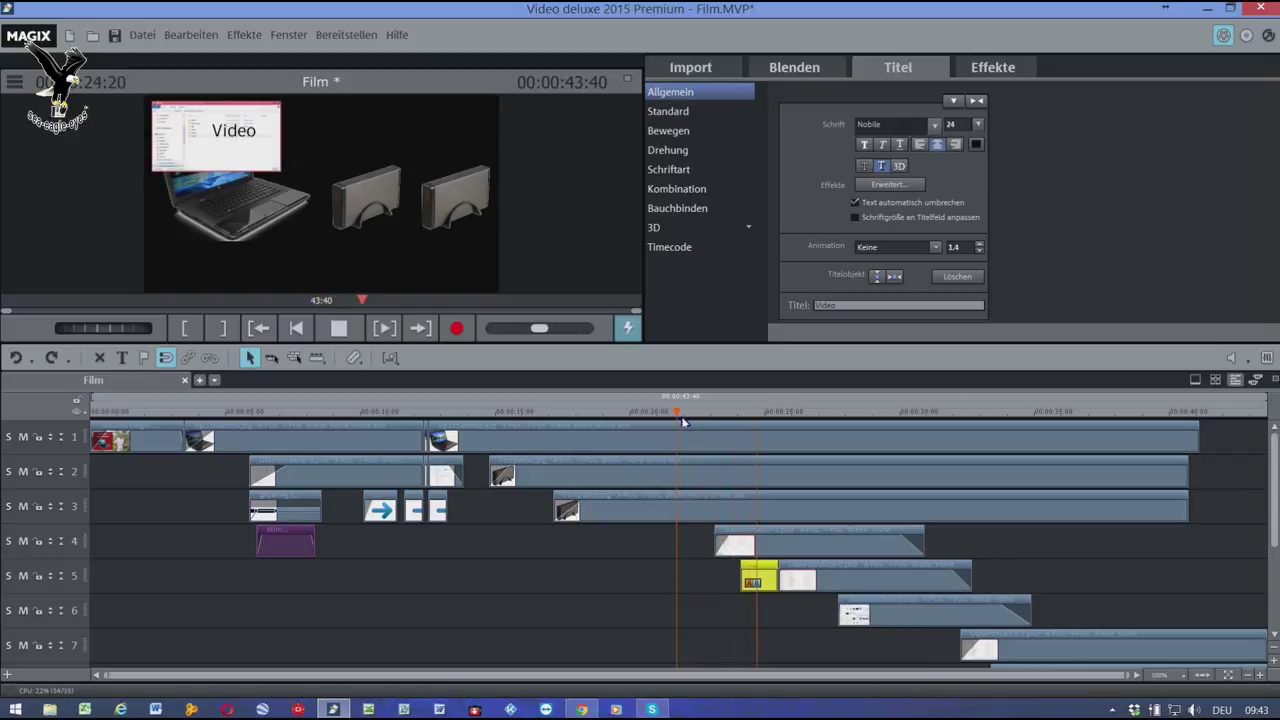
key(space)
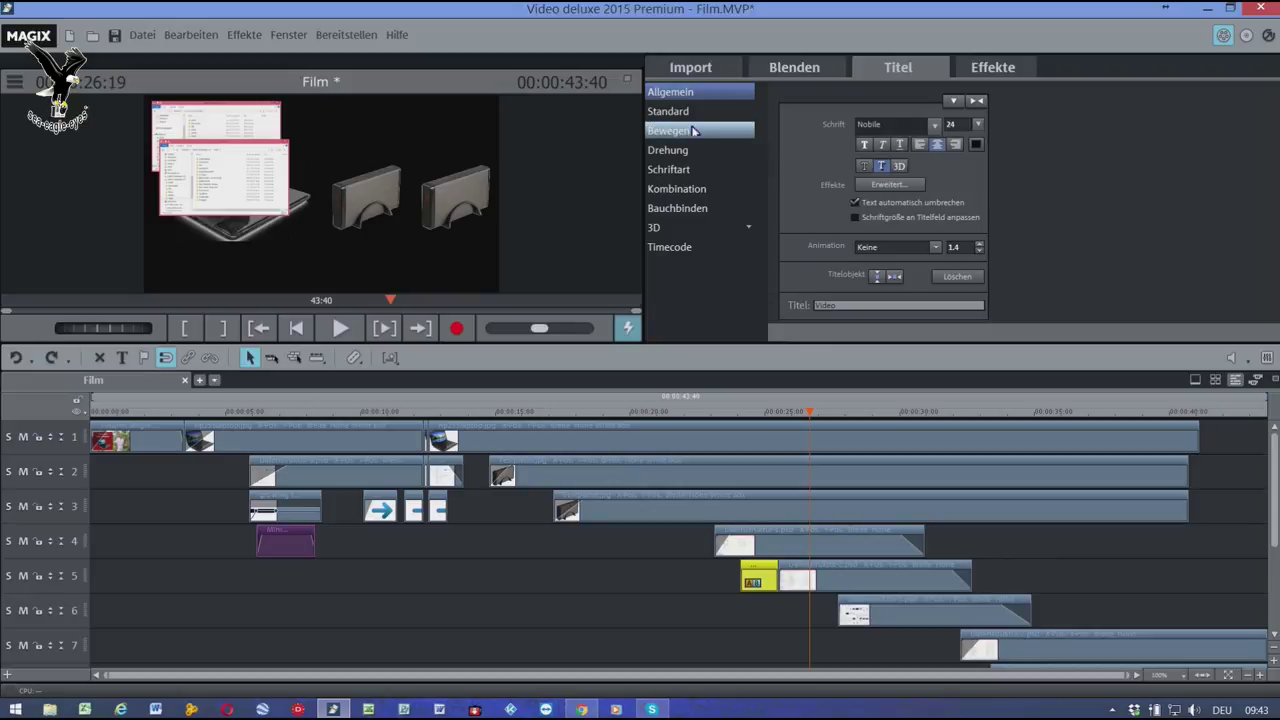
- Insert a Standard title with the text "Projektordner" on track 7, starting level with the second folder window clip
click(690, 112)
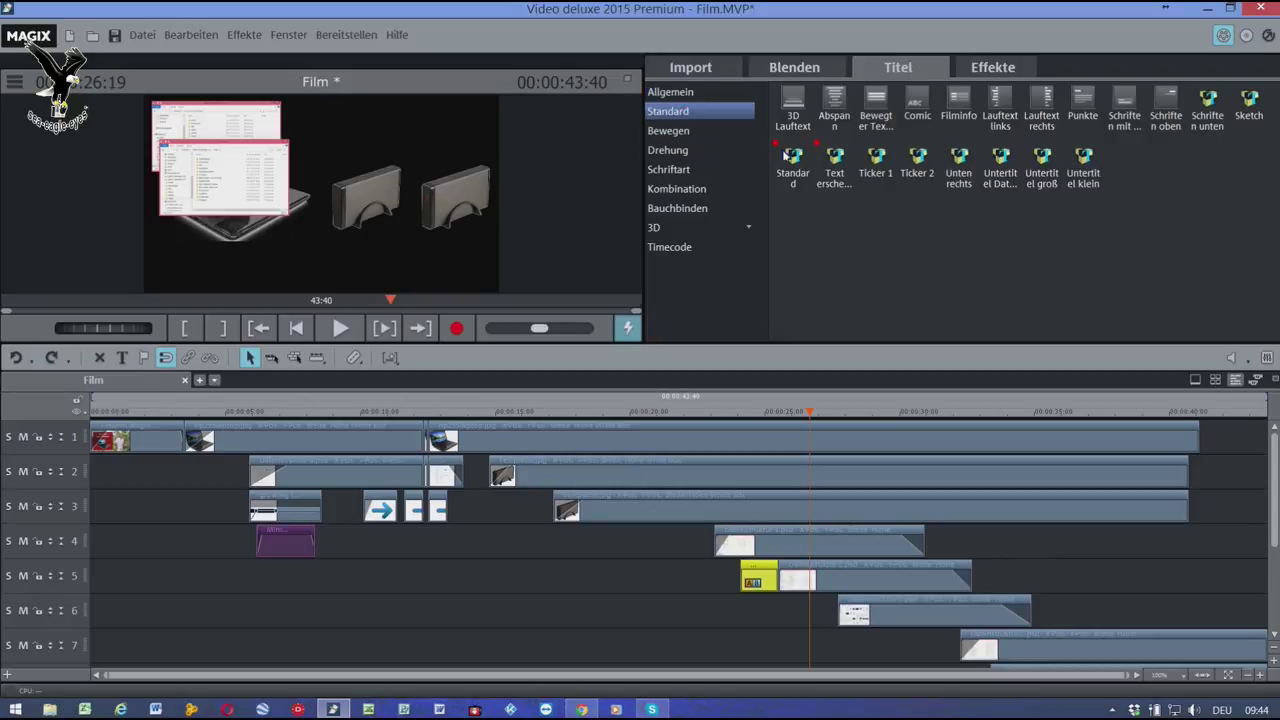
drag(793, 282, 835, 655)
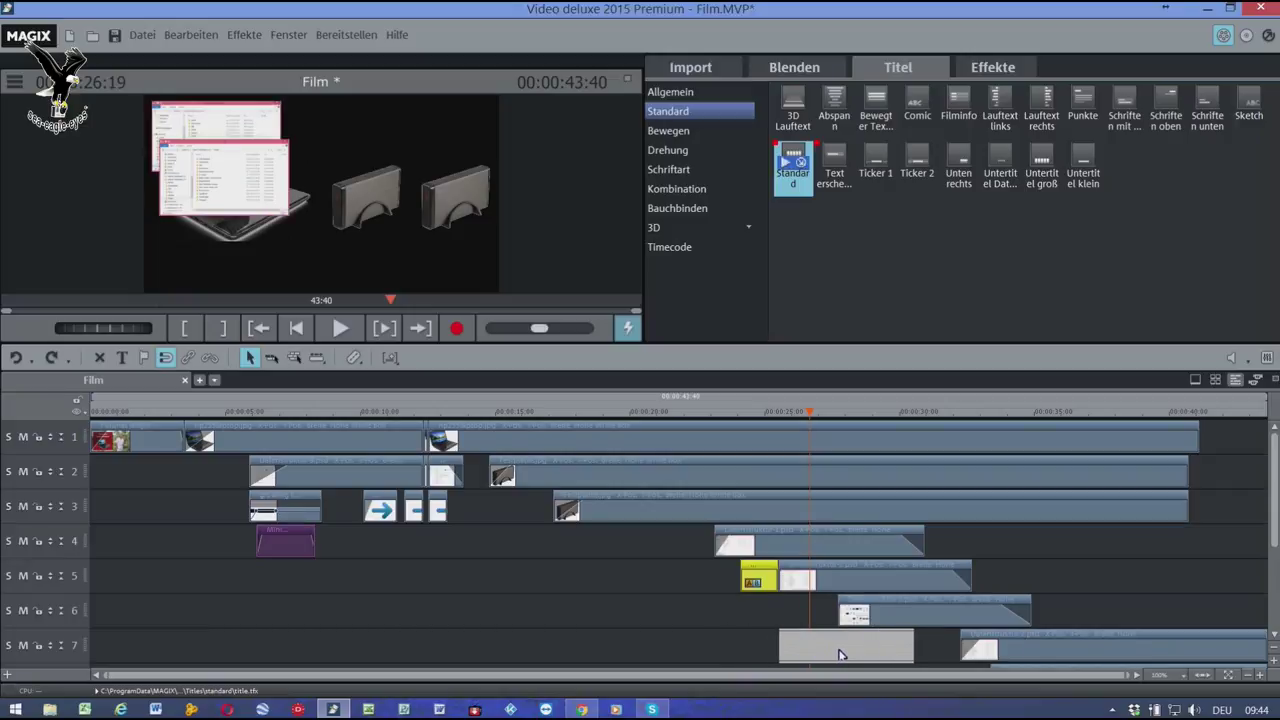
drag(840, 654, 840, 650)
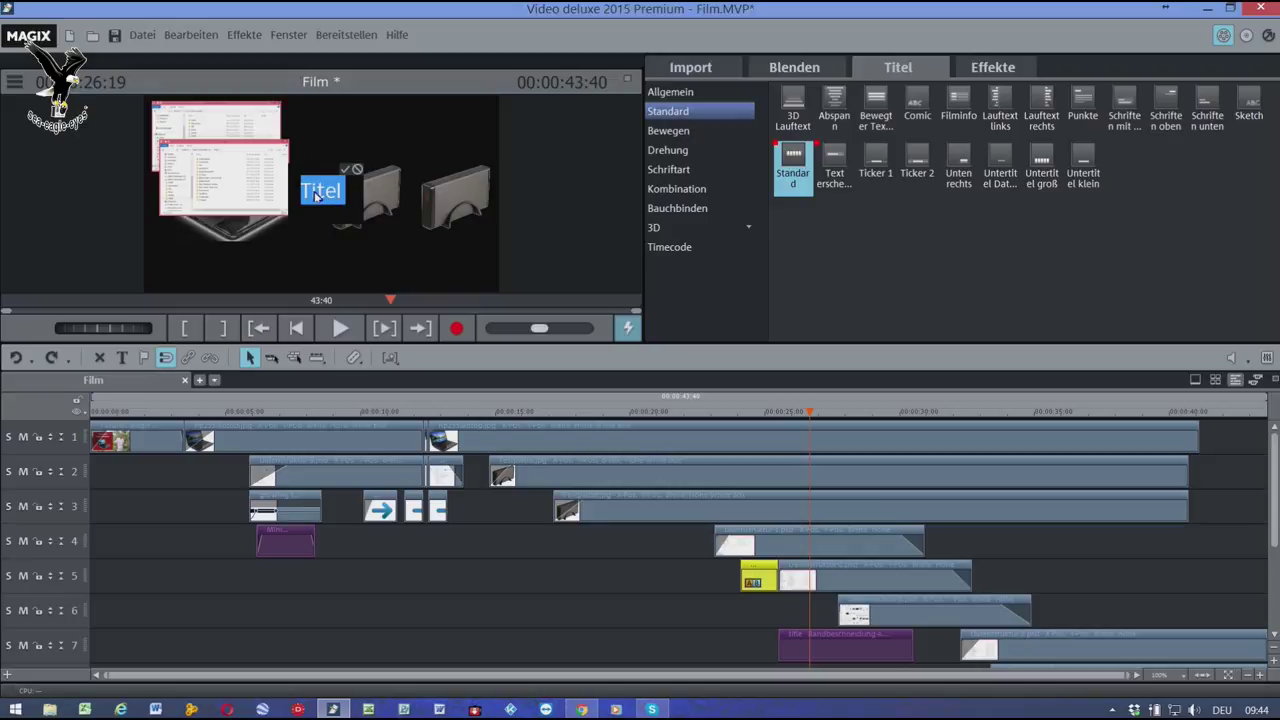
text(A)
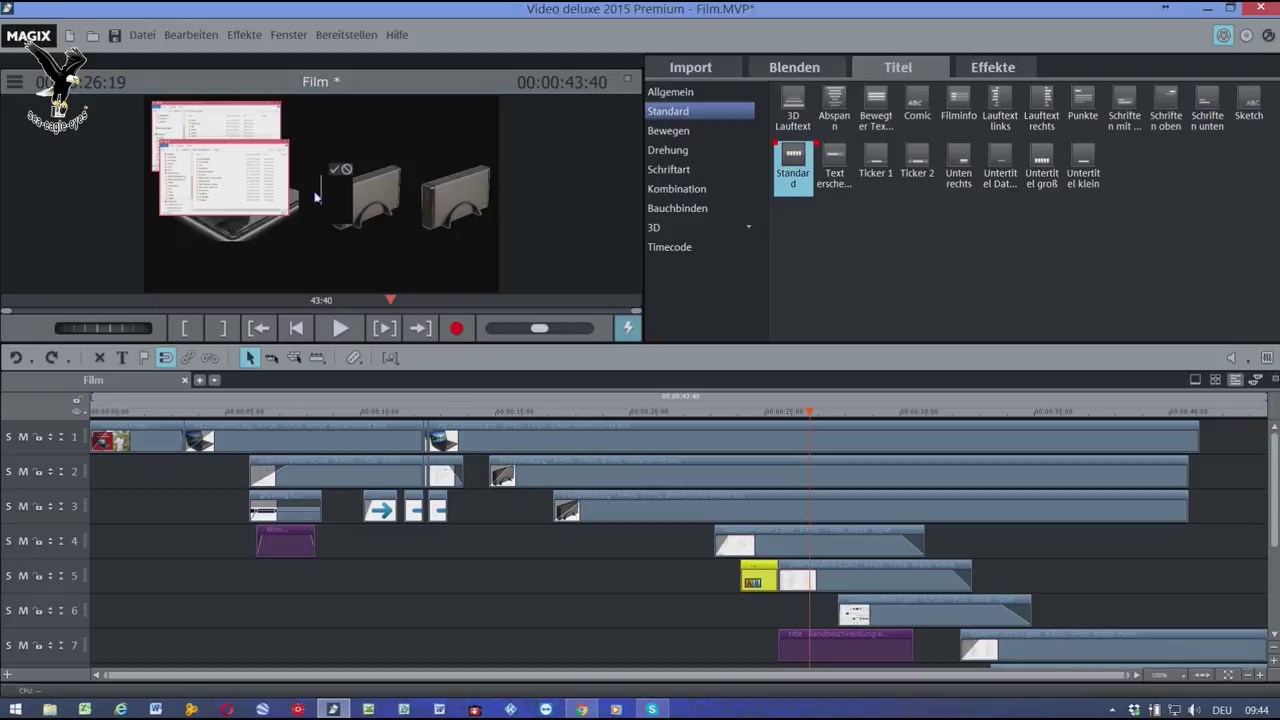
text(Projekt)
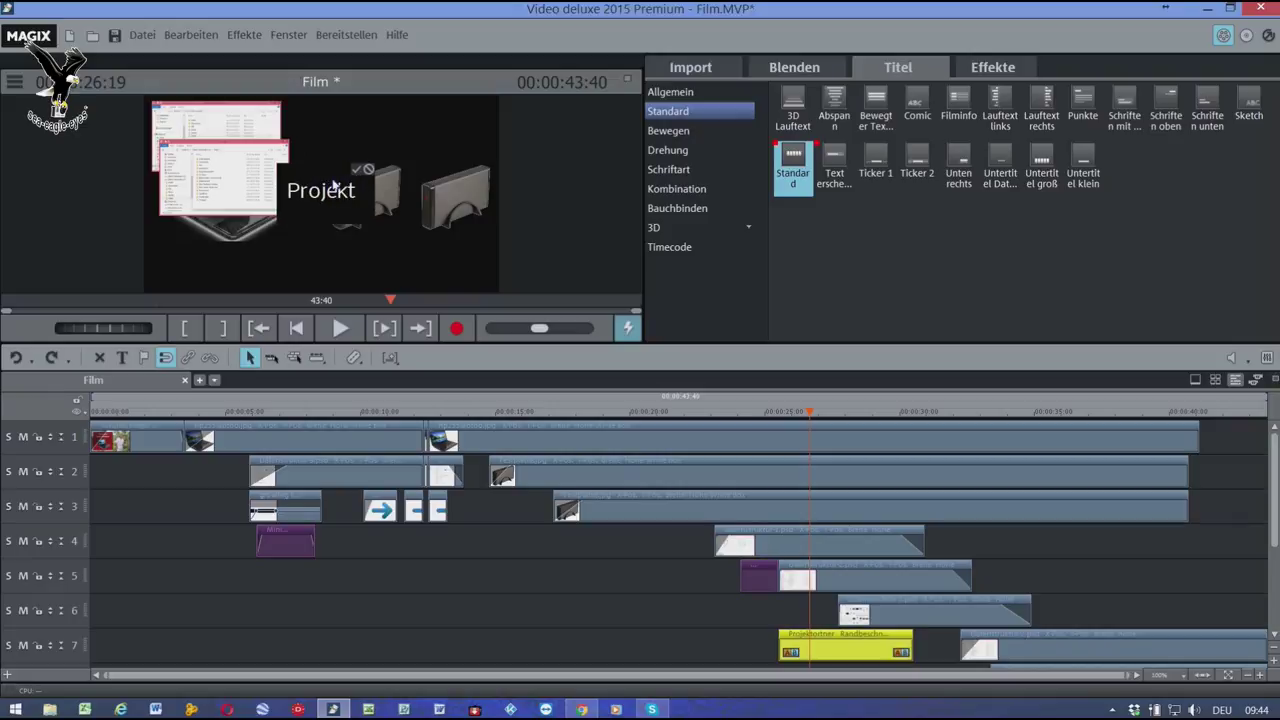
text(orner)
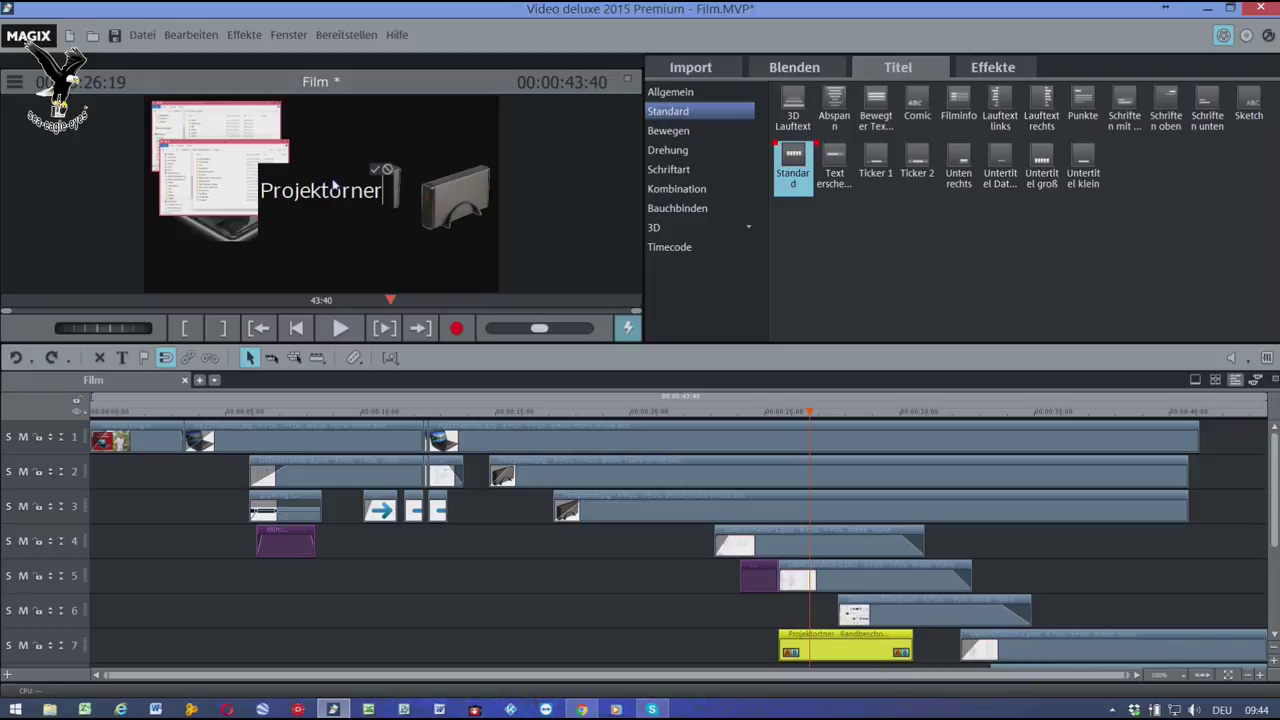
key(BackSpace)
key(BackSpace)
key(BackSpace)
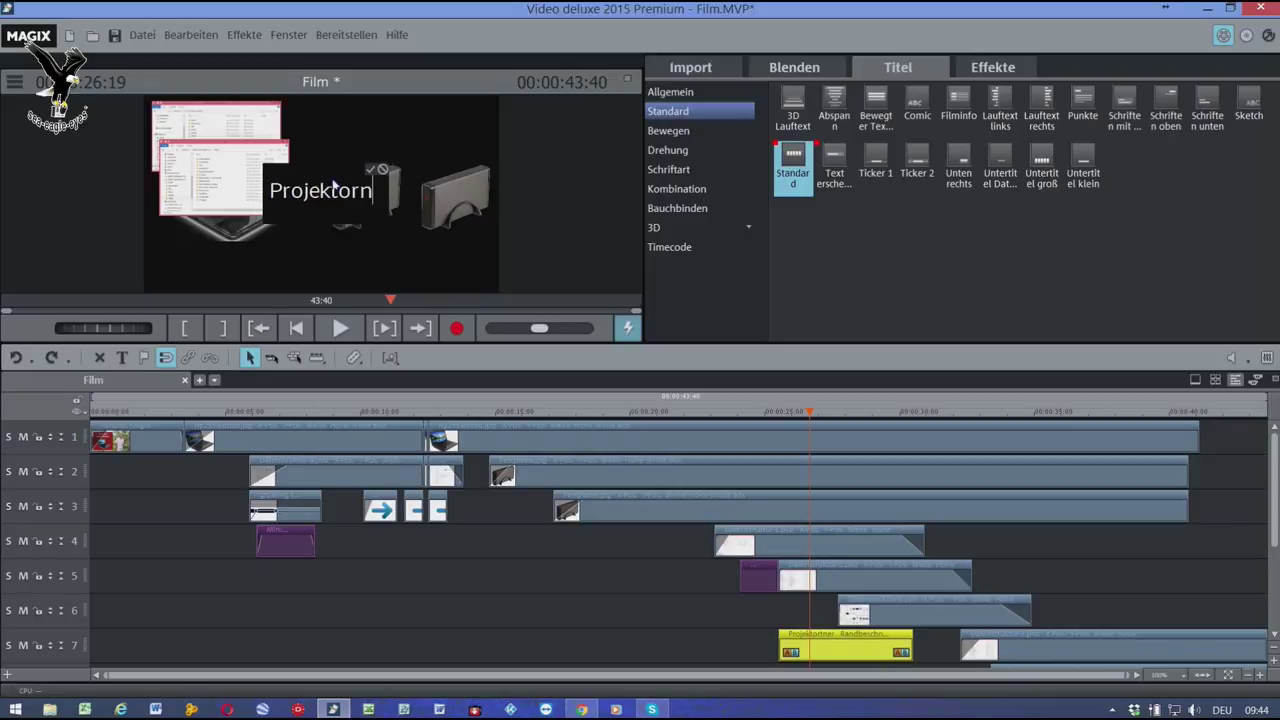
text(dner)
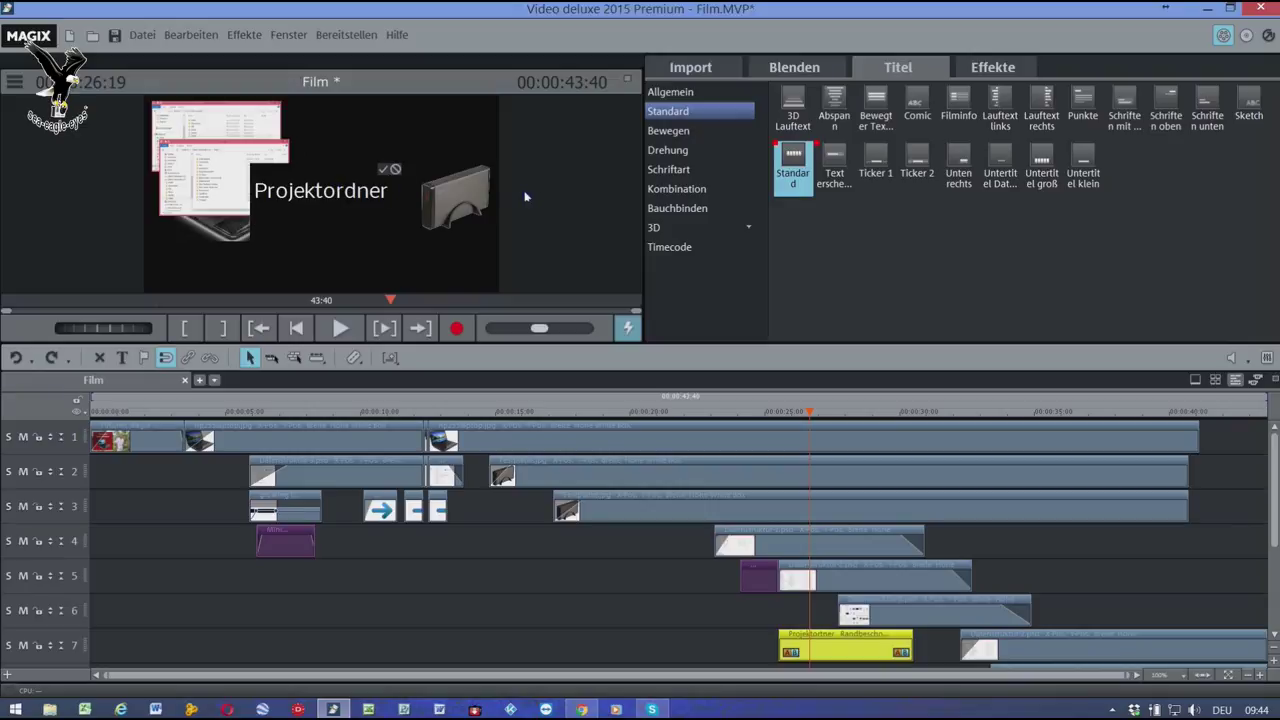
click(698, 289)
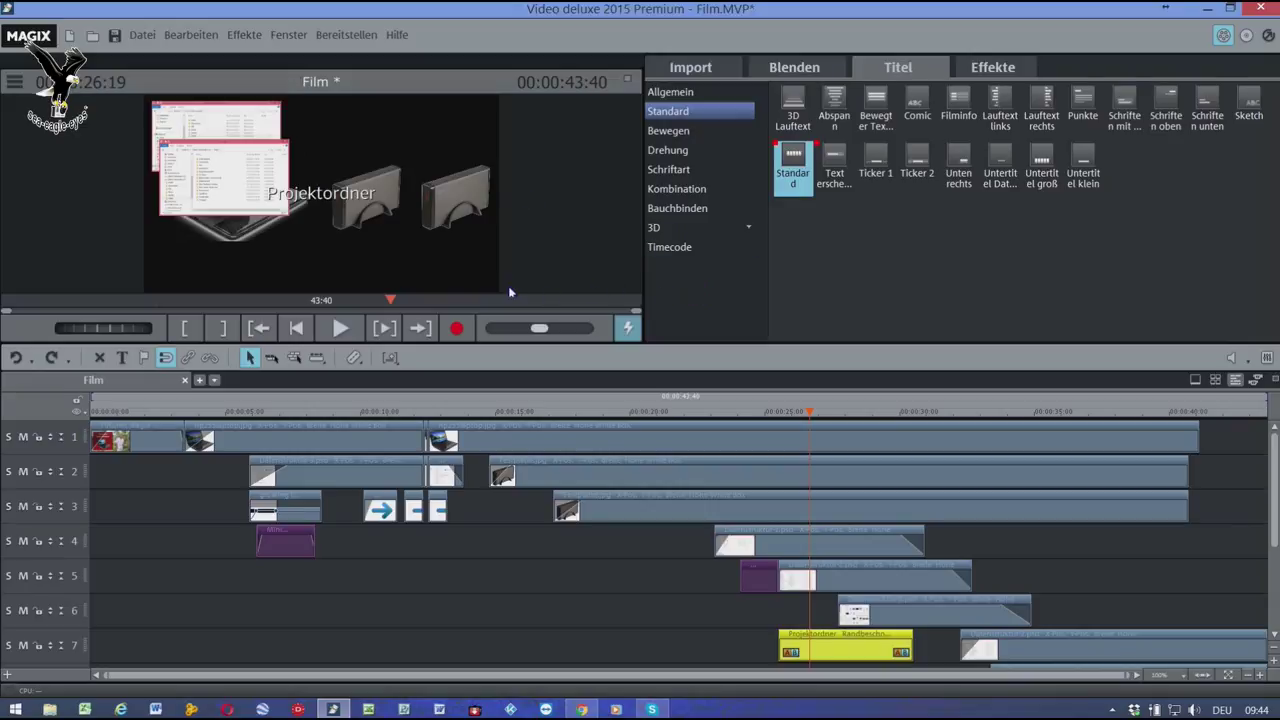
- Move the "Projektordner" title onto the front folder window and change its text colour to black
click(313, 203)
drag(313, 203, 220, 180)
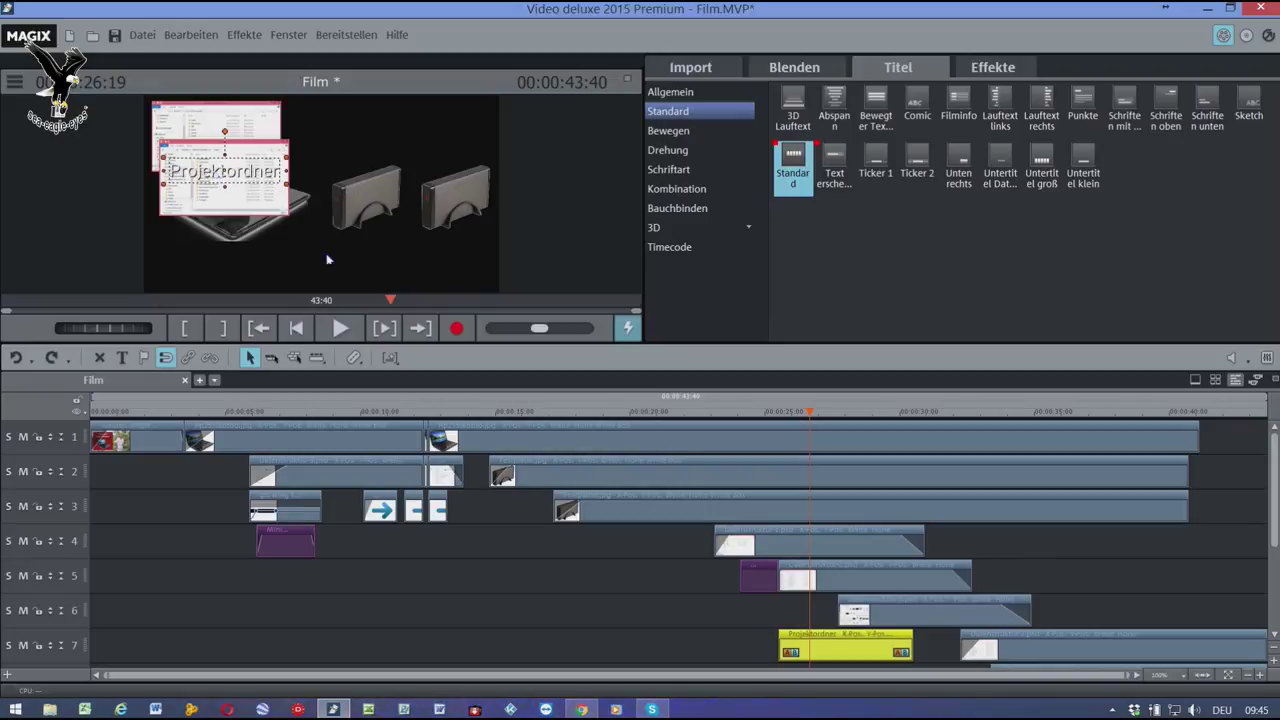
click(704, 95)
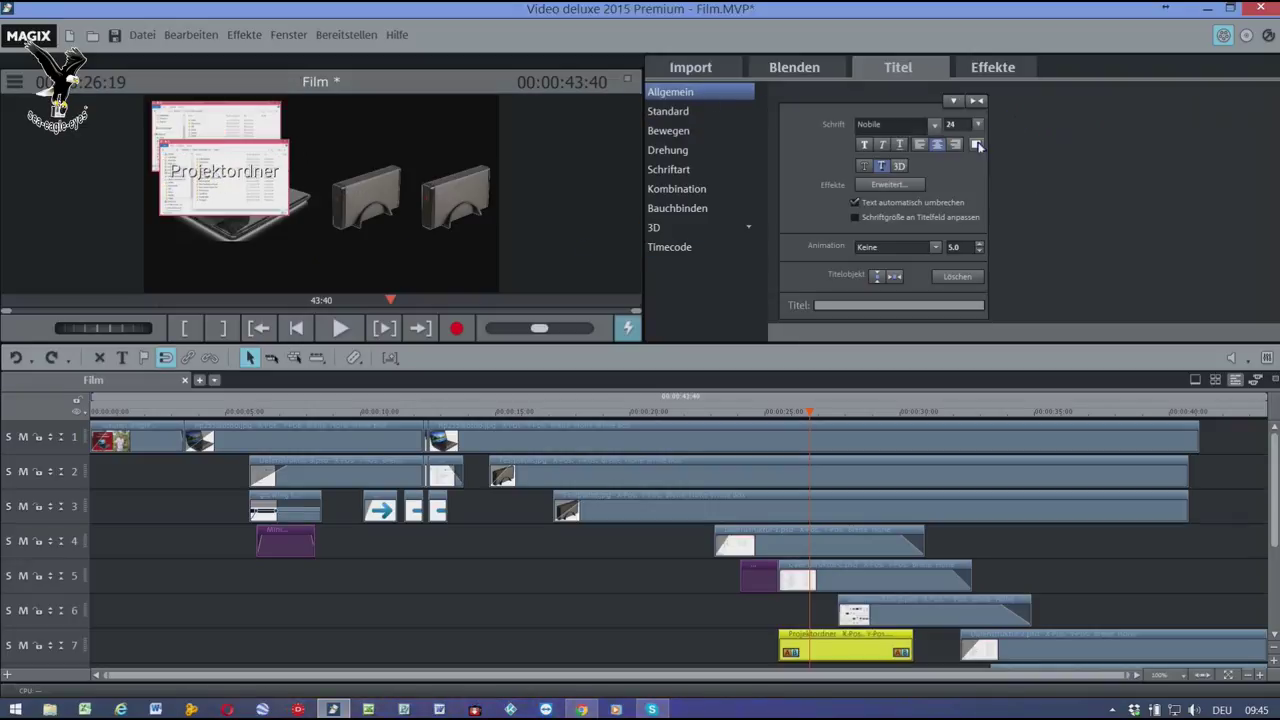
click(977, 145)
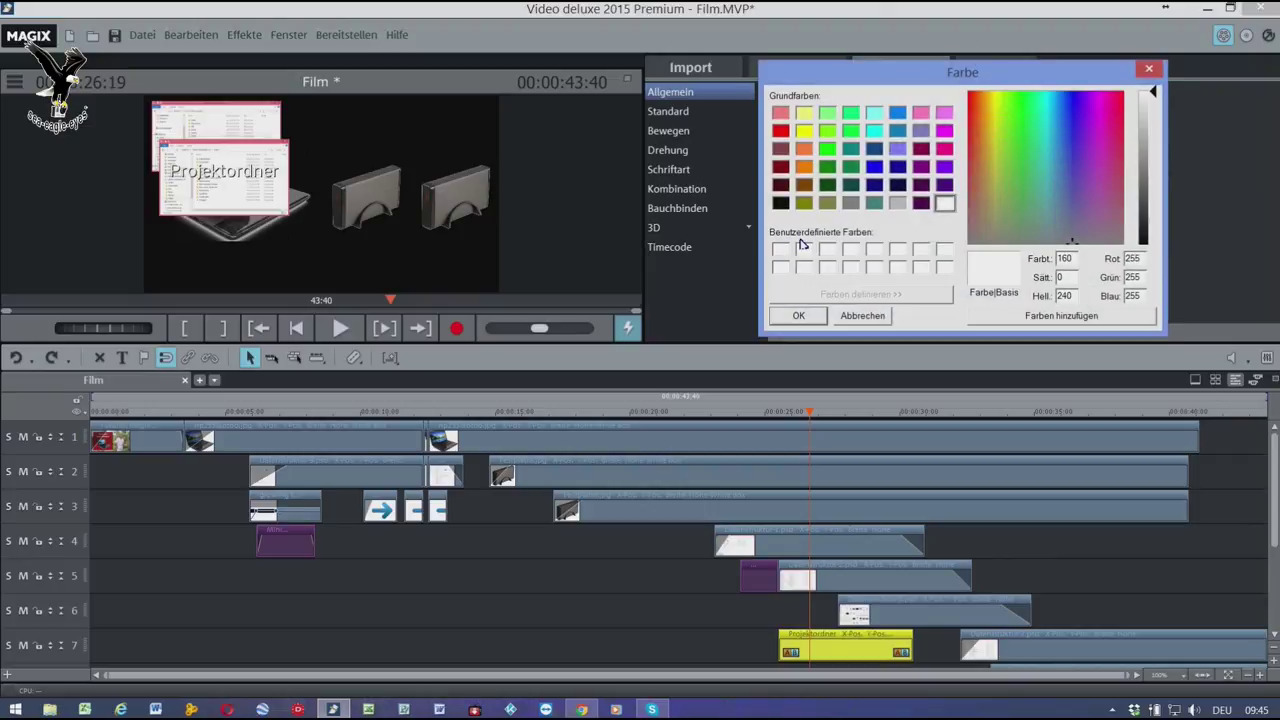
click(781, 204)
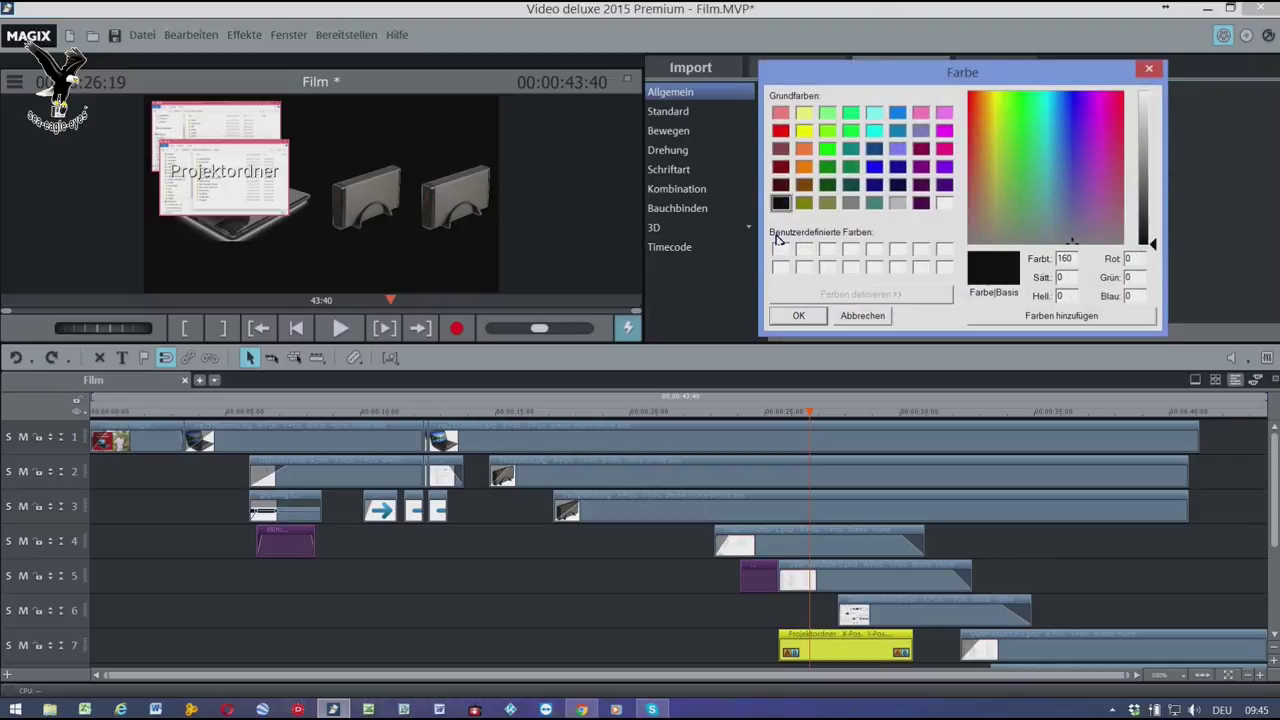
click(790, 317)
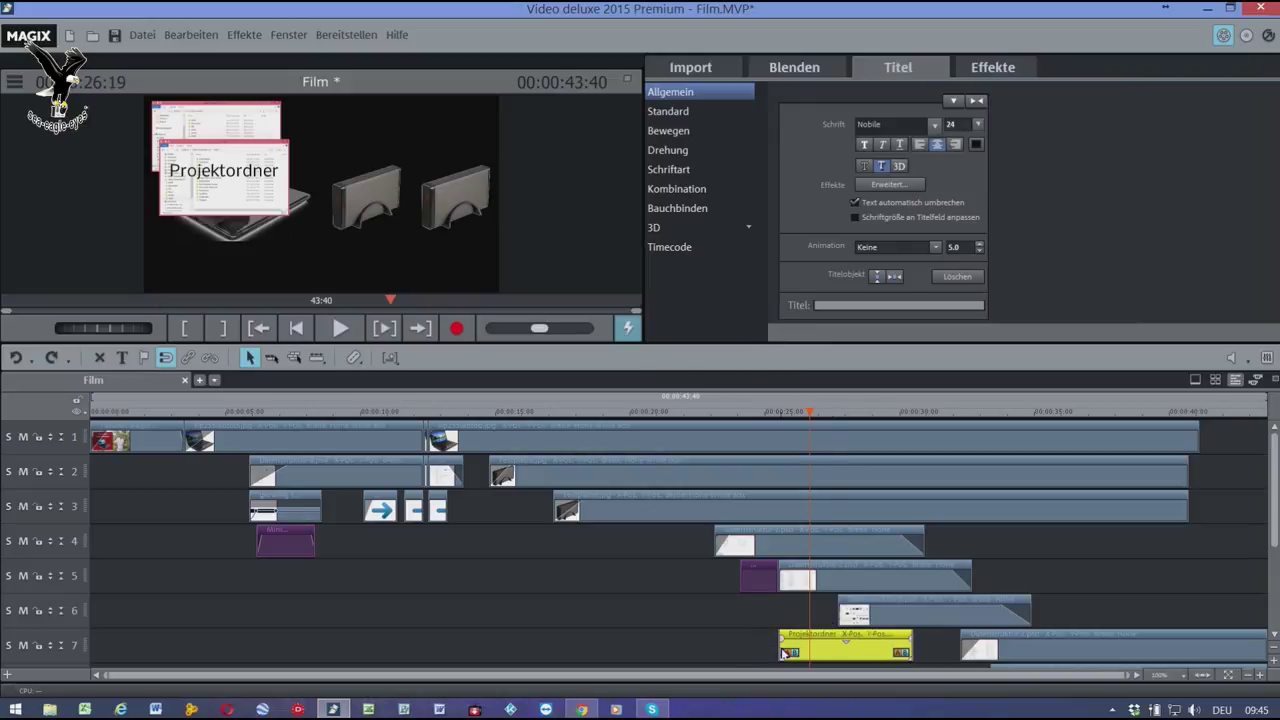
- Trim the start of the "Projektordner" title so it lasts 4.4 seconds, and select the Datenstruktur-2.psd clip on track 5
mouse_move(784, 652)
mouse_down()
mouse_move(809, 651)
mouse_move(795, 651)
mouse_up()
click(817, 580)
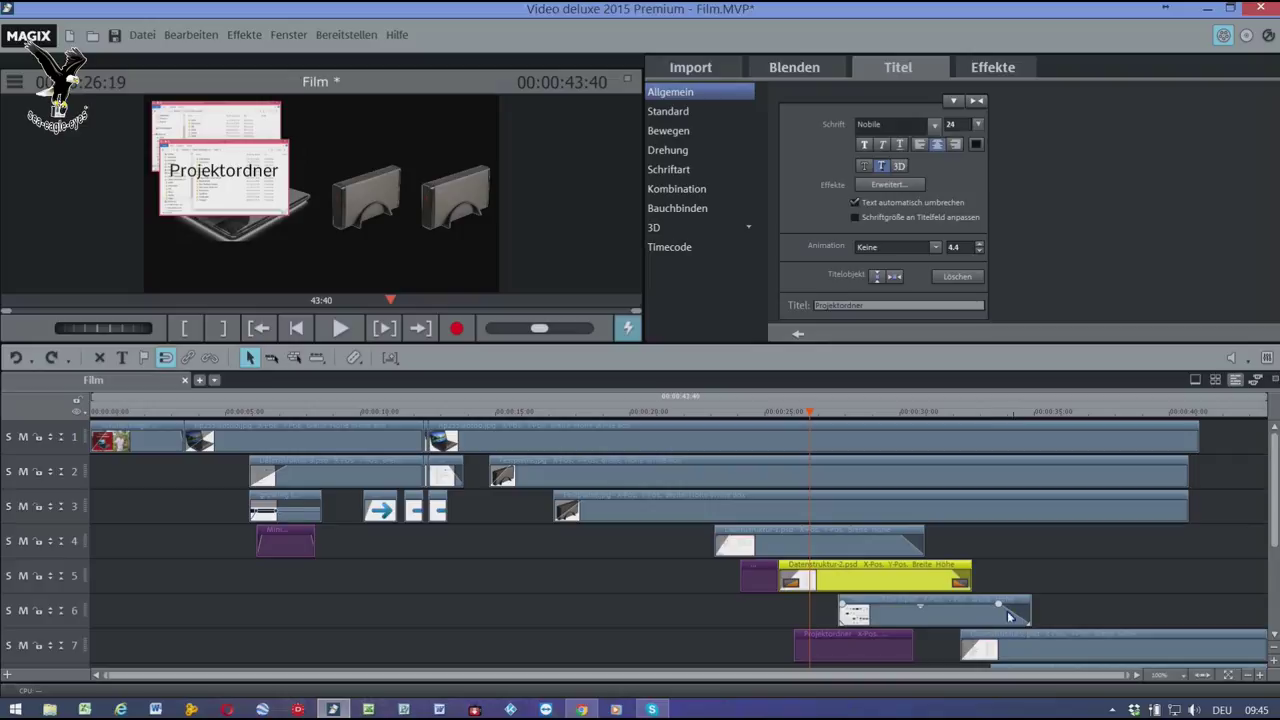
- Shift the Datenstruktur-2.psd and Datenstruktur-3.psd clips later, then extend the "Video" title to 2.9 seconds, up to the start of Datenstruktur-2.psd
drag(1045, 557, 975, 585)
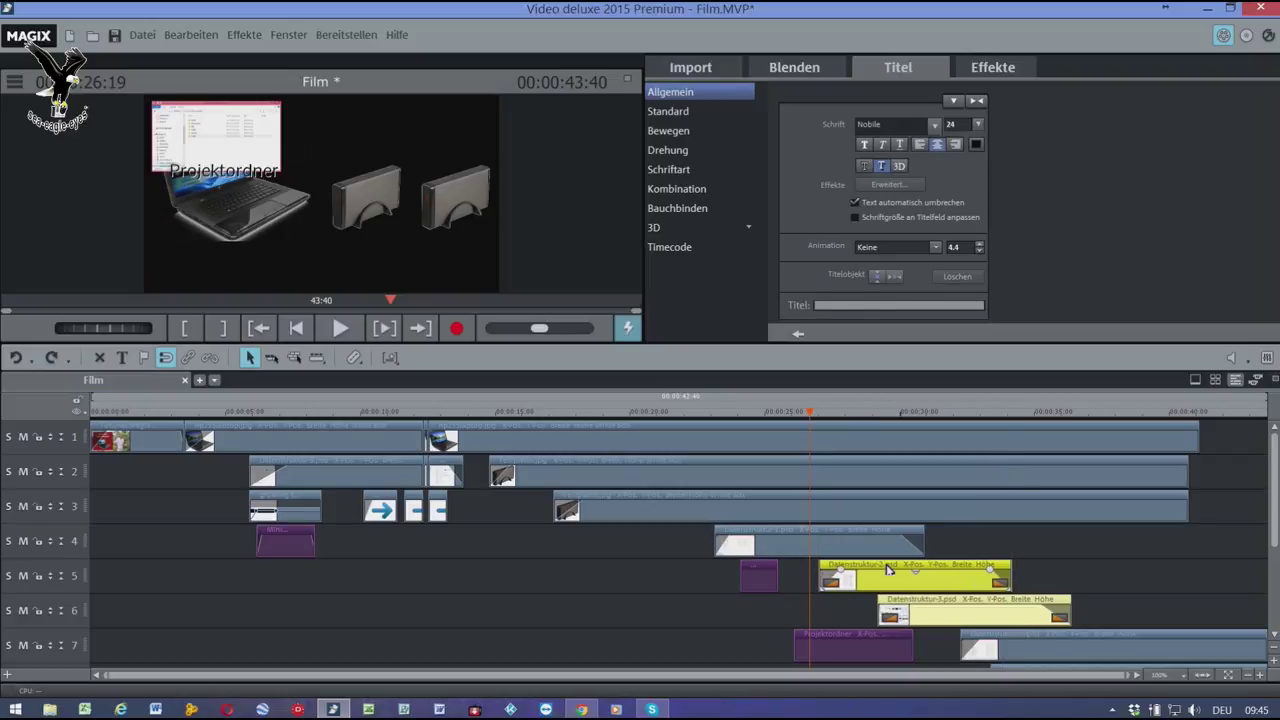
click(780, 585)
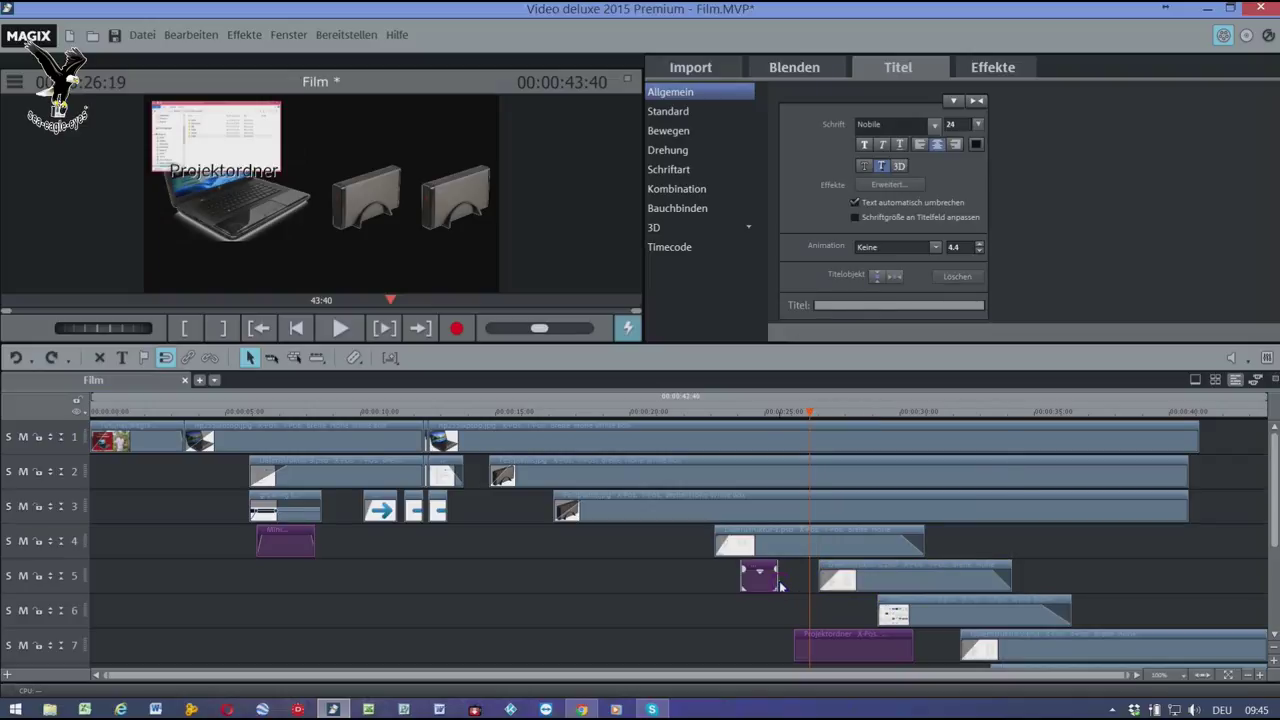
drag(778, 583, 816, 583)
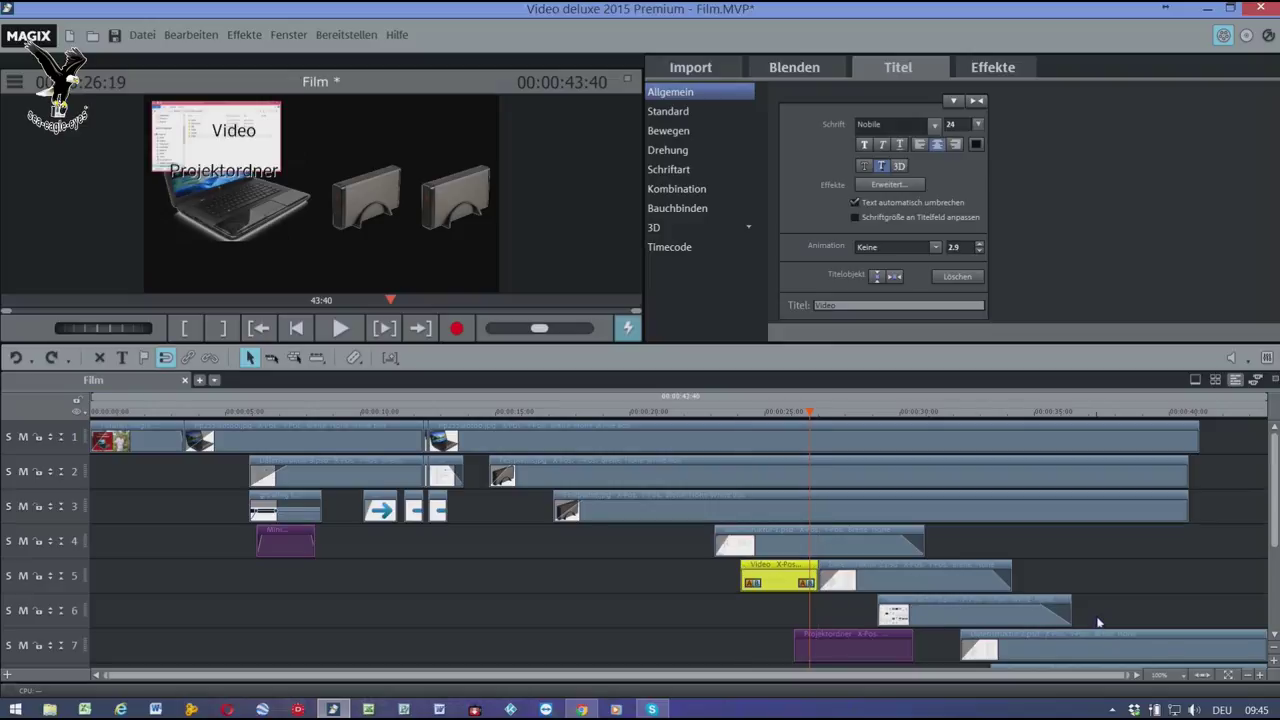
- Shift Datenstruktur-3.psd and the clips below it later, and fit the "Projektordner" title directly before it on track 6, lasting 3.5 seconds
mouse_move(1100, 620)
mouse_down()
mouse_move(1041, 657)
mouse_move(1035, 647)
mouse_move(1056, 620)
mouse_move(1100, 622)
mouse_up()
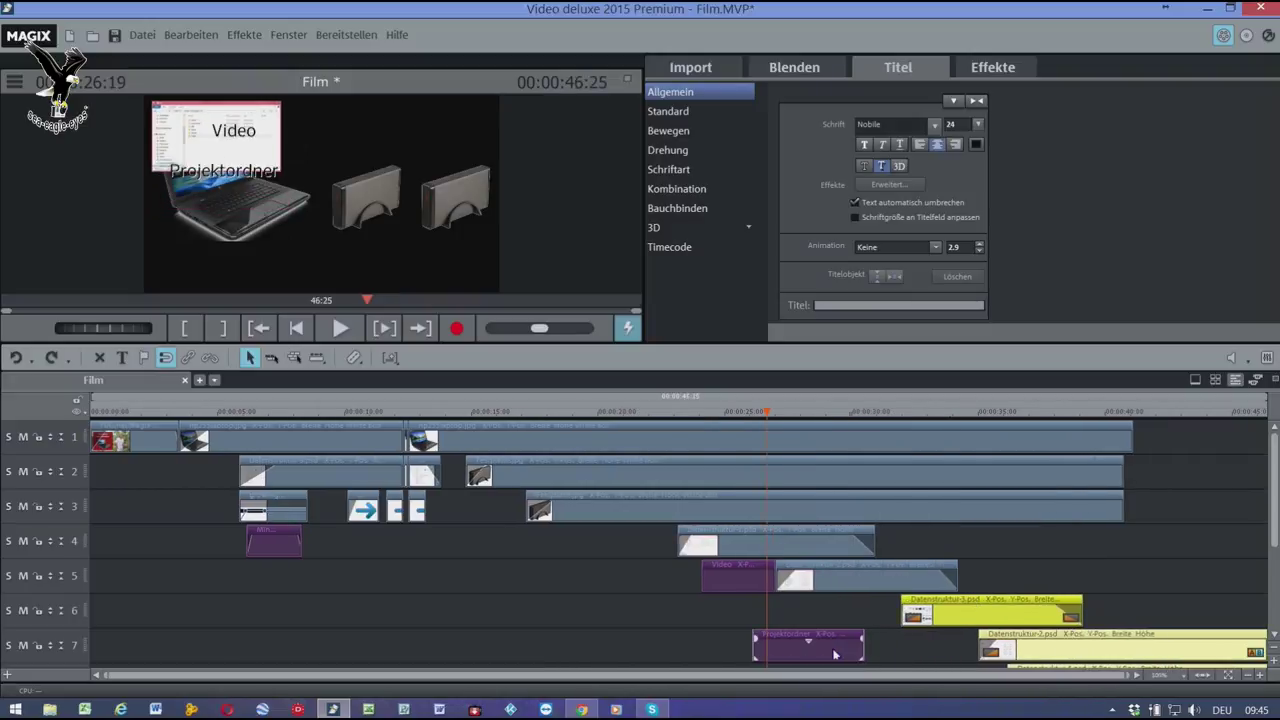
drag(757, 657, 853, 623)
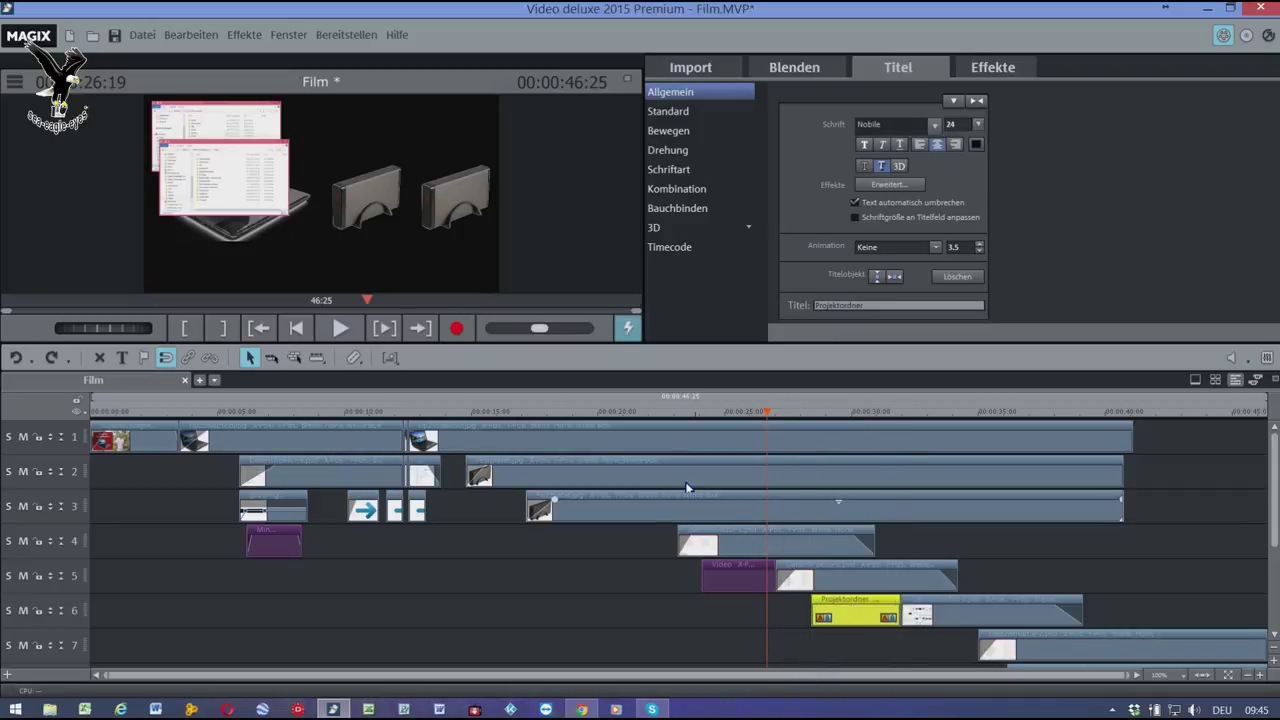
- Play back the sequence from 21:12 to 32:29 to check the "Video" and "Projektordner" titles
click(627, 412)
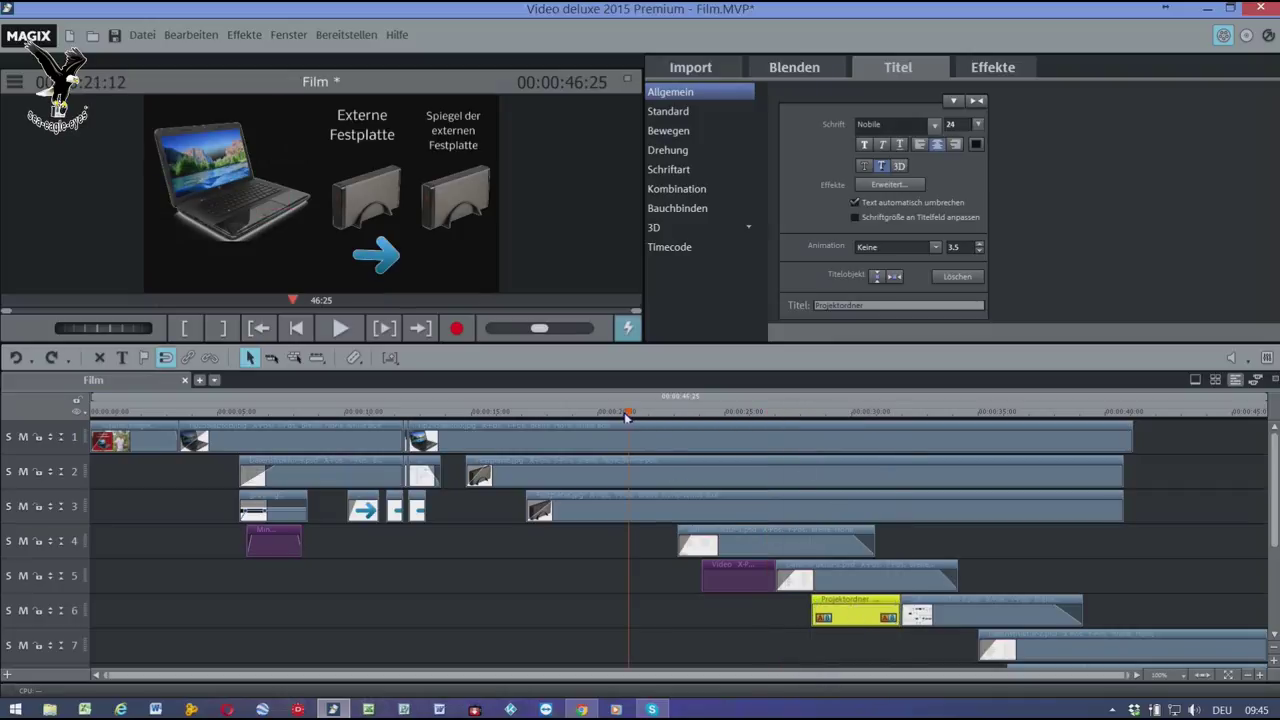
key(space)
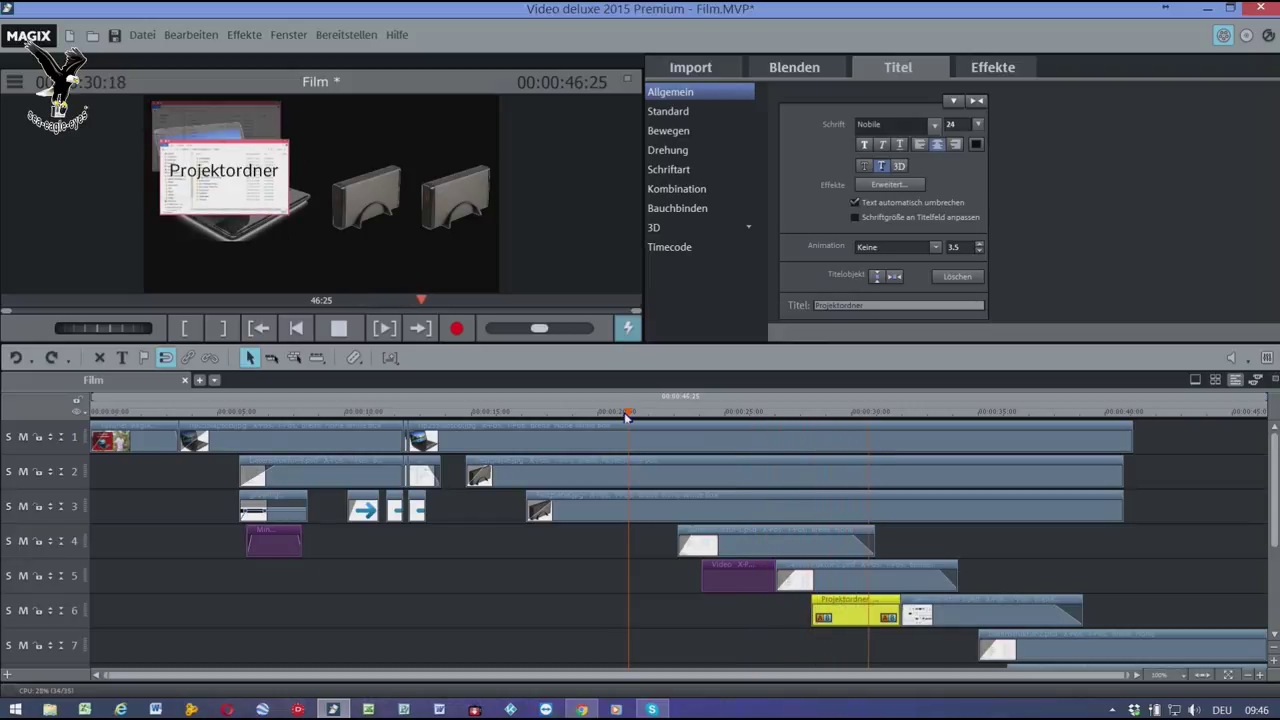
key(space)
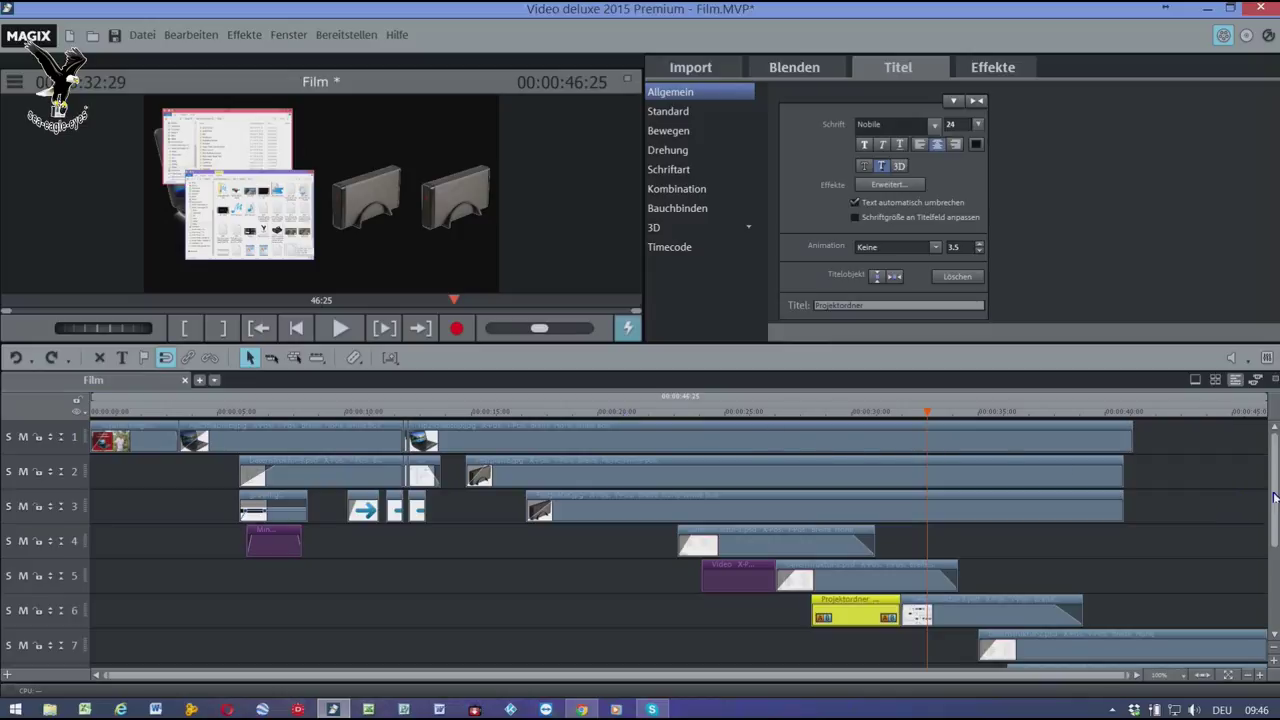
- Shift the Datenstruktur clips on tracks 7 to 9 later, so the track 7 clip starts at about 37 seconds
scroll(1276, 497, down, 2)
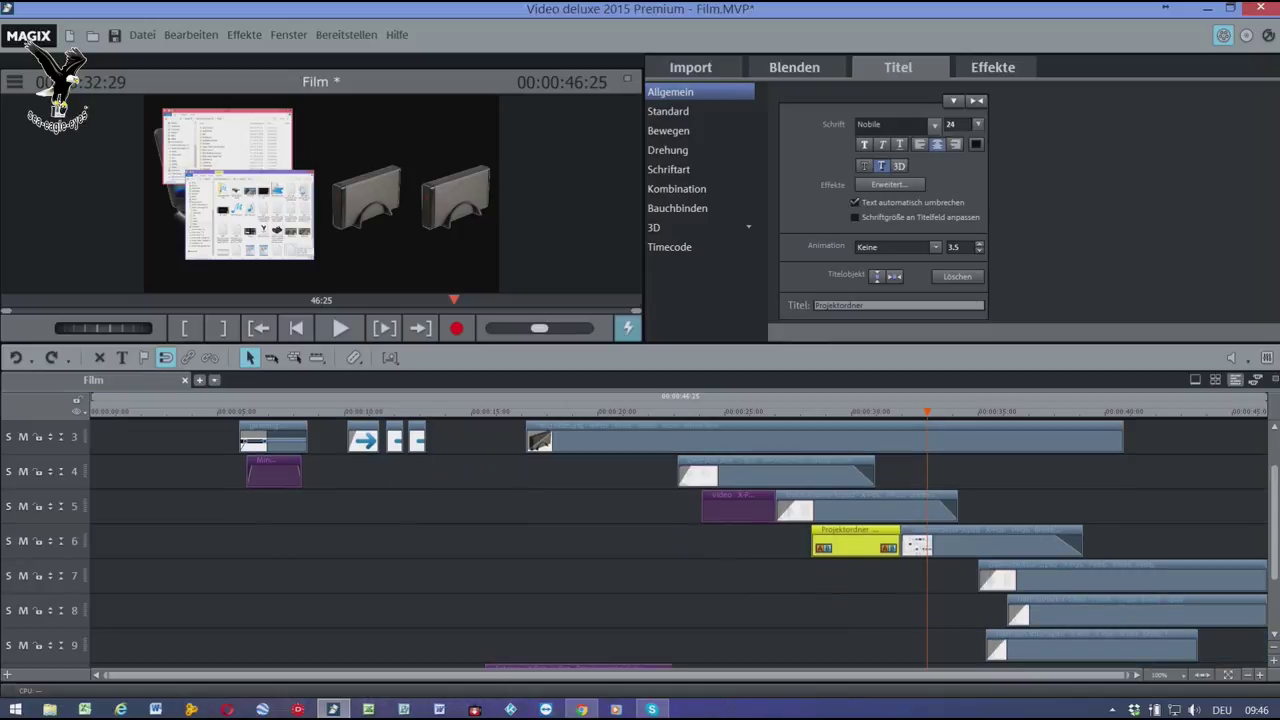
scroll(1150, 640, down, 1)
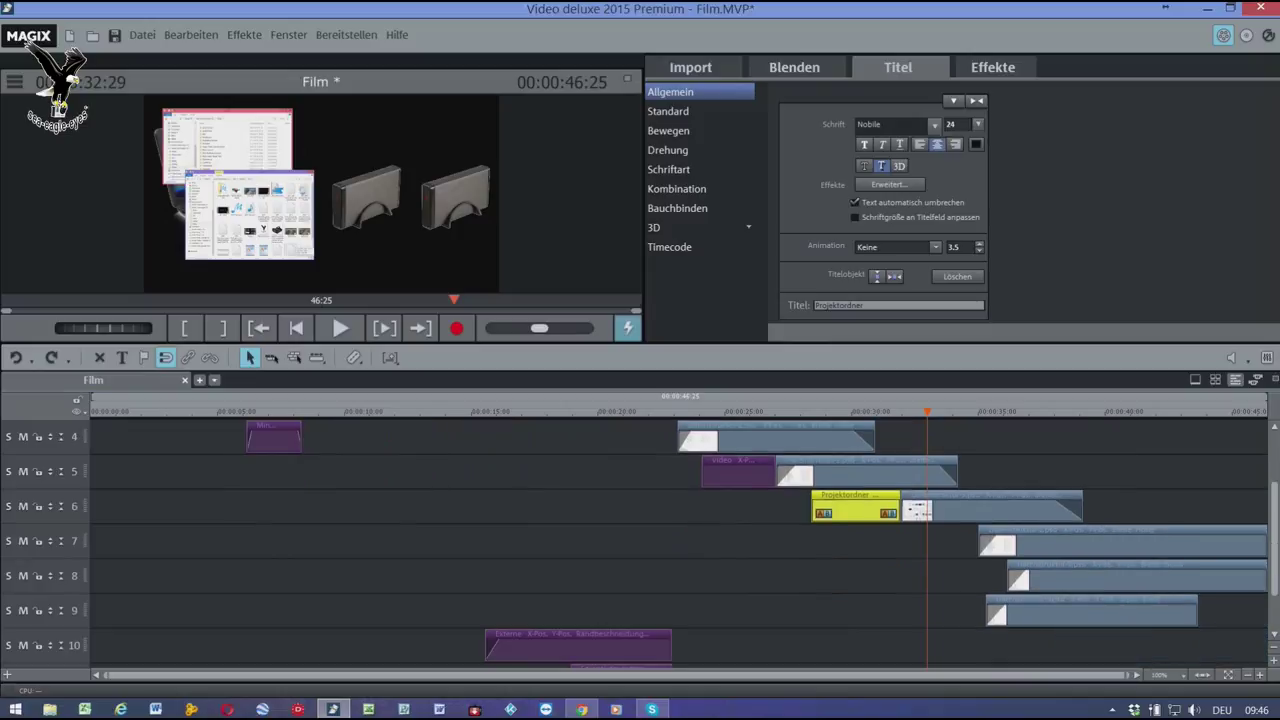
click(1147, 652)
drag(1147, 652, 1203, 594)
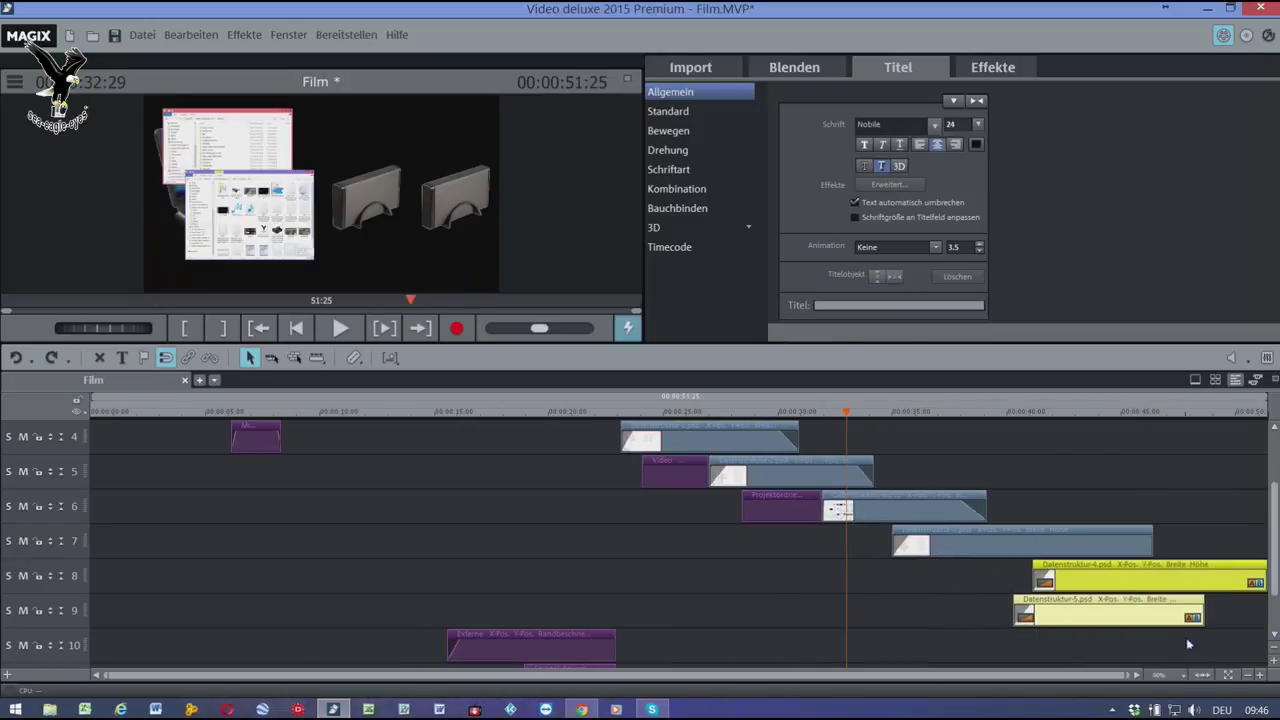
drag(1084, 650, 1061, 556)
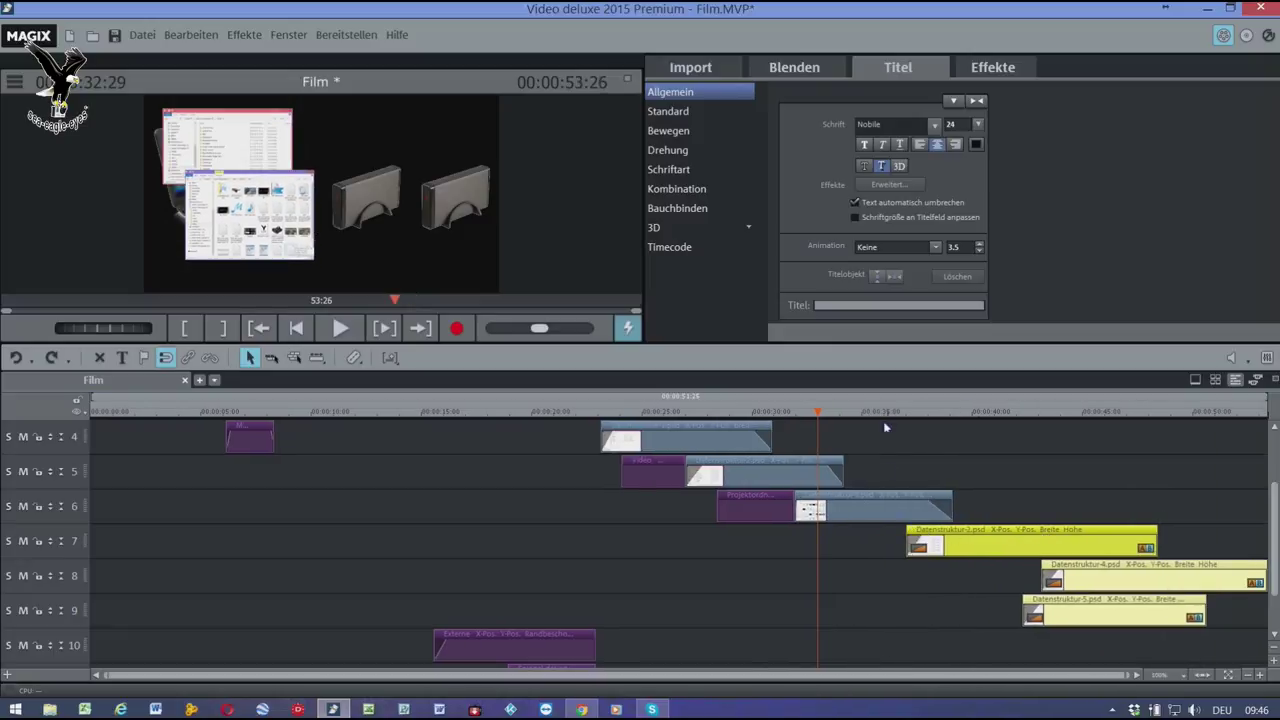
- Insert a Standard title with the text "Vorlagen" on track 7, running from 32:42 to the start of the next clip
click(669, 113)
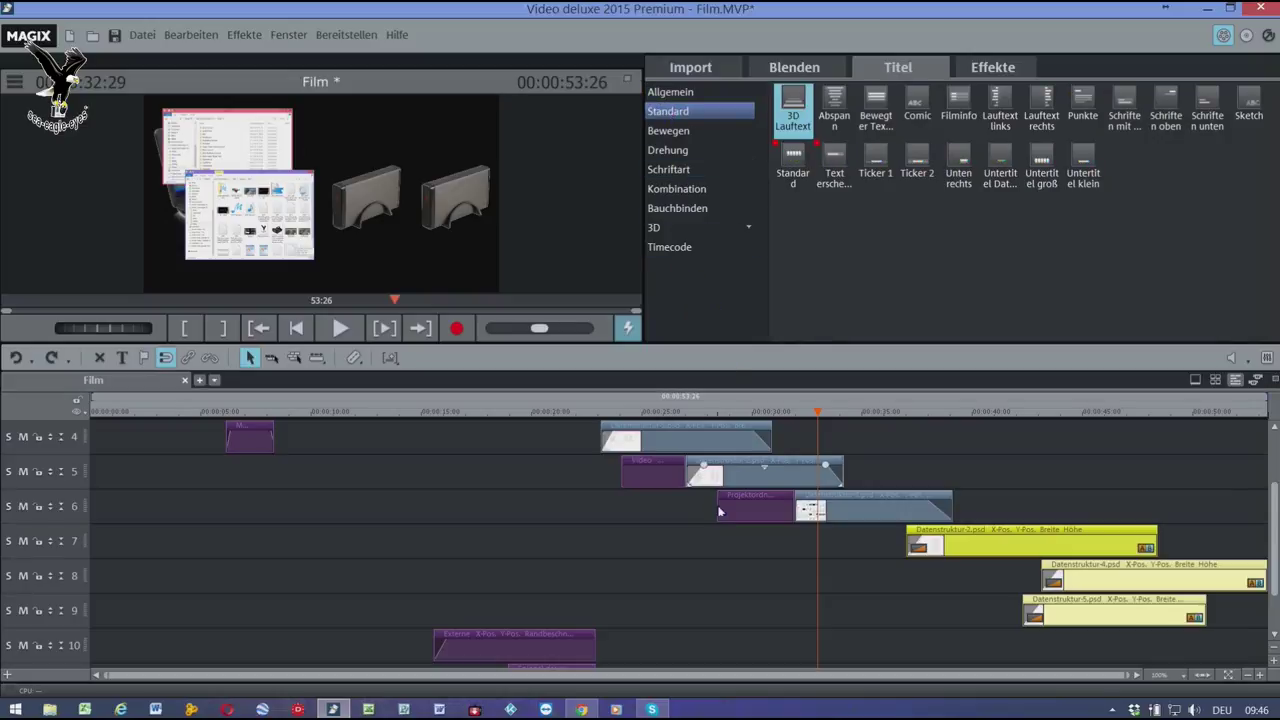
drag(730, 413, 811, 443)
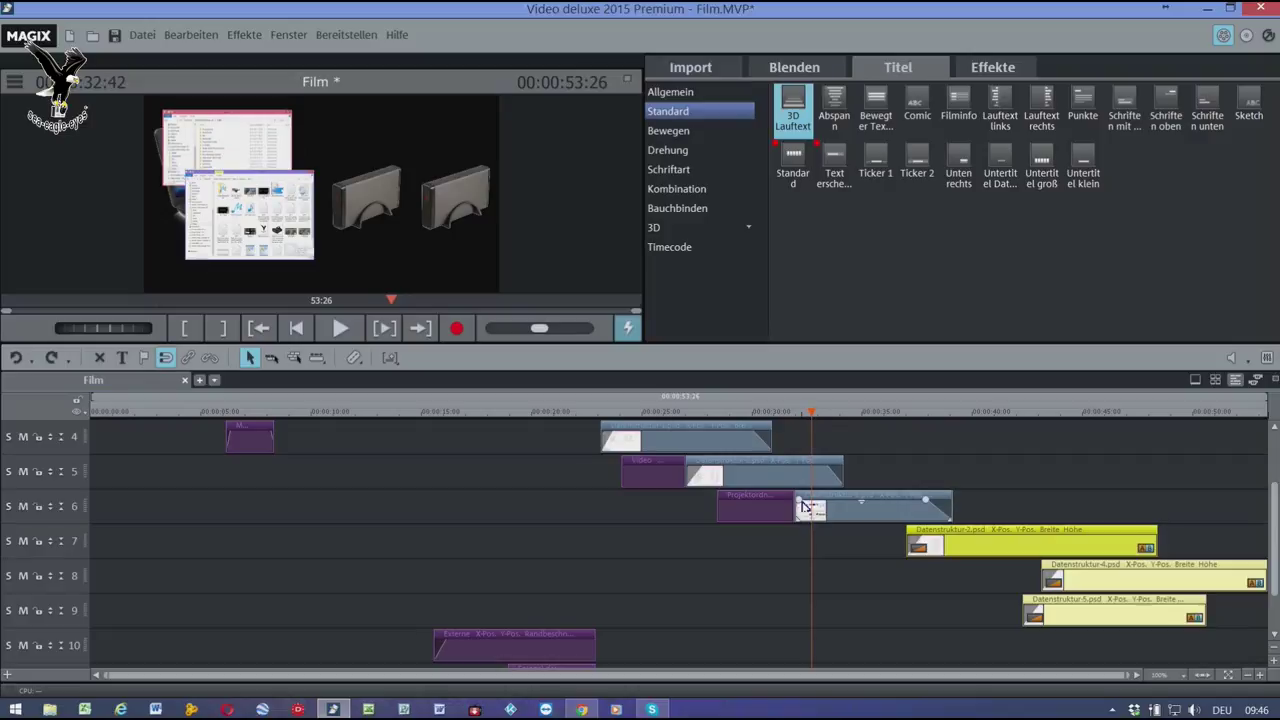
click(805, 507)
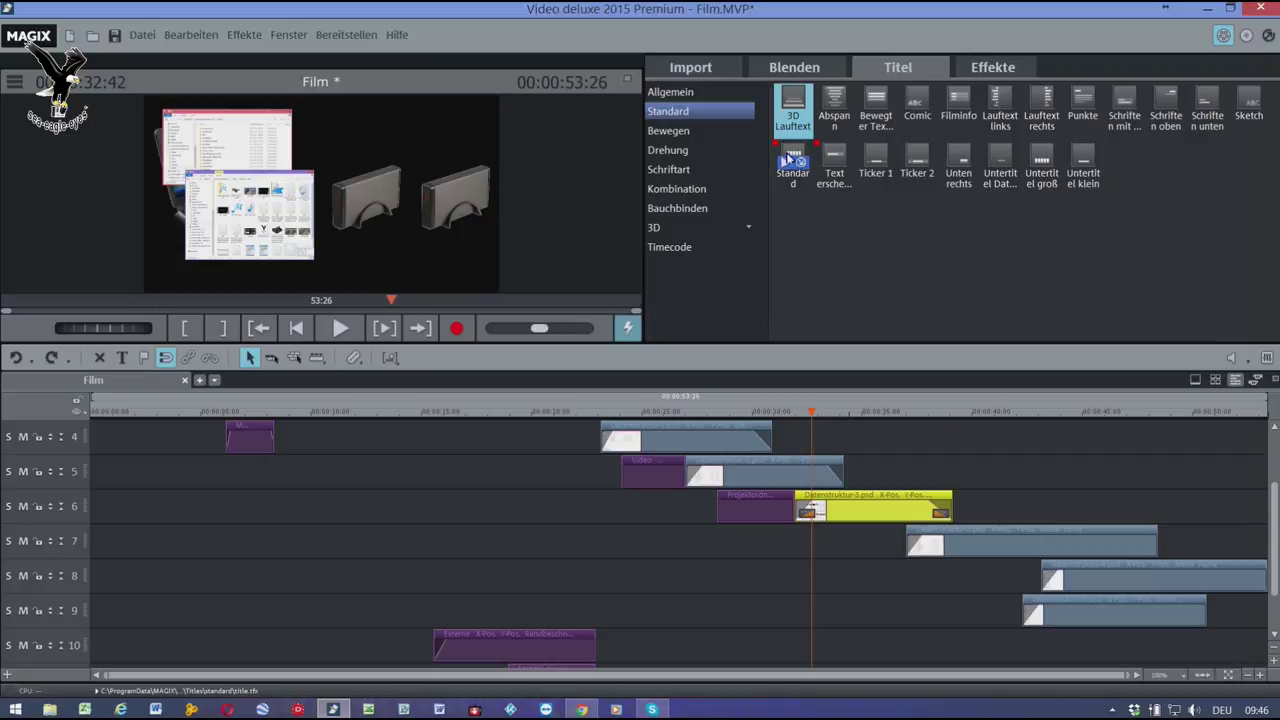
drag(793, 160, 850, 548)
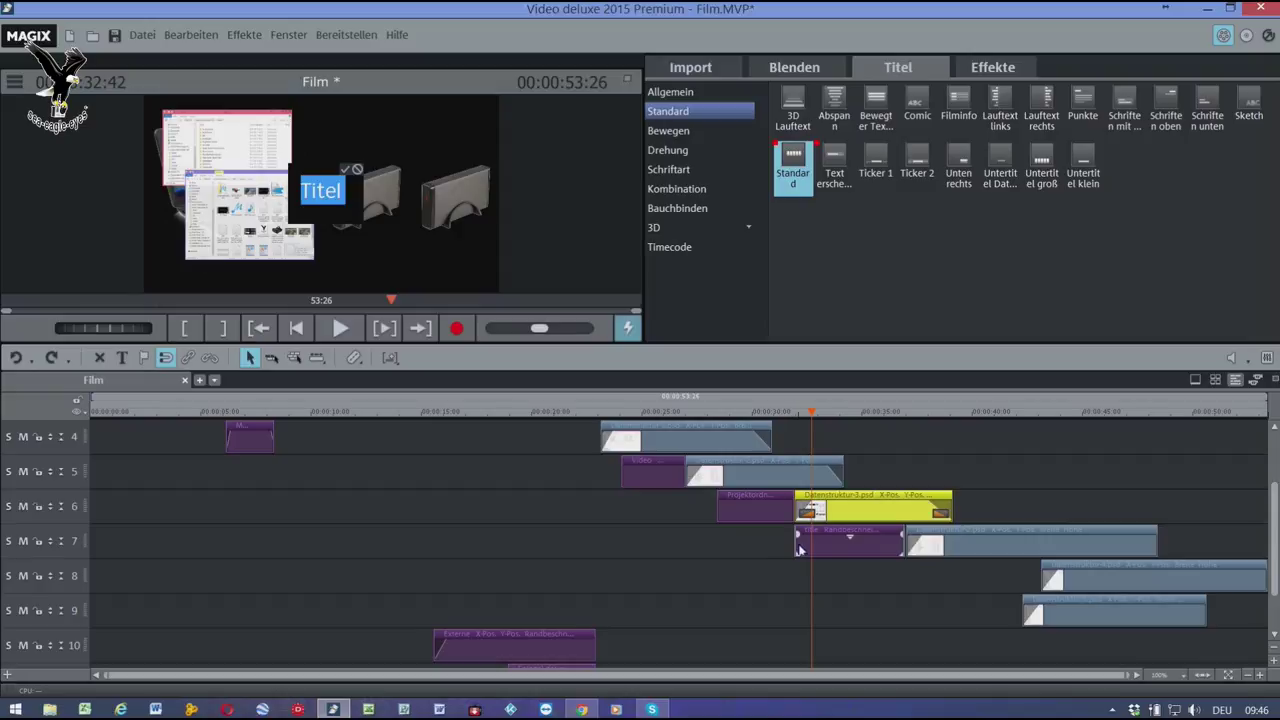
drag(799, 549, 822, 549)
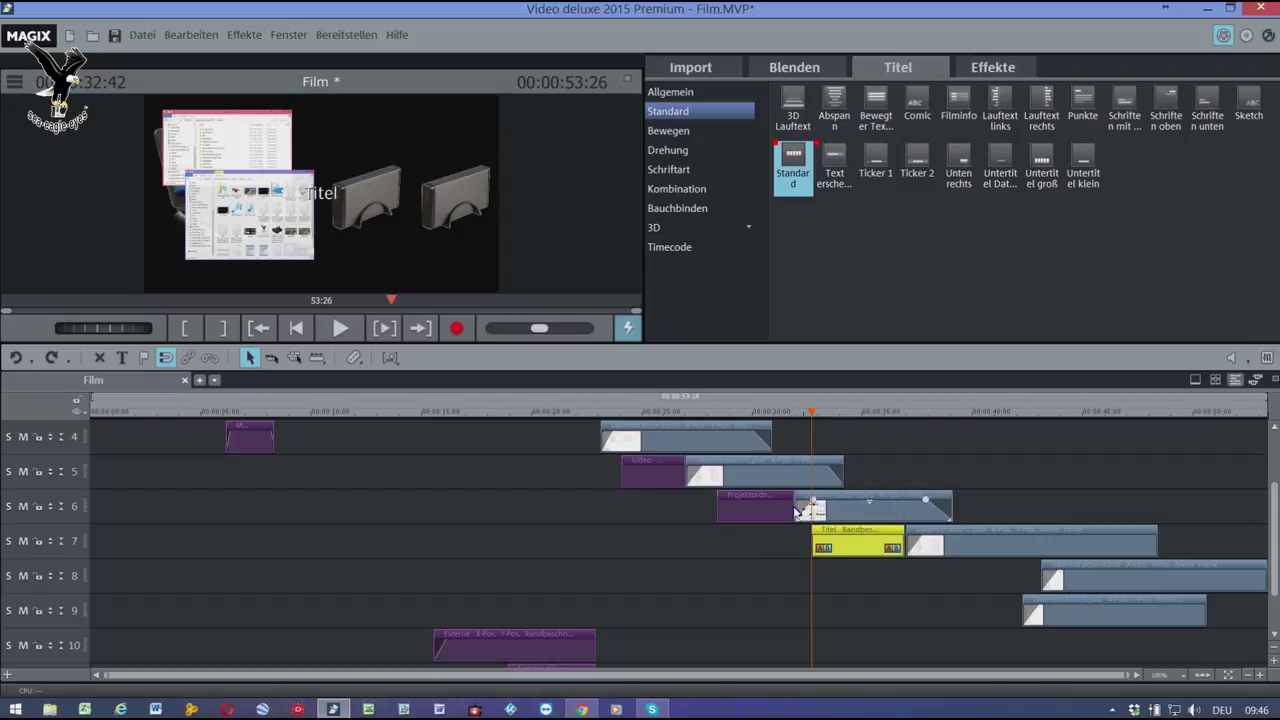
double_click(314, 196)
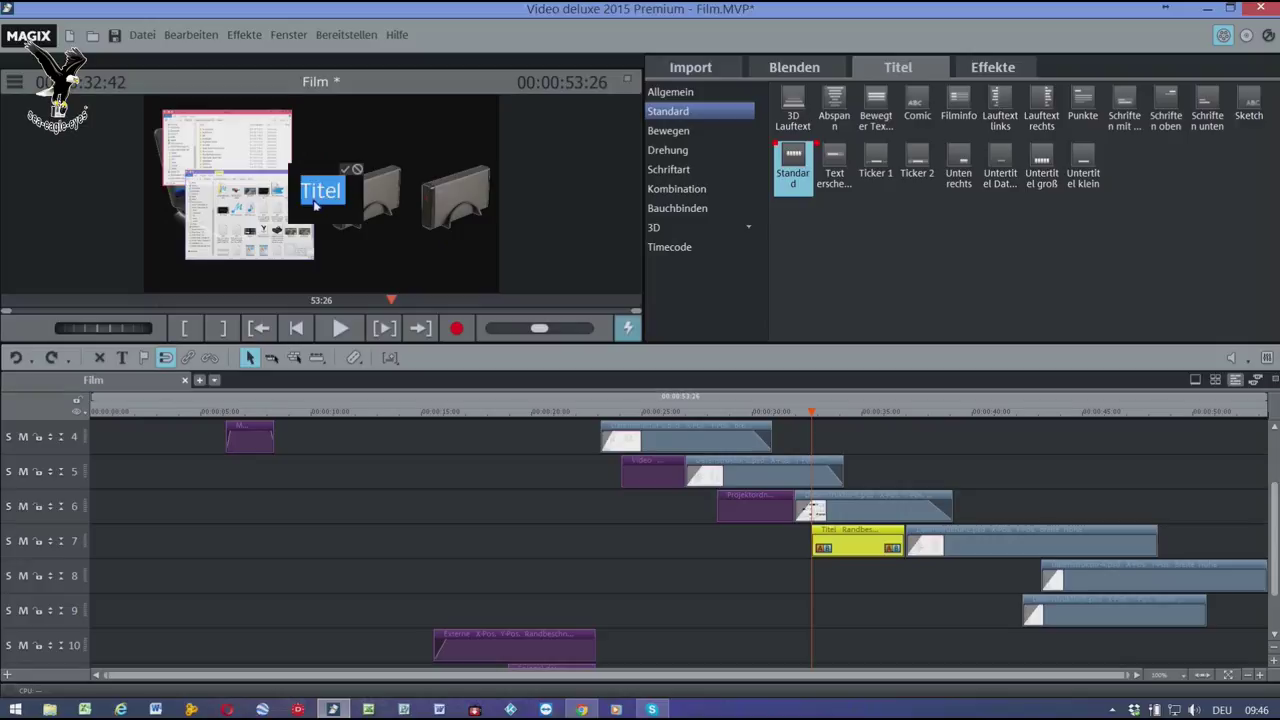
text(Vor)
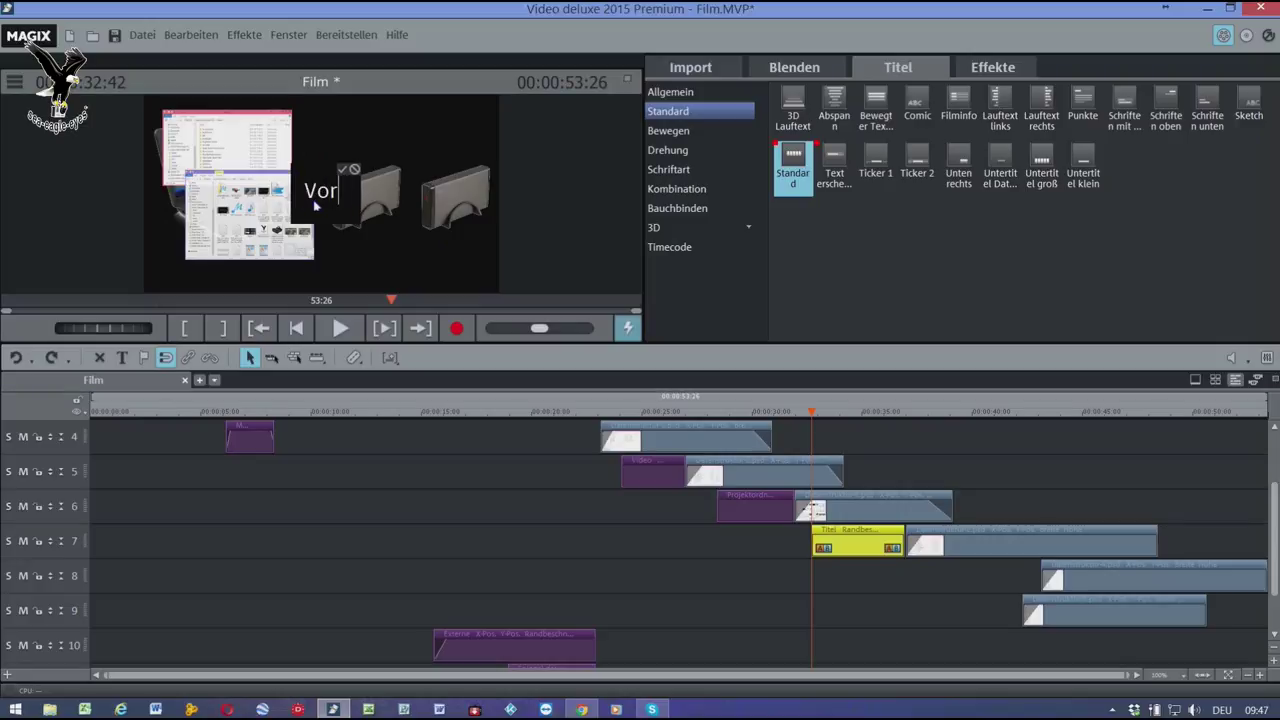
text(lagen)
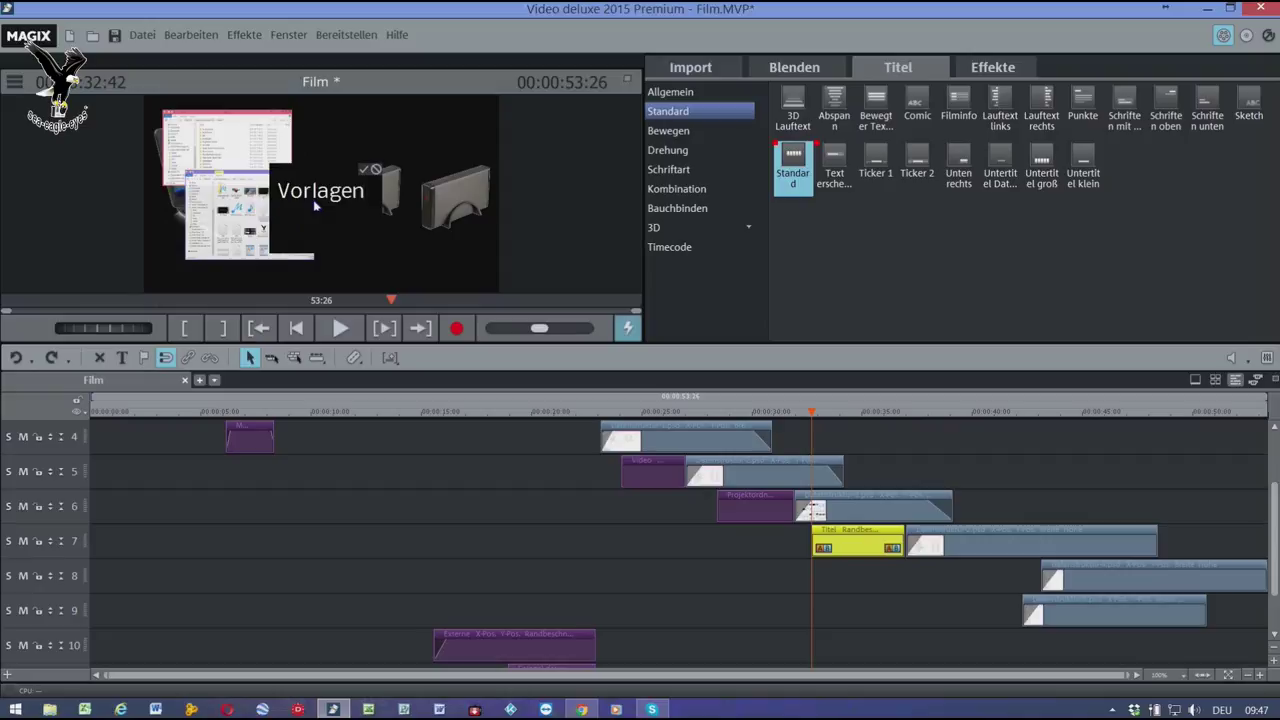
click(685, 288)
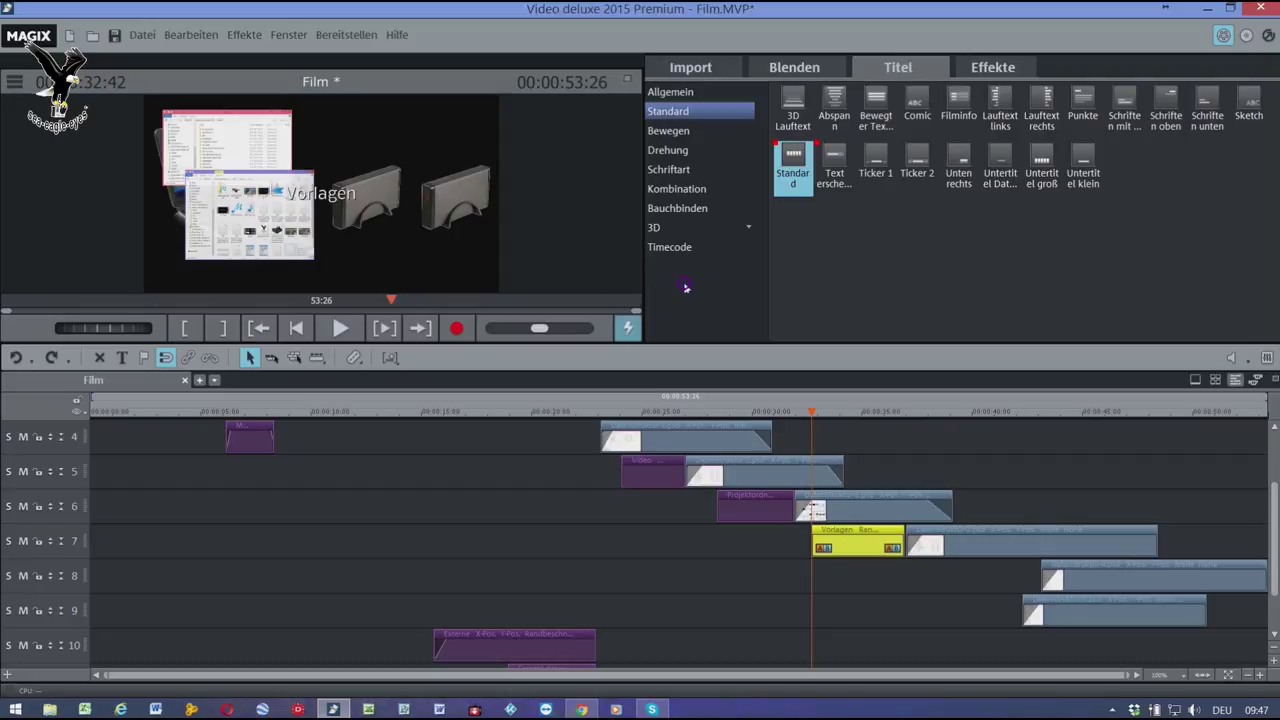
- Change the "Vorlagen" title's text colour to black and move it onto the middle of the front folder window
click(326, 197)
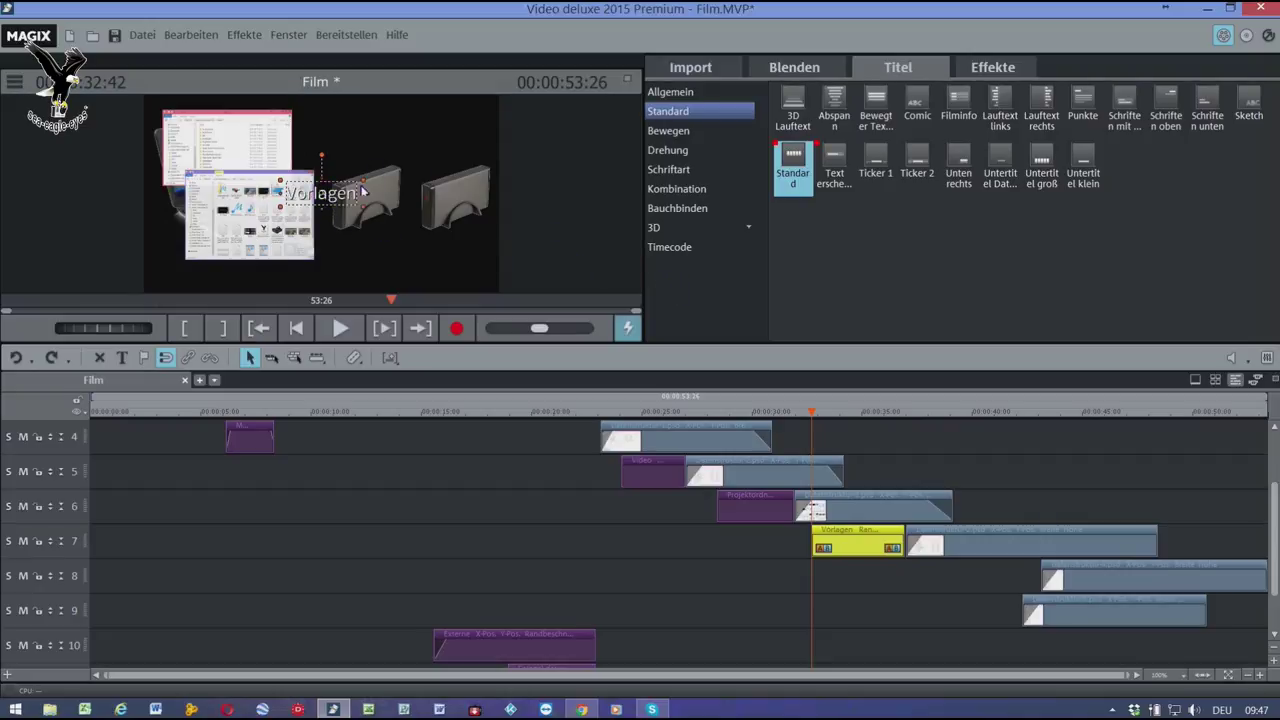
click(730, 95)
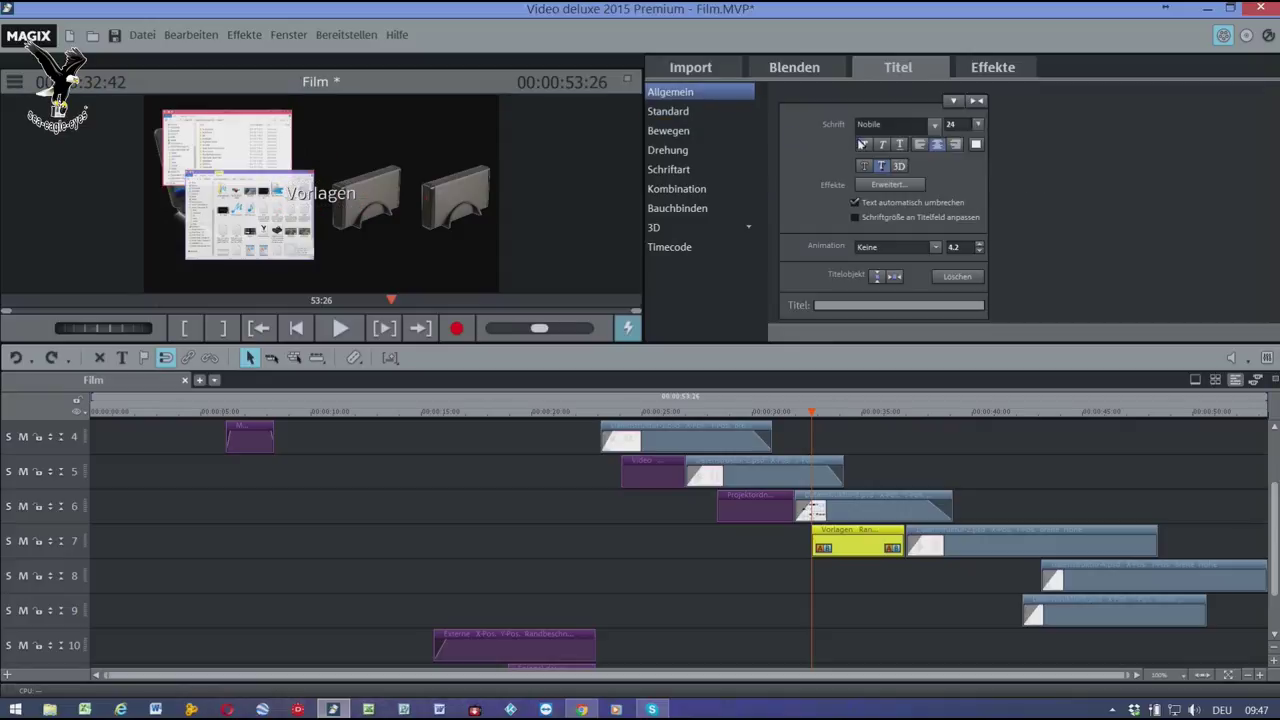
click(976, 144)
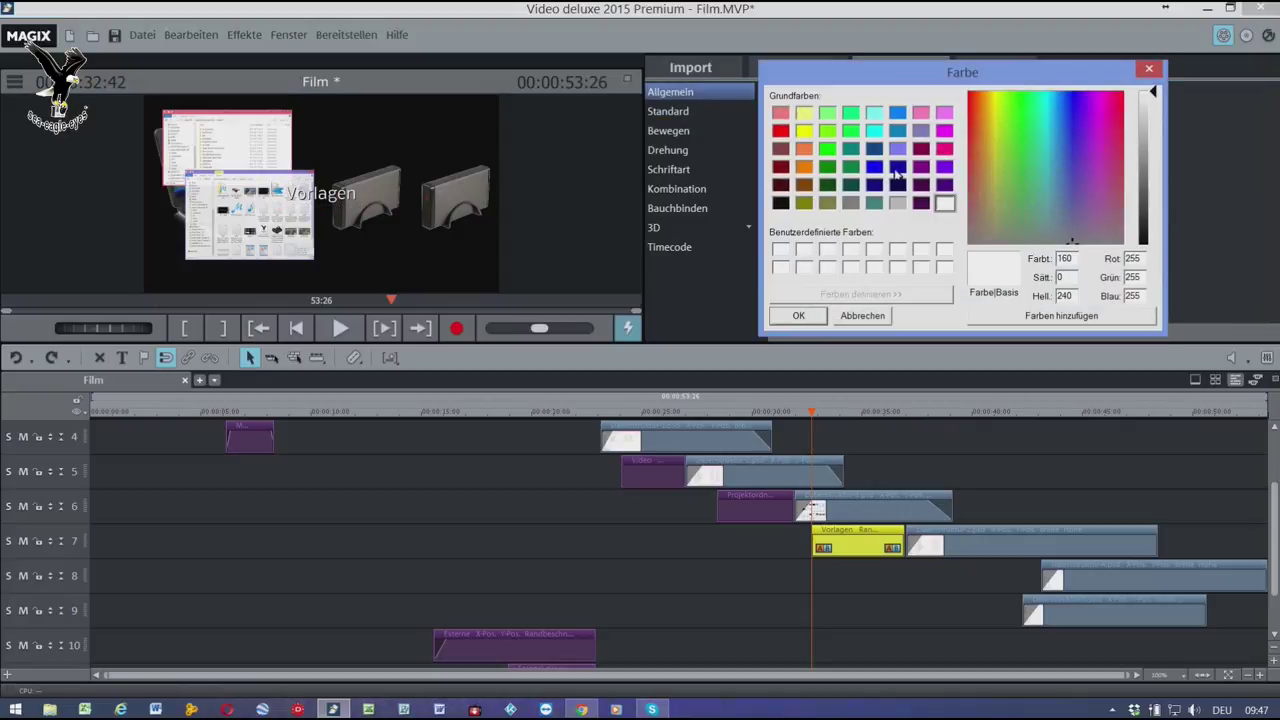
click(781, 204)
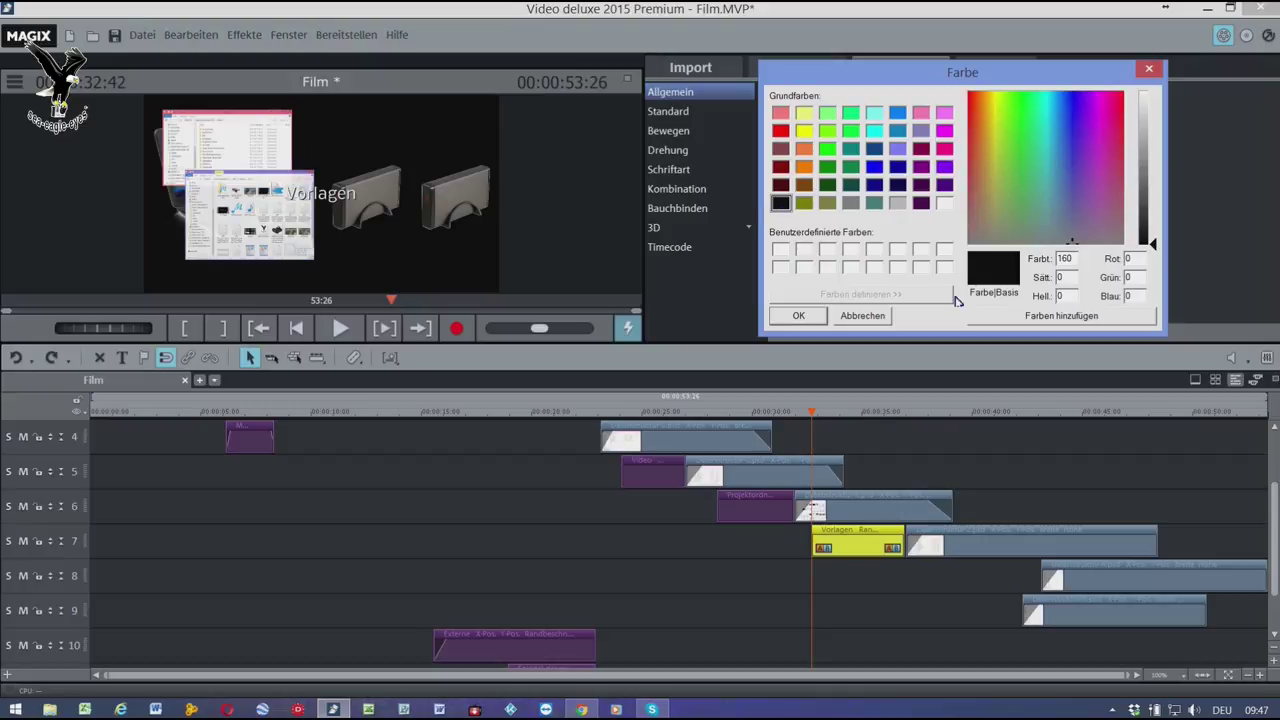
click(793, 316)
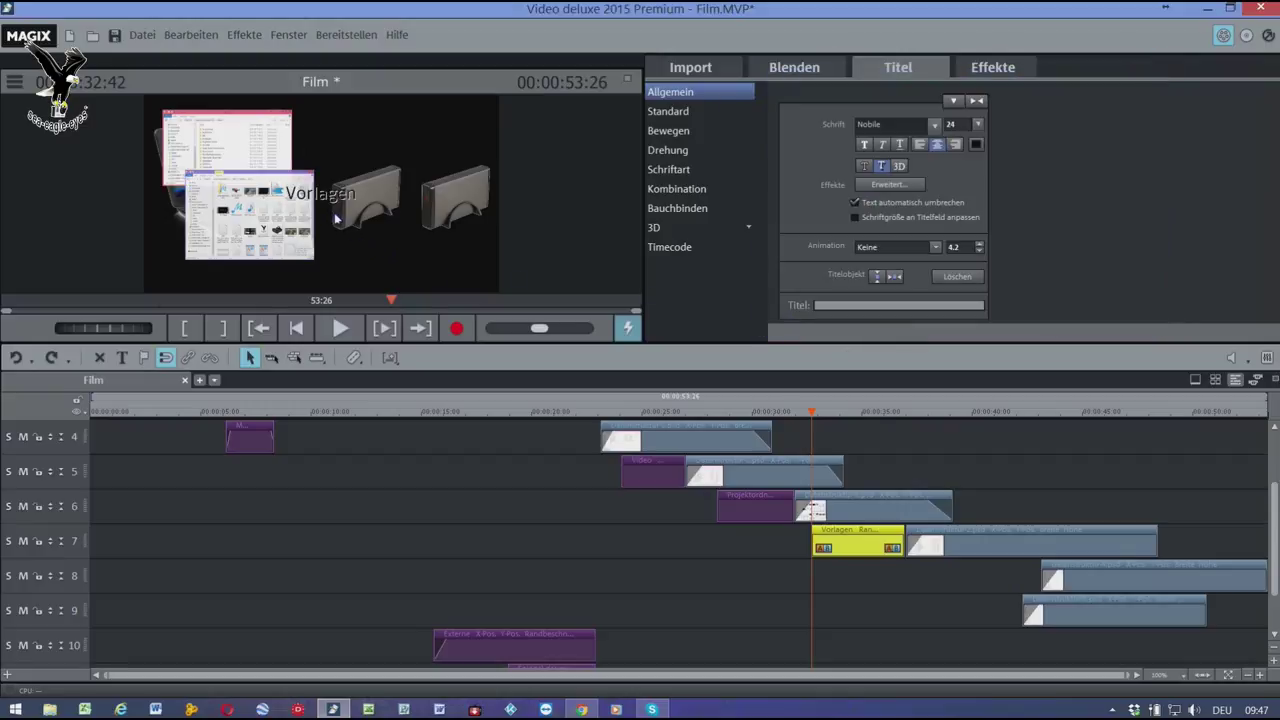
click(278, 206)
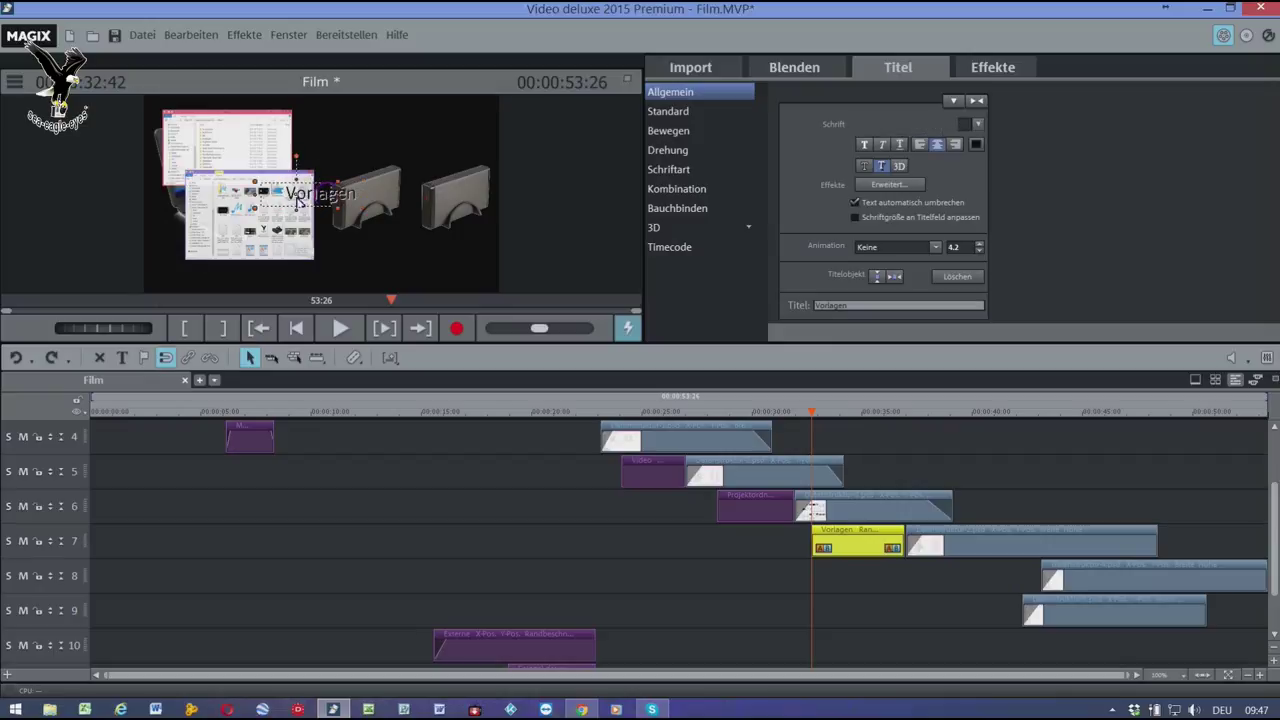
click(275, 210)
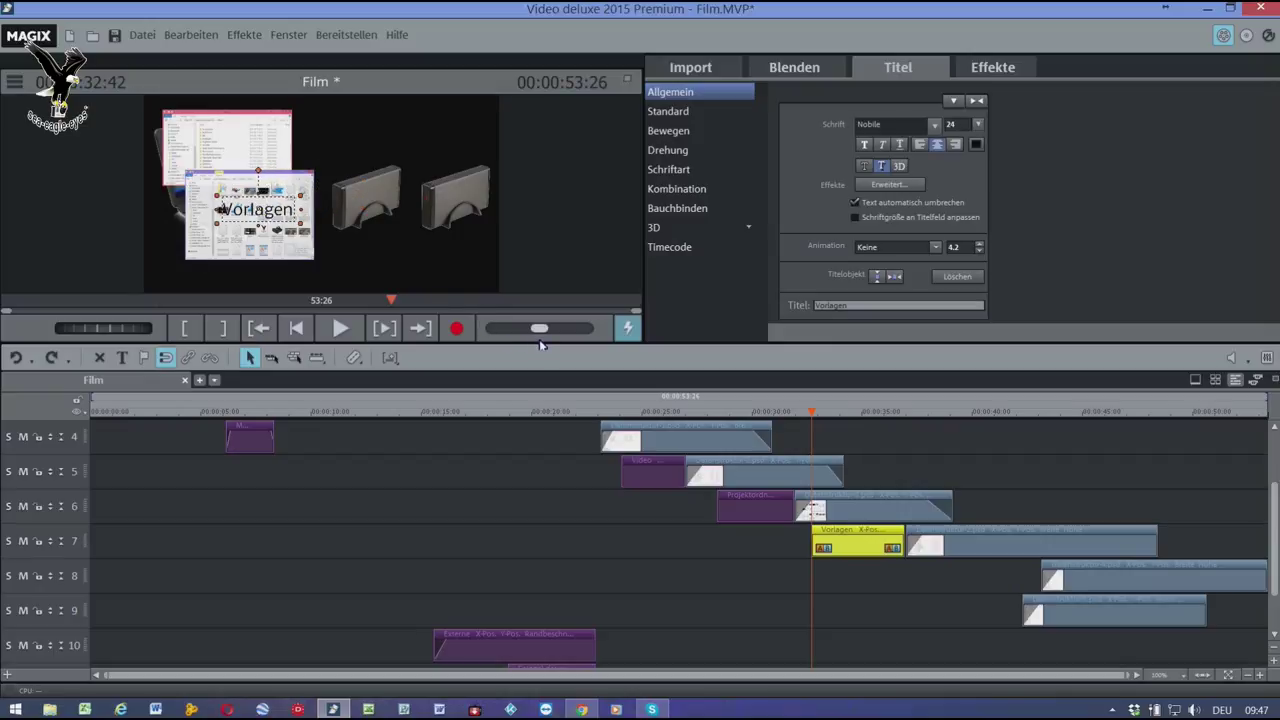
- Add a short fade-in to each of the "Video", "Projektordner" and "Vorlagen" titles
click(628, 469)
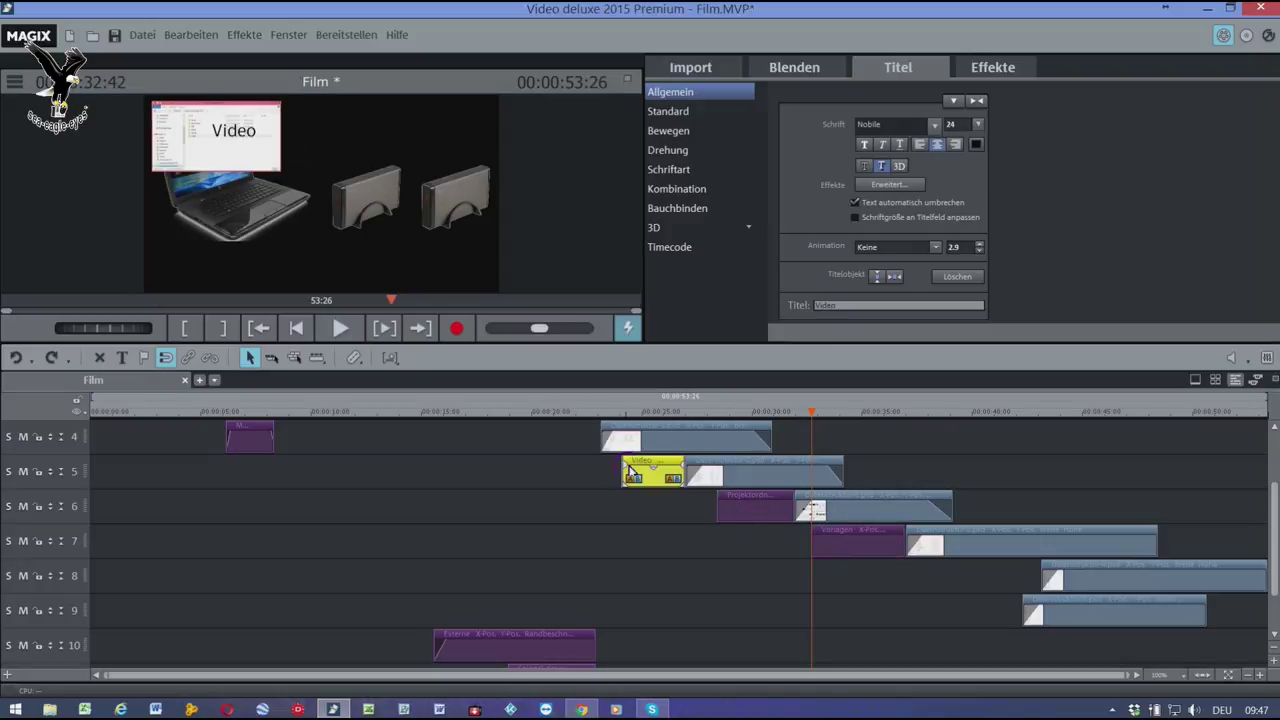
click(721, 508)
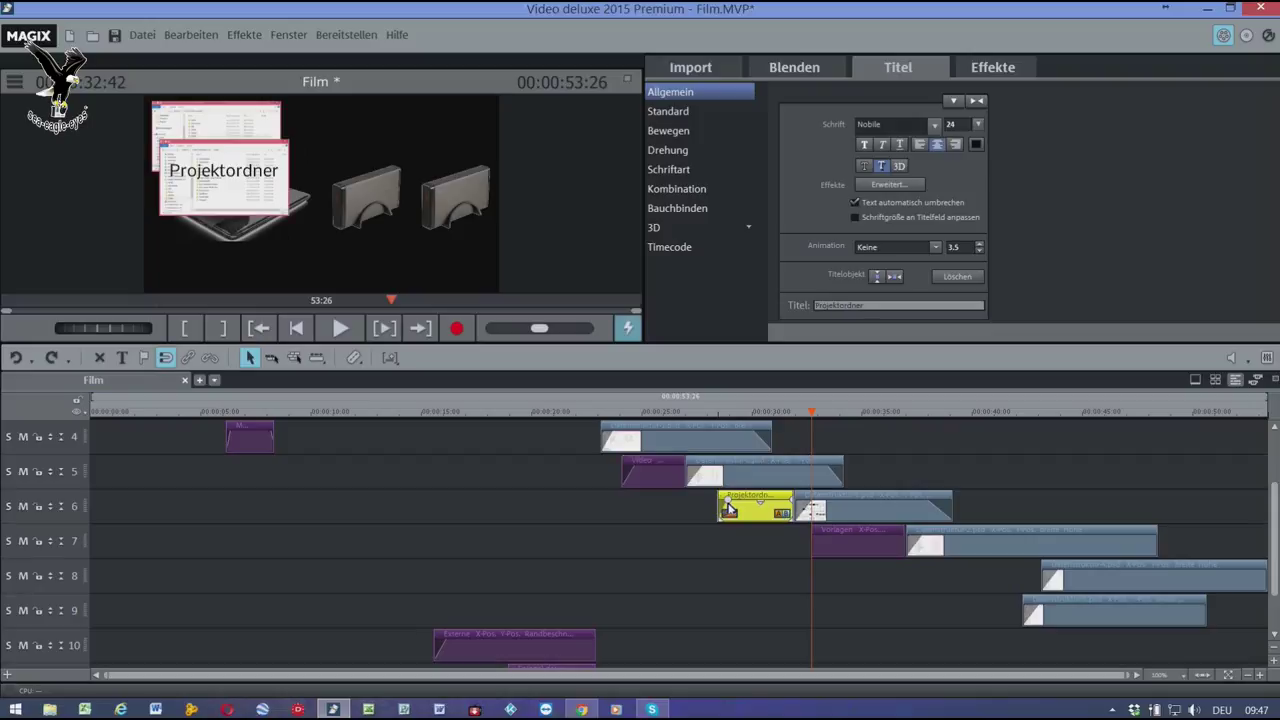
click(815, 541)
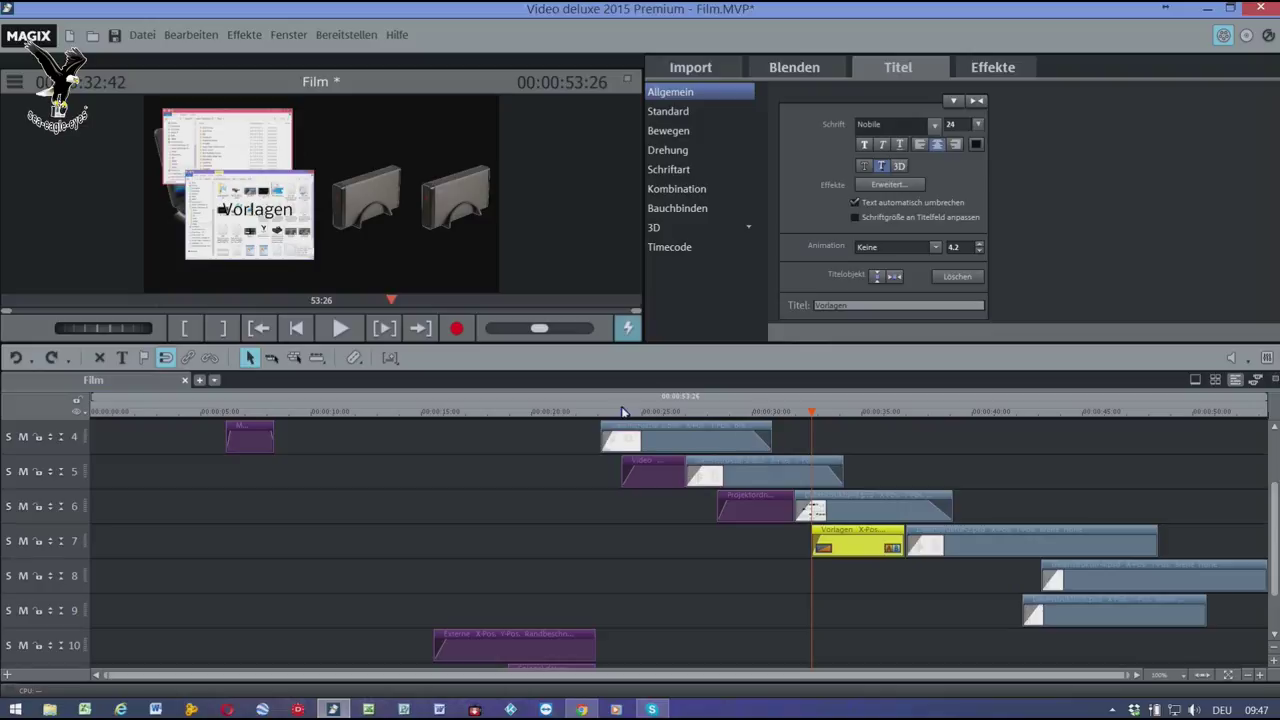
- Play back the sequence from about 22 to 39 seconds to check the faded folder titles
click(587, 422)
key(space)
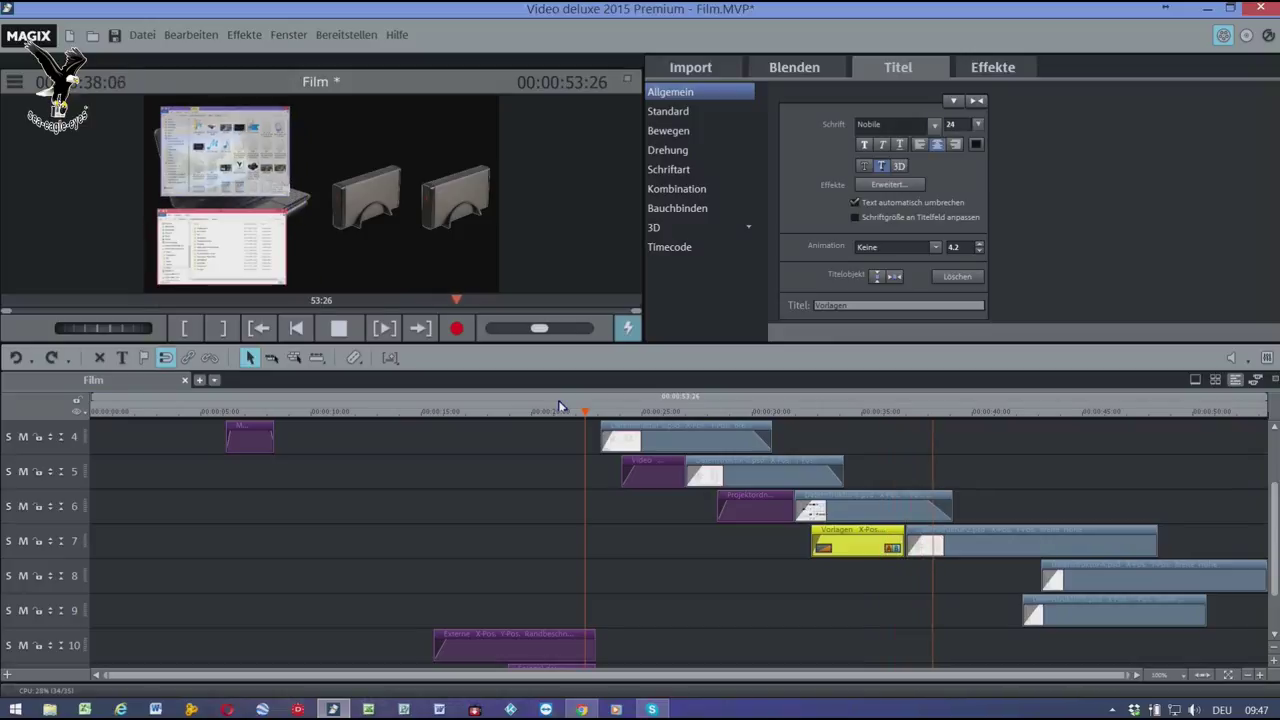
key(space)
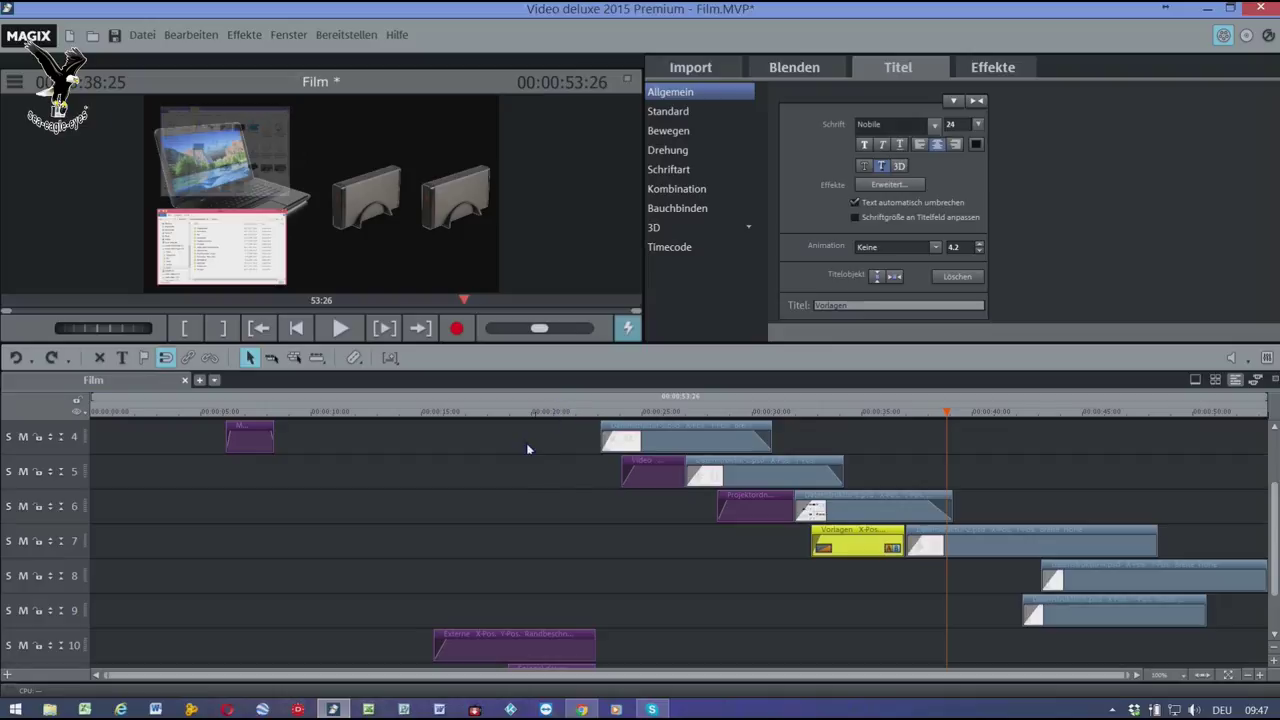
key(space)
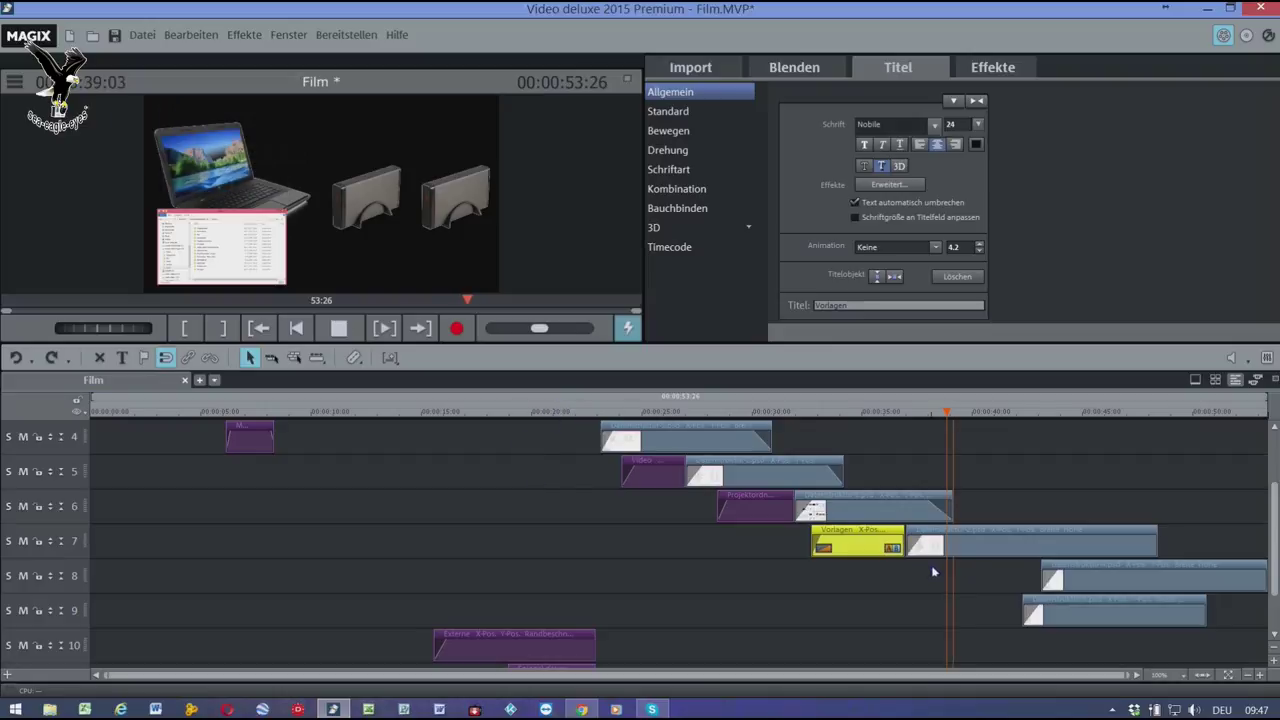
key(space)
- Move the Datenstruktur-4.psd clip on track 8 earlier to start at about 40 seconds, and place the playhead at 37:39
drag(1080, 583, 1009, 581)
click(920, 412)
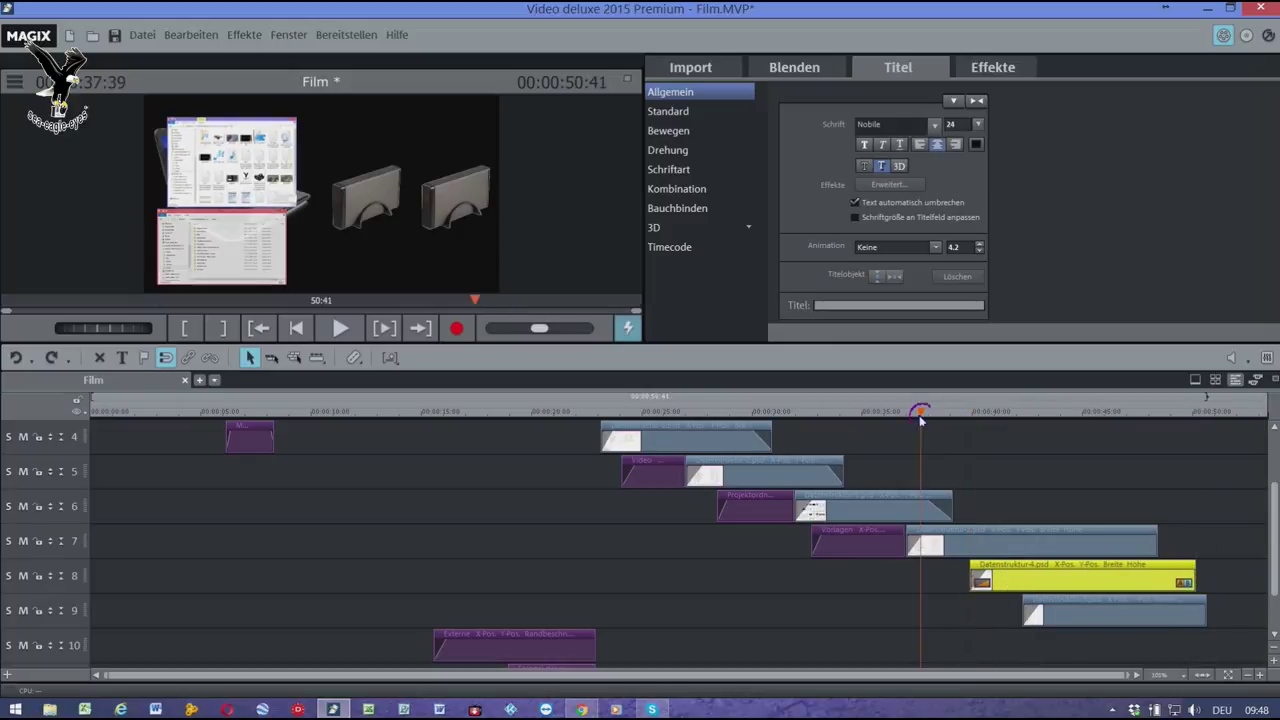
- Play back the sequence from 37:39 to about 40 seconds and check the existing "Projektordner" title on track 6
key(space)
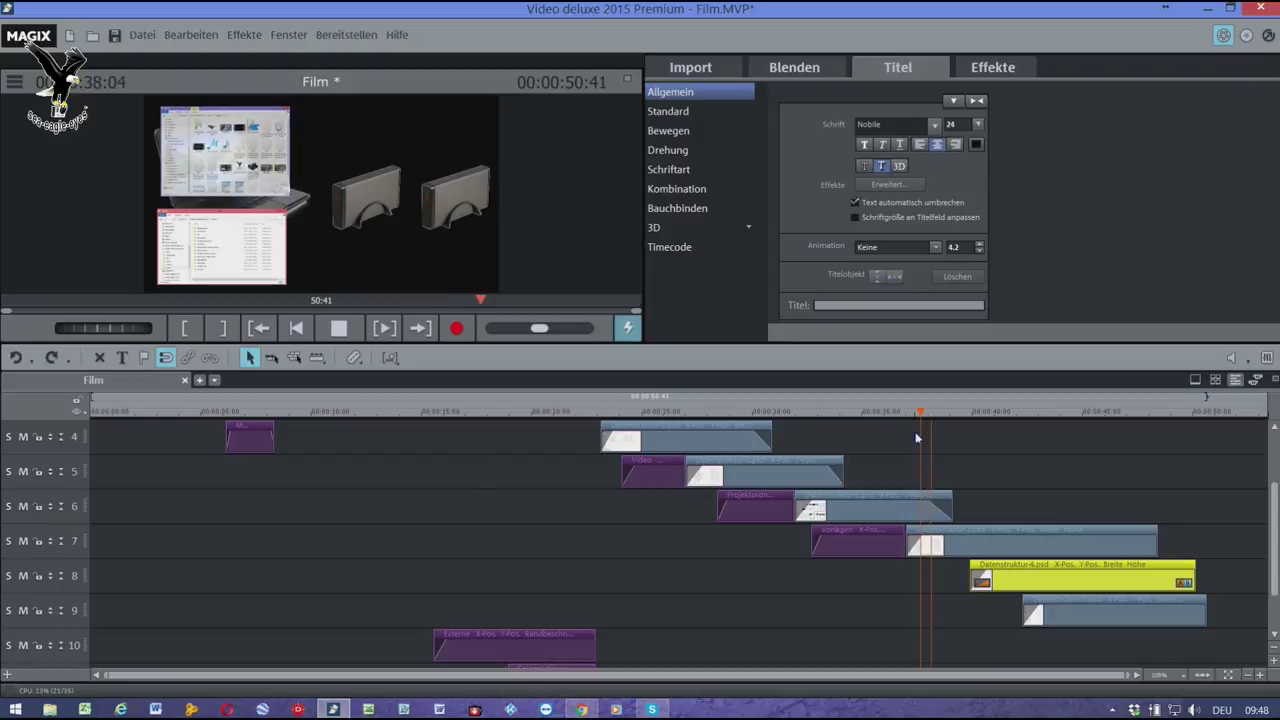
key(space)
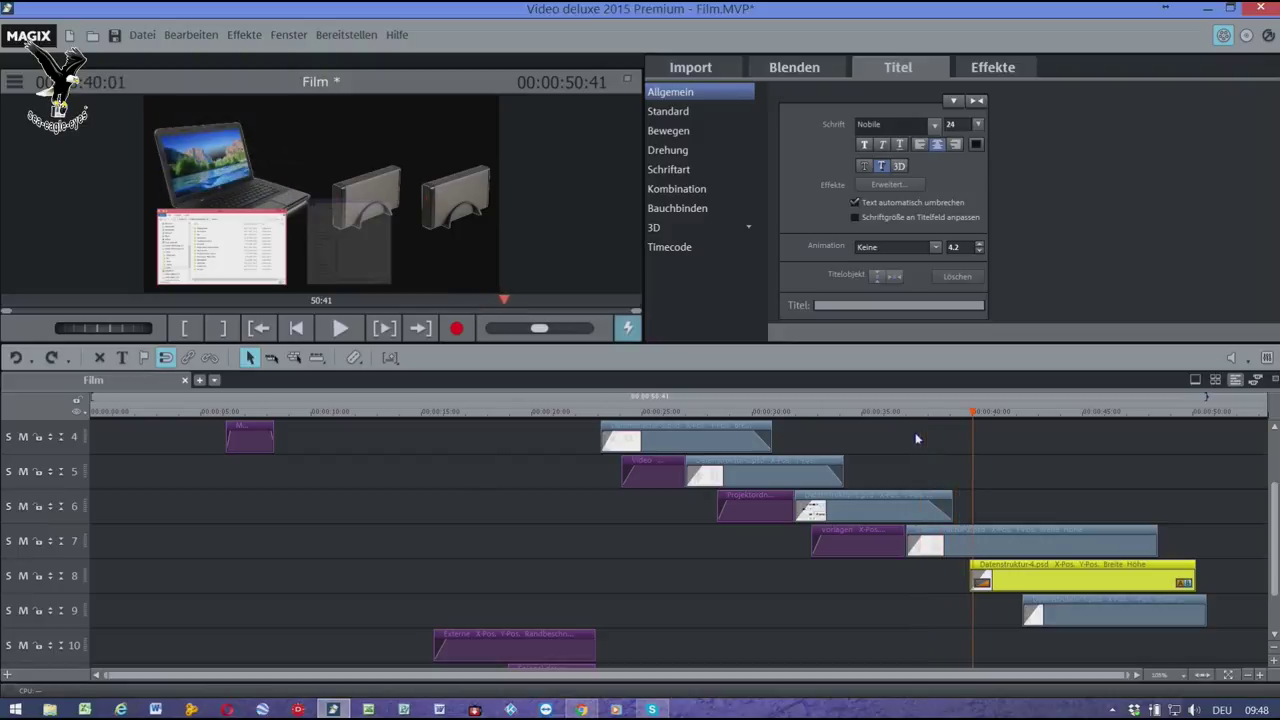
mouse_move(776, 510)
click(757, 517)
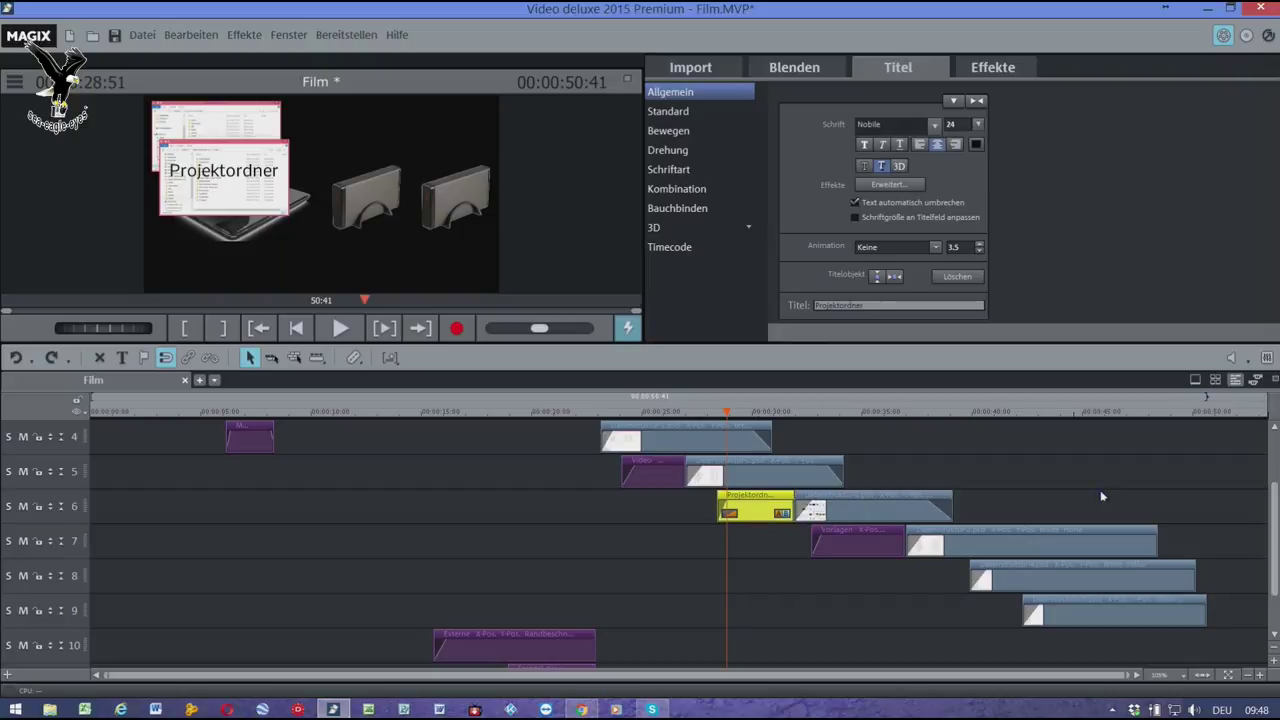
- Add a title from the Standard template on track 10, starting at 39:09
click(1091, 413)
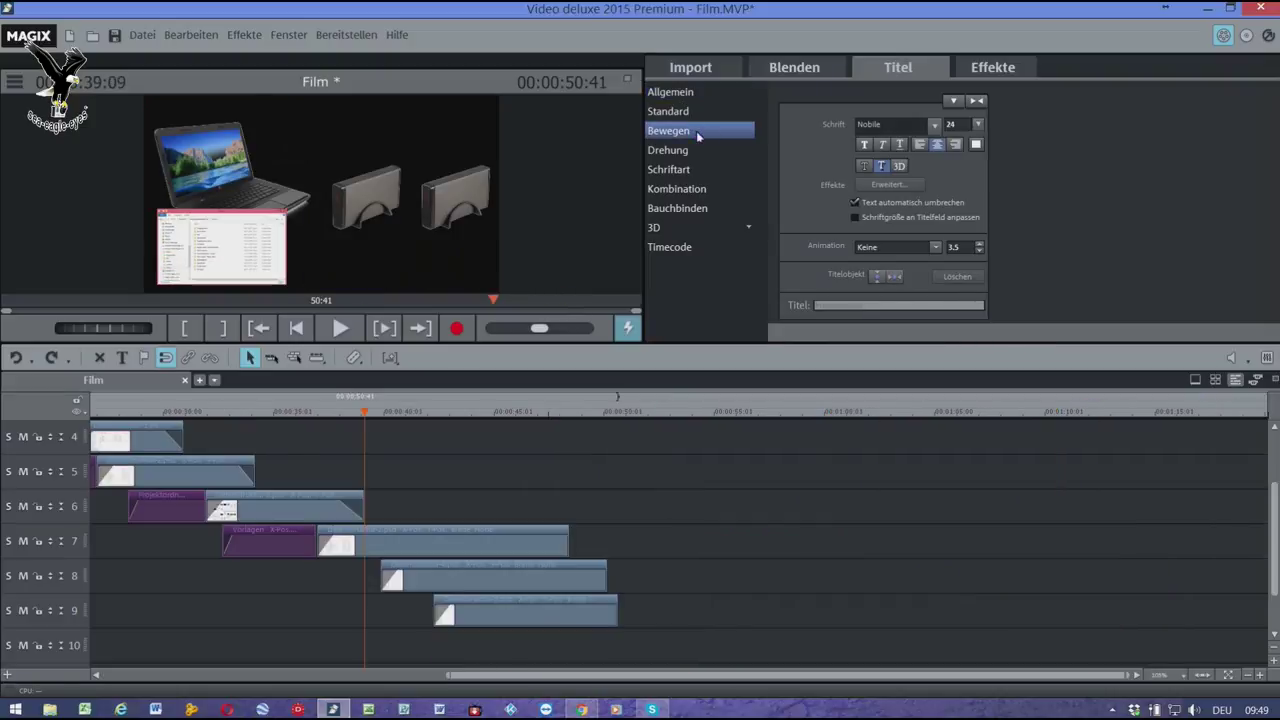
click(697, 134)
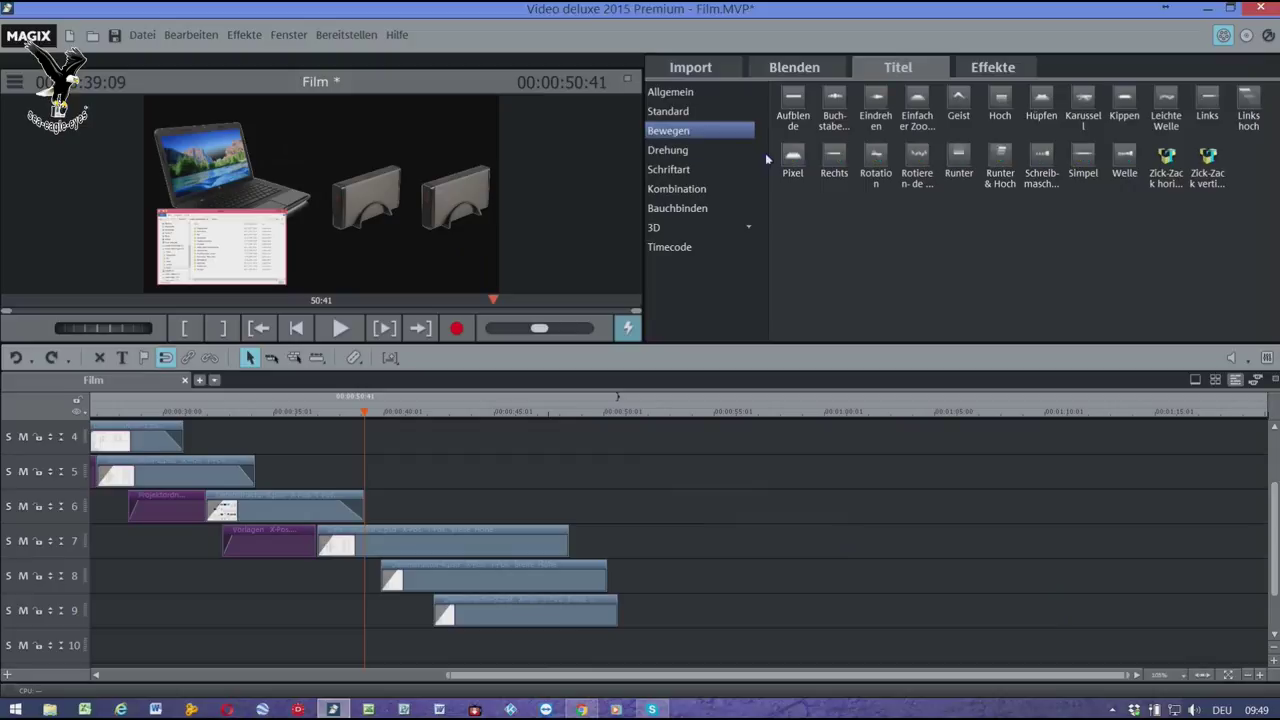
click(715, 111)
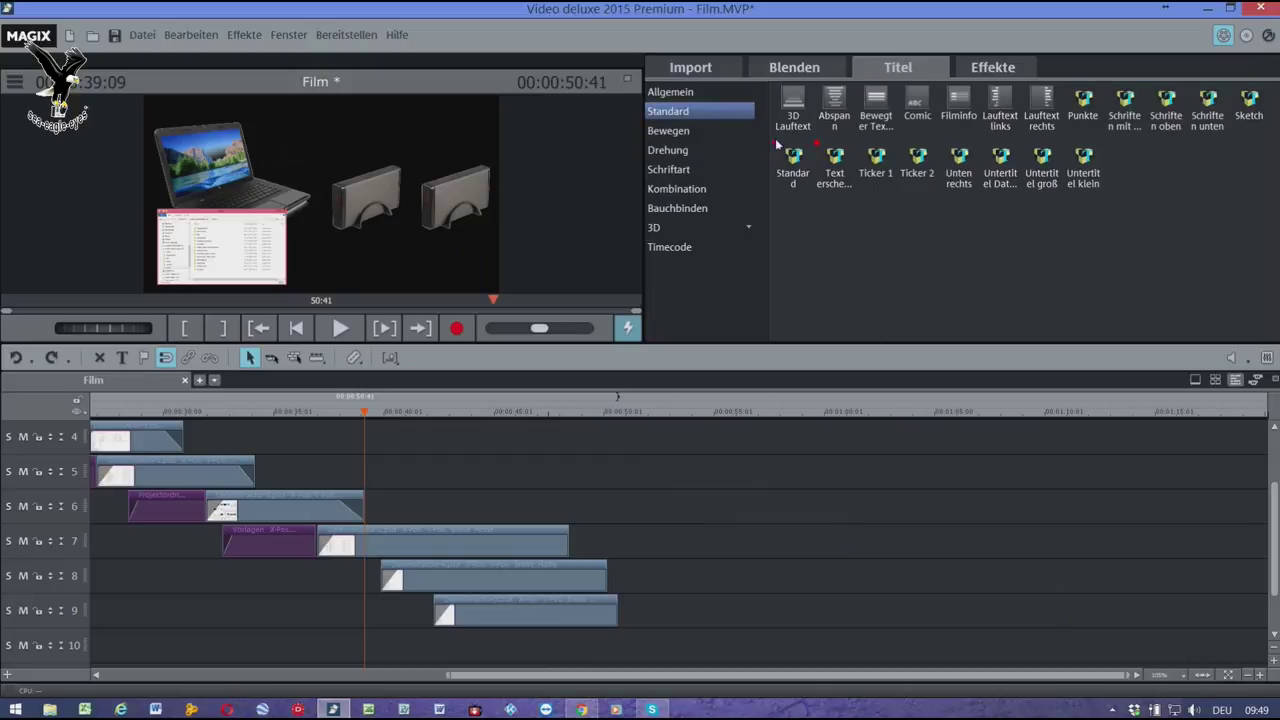
drag(793, 156, 423, 662)
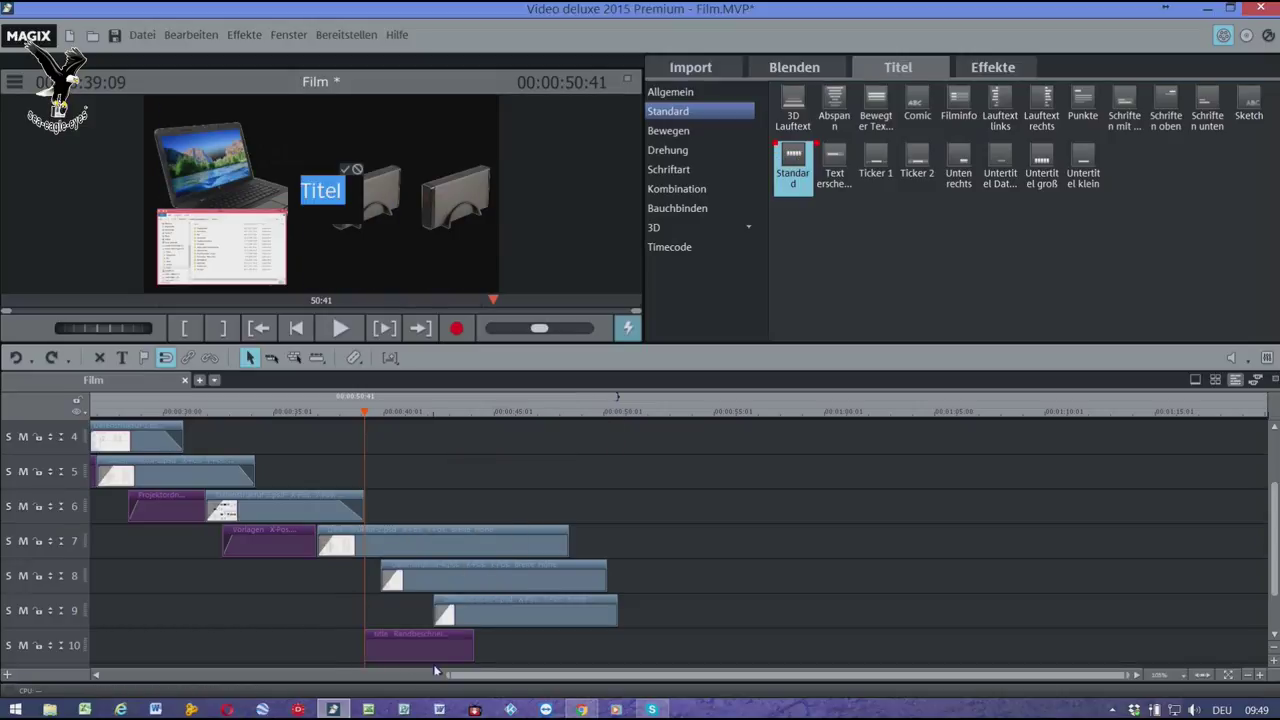
- Enter "Projektordner" as the new title's text and move it over the laptop, just above the red-framed folder window
text(Pr)
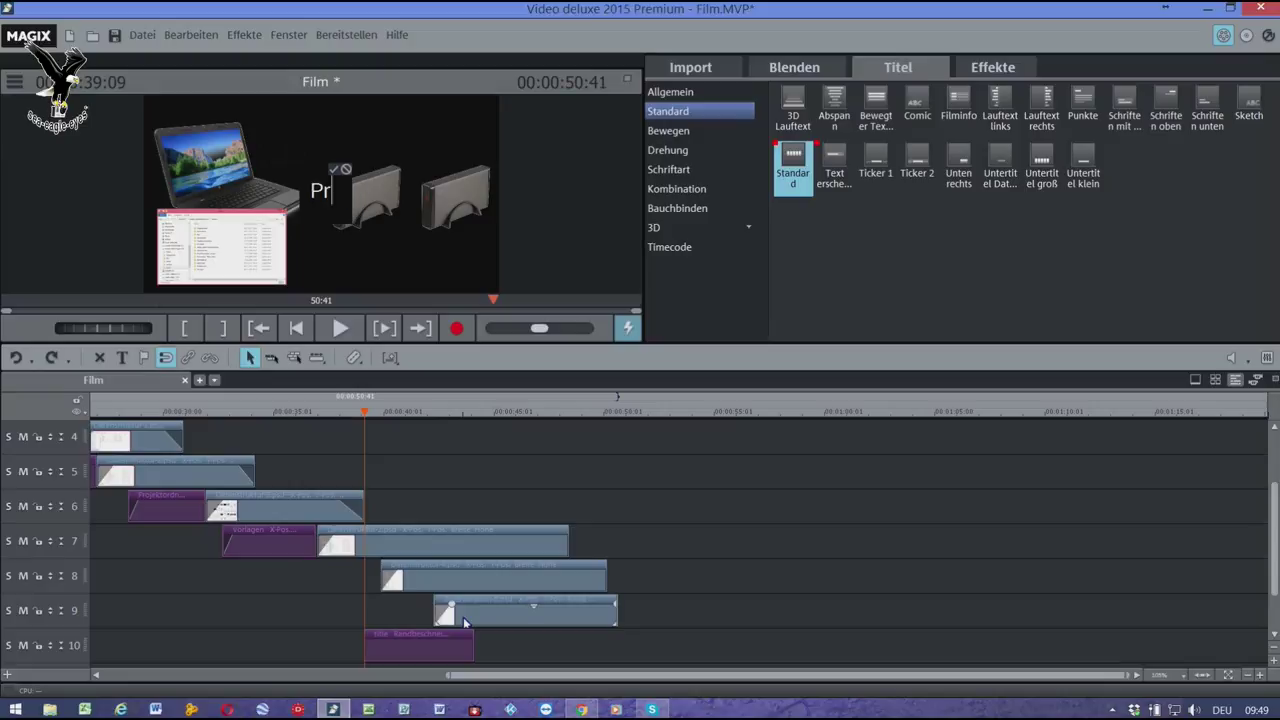
text(ojekt)
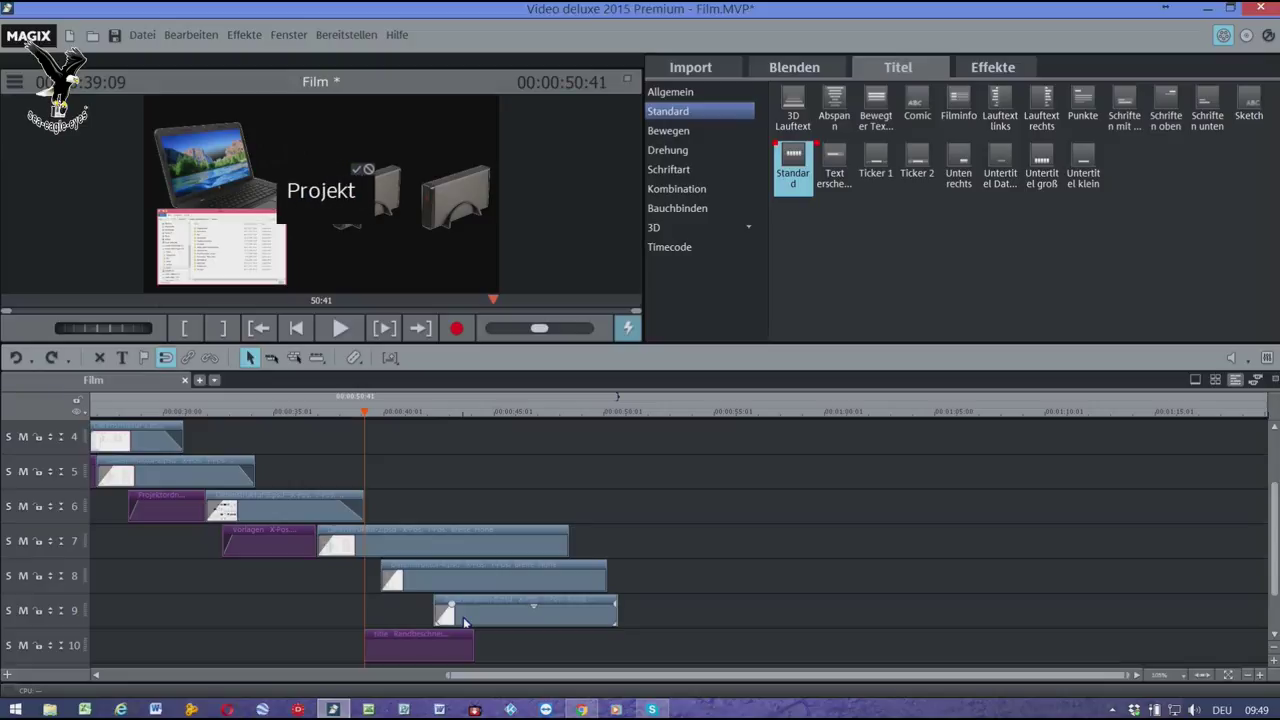
text(ordner)
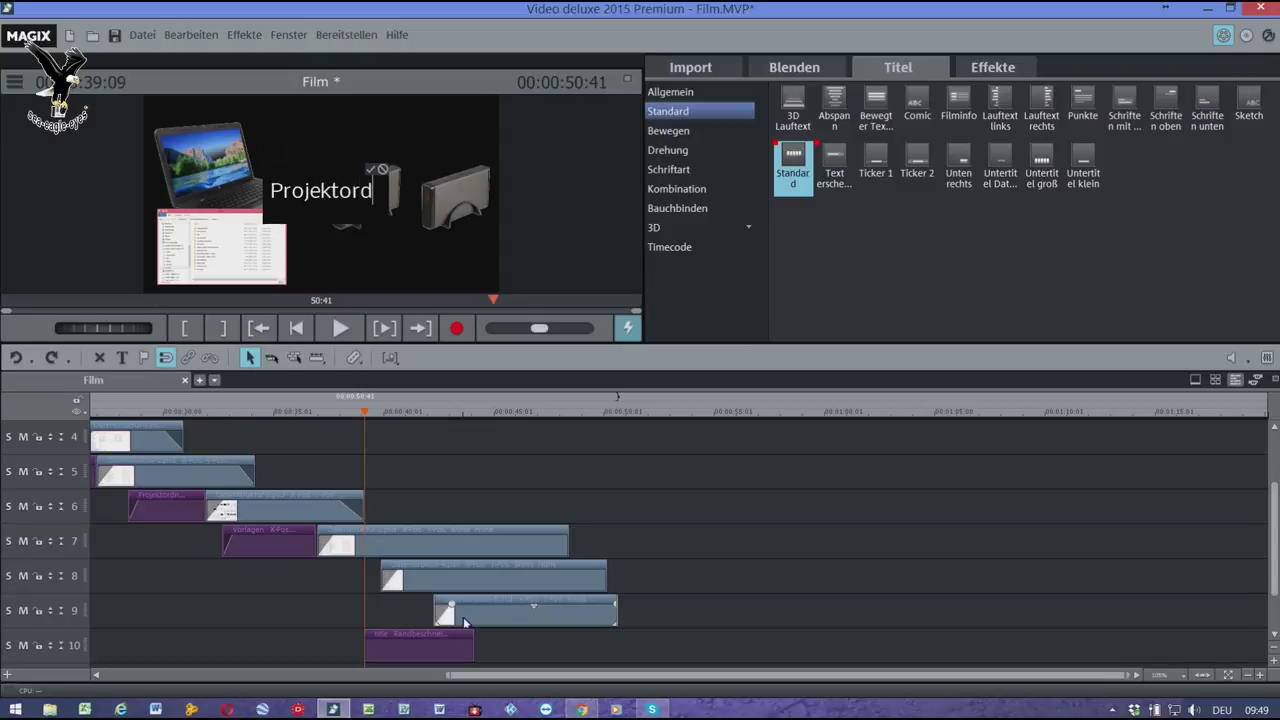
click(478, 576)
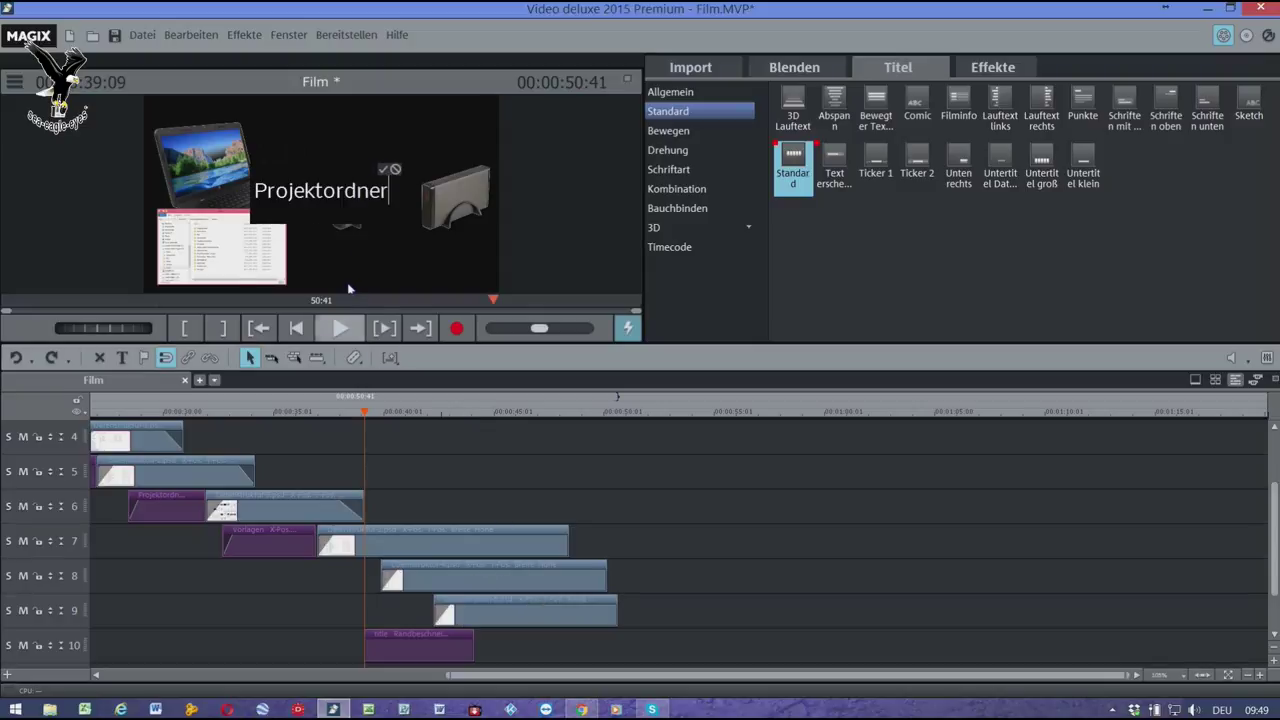
click(383, 171)
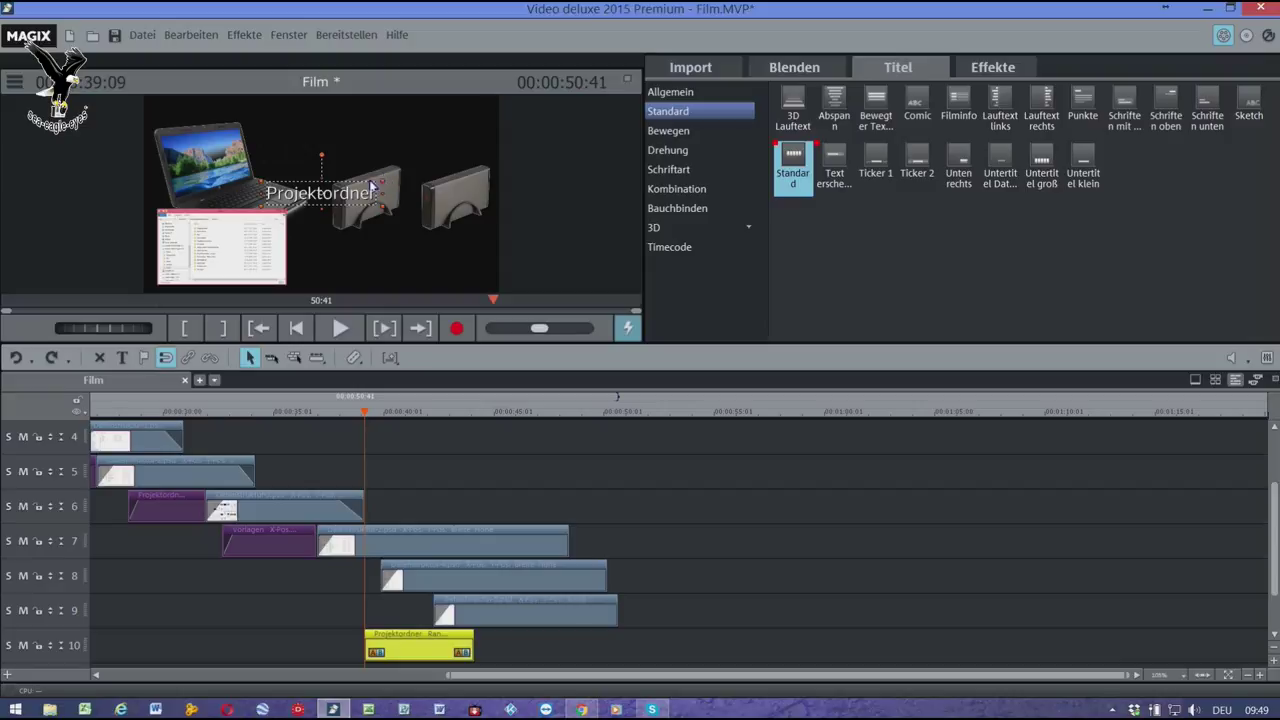
drag(347, 195, 248, 198)
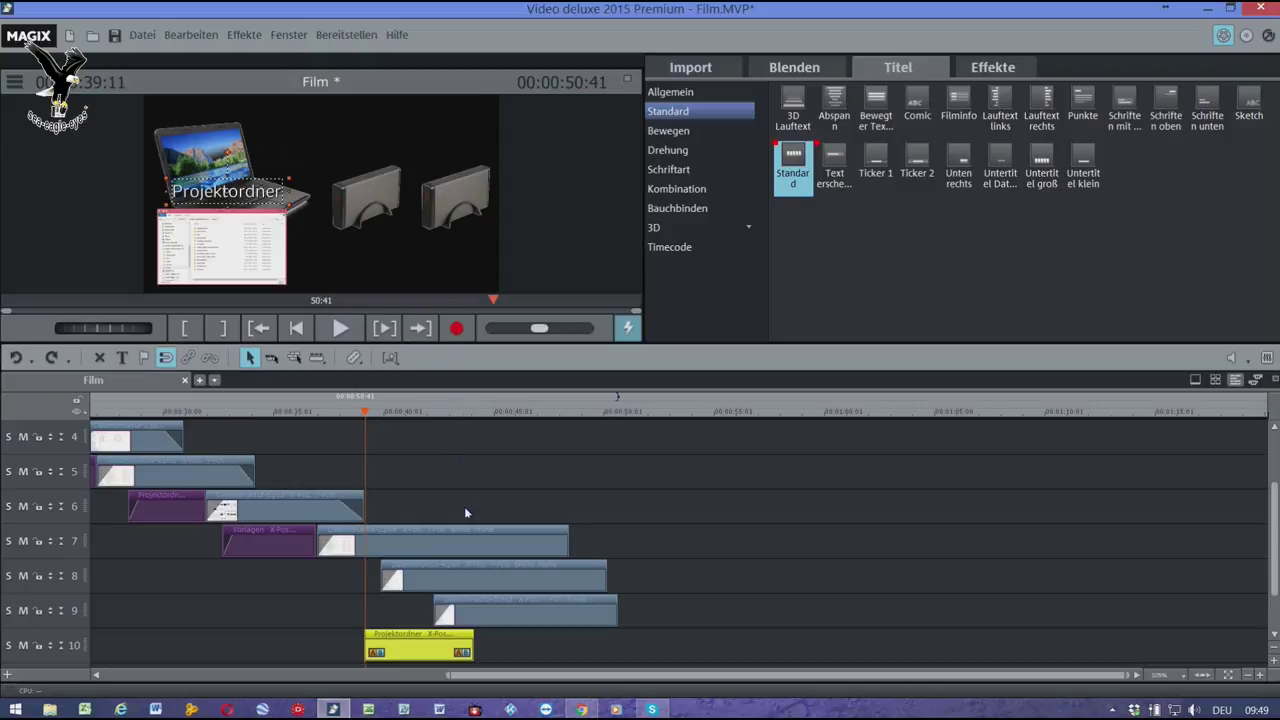
click(735, 297)
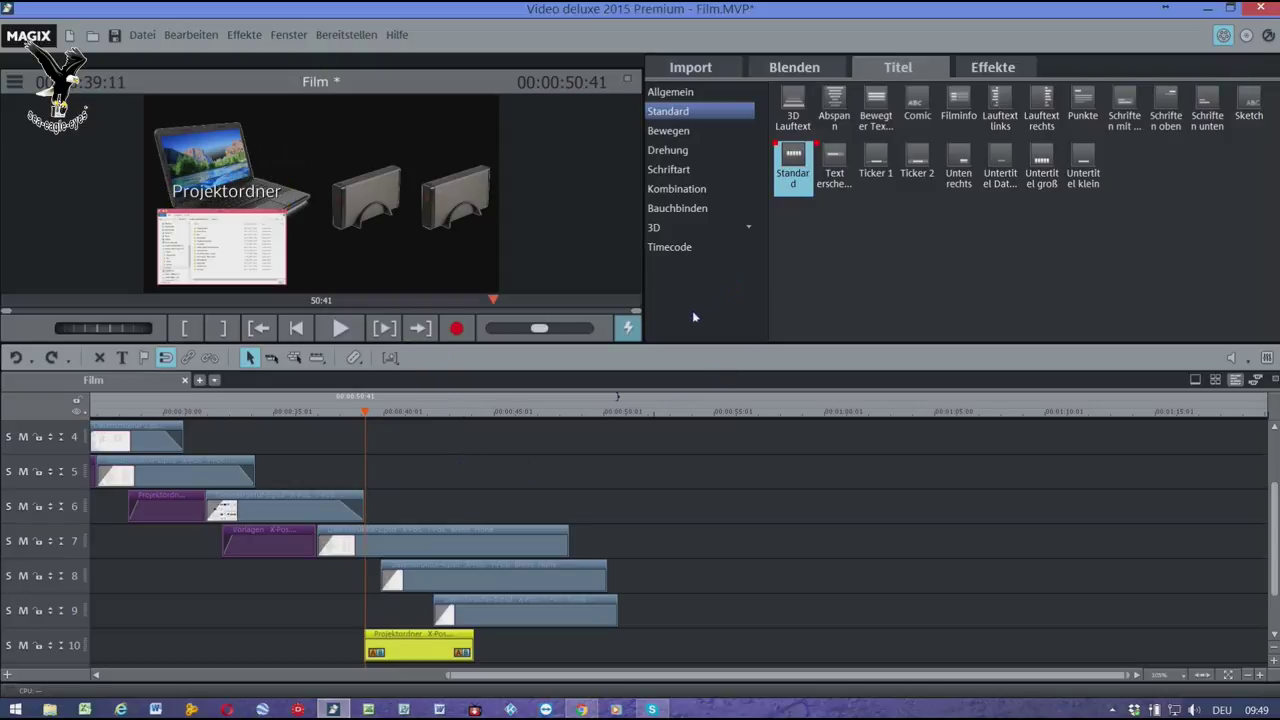
- Try to add another Standard title on track 11 near the playhead at 40:44
click(379, 548)
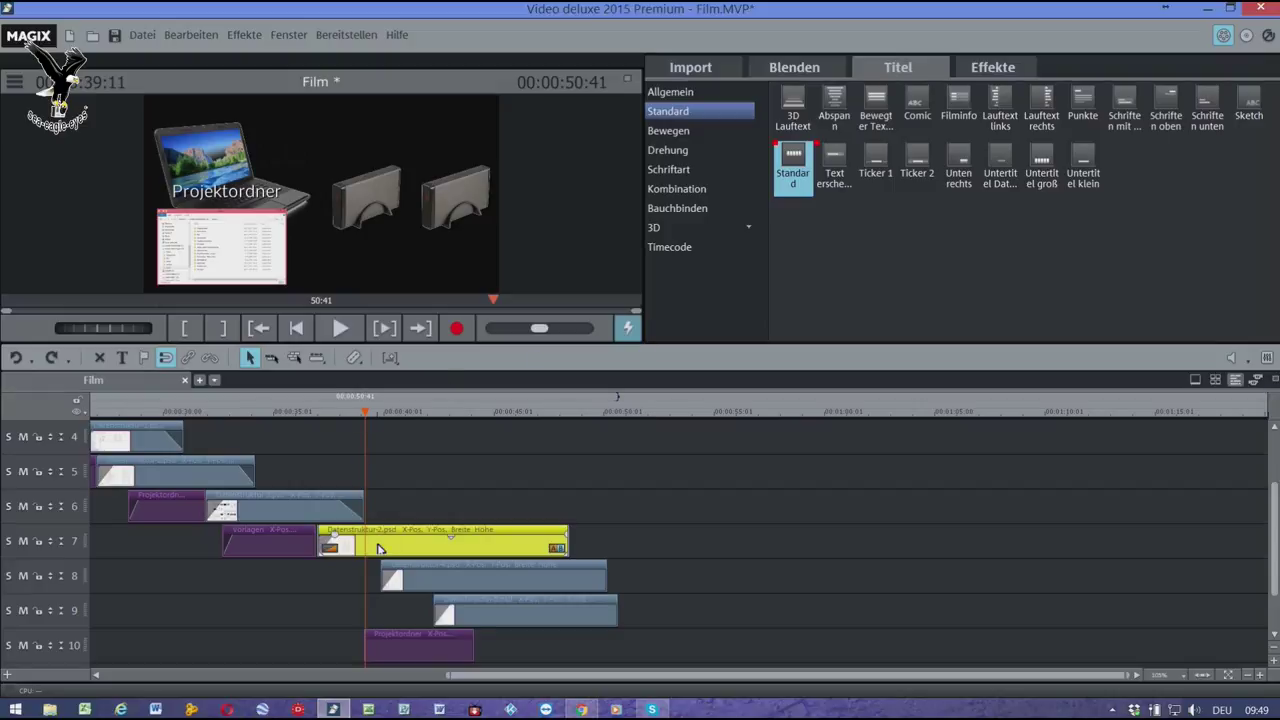
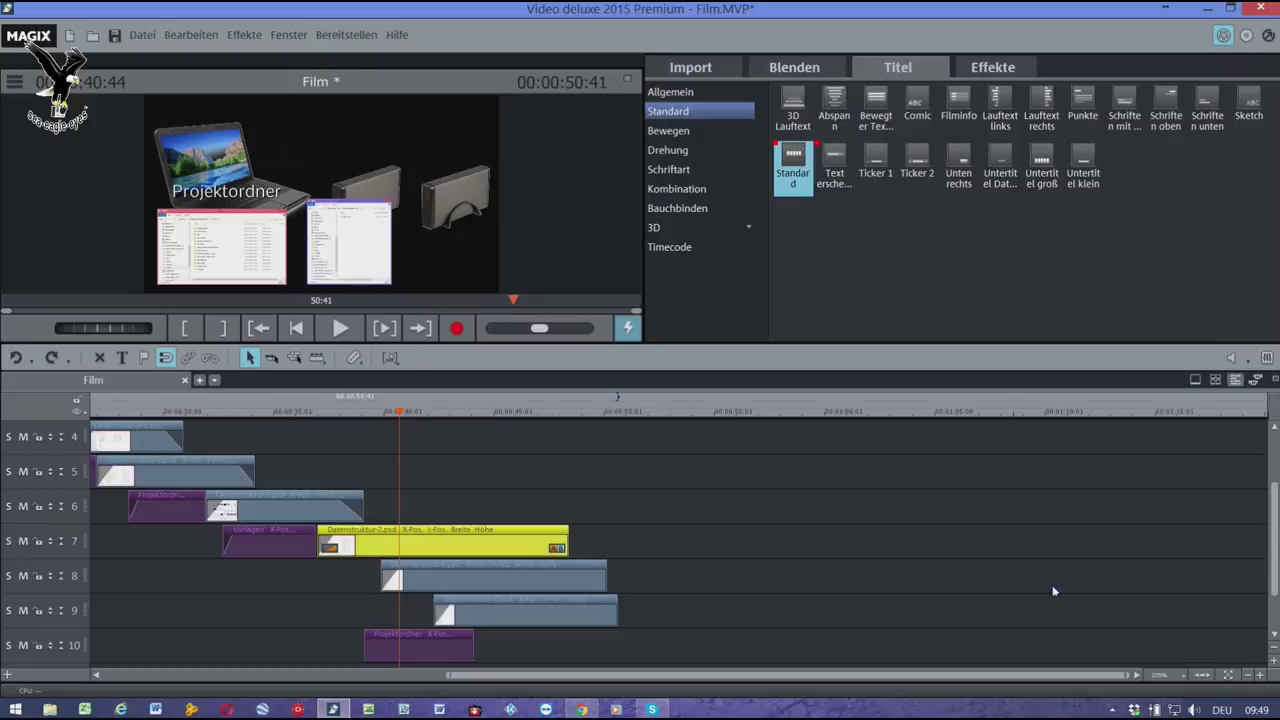
click(503, 581)
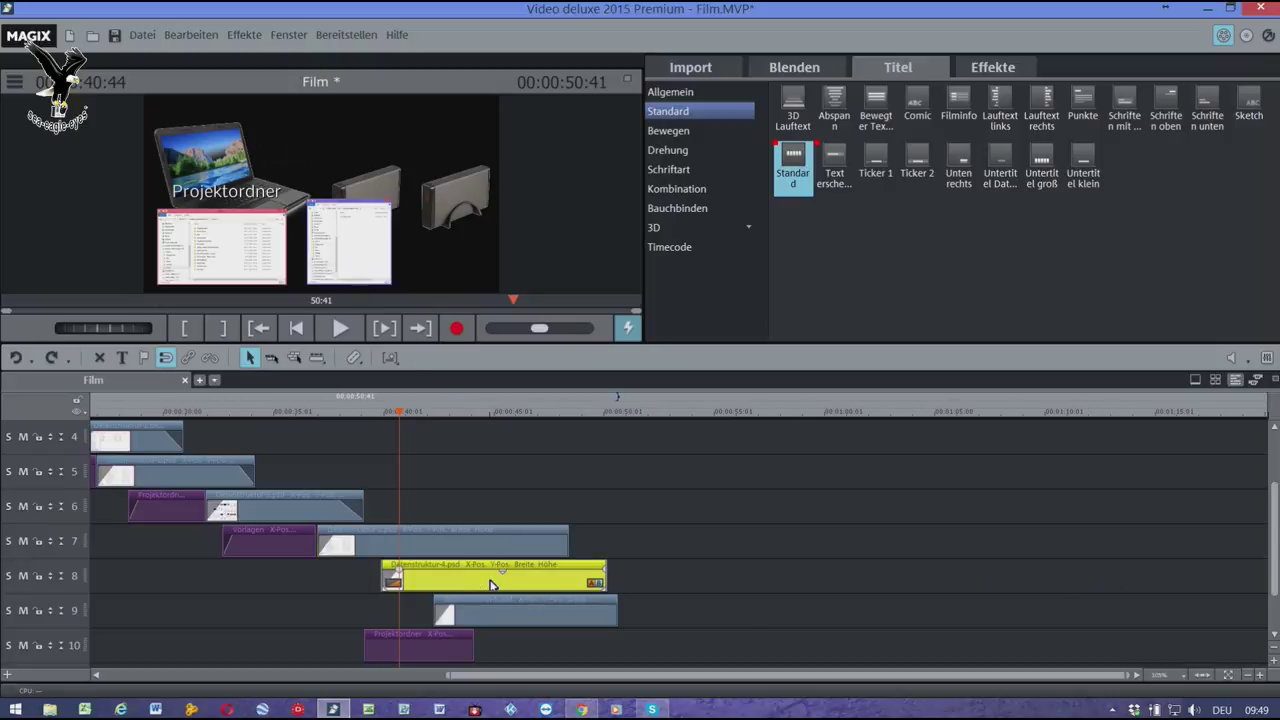
scroll(492, 580, down, 2)
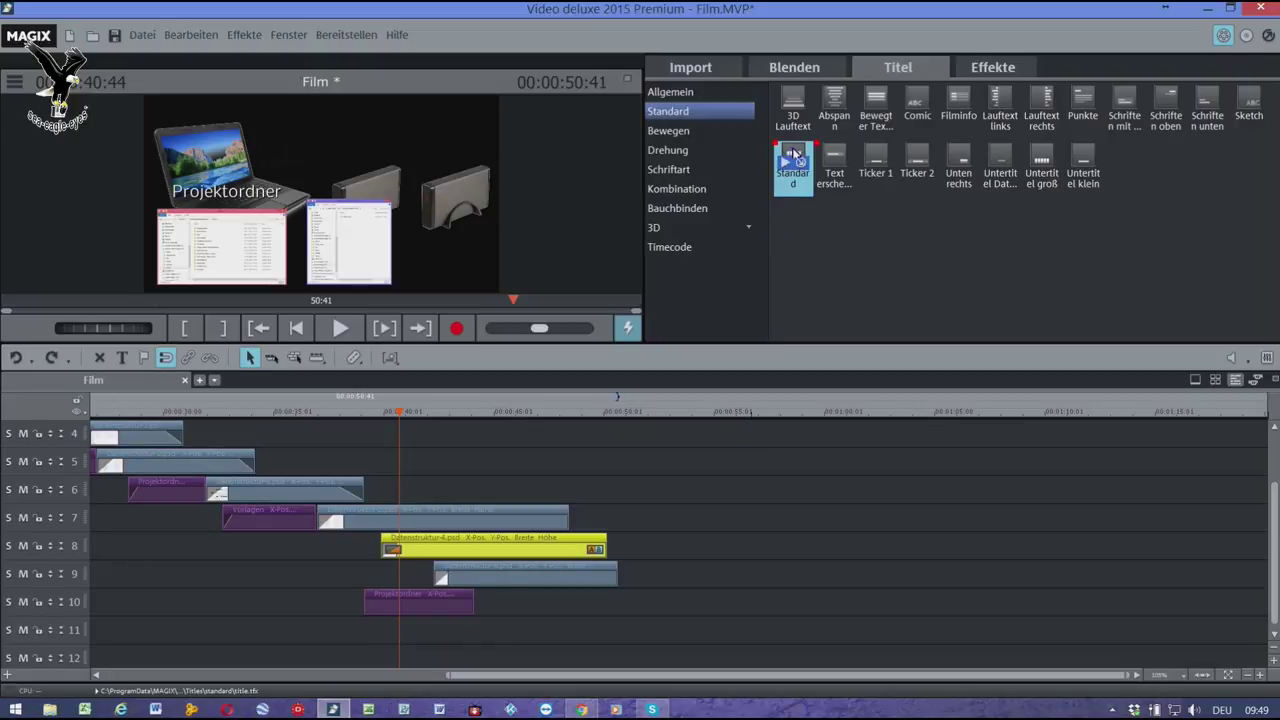
drag(794, 155, 462, 632)
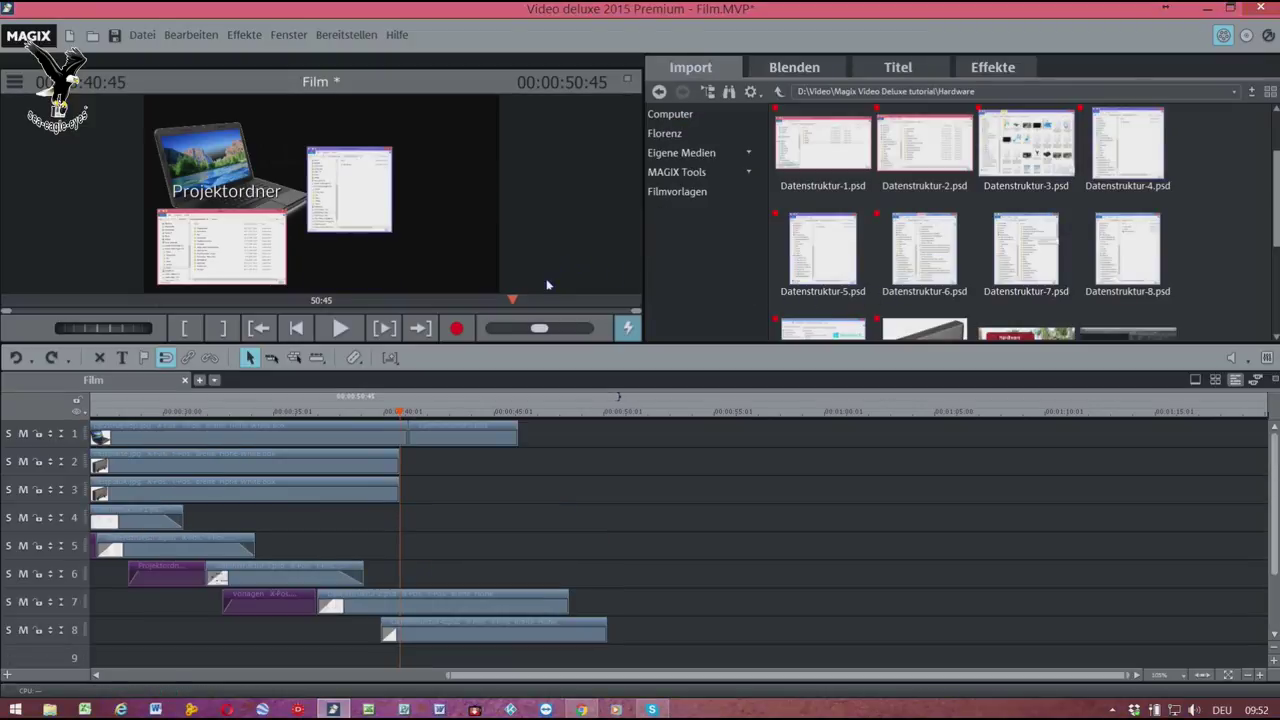
- Resize the Datenstruktur-6.psd clip on track 1 to a width of 500 pixels and move it to position 867, 450
click(466, 414)
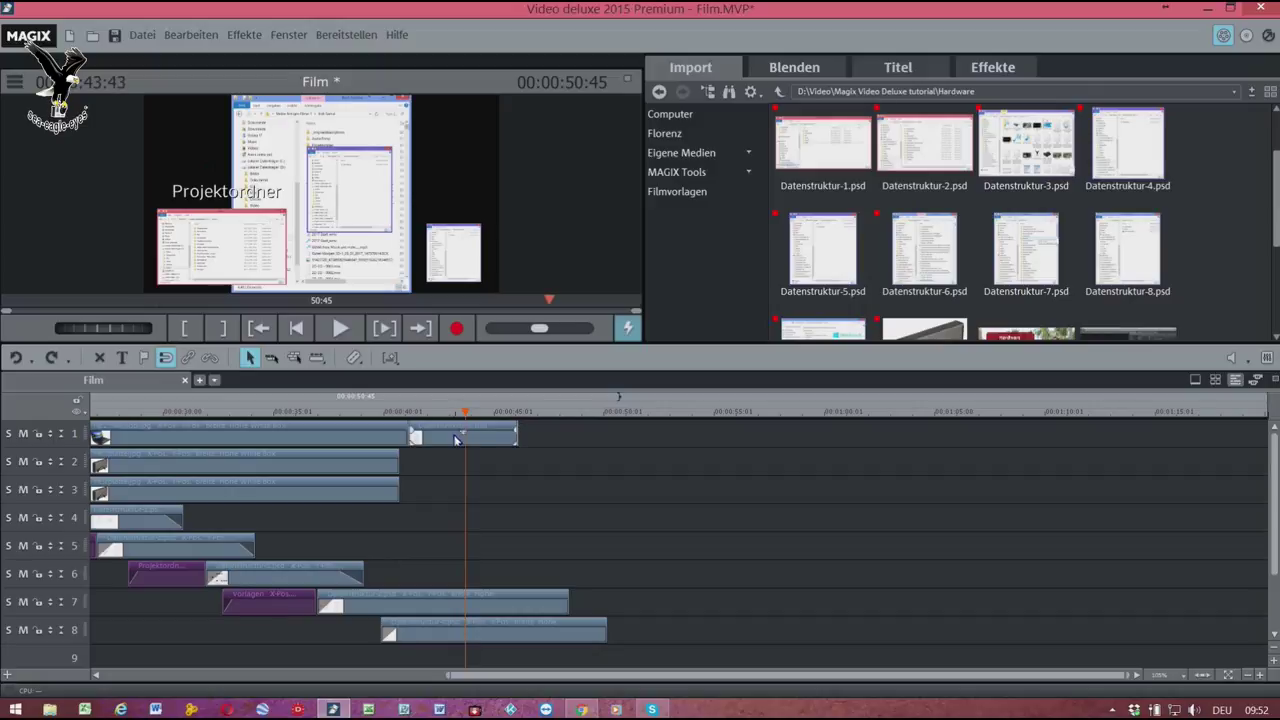
click(454, 442)
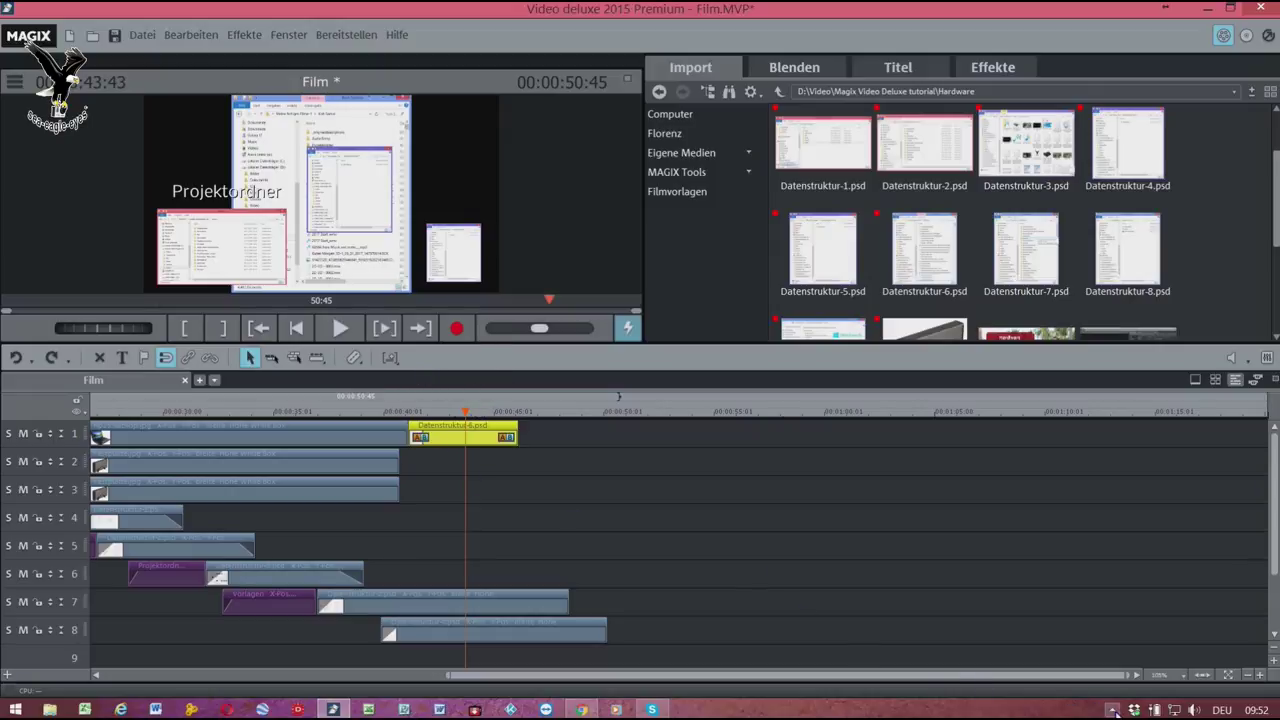
click(1113, 711)
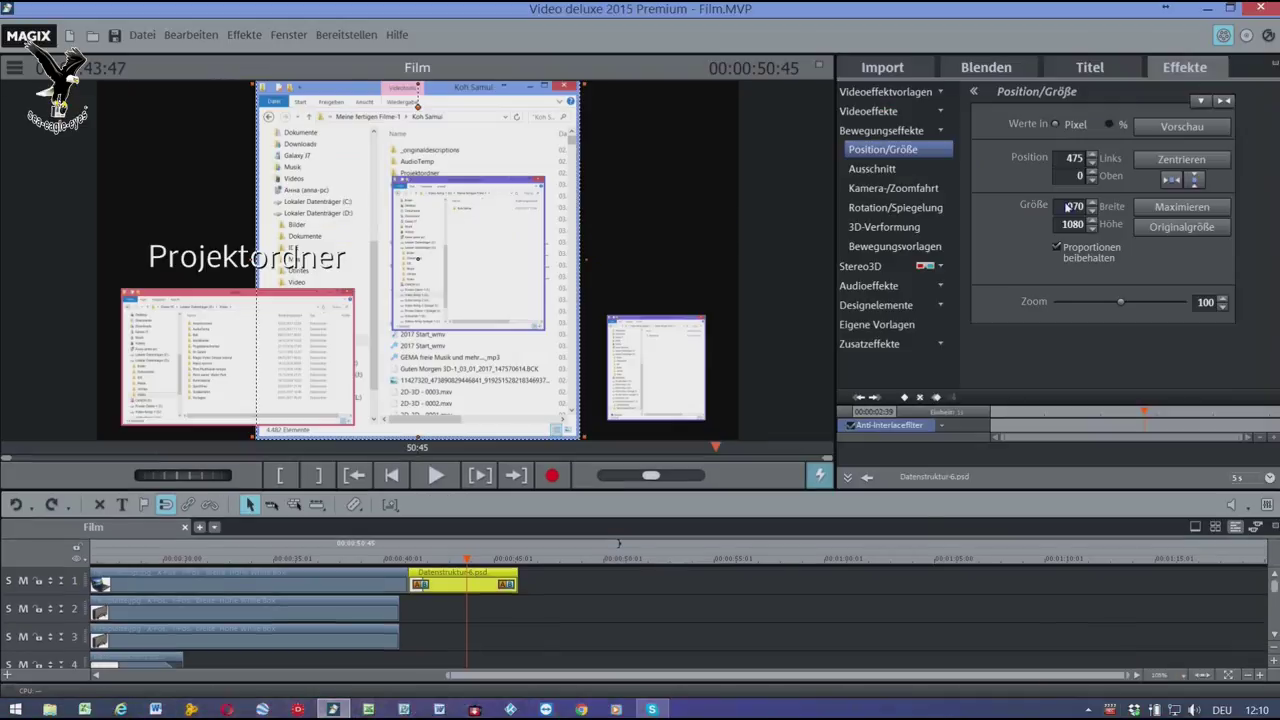
double_click(1070, 207)
key(BackSpace)
text(500)
key(Return)
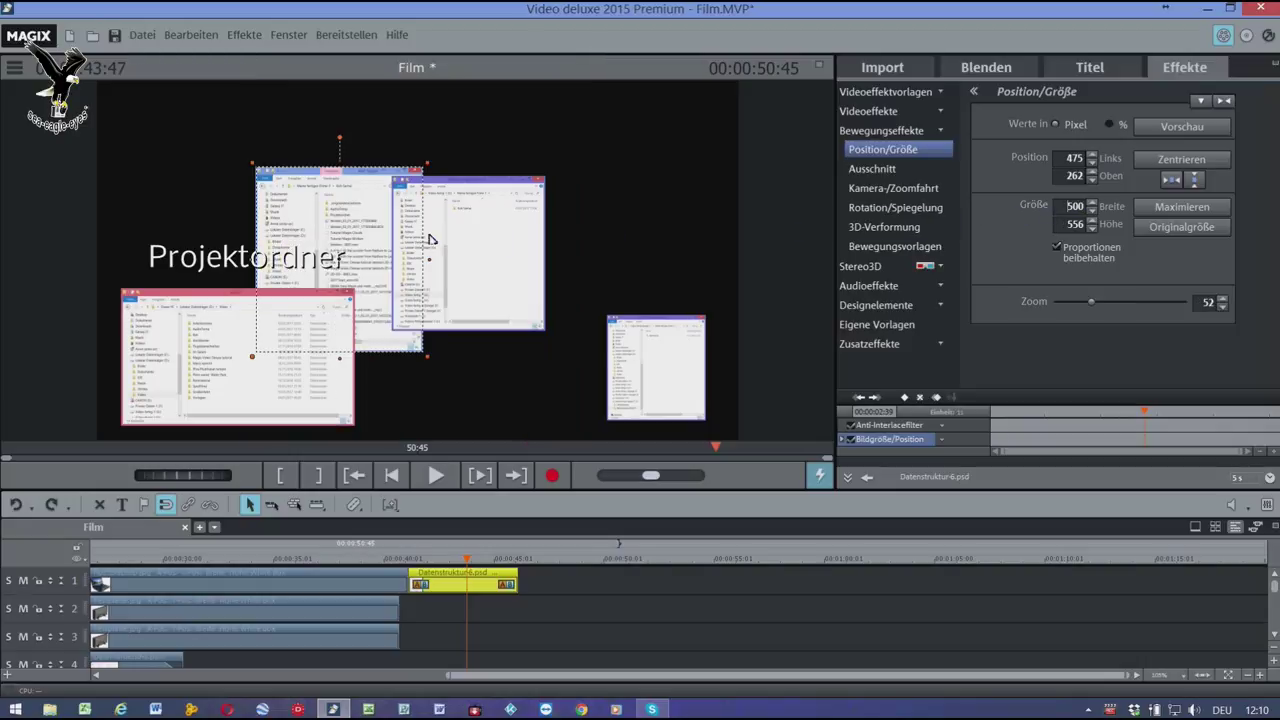
drag(339, 219, 480, 280)
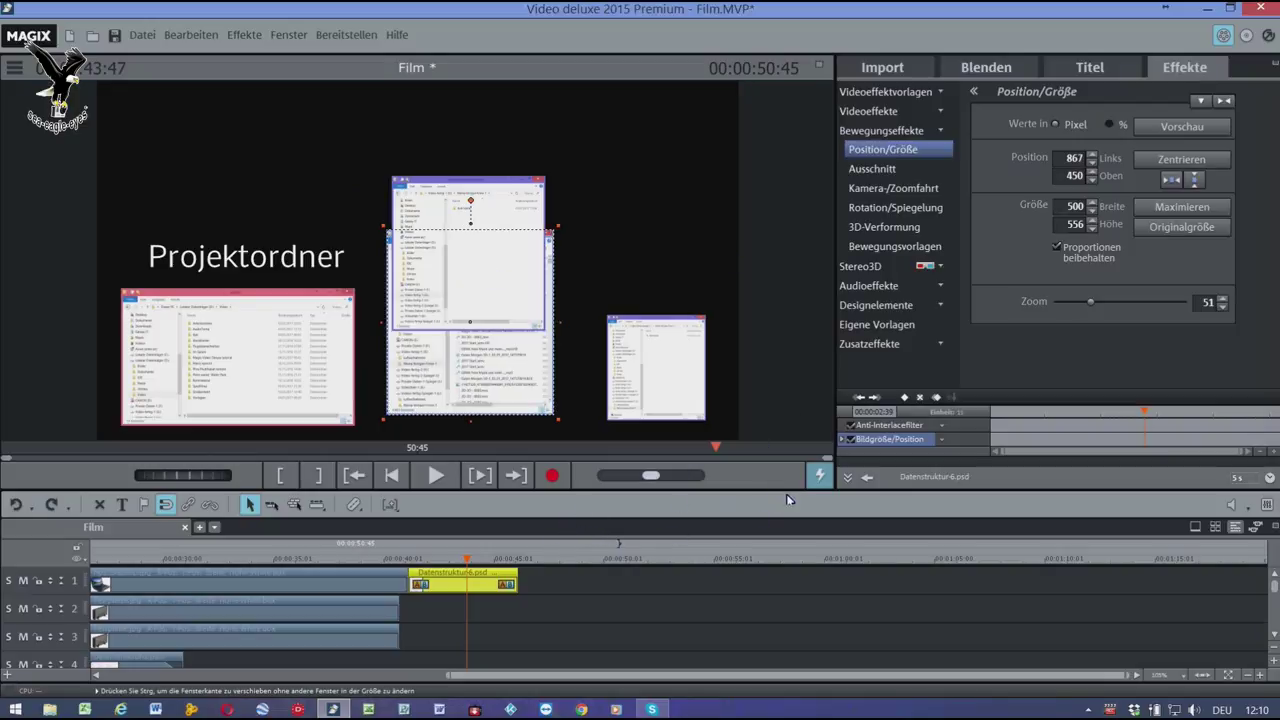
- Enlarge the timeline area and try placing the Datenstruktur-6.psd clip on track 8, with the Datenstruktur-4.psd clip moved down to track 9
drag(838, 492, 731, 355)
drag(481, 456, 372, 645)
drag(480, 650, 477, 662)
drag(335, 646, 427, 655)
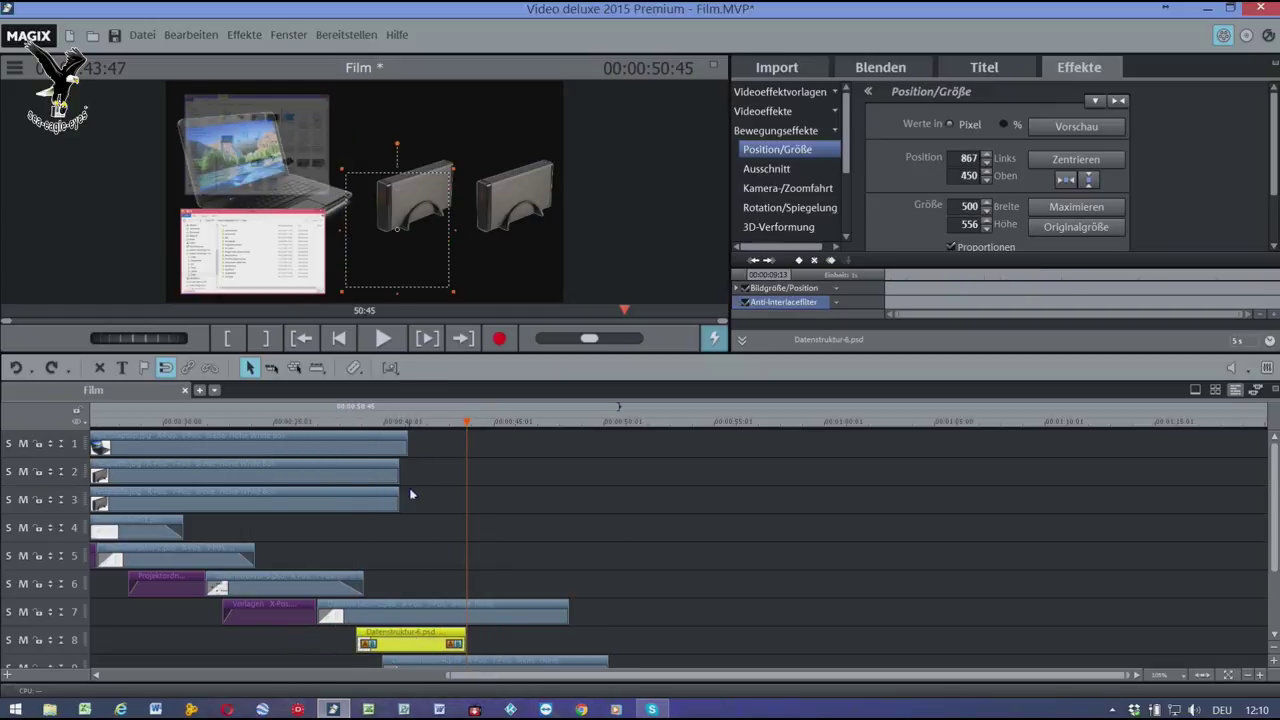
drag(405, 425, 435, 428)
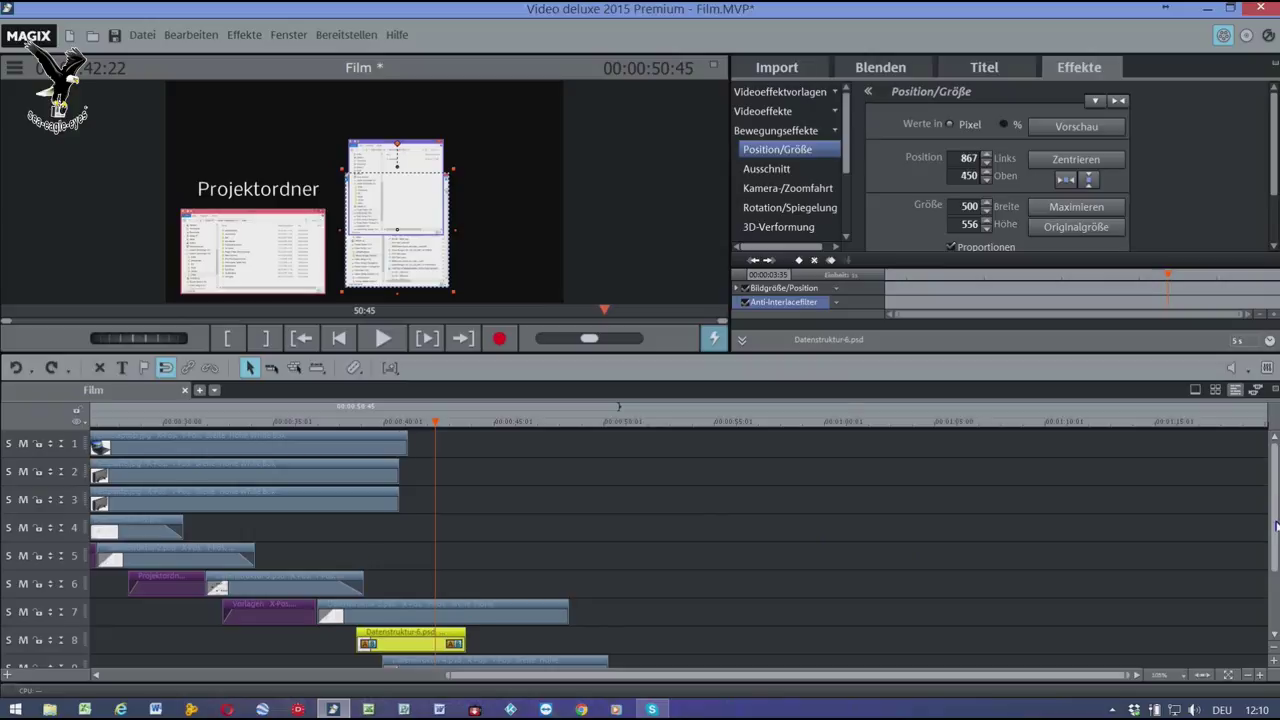
- Undo the recent clip moves until the Datenstruktur-4.psd clip is back on track 8, and redo one step
scroll(1276, 524, down, 4)
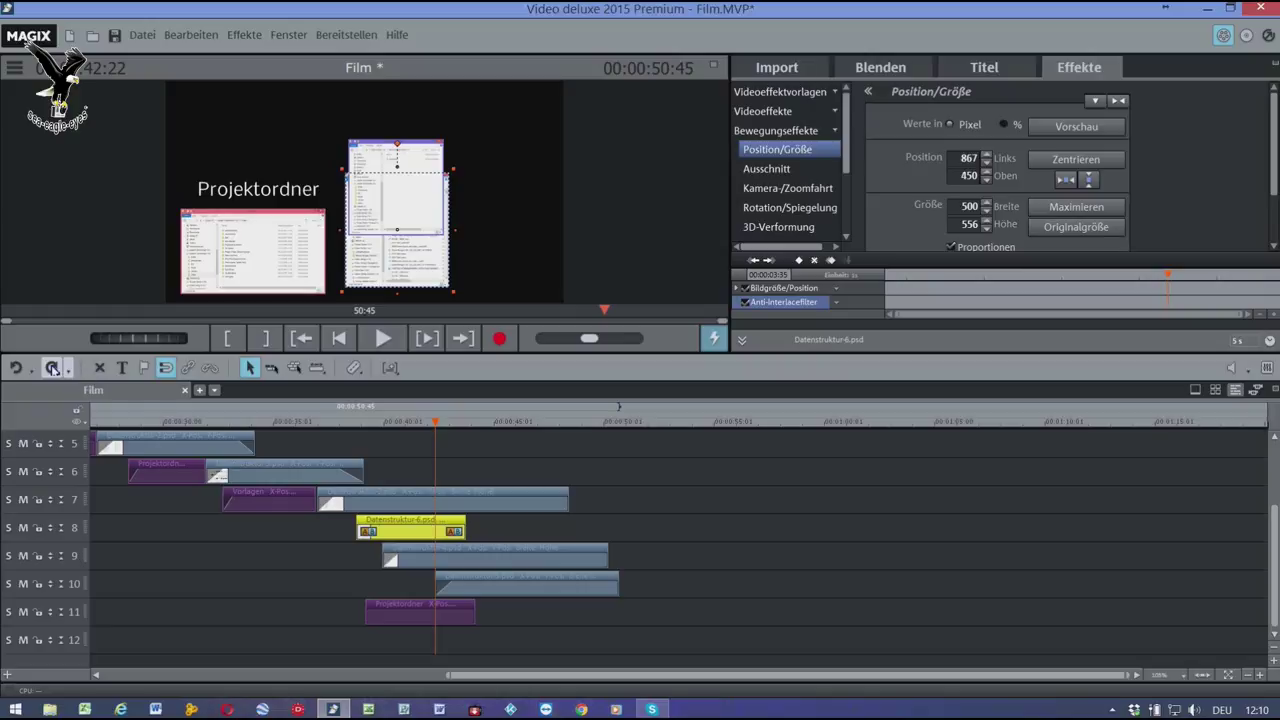
click(18, 368)
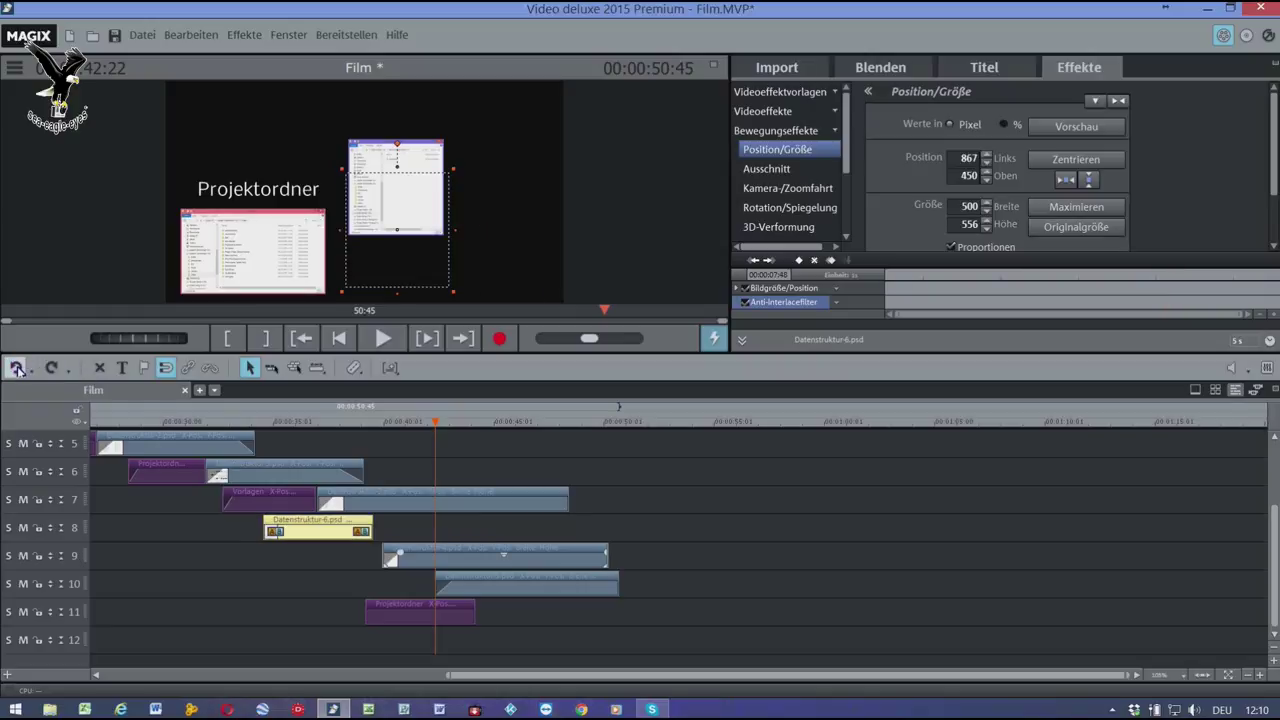
click(16, 368)
click(16, 368)
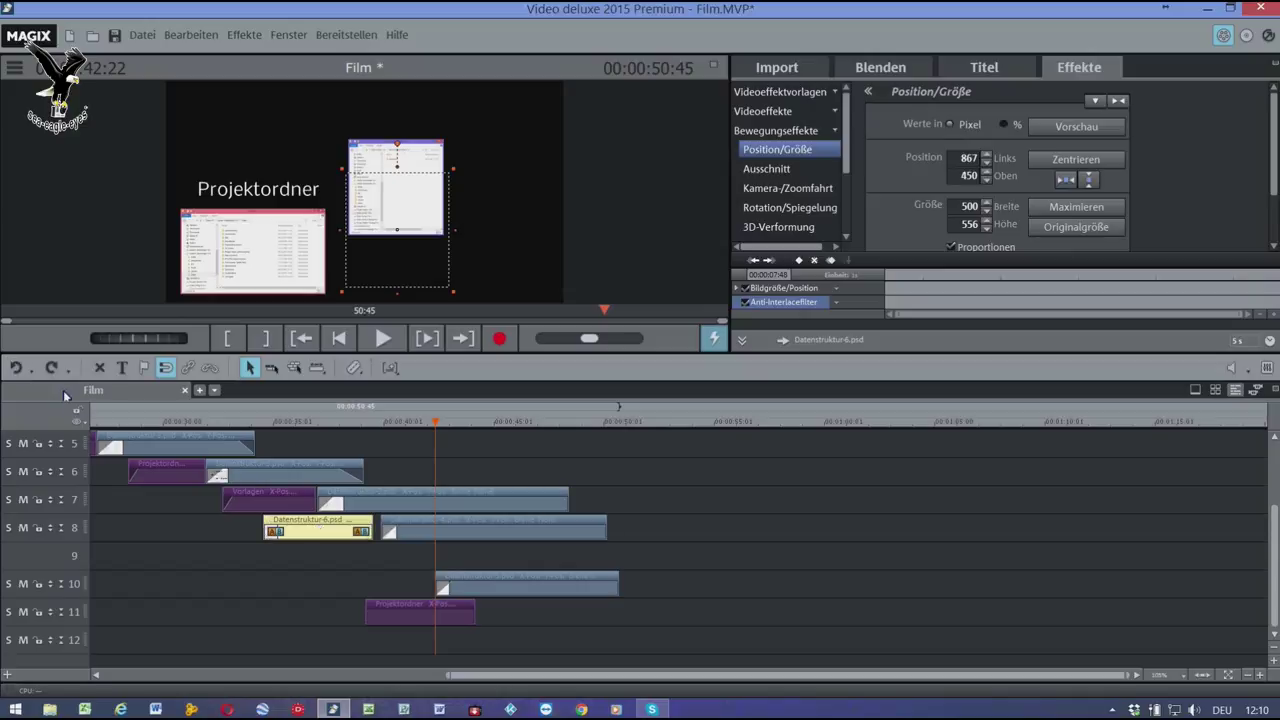
click(16, 369)
click(16, 368)
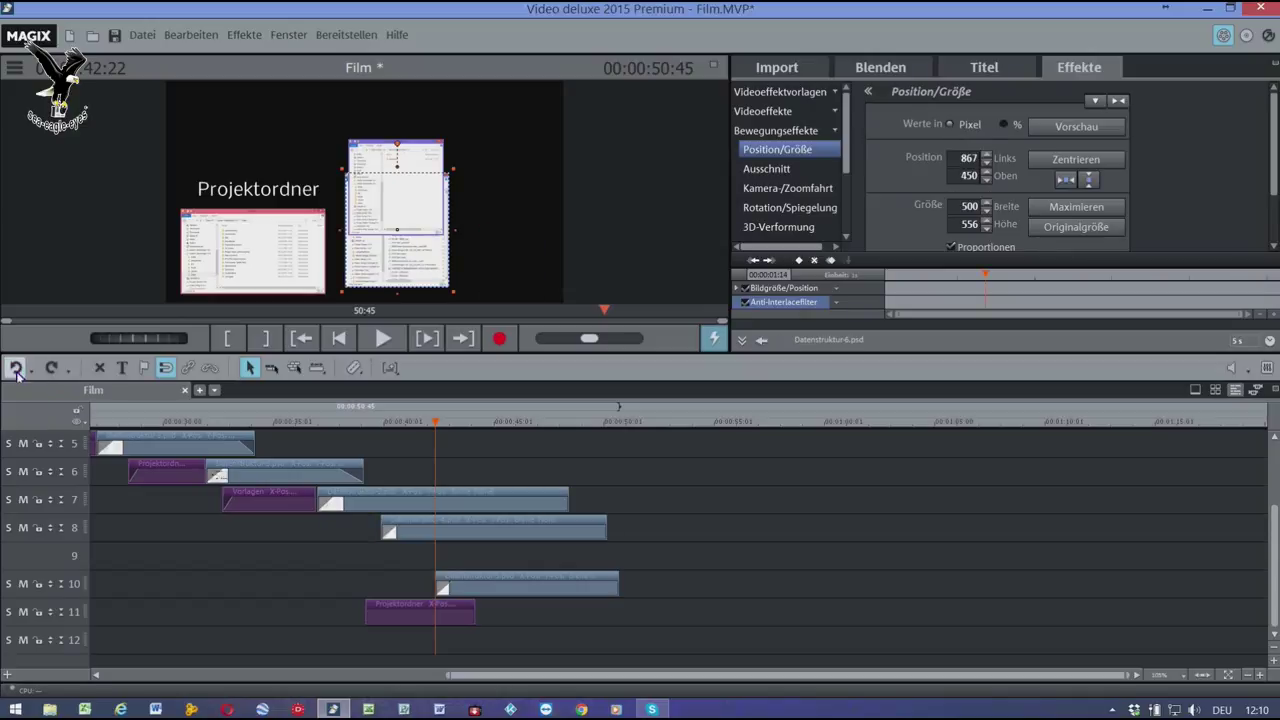
click(52, 368)
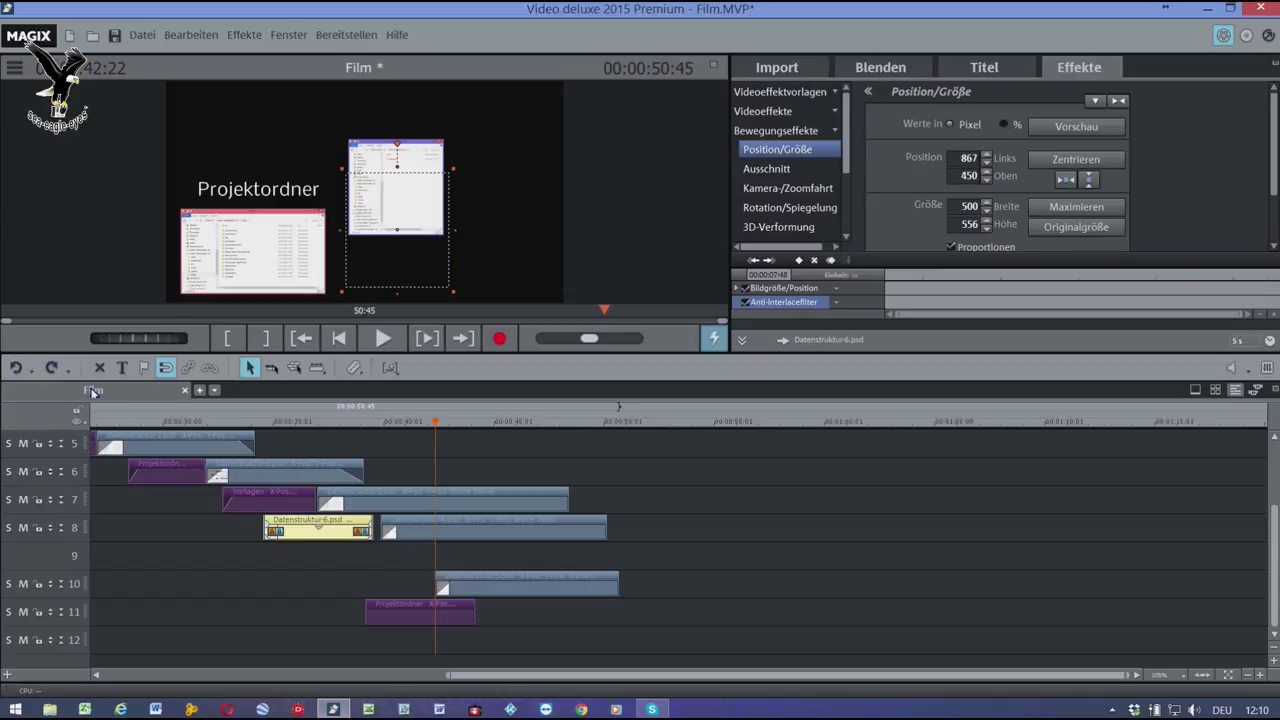
- Move the Datenstruktur-6.psd clip to track 11, shortly after the "Projektordner" title, and place the playhead at 46:40
drag(326, 528, 333, 640)
drag(408, 674, 680, 662)
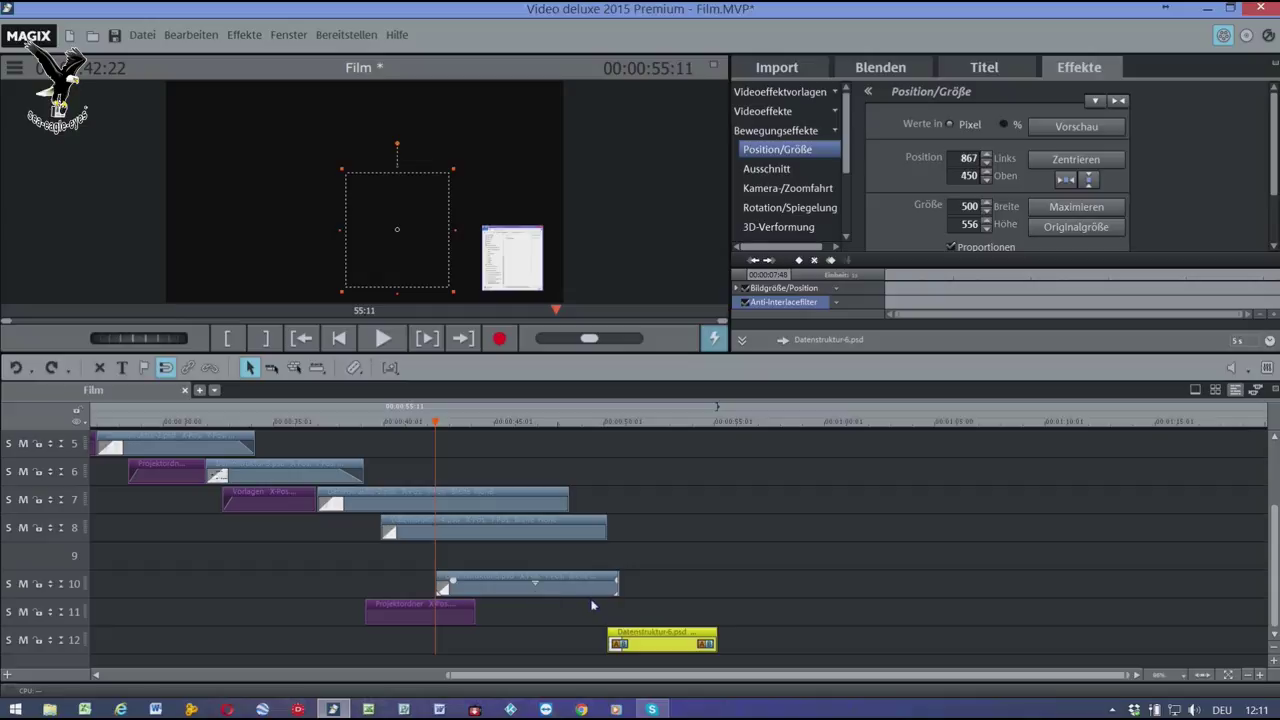
drag(642, 643, 461, 556)
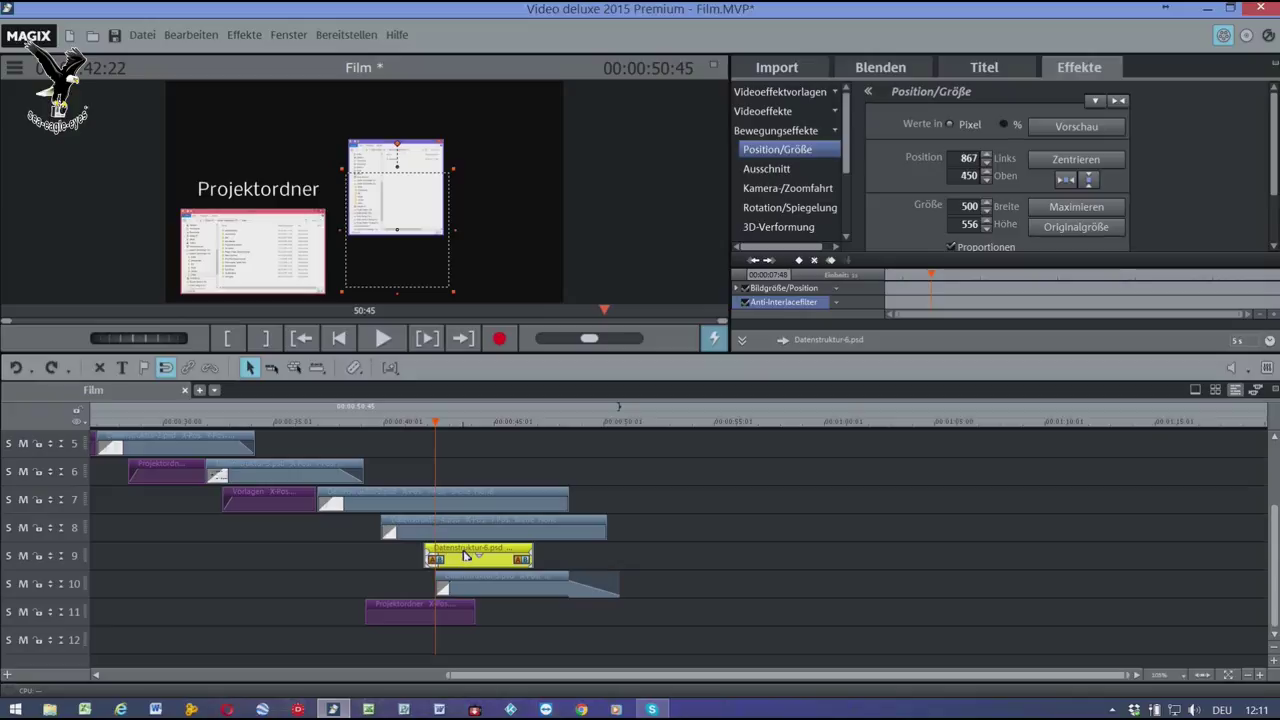
drag(462, 560, 522, 616)
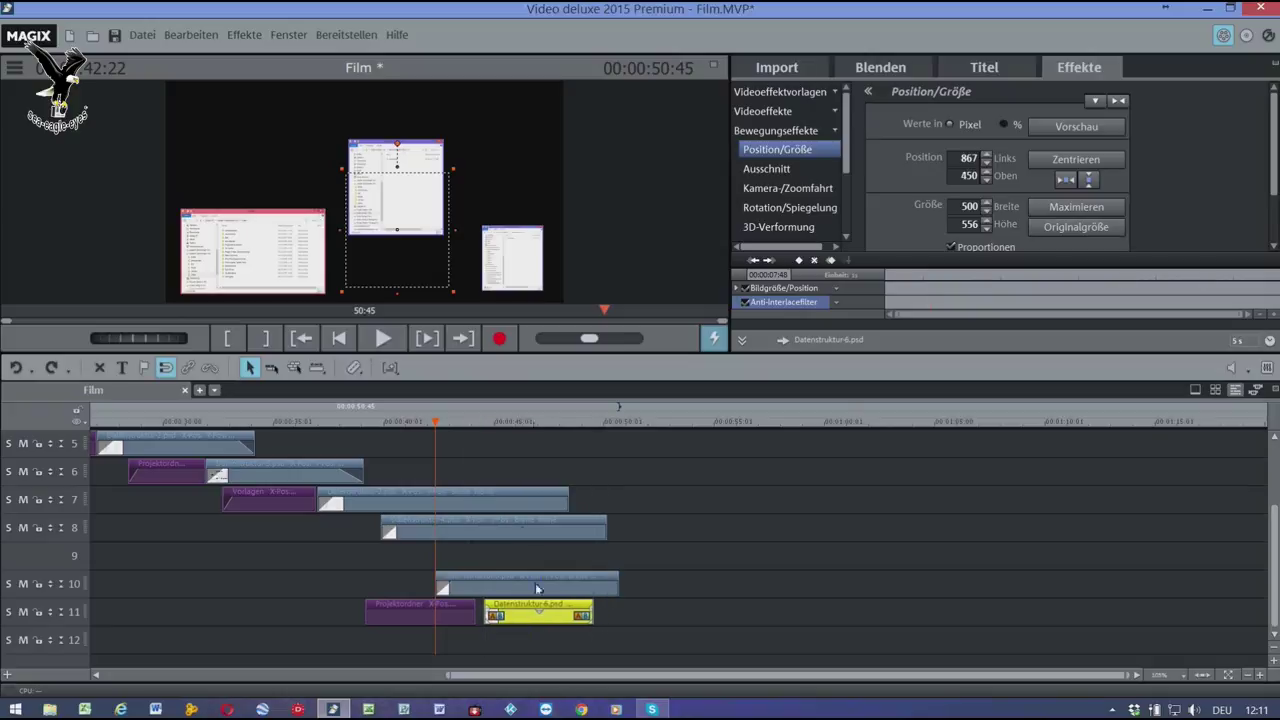
click(531, 423)
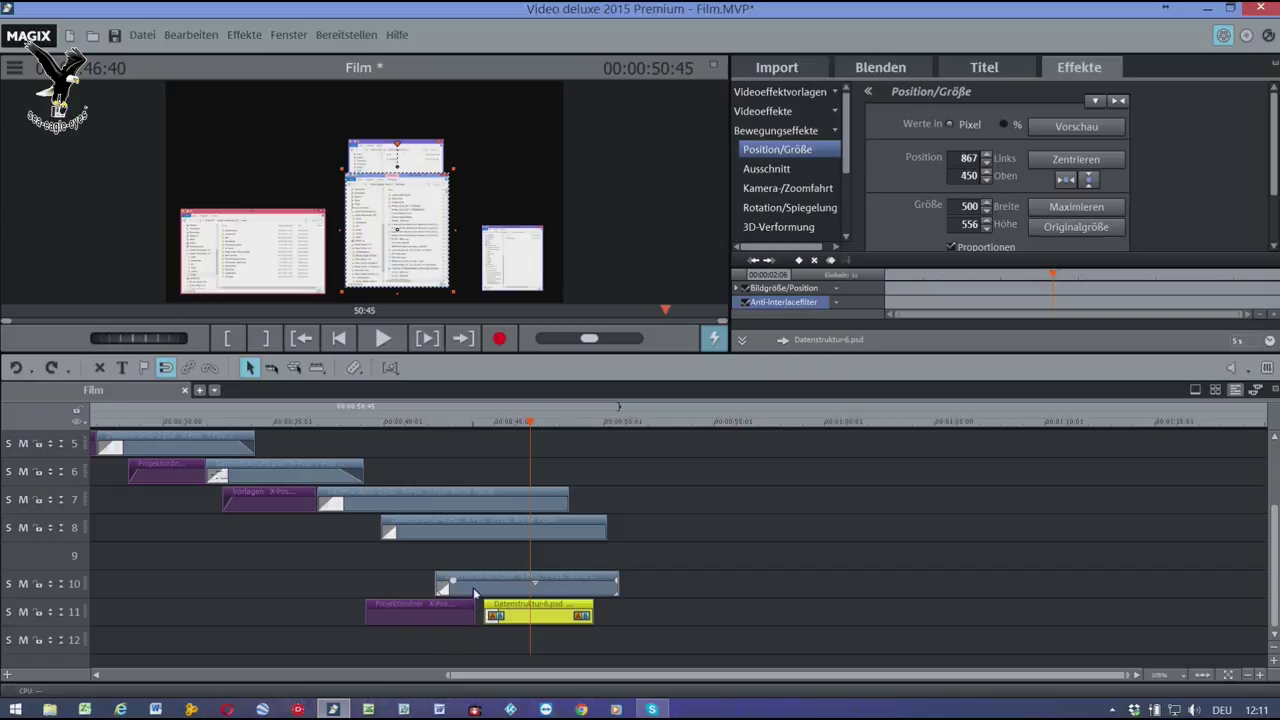
- Move the clip on track 10 up to track 9 and Datenstruktur-6.psd to track 10, starting where the "Projektordner" title ends
drag(475, 592, 484, 563)
drag(515, 618, 501, 595)
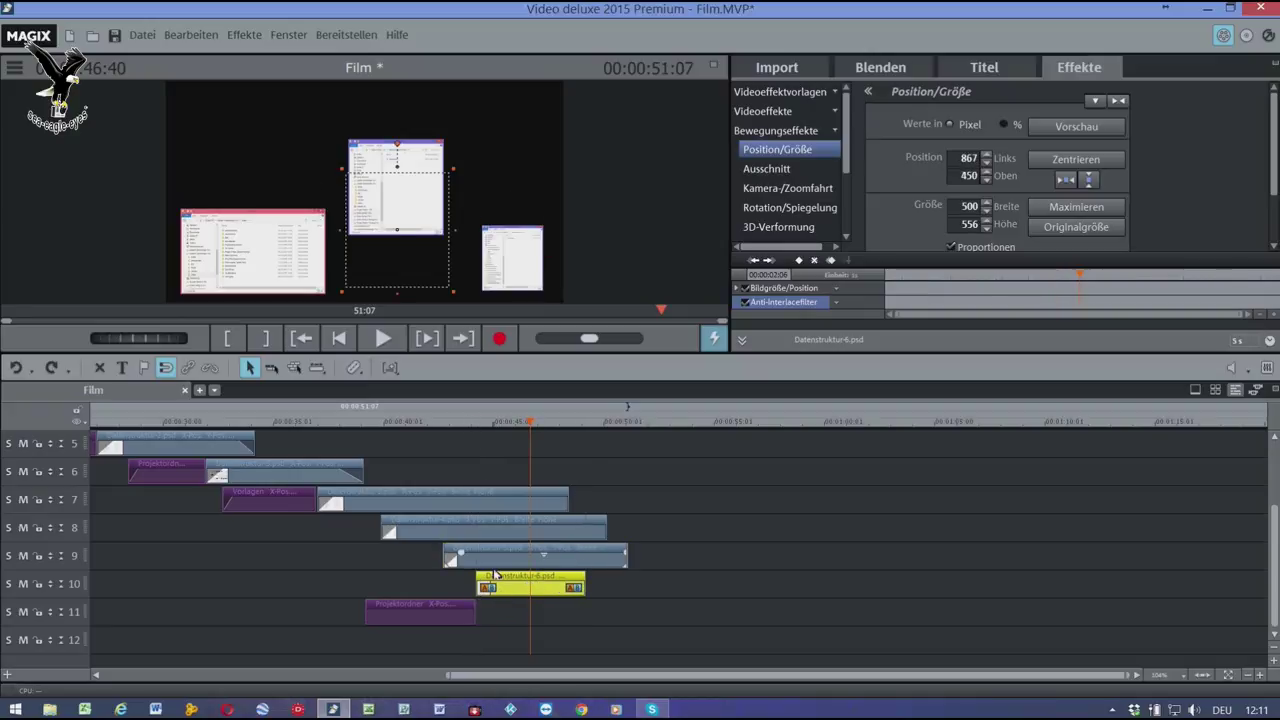
click(491, 425)
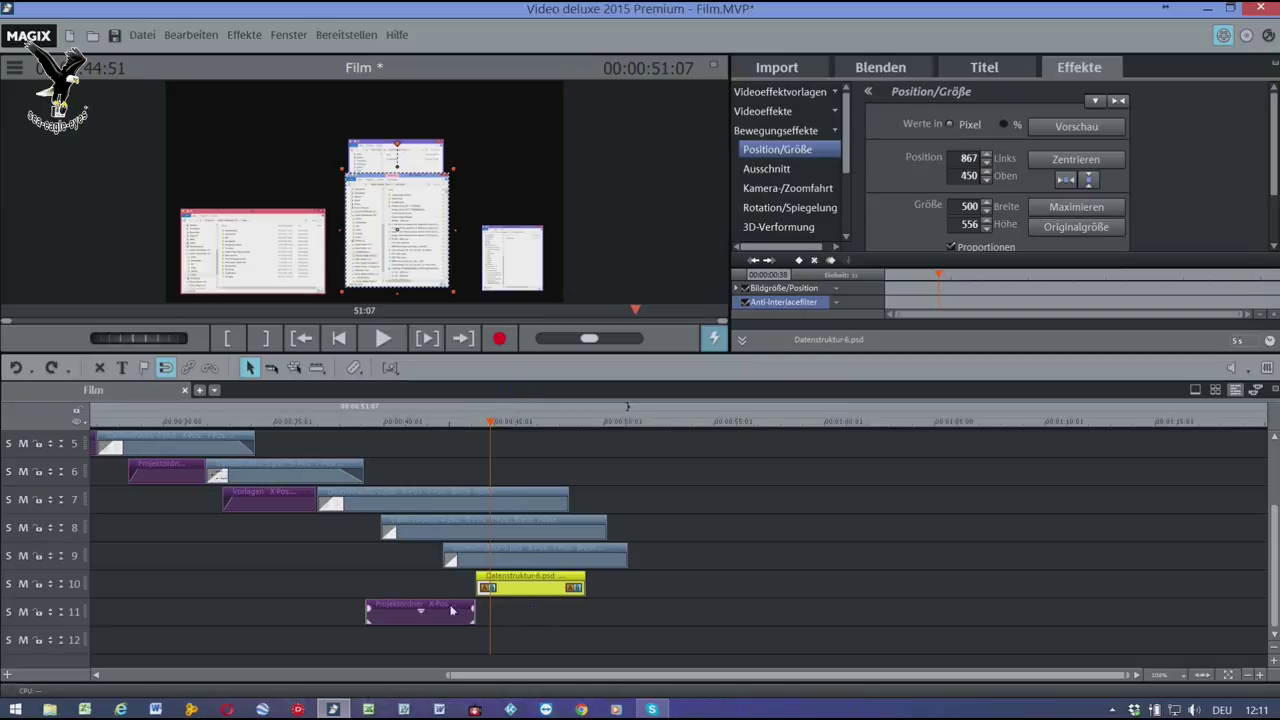
- Extend the "Projektordner" title on track 11 to 55:21 and lengthen the clips on tracks 7 to 10 to a shared end just before it
click(434, 423)
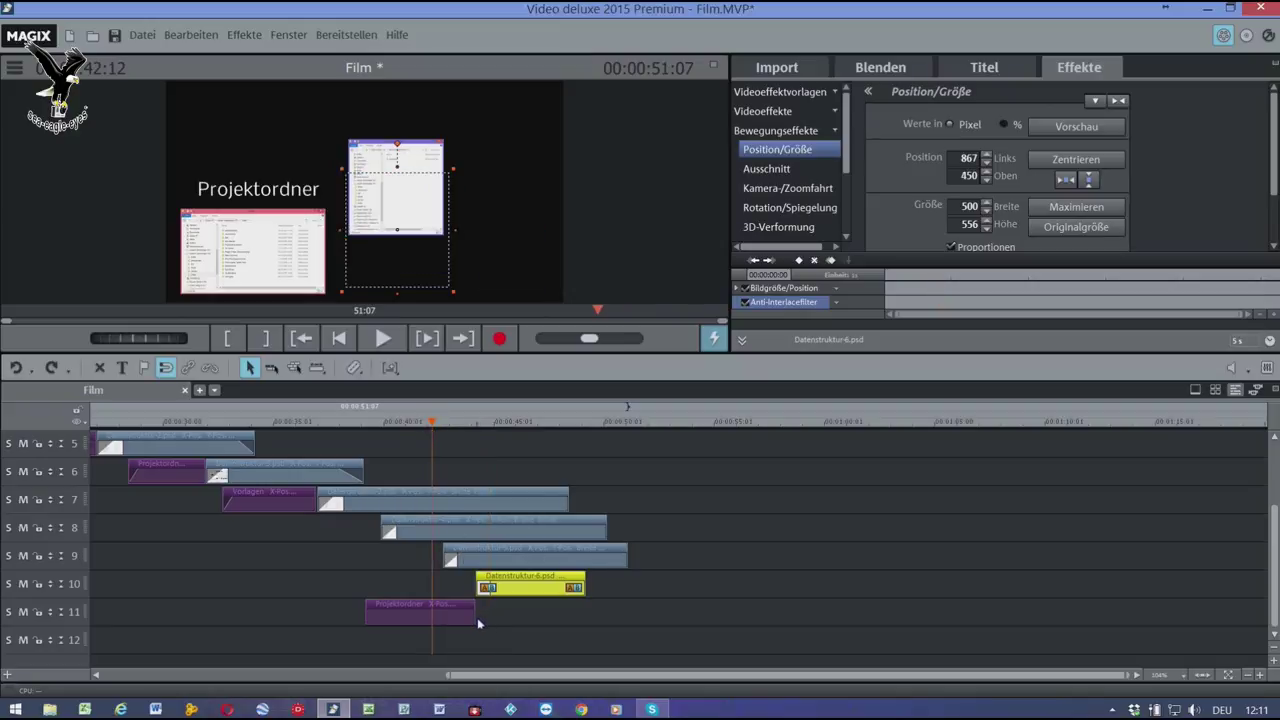
drag(475, 620, 722, 646)
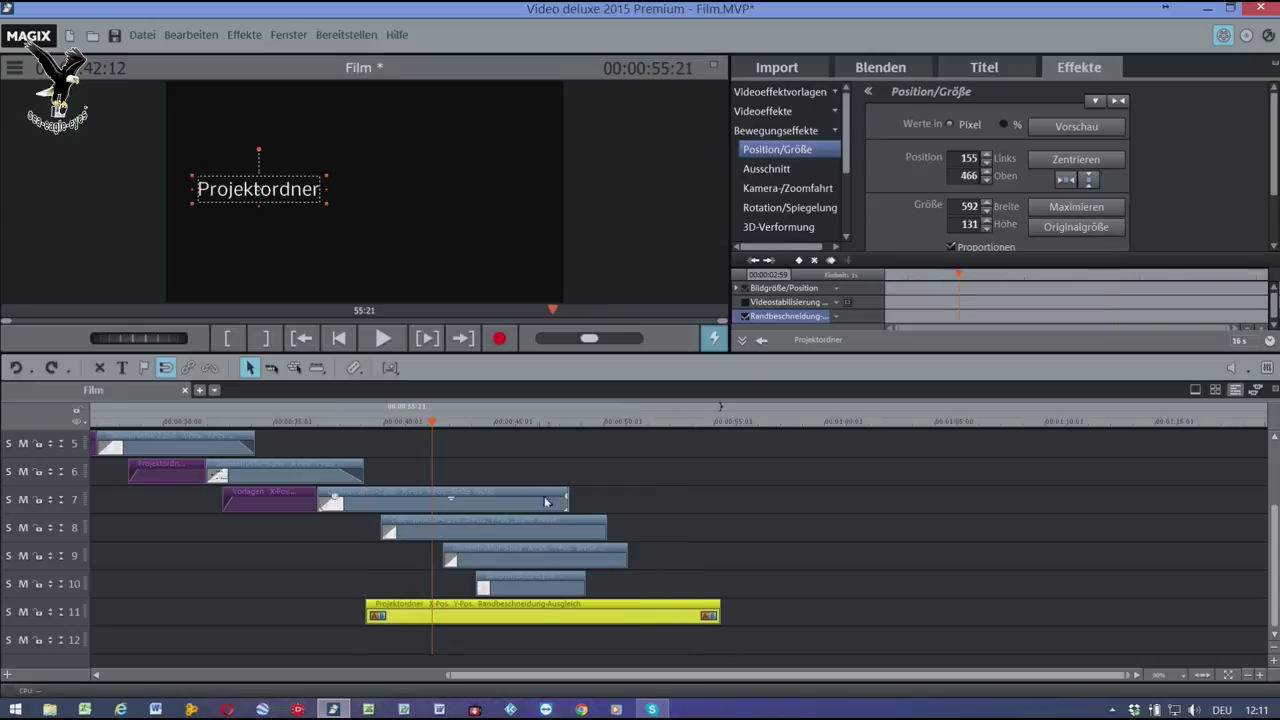
click(492, 422)
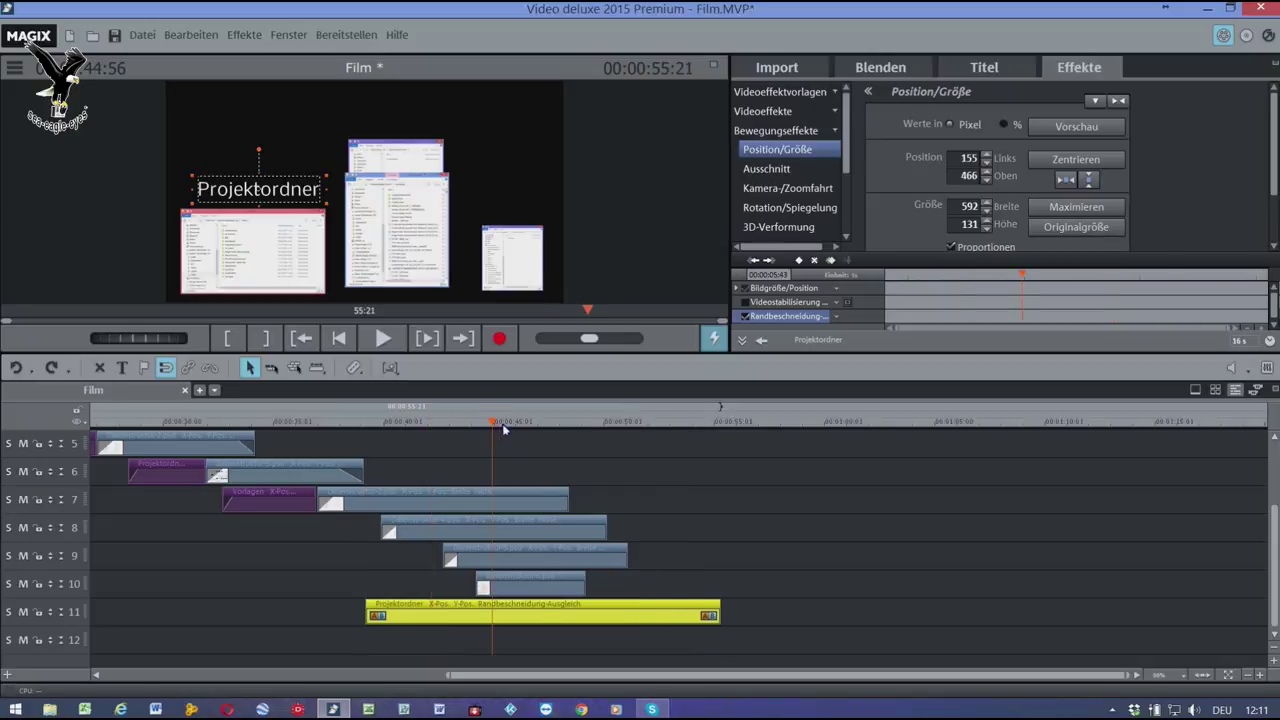
drag(493, 424, 511, 422)
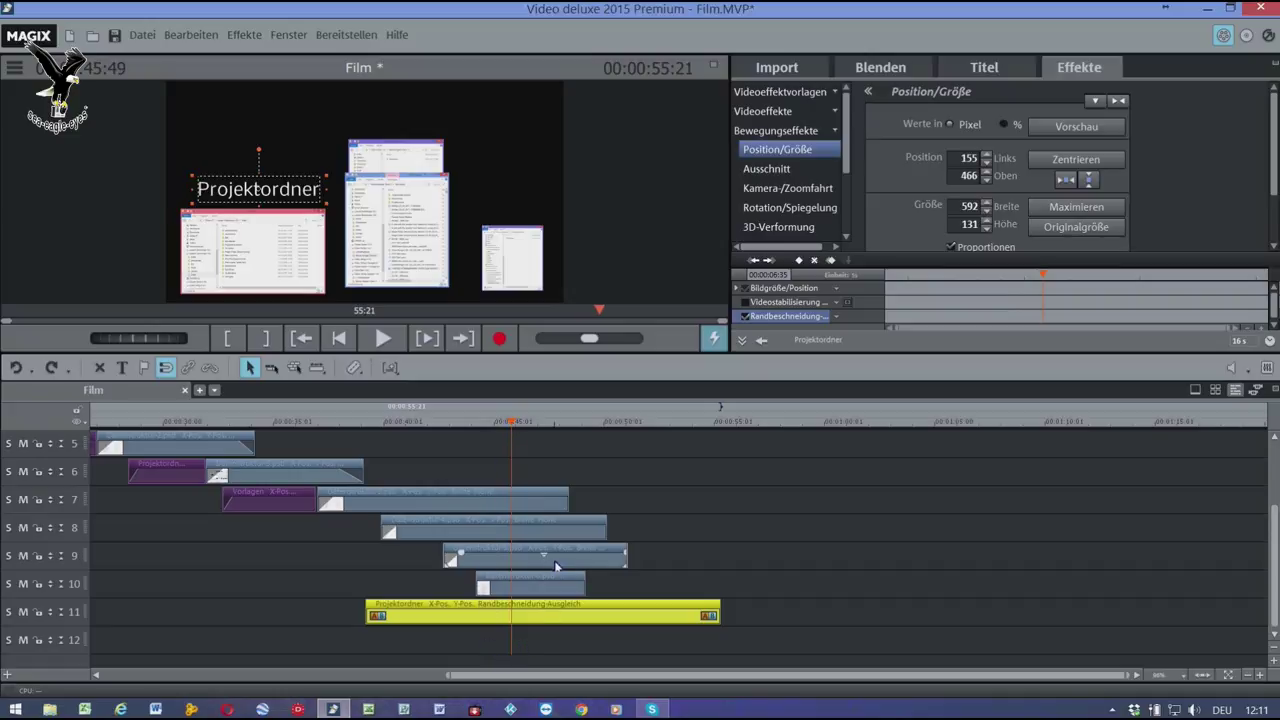
click(512, 499)
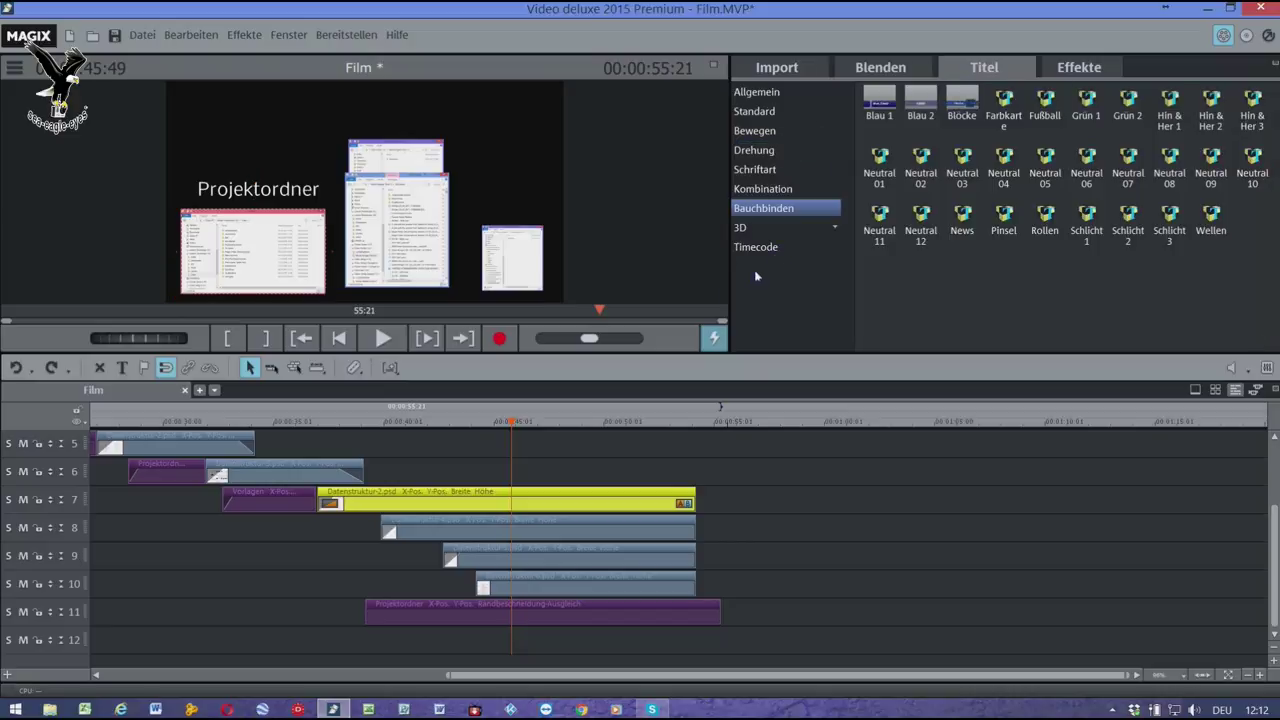
- Add the "Schriften unten" title template to track 12, starting shortly after the Datenstruktur-6.psd clip begins
click(766, 93)
click(768, 112)
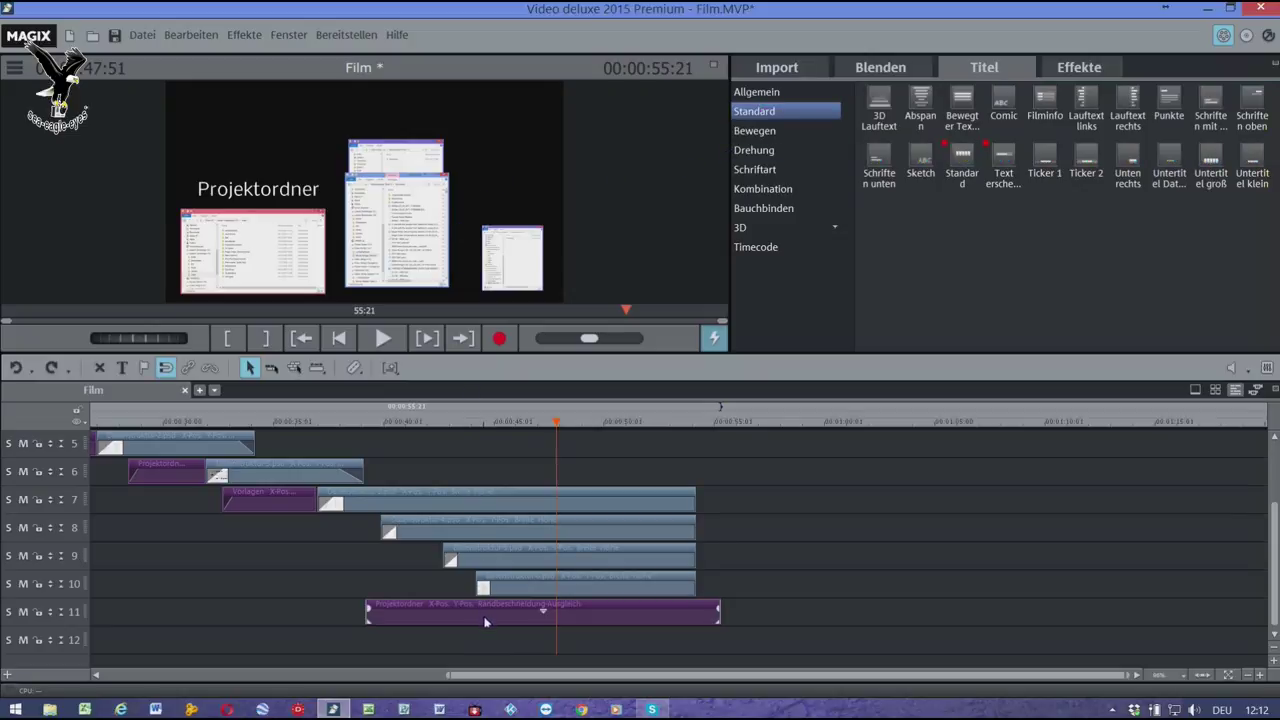
click(879, 156)
drag(803, 281, 545, 649)
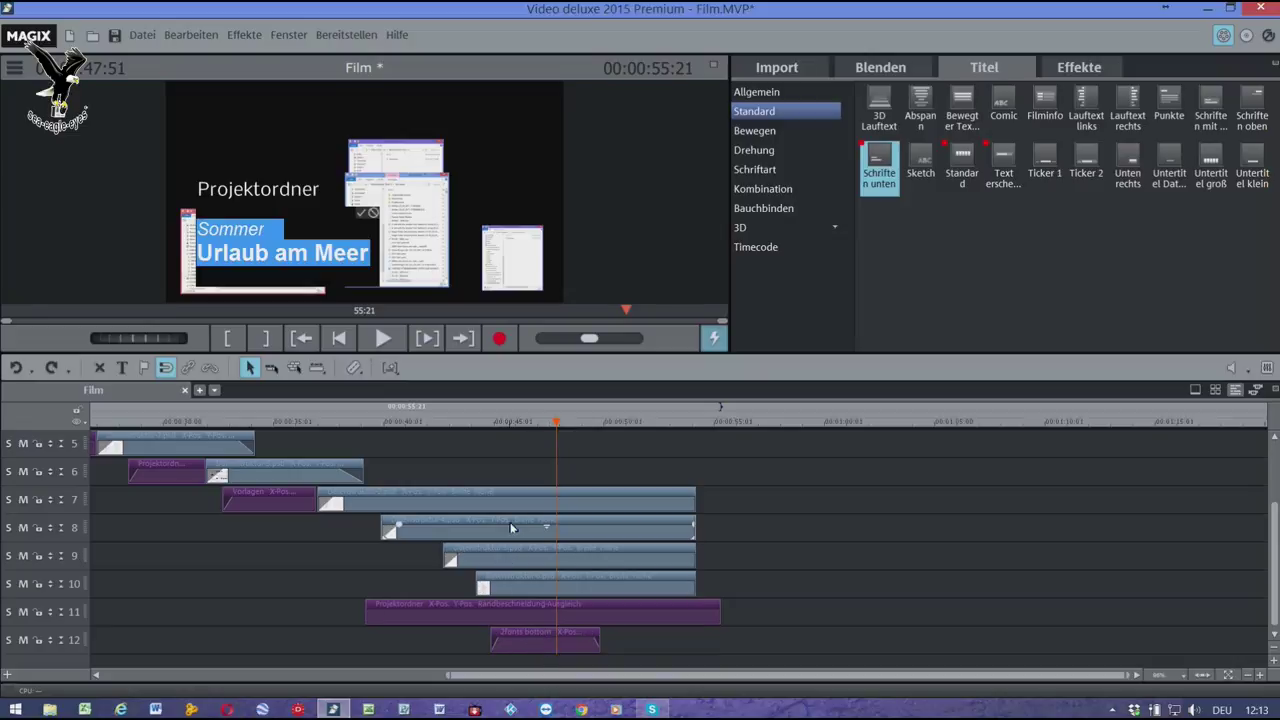
- Replace the new title's sample text with "In diesem Ordner kommt die Sicherheitskopie"
text(In)
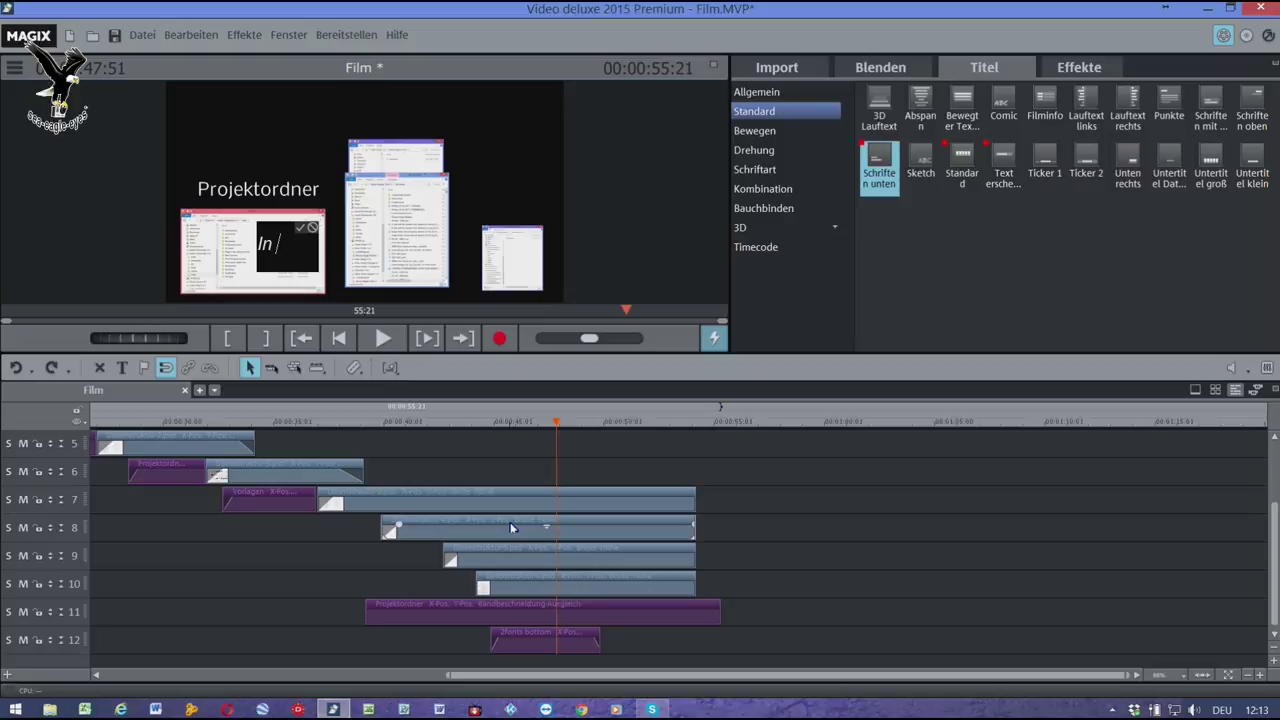
text( diesem)
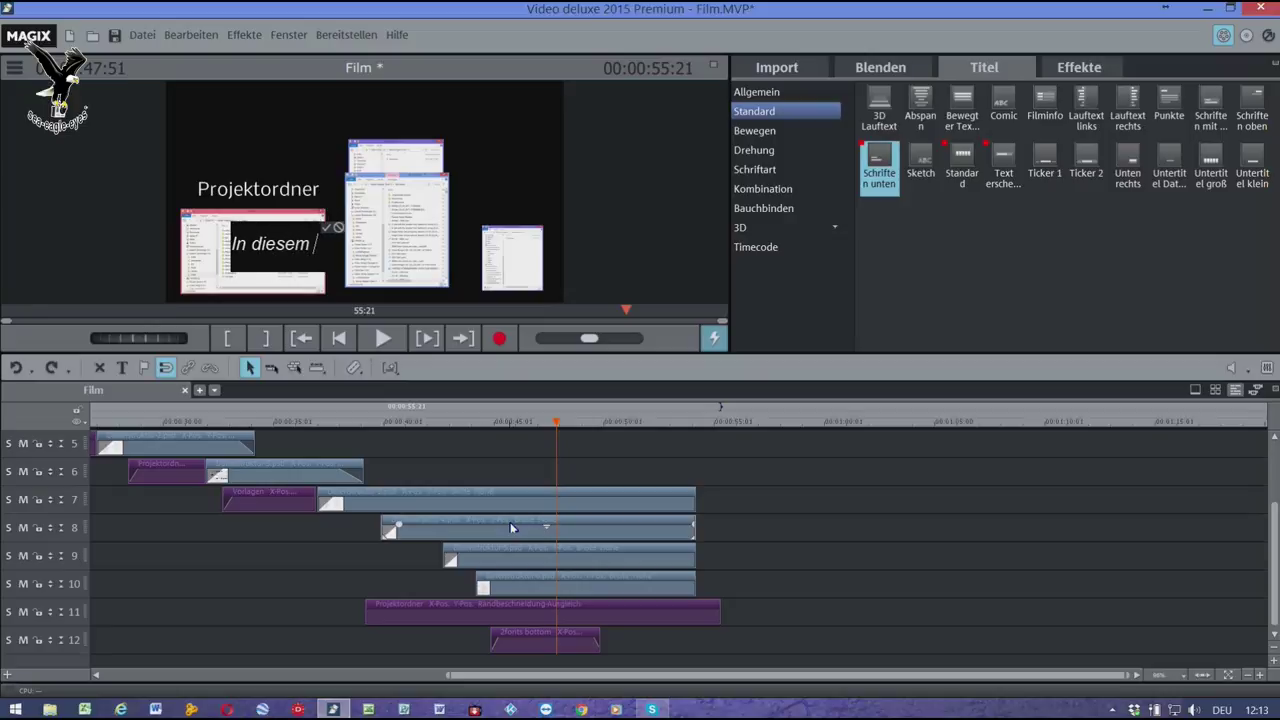
text( ORdner)
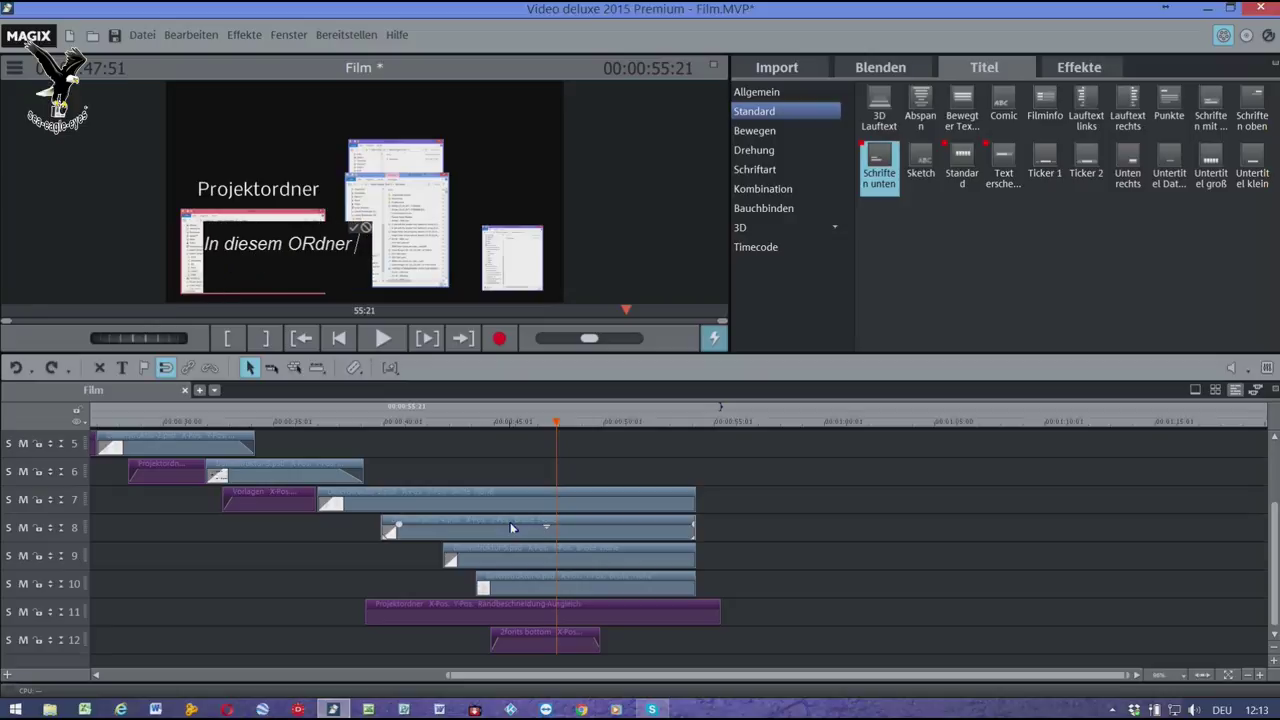
key(BackSpace)
key(BackSpace)
key(BackSpace)
key(BackSpace)
key(BackSpace)
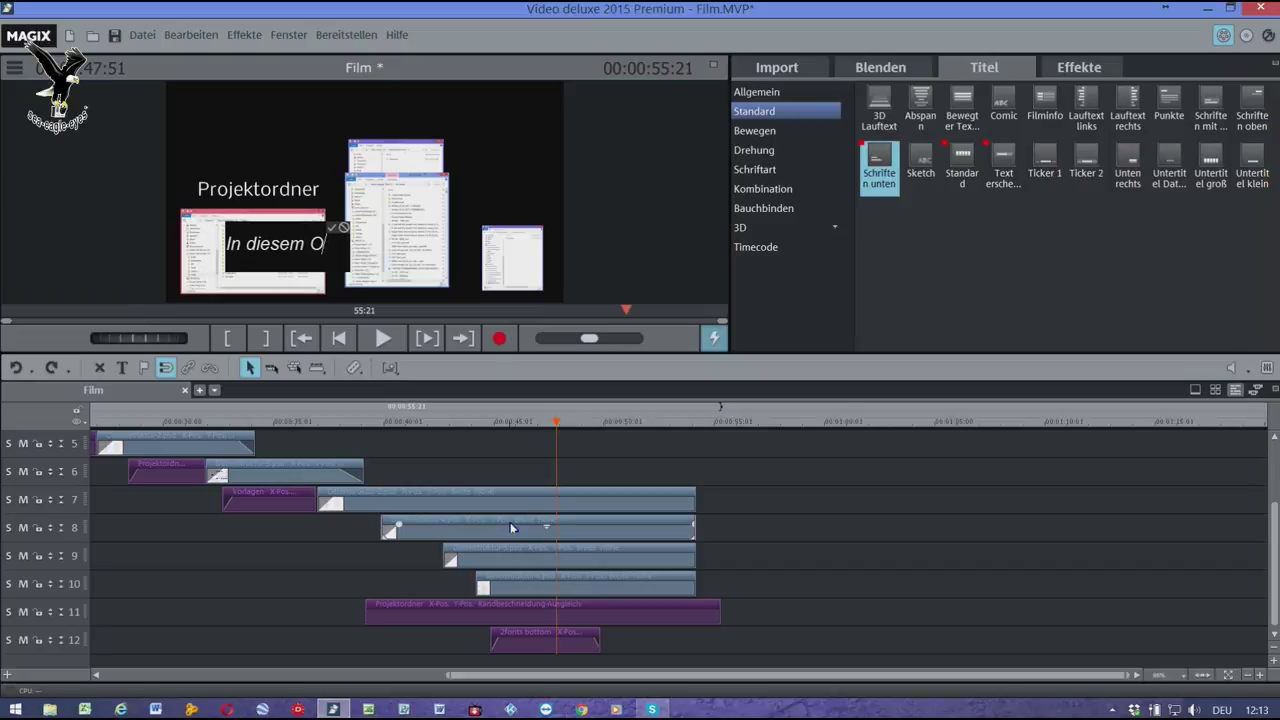
text(rdner)
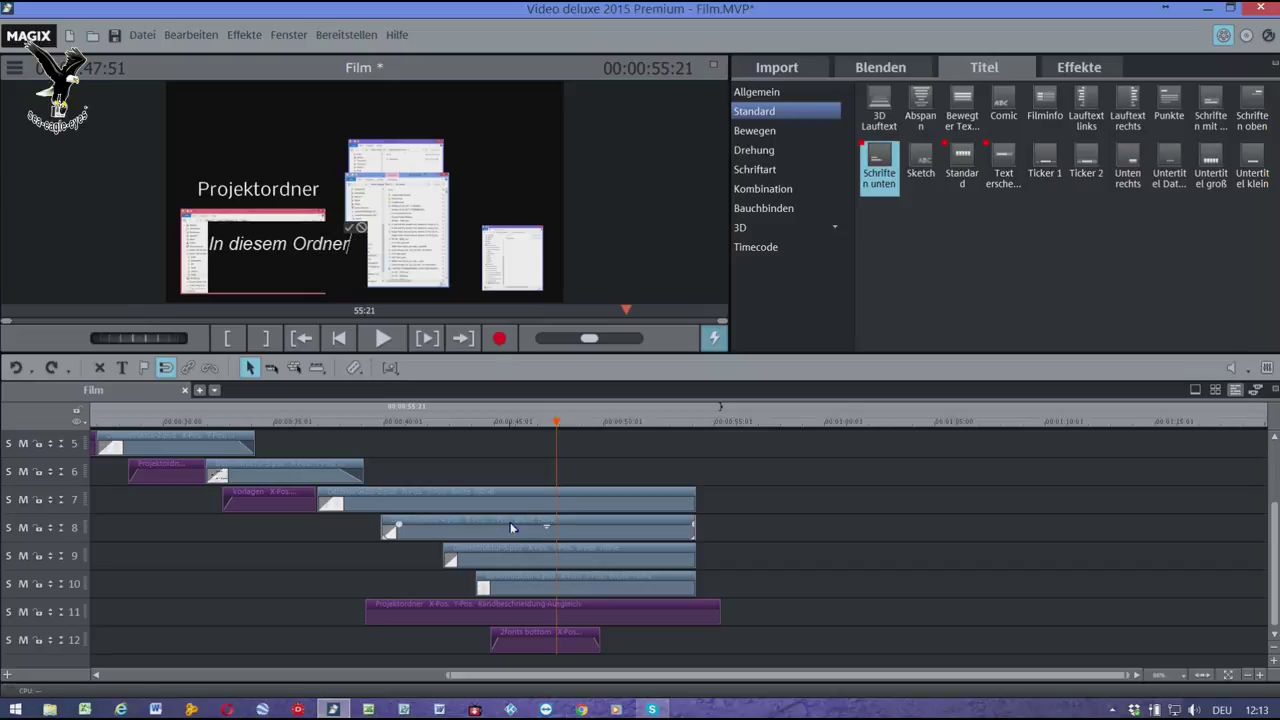
text( kommt )
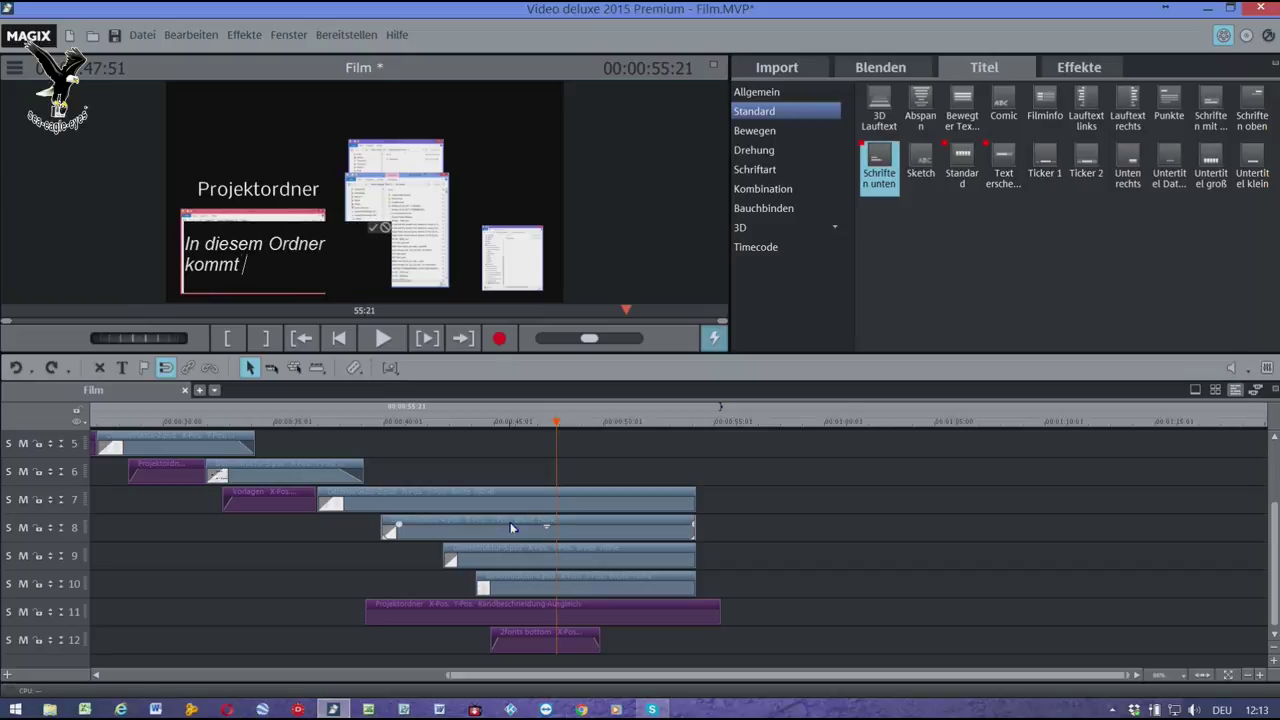
text(die Sich)
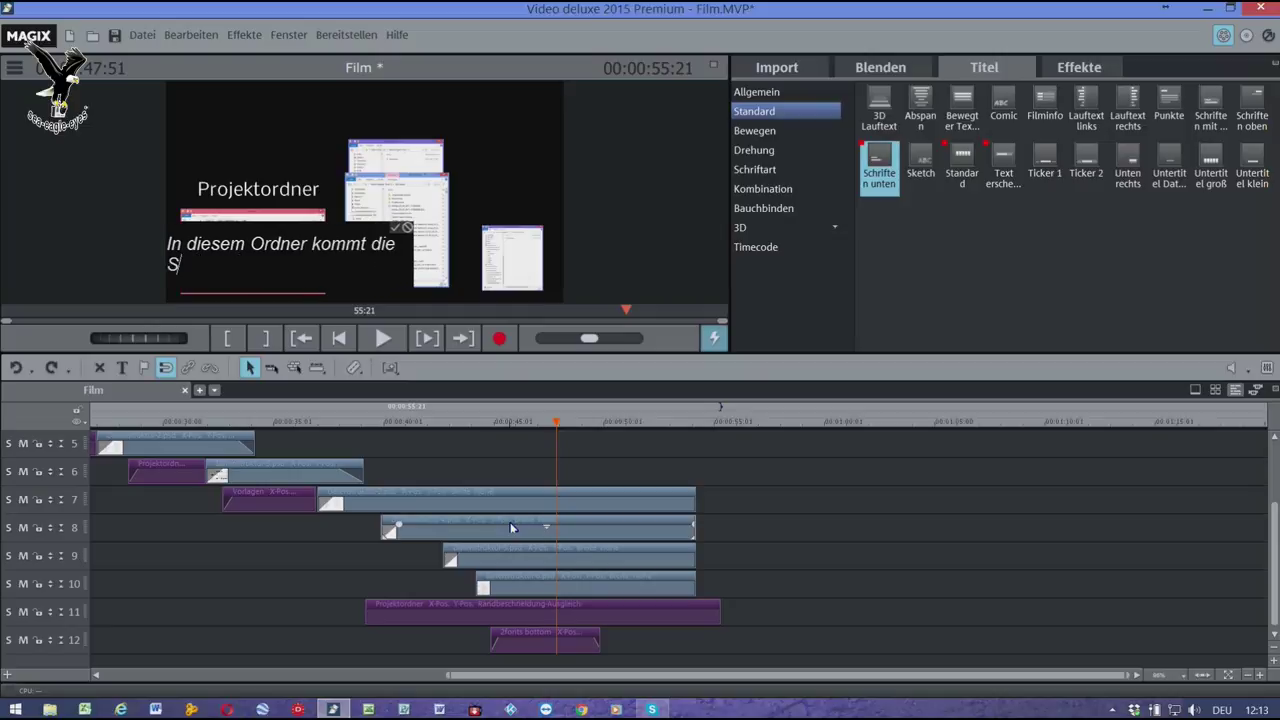
text(erheit)
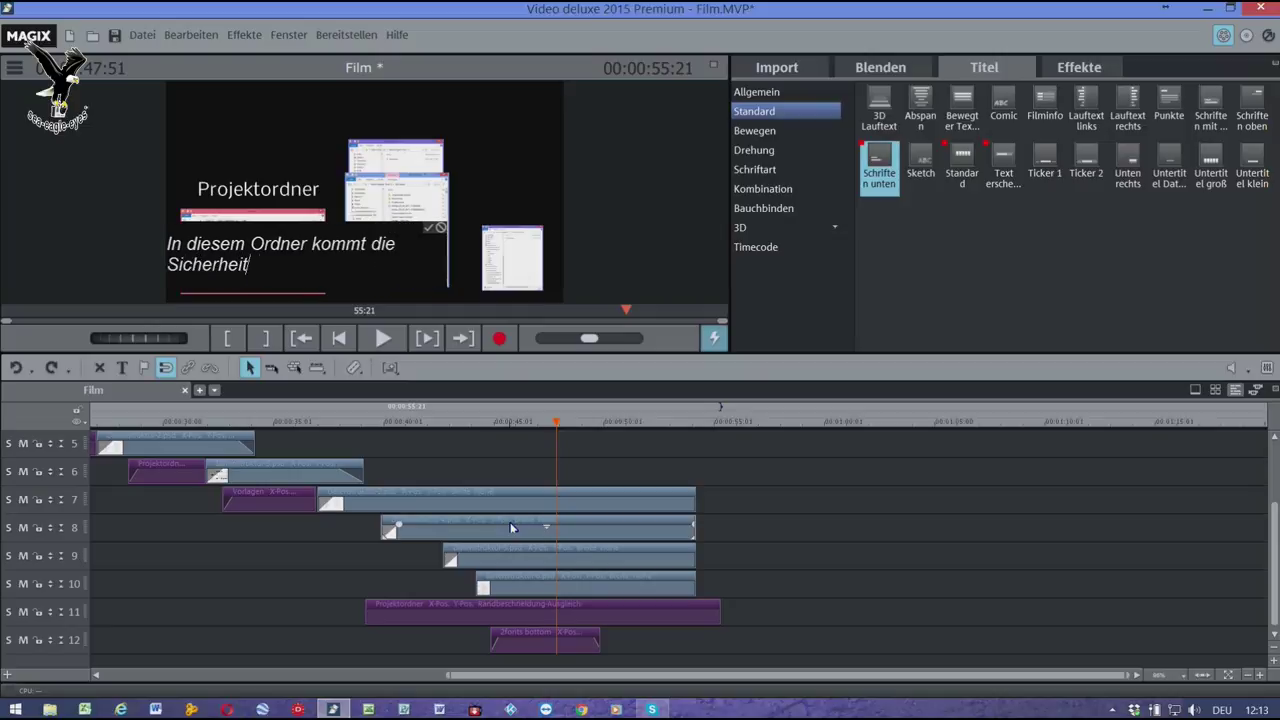
text(skopie)
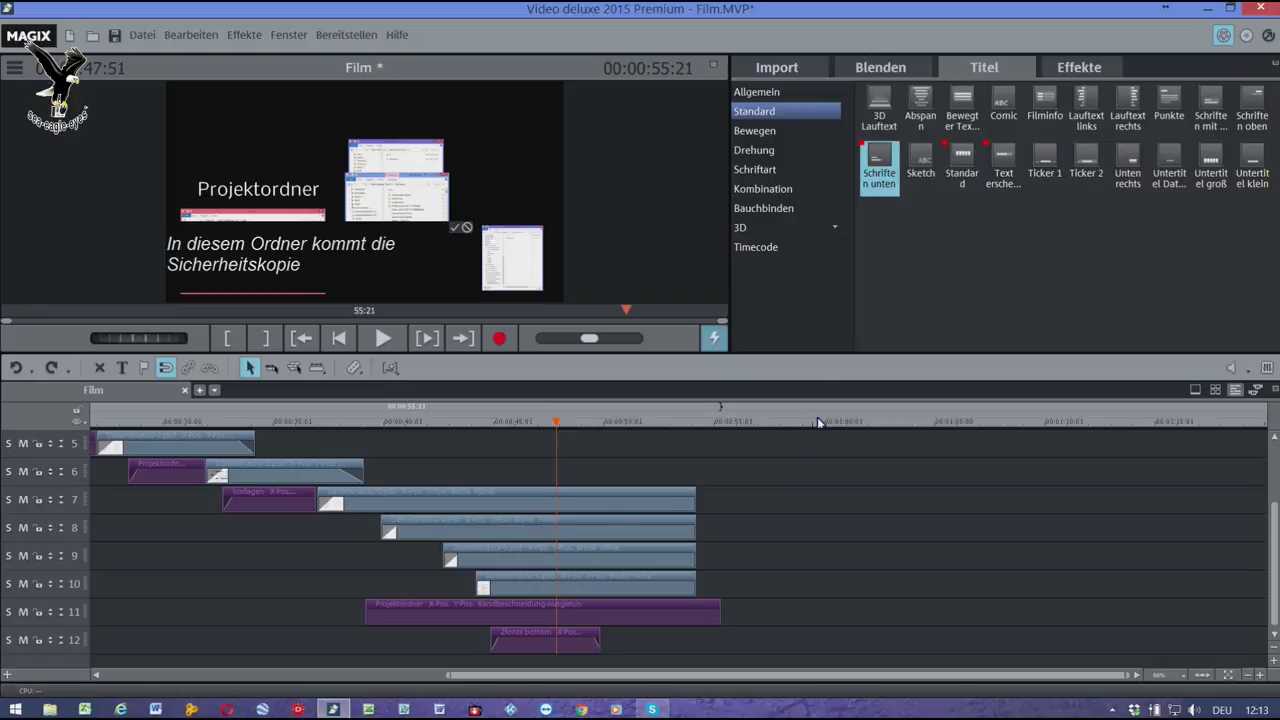
click(758, 297)
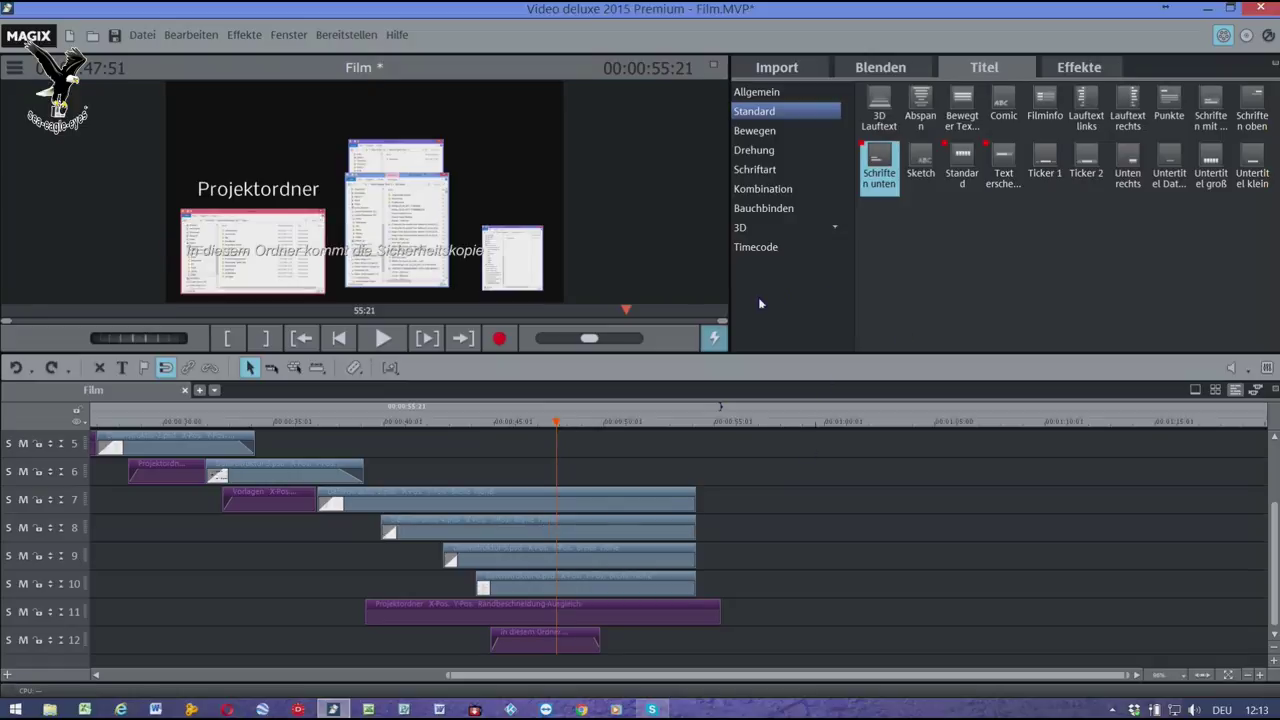
- Narrow the "In diesem Ordner kommt die Sicherheitskopie" title box so the text wraps, and place it over the middle folder window
double_click(317, 257)
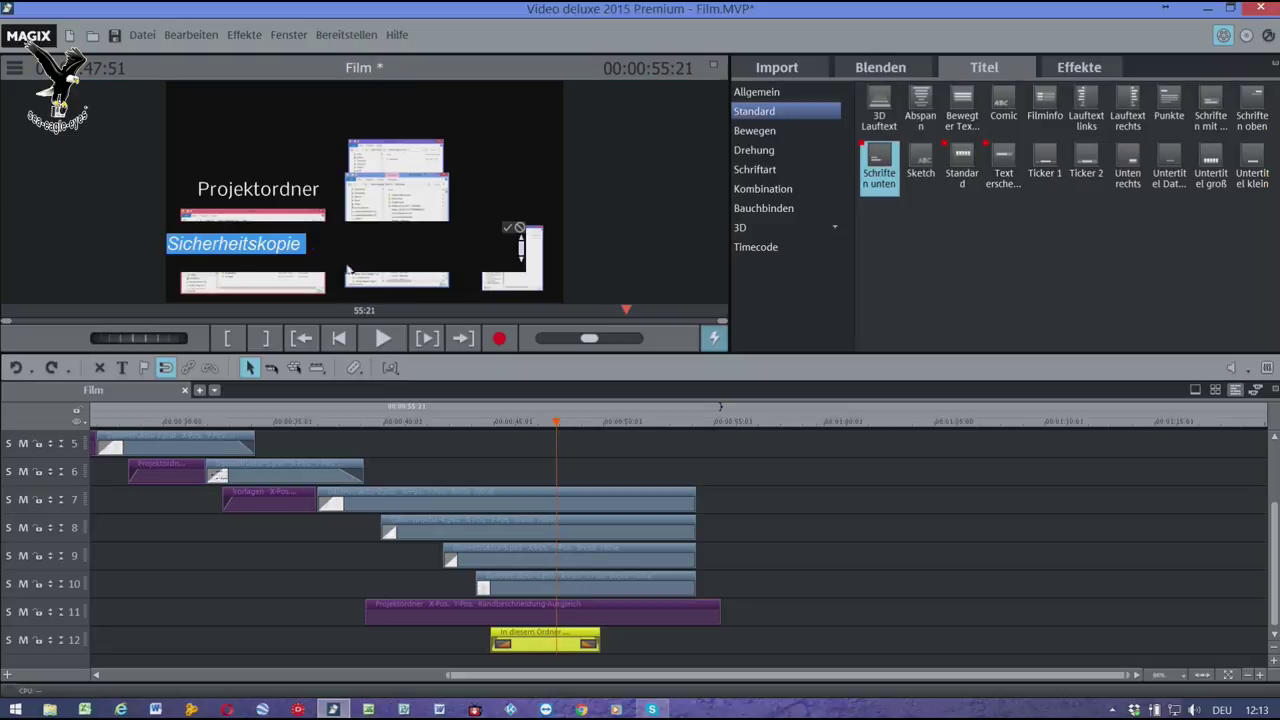
click(803, 297)
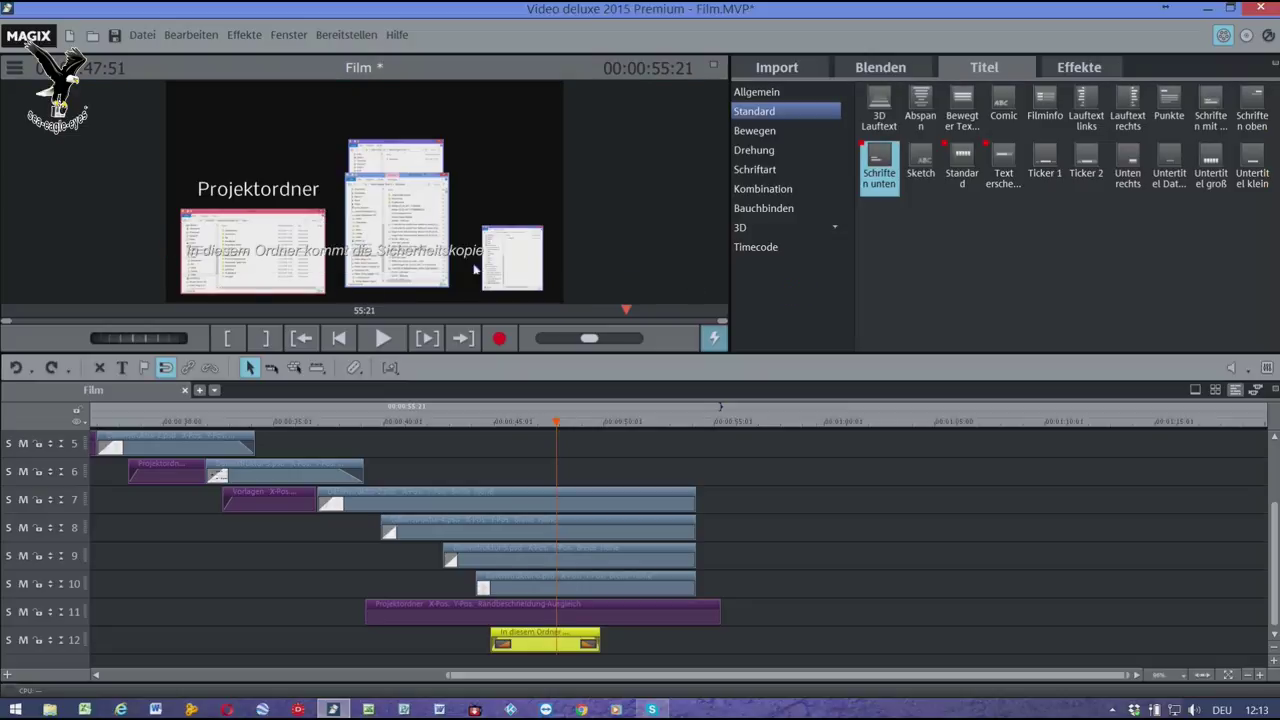
click(365, 257)
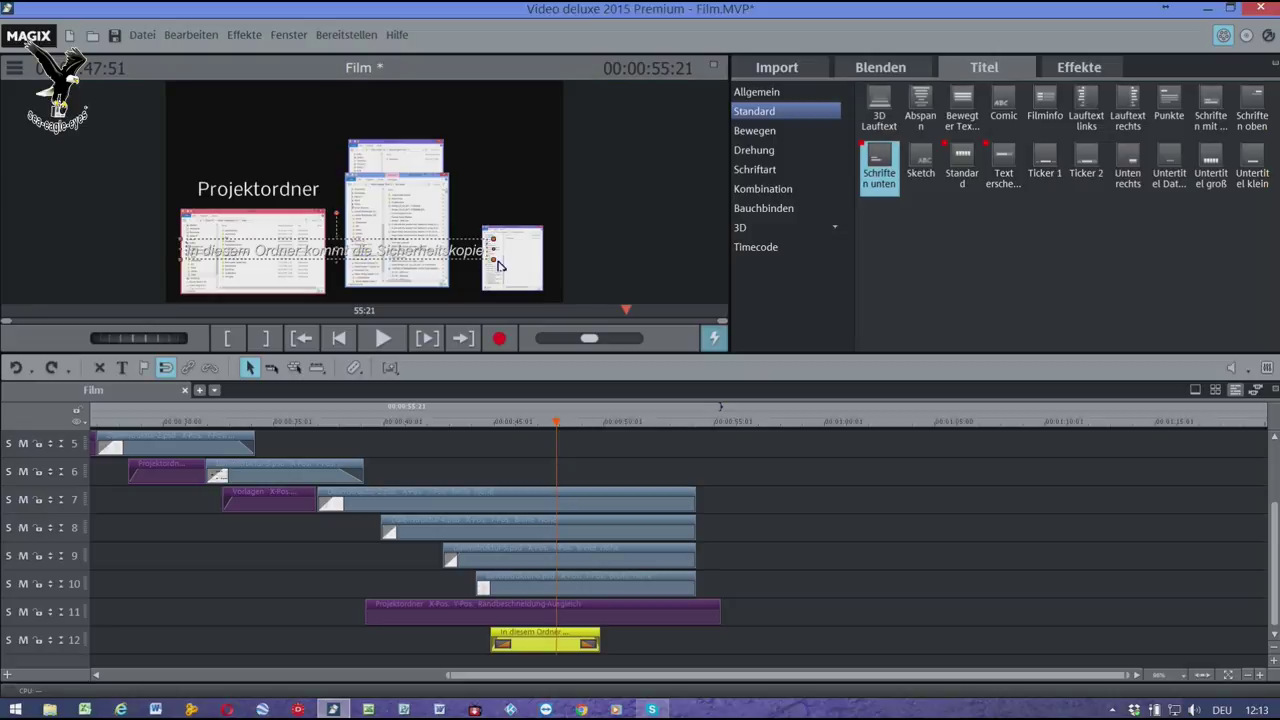
drag(497, 263, 273, 296)
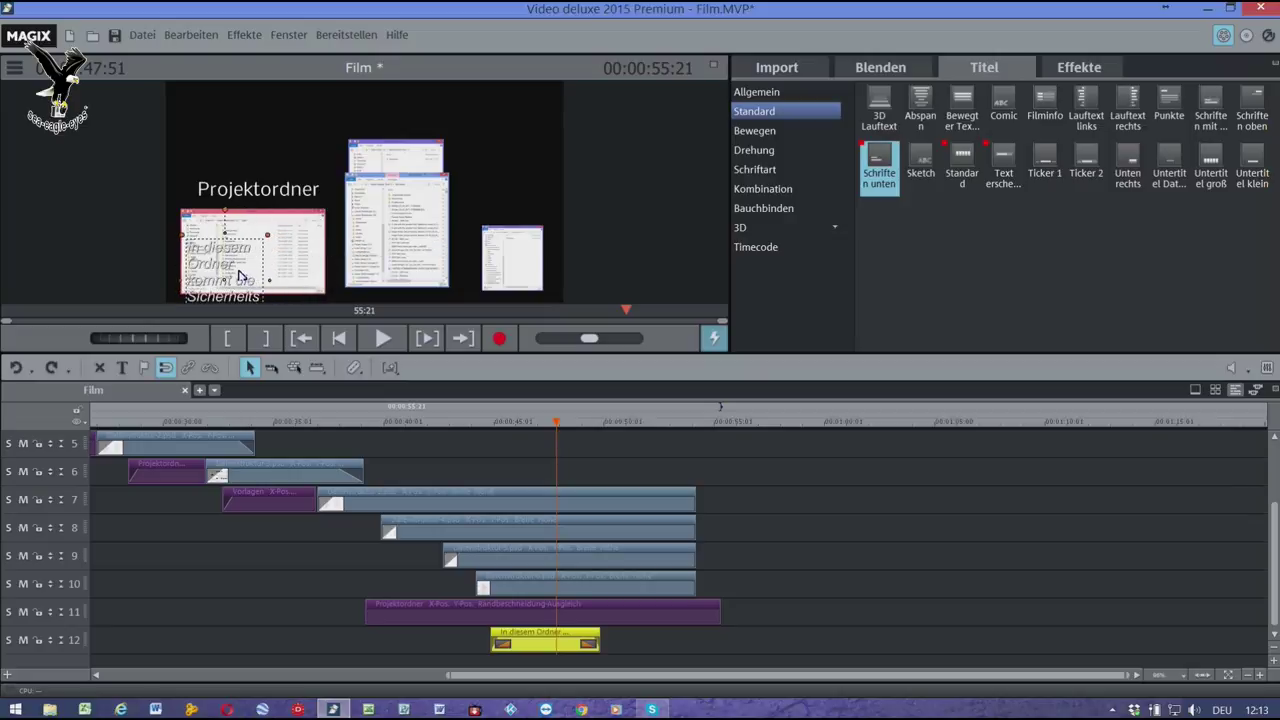
click(409, 255)
drag(409, 255, 418, 241)
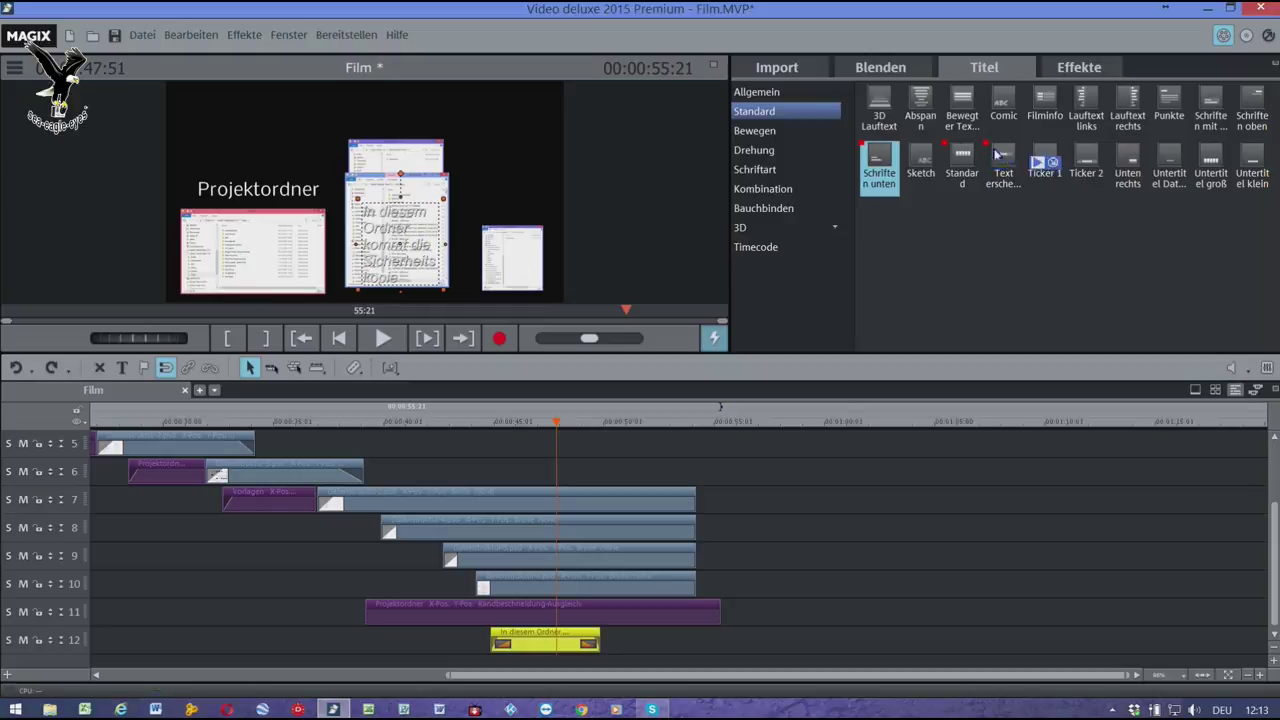
- Set the font colour of the "In diesem Ordner kommt die Sicherheitskopie" title to black
click(795, 92)
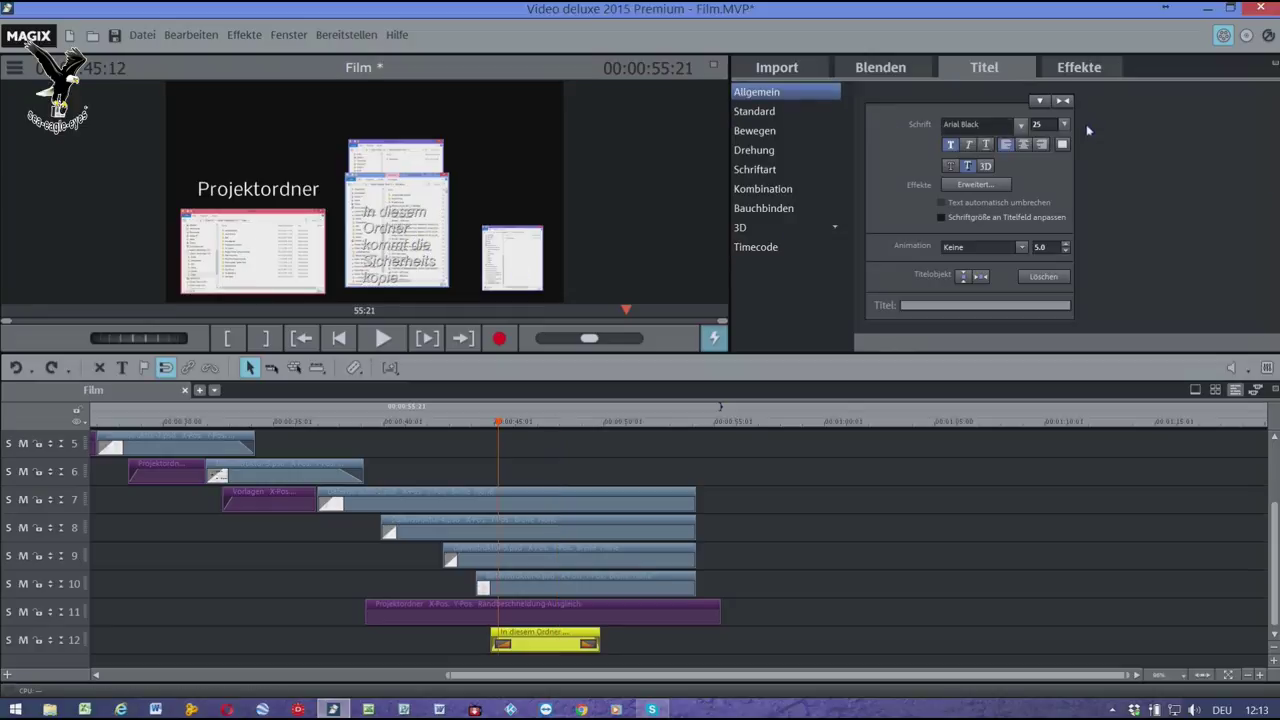
click(1062, 144)
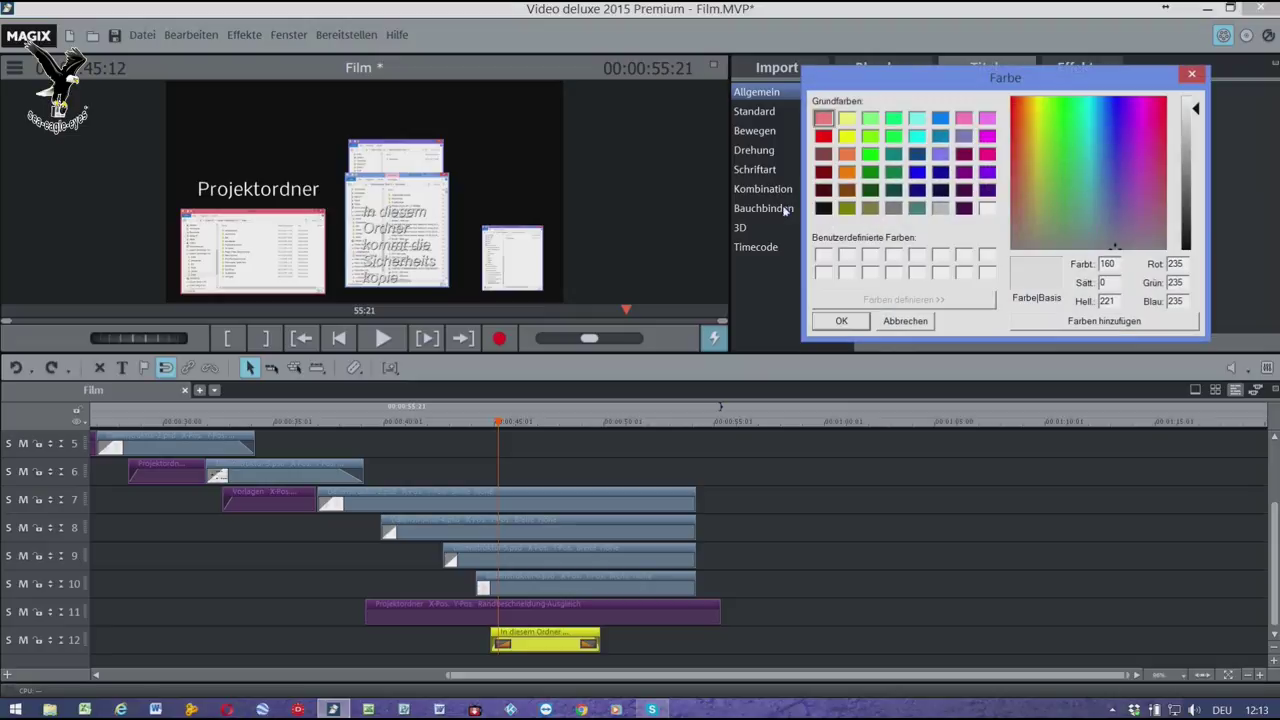
click(823, 208)
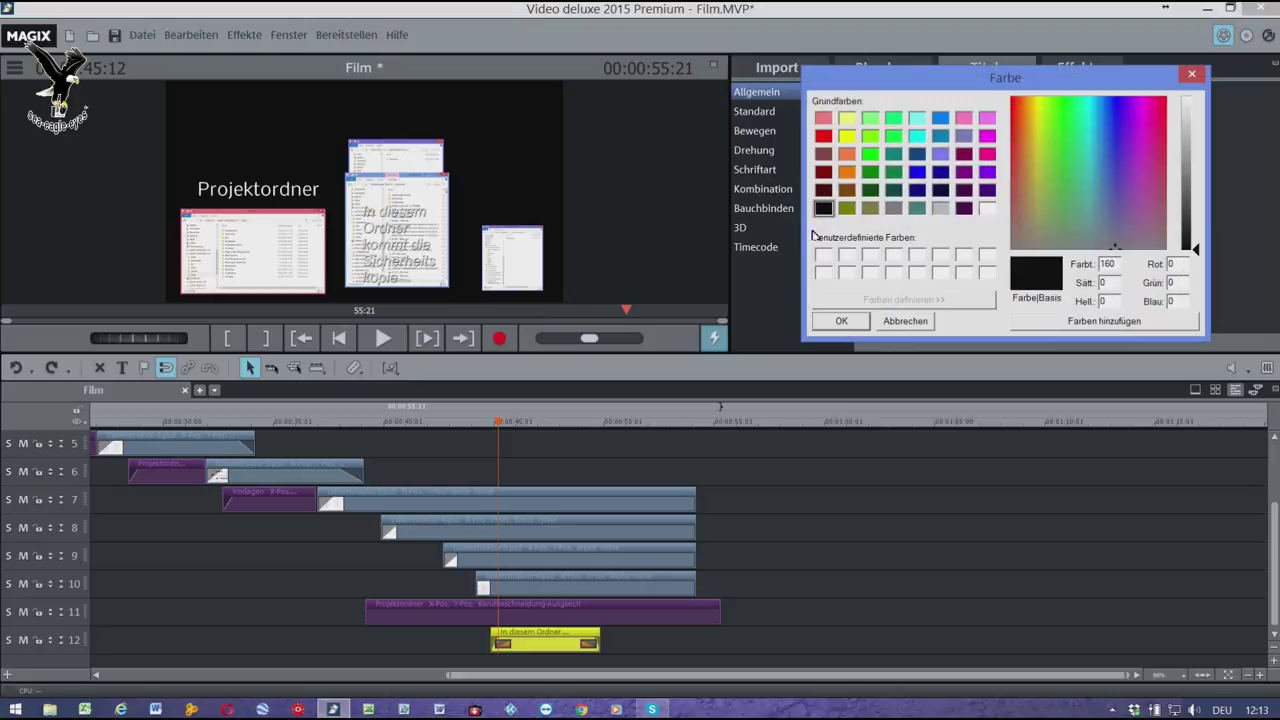
click(843, 321)
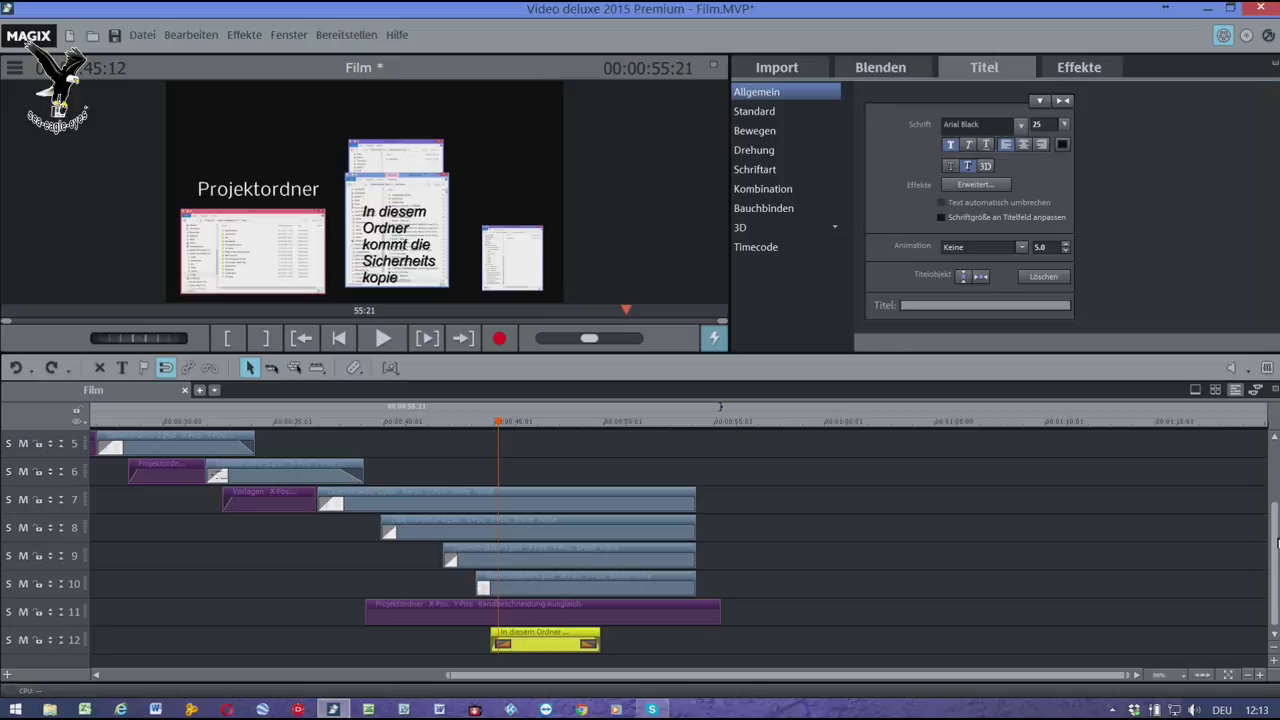
- Extend the hp255laptop.jpg clip on track 1 and both Festplatte.jpg clips on tracks 2 and 3 to 1:09:03
scroll(1276, 541, up, 2)
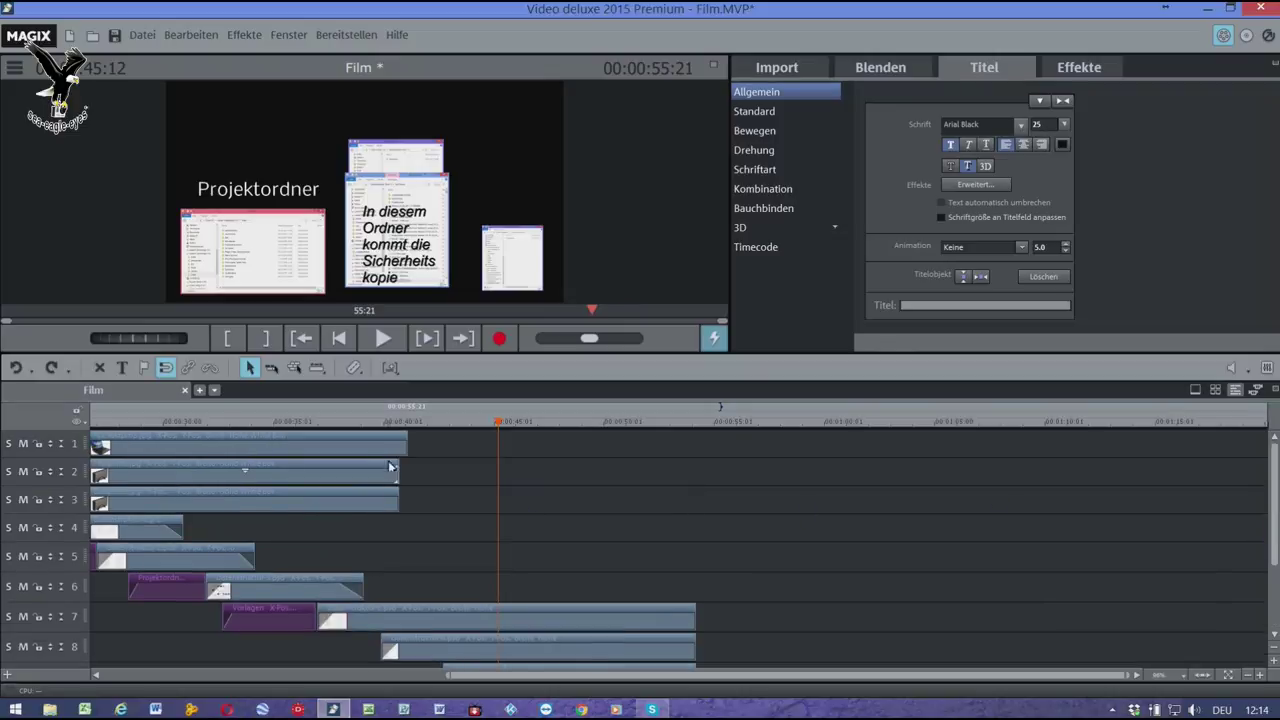
drag(431, 447, 1024, 545)
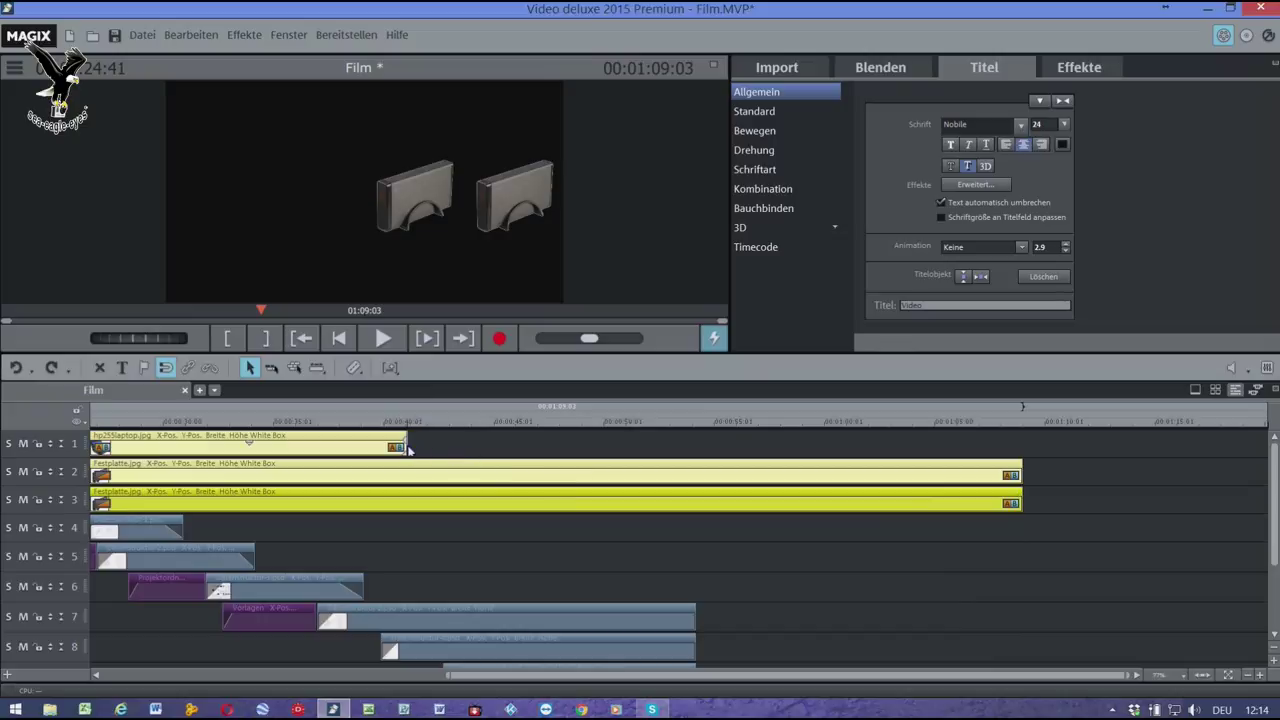
drag(406, 447, 1022, 482)
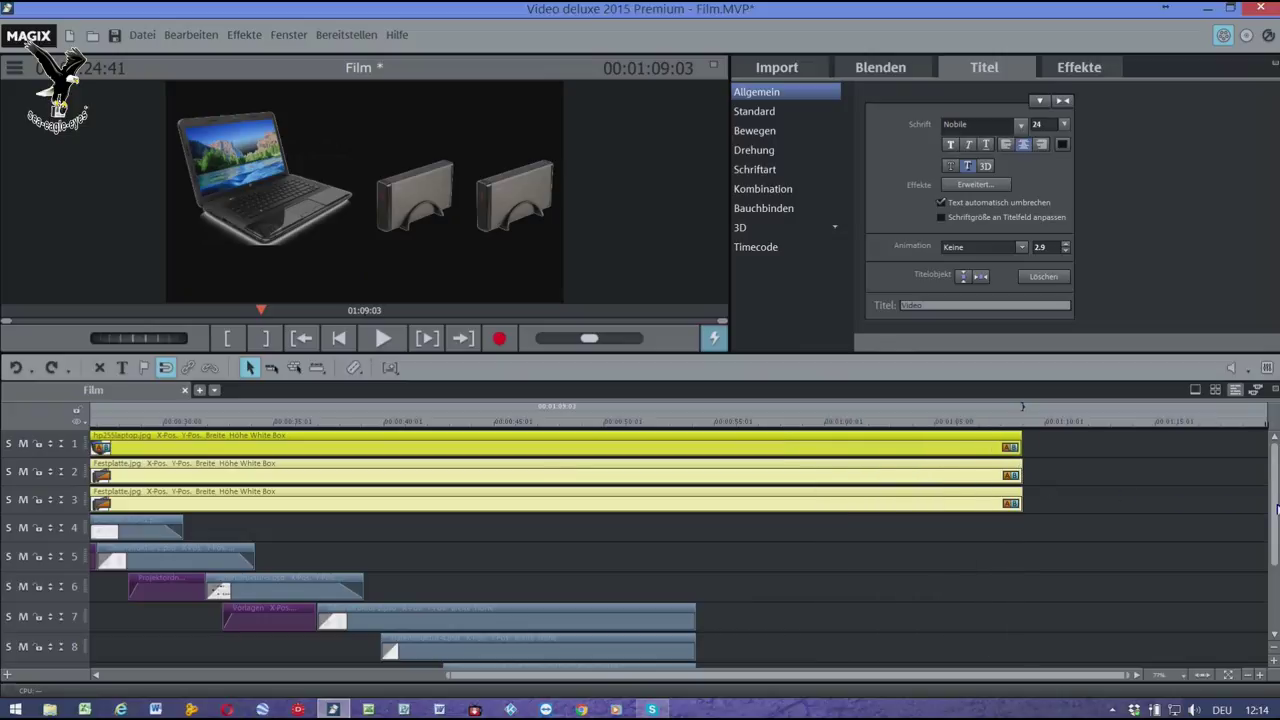
- Play the film from 39:09 until the "In diesem Ordner kommt die Sicherheitskopie" title is shown, then stop playback
scroll(1277, 512, down, 5)
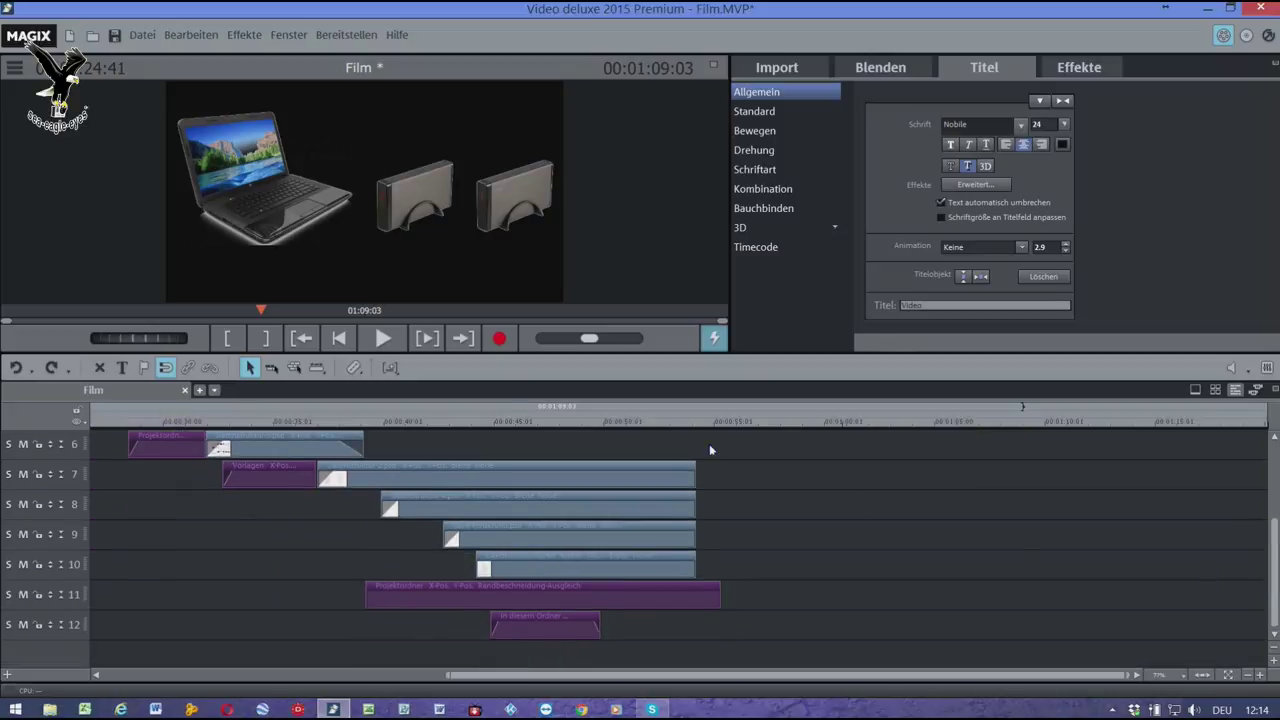
click(363, 426)
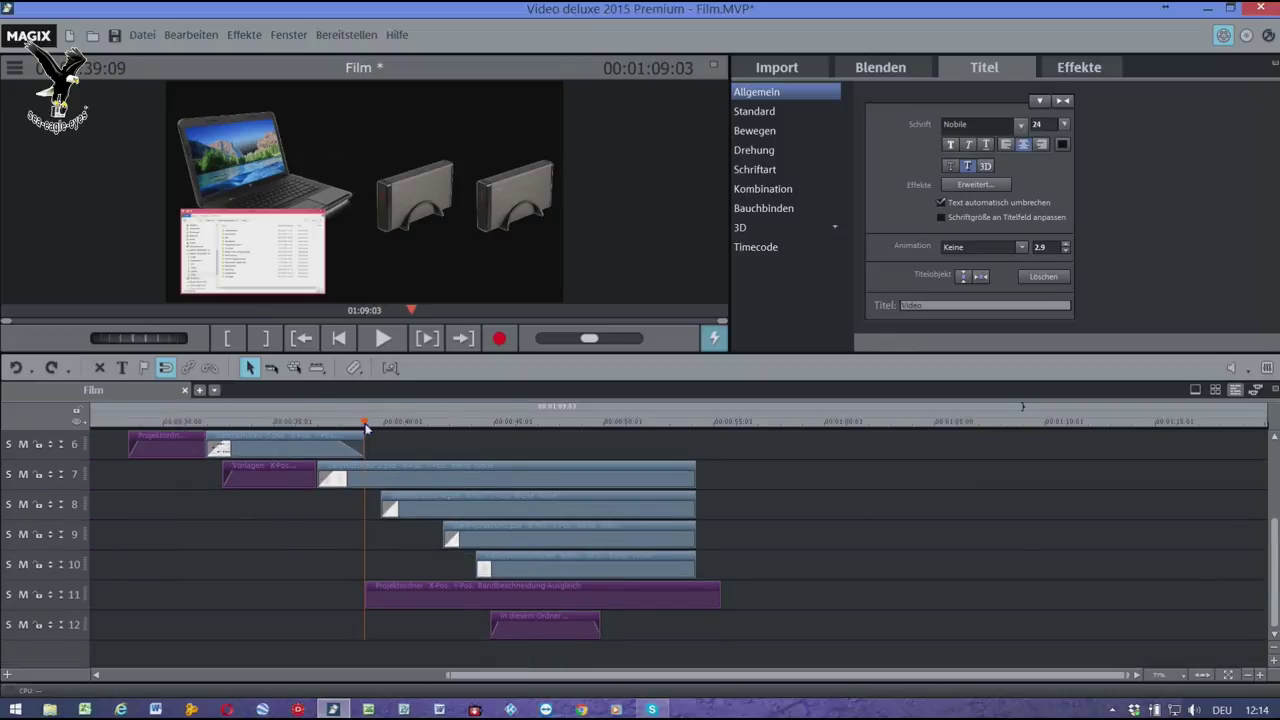
key(space)
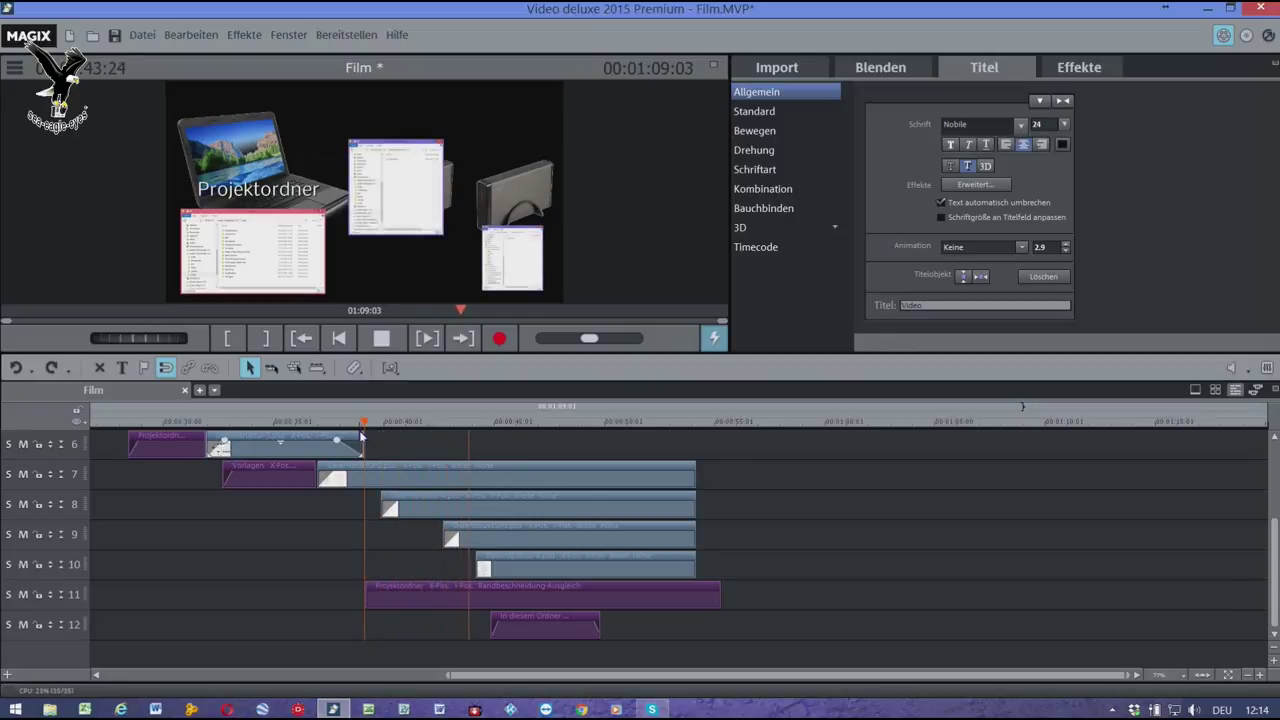
key(space)
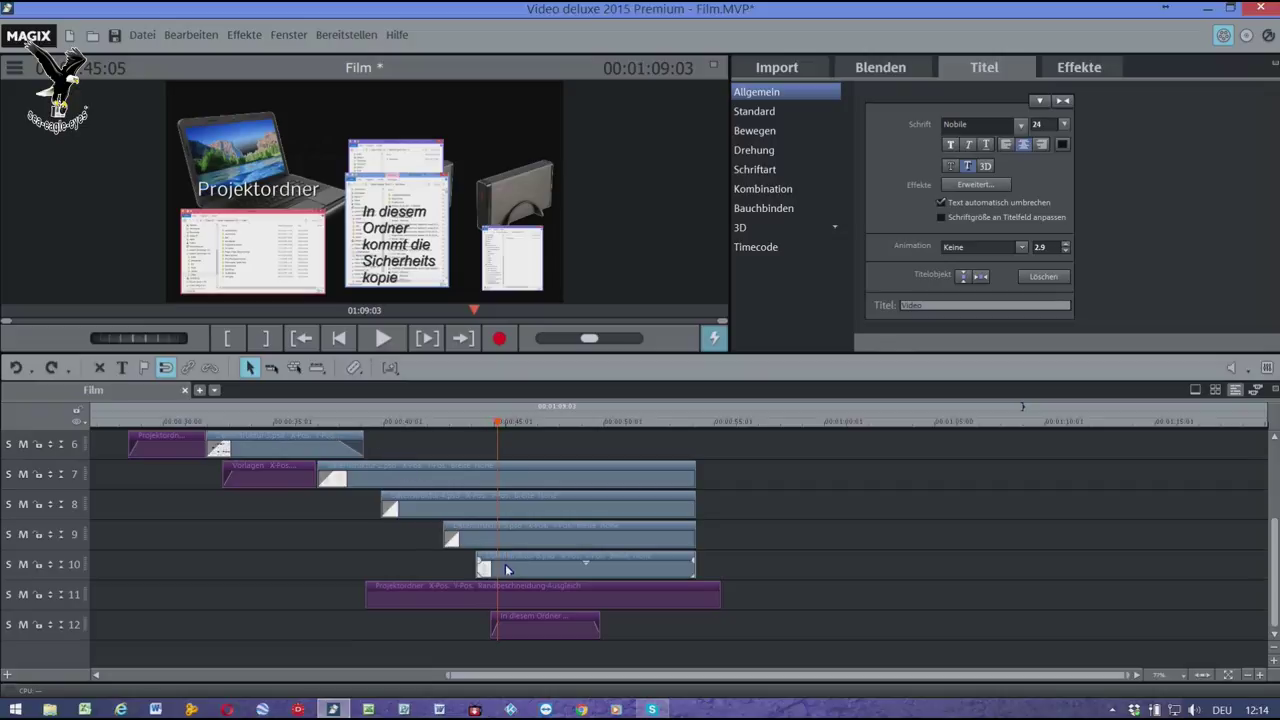
- Swap the order of the two folder clips, placing Datenstruktur-6.psd earlier on track 9 and Datenstruktur5.psd on track 10
drag(507, 572, 767, 542)
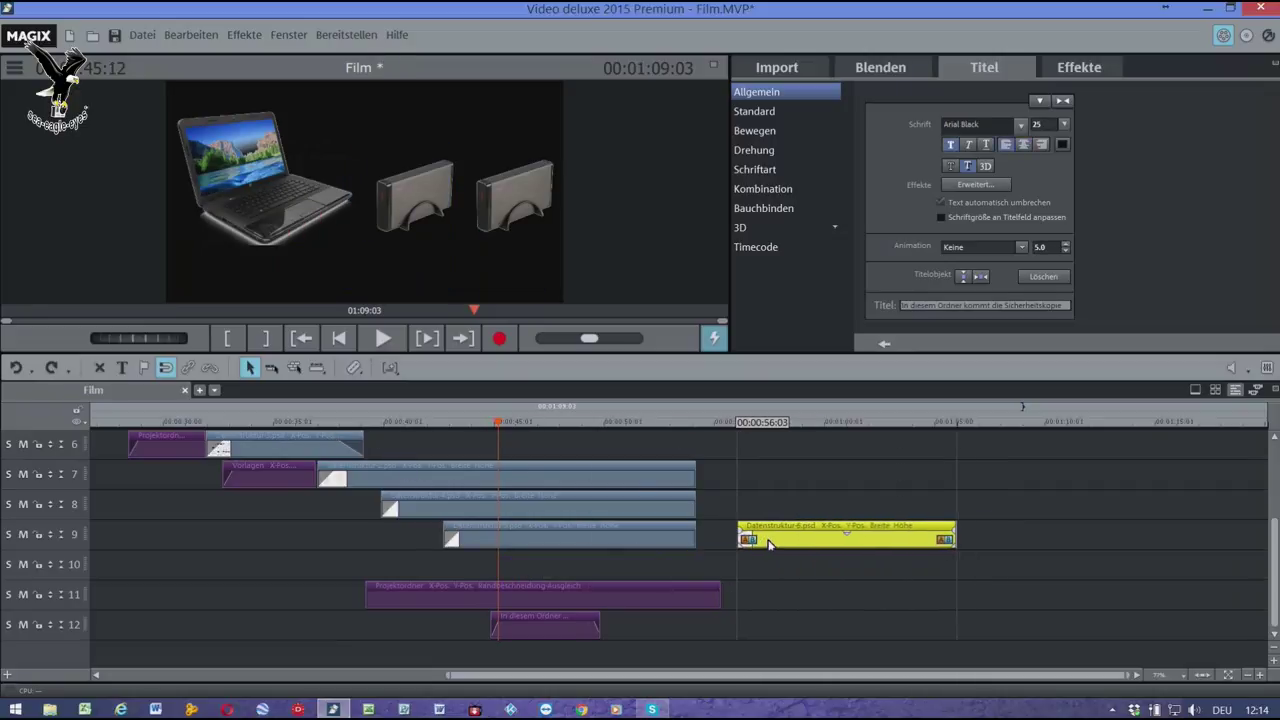
drag(563, 542, 603, 572)
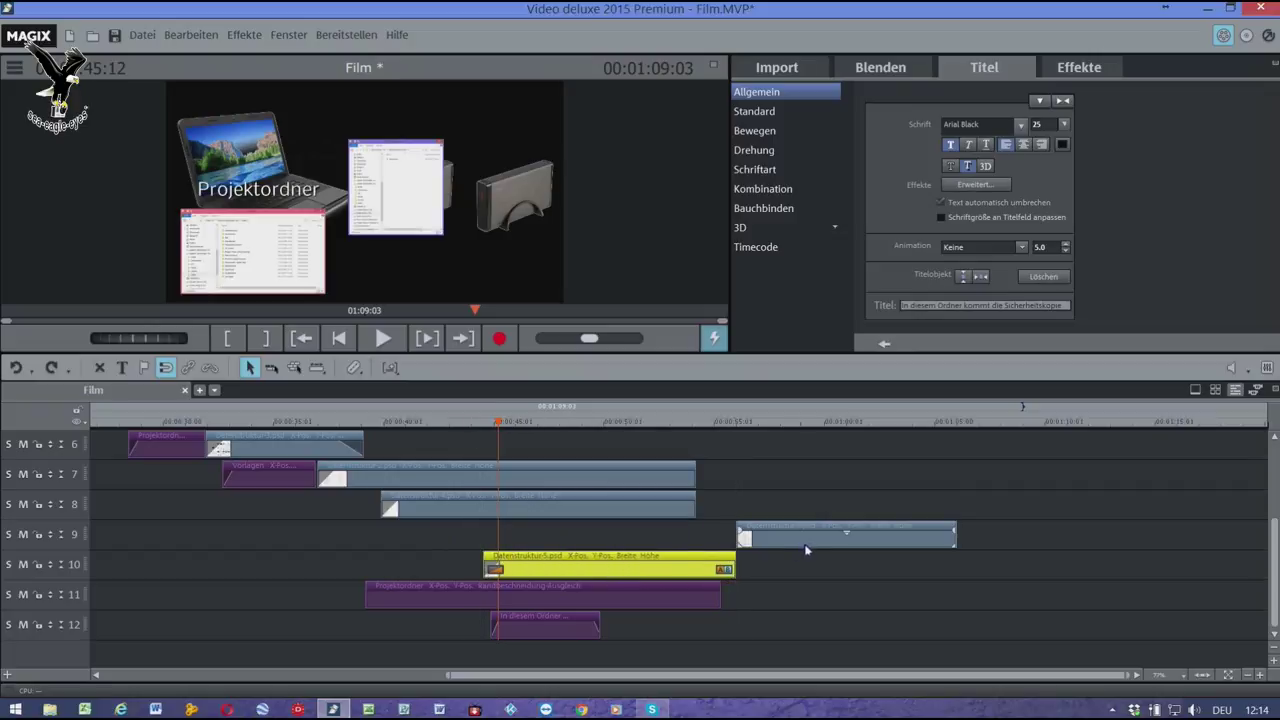
drag(816, 540, 514, 530)
- Shift Datenstruktur-6.psd to start shortly after the track 8 clip, and move the "In diesem Ordner kommt die Sicherheitskopie" title to start at 42:32
click(534, 628)
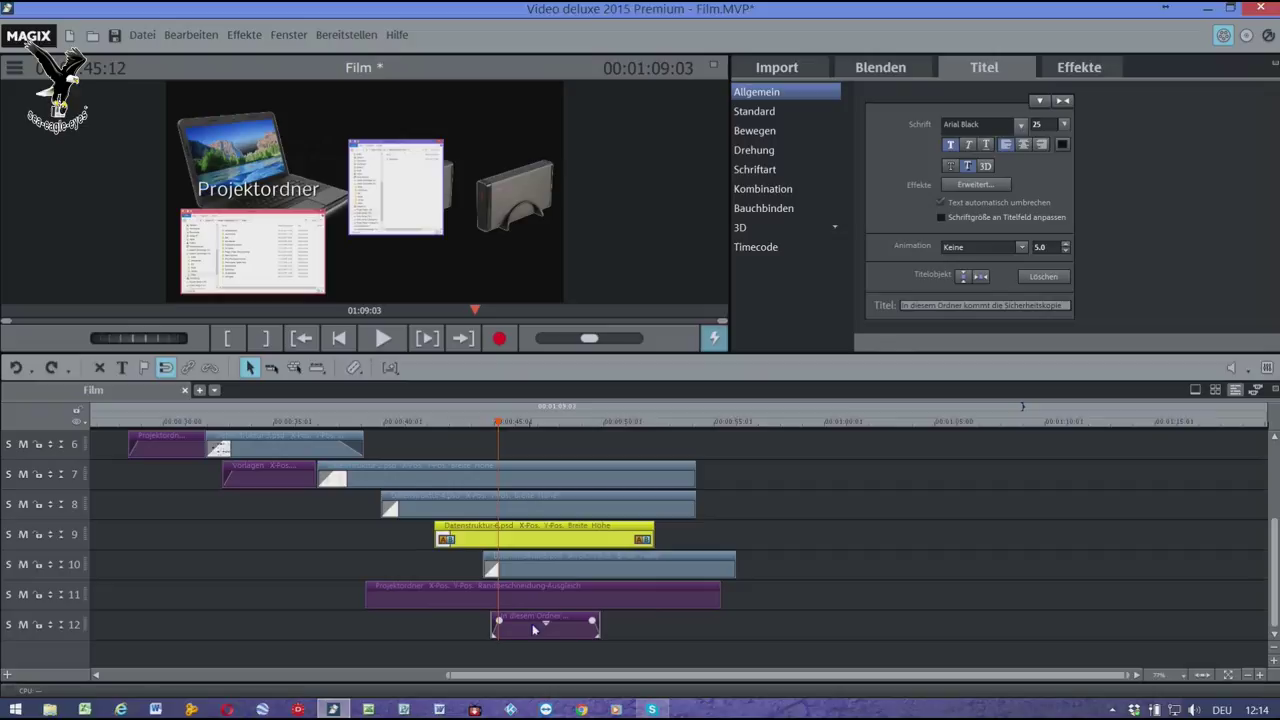
drag(534, 628, 497, 628)
click(388, 426)
key(space)
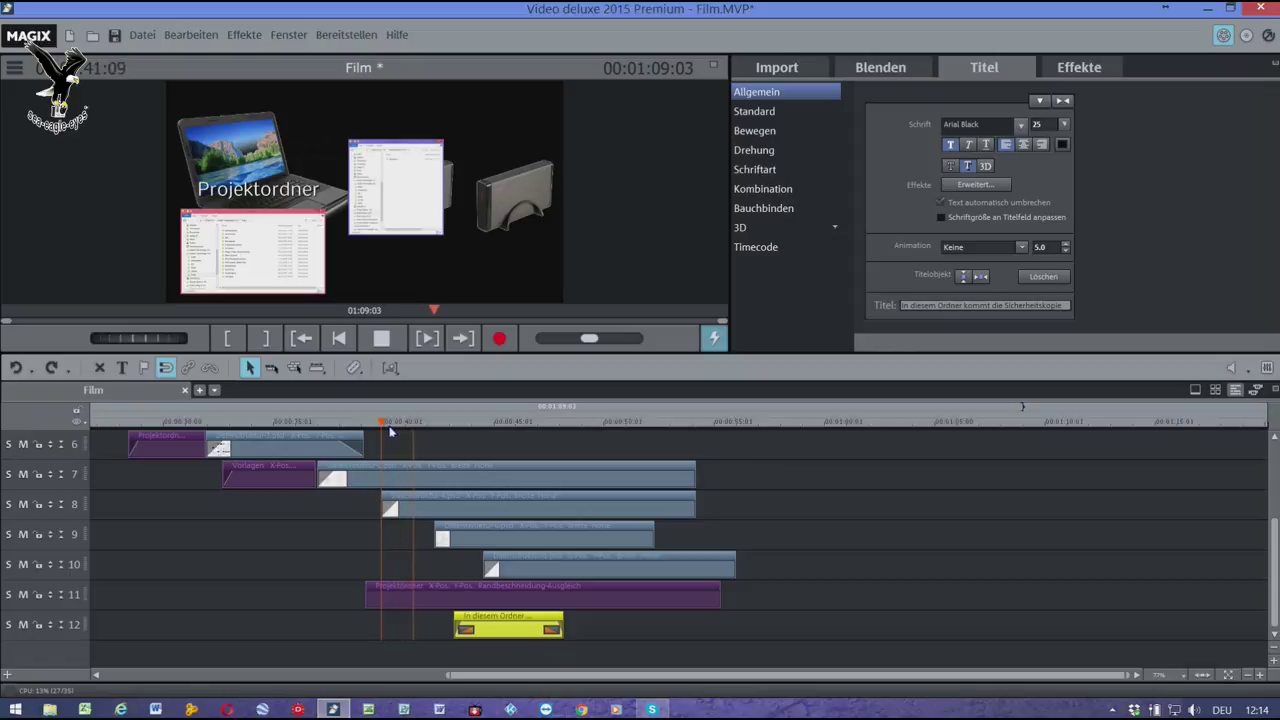
key(space)
drag(477, 535, 453, 535)
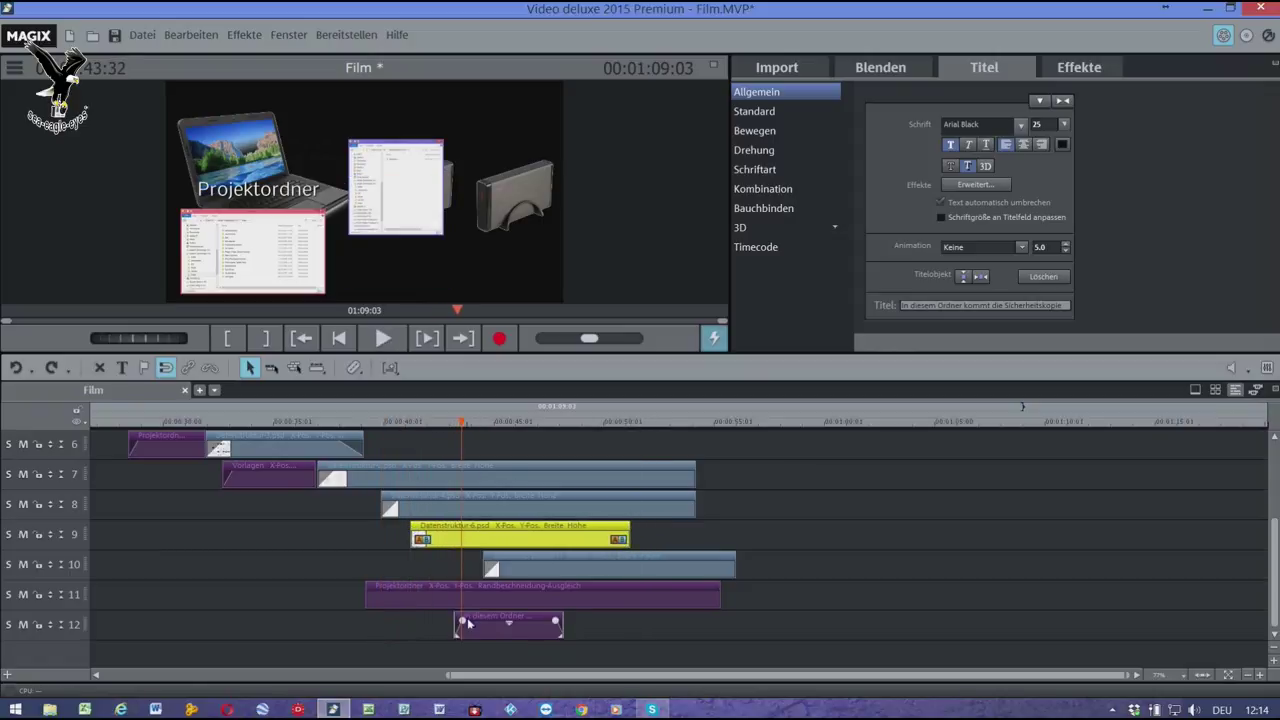
drag(487, 630, 472, 630)
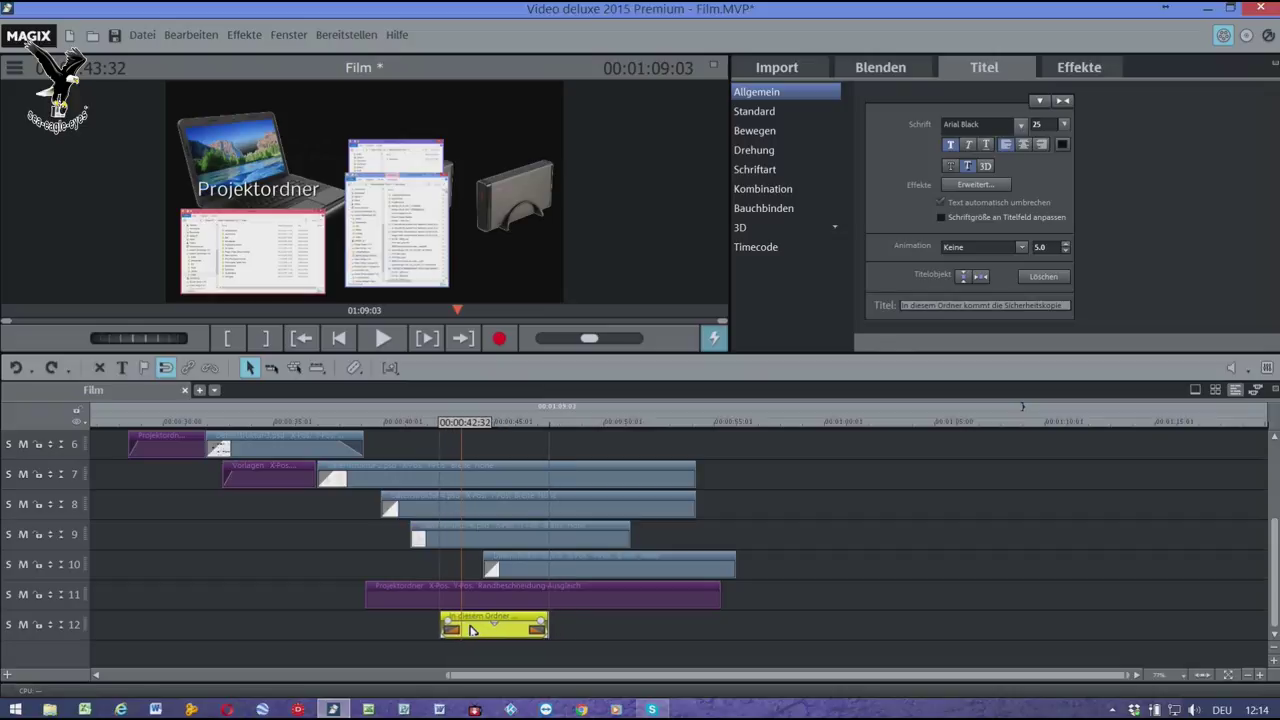
- Play the film to 50:02 and trim the ends of all overhanging clips at that position
double_click(396, 426)
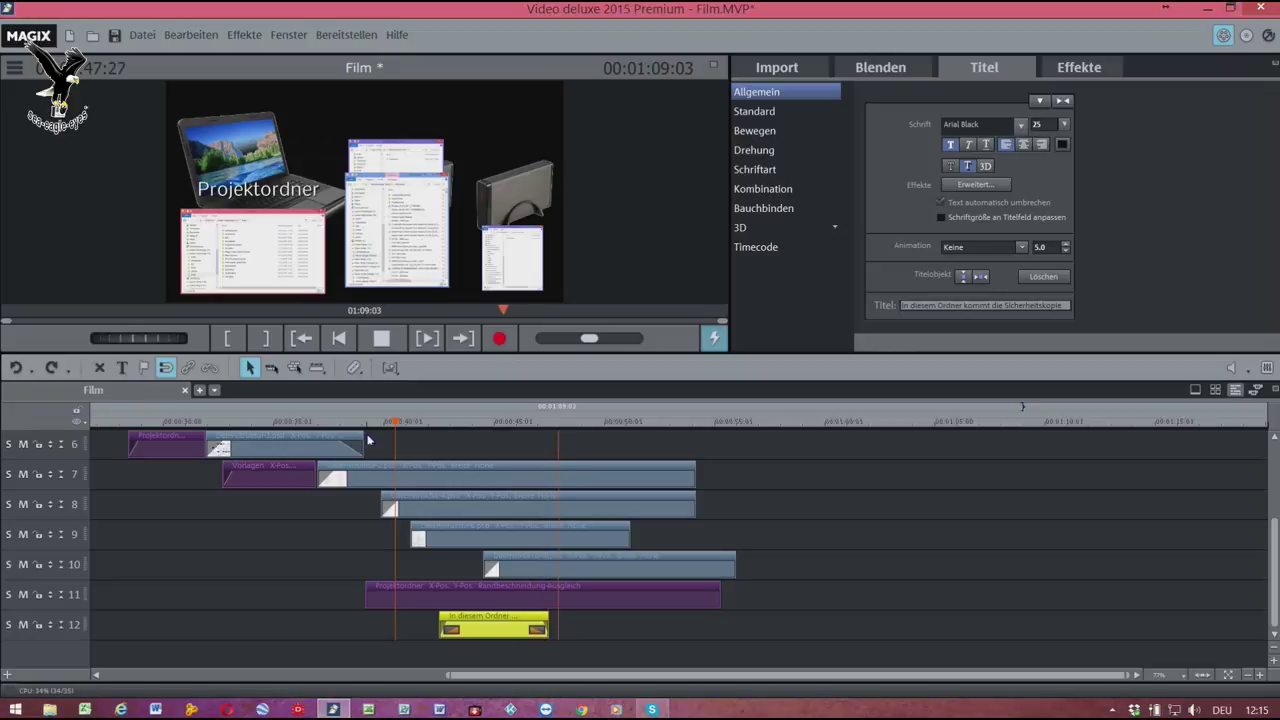
key(space)
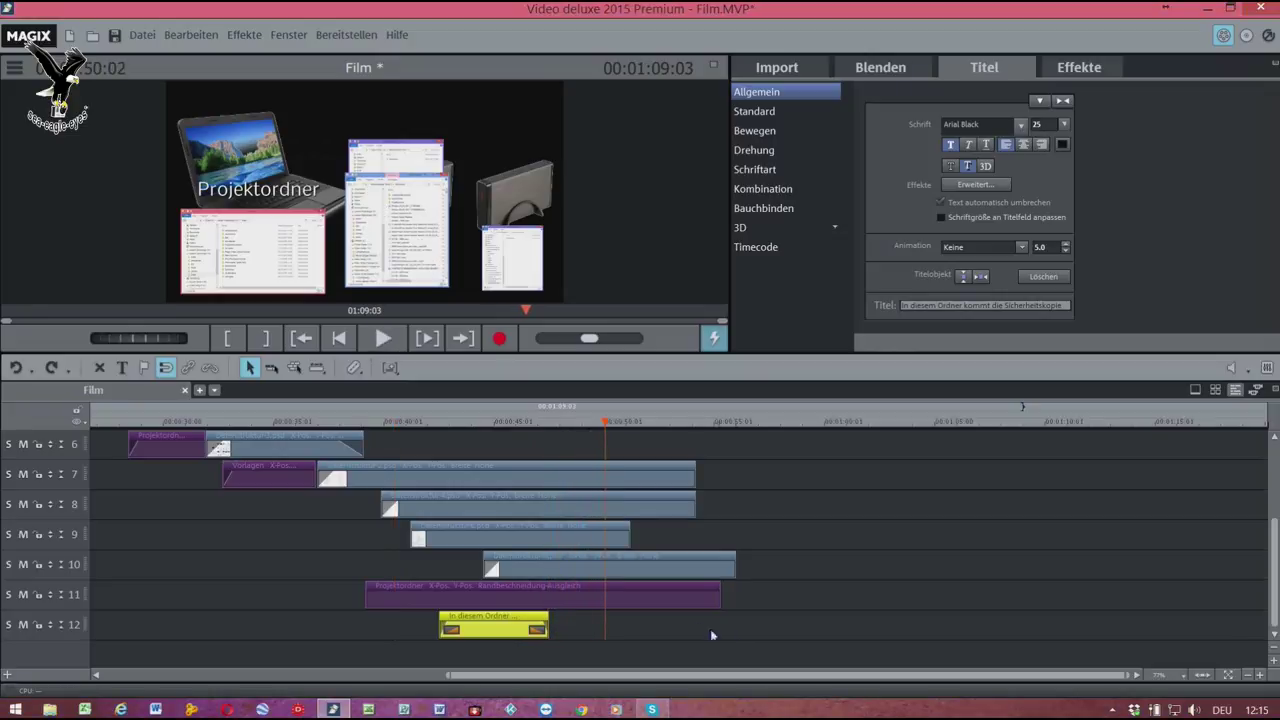
key(ctrl+a)
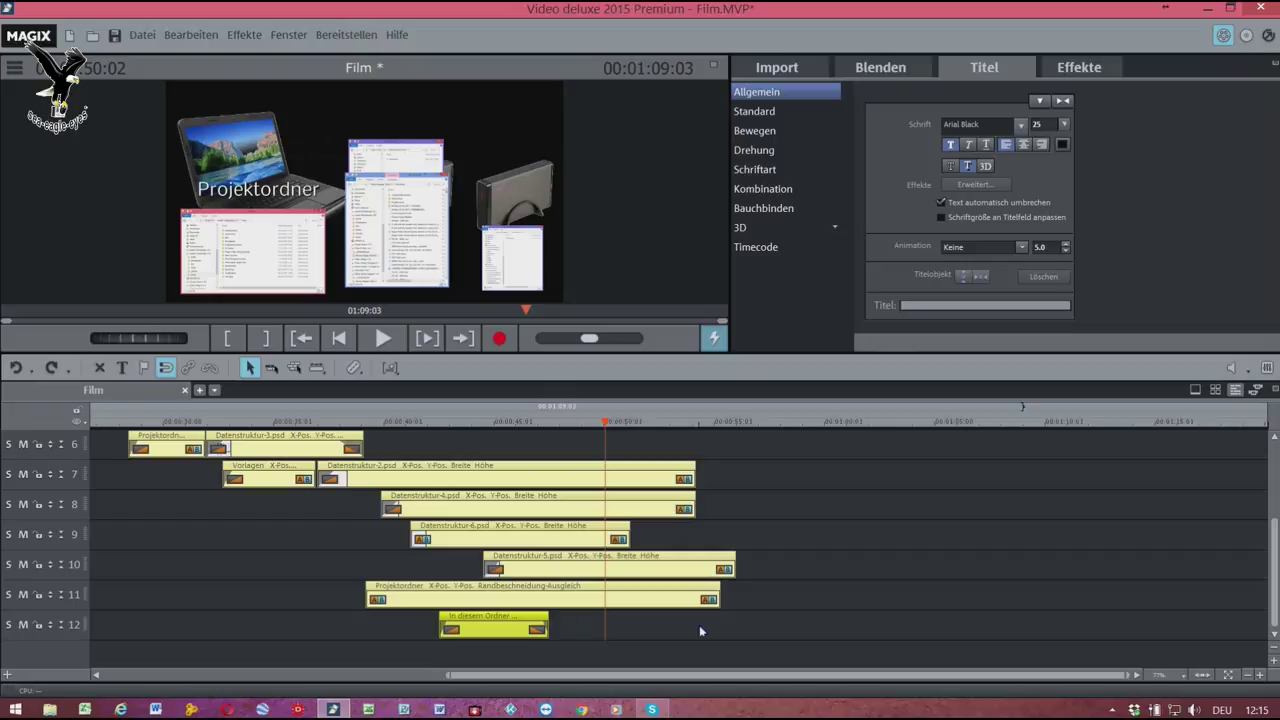
key(u)
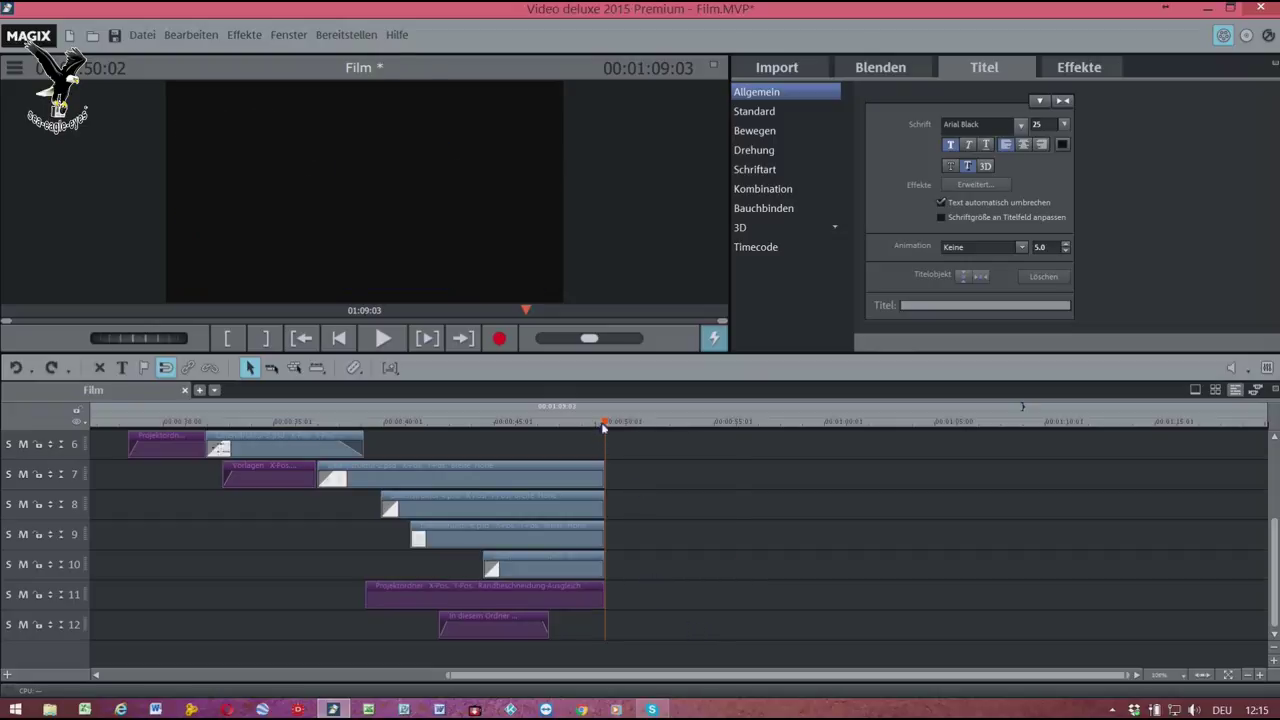
drag(605, 425, 536, 422)
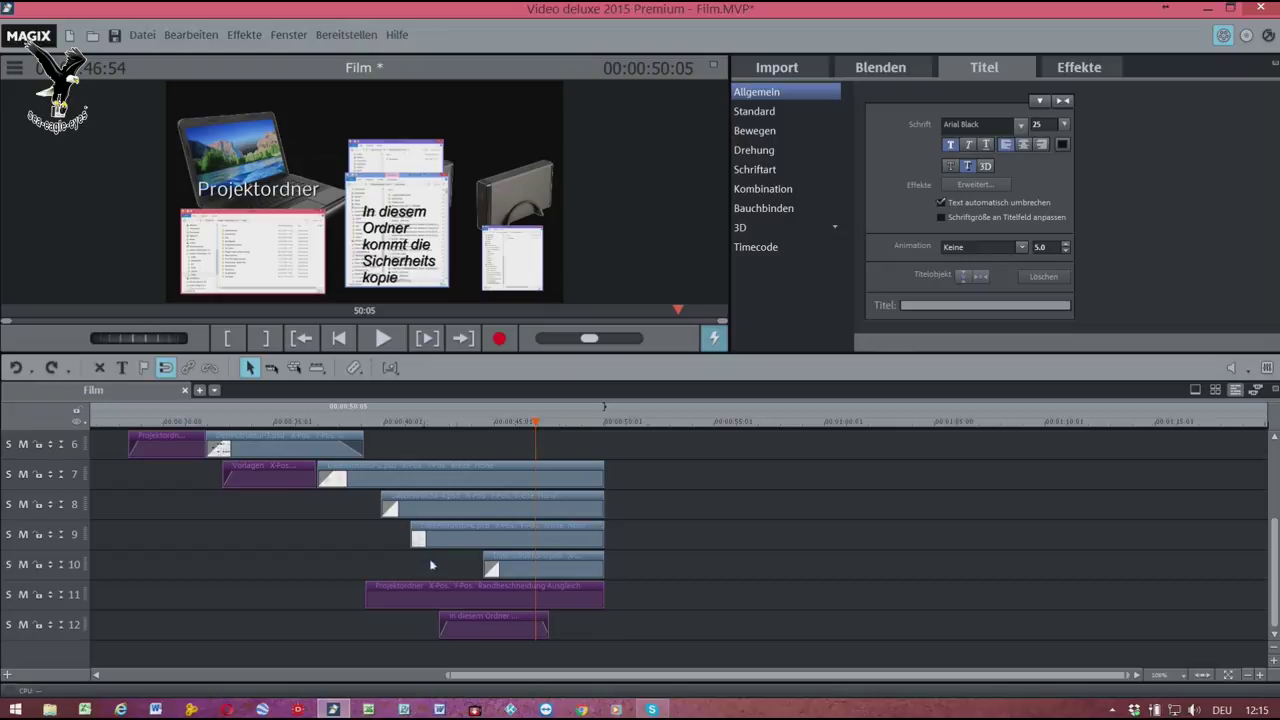
- Add empty tracks 13, 14 and 15 at the end of the timeline
click(1200, 675)
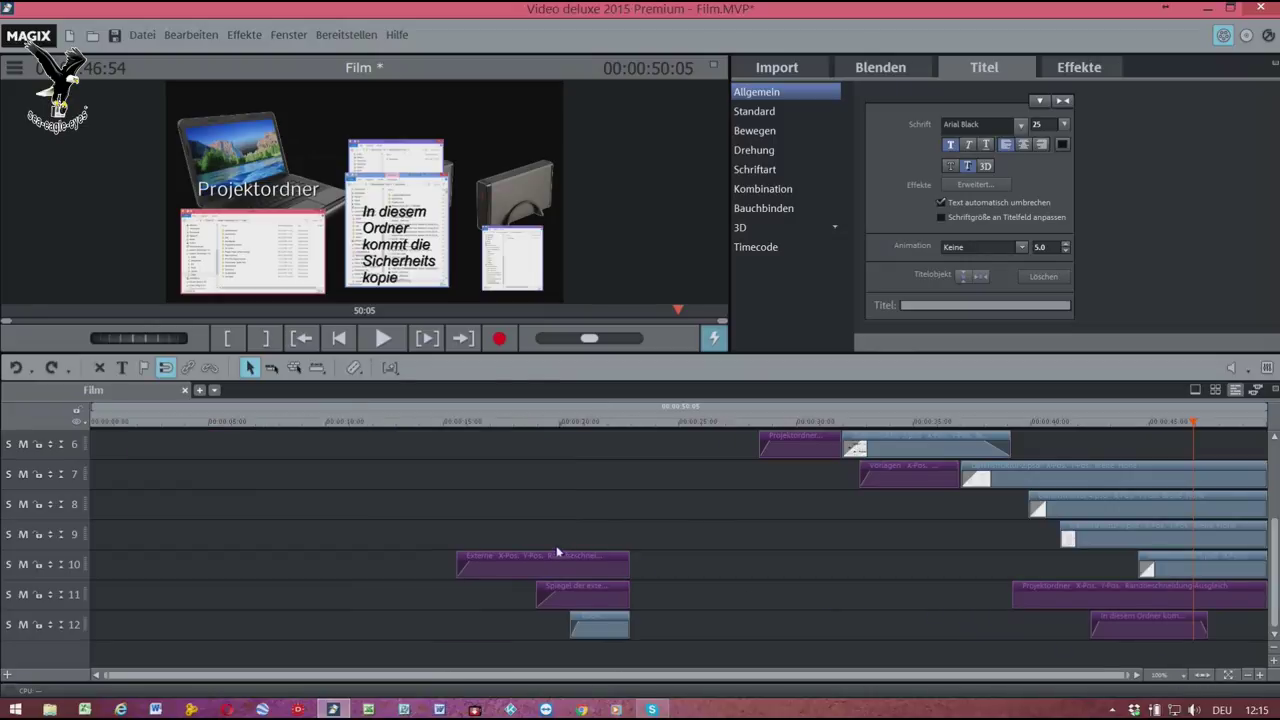
click(522, 424)
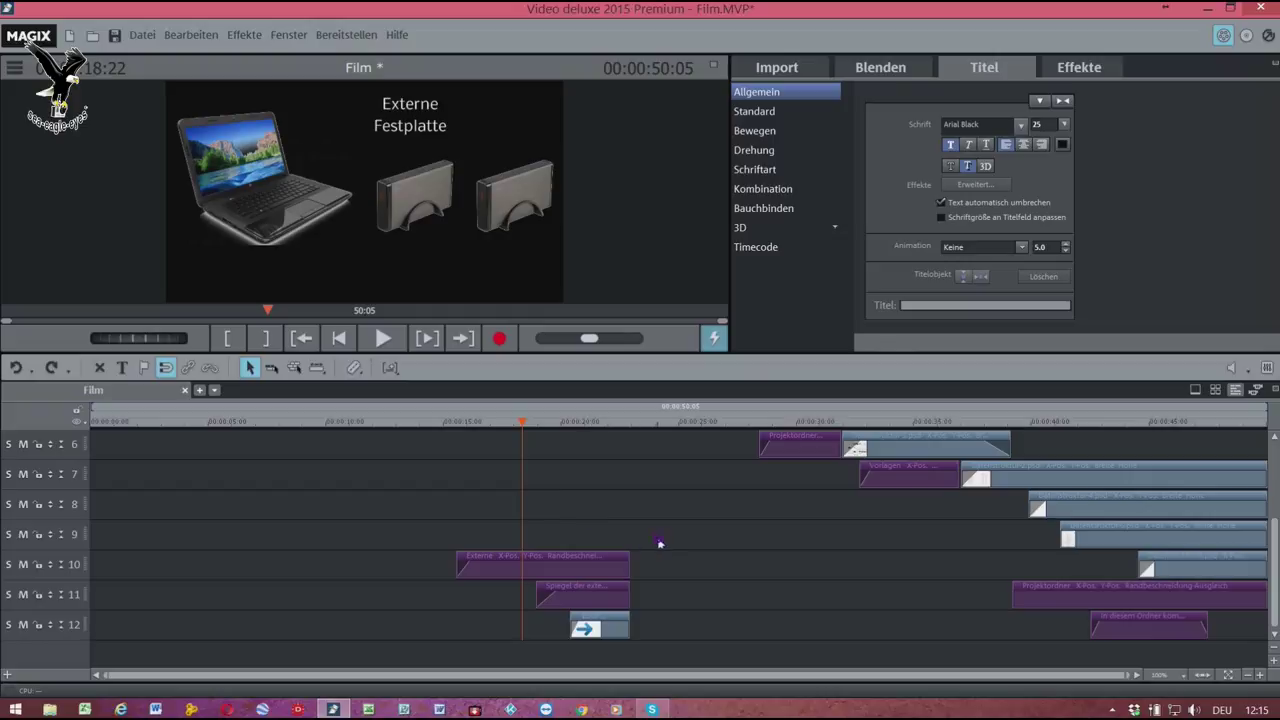
drag(636, 580, 643, 541)
click(8, 675)
scroll(1276, 587, down, 2)
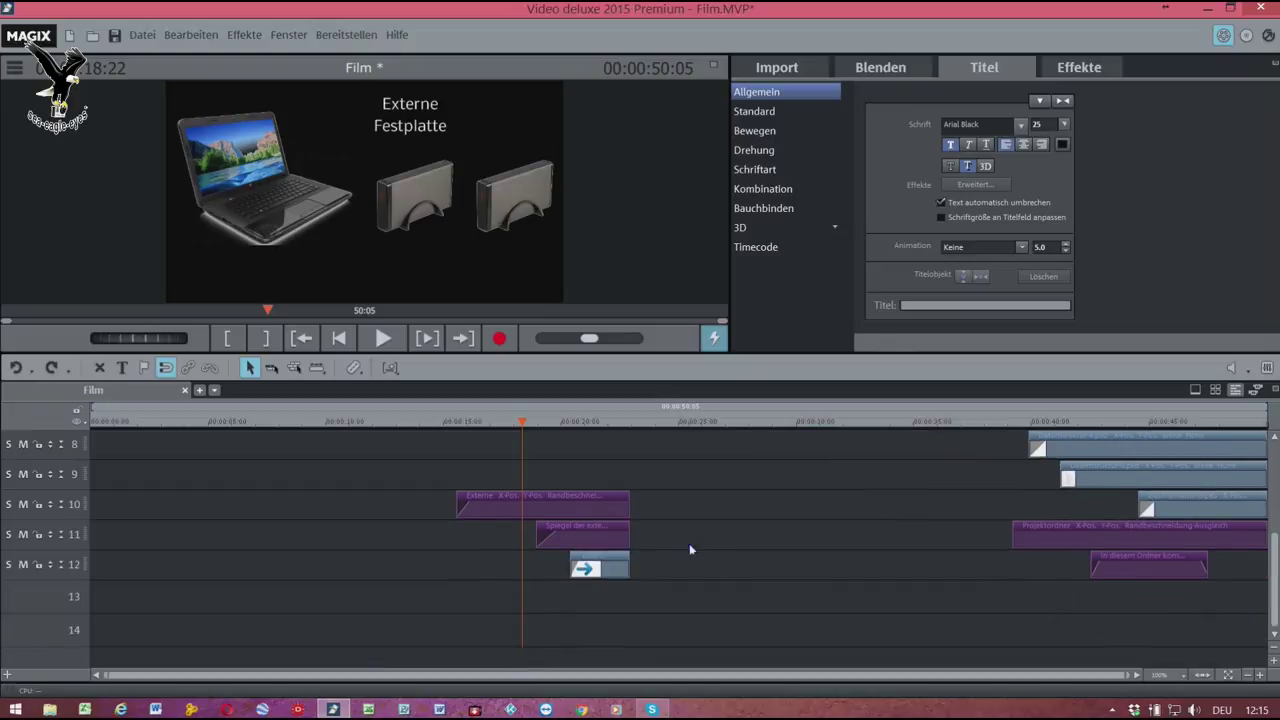
click(8, 675)
scroll(1276, 564, down, 1)
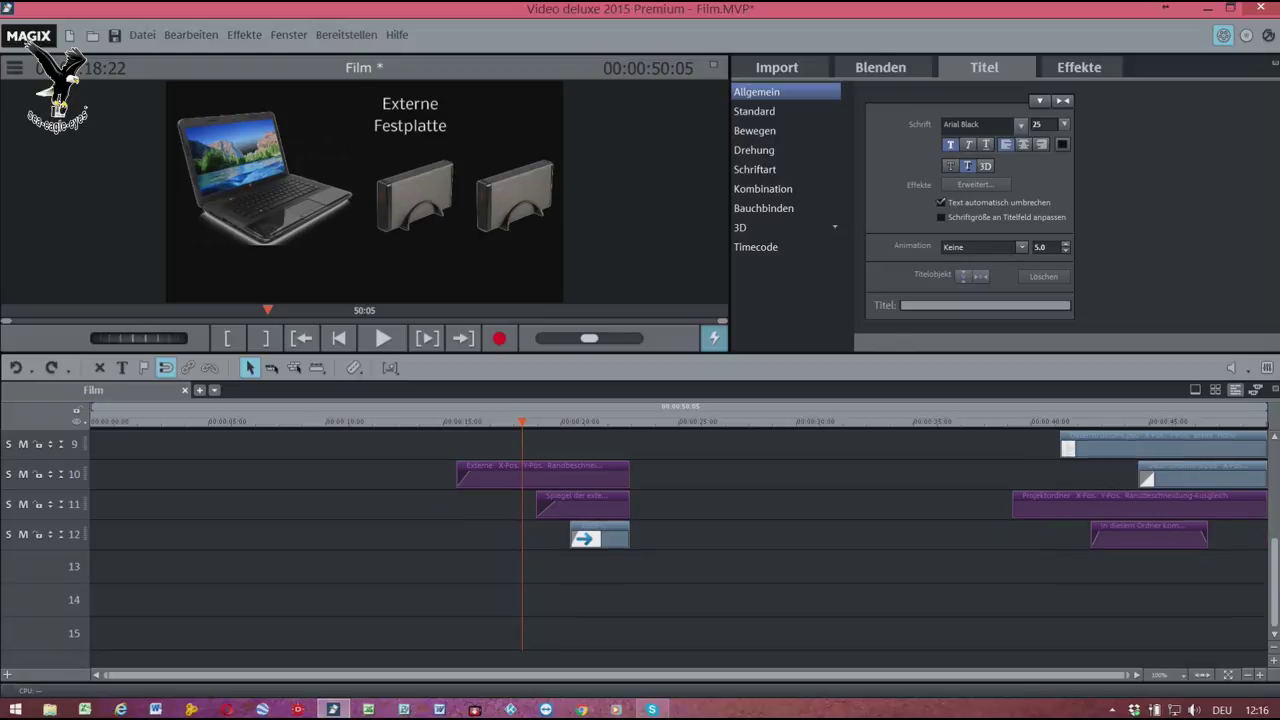
- Move the "Externe Festplatte" title, the "Spiegel der externen Festplatte" title and the arrow clip together to tracks 13 to 15, starting at 16:06
click(631, 423)
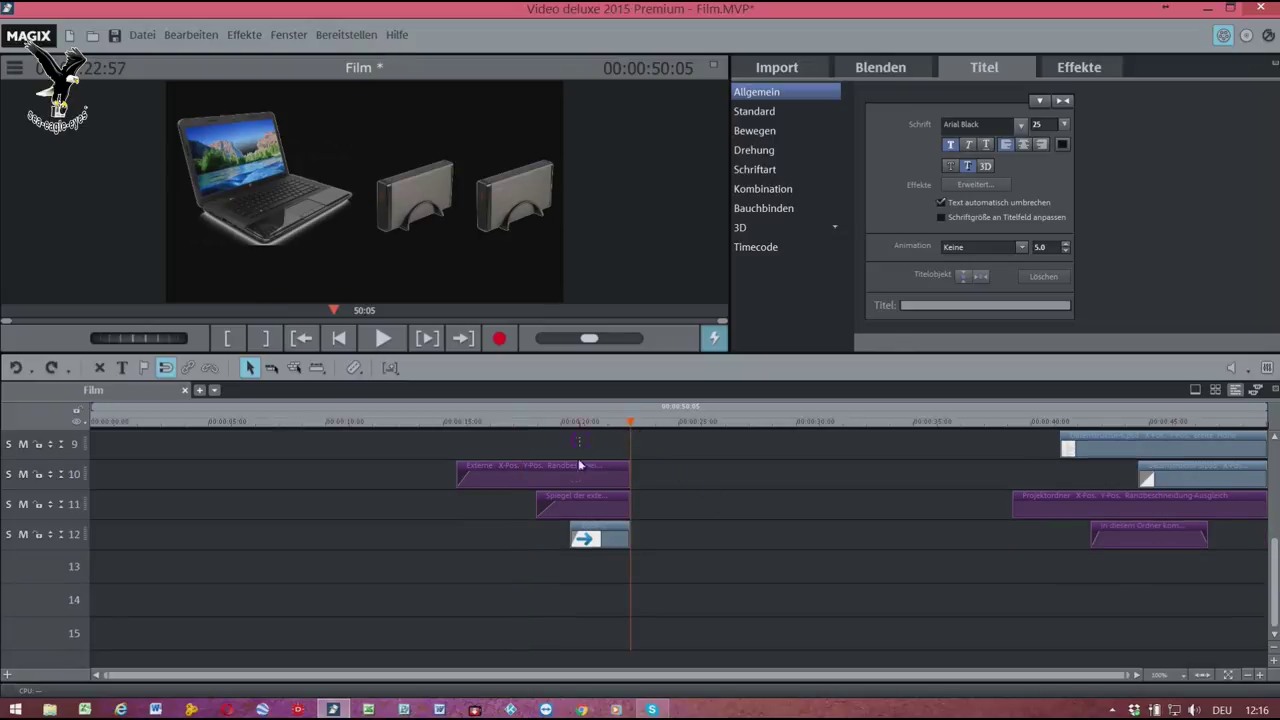
drag(527, 570, 520, 560)
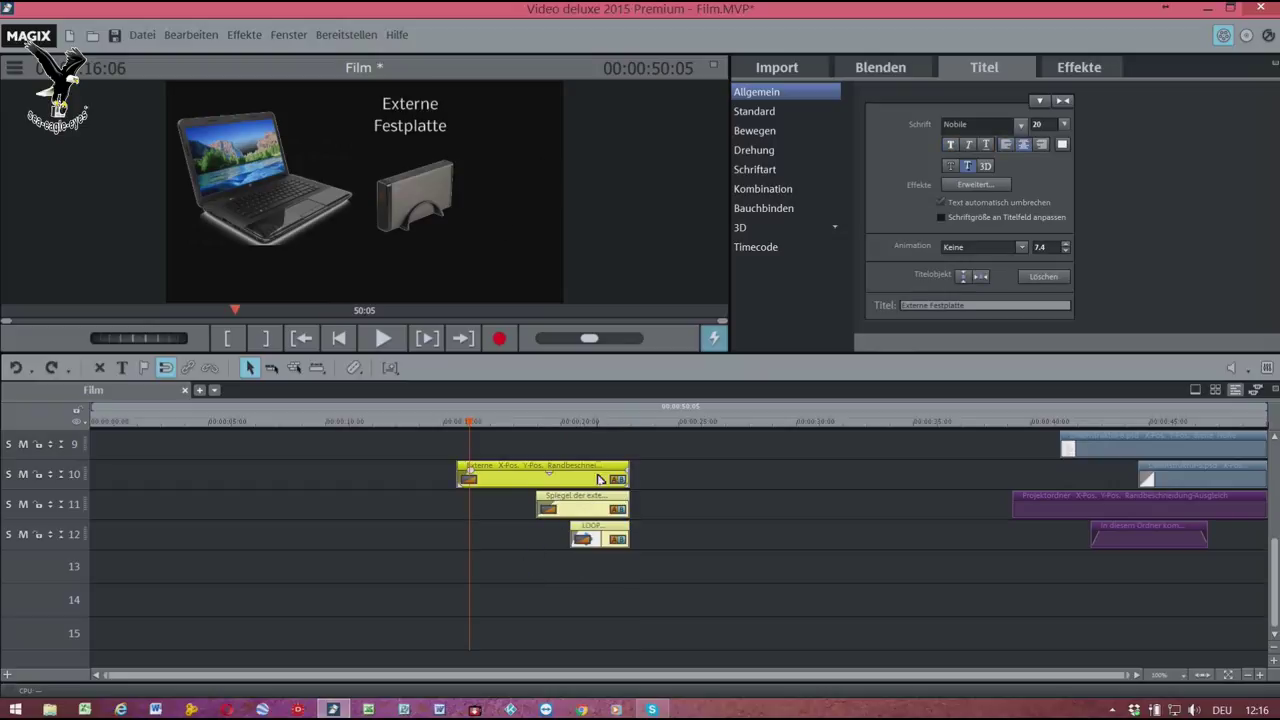
drag(590, 487, 601, 577)
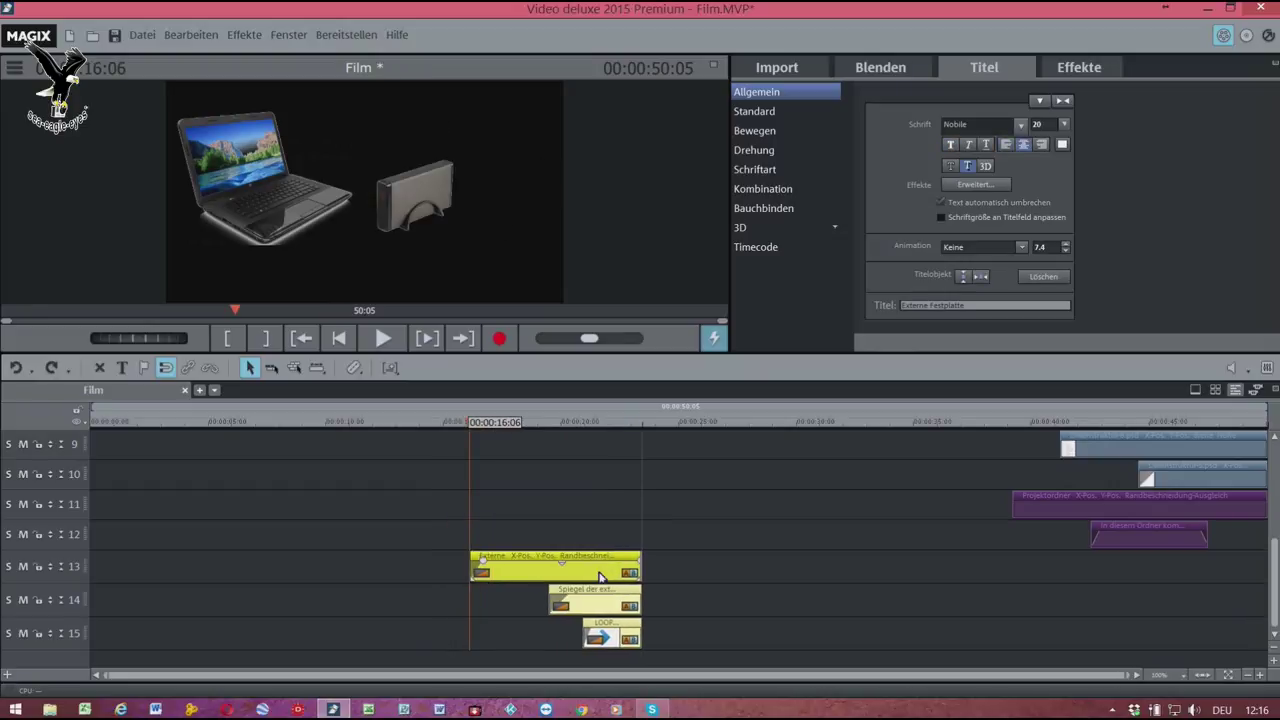
- Extend the titles on tracks 13 and 14 to the end of the film, leaving out the arrow clip
drag(683, 566, 632, 604)
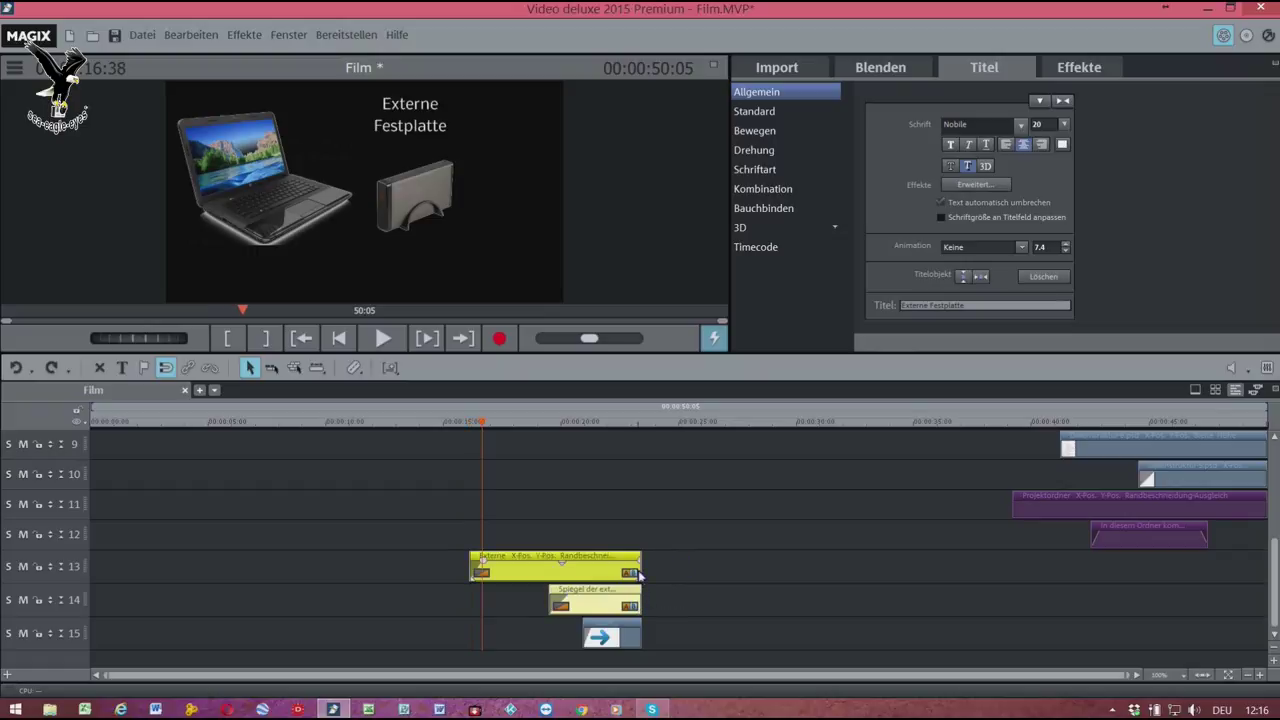
click(643, 571)
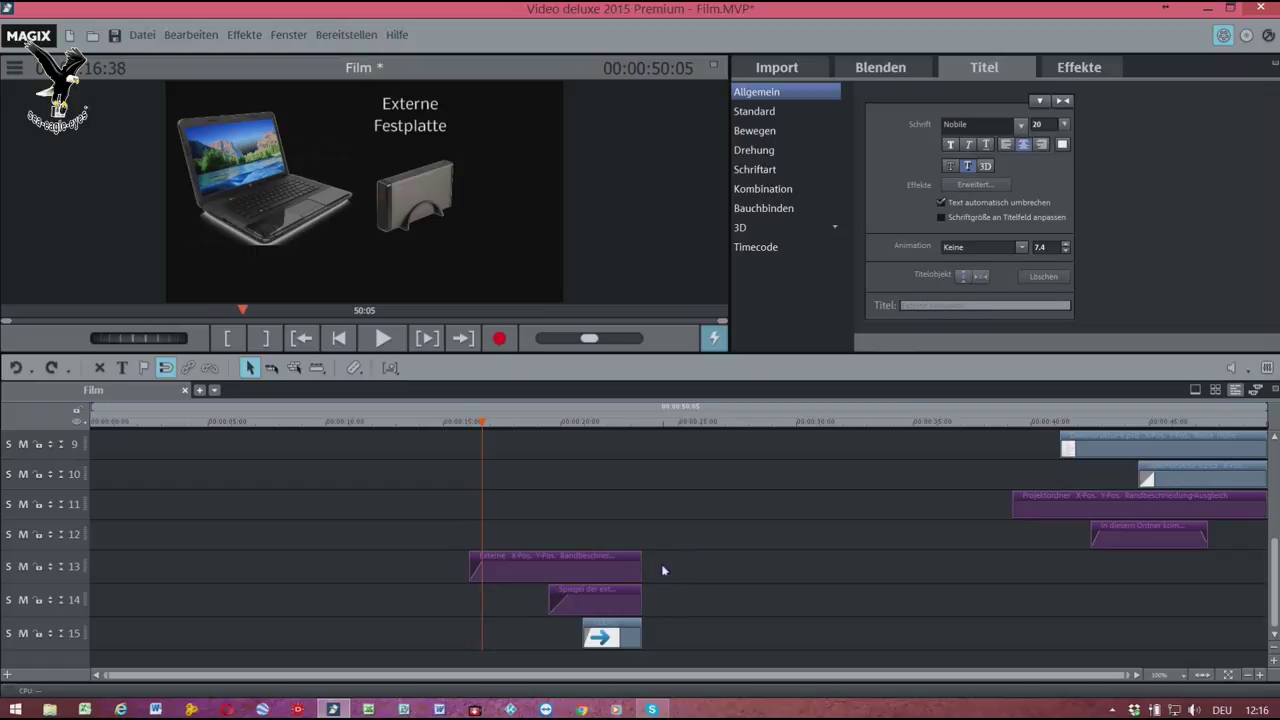
drag(640, 604, 679, 593)
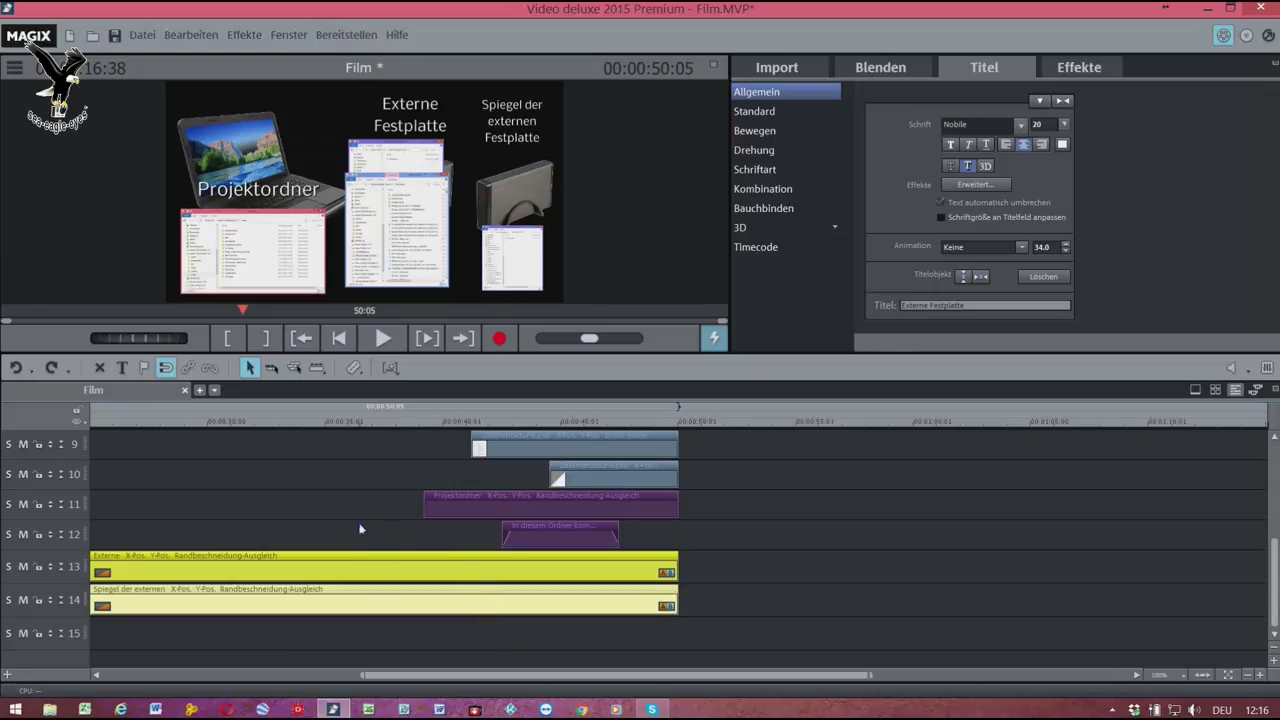
- Show the whole film with all tracks on the timeline and play it from the beginning
click(1205, 676)
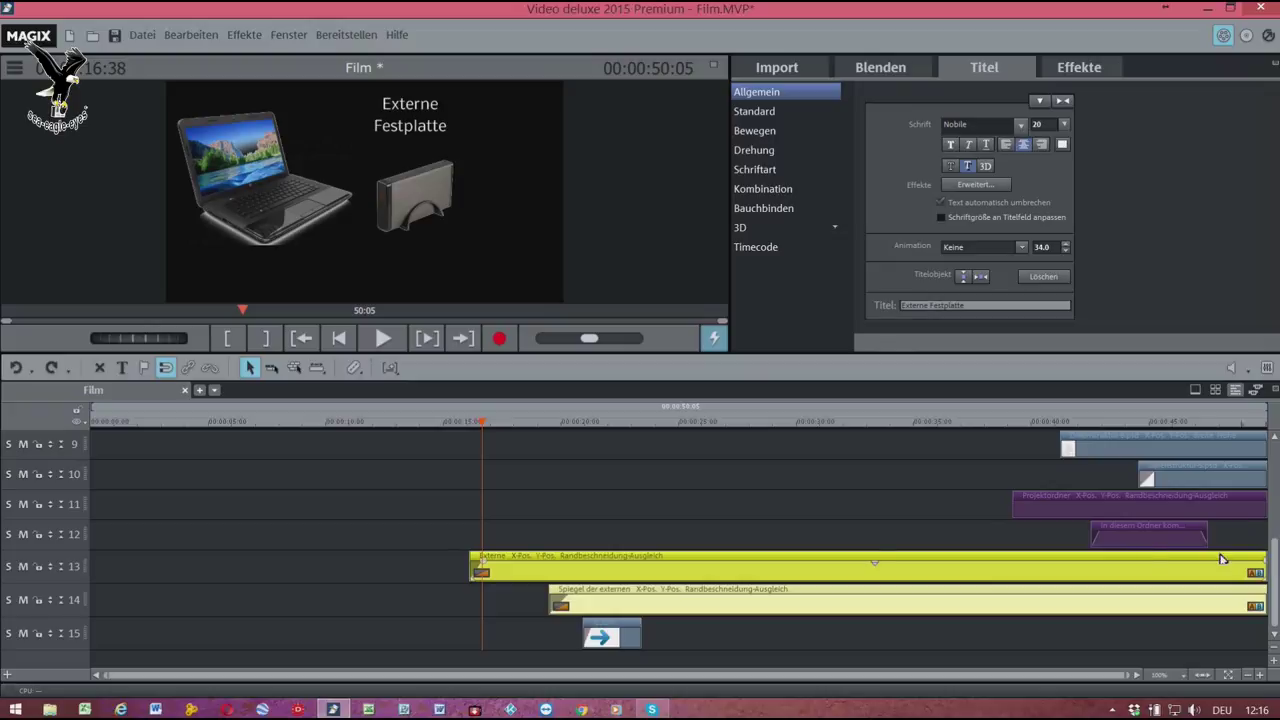
scroll(797, 556, up, 1)
scroll(799, 555, down, 3)
scroll(802, 555, down, 1)
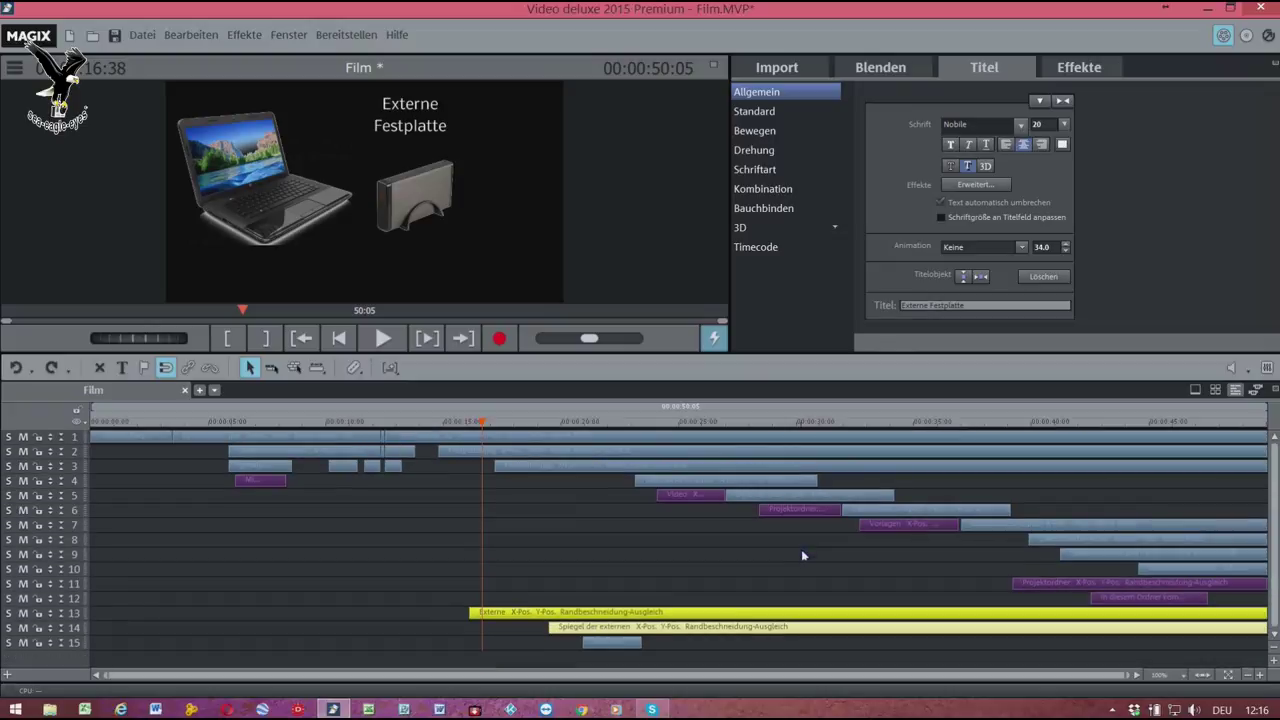
click(339, 338)
click(382, 339)
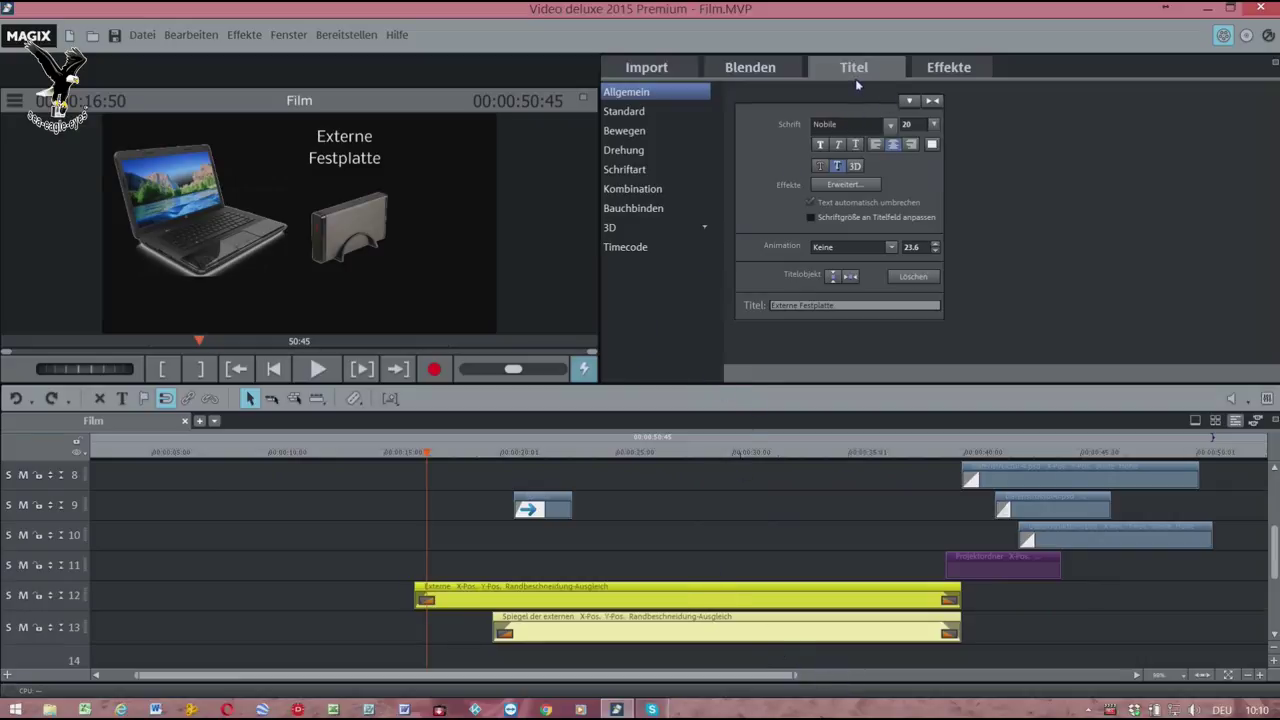
- Insert the standard title template "Text erscheint" on track 12 directly after the "Externe Festplatte" title
click(636, 112)
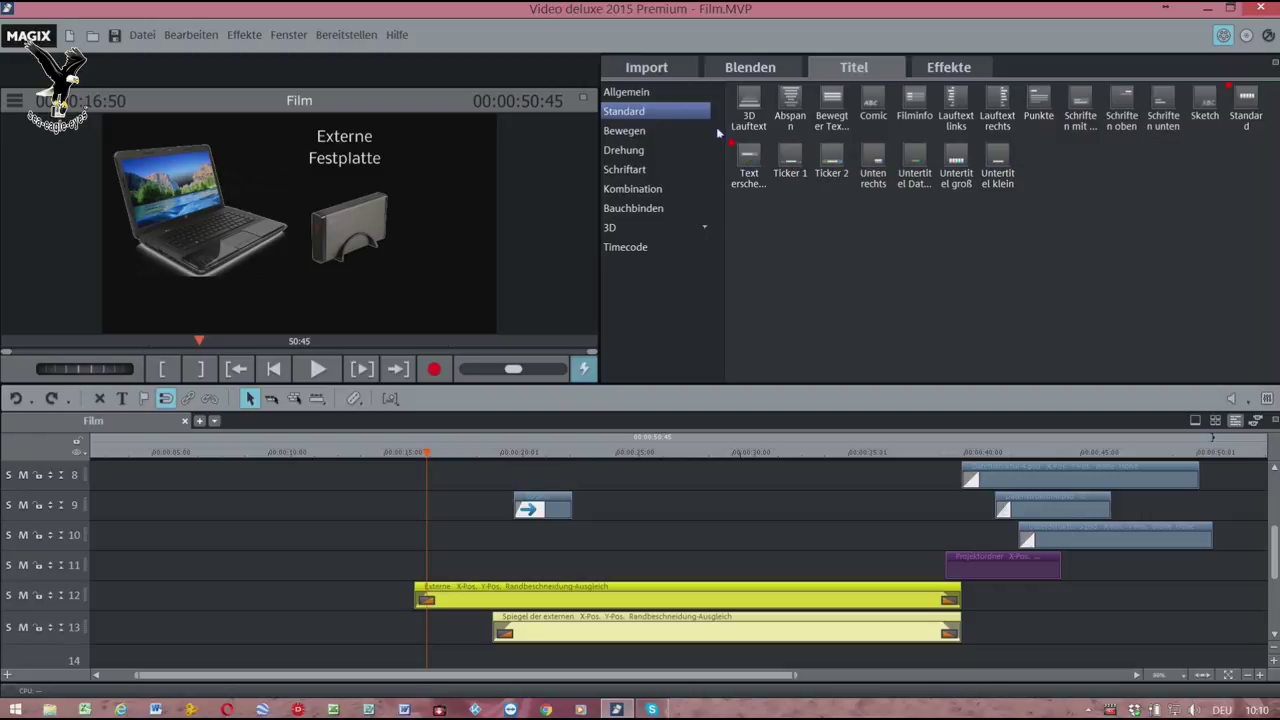
mouse_move(748, 152)
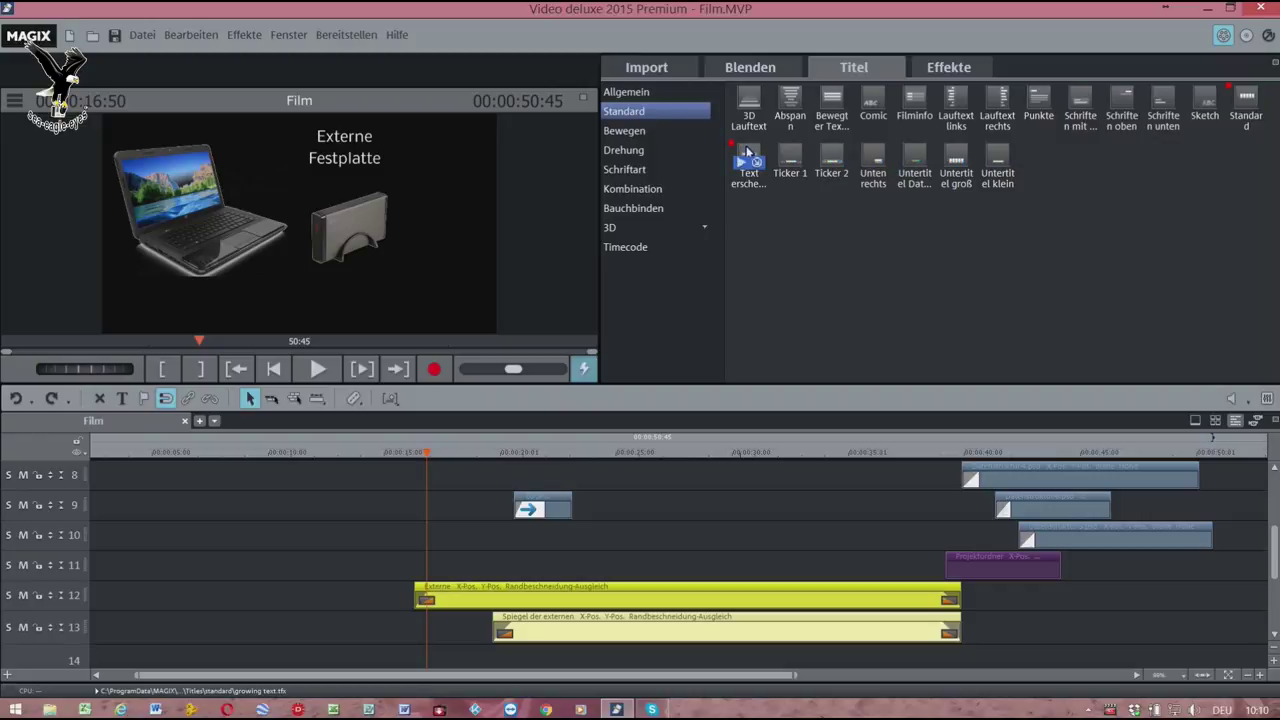
drag(748, 152, 1014, 606)
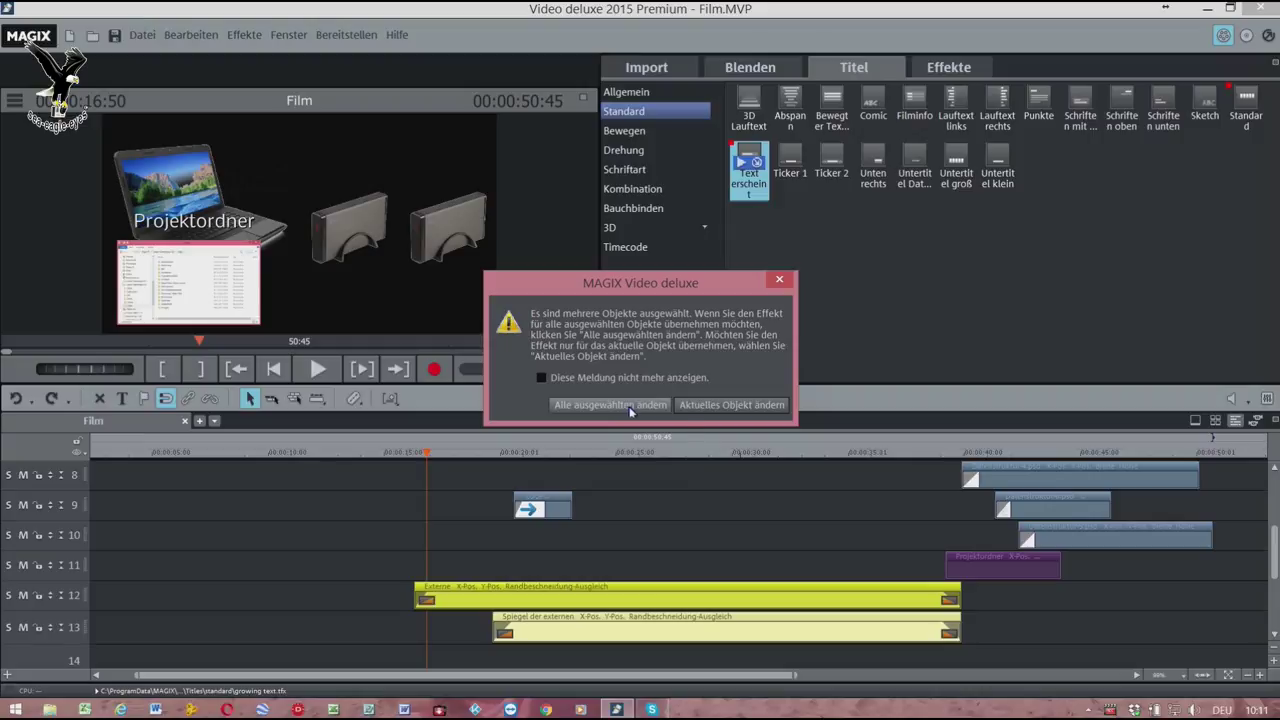
click(775, 278)
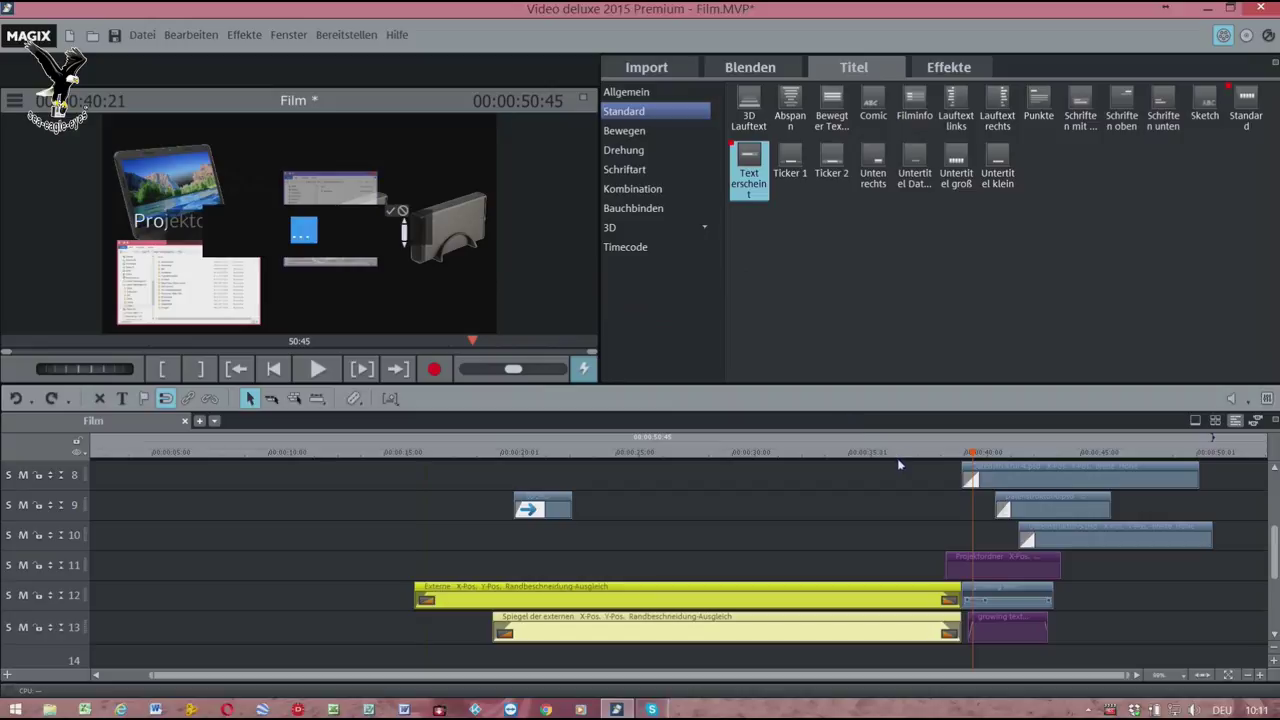
- Replace the text of the inserted title with "Erstelle folgende Ordner"
click(1009, 600)
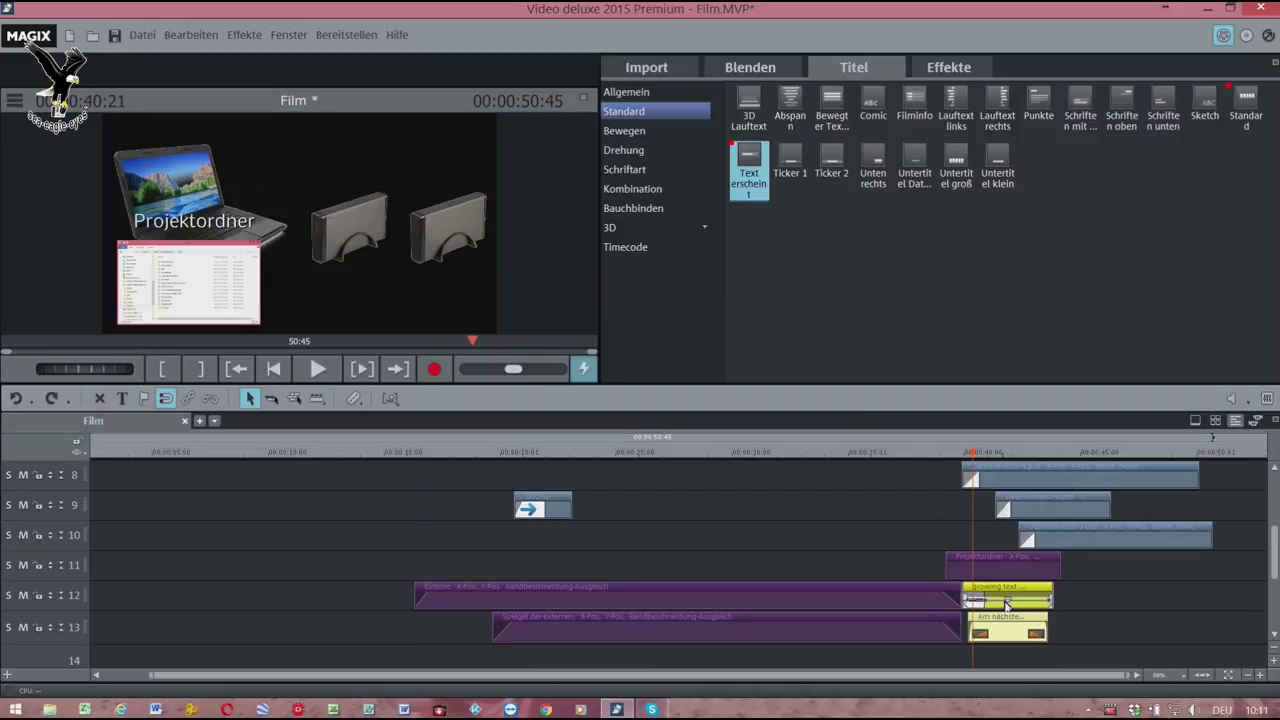
double_click(1008, 632)
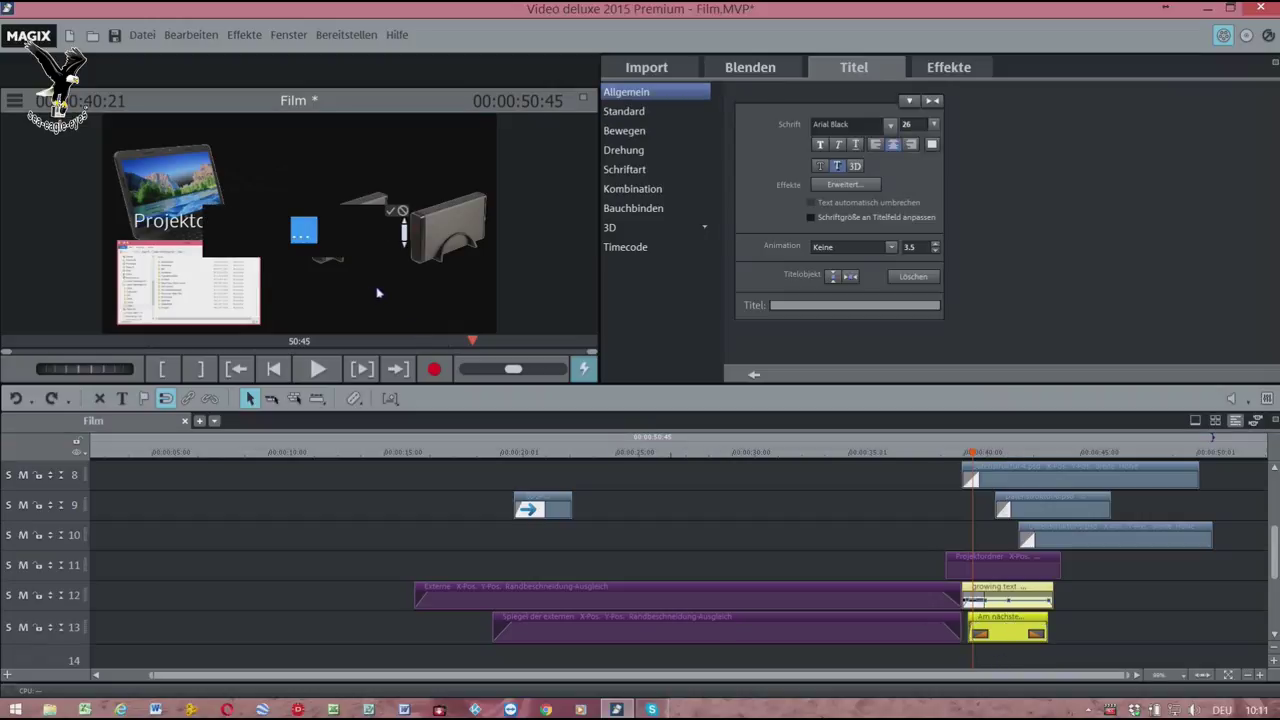
text(Erstelle folgende Ordner)
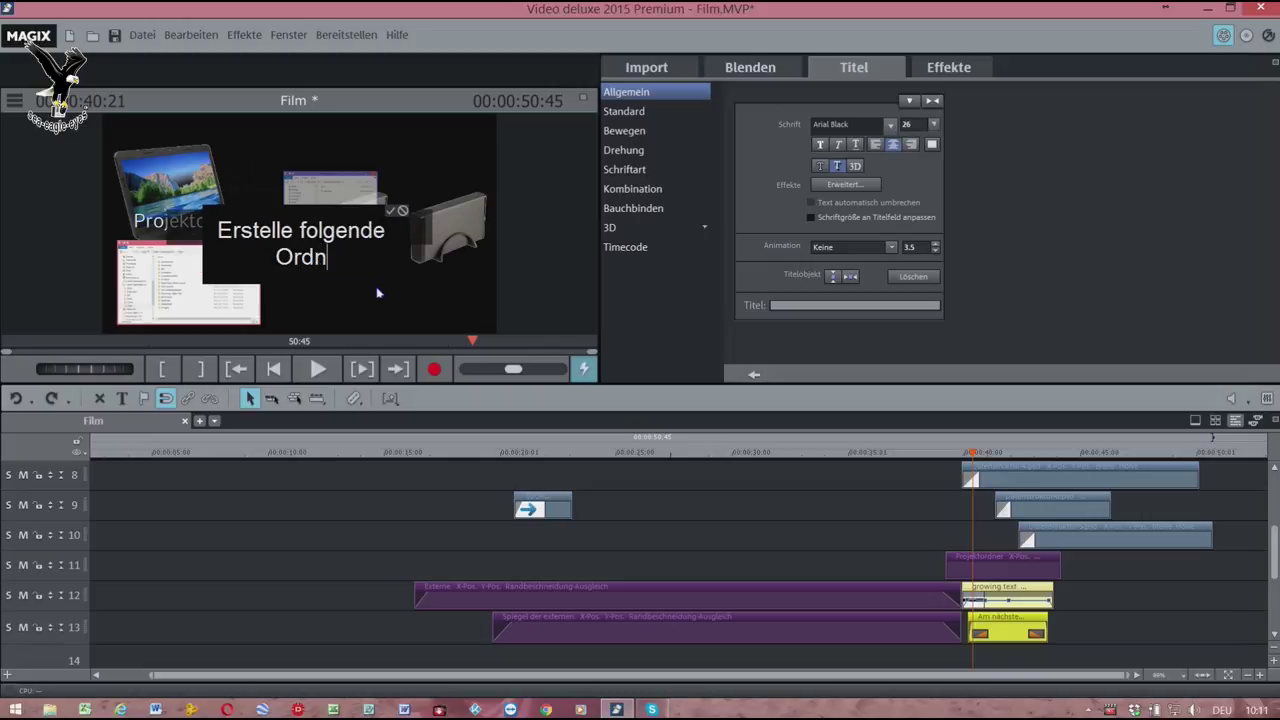
click(669, 299)
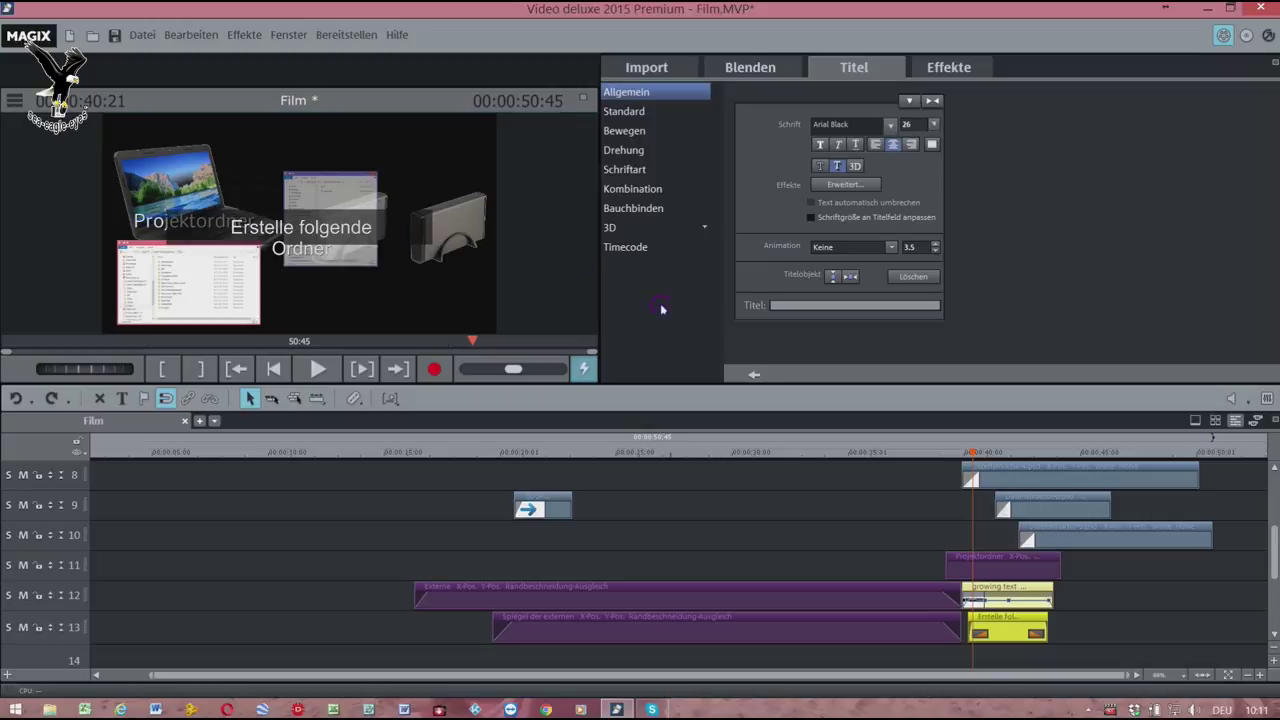
- Reduce the font size of the "Erstelle folgende Ordner" title to 20 and accept the text edit
click(347, 248)
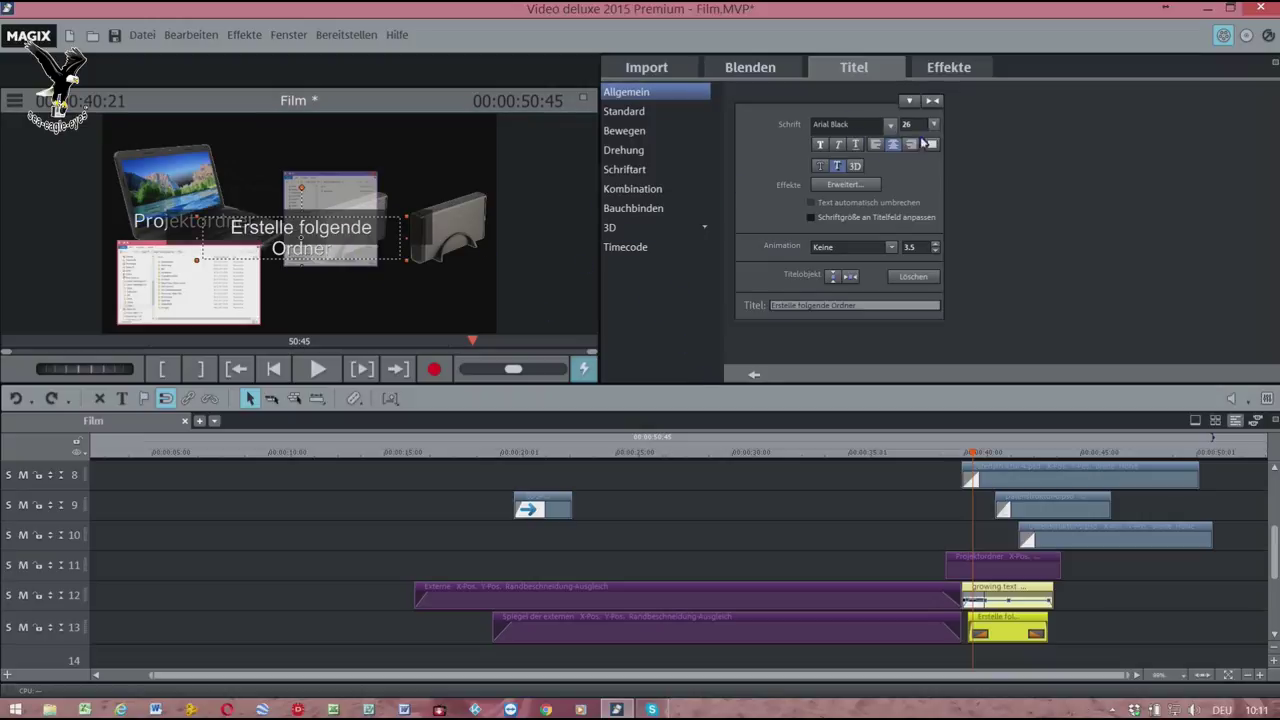
double_click(346, 244)
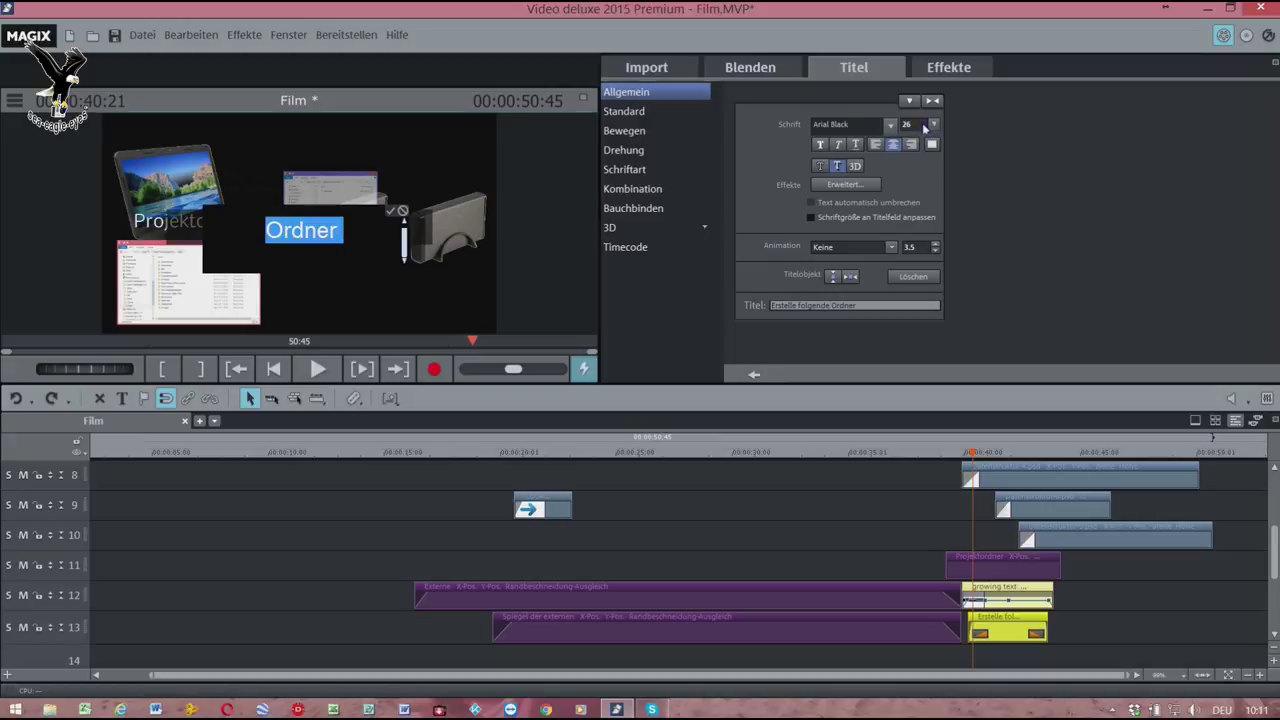
double_click(925, 128)
text(2)
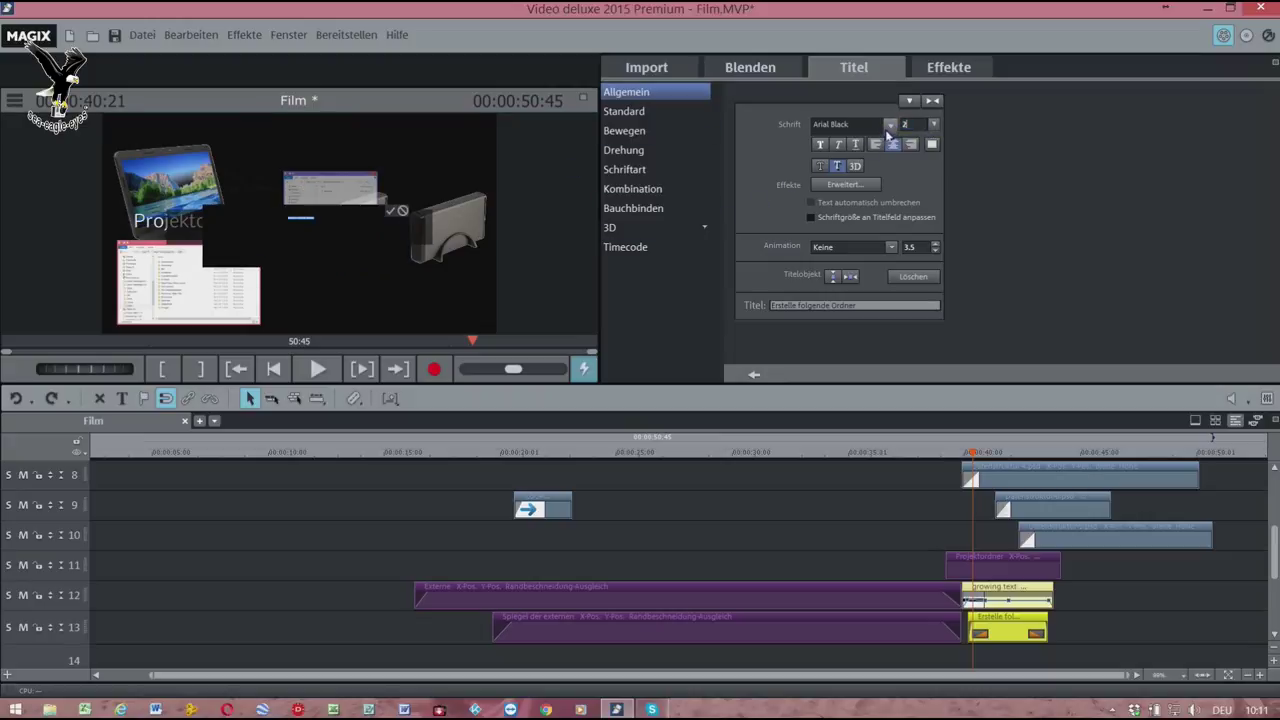
text(0)
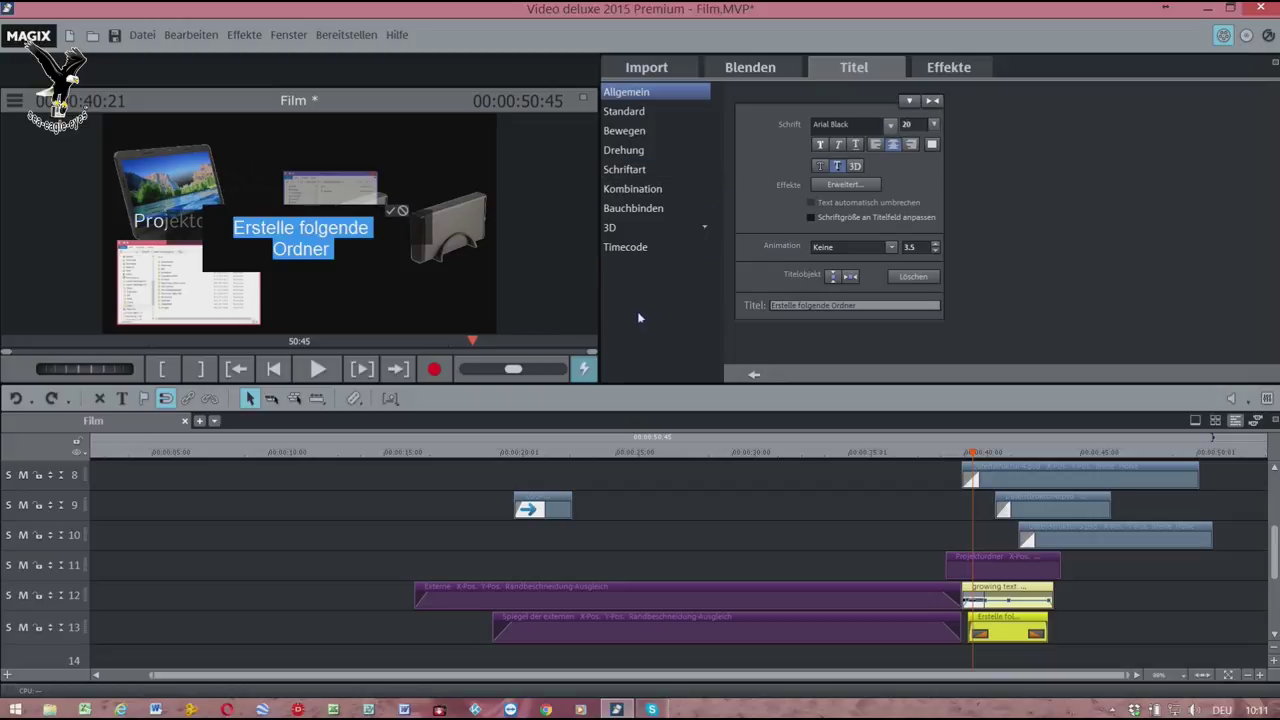
click(390, 212)
drag(343, 239, 345, 240)
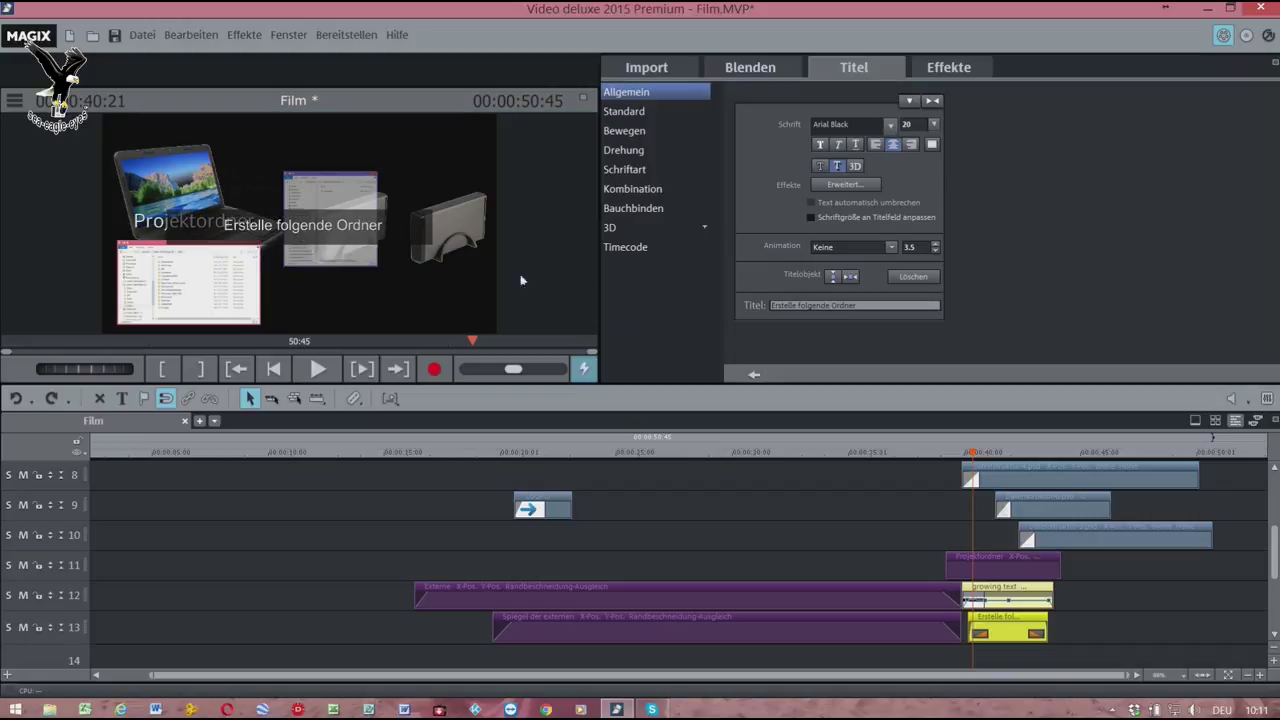
- Move the "growing text" object on track 12 up above the hard drives with the Position/Größe effect, to about 688 px left and -376 px top
click(1000, 602)
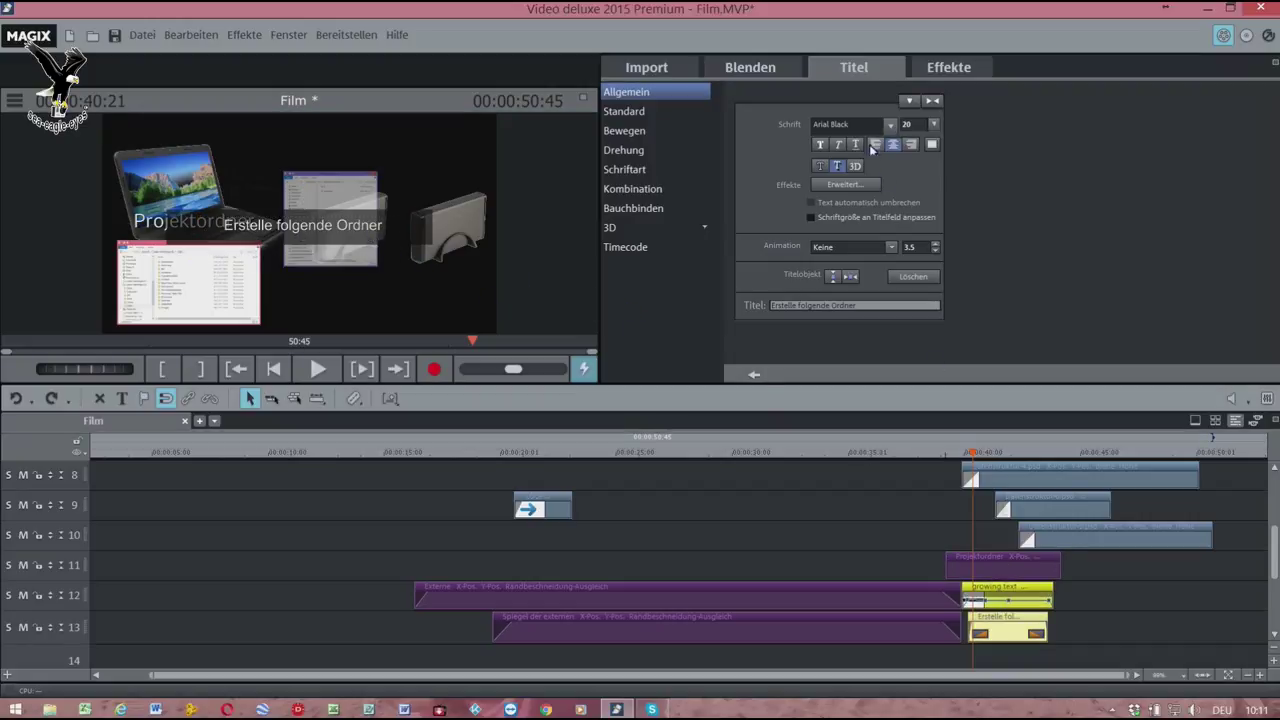
click(948, 67)
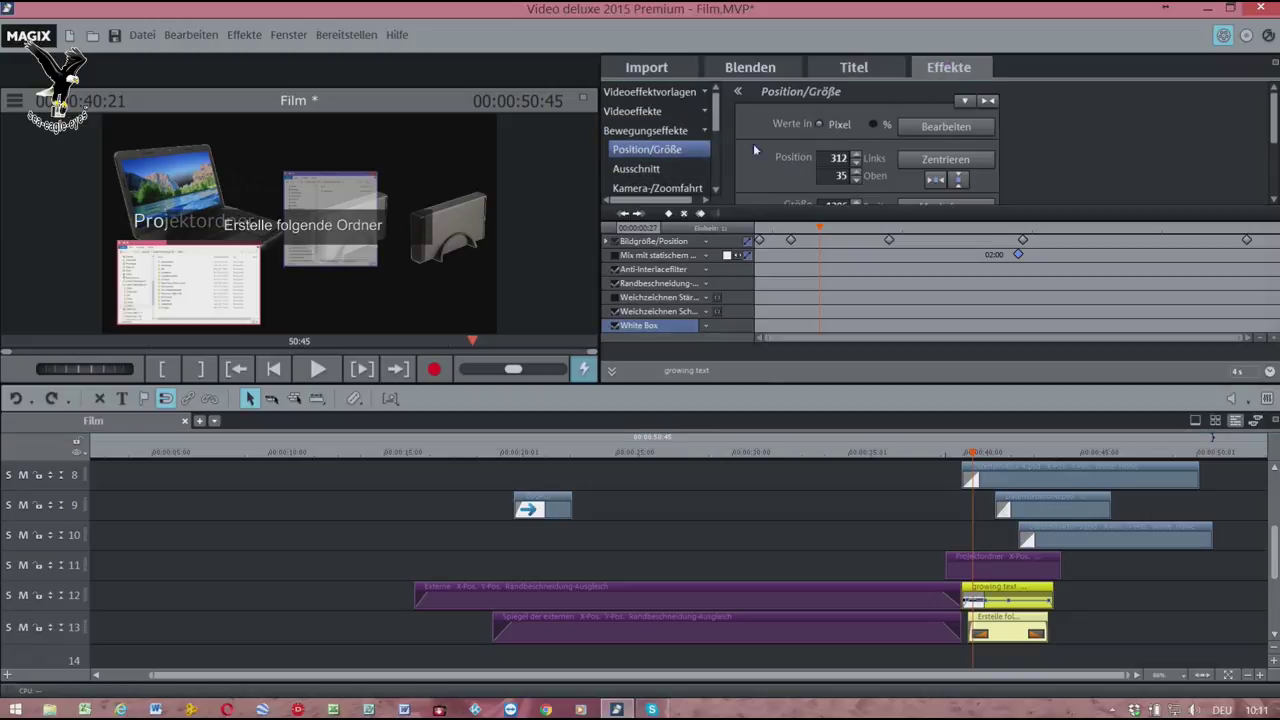
click(945, 128)
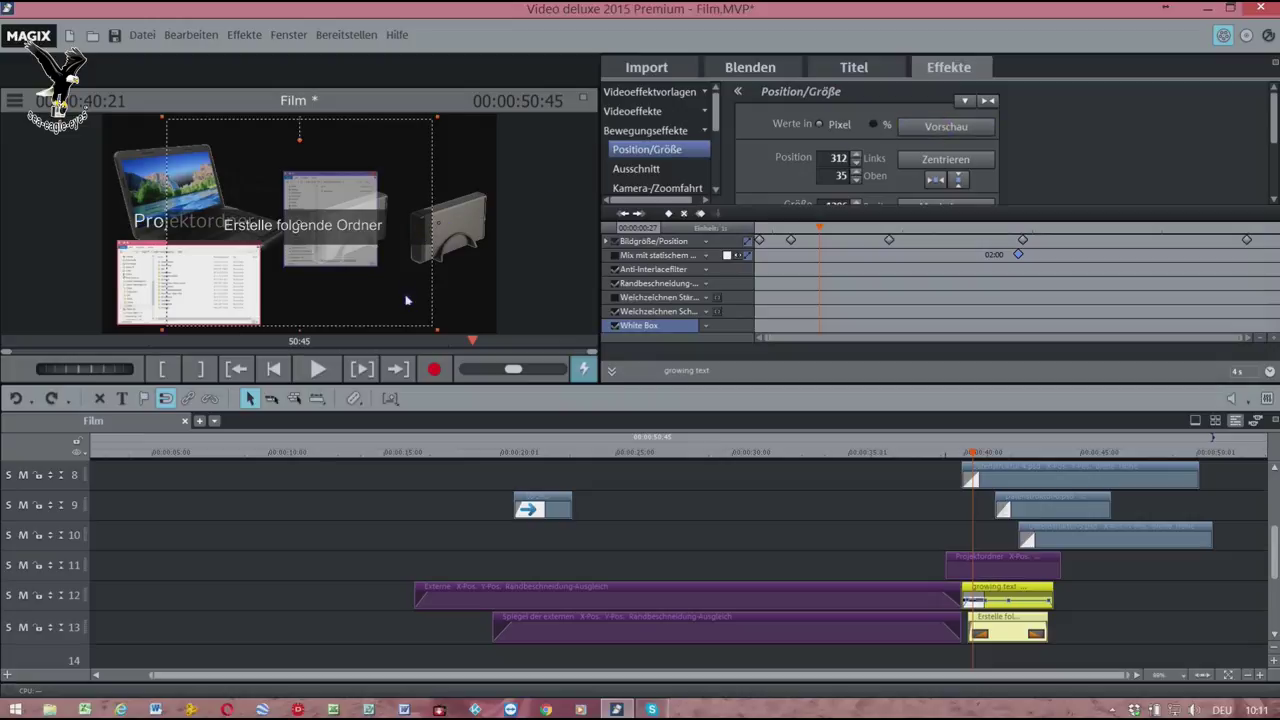
drag(407, 297, 465, 215)
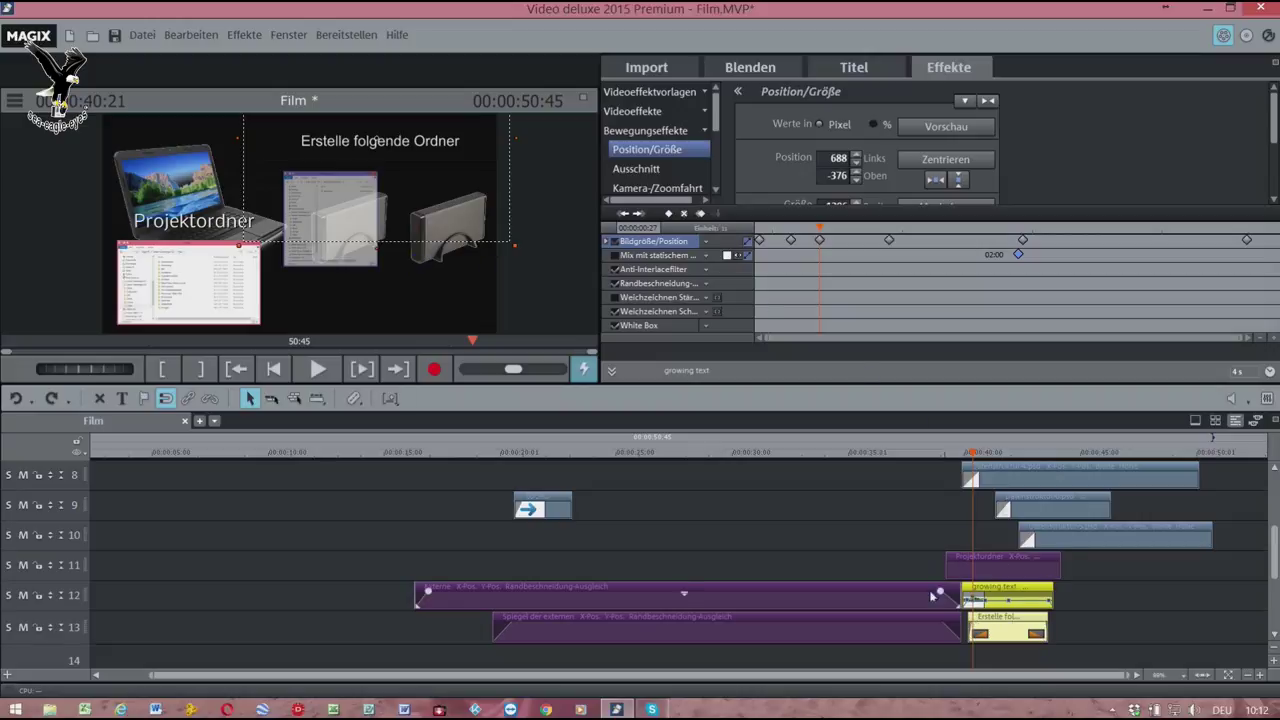
- Delete the "growing text" object on track 12 together with the "Erstelle folgende" title on track 13
click(940, 134)
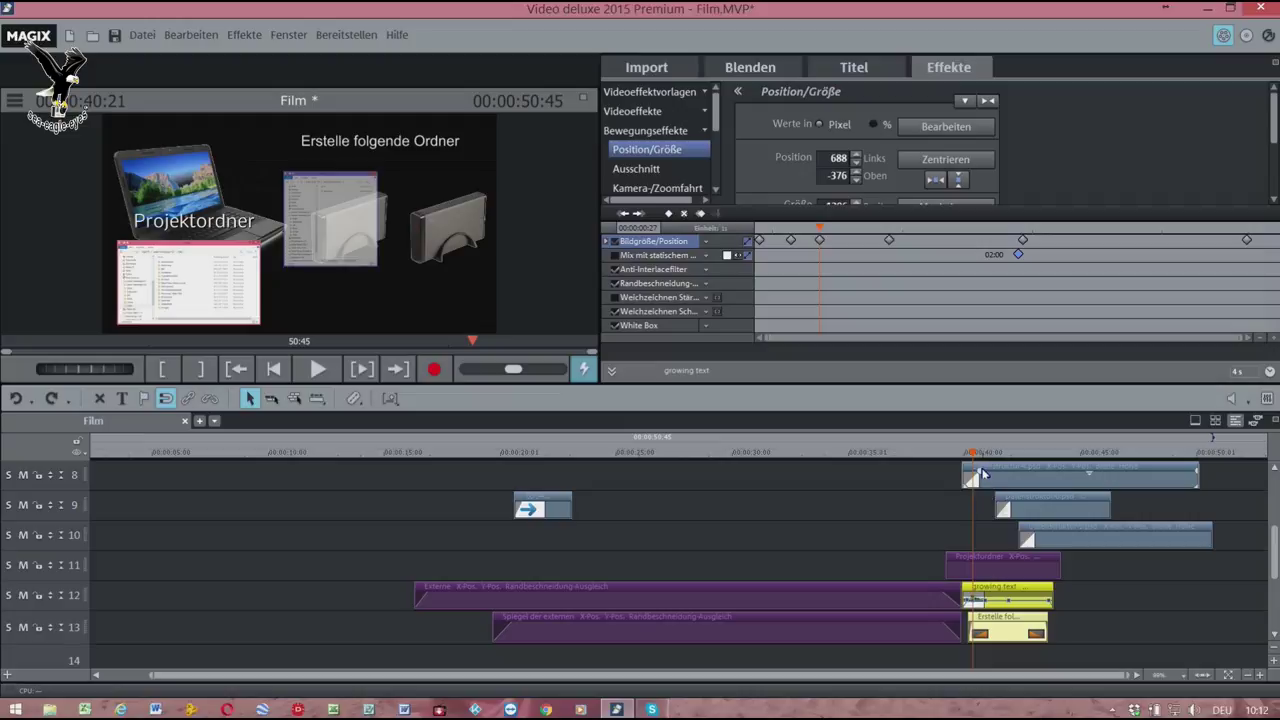
drag(977, 460, 1050, 468)
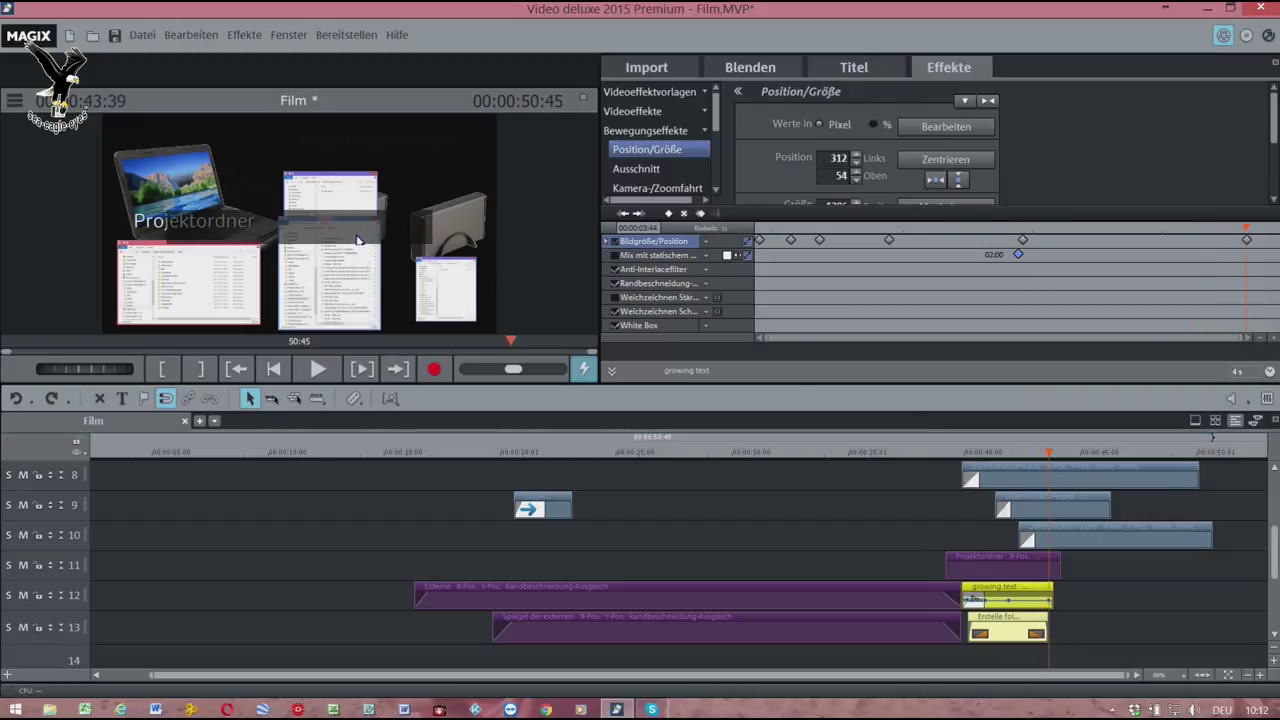
click(1020, 603)
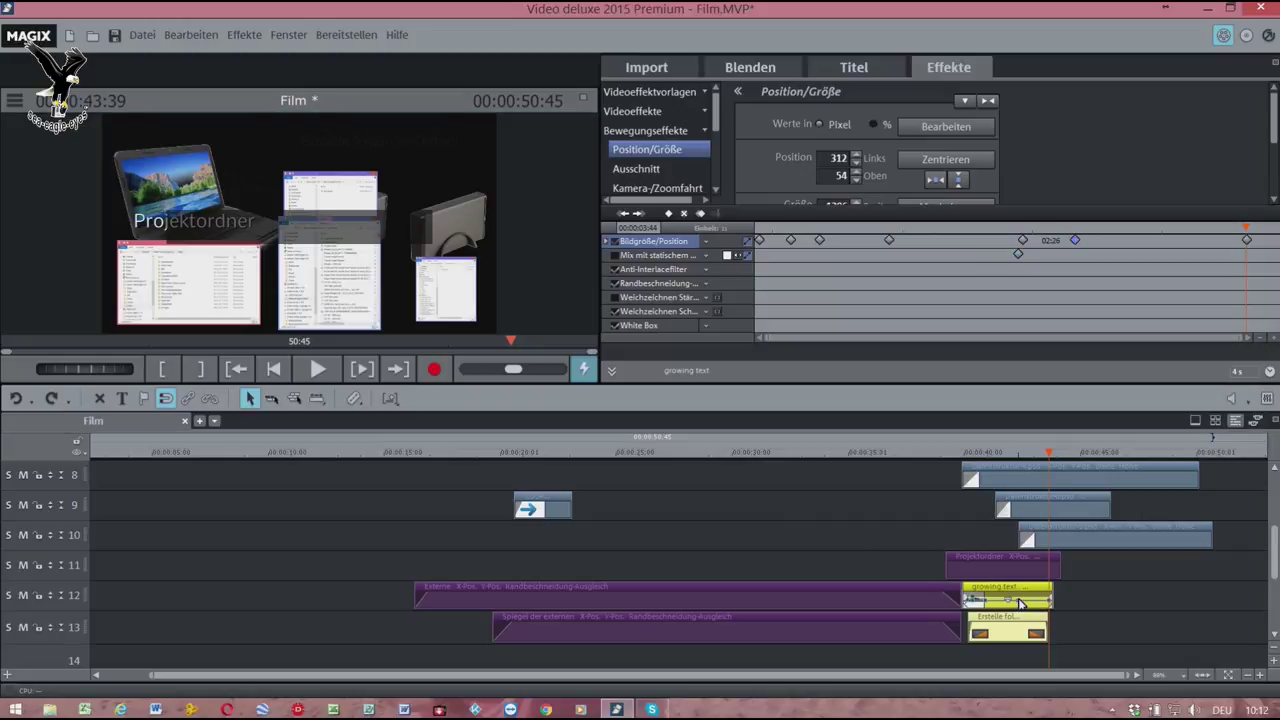
click(1007, 636)
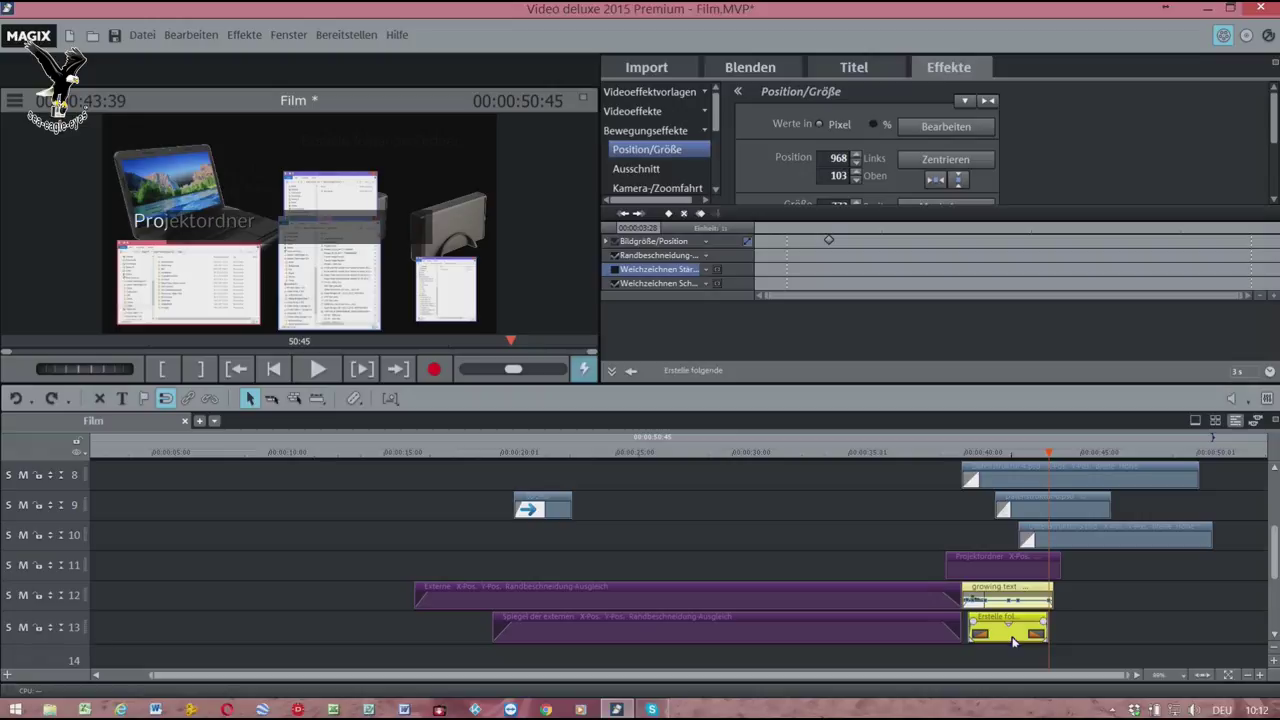
key(Delete)
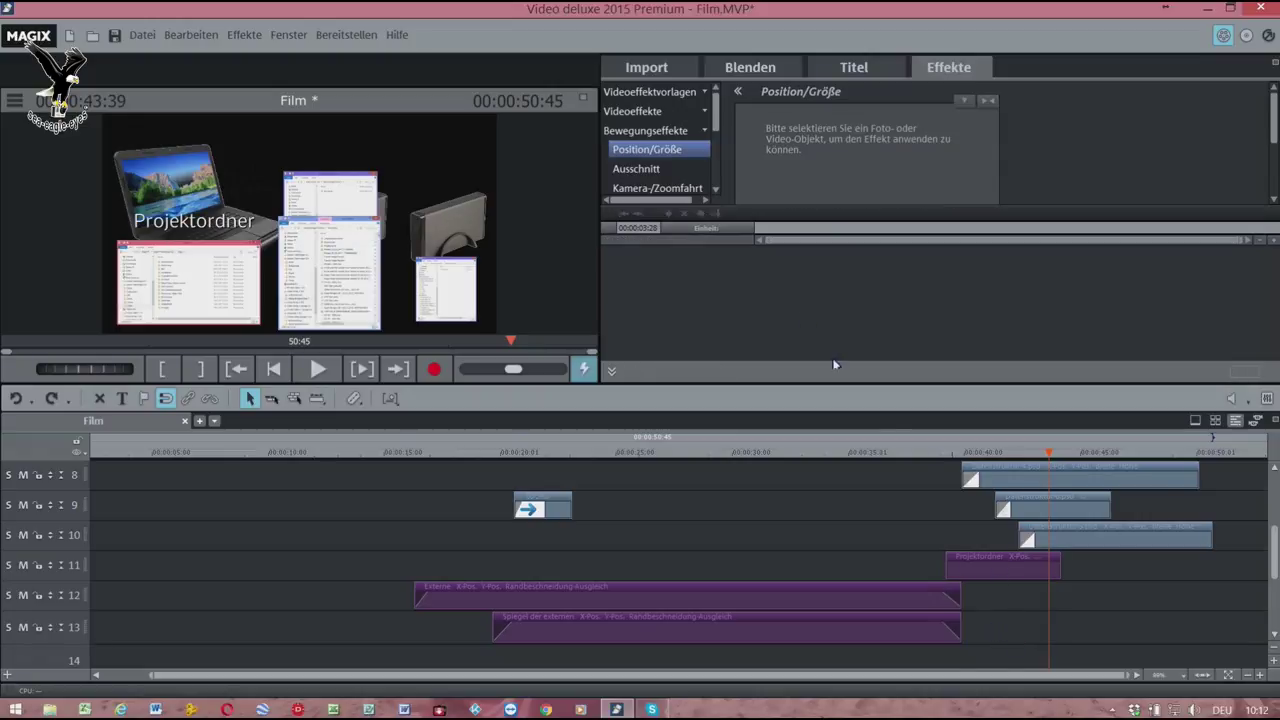
- Add a moving title with the "Rechts" template on track 12 after the "Externe" title, reading "Erstelle folgende Ordner."
click(852, 68)
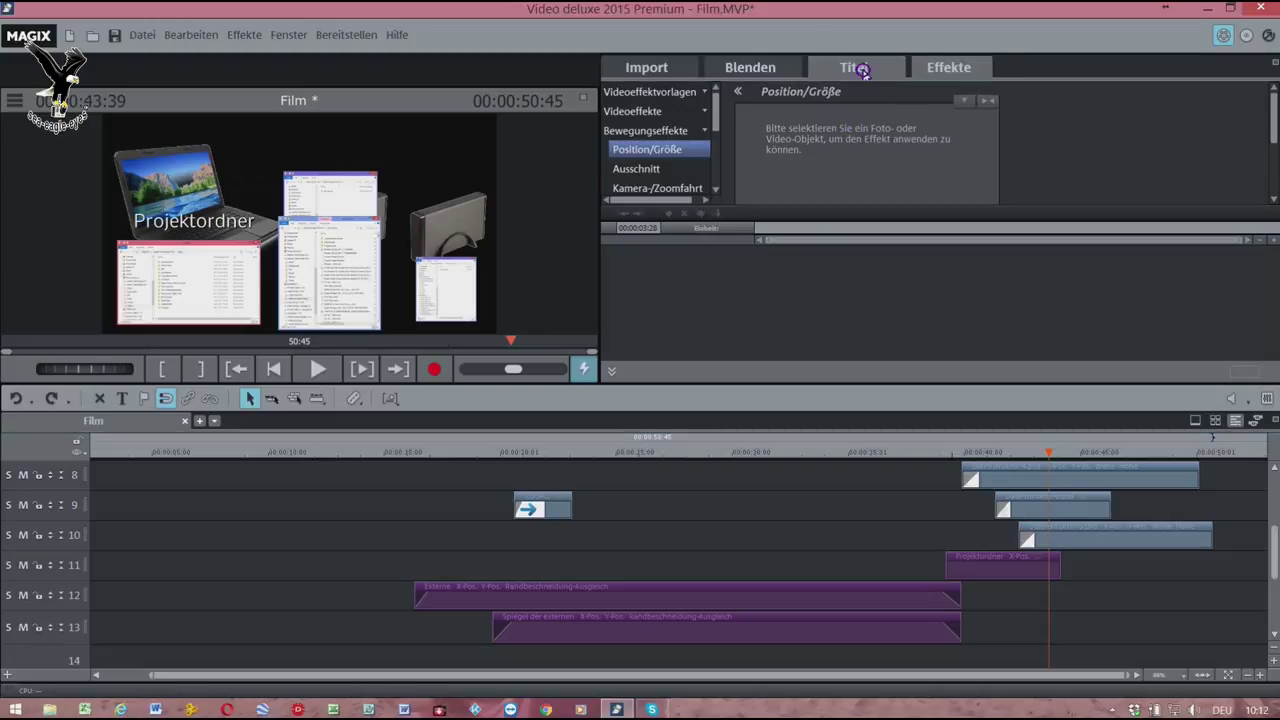
click(642, 138)
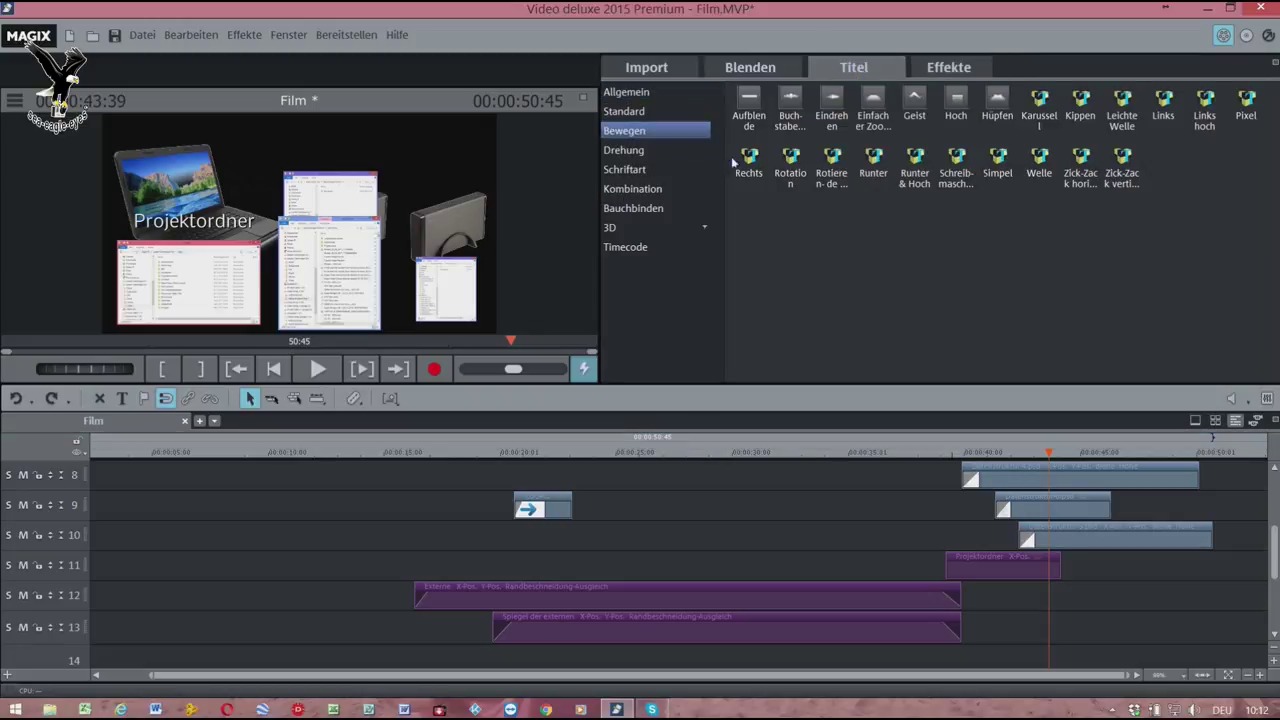
drag(742, 157, 1022, 590)
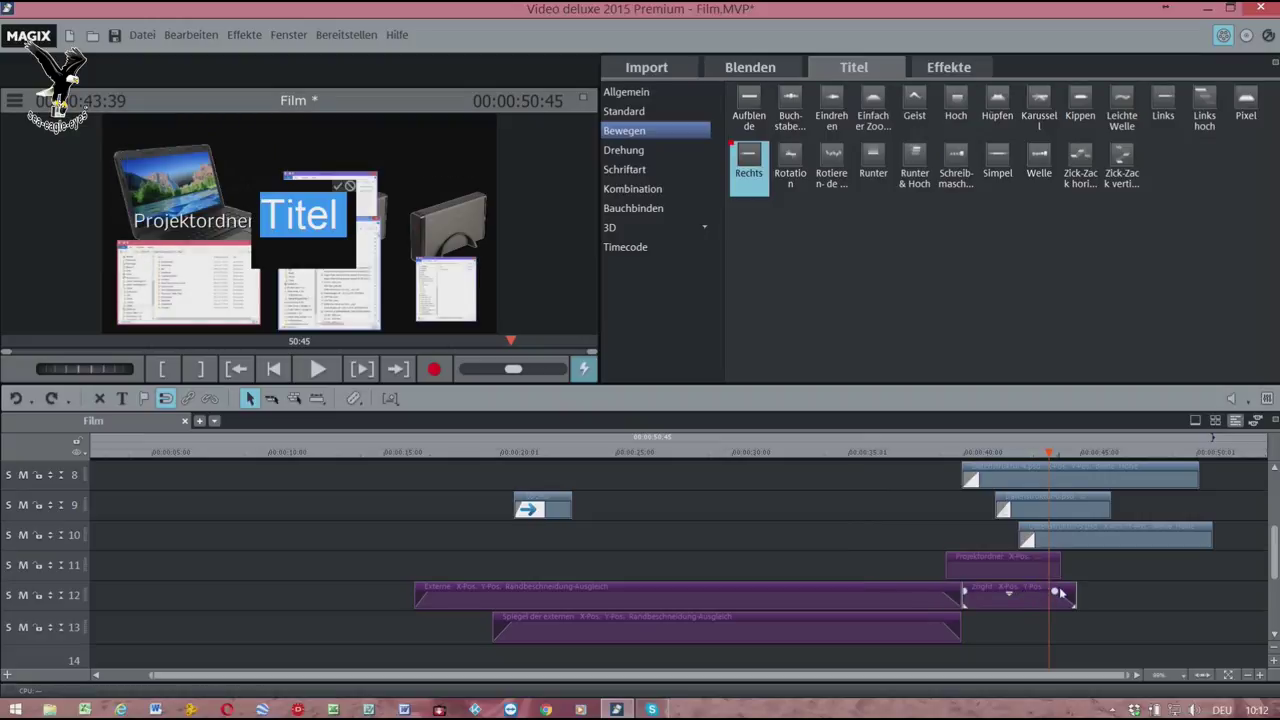
text(Erst)
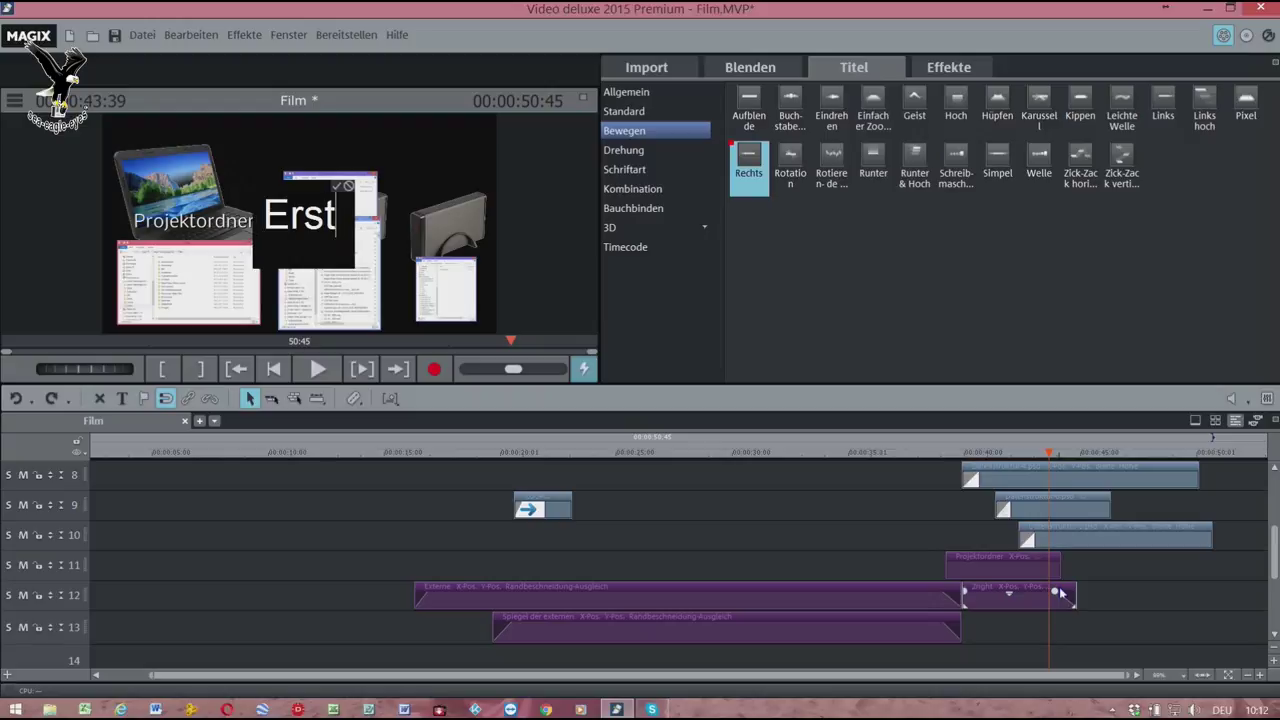
text(elle fo)
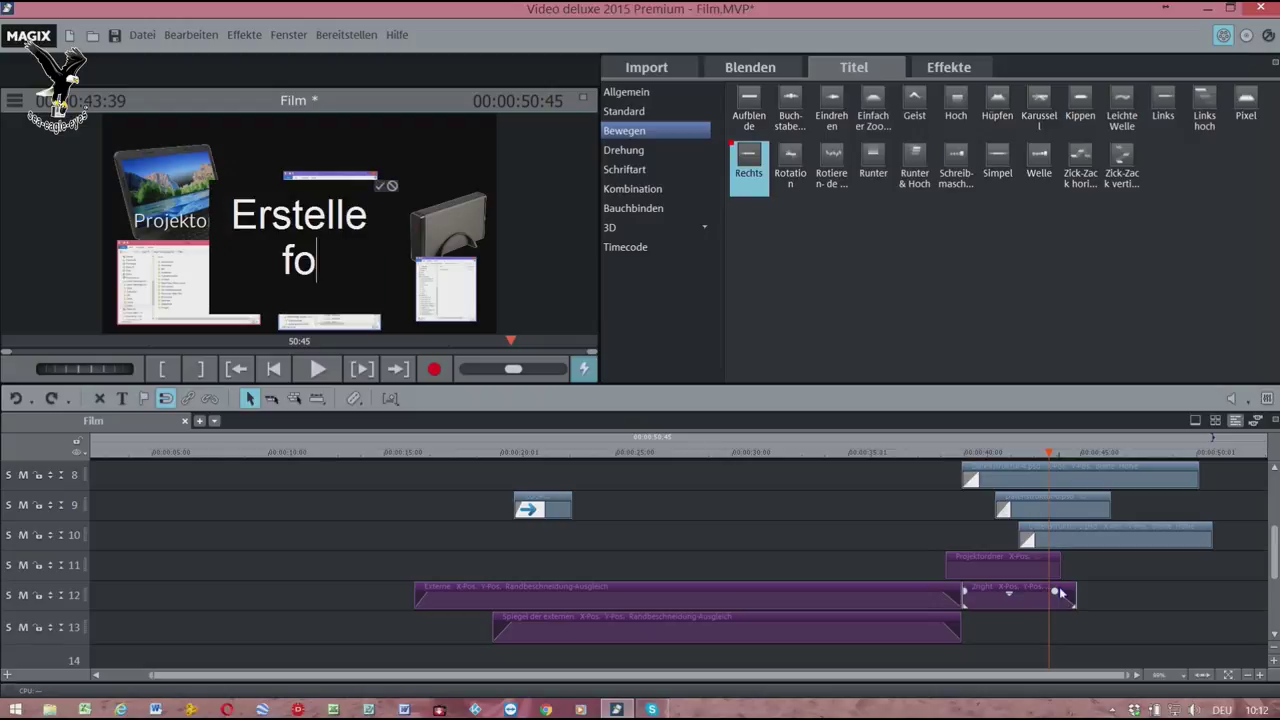
text(lgende )
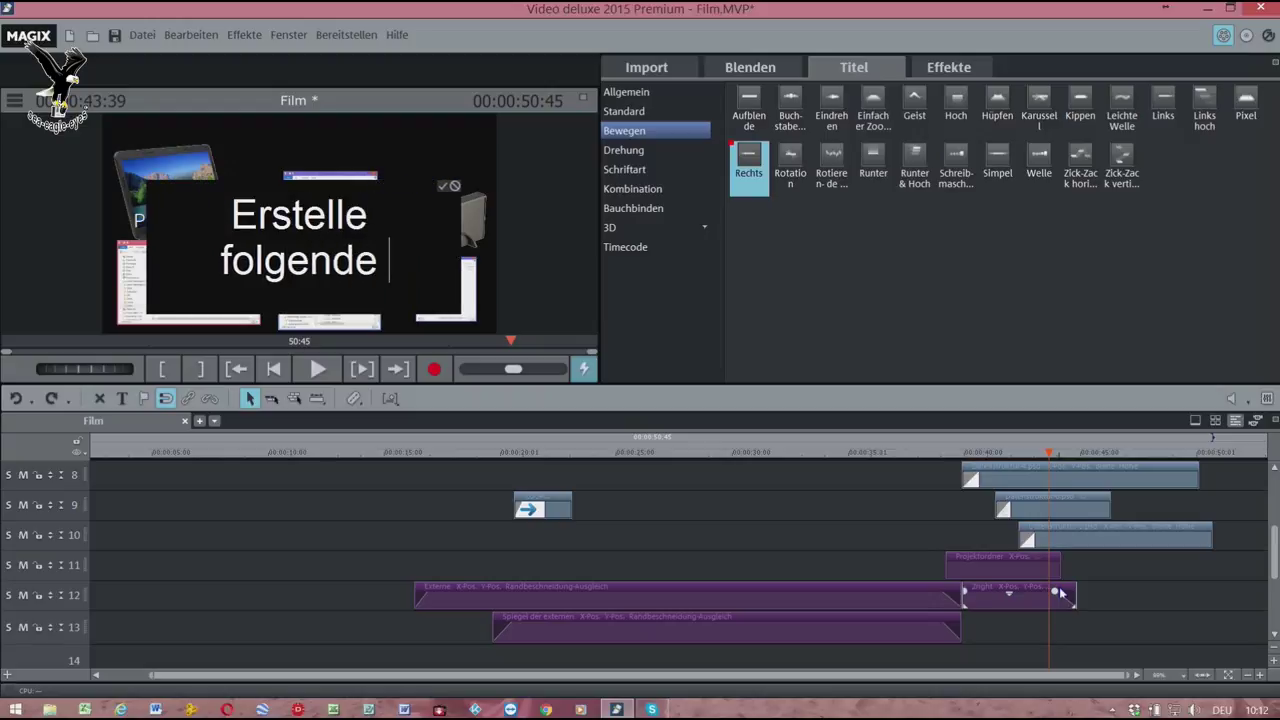
text(Ordner)
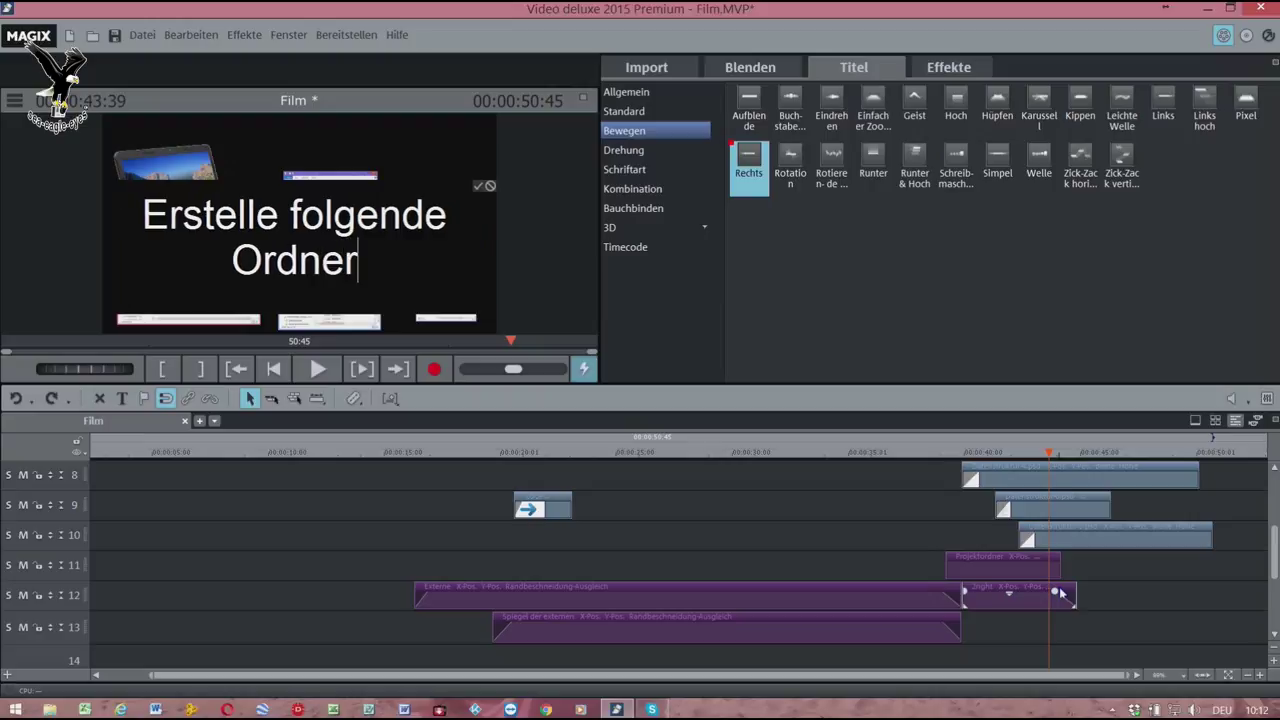
text(.)
click(994, 568)
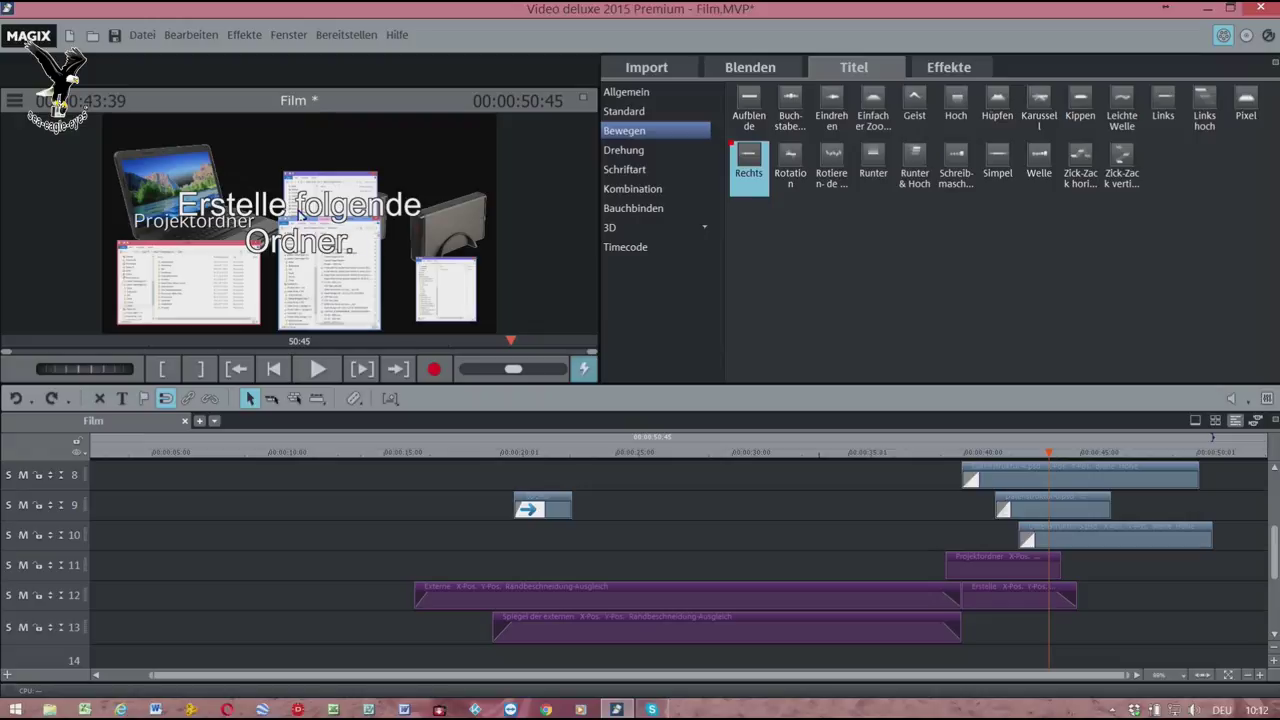
- Set the font size of the "Erstelle folgende Ordner." title to 30
double_click(300, 213)
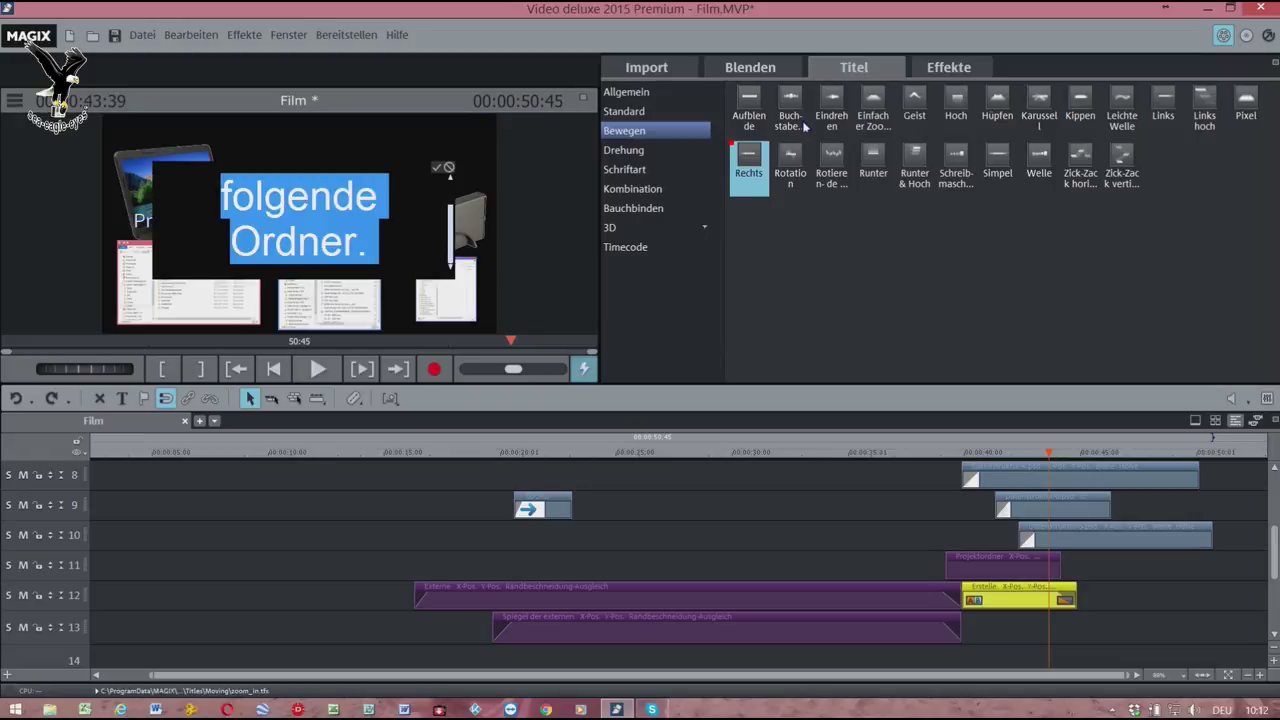
click(632, 93)
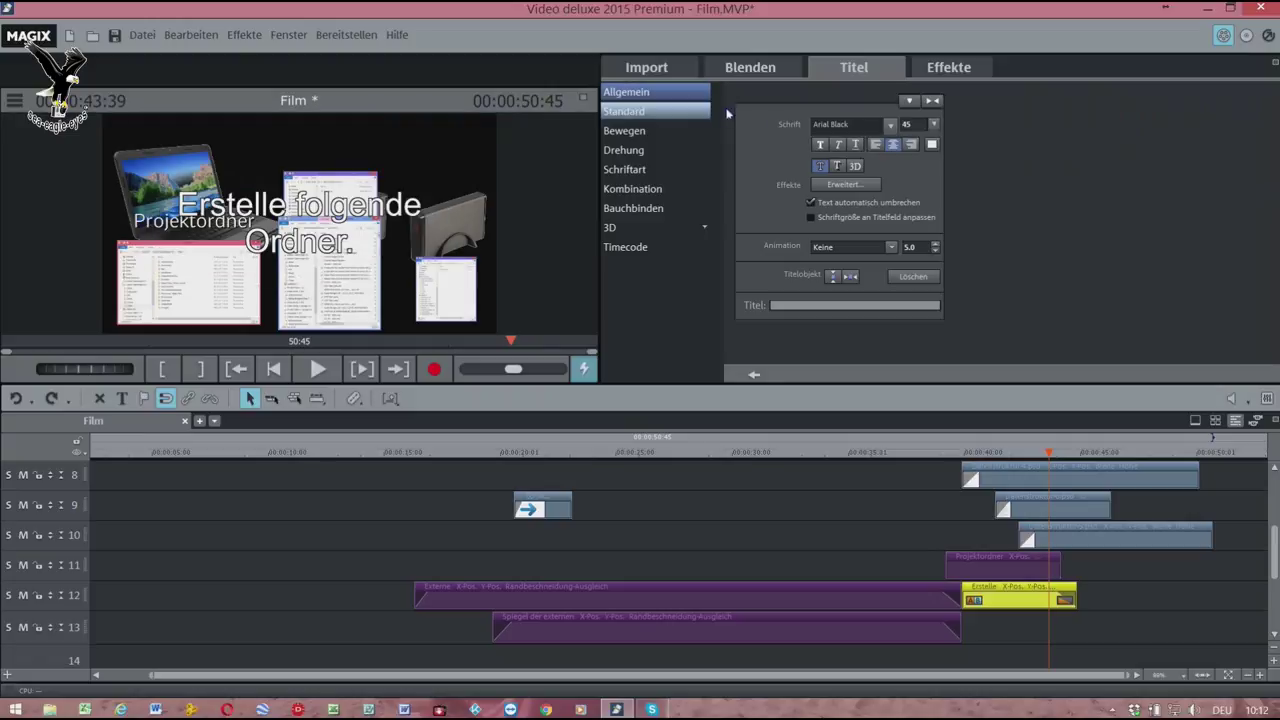
double_click(908, 125)
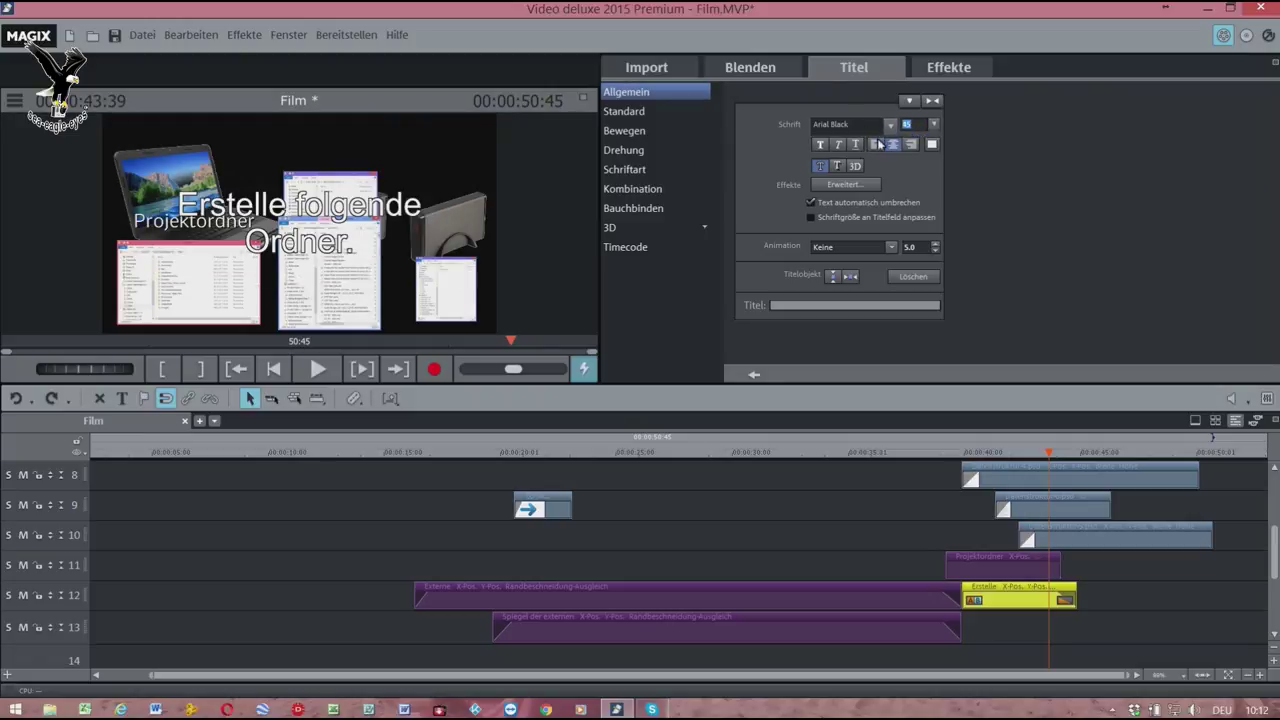
text(30)
key(Return)
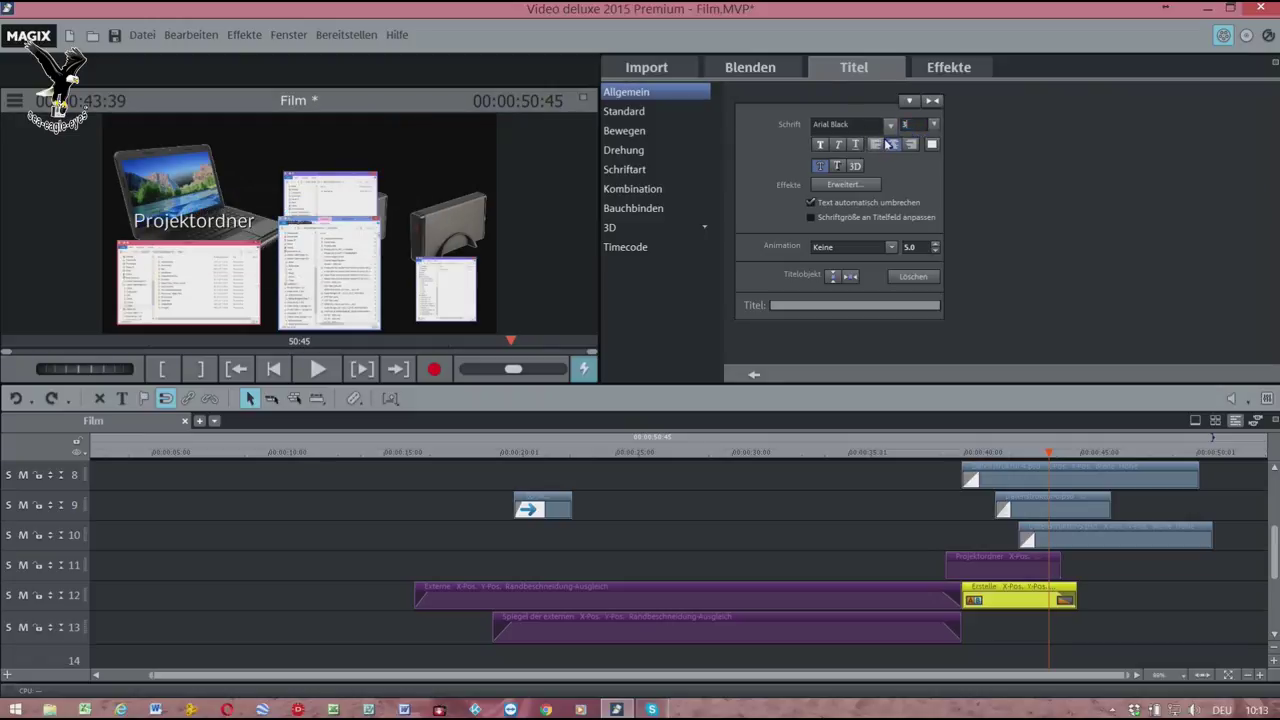
click(892, 143)
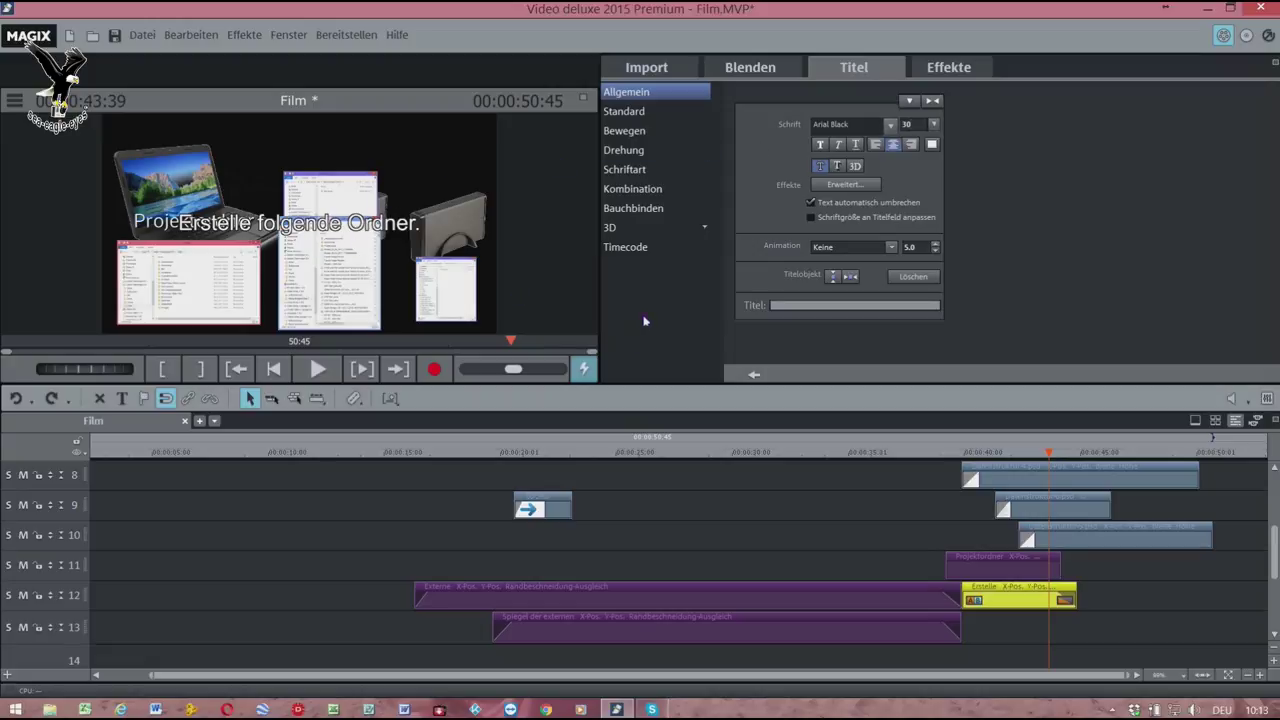
- Move the "Erstelle folgende Ordner." title up into the empty area above the folder windows and check its entry motion
click(310, 231)
drag(310, 231, 400, 147)
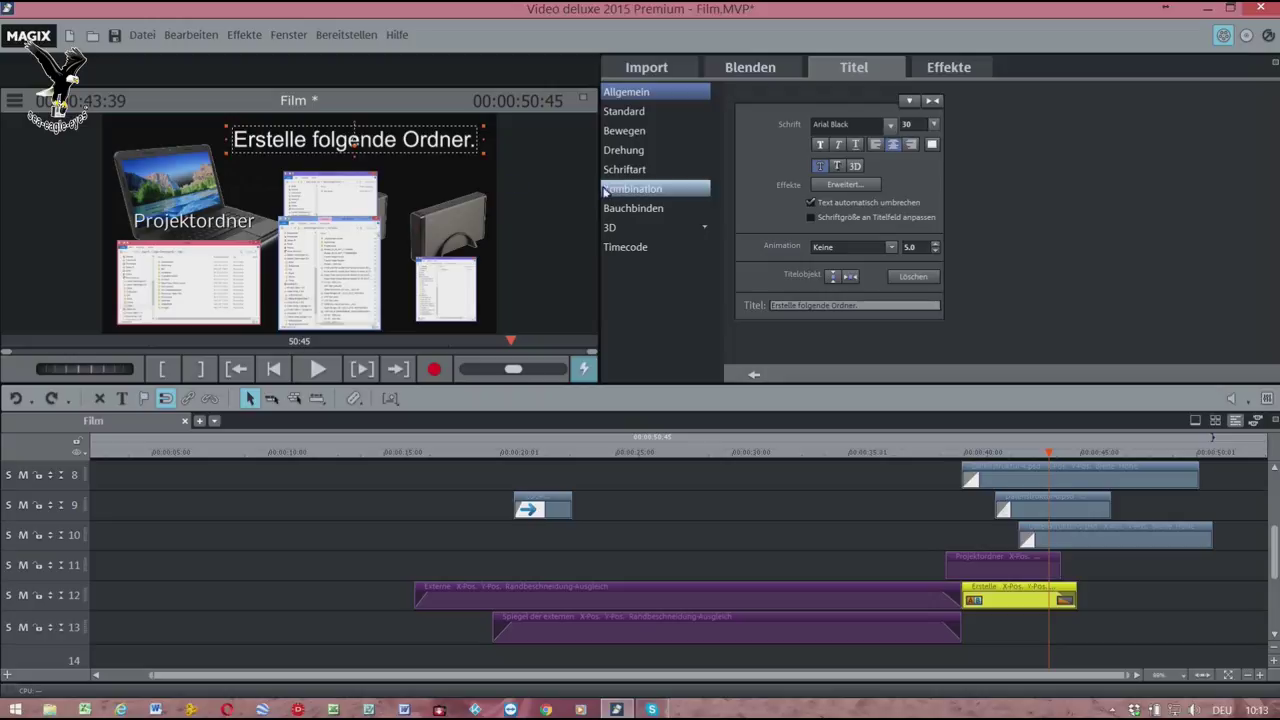
click(659, 316)
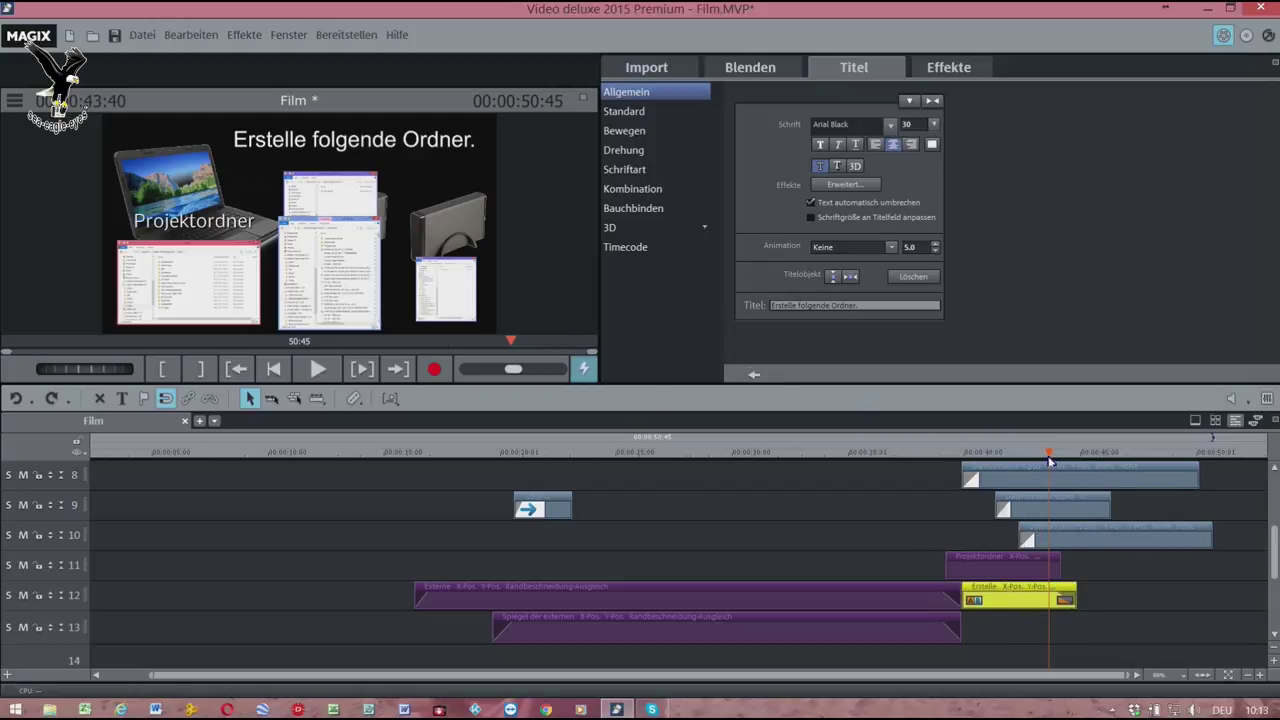
drag(1049, 460, 985, 458)
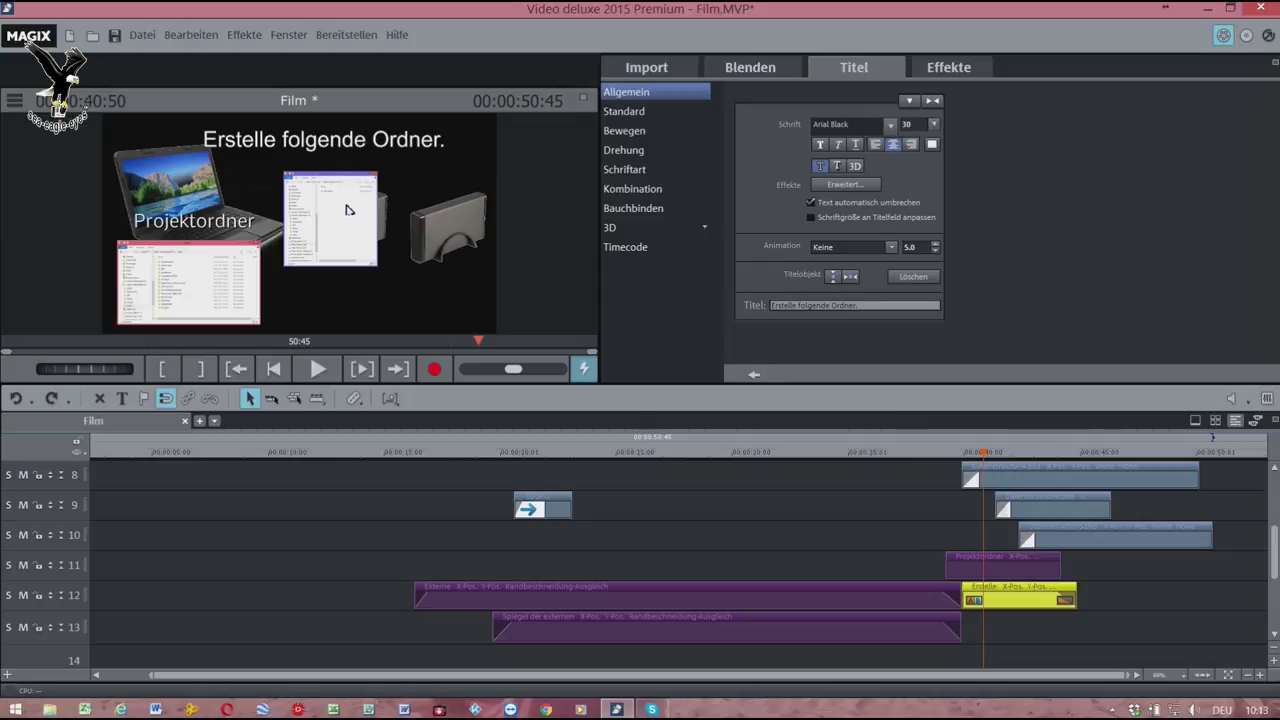
- Move the "Projektordner" title from track 11 down onto the red-framed folder window below the laptop
click(640, 112)
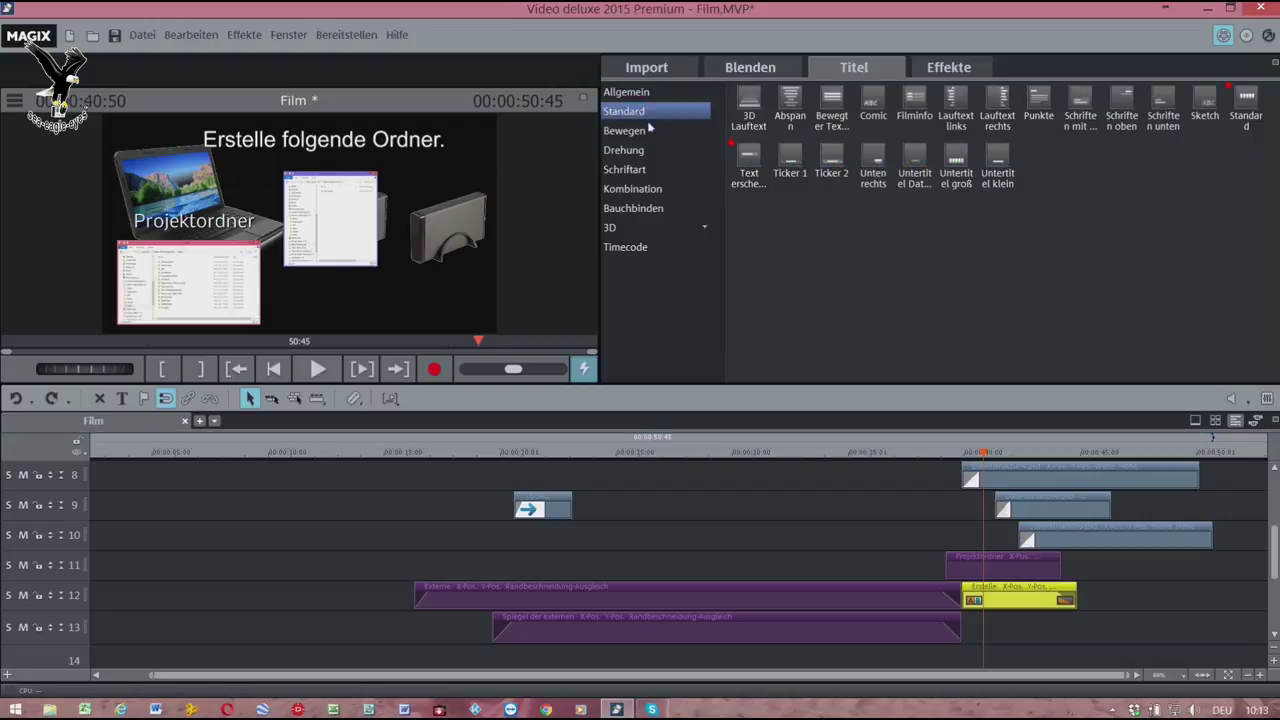
click(1015, 570)
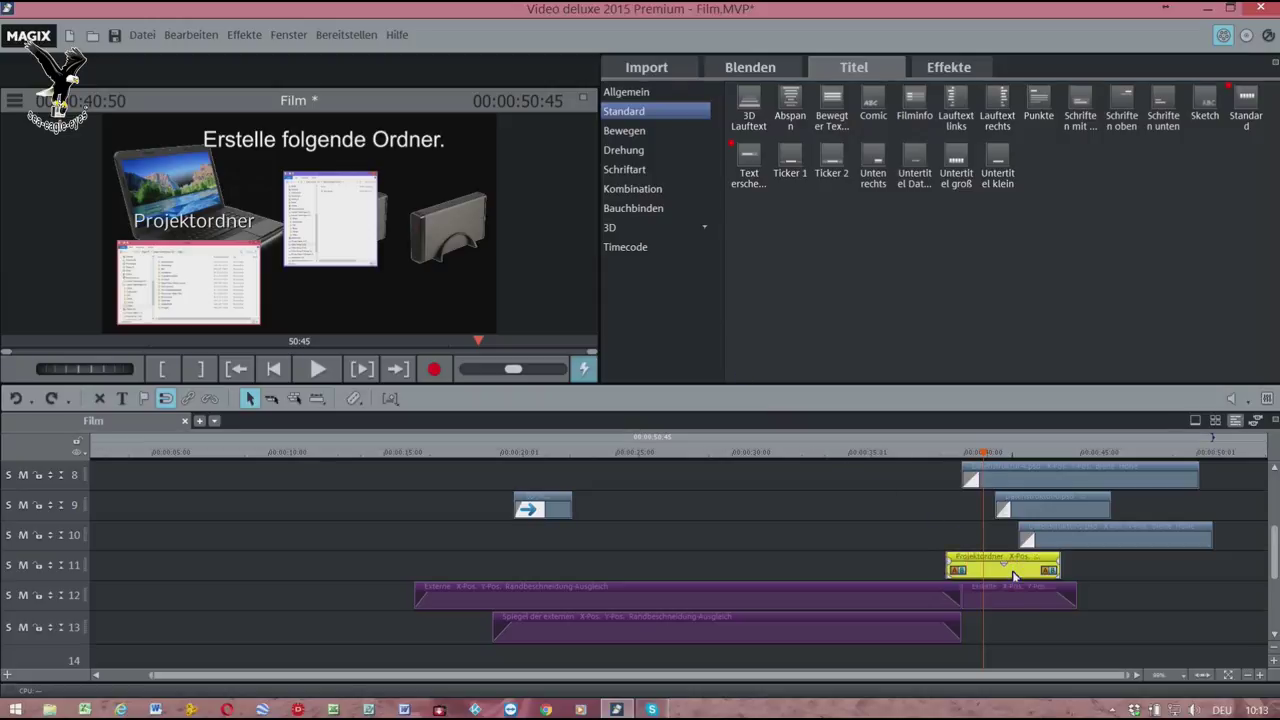
double_click(212, 222)
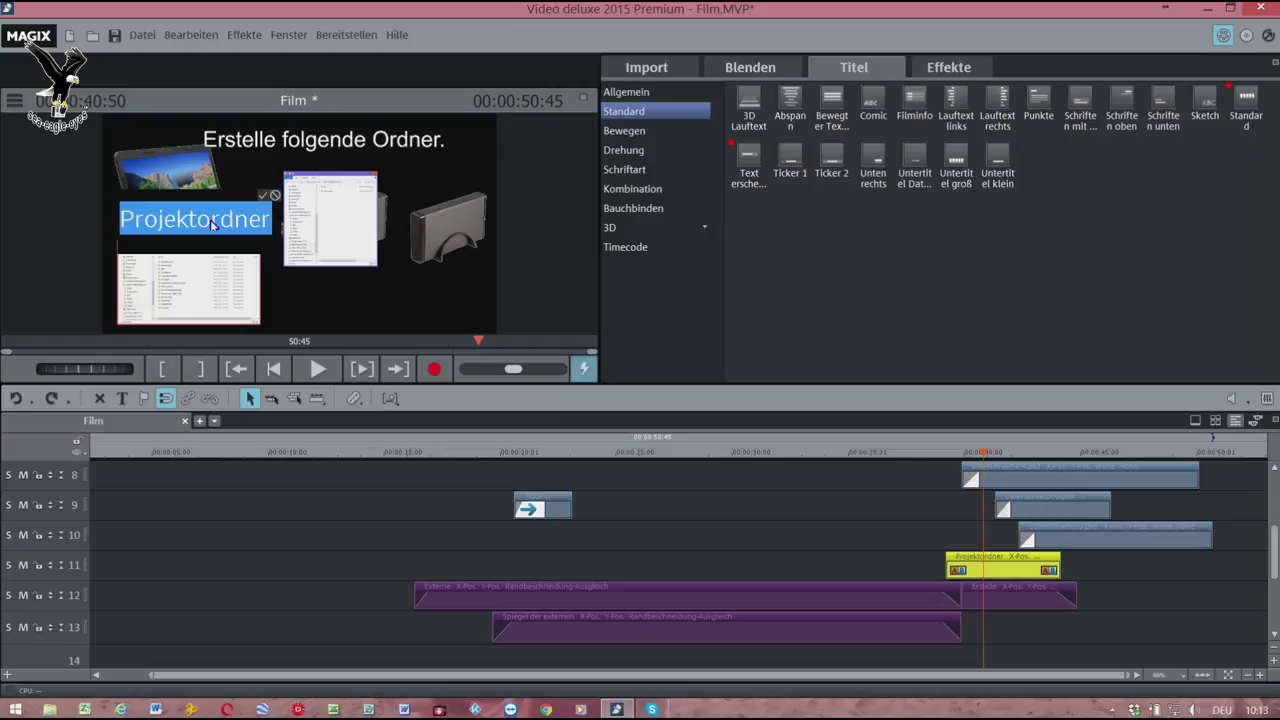
click(648, 298)
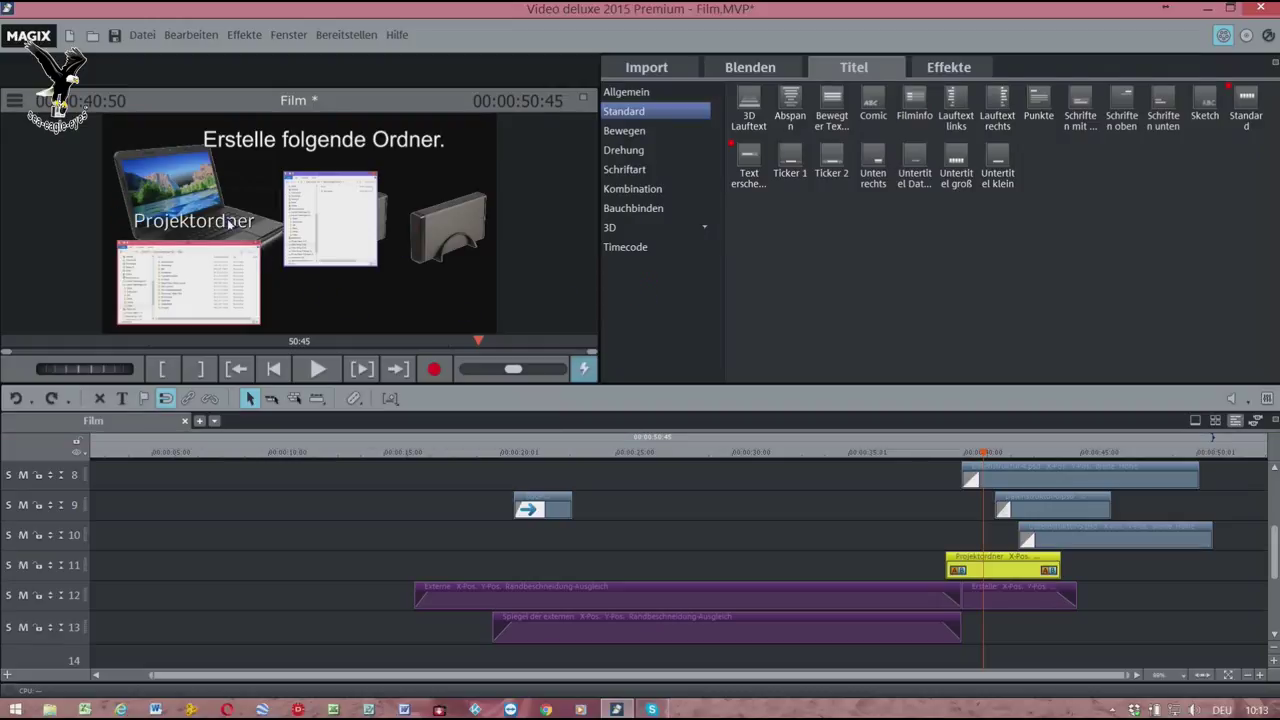
drag(221, 226, 220, 275)
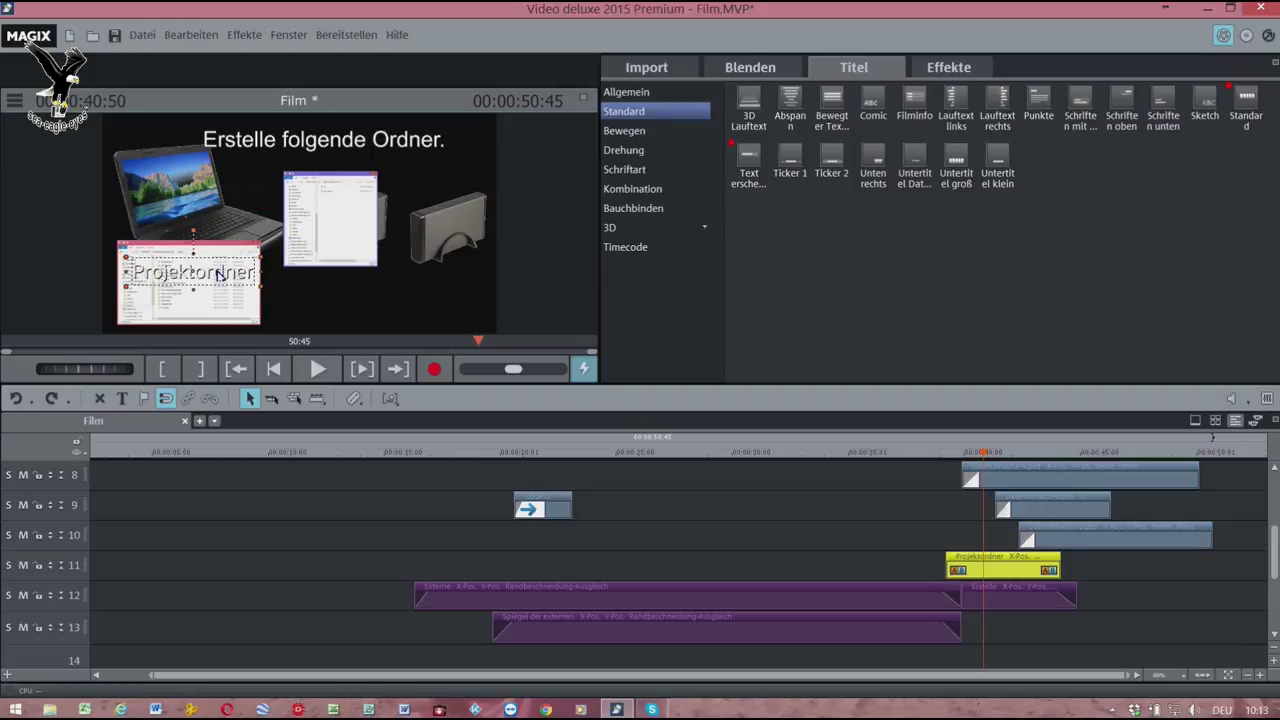
- Change the text colour of the "Projektordner" title to black
click(696, 92)
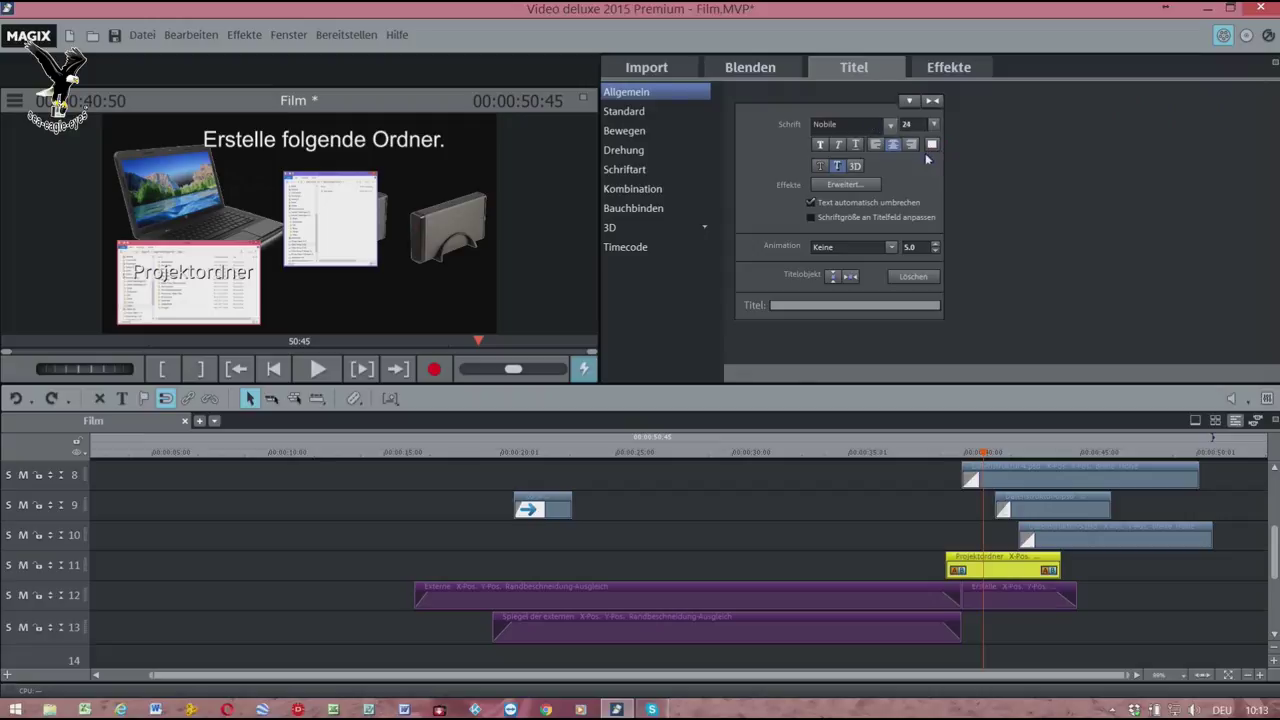
click(931, 146)
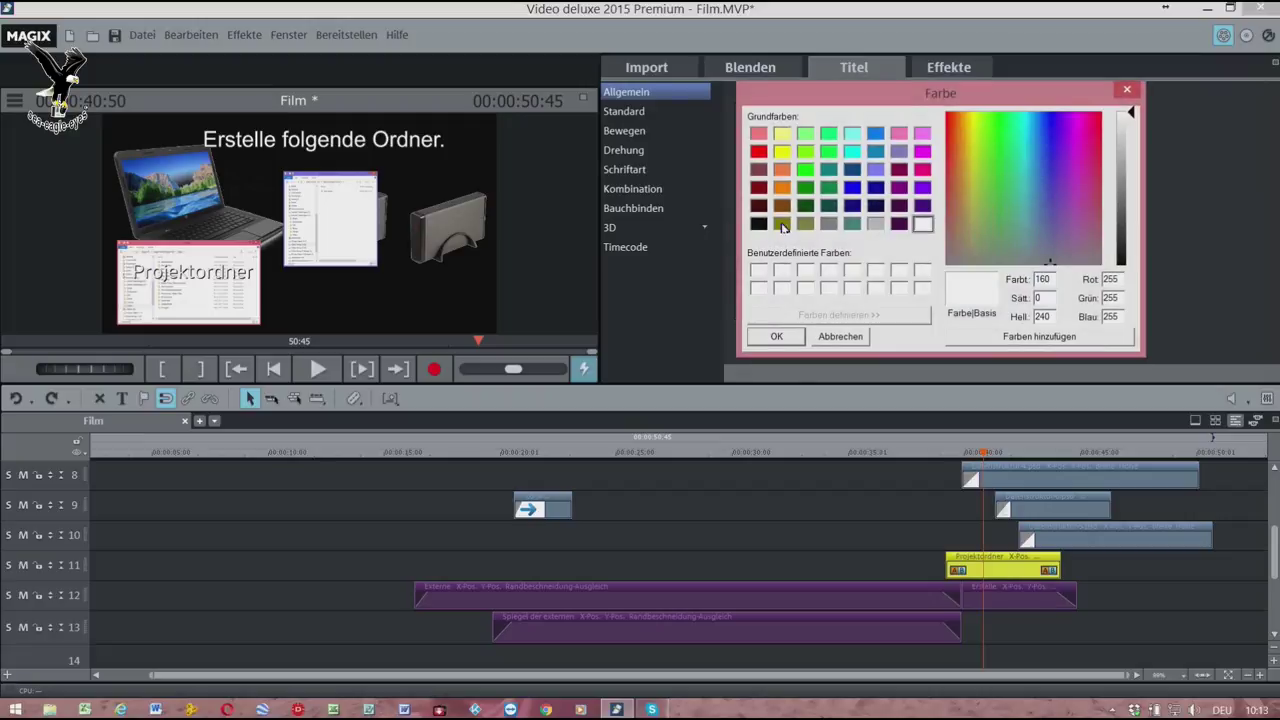
click(760, 225)
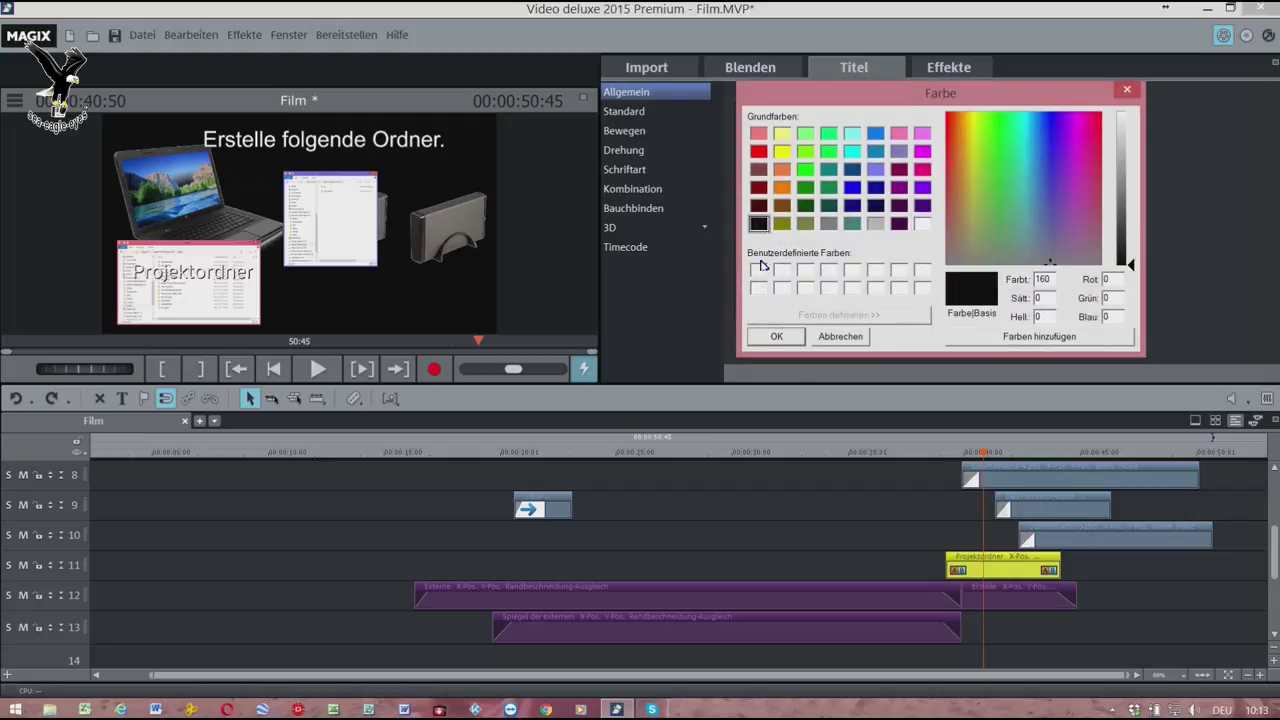
click(788, 338)
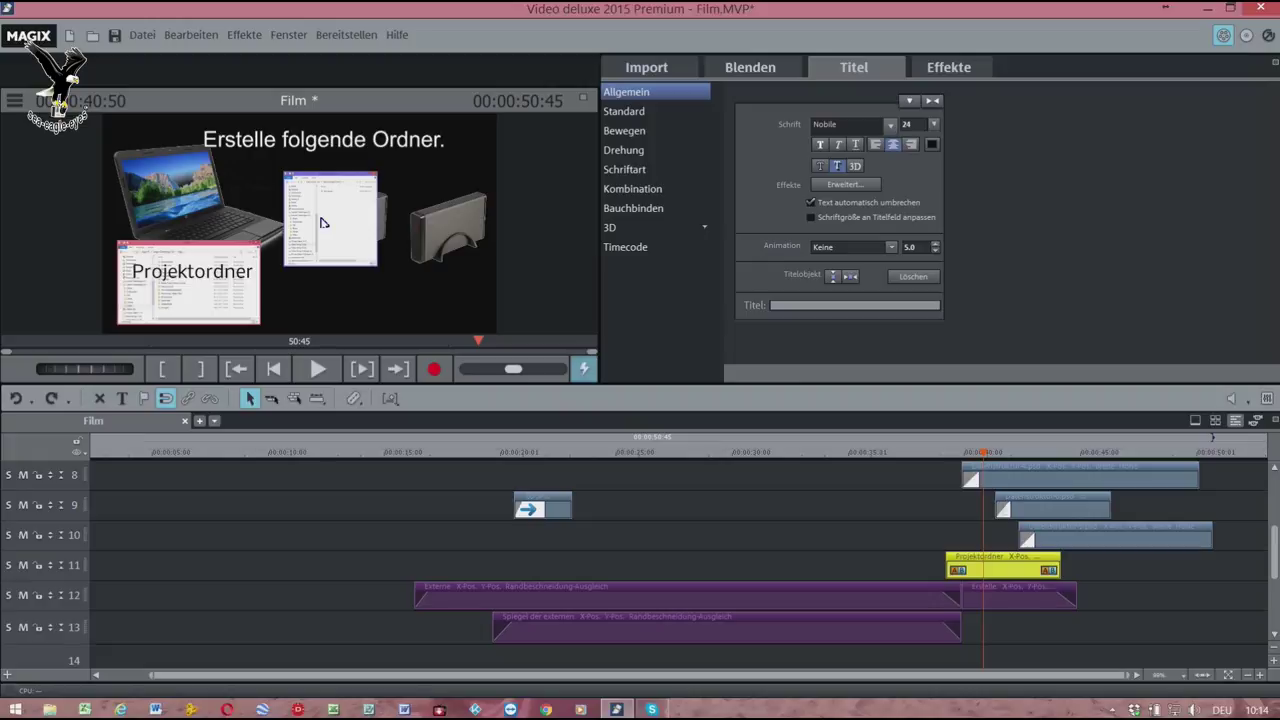
- Scrub through the start of the "Erstelle folgende Ordner." title to check its movement and general title settings
click(650, 132)
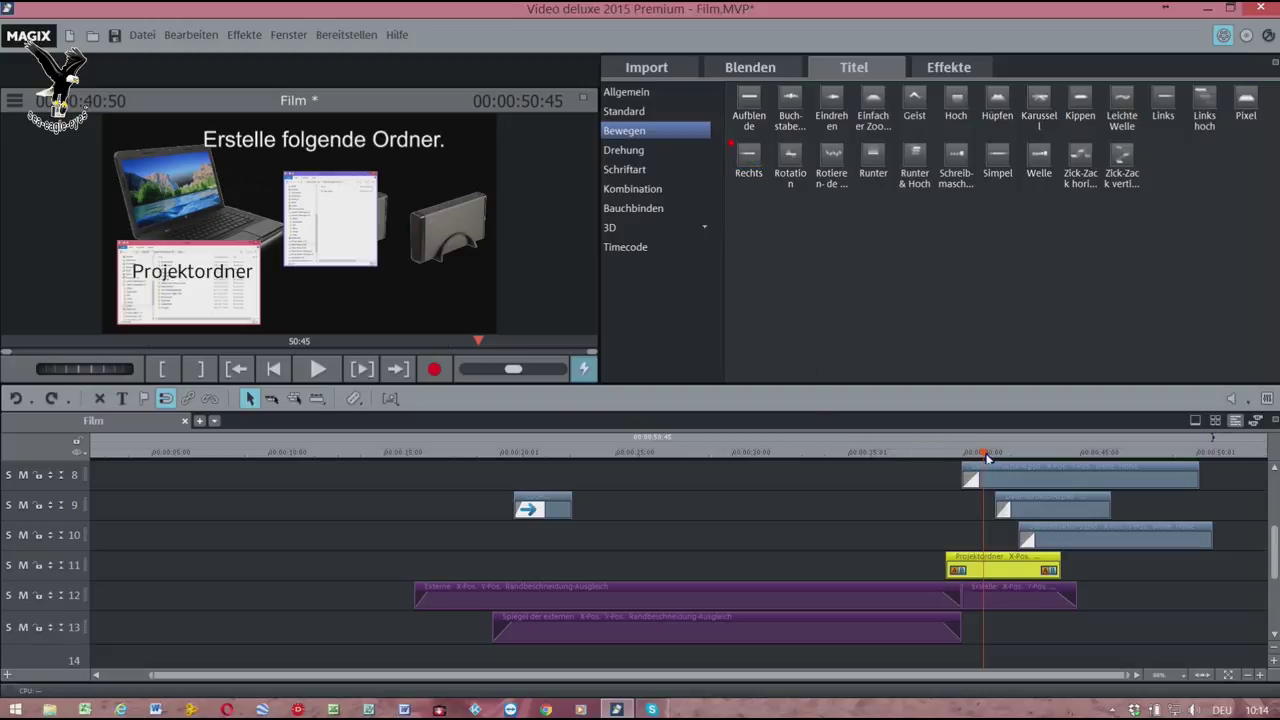
click(950, 453)
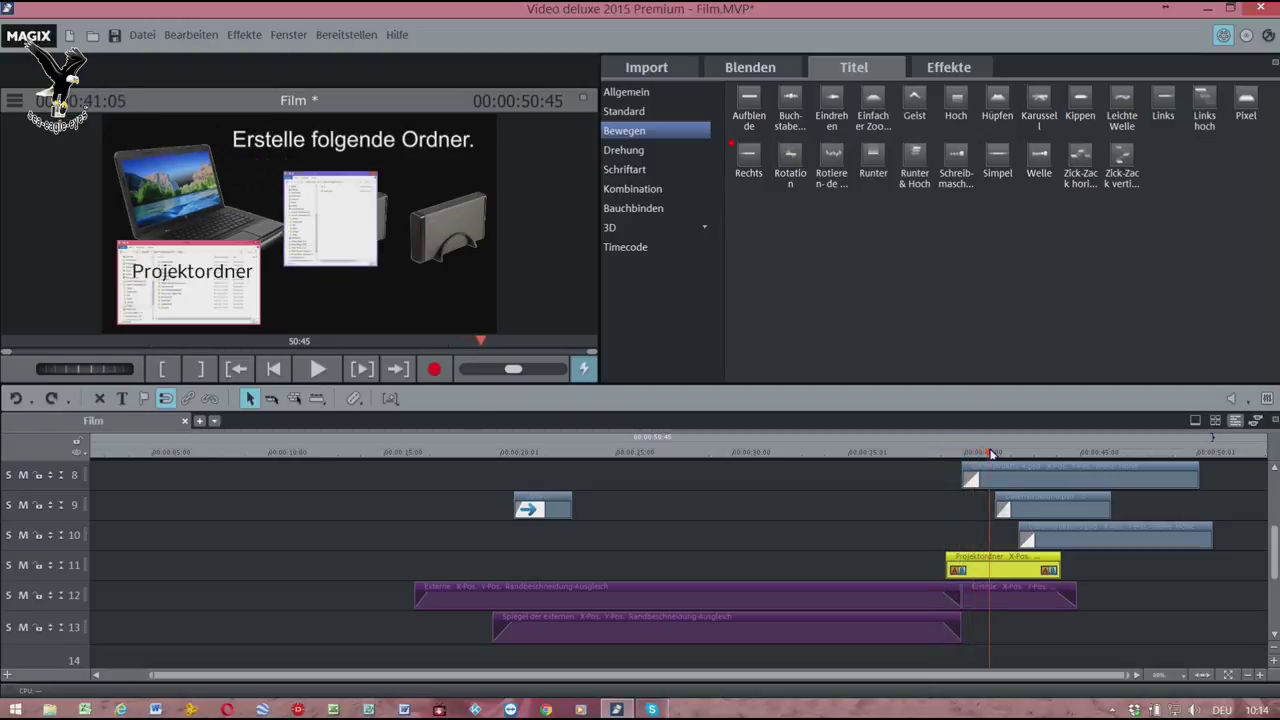
click(990, 600)
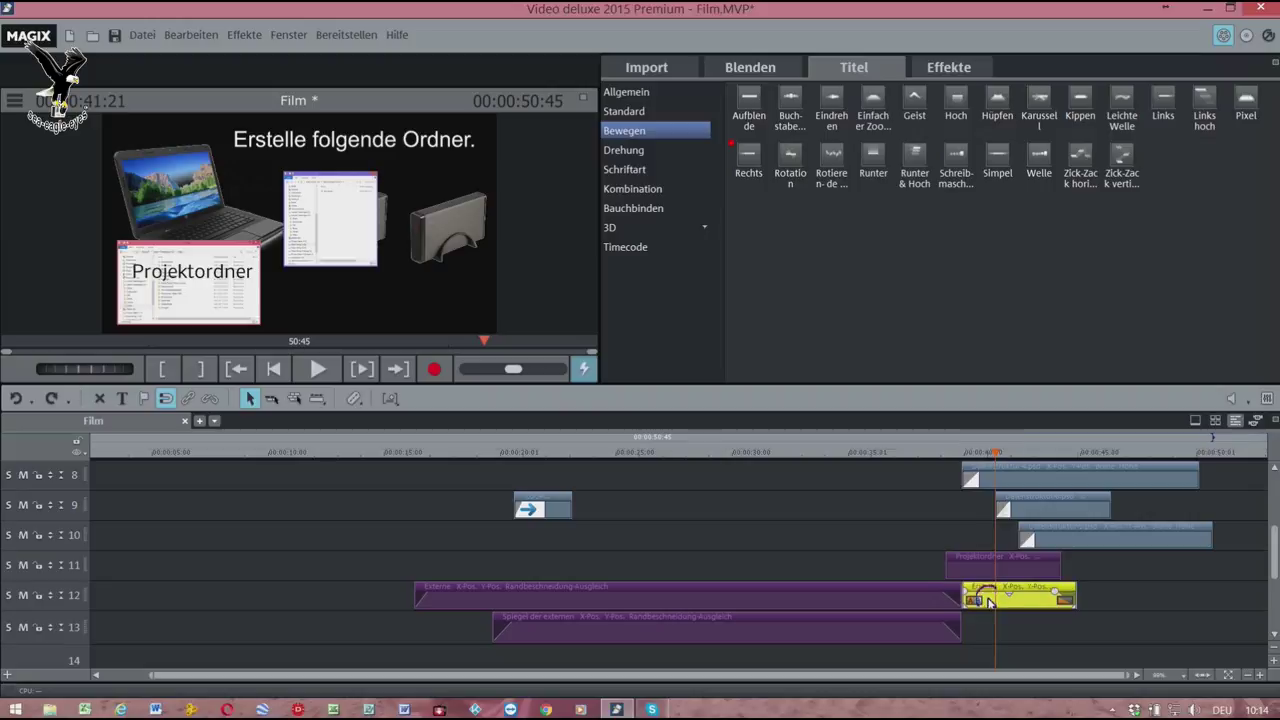
click(636, 95)
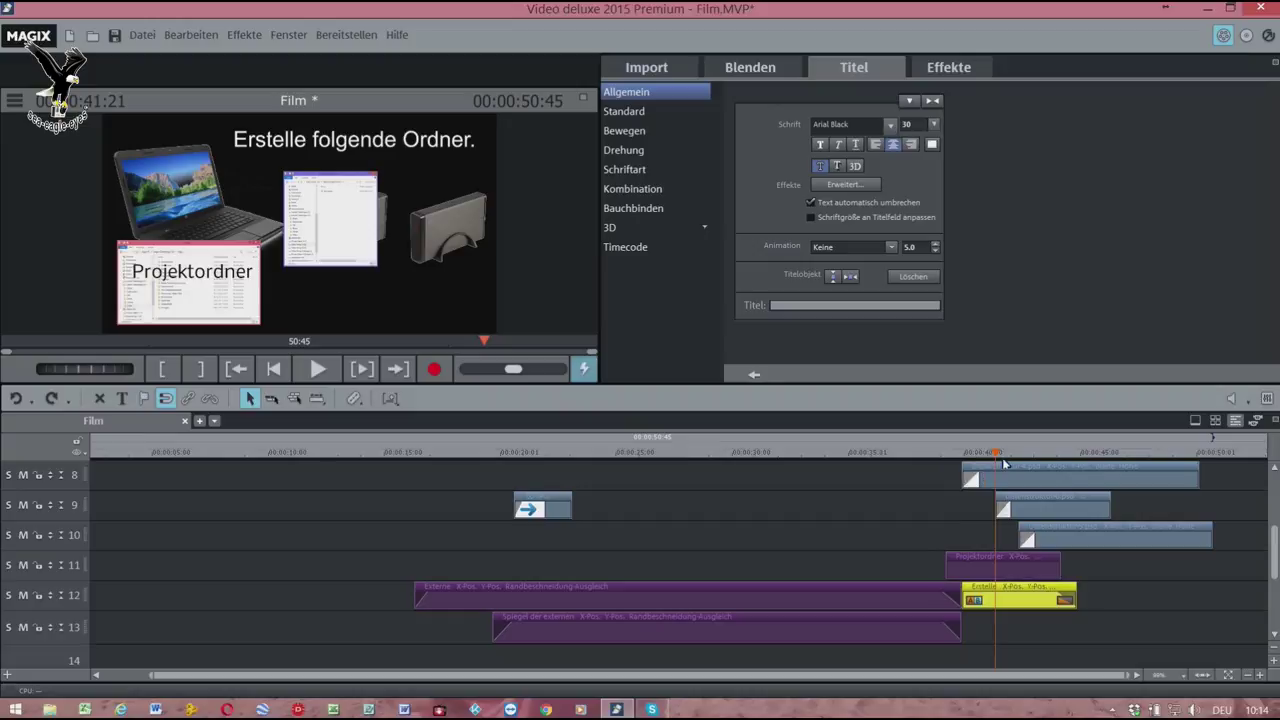
mouse_move(997, 458)
mouse_down()
mouse_move(946, 455)
mouse_move(1017, 463)
mouse_move(986, 466)
mouse_up()
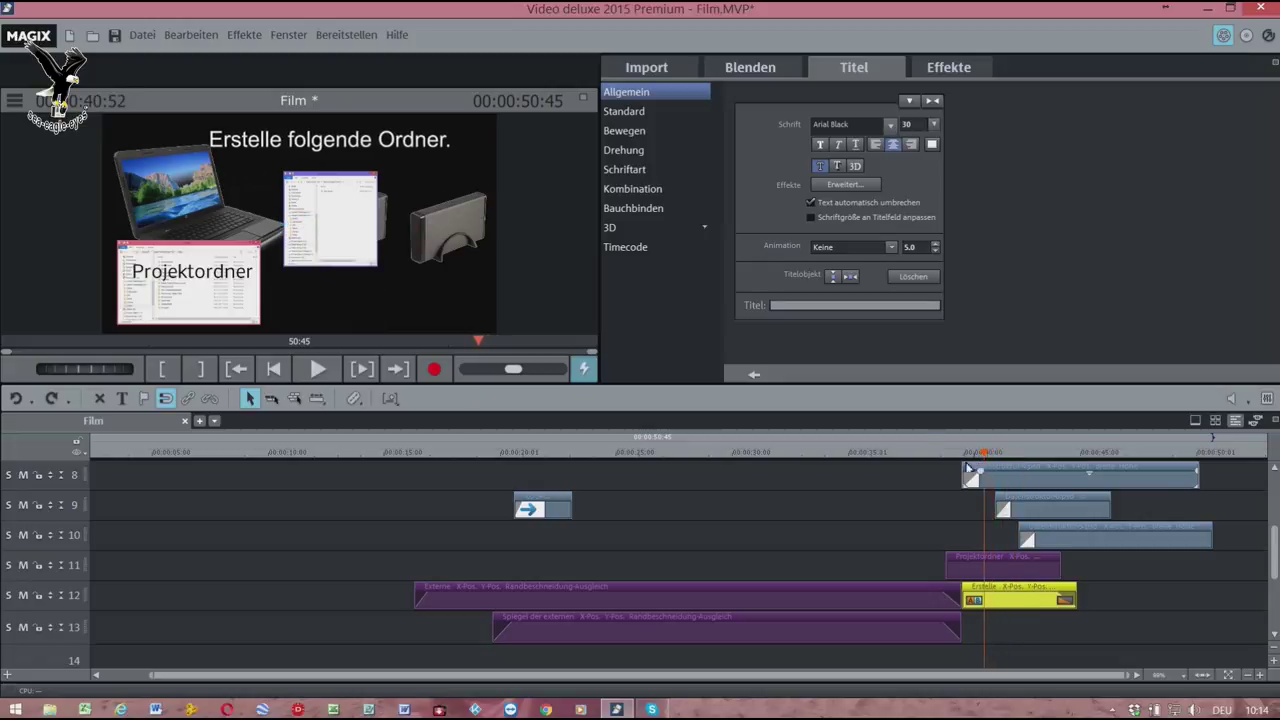
- Preview the "Text erscheint" title template and enter "Filmordner" in its sample text
click(636, 113)
drag(745, 156, 738, 154)
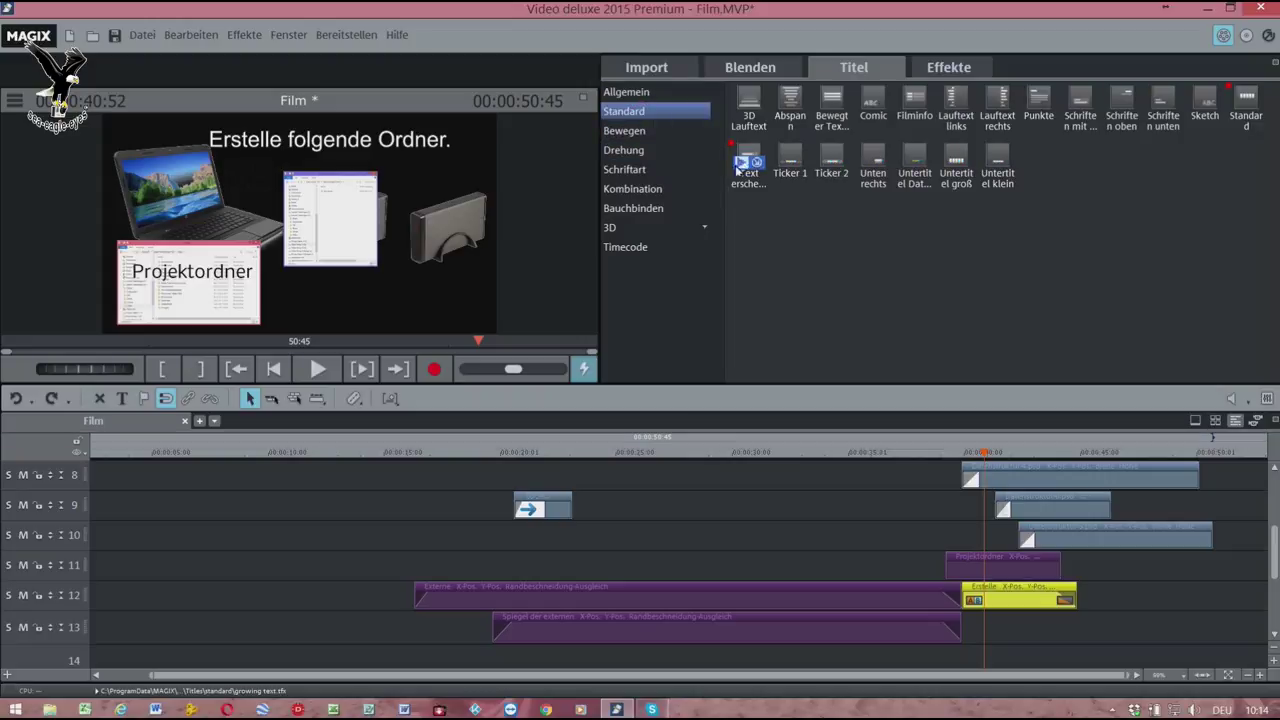
click(746, 149)
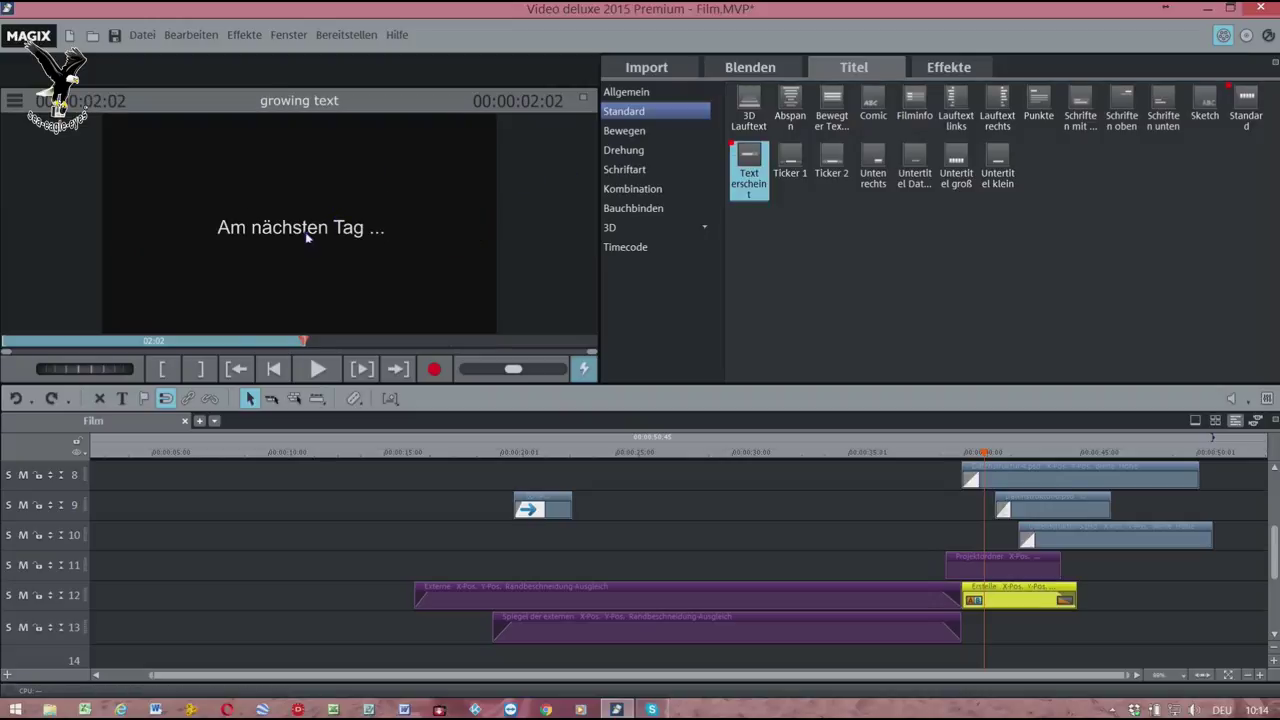
click(307, 237)
drag(318, 240, 290, 241)
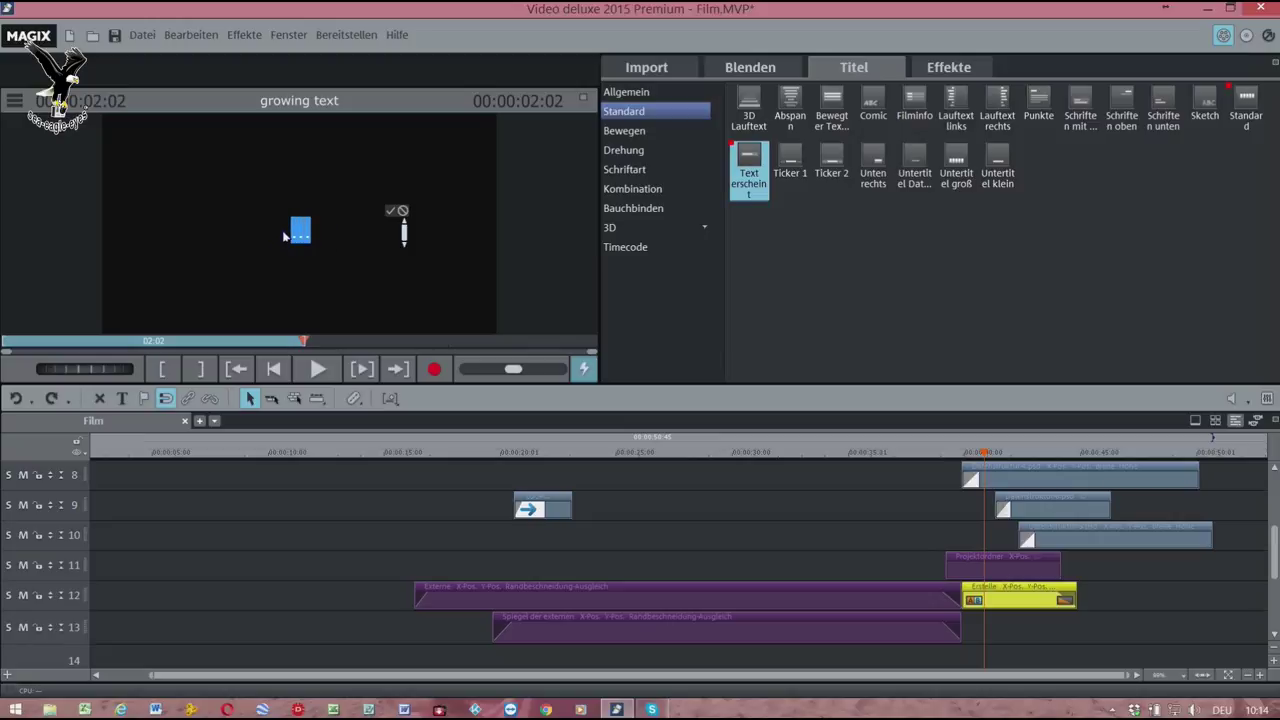
text(Film)
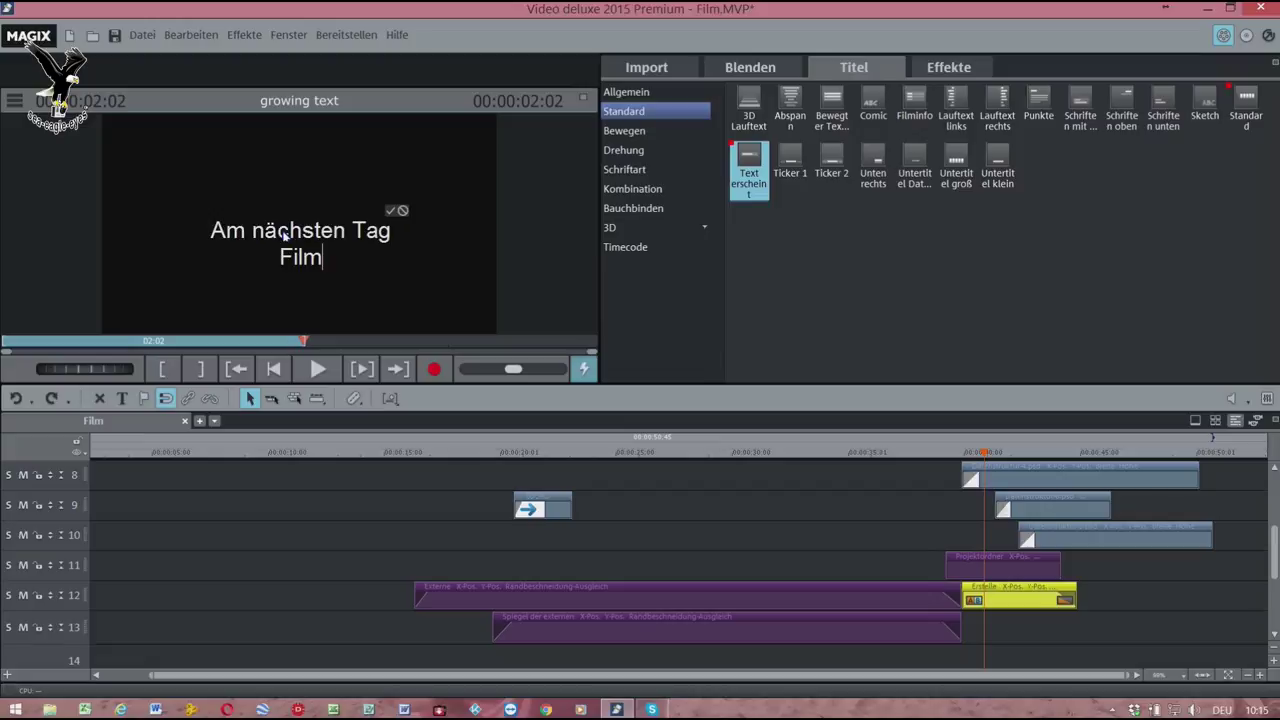
text(ordner)
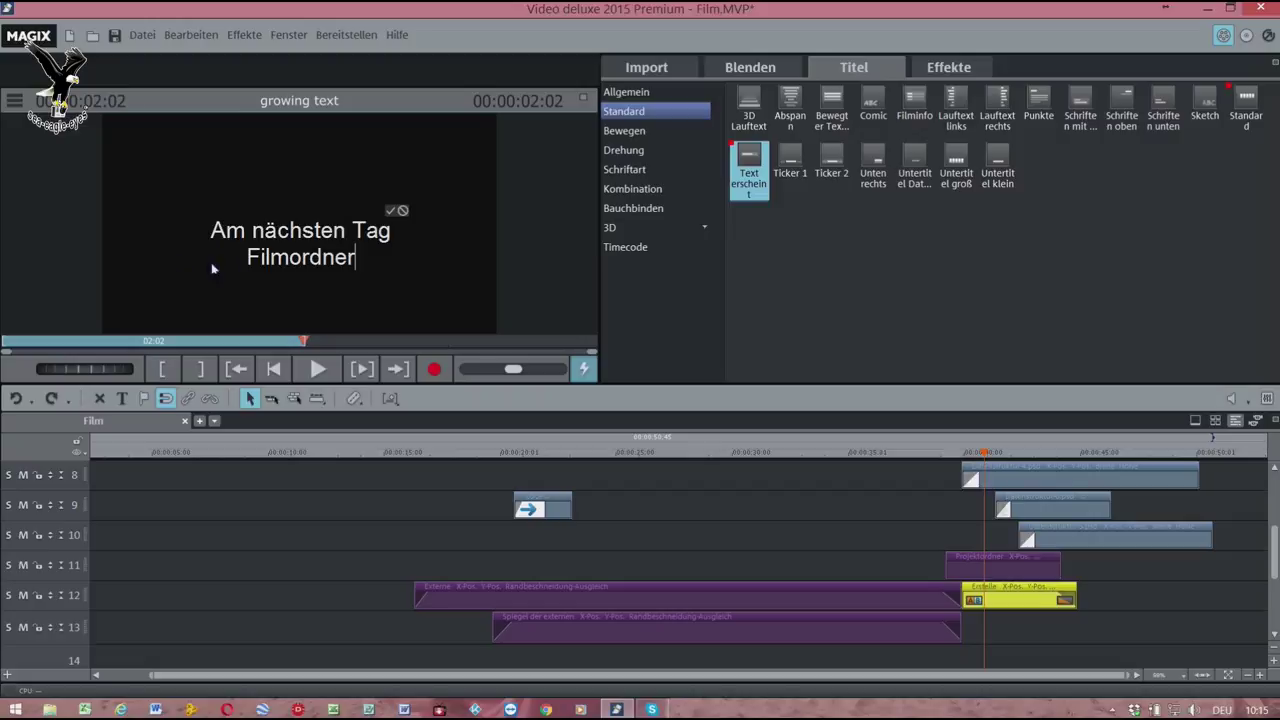
- Replace the sample text "Am nächsten Tag" in the template preview with the copied word "Filmordner"
drag(363, 266, 245, 259)
key(ctrl+c)
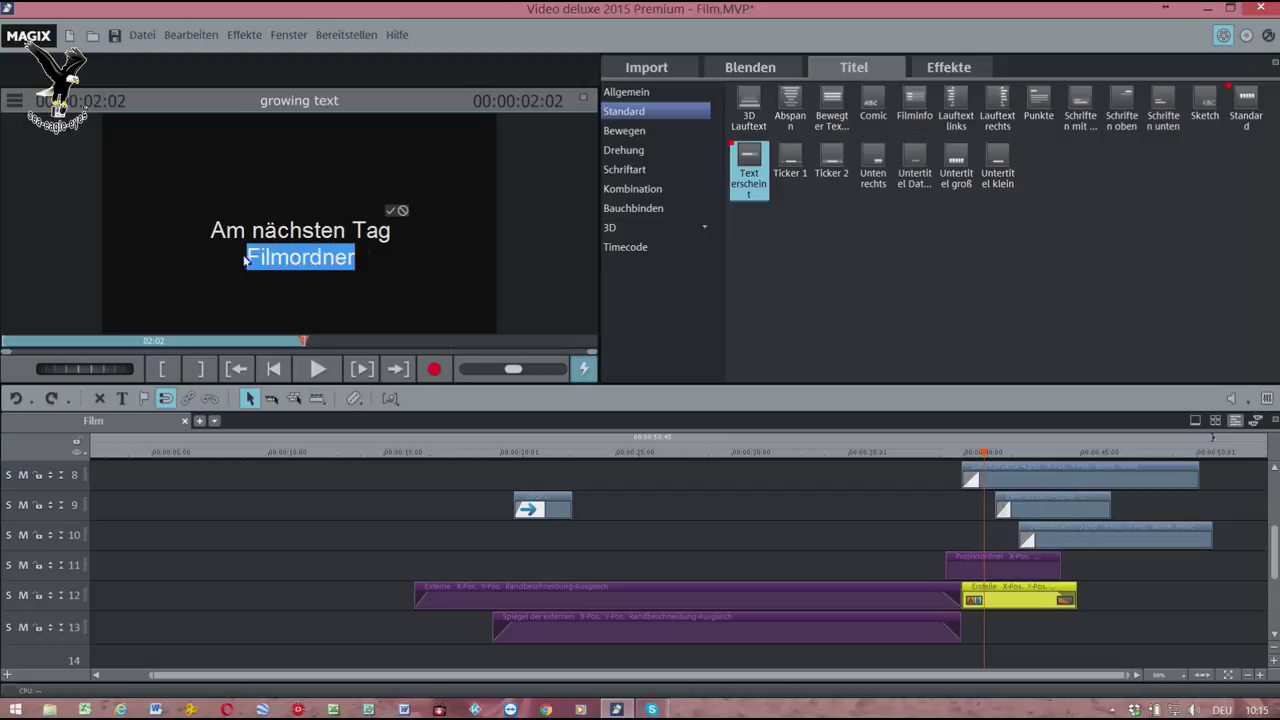
key(BackSpace)
key(BackSpace)
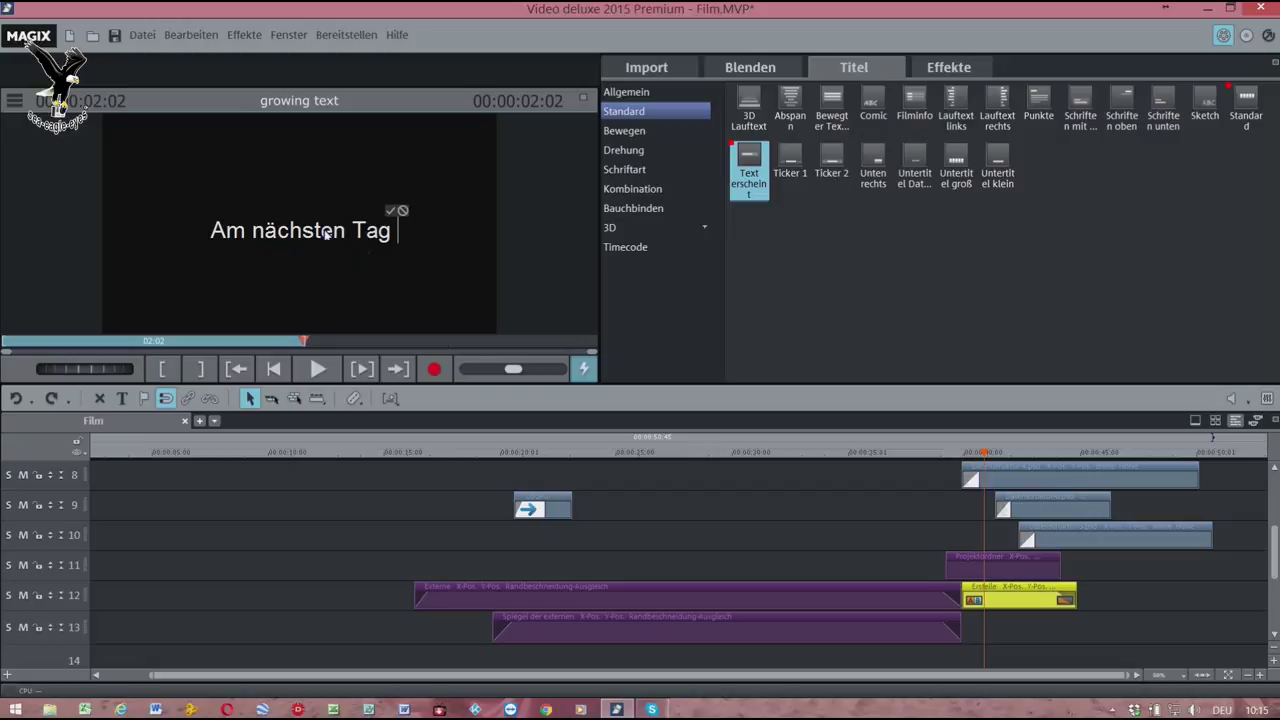
drag(391, 238, 173, 231)
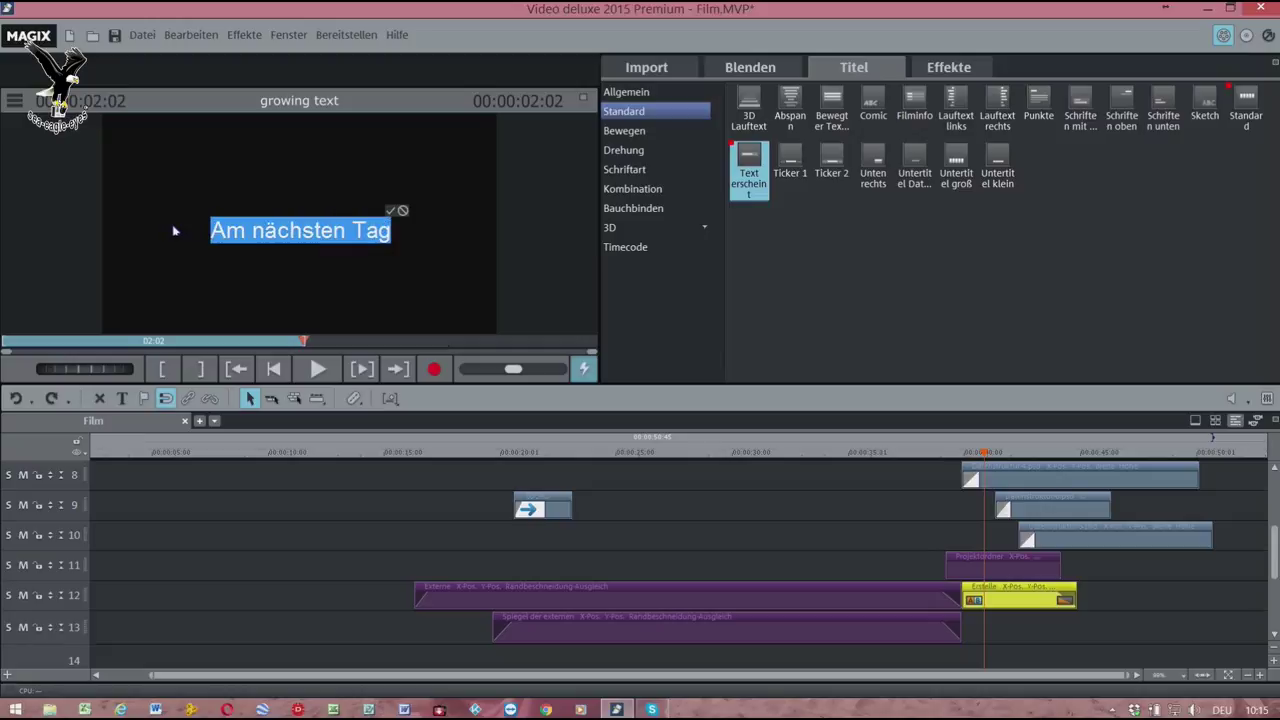
key(ctrl+v)
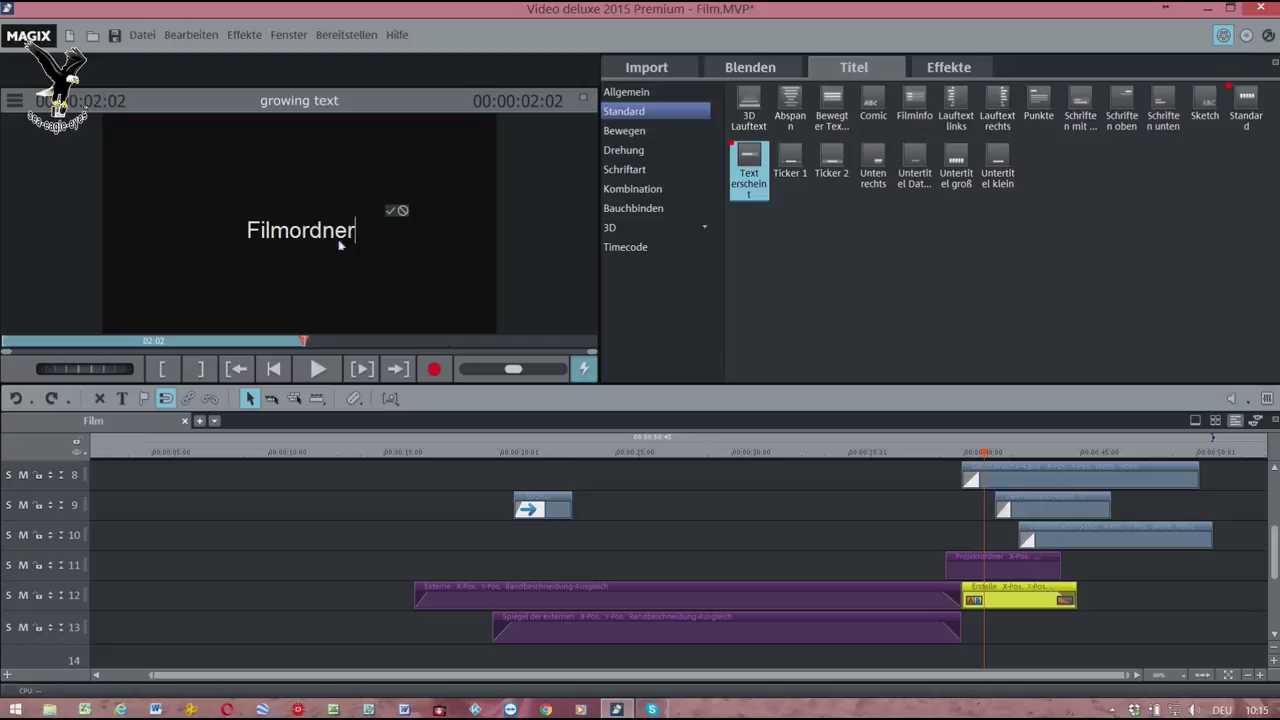
click(649, 319)
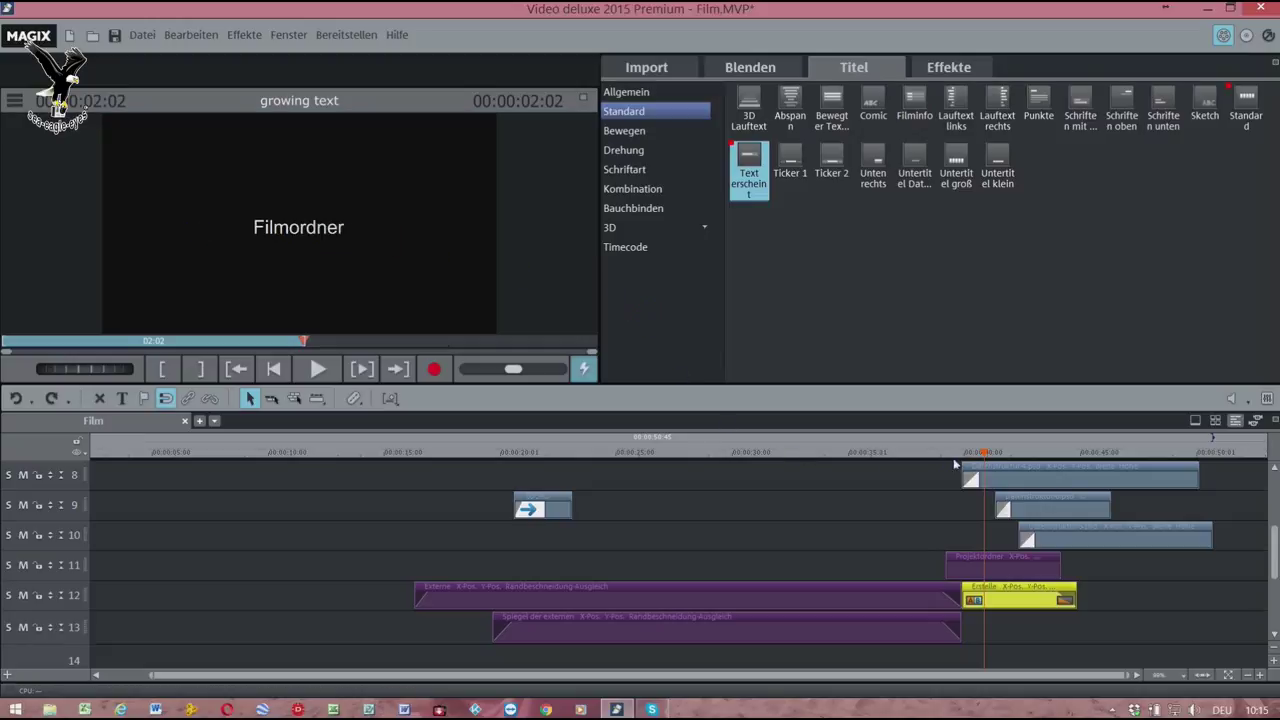
- Add a Standard title on track 13 below the "Erstelle folgende Ordner." title and give it the text "Filmordner"
mouse_move(985, 458)
mouse_down()
mouse_move(1013, 456)
mouse_move(952, 457)
mouse_move(1019, 455)
mouse_move(957, 457)
mouse_move(977, 458)
mouse_up()
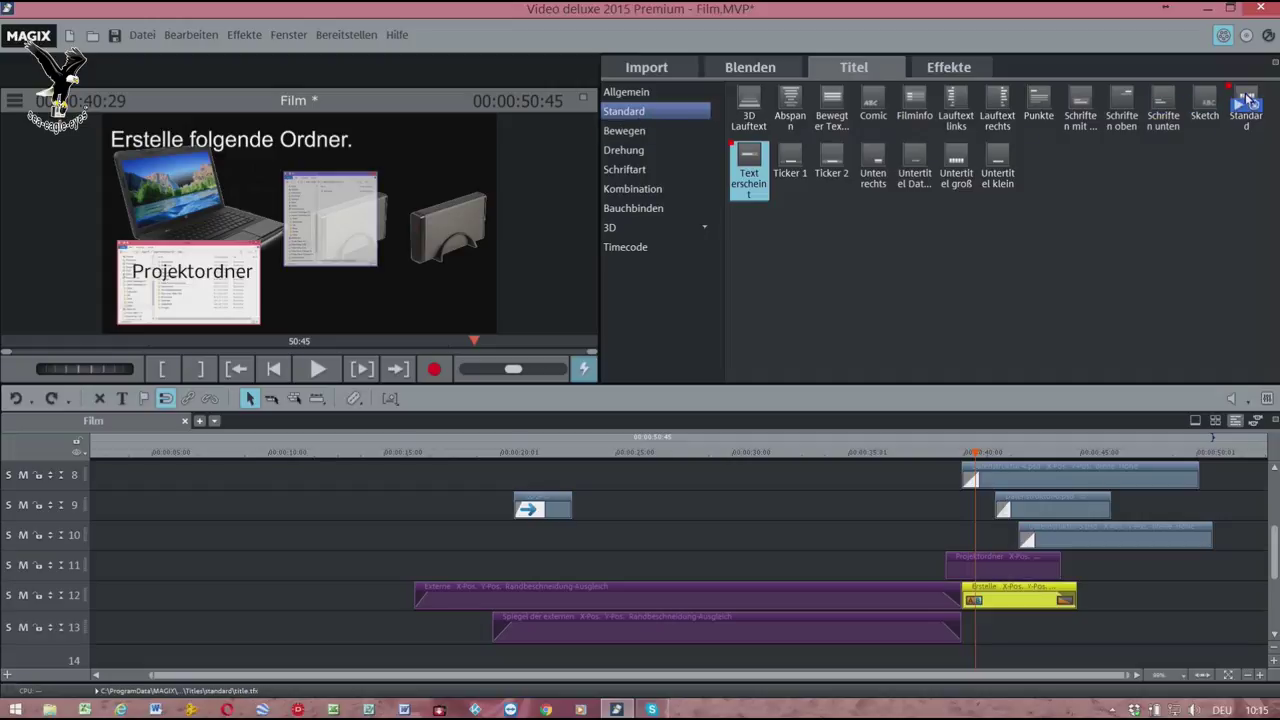
drag(1248, 100, 1022, 629)
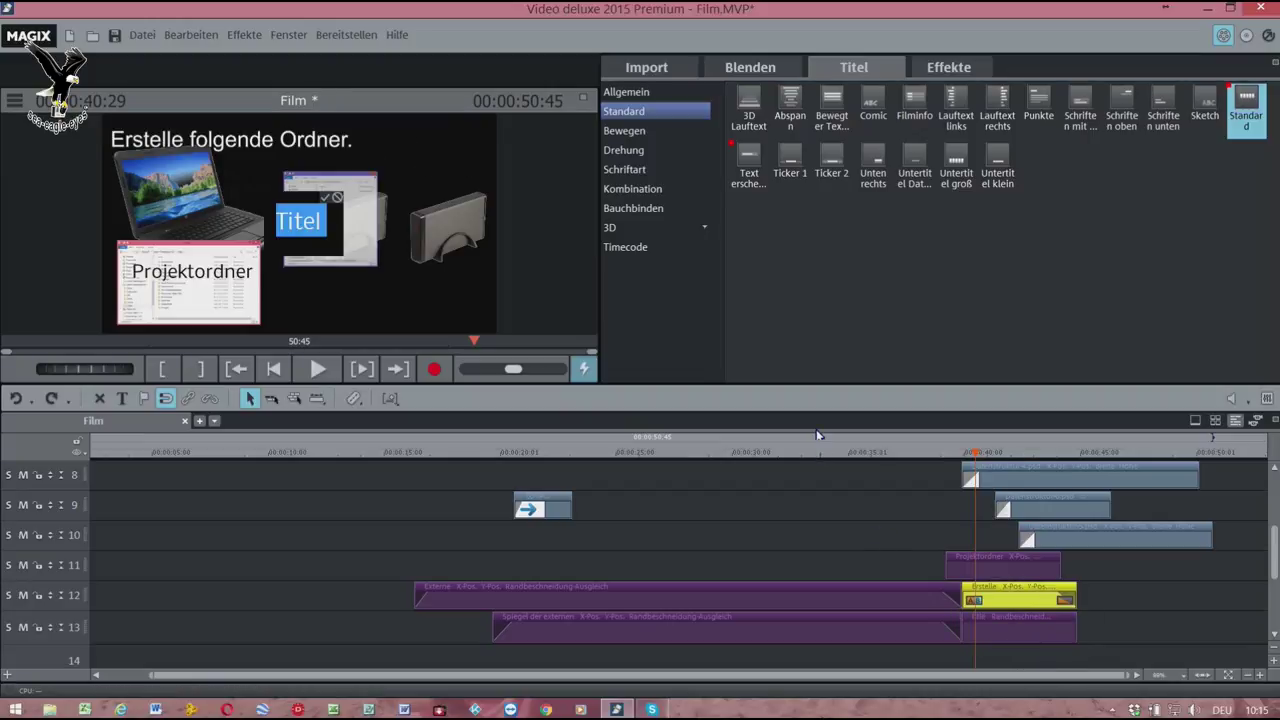
text(Filmordne)
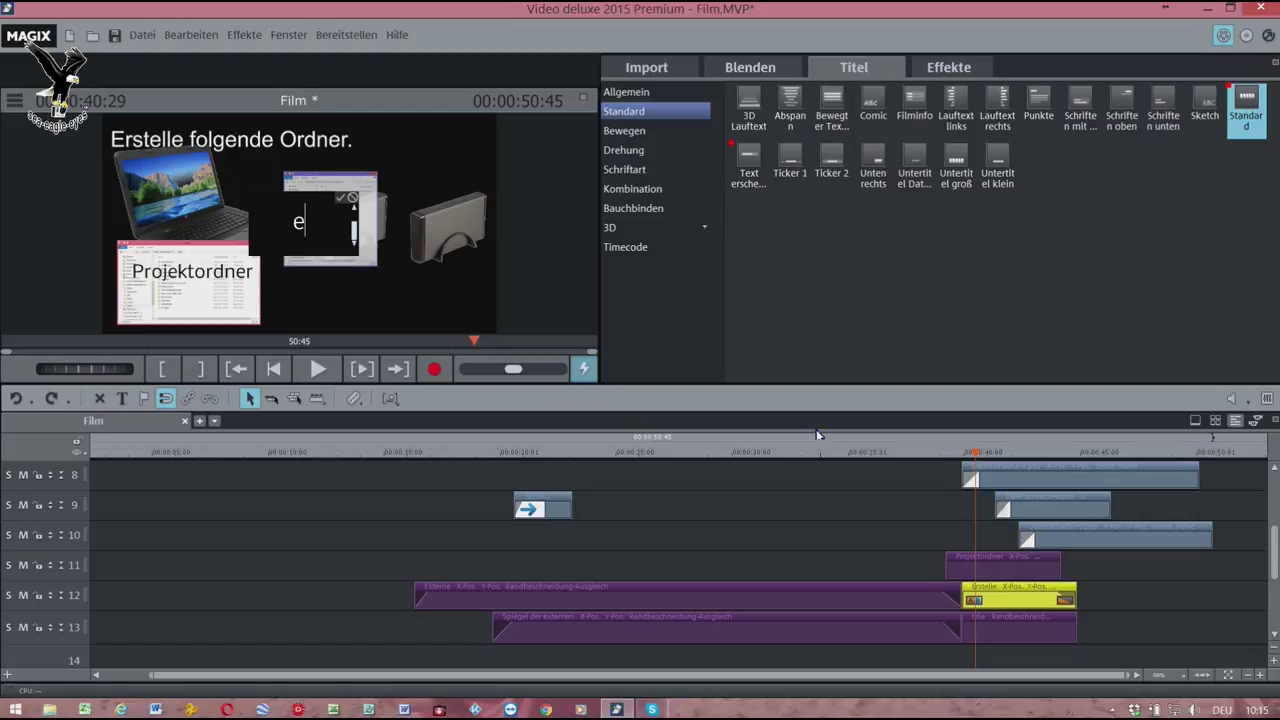
text(r)
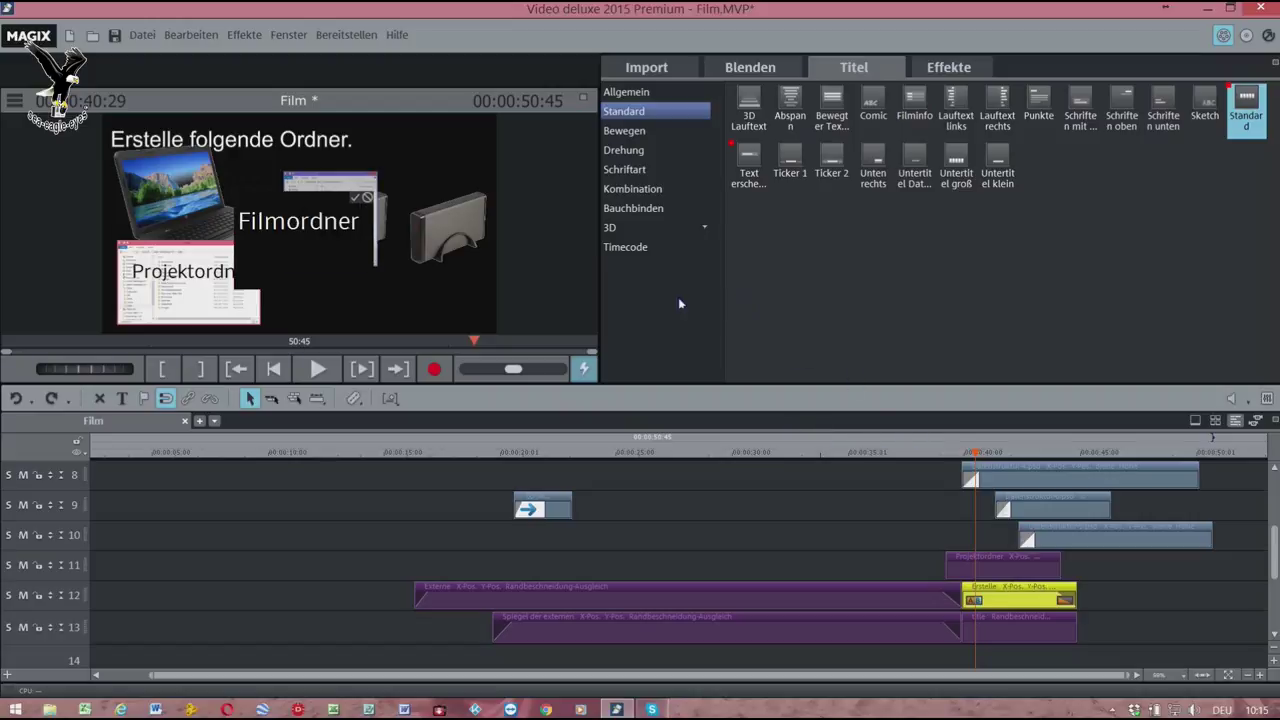
click(648, 307)
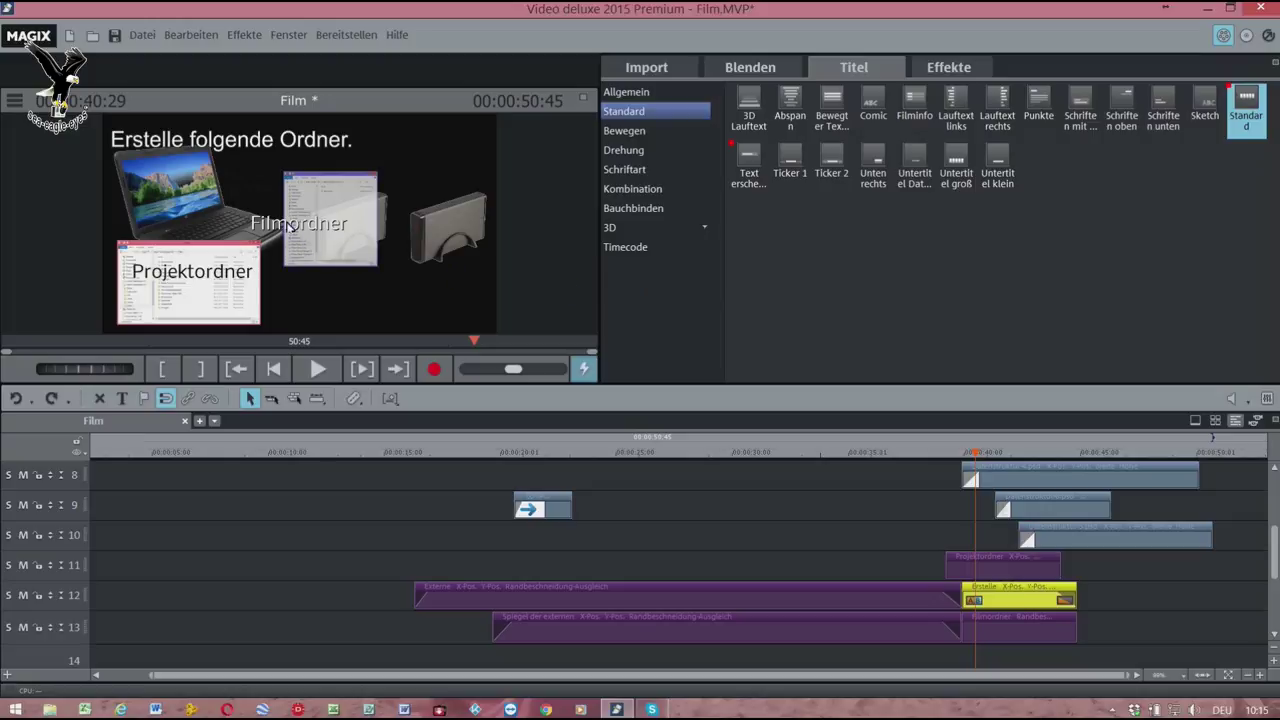
- Move the "Filmordner" title onto the blue-framed folder window in the middle and narrow its text box to the window's width
click(288, 224)
drag(288, 224, 322, 203)
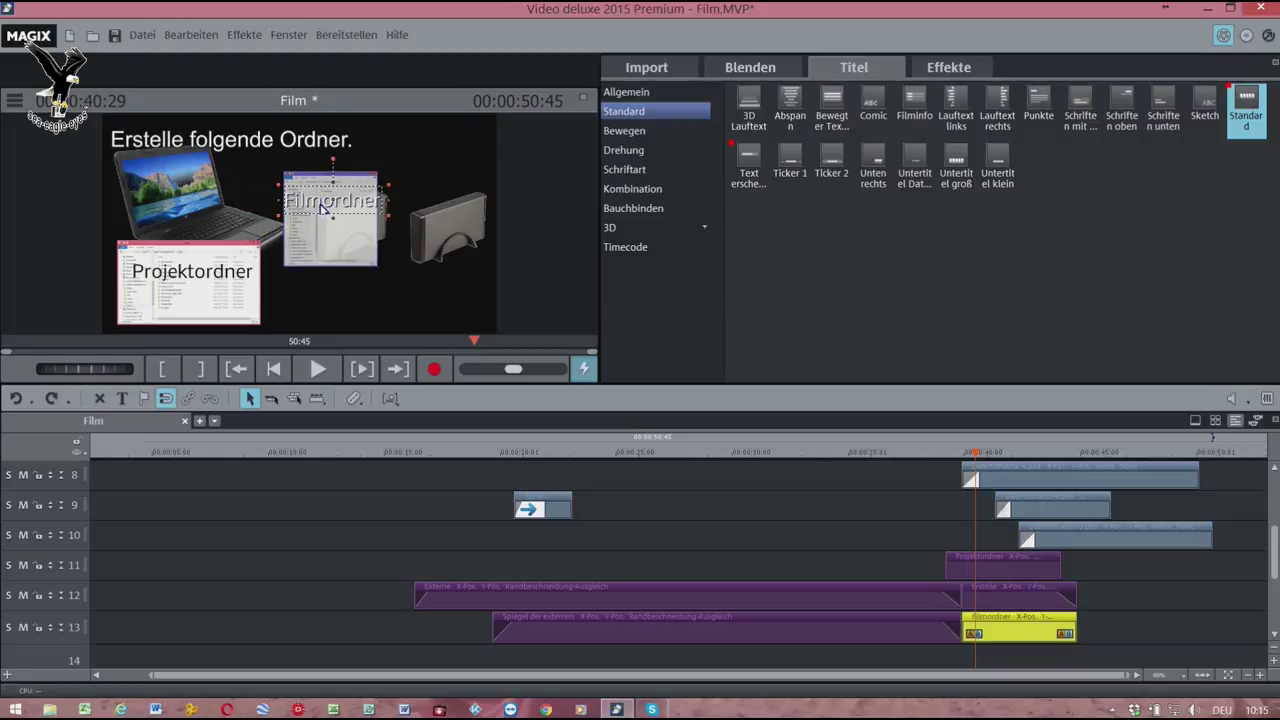
drag(392, 222, 380, 222)
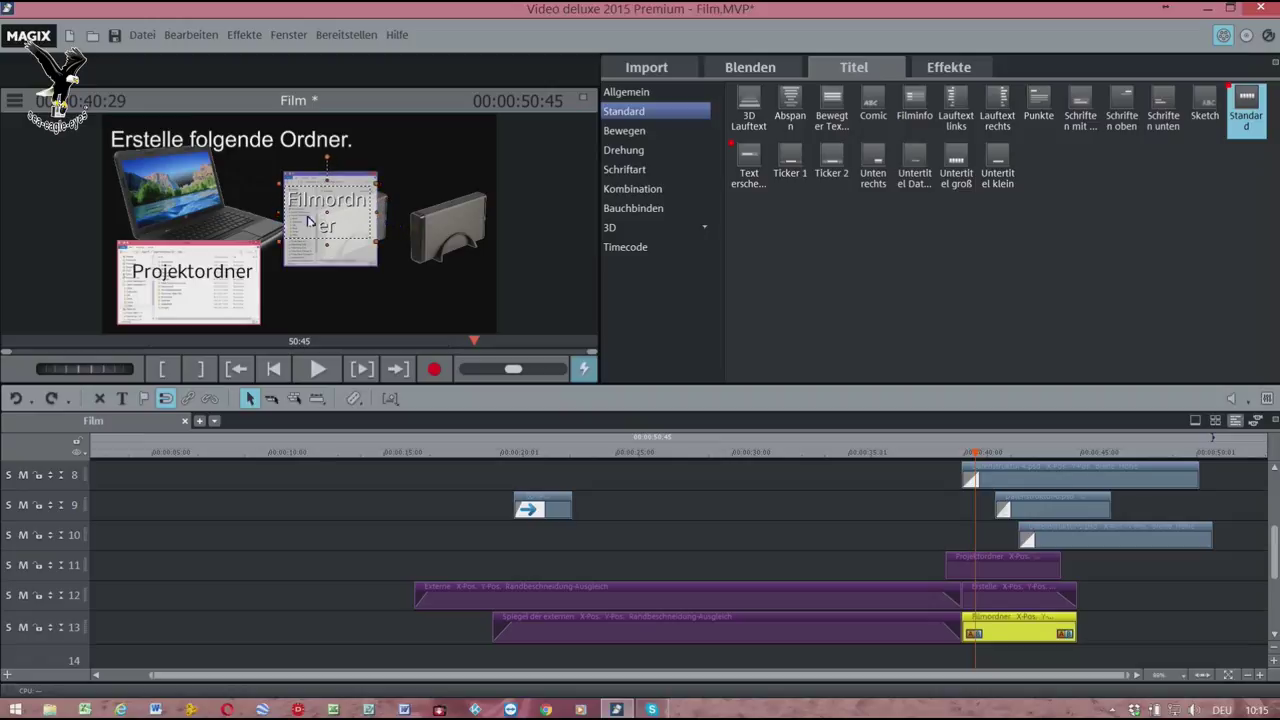
click(330, 216)
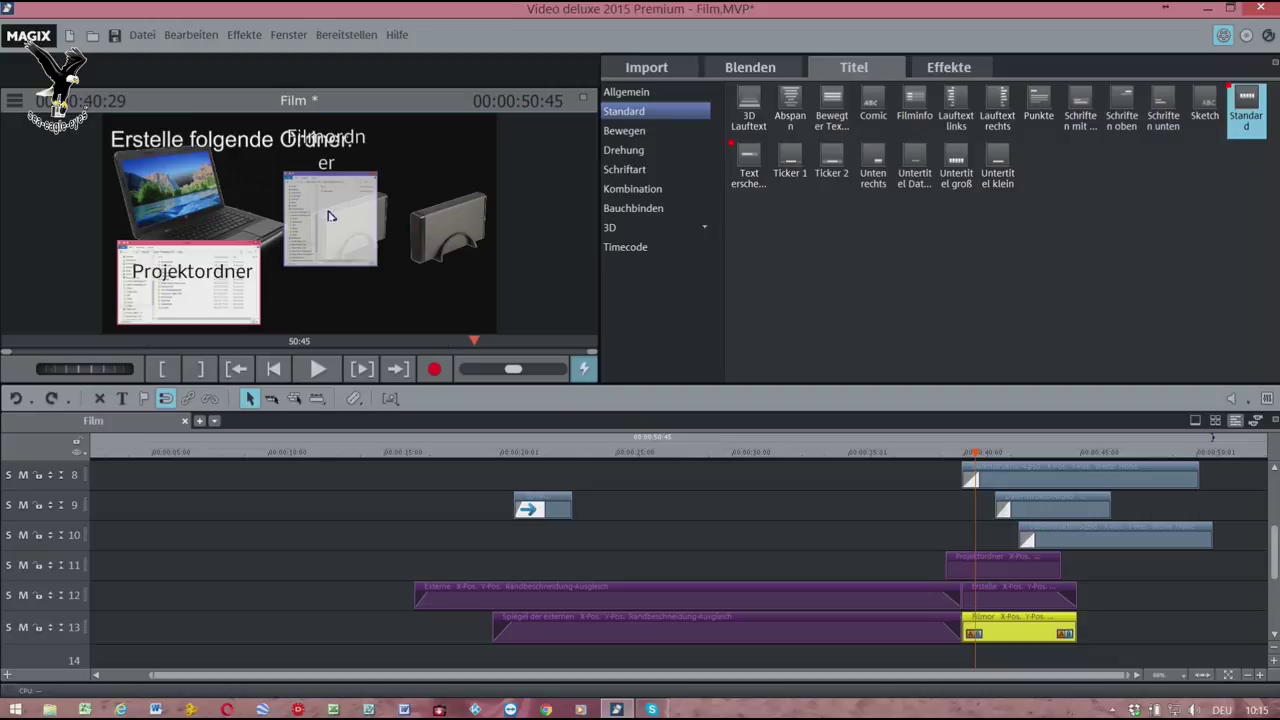
click(330, 169)
click(328, 231)
drag(328, 231, 334, 234)
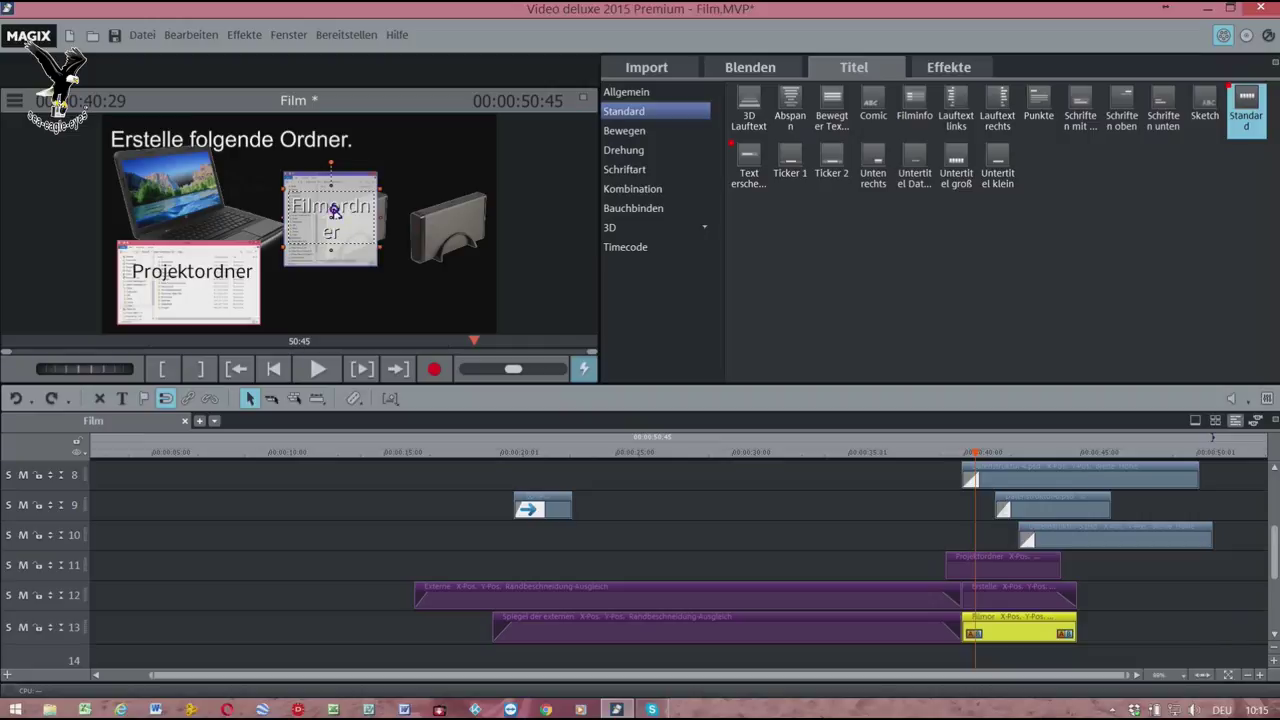
- Insert a hyphen into the title on the blue-framed folder window so it reads "Film-ordner"
double_click(334, 210)
click(334, 215)
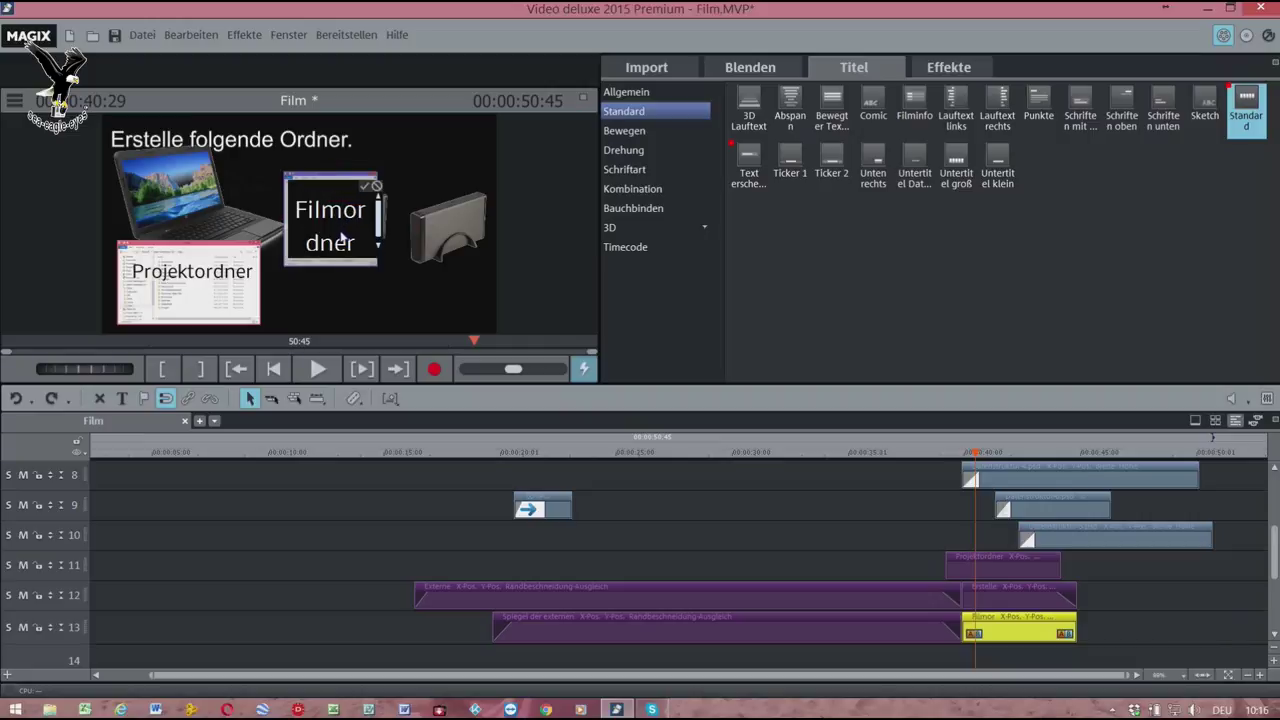
text(-)
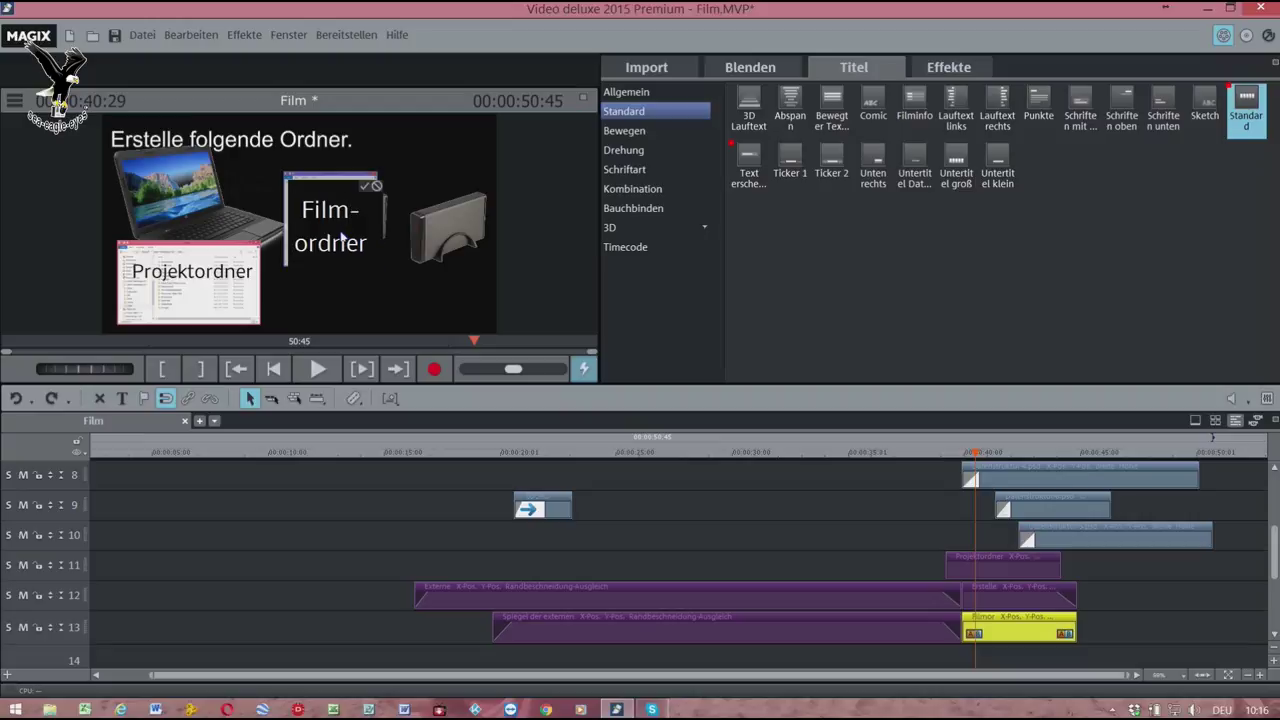
click(636, 298)
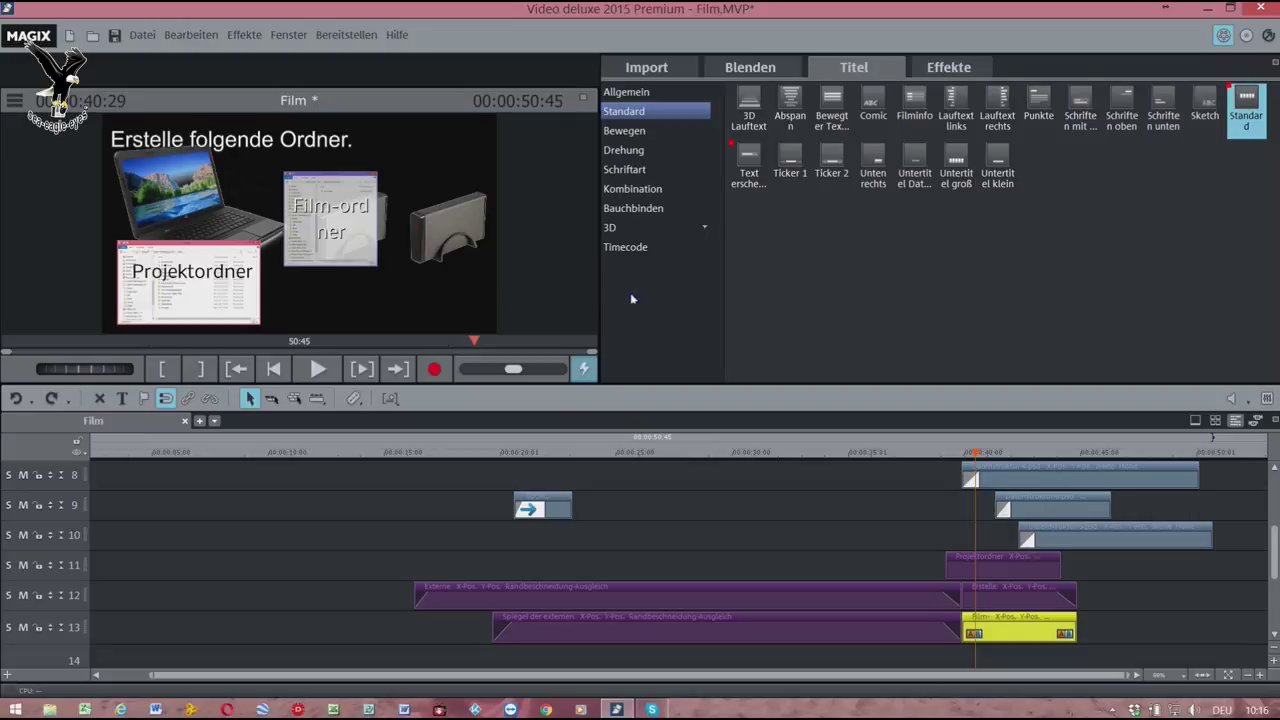
- Set the font size of the "Film-ordner" title to 20
double_click(320, 216)
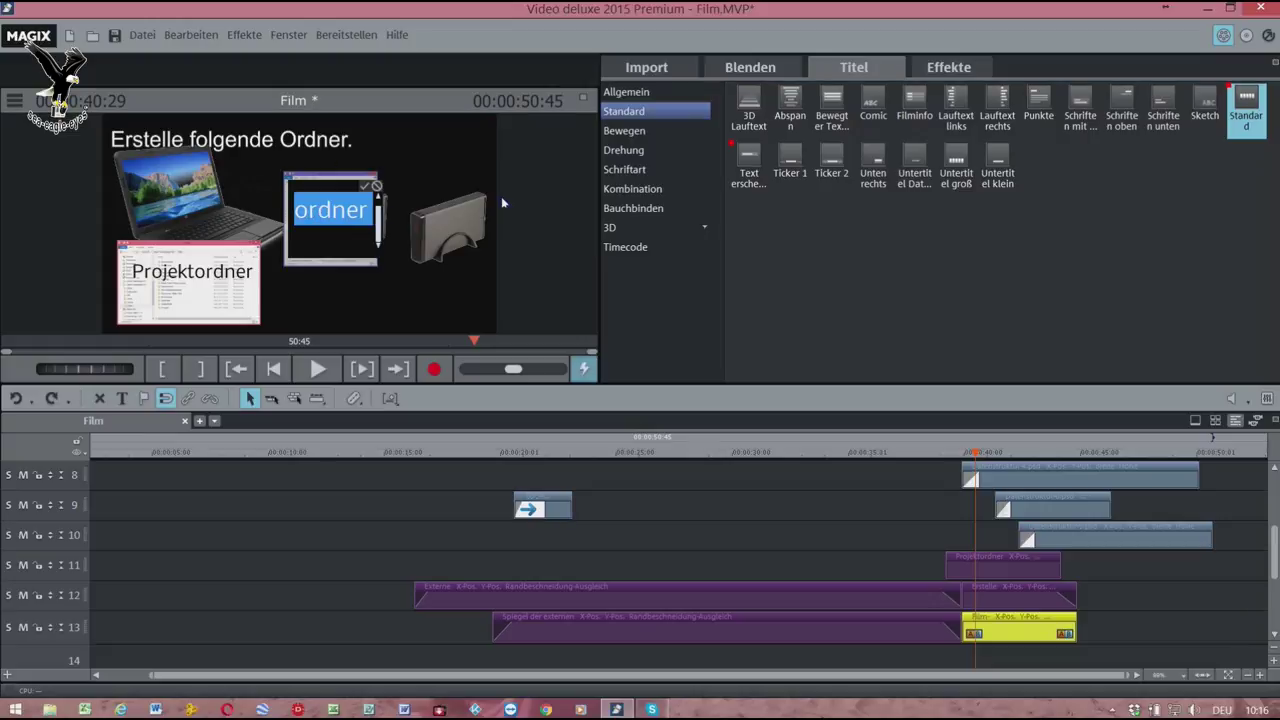
click(664, 96)
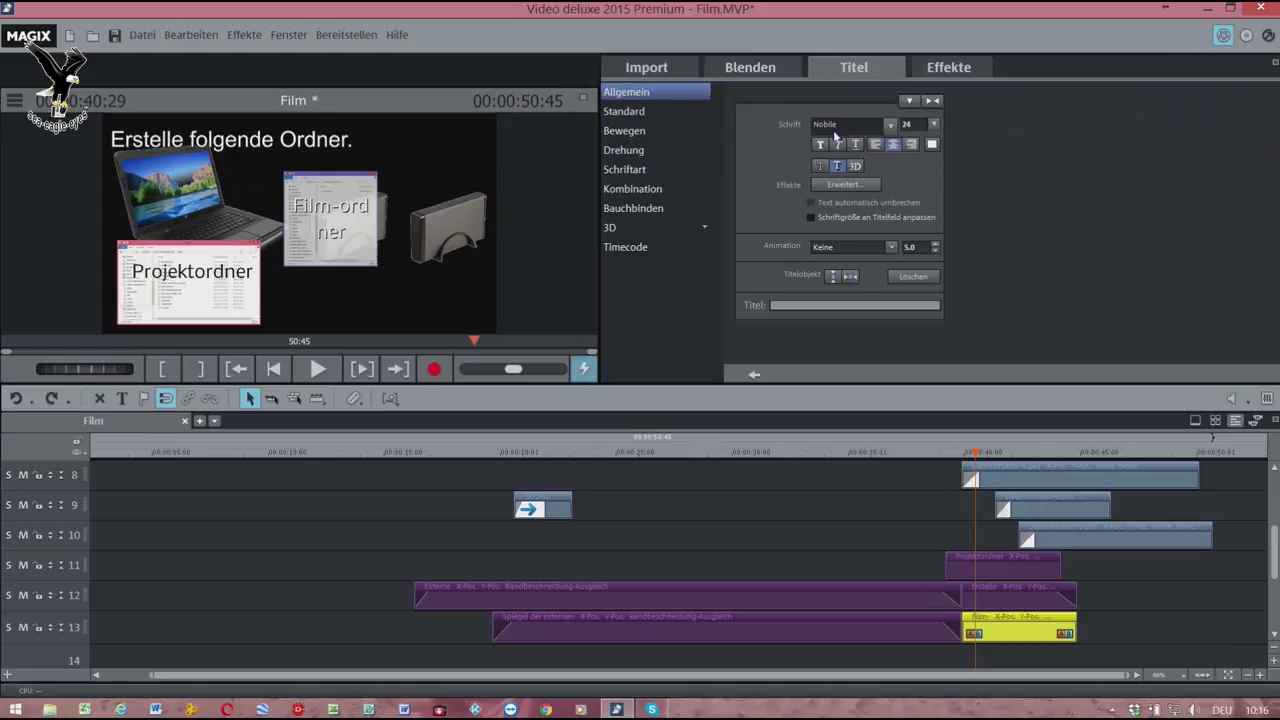
double_click(922, 128)
text(20)
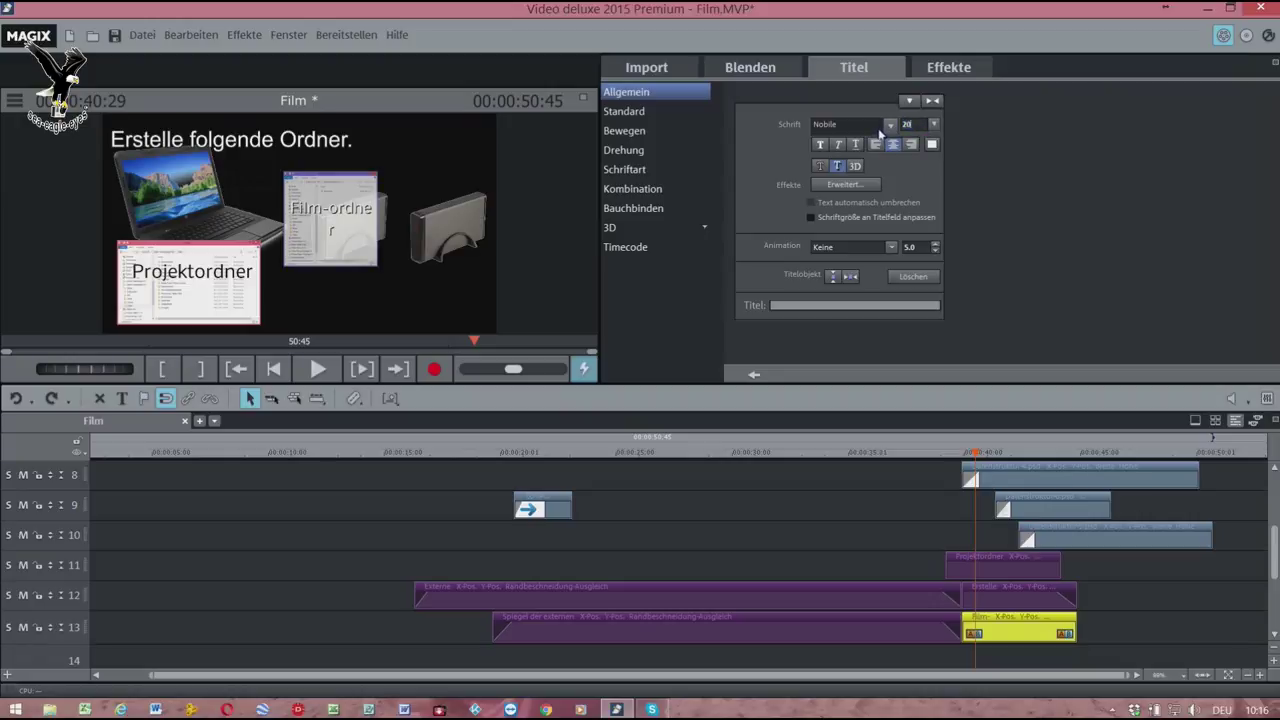
- Remove the hyphen from the "Film-ordner" title so it reads "Filmordner"
click(330, 216)
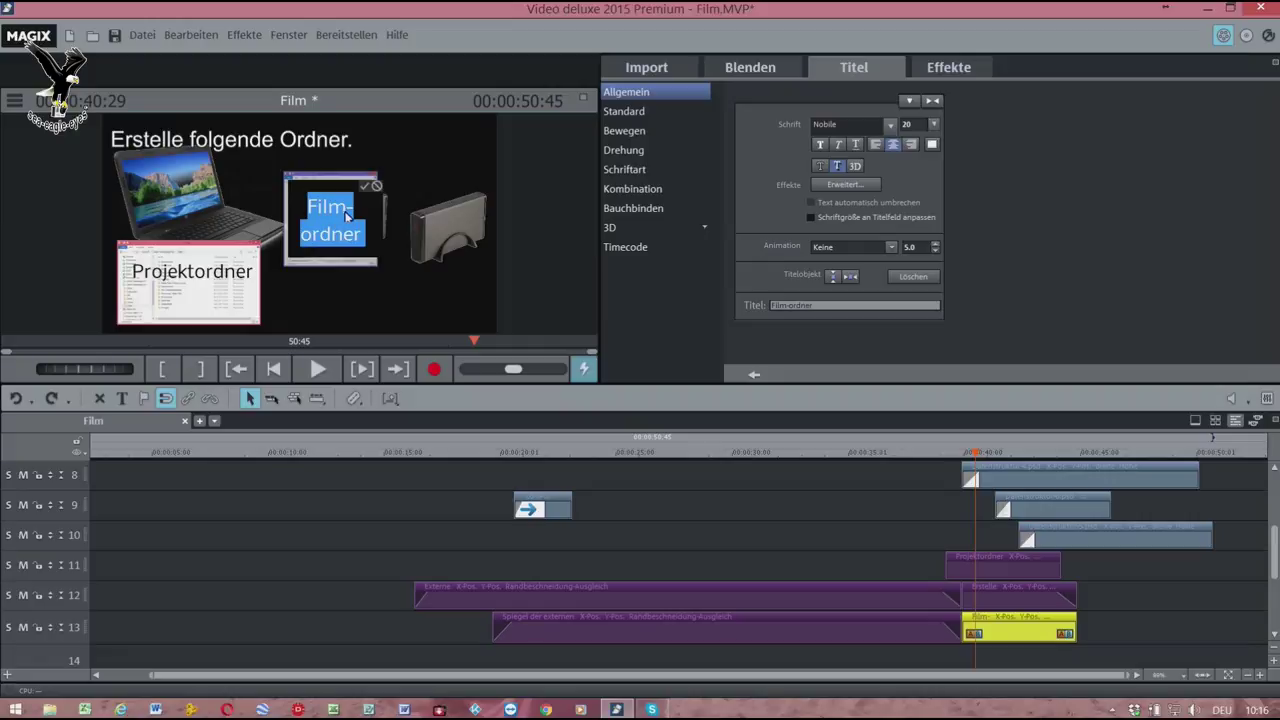
click(346, 212)
key(BackSpace)
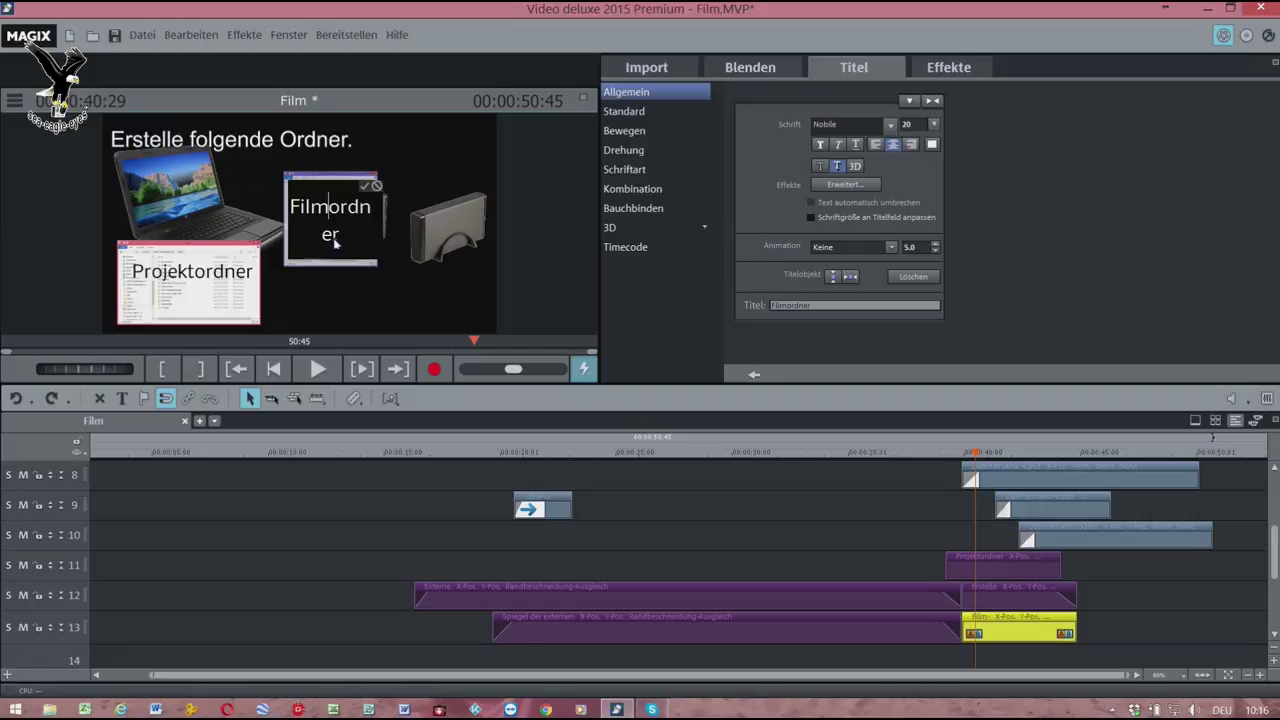
click(649, 314)
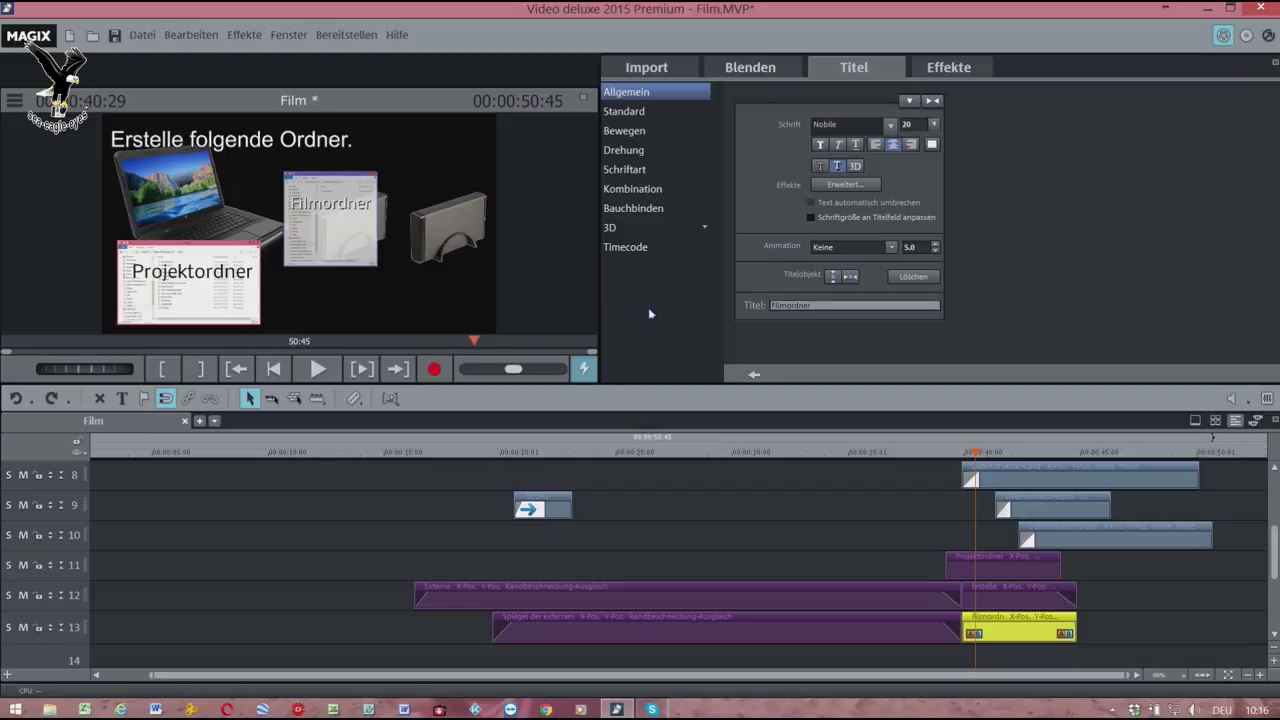
- Change the text colour of the "Filmordner" title to black
click(333, 208)
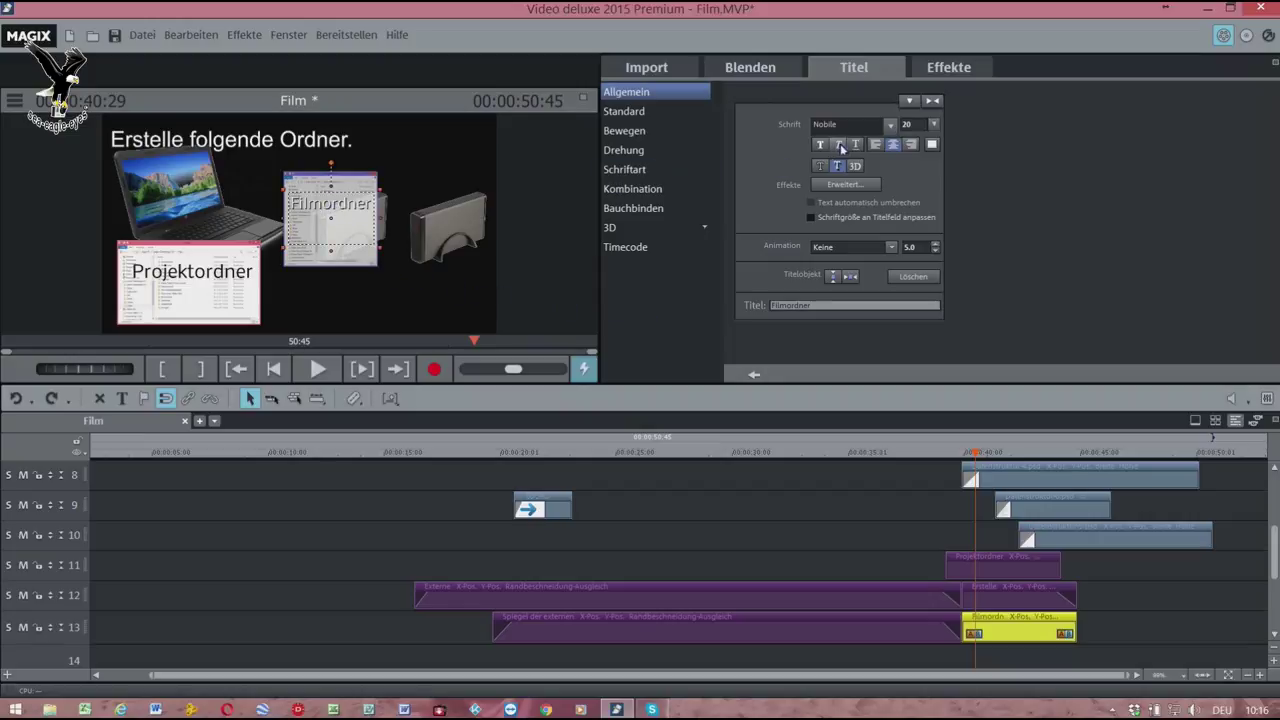
click(931, 144)
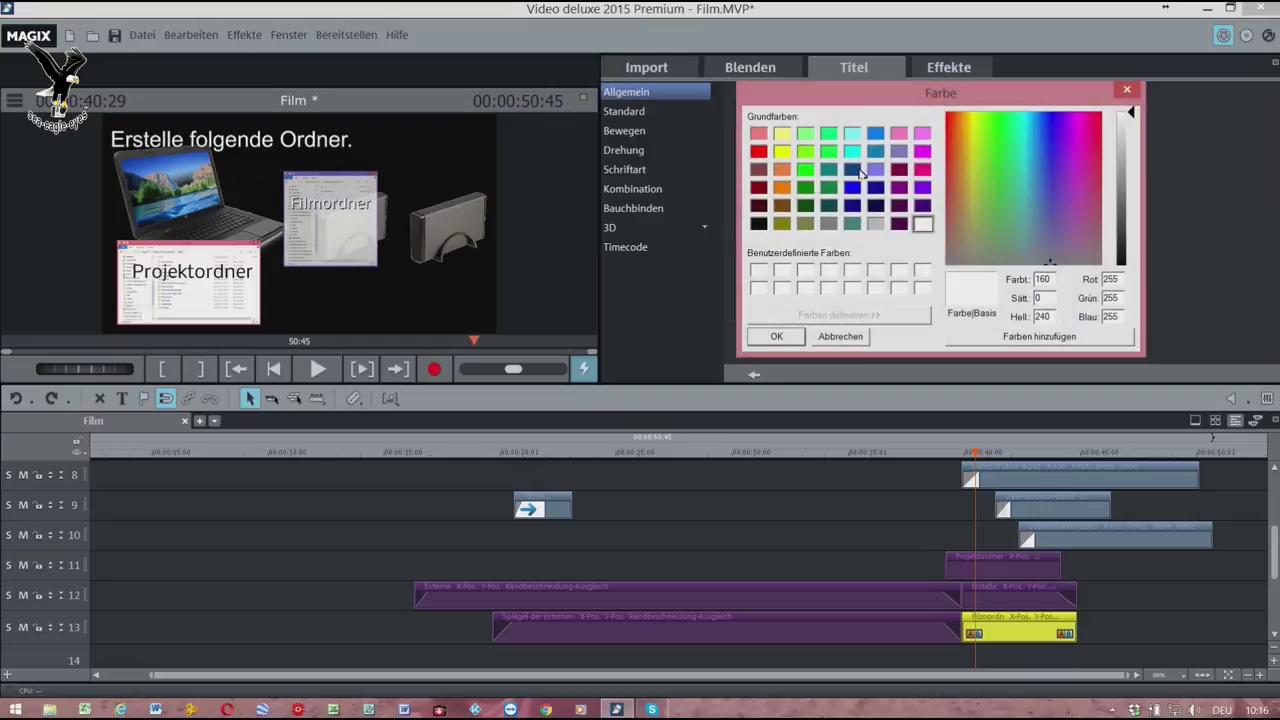
click(759, 223)
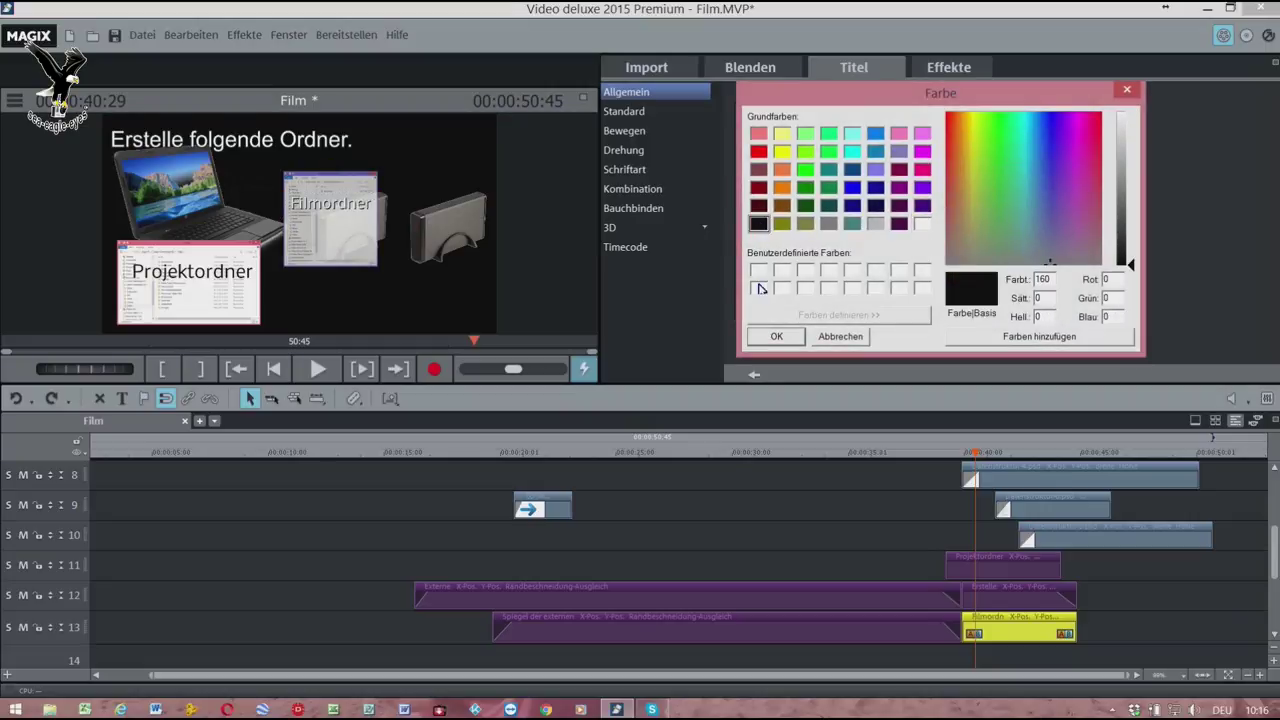
click(776, 336)
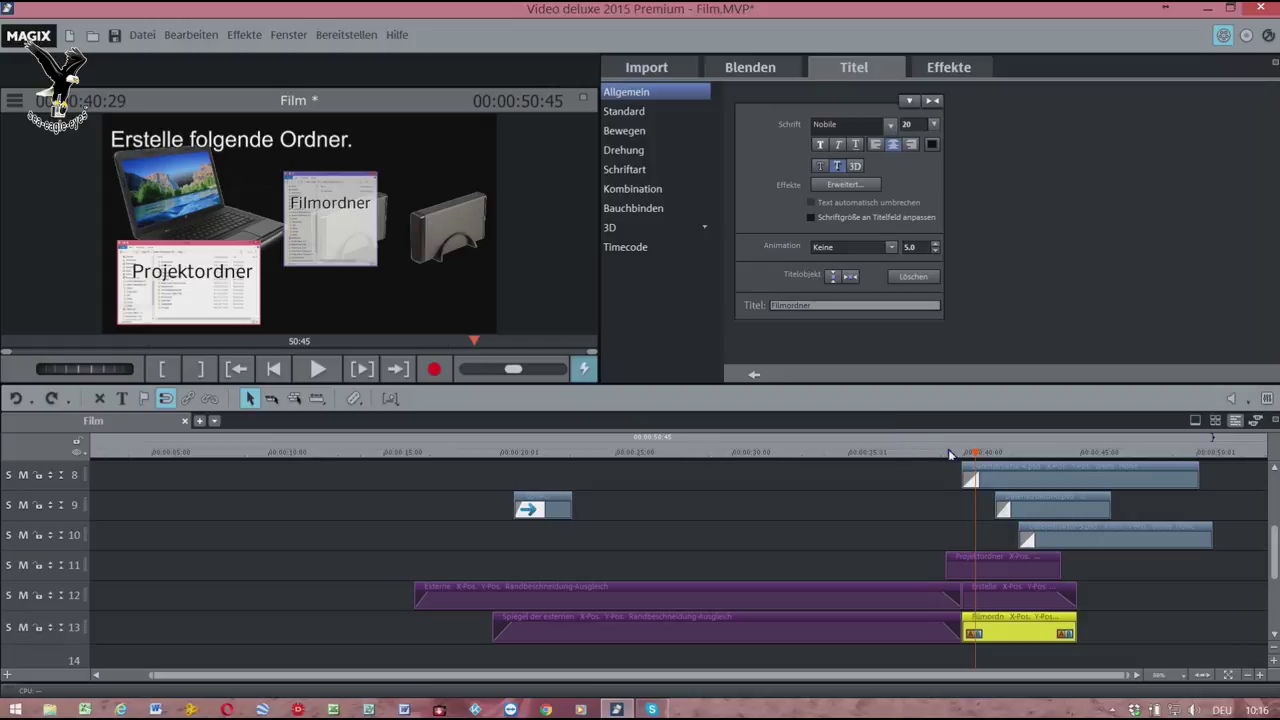
- Go to about 00:00:42:22 in the film and add a new Standard title on track 14 below the "Filmordner" title
drag(975, 457, 1018, 462)
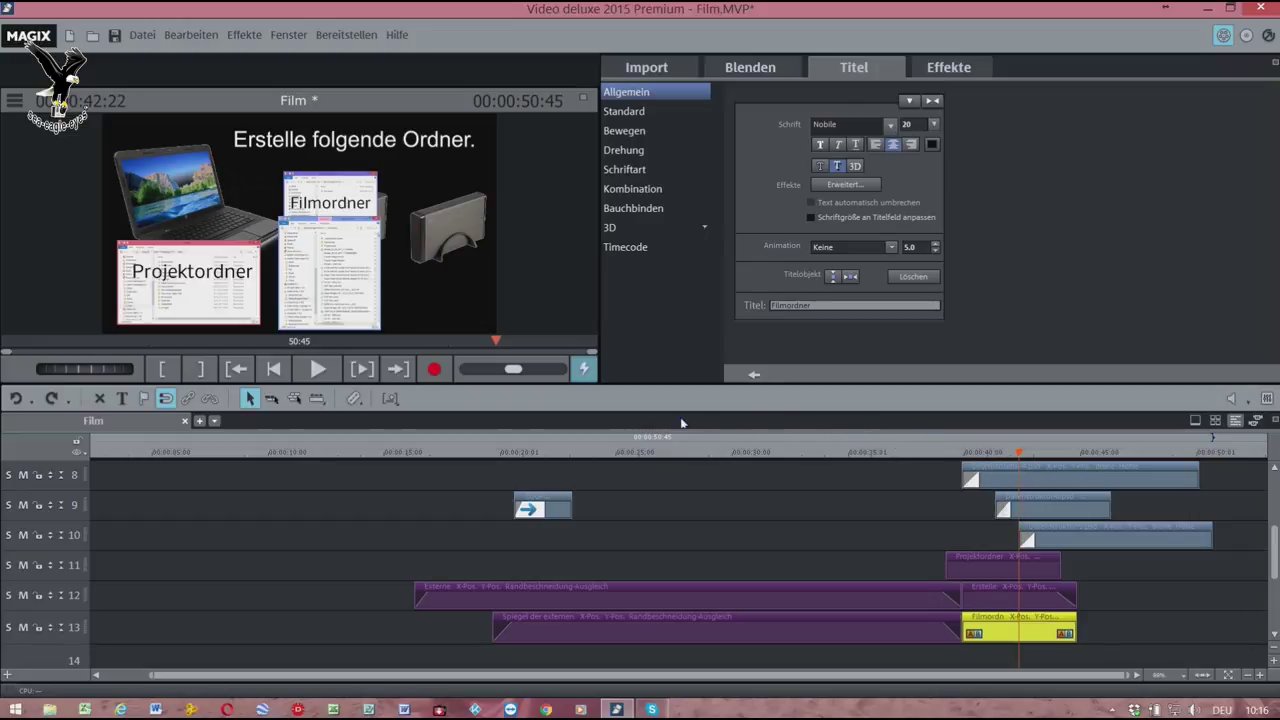
click(653, 117)
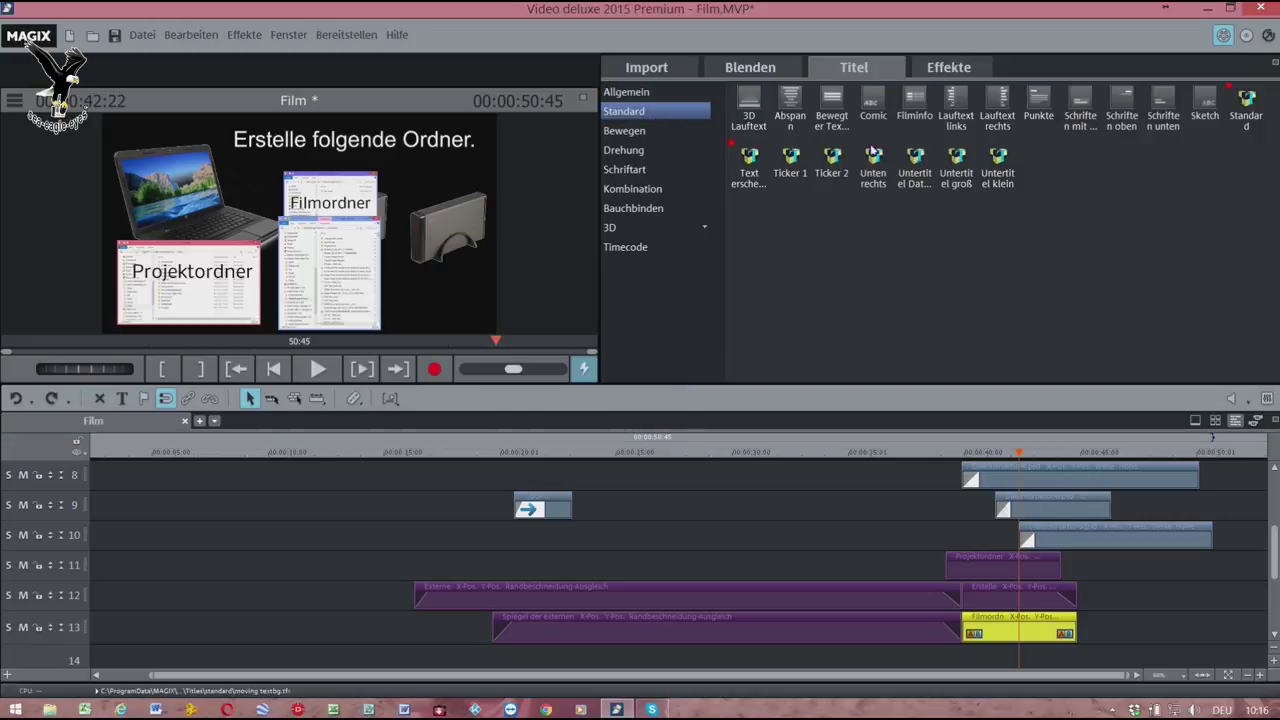
click(1245, 103)
drag(1092, 481, 1046, 665)
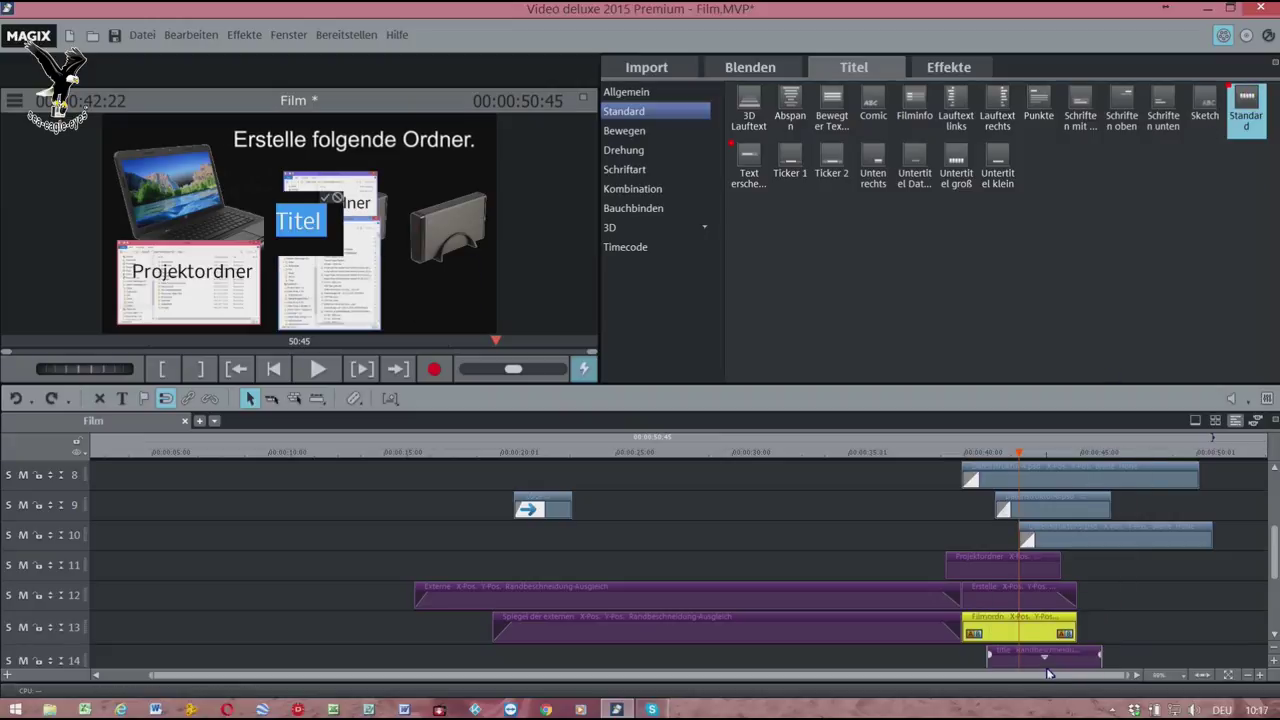
- Enter the text "Ordner wo alles gespeichert wird." in the new title on track 14
click(1032, 546)
text(Or)
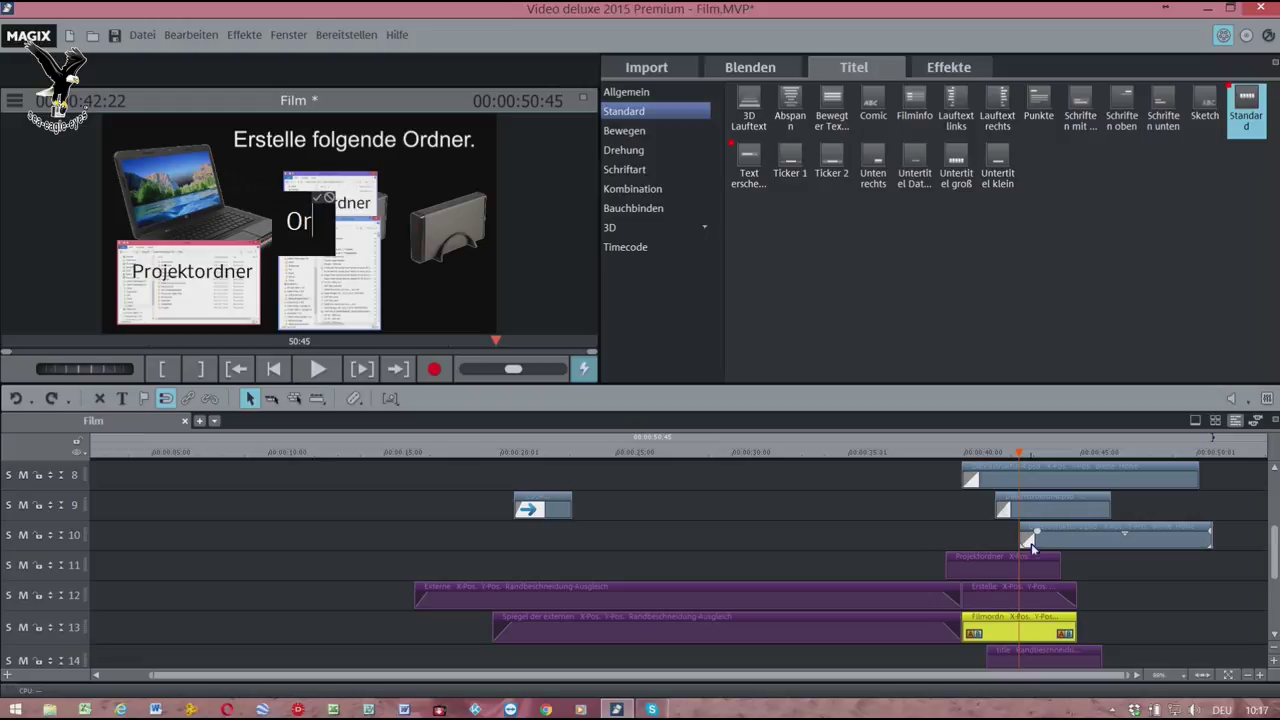
text(dner)
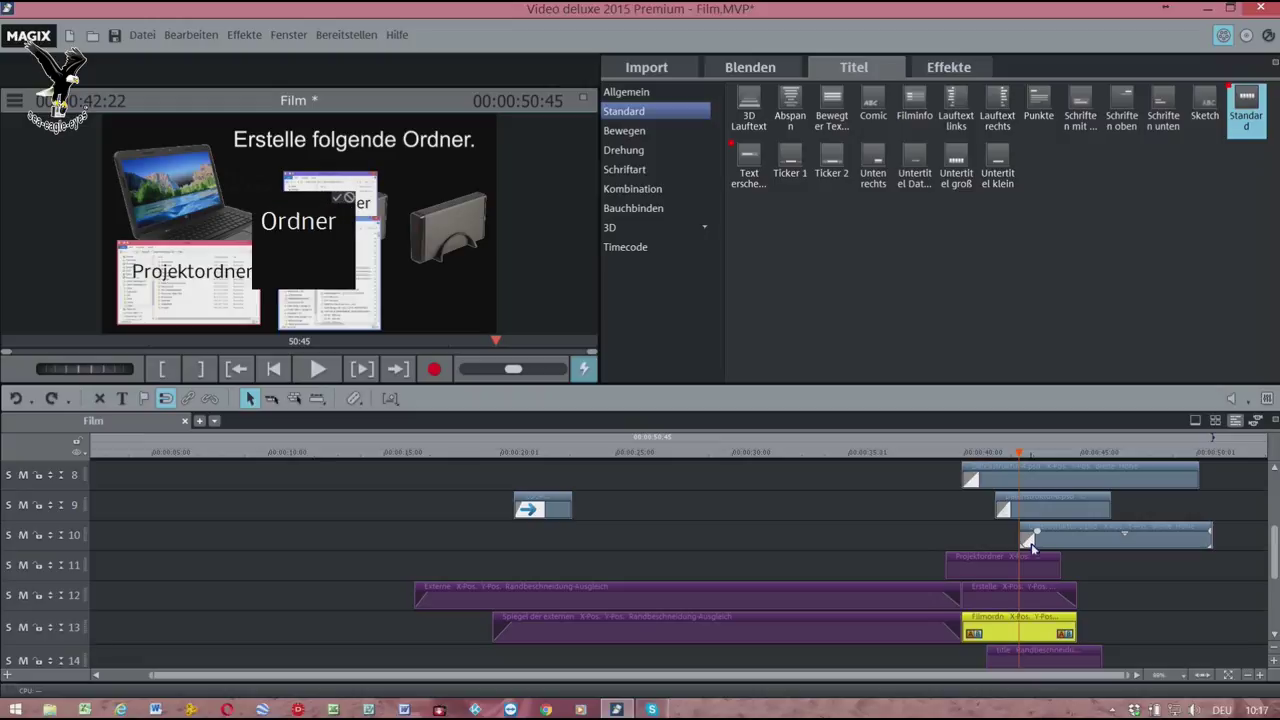
text( wo a)
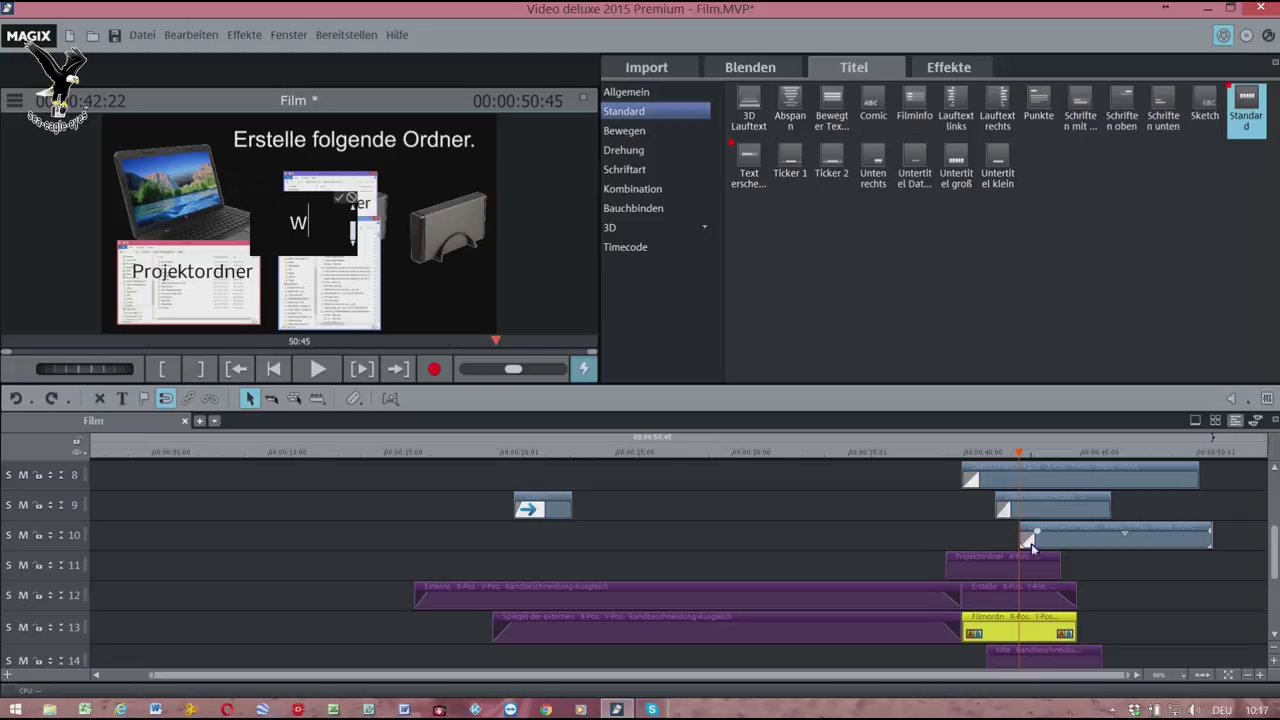
text(l)
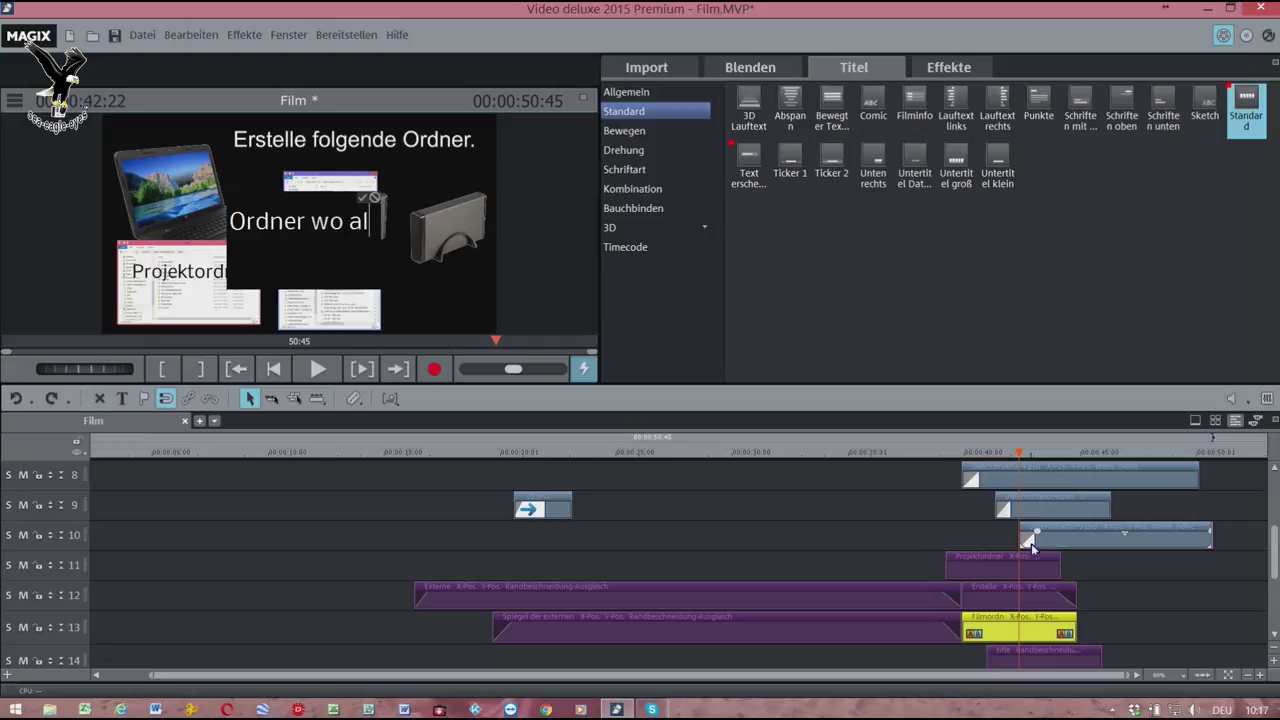
text(les g)
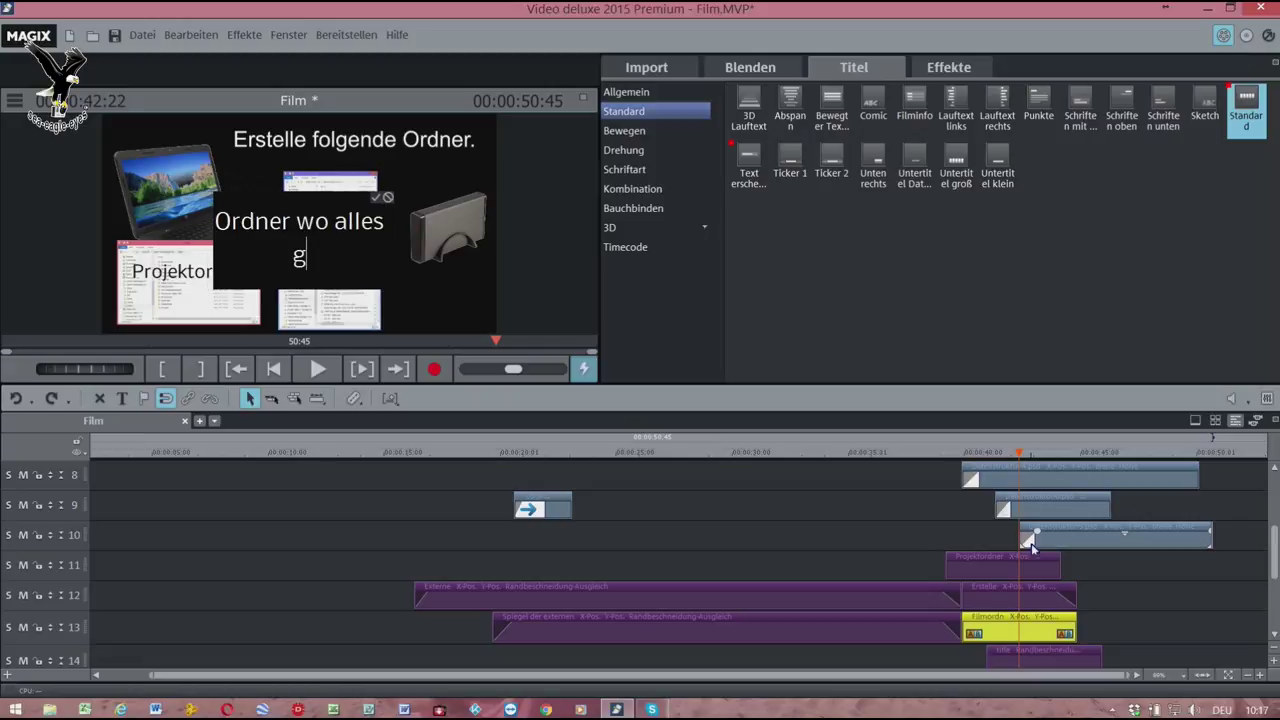
text(esp)
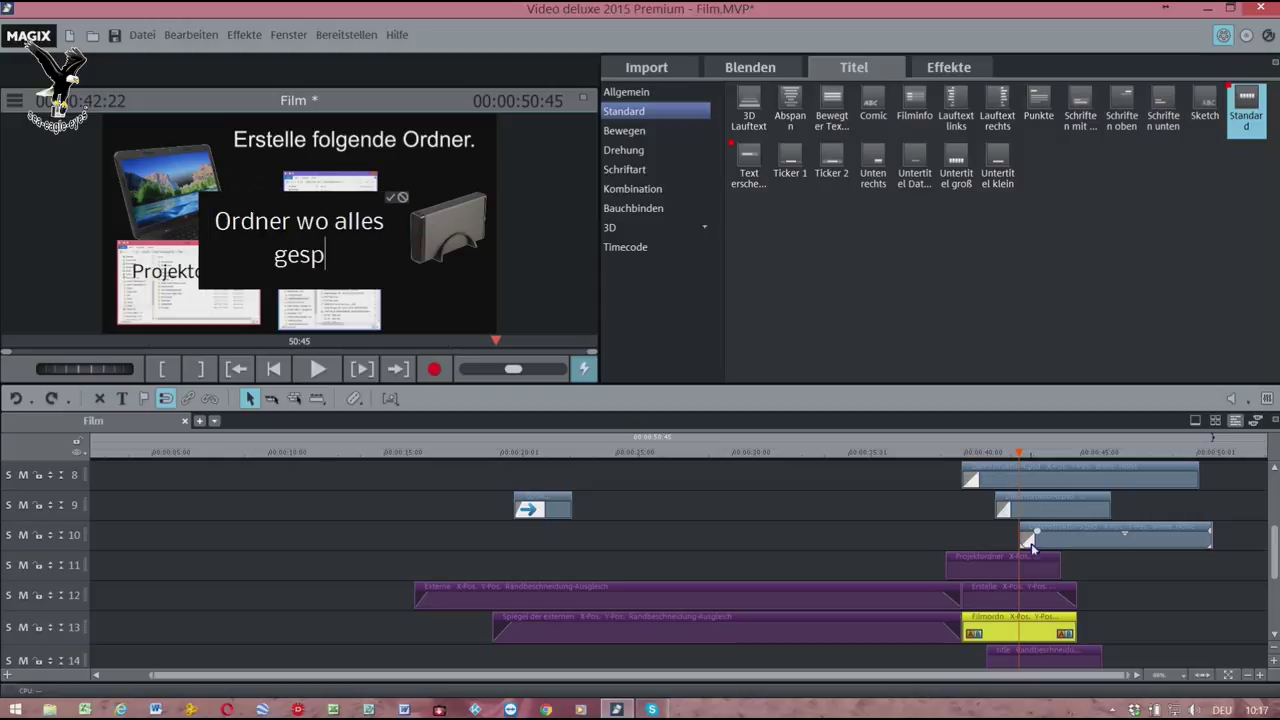
text(eichert )
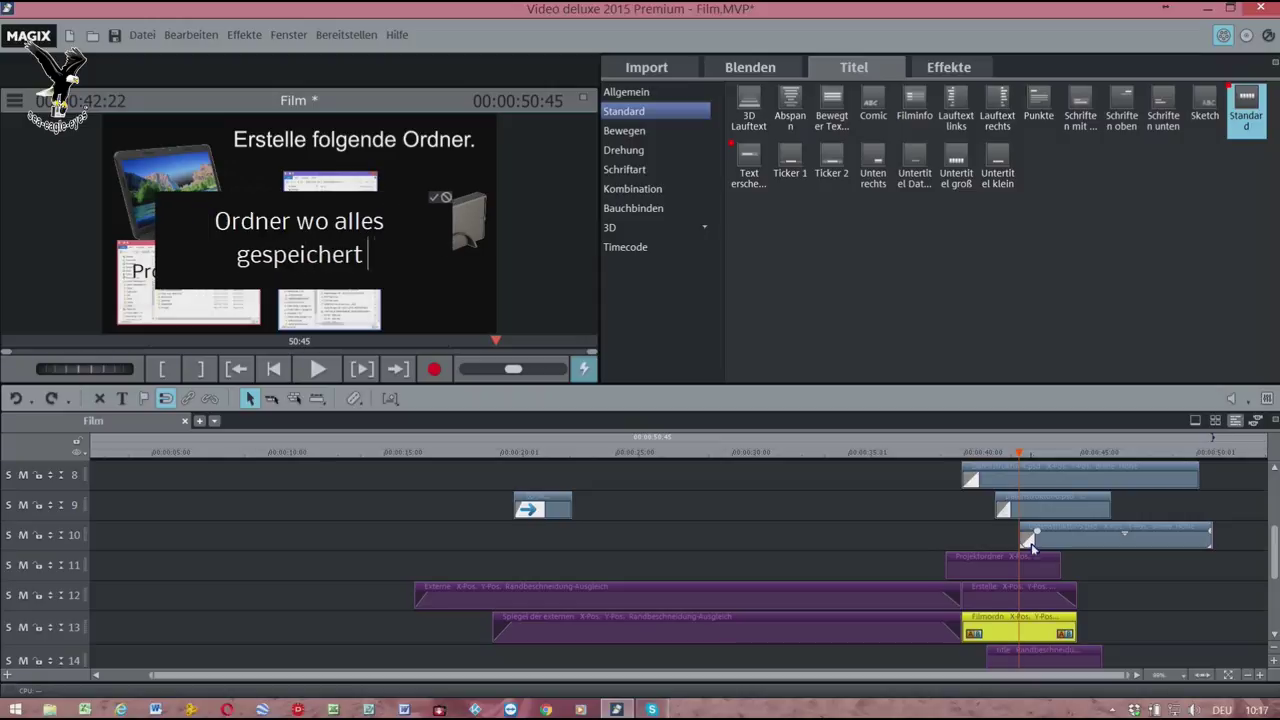
text(wird.)
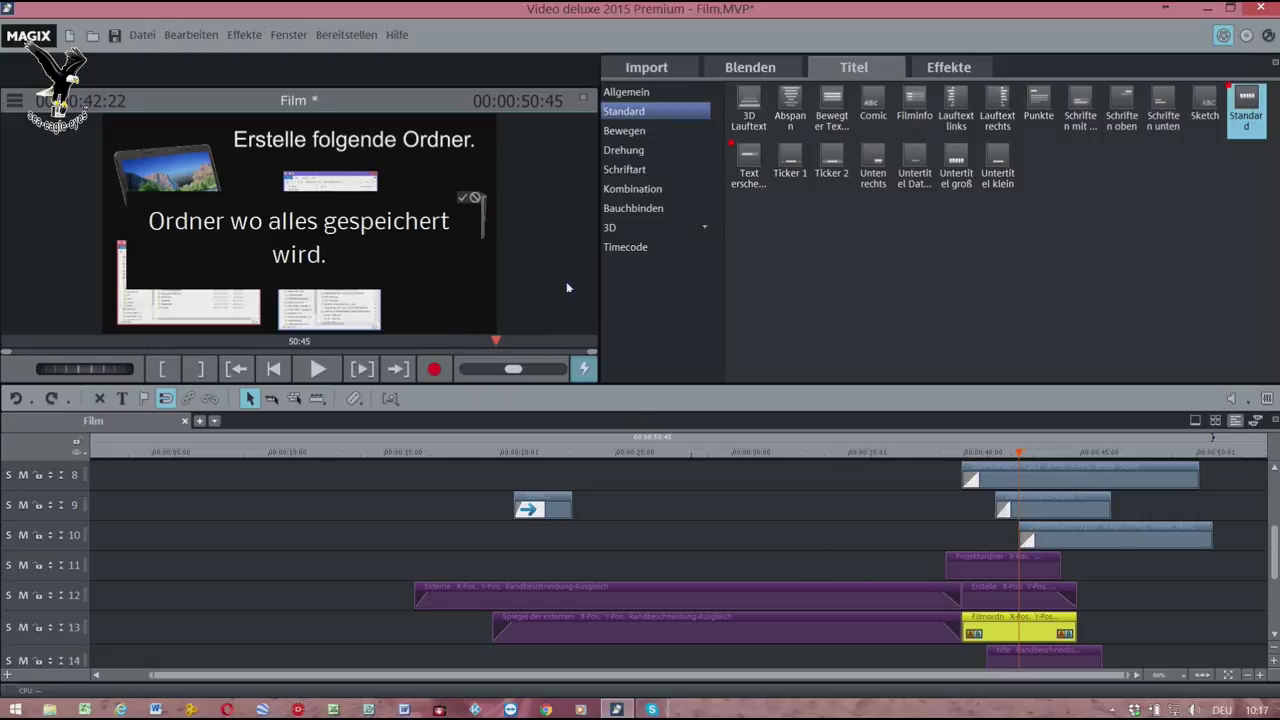
click(400, 263)
- Narrow and heighten the "Ordner wo alles gespeichert wird." title box and fit it over the folder window below "Filmordner"
click(332, 234)
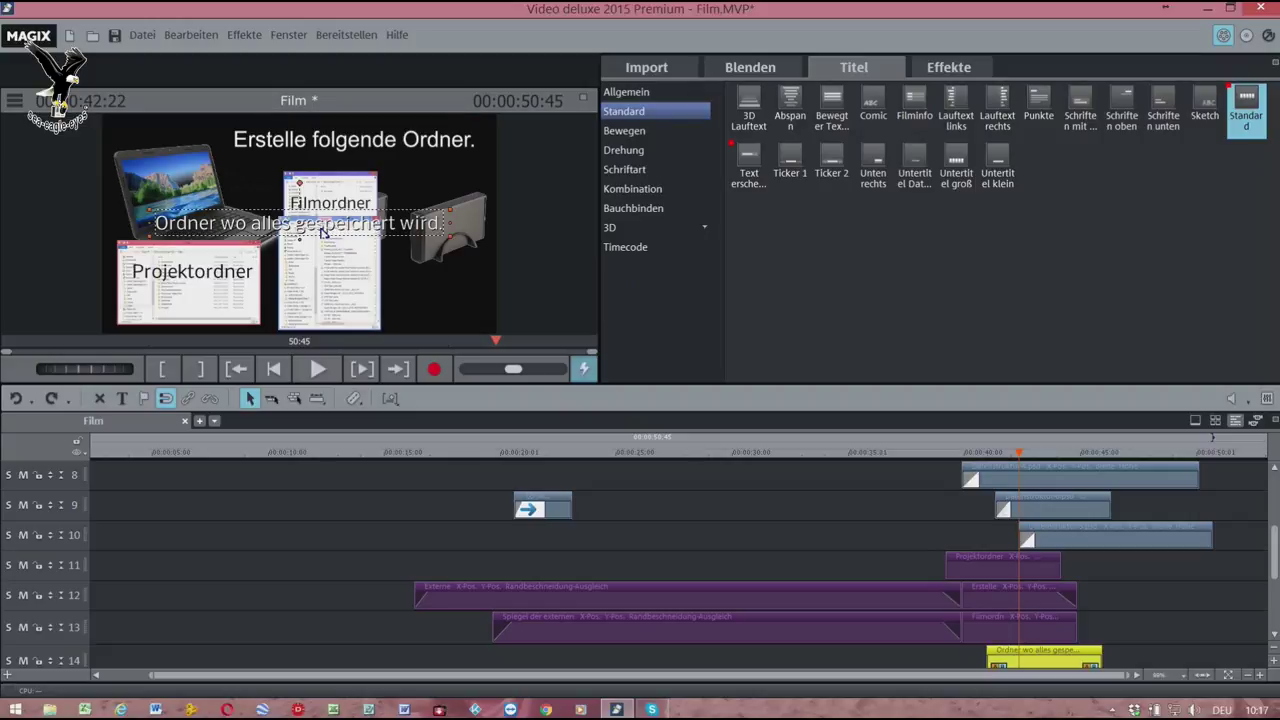
drag(305, 246, 293, 319)
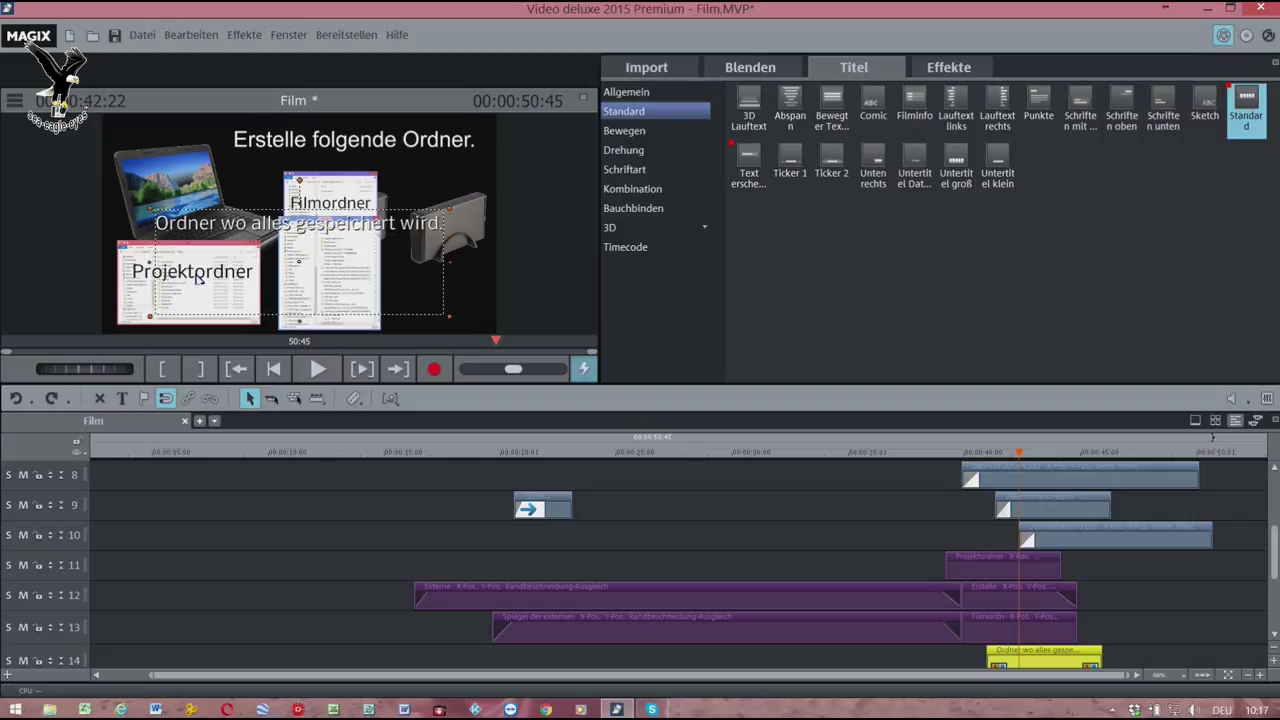
drag(150, 268, 284, 286)
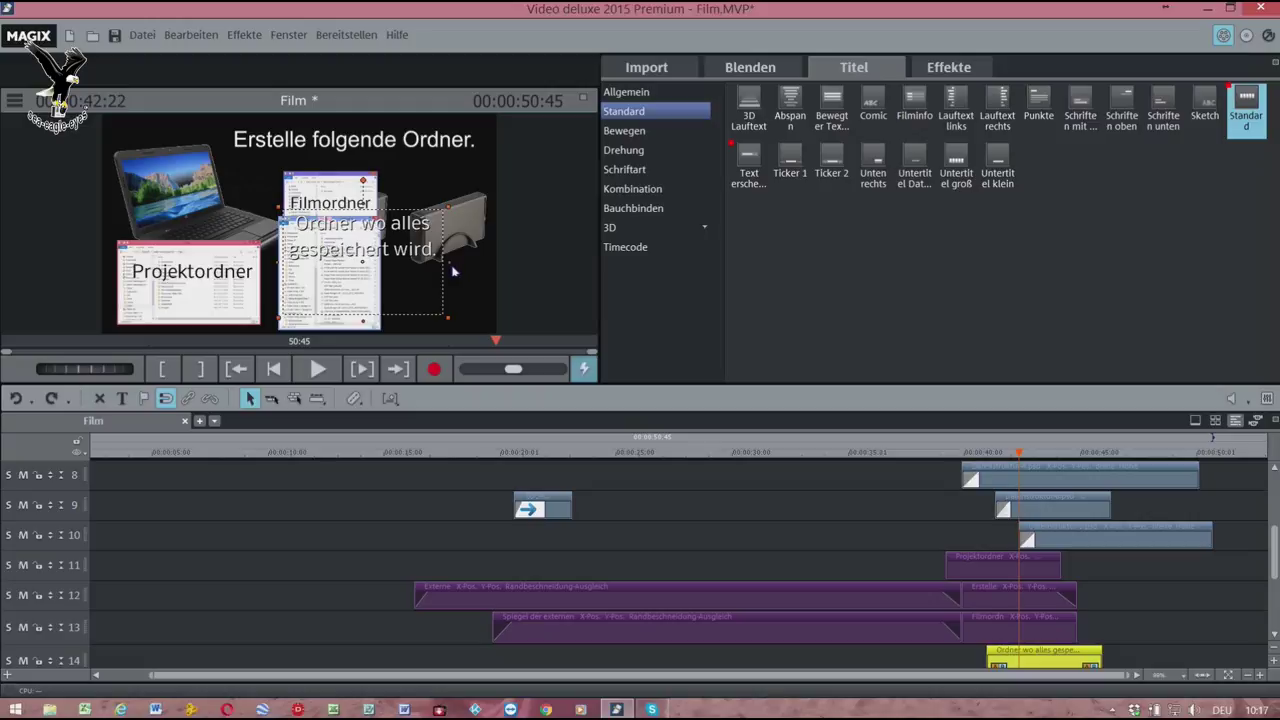
drag(452, 270, 382, 270)
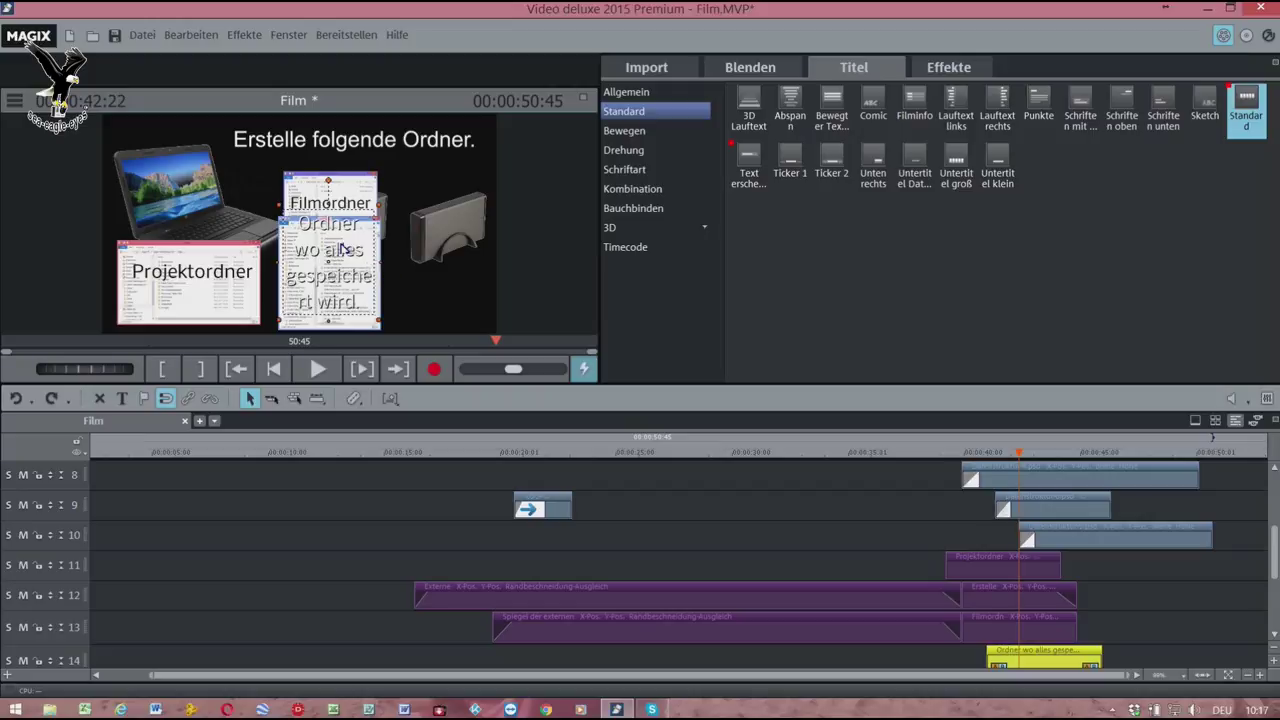
drag(342, 247, 345, 258)
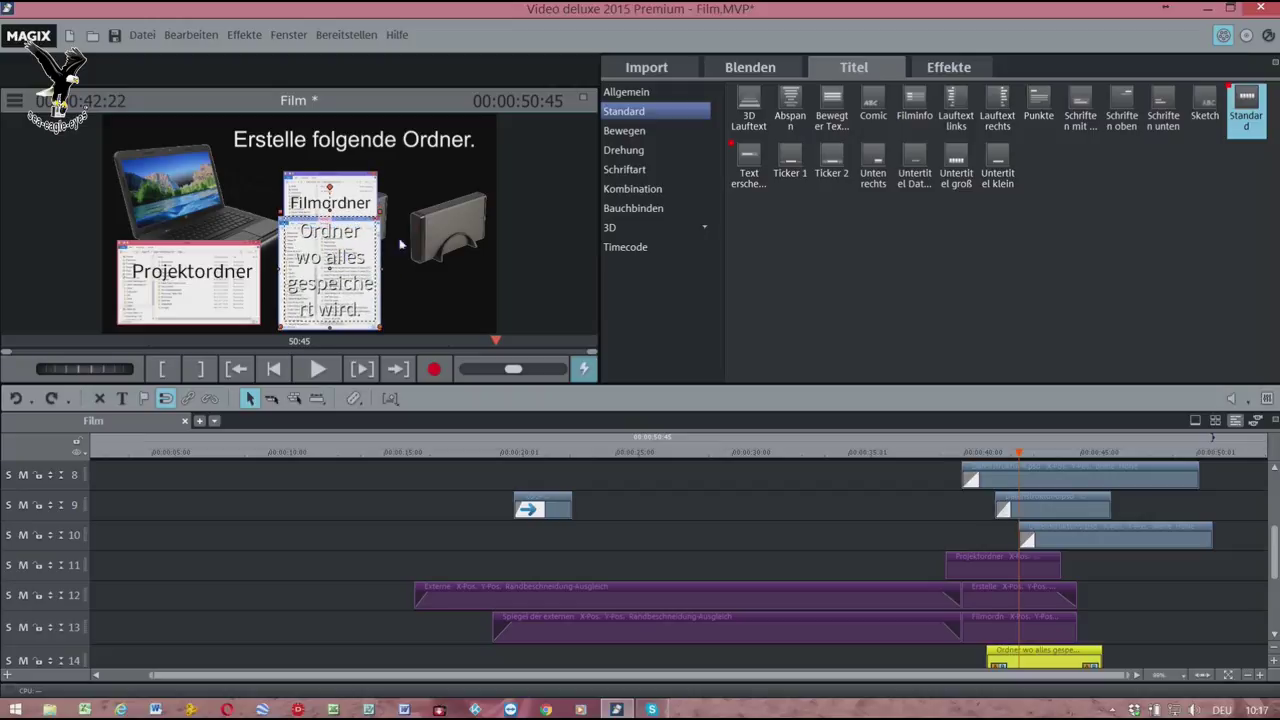
- Change the text colour of the "Ordner wo alles gespeichert wird." title to black
click(648, 92)
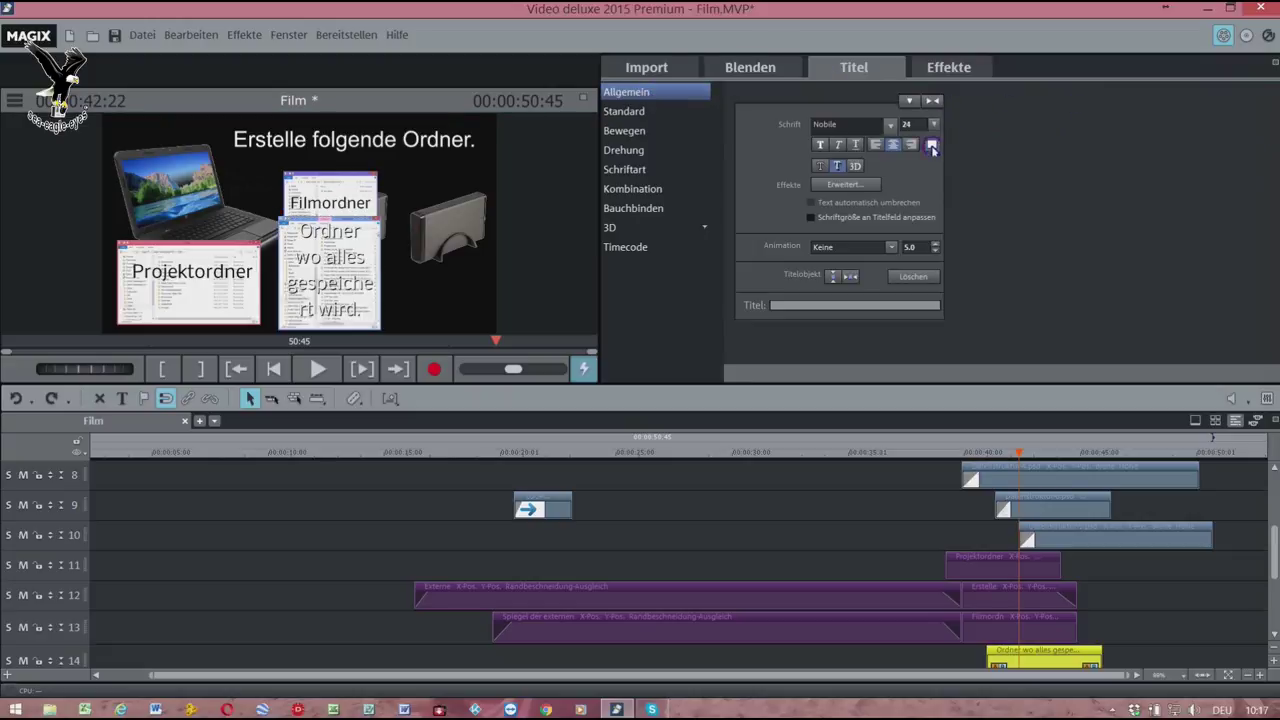
click(931, 144)
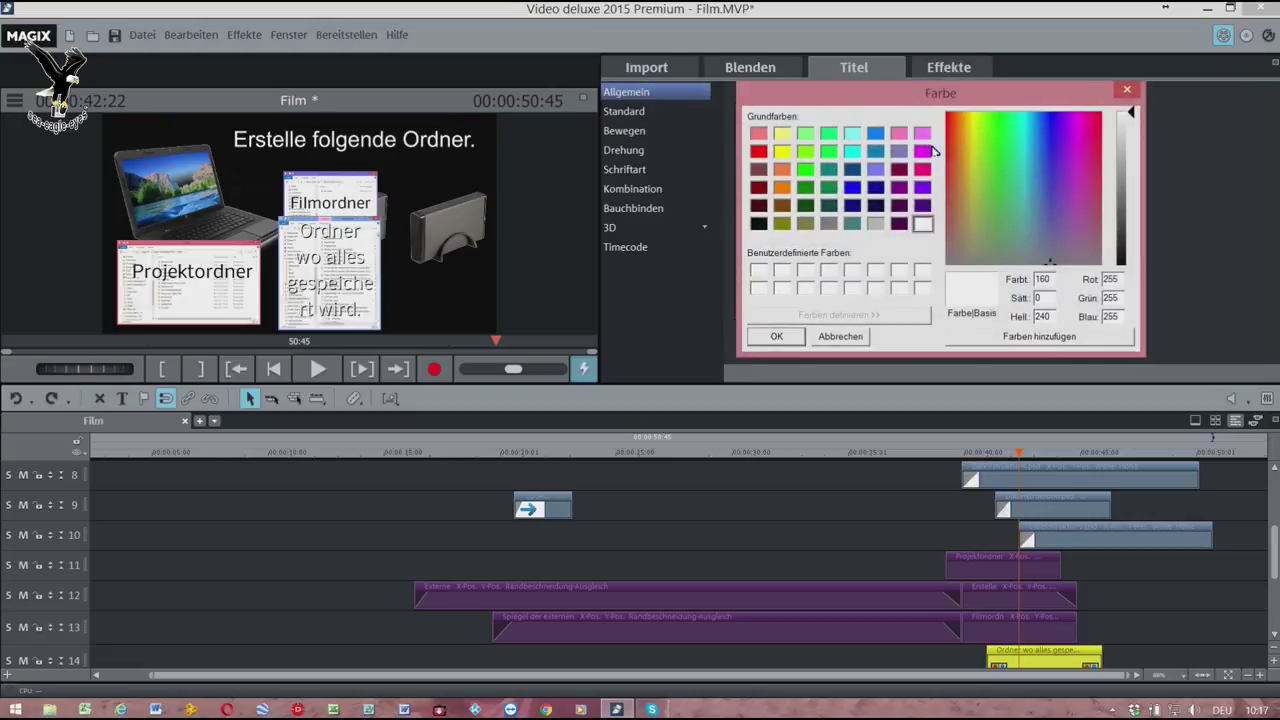
click(760, 226)
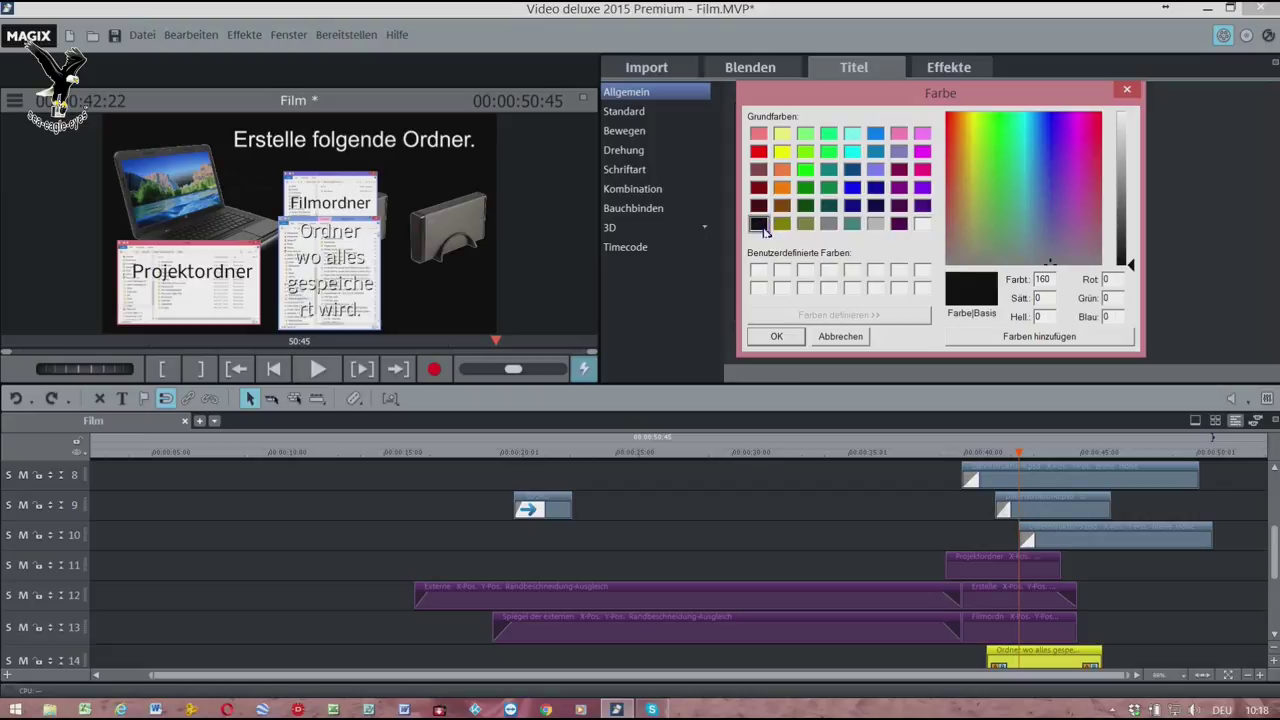
click(782, 336)
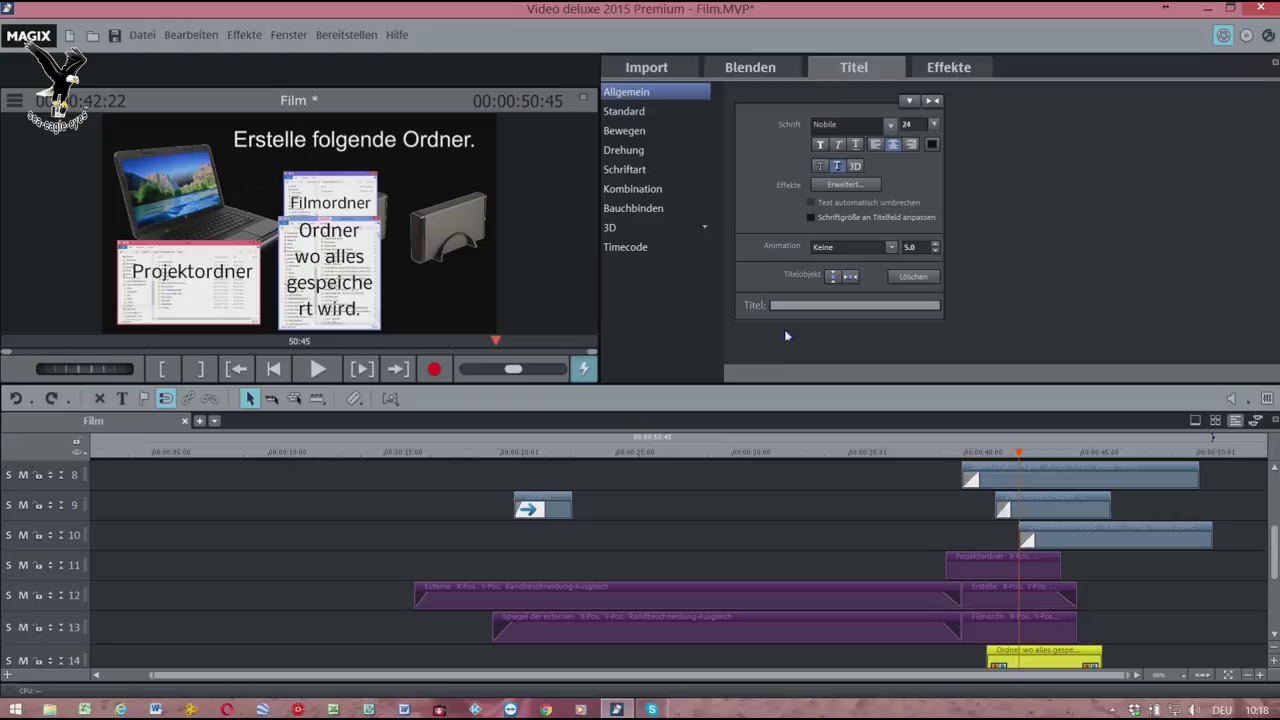
- Go to about 00:00:43:48 in the film and add a new Standard title at that point on track 15
drag(1021, 455, 1054, 455)
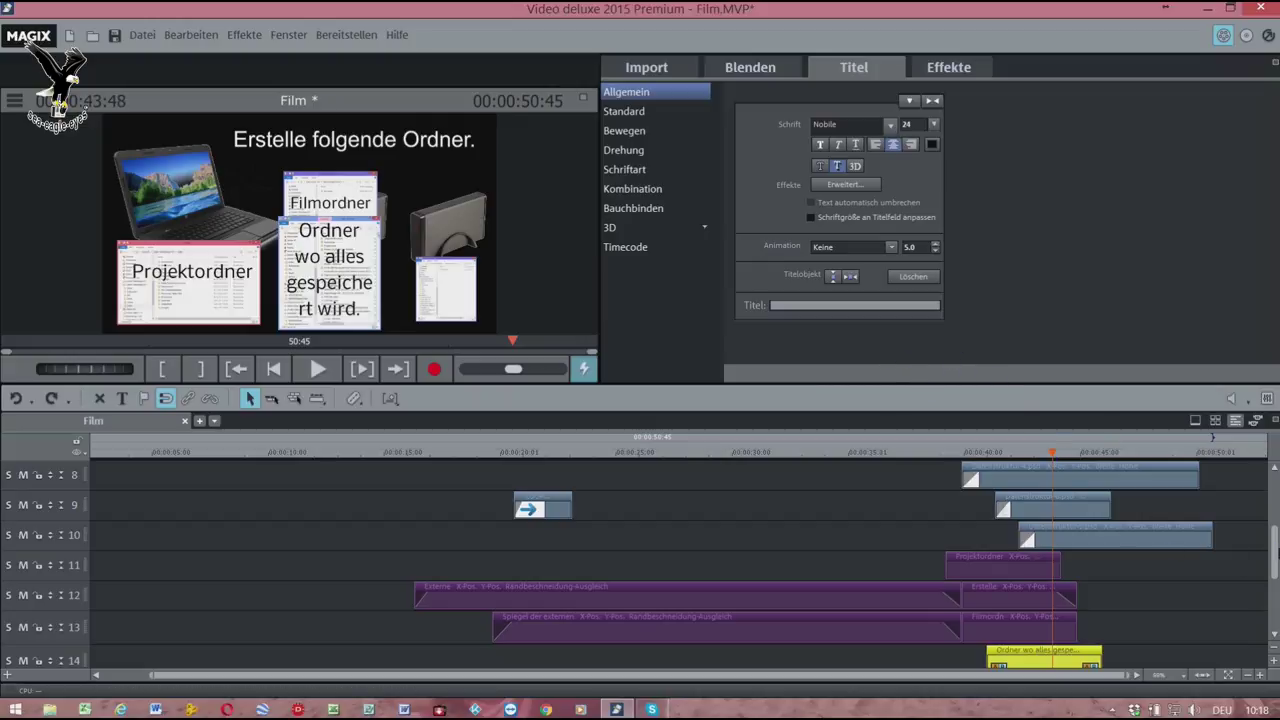
scroll(680, 564, down, 3)
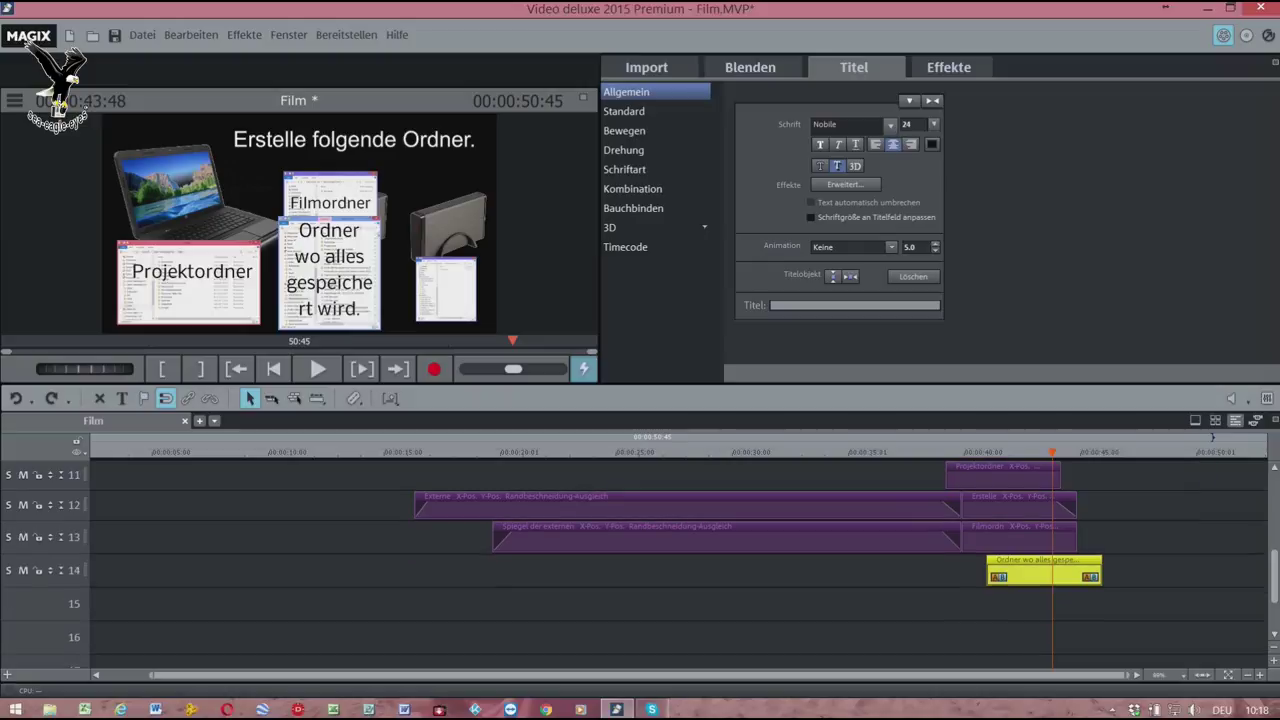
click(656, 114)
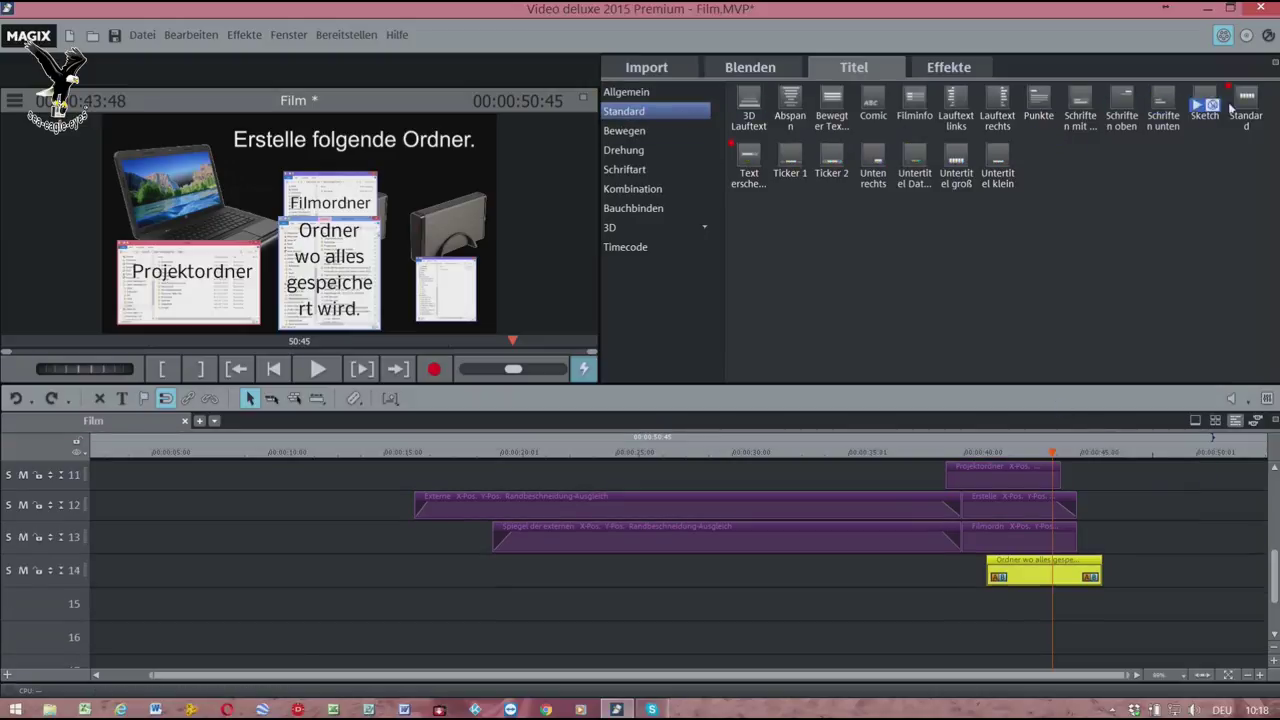
drag(1246, 100, 1110, 605)
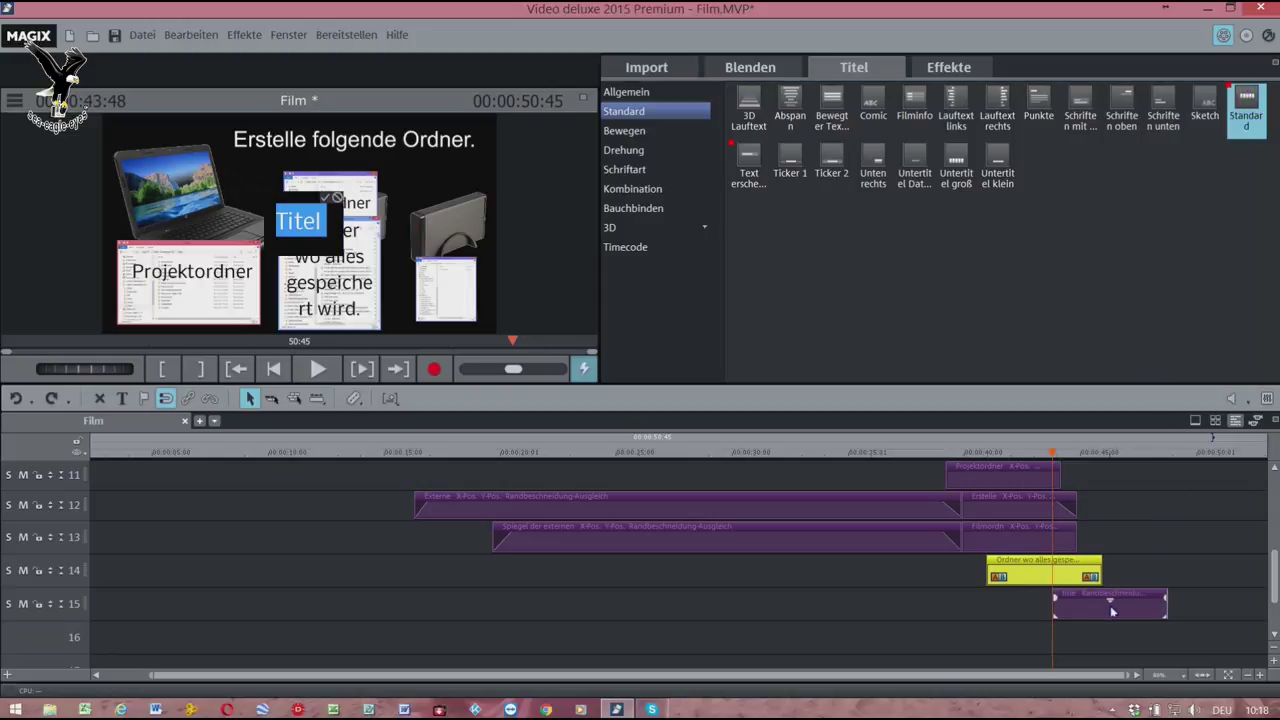
text(Sicher)
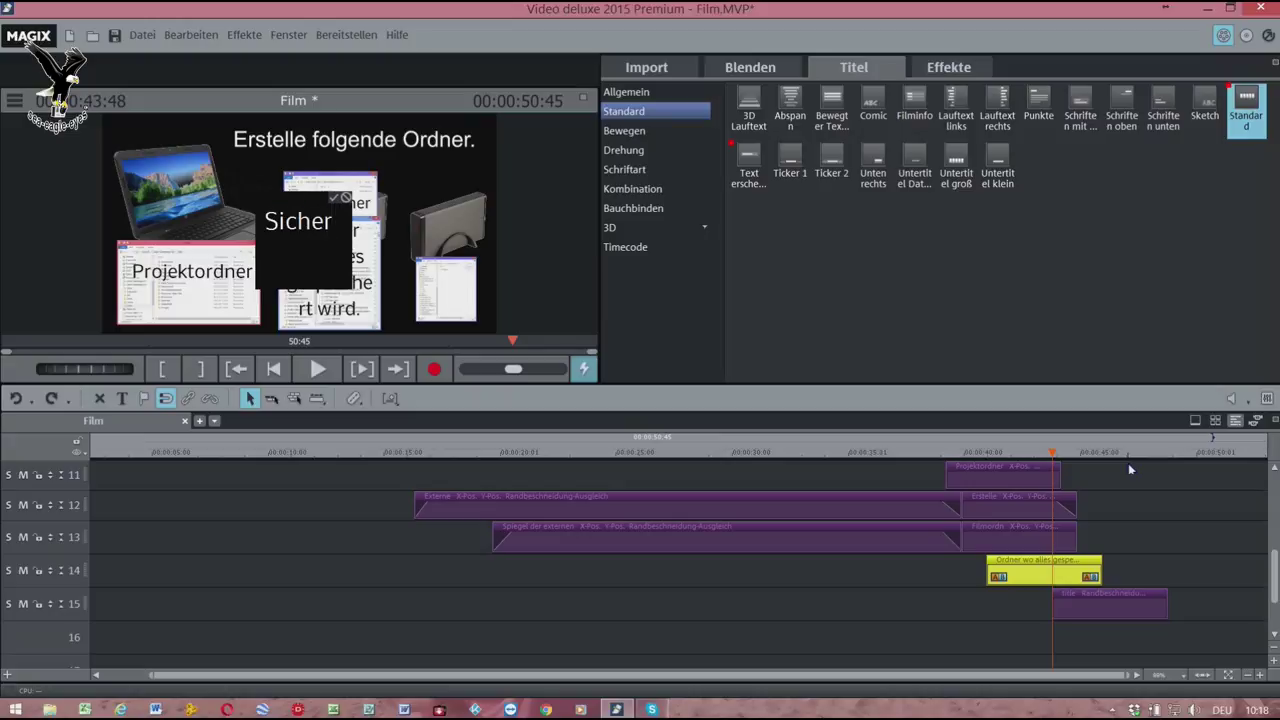
key(BackSpace)
key(BackSpace)
key(BackSpace)
key(BackSpace)
key(BackSpace)
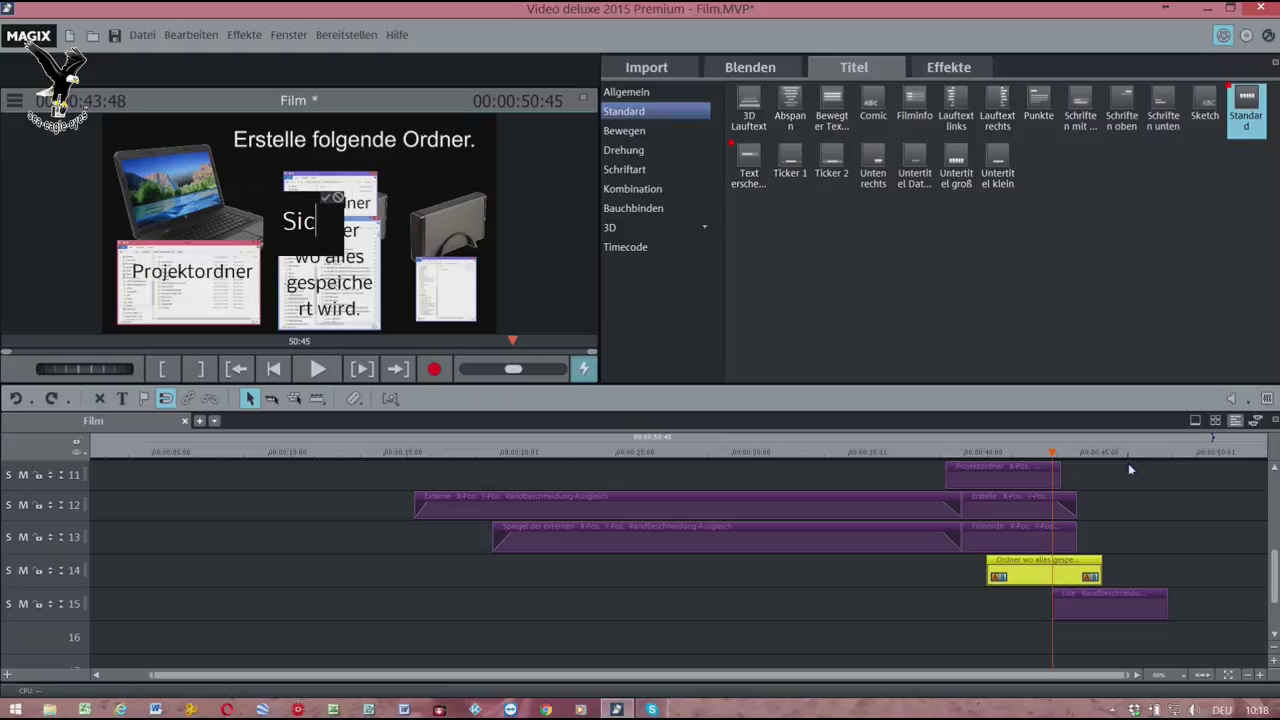
key(BackSpace)
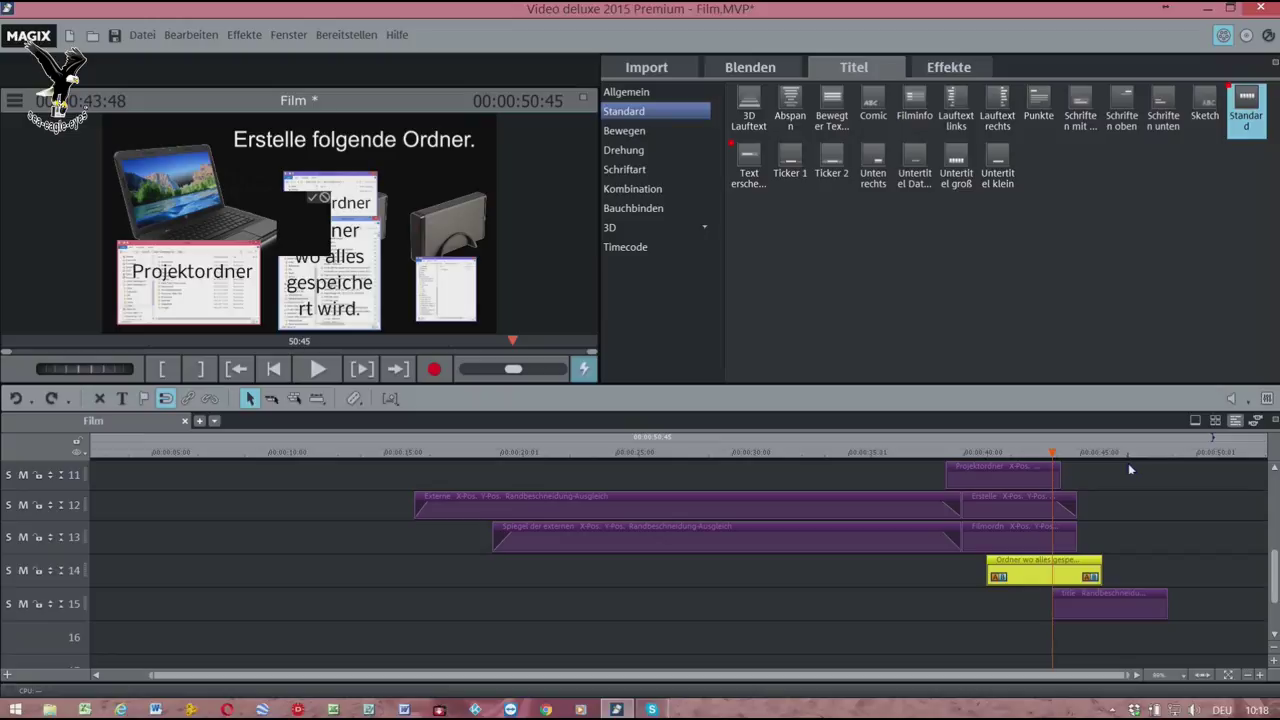
- Enter the text "Spiel Kopie" in the new title on track 15
text(Spi)
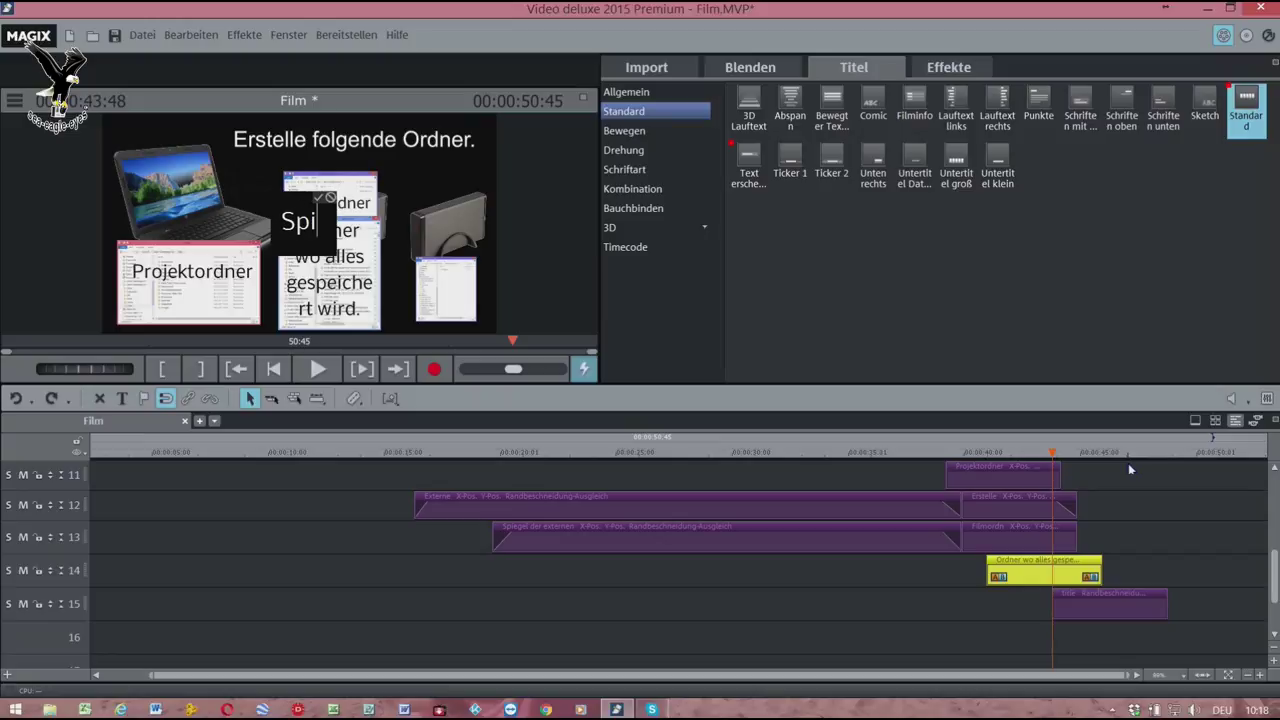
text(el Kopie)
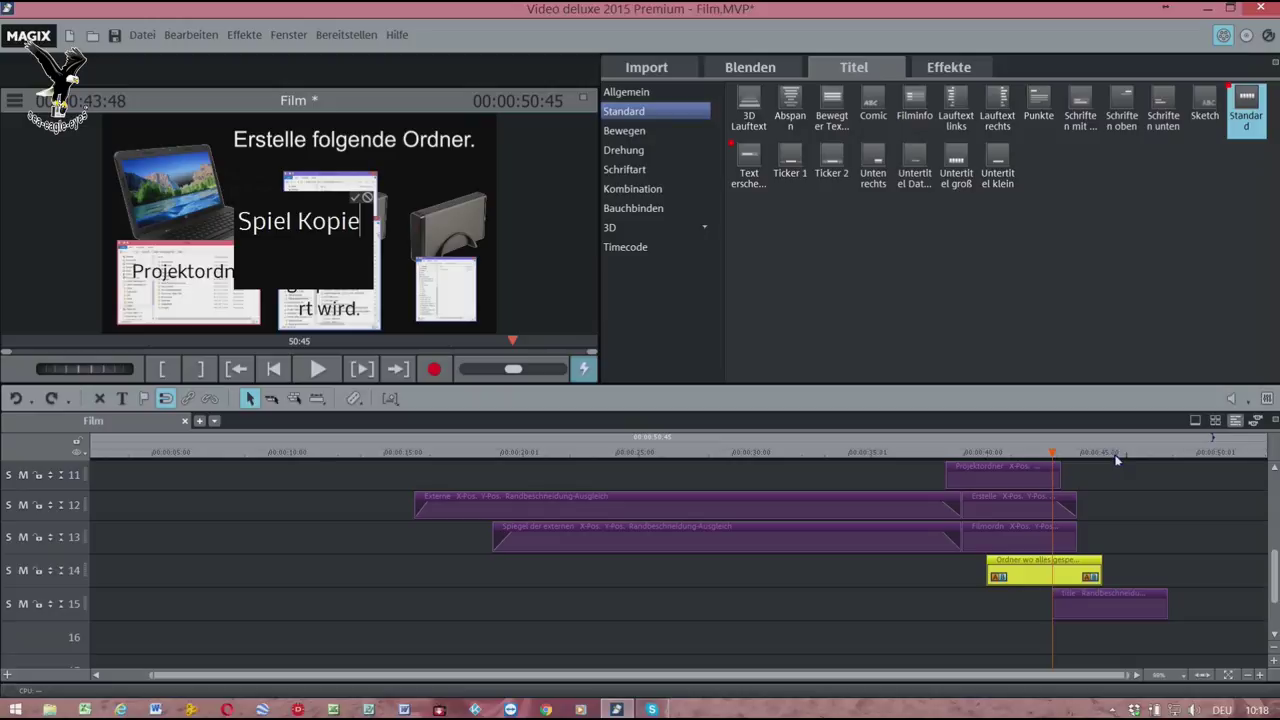
click(676, 318)
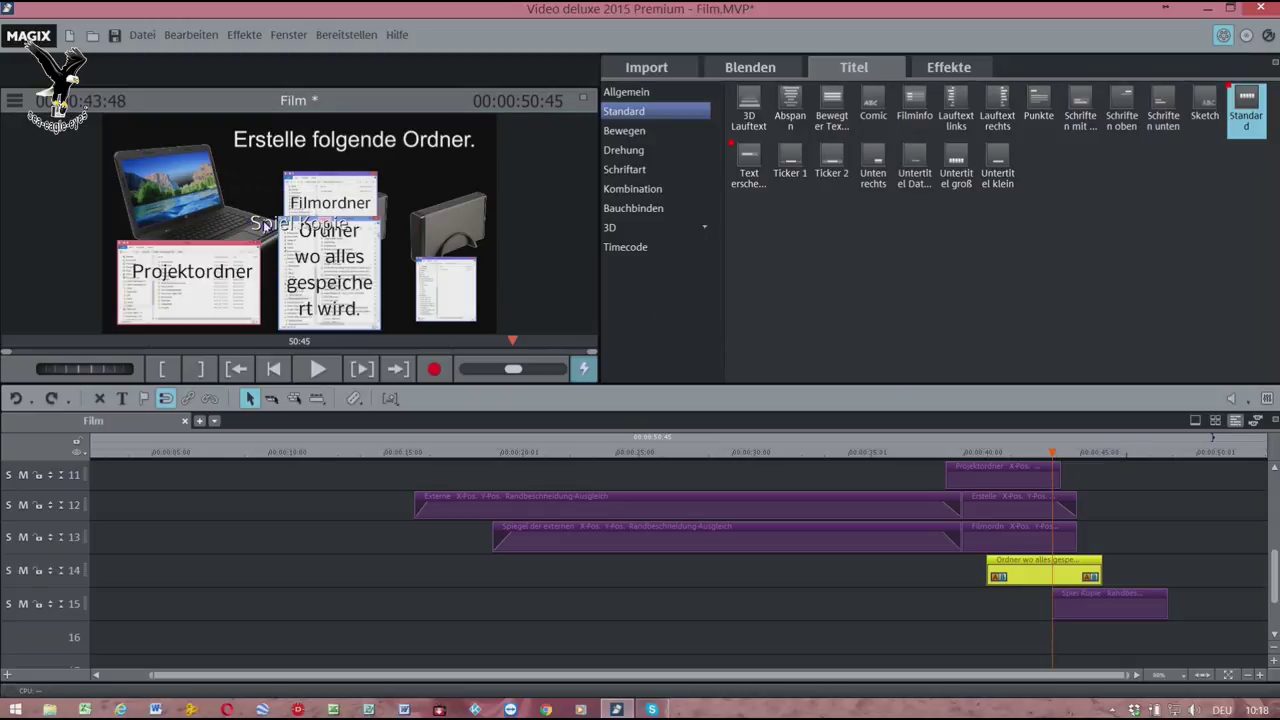
- Move the "Spiel Kopie" title onto the small folder window below the external drive and resize its box to fit
click(1080, 610)
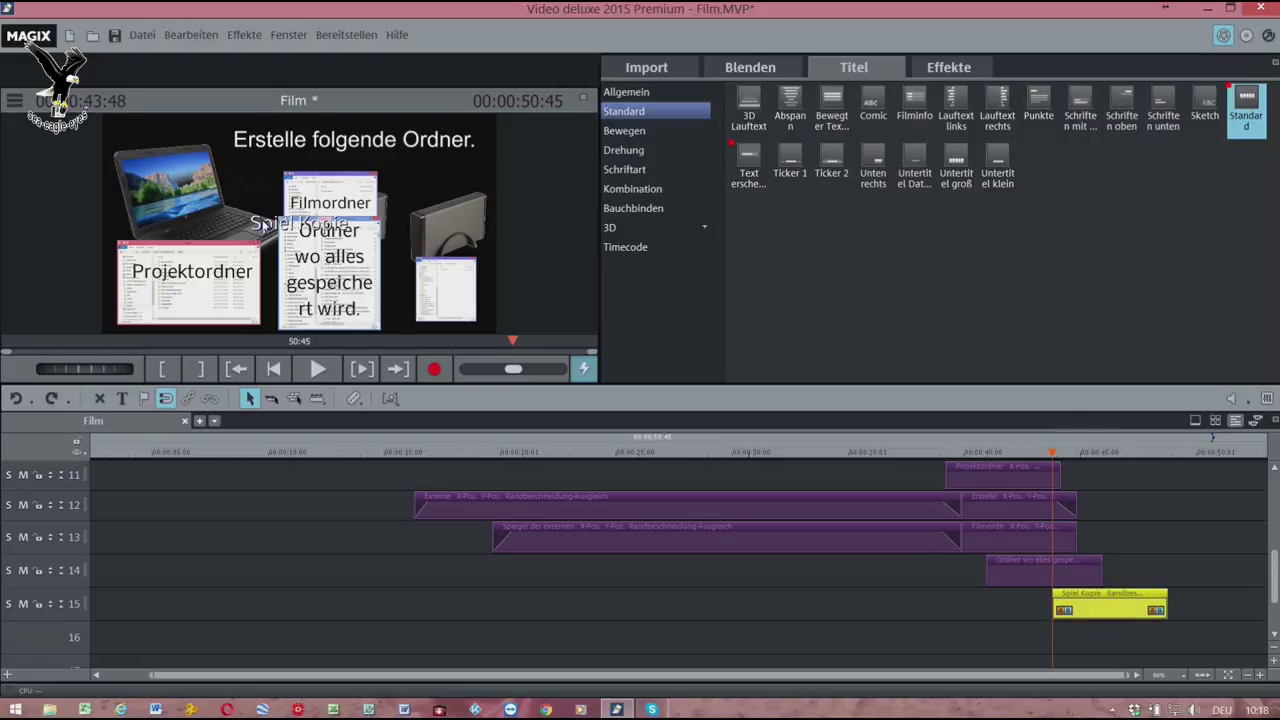
click(263, 225)
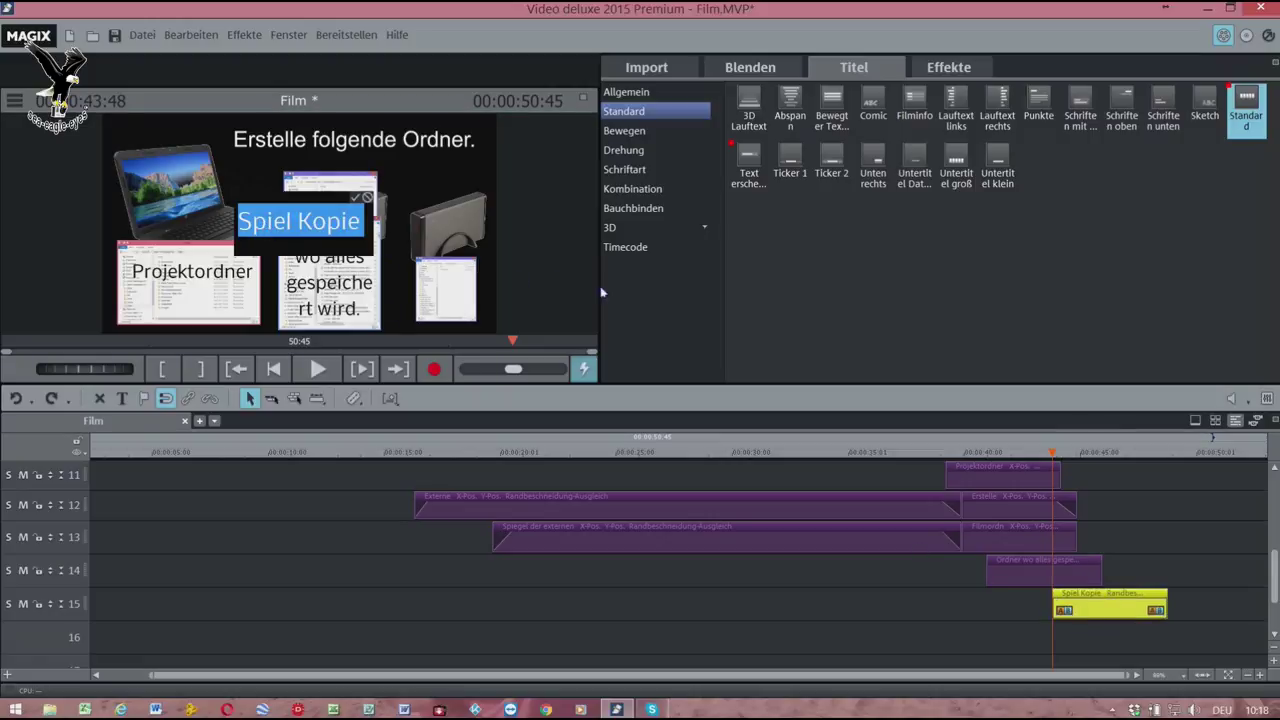
click(268, 232)
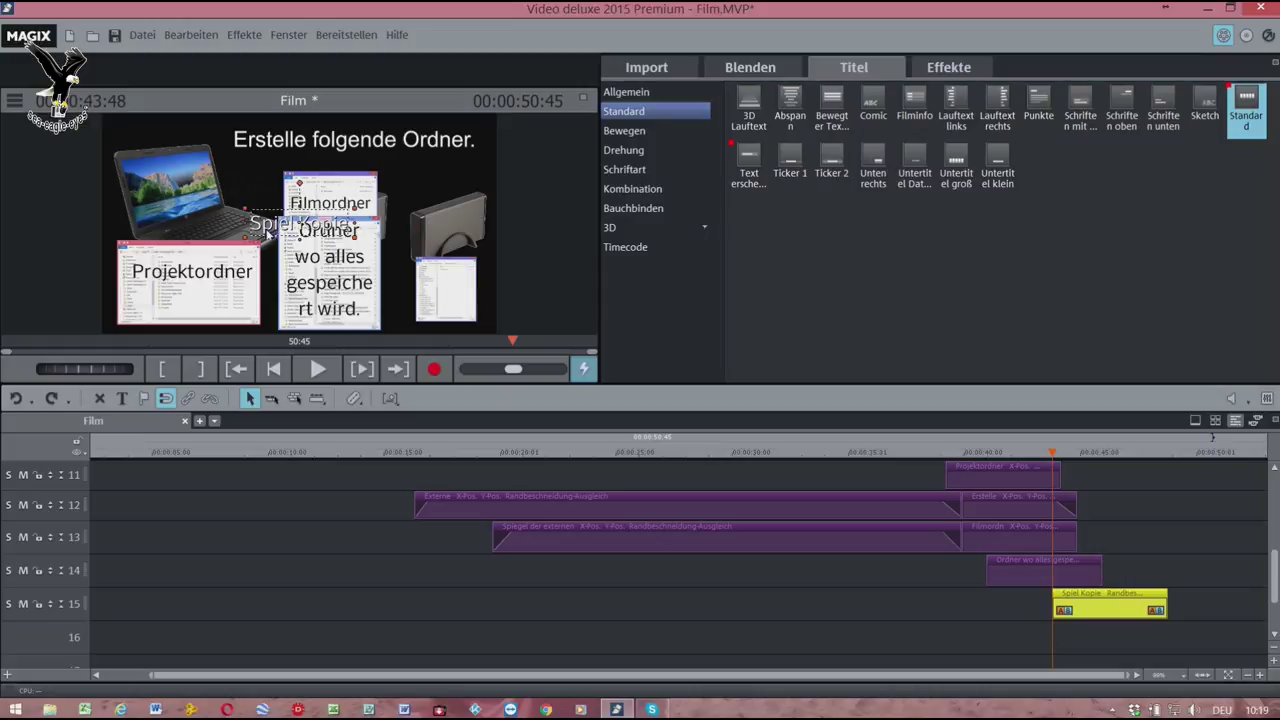
drag(268, 232, 440, 304)
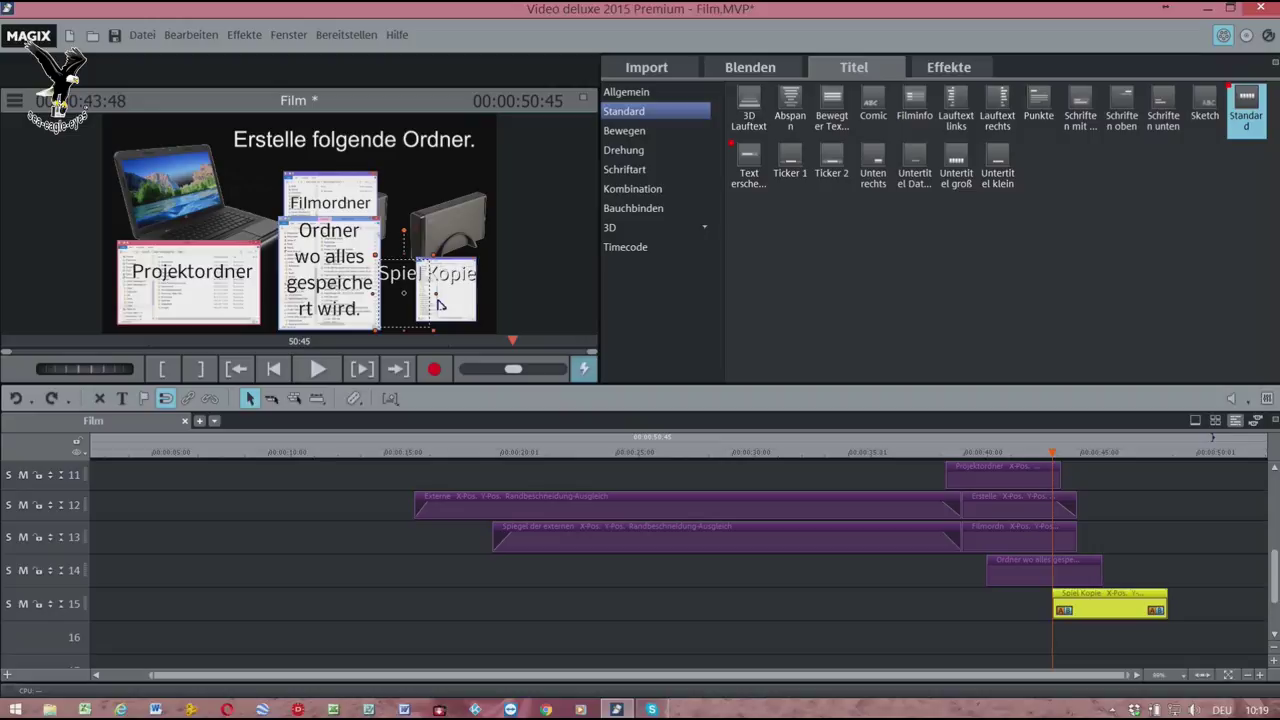
click(442, 299)
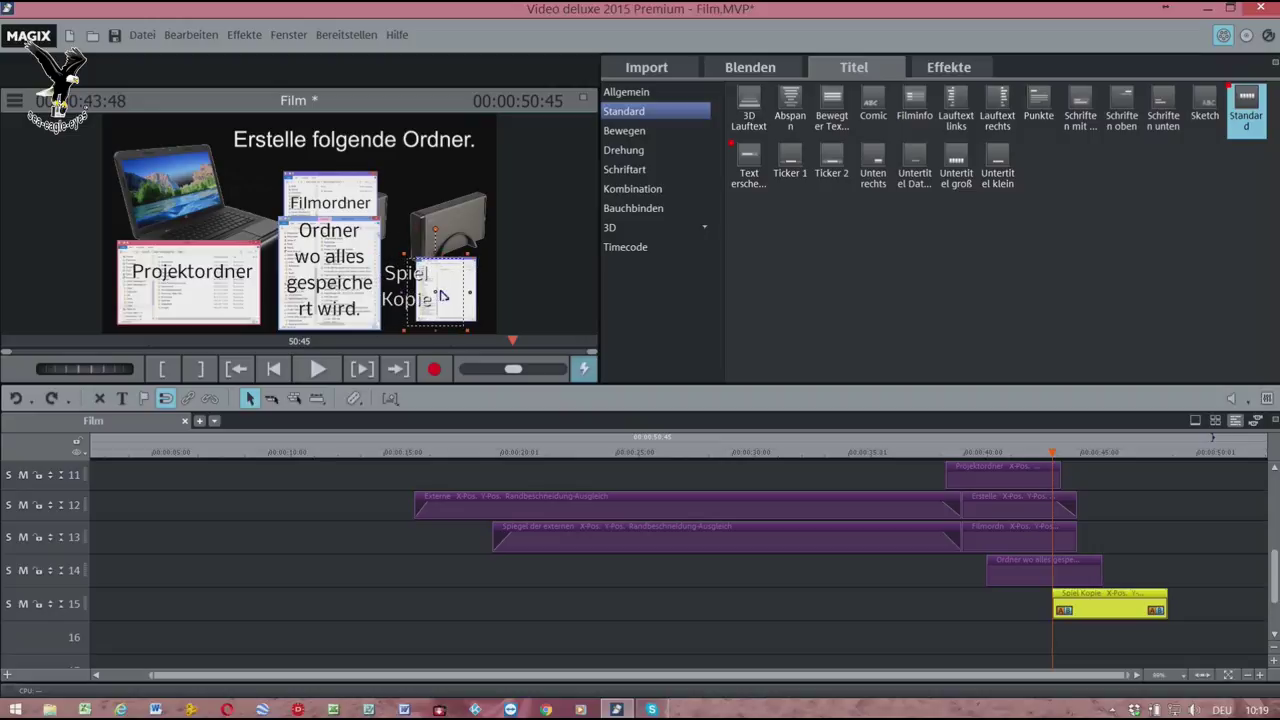
drag(443, 300, 450, 300)
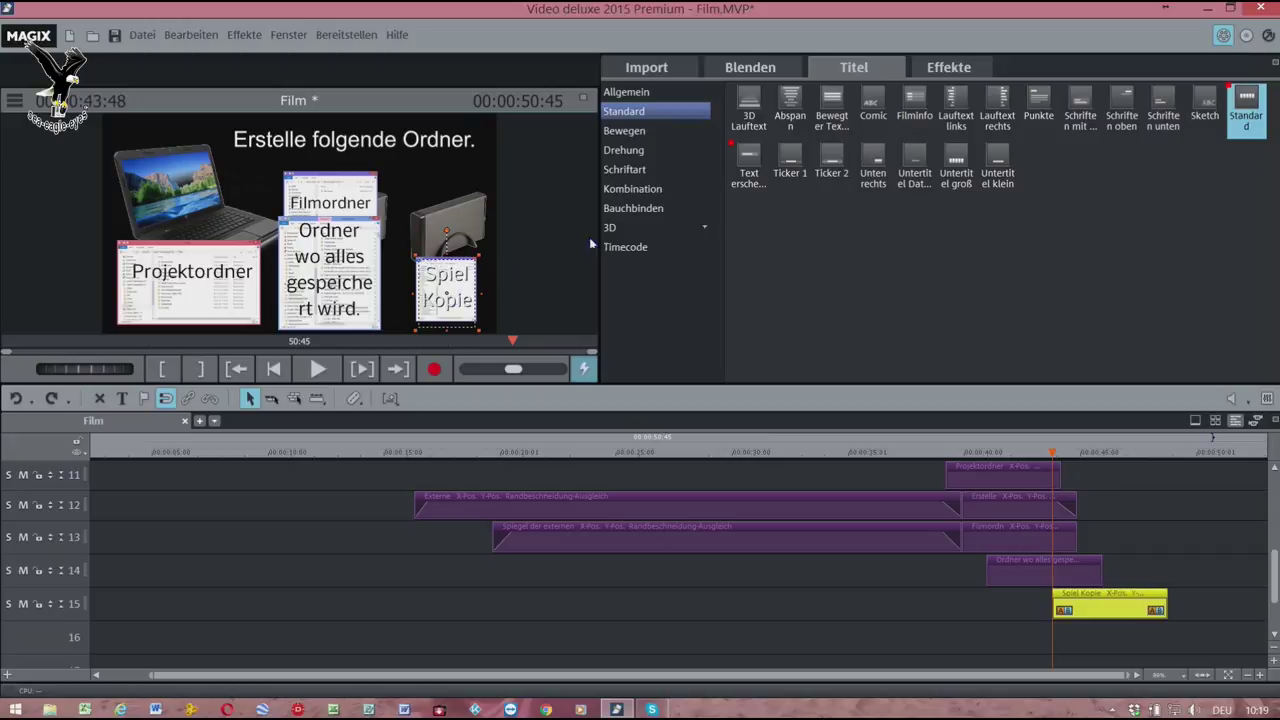
- Change the text colour of the "Spiel Kopie" title to black
click(700, 91)
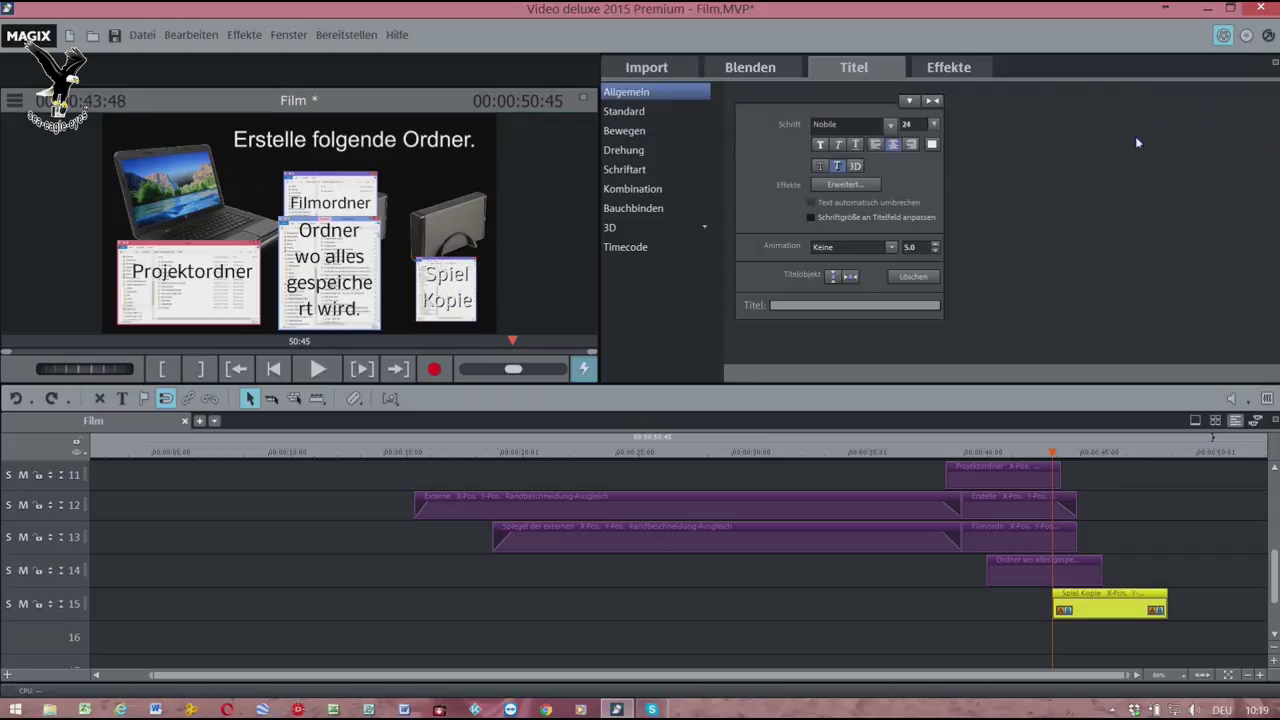
click(935, 146)
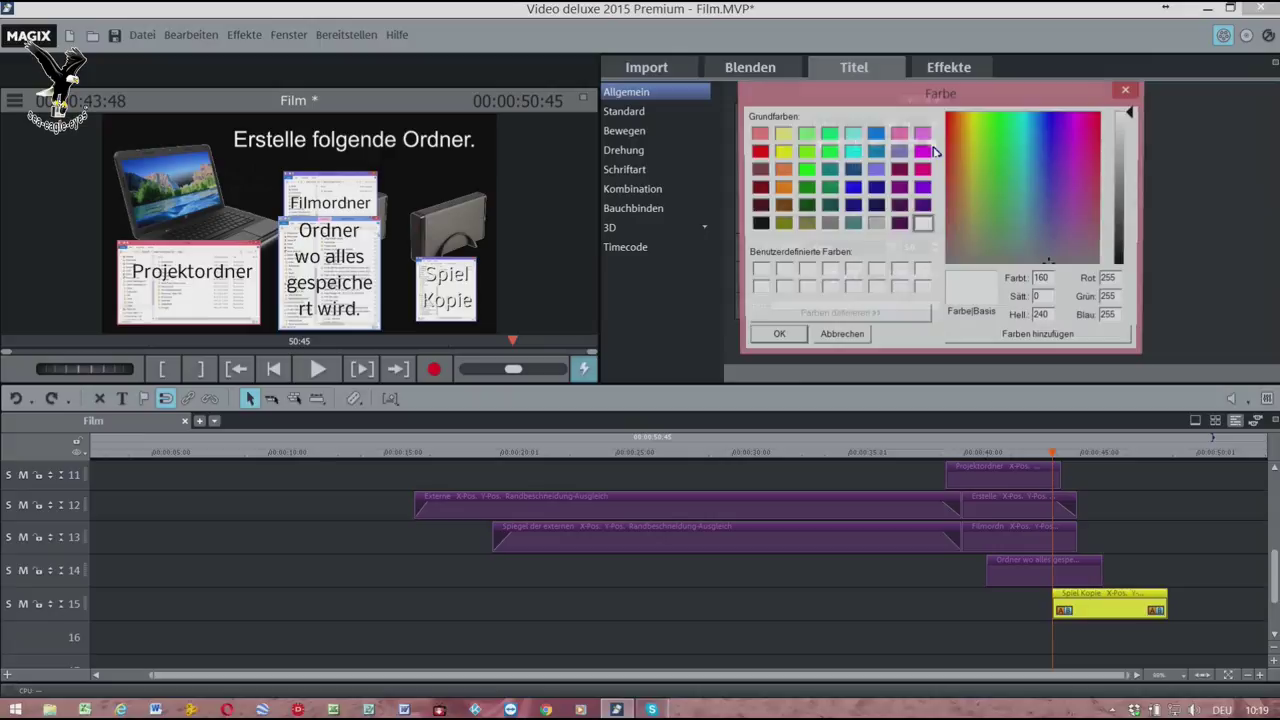
click(762, 228)
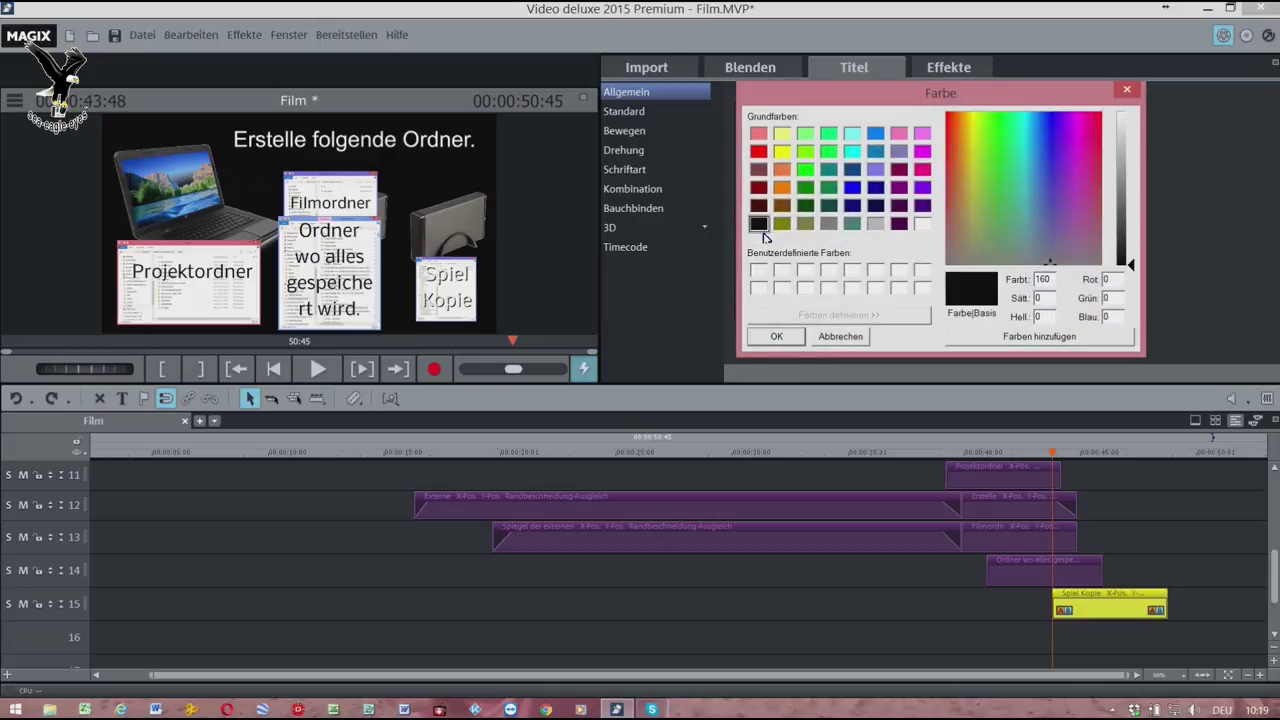
click(797, 338)
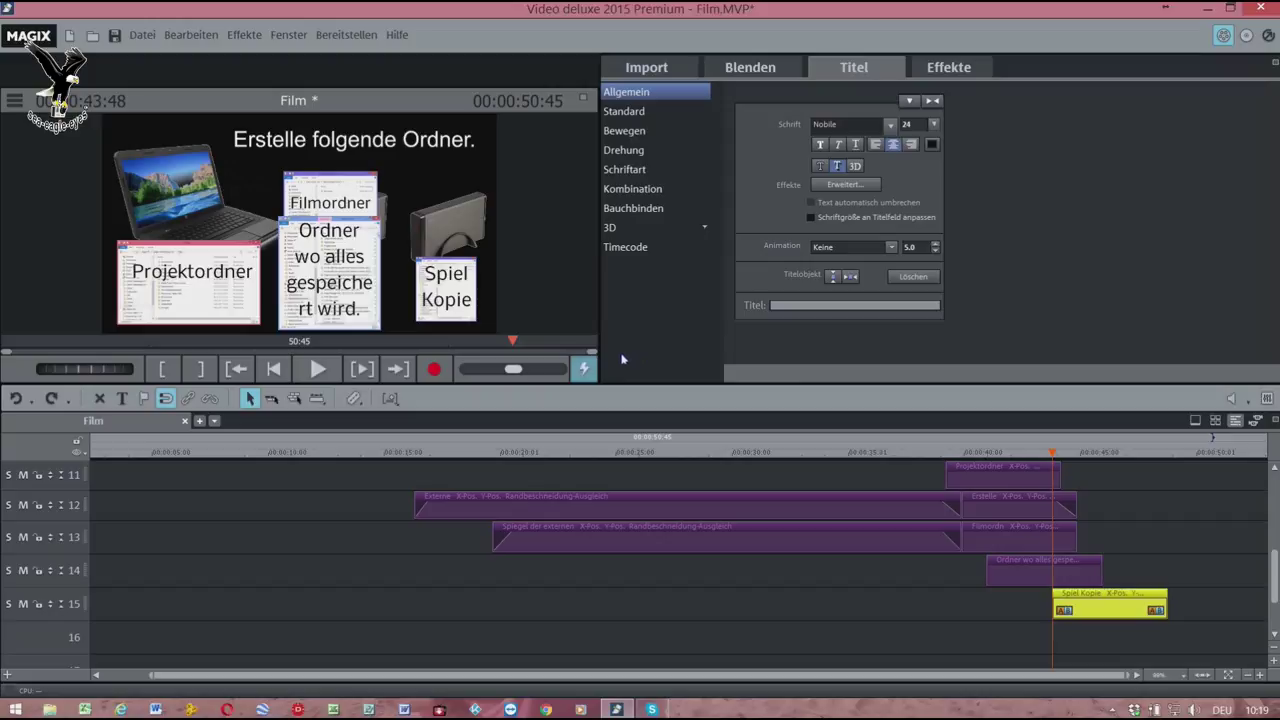
- Go to about 00:00:47:27 in the film and extend the "Ordner wo alles gespeichert wird." title on track 14 to that point
click(1052, 455)
mouse_move(1052, 455)
mouse_down()
mouse_move(1080, 463)
mouse_move(1065, 463)
mouse_up()
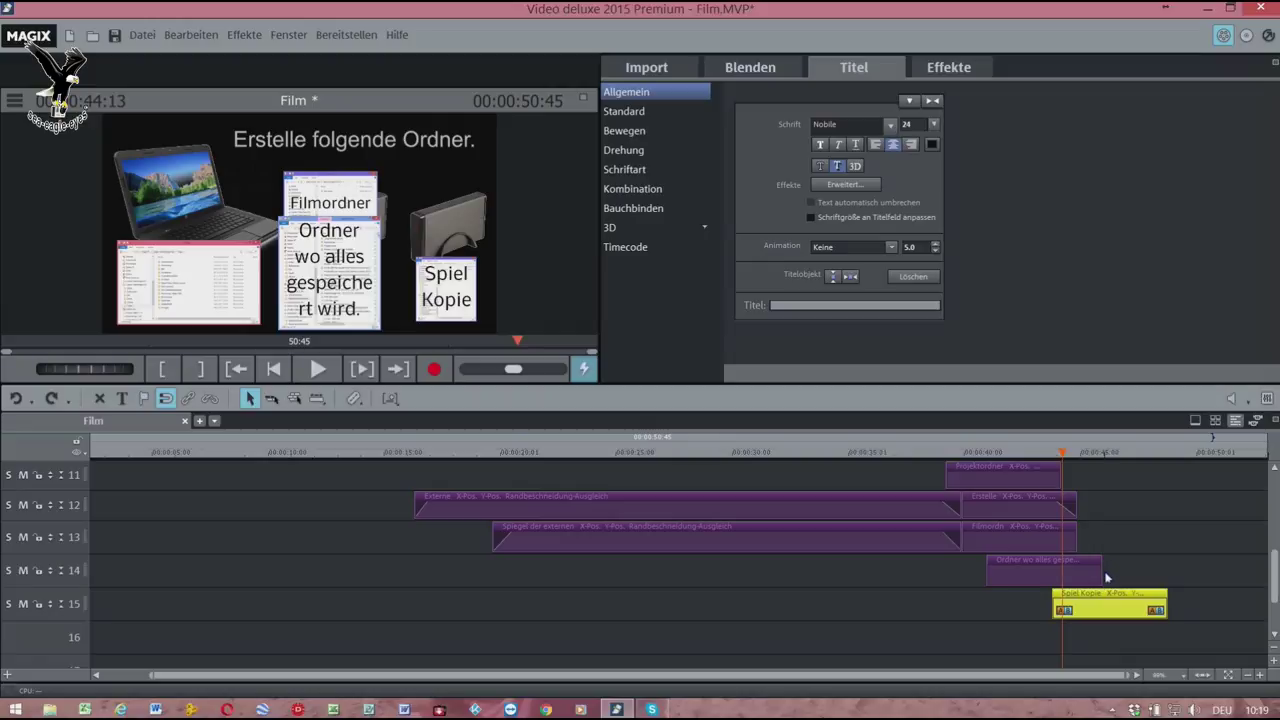
drag(1062, 458, 1137, 474)
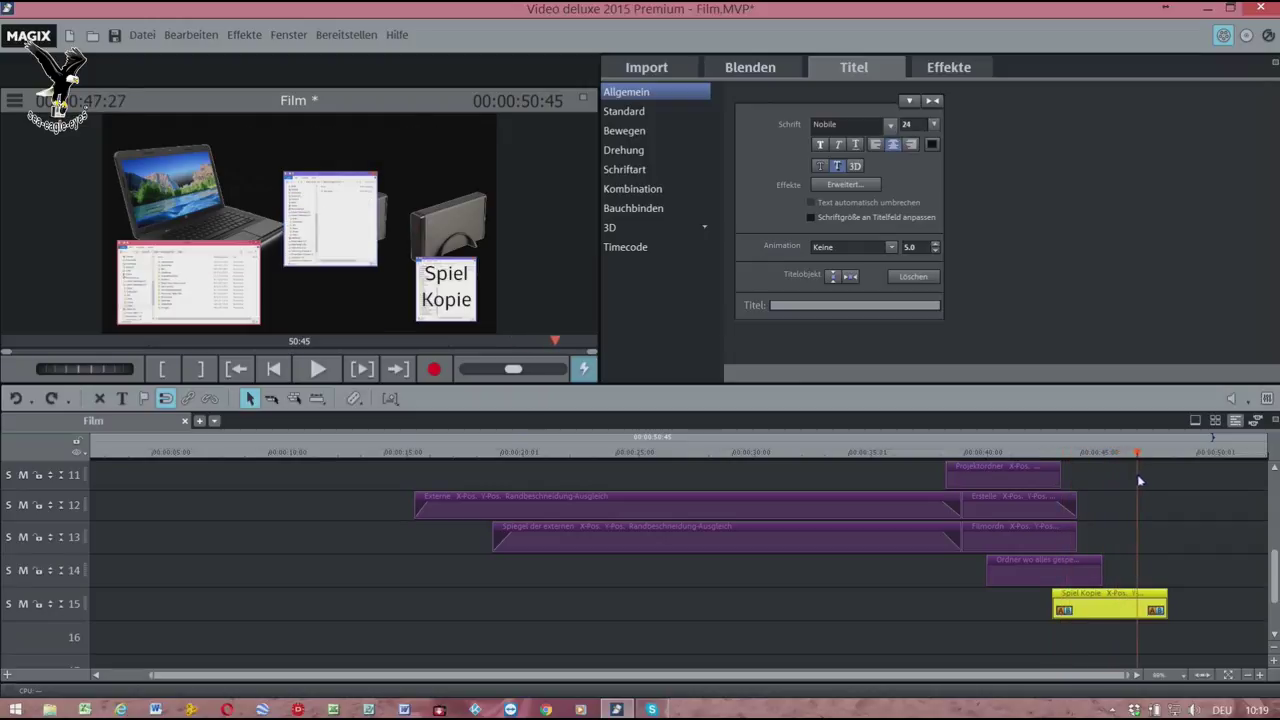
click(1110, 580)
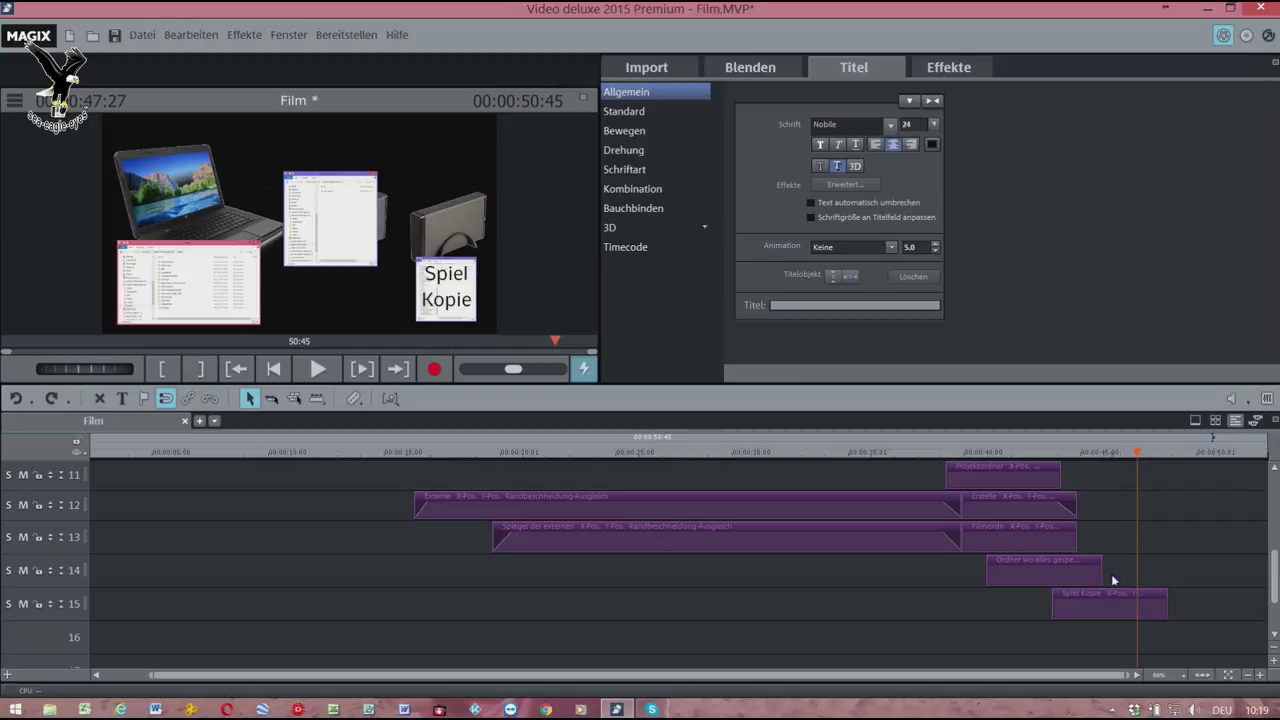
click(1099, 577)
drag(1100, 577, 1135, 577)
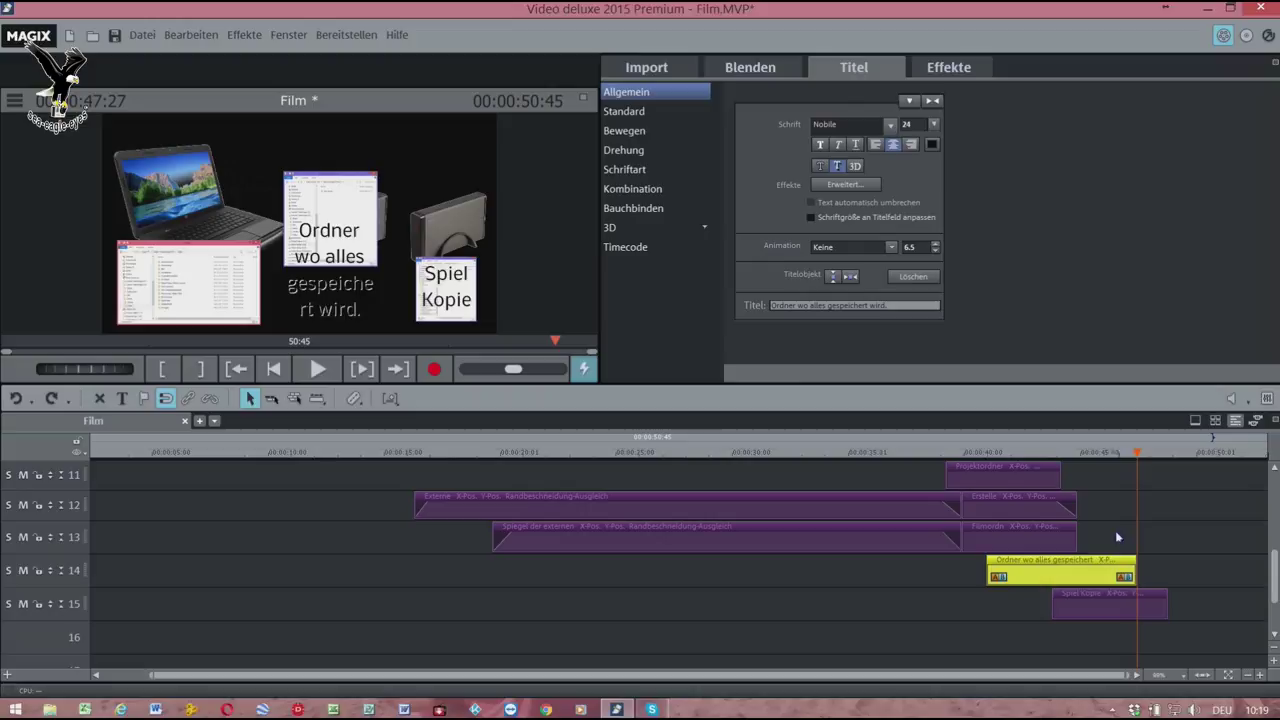
- Extend the titles on tracks 11, 12 and 13 and shorten the "Spiel Kopie" title on track 15 so all end at 00:00:47:27
drag(964, 553, 1136, 512)
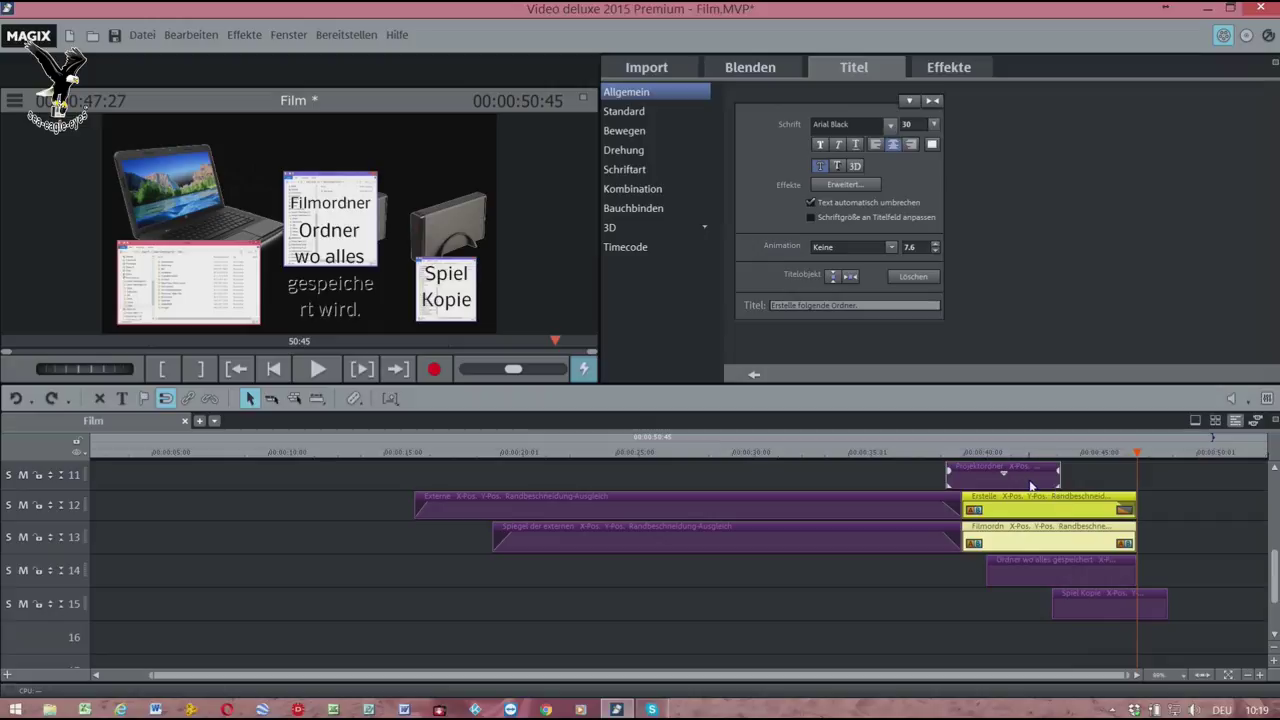
click(1030, 488)
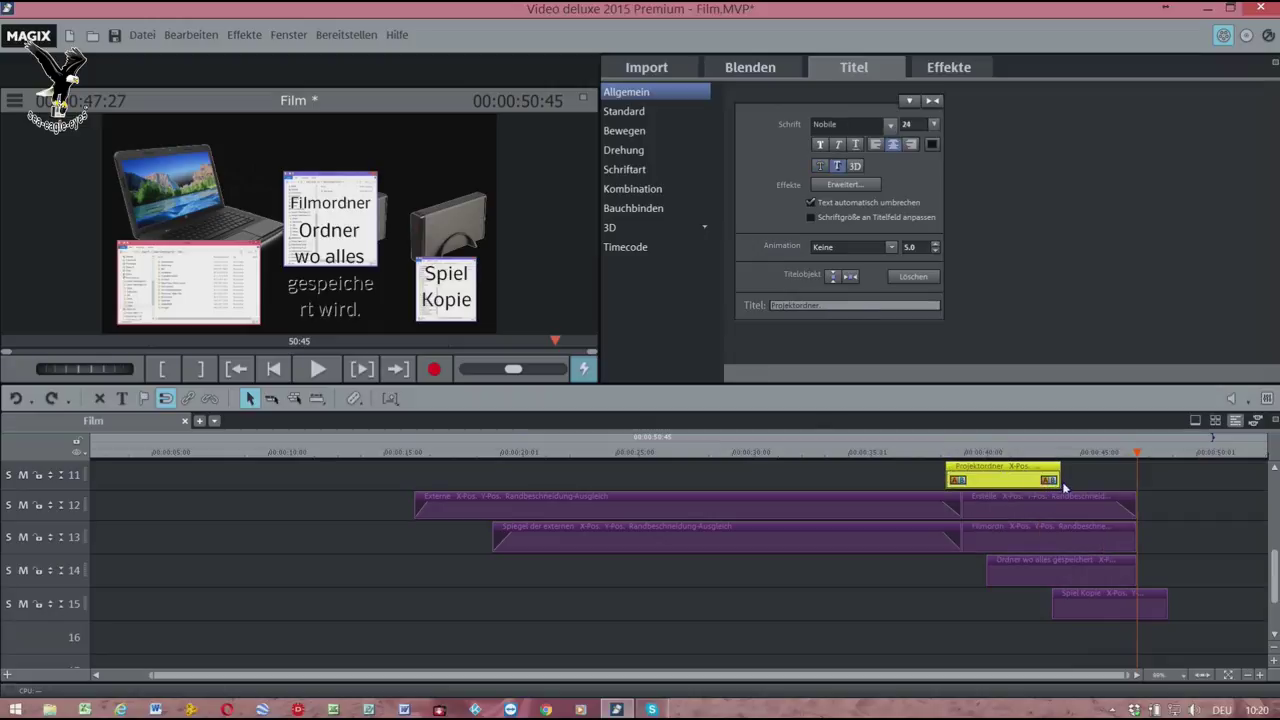
drag(1062, 482, 1135, 490)
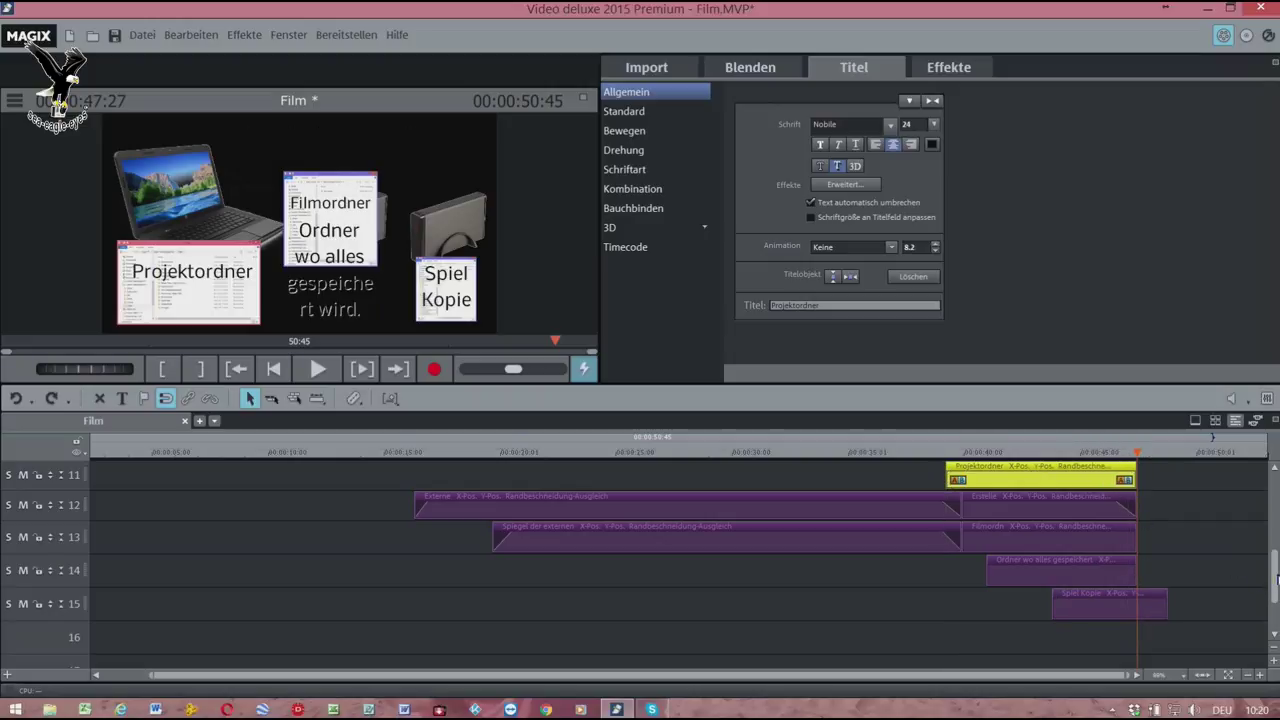
click(1164, 607)
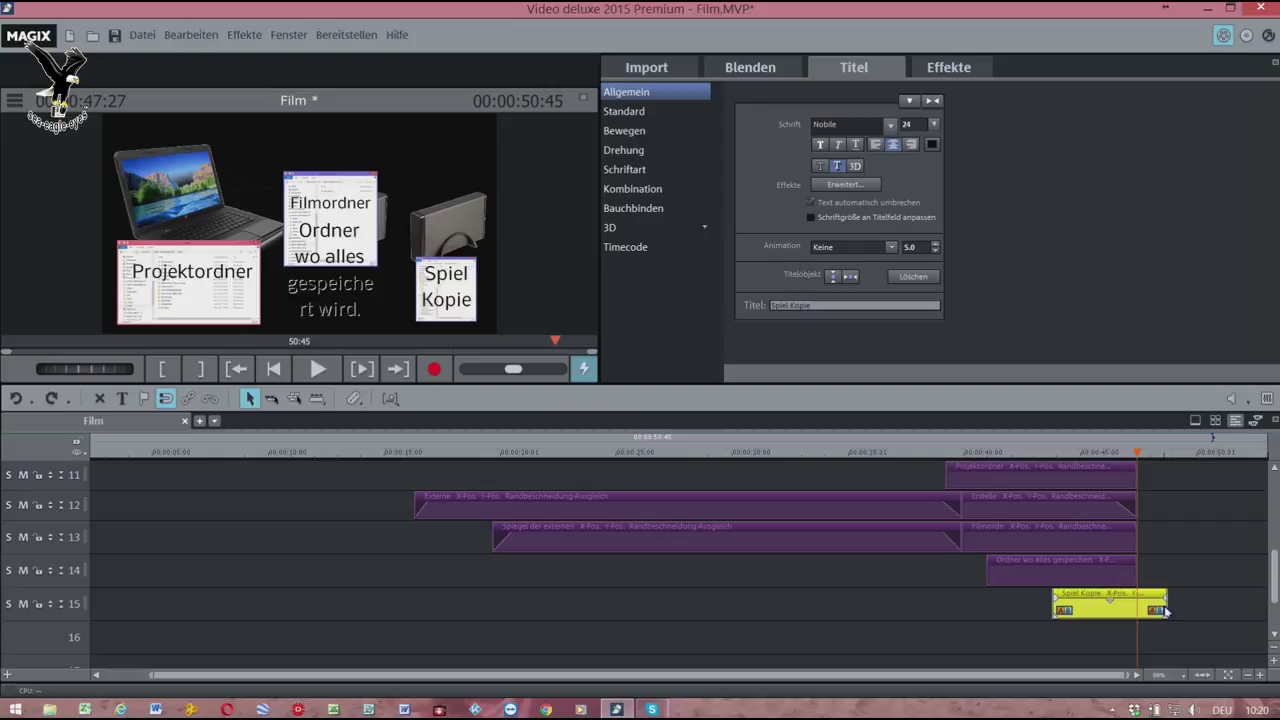
drag(1166, 612, 1136, 610)
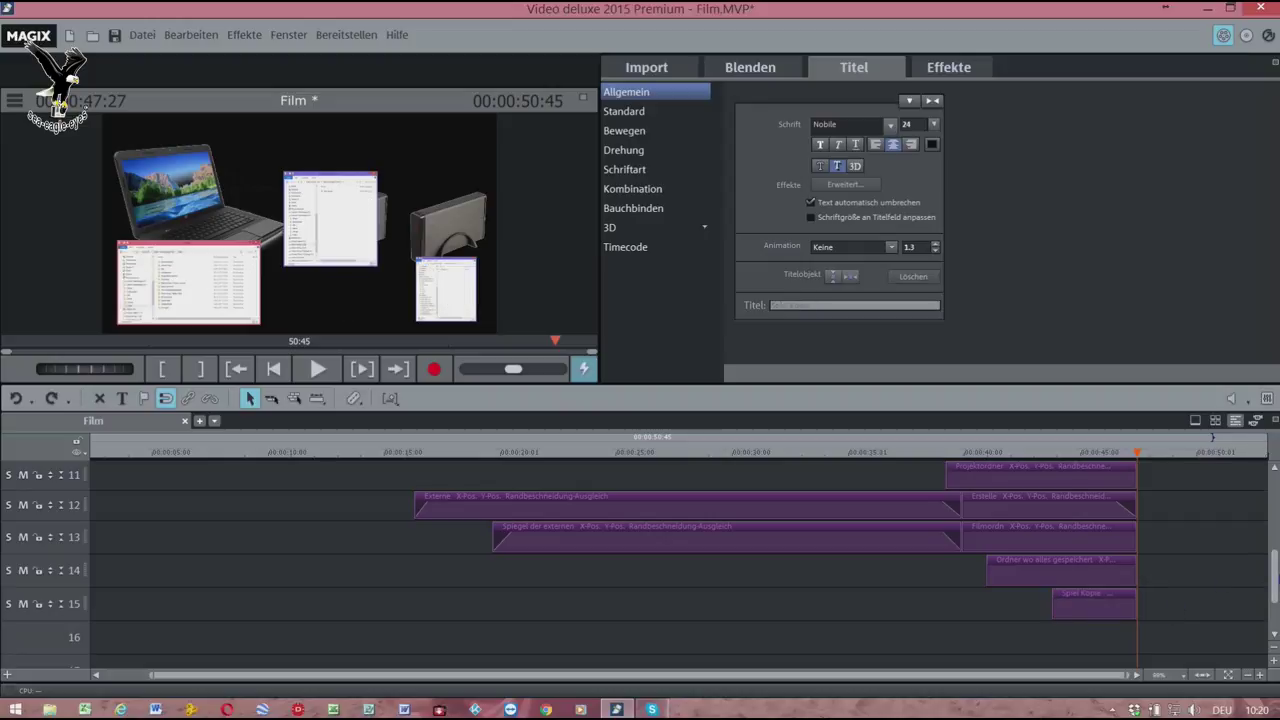
- Extend the folder image on track 9 and trim those on tracks 7, 8 and 10 so they all end at the 00:00:47:27 playhead
drag(1275, 578, 1275, 540)
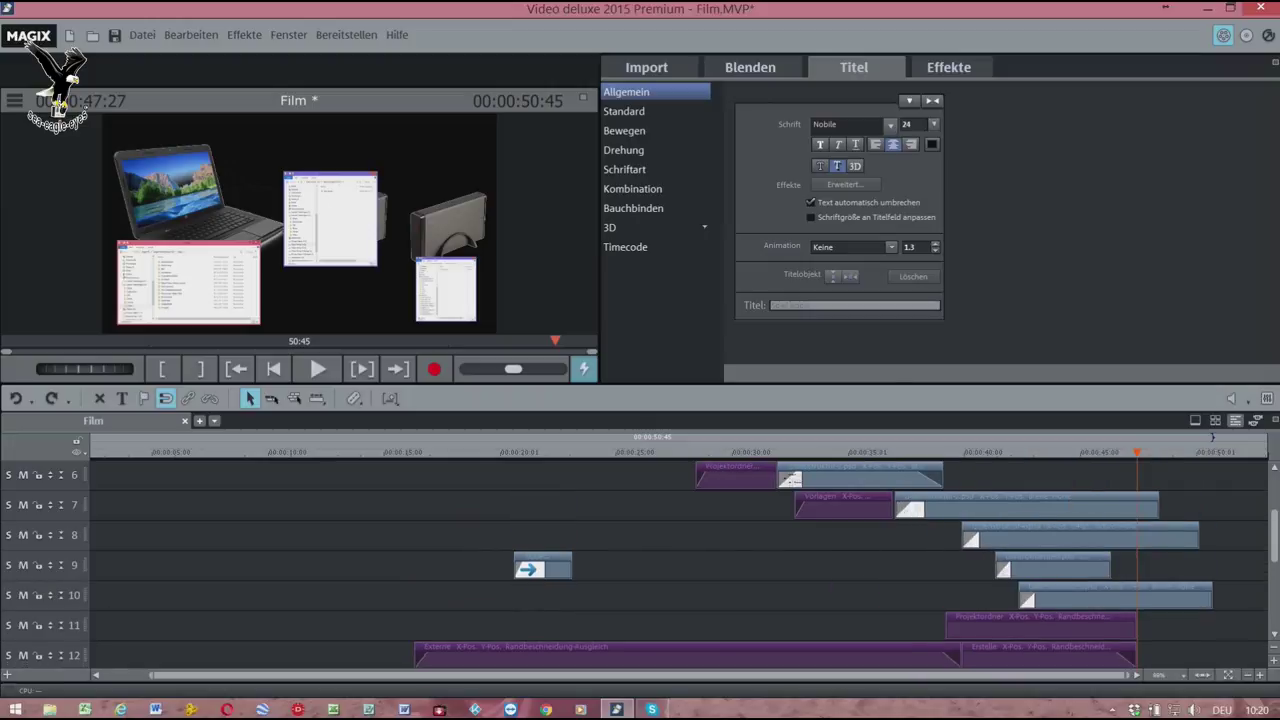
mouse_move(1118, 578)
drag(1110, 577, 1136, 573)
drag(1193, 635, 1148, 506)
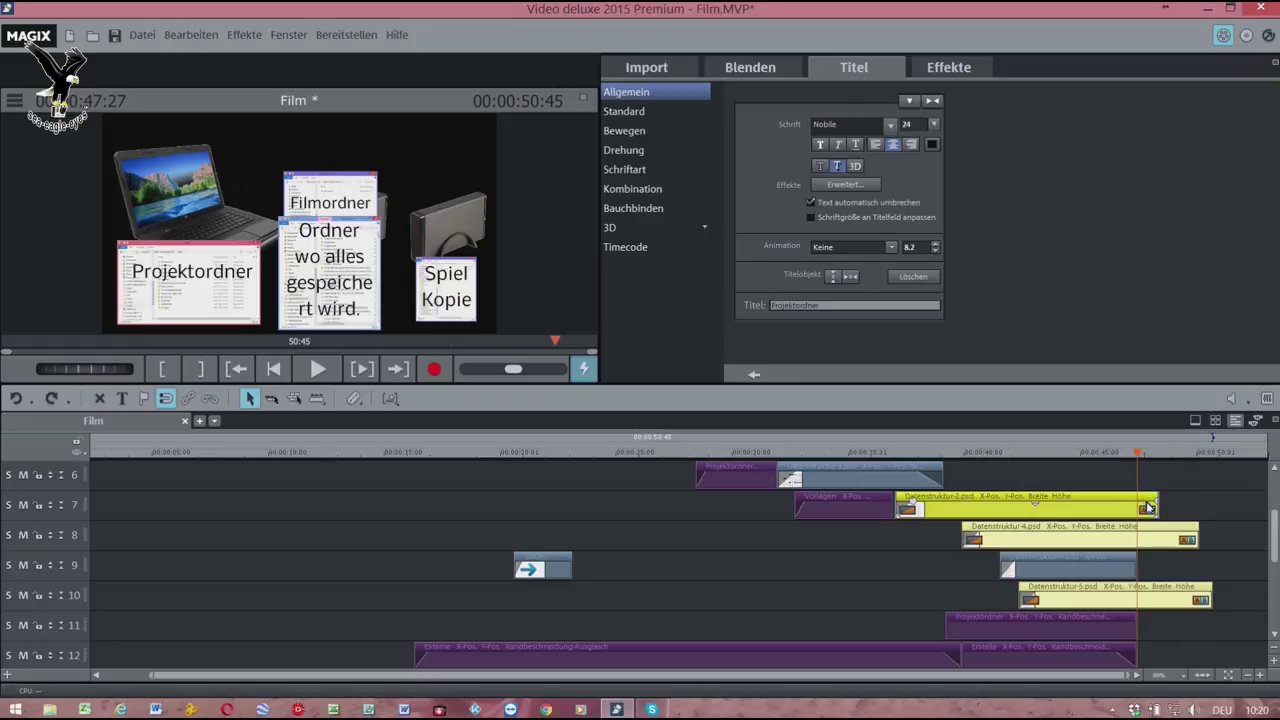
key(Delete)
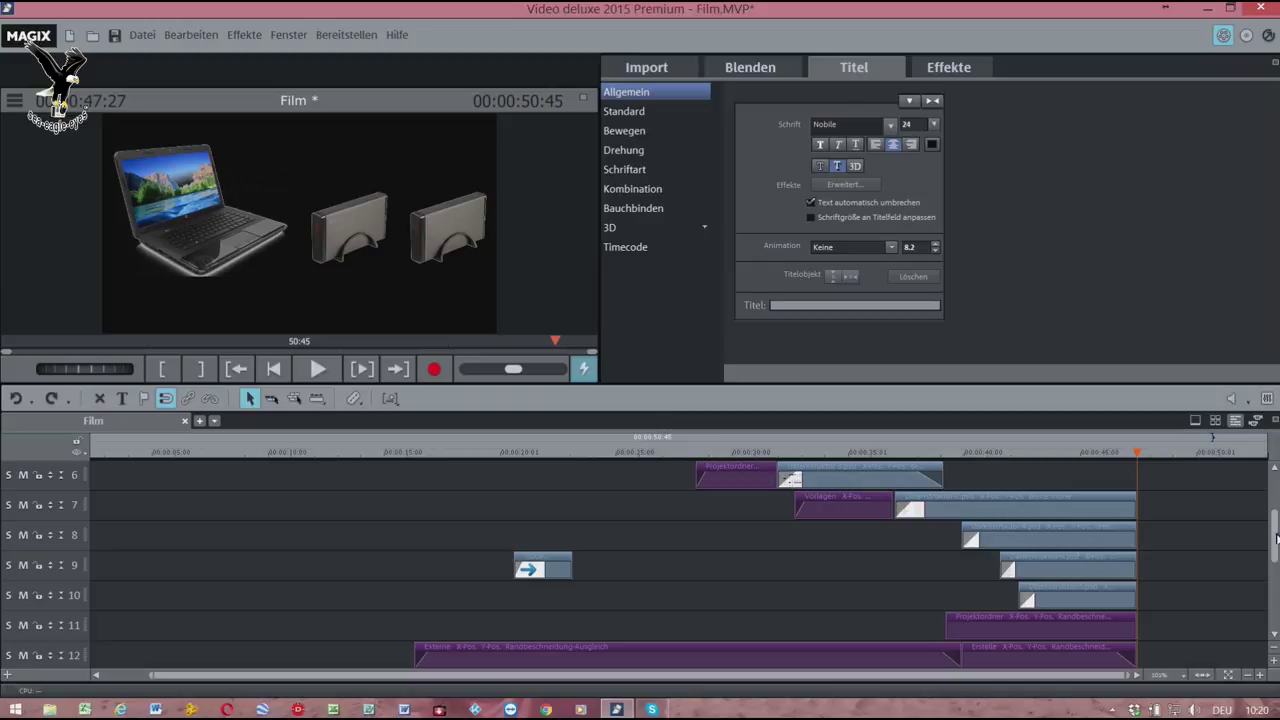
drag(1274, 514, 1274, 497)
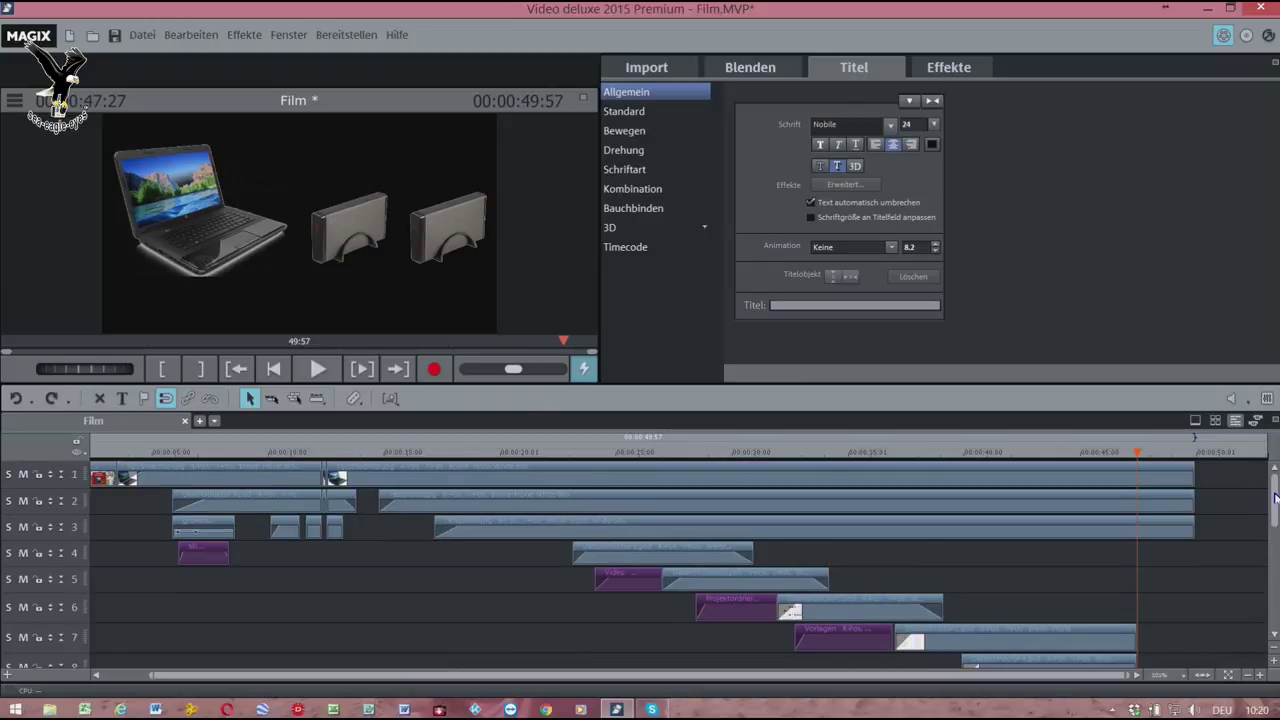
drag(1217, 557, 1169, 485)
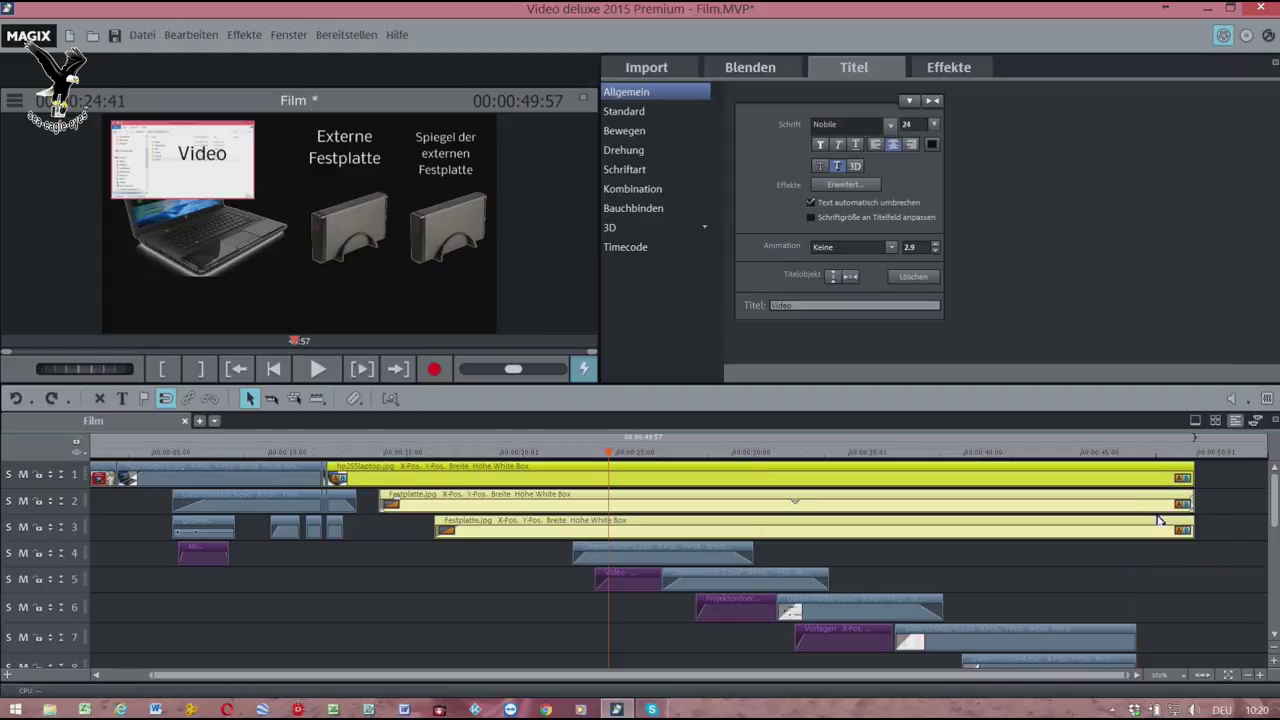
key(h)
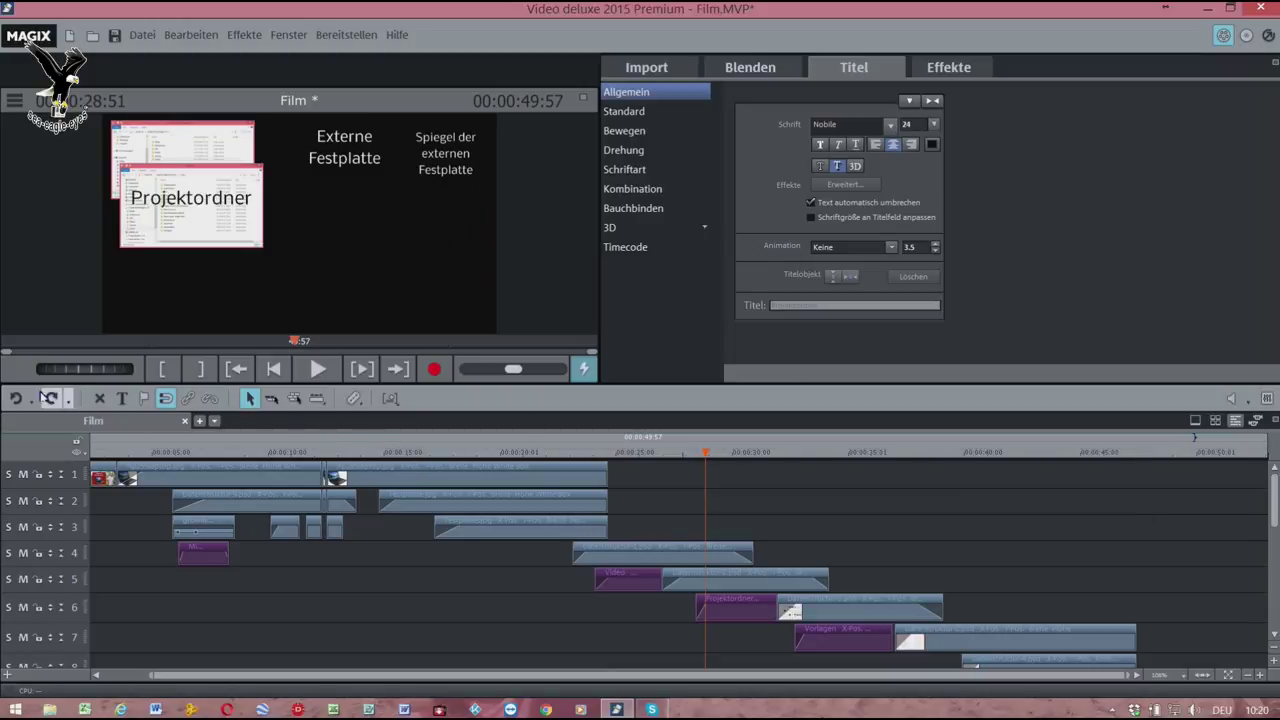
click(16, 398)
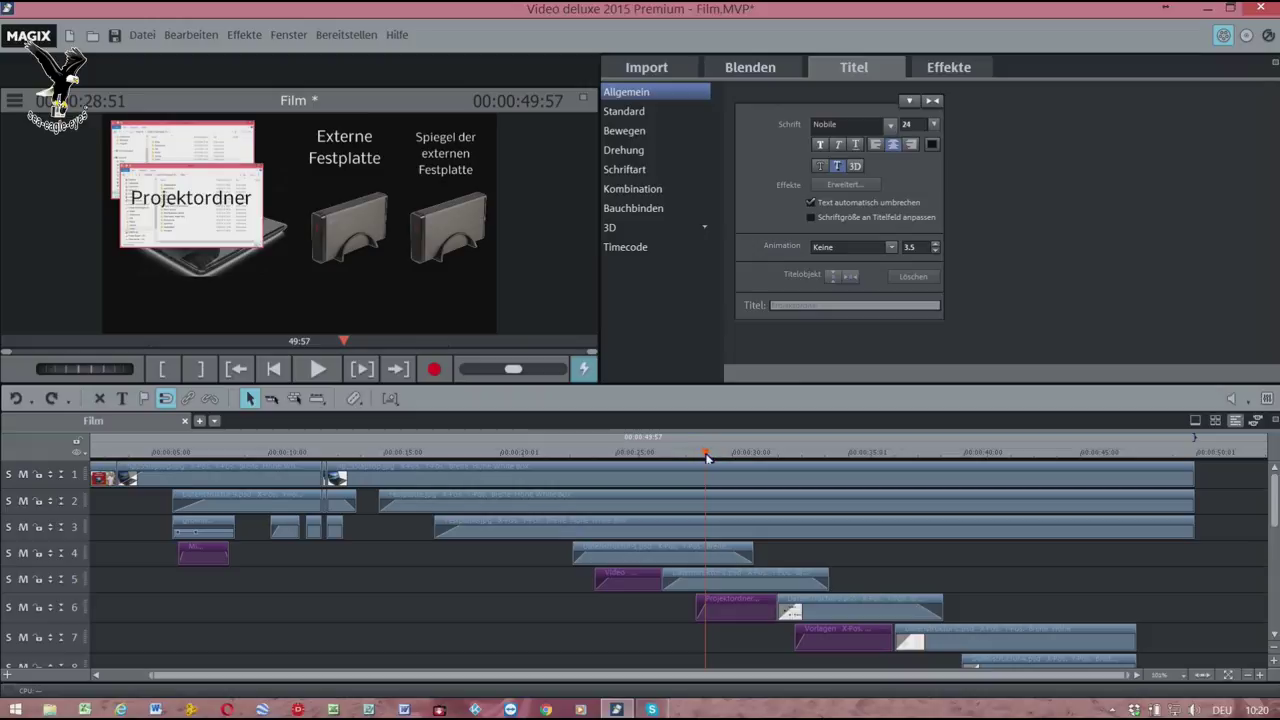
- Add a fade-out to the end of the laptop and both hard drive images on tracks 1 to 3, and save the project
drag(708, 455, 1137, 484)
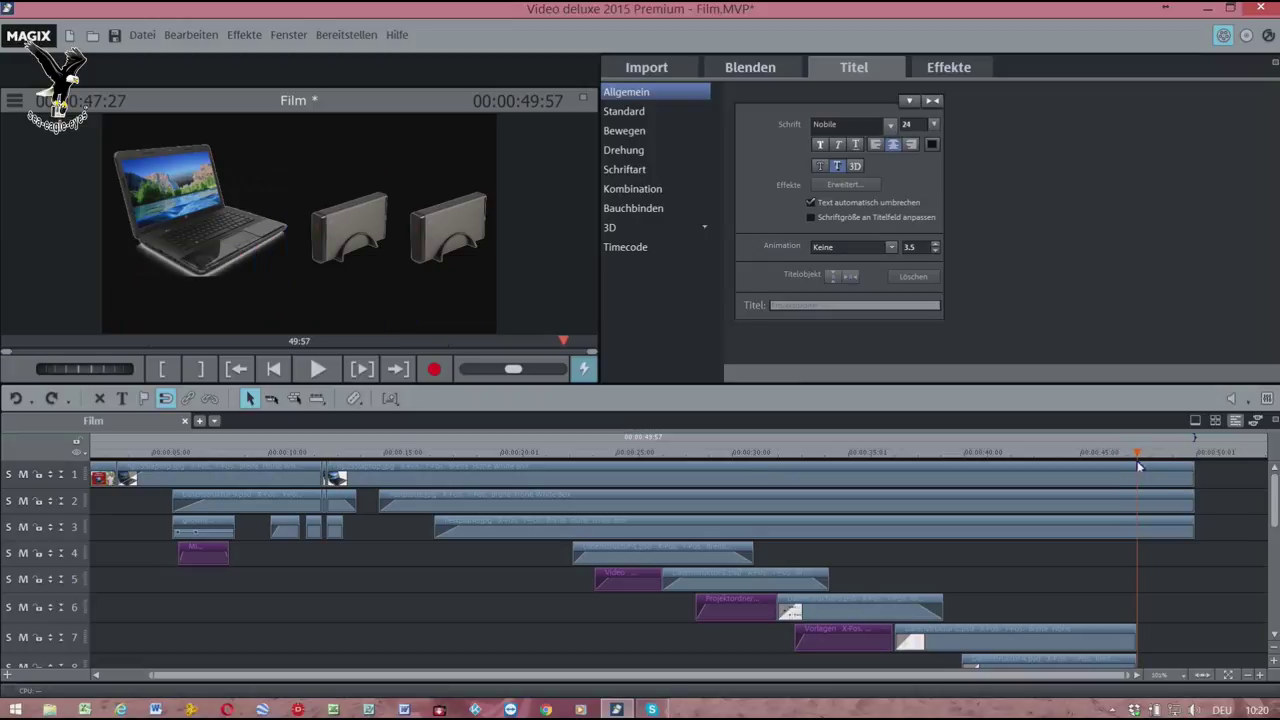
drag(1220, 553, 1194, 474)
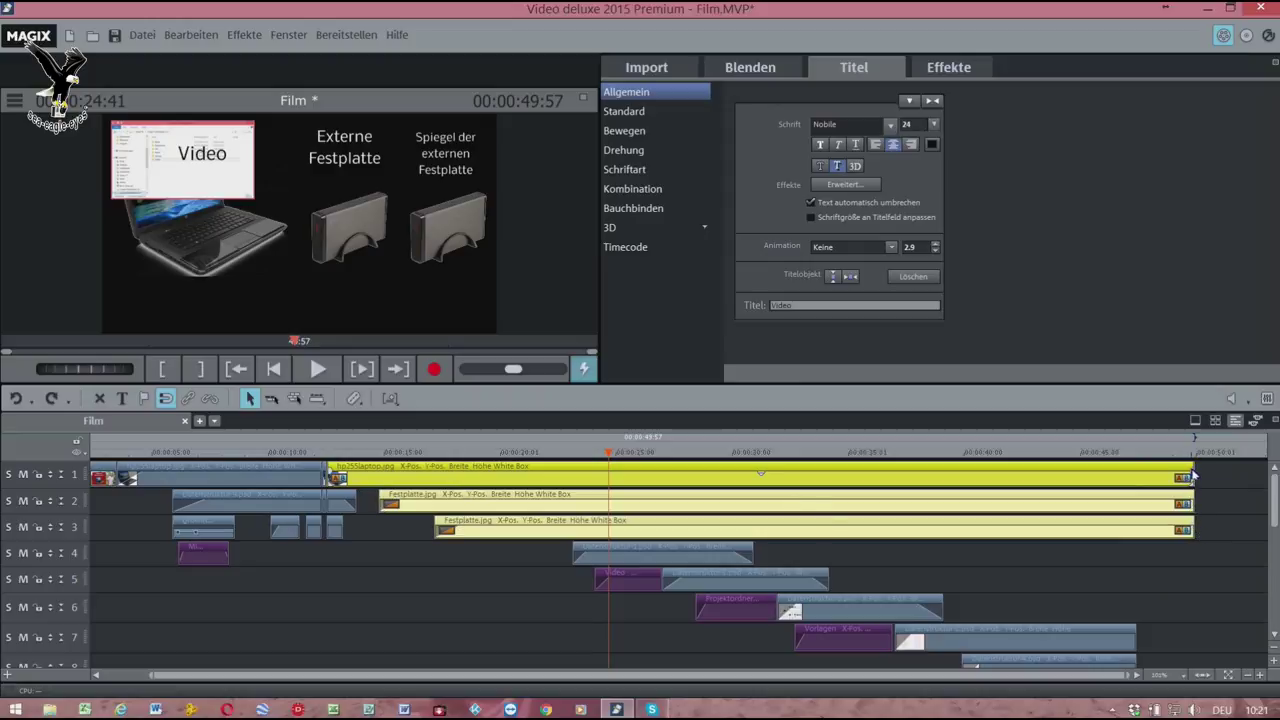
drag(1194, 476, 1158, 490)
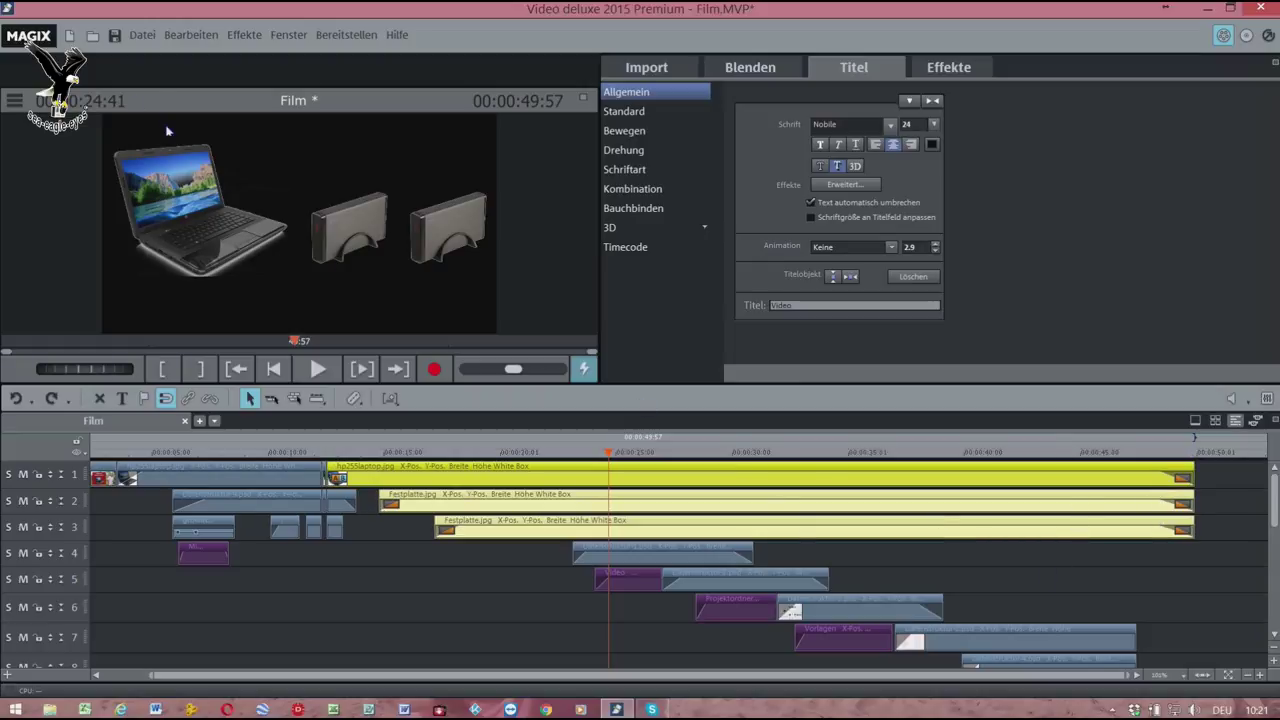
click(114, 36)
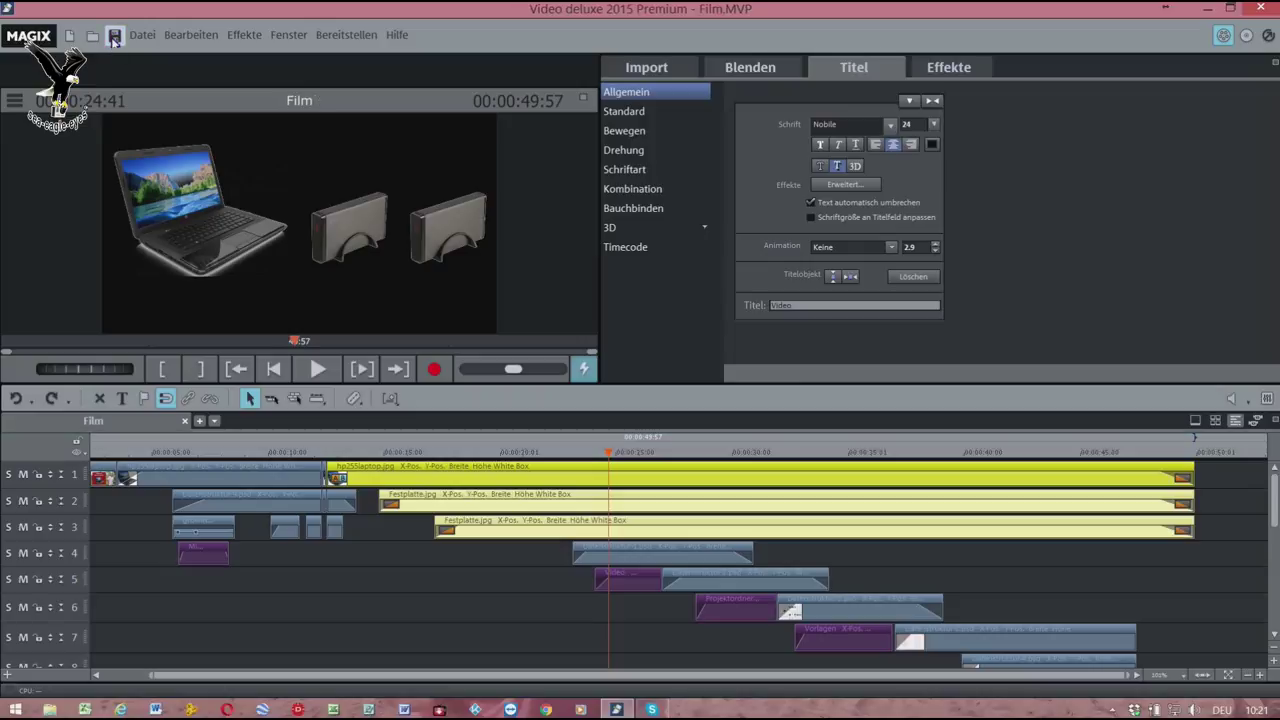
- Play the film from the beginning and stop at about 00:00:21:26, where the blue arrow is between the two drives
click(273, 370)
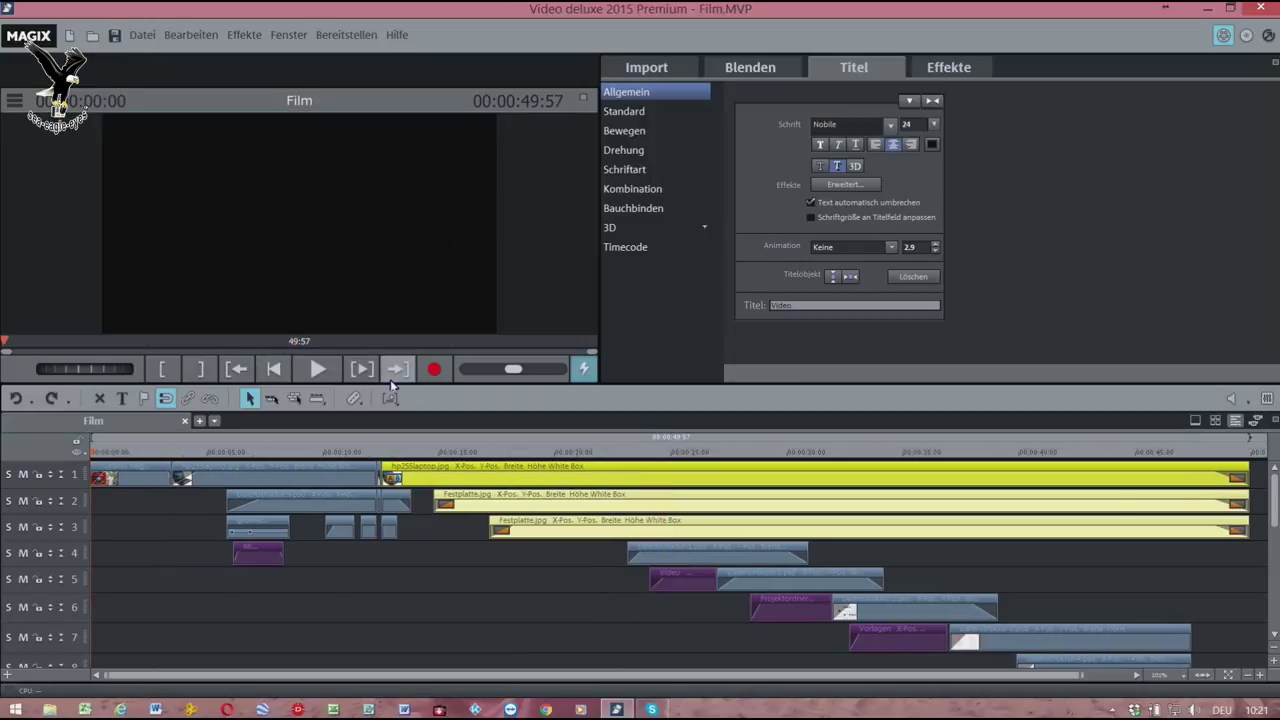
key(space)
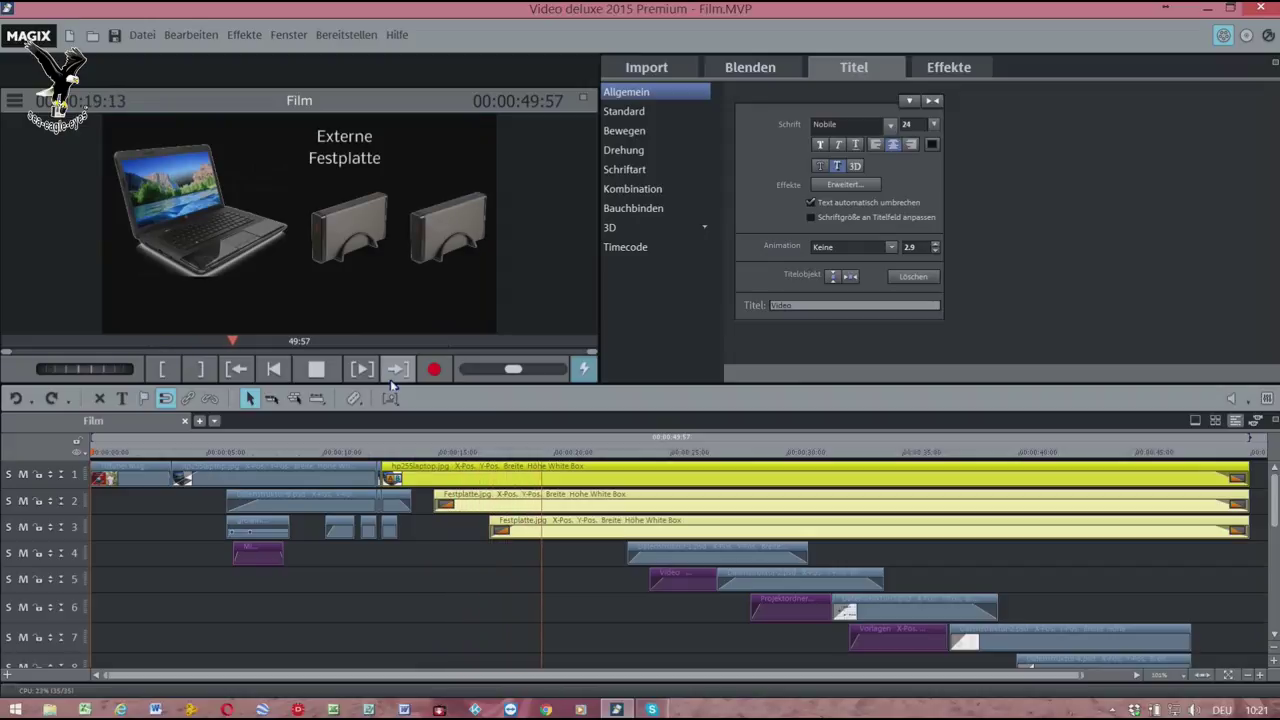
key(space)
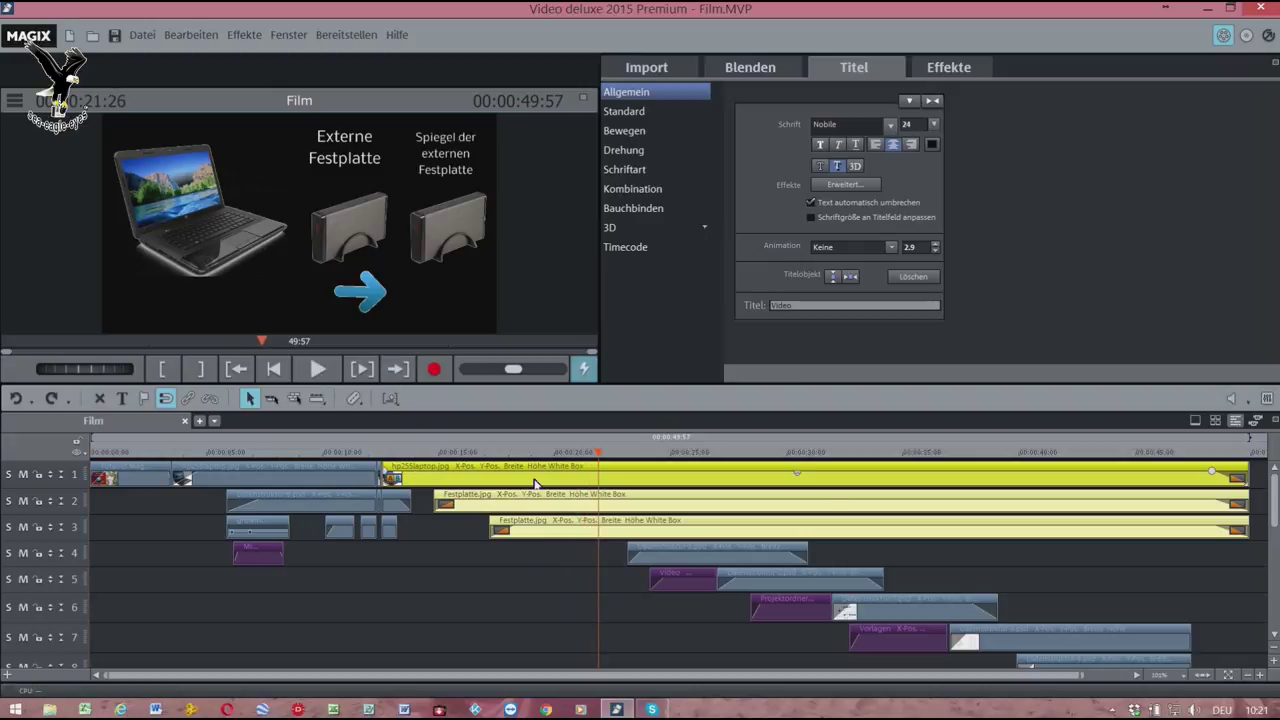
- Add a Standard title with the text "Datensicherung" on track 6 around 00:00:21:26
click(637, 116)
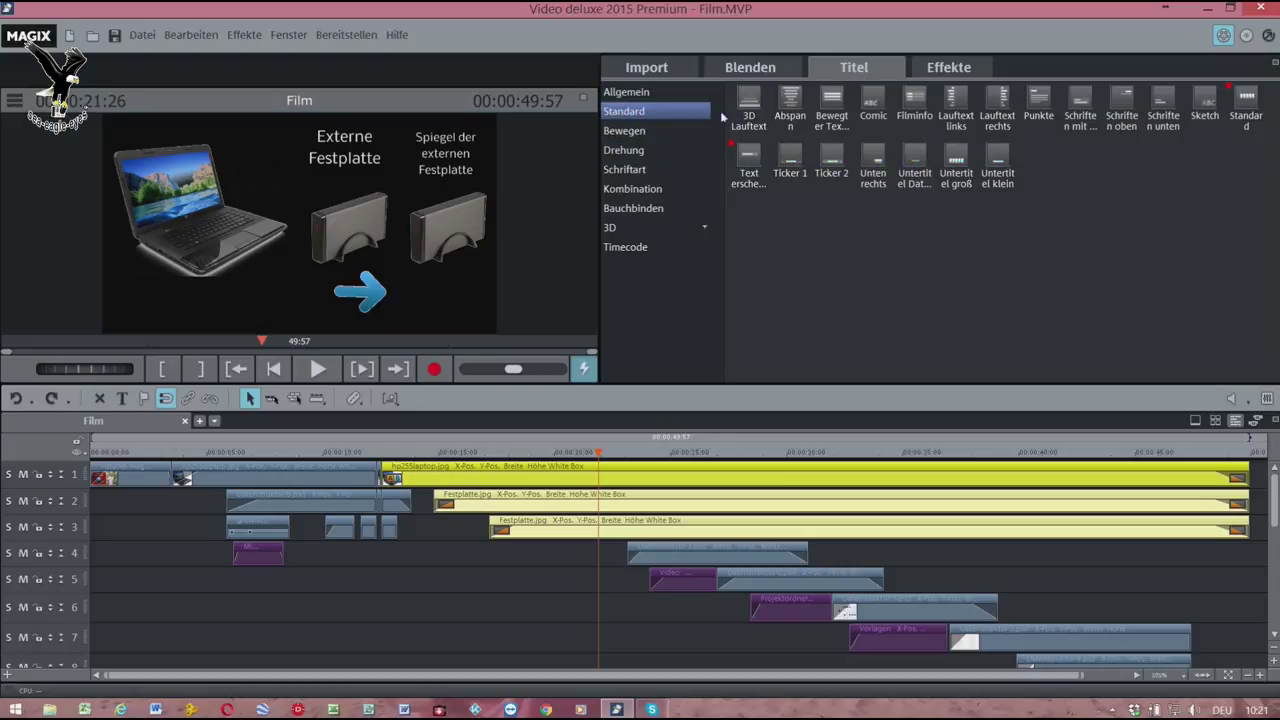
click(1247, 100)
drag(630, 521, 627, 620)
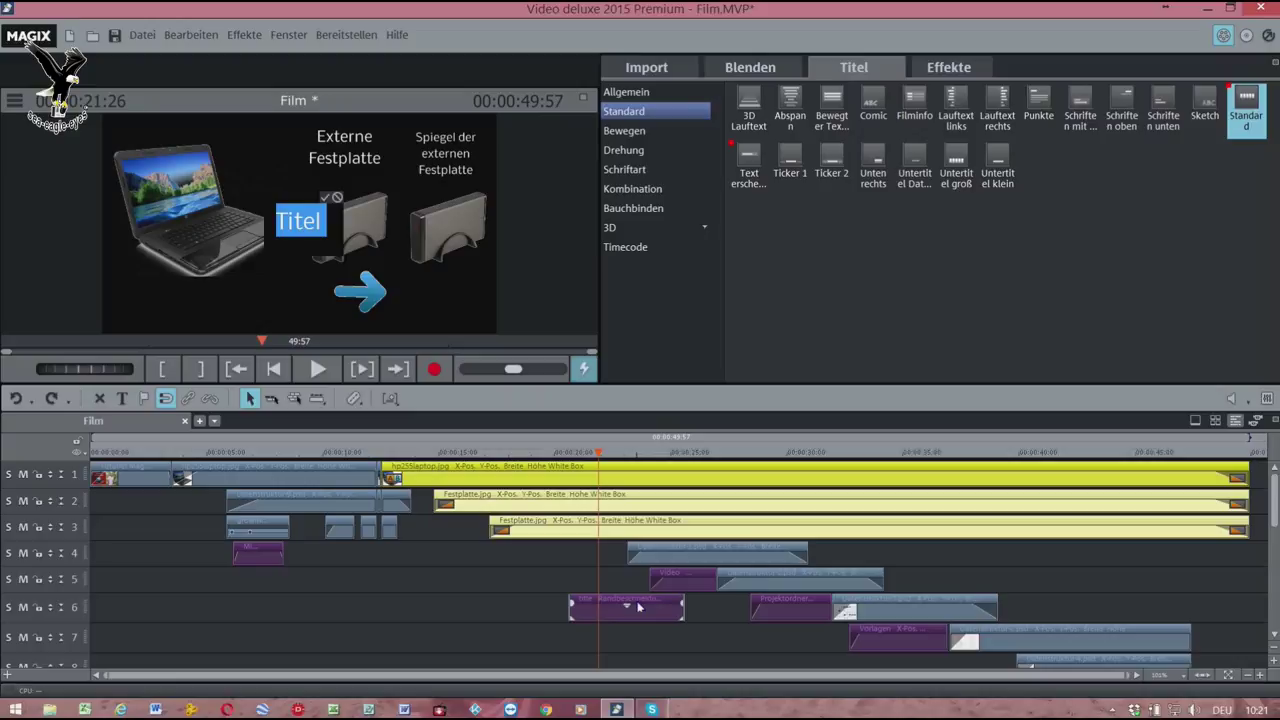
text(Datensicherung)
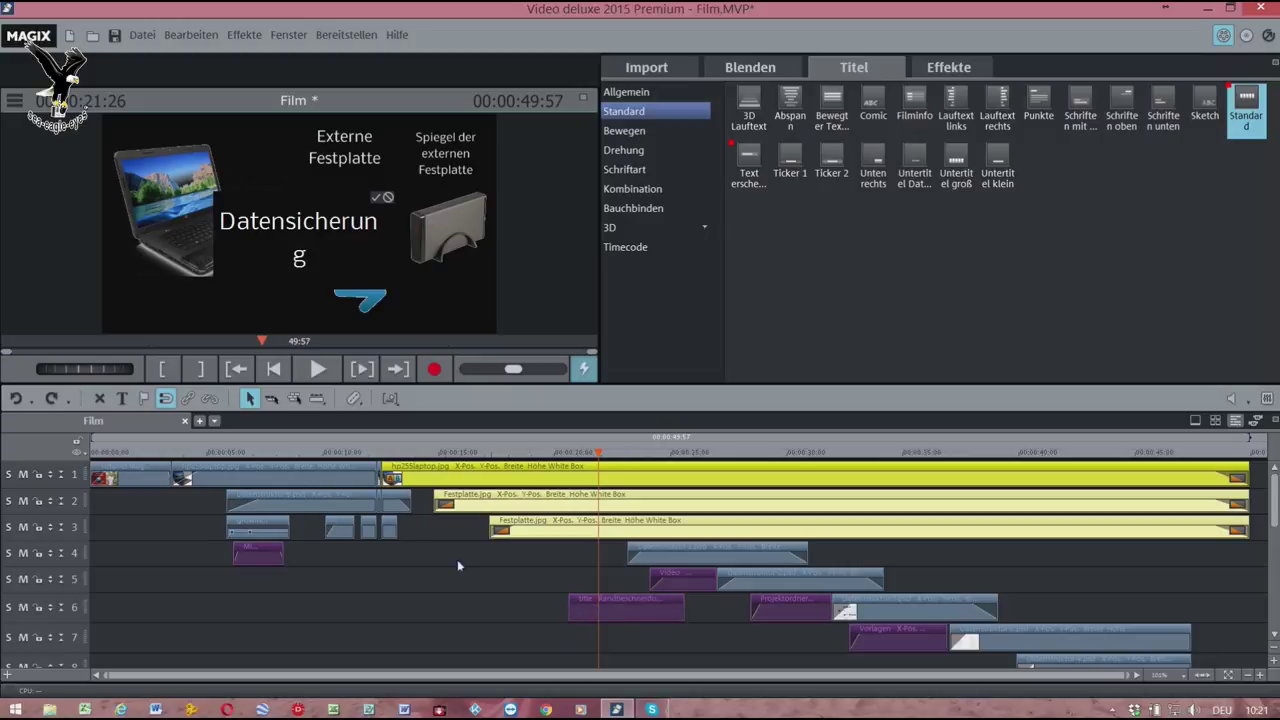
click(564, 299)
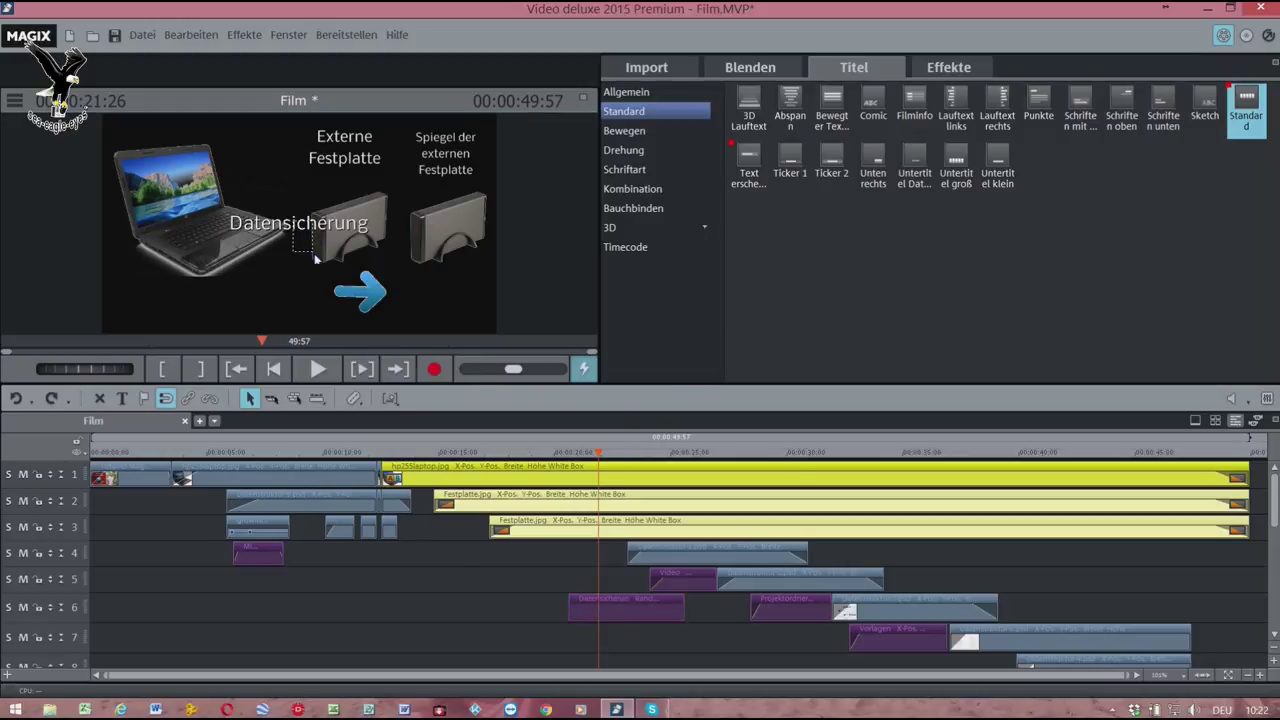
- Move the "Datensicherung" title below the two hard drives and set its font size to 20
click(294, 228)
drag(294, 228, 378, 318)
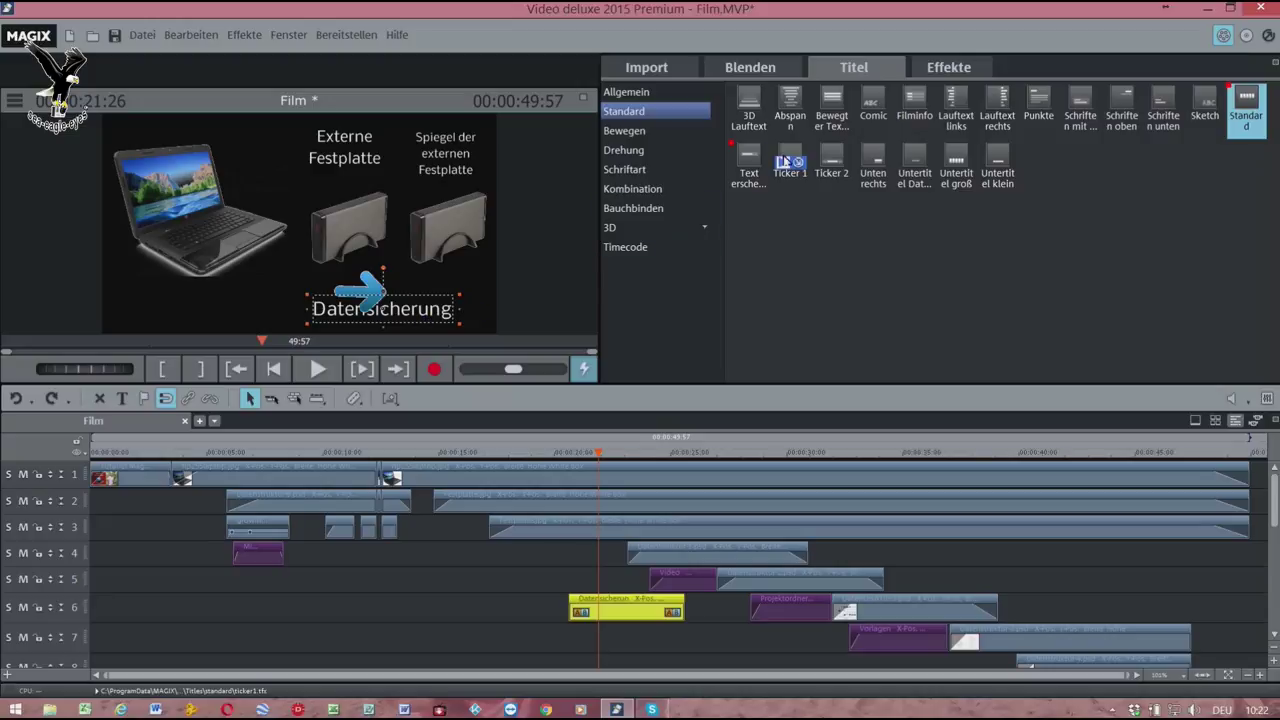
click(628, 92)
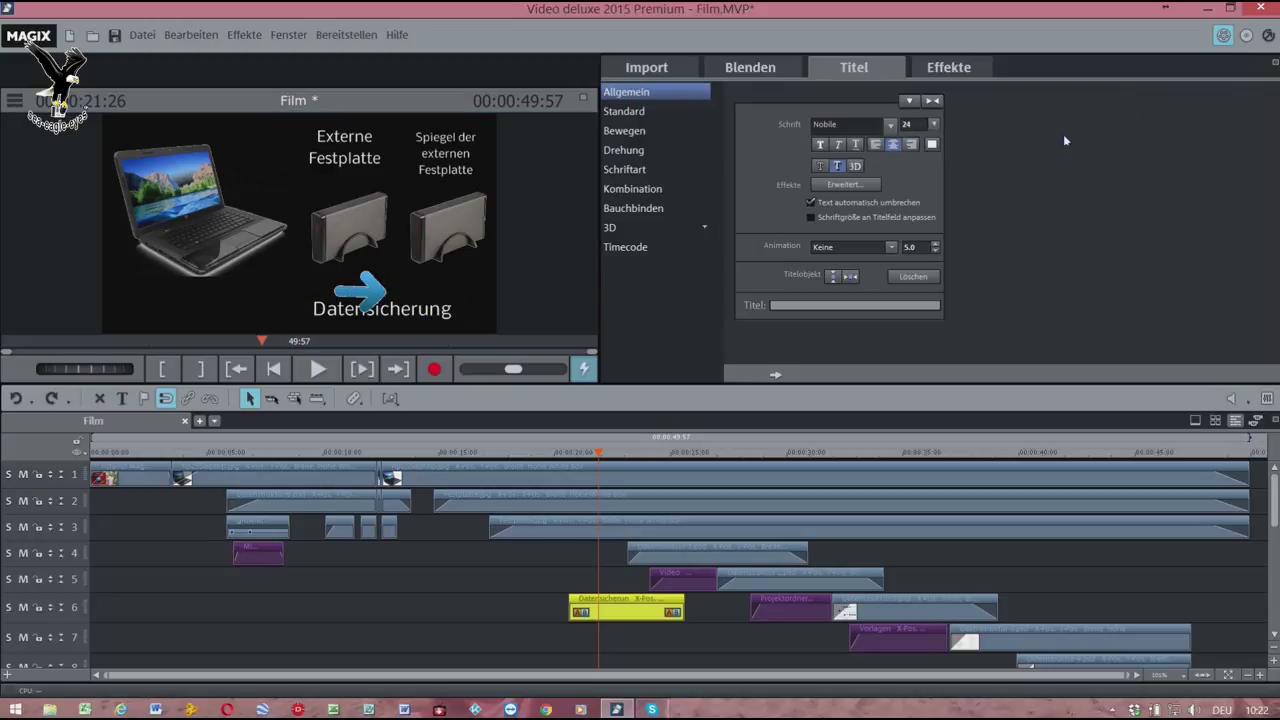
click(904, 124)
text(20)
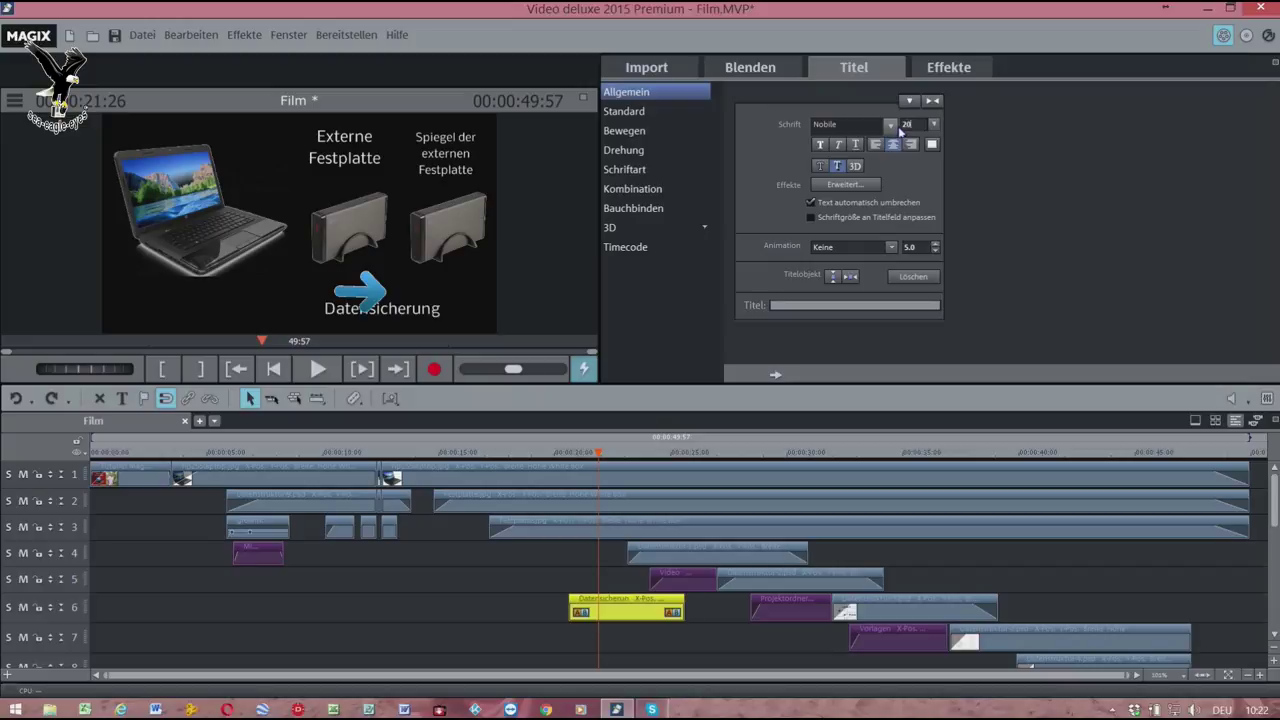
- Nudge the "Datensicherung" title slightly lower beneath the blue arrow
click(398, 319)
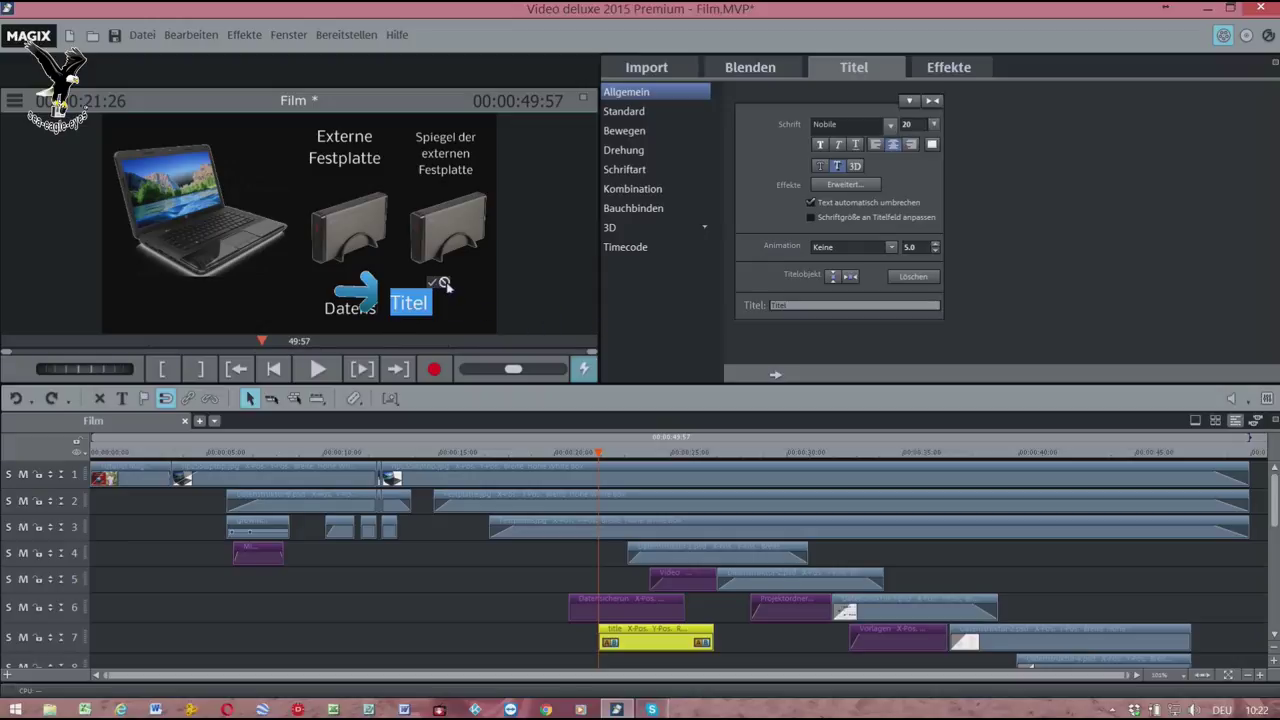
key(ctrl+z)
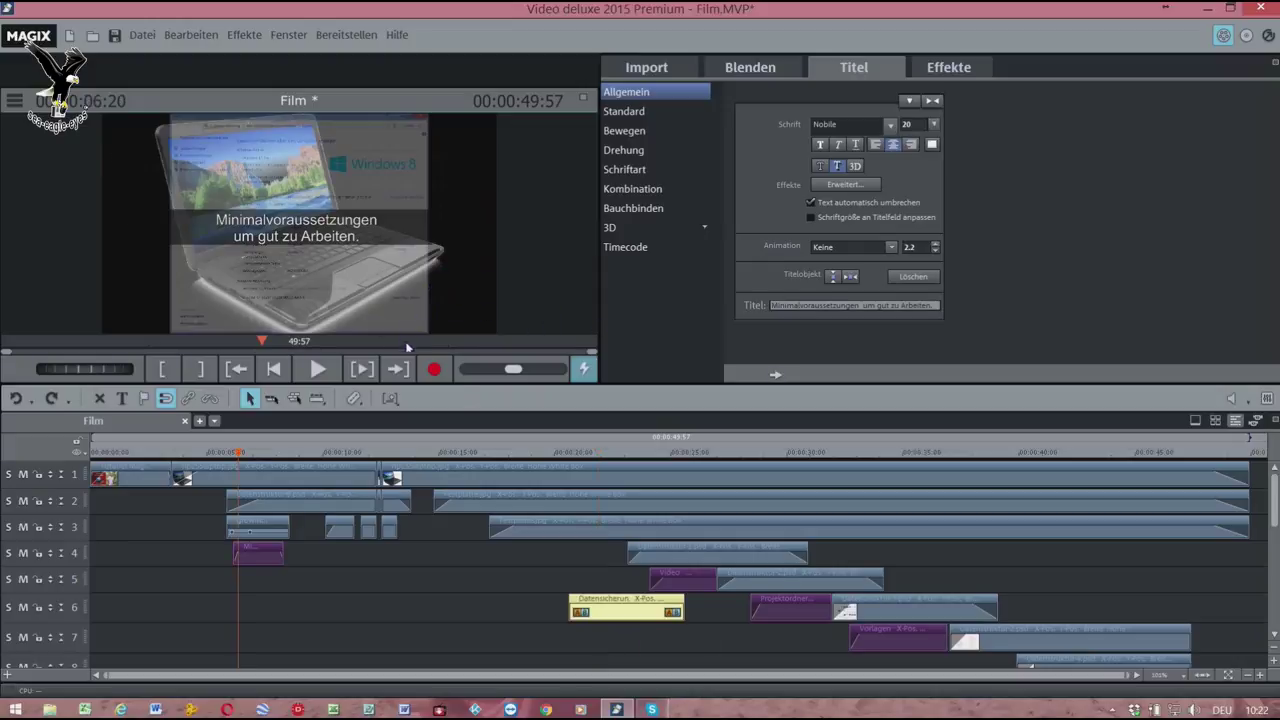
click(600, 456)
click(627, 613)
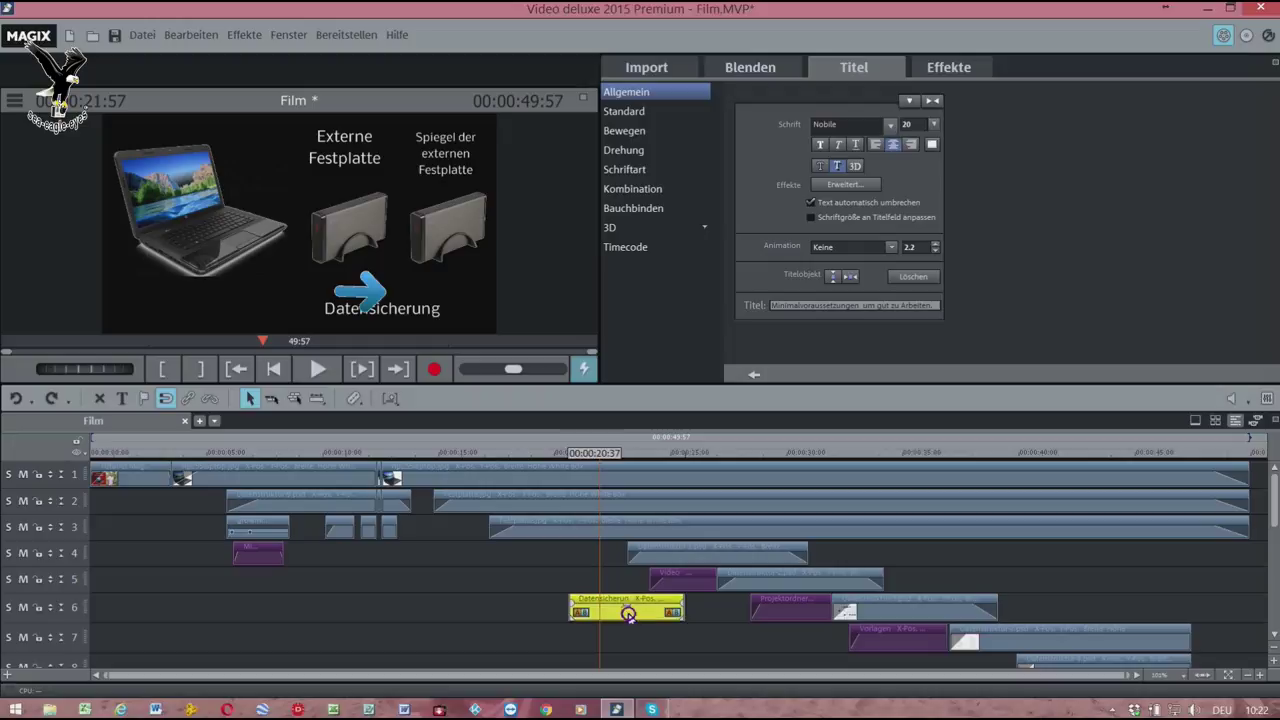
click(425, 325)
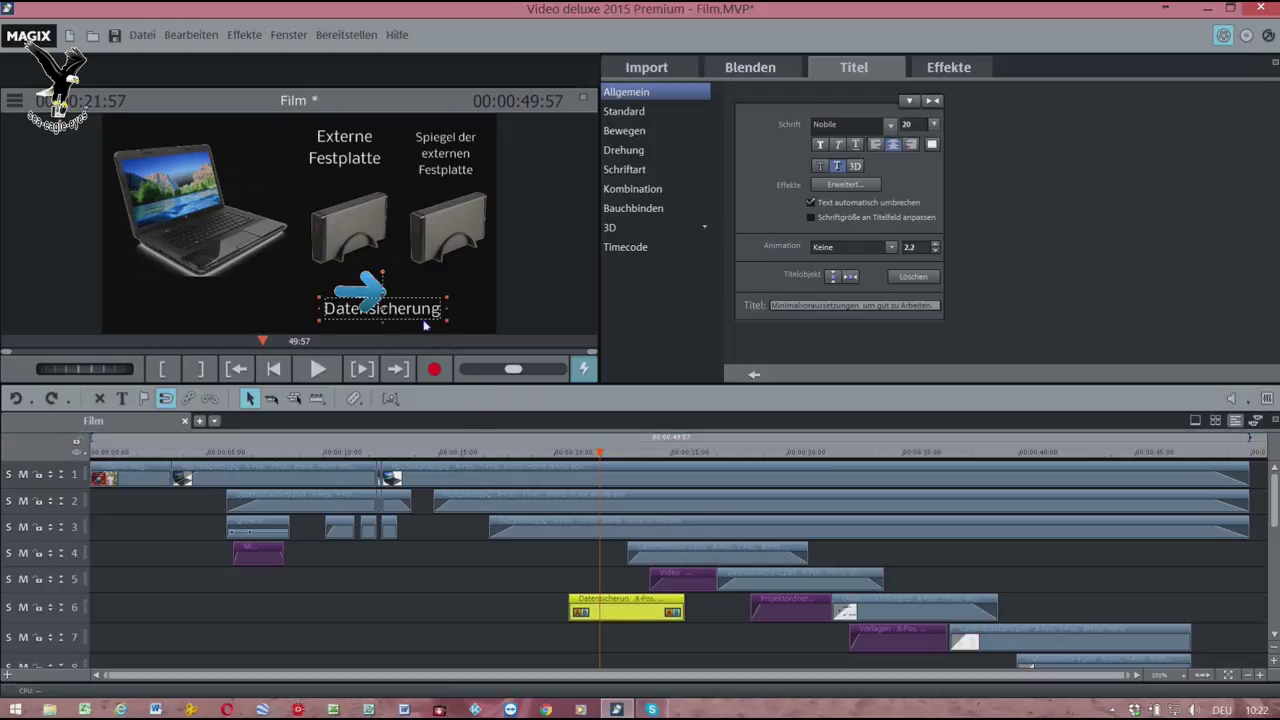
click(419, 319)
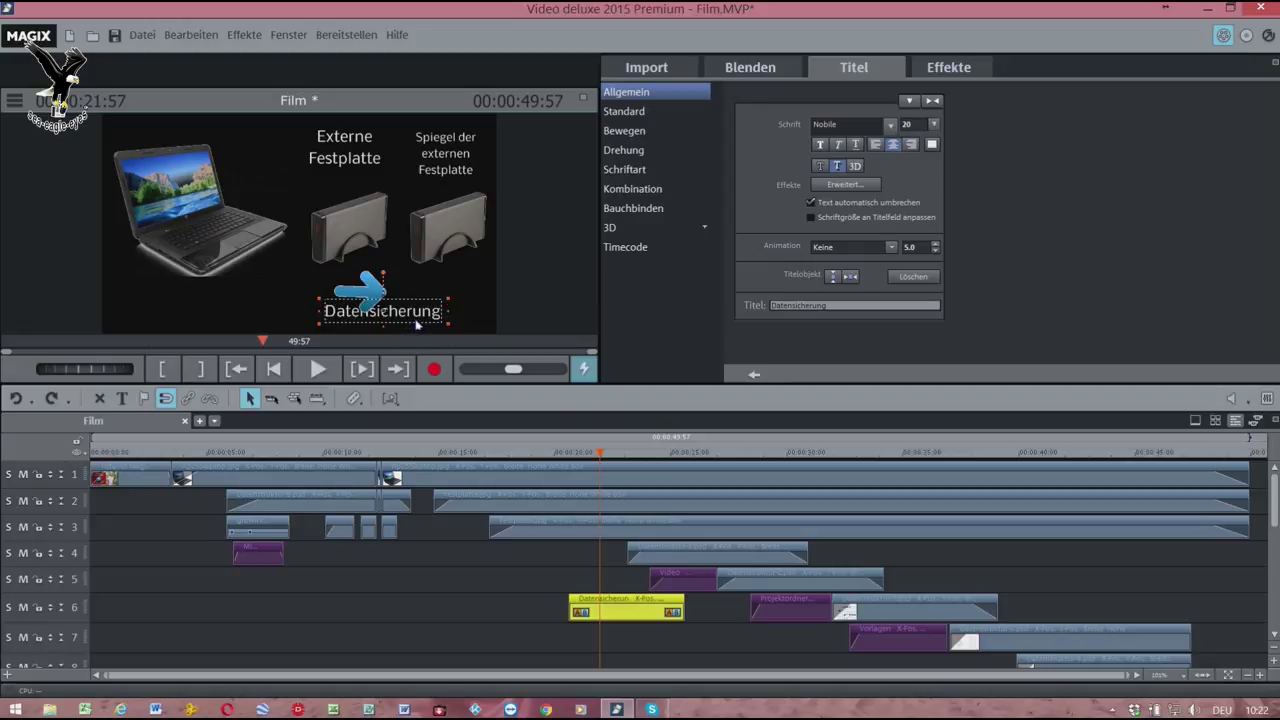
- Select the blue arrow image on track 9
mouse_move(1218, 522)
drag(1277, 510, 1275, 571)
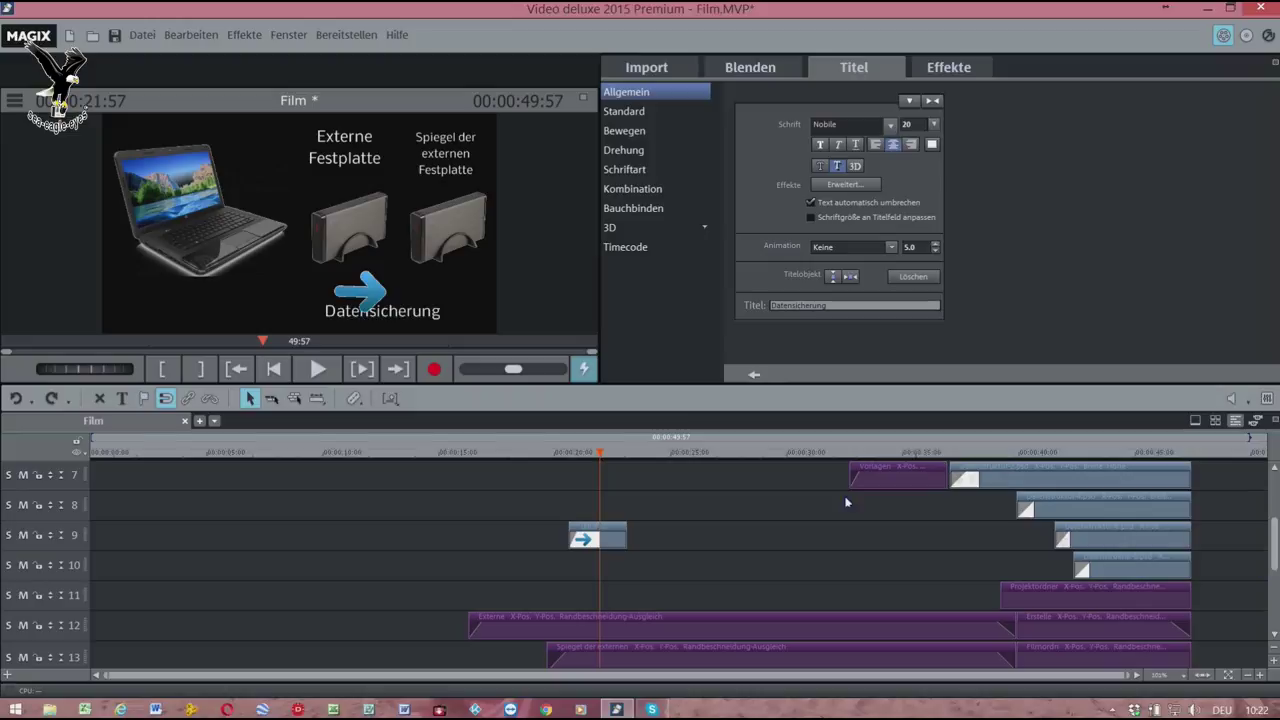
click(587, 540)
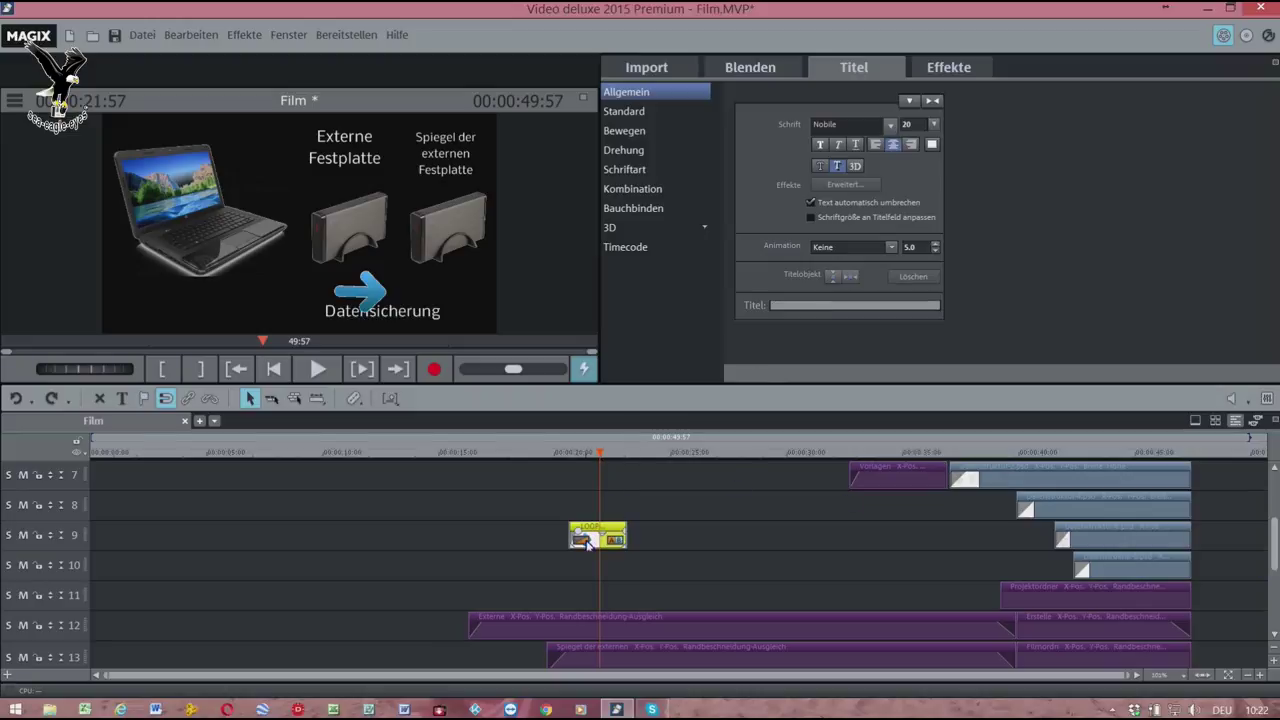
click(366, 293)
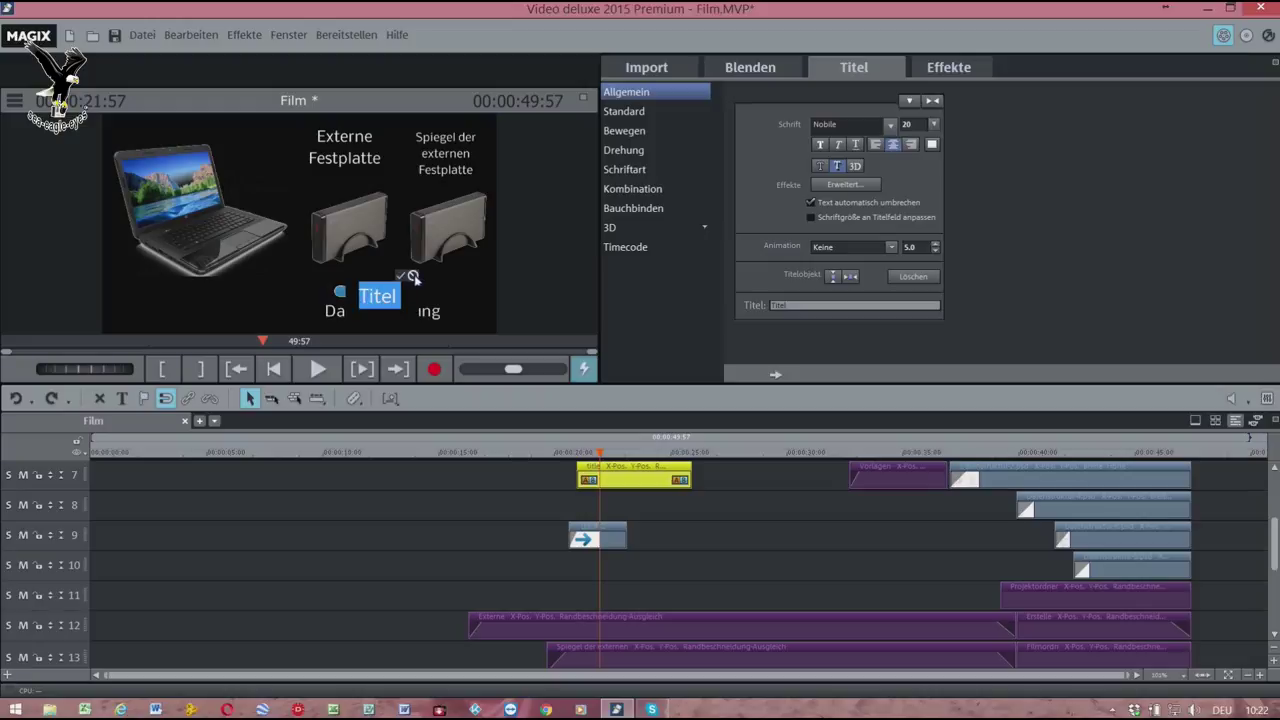
key(ctrl+z)
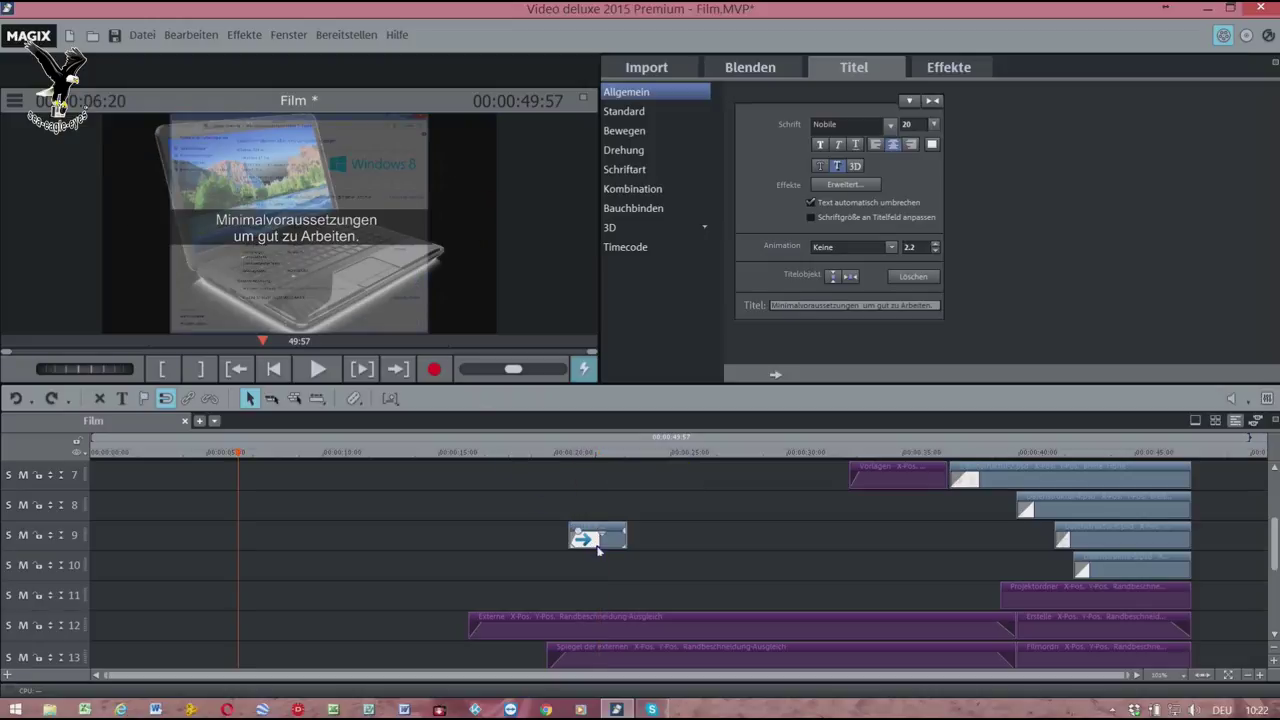
click(598, 549)
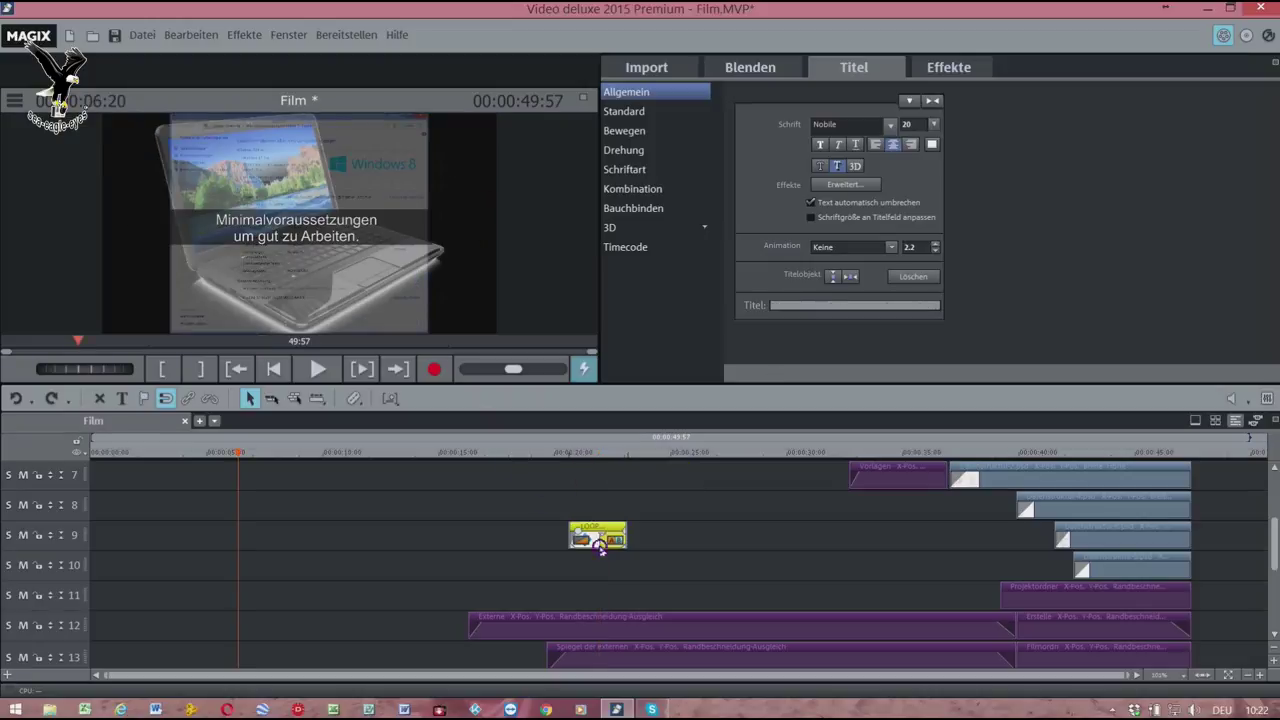
click(597, 455)
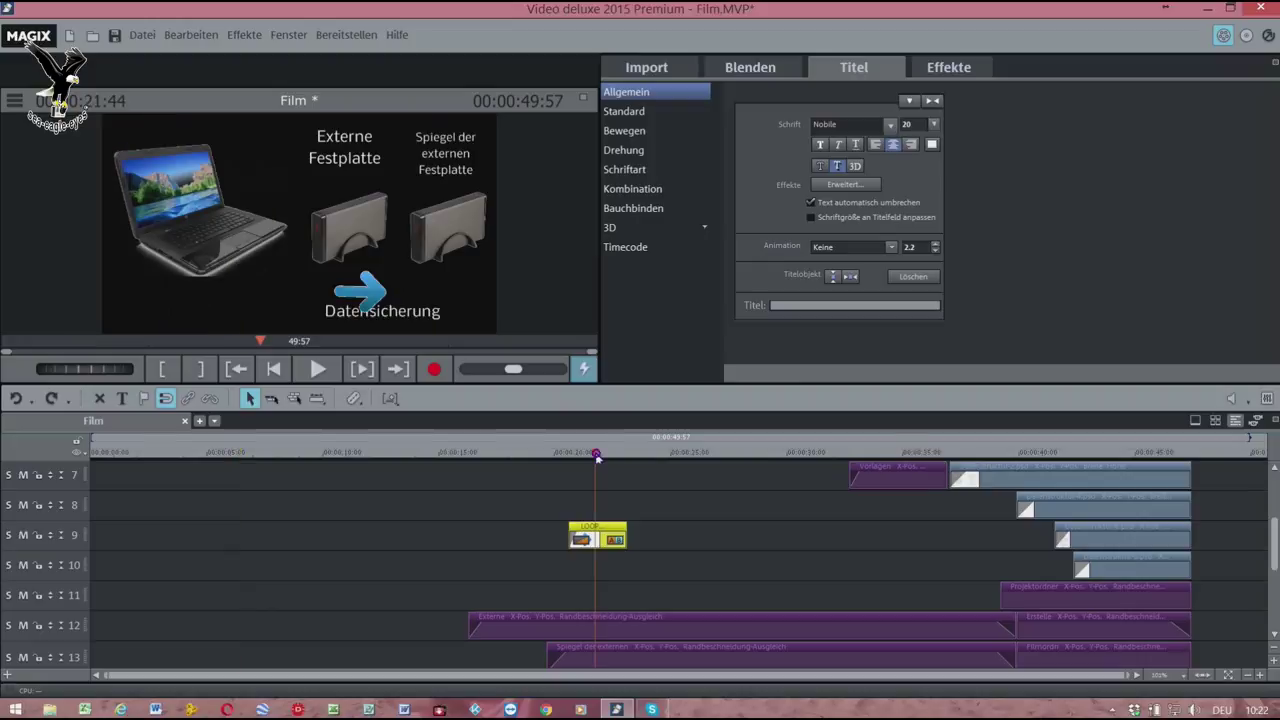
double_click(369, 292)
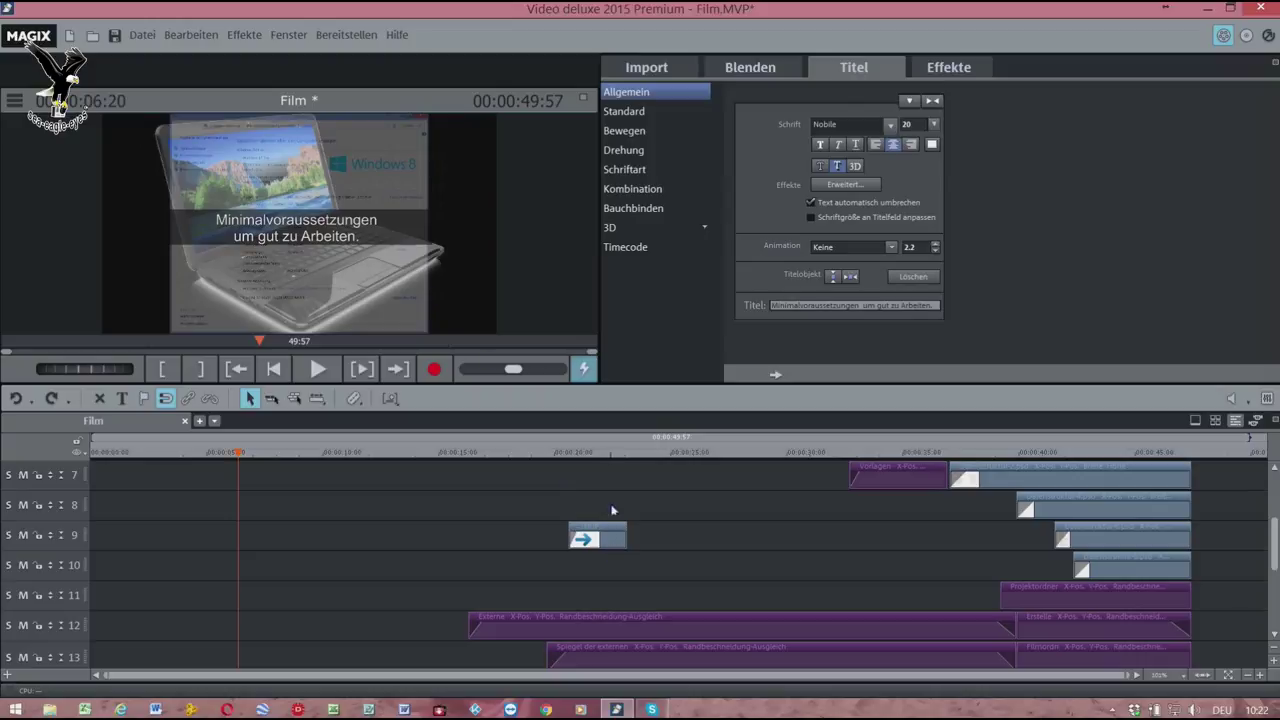
- Shrink the blue arrow on track 9 and place it above the "Datensicherung" title, at about 1153 px from the left and 697 px from the top
click(598, 452)
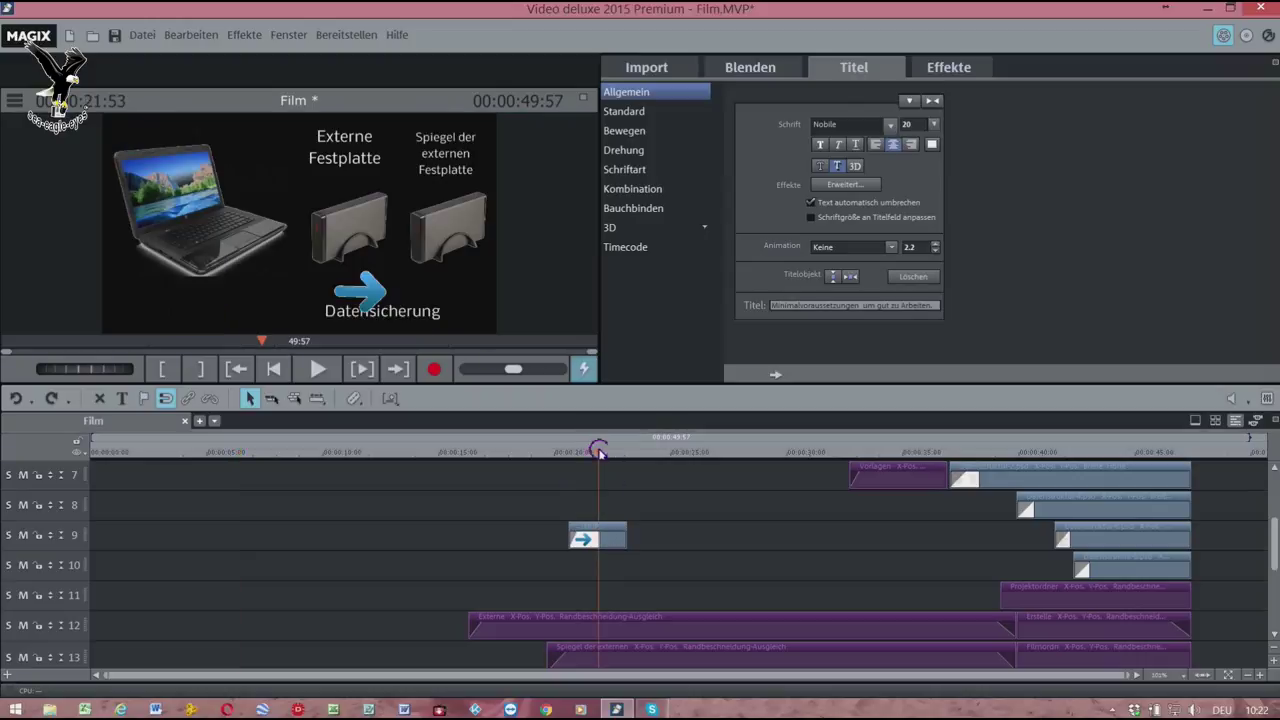
click(597, 532)
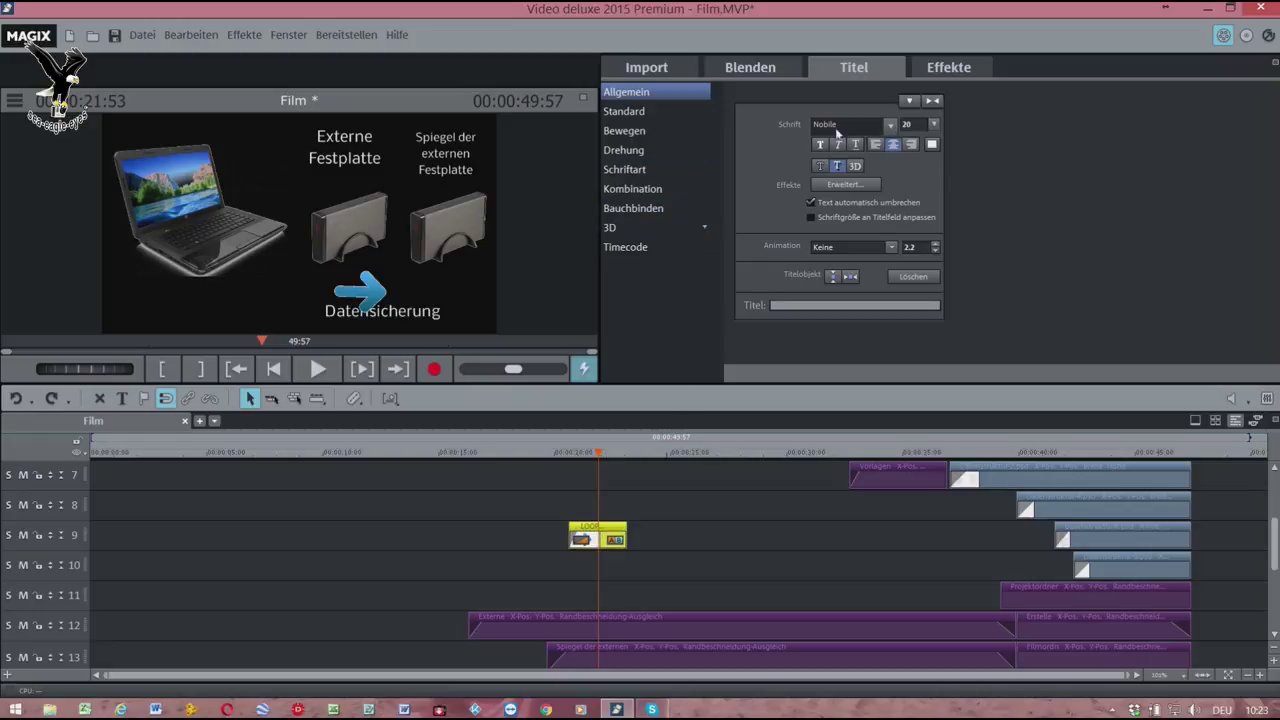
click(946, 73)
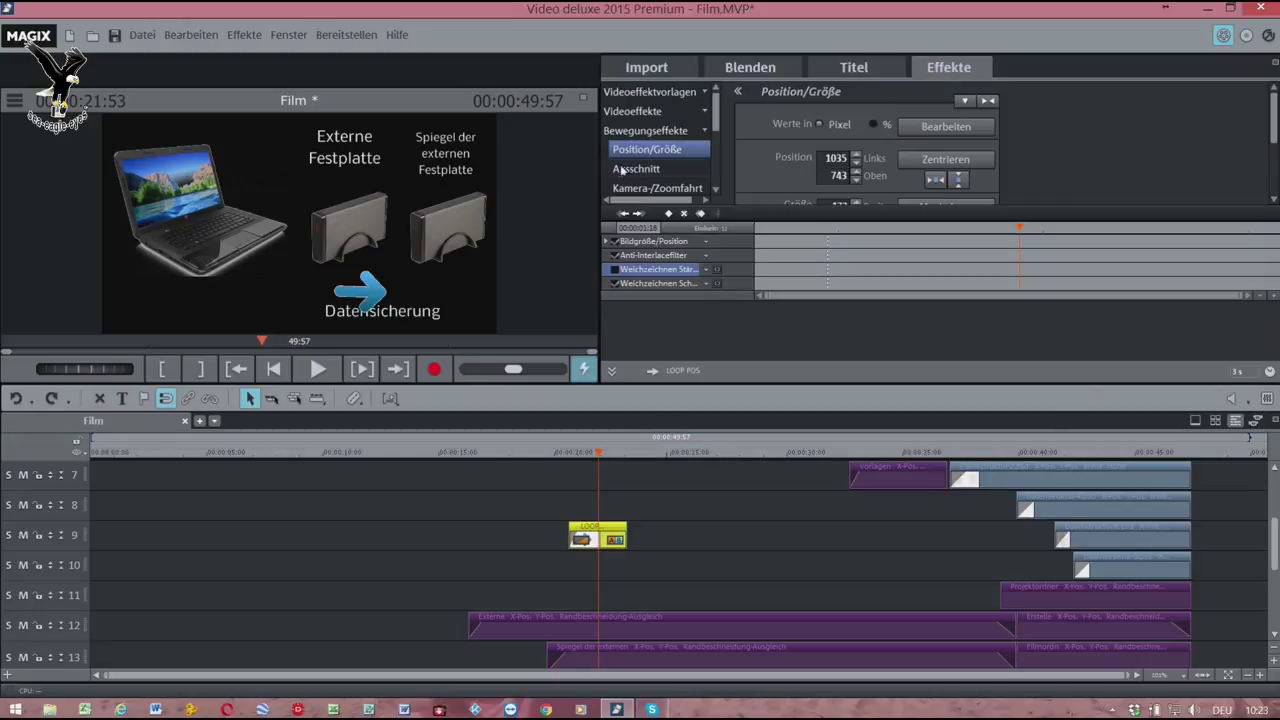
click(940, 128)
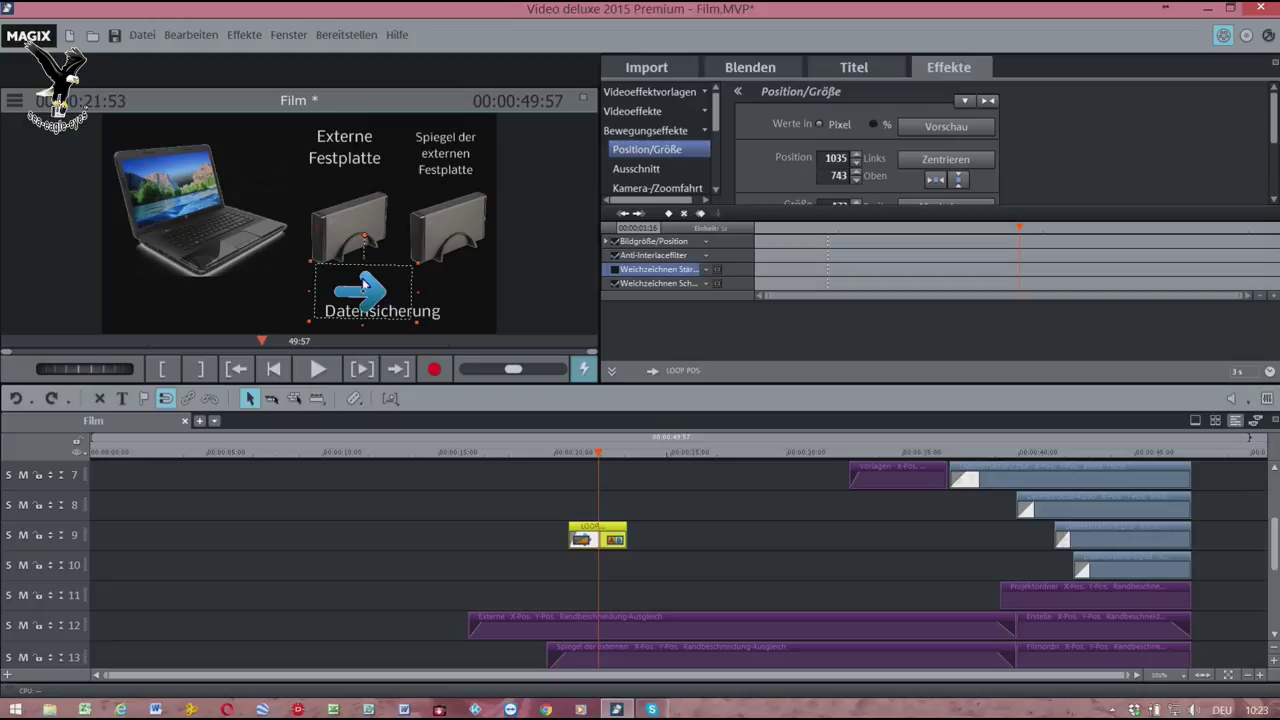
drag(364, 286, 369, 256)
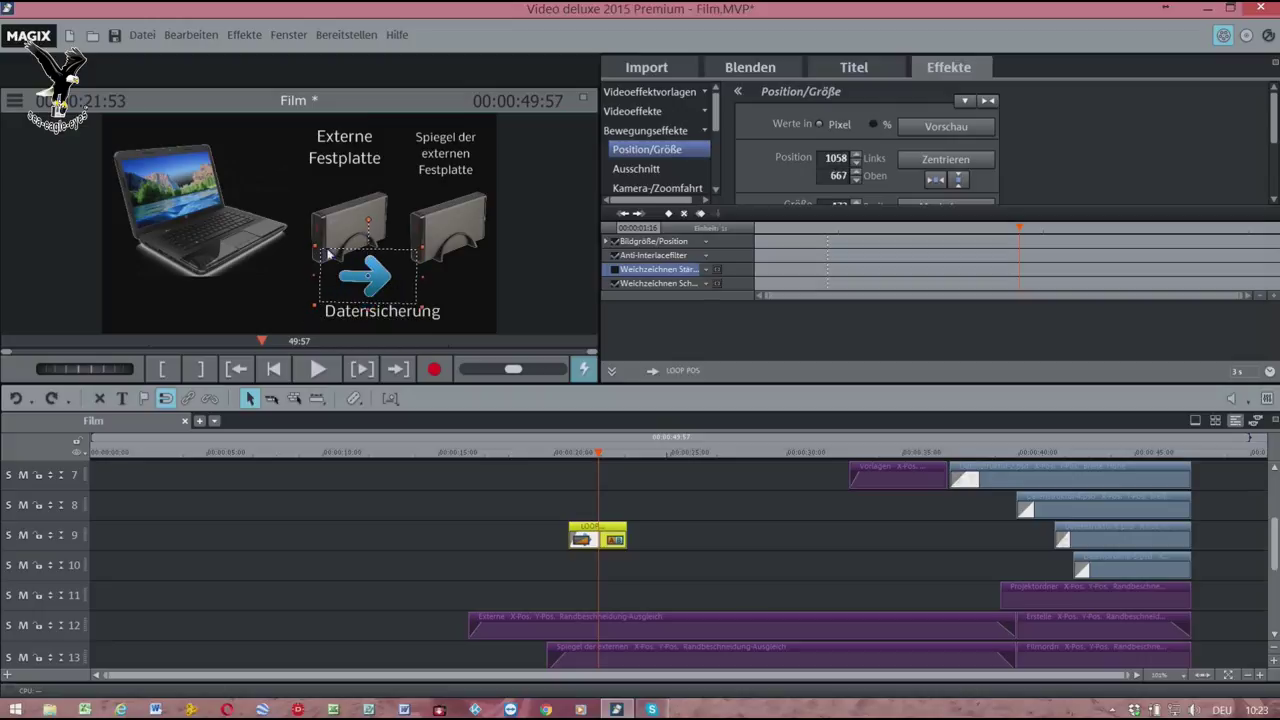
drag(318, 252, 393, 284)
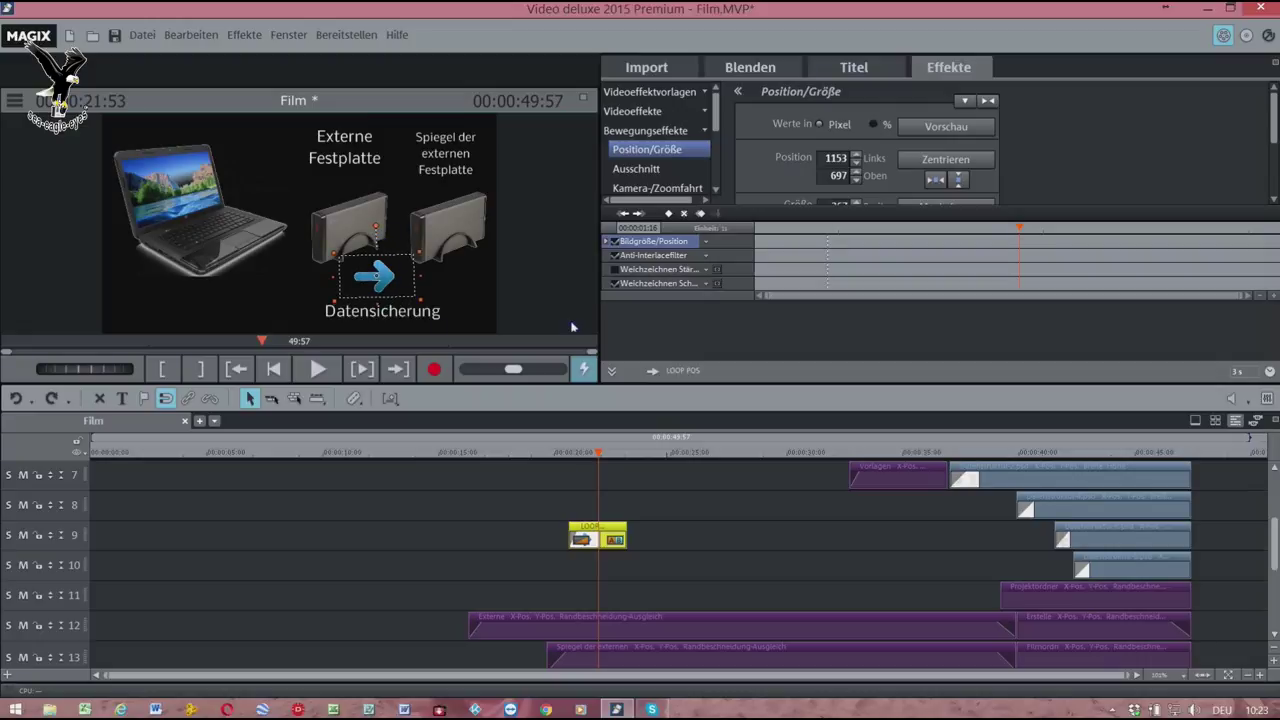
click(930, 127)
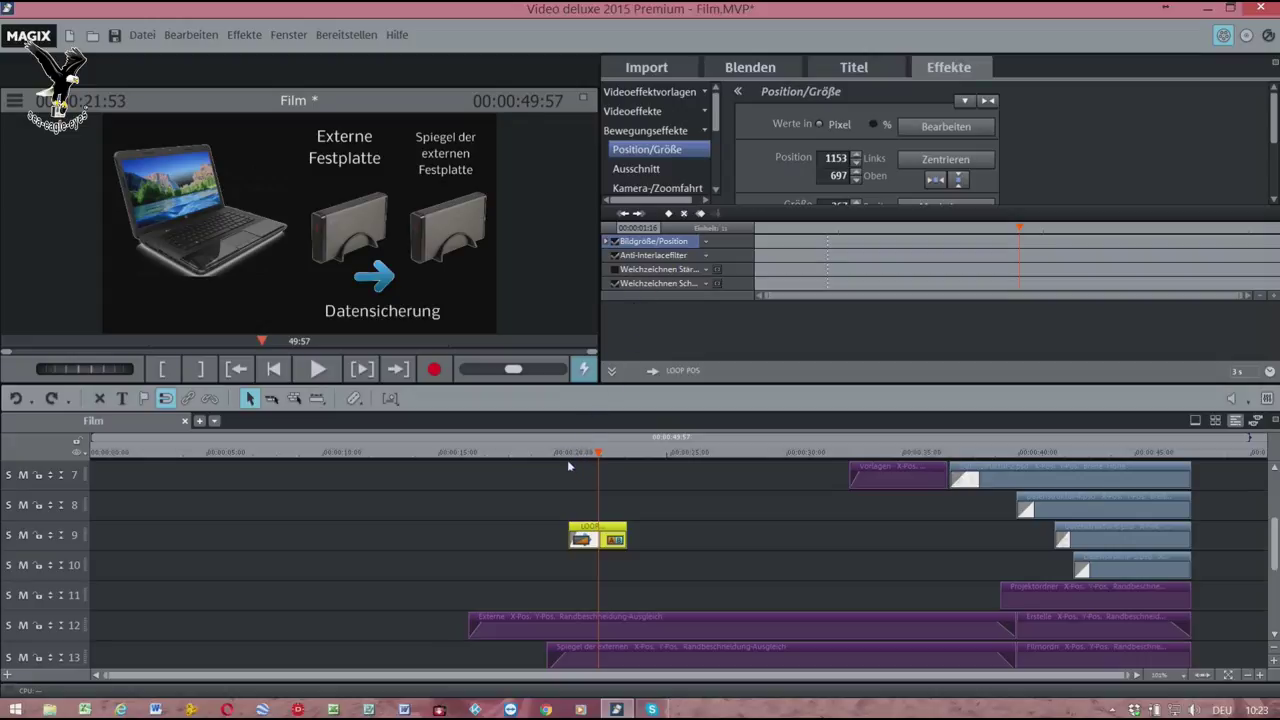
- Play the film to about 00:00:23:28, trim the end of the "Datensicherung" title to that point, and return the playhead to about 00:00:18:45
key(space)
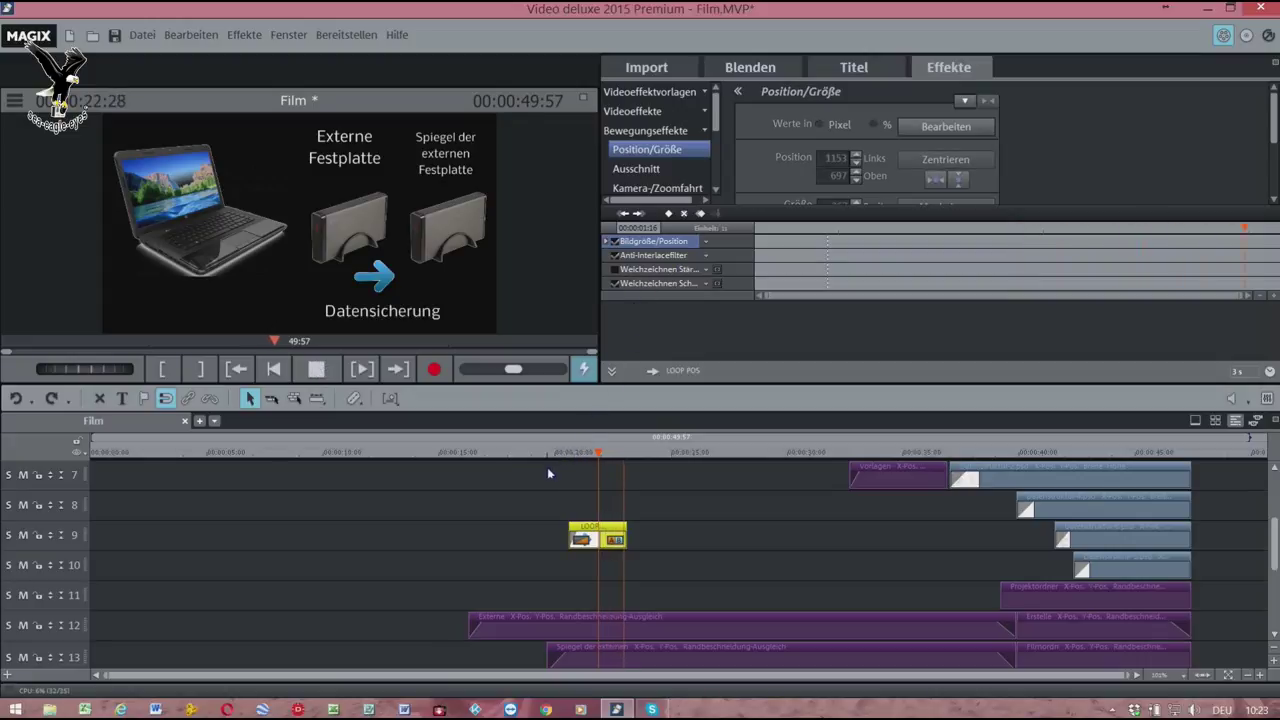
key(space)
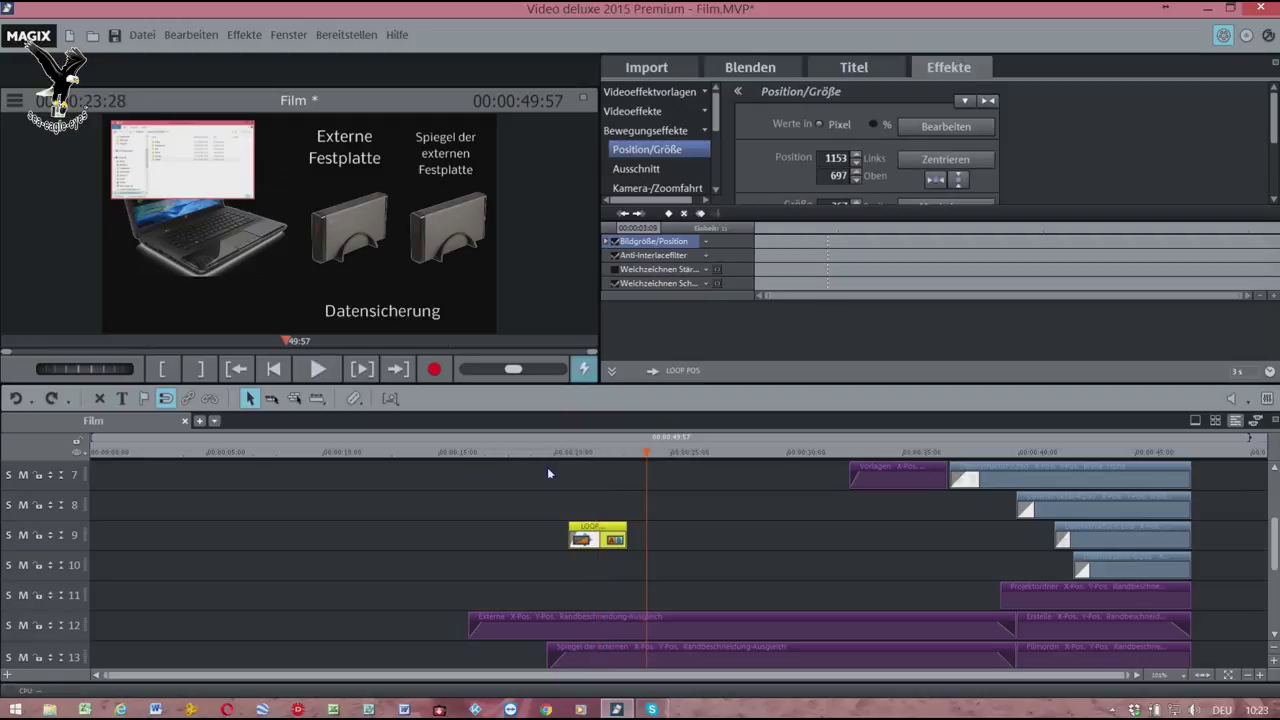
mouse_move(1172, 543)
drag(1275, 545, 1275, 511)
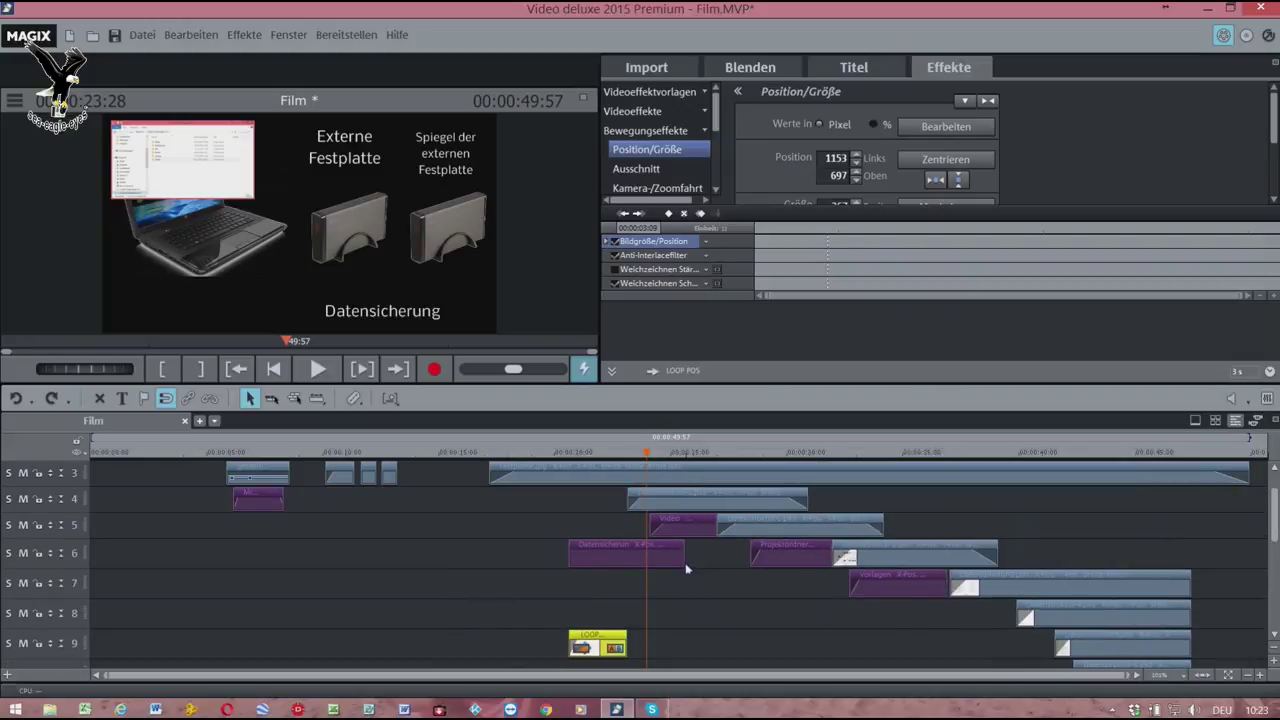
drag(684, 568, 648, 574)
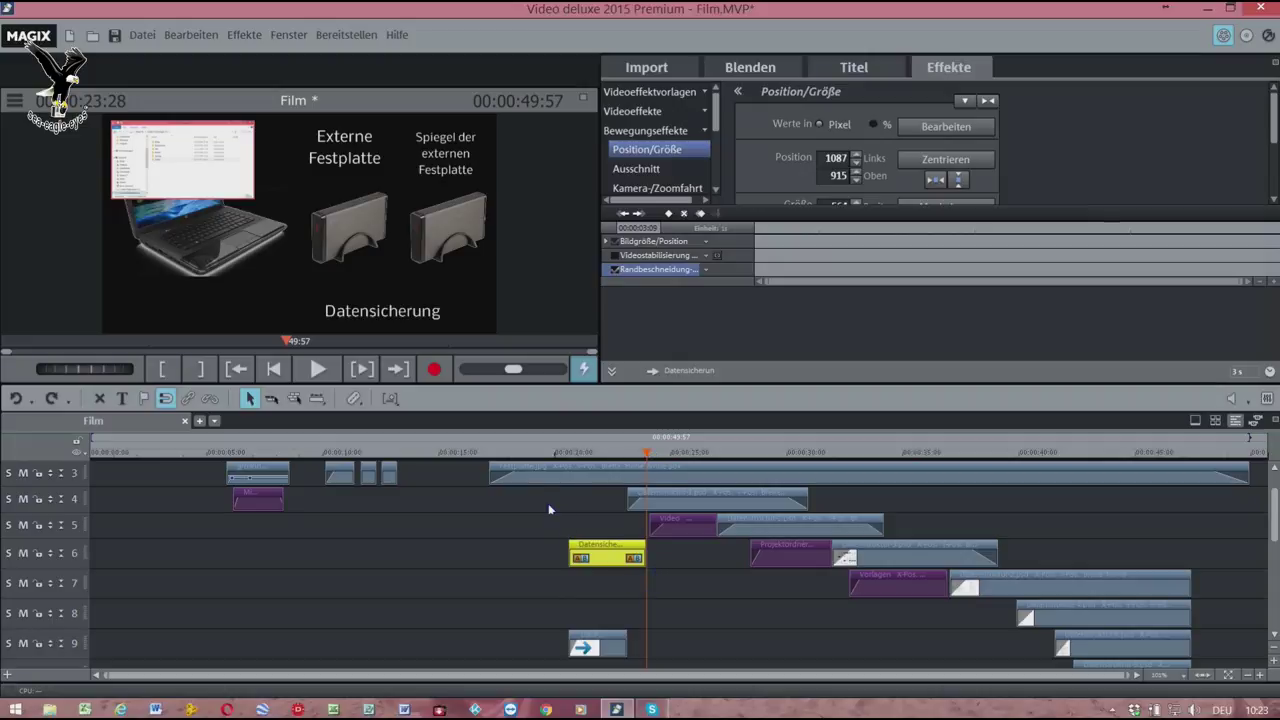
double_click(527, 456)
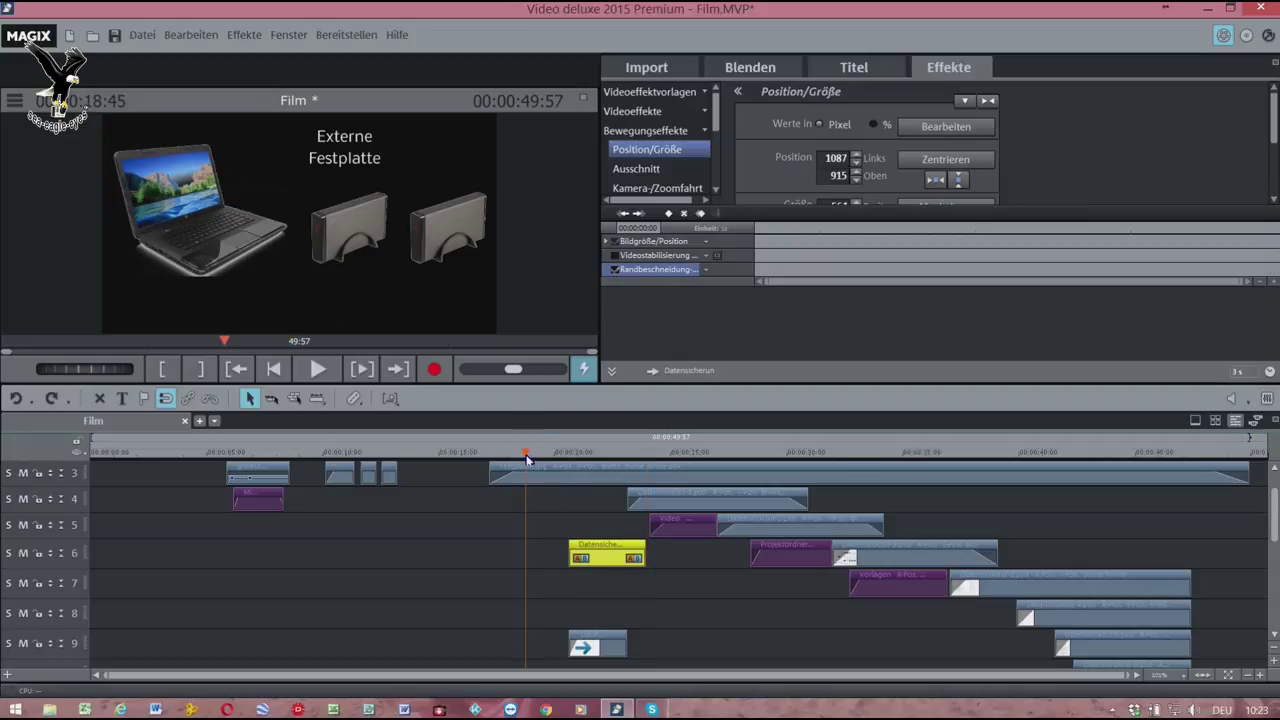
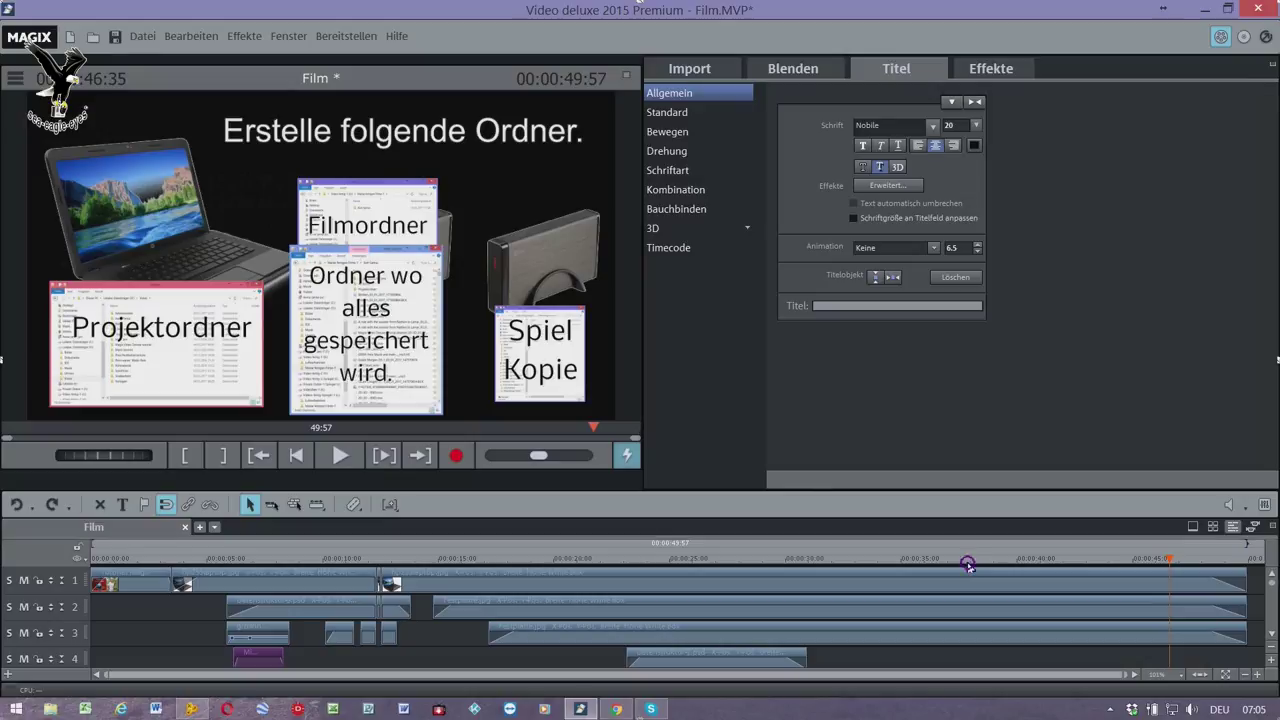
- Play the folder section from about 00:00:38:16 and stop at about 00:00:47:29, after the folder titles
click(977, 558)
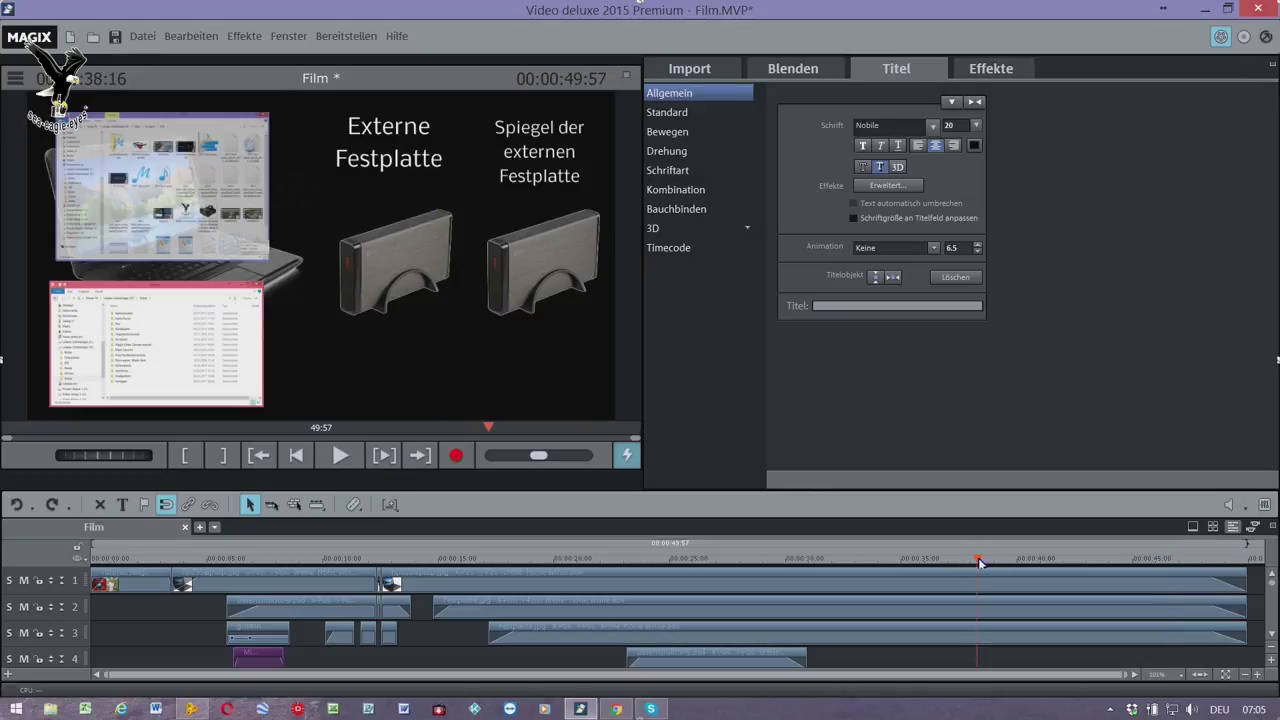
key(space)
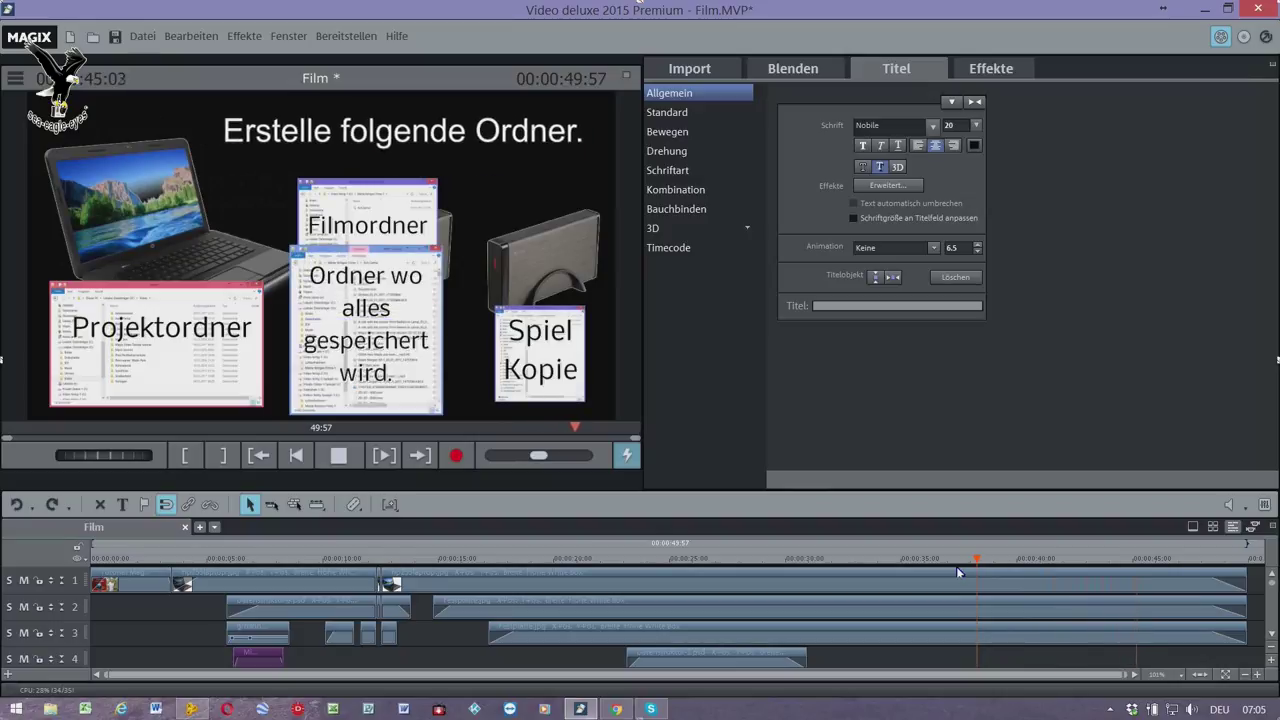
key(space)
key(space)
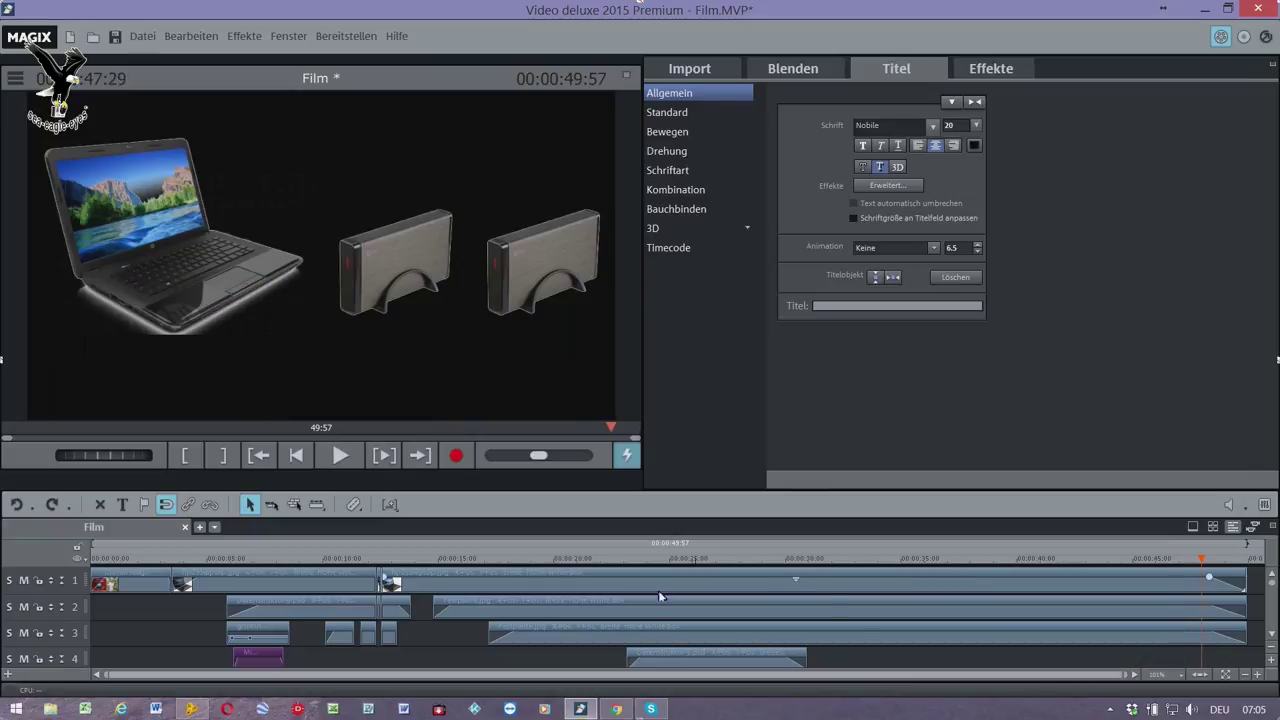
- Copy the large laptop image near the start of track 1 and paste it at the end of the film at 00:00:49:57
click(272, 589)
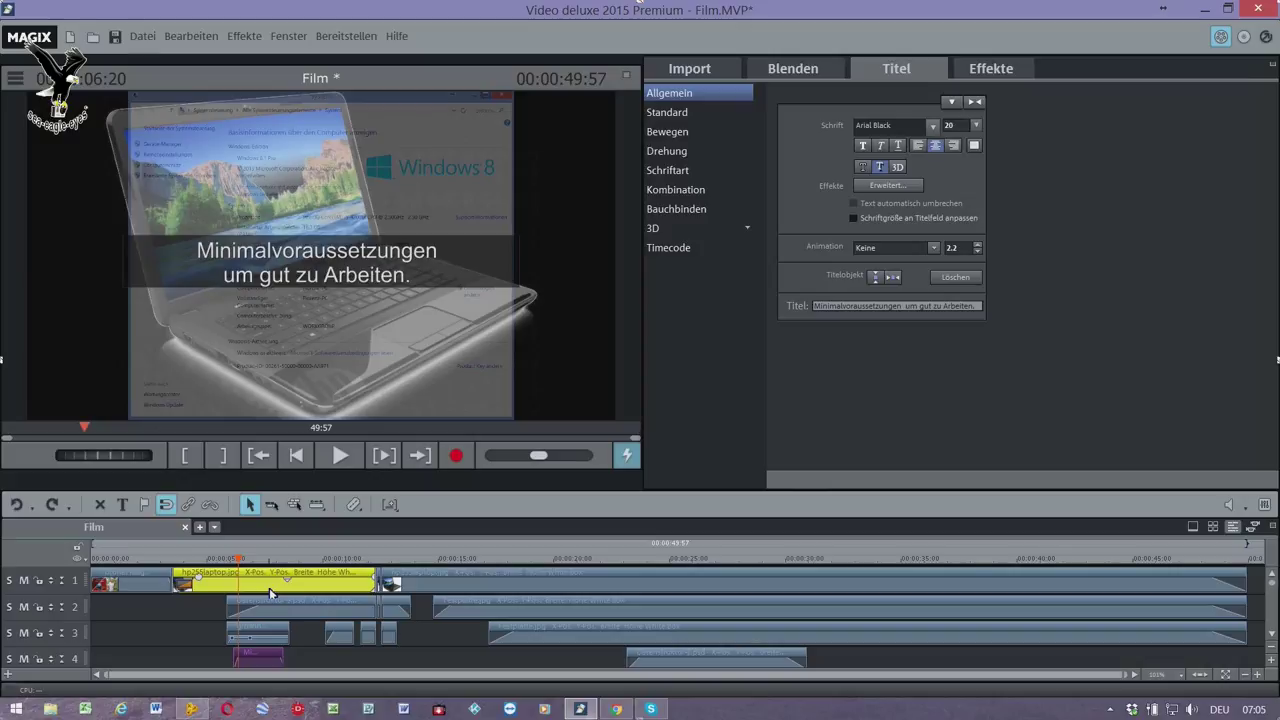
click(1252, 568)
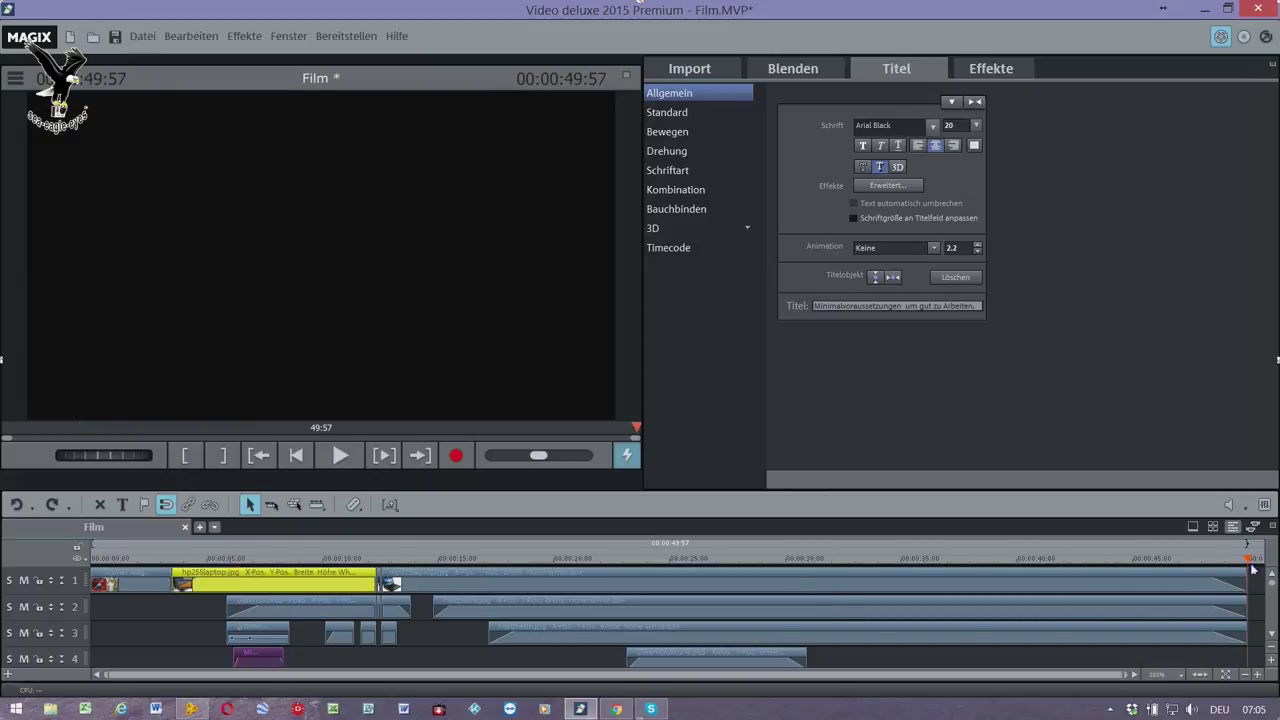
key(ctrl+v)
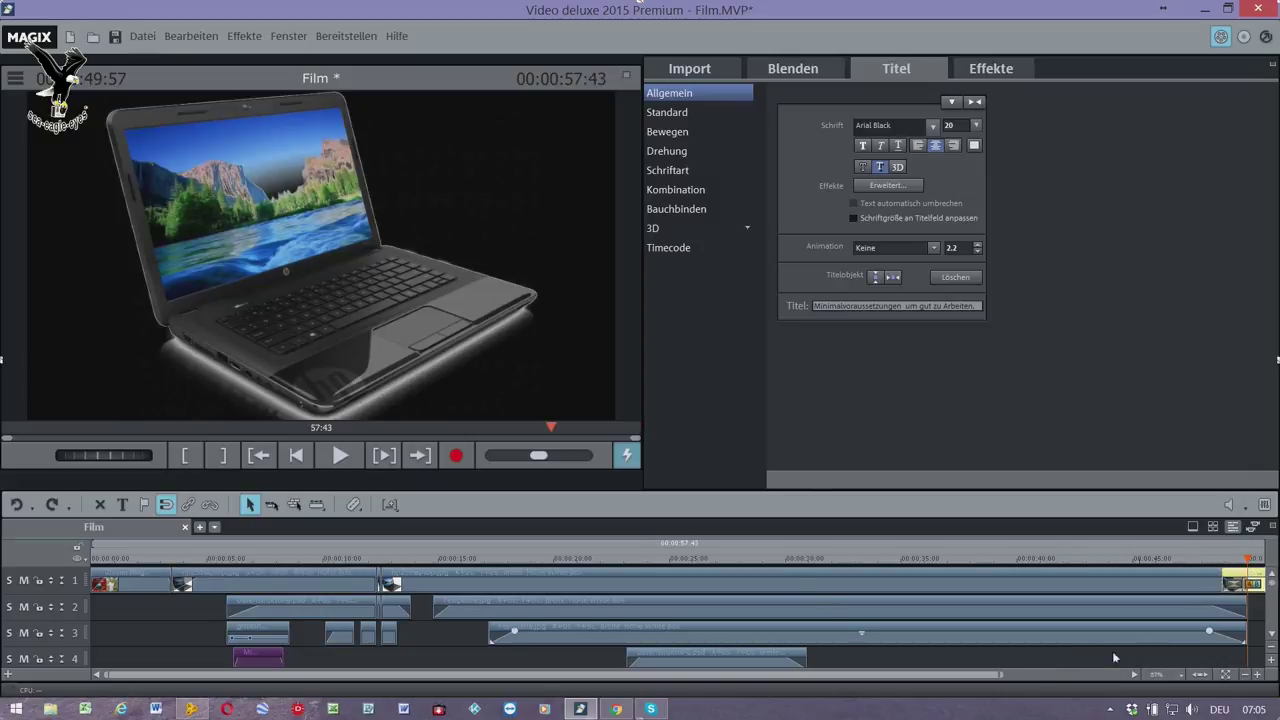
drag(968, 685, 1090, 685)
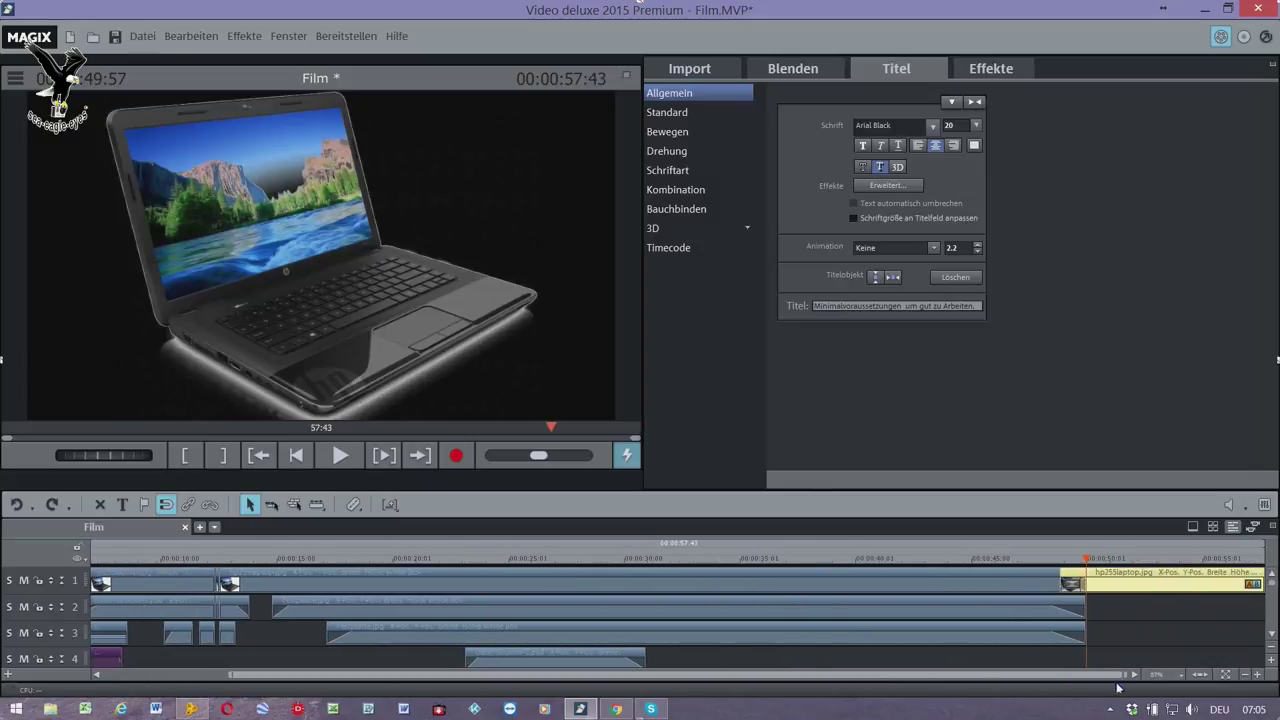
- Move the last laptop image on track 1 so it overlaps the end of the preceding image, and set the playhead to 00:00:52:58
click(1135, 588)
mouse_move(1135, 588)
mouse_down()
mouse_move(1157, 590)
mouse_move(1148, 585)
mouse_up()
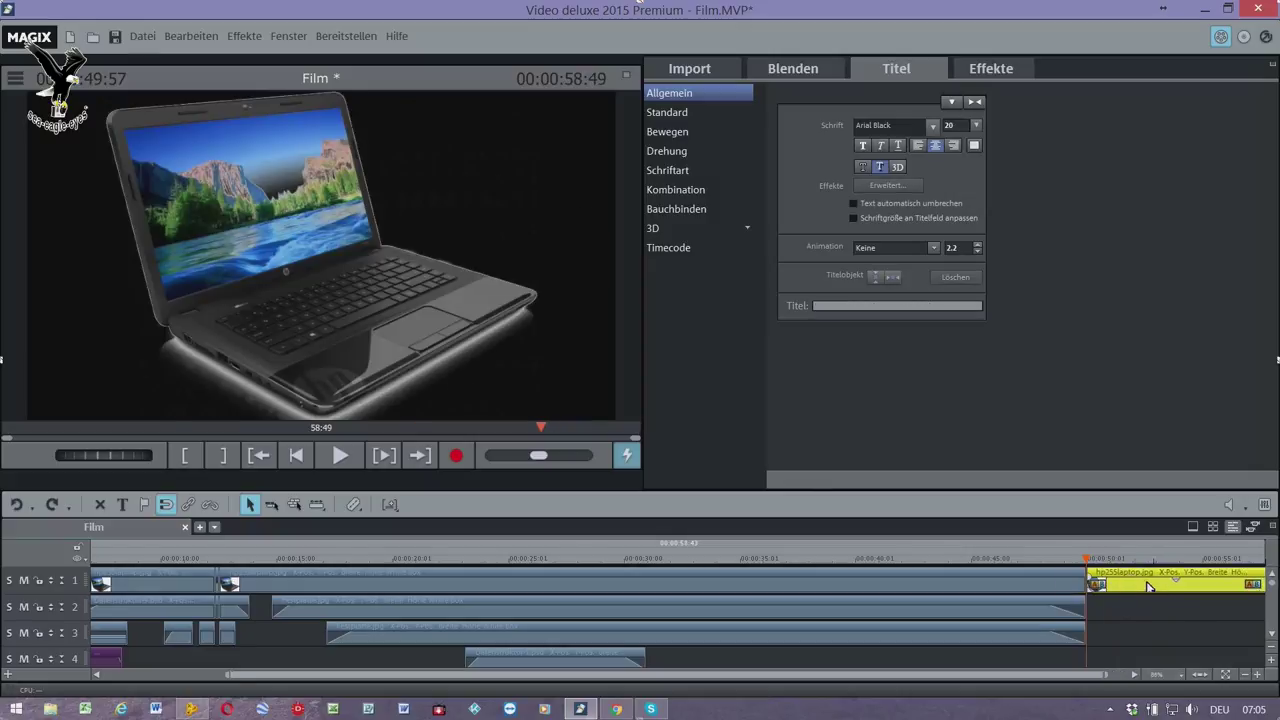
mouse_move(1041, 565)
mouse_down()
mouse_move(1030, 566)
mouse_move(1135, 573)
mouse_move(1036, 571)
mouse_up()
drag(1153, 591, 1119, 586)
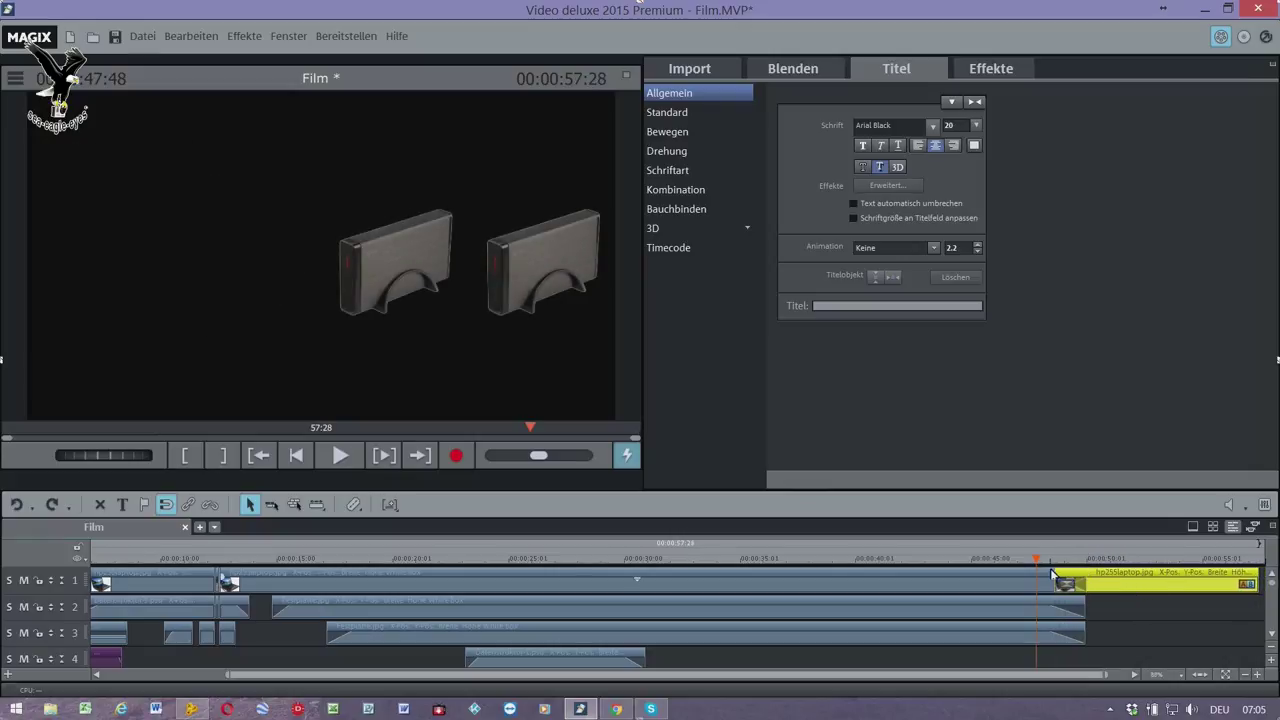
drag(1038, 568, 1157, 580)
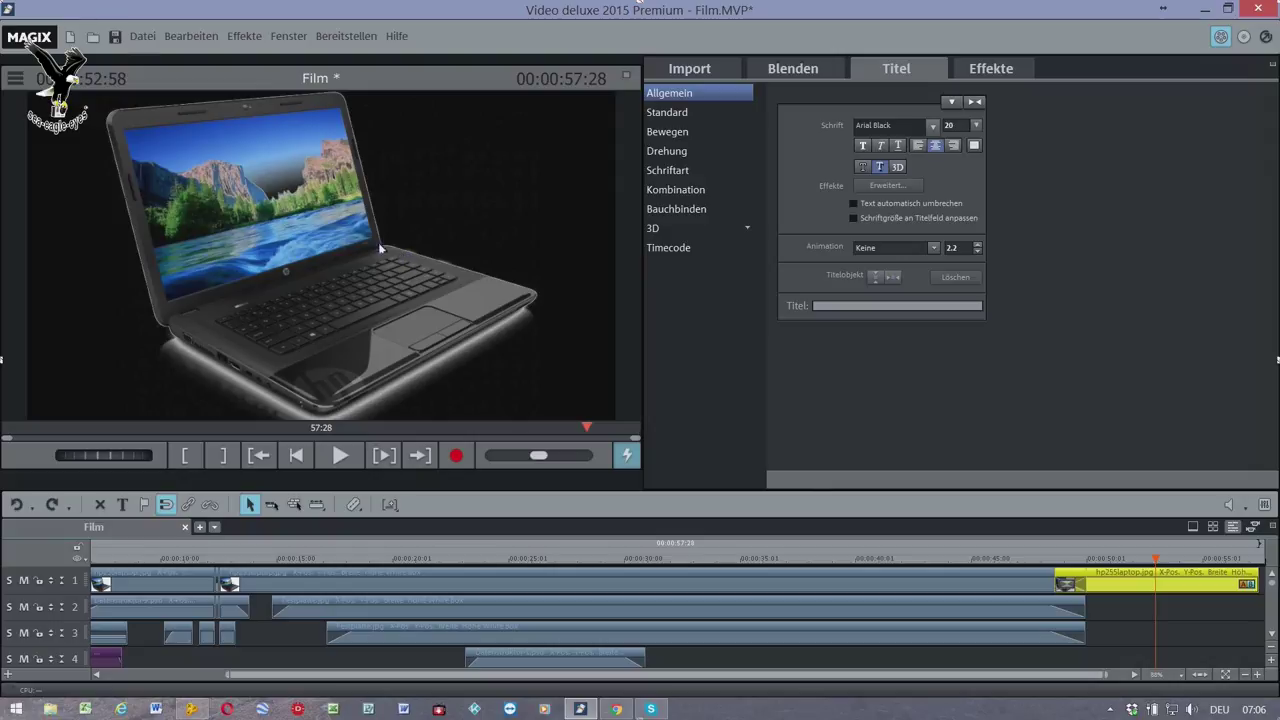
- Try to copy the project and its media as a backup into the folder "Meine fertigen Filme-1" on drive Video-fertig-1 (G:)
click(142, 37)
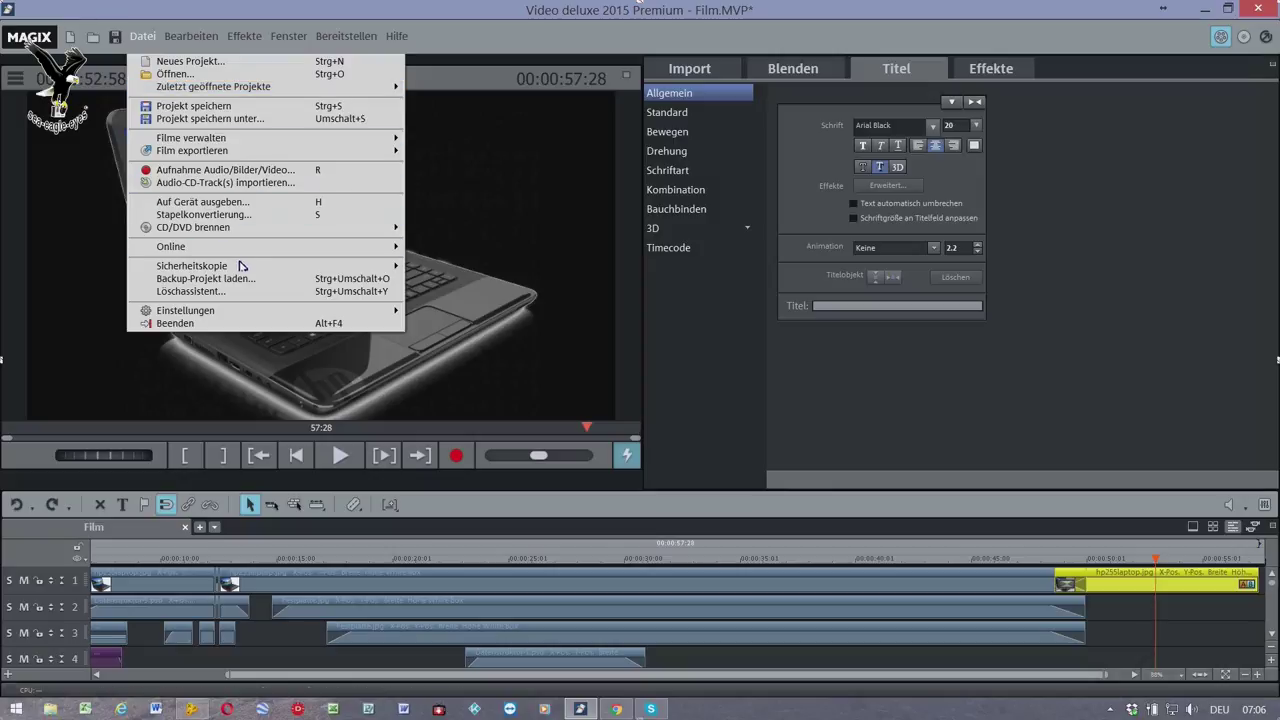
mouse_move(256, 270)
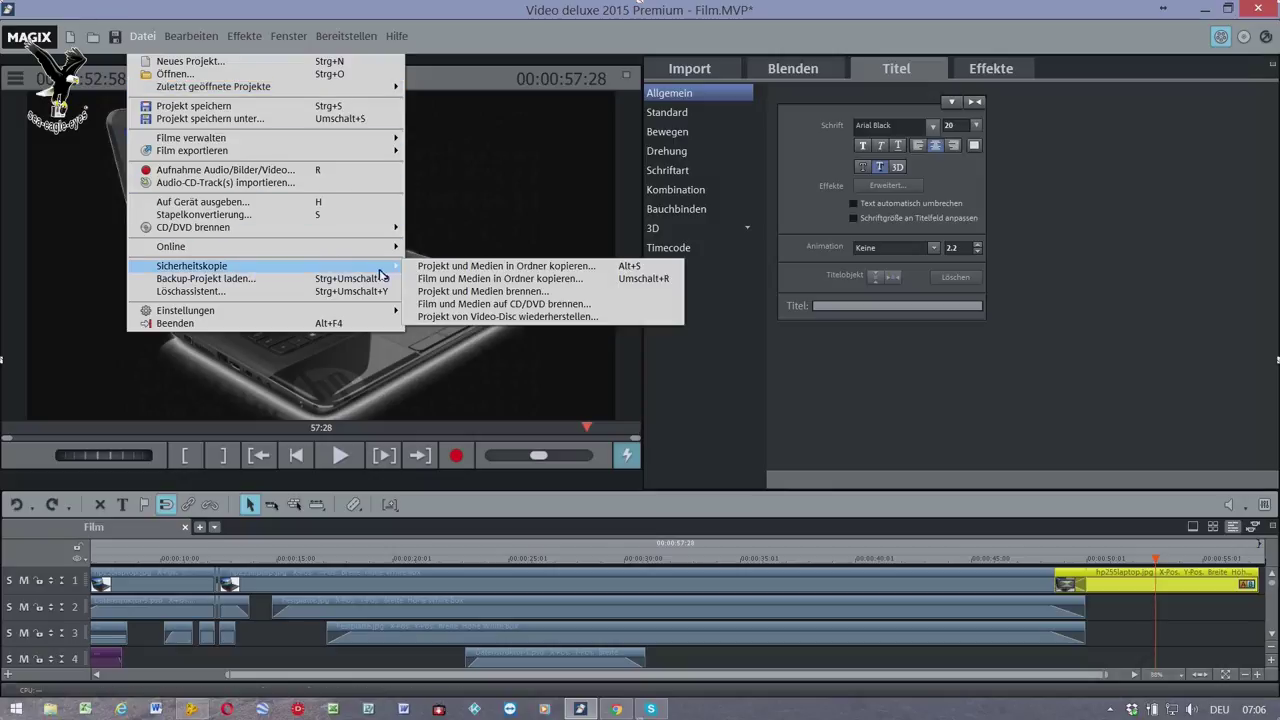
click(438, 271)
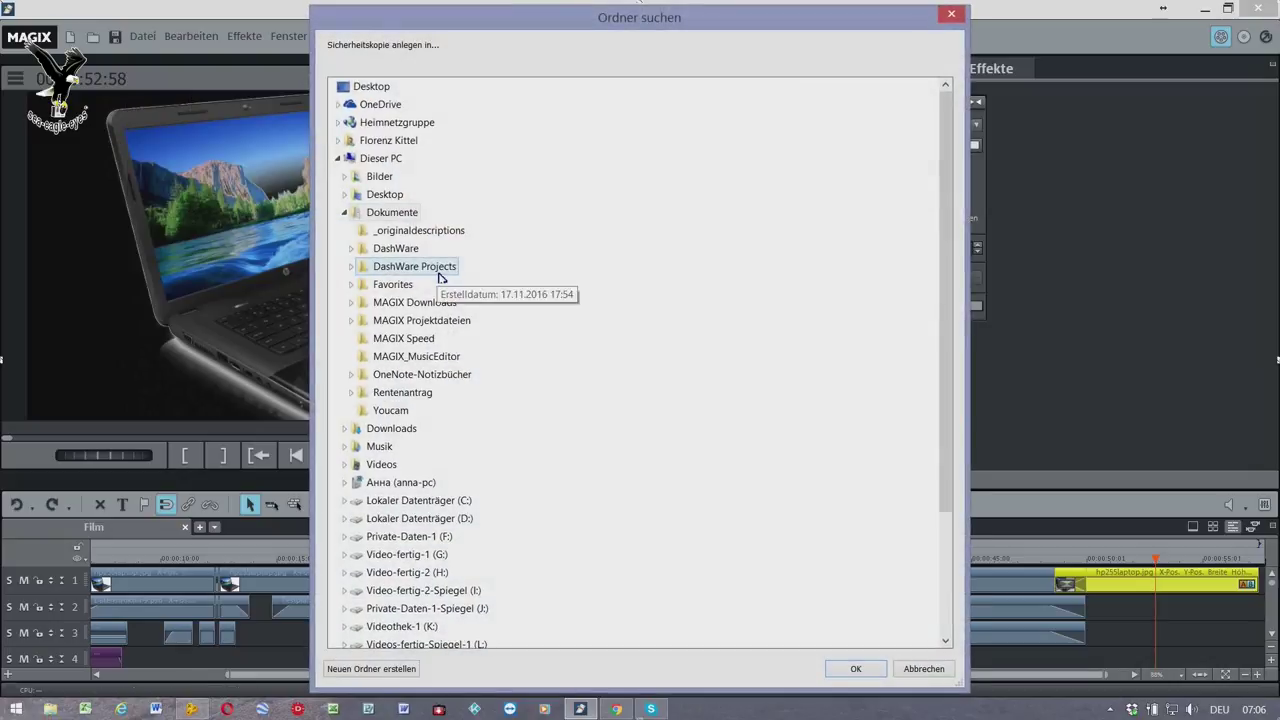
click(417, 556)
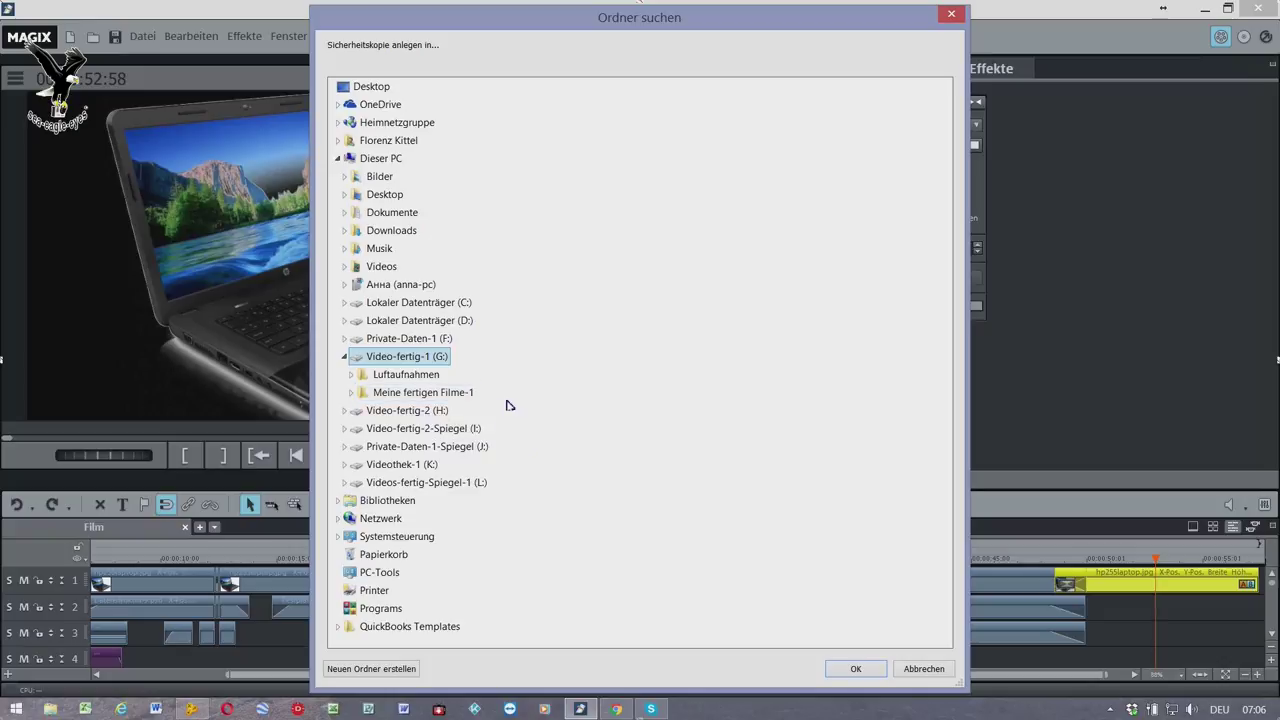
click(428, 395)
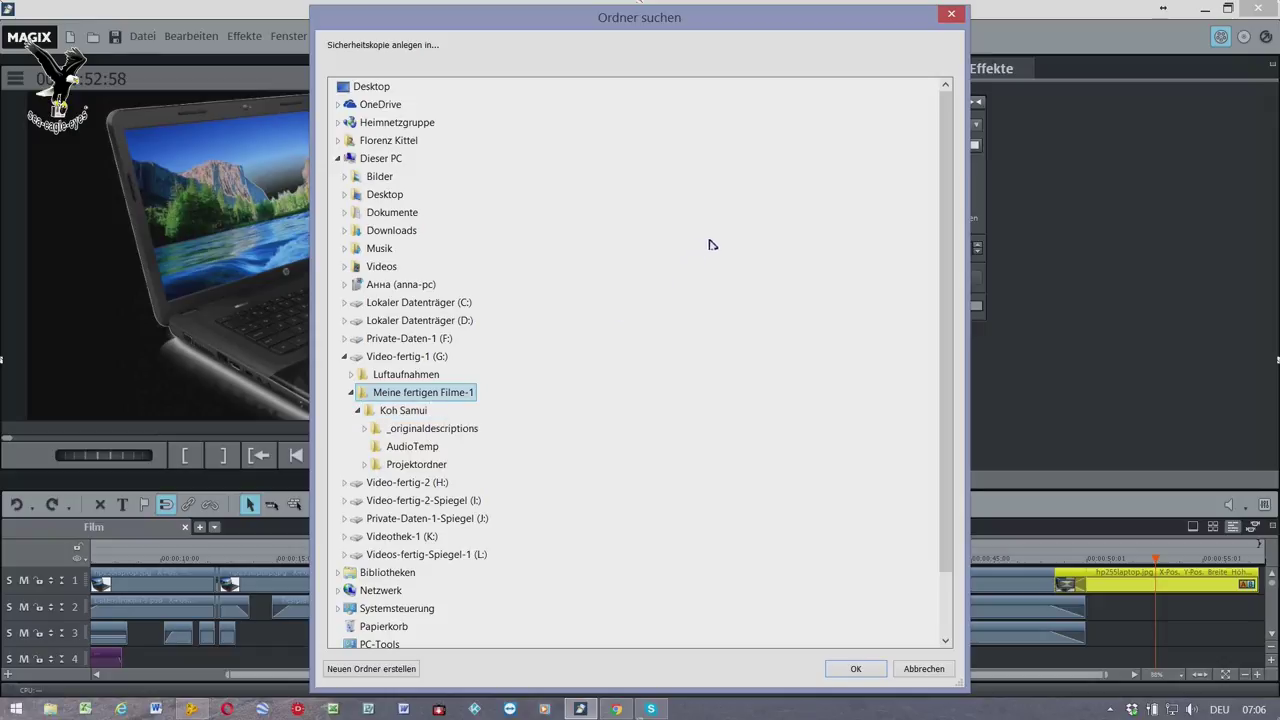
click(850, 668)
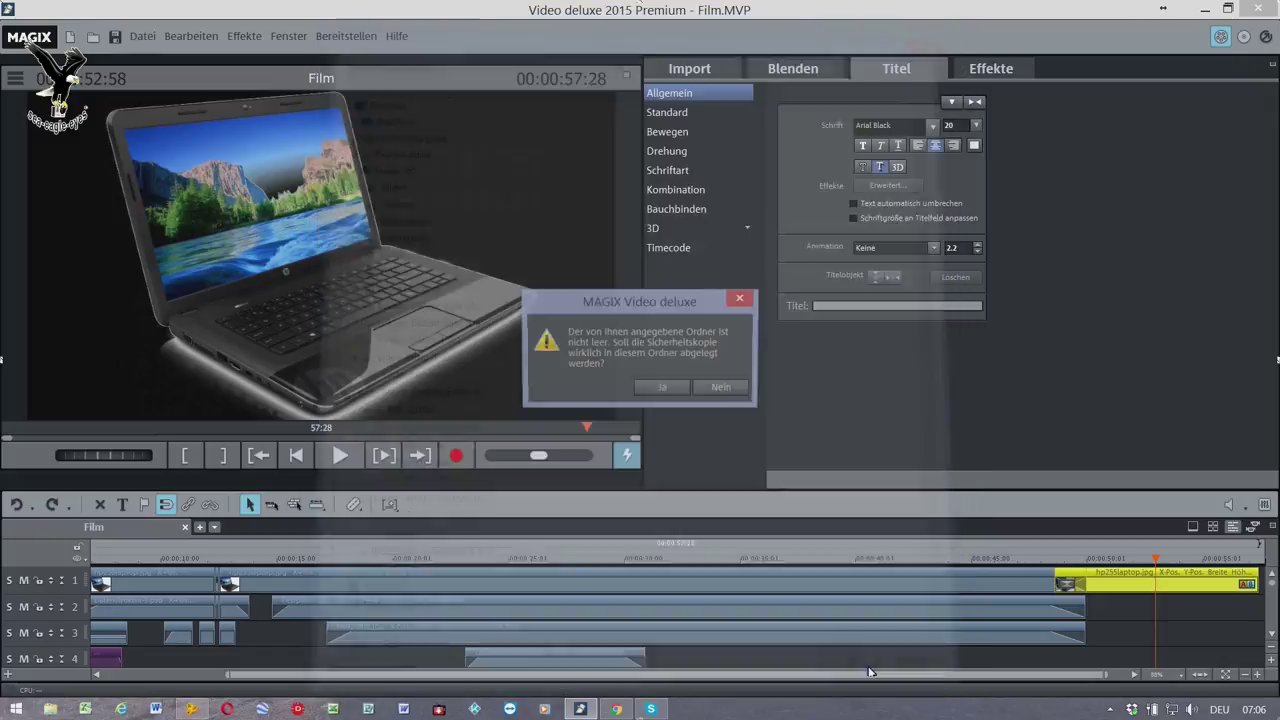
click(720, 389)
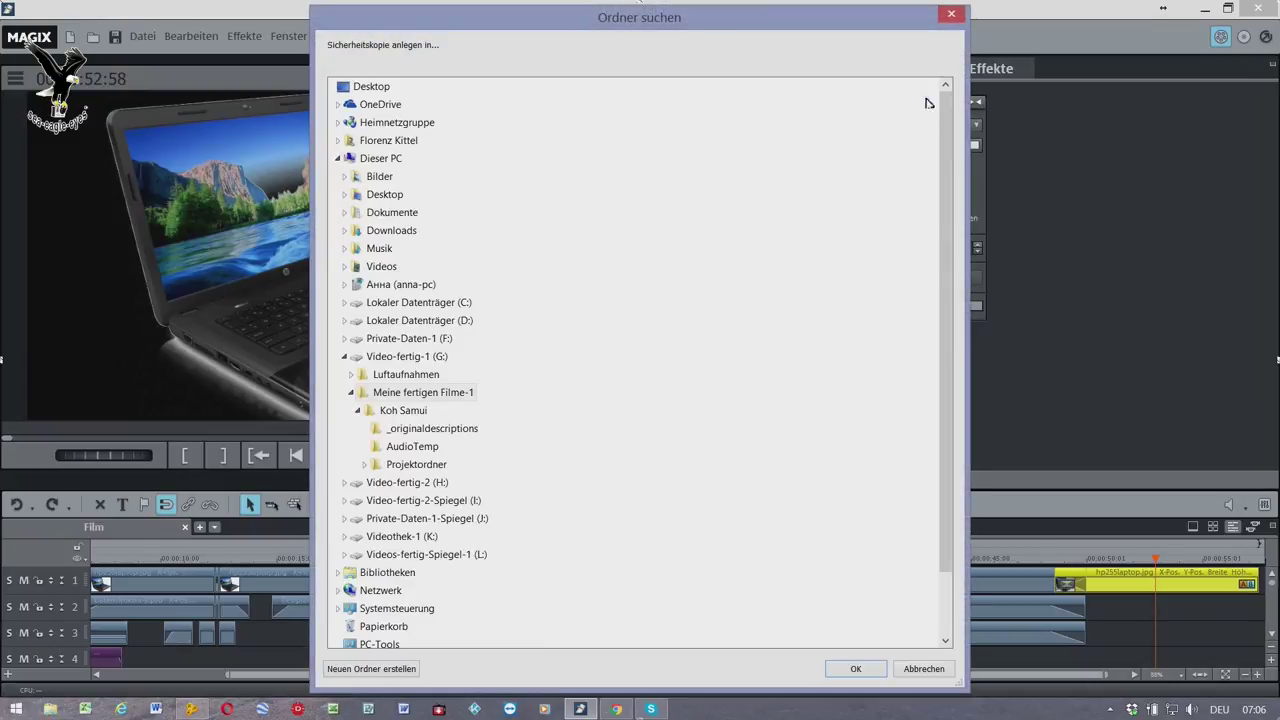
click(951, 17)
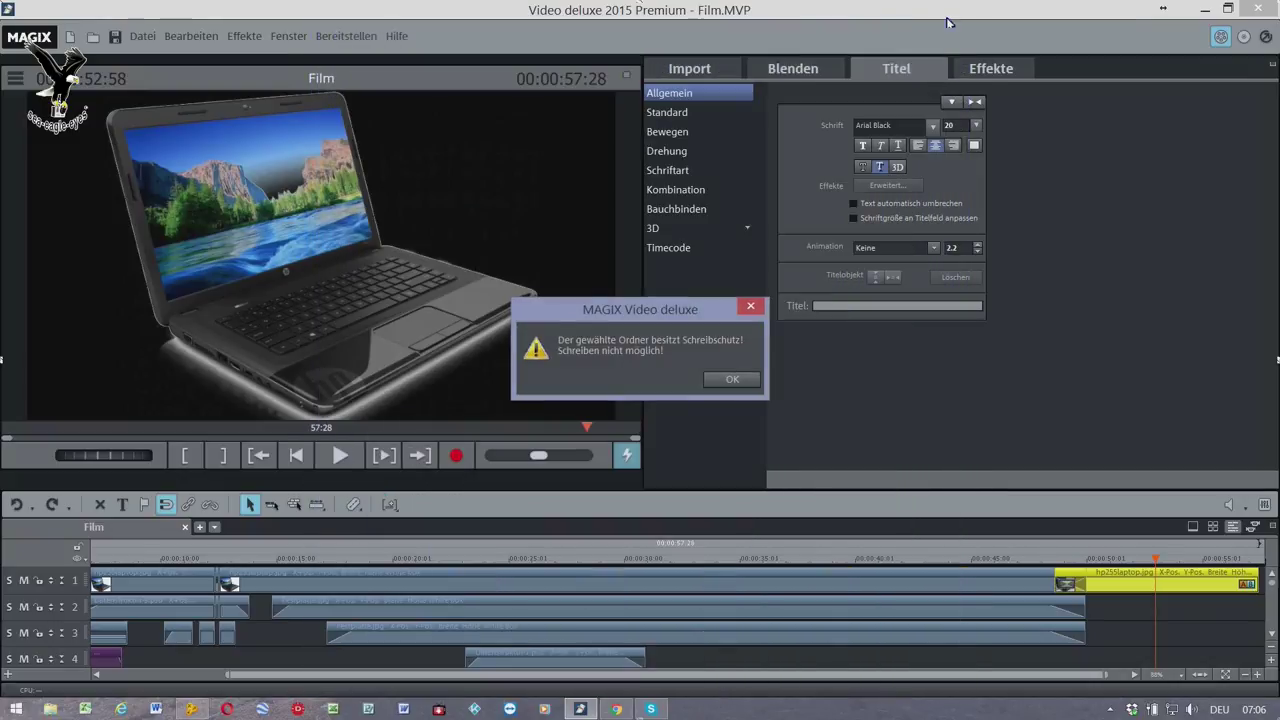
click(727, 379)
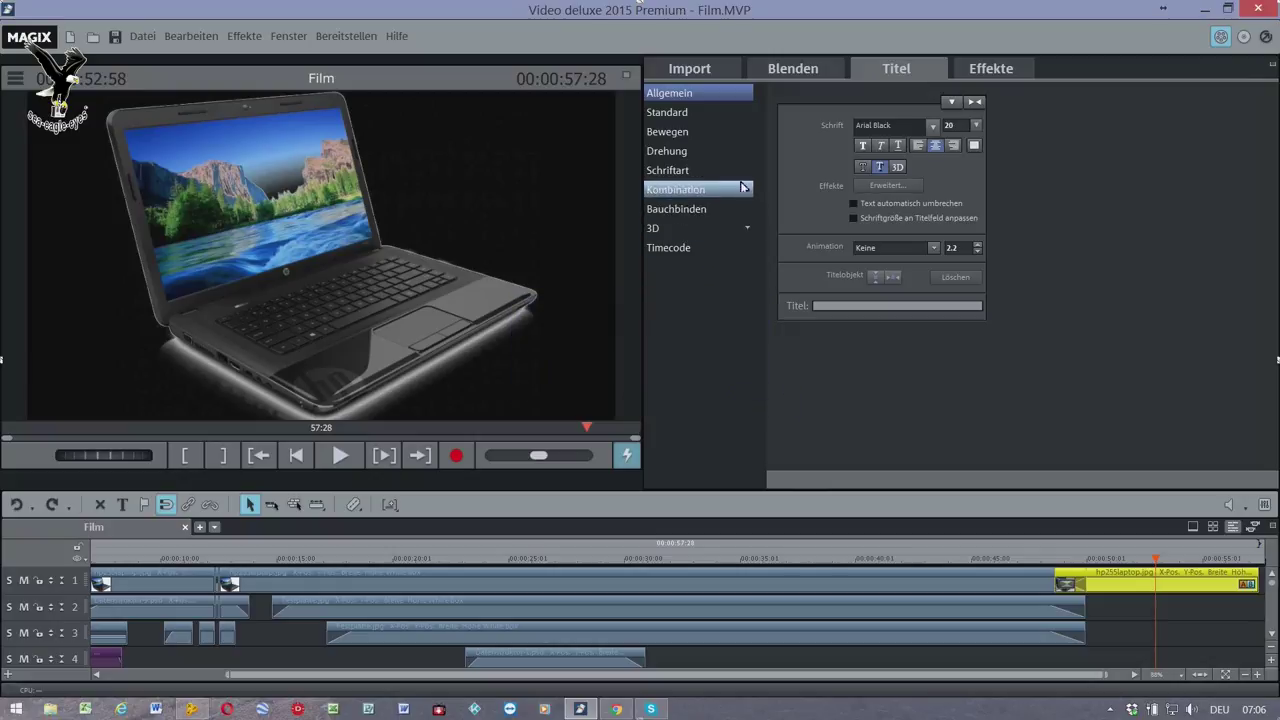
- Add a title from the Standard template to track 2 below the last laptop image, around 00:00:52:58
click(688, 113)
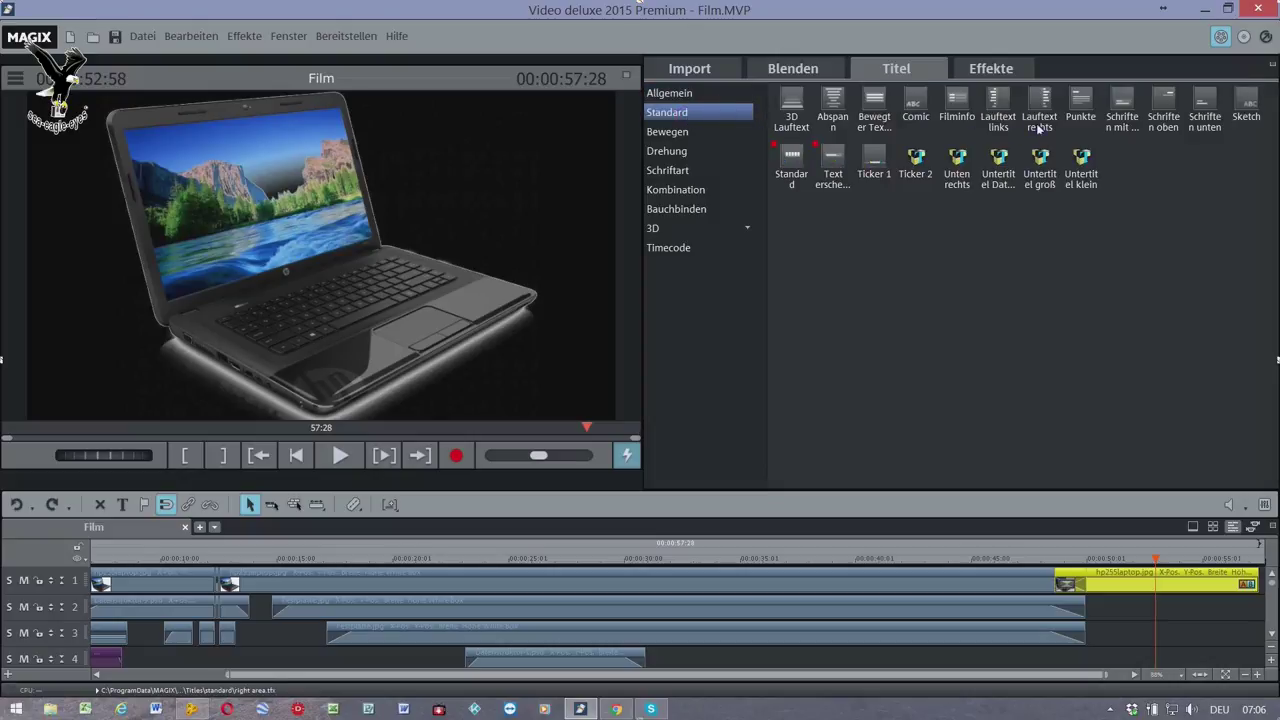
click(796, 158)
drag(1108, 524, 1161, 615)
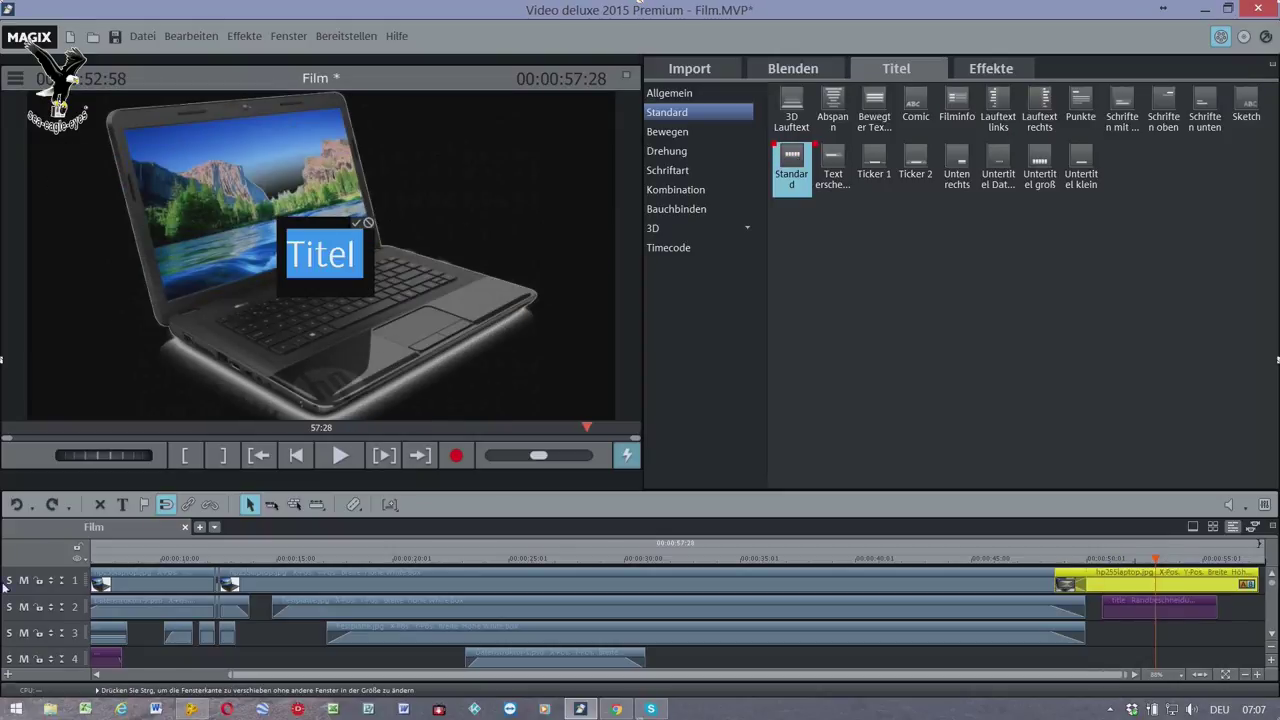
- Enter "Wenn du dein Projekt fertig hast gehe auf Datei." as the text of the new title
text(W)
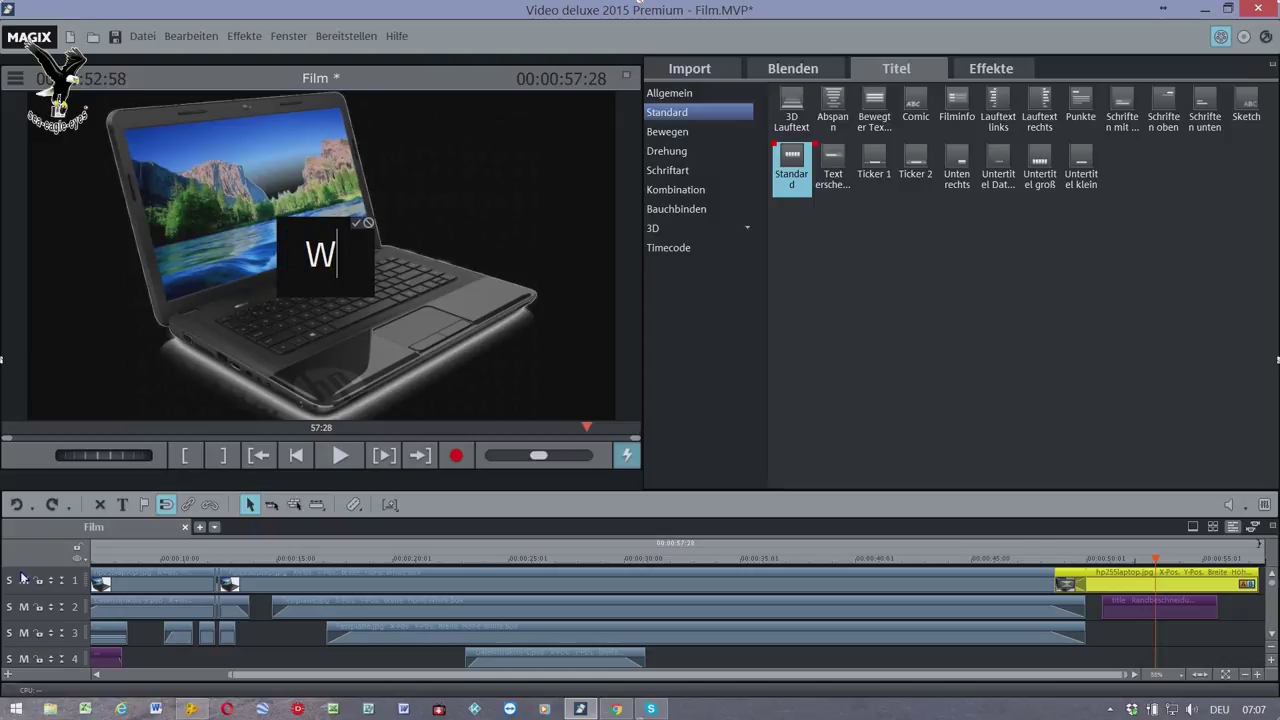
text(enn)
text( du)
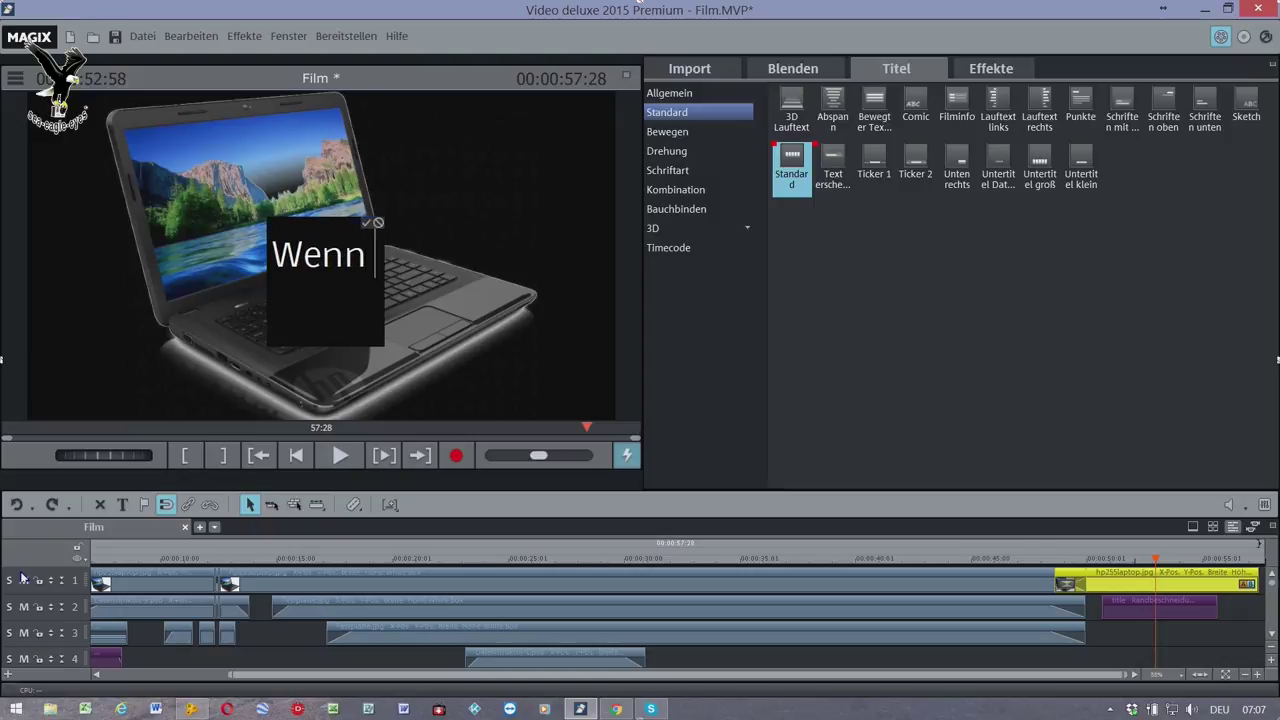
key(Return)
text(dein )
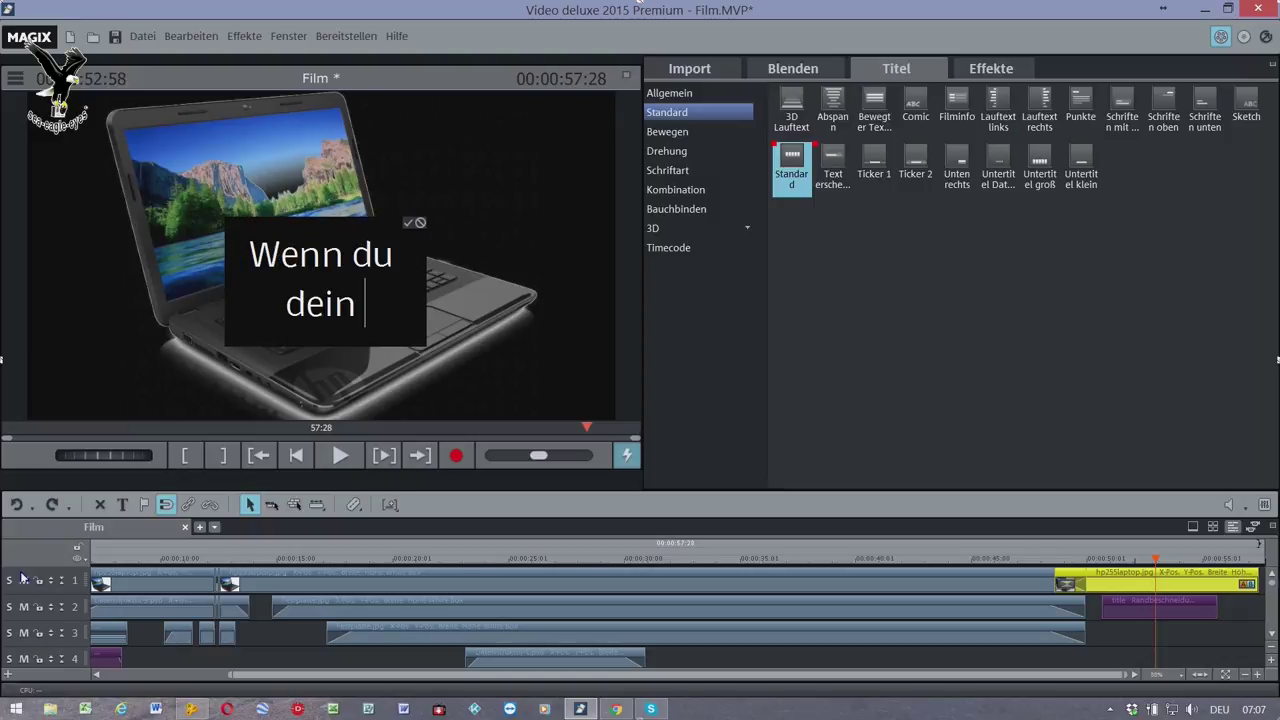
text(Pro)
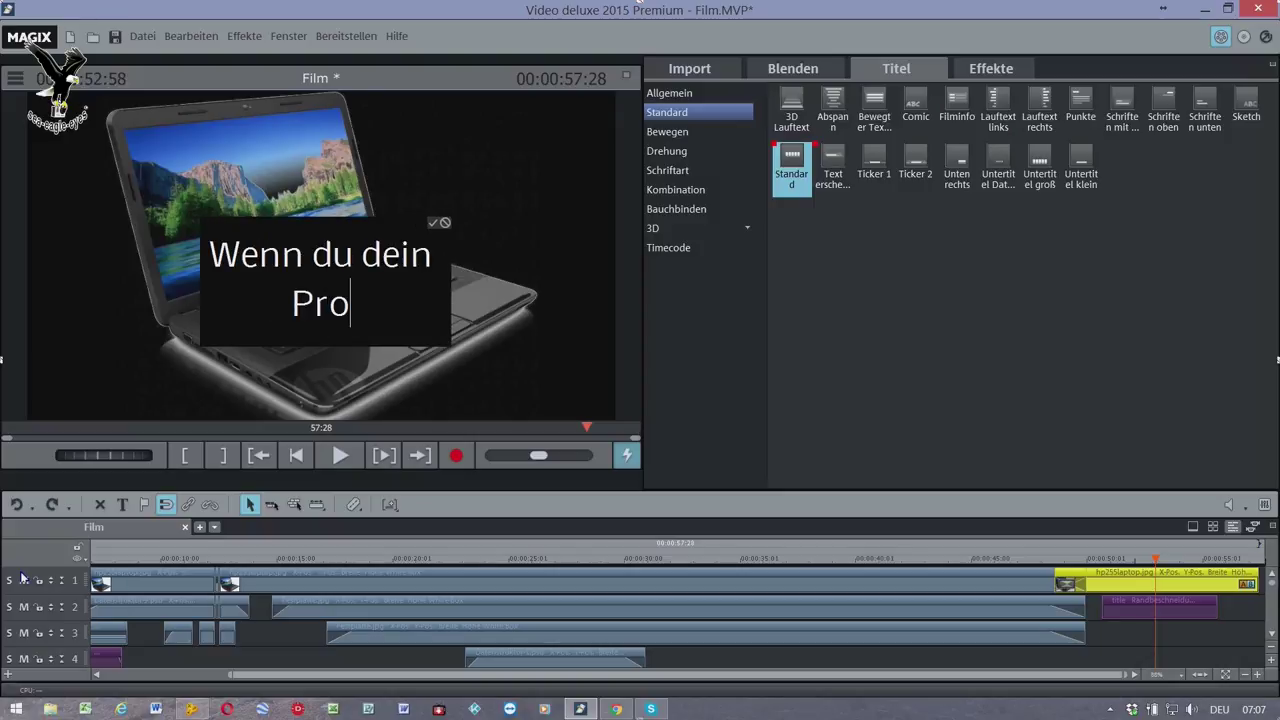
text(jekt fertig ha)
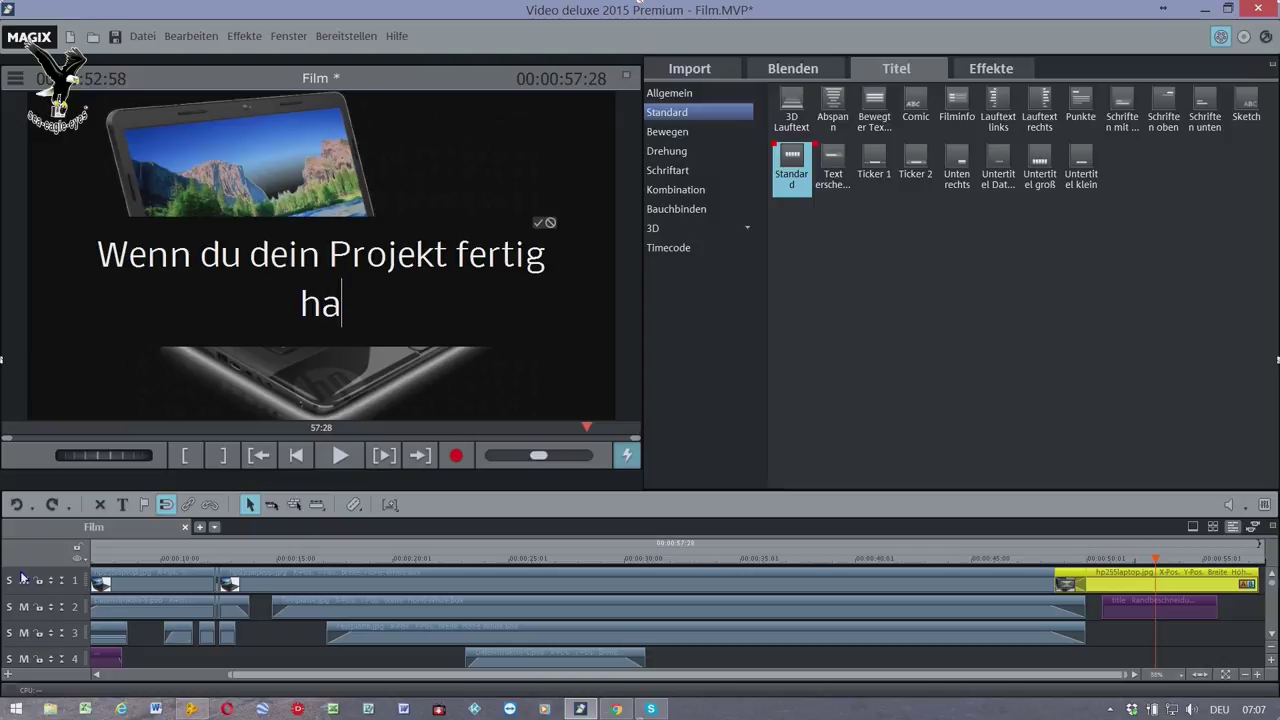
text(st gehe auf)
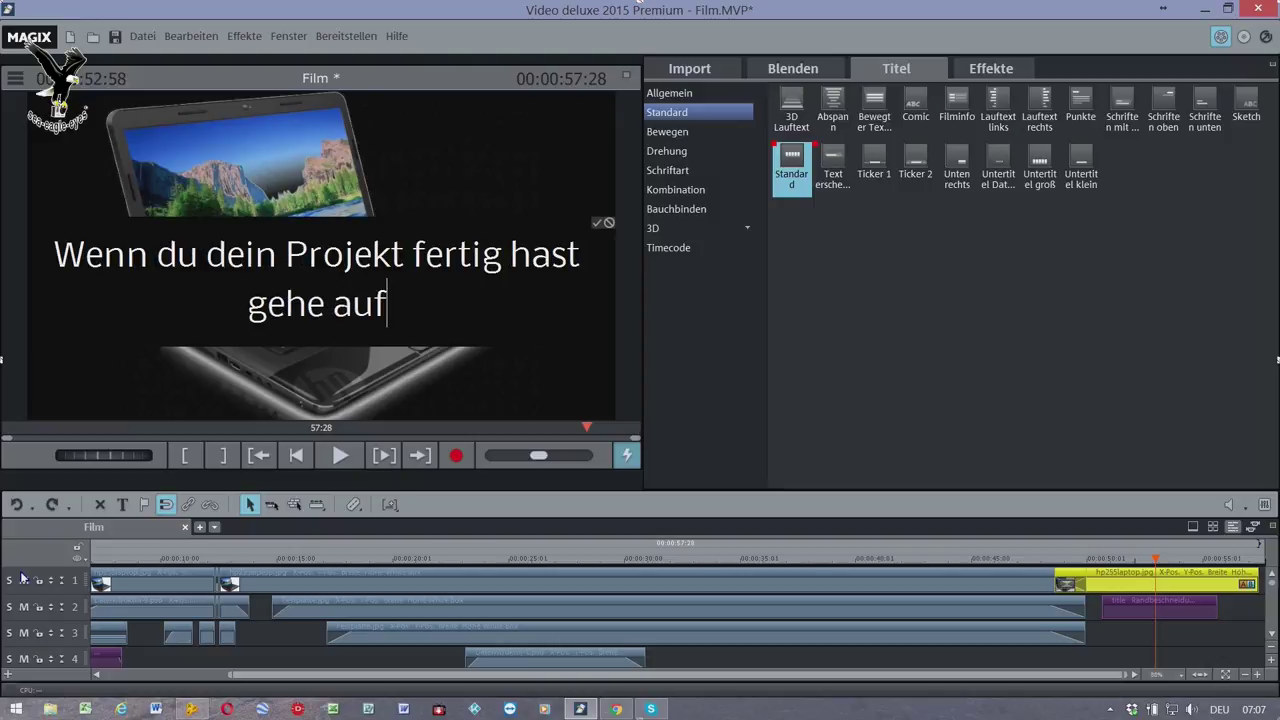
text( Datei)
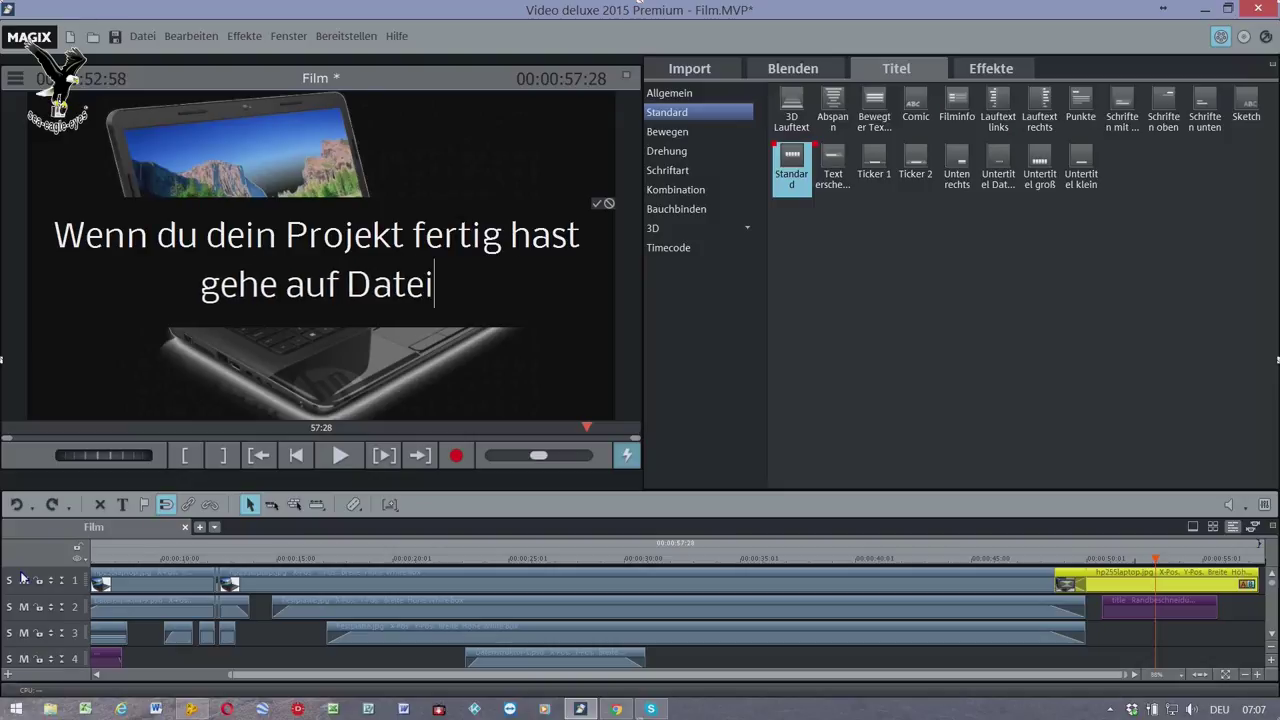
text(.)
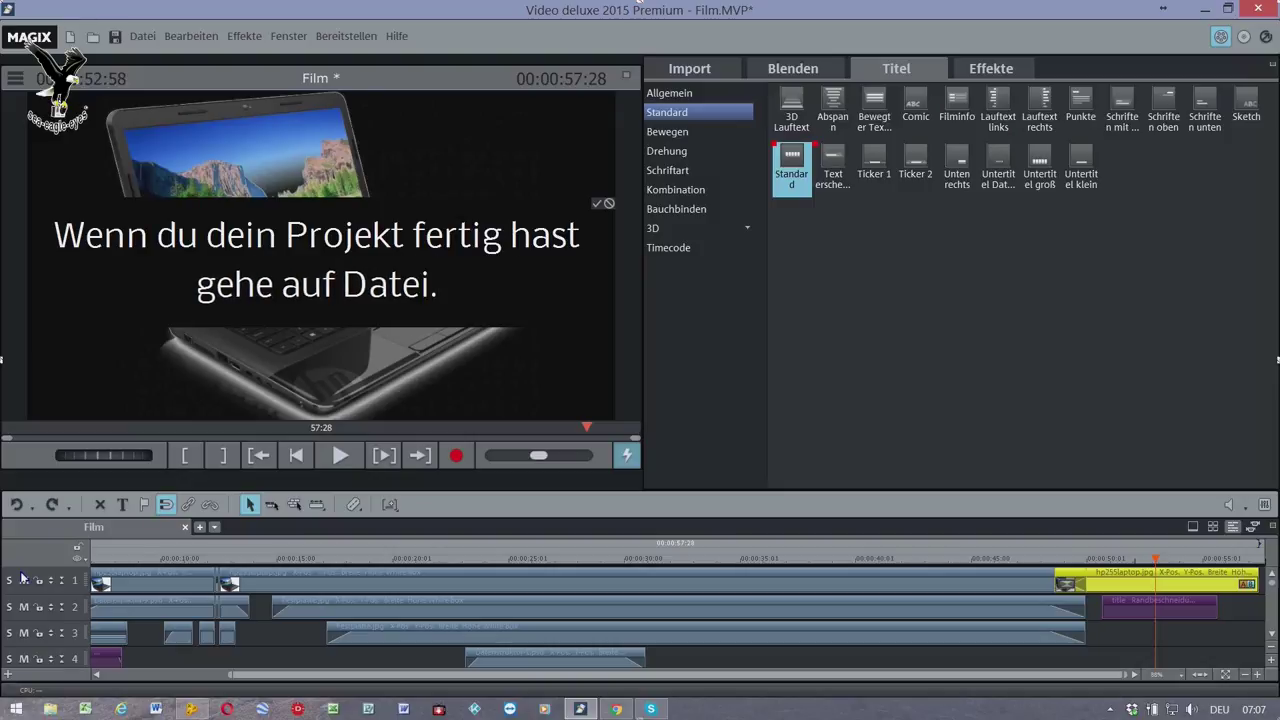
click(691, 317)
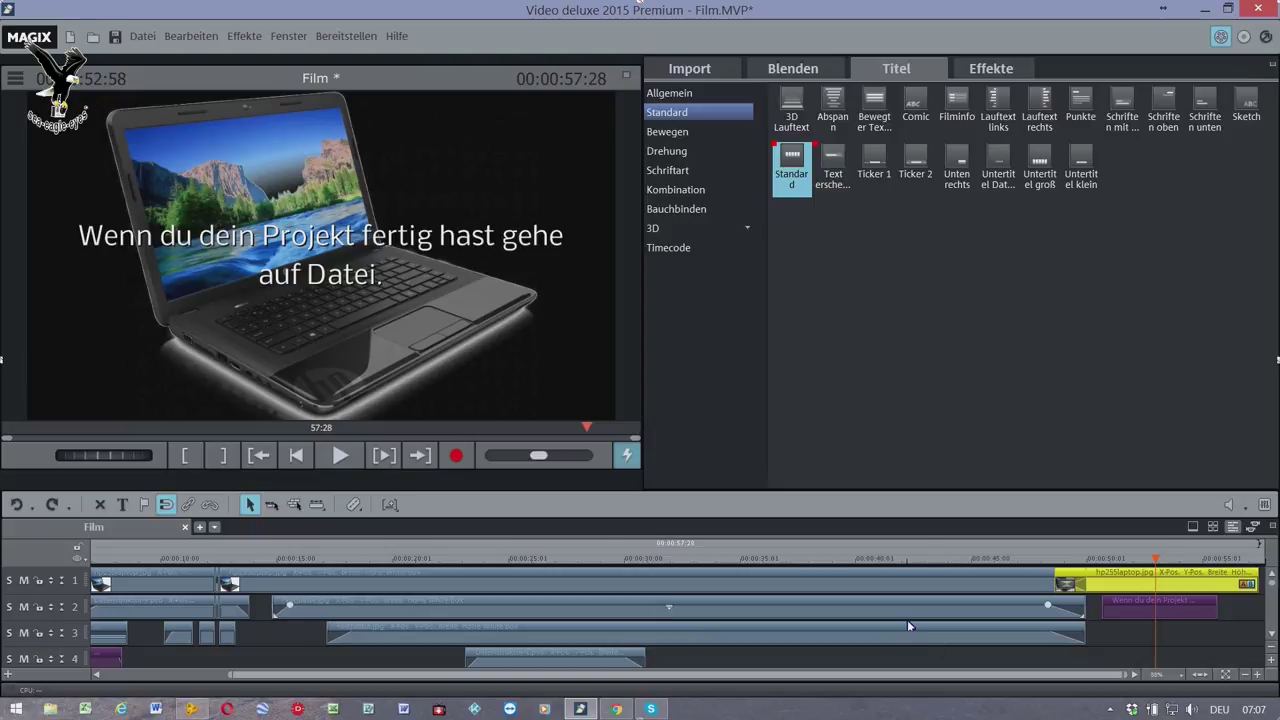
- Extend the end of the last laptop image on track 1 so the film runs to 00:01:55:18
click(976, 593)
scroll(976, 593, down, 3)
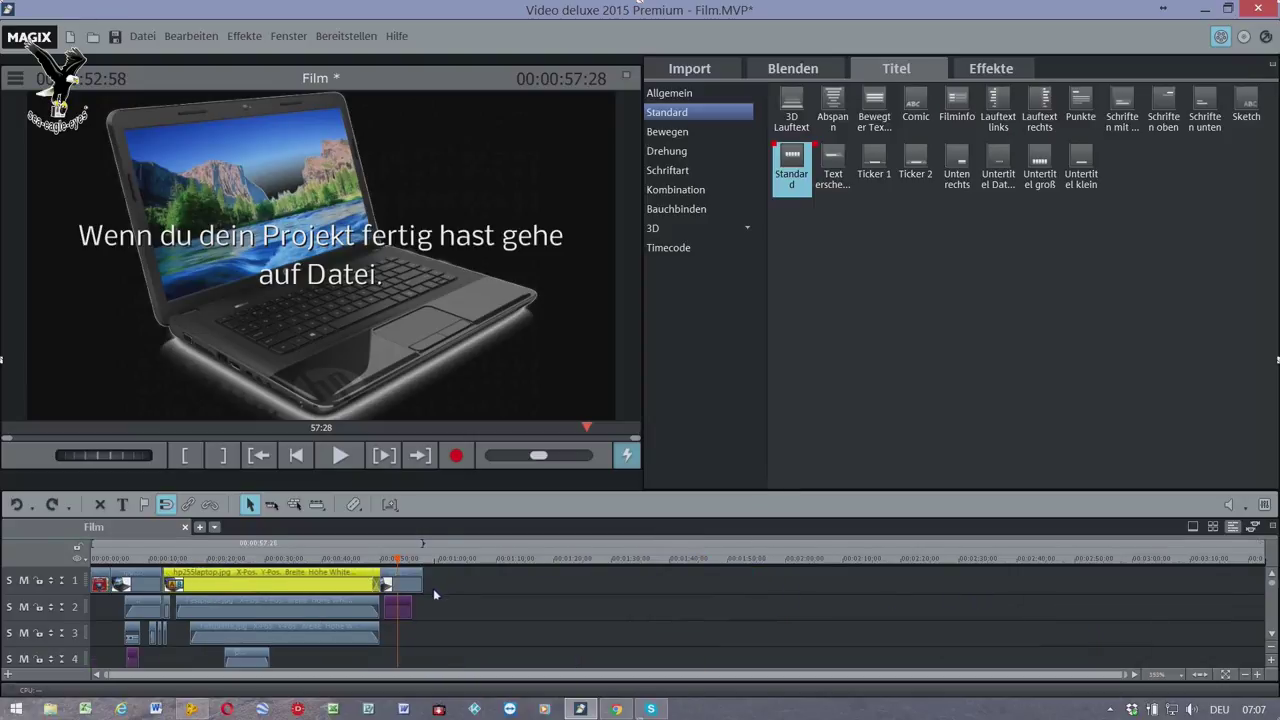
drag(421, 586, 760, 604)
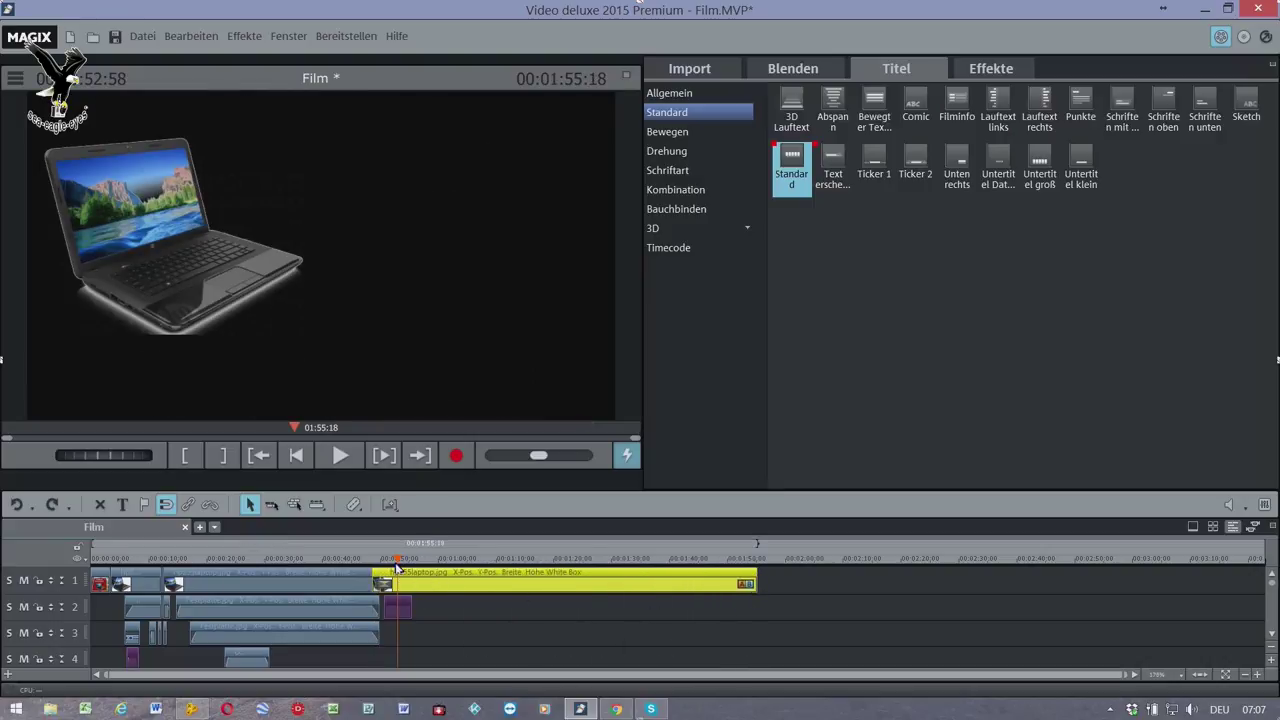
- Add a second Standard title to track 2 around 00:00:58:52, after the "Wenn du dein Projekt" title
drag(400, 568, 433, 566)
mouse_move(798, 160)
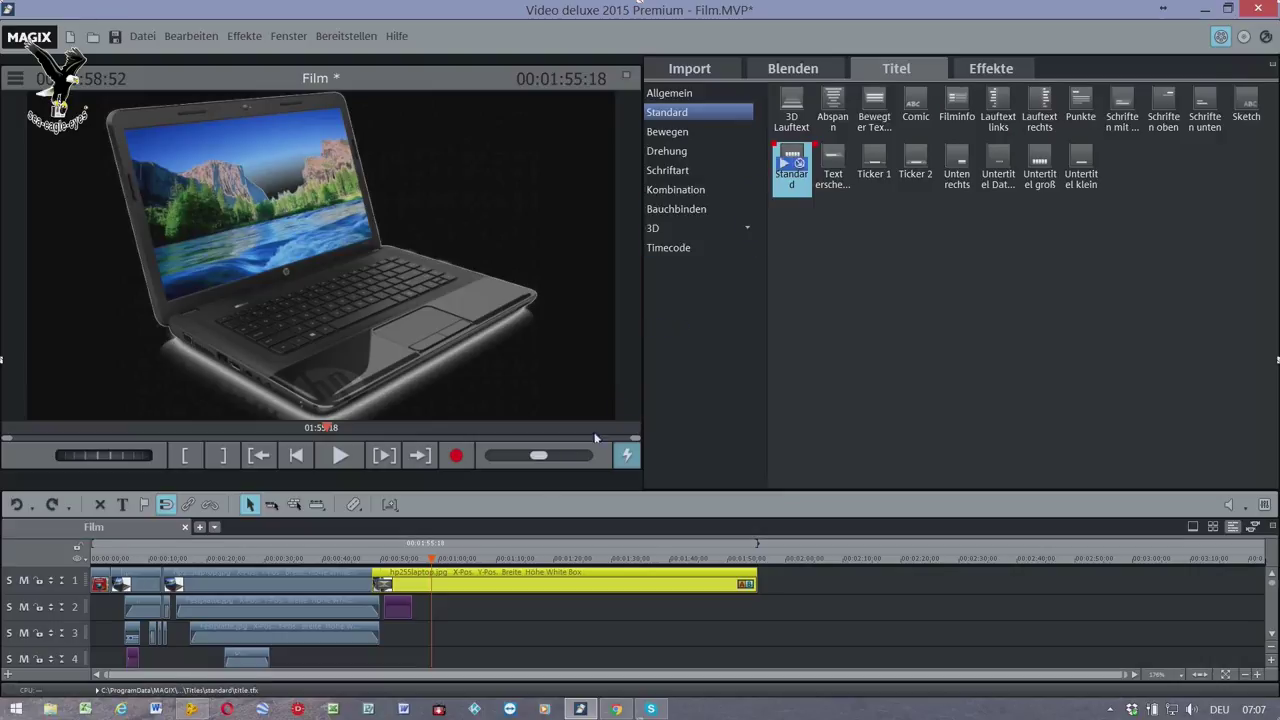
drag(472, 577, 438, 618)
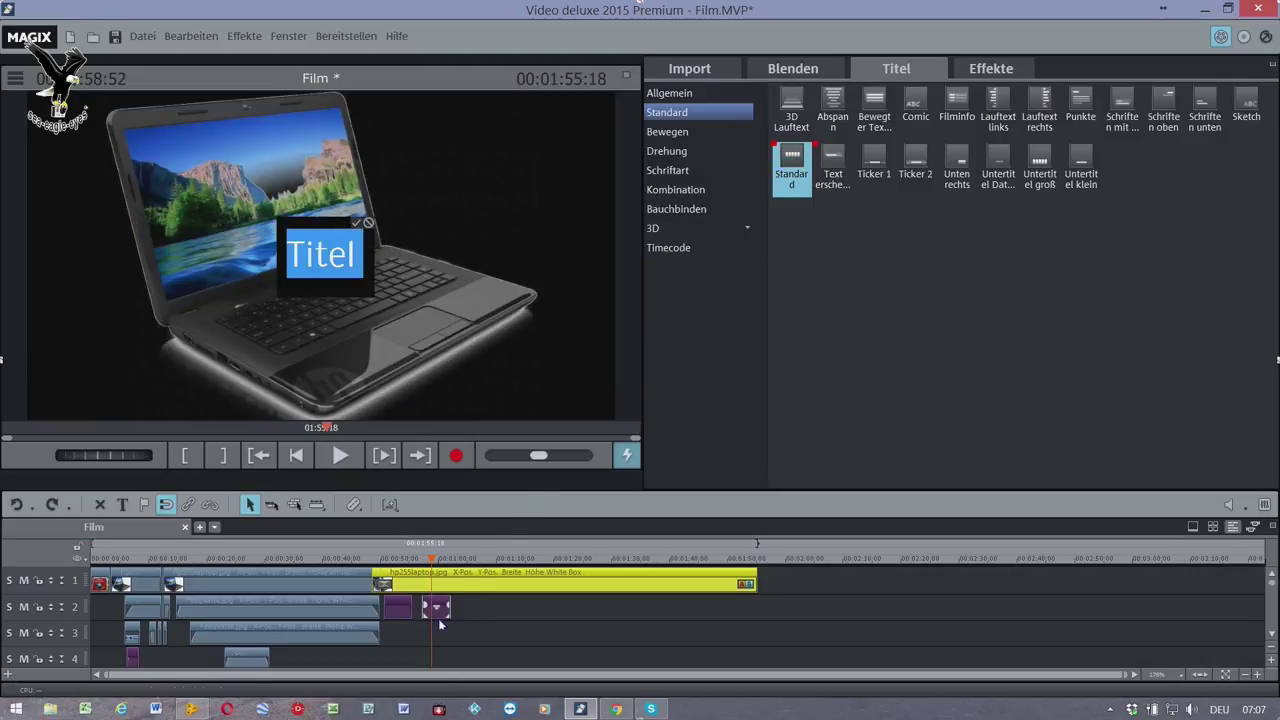
click(143, 38)
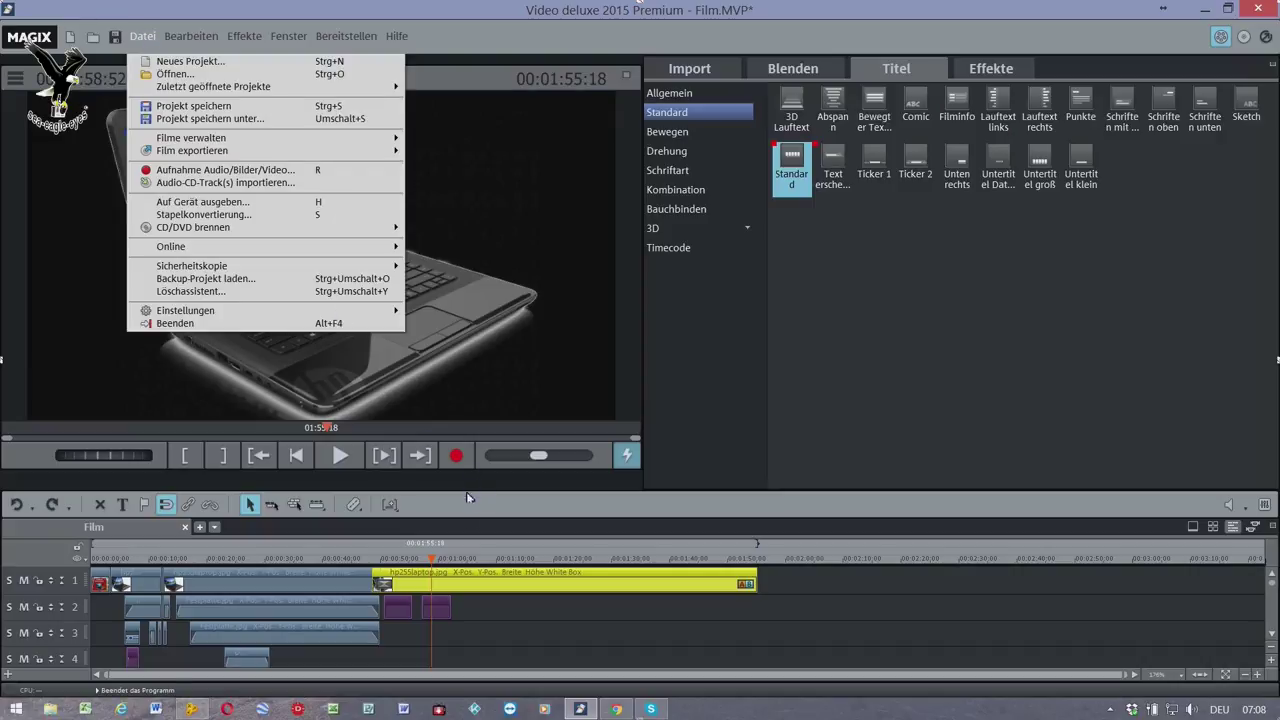
click(447, 616)
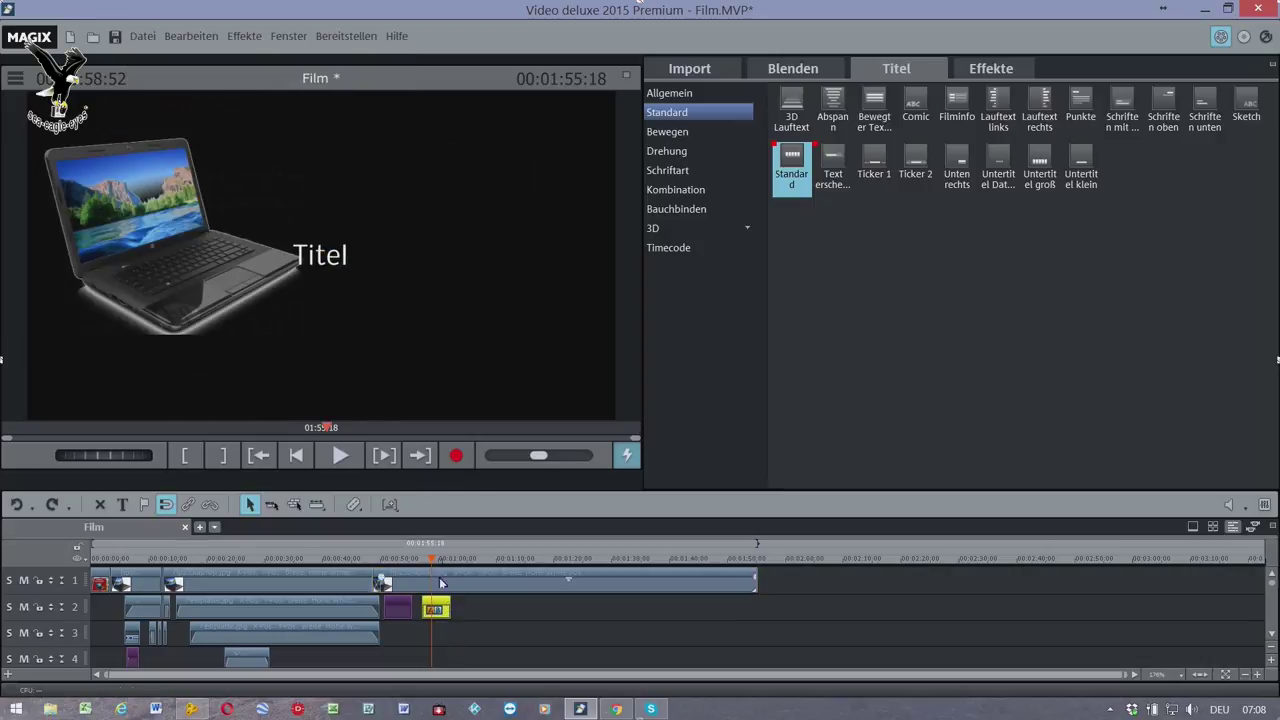
- Enter "Gehe auf Sicherheitskopie" as the text of the second Standard title on track 2
click(321, 268)
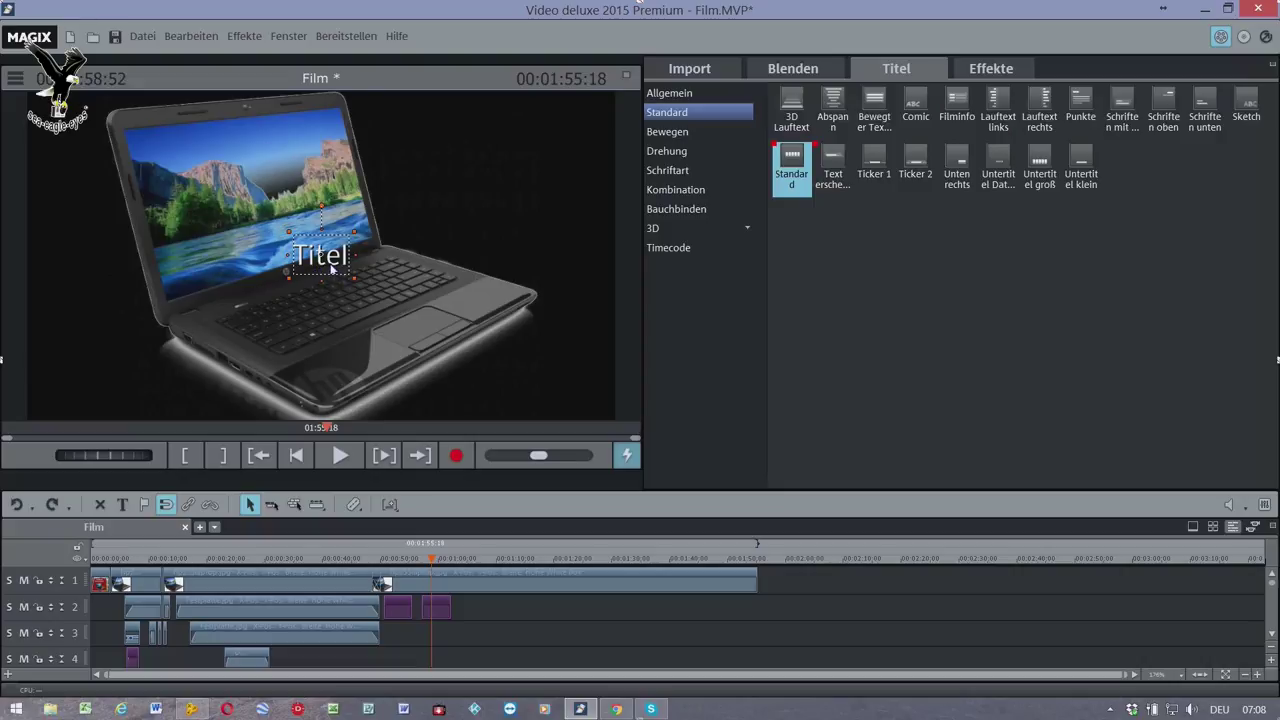
double_click(332, 268)
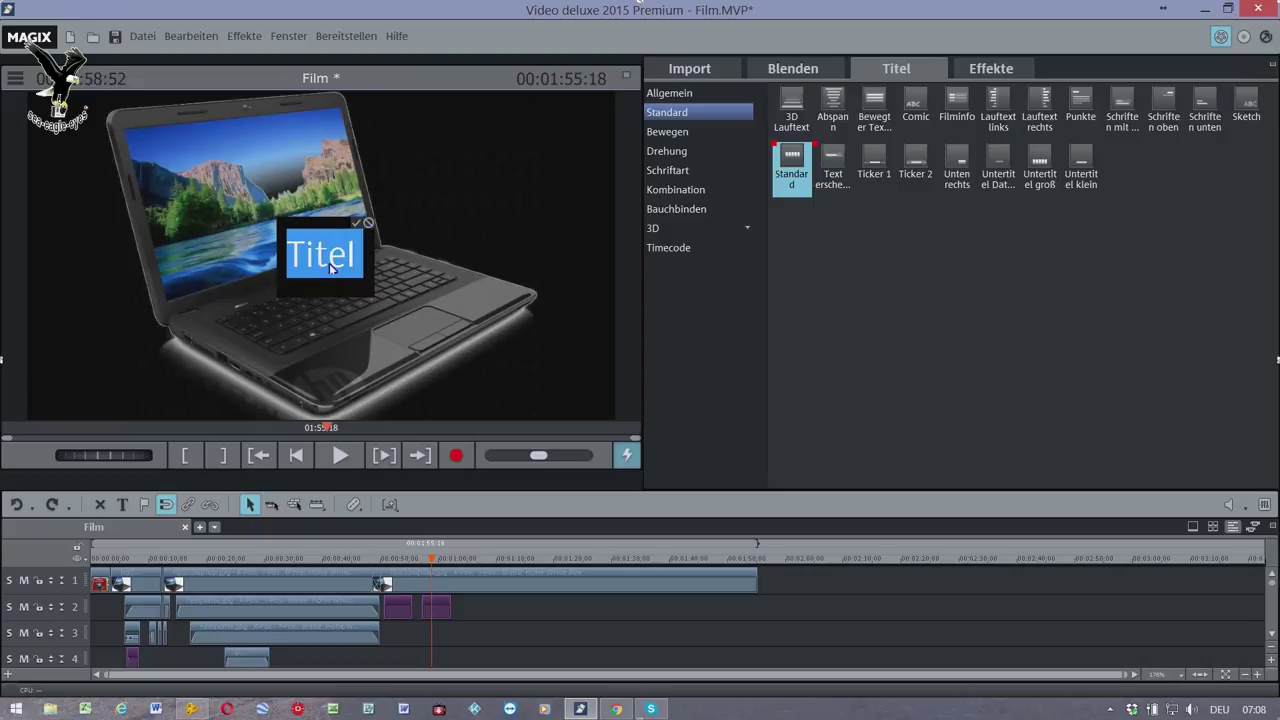
text(Gehe)
key(Return)
text(aus)
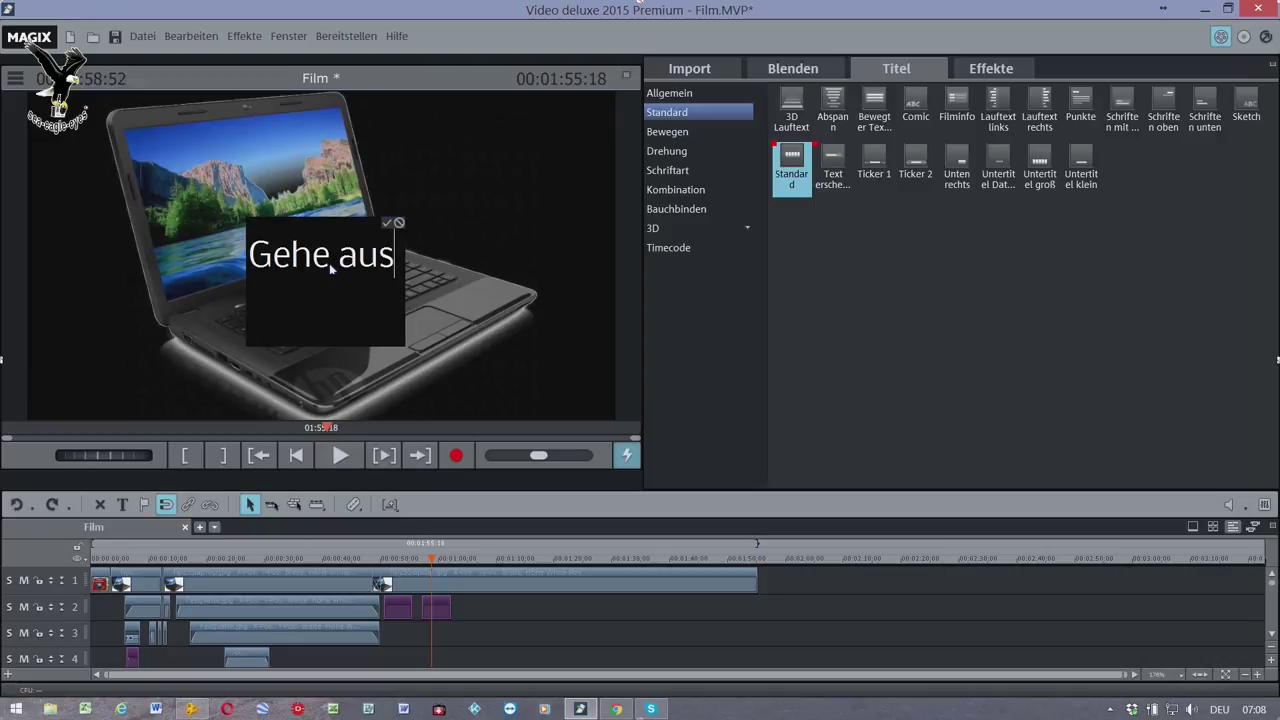
key(BackSpace)
text(f)
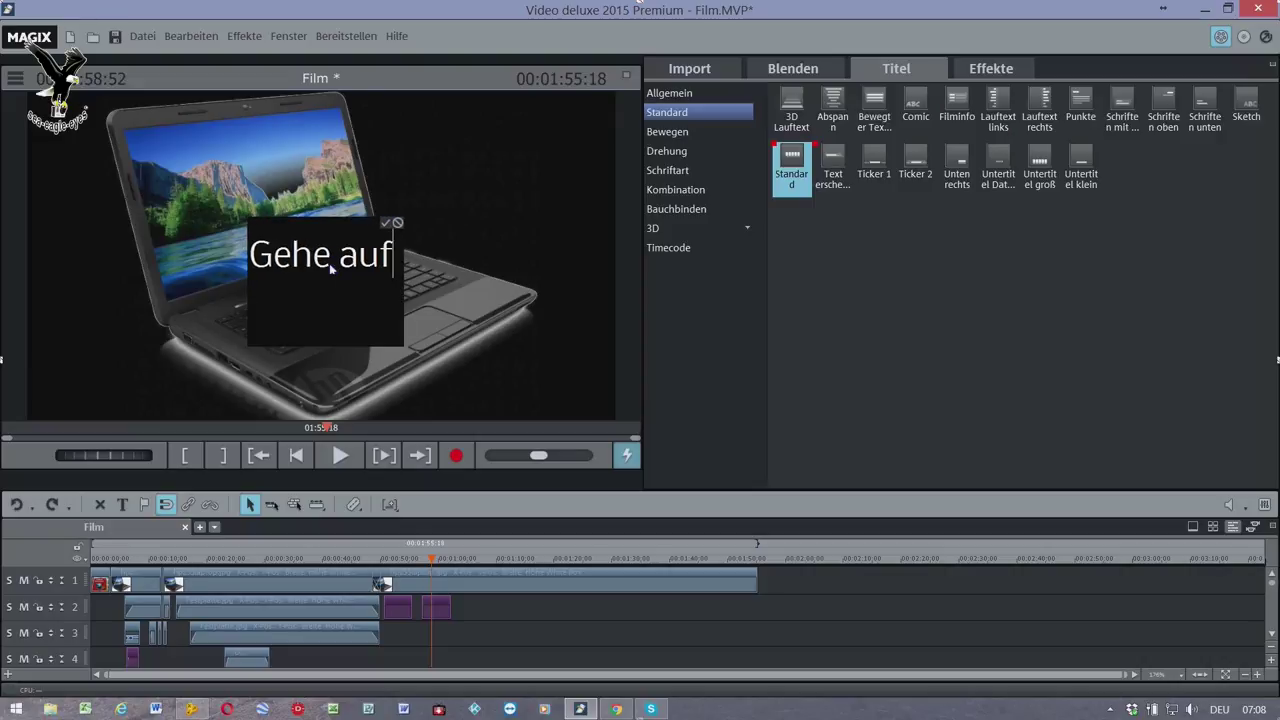
key(Return)
text(Si)
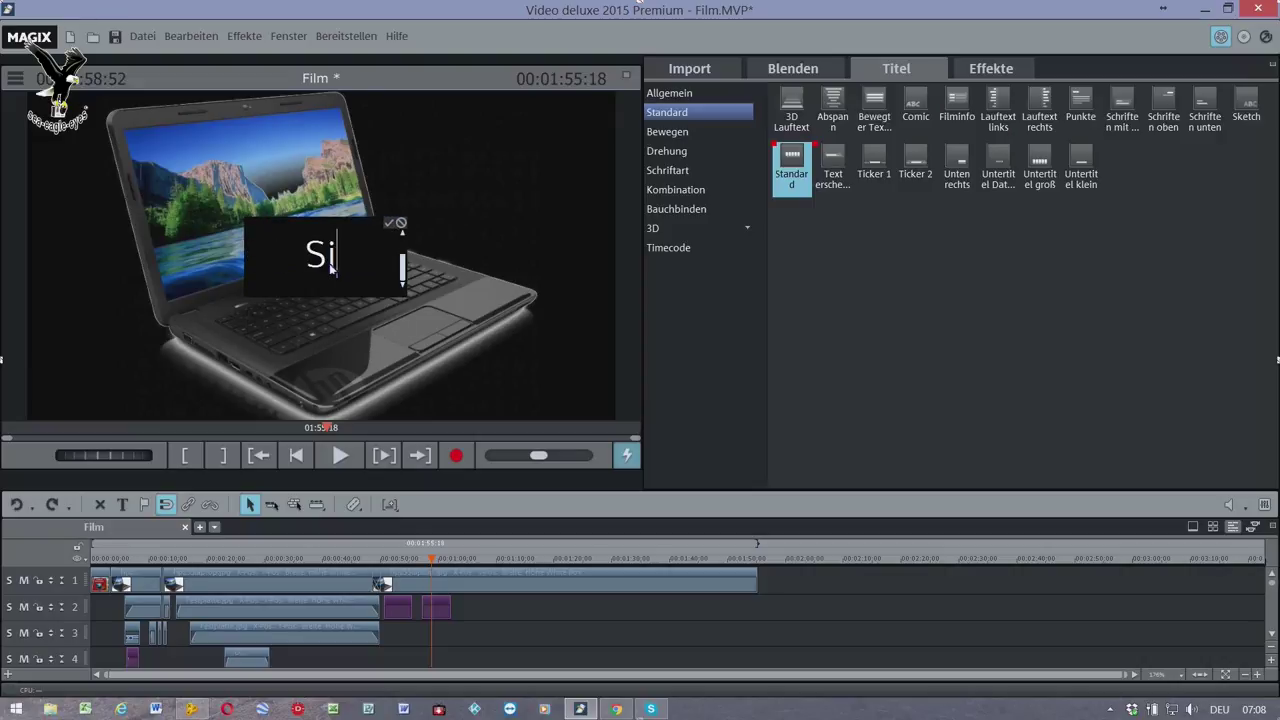
text(cherheits)
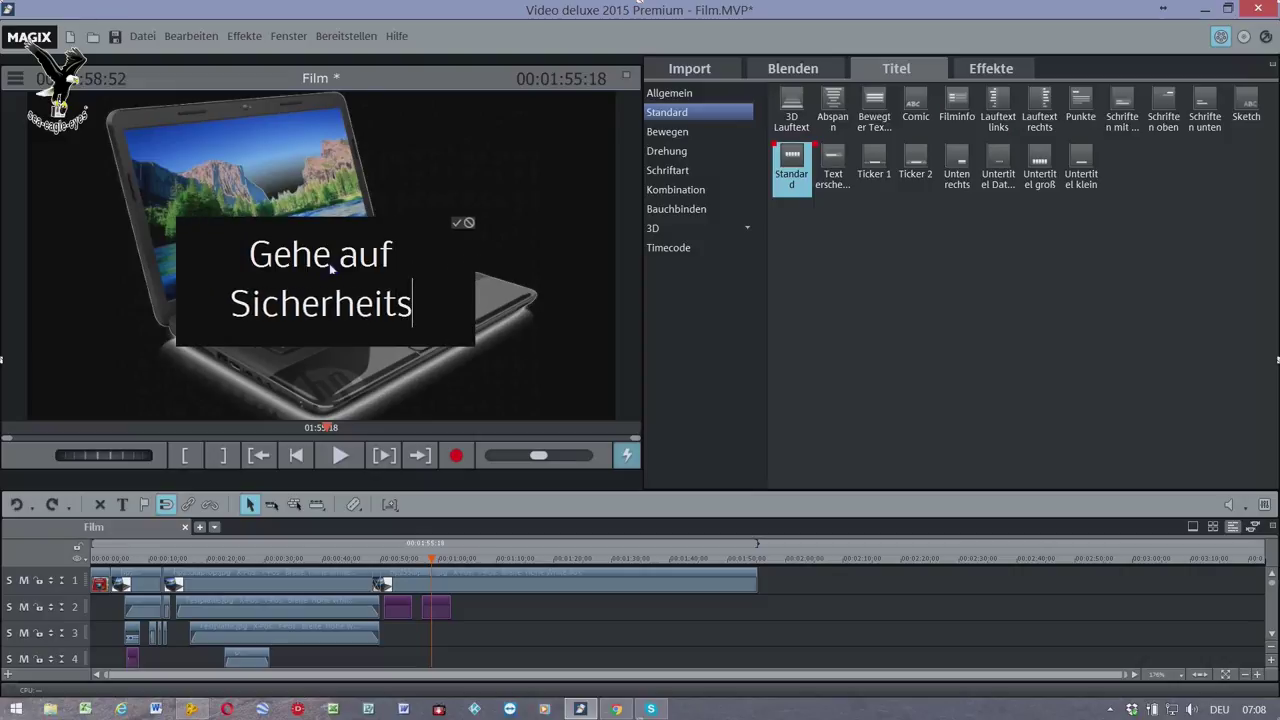
text(kopie)
key(Escape)
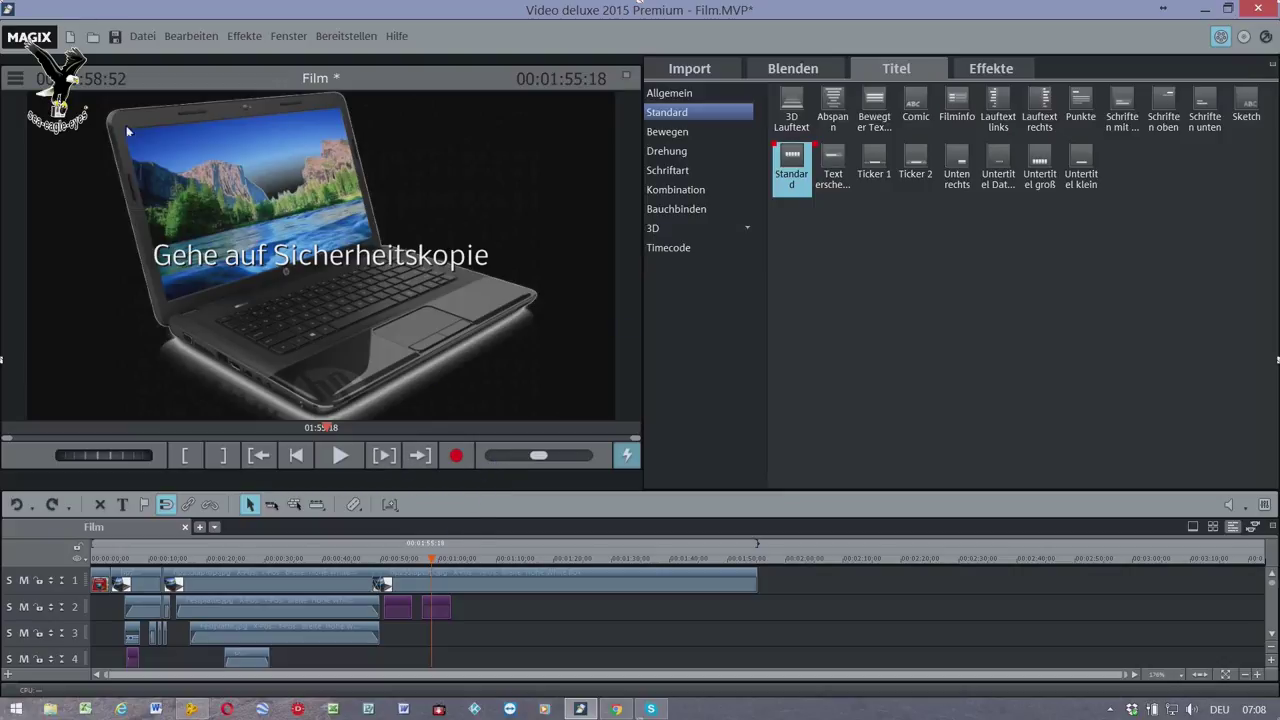
- Examine the available Sicherheitskopie options for backing up the project and its media
click(142, 40)
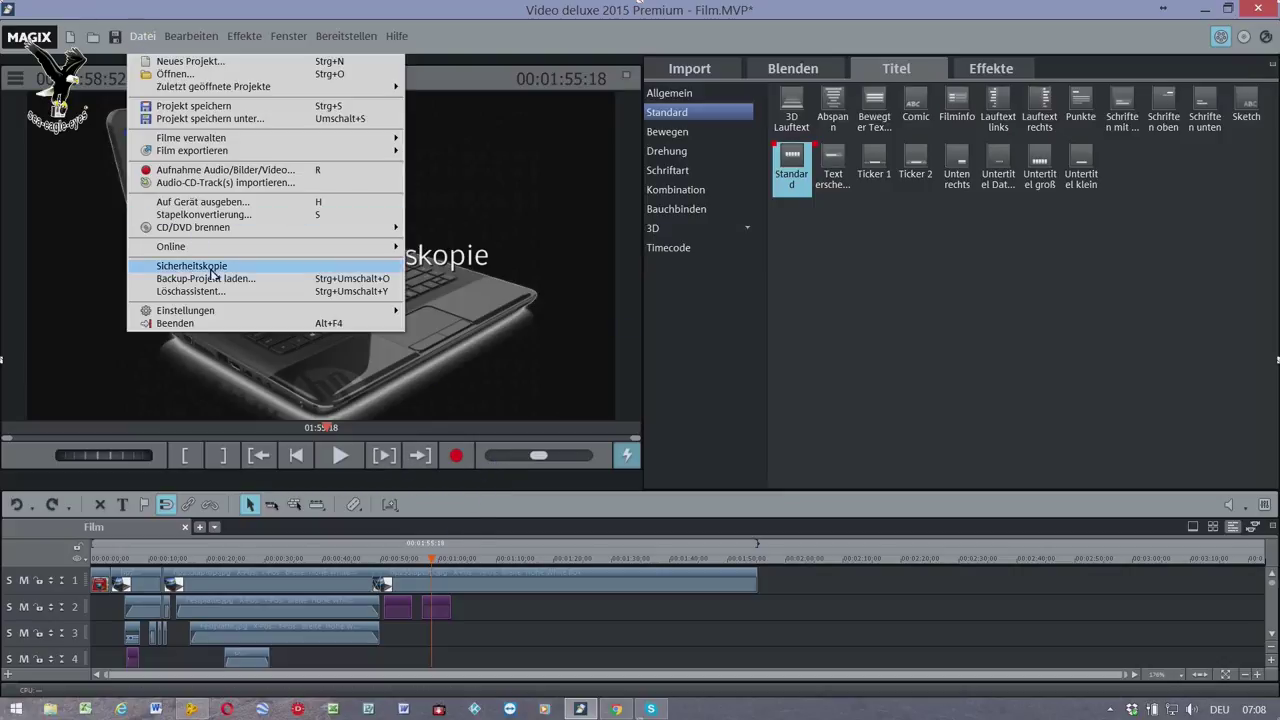
mouse_move(213, 271)
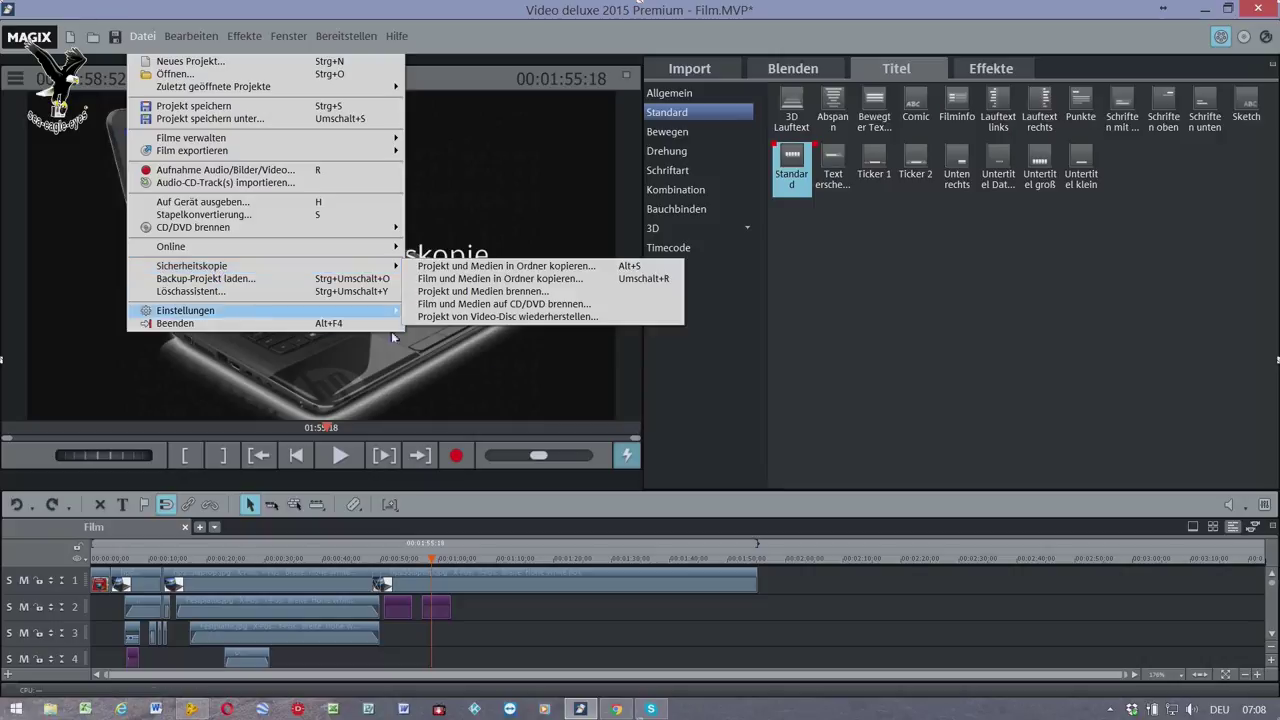
click(840, 307)
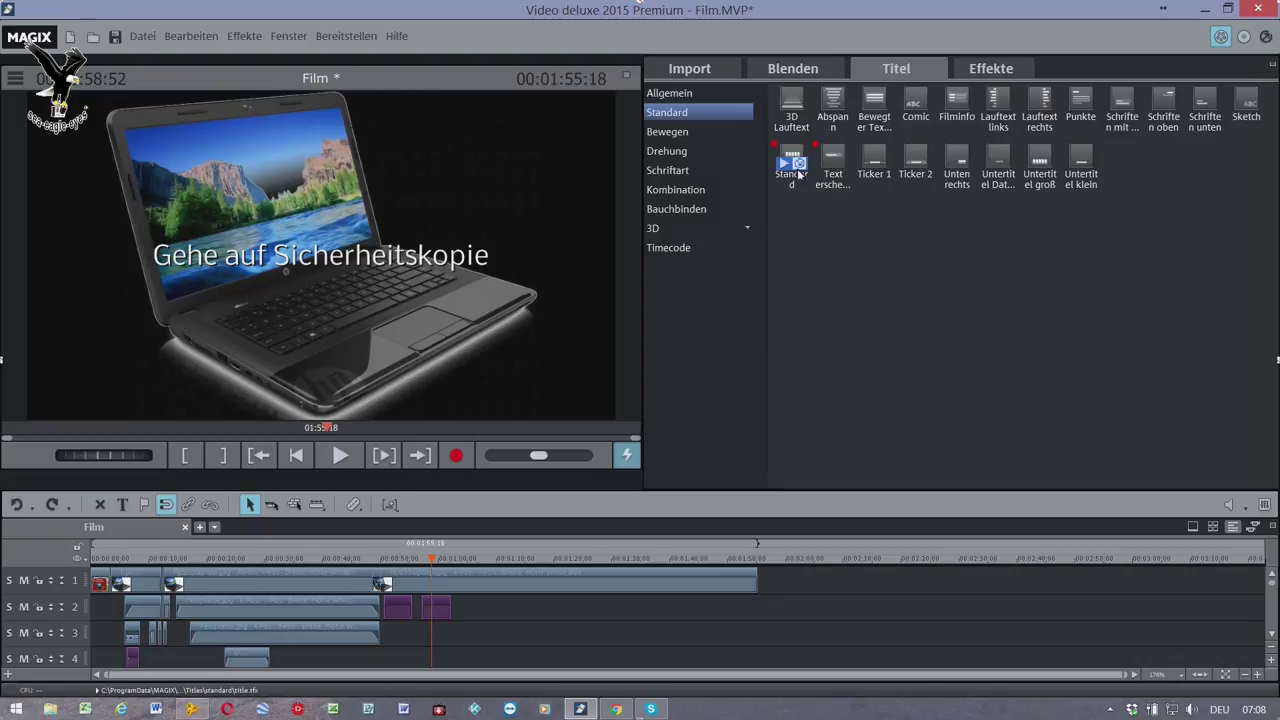
- Add a Standard title on track 2 directly after "Gehe auf Sicherheitskopie", with the text "Speiche dein Projekt auf den externes Laufwerk."
drag(795, 160, 466, 610)
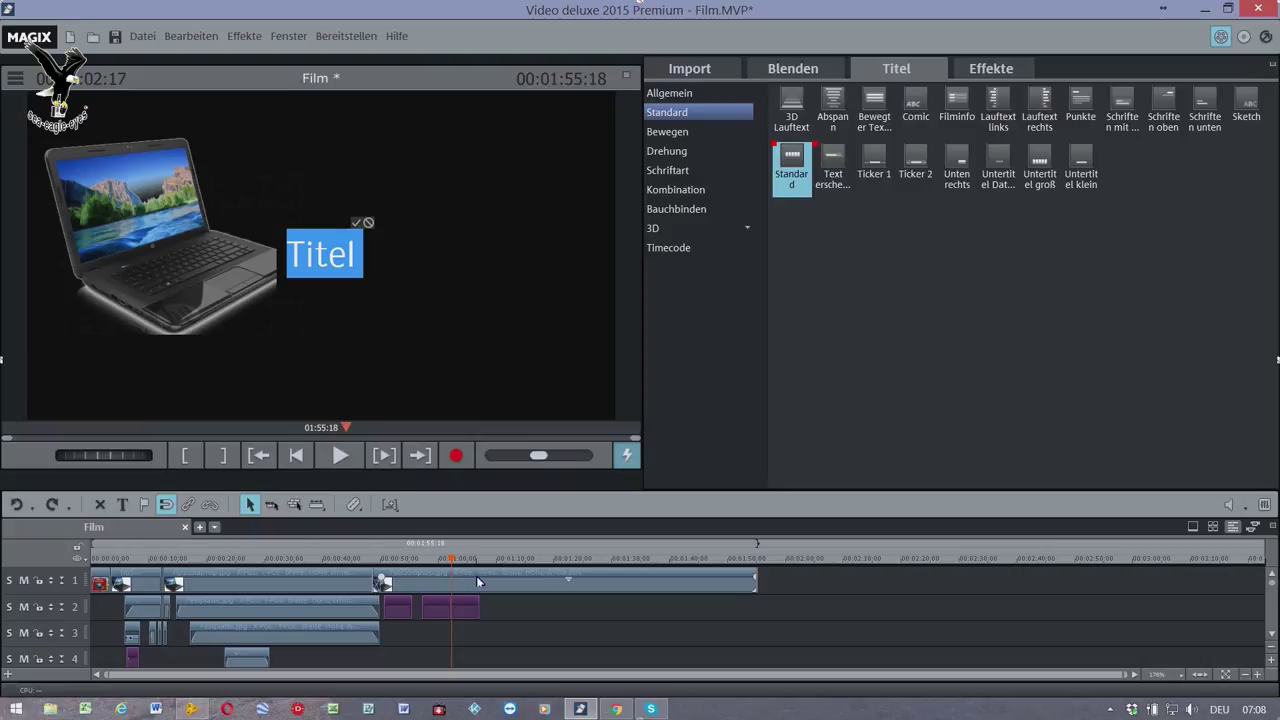
text(Spei)
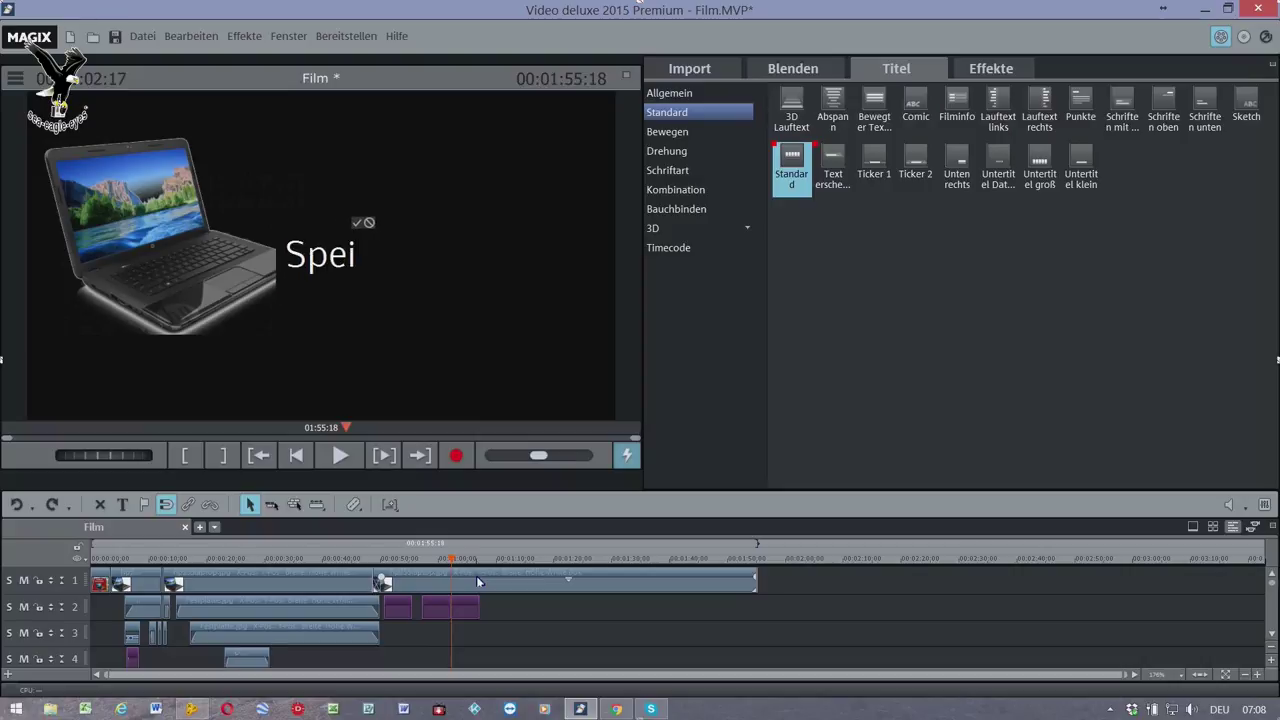
text(che)
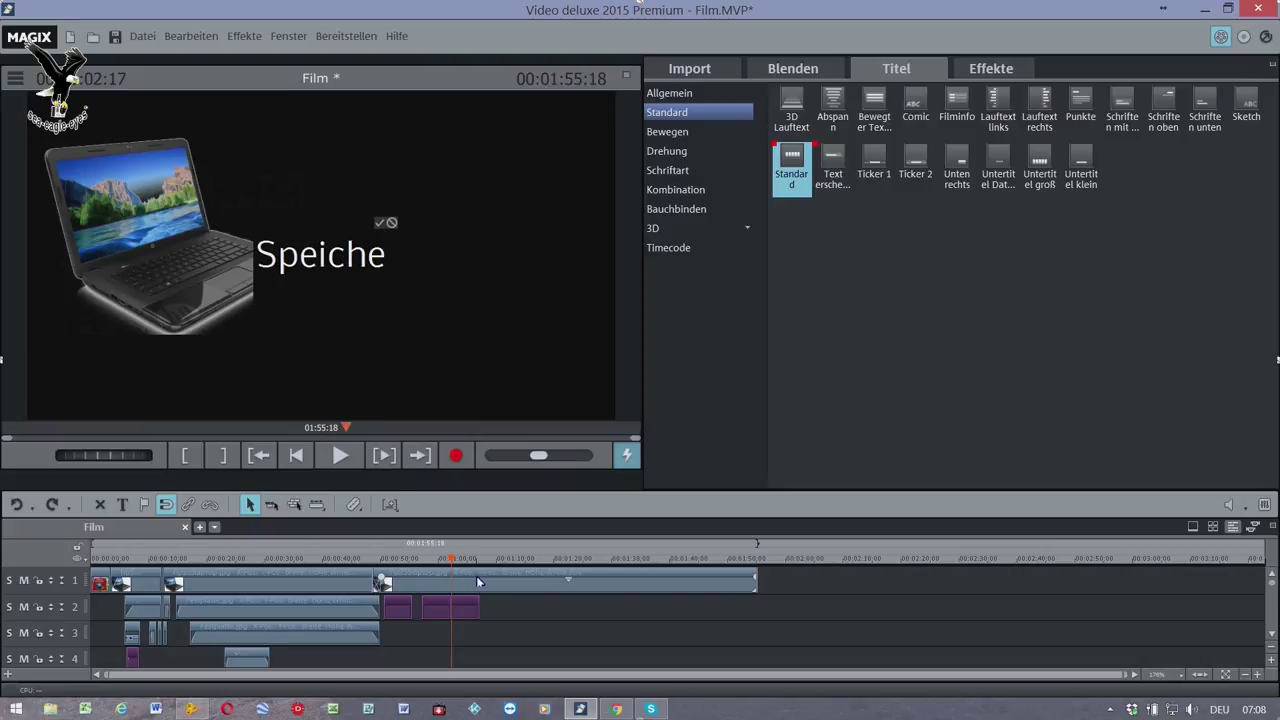
text( dein )
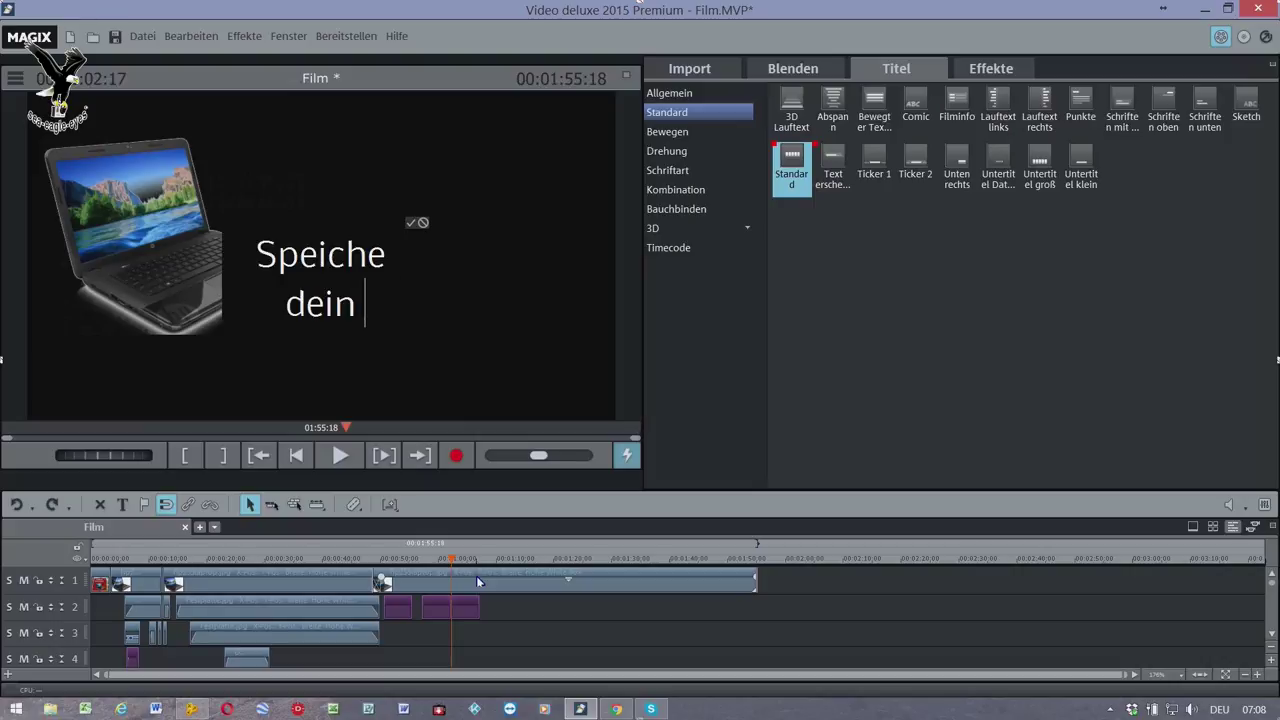
text(Projekt )
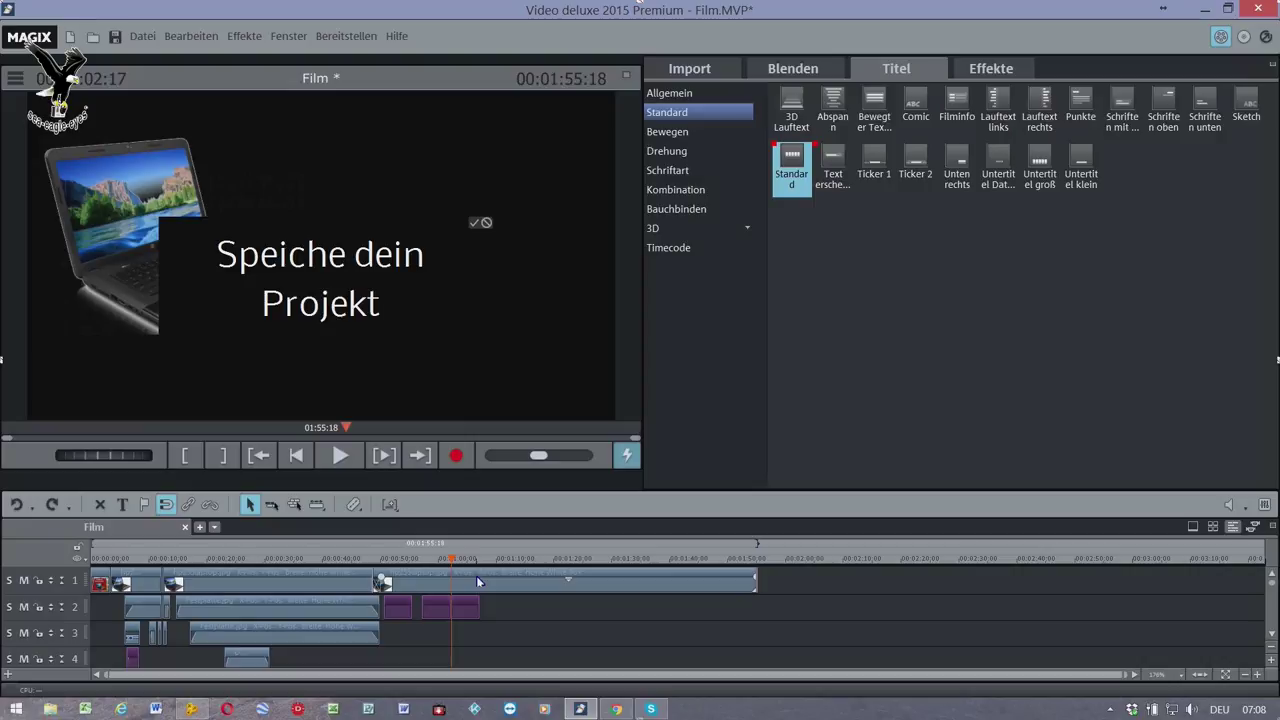
text(auf de)
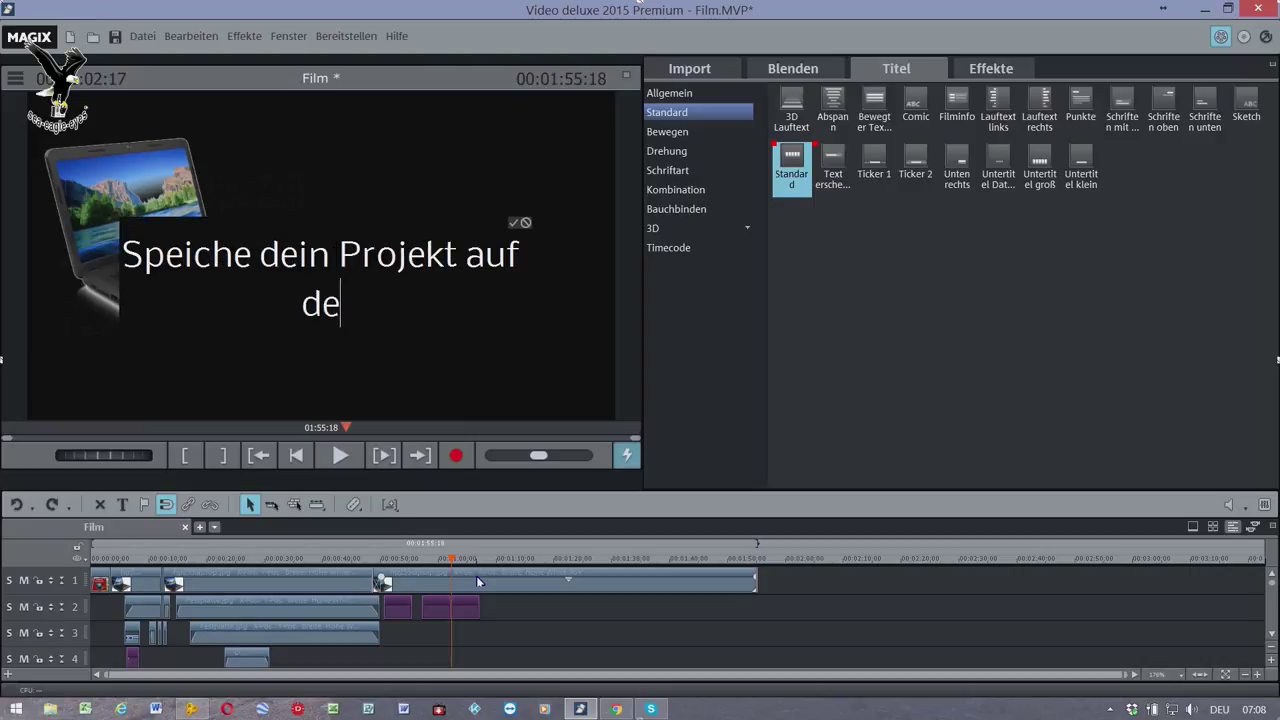
text(n E)
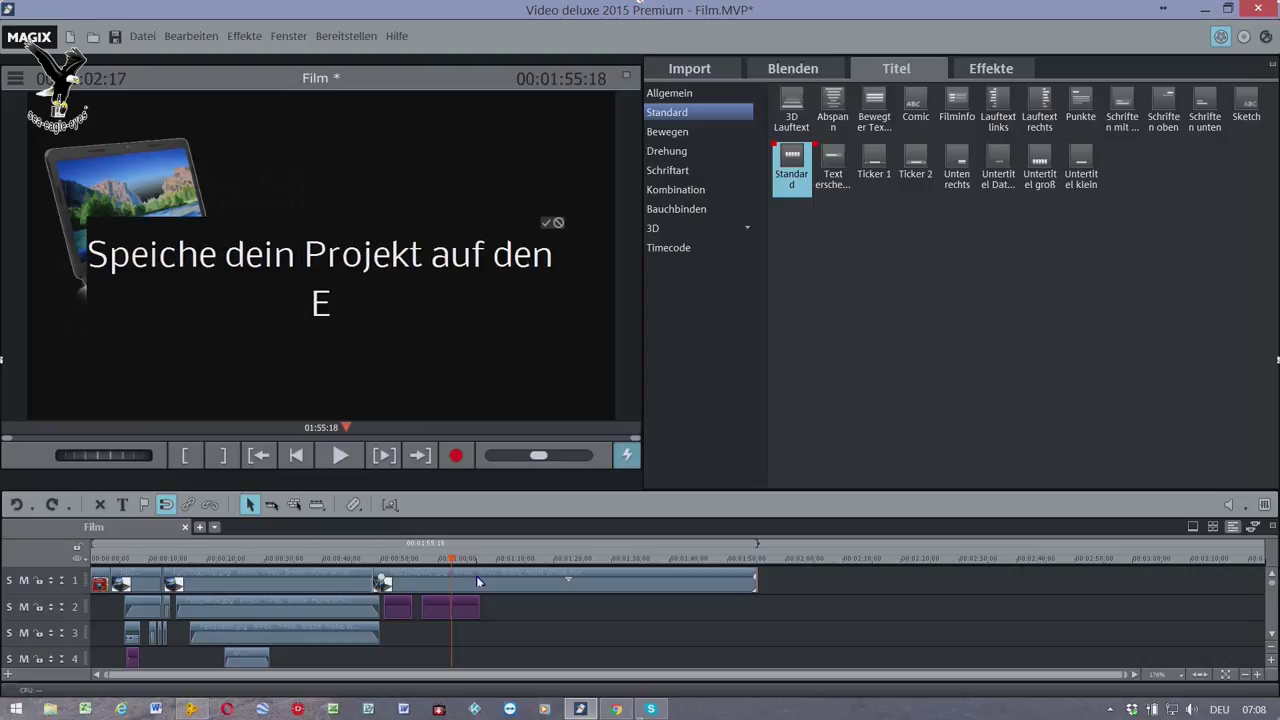
key(BackSpace)
text(ex)
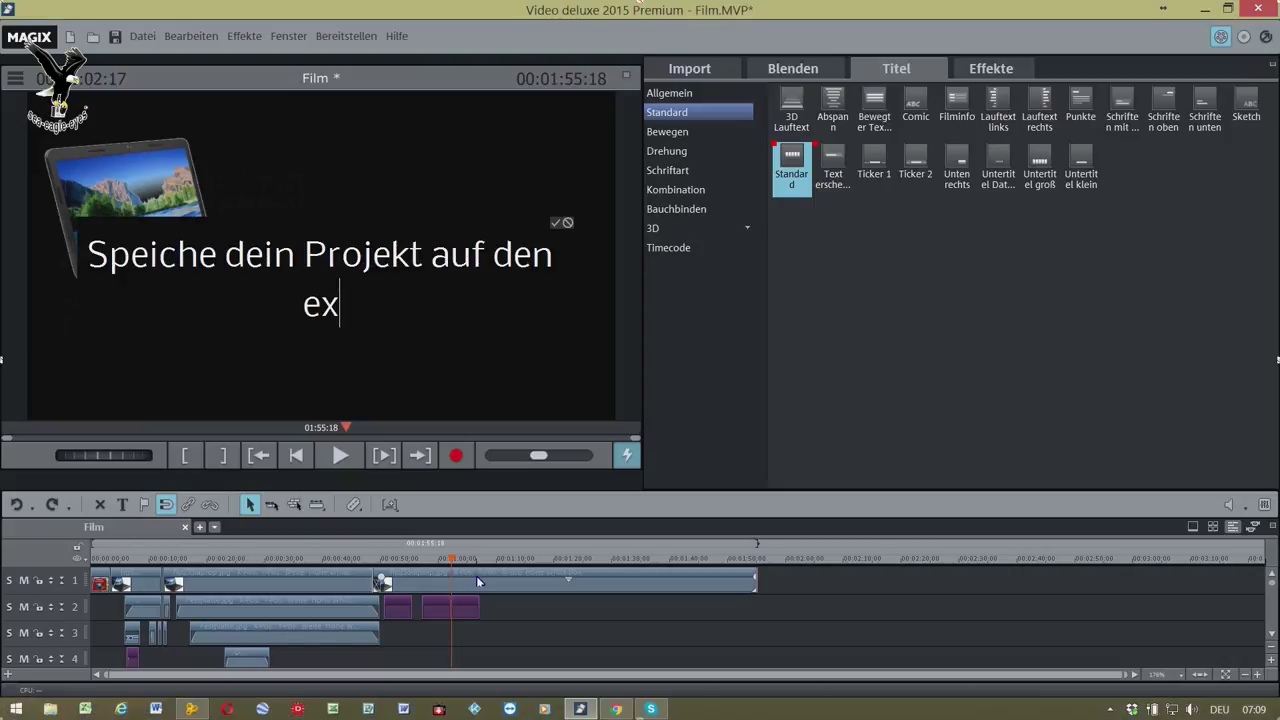
text(tern)
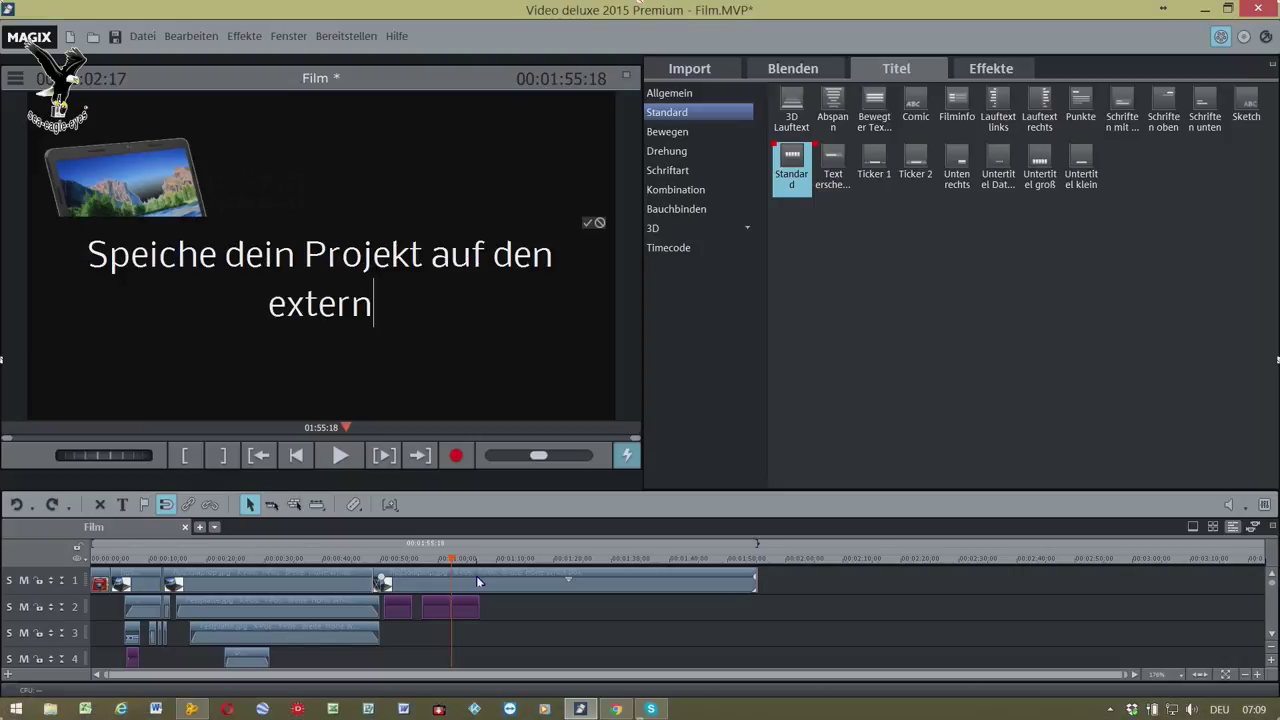
text(es Laufwerk)
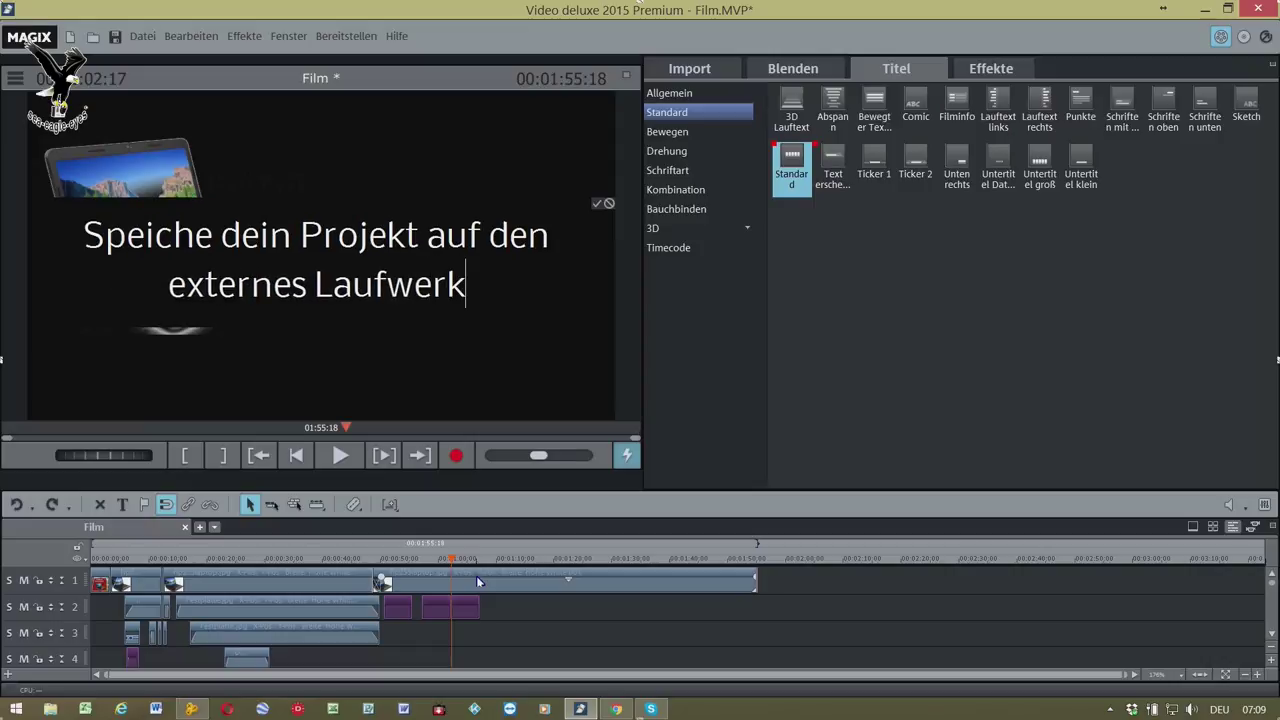
text(.)
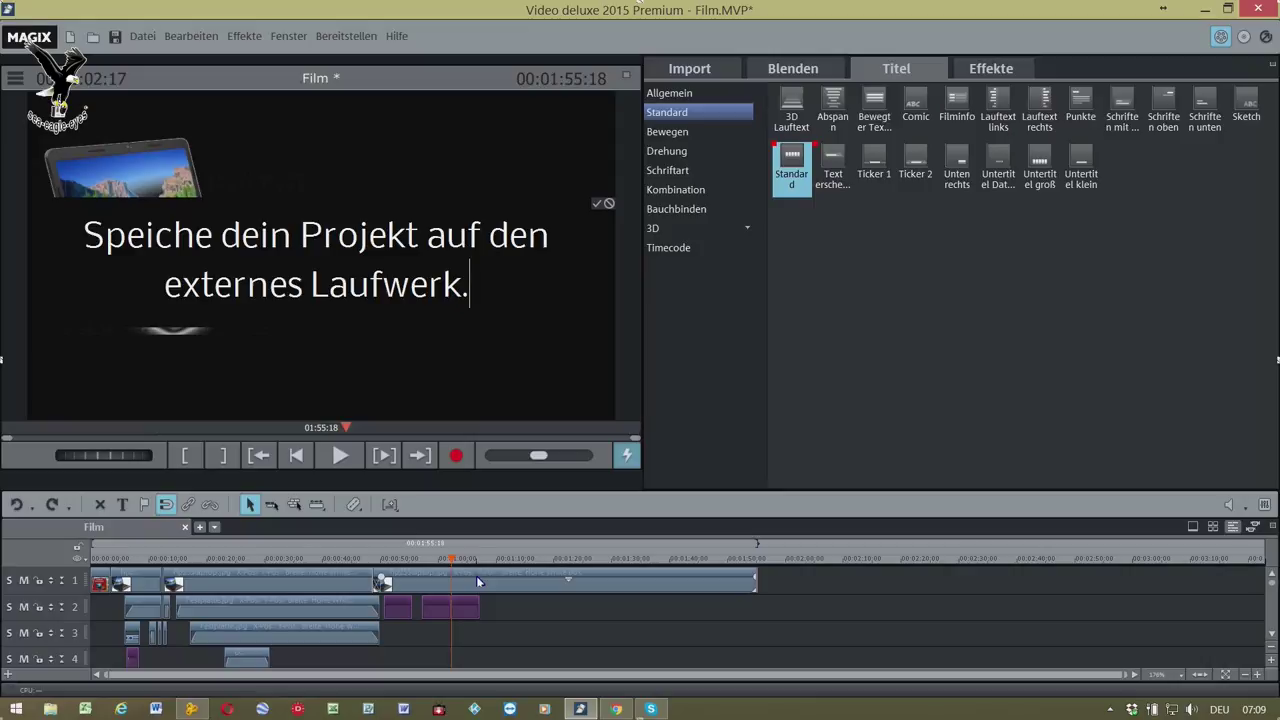
click(570, 644)
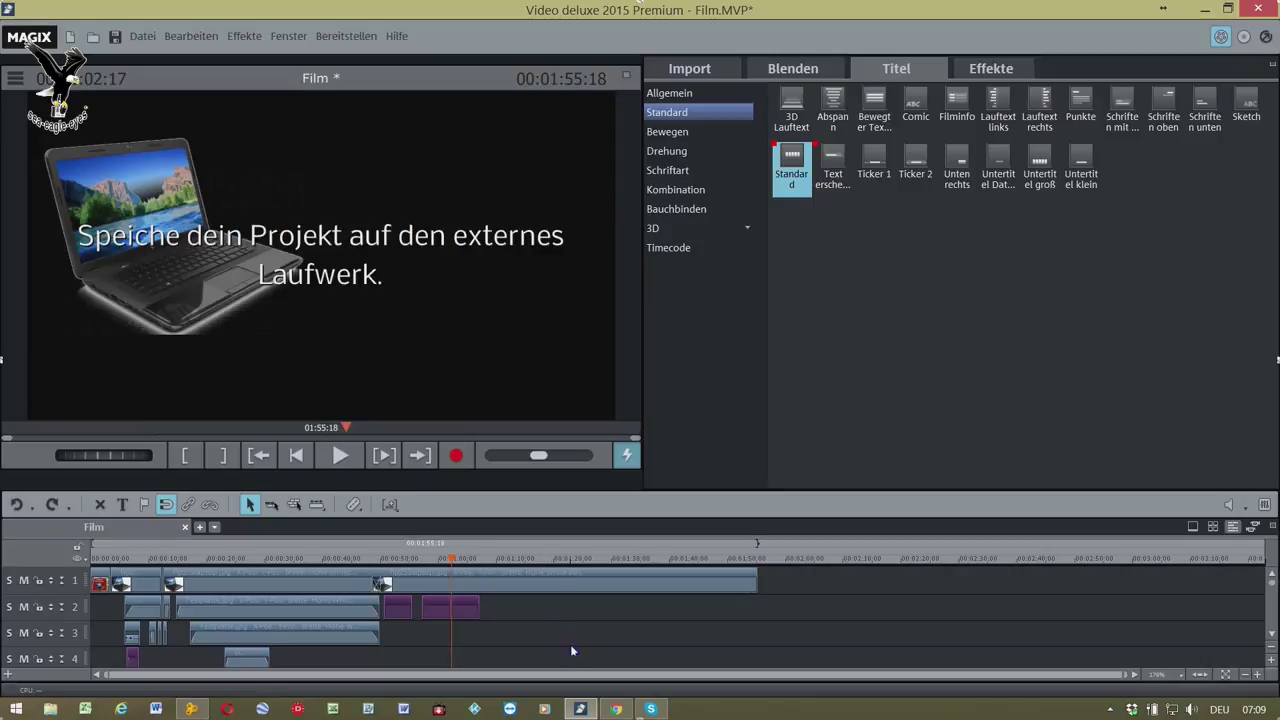
- Add a Standard title on track 2 directly after the "externes Laufwerk" title, reading "Alles kommt in einen Ordner, damit sparst du Speicherplatz."
mouse_move(793, 157)
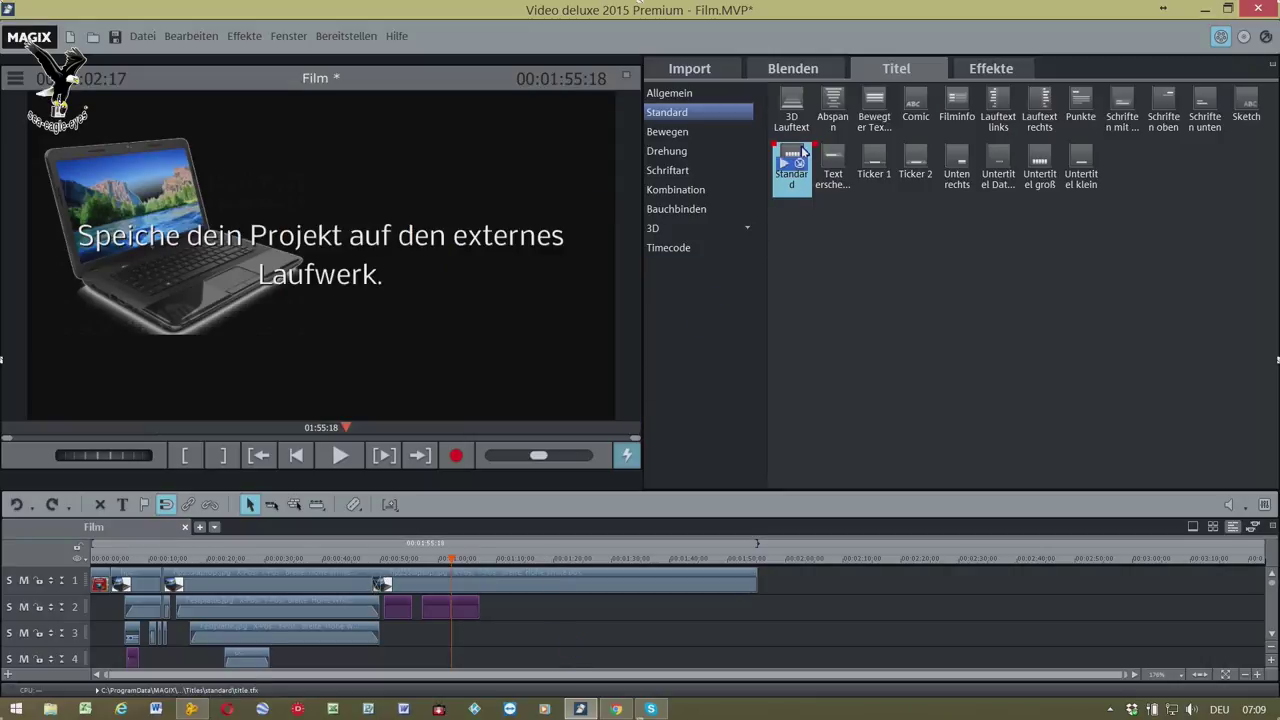
drag(793, 155, 503, 607)
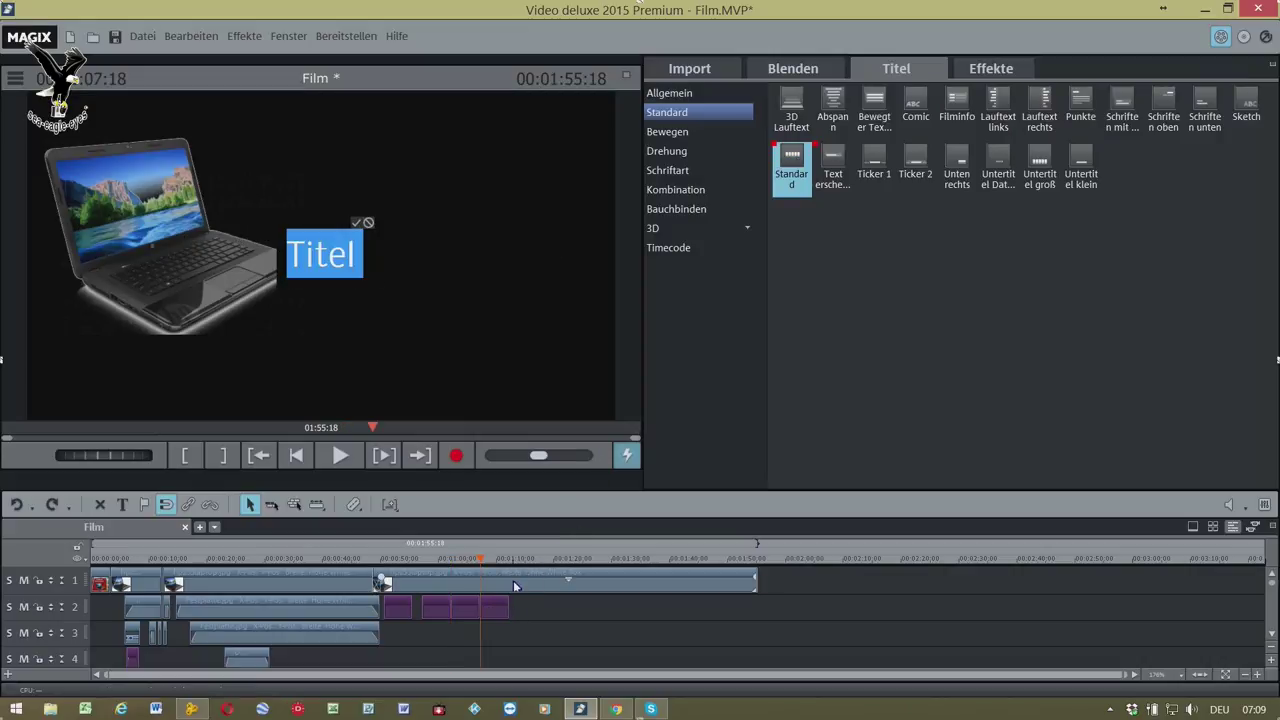
text(All)
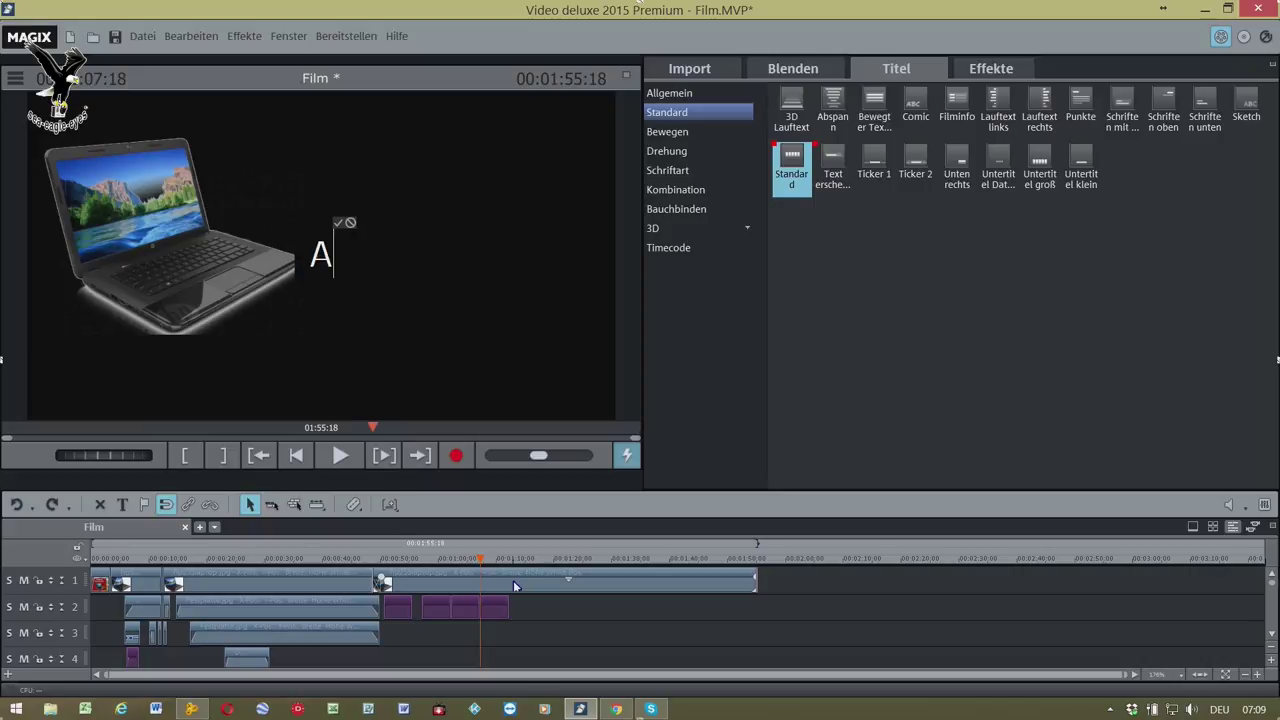
key(BackSpace)
key(BackSpace)
key(BackSpace)
text(S k)
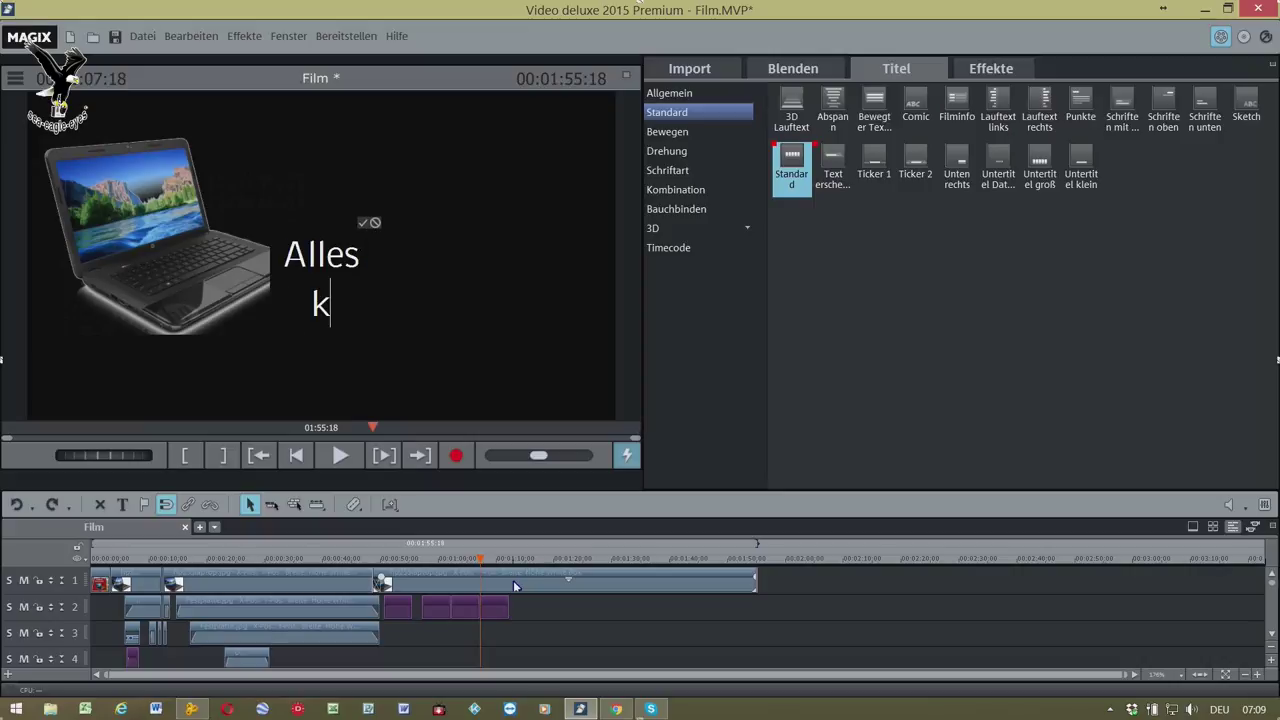
text(om)
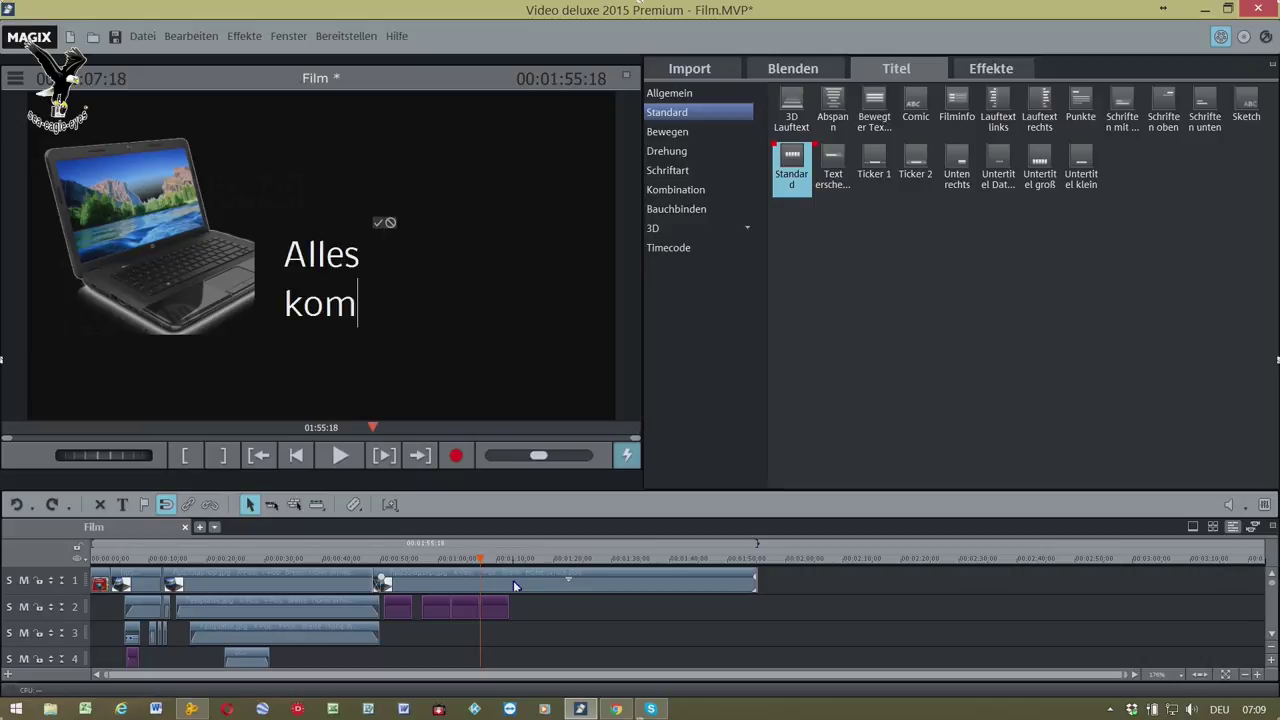
text(mt in einen )
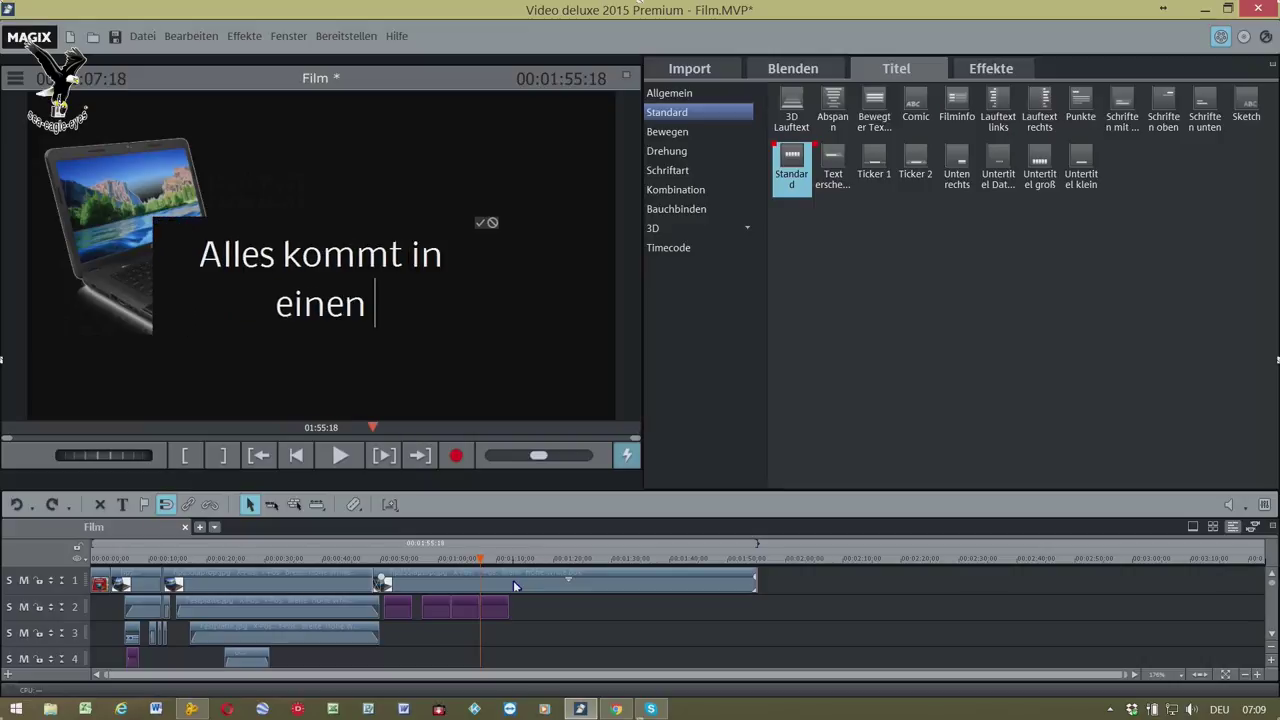
text(Ordner)
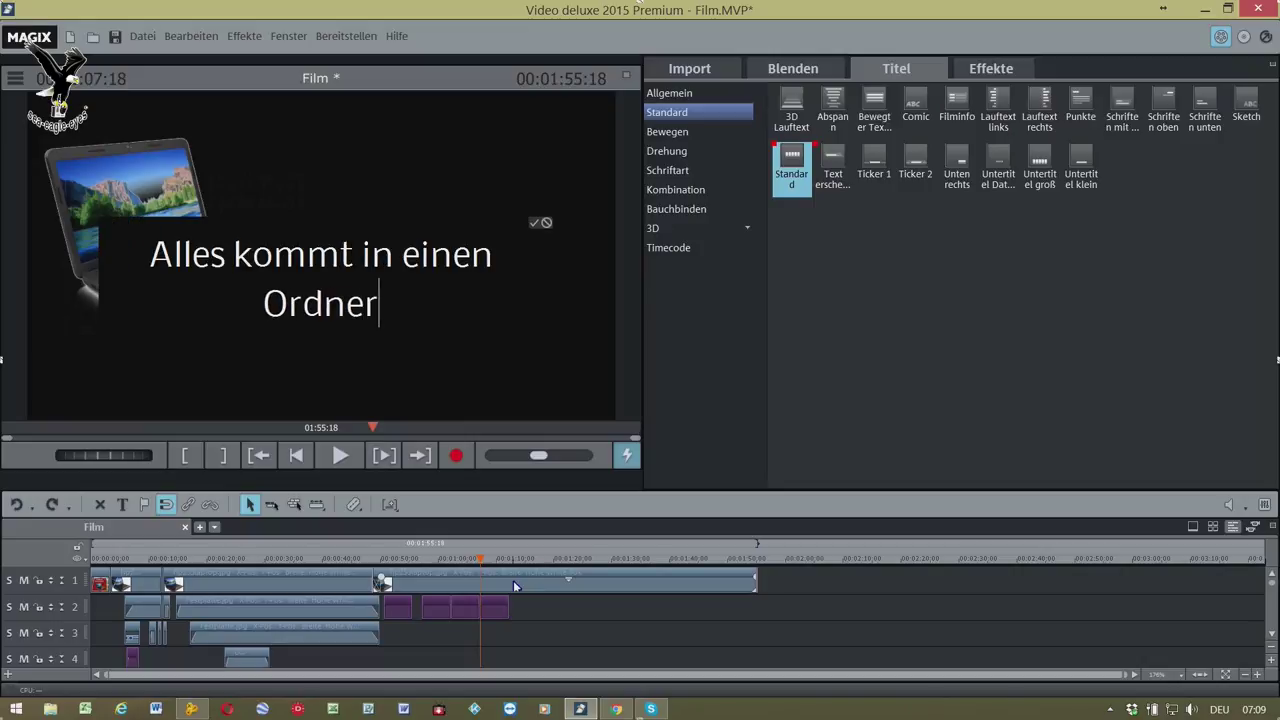
text(, da)
text(mit s)
text(parst )
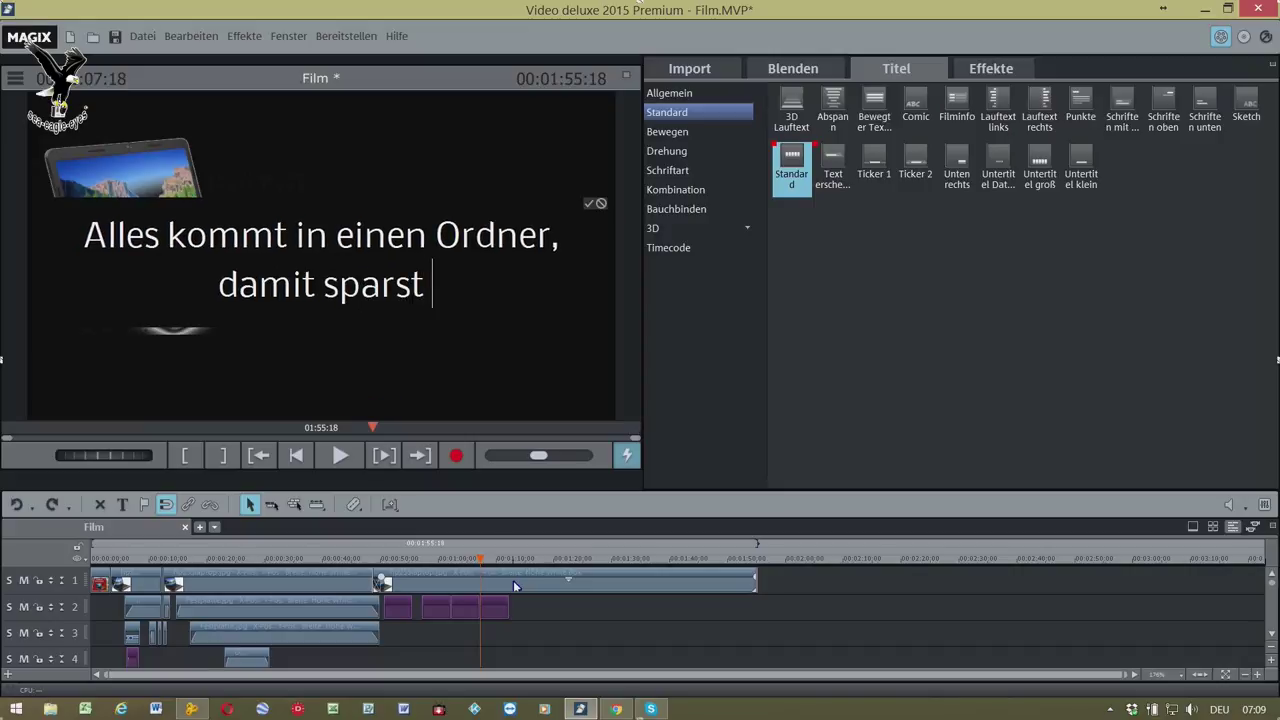
text(du Speicherplatz)
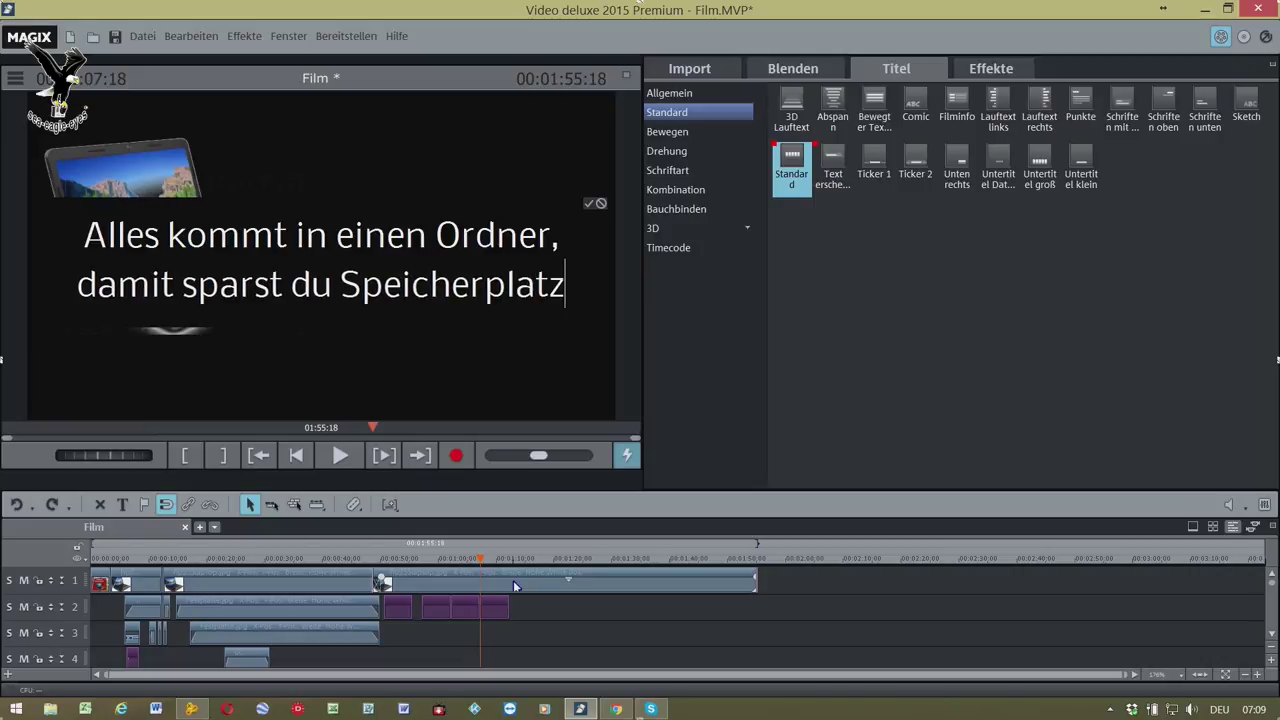
text(.)
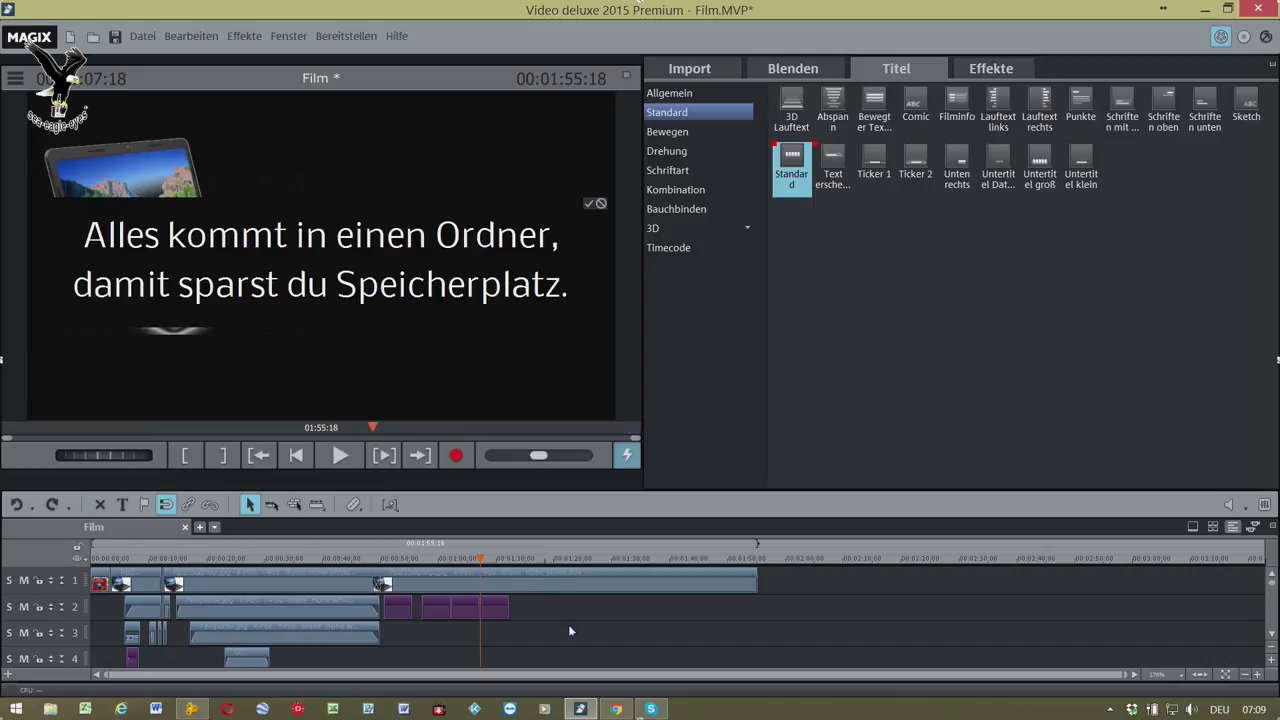
click(698, 392)
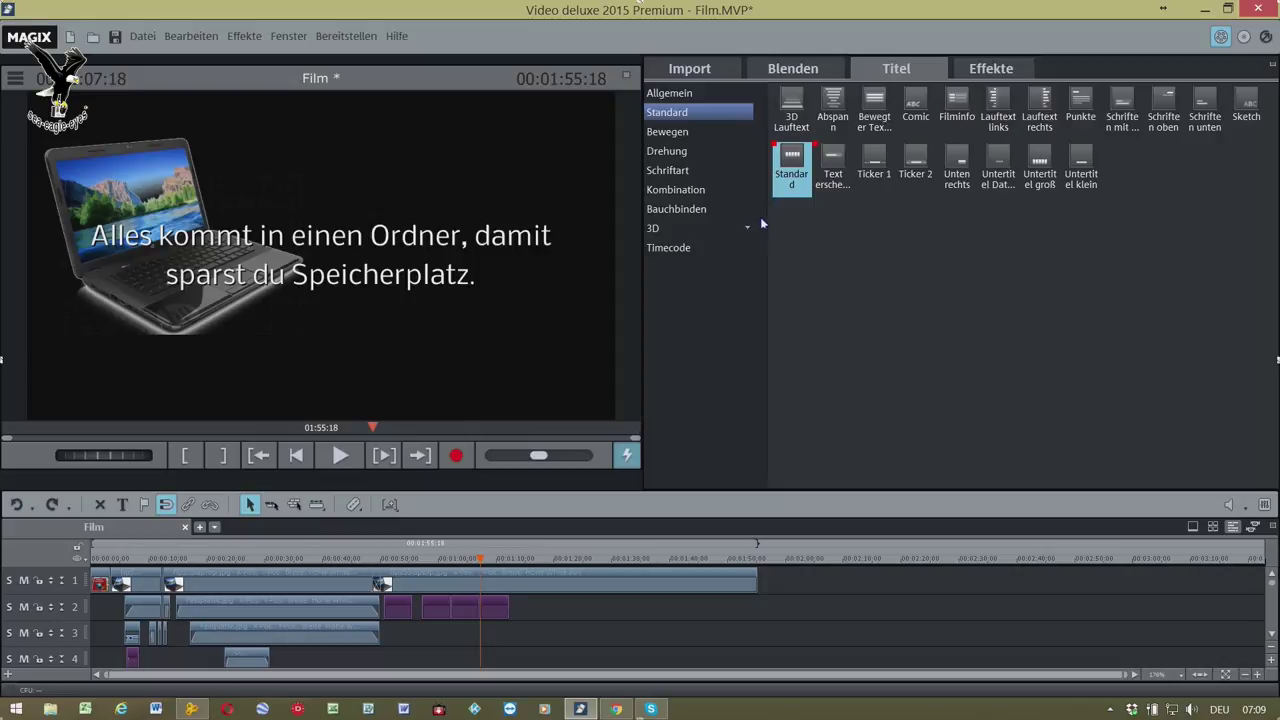
- Add a Standard title on track 2 at about 1:14, reading "Das war es. Ich hoffe ich konnt dir helfen :)"
click(522, 565)
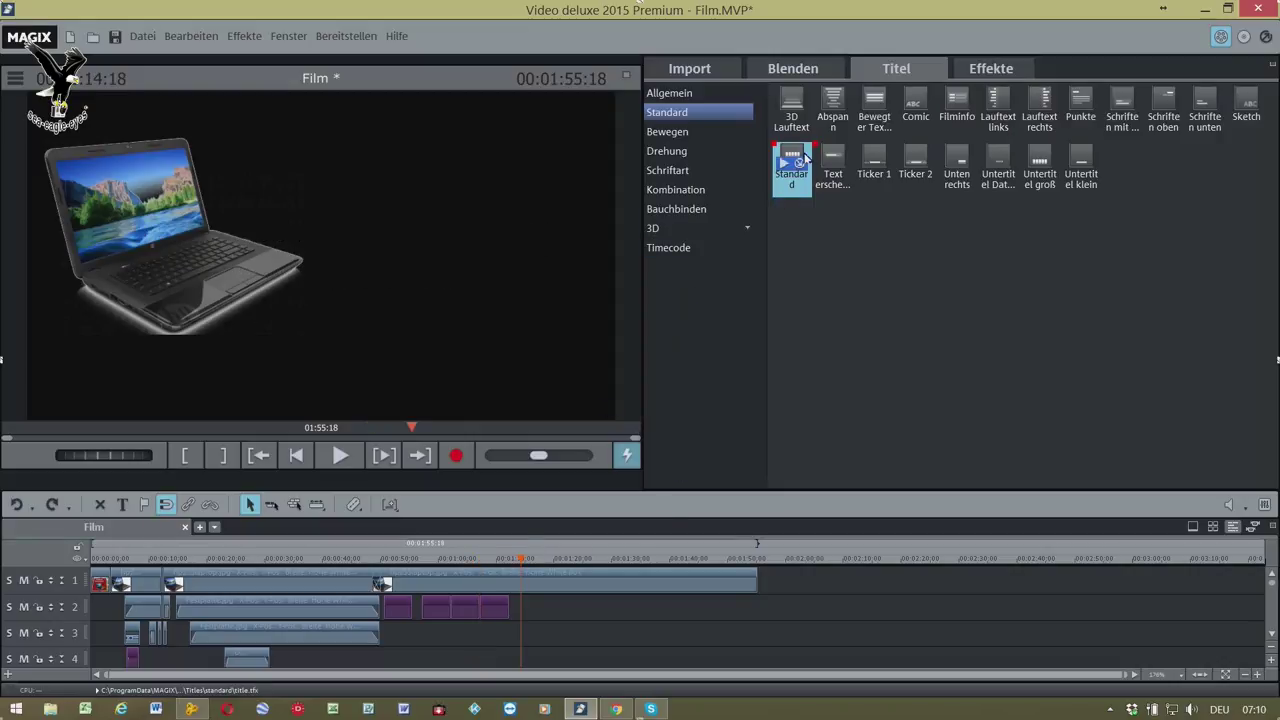
drag(800, 158, 533, 609)
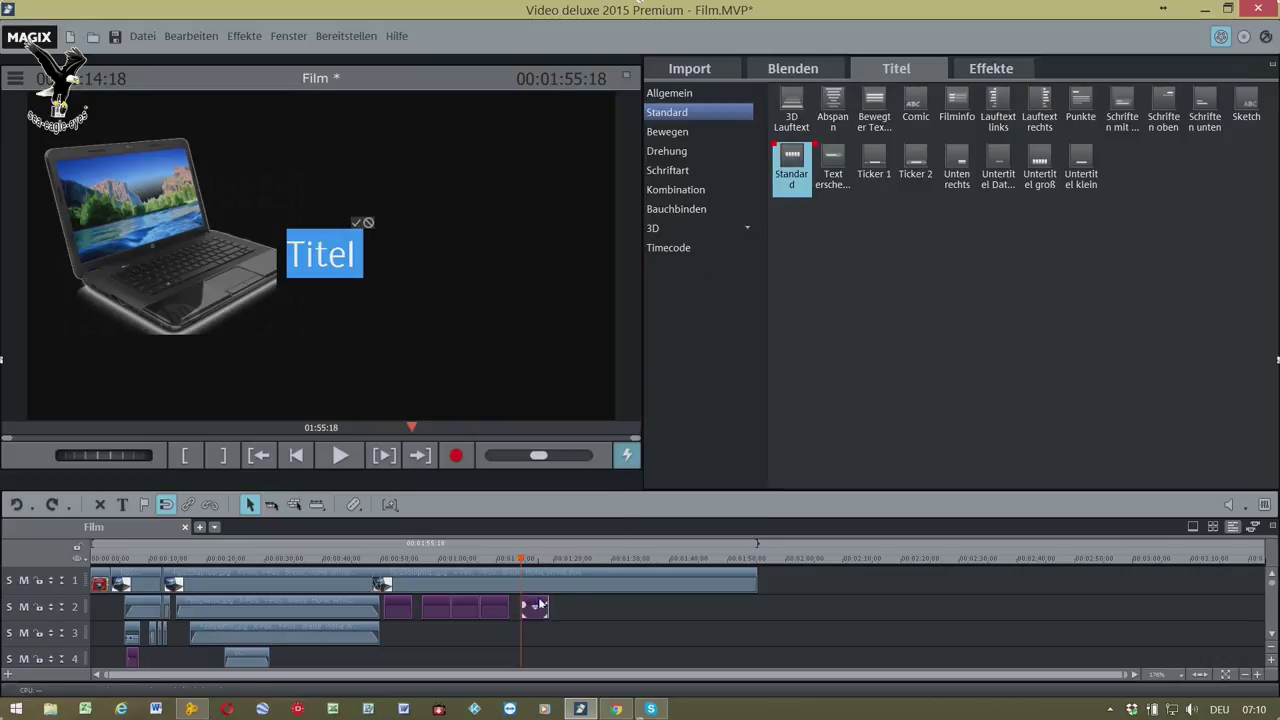
text(Das war es)
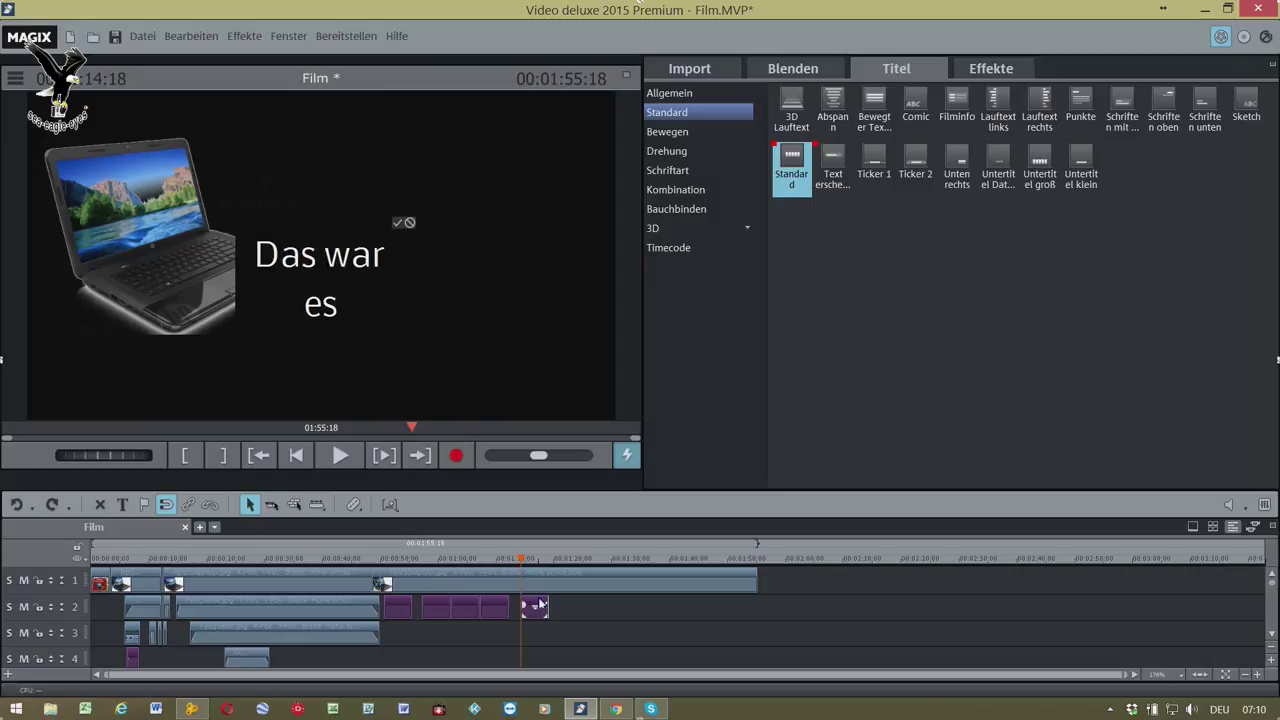
text(. Ich)
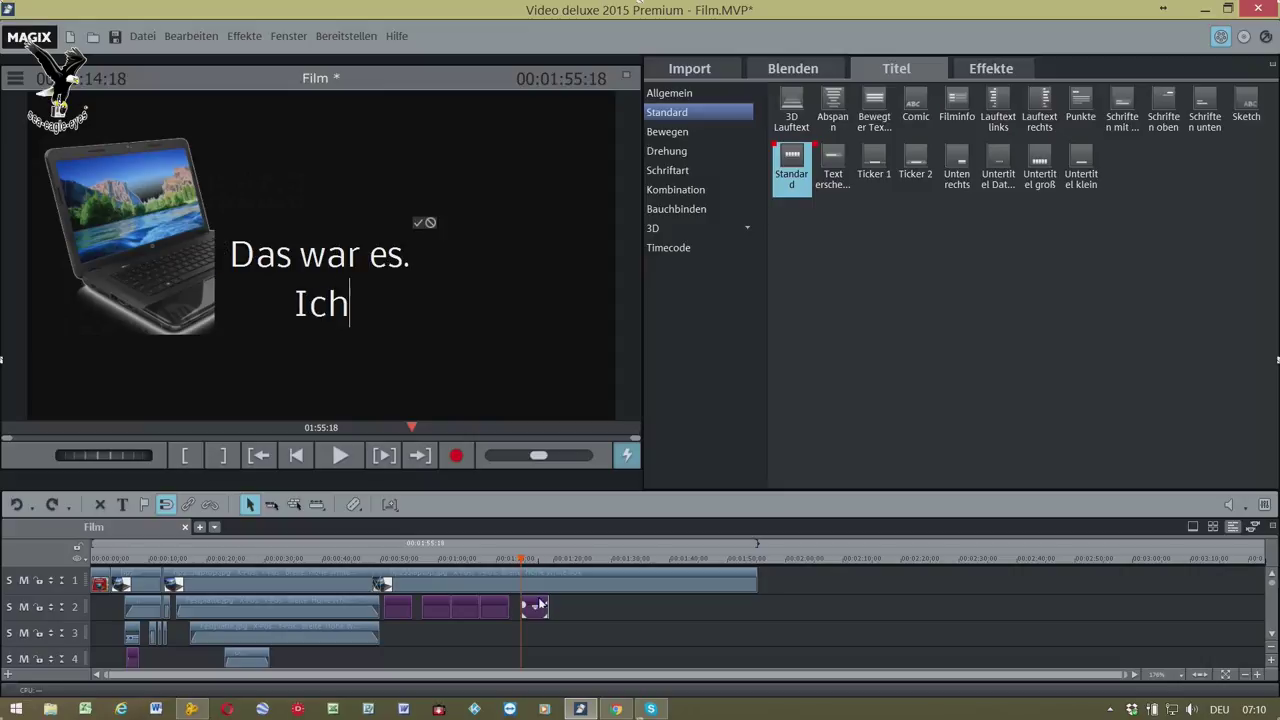
text( hoffe )
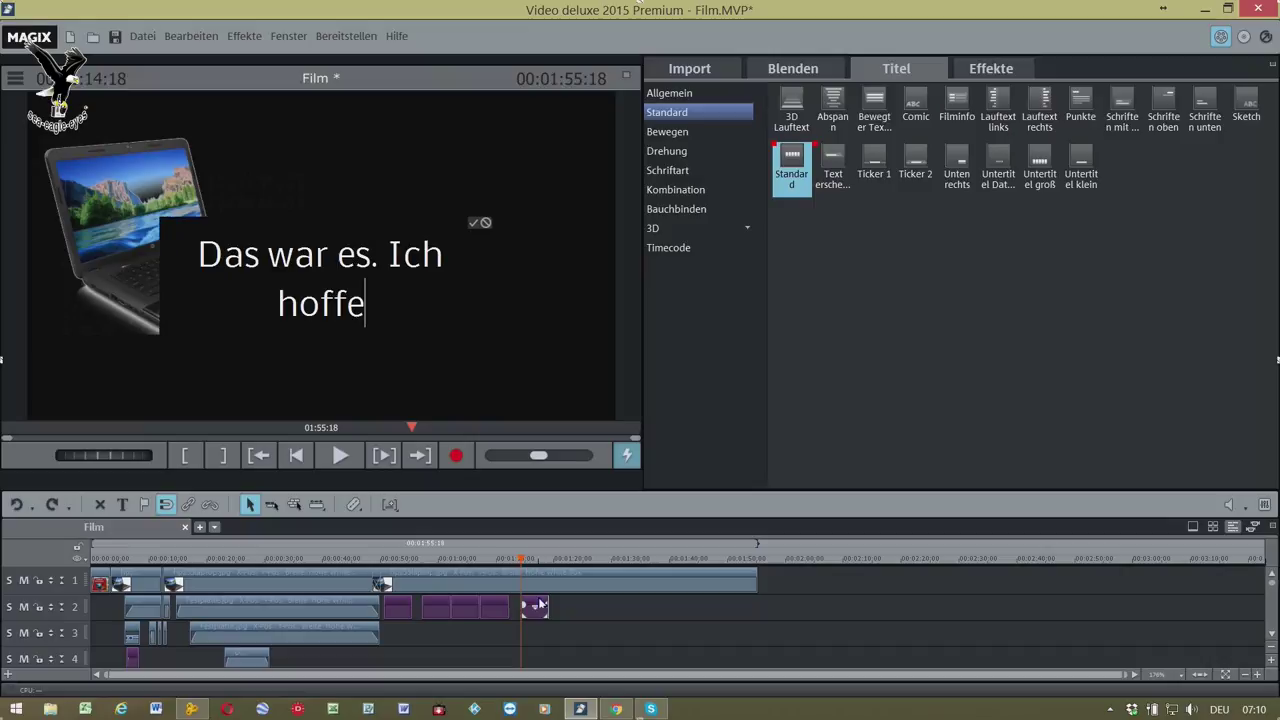
text(i)
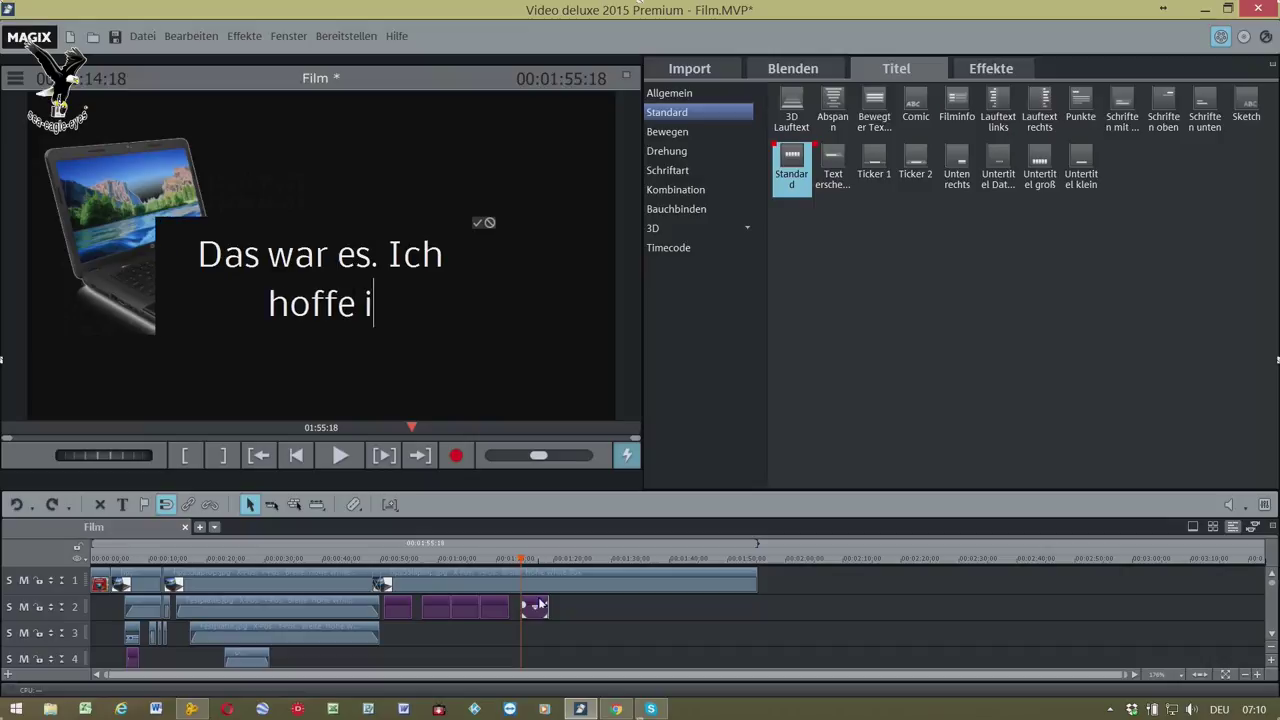
text(ch konn)
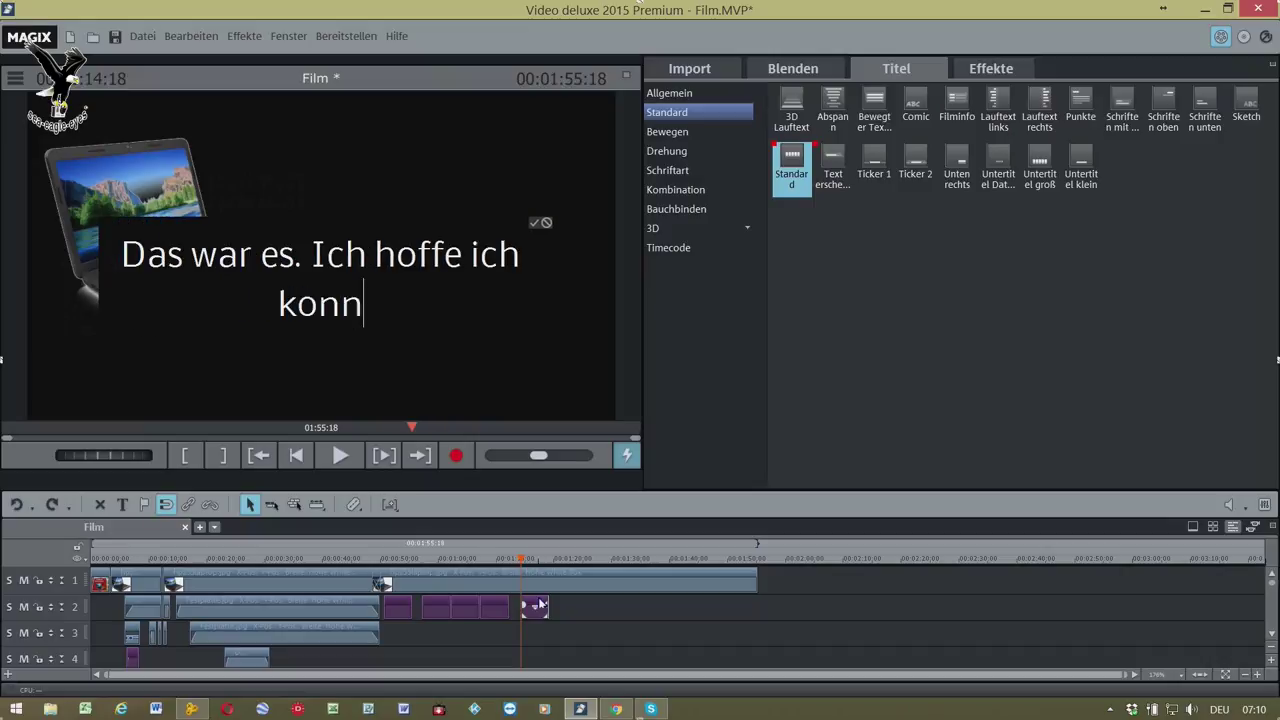
text(t dir helfen)
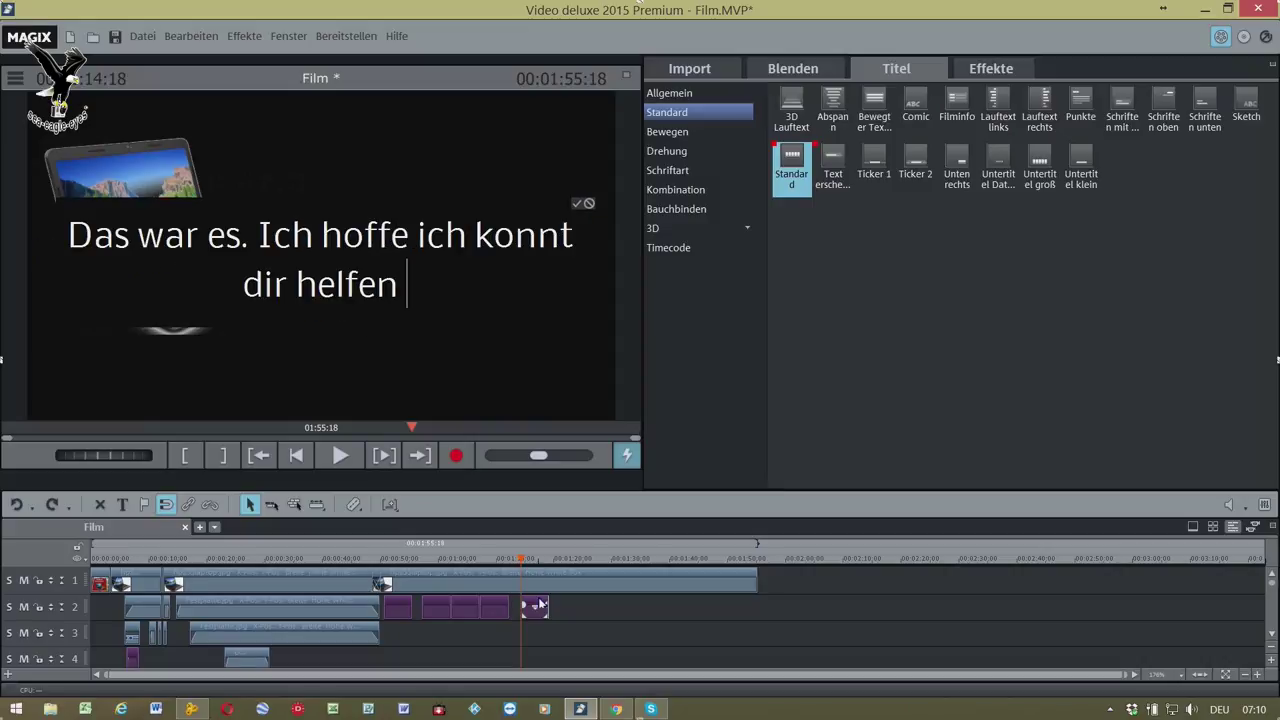
text( :))
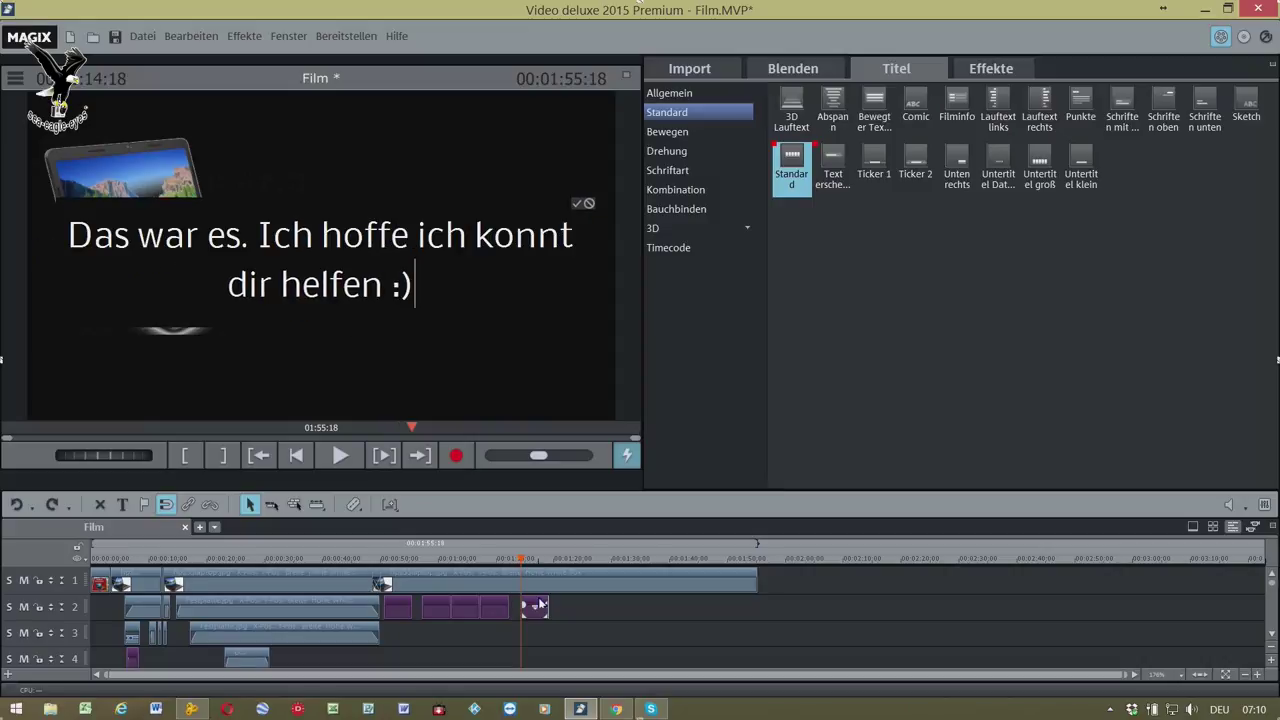
click(684, 351)
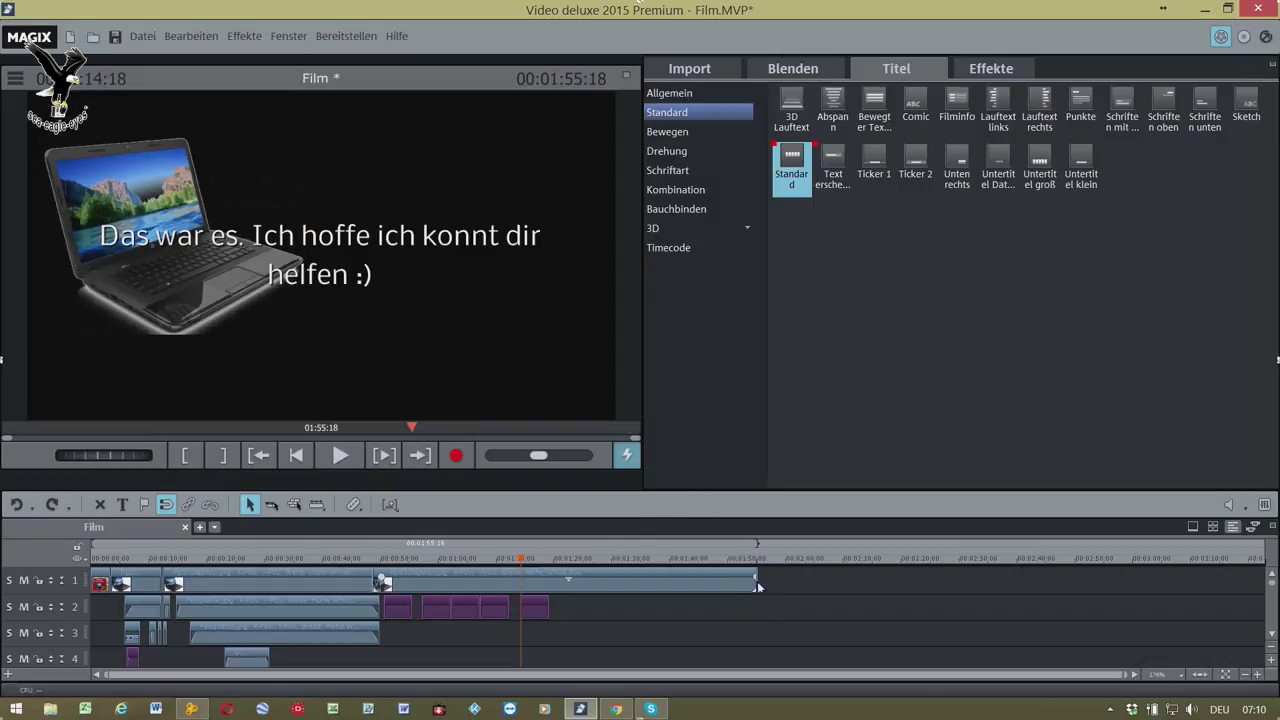
- Shorten the closing laptop image on track 1 to end at about 1:22, shortly after the last title, and save the project
drag(755, 584, 568, 587)
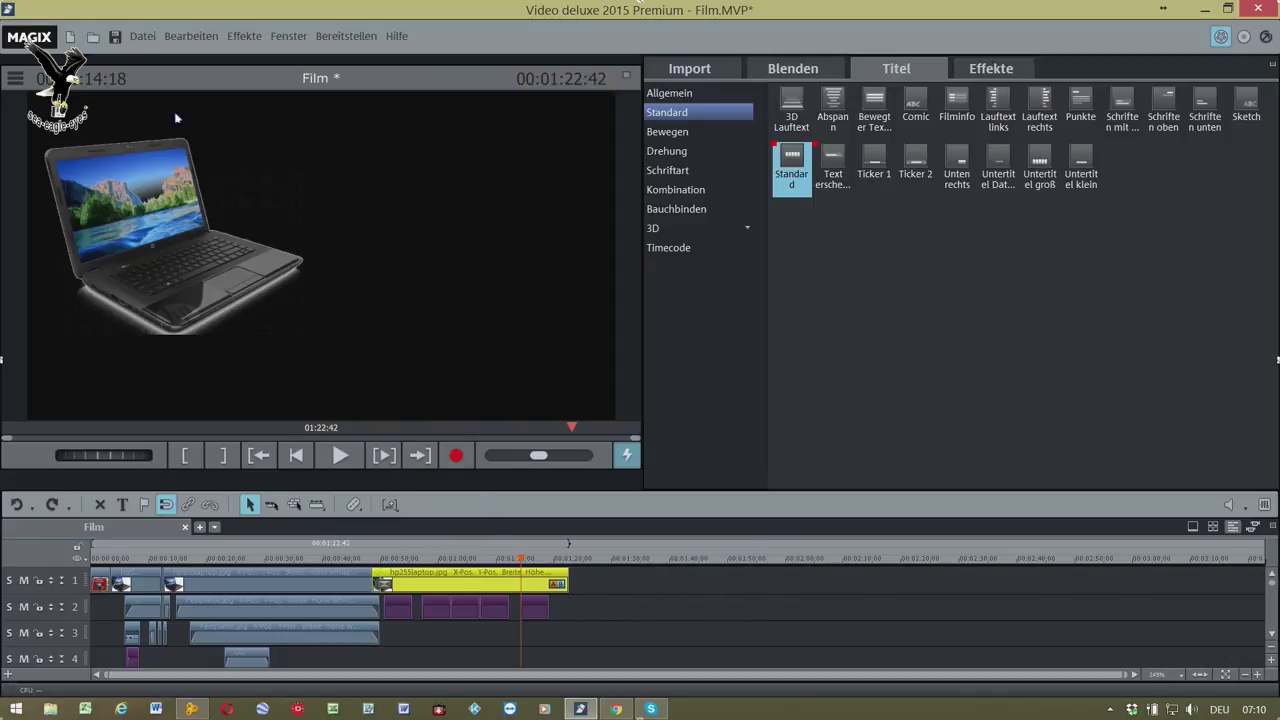
click(115, 37)
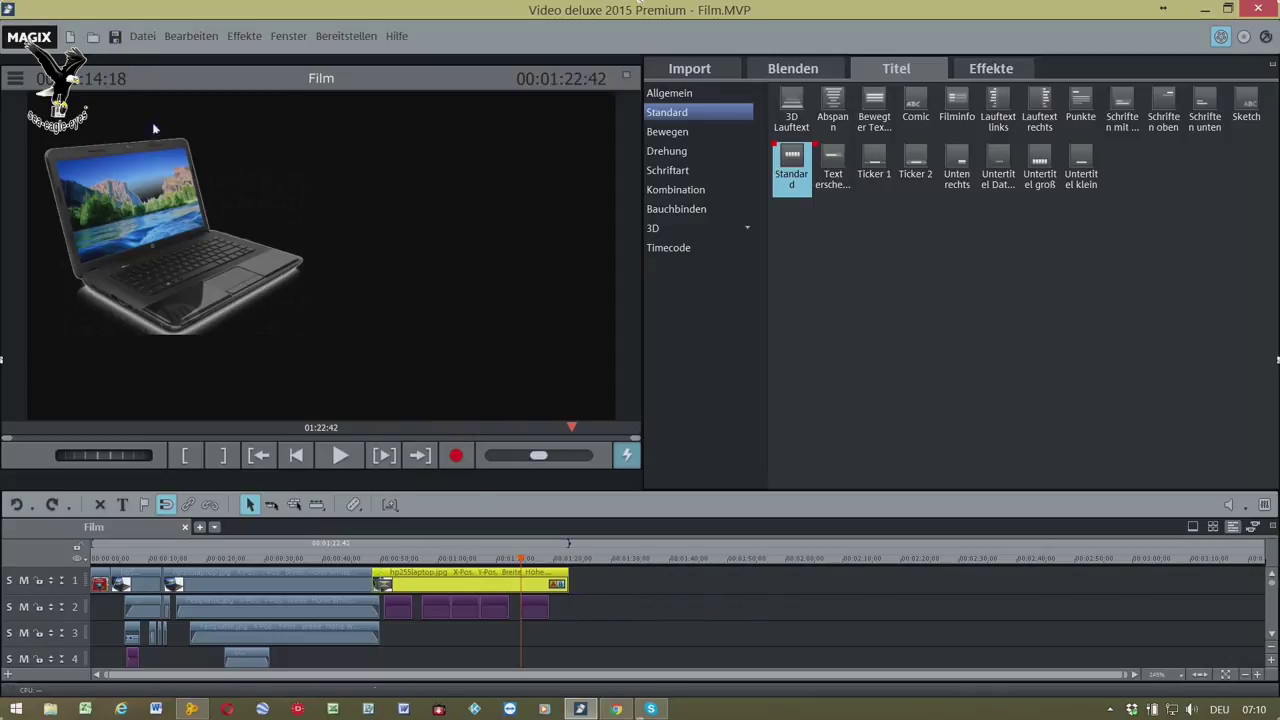
- Delete both Bildgröße/Position keyframes of the closing laptop image and play back the transition into it
right_click(566, 584)
click(508, 580)
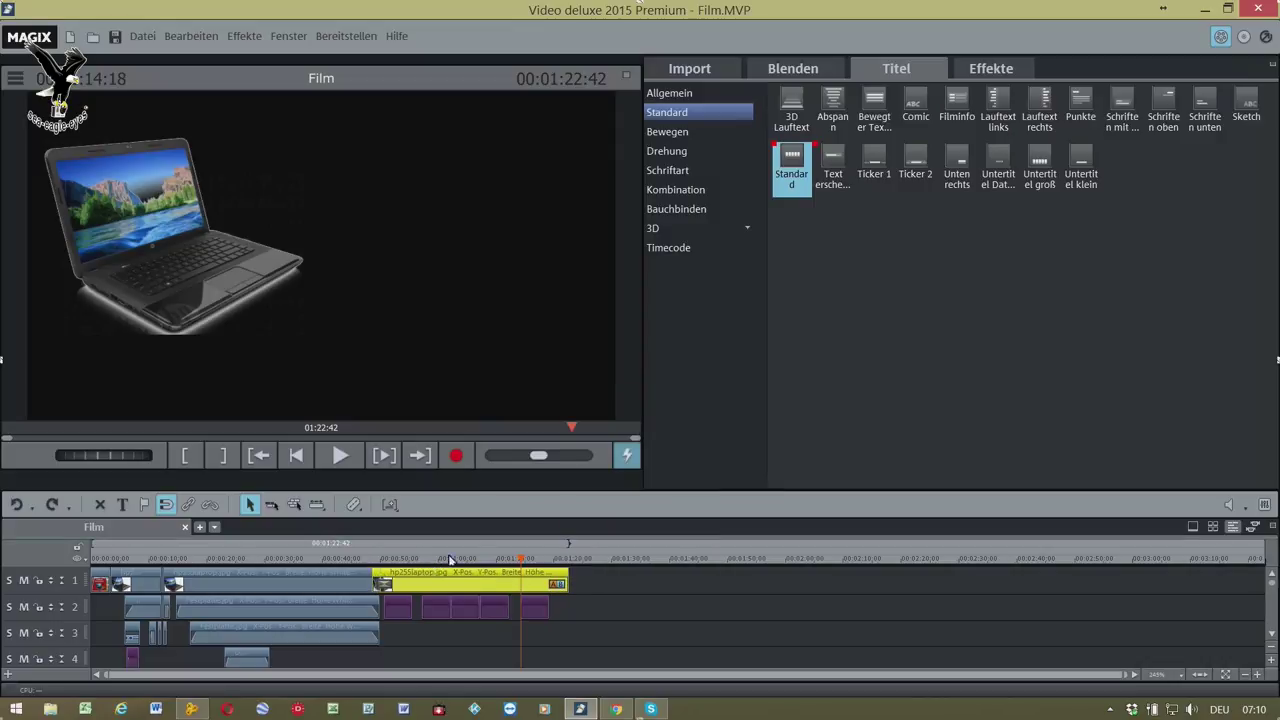
click(990, 70)
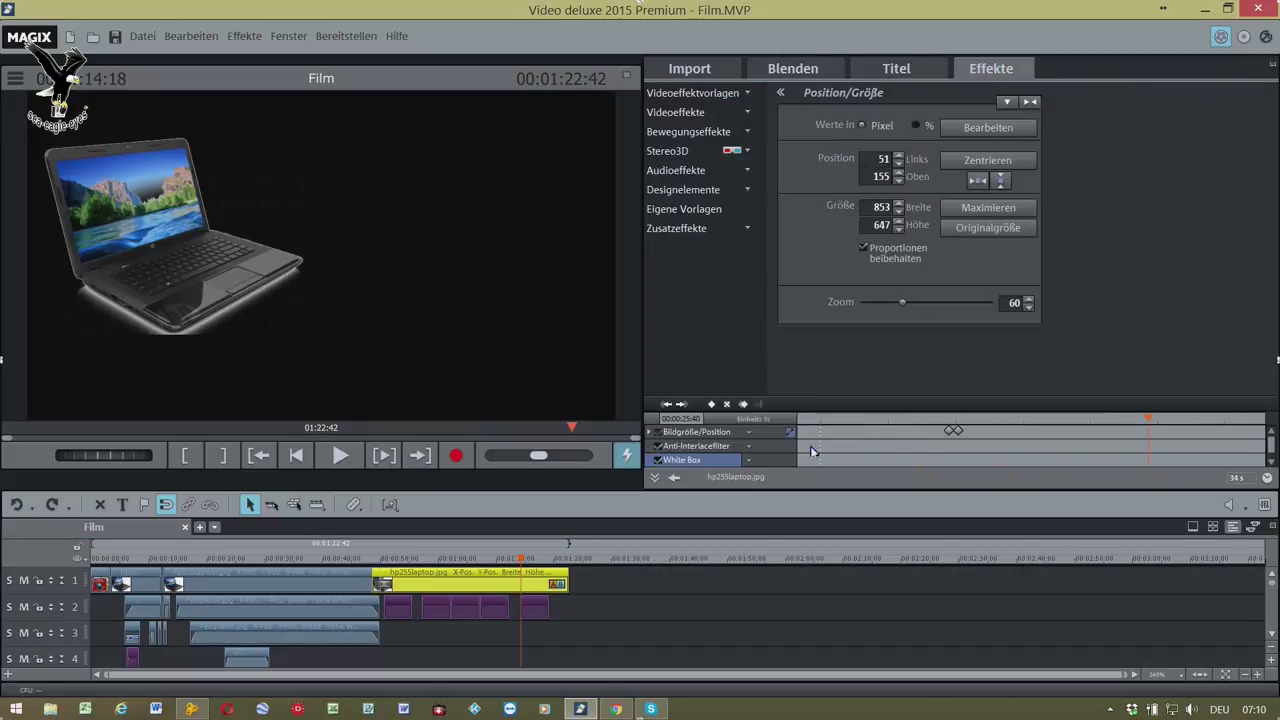
click(956, 431)
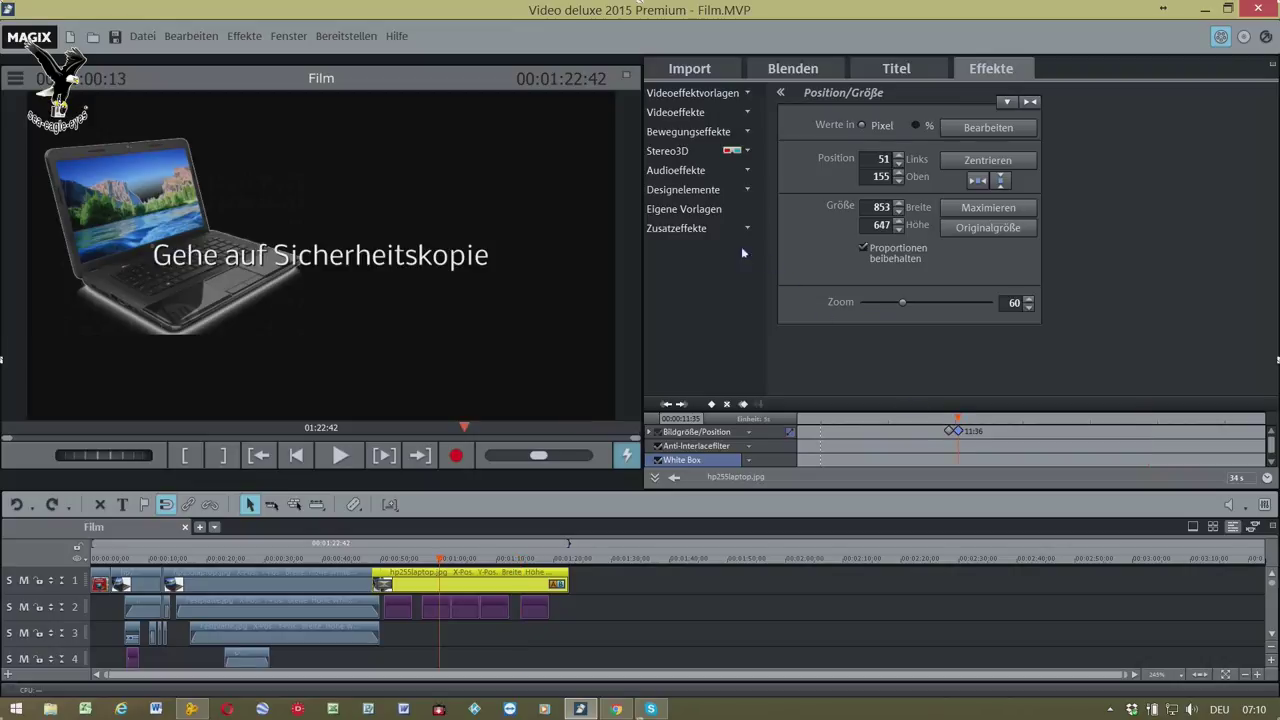
click(729, 408)
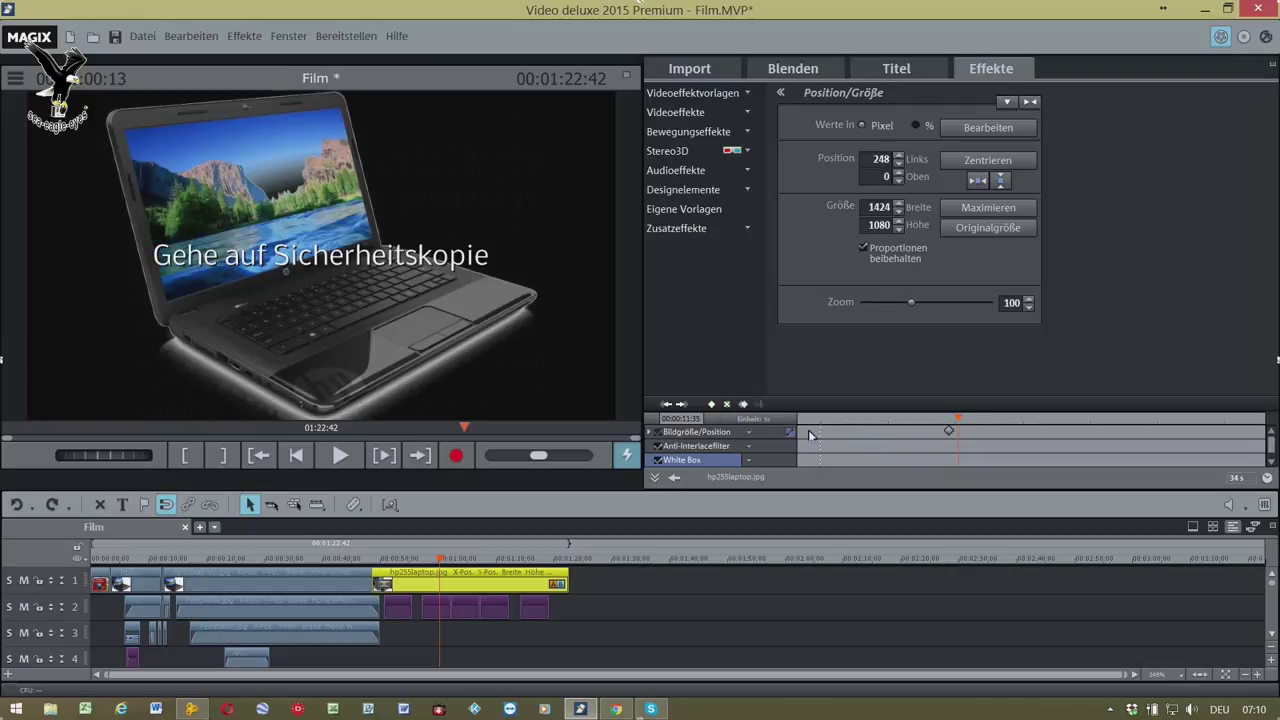
click(950, 432)
click(728, 406)
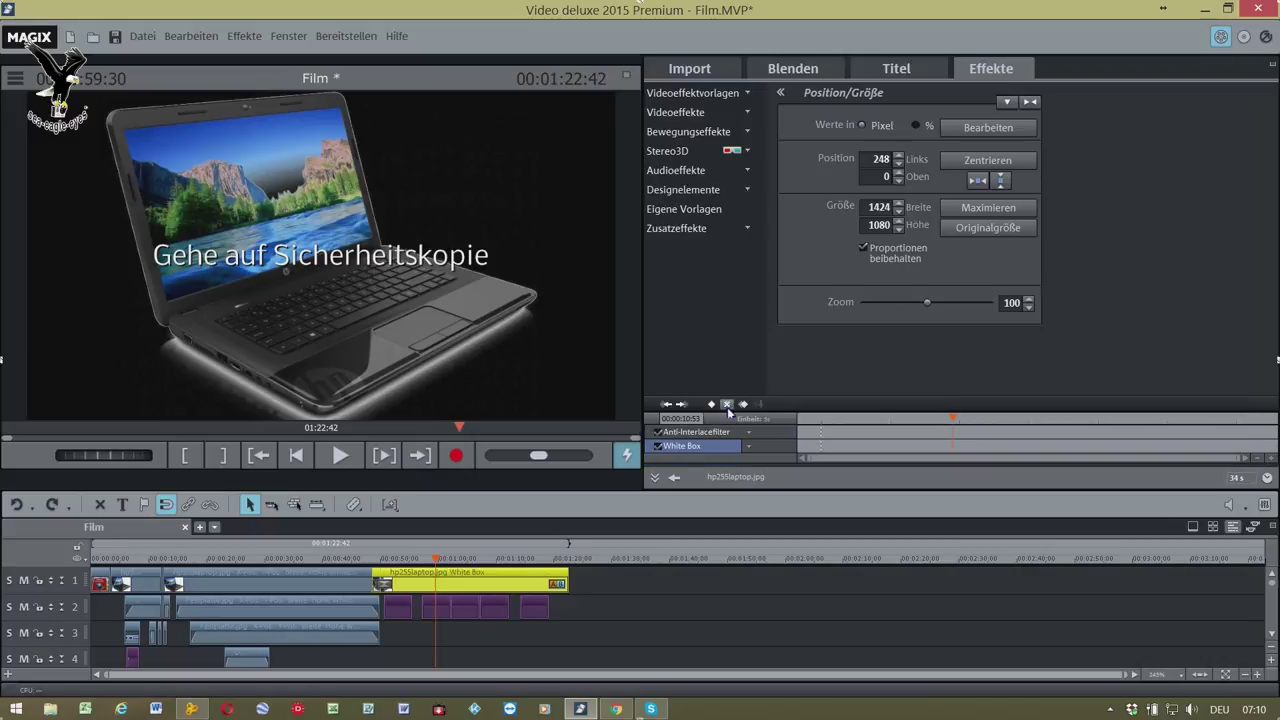
double_click(358, 564)
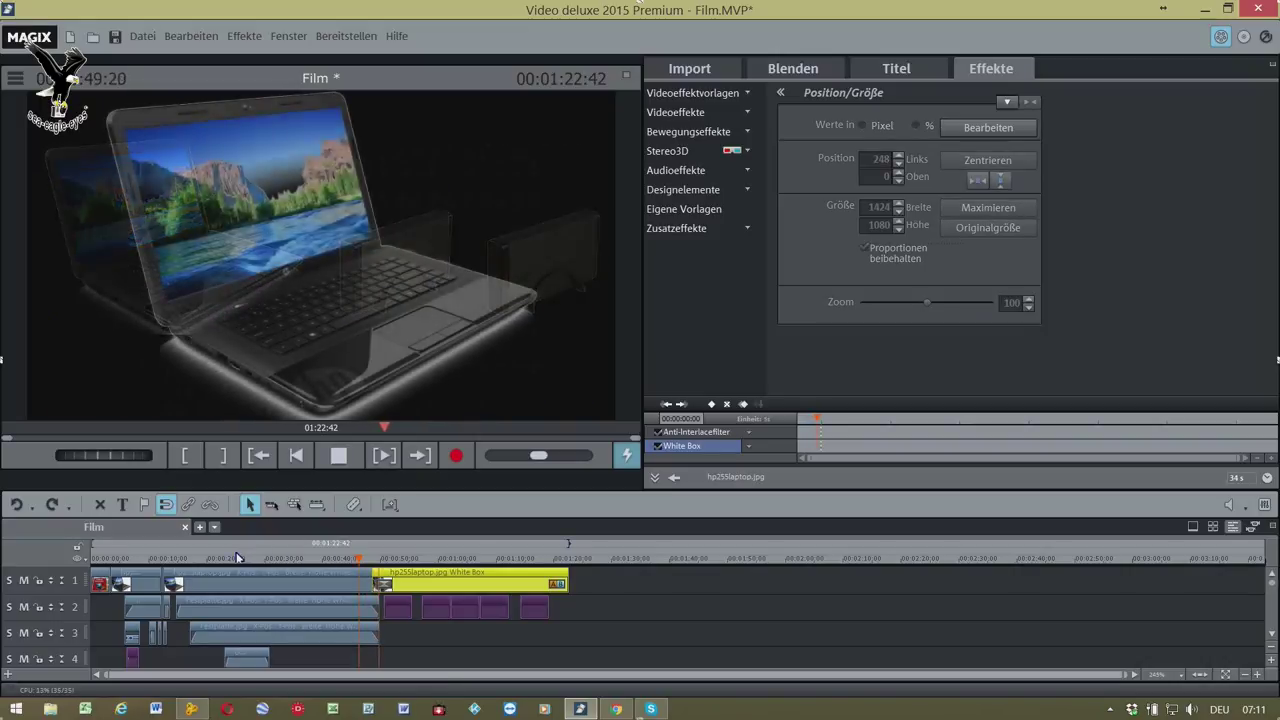
key(space)
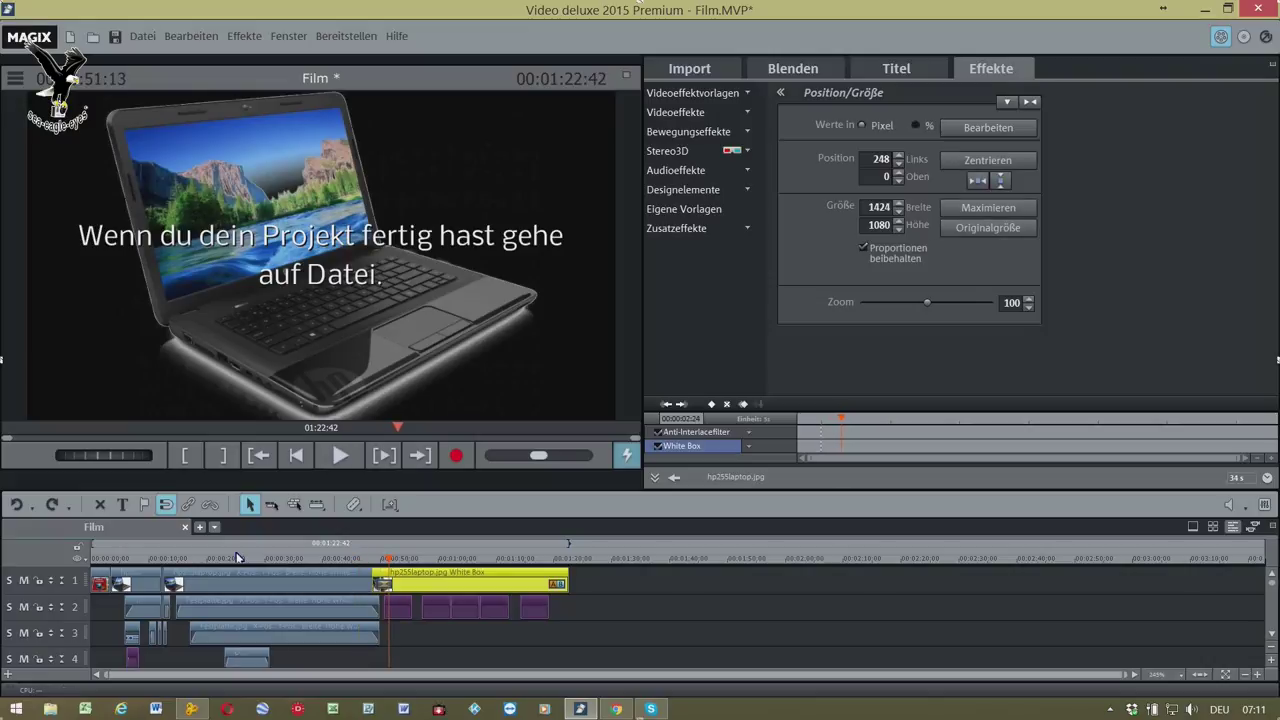
- Move the five closing titles on track 2 so they follow one another without gaps, directly after the preceding image
scroll(310, 640, up, 2)
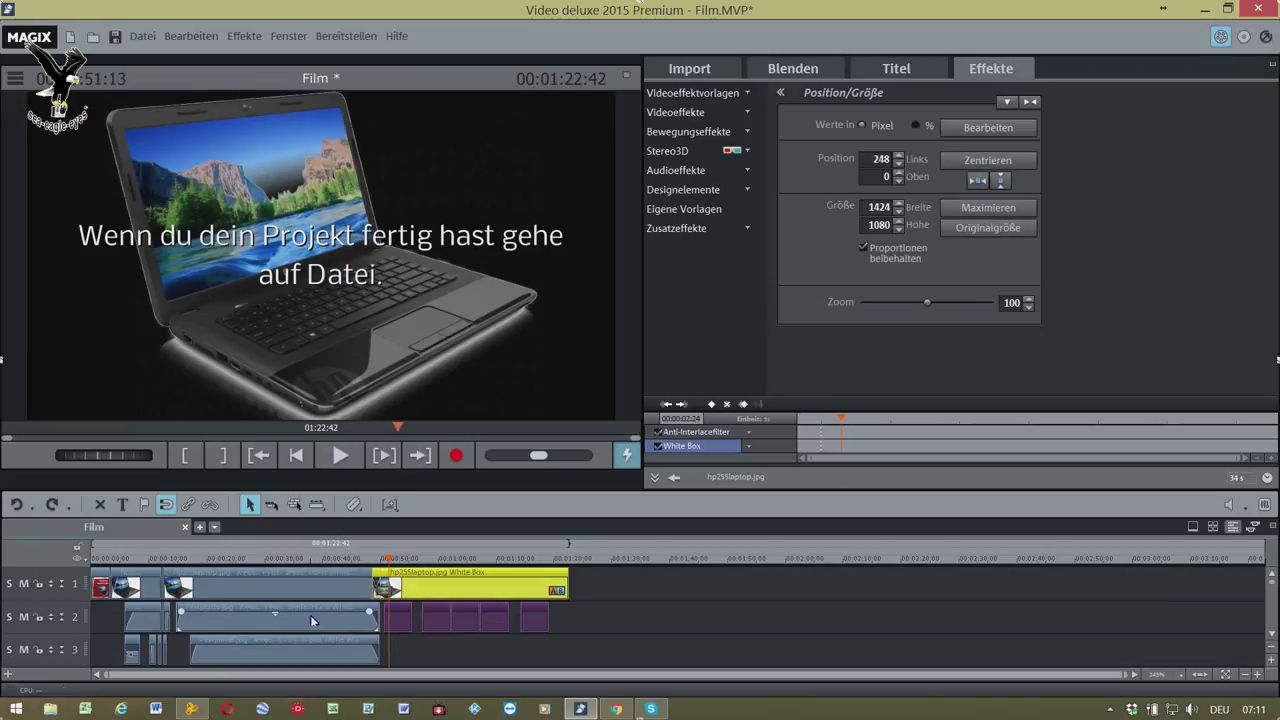
scroll(309, 615, up, 3)
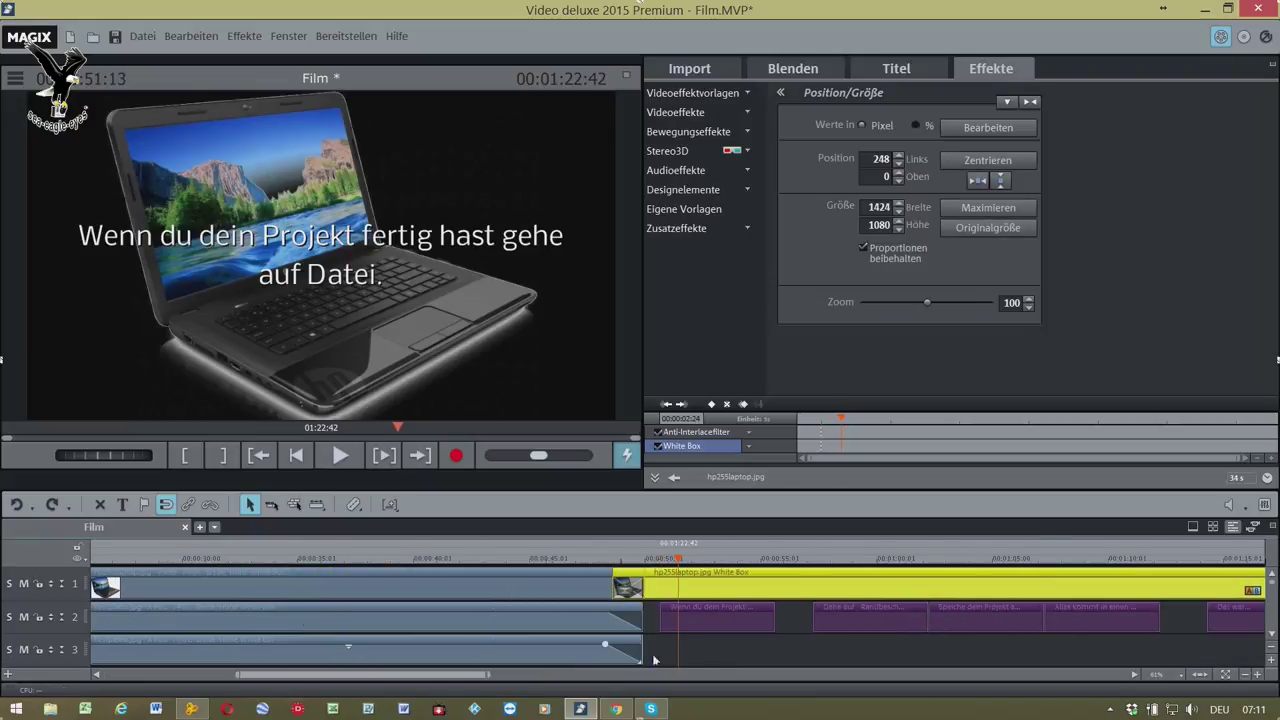
drag(703, 632, 687, 633)
drag(843, 629, 789, 629)
drag(966, 625, 912, 626)
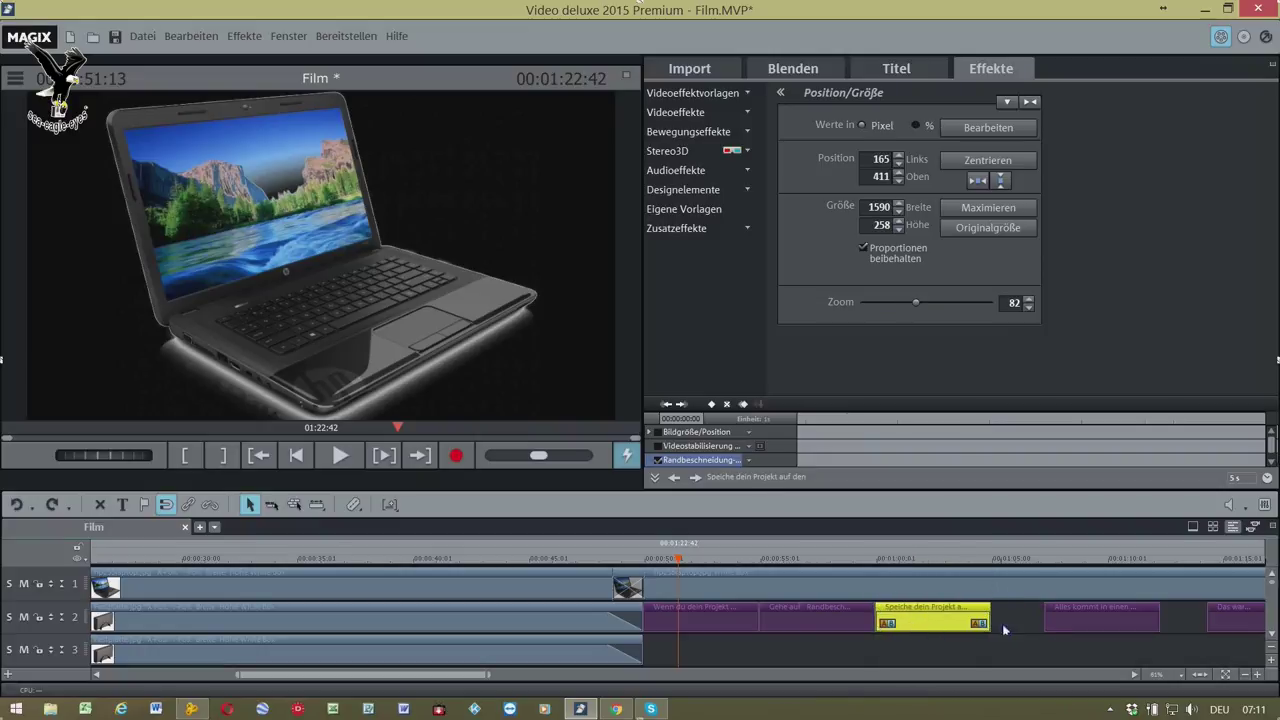
drag(1071, 624, 1021, 630)
drag(1222, 620, 1122, 620)
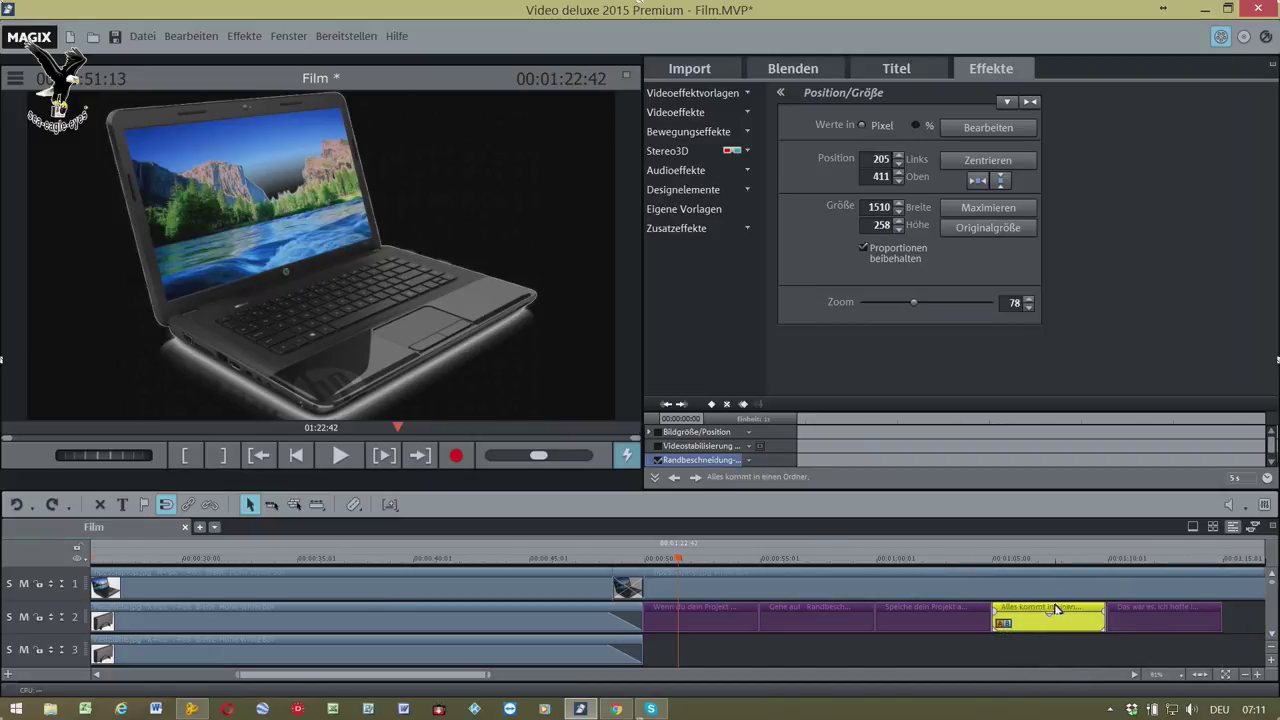
- Shorten the closing laptop image to end just after the last title, at about 1:15, with a fade-out, and save the project
scroll(1055, 606, right, 5)
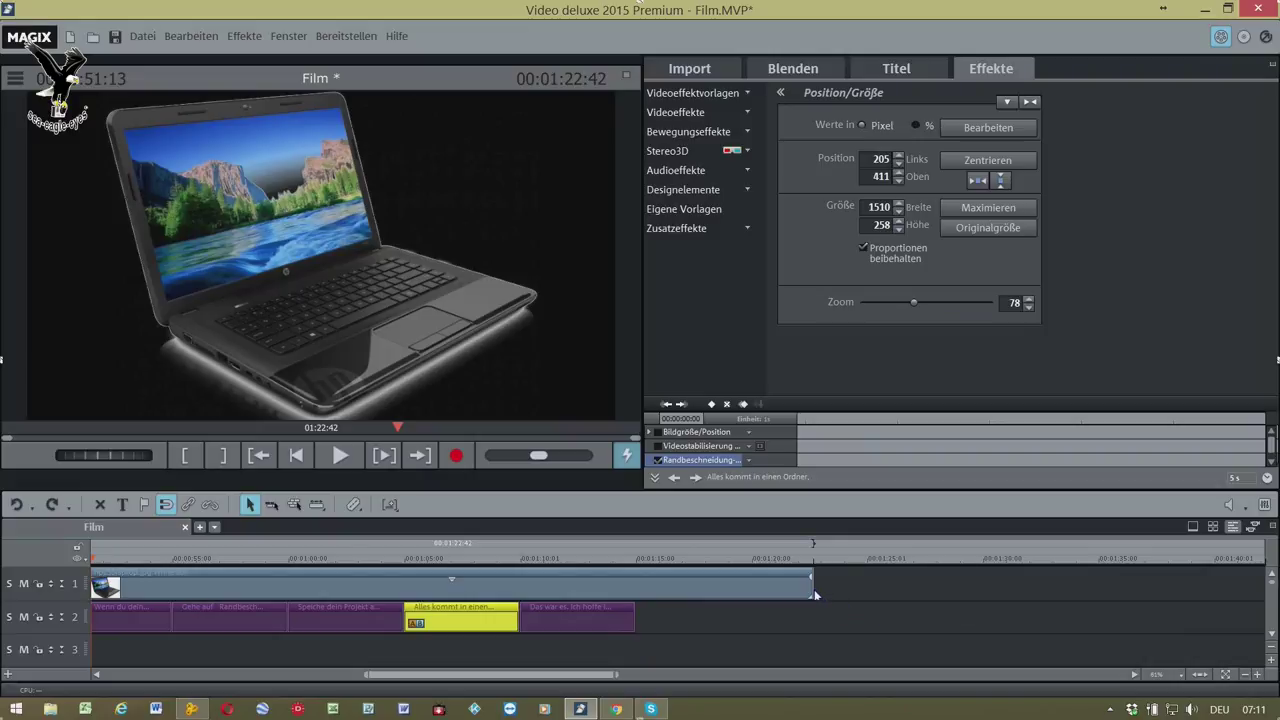
drag(815, 594, 590, 588)
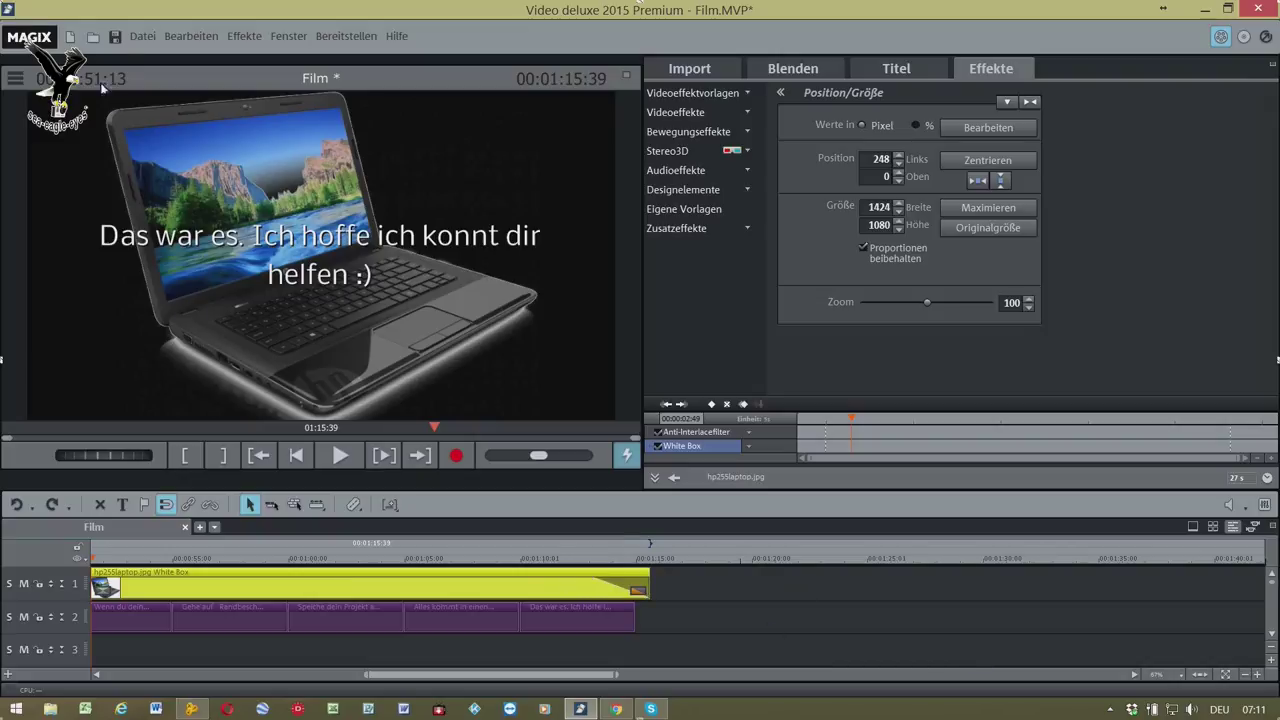
click(115, 37)
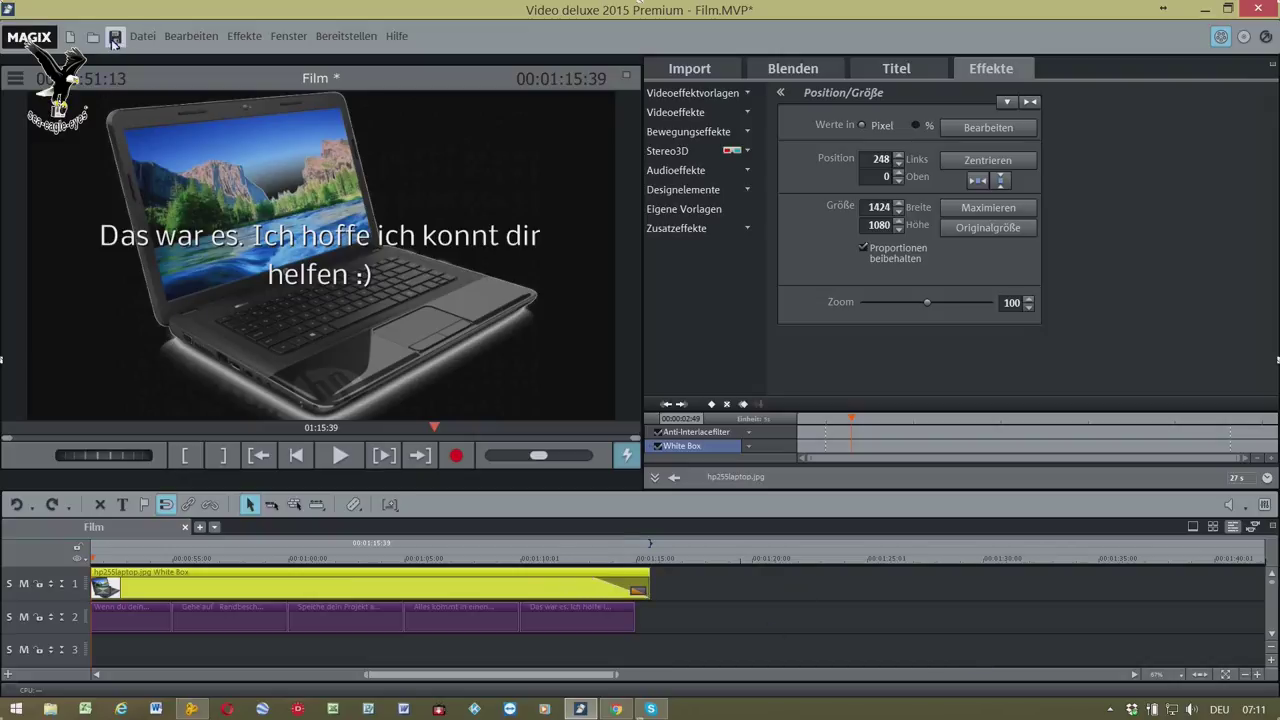
- Fit the whole film into the timeline and play it from the beginning
click(1199, 674)
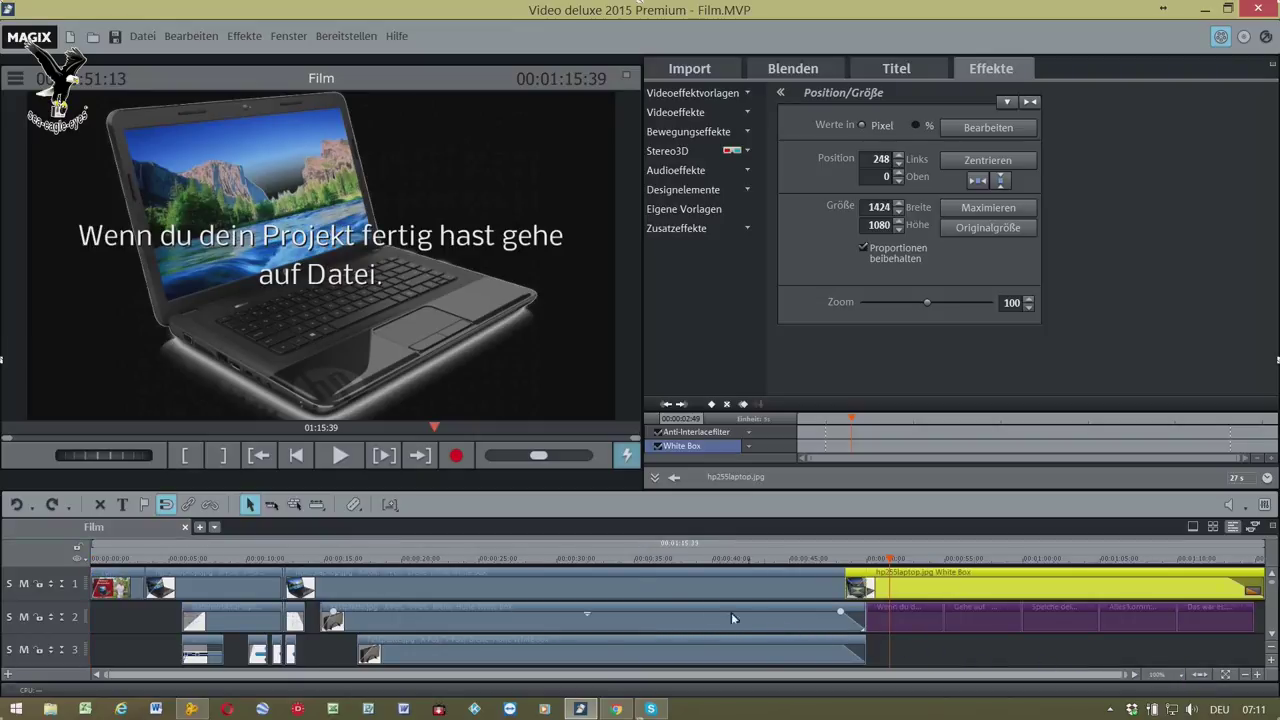
click(296, 456)
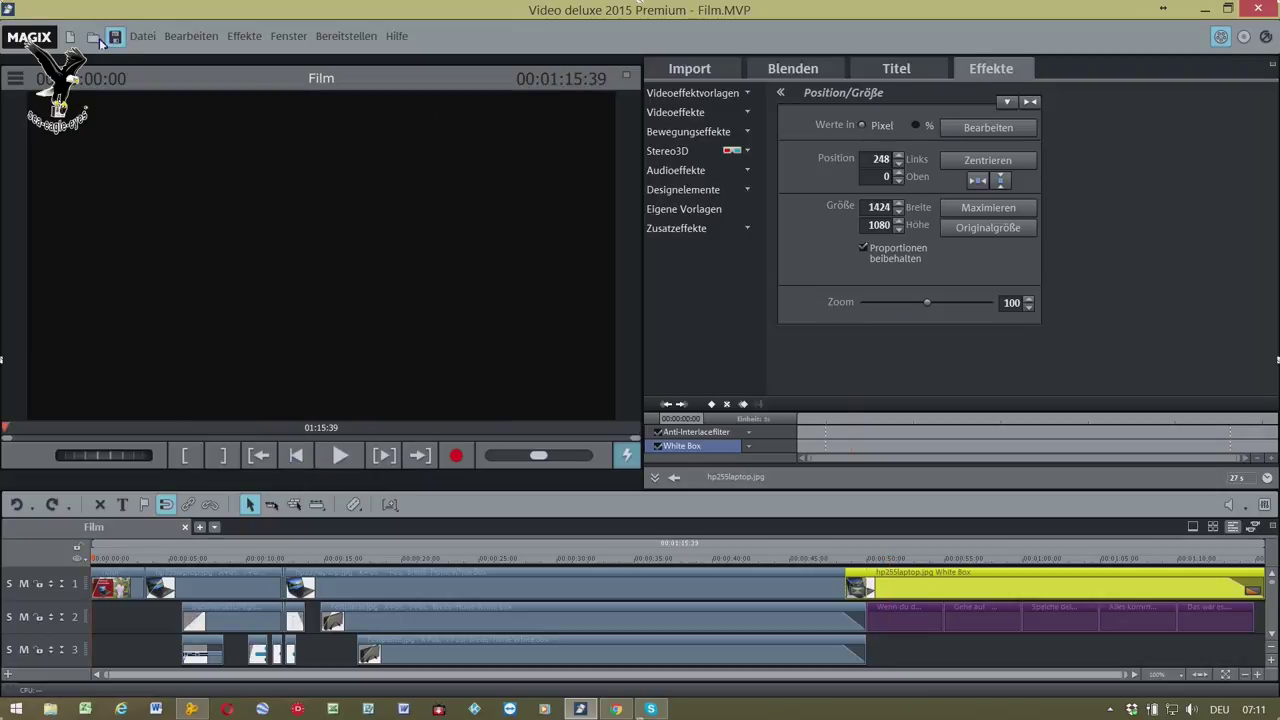
key(space)
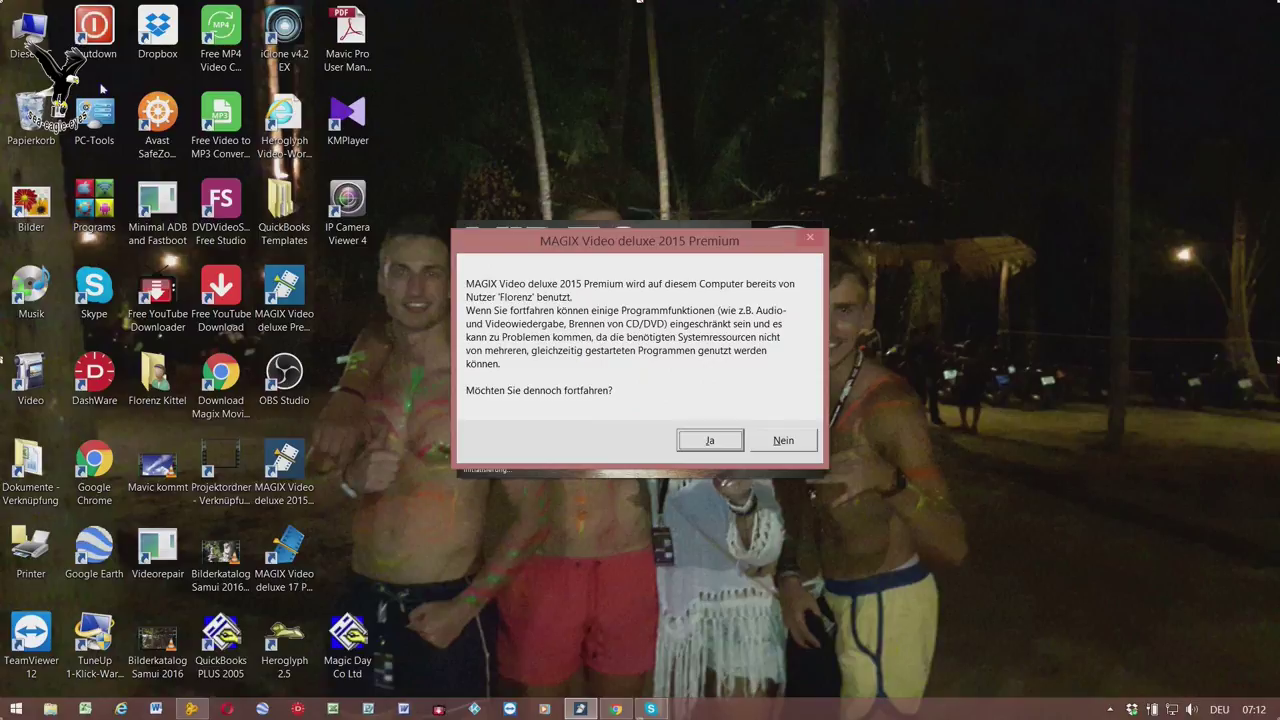
- Continue the program start despite the multi-user warning and load the existing project Film.MVP from the Film folder
click(714, 441)
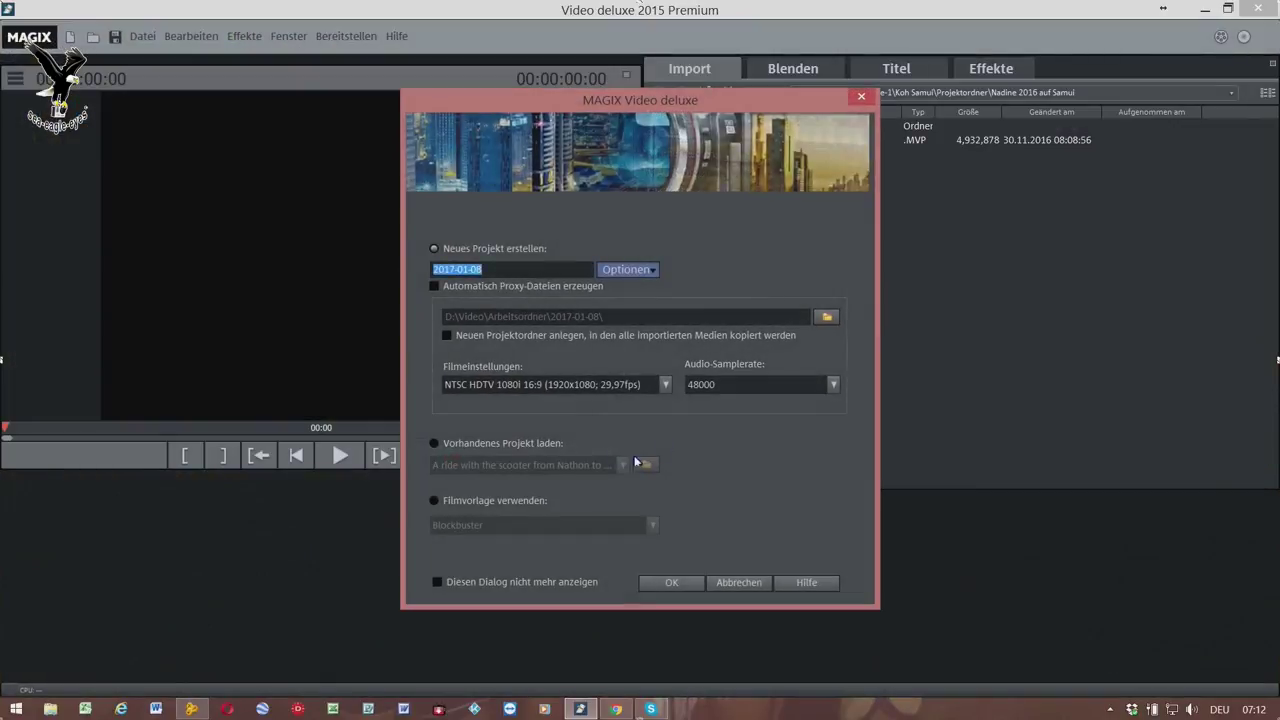
click(531, 452)
click(622, 465)
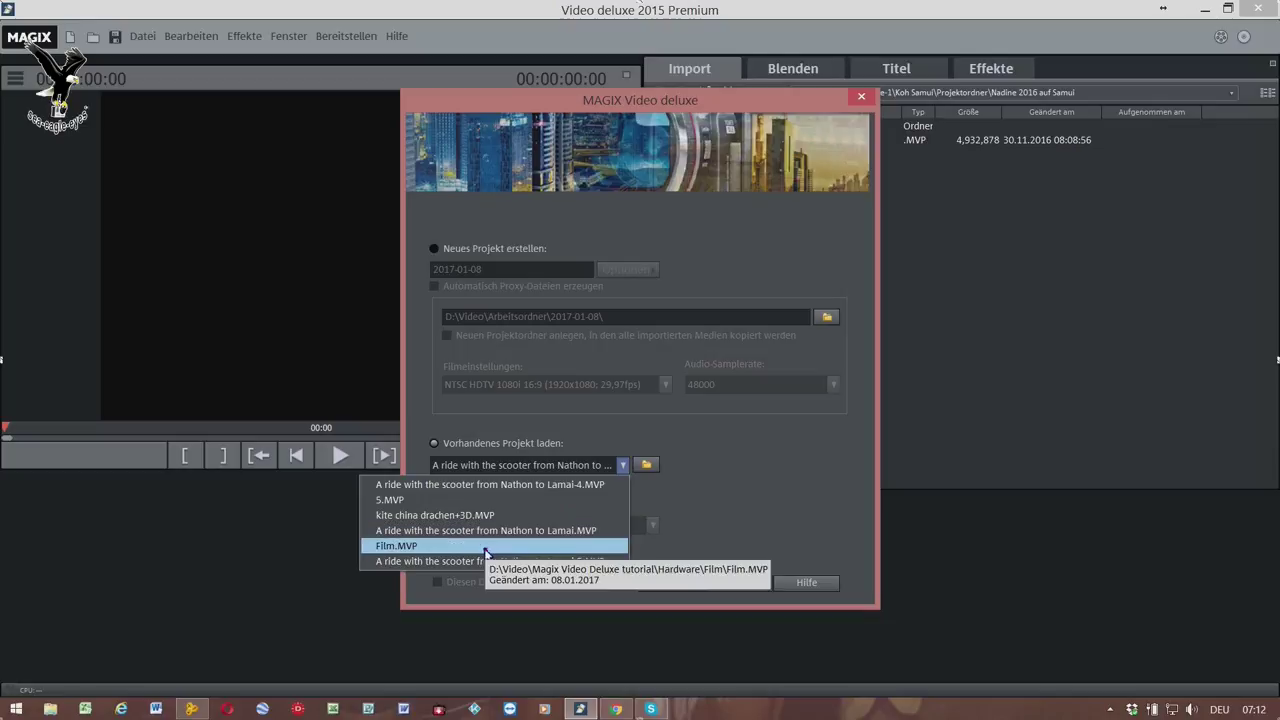
click(575, 545)
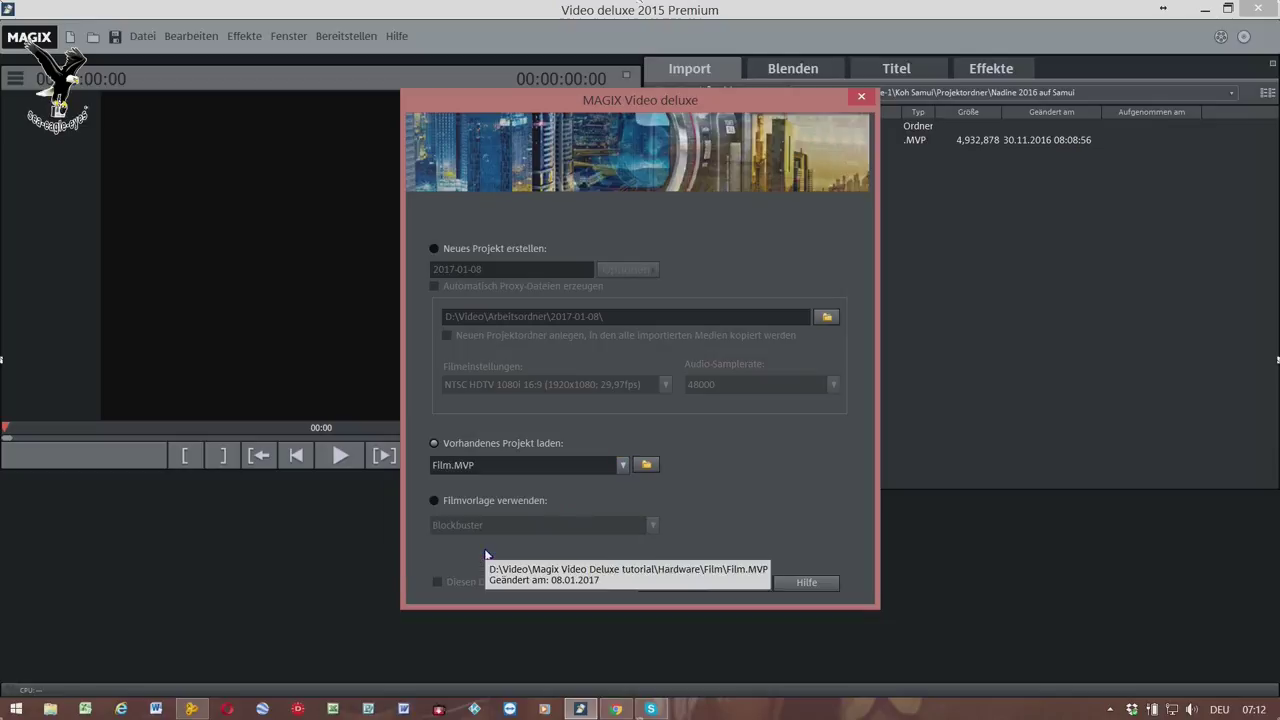
click(647, 466)
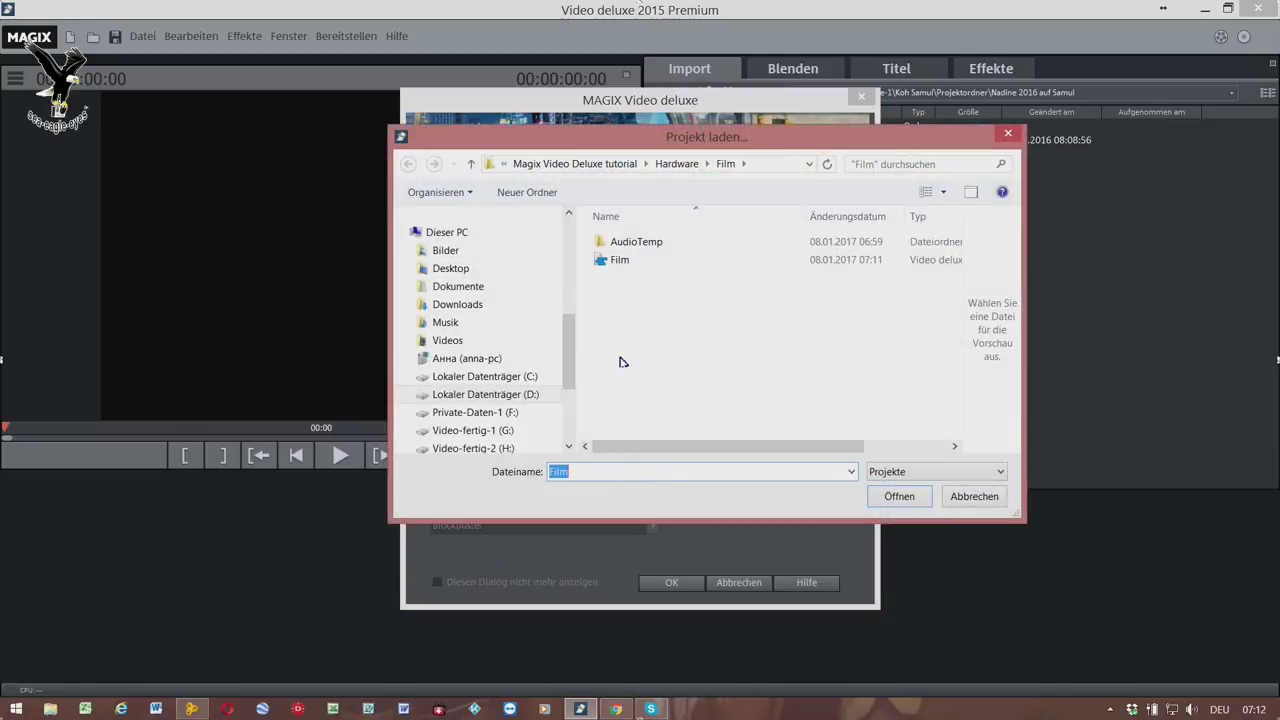
click(625, 260)
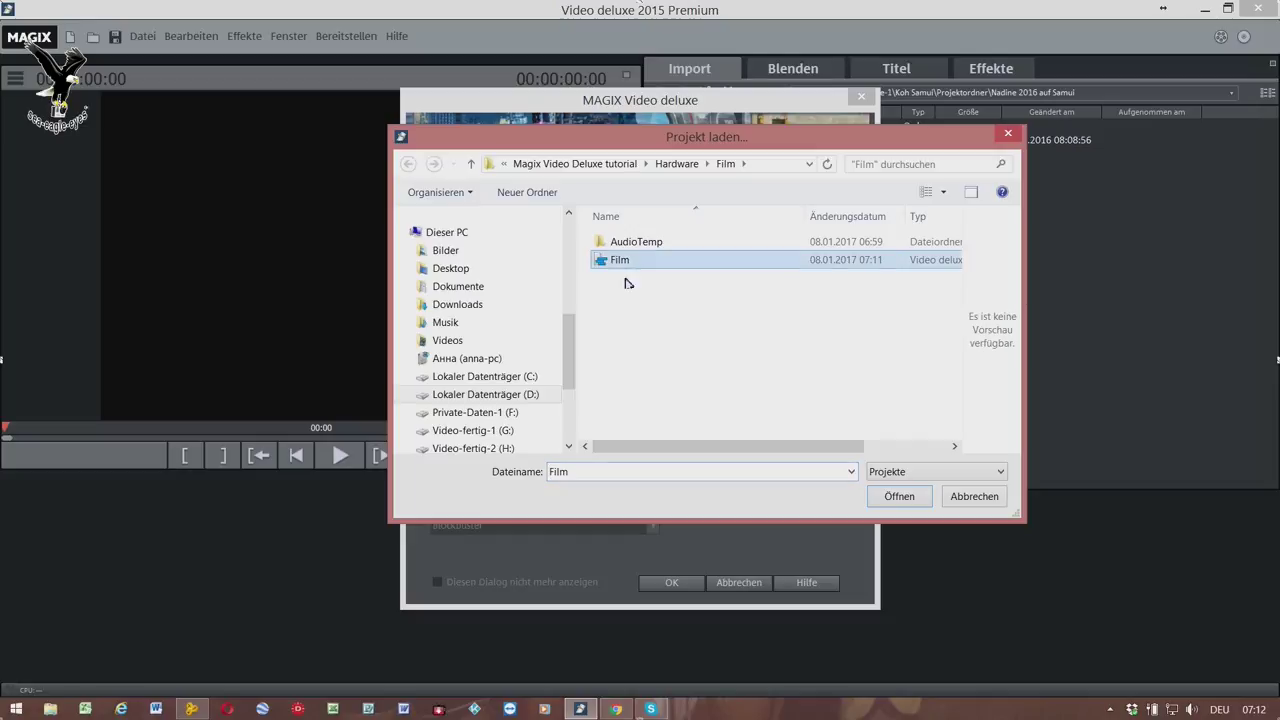
click(886, 497)
click(677, 584)
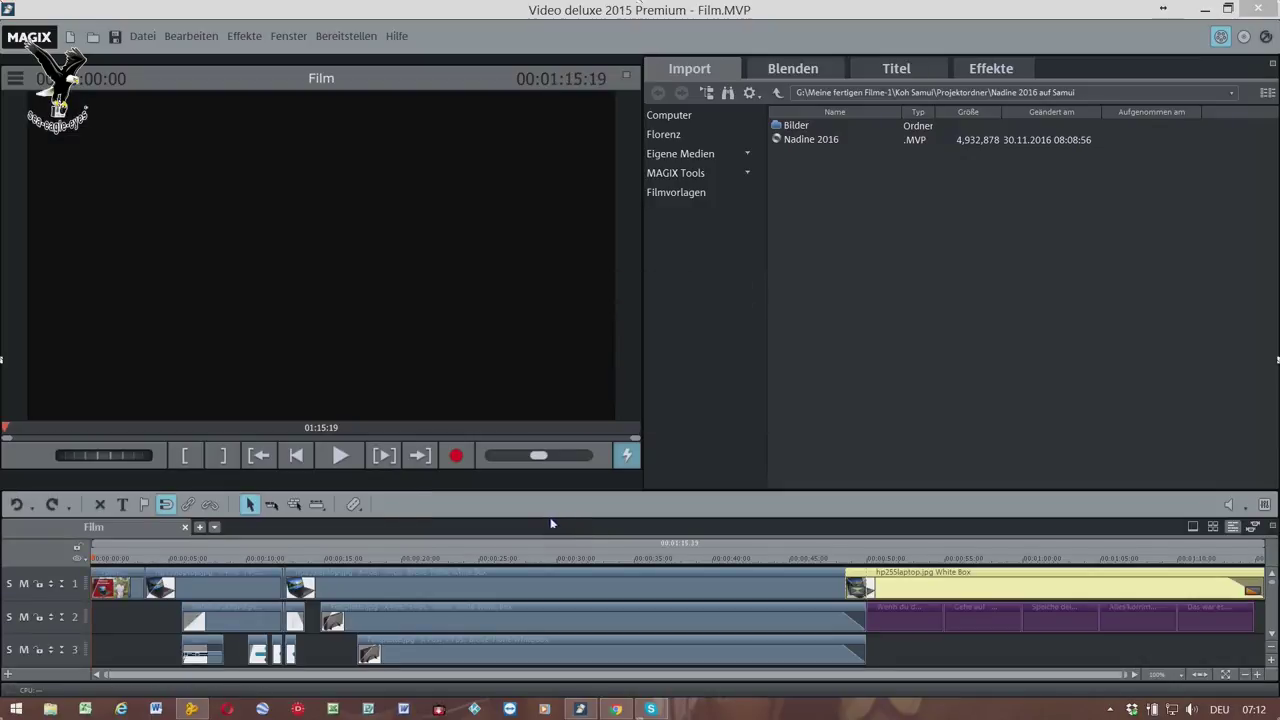
- Play the film from about 0:05, and again from about 0:10 up to the folder overview at about 0:43
click(184, 558)
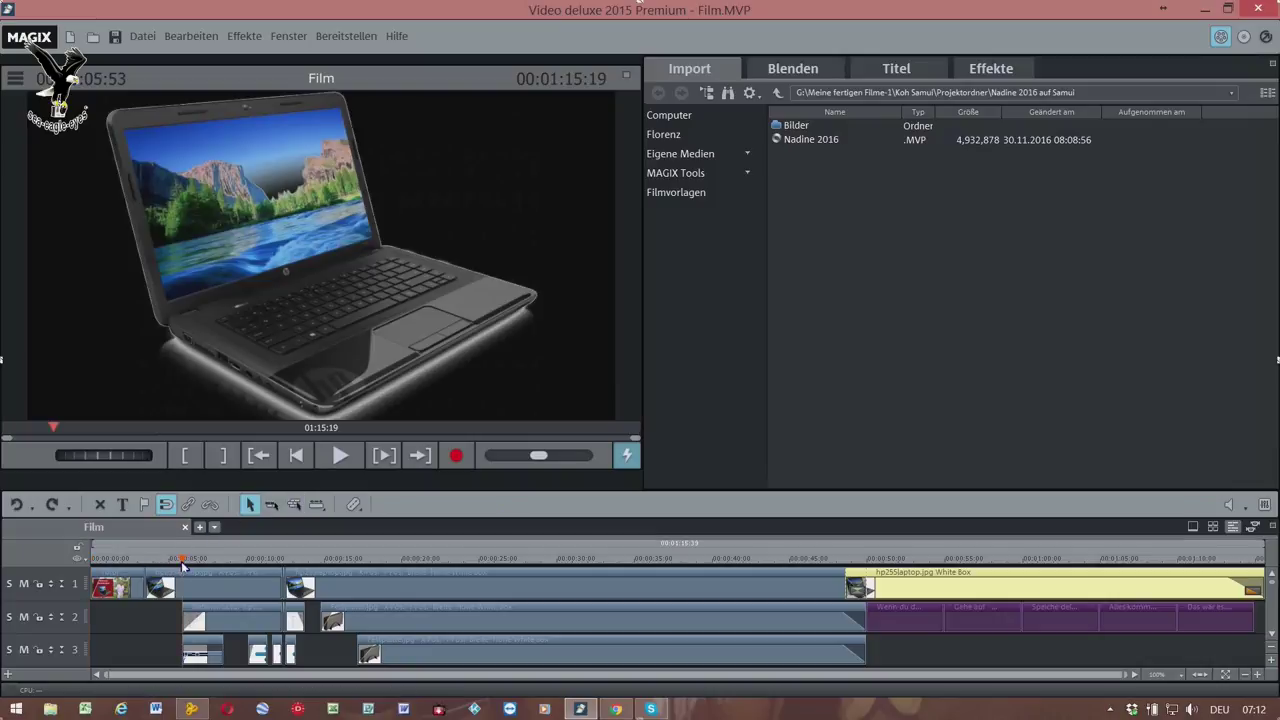
key(space)
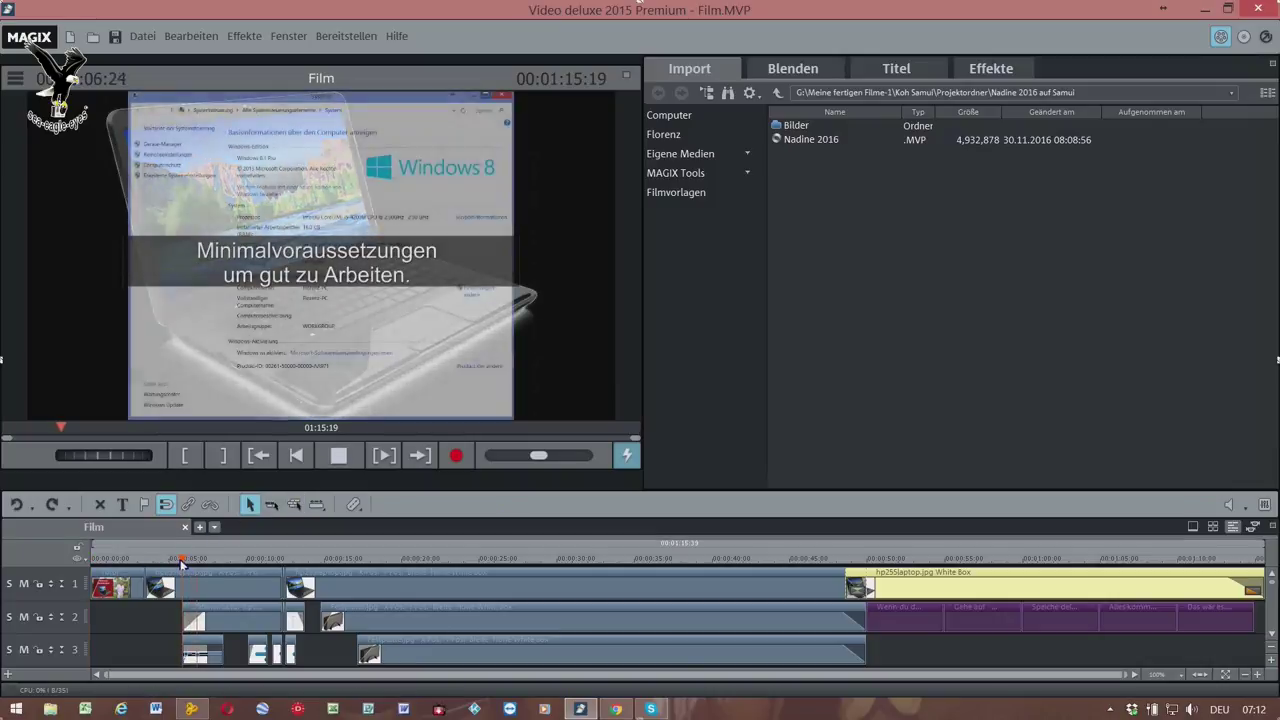
key(space)
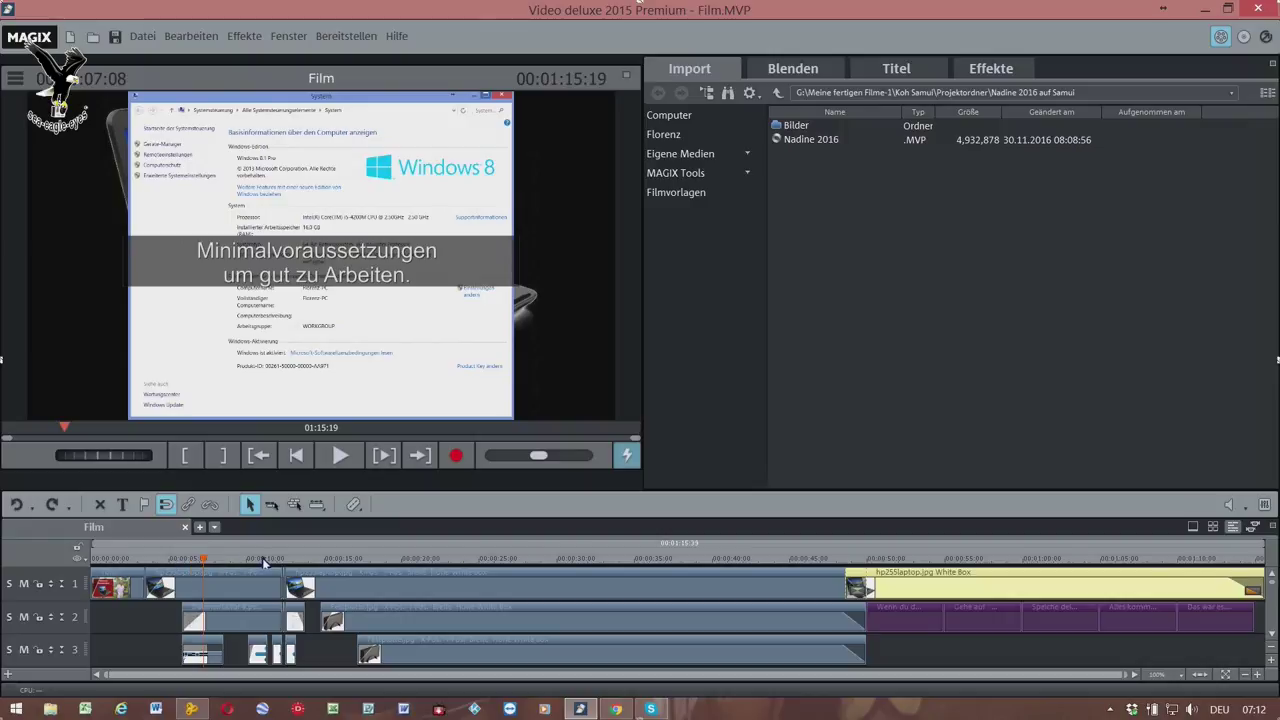
click(250, 560)
key(space)
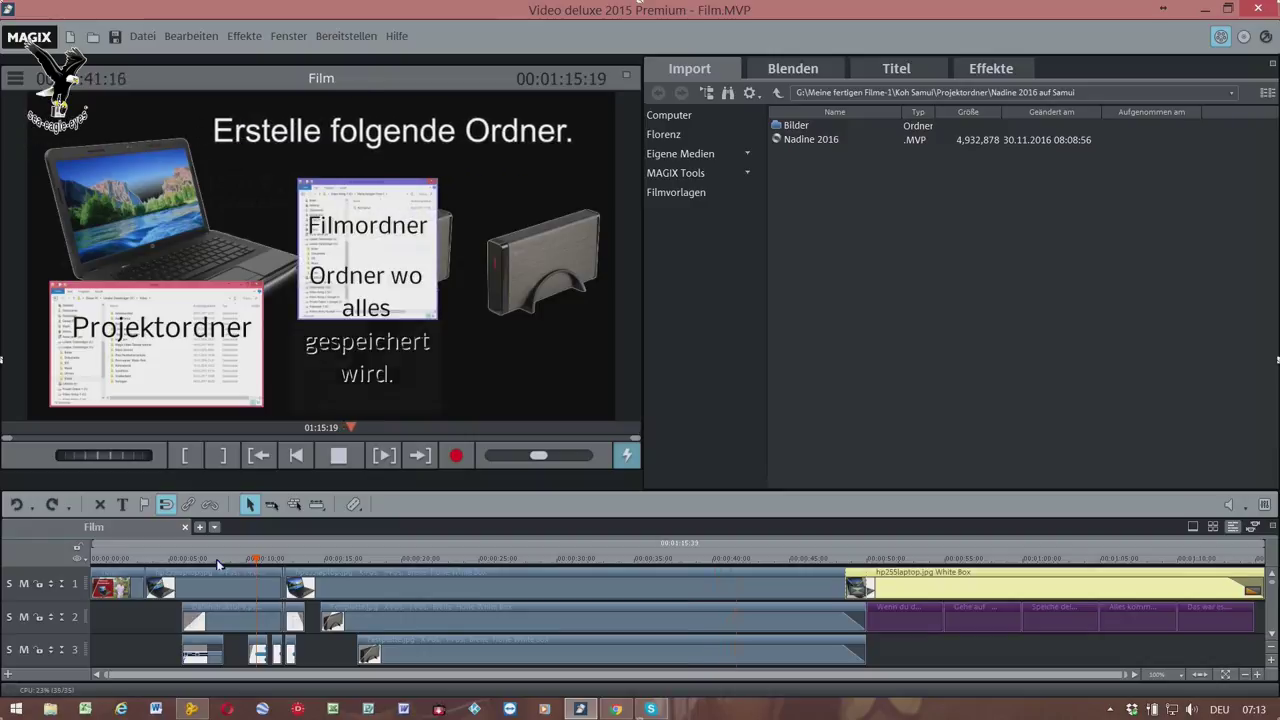
key(space)
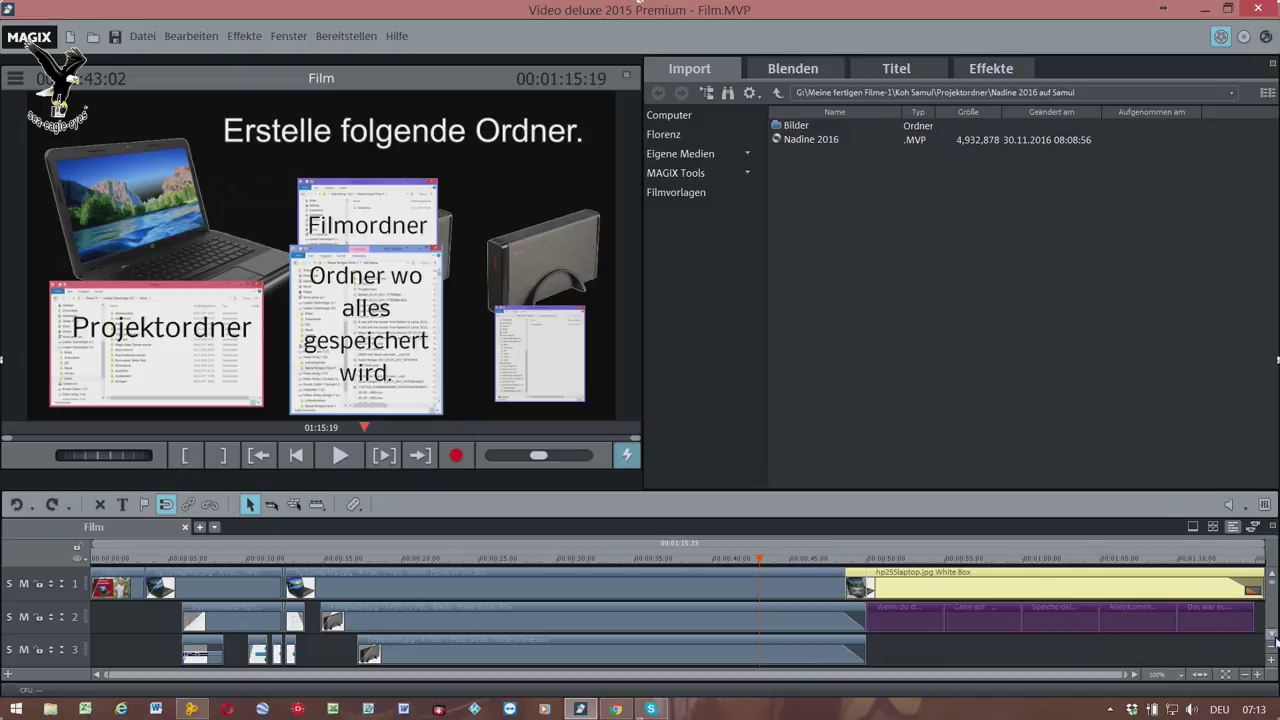
- Inspect the position and size settings of the images Datenstruktur-2.psd on track 7 and Datenstruktur-4.psd on track 8
scroll(1275, 640, down, 5)
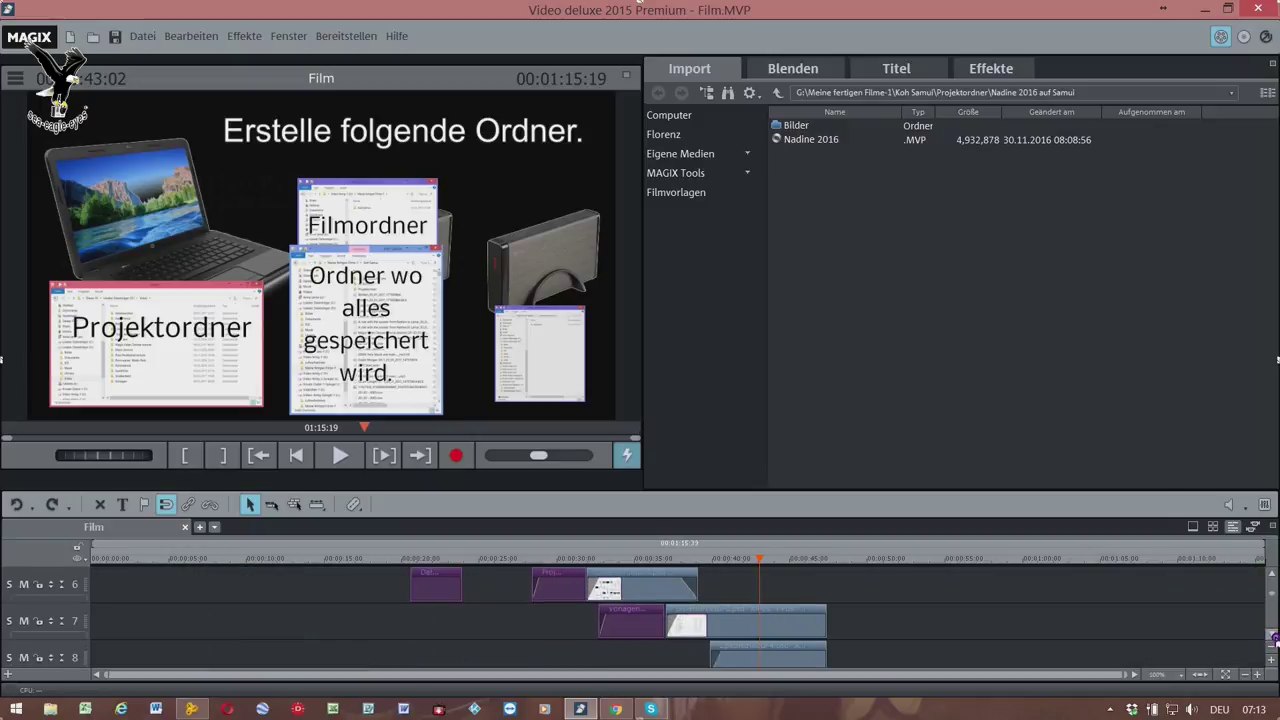
click(740, 633)
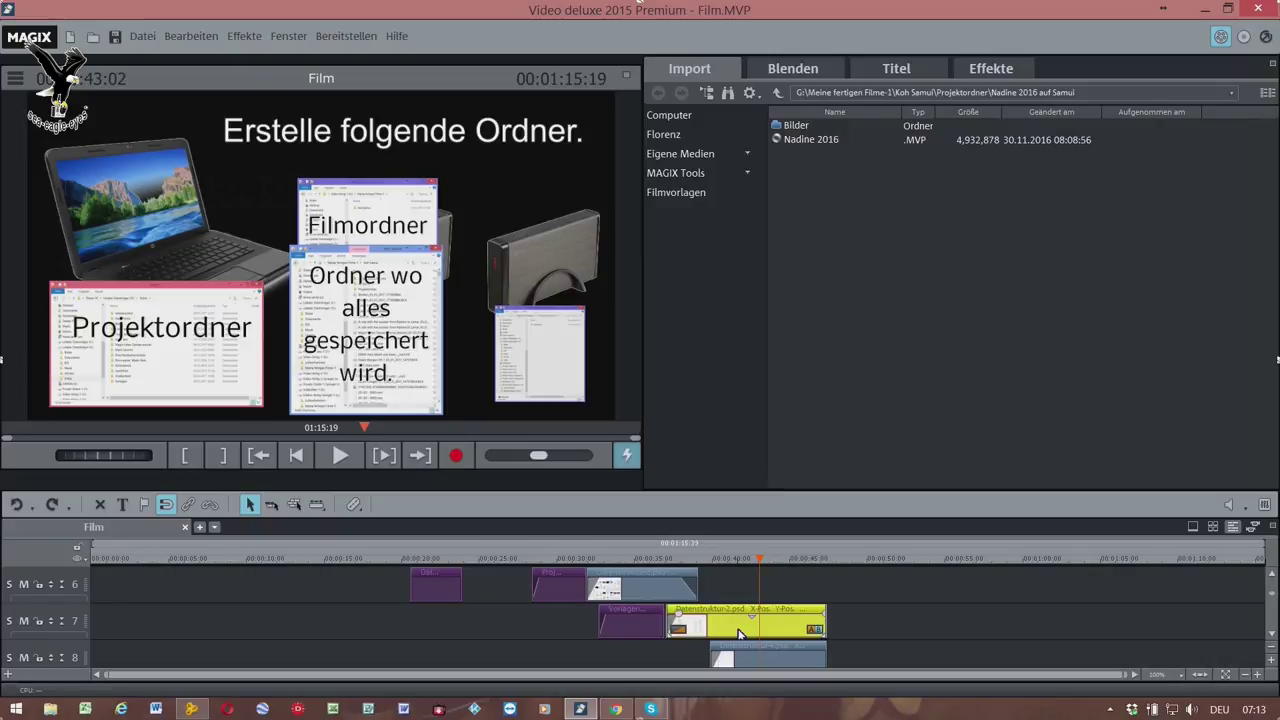
double_click(740, 633)
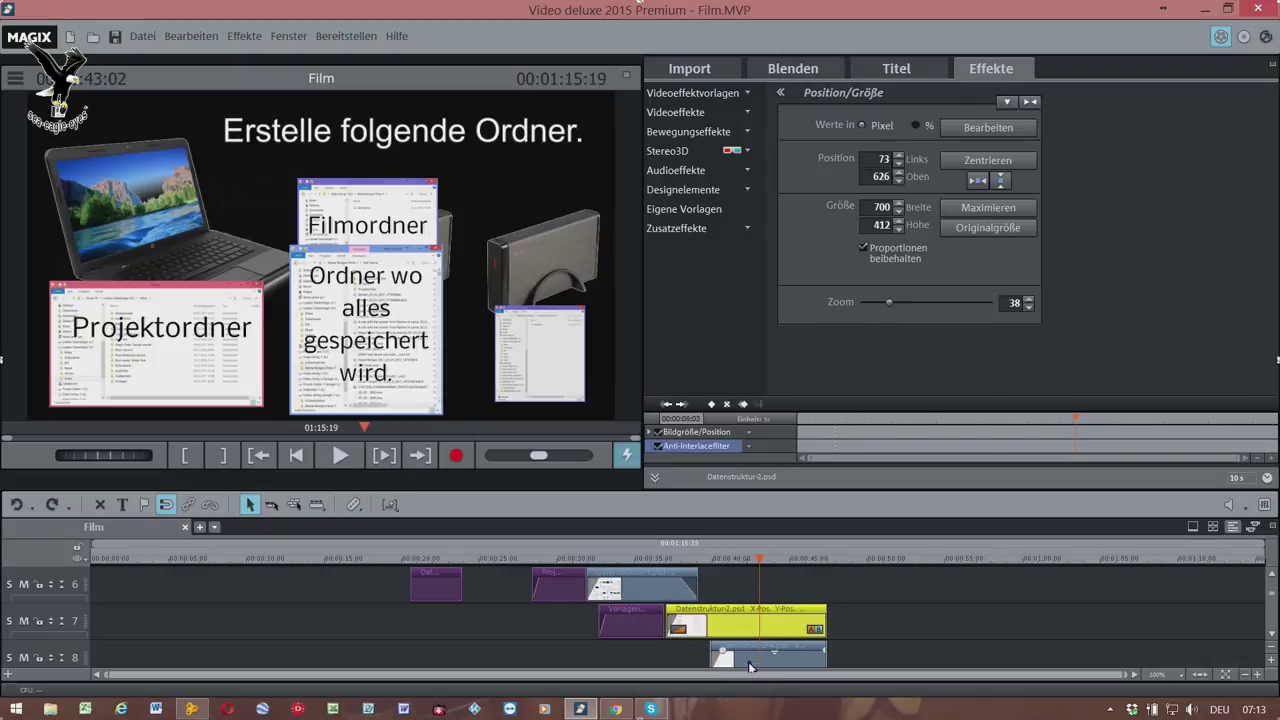
click(750, 662)
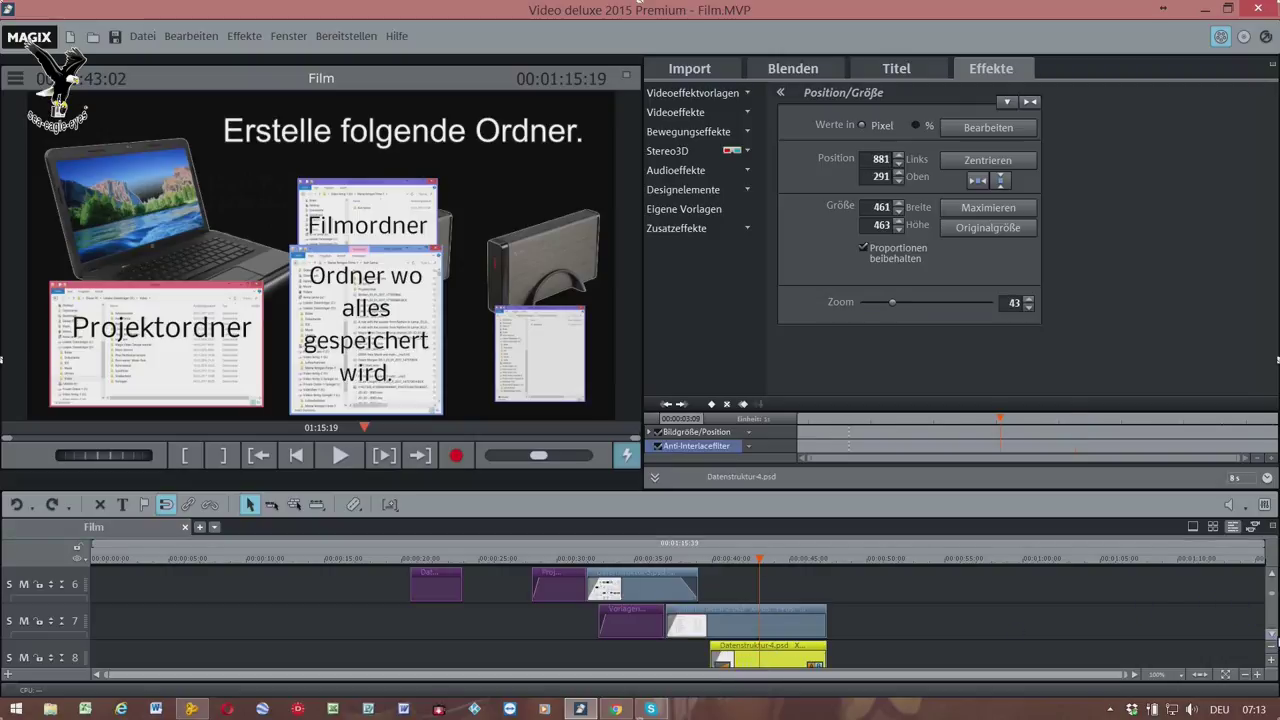
scroll(1274, 638, down, 2)
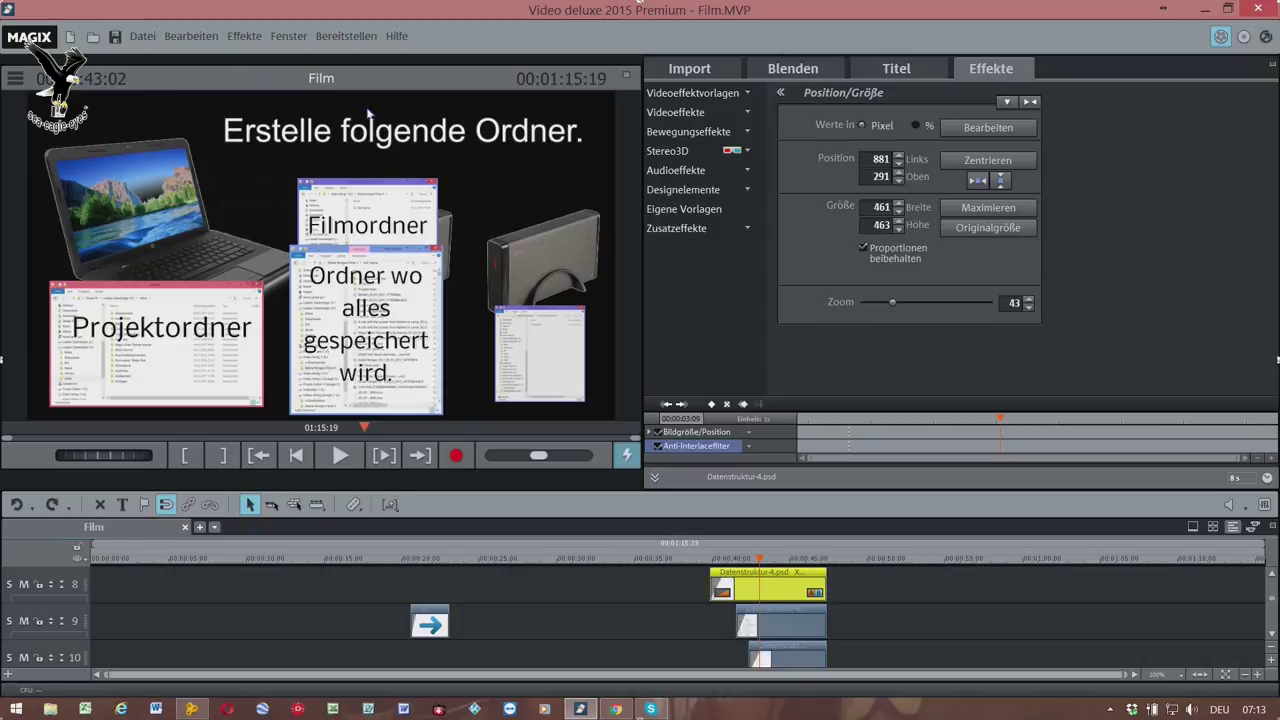
- Open the title "Erstelle folgende Ordner." for editing and check the animation choices in its general title settings
double_click(383, 142)
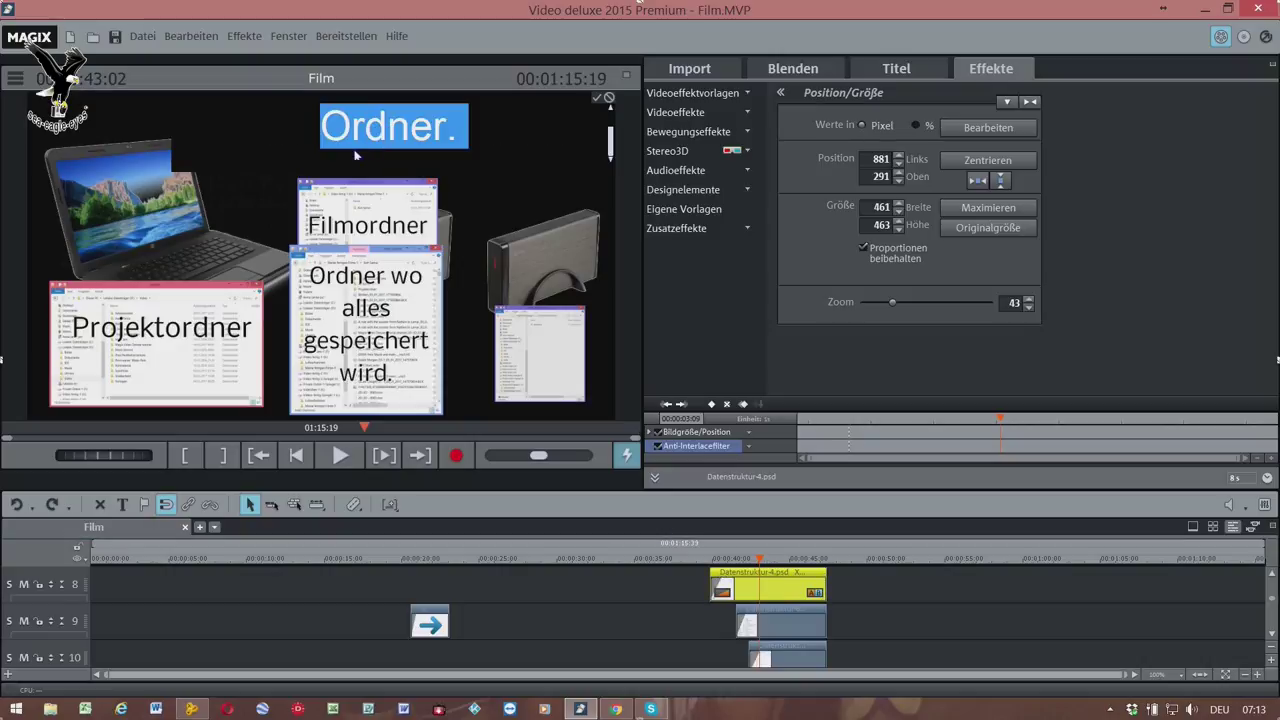
click(683, 94)
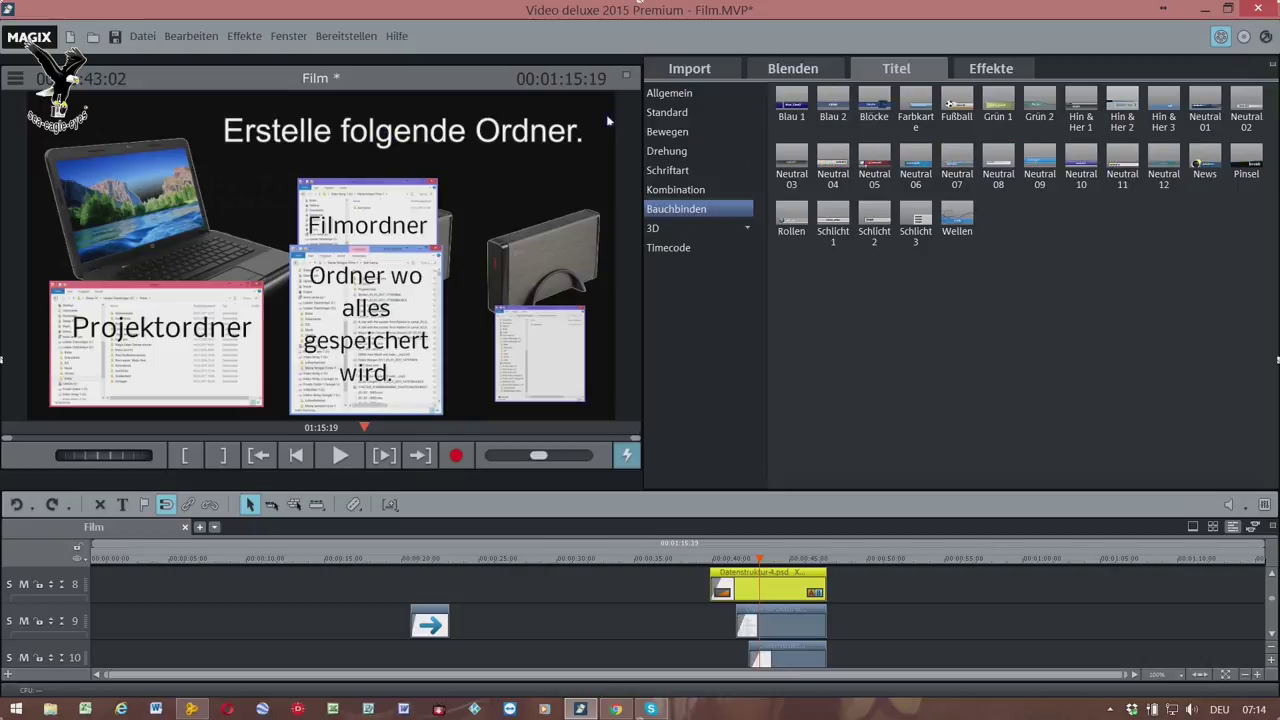
click(669, 92)
double_click(384, 138)
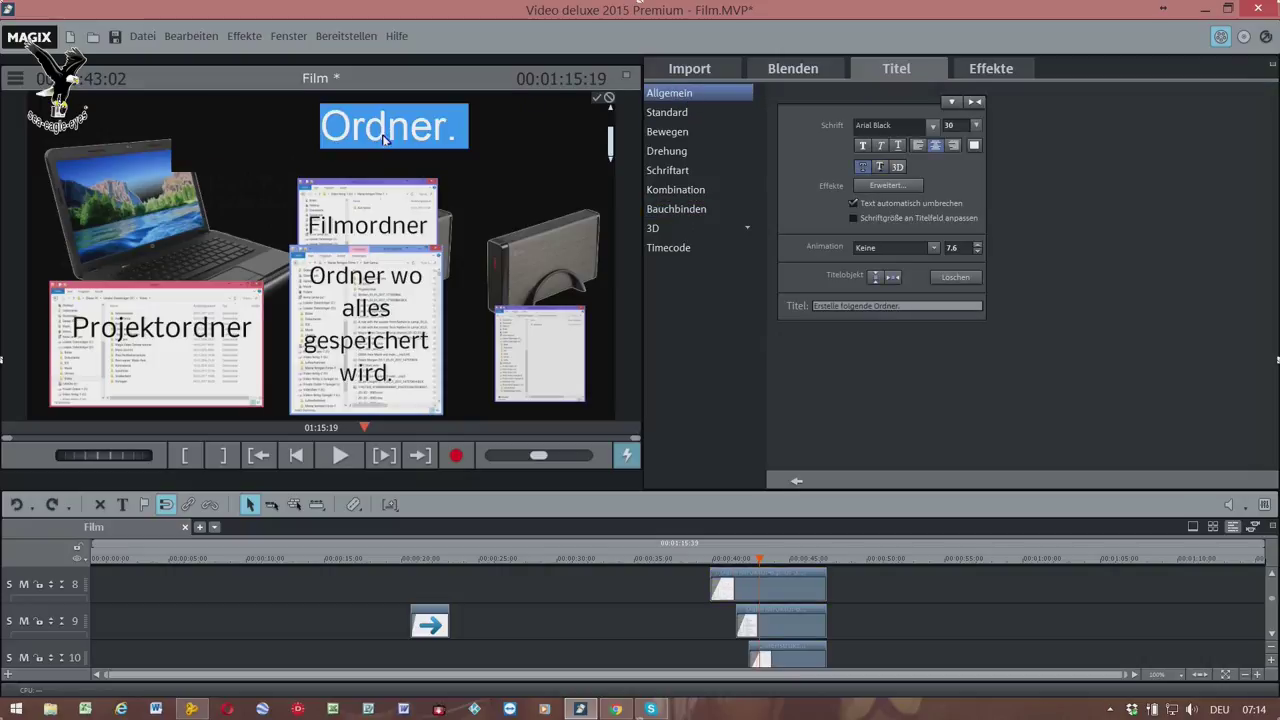
click(934, 248)
click(881, 268)
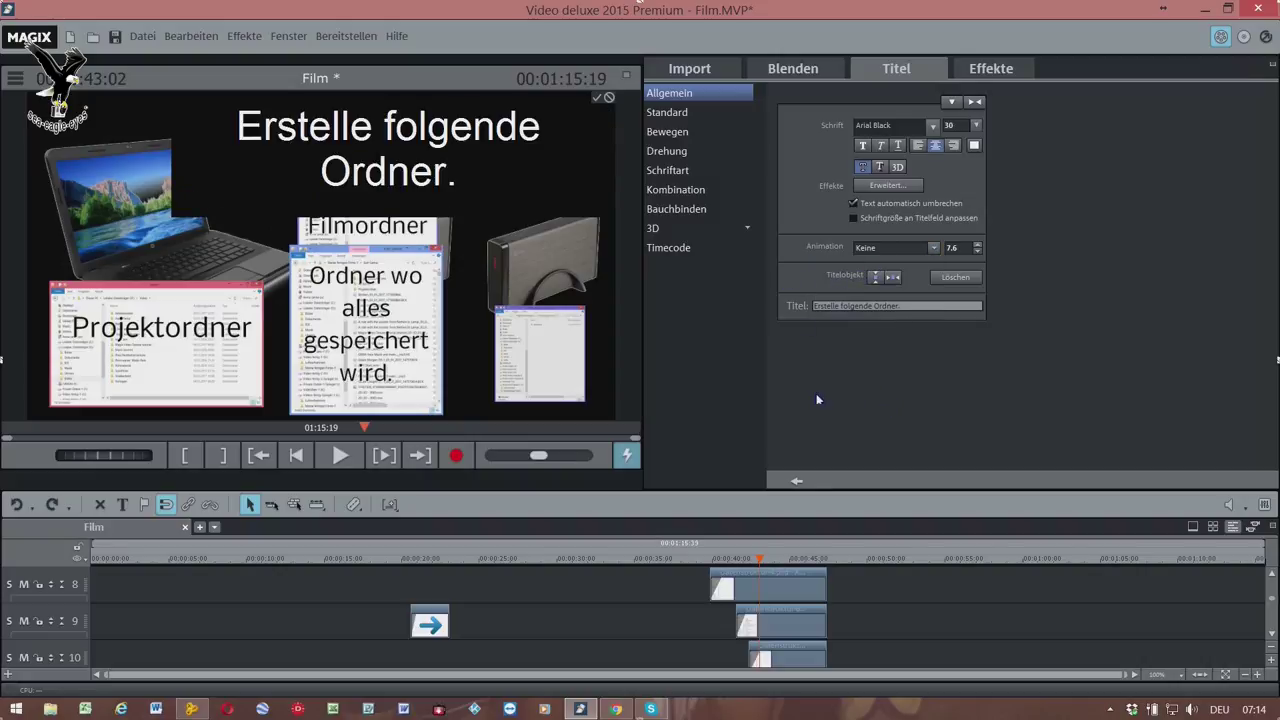
- Play the film from about 0:37 into the closing titles and stop at about 0:57
click(665, 563)
key(space)
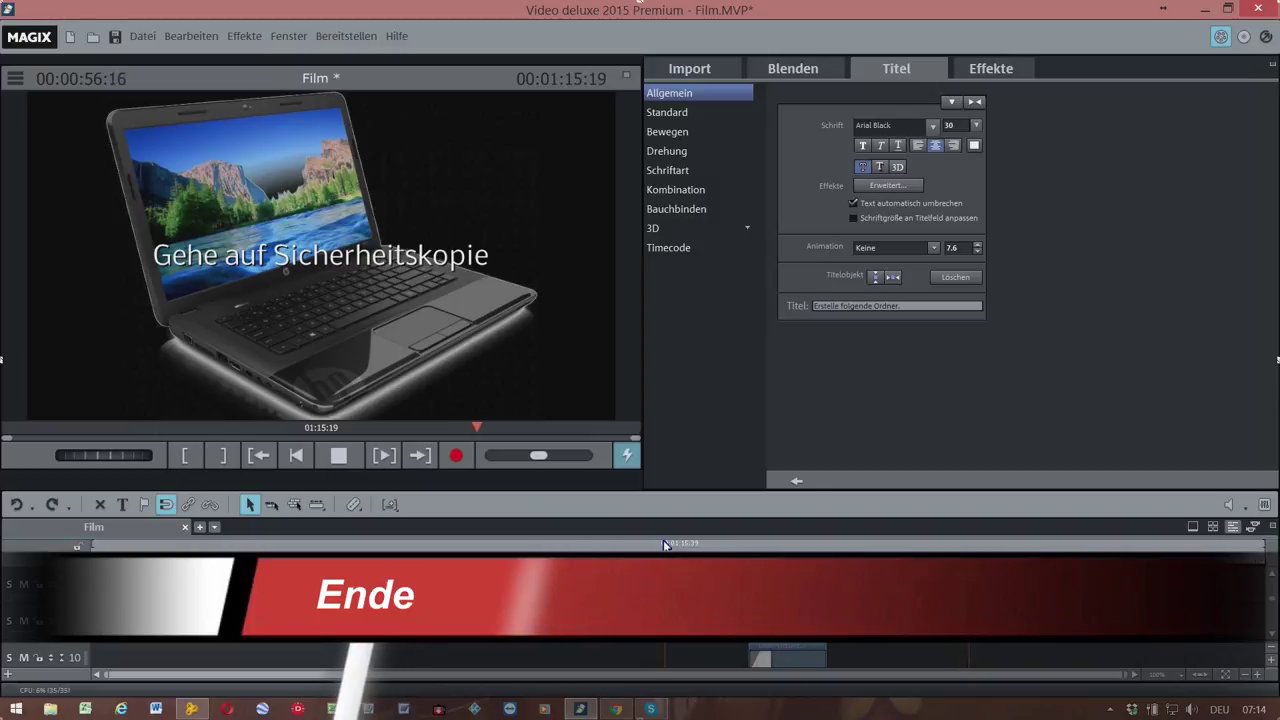
key(space)
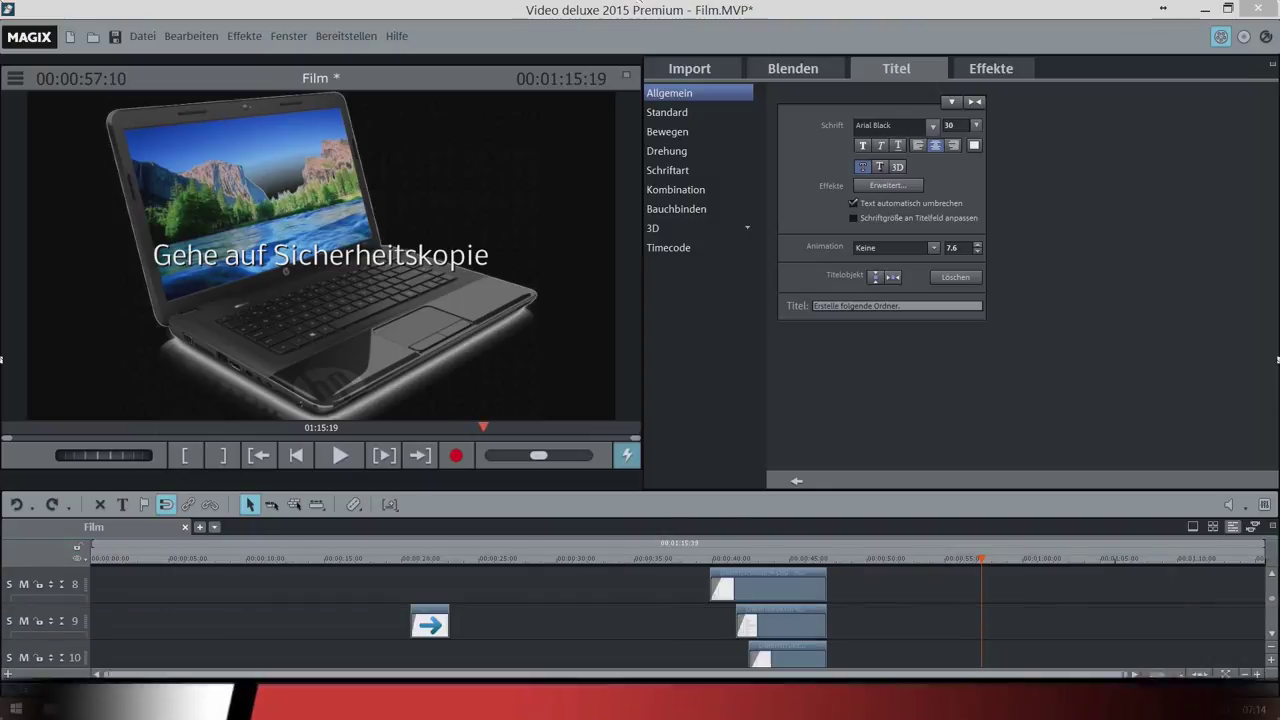
click(1110, 709)
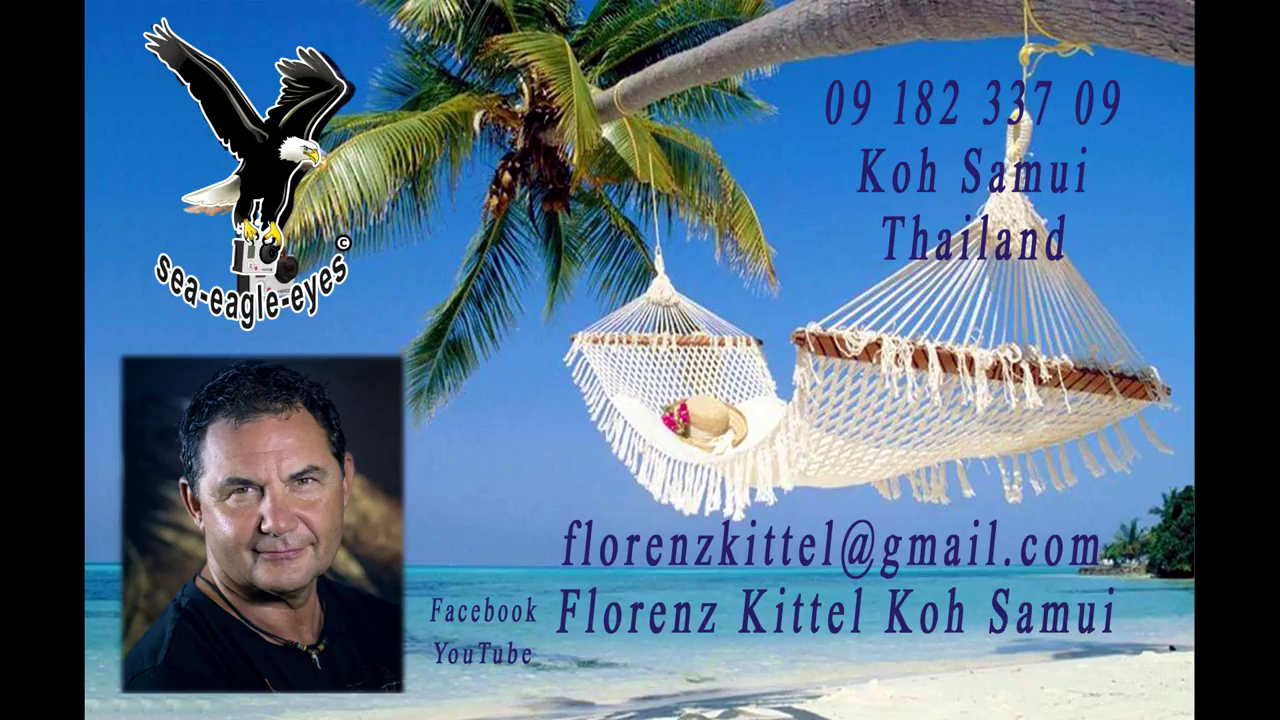